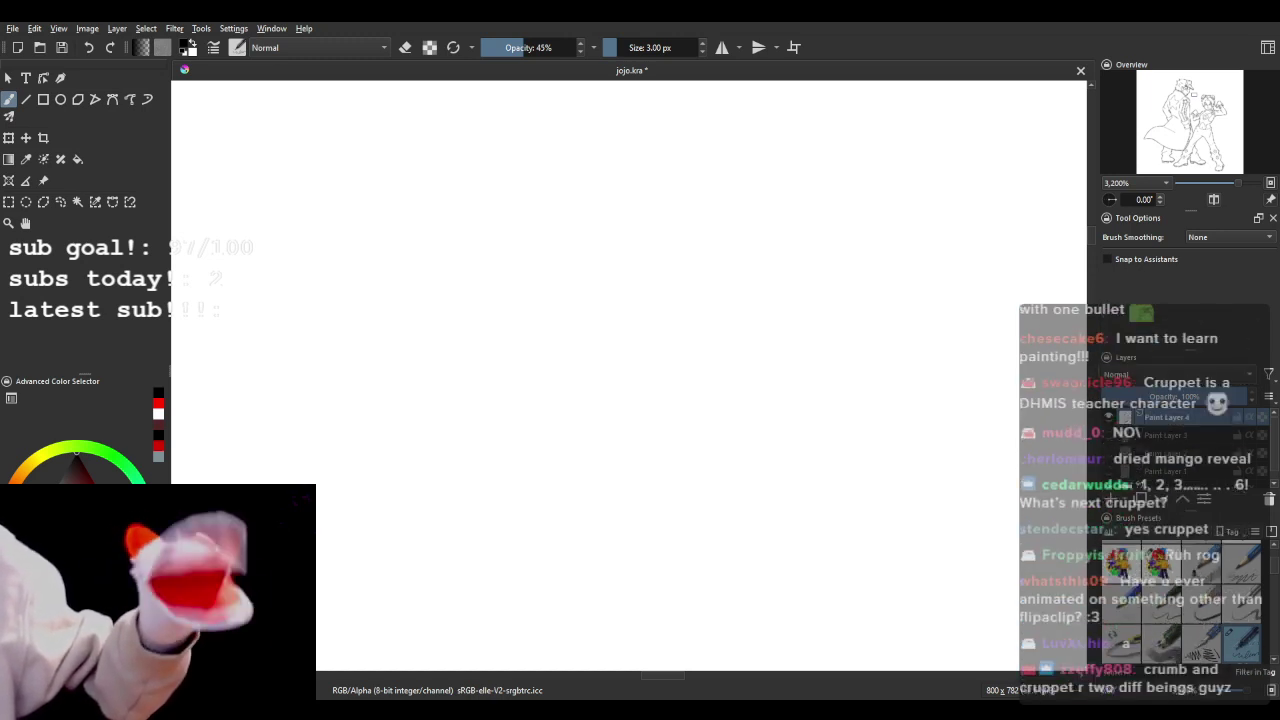
- Examine the line art of both figures across the whole drawing, including the coat hem and the boots
{"action": "scroll", "coordinate": [286, 236], "scroll_direction": "down", "scroll_amount": 10}
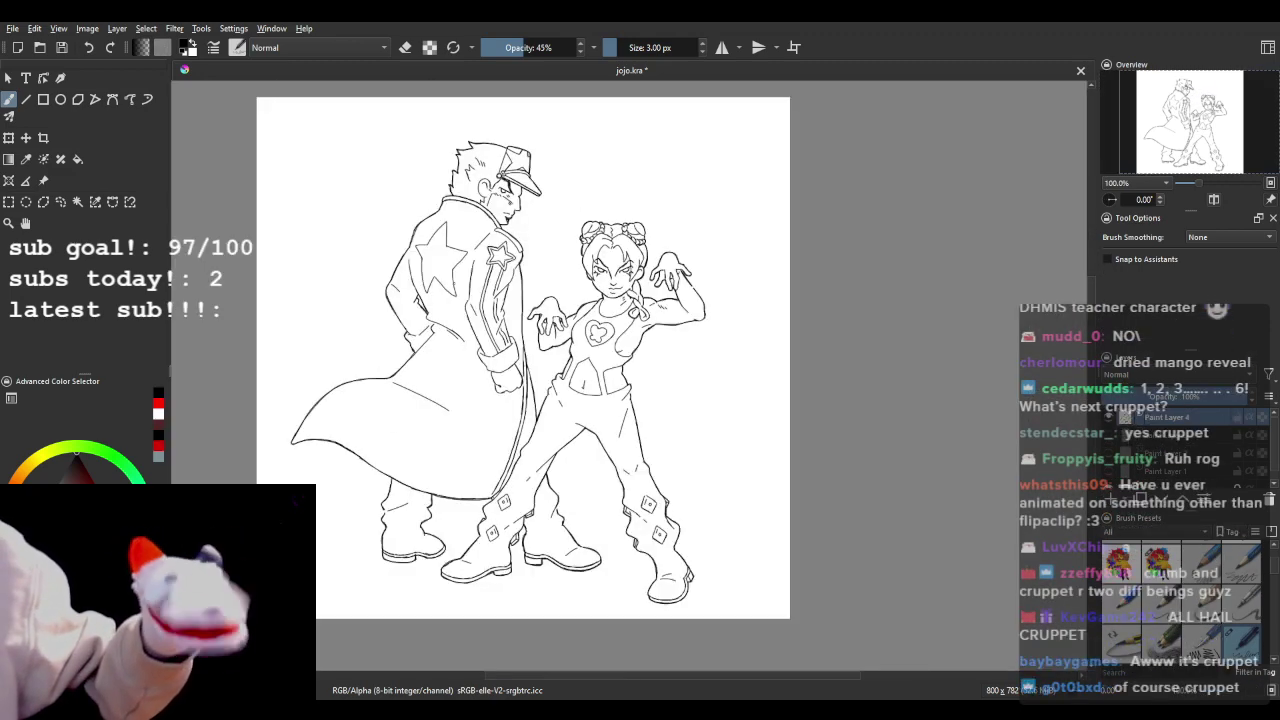
{"action": "scroll", "coordinate": [354, 304], "scroll_direction": "up", "scroll_amount": 1}
{"action": "scroll", "coordinate": [512, 304], "scroll_direction": "down", "scroll_amount": 1}
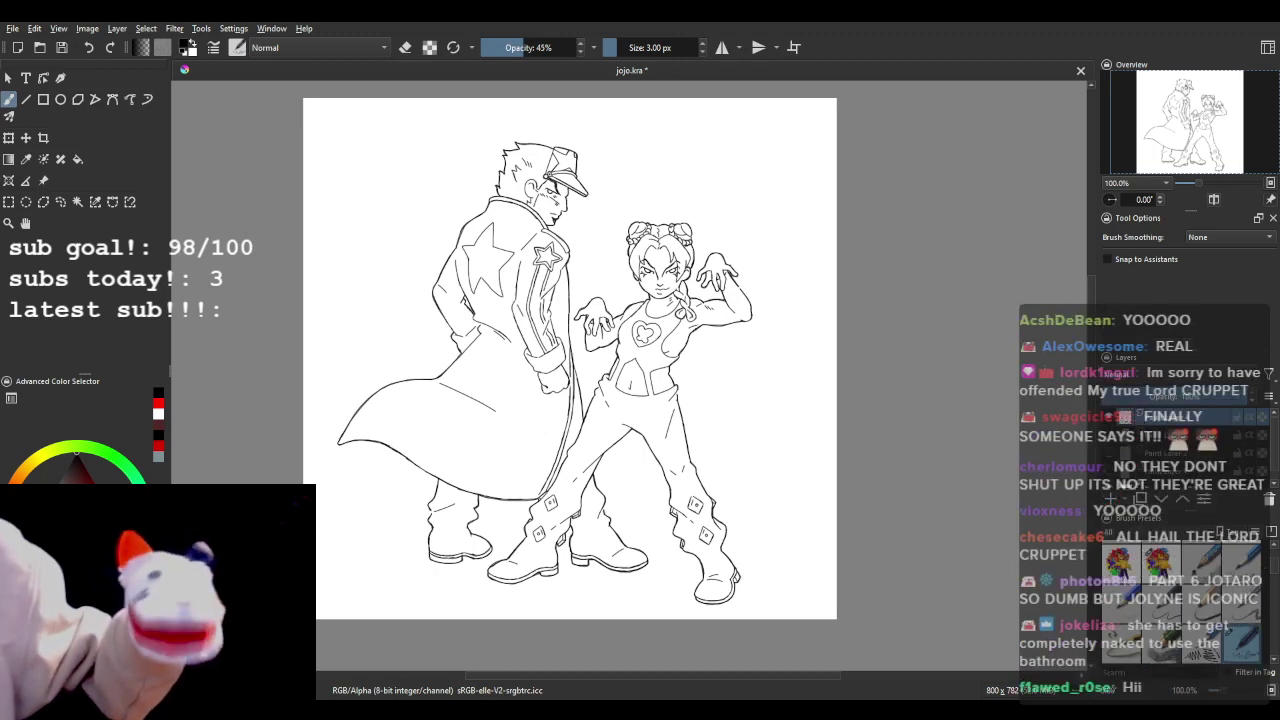
{"action": "scroll", "coordinate": [501, 437], "scroll_direction": "up", "scroll_amount": 4}
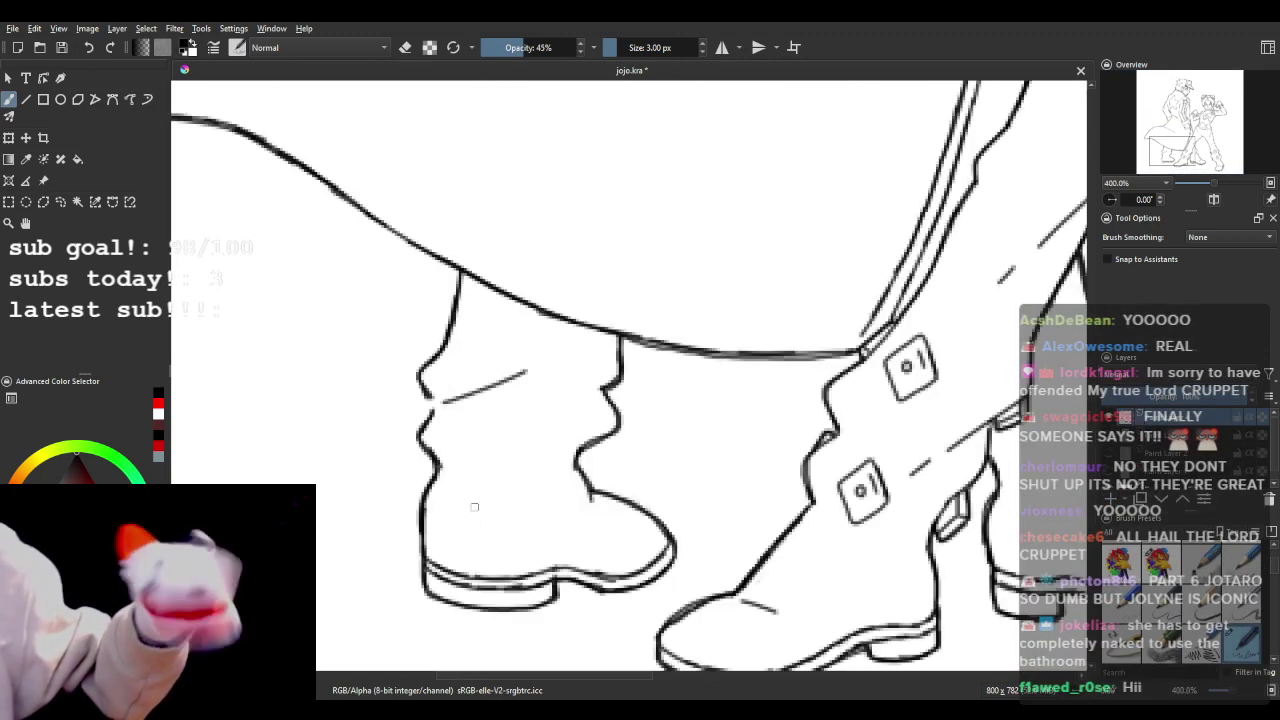
{"action": "scroll", "coordinate": [474, 507], "scroll_direction": "down", "scroll_amount": 3}
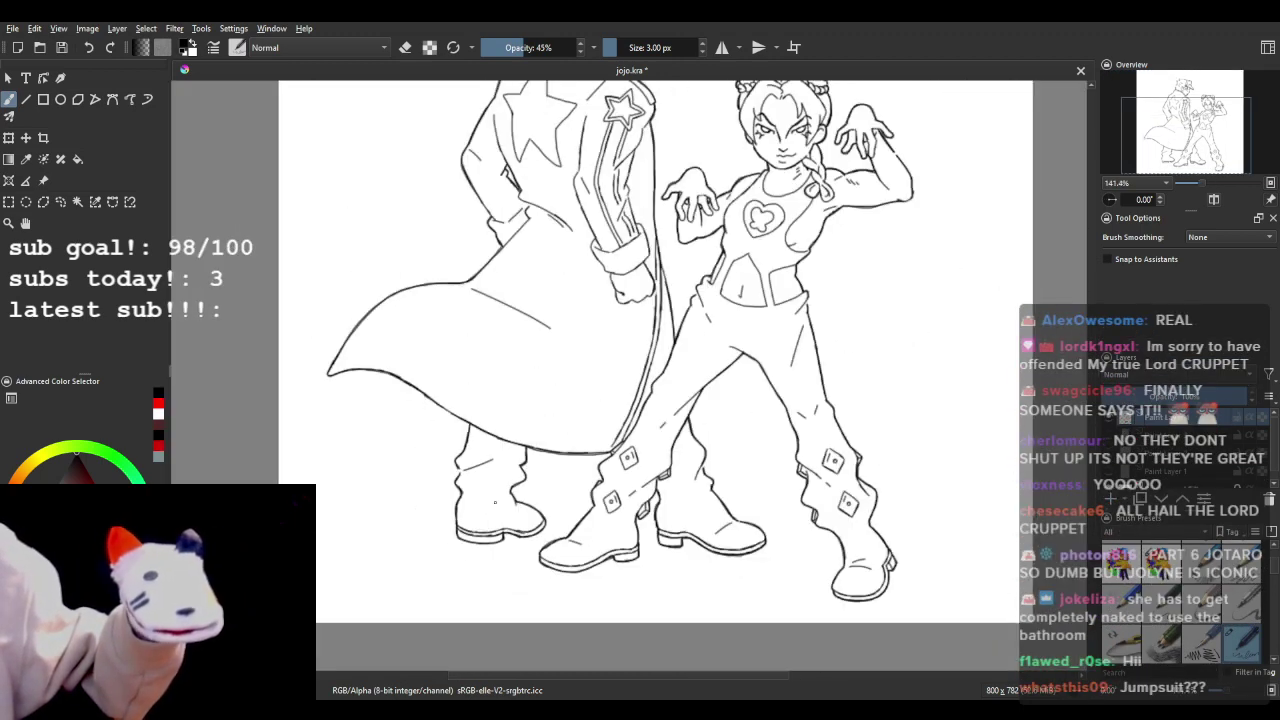
{"action": "scroll", "coordinate": [494, 502], "scroll_direction": "down", "scroll_amount": 1}
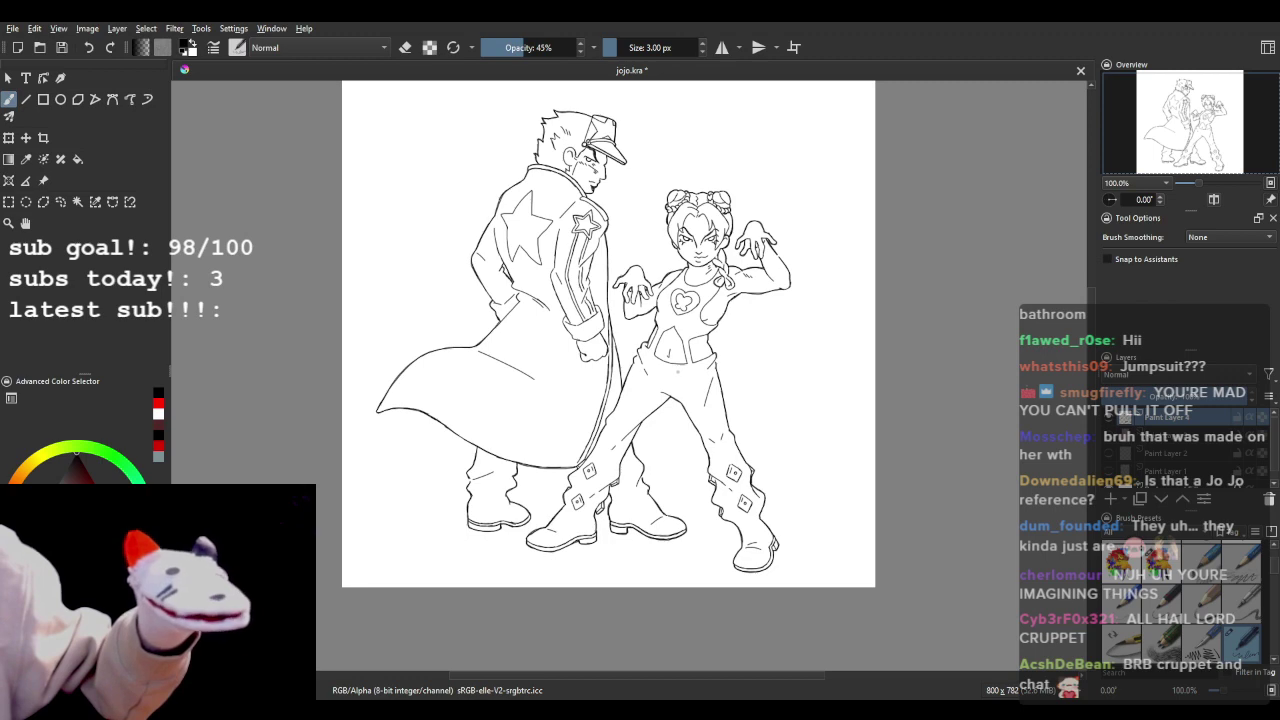
{"action": "scroll", "coordinate": [538, 466], "scroll_direction": "up", "scroll_amount": 3}
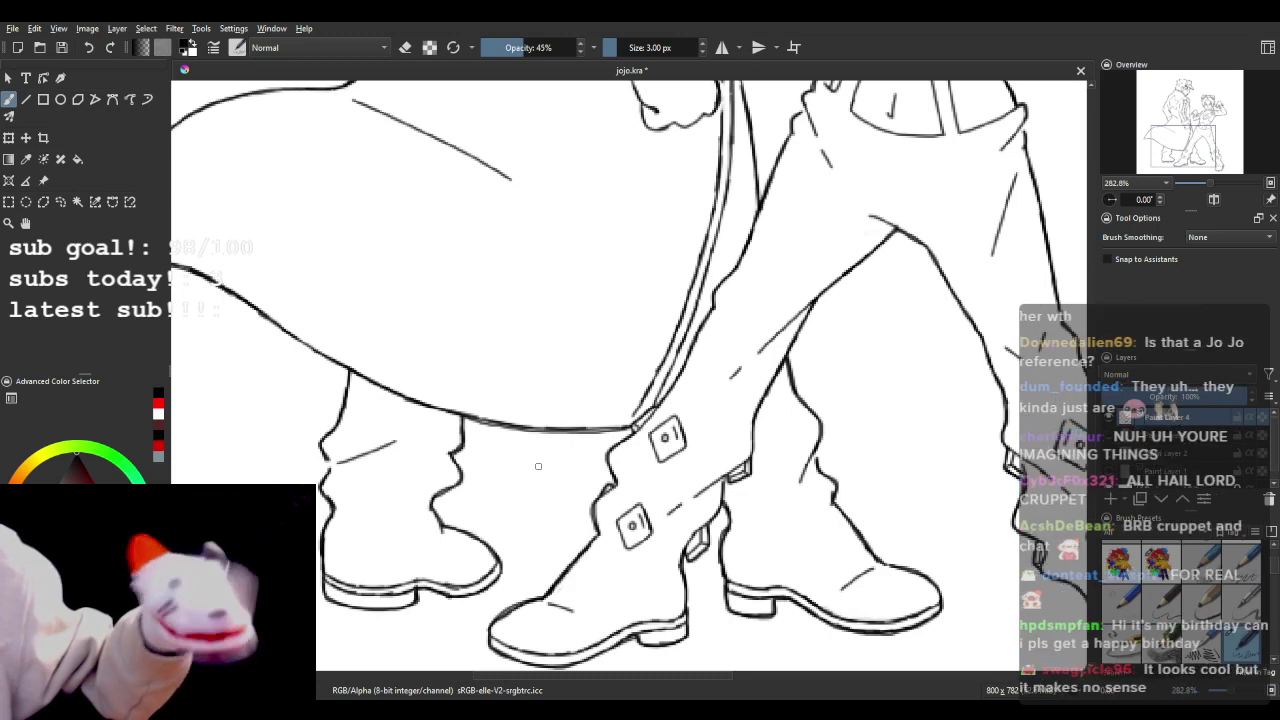
{"action": "scroll", "coordinate": [538, 466], "scroll_direction": "down", "scroll_amount": 4}
{"action": "scroll", "coordinate": [538, 466], "scroll_direction": "up", "scroll_amount": 1}
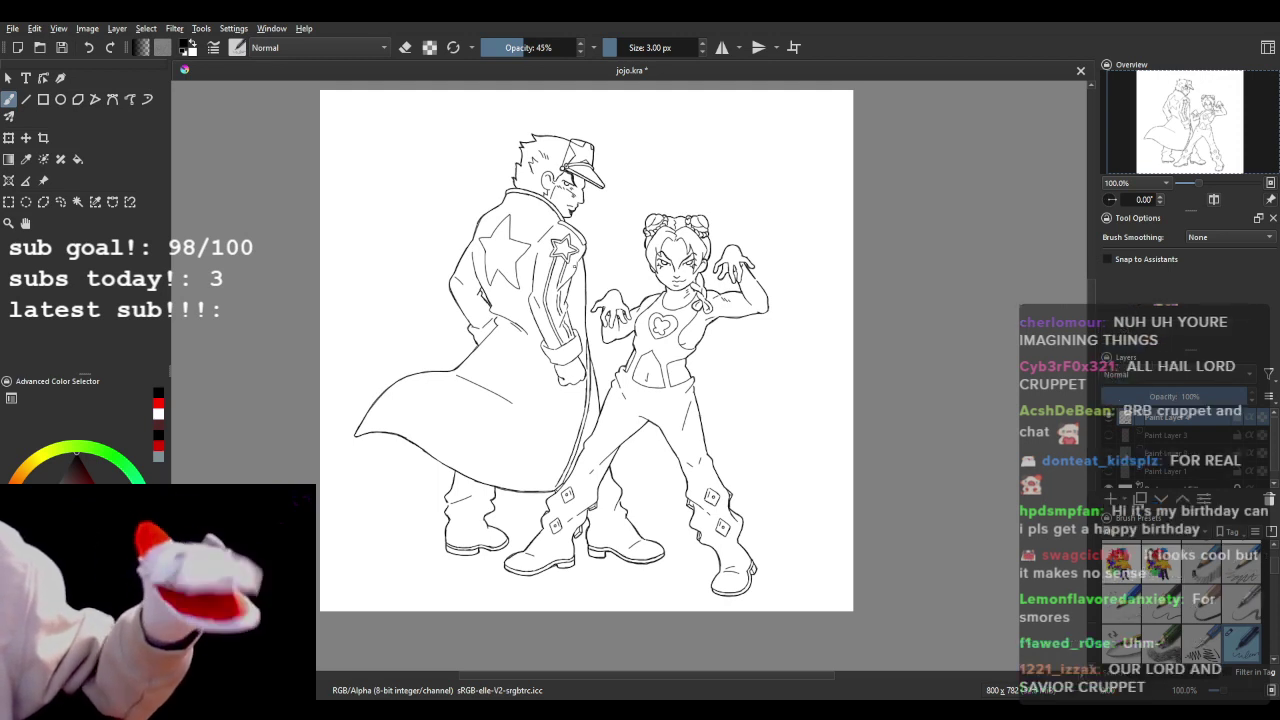
{"action": "scroll", "coordinate": [570, 224], "scroll_direction": "up", "scroll_amount": 1}
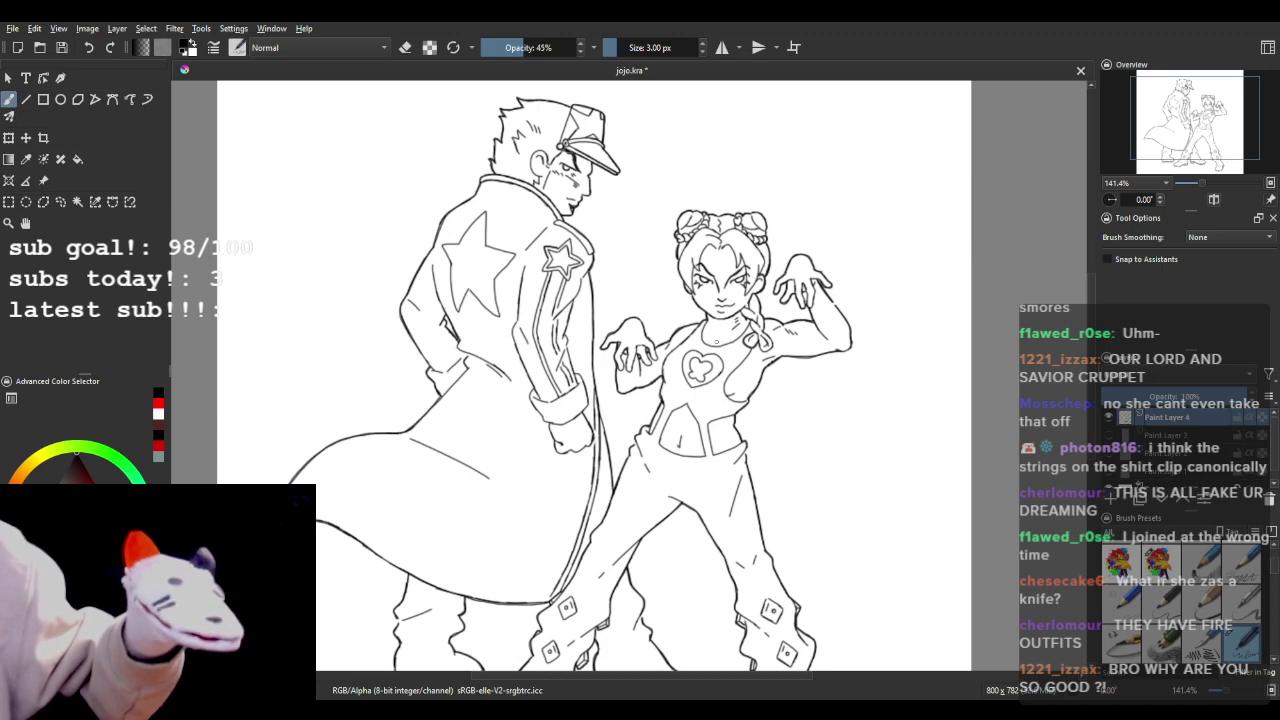
{"action": "scroll", "coordinate": [760, 323], "scroll_direction": "down", "scroll_amount": 2}
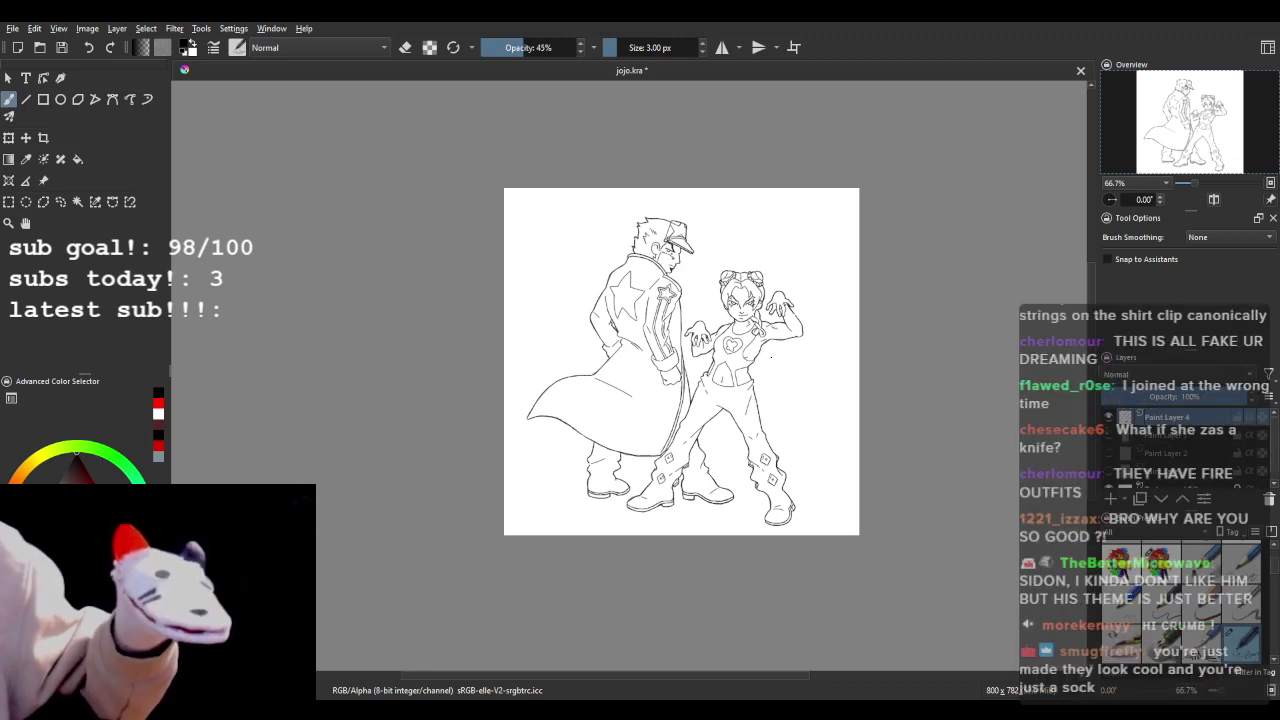
{"action": "scroll", "coordinate": [771, 356], "scroll_direction": "up", "scroll_amount": 1}
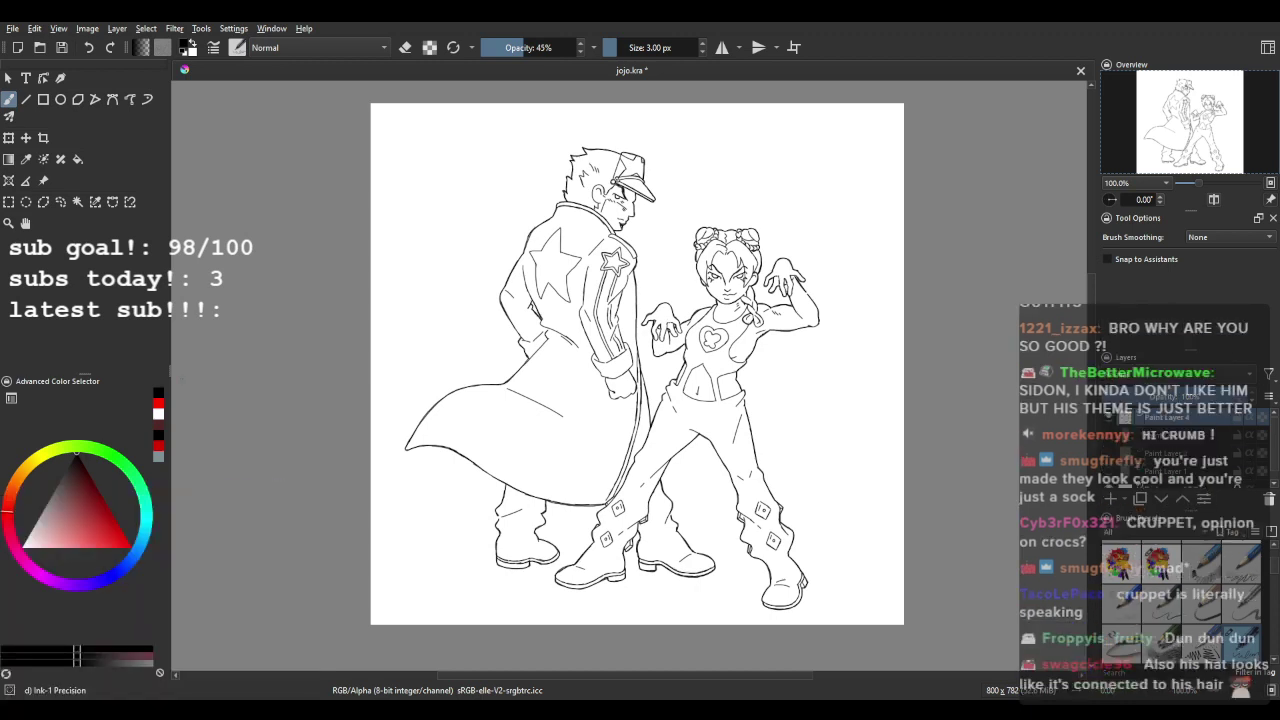
{"action": "scroll", "coordinate": [280, 304], "scroll_direction": "down", "scroll_amount": 1}
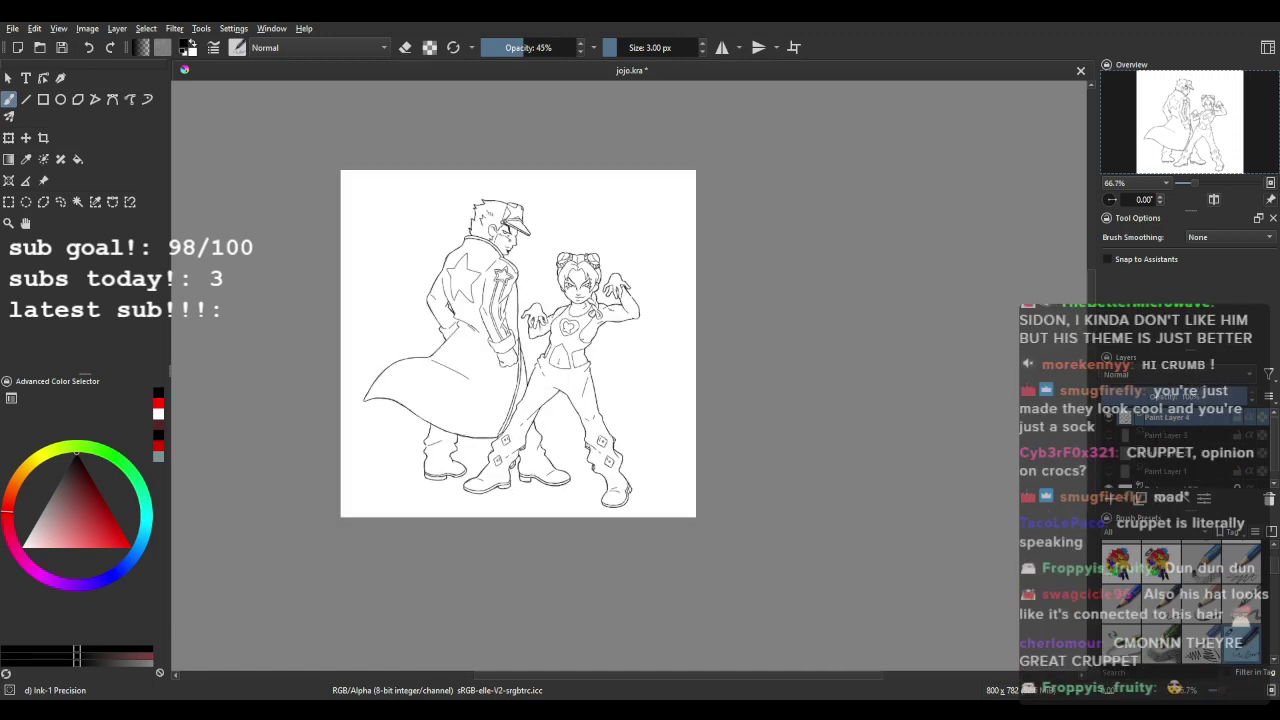
{"action": "scroll", "coordinate": [403, 290], "scroll_direction": "up", "scroll_amount": 1}
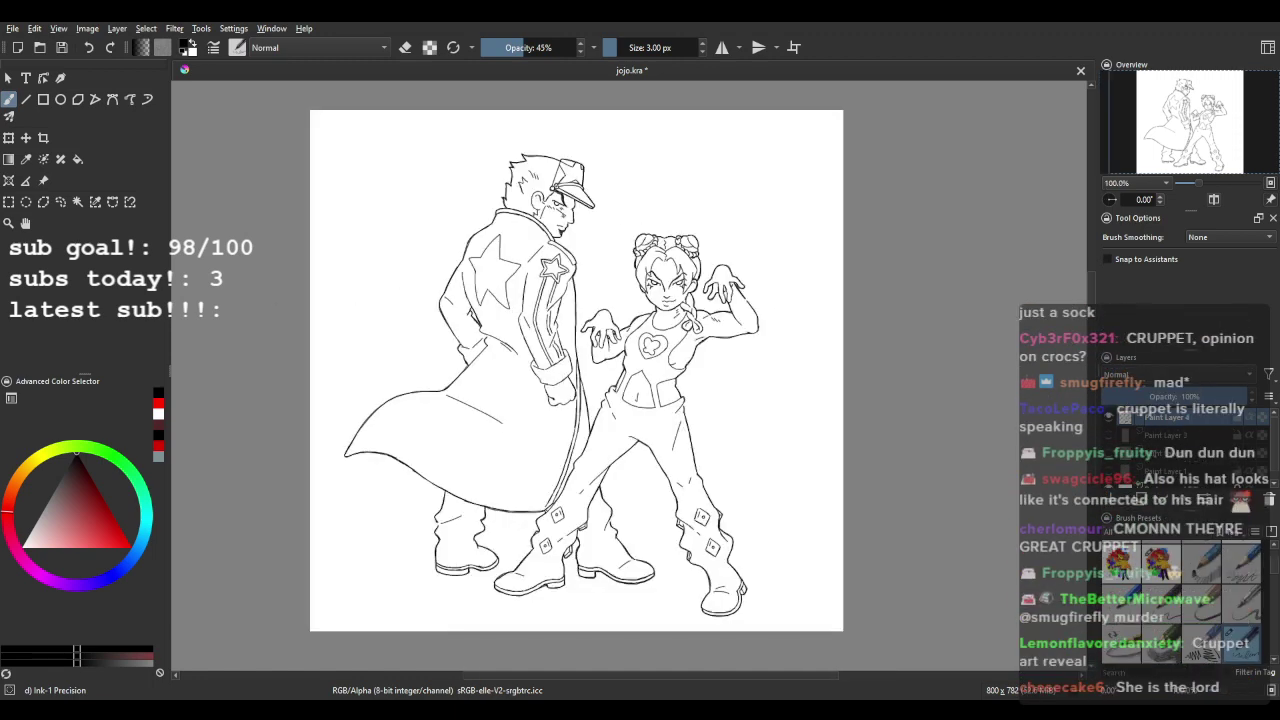
- Activate the "bruh idk Copy Copy" brush preset on Paint Layer 5 and turn its eraser mode off
{"action": "left_click", "coordinate": [1160, 562]}
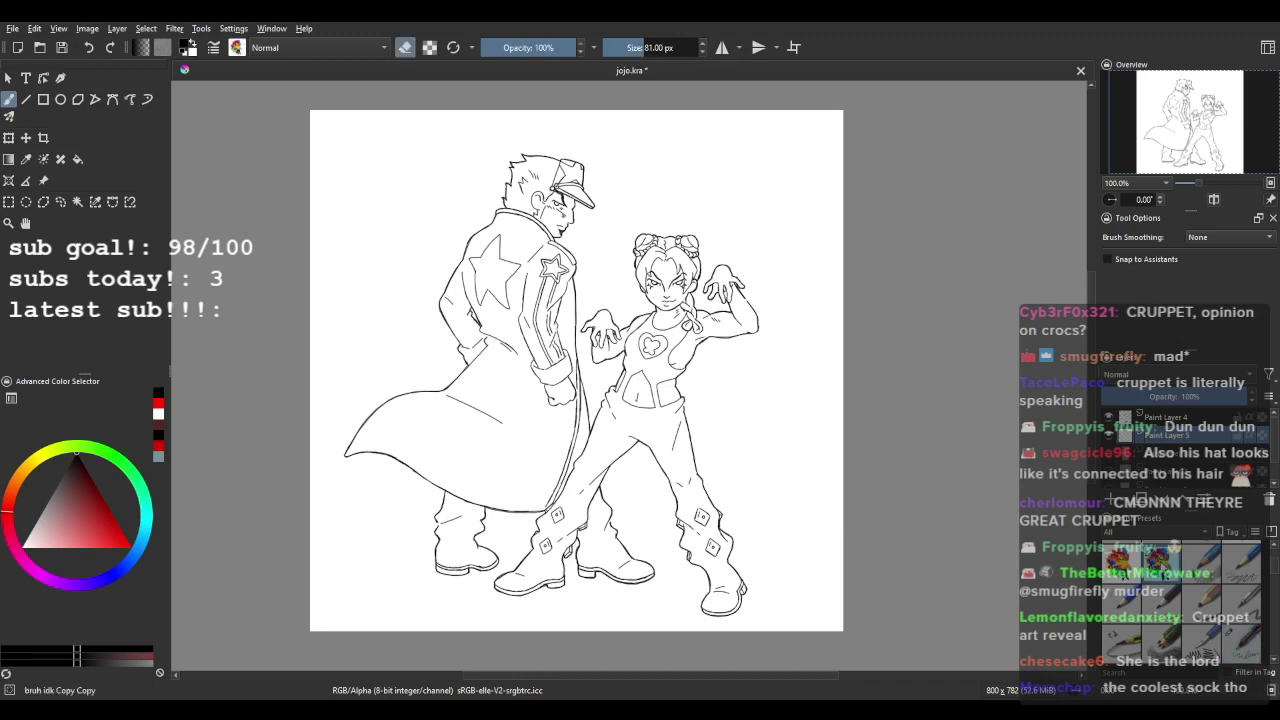
{"action": "scroll", "coordinate": [875, 364], "scroll_direction": "up", "scroll_amount": 1}
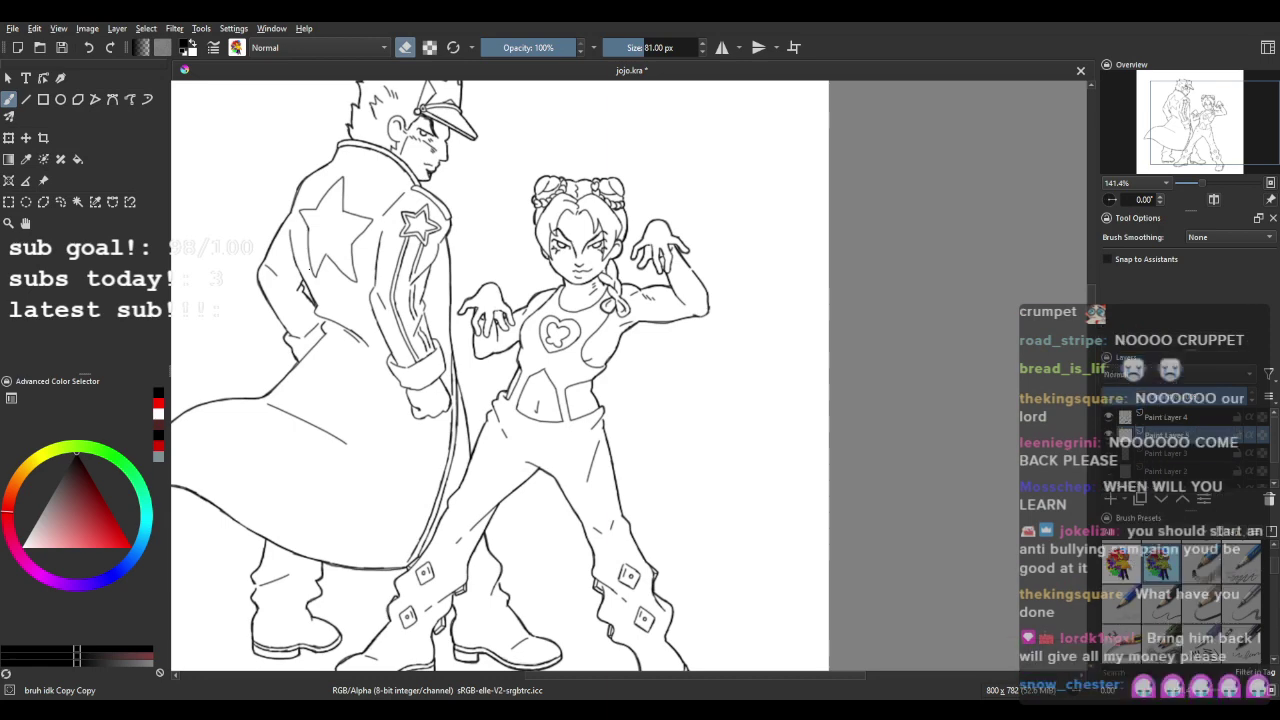
{"action": "scroll", "coordinate": [460, 232], "scroll_direction": "up", "scroll_amount": 1}
{"action": "scroll", "coordinate": [640, 212], "scroll_direction": "up", "scroll_amount": 1}
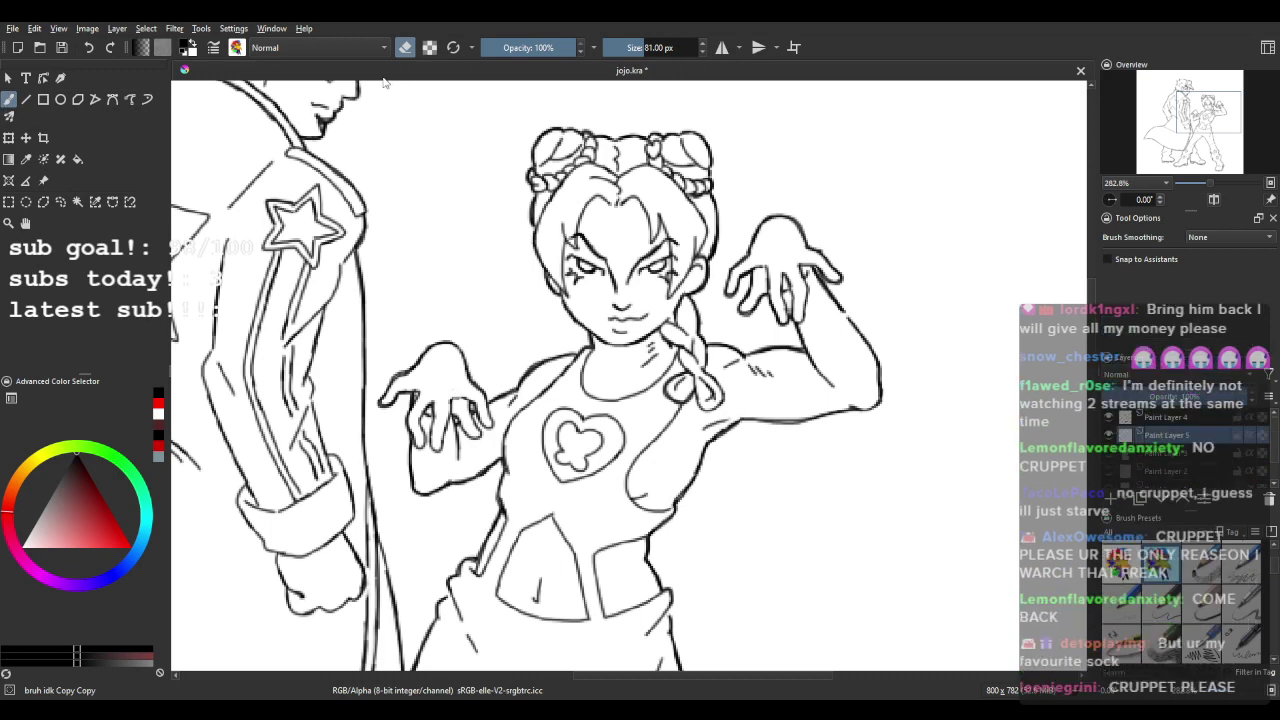
{"action": "left_click", "coordinate": [405, 47]}
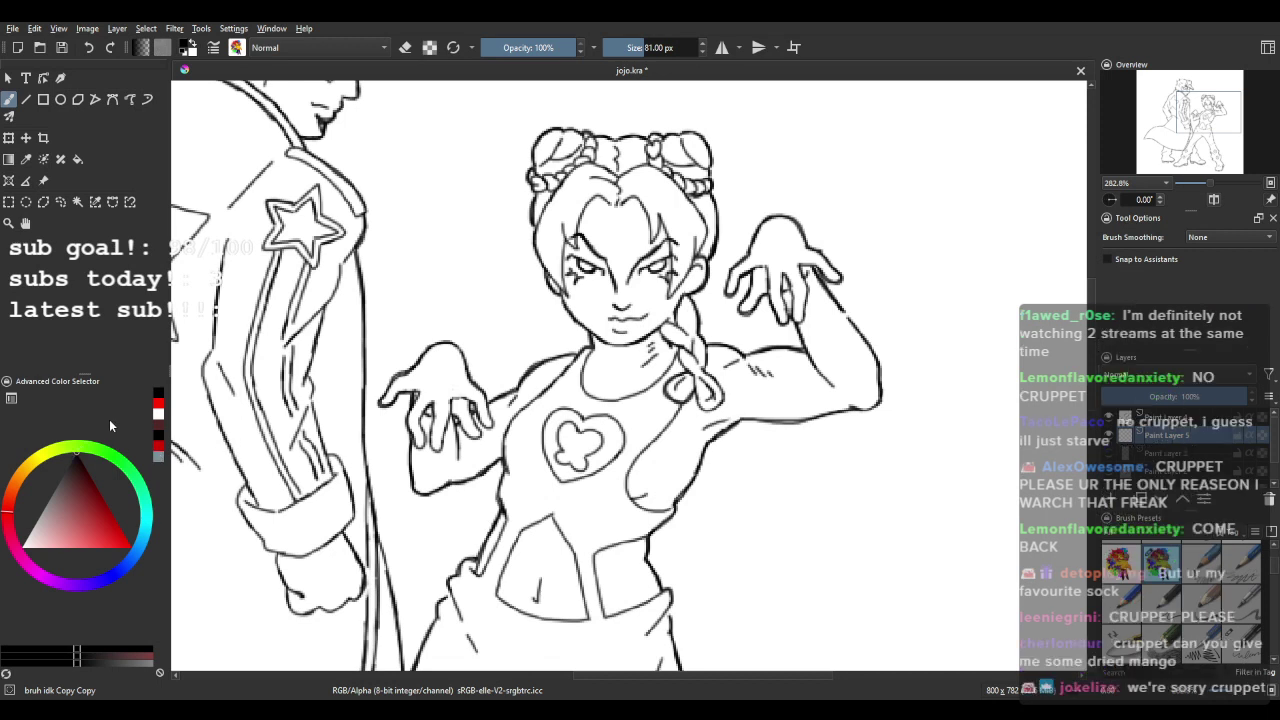
- Set the foreground colour to a pale orange skin tone
{"action": "left_click_drag", "start_coordinate": [66, 505], "coordinate": [40, 510]}
{"action": "left_click", "coordinate": [20, 482]}
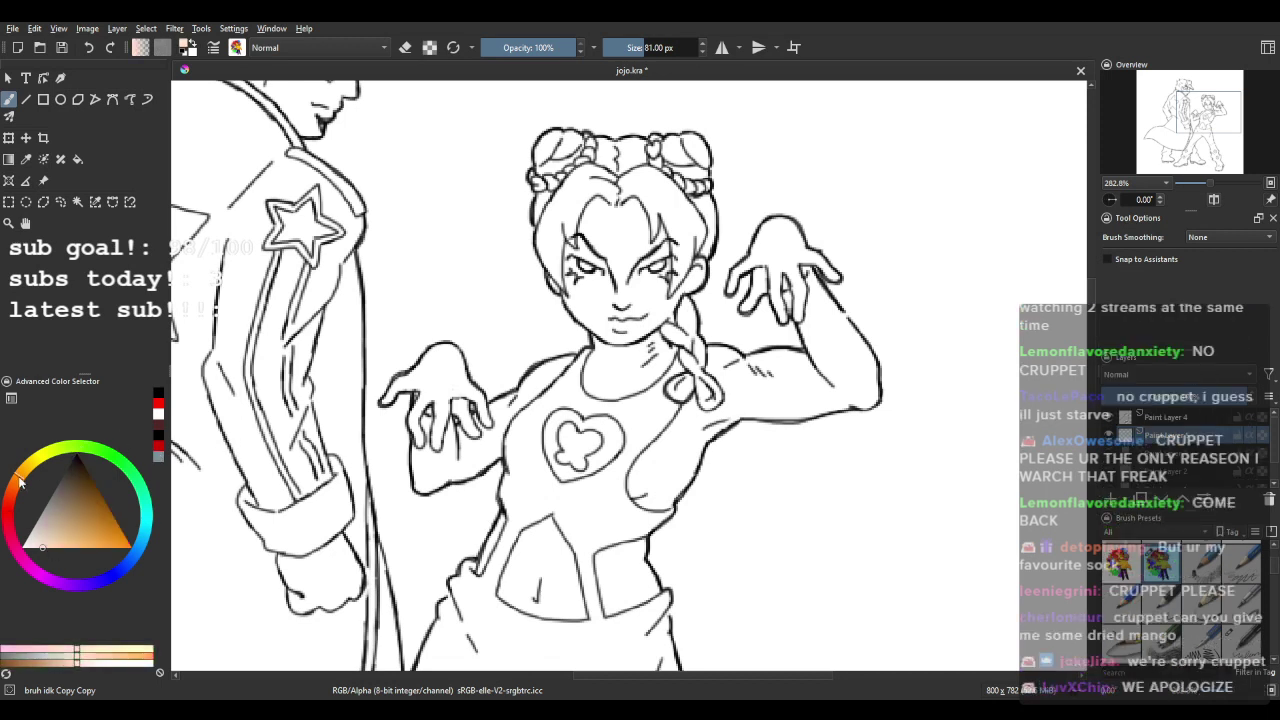
{"action": "left_click", "coordinate": [14, 483]}
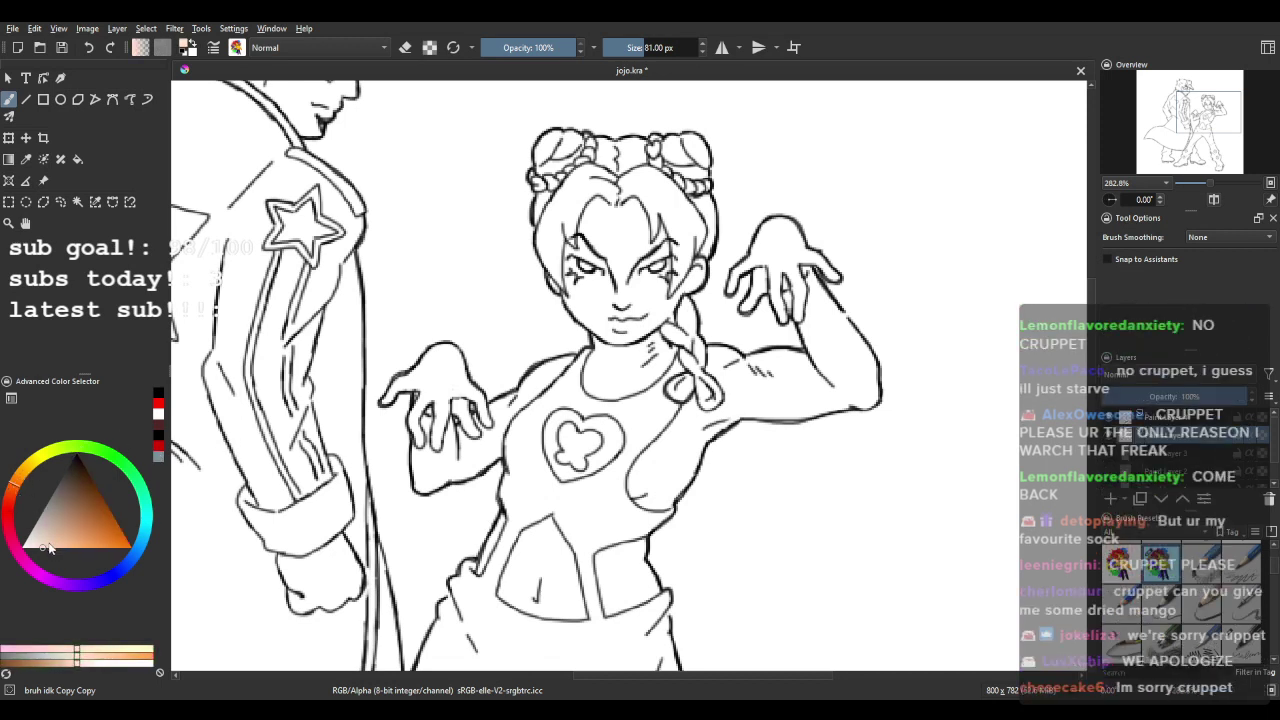
{"action": "left_click", "coordinate": [52, 549]}
{"action": "left_click", "coordinate": [20, 480]}
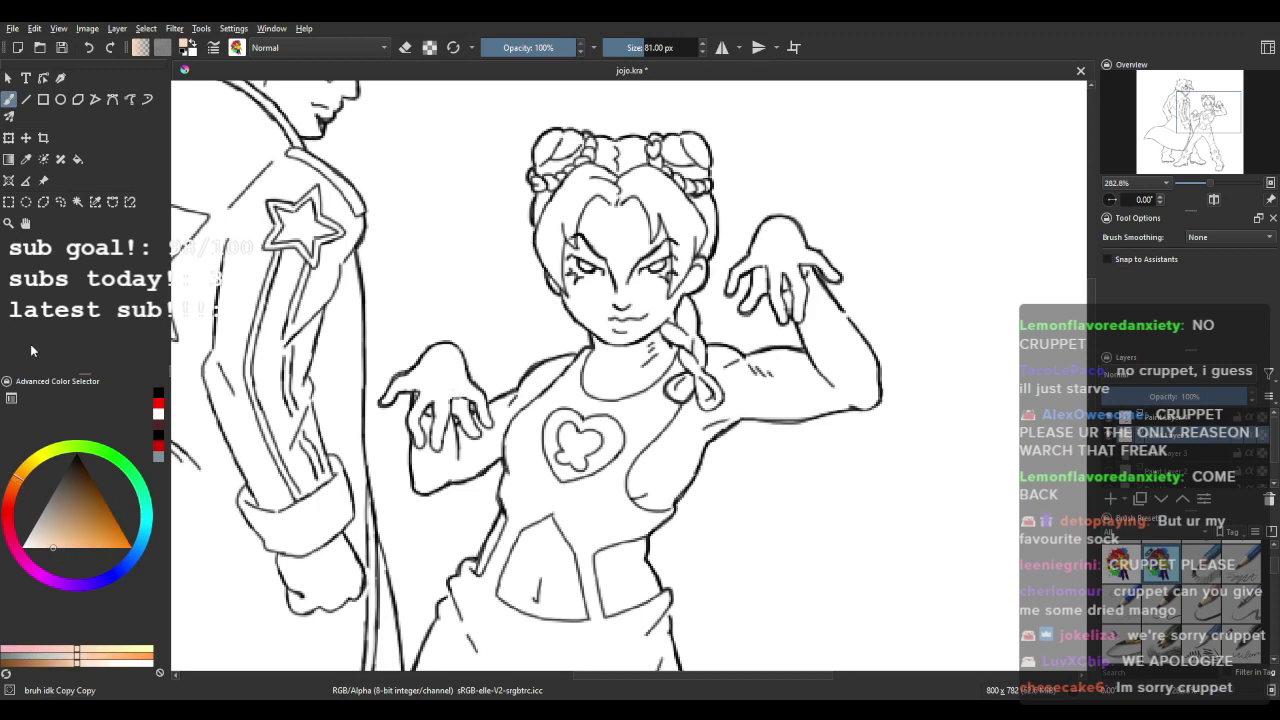
{"action": "left_click", "coordinate": [77, 159]}
{"action": "scroll", "coordinate": [621, 237], "scroll_direction": "up", "scroll_amount": 1}
{"action": "left_click", "coordinate": [636, 330]}
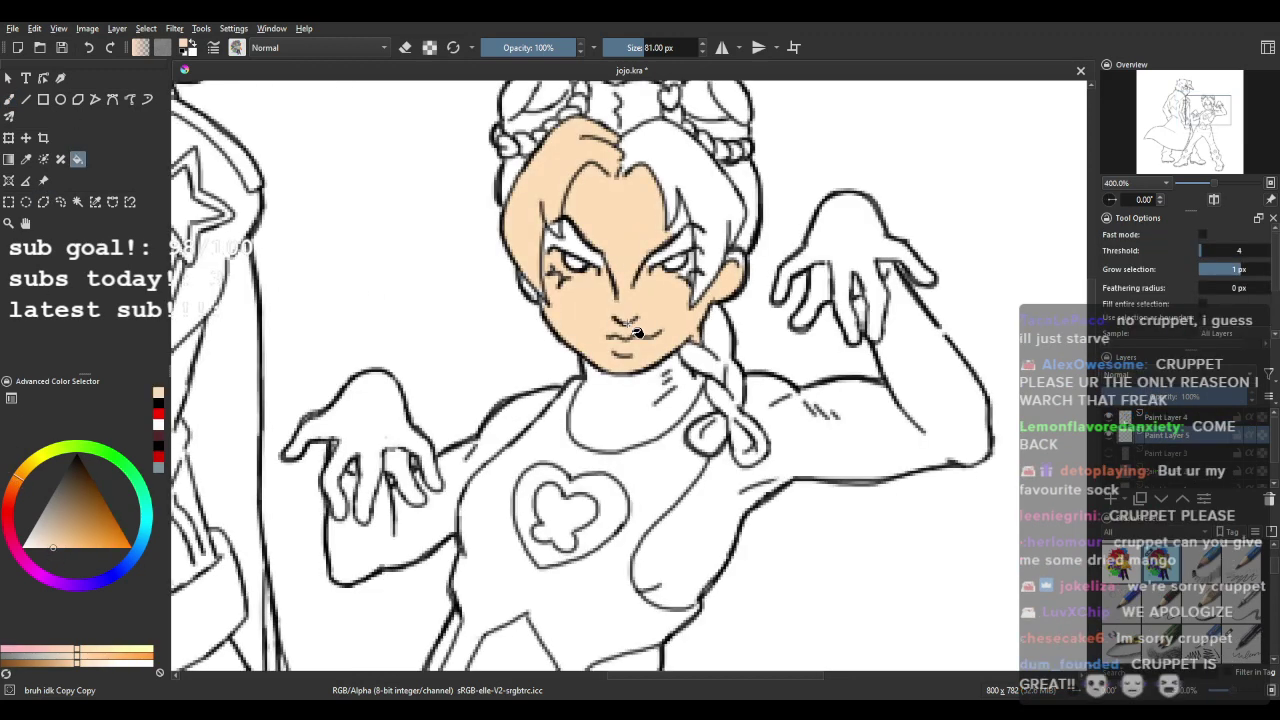
{"action": "left_click", "coordinate": [88, 47]}
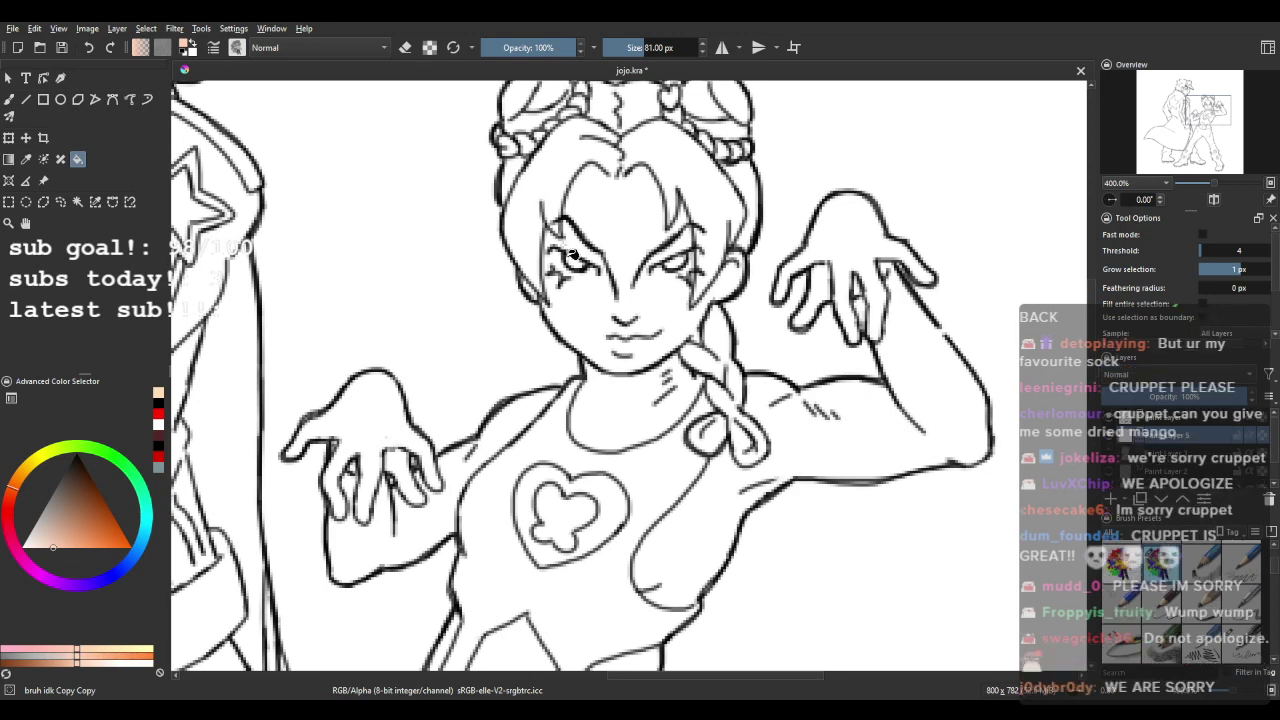
{"action": "left_click", "coordinate": [610, 240]}
{"action": "scroll", "coordinate": [422, 165], "scroll_direction": "down", "scroll_amount": 1}
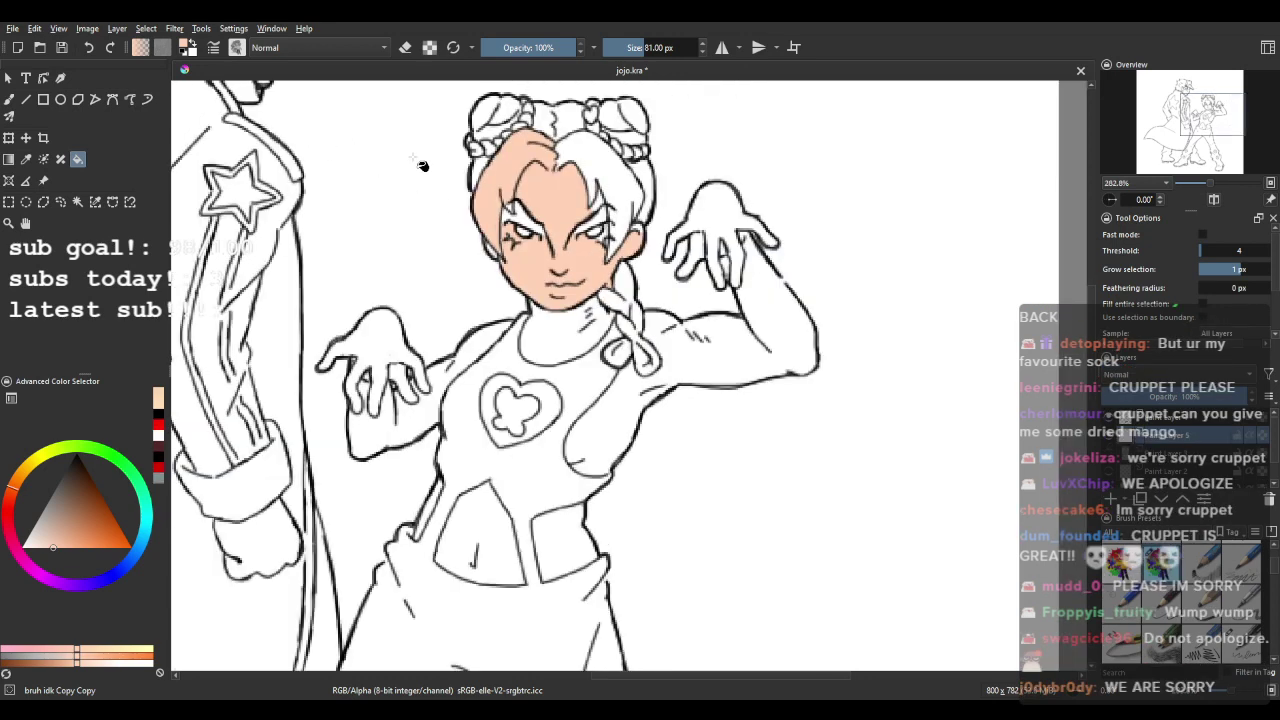
{"action": "scroll", "coordinate": [440, 150], "scroll_direction": "up", "scroll_amount": 2}
{"action": "left_click", "coordinate": [88, 47]}
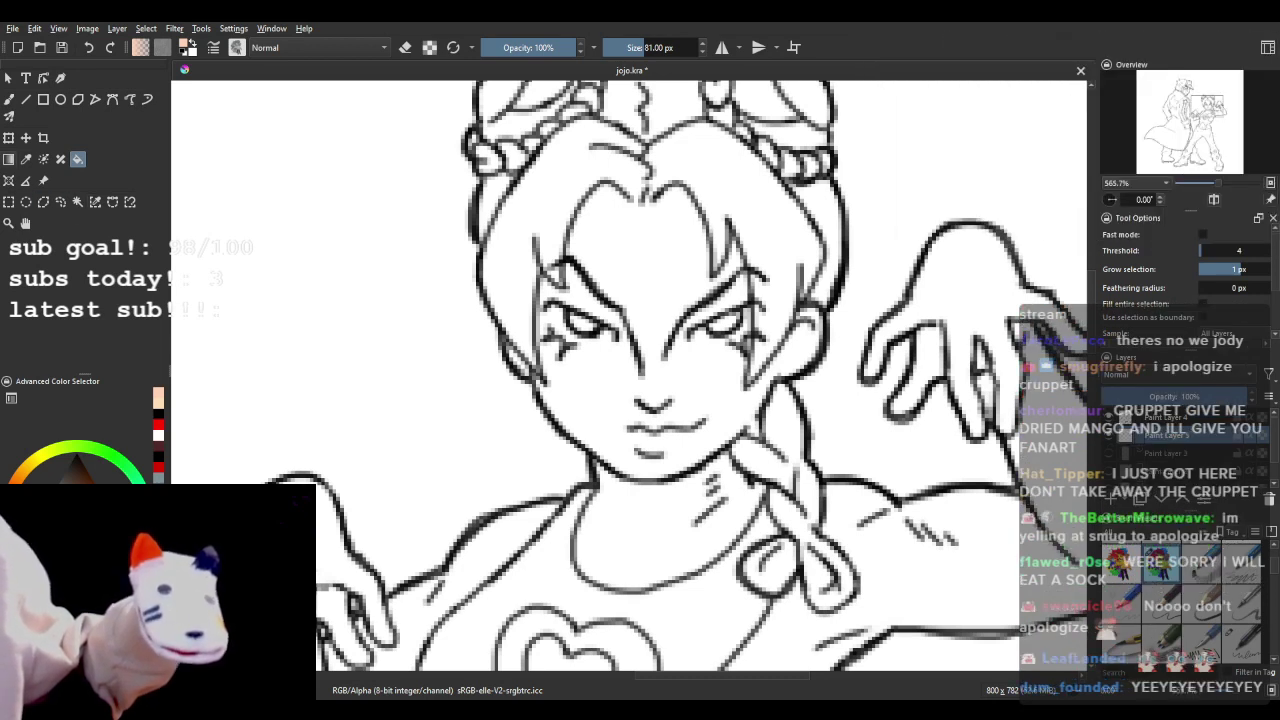
- Close the hairline gap at the centre of the smaller figure's forehead with a peach dab and flood-fill her face with the same colour
{"action": "key", "text": "b"}
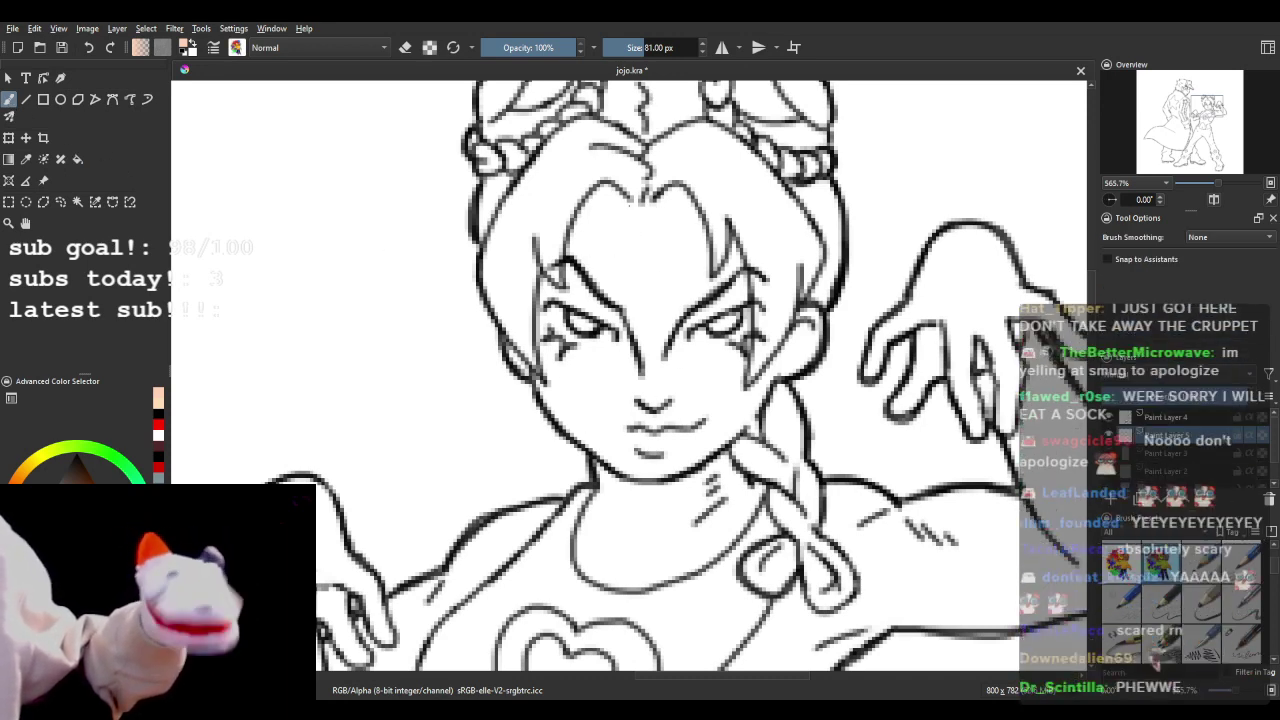
{"action": "left_click_drag", "start_coordinate": [630, 204], "coordinate": [648, 206]}
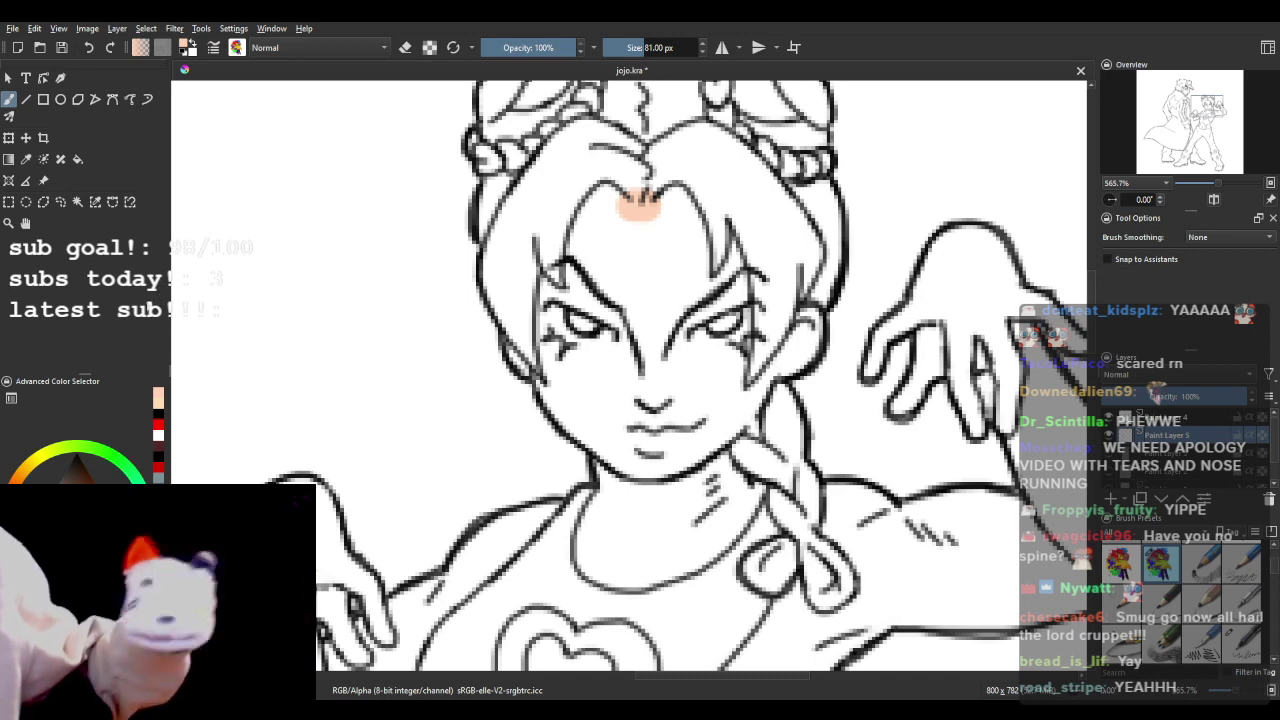
{"action": "left_click", "coordinate": [77, 159]}
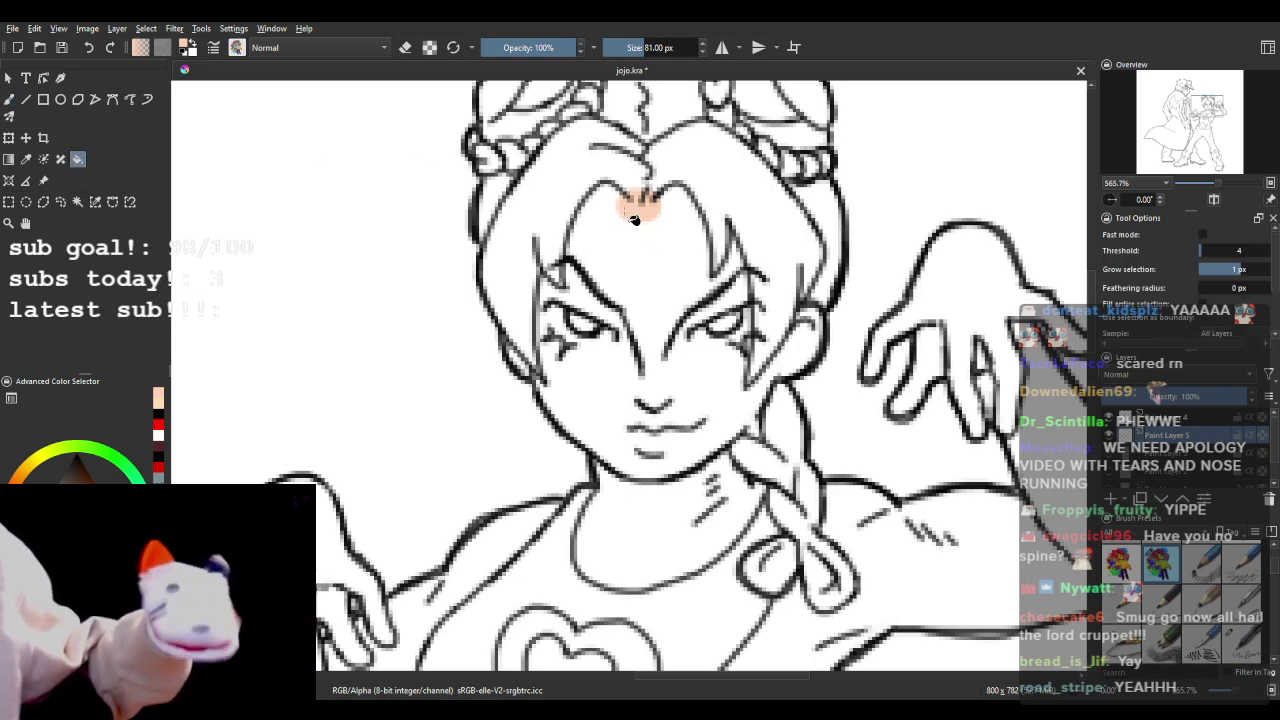
{"action": "left_click", "coordinate": [640, 280]}
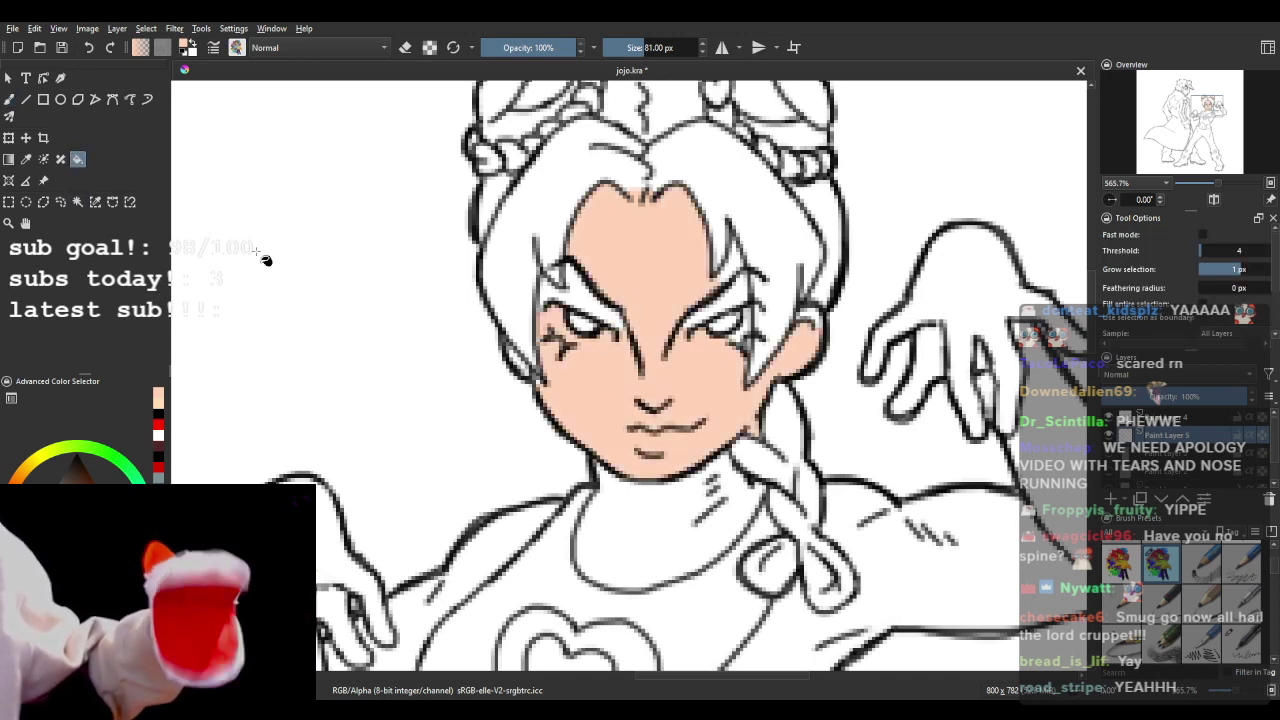
- Flood-fill the smaller figure's neck with the peach skin tone and erase the stray colour beside the braid
{"action": "left_click", "coordinate": [9, 99]}
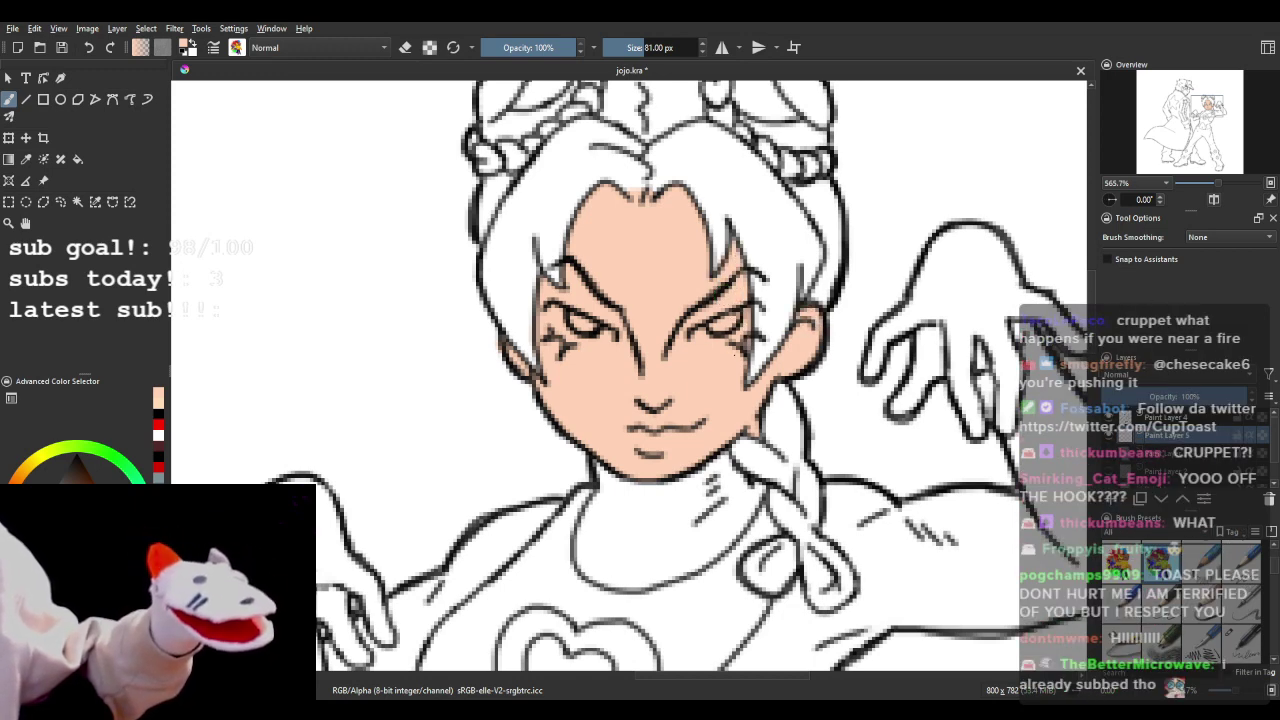
{"action": "left_click", "coordinate": [78, 159]}
{"action": "left_click", "coordinate": [663, 529]}
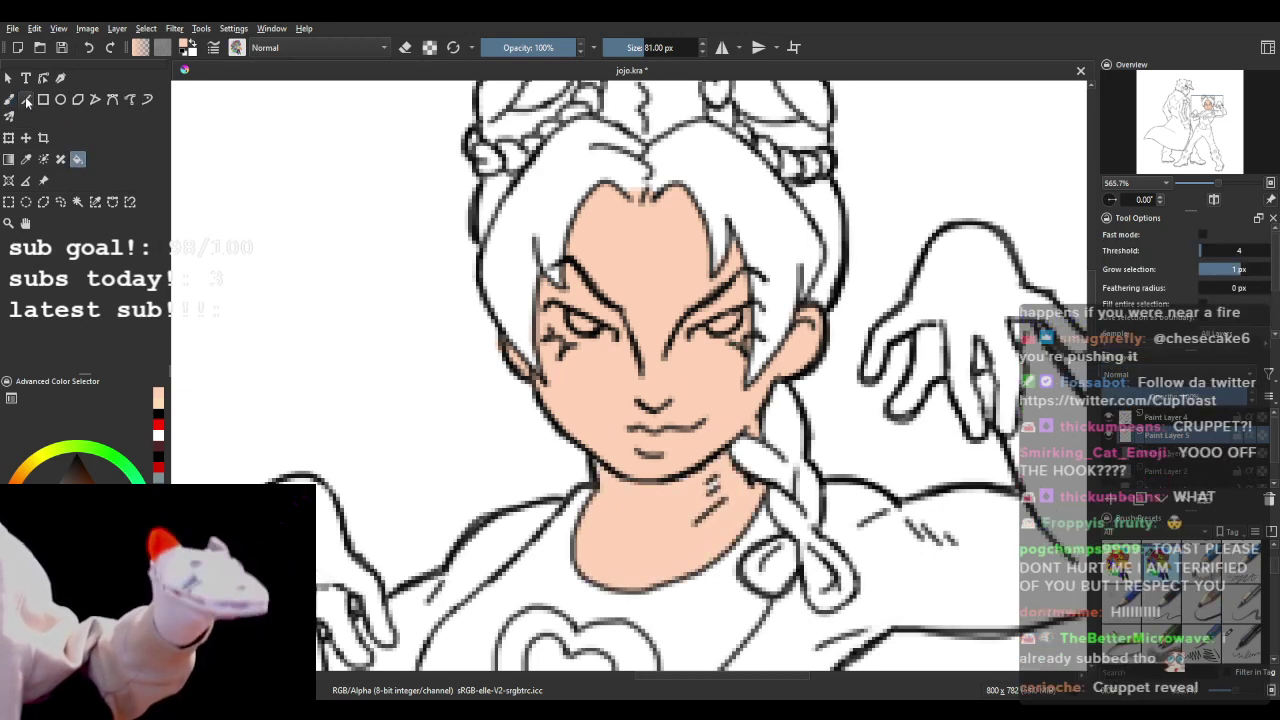
{"action": "left_click", "coordinate": [9, 99]}
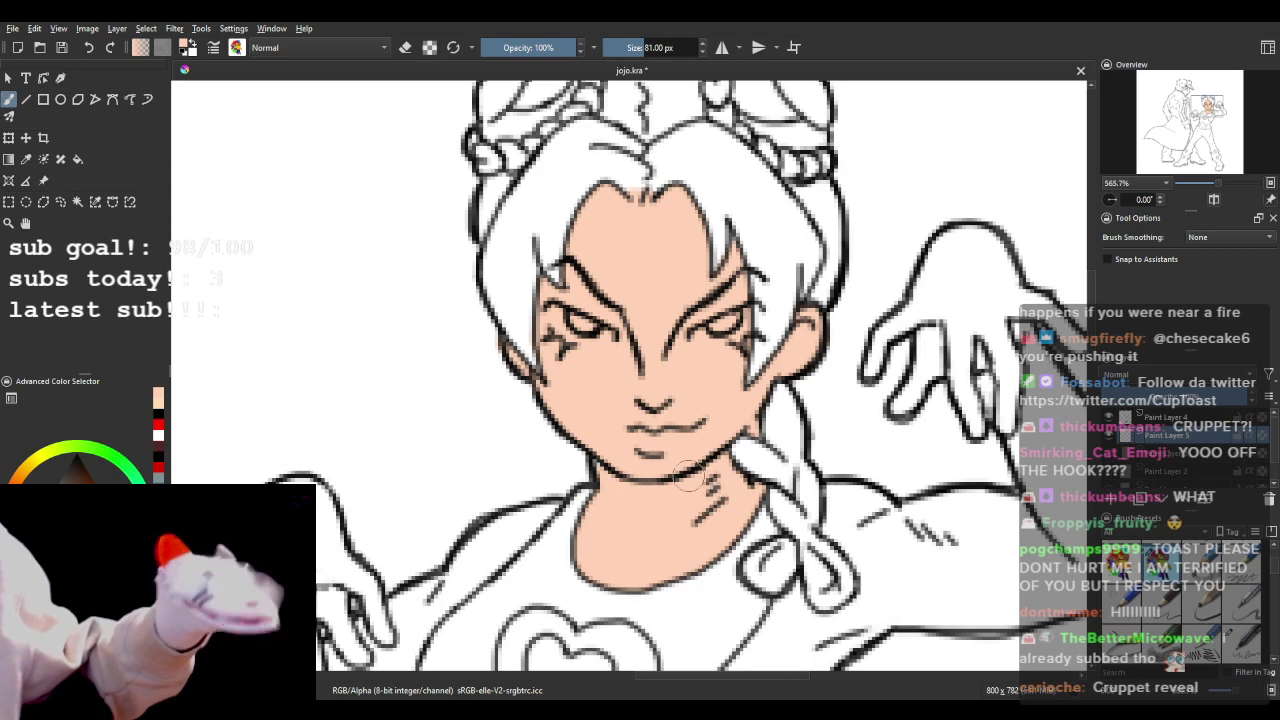
{"action": "left_click", "coordinate": [404, 47]}
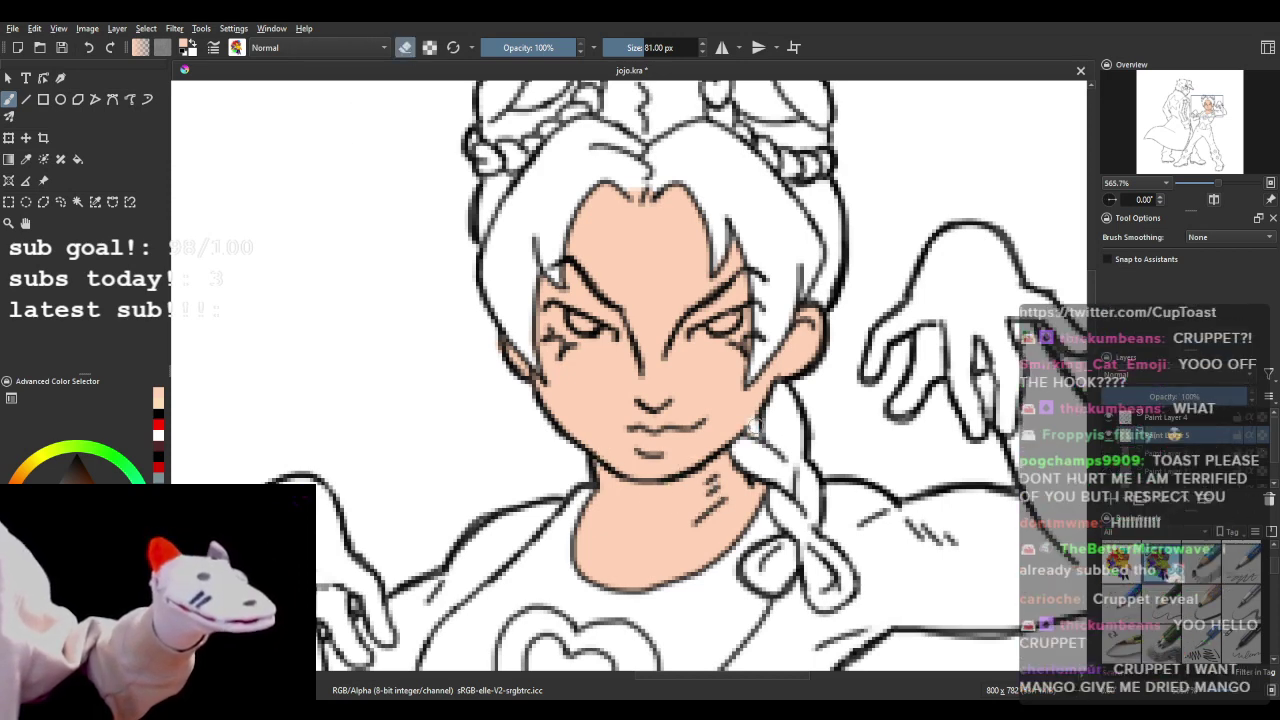
{"action": "left_click", "coordinate": [405, 53]}
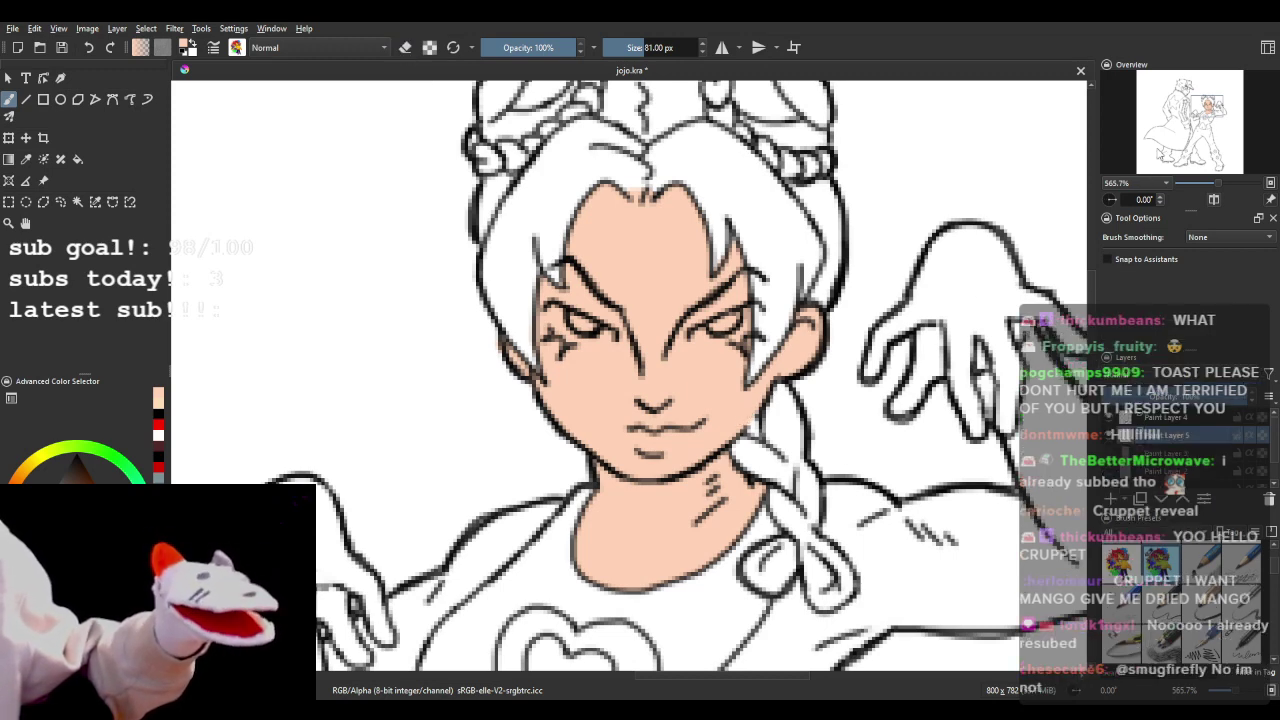
- Close the gap in the outer outline of the smaller figure's raised forearm with a small peach dab
{"action": "left_click_drag", "start_coordinate": [1210, 116], "coordinate": [1211, 116]}
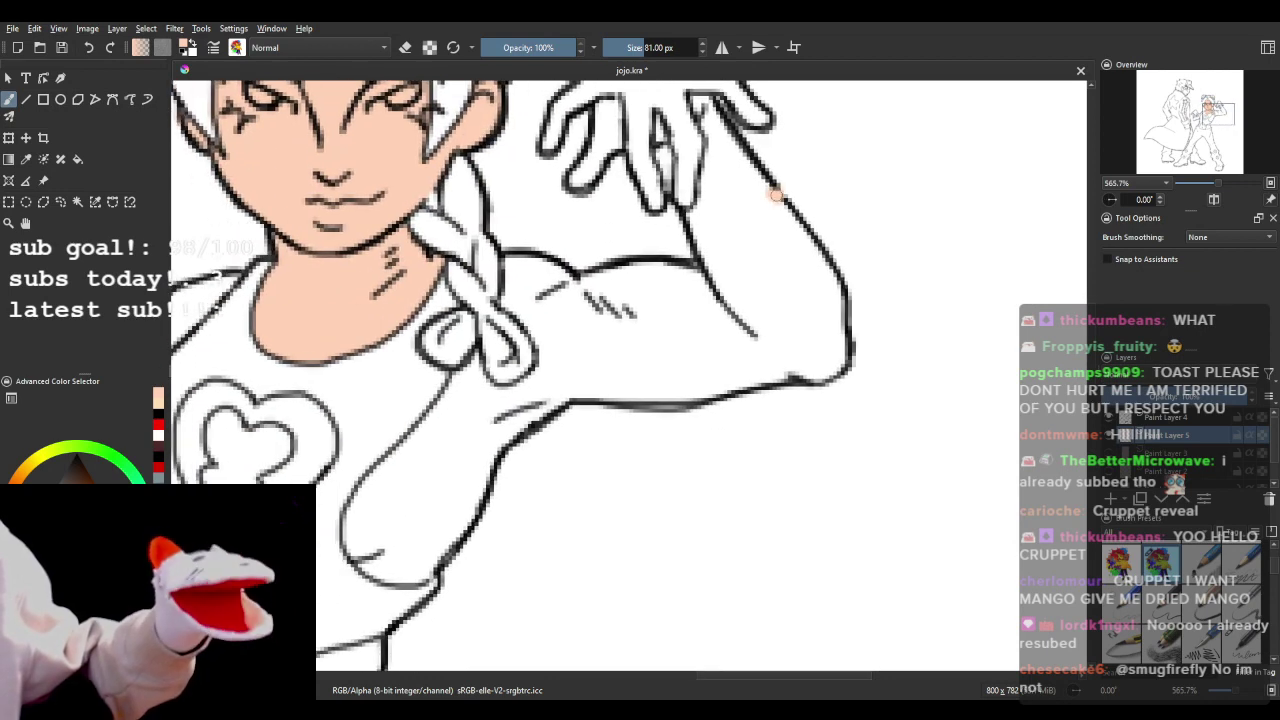
{"action": "left_click", "coordinate": [1215, 201]}
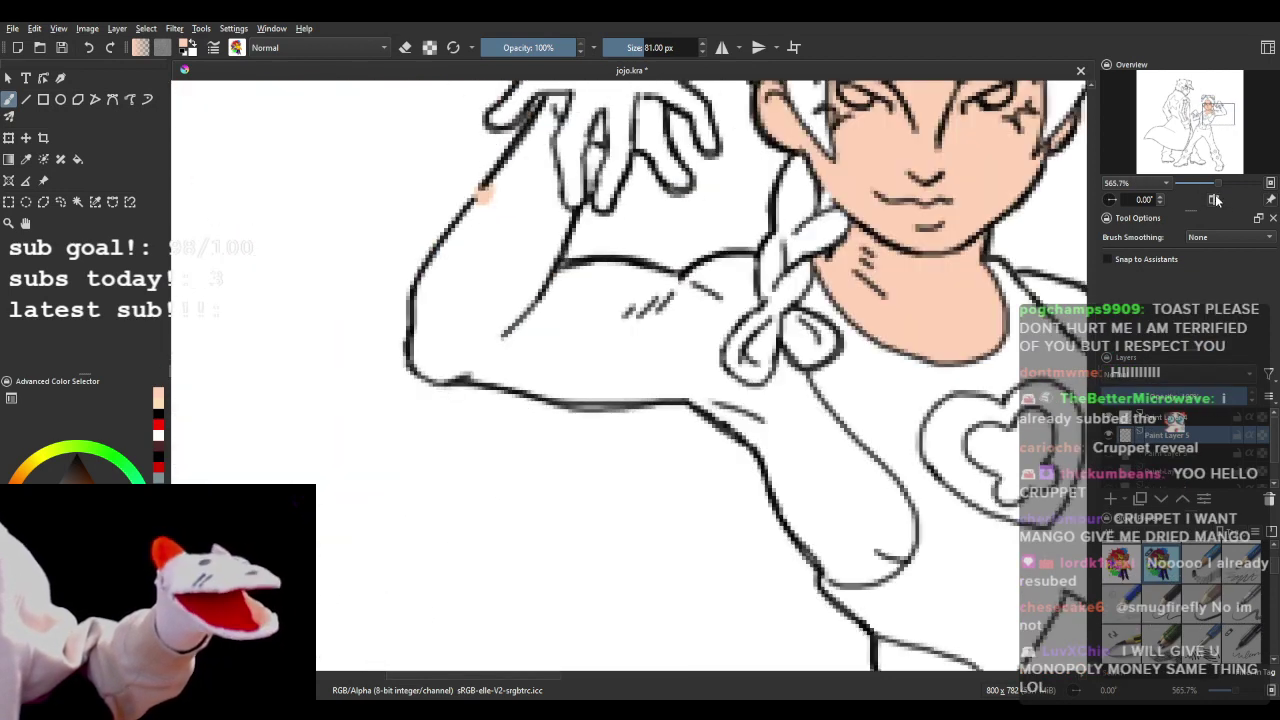
{"action": "left_click", "coordinate": [1213, 203]}
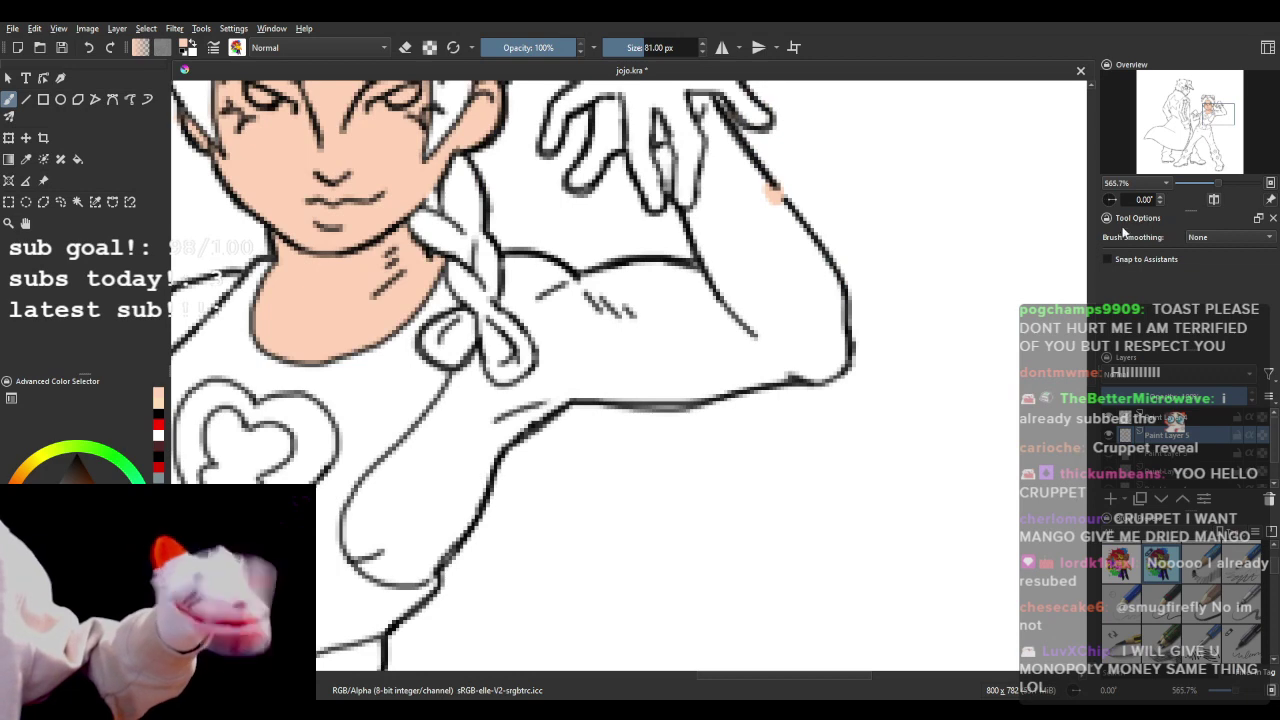
- Flood-fill the smaller figure's raised arm, shoulder and hand with the peach skin tone
{"action": "left_click", "coordinate": [1212, 123]}
{"action": "left_click_drag", "start_coordinate": [1211, 122], "coordinate": [1212, 119]}
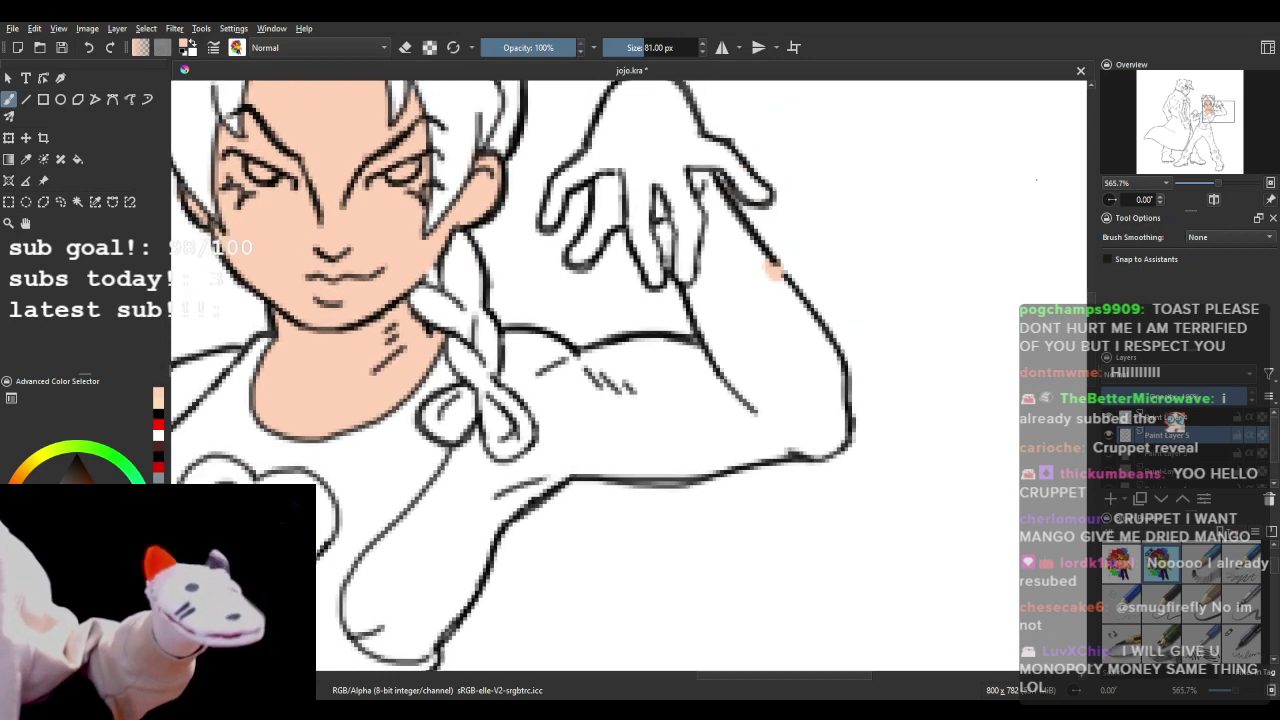
{"action": "left_click", "coordinate": [78, 160]}
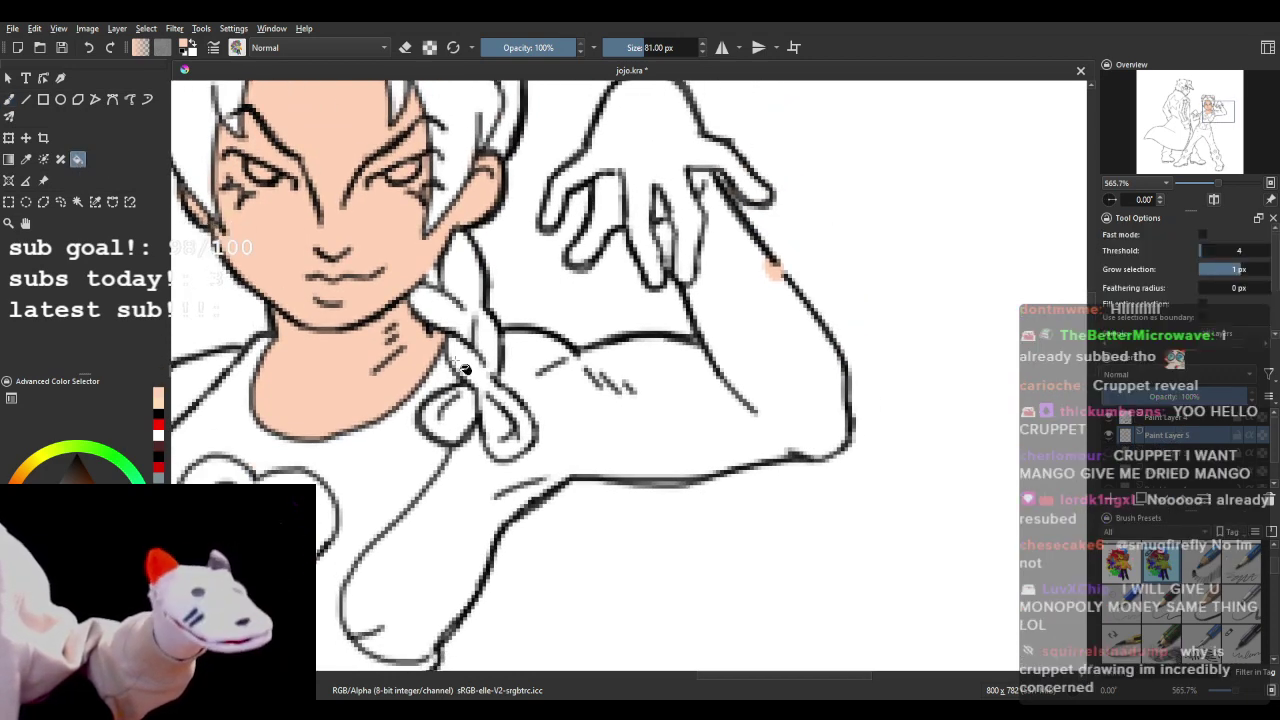
{"action": "left_click", "coordinate": [465, 529]}
{"action": "left_click", "coordinate": [650, 130]}
{"action": "left_click", "coordinate": [622, 234]}
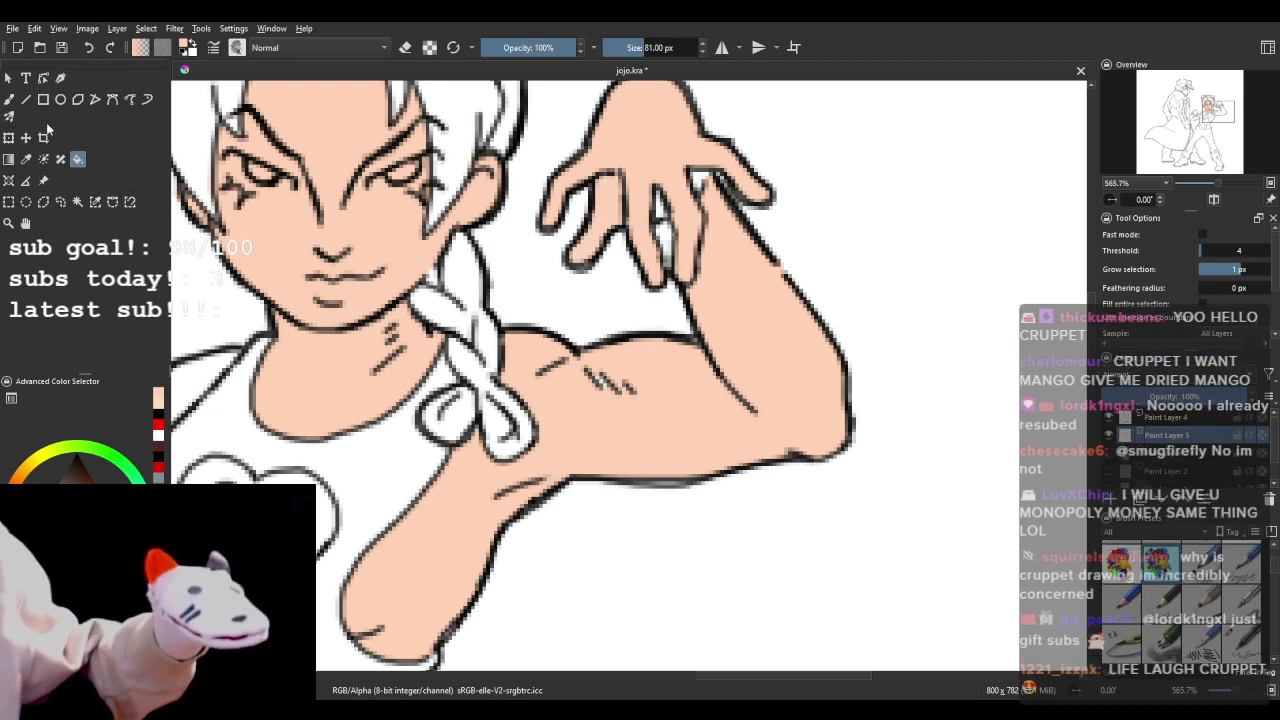
- Brush peach over the leftover white gaps between the fingers of the raised hand and beside its thumb
{"action": "left_click", "coordinate": [9, 99]}
{"action": "left_click_drag", "start_coordinate": [662, 200], "coordinate": [663, 250]}
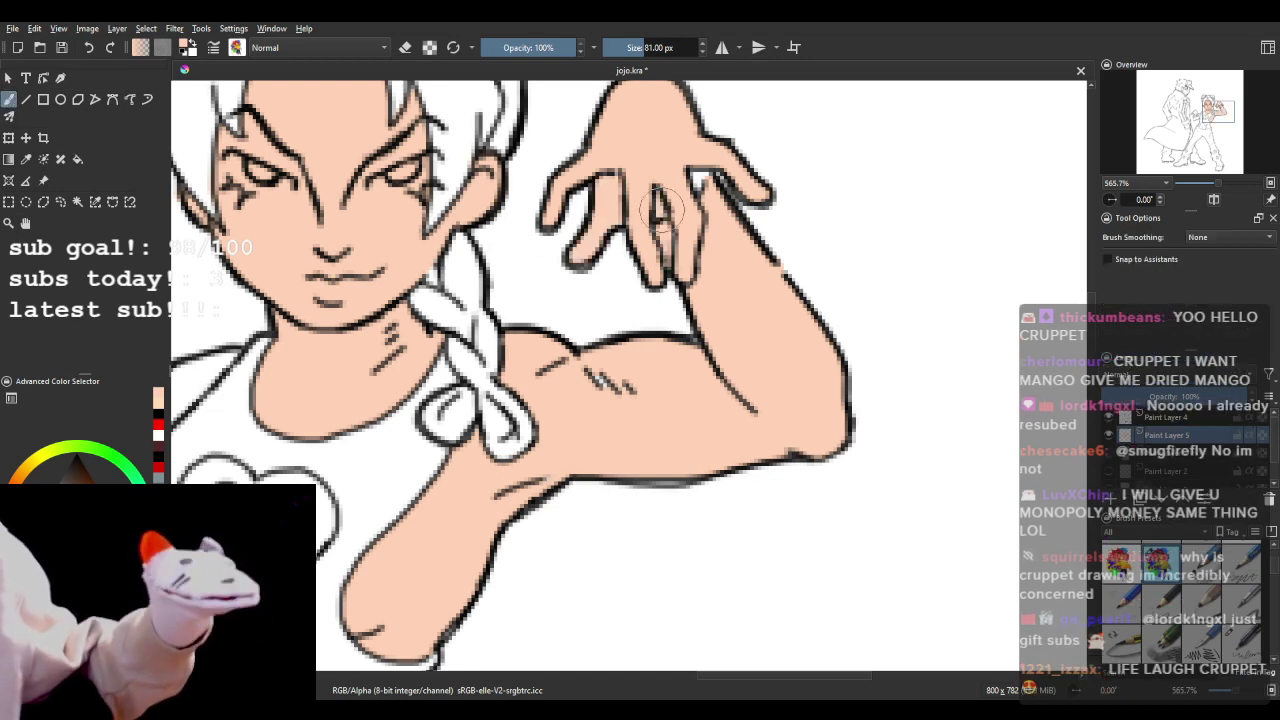
{"action": "left_click_drag", "start_coordinate": [686, 166], "coordinate": [698, 178]}
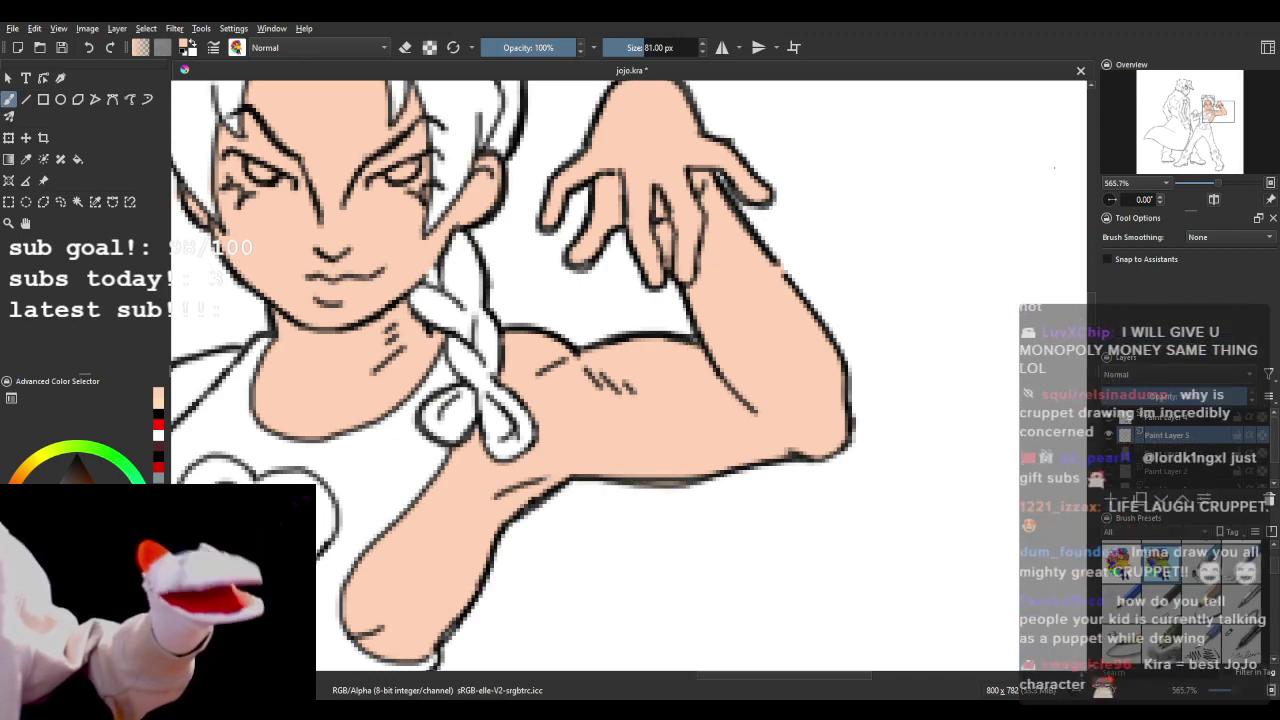
- Flood-fill the smaller figure's other hand, forearm and shoulder with the peach skin tone
{"action": "left_click_drag", "start_coordinate": [1217, 112], "coordinate": [1197, 112]}
{"action": "left_click_drag", "start_coordinate": [870, 448], "coordinate": [455, 334]}
{"action": "left_click", "coordinate": [77, 159]}
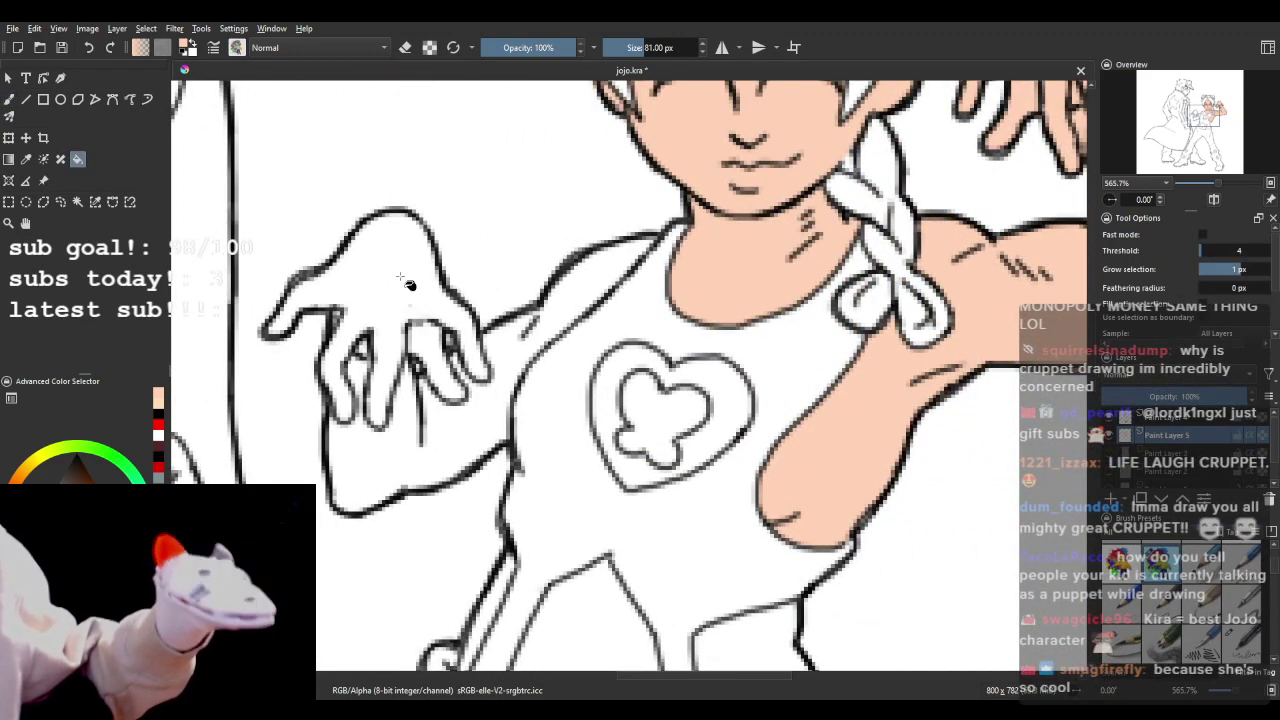
{"action": "left_click", "coordinate": [411, 290]}
{"action": "left_click", "coordinate": [422, 460]}
{"action": "left_click", "coordinate": [437, 358]}
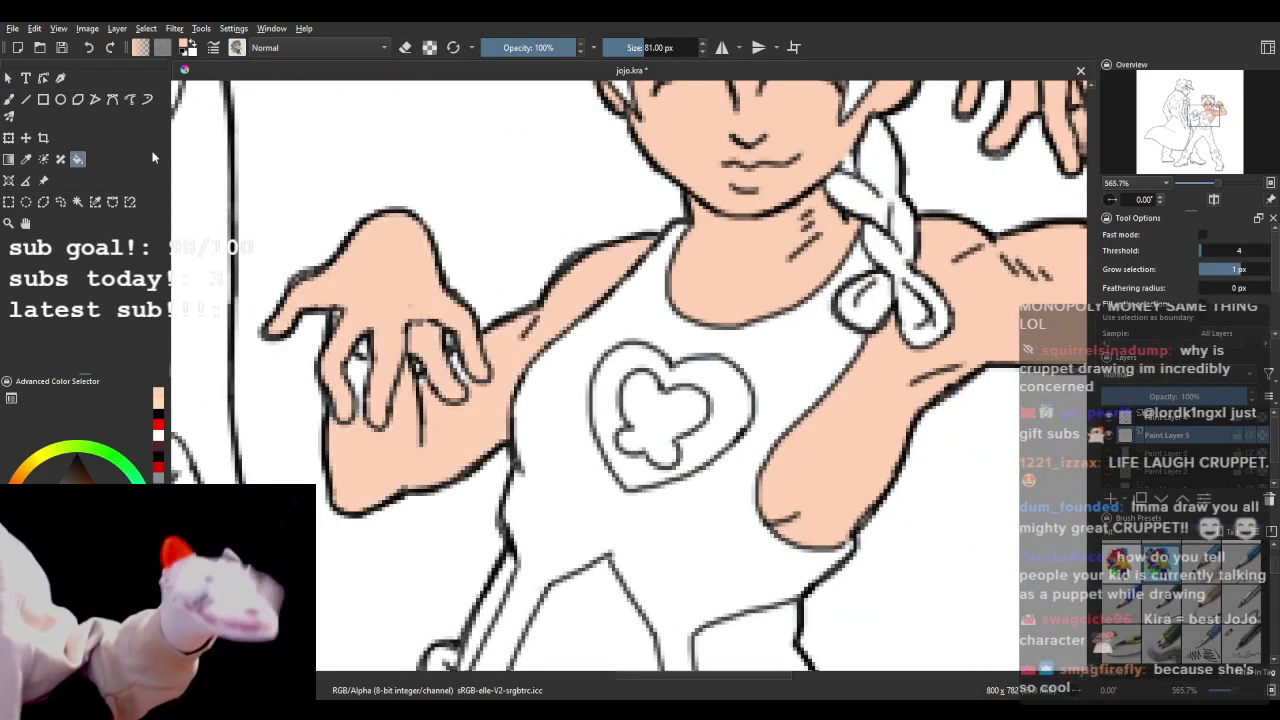
- Brush peach into the gaps between the lower hand's fingers and clean up the colour along that arm's shoulder outline
{"action": "left_click", "coordinate": [9, 99]}
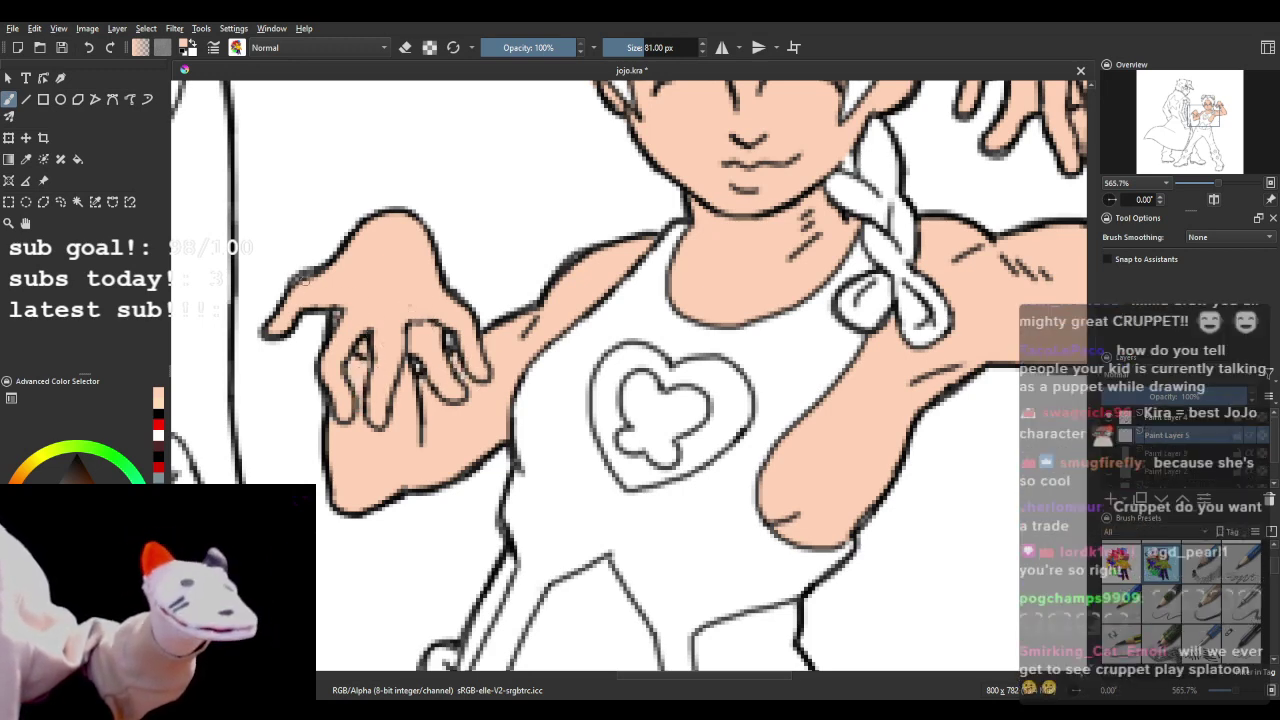
{"action": "key", "text": "e"}
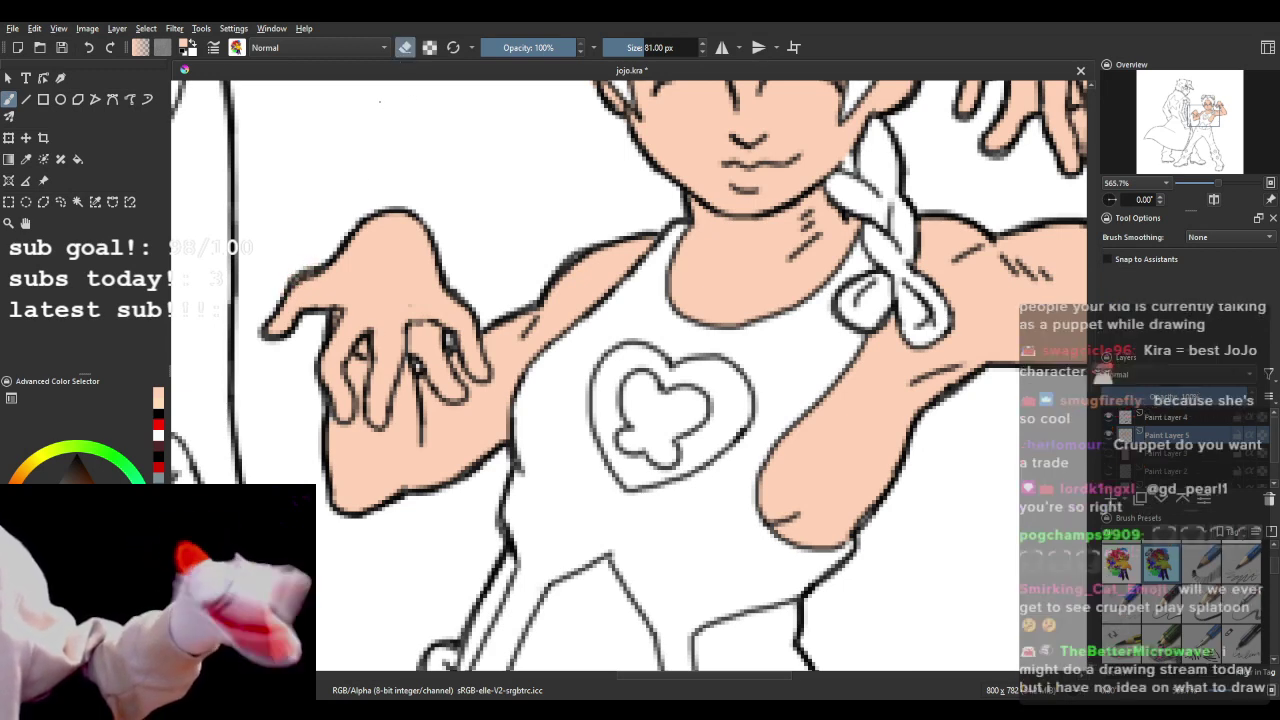
{"action": "left_click", "coordinate": [404, 48]}
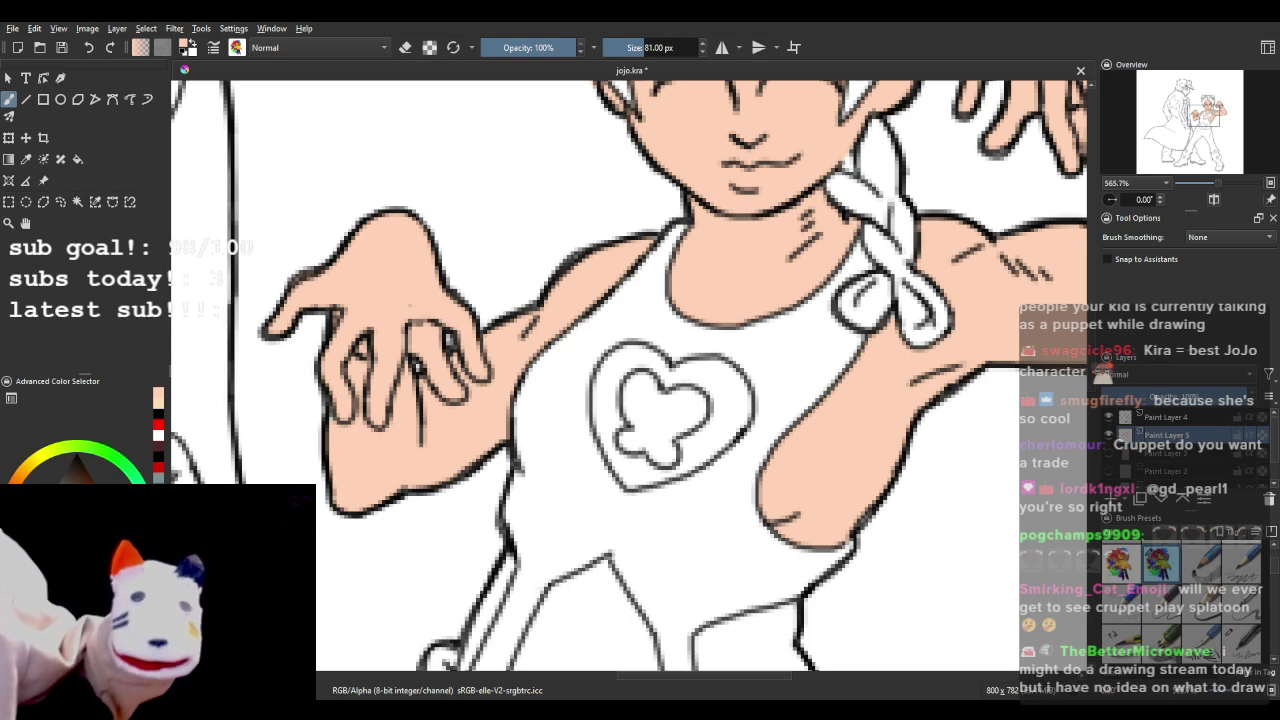
{"action": "left_click_drag", "start_coordinate": [560, 268], "coordinate": [576, 254]}
{"action": "key", "text": "e"}
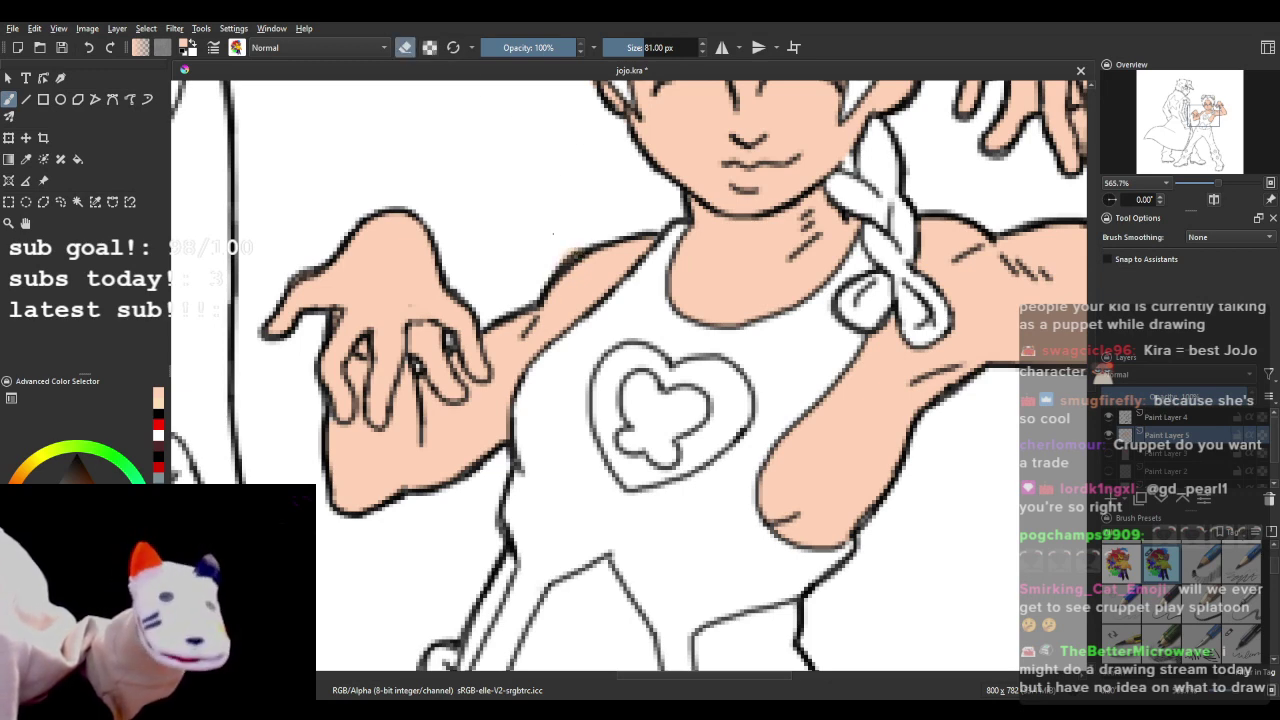
{"action": "left_click", "coordinate": [404, 48]}
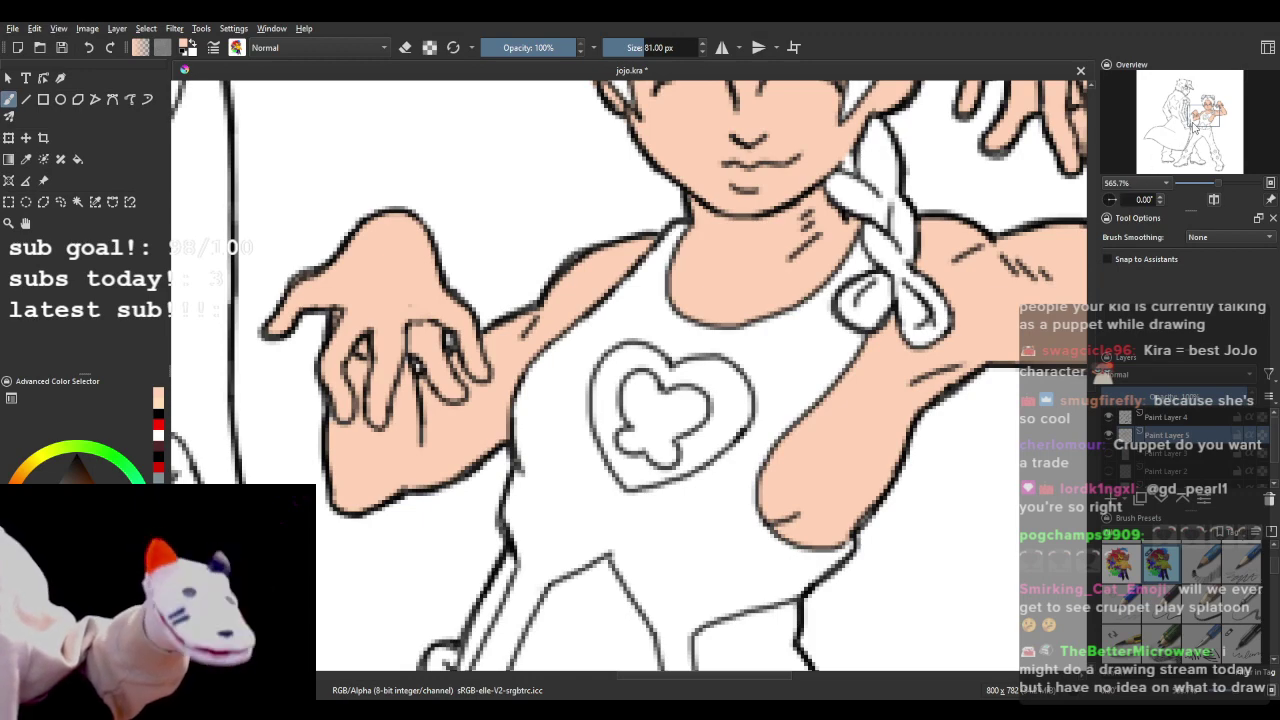
- Flood-fill the three bare midriff openings in the smaller figure's top with peach and dab the unfilled corner at the waistband
{"action": "left_click_drag", "start_coordinate": [1198, 118], "coordinate": [1199, 131]}
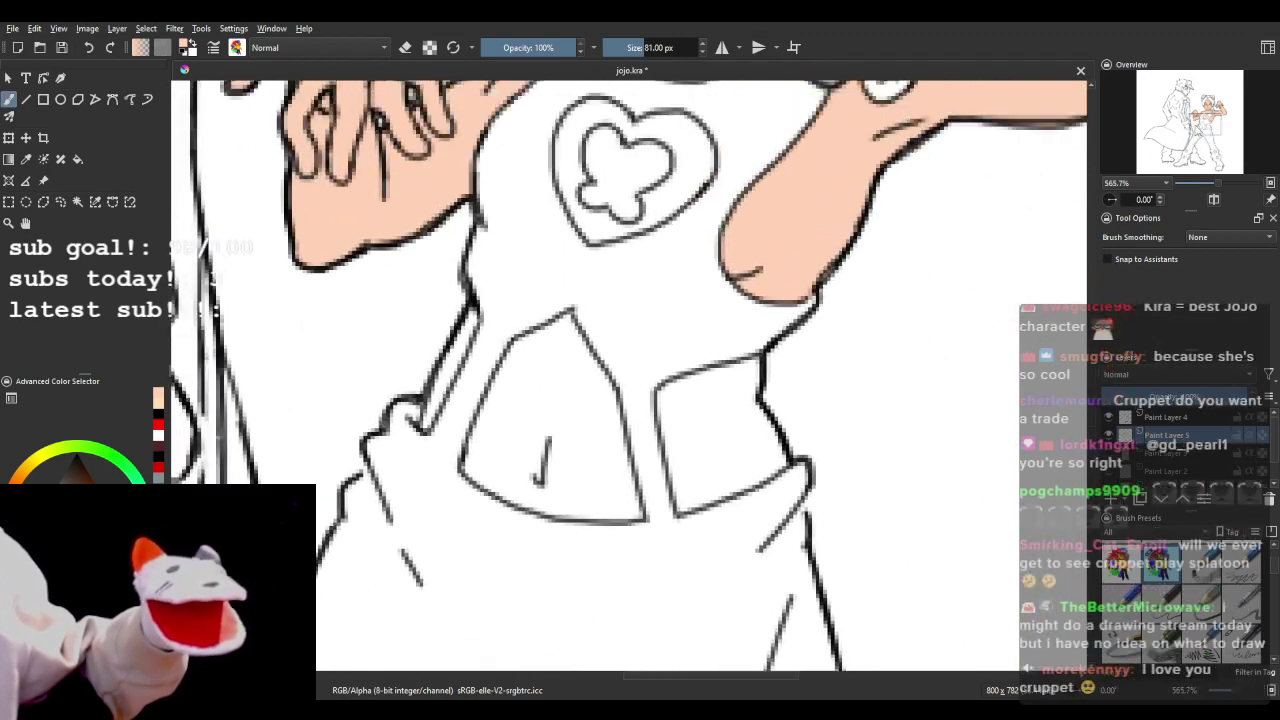
{"action": "left_click", "coordinate": [78, 159]}
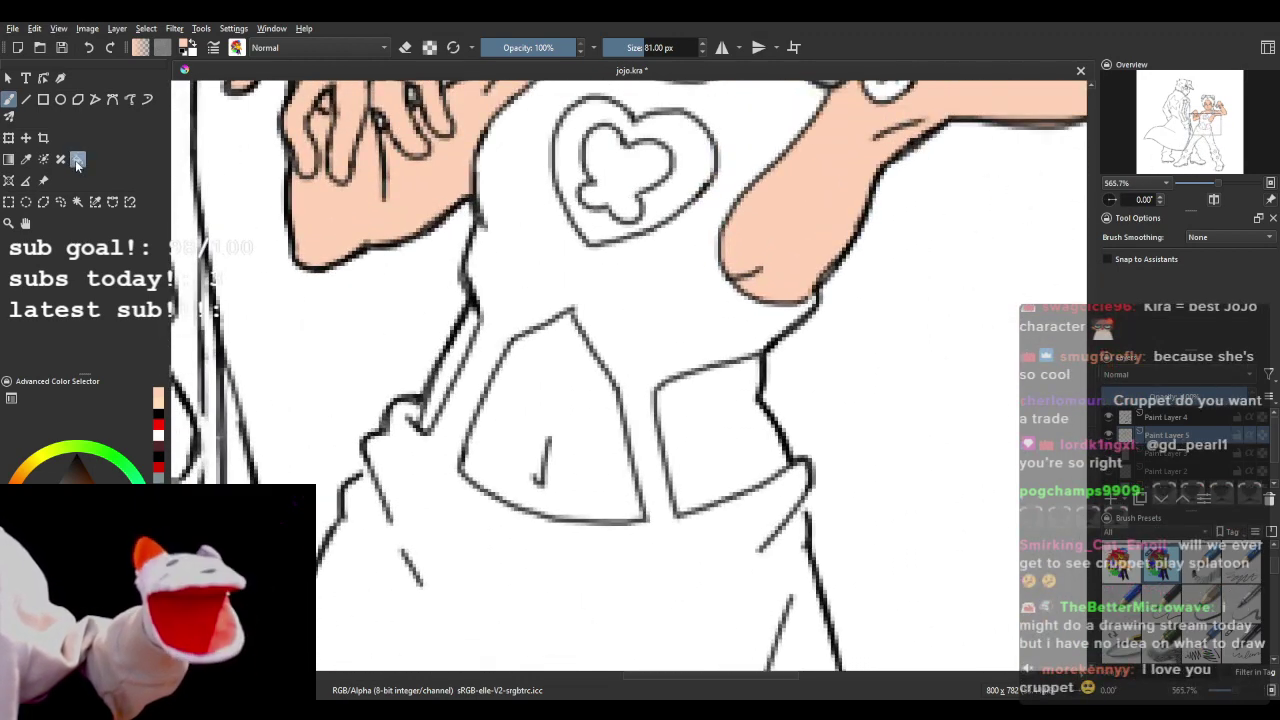
{"action": "left_click", "coordinate": [466, 366]}
{"action": "left_click", "coordinate": [565, 398]}
{"action": "left_click", "coordinate": [725, 429]}
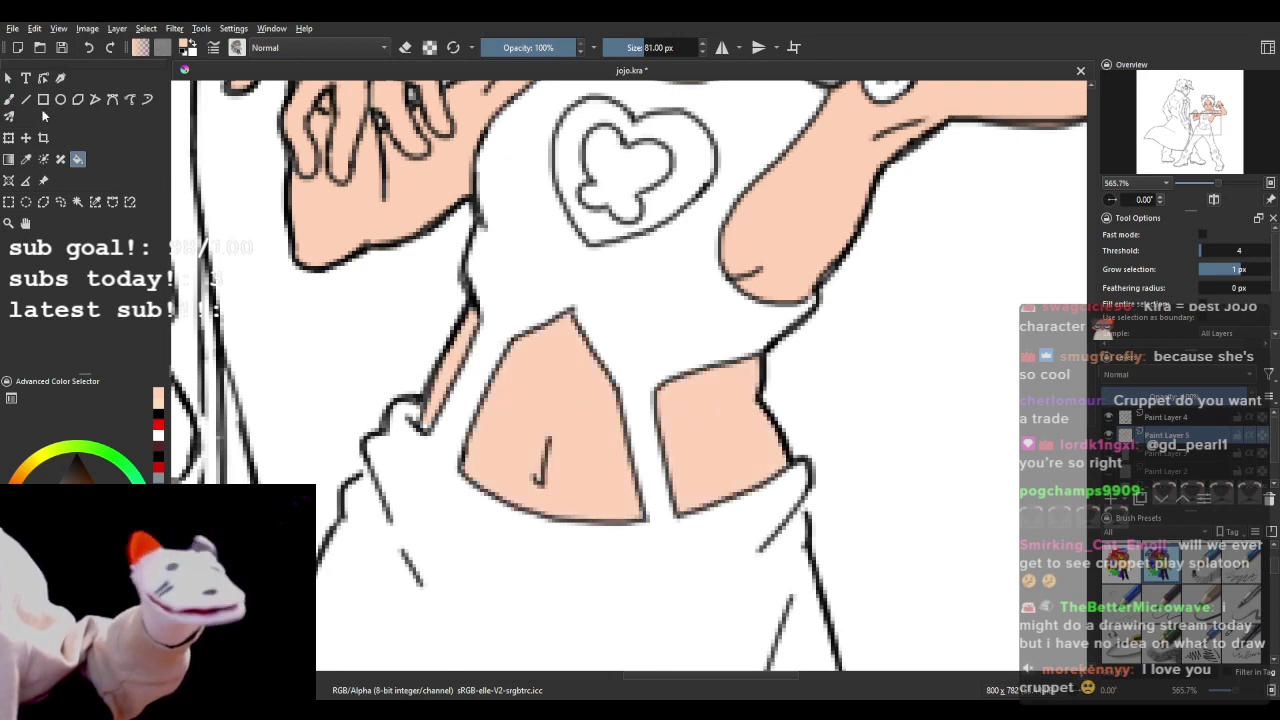
{"action": "left_click", "coordinate": [9, 99]}
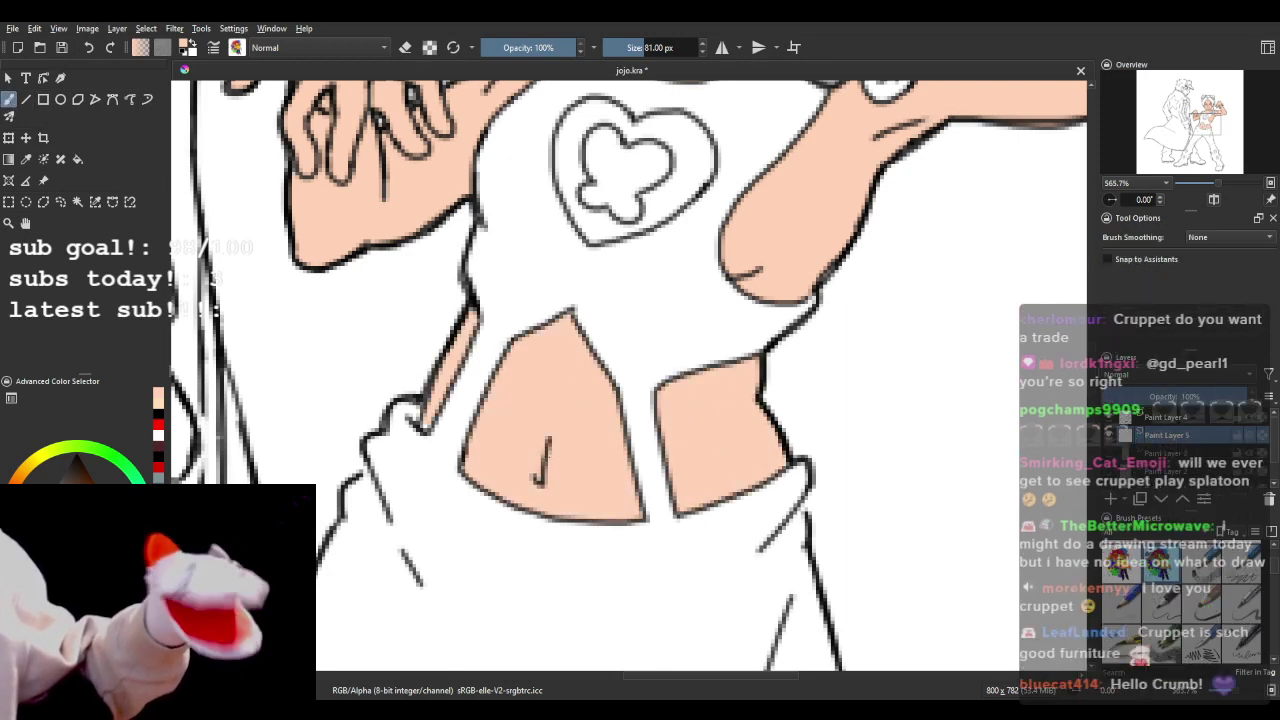
{"action": "left_click", "coordinate": [424, 421]}
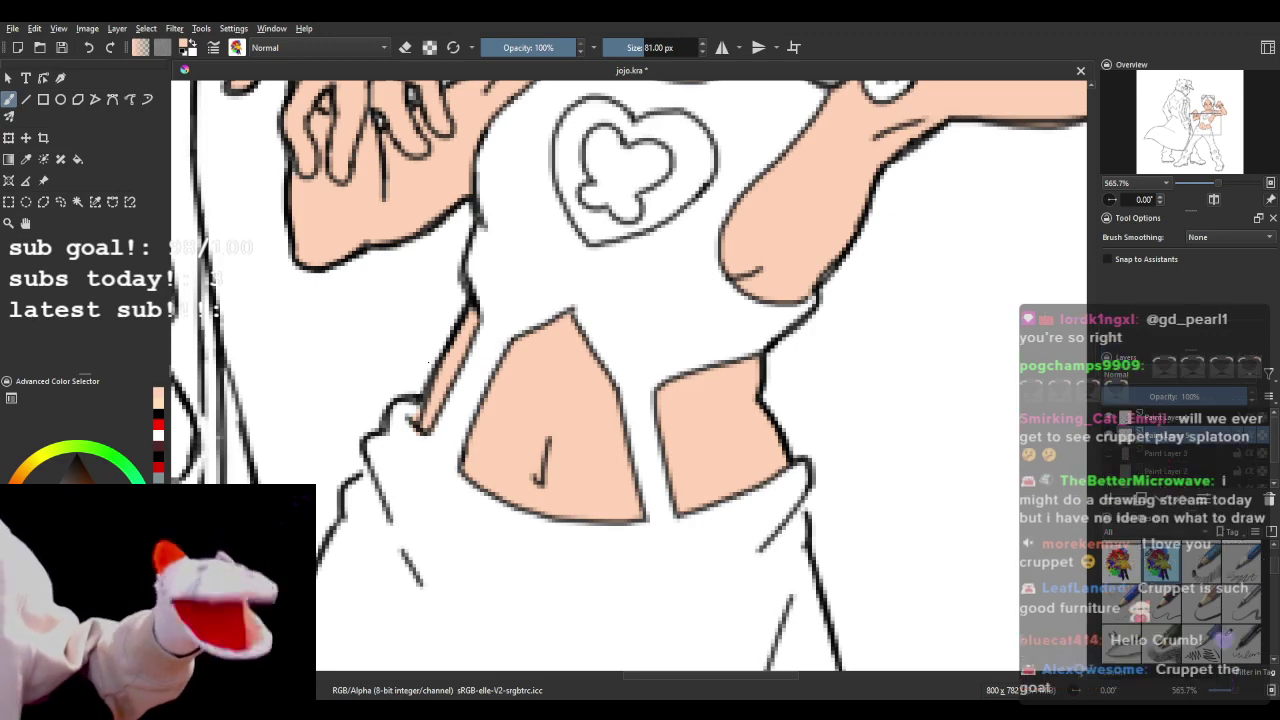
- Brush a pink blush across both of the smaller figure's cheeks and the bridge of her nose
{"action": "scroll", "coordinate": [540, 359], "scroll_direction": "down", "scroll_amount": 4}
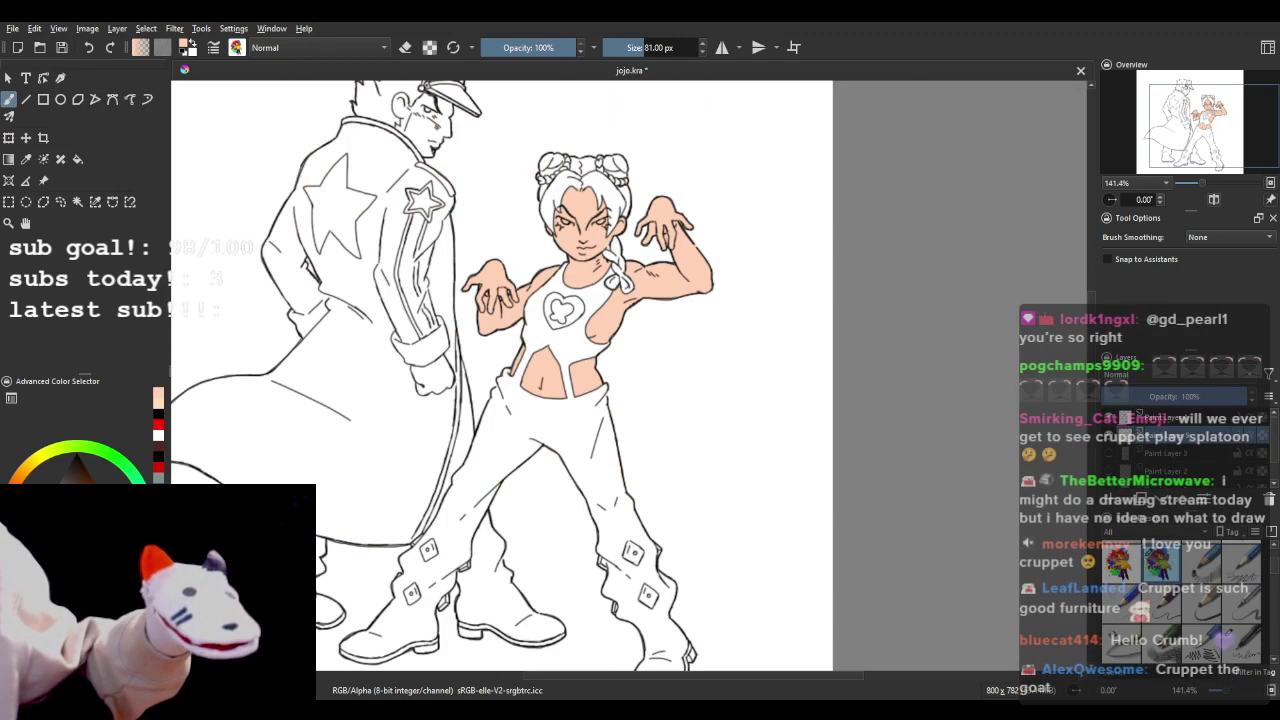
{"action": "scroll", "coordinate": [593, 305], "scroll_direction": "down", "scroll_amount": 1}
{"action": "scroll", "coordinate": [578, 238], "scroll_direction": "up", "scroll_amount": 1}
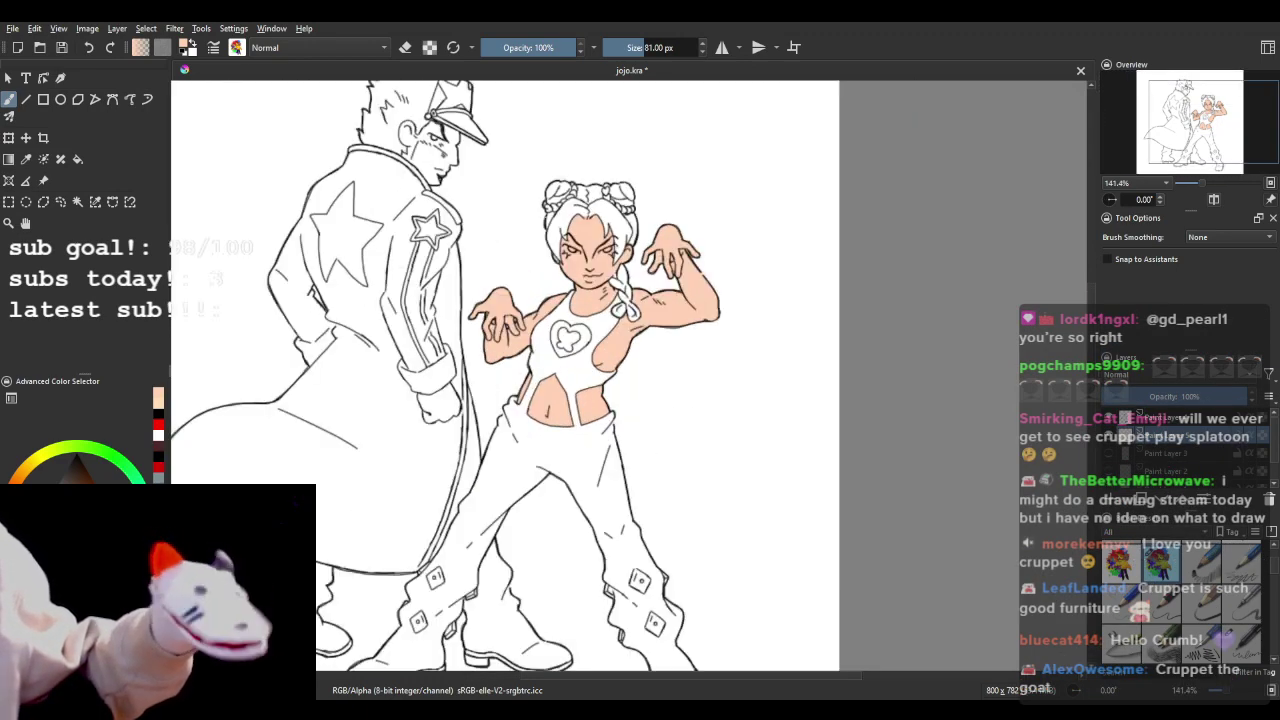
{"action": "key", "text": "plus"}
{"action": "key", "text": "plus"}
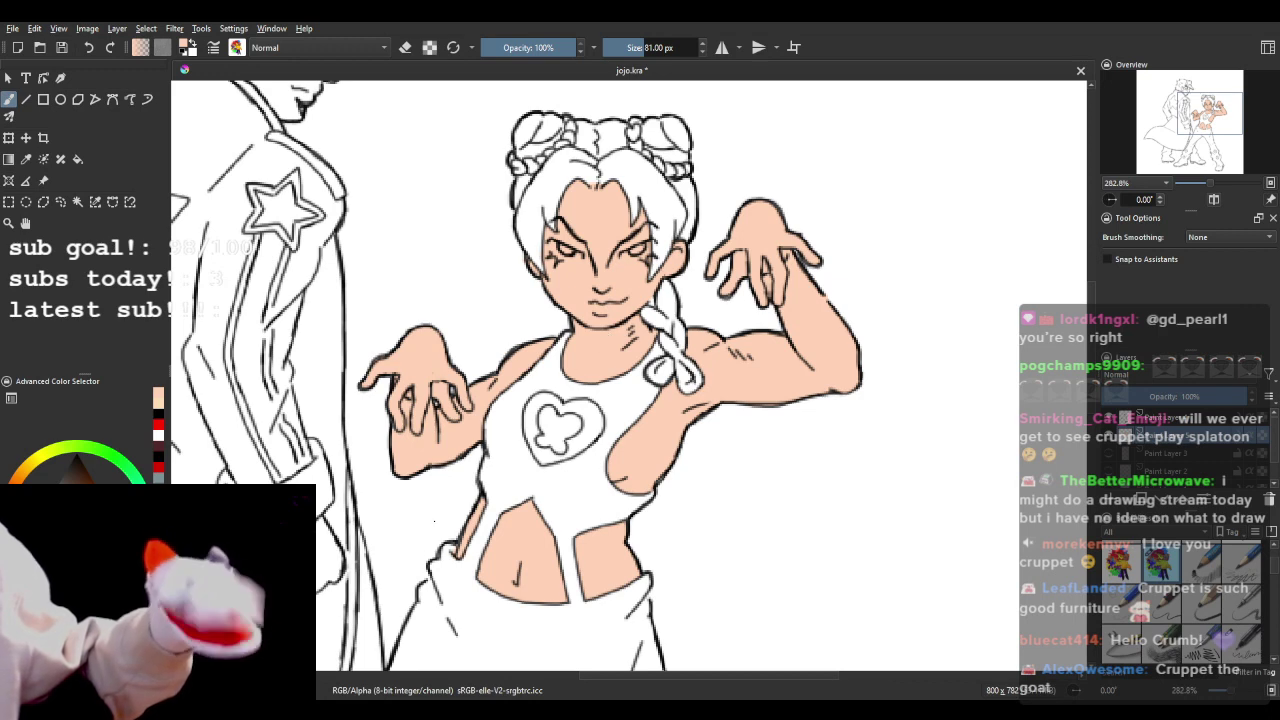
{"action": "key", "text": "plus"}
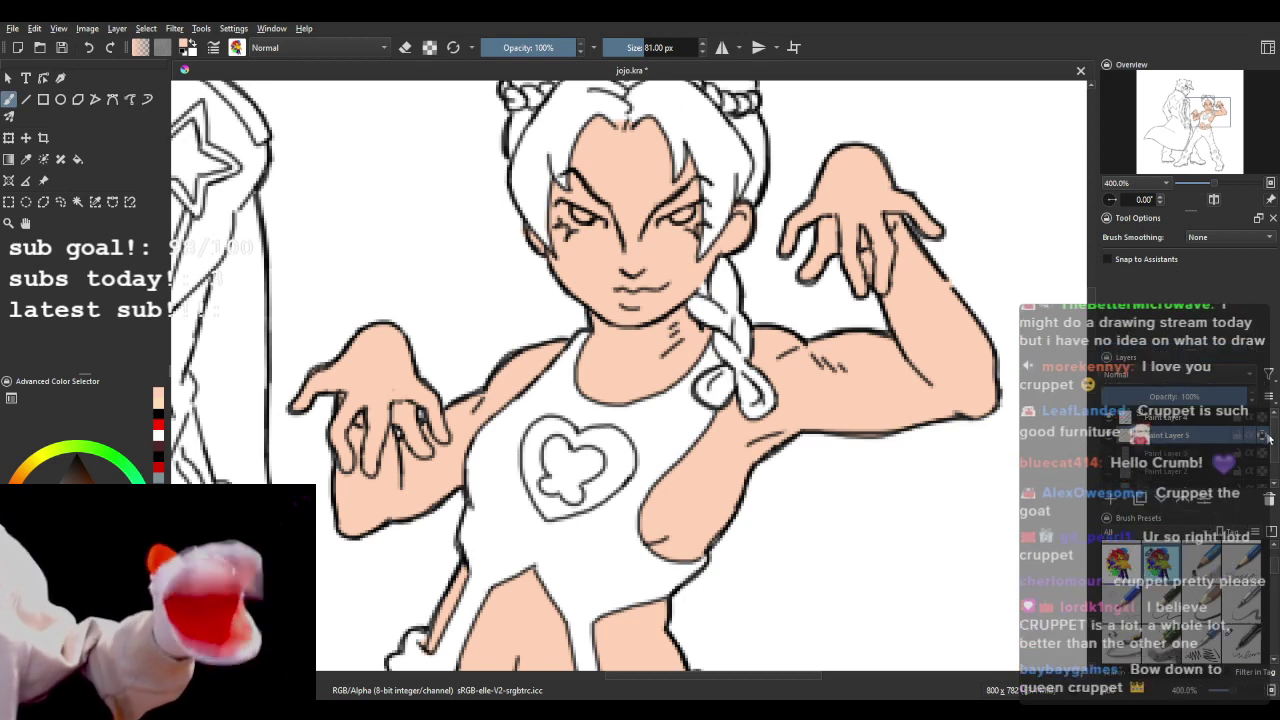
{"action": "key", "text": "plus"}
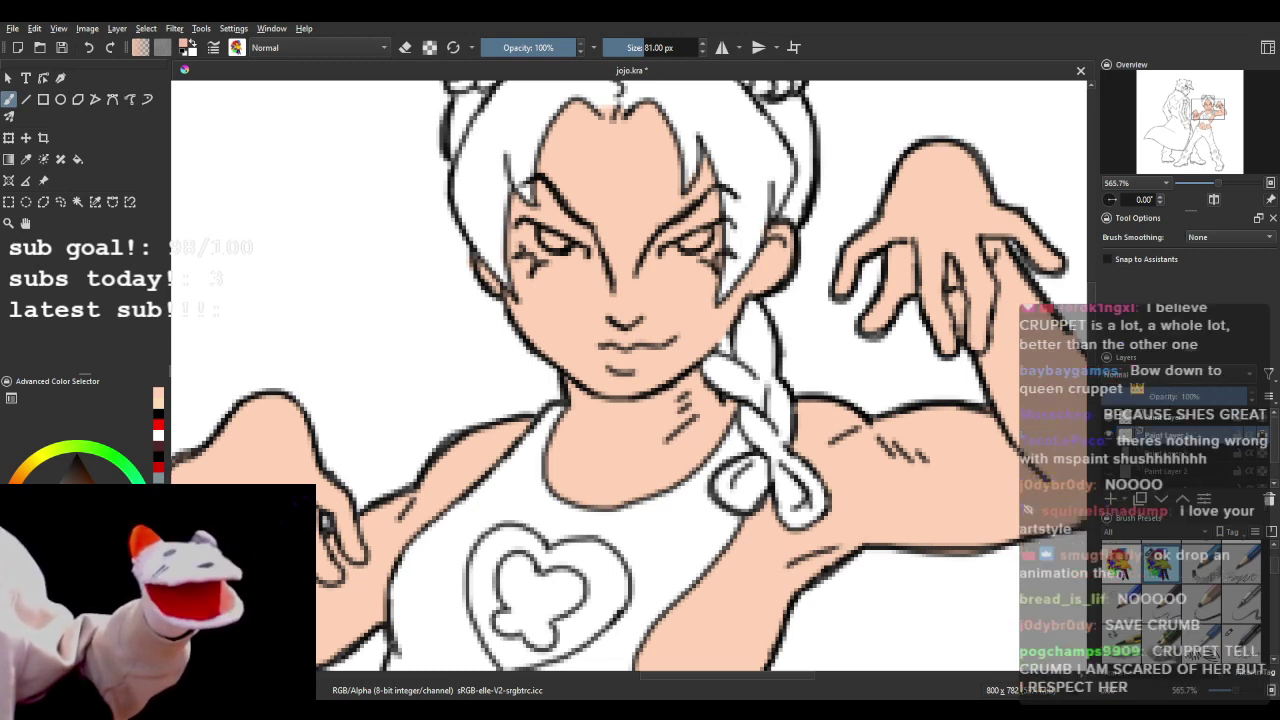
{"action": "left_click", "coordinate": [545, 287]}
{"action": "mouse_move", "coordinate": [565, 273]}
{"action": "left_mouse_down"}
{"action": "mouse_move", "coordinate": [570, 300]}
{"action": "mouse_move", "coordinate": [590, 270]}
{"action": "mouse_move", "coordinate": [595, 285]}
{"action": "mouse_move", "coordinate": [576, 297]}
{"action": "mouse_move", "coordinate": [655, 275]}
{"action": "mouse_move", "coordinate": [680, 290]}
{"action": "mouse_move", "coordinate": [675, 276]}
{"action": "mouse_move", "coordinate": [710, 285]}
{"action": "mouse_move", "coordinate": [660, 285]}
{"action": "mouse_move", "coordinate": [725, 305]}
{"action": "mouse_move", "coordinate": [598, 298]}
{"action": "mouse_move", "coordinate": [530, 314]}
{"action": "left_mouse_up"}
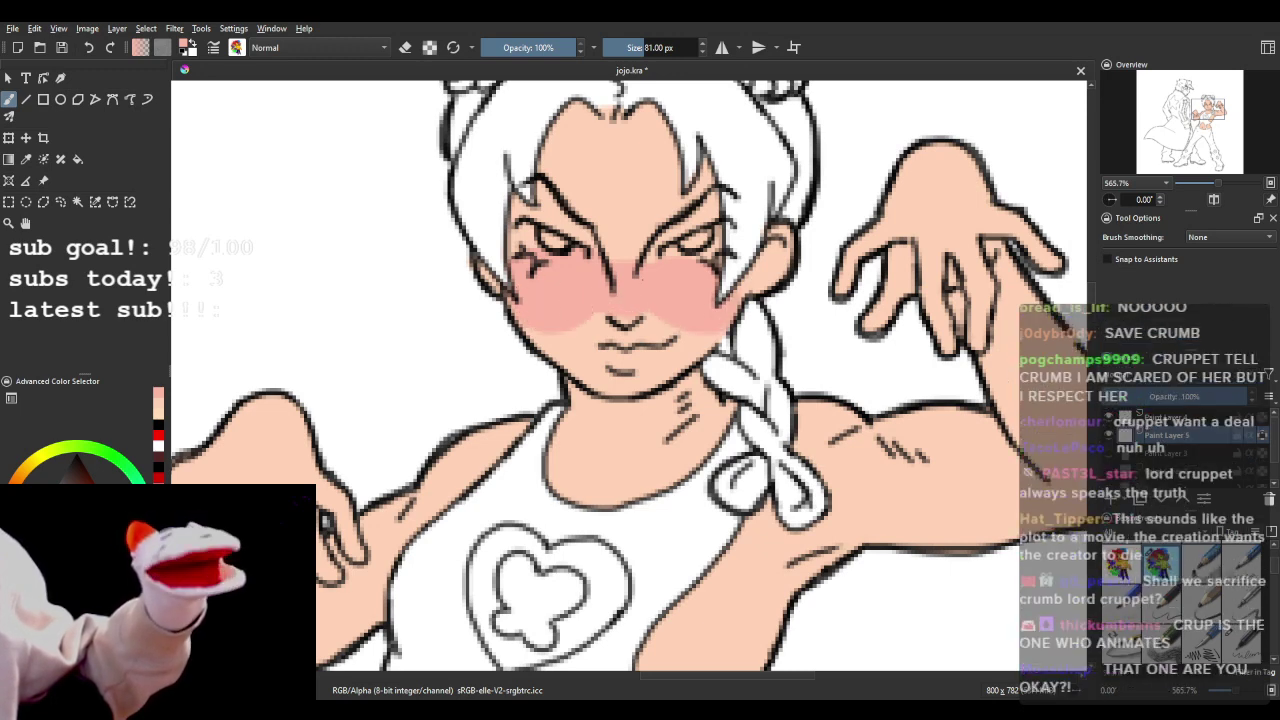
- Choose the soft airbrush preset, soften the edges of the blush with the peach skin tone and set the brush size to 14.67 px
{"action": "left_click_drag", "start_coordinate": [1272, 563], "coordinate": [1272, 556]}
{"action": "left_click", "coordinate": [1243, 560]}
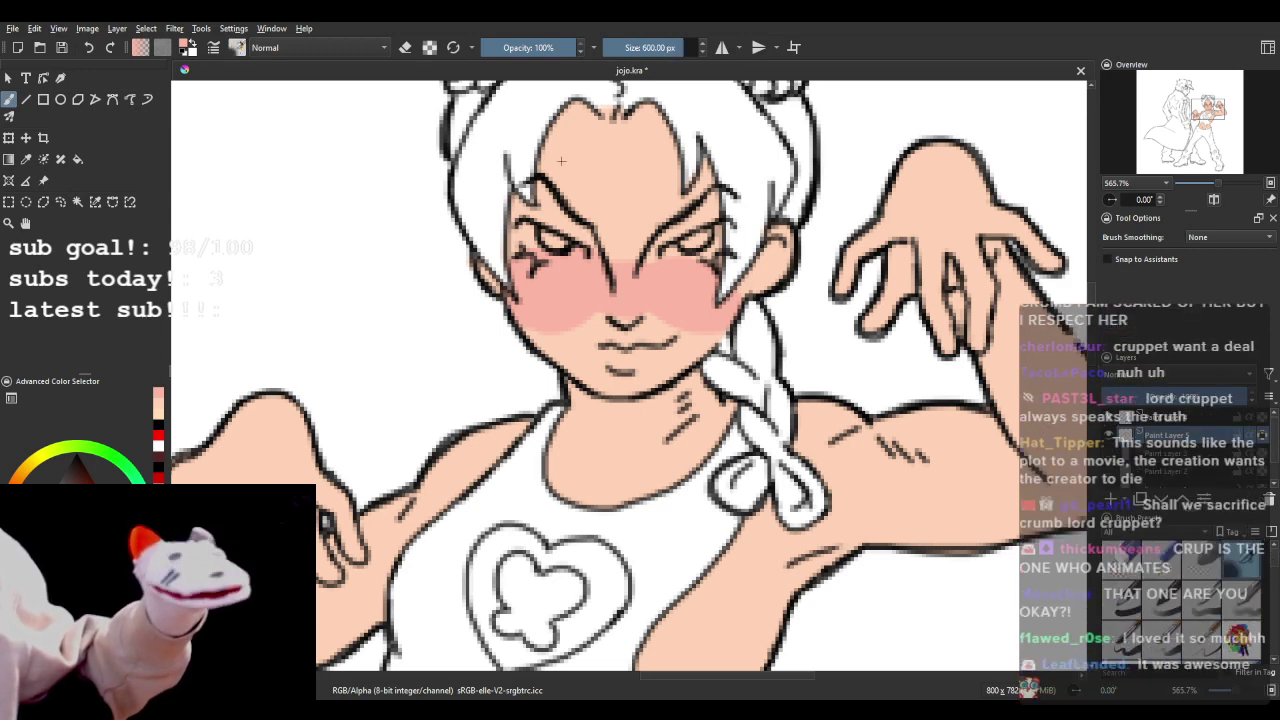
{"action": "left_click_drag", "start_coordinate": [637, 38], "coordinate": [629, 40]}
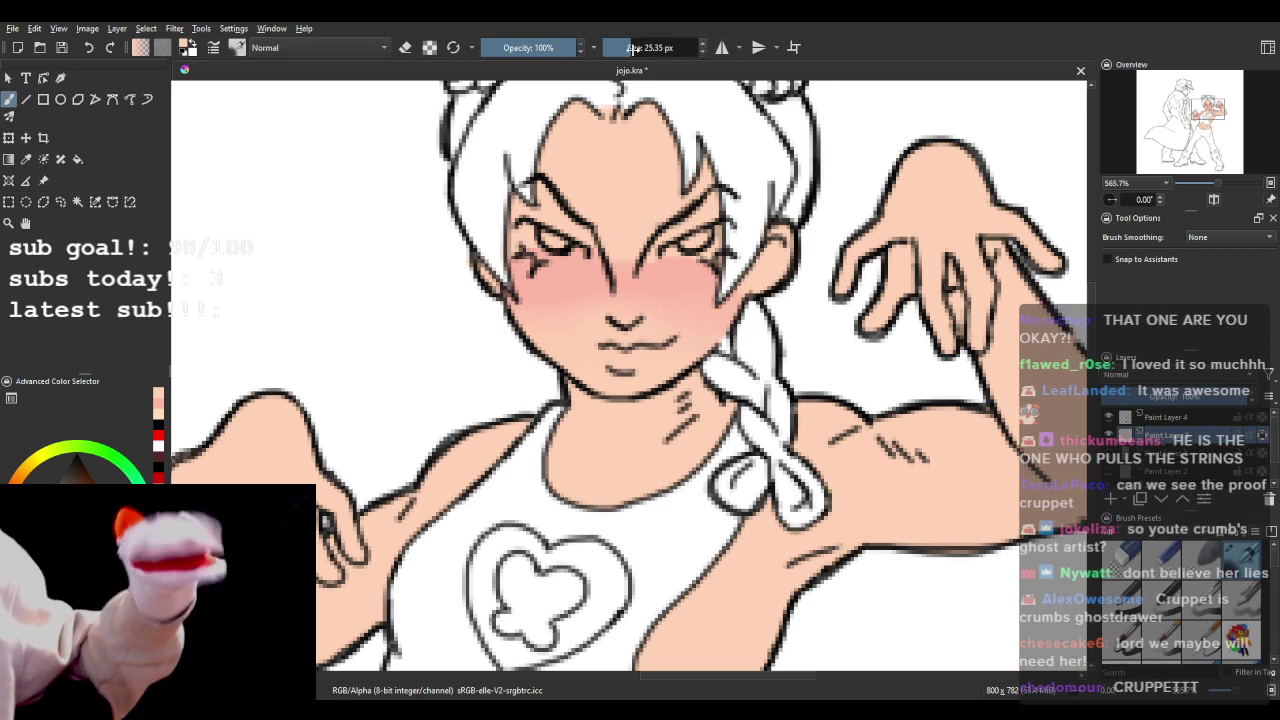
{"action": "left_click_drag", "start_coordinate": [632, 49], "coordinate": [613, 55]}
{"action": "left_click", "coordinate": [620, 47]}
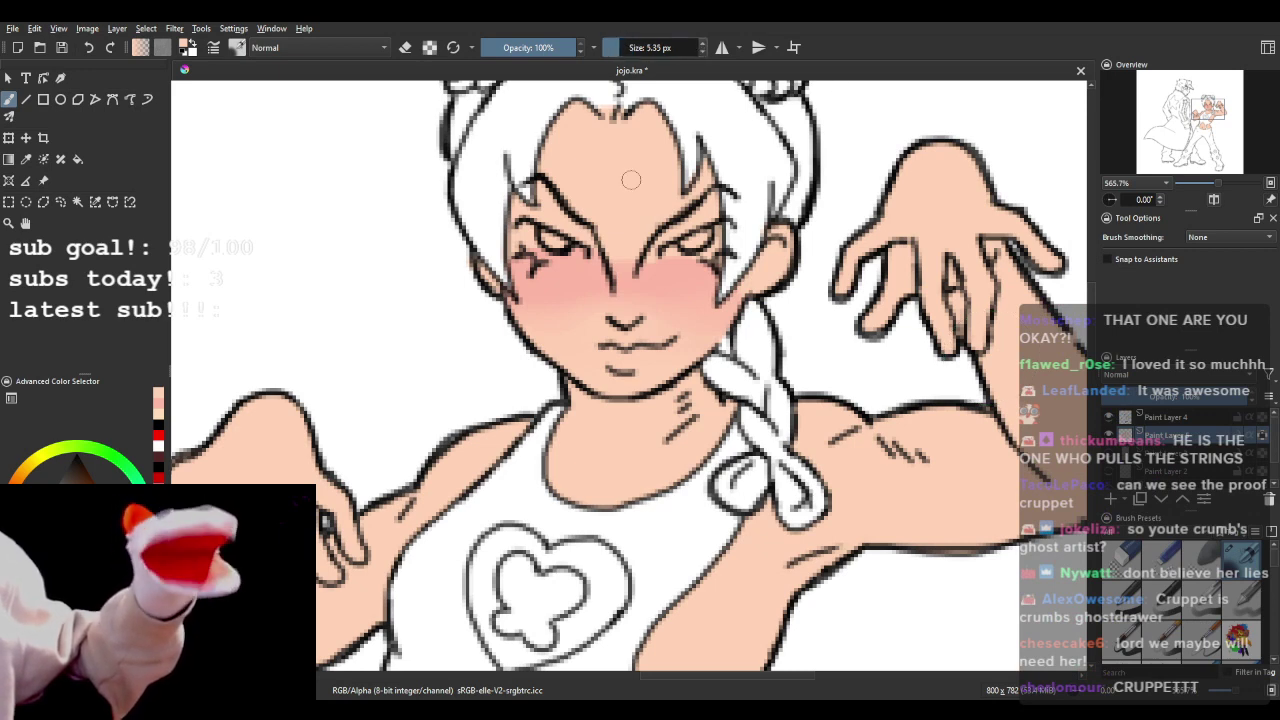
{"action": "left_click", "coordinate": [626, 47]}
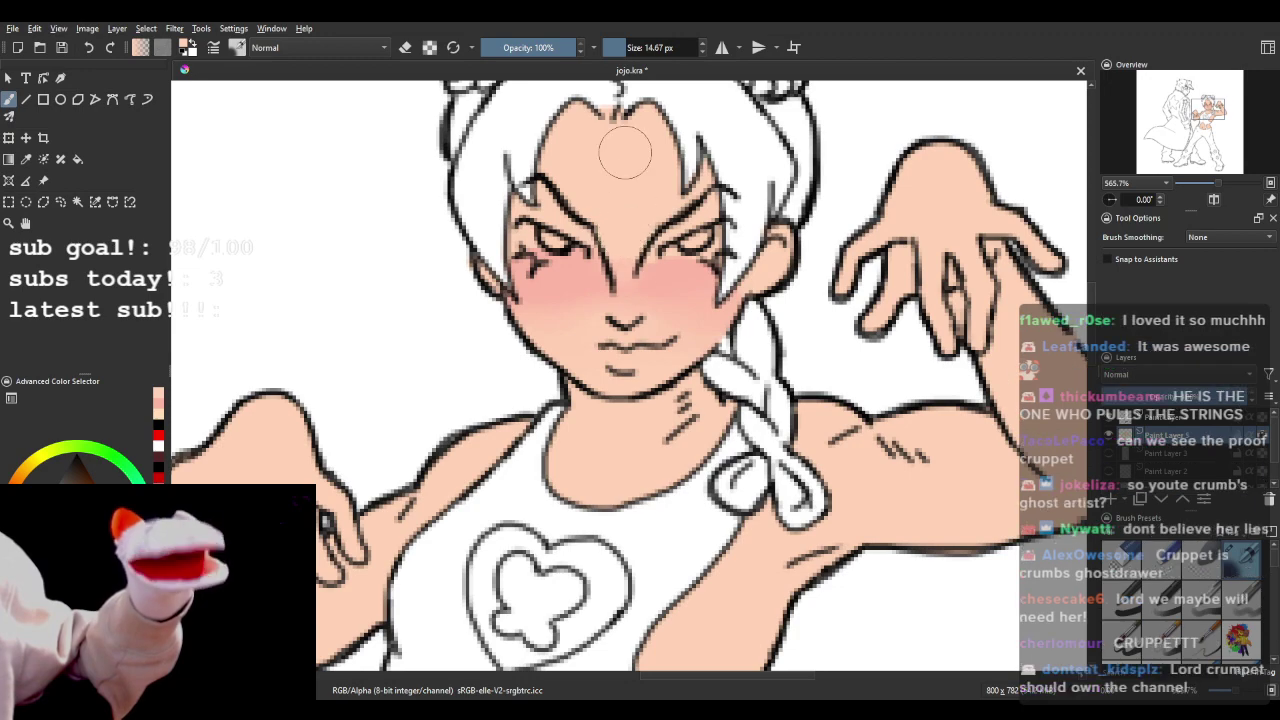
- Examine the softened blush close up and against the smaller figure's whole body, down to the midriff and trousers
{"action": "scroll", "coordinate": [625, 203], "scroll_direction": "down", "scroll_amount": 4}
{"action": "scroll", "coordinate": [670, 185], "scroll_direction": "up", "scroll_amount": 4}
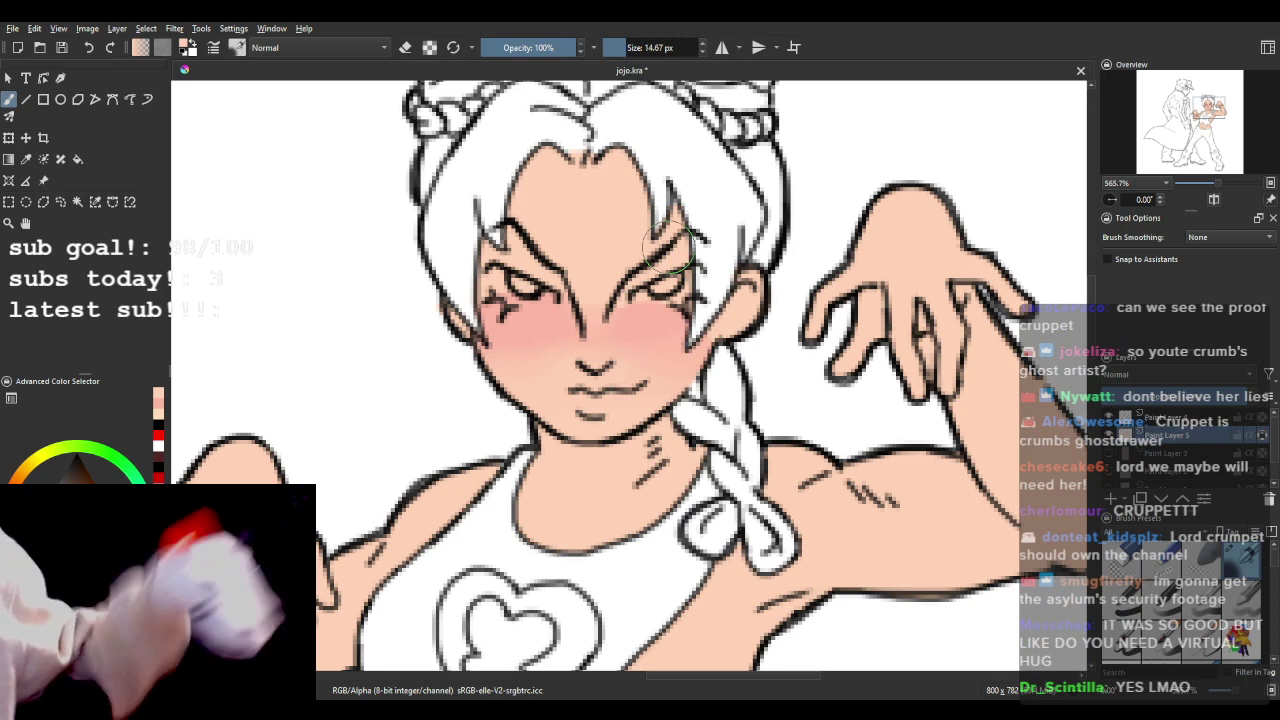
{"action": "scroll", "coordinate": [668, 252], "scroll_direction": "down", "scroll_amount": 1}
{"action": "scroll", "coordinate": [668, 252], "scroll_direction": "up", "scroll_amount": 1}
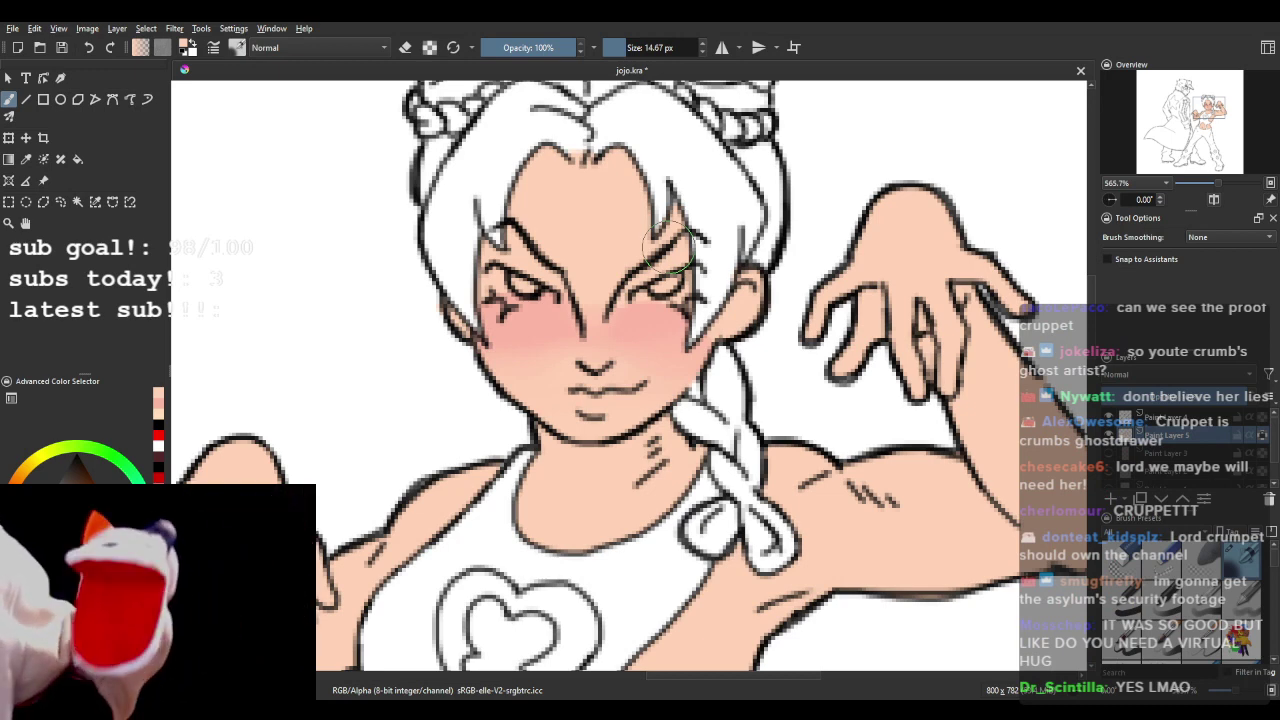
{"action": "scroll", "coordinate": [668, 252], "scroll_direction": "down", "scroll_amount": 1}
{"action": "scroll", "coordinate": [668, 252], "scroll_direction": "up", "scroll_amount": 1}
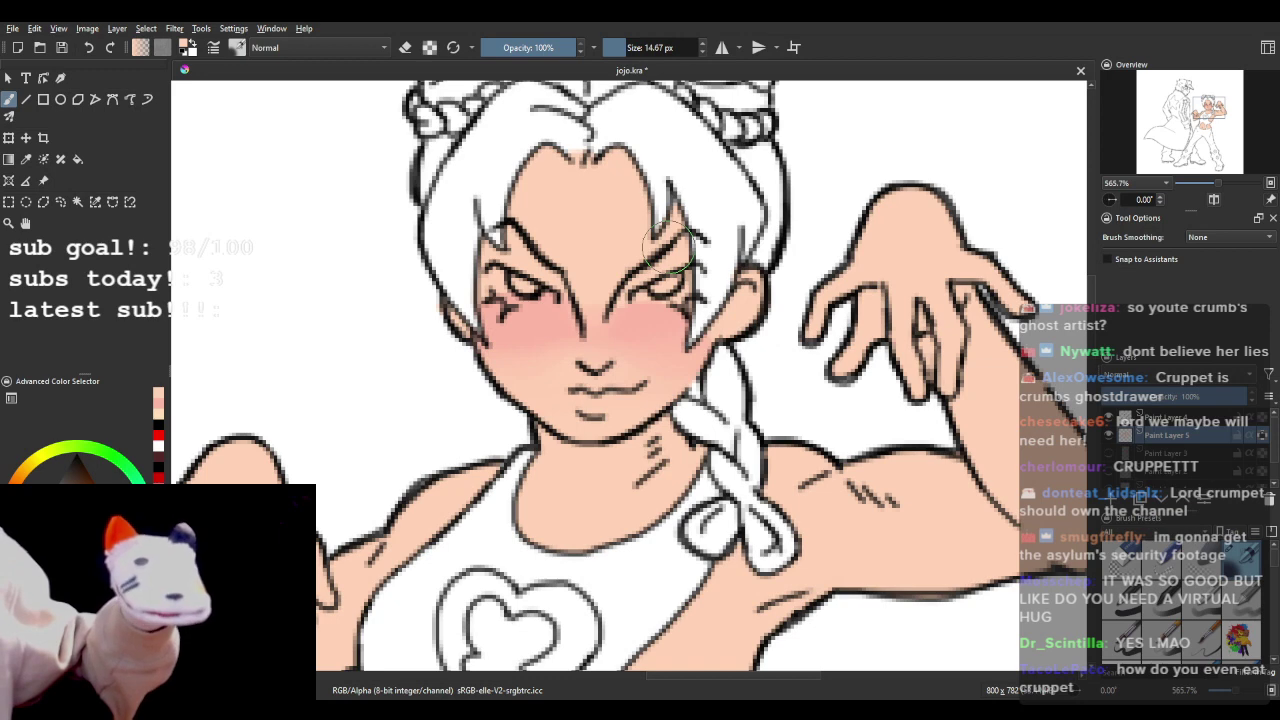
{"action": "scroll", "coordinate": [668, 252], "scroll_direction": "down", "scroll_amount": 1}
{"action": "scroll", "coordinate": [662, 250], "scroll_direction": "up", "scroll_amount": 1}
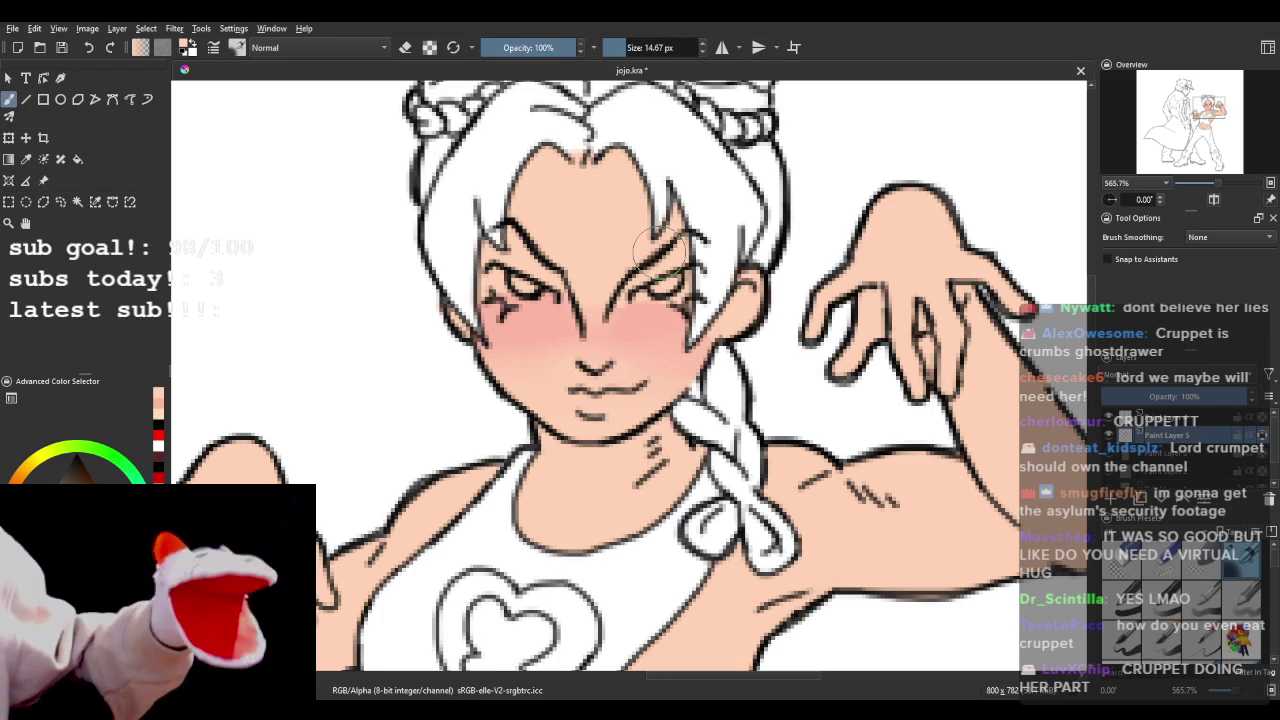
{"action": "scroll", "coordinate": [650, 253], "scroll_direction": "down", "scroll_amount": 1}
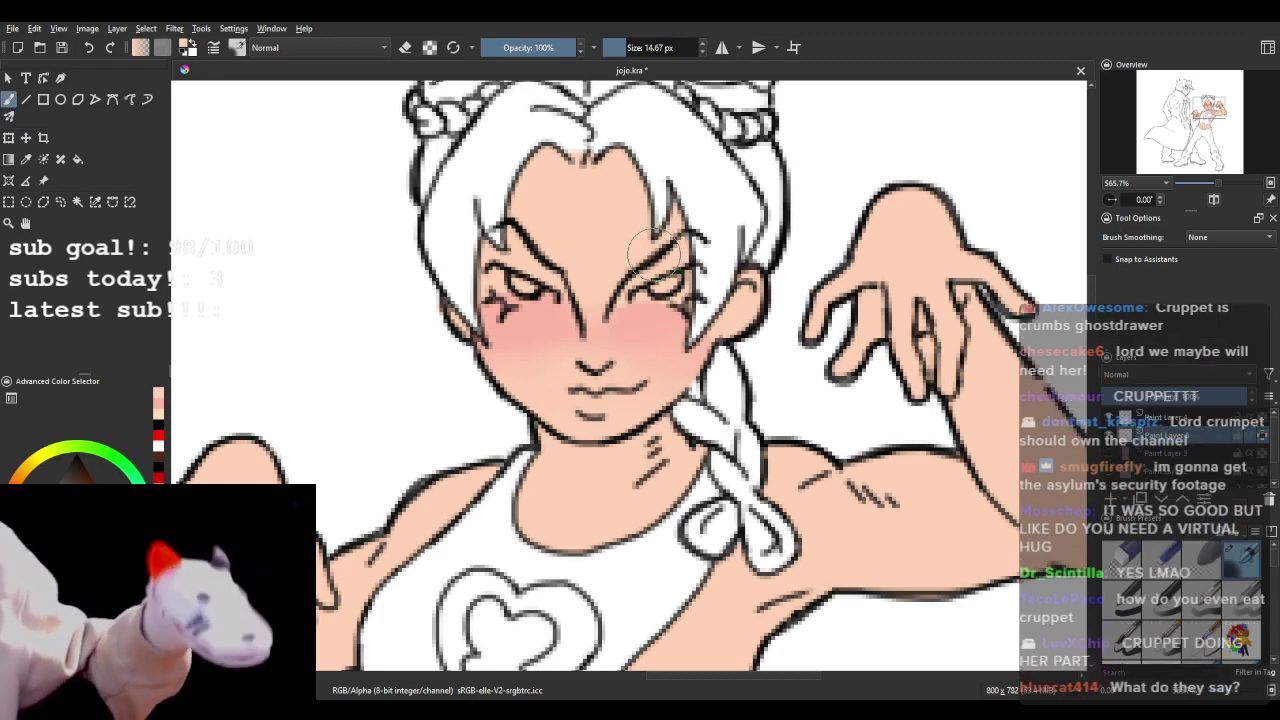
{"action": "scroll", "coordinate": [652, 251], "scroll_direction": "down", "scroll_amount": 2}
{"action": "scroll", "coordinate": [658, 251], "scroll_direction": "up", "scroll_amount": 3}
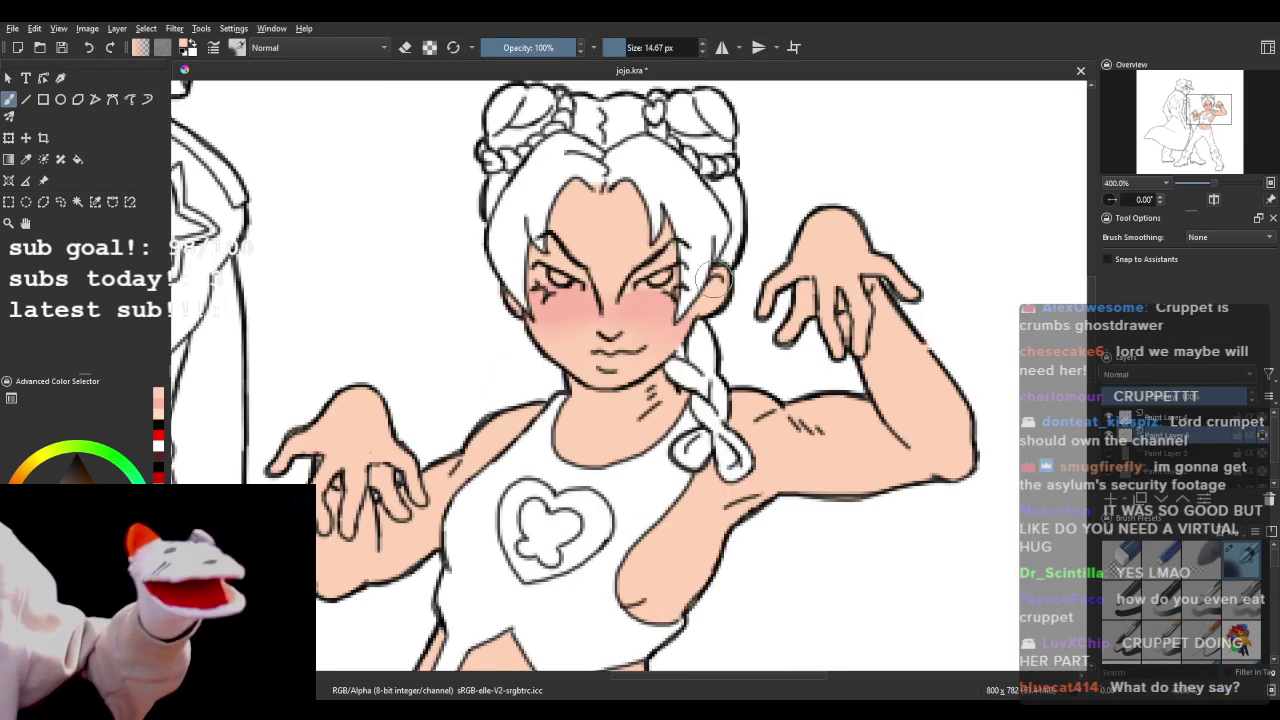
{"action": "scroll", "coordinate": [480, 385], "scroll_direction": "down", "scroll_amount": 3}
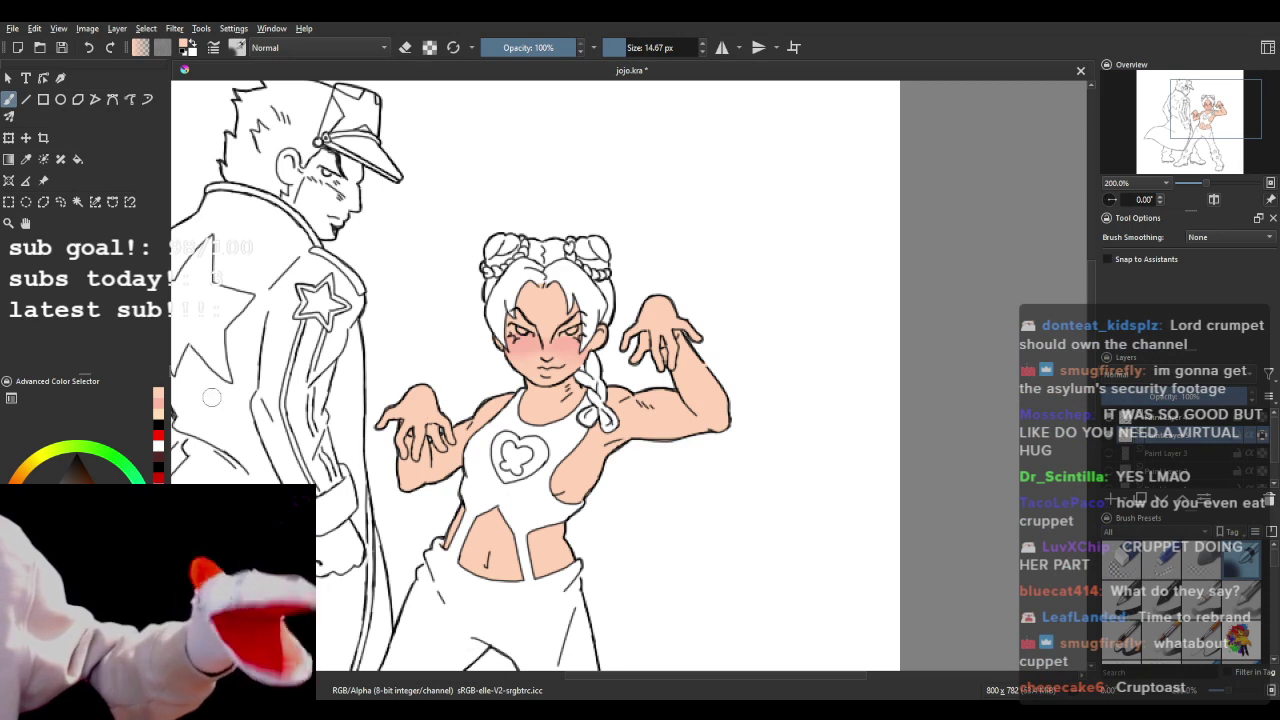
{"action": "scroll", "coordinate": [302, 428], "scroll_direction": "down", "scroll_amount": 1}
{"action": "left_click_drag", "start_coordinate": [364, 540], "coordinate": [364, 426]}
{"action": "scroll", "coordinate": [364, 426], "scroll_direction": "up", "scroll_amount": 2}
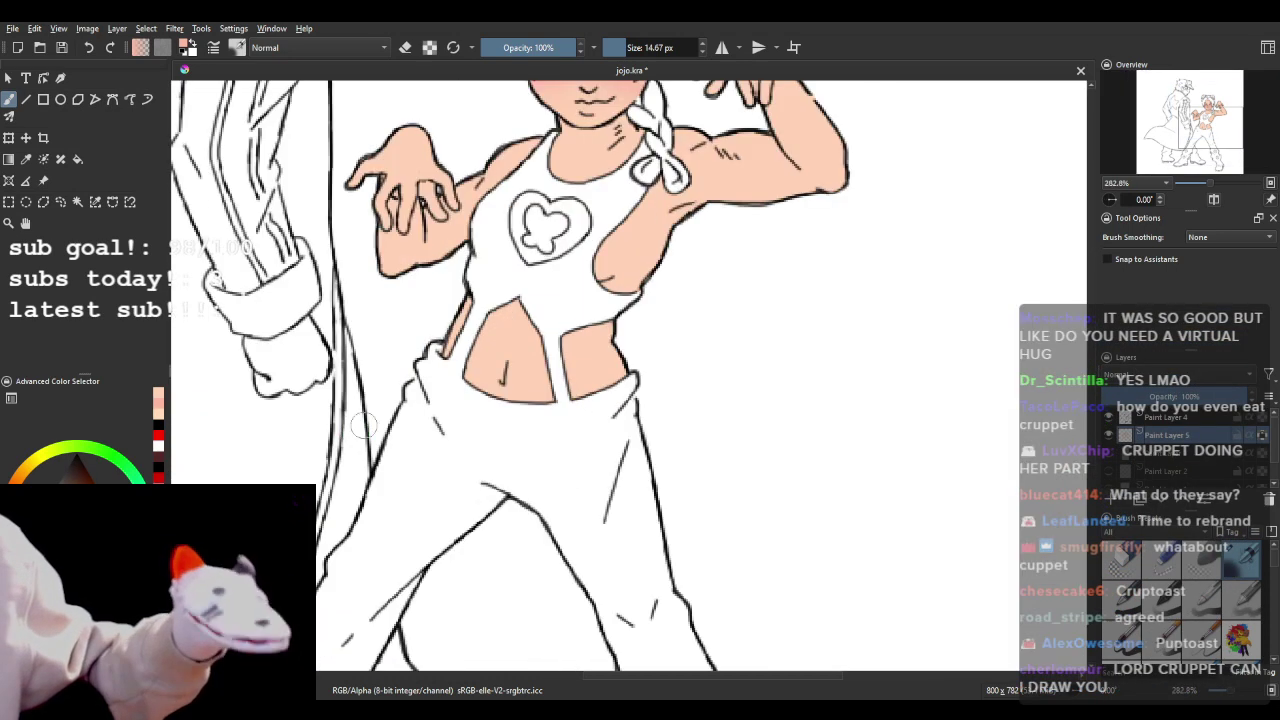
- Enlarge the airbrush to 81.51 px and shade the smaller figure's midriff and raised elbow with soft pink
{"action": "left_click_drag", "start_coordinate": [627, 48], "coordinate": [645, 48]}
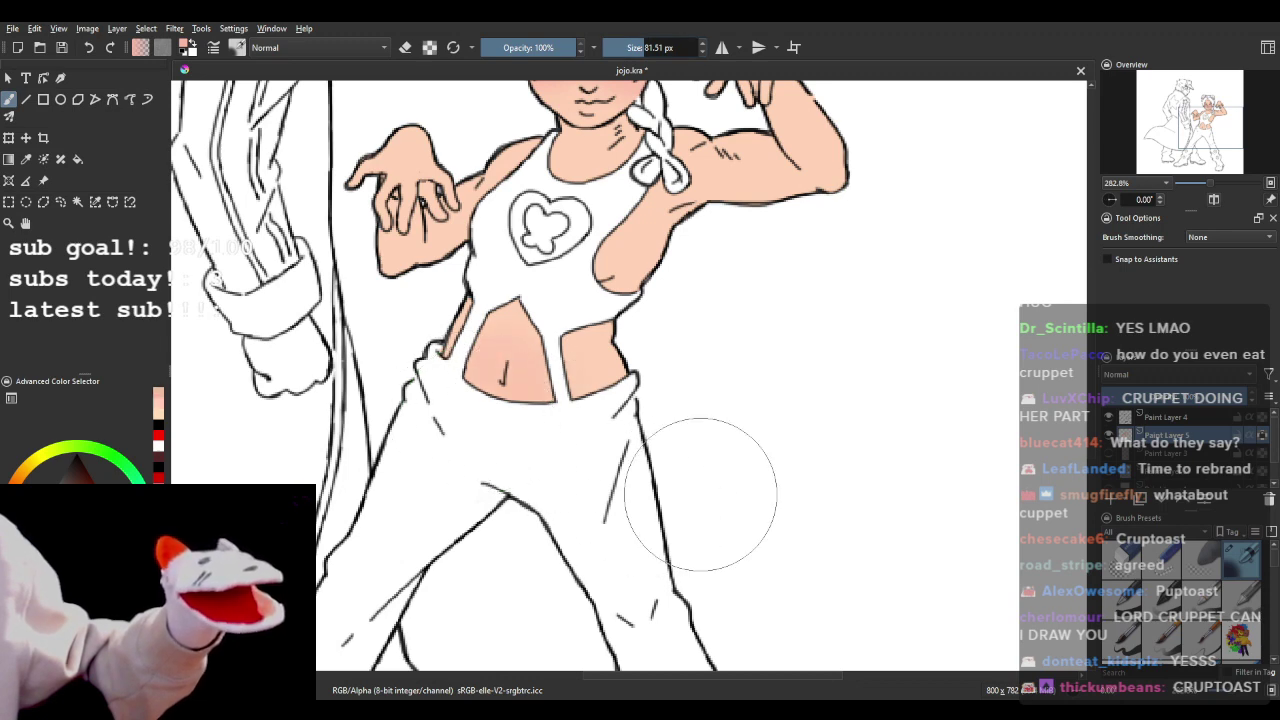
{"action": "scroll", "coordinate": [698, 495], "scroll_direction": "down", "scroll_amount": 1}
{"action": "scroll", "coordinate": [698, 495], "scroll_direction": "down", "scroll_amount": 3}
{"action": "scroll", "coordinate": [650, 370], "scroll_direction": "up", "scroll_amount": 4}
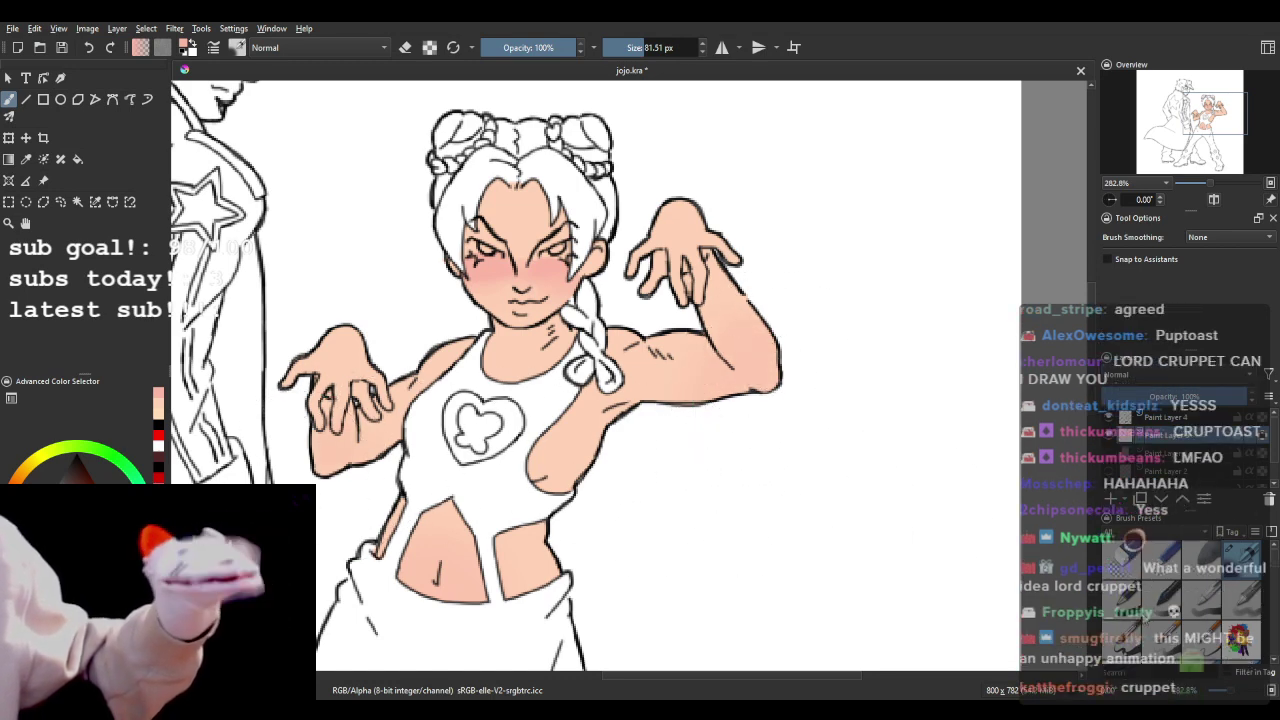
- Choose a hard-edged brush preset at 81 px and paint the whites of both the smaller figure's eyes pale cream
{"action": "left_click", "coordinate": [638, 45]}
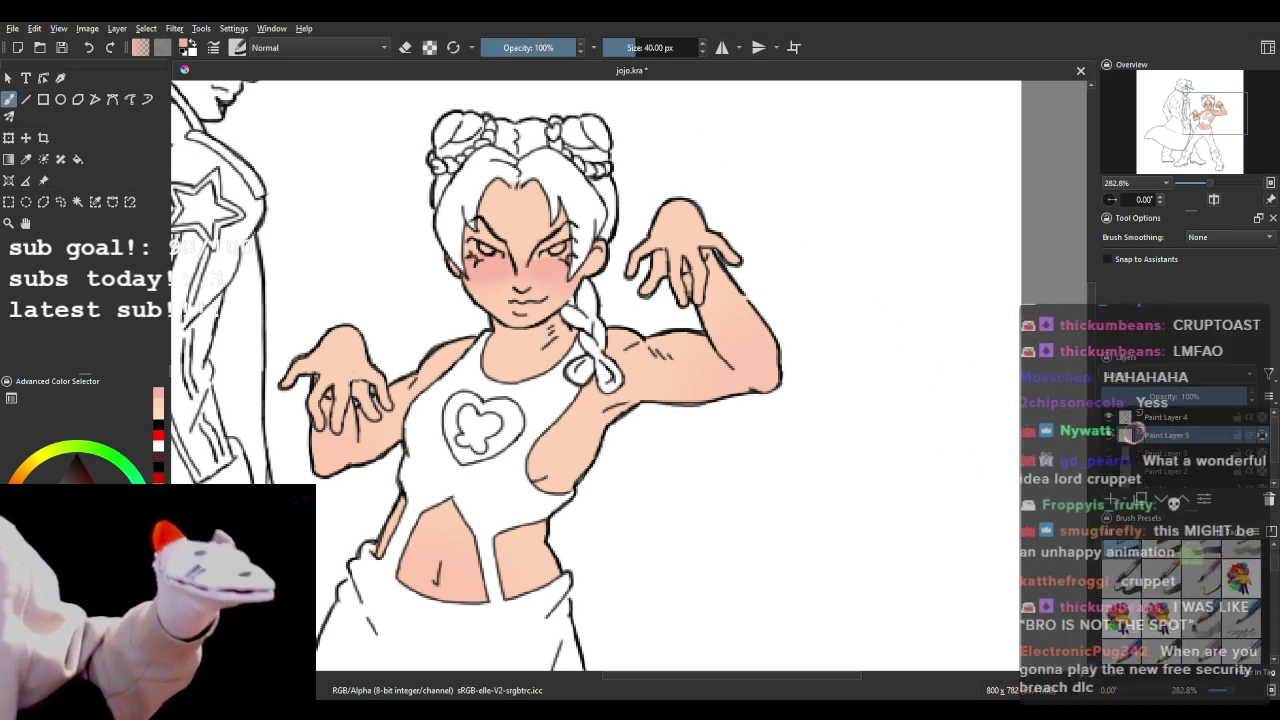
{"action": "left_click", "coordinate": [1155, 561]}
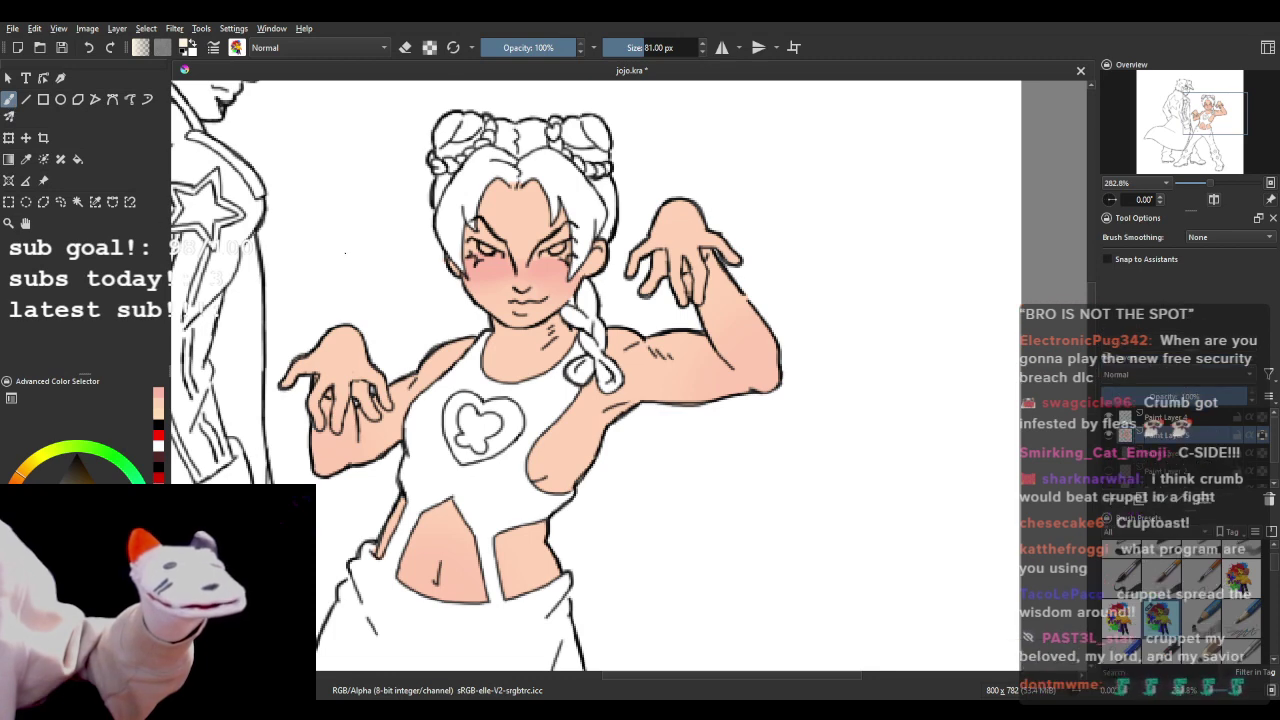
{"action": "scroll", "coordinate": [469, 235], "scroll_direction": "up", "scroll_amount": 2}
{"action": "scroll", "coordinate": [520, 275], "scroll_direction": "up", "scroll_amount": 2}
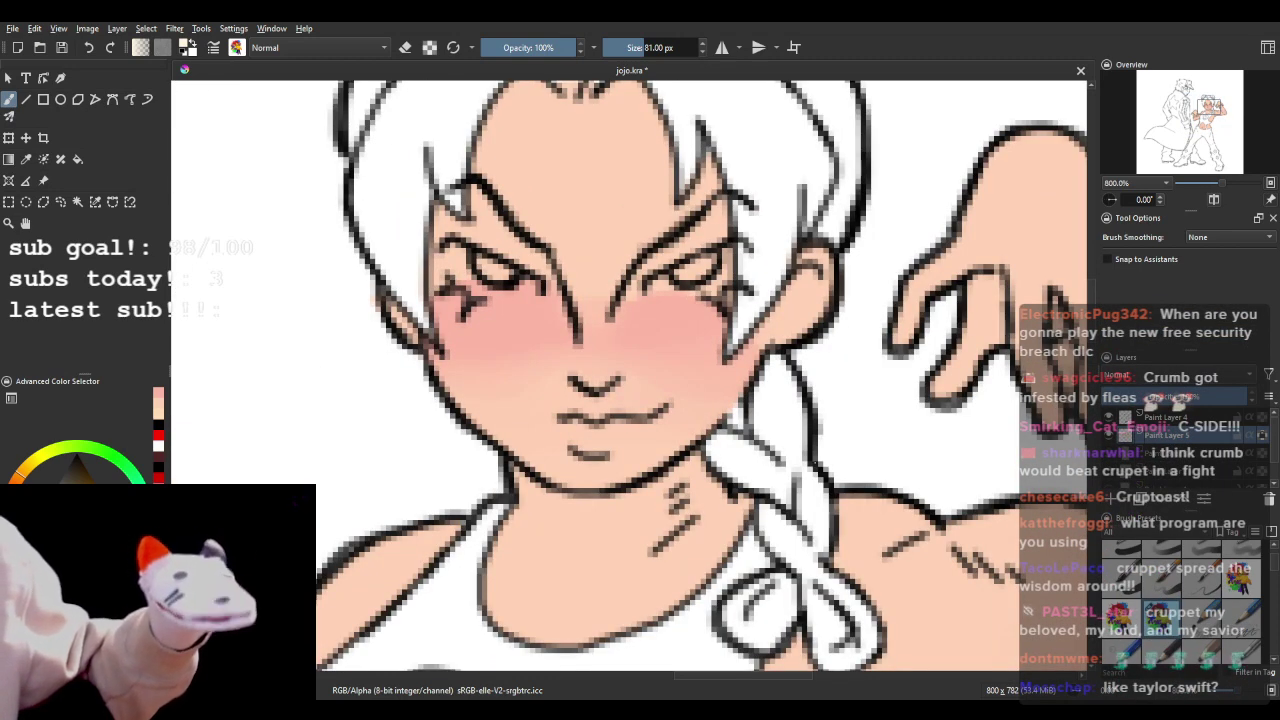
{"action": "mouse_move", "coordinate": [470, 278]}
{"action": "left_mouse_down"}
{"action": "mouse_move", "coordinate": [454, 252]}
{"action": "mouse_move", "coordinate": [472, 284]}
{"action": "mouse_move", "coordinate": [516, 286]}
{"action": "mouse_move", "coordinate": [500, 290]}
{"action": "mouse_move", "coordinate": [520, 298]}
{"action": "left_mouse_up"}
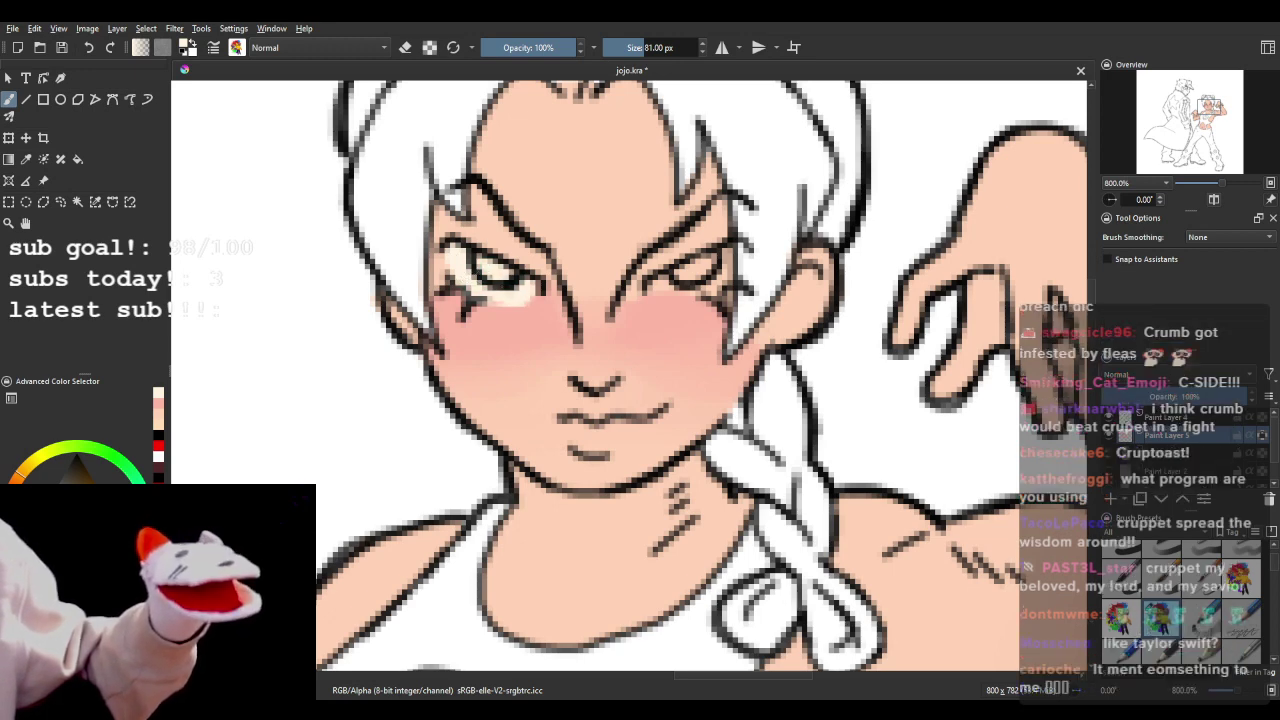
{"action": "mouse_move", "coordinate": [660, 284]}
{"action": "left_mouse_down"}
{"action": "mouse_move", "coordinate": [676, 294]}
{"action": "mouse_move", "coordinate": [682, 282]}
{"action": "mouse_move", "coordinate": [692, 300]}
{"action": "mouse_move", "coordinate": [722, 258]}
{"action": "left_mouse_up"}
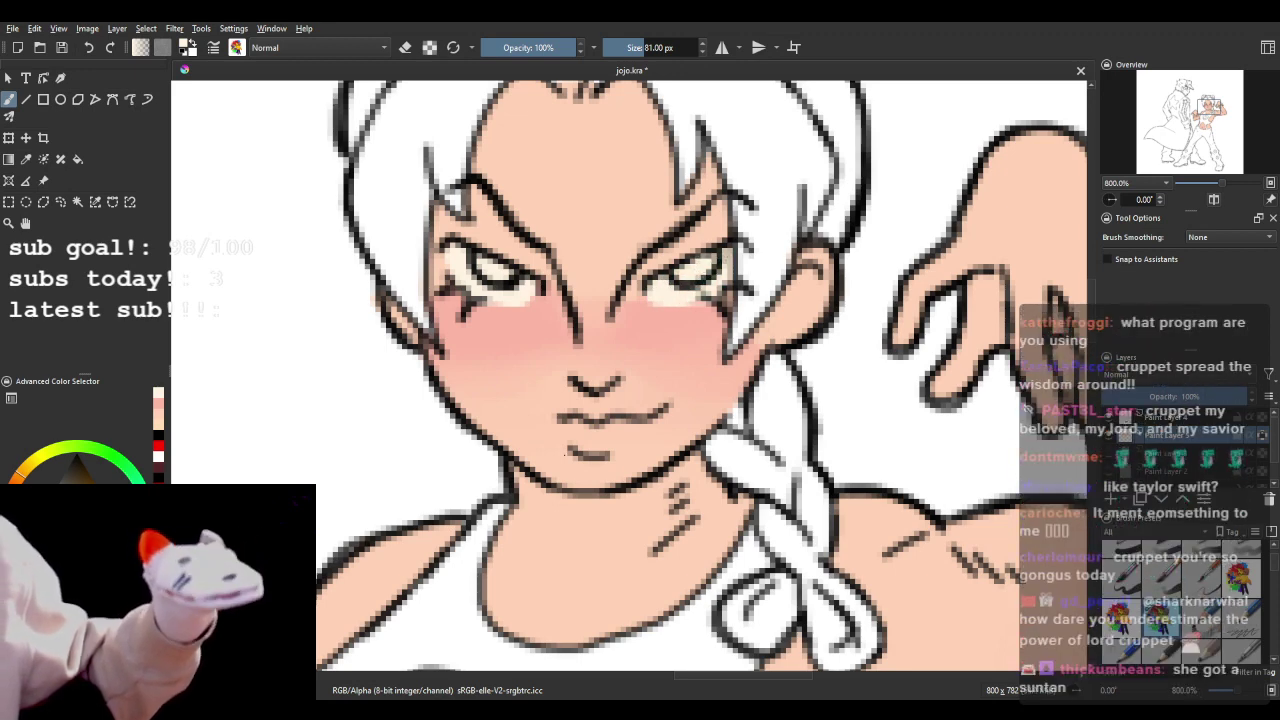
- Paint the iris beside the loose face-framing lock opposite the braid mint green and undo the last stroke
{"action": "scroll", "coordinate": [630, 407], "scroll_direction": "down", "scroll_amount": 3}
{"action": "key", "text": "minus"}
{"action": "key", "text": "plus"}
{"action": "key", "text": "plus"}
{"action": "key", "text": "plus"}
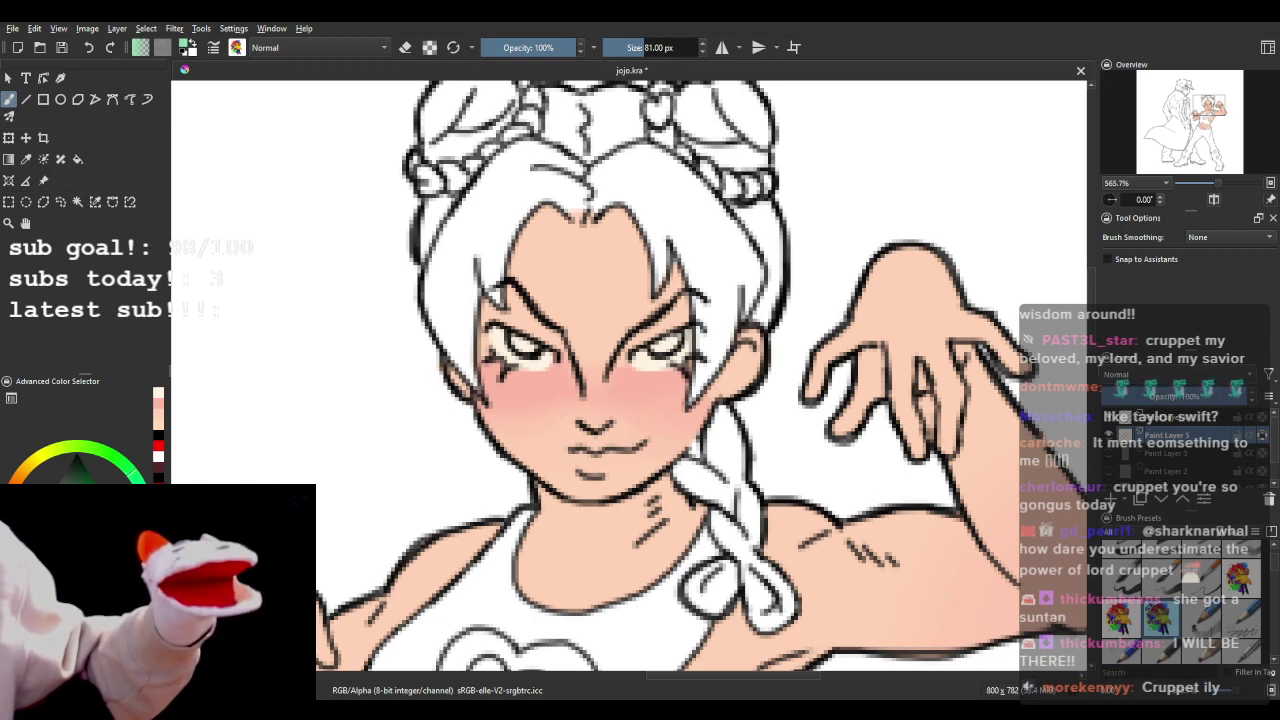
{"action": "left_click_drag", "start_coordinate": [510, 336], "coordinate": [536, 348]}
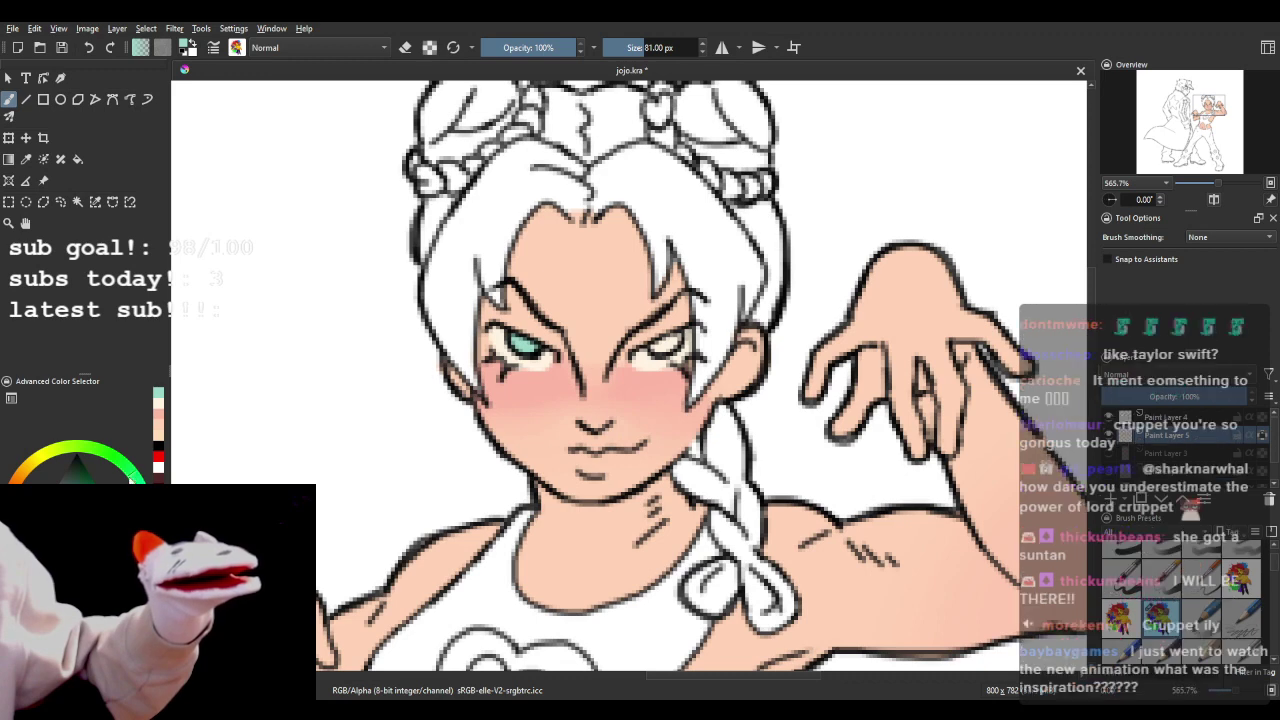
{"action": "left_click_drag", "start_coordinate": [512, 340], "coordinate": [536, 350]}
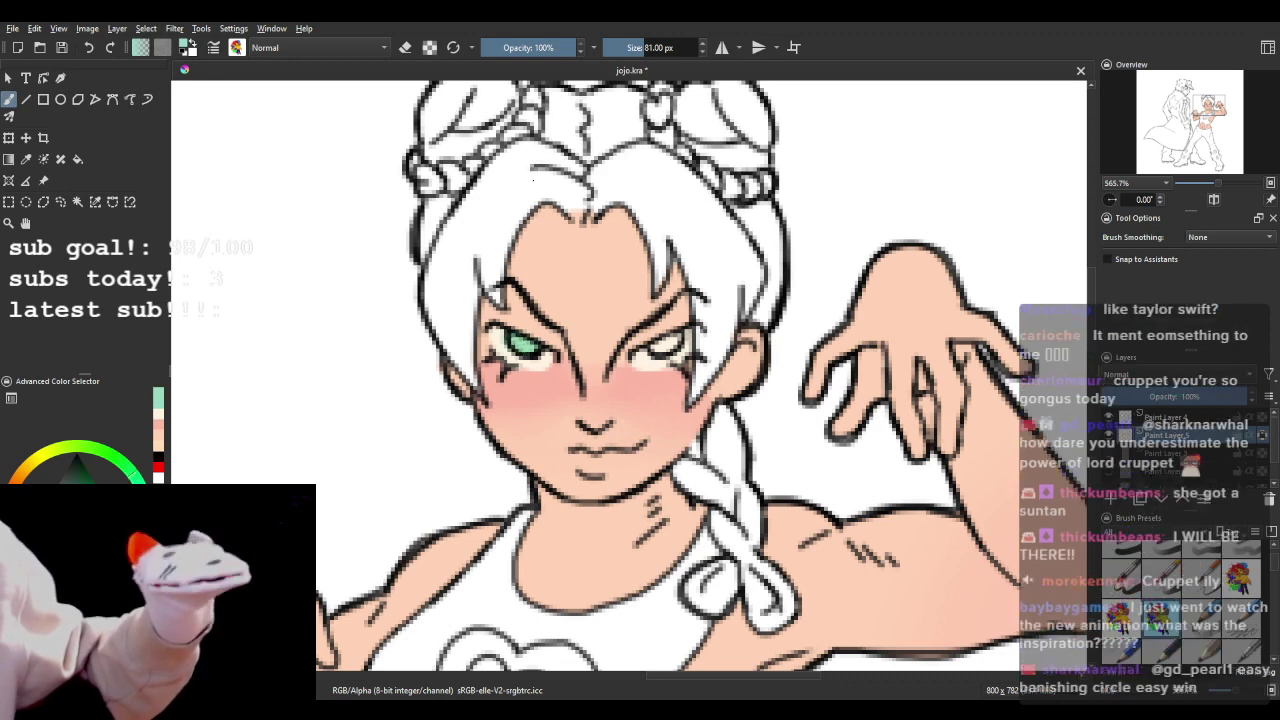
{"action": "left_click", "coordinate": [88, 49]}
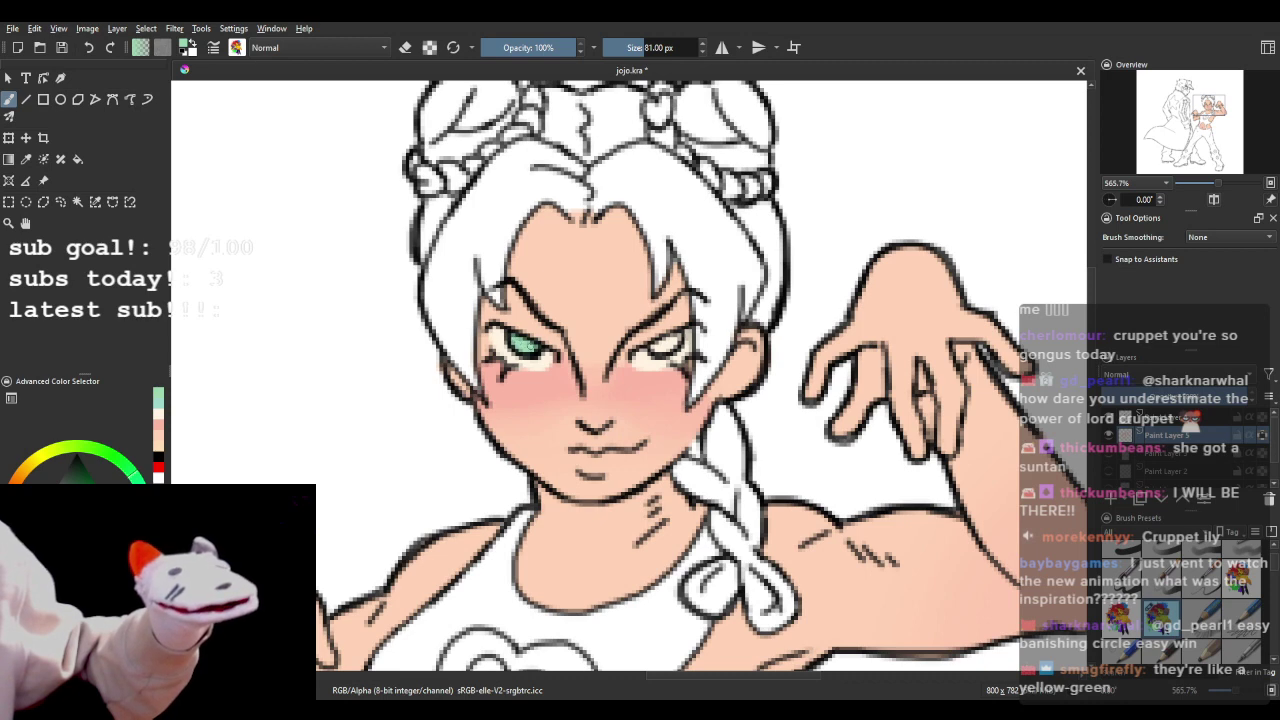
- Paint the iris on the braid side the same mint green, undoing the first stroke and repainting it
{"action": "left_click_drag", "start_coordinate": [652, 350], "coordinate": [672, 342]}
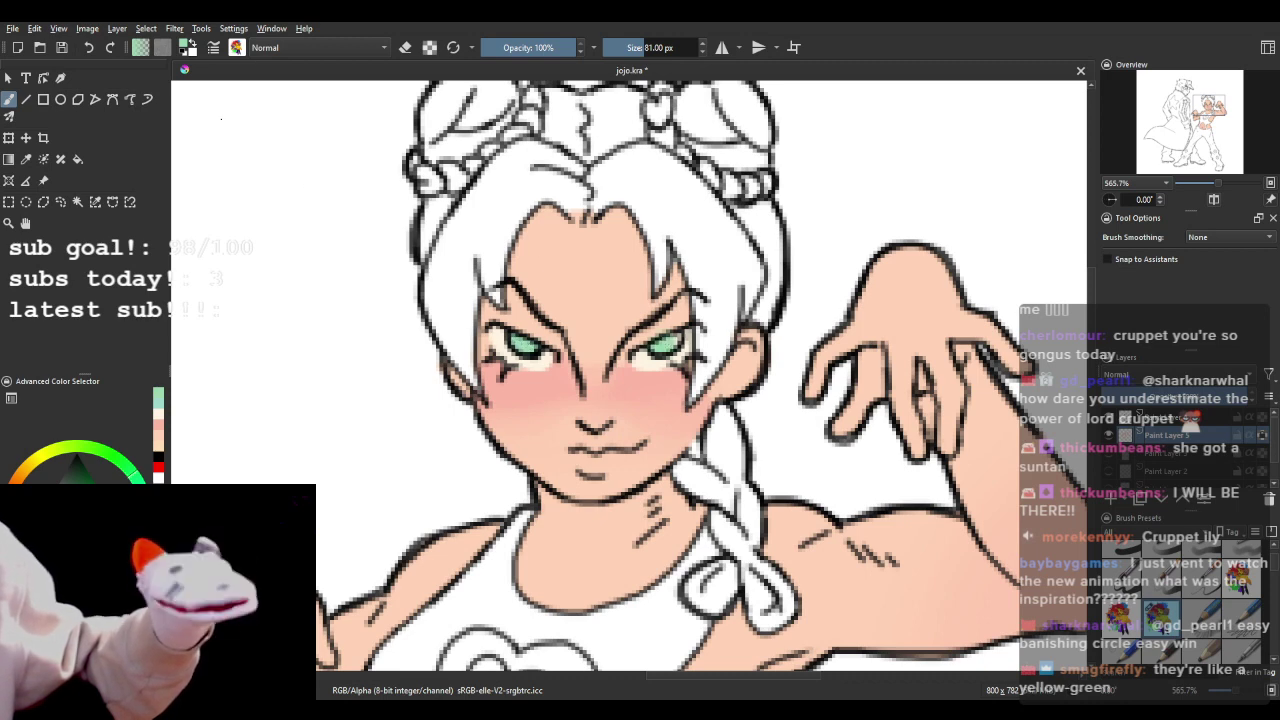
{"action": "left_click", "coordinate": [88, 47]}
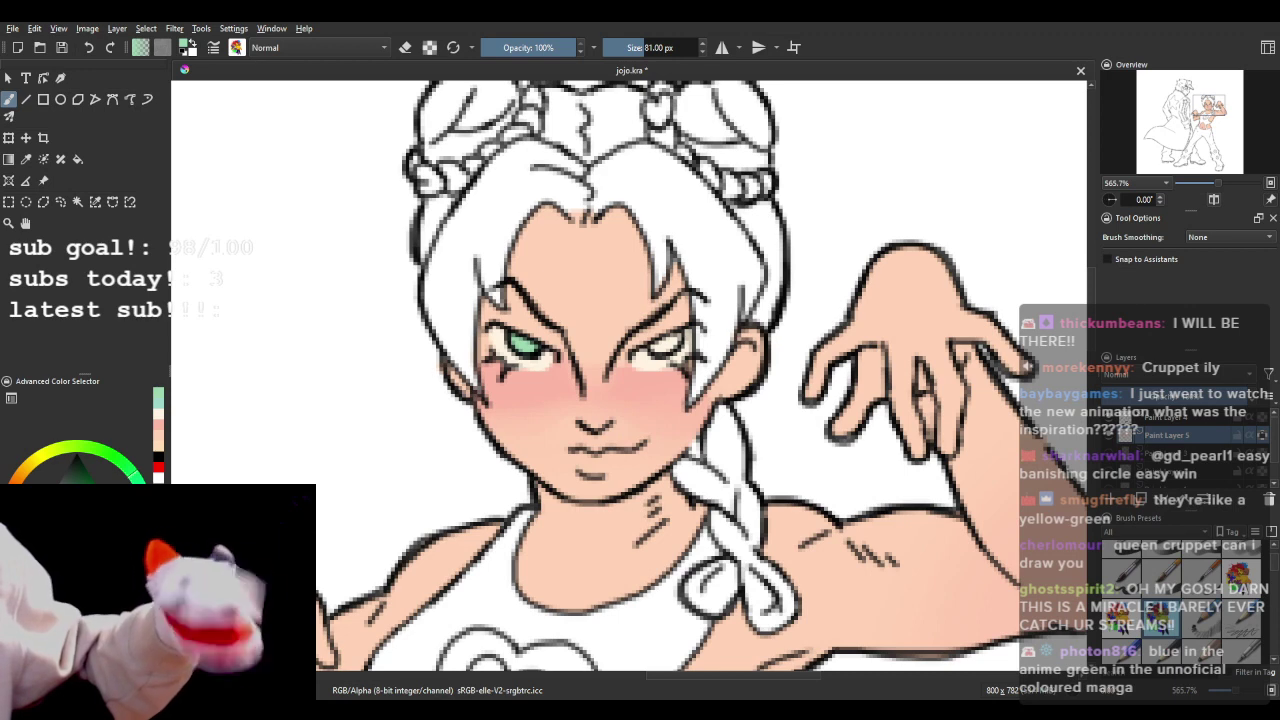
{"action": "left_click_drag", "start_coordinate": [650, 347], "coordinate": [678, 337]}
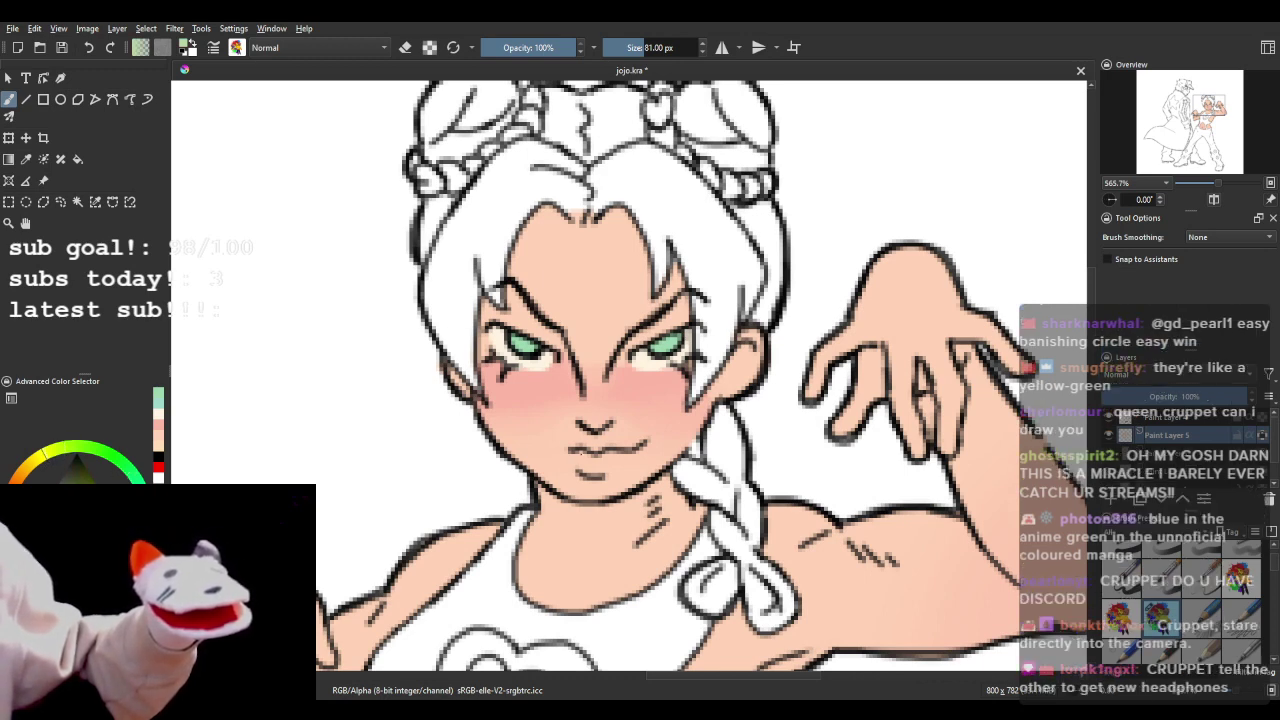
- Try a light yellow-green on the smaller figure's lips and jaw, and undo the strokes
{"action": "left_click_drag", "start_coordinate": [596, 459], "coordinate": [580, 453]}
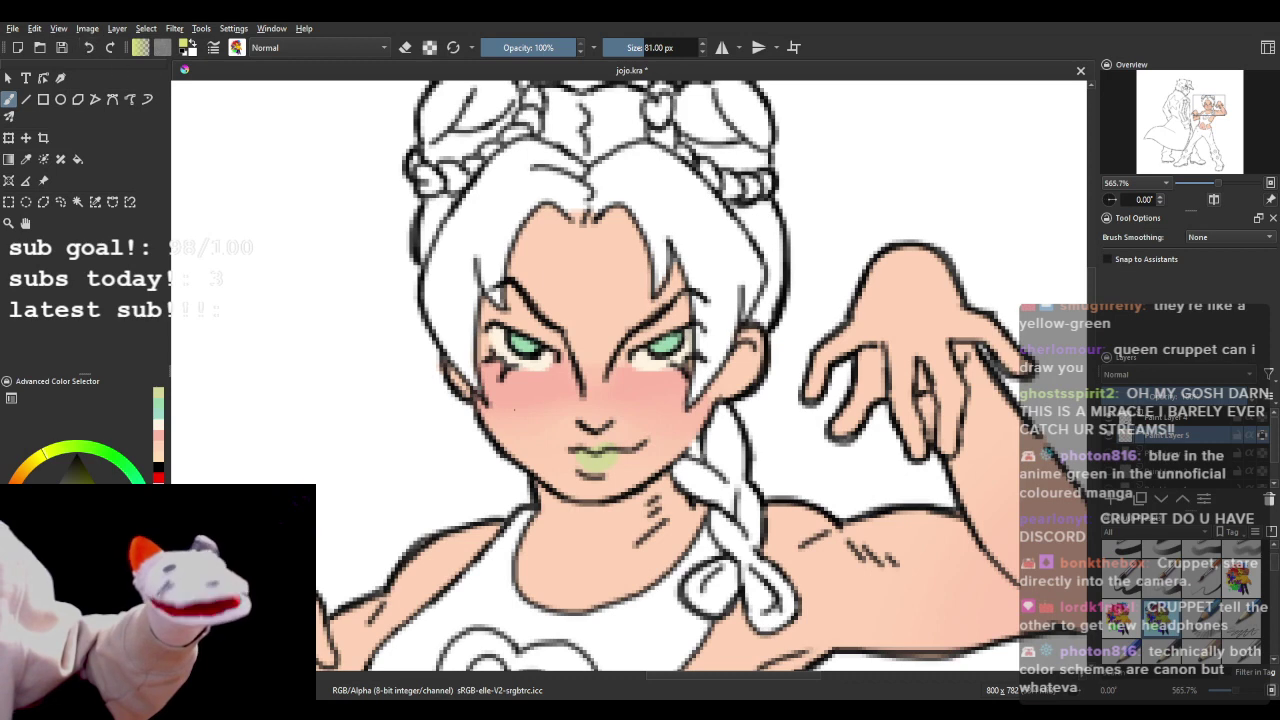
{"action": "left_click_drag", "start_coordinate": [505, 430], "coordinate": [545, 480]}
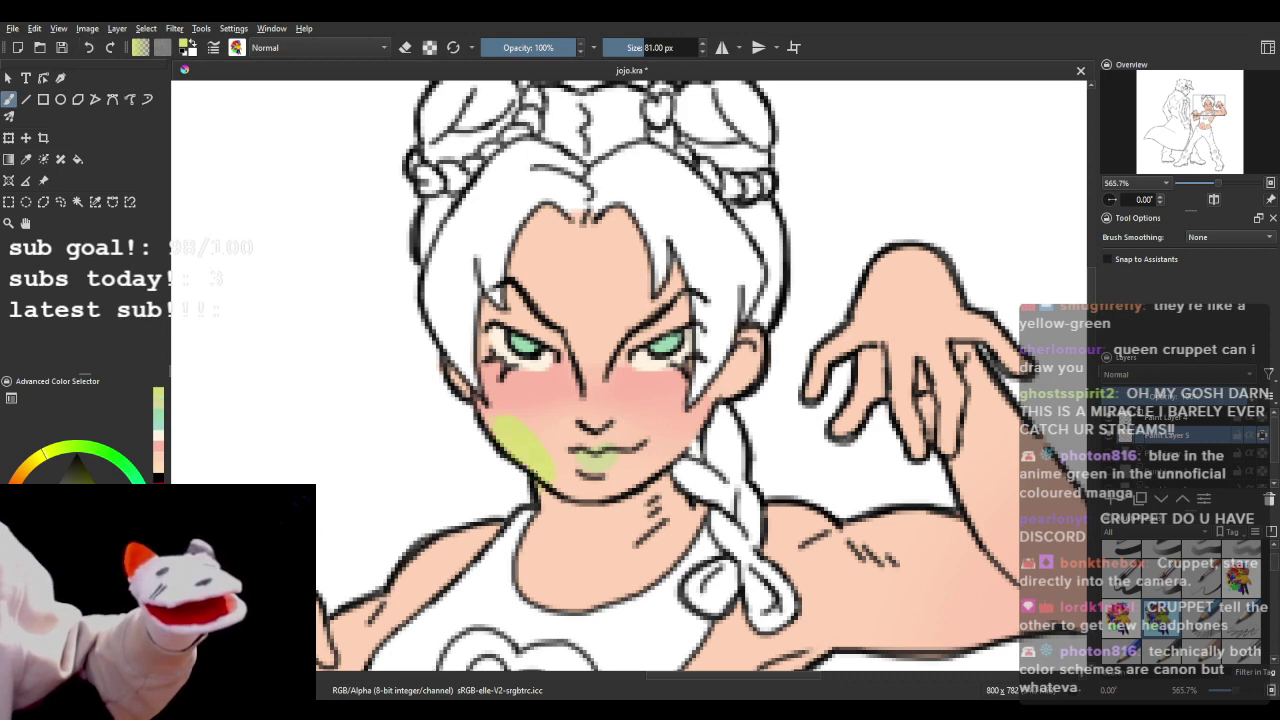
{"action": "left_click", "coordinate": [88, 47]}
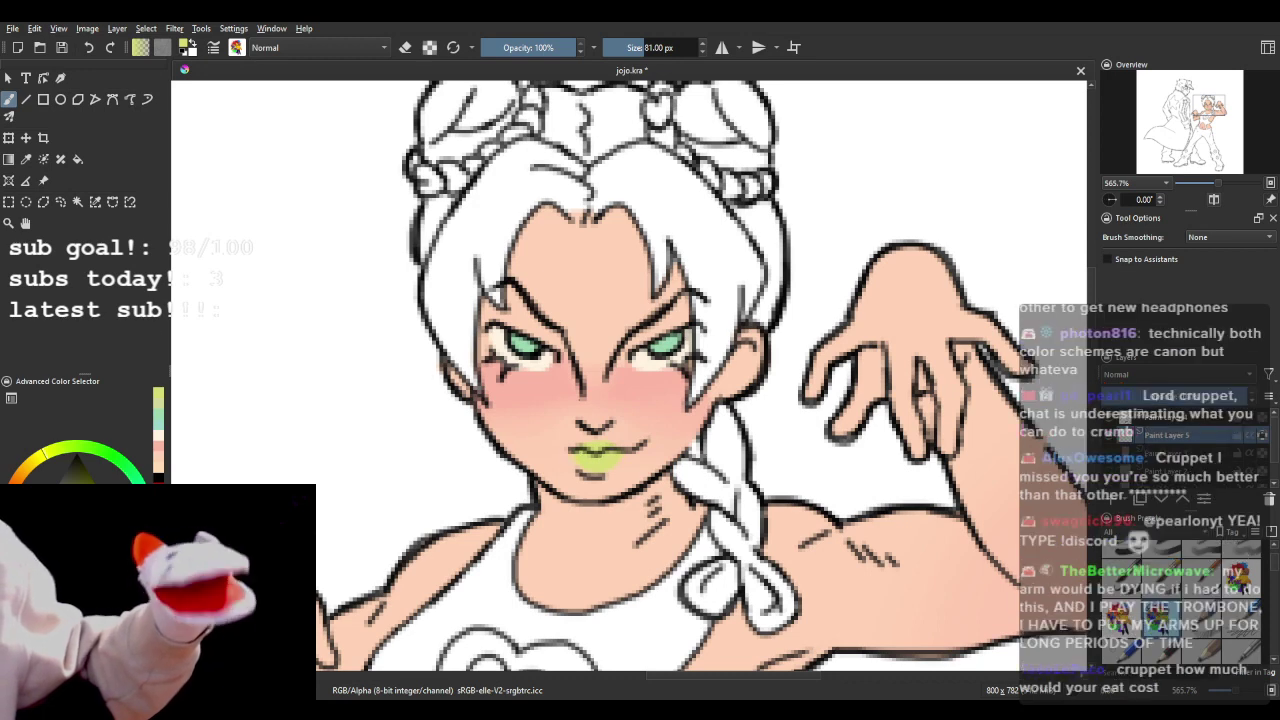
{"action": "scroll", "coordinate": [624, 375], "scroll_direction": "down", "scroll_amount": 2}
{"action": "scroll", "coordinate": [672, 407], "scroll_direction": "up", "scroll_amount": 1}
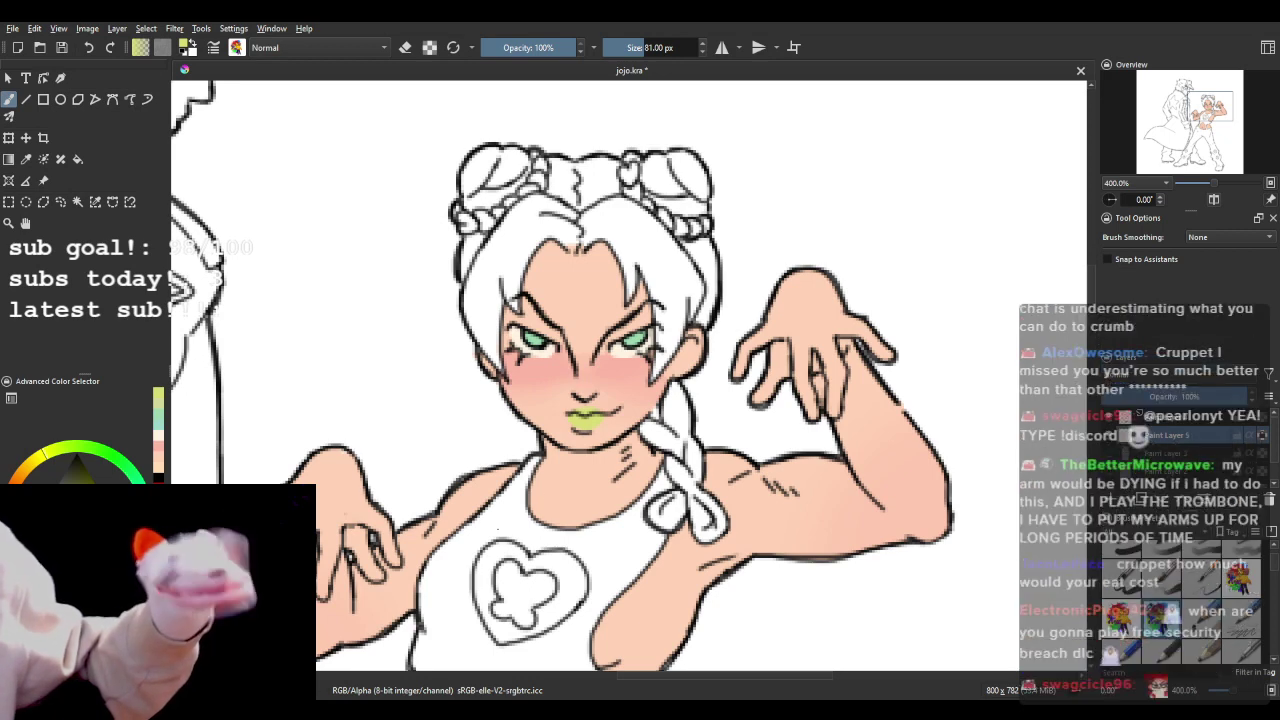
{"action": "key", "text": "plus"}
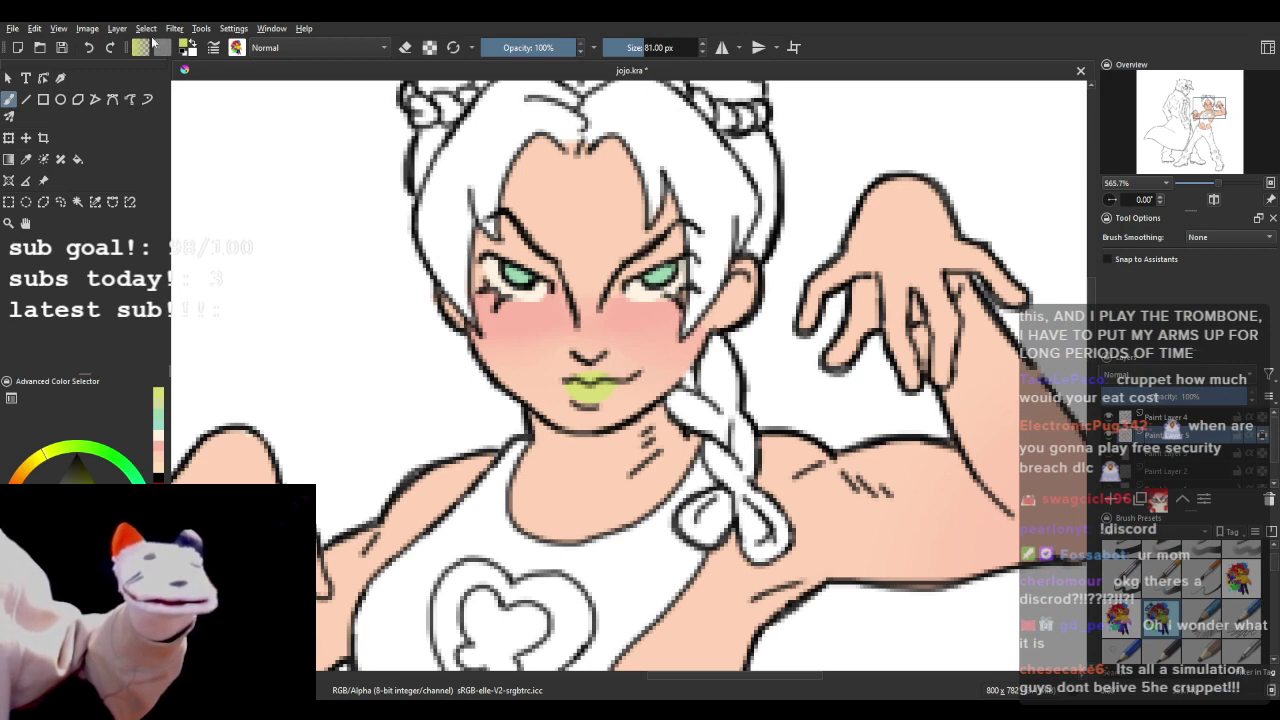
{"action": "left_click", "coordinate": [88, 48]}
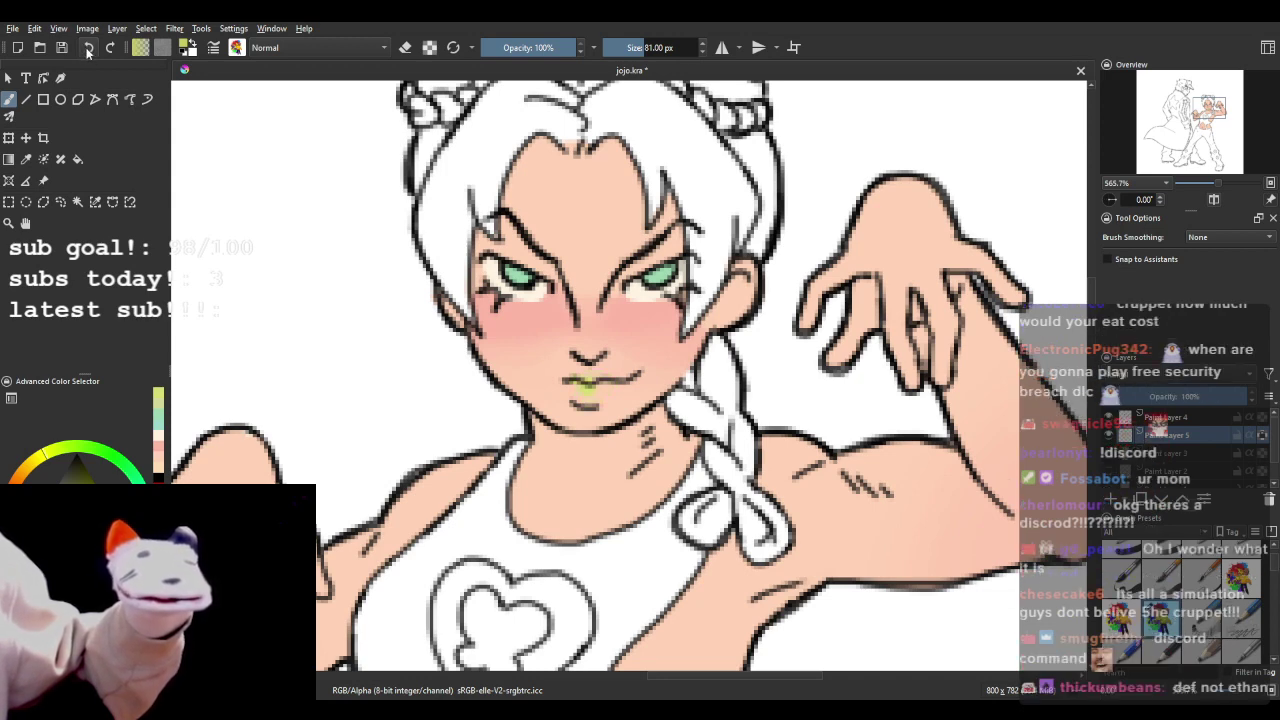
{"action": "left_click", "coordinate": [88, 48]}
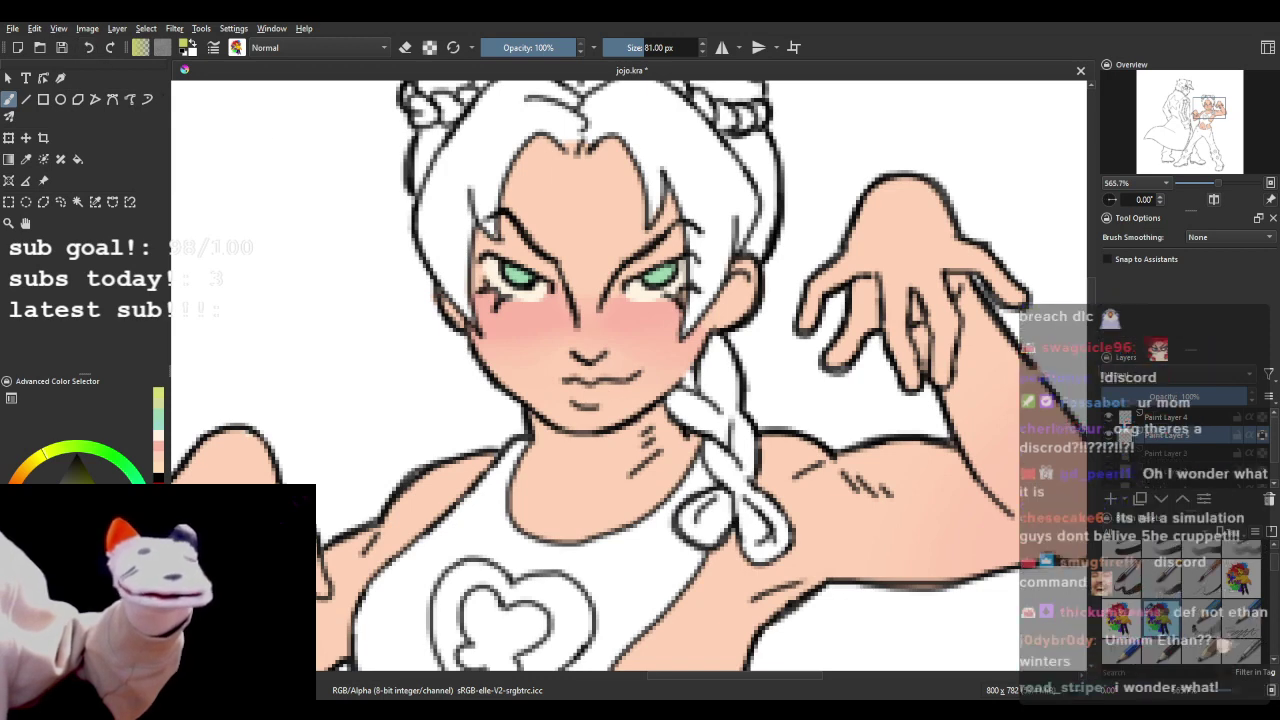
- Brush the smaller figure's upper and lower lips a muted yellow-green and undo the last overlapping stroke
{"action": "mouse_move", "coordinate": [590, 386]}
{"action": "left_mouse_down"}
{"action": "mouse_move", "coordinate": [578, 390]}
{"action": "mouse_move", "coordinate": [610, 386]}
{"action": "mouse_move", "coordinate": [598, 391]}
{"action": "left_mouse_up"}
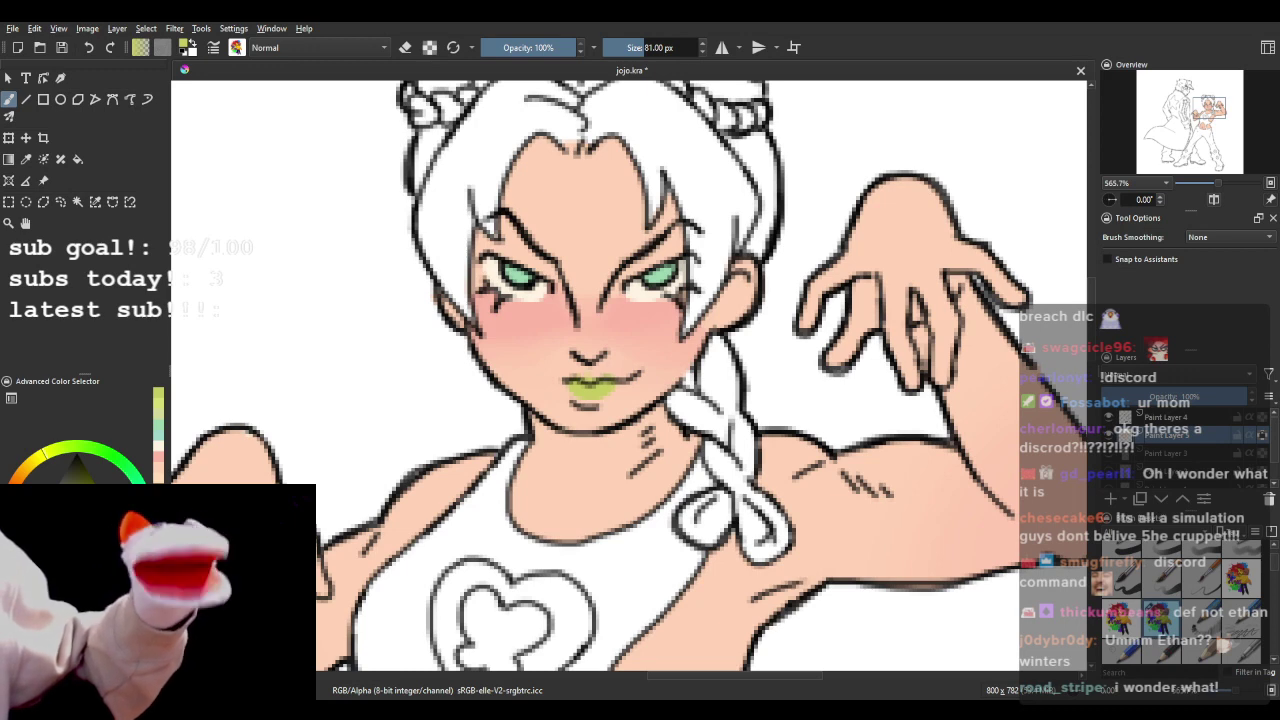
{"action": "left_click_drag", "start_coordinate": [598, 383], "coordinate": [590, 370]}
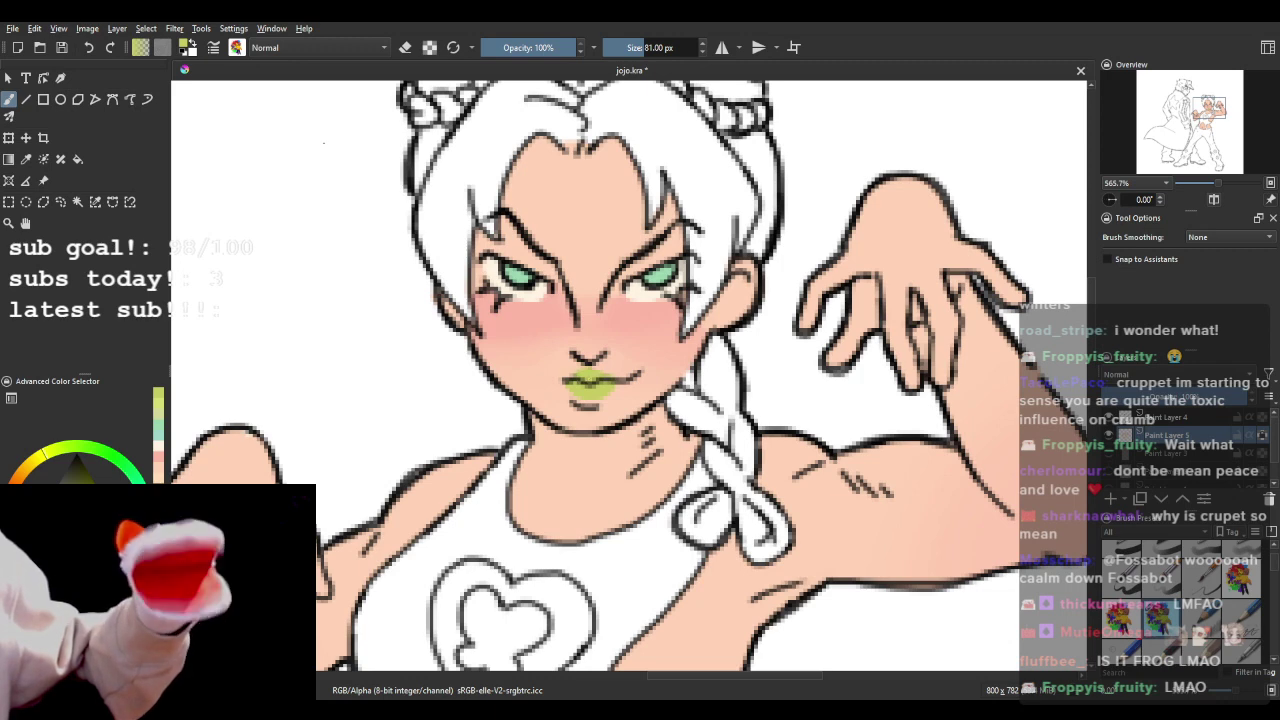
{"action": "left_click", "coordinate": [88, 50]}
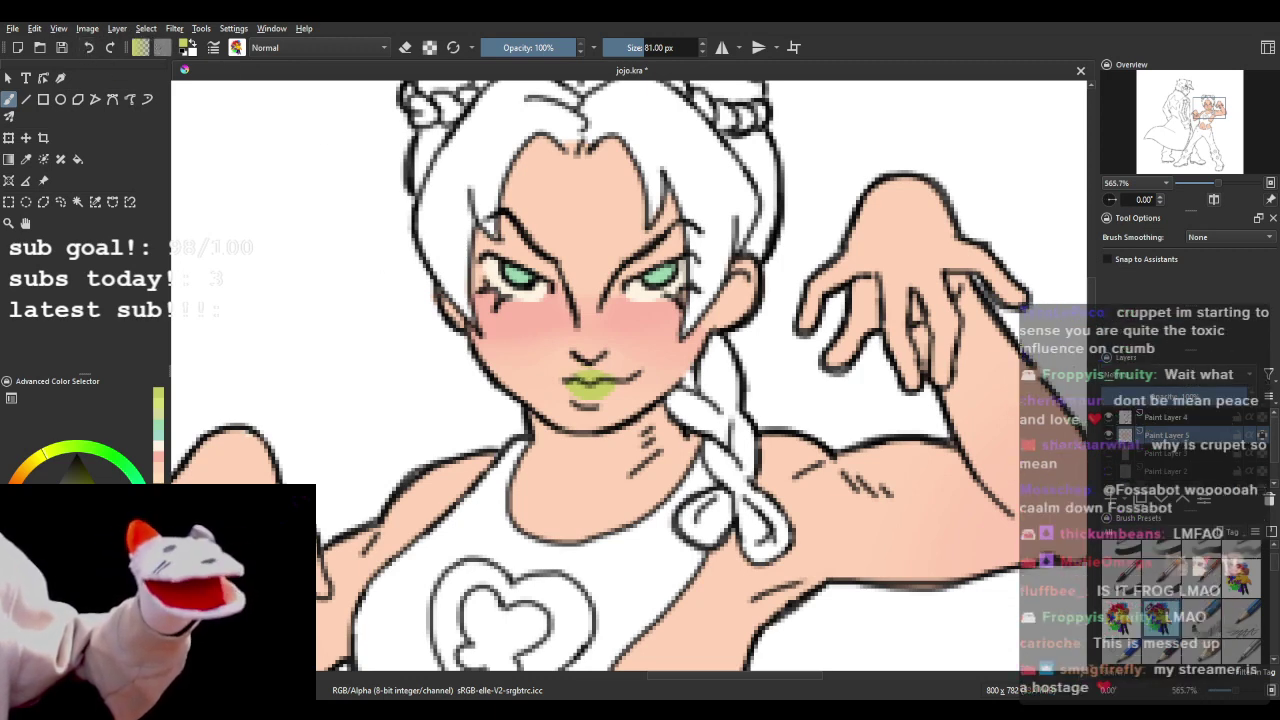
- Switch to a darker leaf green and paint four nails on the smaller figure's raised hand beside her face
{"action": "scroll", "coordinate": [537, 303], "scroll_direction": "down", "scroll_amount": 3}
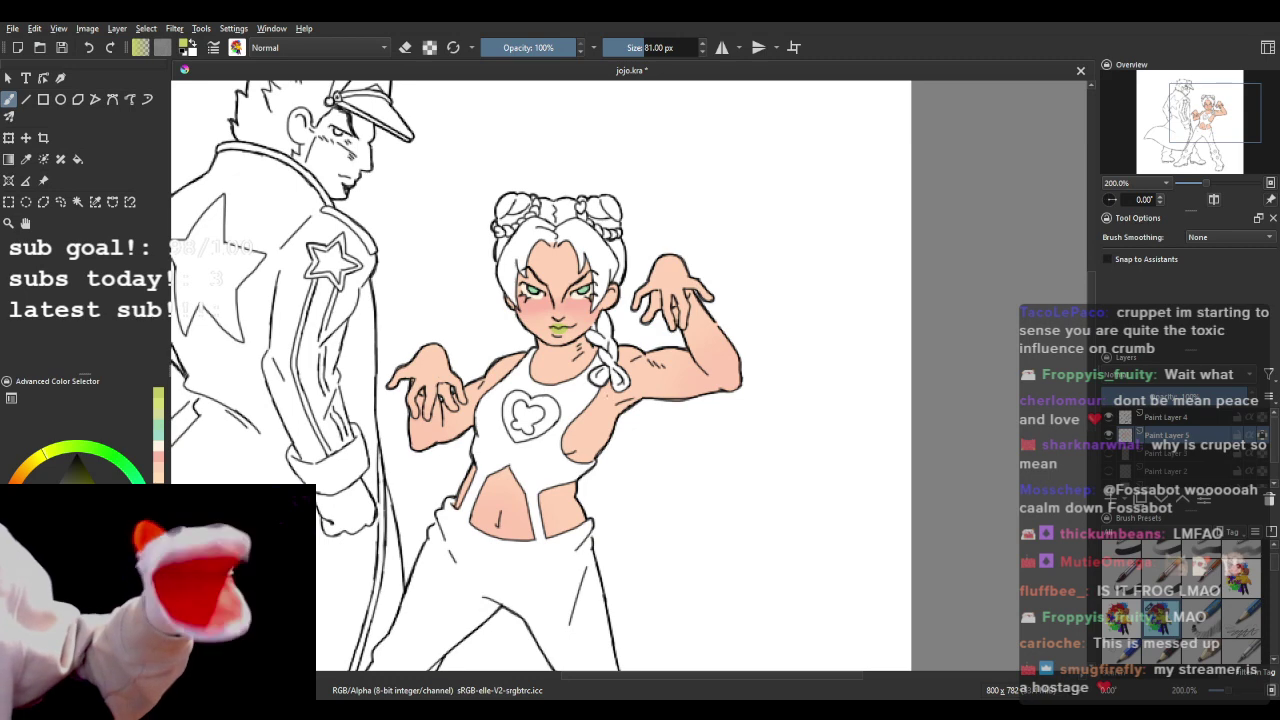
{"action": "key", "text": "plus"}
{"action": "key", "text": "plus"}
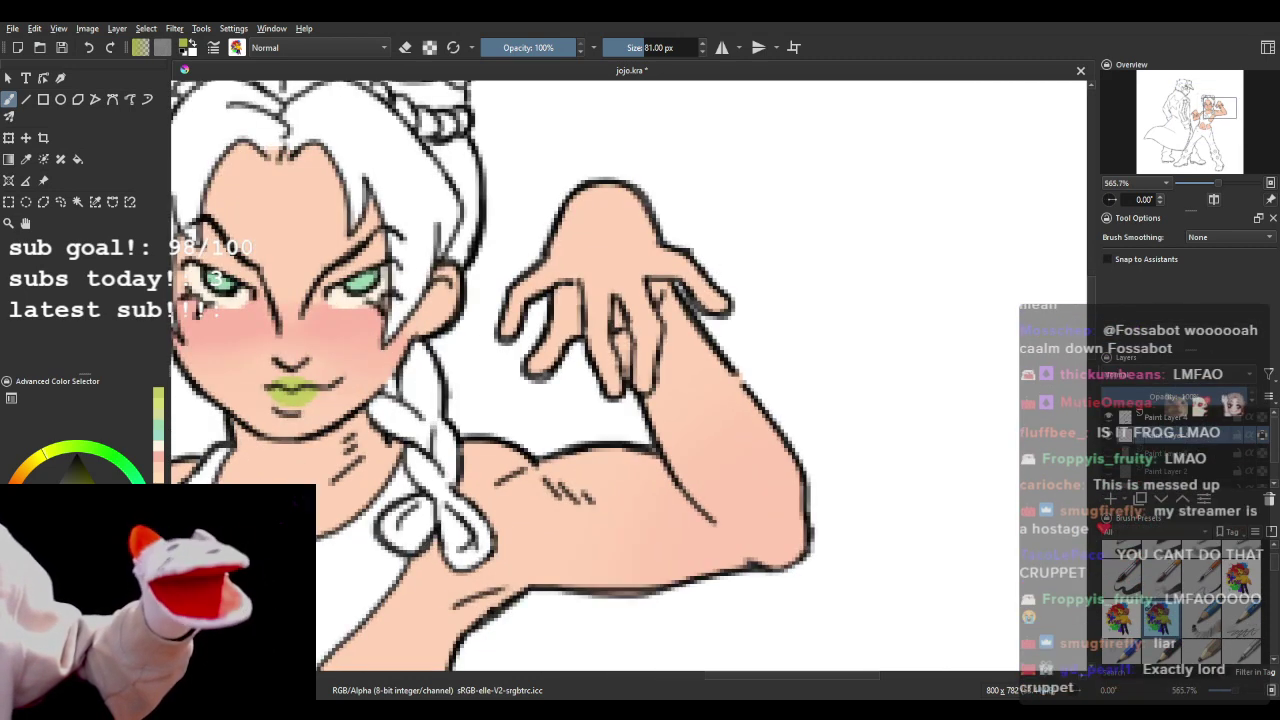
{"action": "key", "text": "plus"}
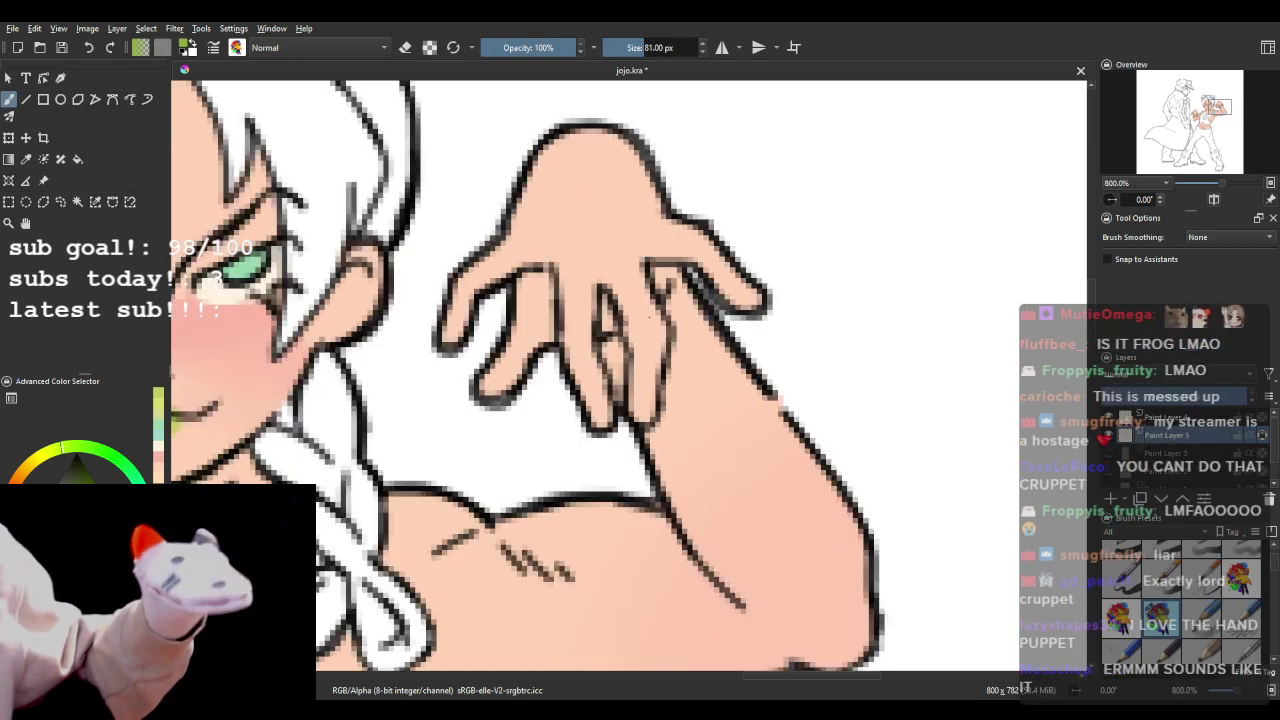
{"action": "left_click_drag", "start_coordinate": [446, 338], "coordinate": [454, 314]}
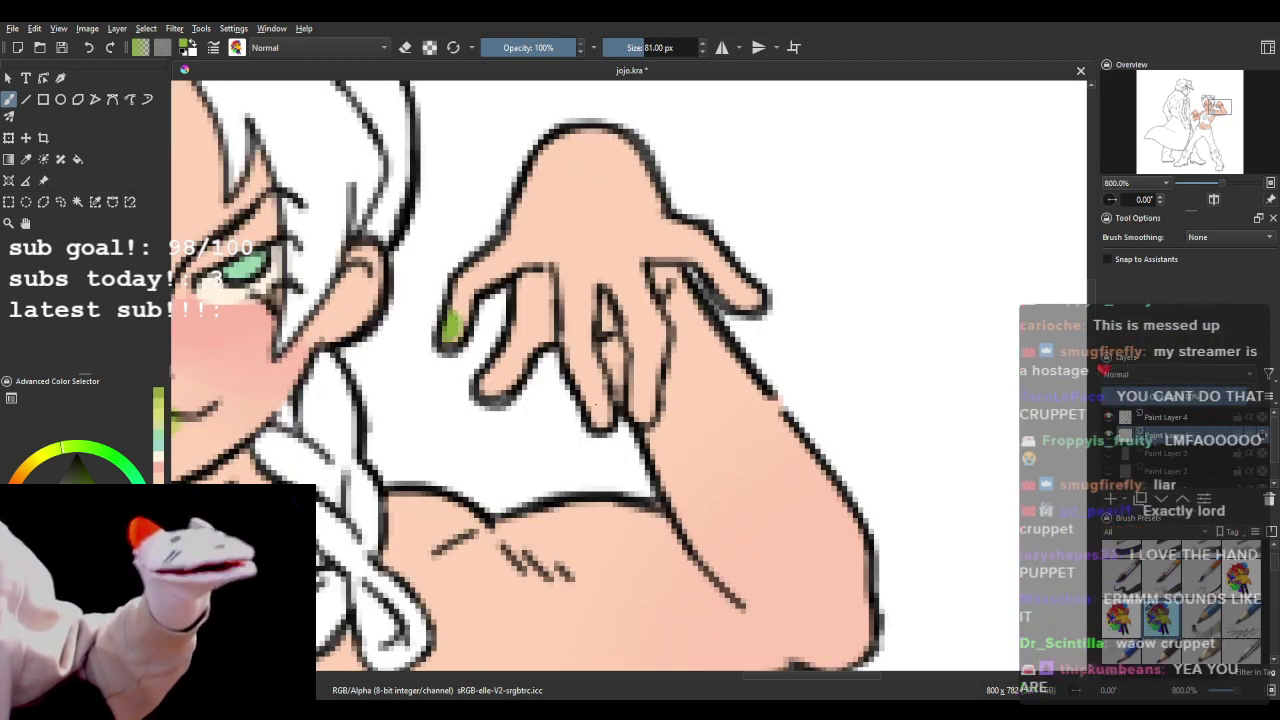
{"action": "mouse_move", "coordinate": [598, 412]}
{"action": "left_mouse_down"}
{"action": "mouse_move", "coordinate": [594, 400]}
{"action": "mouse_move", "coordinate": [650, 388]}
{"action": "left_mouse_up"}
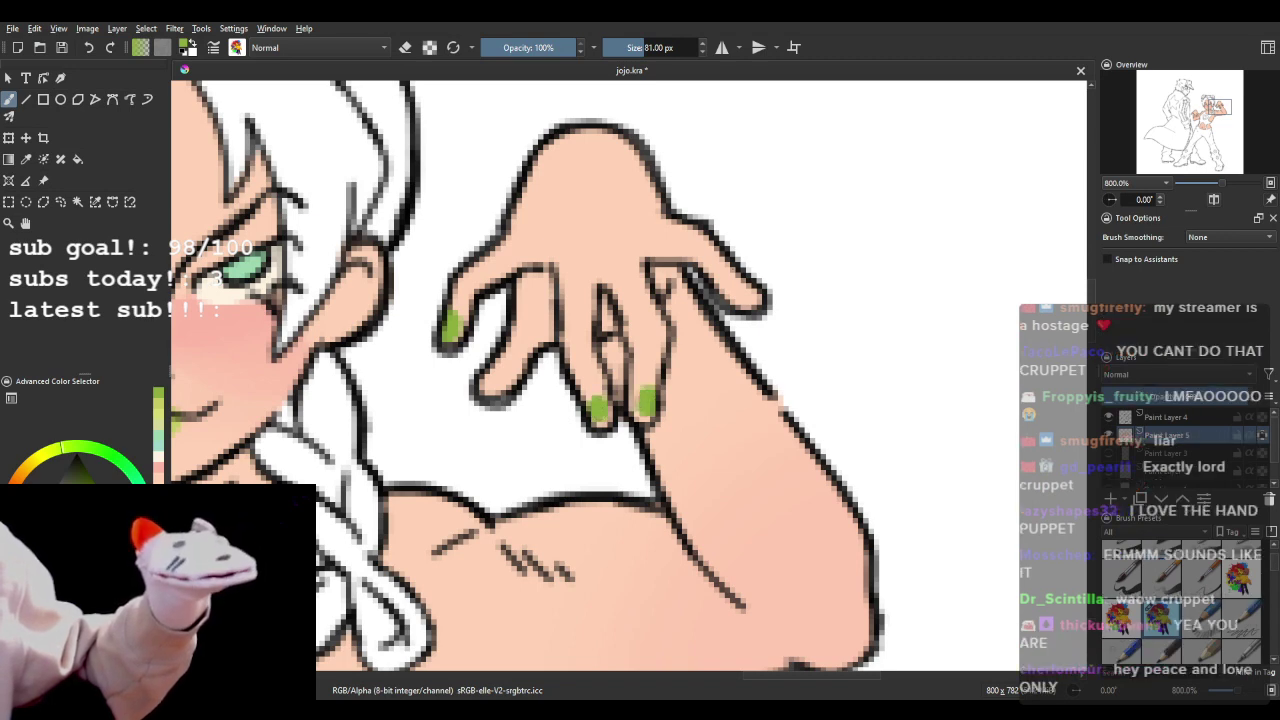
{"action": "left_click_drag", "start_coordinate": [740, 296], "coordinate": [756, 286]}
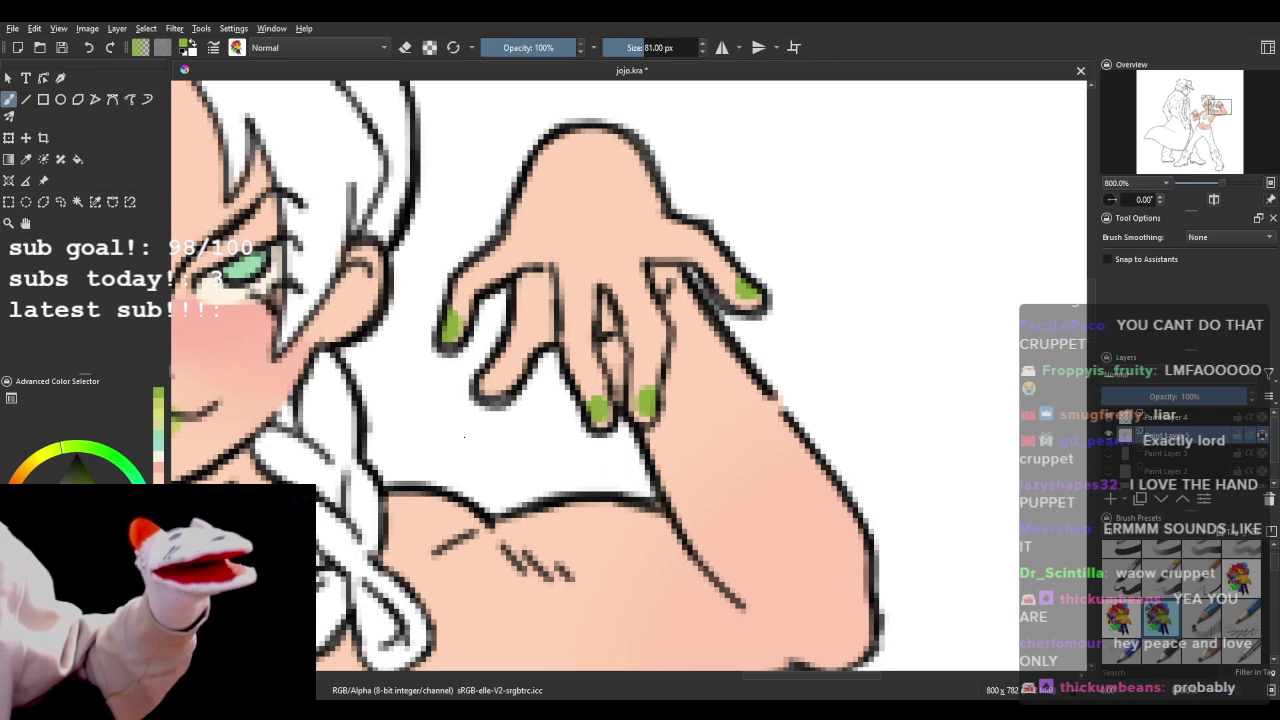
- Paint the nails of the smaller figure's lower hand, nearest the coat figure, in the same leaf green
{"action": "scroll", "coordinate": [464, 437], "scroll_direction": "down", "scroll_amount": 7}
{"action": "scroll", "coordinate": [432, 452], "scroll_direction": "up", "scroll_amount": 2}
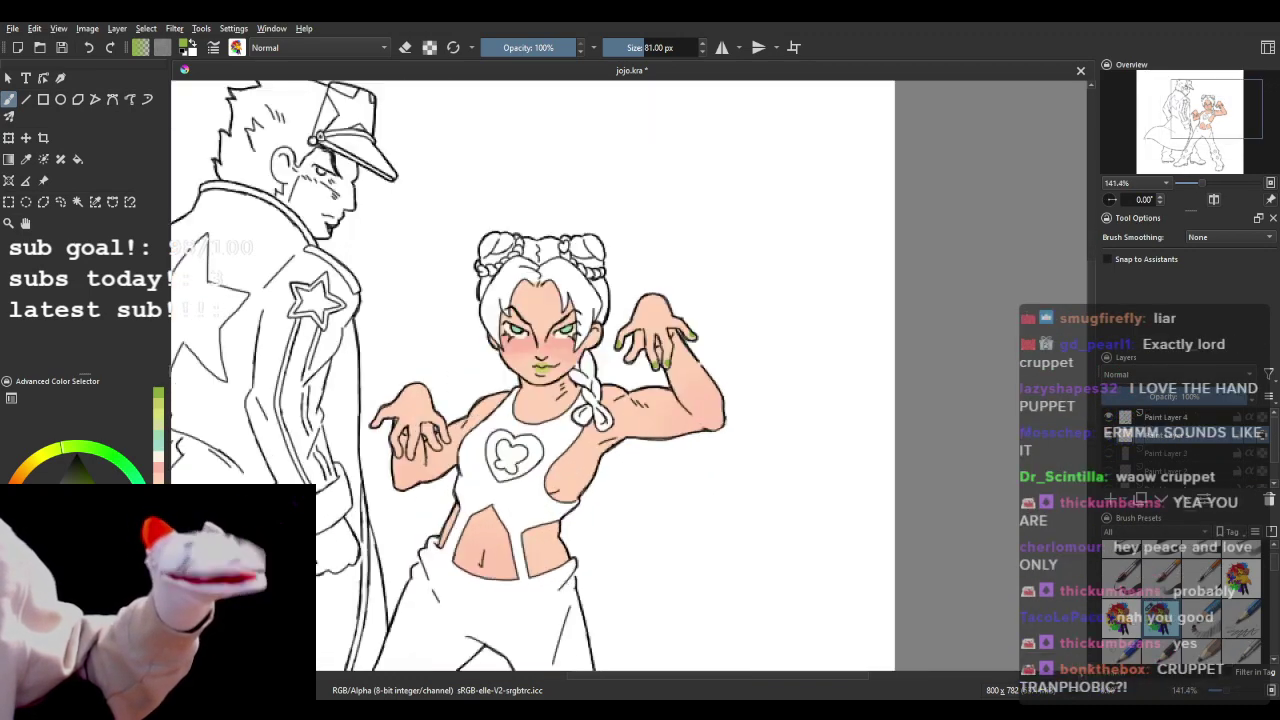
{"action": "scroll", "coordinate": [400, 455], "scroll_direction": "up", "scroll_amount": 3}
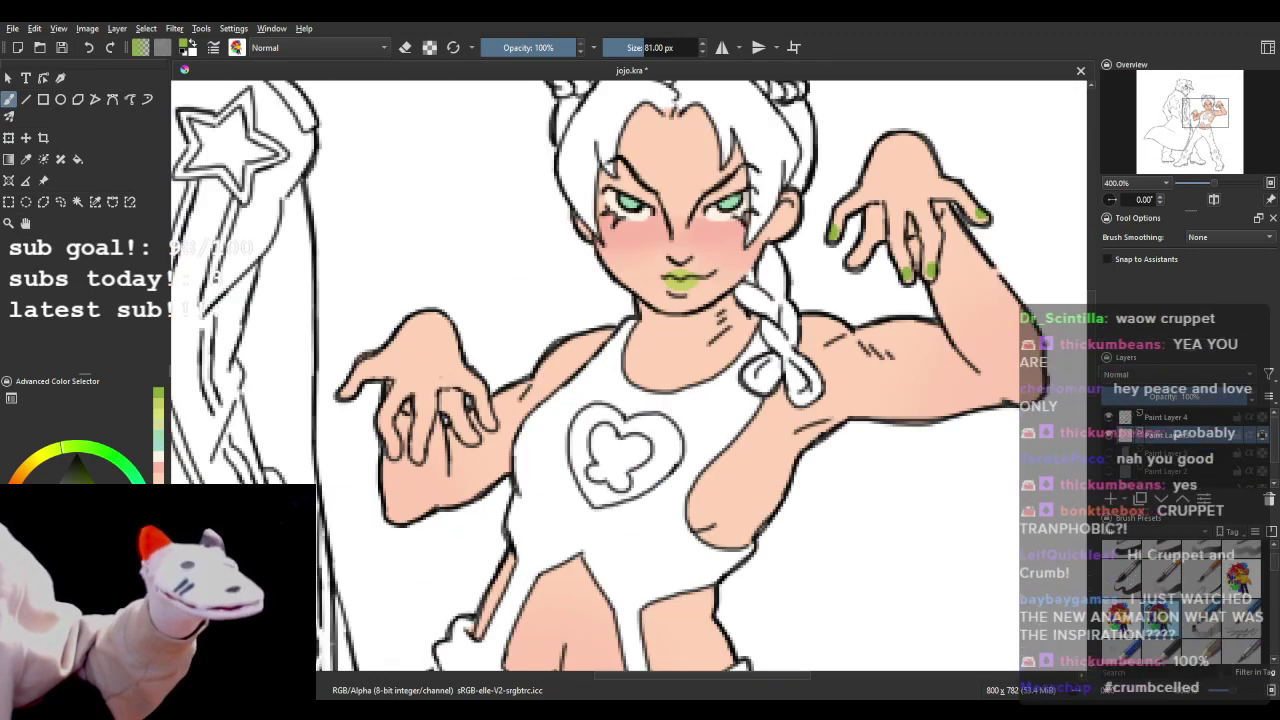
{"action": "scroll", "coordinate": [357, 458], "scroll_direction": "up", "scroll_amount": 1}
{"action": "scroll", "coordinate": [402, 430], "scroll_direction": "up", "scroll_amount": 1}
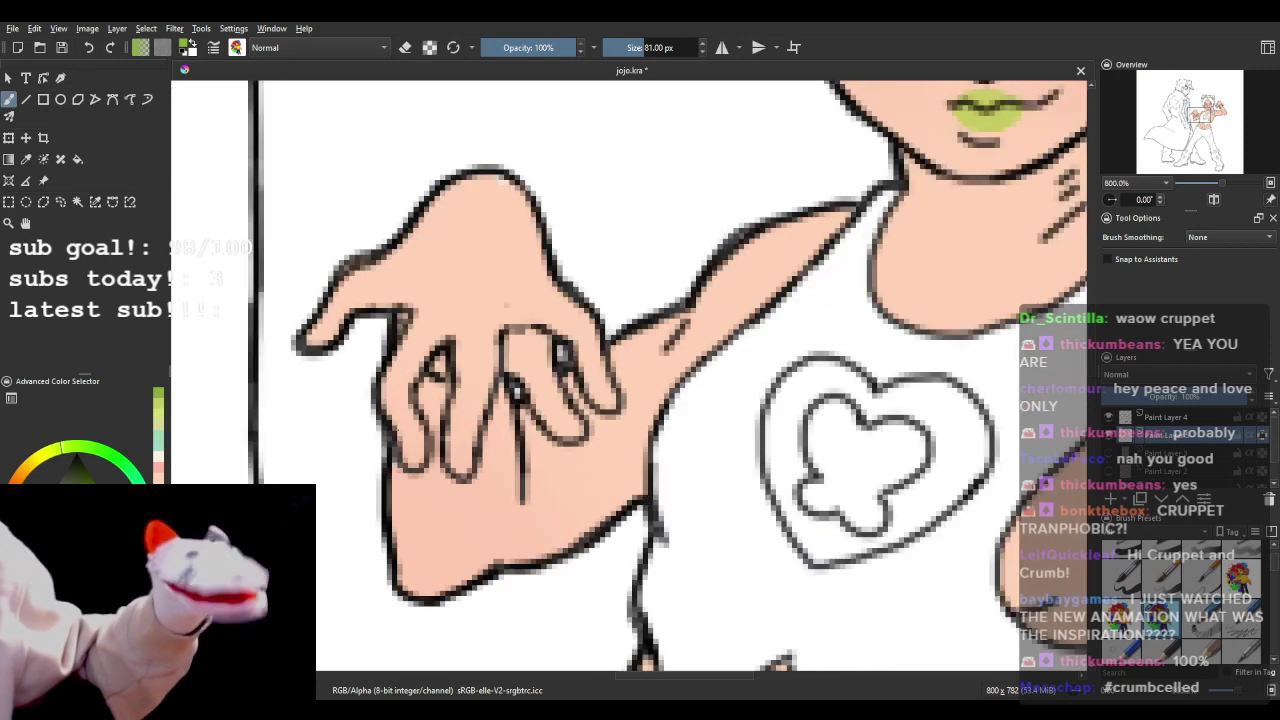
{"action": "left_click_drag", "start_coordinate": [406, 450], "coordinate": [466, 458]}
{"action": "left_click_drag", "start_coordinate": [604, 387], "coordinate": [607, 392]}
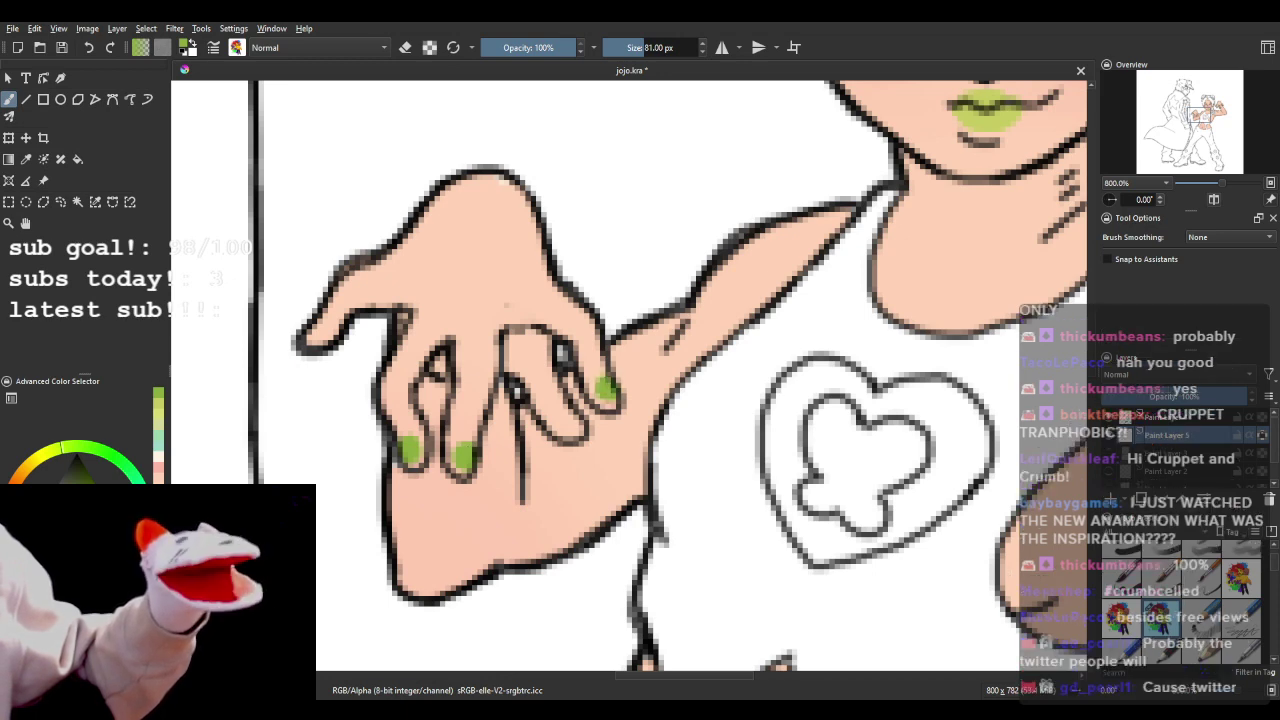
{"action": "left_click_drag", "start_coordinate": [309, 325], "coordinate": [316, 334]}
{"action": "scroll", "coordinate": [430, 240], "scroll_direction": "down", "scroll_amount": 5}
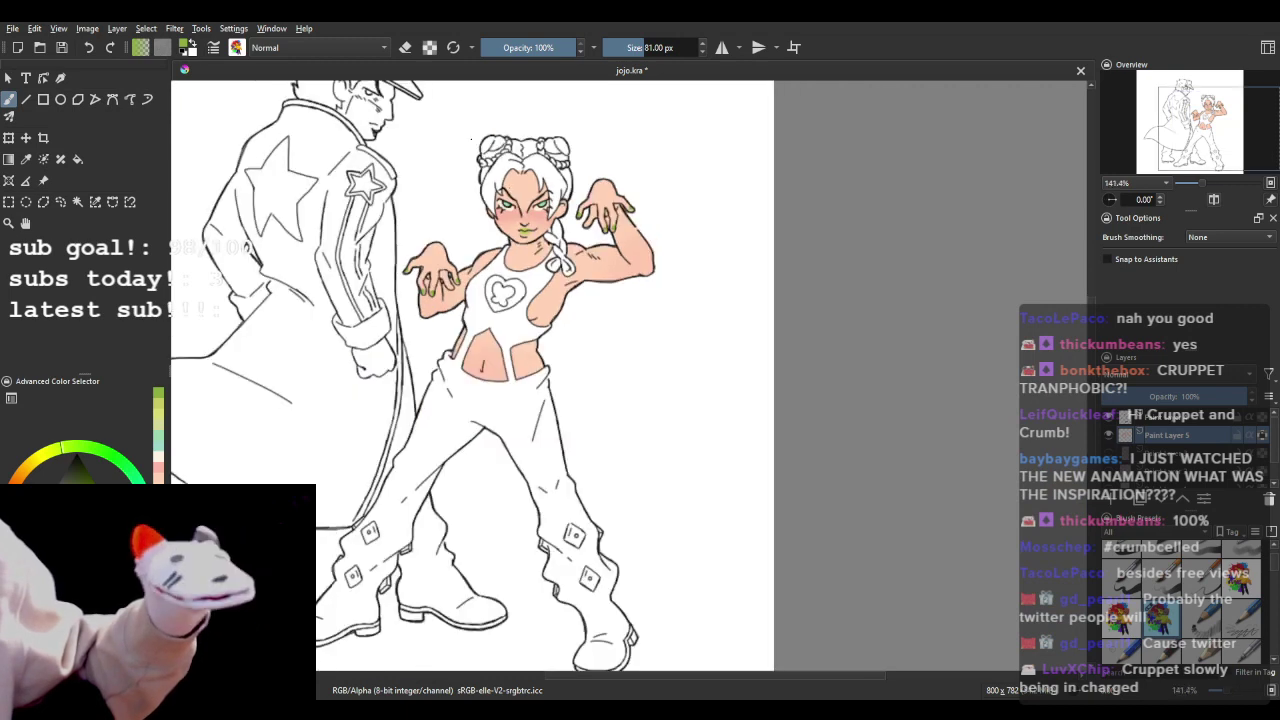
- Examine the smaller figure's green eyes, lips and nails close up and against the whole drawing
{"action": "scroll", "coordinate": [500, 200], "scroll_direction": "up", "scroll_amount": 3}
{"action": "scroll", "coordinate": [678, 243], "scroll_direction": "up", "scroll_amount": 1}
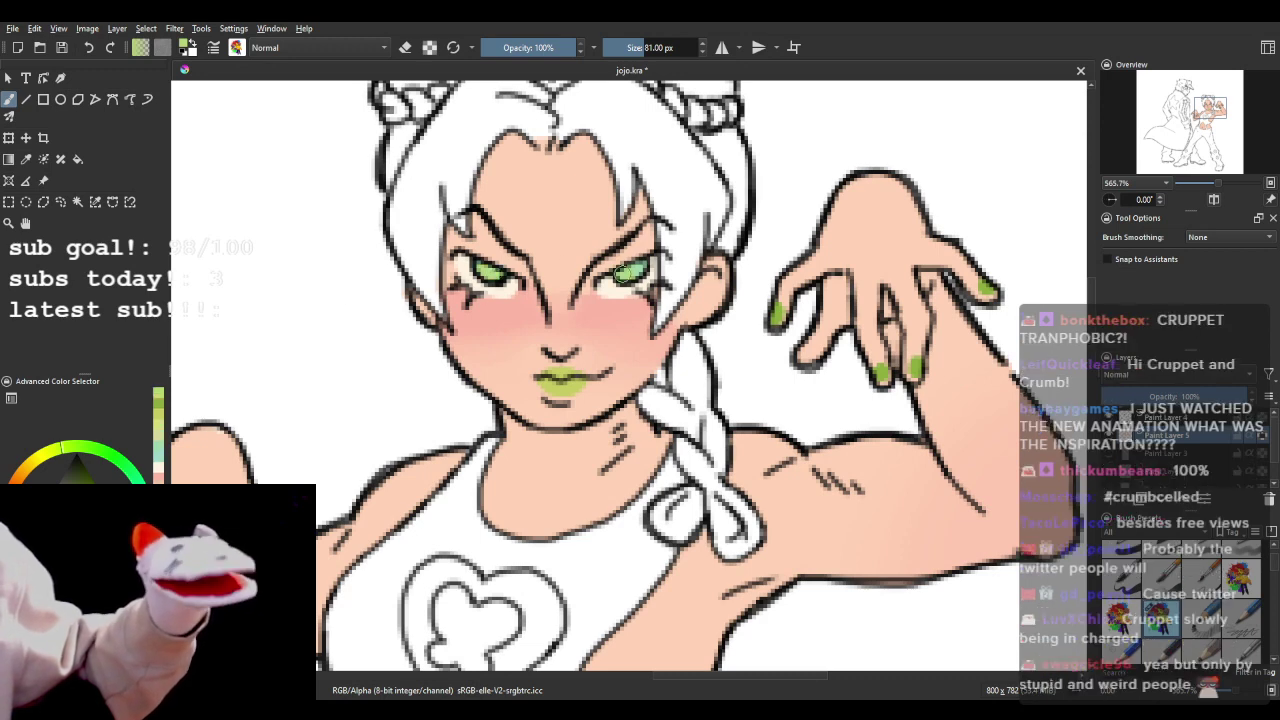
{"action": "scroll", "coordinate": [665, 258], "scroll_direction": "down", "scroll_amount": 5}
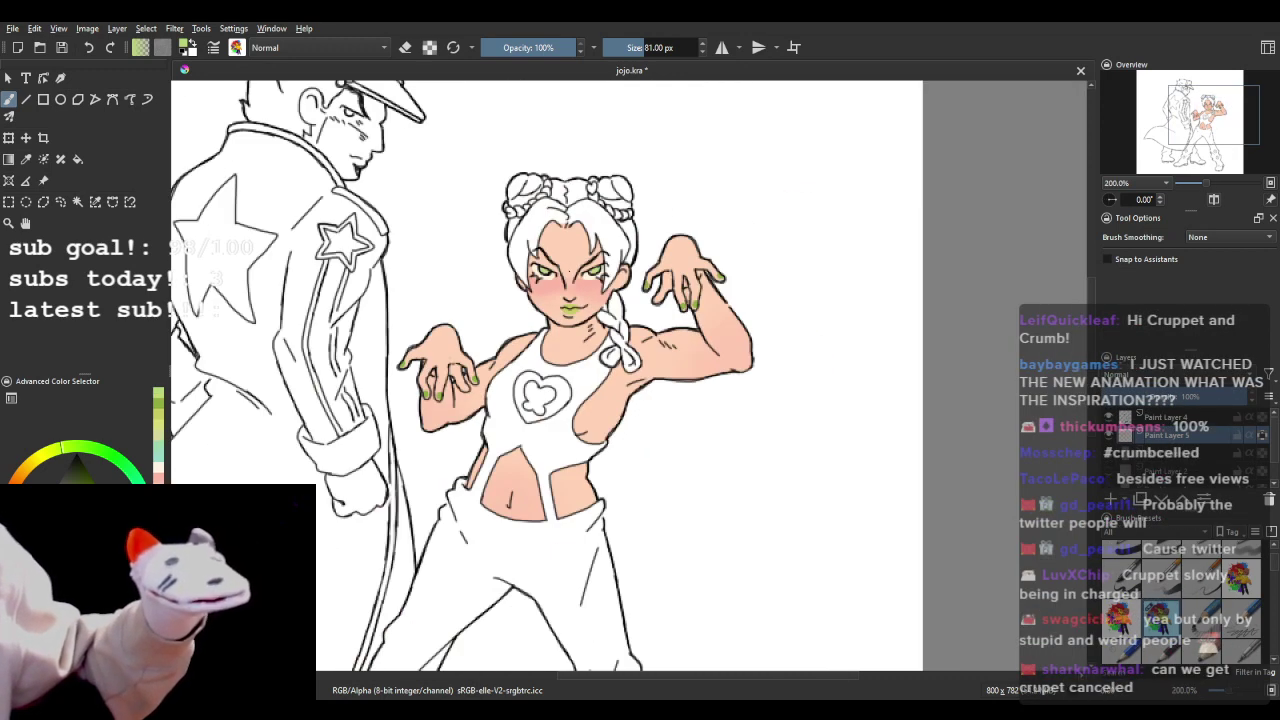
{"action": "scroll", "coordinate": [630, 270], "scroll_direction": "up", "scroll_amount": 4}
{"action": "scroll", "coordinate": [473, 286], "scroll_direction": "up", "scroll_amount": 1}
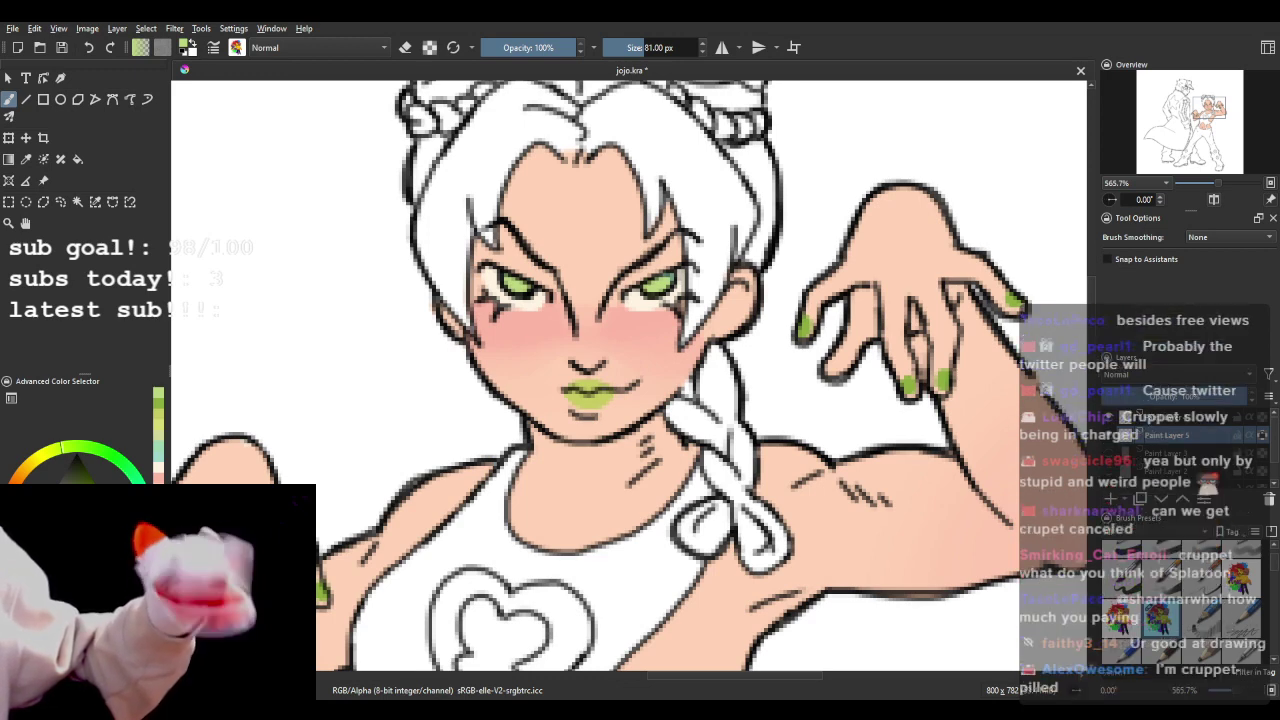
{"action": "key", "text": "minus"}
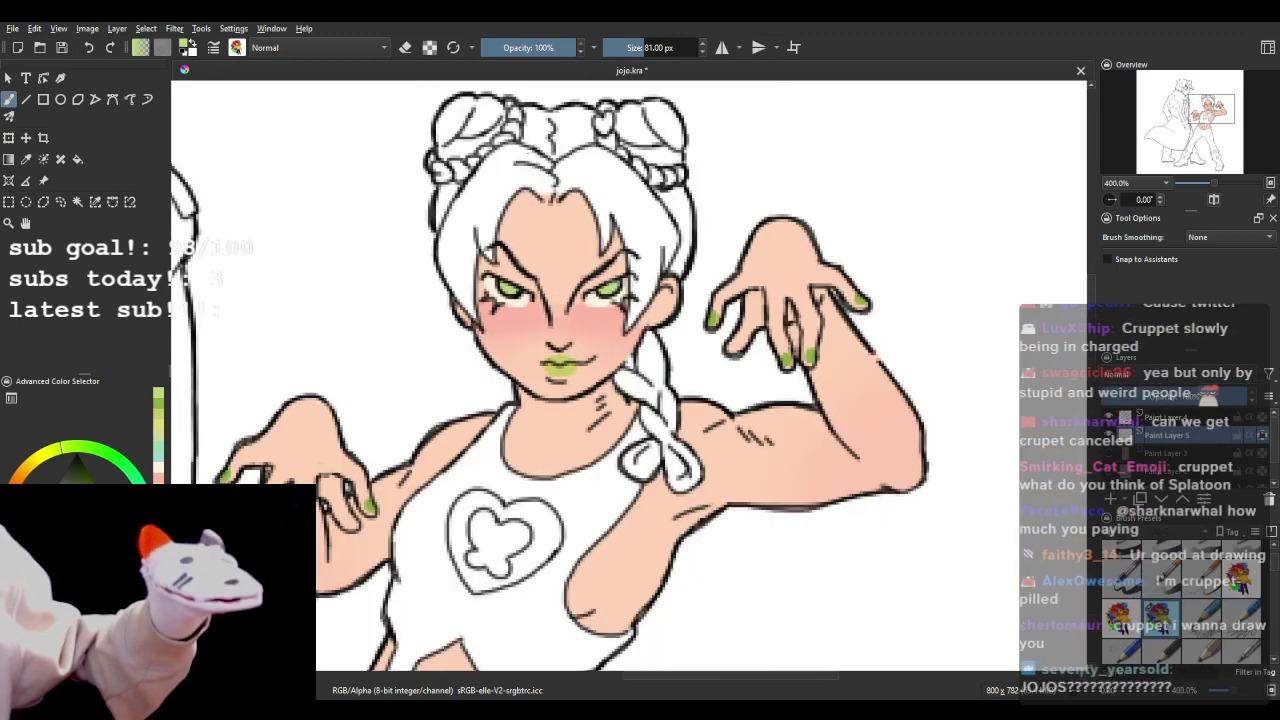
{"action": "key", "text": "minus"}
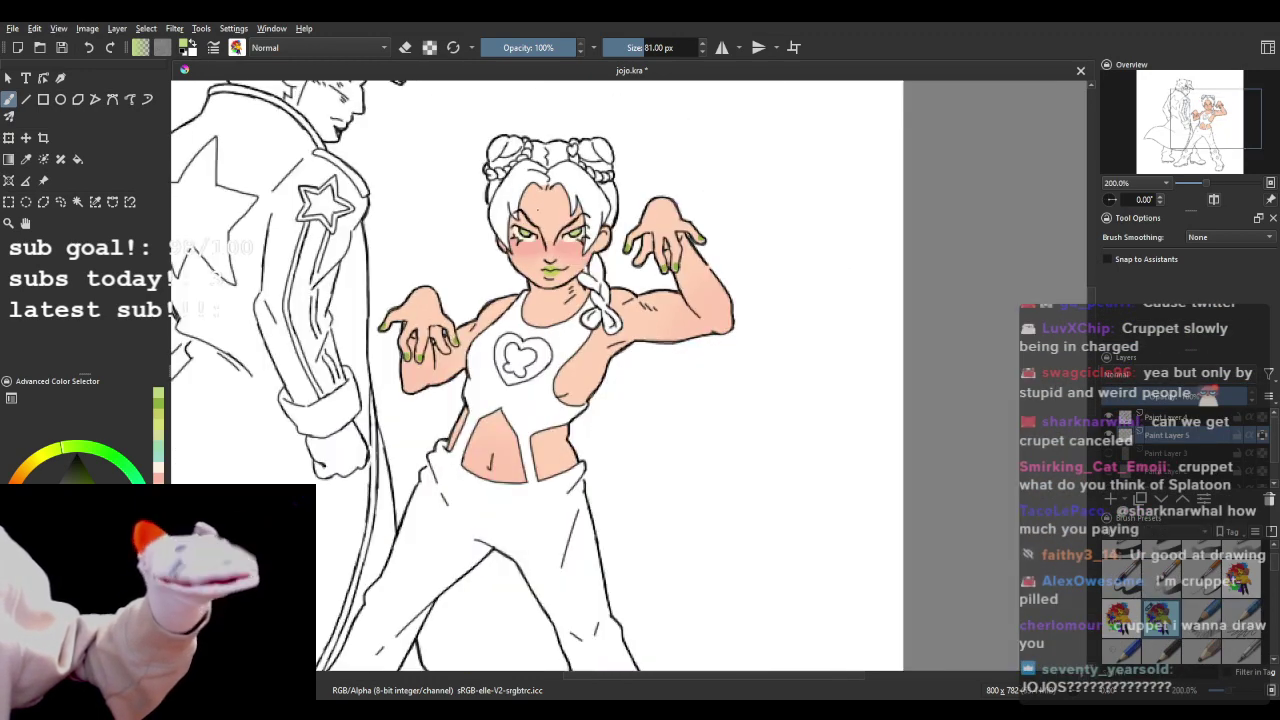
{"action": "key", "text": "plus"}
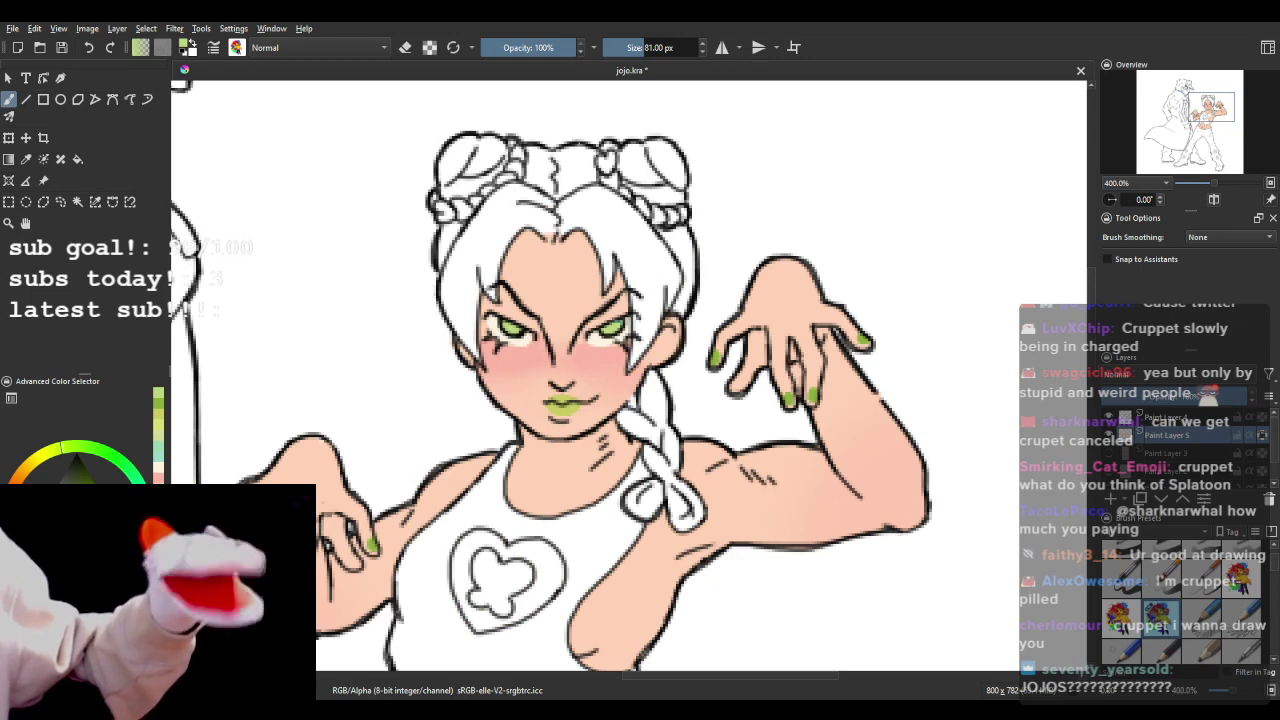
{"action": "scroll", "coordinate": [559, 158], "scroll_direction": "down", "scroll_amount": 4}
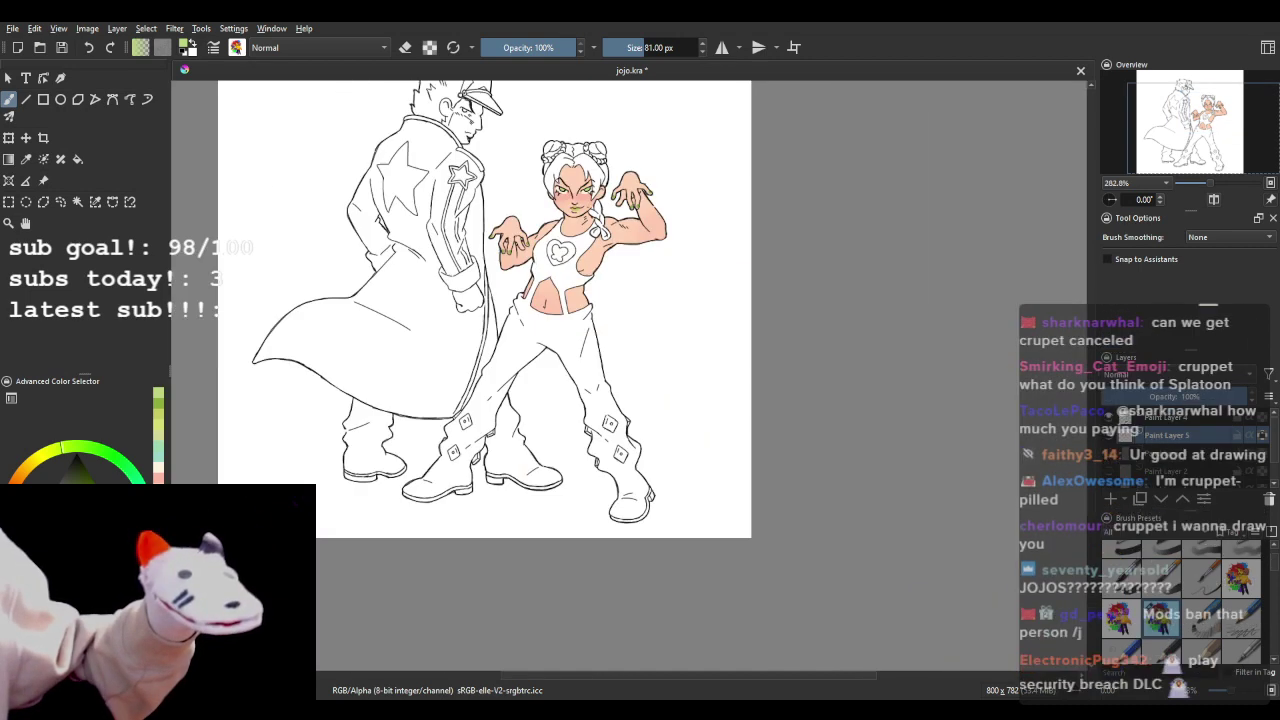
- On the copy of Paint Layer 5, cover the smaller figure's skin in flat peach and paint a pink blush band across her cheeks and nose
{"action": "scroll", "coordinate": [559, 185], "scroll_direction": "up", "scroll_amount": 2}
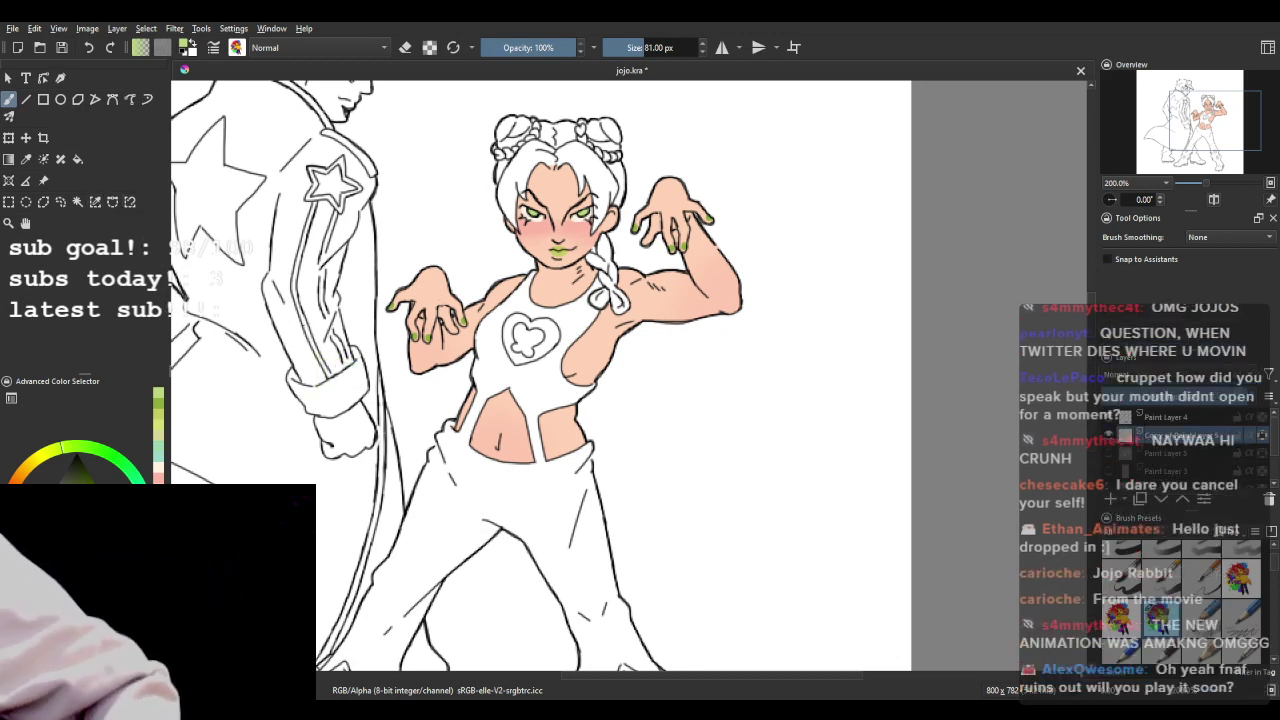
{"action": "left_click", "coordinate": [592, 344], "text": "ctrl"}
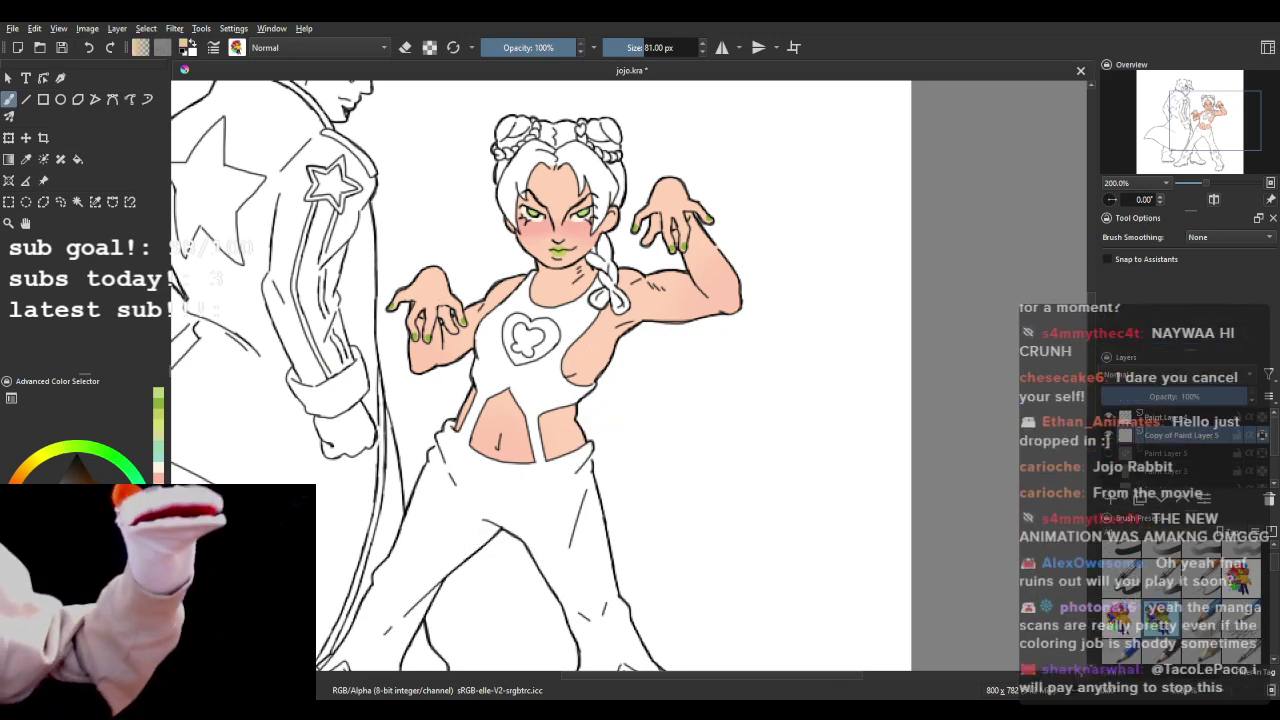
{"action": "mouse_move", "coordinate": [560, 200]}
{"action": "left_mouse_down"}
{"action": "mouse_move", "coordinate": [585, 260]}
{"action": "mouse_move", "coordinate": [455, 315]}
{"action": "mouse_move", "coordinate": [477, 317]}
{"action": "mouse_move", "coordinate": [654, 222]}
{"action": "mouse_move", "coordinate": [639, 369]}
{"action": "mouse_move", "coordinate": [505, 356]}
{"action": "left_mouse_up"}
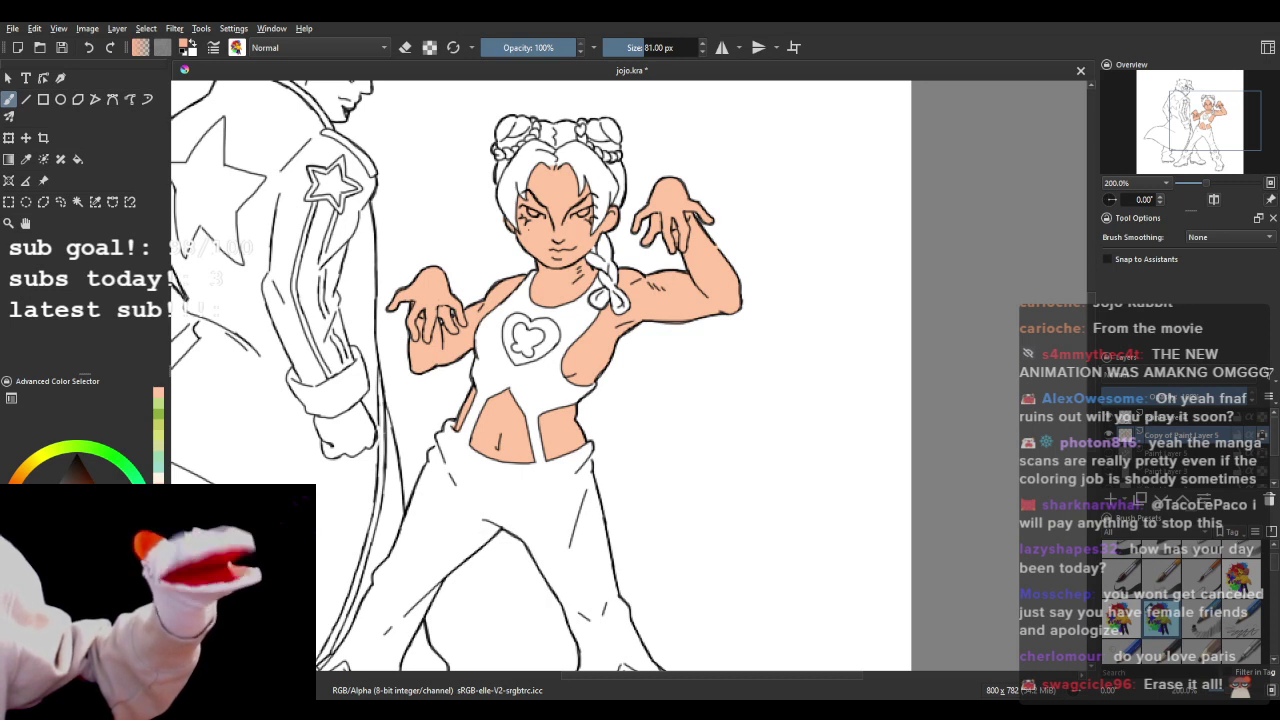
{"action": "mouse_move", "coordinate": [529, 229]}
{"action": "left_mouse_down"}
{"action": "mouse_move", "coordinate": [593, 232]}
{"action": "mouse_move", "coordinate": [578, 225]}
{"action": "left_mouse_up"}
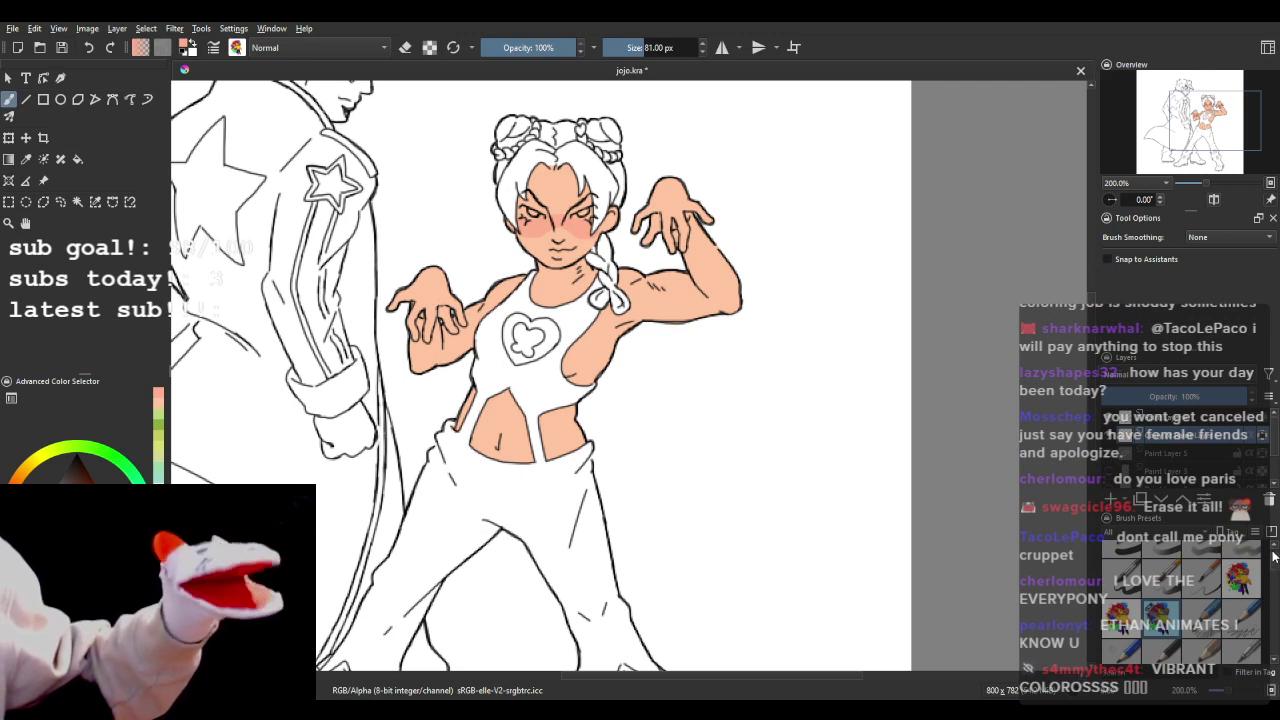
- Switch to the soft blending brush at 35.51 px, sample the skin tone and soften the blush's edges on the smaller figure's face
{"action": "scroll", "coordinate": [1274, 560], "scroll_direction": "up", "scroll_amount": 2}
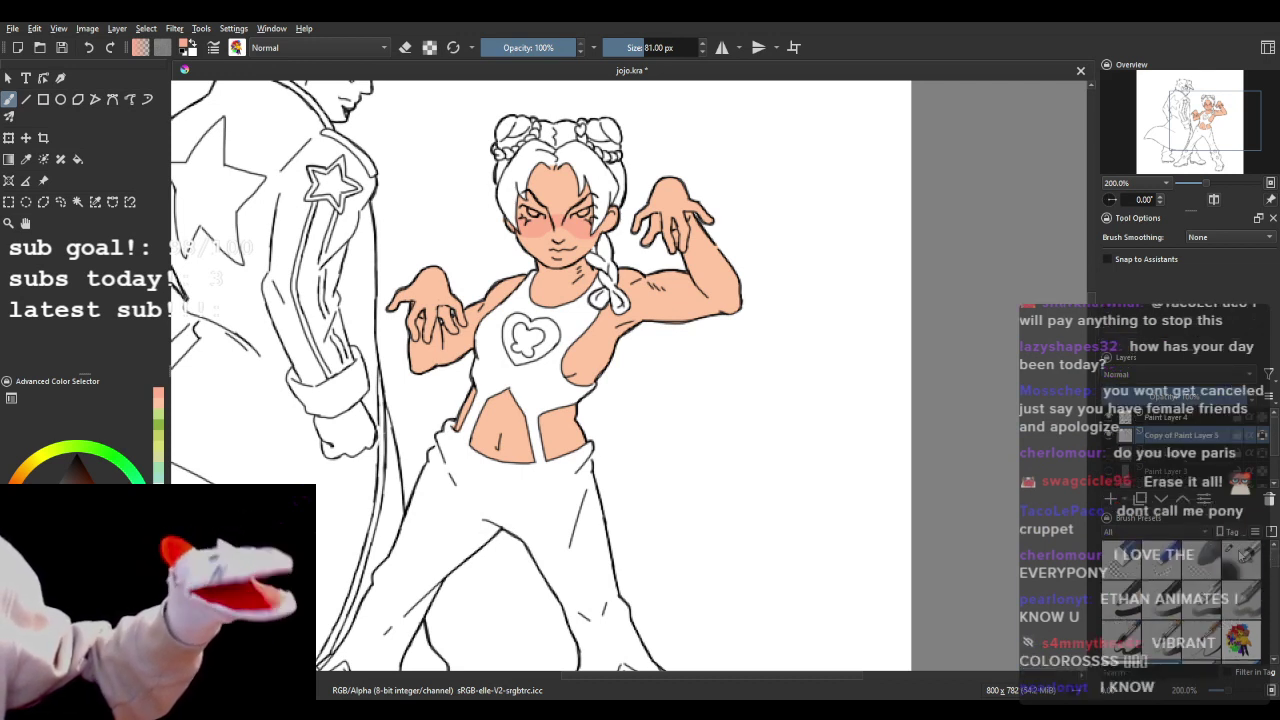
{"action": "left_click", "coordinate": [1240, 558]}
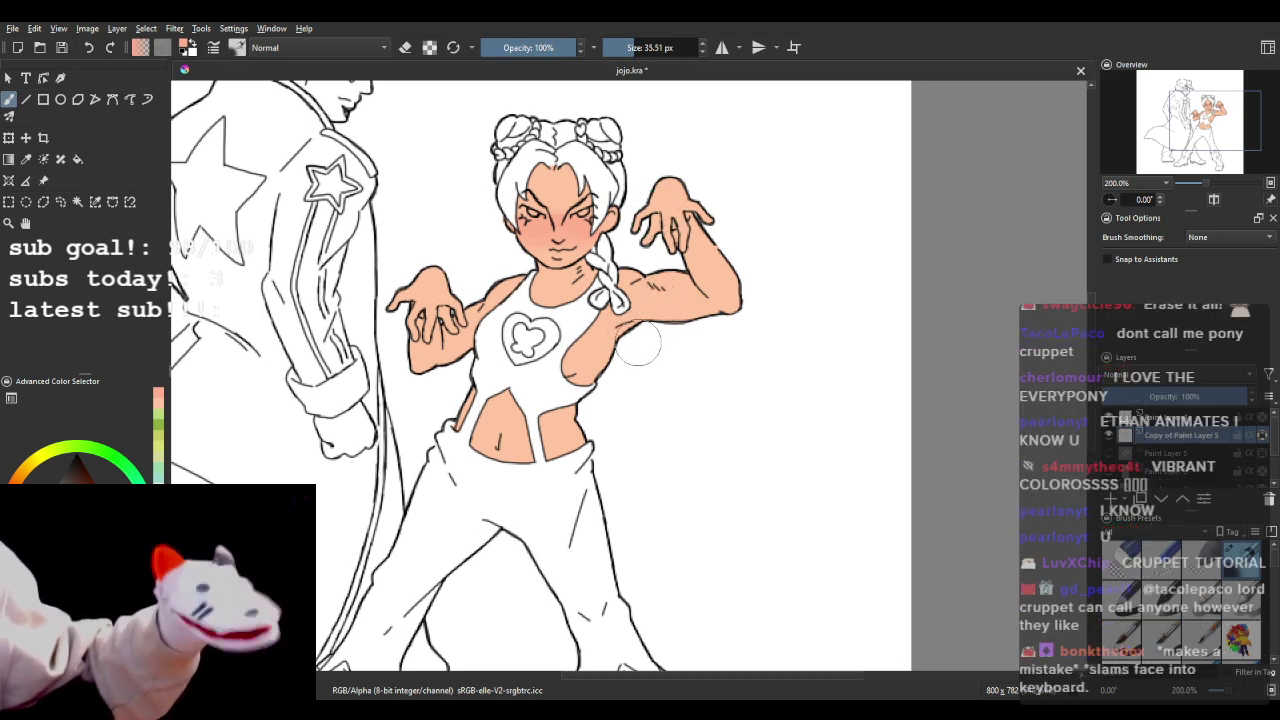
{"action": "left_click", "coordinate": [675, 287], "text": "ctrl"}
{"action": "mouse_move", "coordinate": [503, 248]}
{"action": "left_mouse_down"}
{"action": "mouse_move", "coordinate": [578, 247]}
{"action": "mouse_move", "coordinate": [541, 243]}
{"action": "left_mouse_up"}
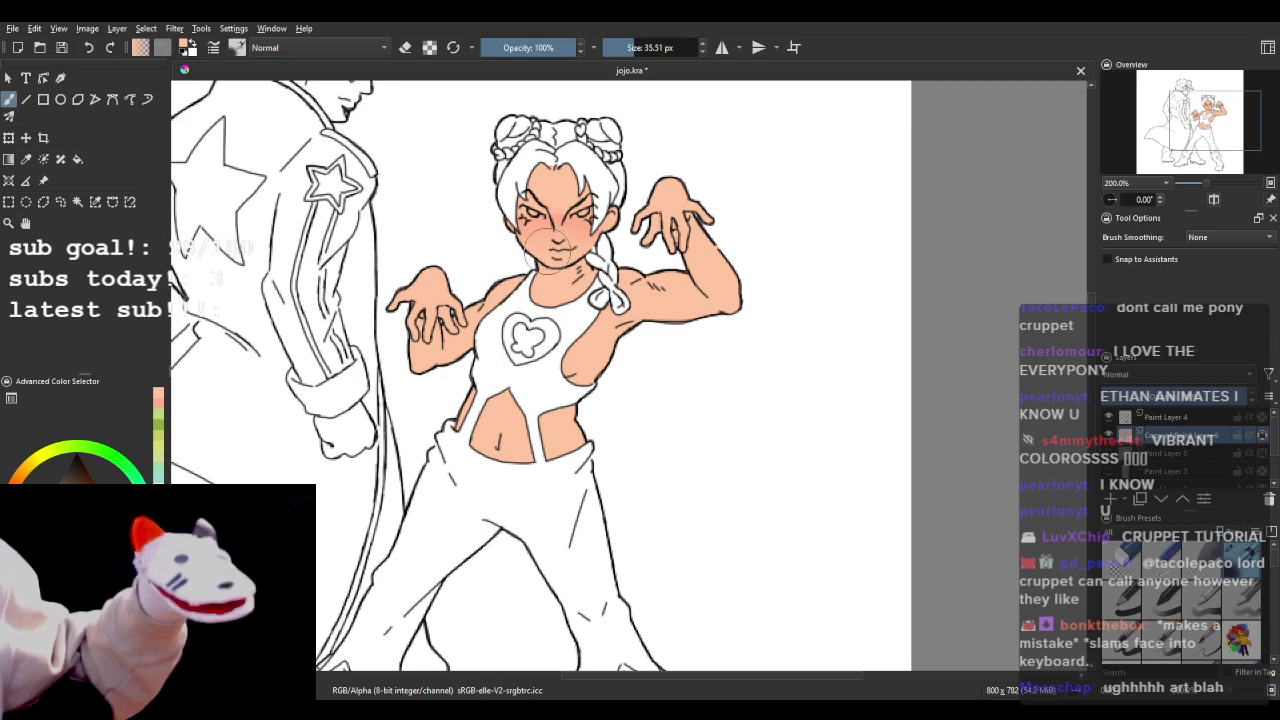
{"action": "scroll", "coordinate": [615, 262], "scroll_direction": "down", "scroll_amount": 3}
{"action": "scroll", "coordinate": [592, 232], "scroll_direction": "up", "scroll_amount": 3}
{"action": "scroll", "coordinate": [592, 233], "scroll_direction": "up", "scroll_amount": 5}
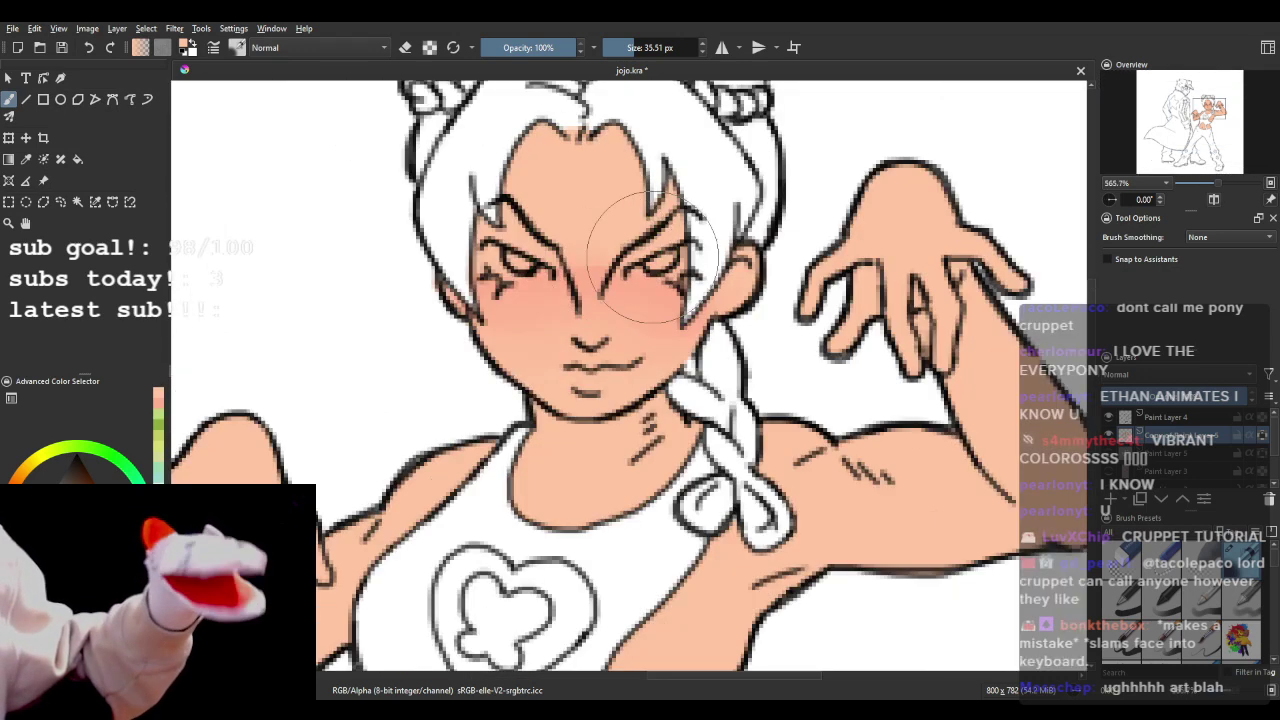
- Pick the pink blush colour again and brush soft shading over the smaller figure's nose bridge, hands, arms and shoulders
{"action": "scroll", "coordinate": [314, 357], "scroll_direction": "down", "scroll_amount": 2}
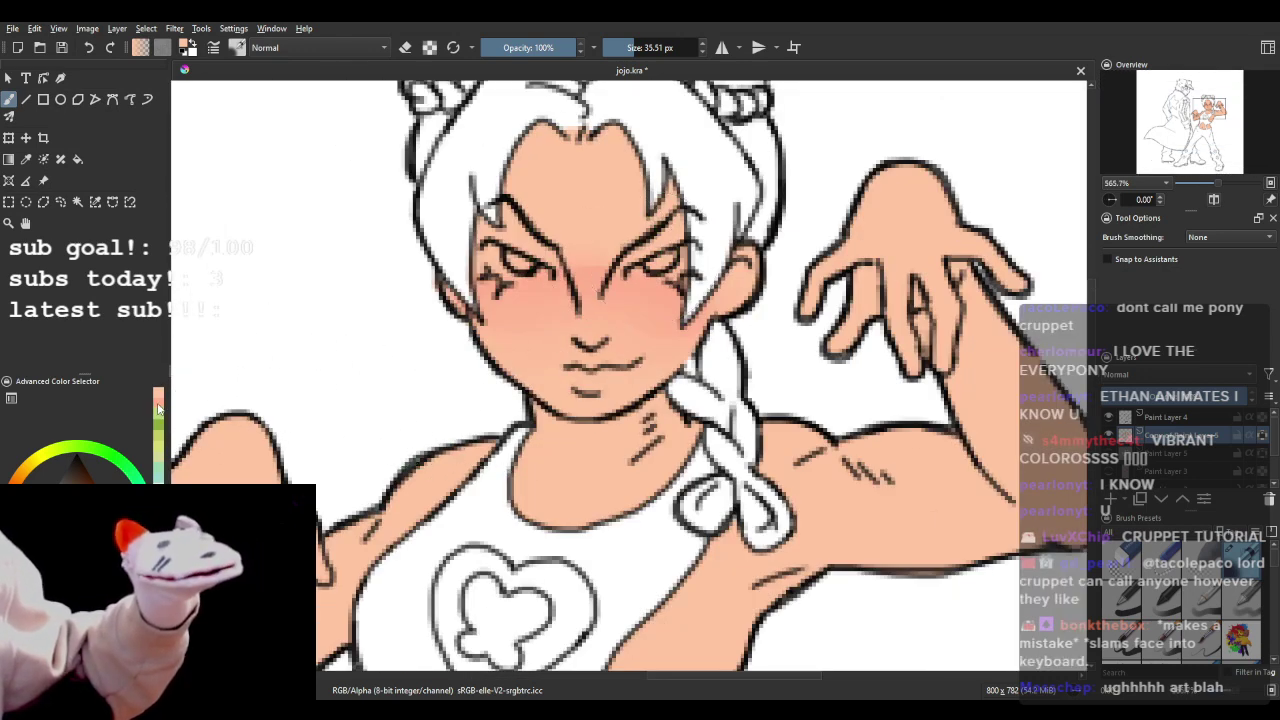
{"action": "scroll", "coordinate": [640, 285], "scroll_direction": "up", "scroll_amount": 2}
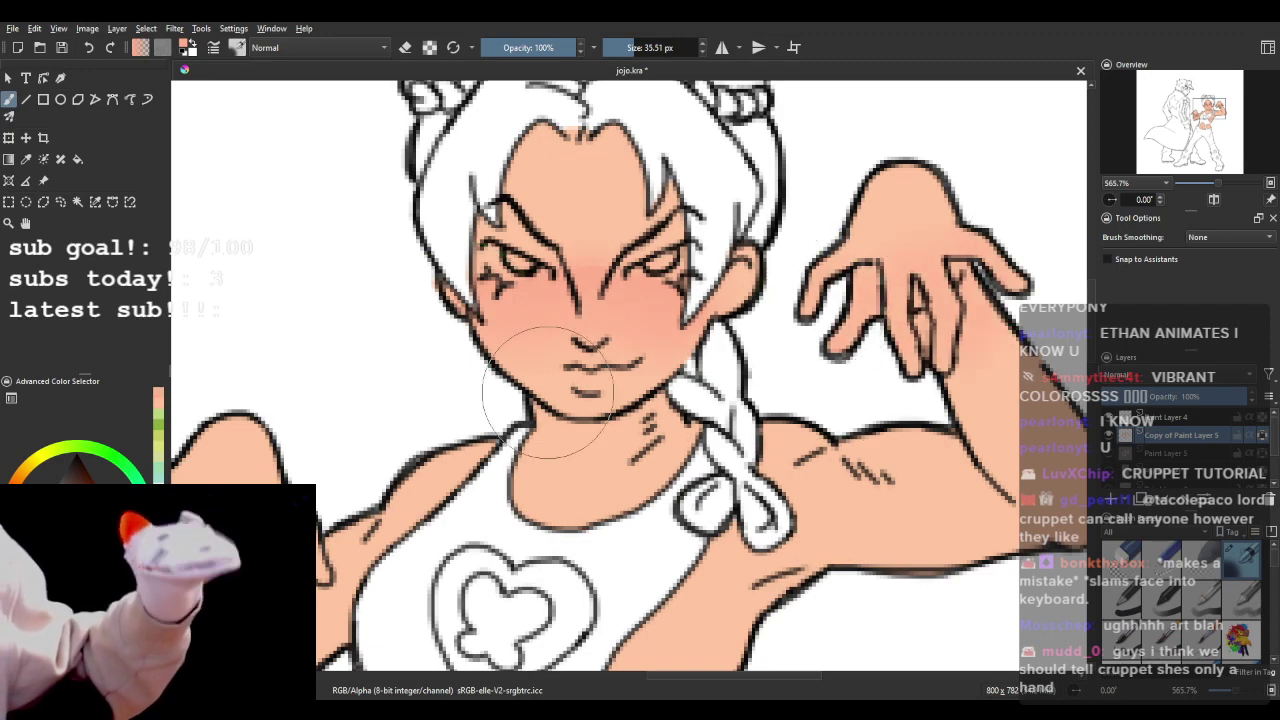
{"action": "scroll", "coordinate": [574, 378], "scroll_direction": "down", "scroll_amount": 3}
{"action": "scroll", "coordinate": [452, 430], "scroll_direction": "up", "scroll_amount": 3}
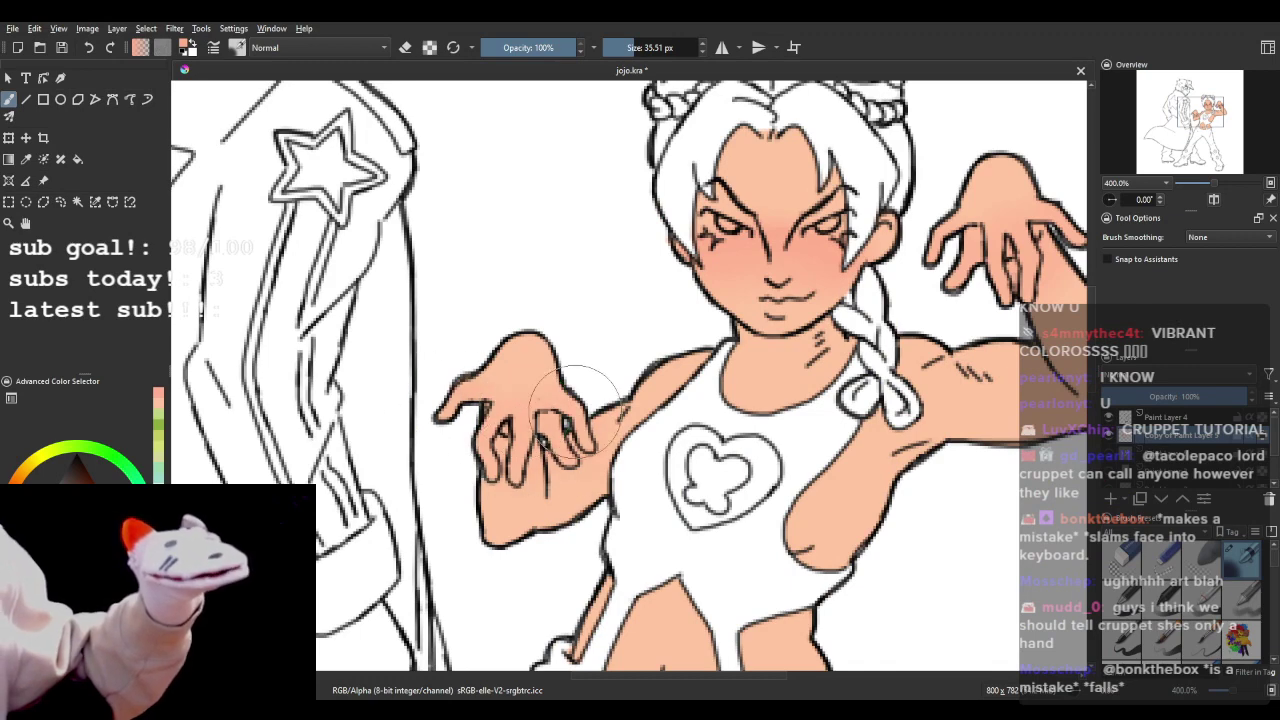
{"action": "scroll", "coordinate": [590, 400], "scroll_direction": "down", "scroll_amount": 4}
{"action": "scroll", "coordinate": [833, 420], "scroll_direction": "up", "scroll_amount": 3}
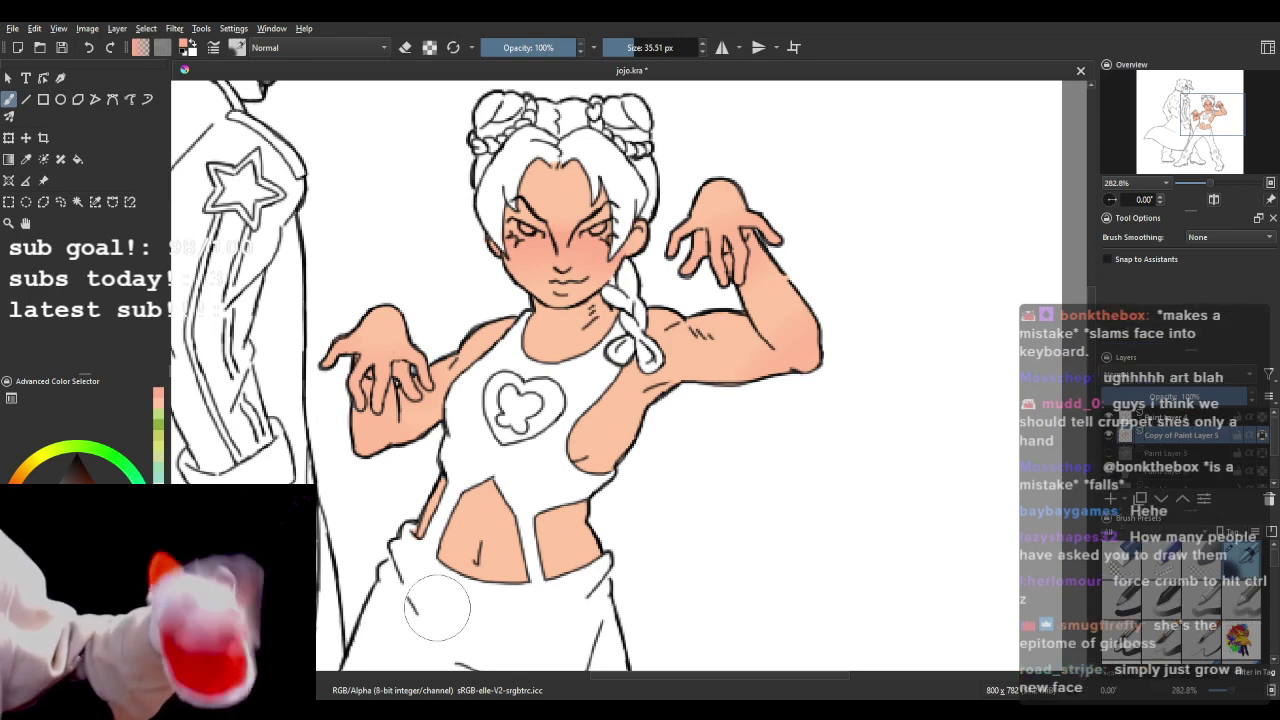
{"action": "scroll", "coordinate": [514, 486], "scroll_direction": "down", "scroll_amount": 3}
{"action": "scroll", "coordinate": [543, 407], "scroll_direction": "up", "scroll_amount": 4}
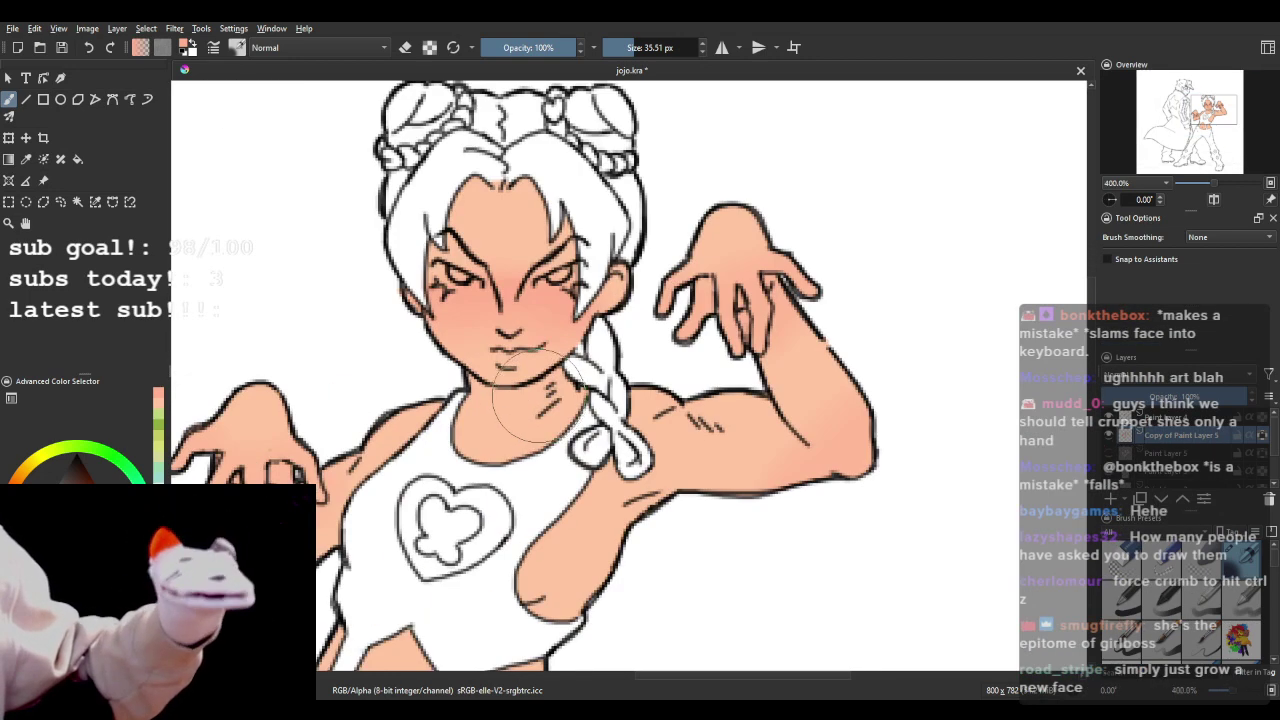
{"action": "scroll", "coordinate": [535, 392], "scroll_direction": "down", "scroll_amount": 3}
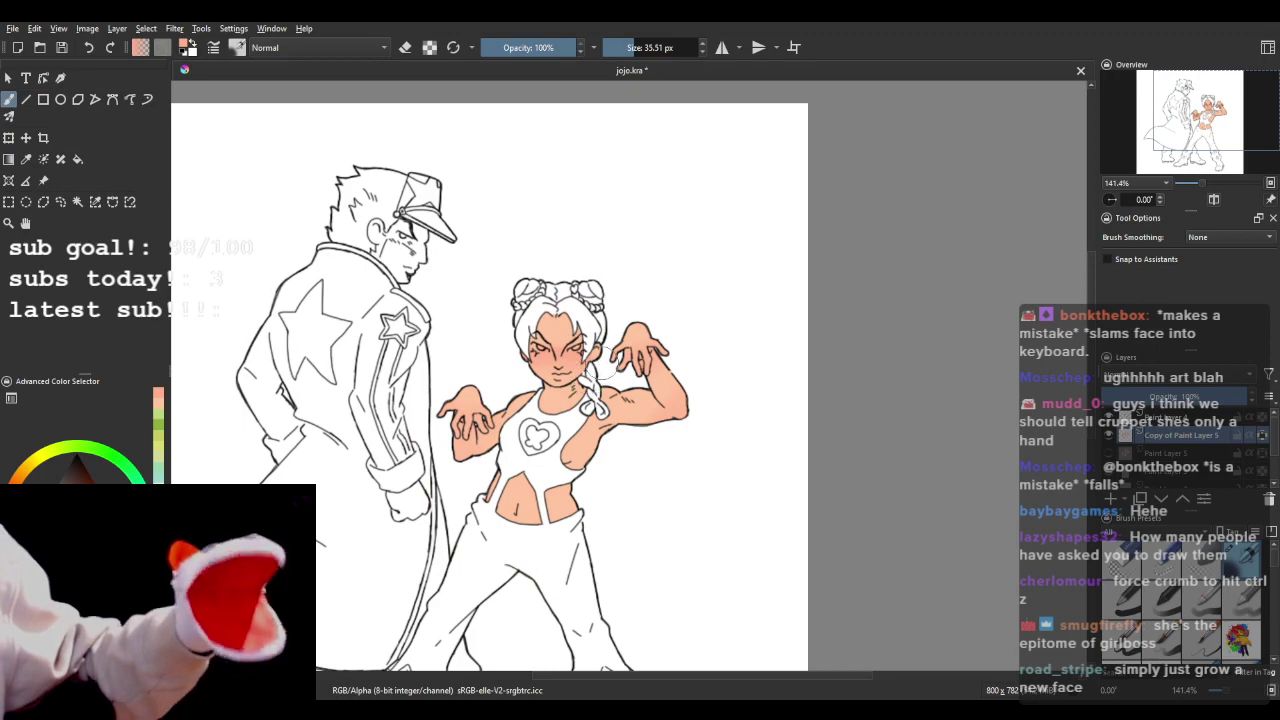
{"action": "scroll", "coordinate": [555, 390], "scroll_direction": "up", "scroll_amount": 2}
{"action": "scroll", "coordinate": [586, 318], "scroll_direction": "down", "scroll_amount": 1}
{"action": "scroll", "coordinate": [566, 220], "scroll_direction": "up", "scroll_amount": 1}
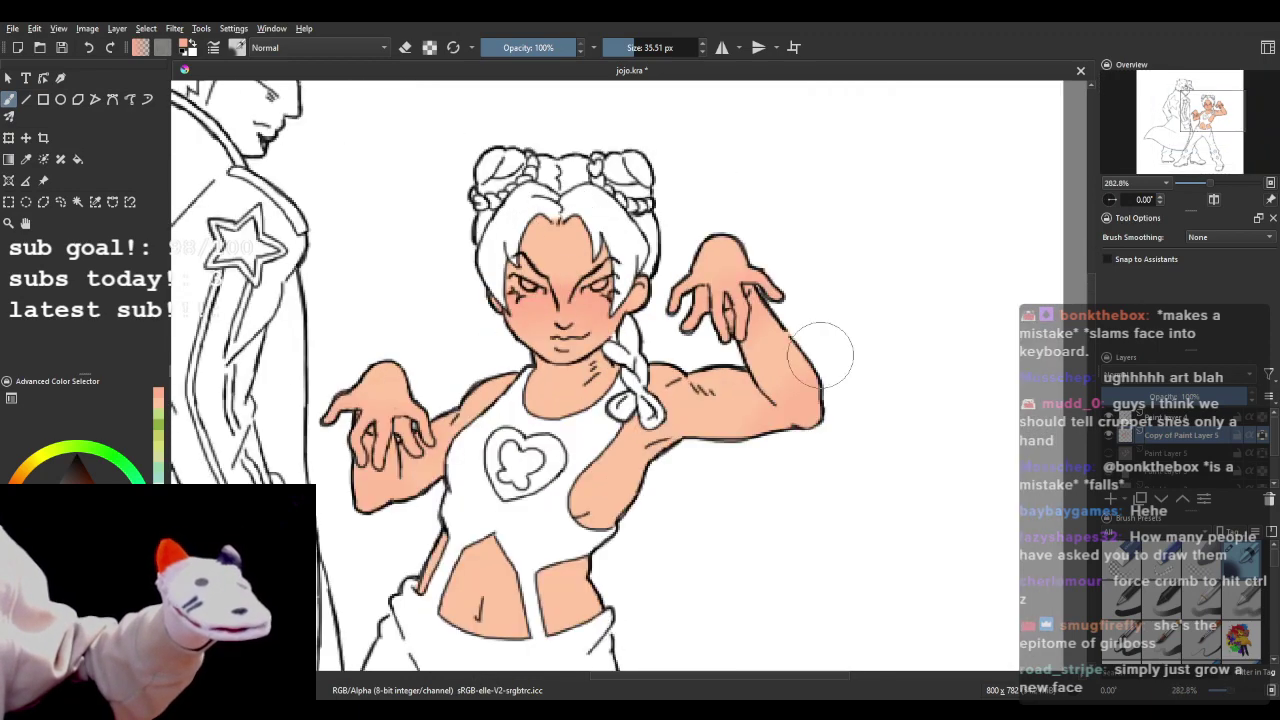
- Switch to a hard brush, reduce its size to 15.96 px, and compare the repainted skin copy with the original layer by toggling visibility
{"action": "left_click", "coordinate": [1130, 603]}
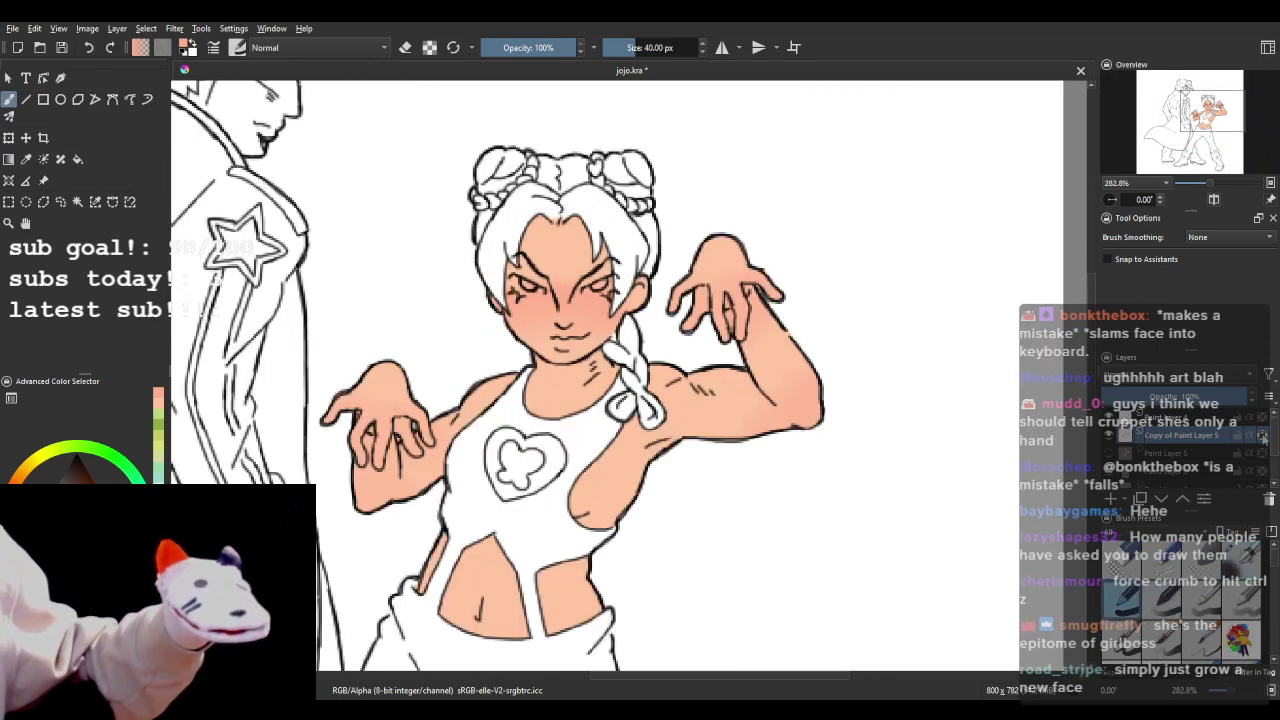
{"action": "scroll", "coordinate": [553, 246], "scroll_direction": "up", "scroll_amount": 3}
{"action": "scroll", "coordinate": [671, 326], "scroll_direction": "down", "scroll_amount": 2}
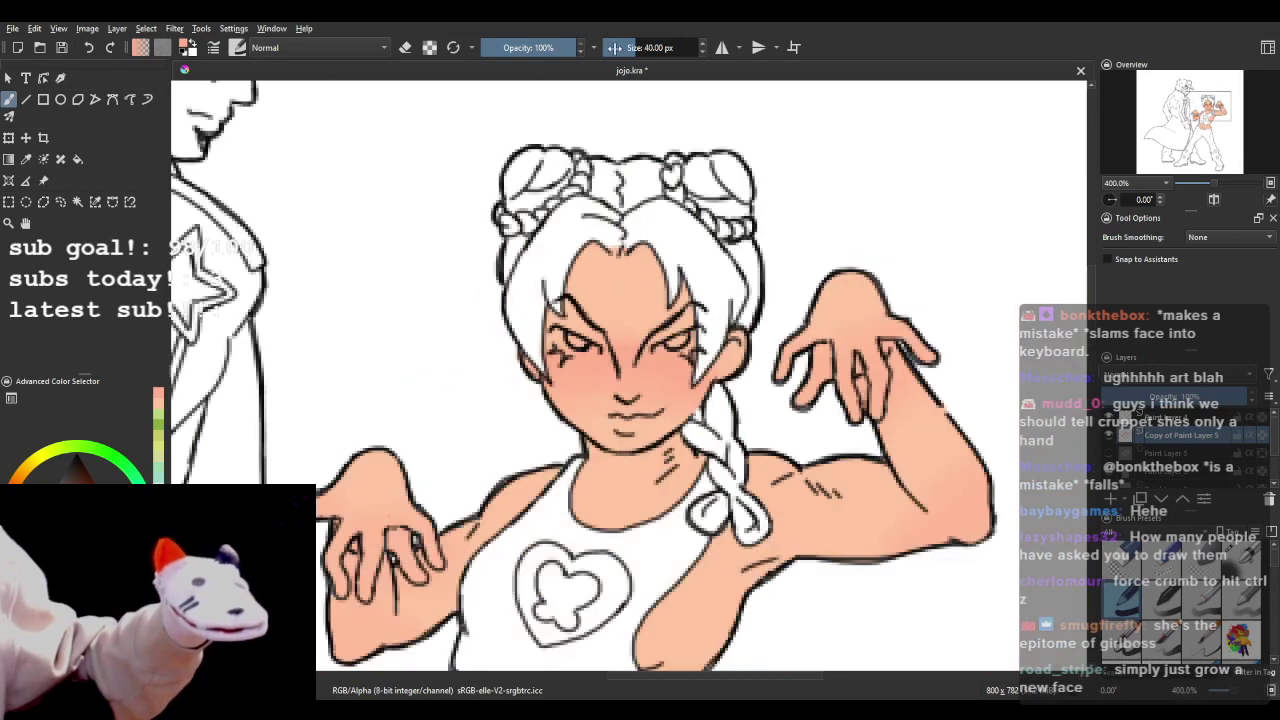
{"action": "left_click_drag", "start_coordinate": [614, 47], "coordinate": [606, 47]}
{"action": "scroll", "coordinate": [663, 357], "scroll_direction": "down", "scroll_amount": 2}
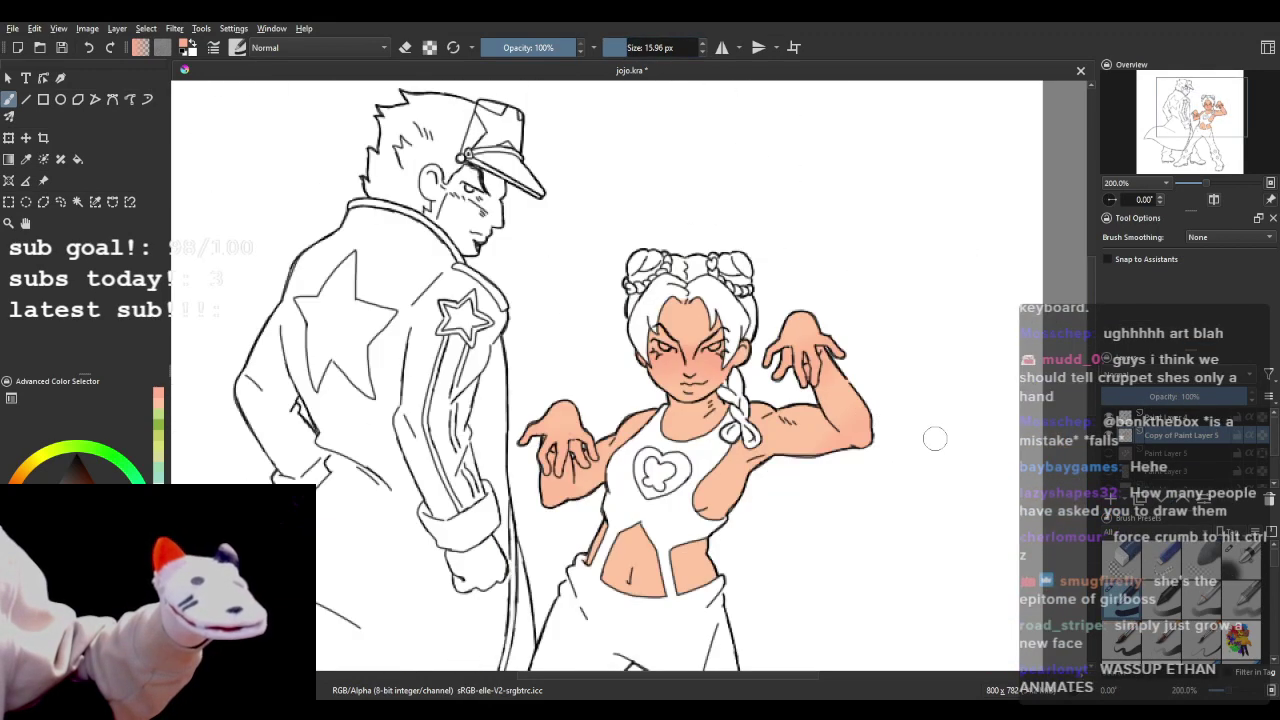
{"action": "left_click", "coordinate": [1109, 435]}
{"action": "left_click", "coordinate": [1109, 453]}
{"action": "left_click", "coordinate": [1110, 453]}
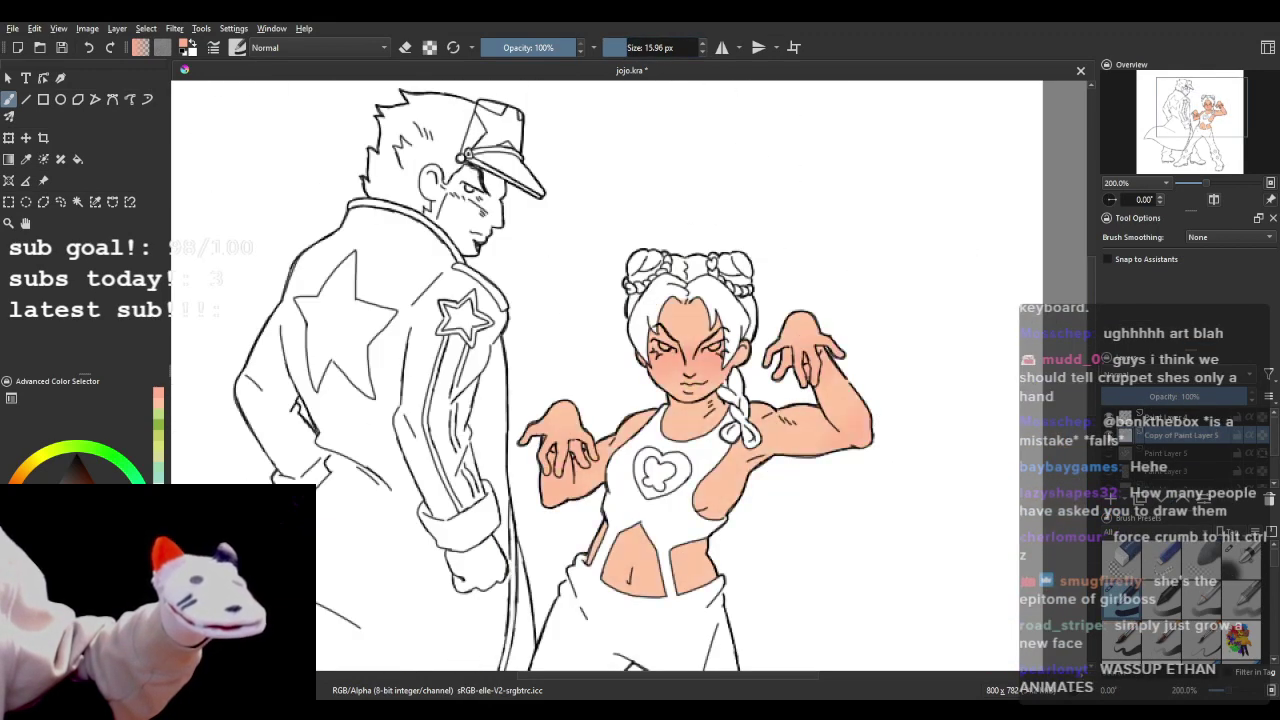
- Set the brush size to 2 px, try two greens on the smaller figure's lips and undo both attempts
{"action": "scroll", "coordinate": [740, 340], "scroll_direction": "up", "scroll_amount": 3}
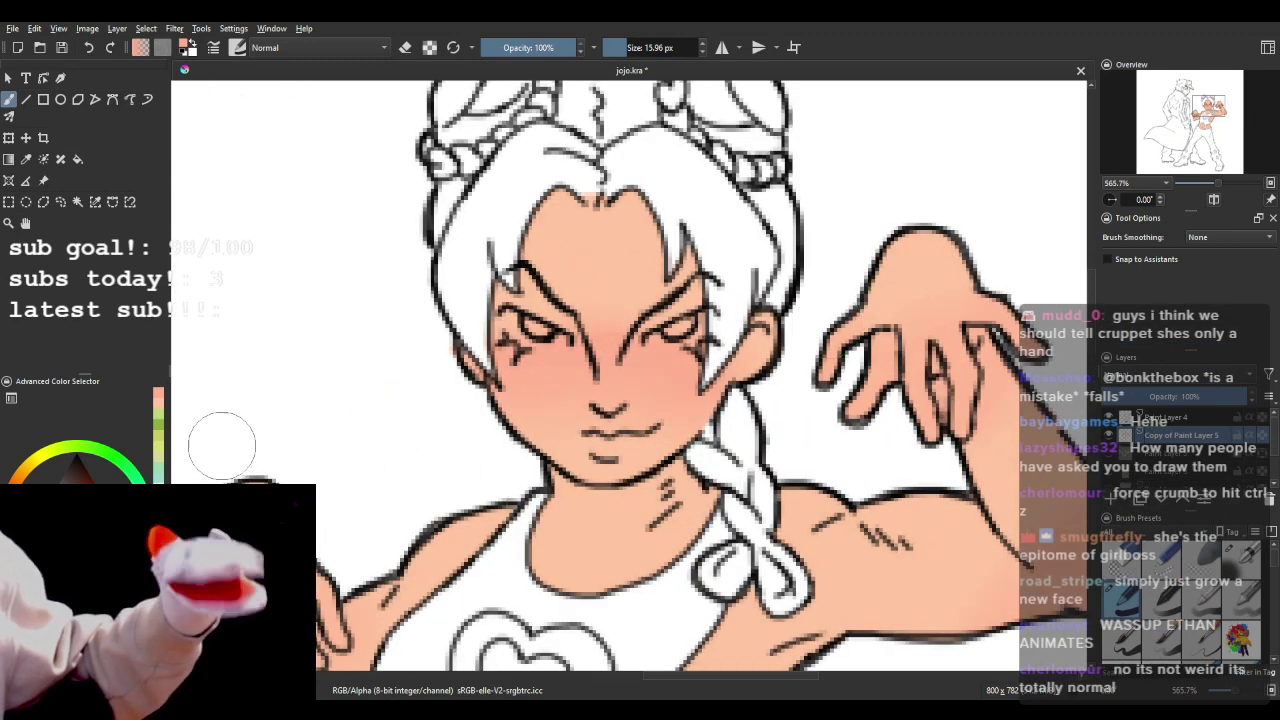
{"action": "left_click", "coordinate": [161, 425]}
{"action": "left_click", "coordinate": [614, 47]}
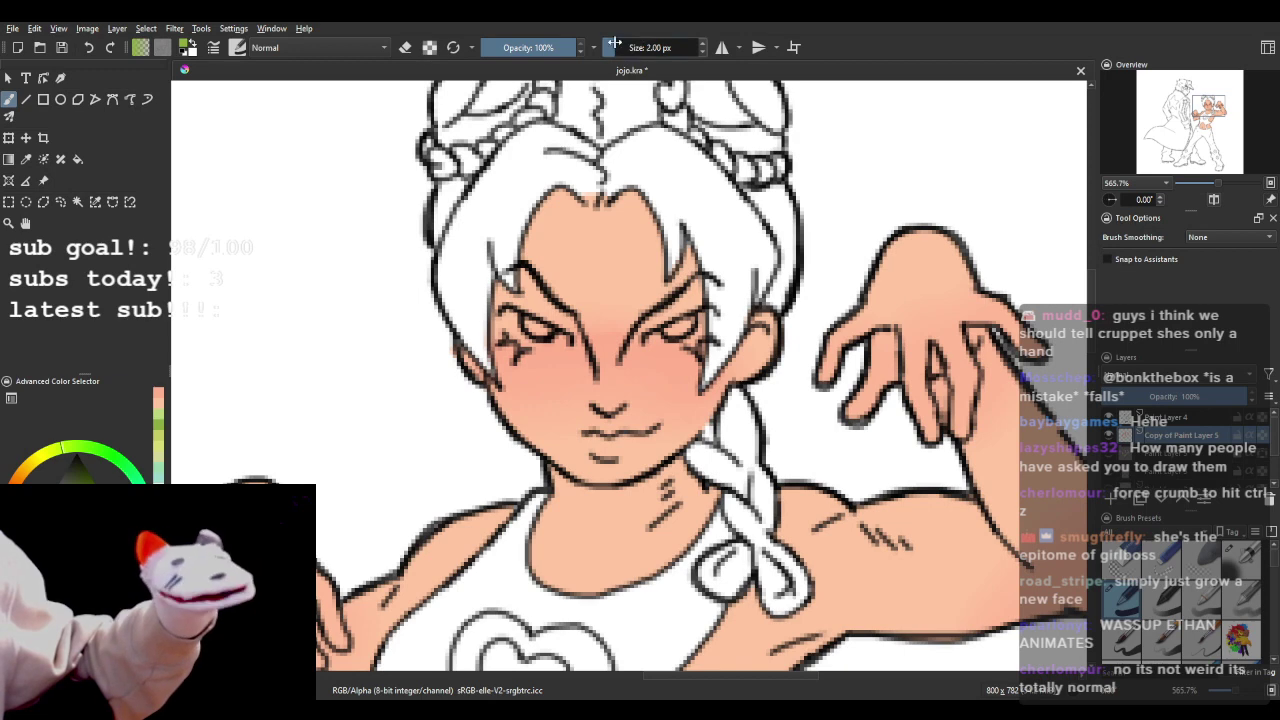
{"action": "left_click_drag", "start_coordinate": [625, 435], "coordinate": [598, 449]}
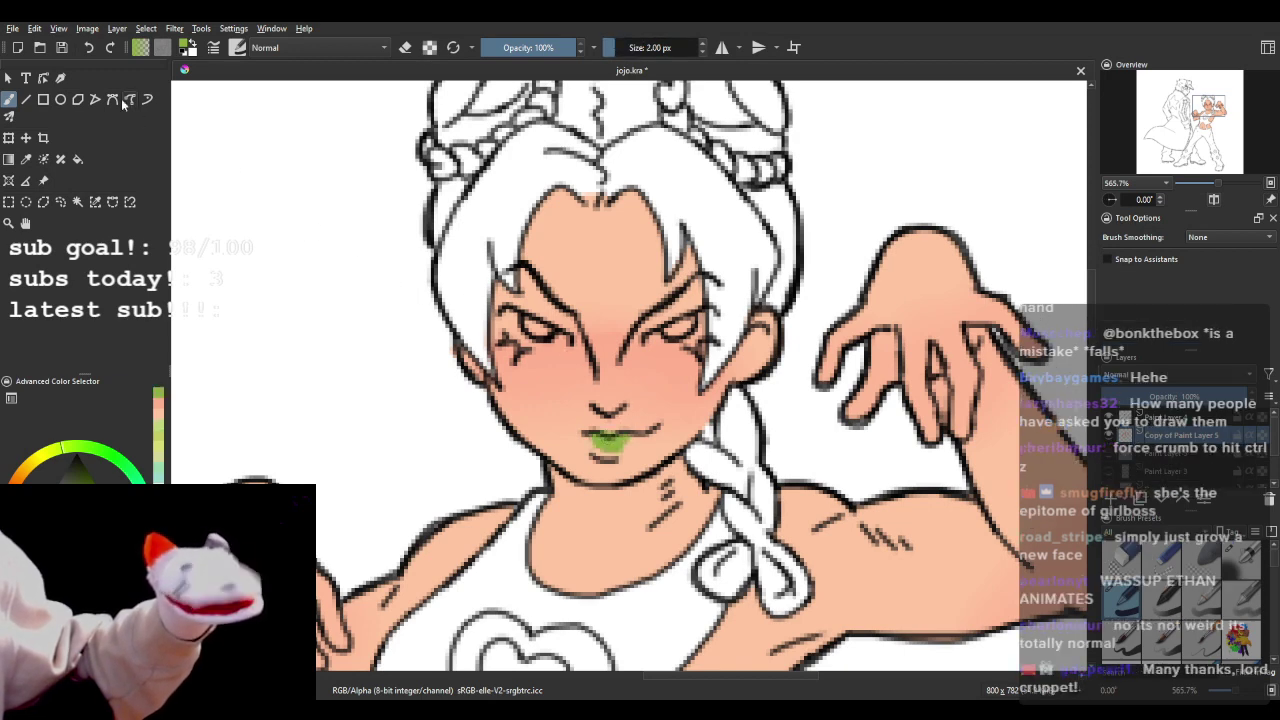
{"action": "left_click", "coordinate": [89, 47]}
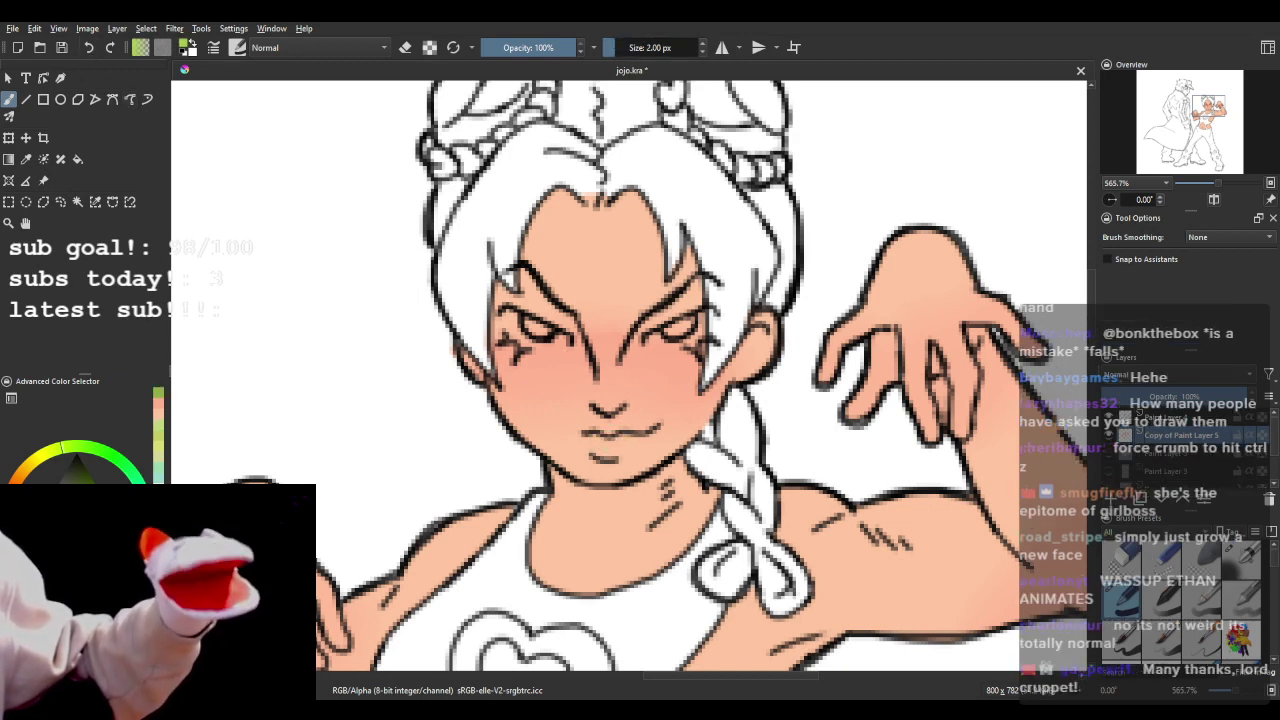
{"action": "left_click_drag", "start_coordinate": [594, 436], "coordinate": [603, 440]}
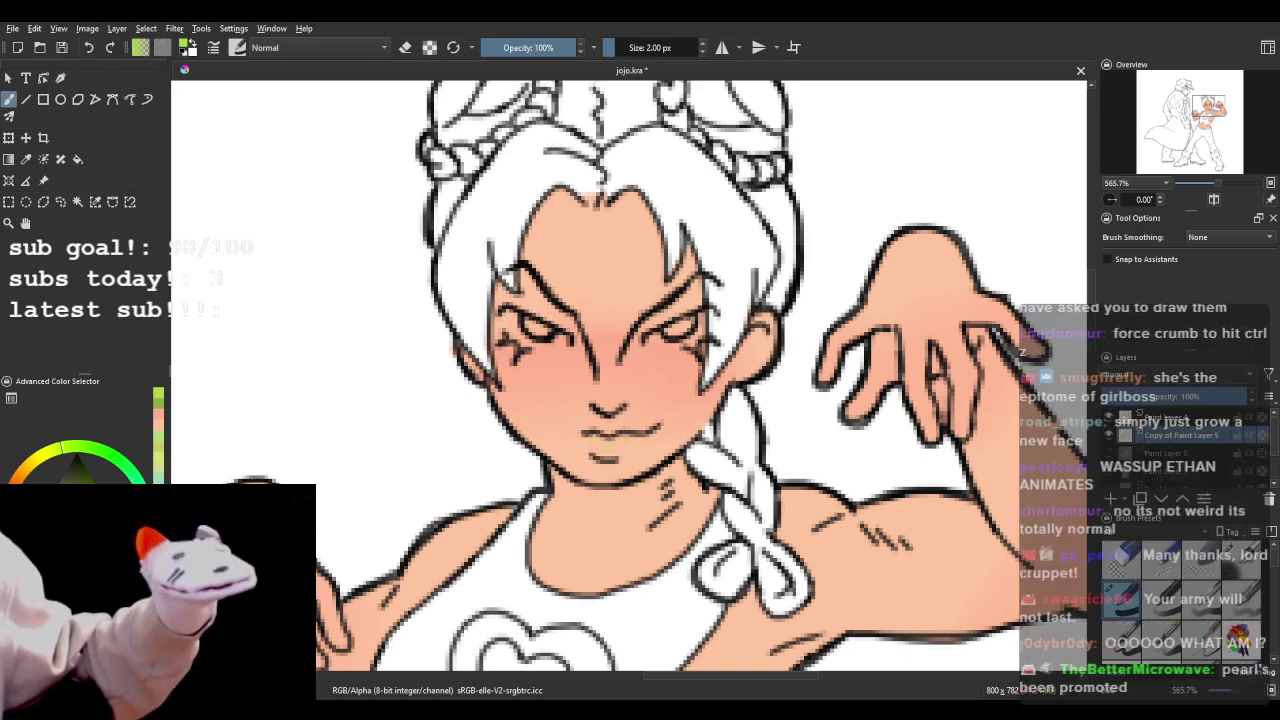
{"action": "key", "text": "ctrl+z"}
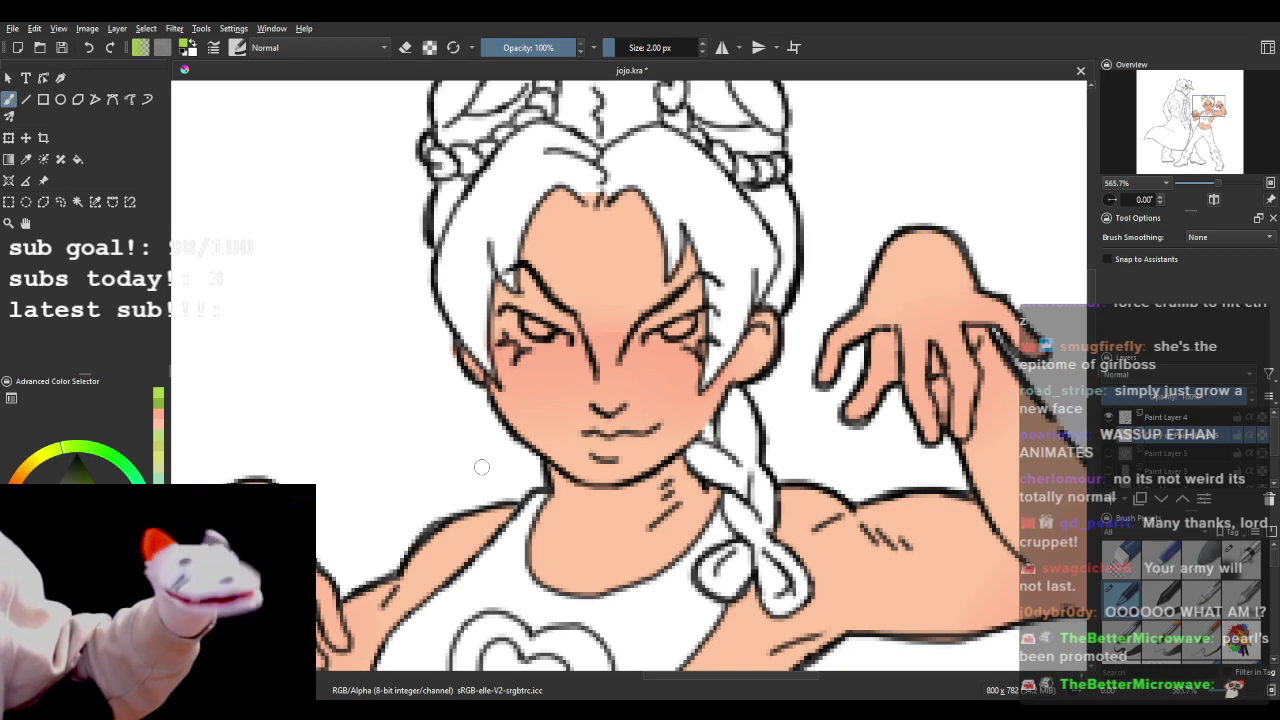
- Paint the smaller figure's upper and lower lips a bright yellow-green
{"action": "mouse_move", "coordinate": [594, 428]}
{"action": "left_mouse_down"}
{"action": "mouse_move", "coordinate": [605, 445]}
{"action": "mouse_move", "coordinate": [624, 434]}
{"action": "left_mouse_up"}
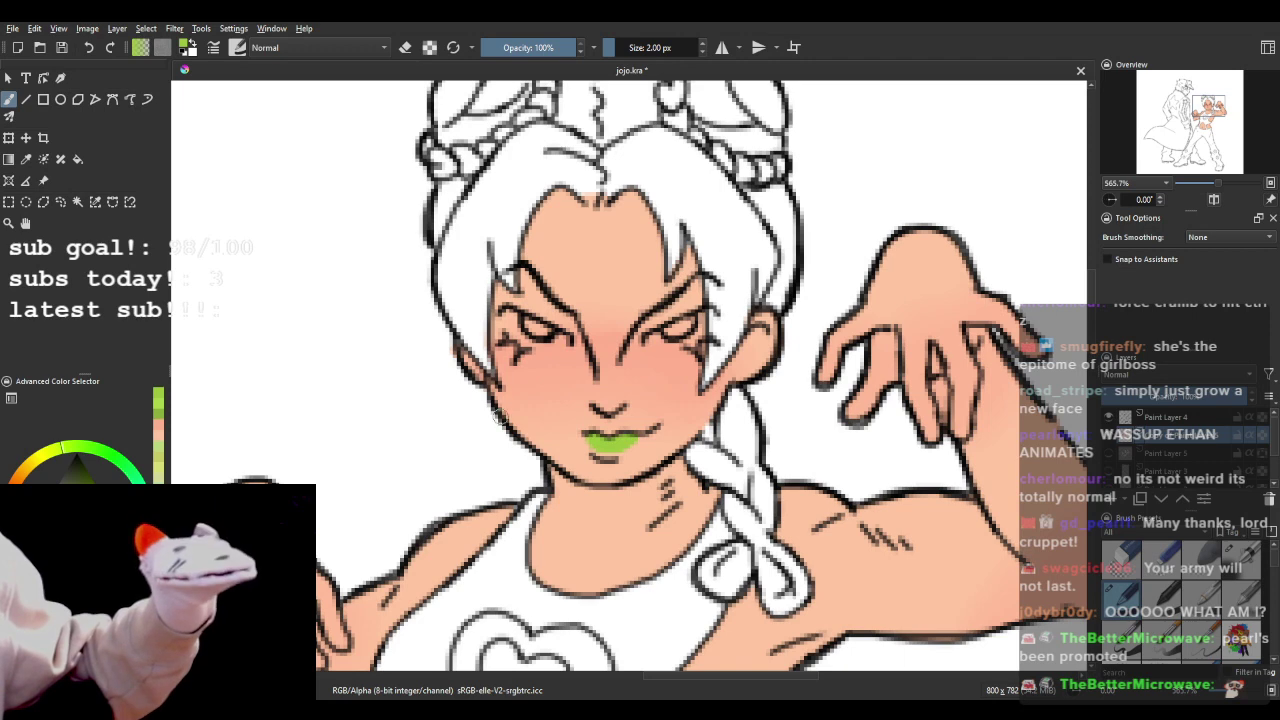
{"action": "key", "text": "ctrl+j"}
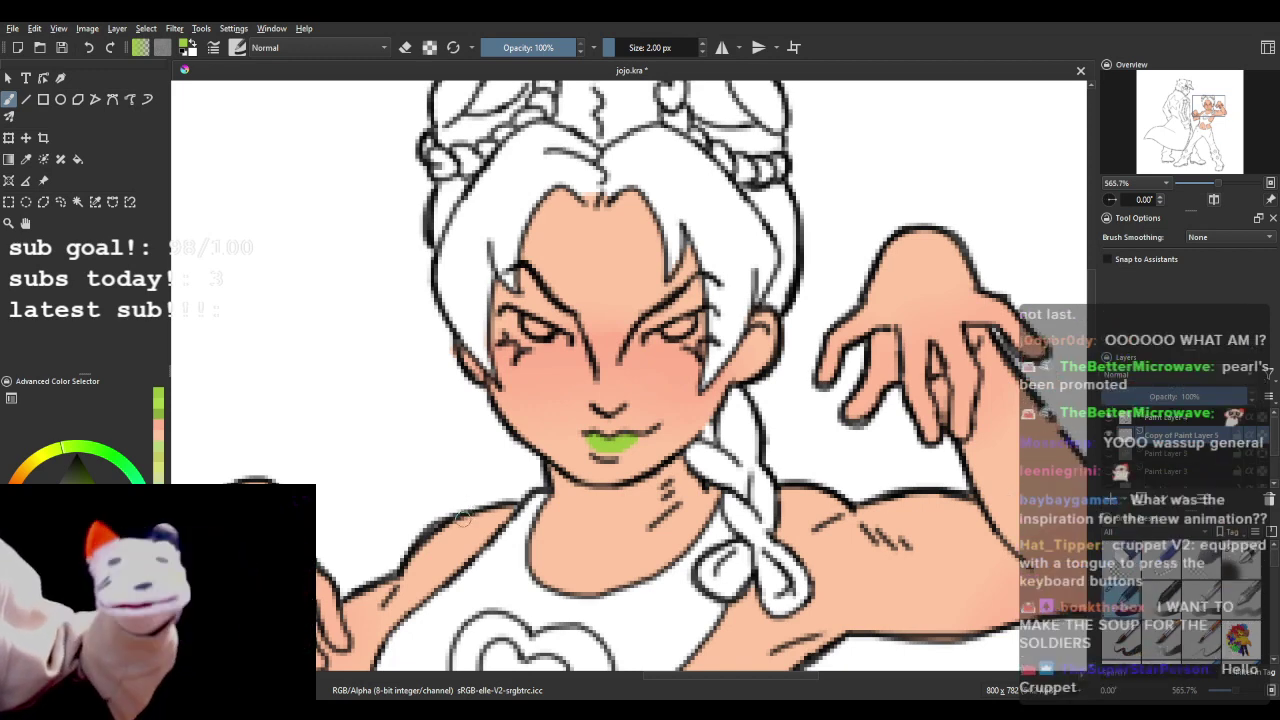
{"action": "left_click_drag", "start_coordinate": [598, 437], "coordinate": [620, 435]}
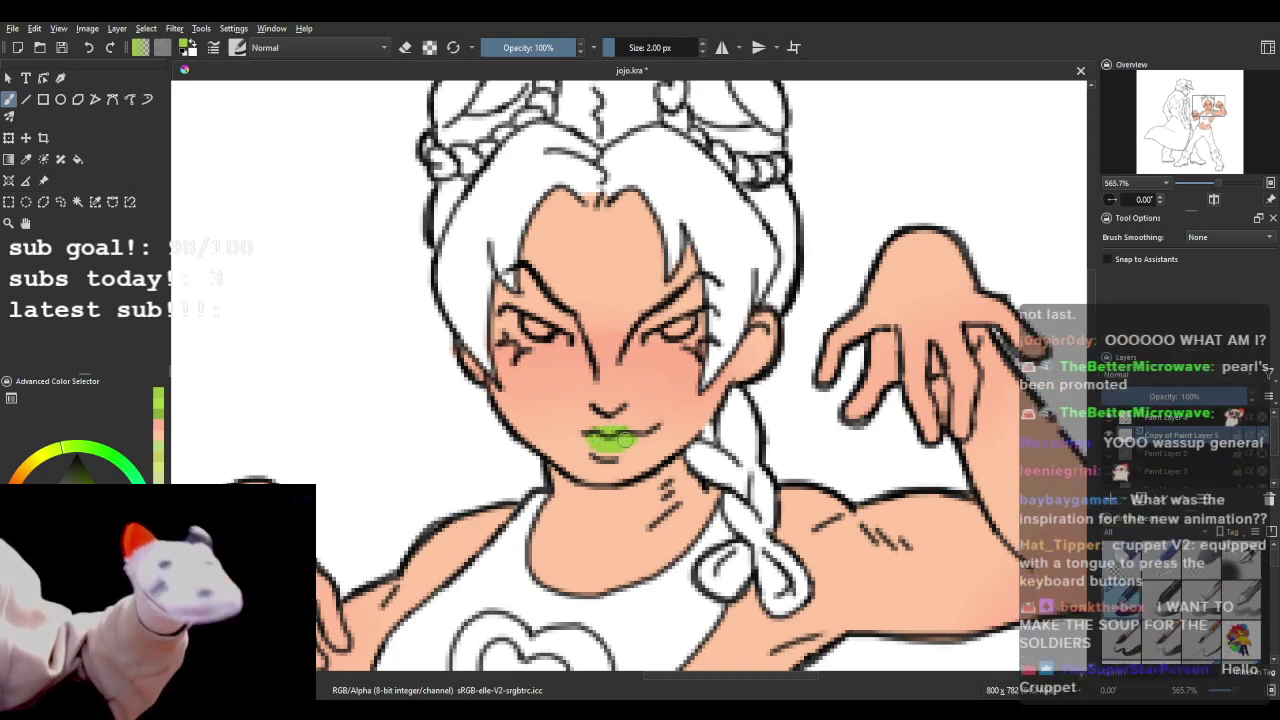
- Pick a yellower green from the recent colours, test it with a stroke from the cheek to the lips, and undo the stroke
{"action": "left_click", "coordinate": [70, 462]}
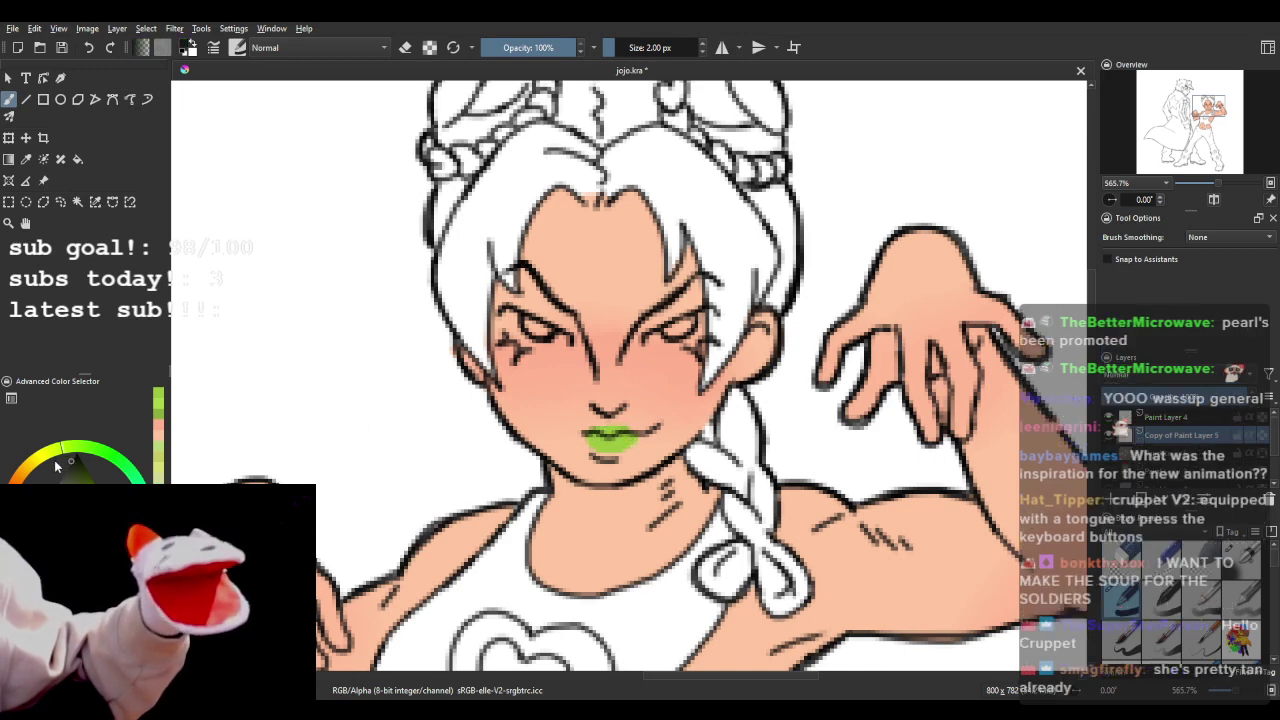
{"action": "left_click", "coordinate": [158, 402]}
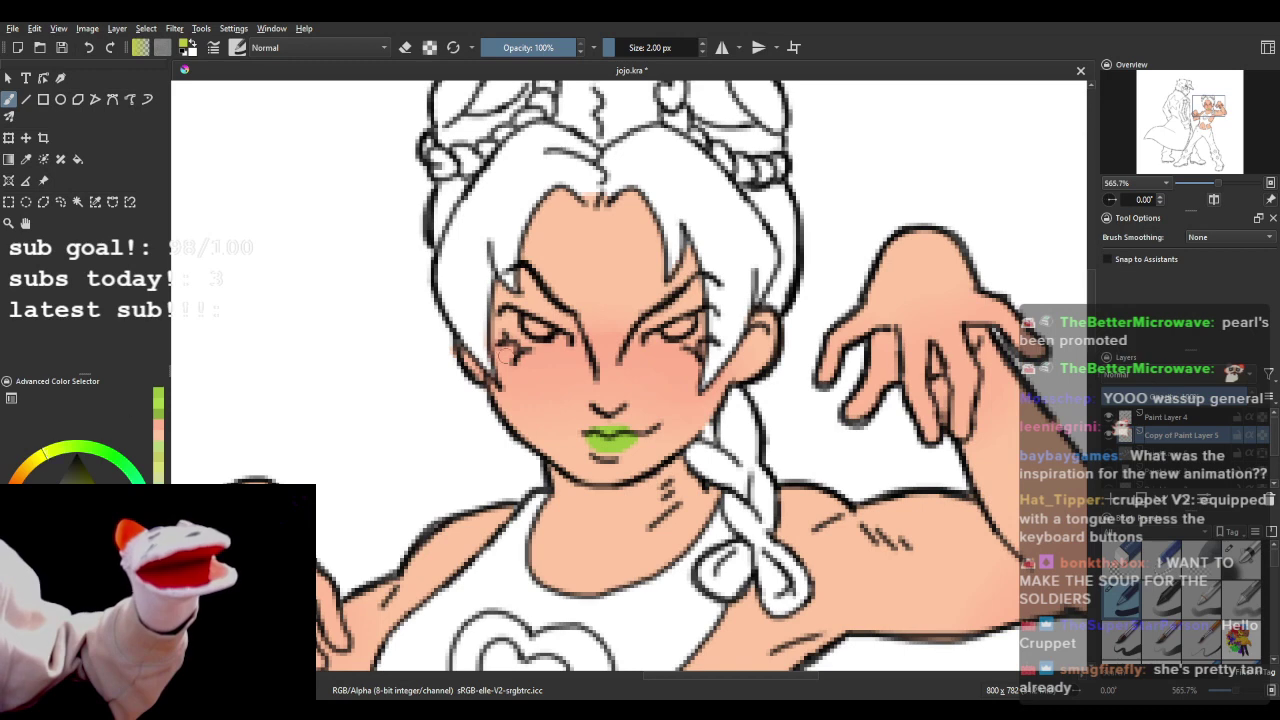
{"action": "left_click_drag", "start_coordinate": [532, 393], "coordinate": [600, 428]}
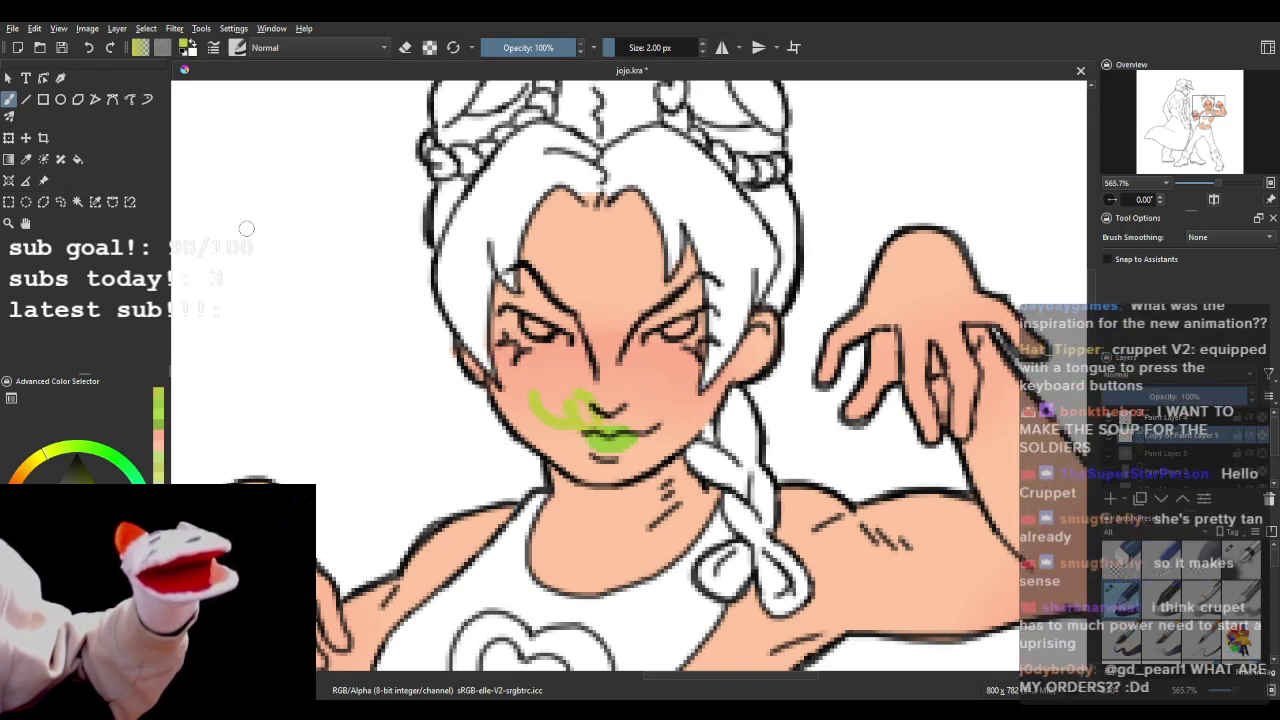
{"action": "left_click", "coordinate": [88, 48]}
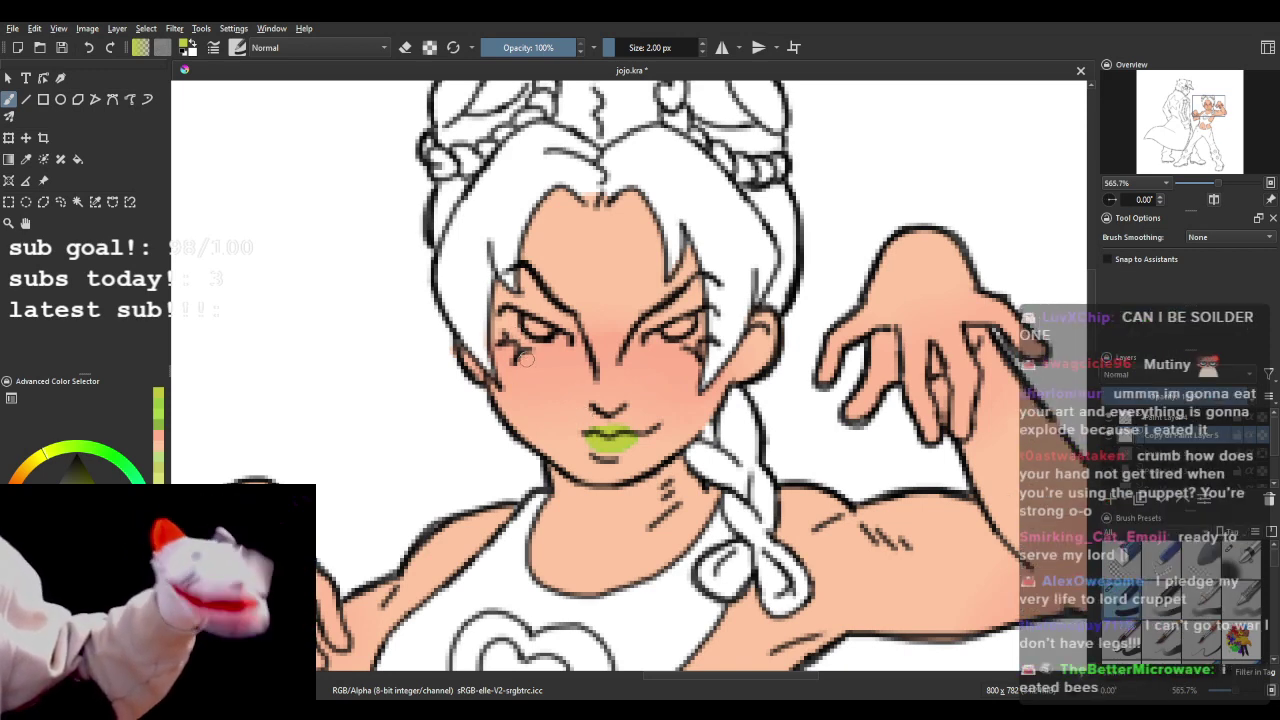
- Try a green dab on the outermost fingertip of the smaller figure's raised hand and undo it
{"action": "key", "text": "minus"}
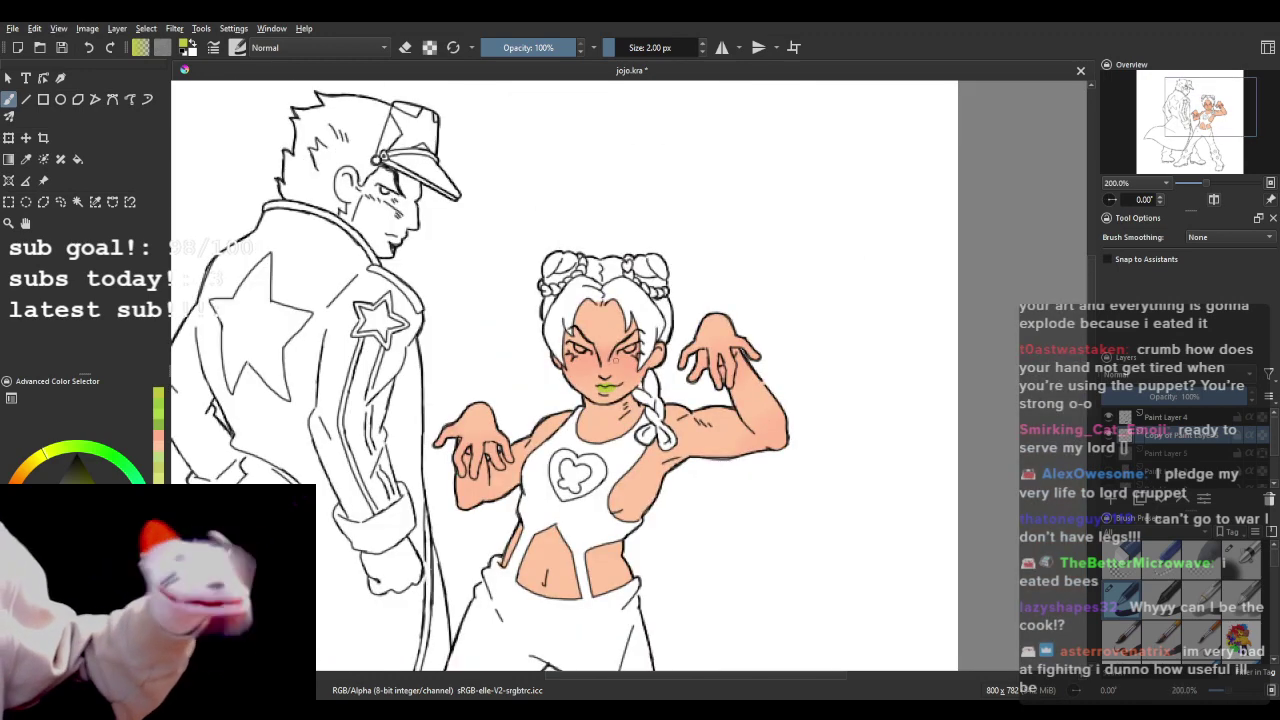
{"action": "key", "text": "plus"}
{"action": "key", "text": "plus"}
{"action": "key", "text": "plus"}
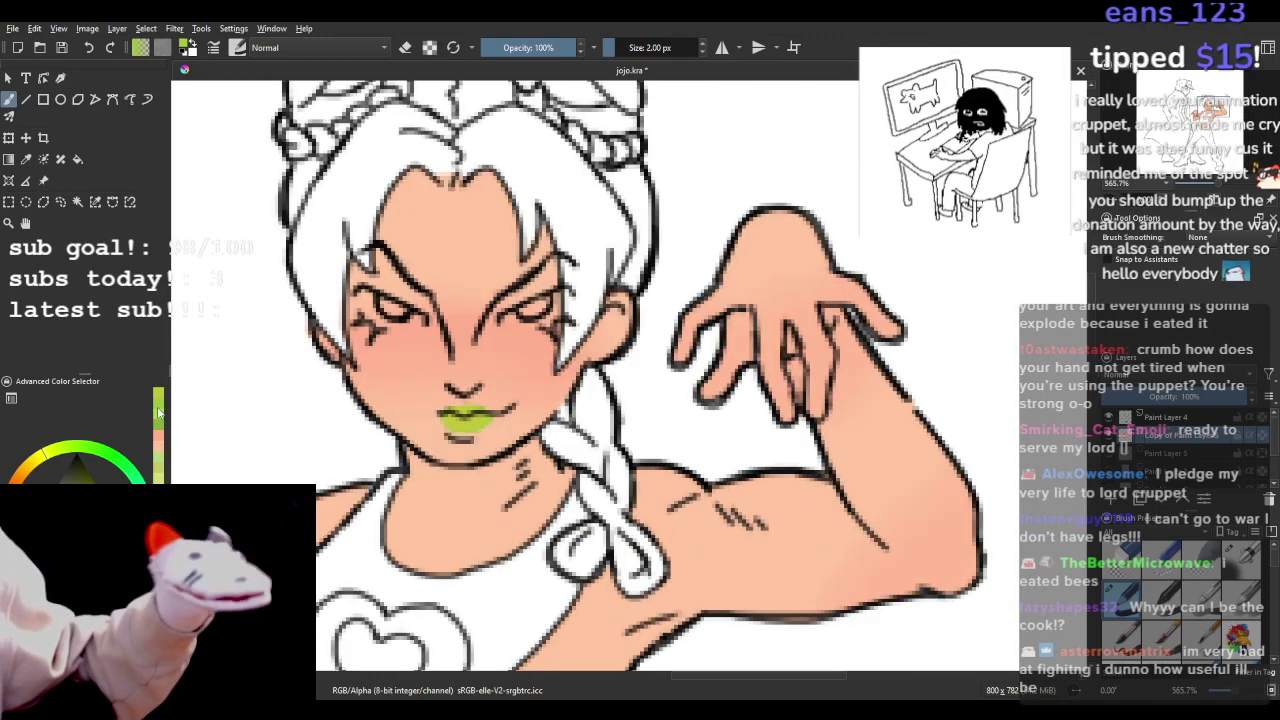
{"action": "key", "text": "minus"}
{"action": "key", "text": "plus"}
{"action": "key", "text": "plus"}
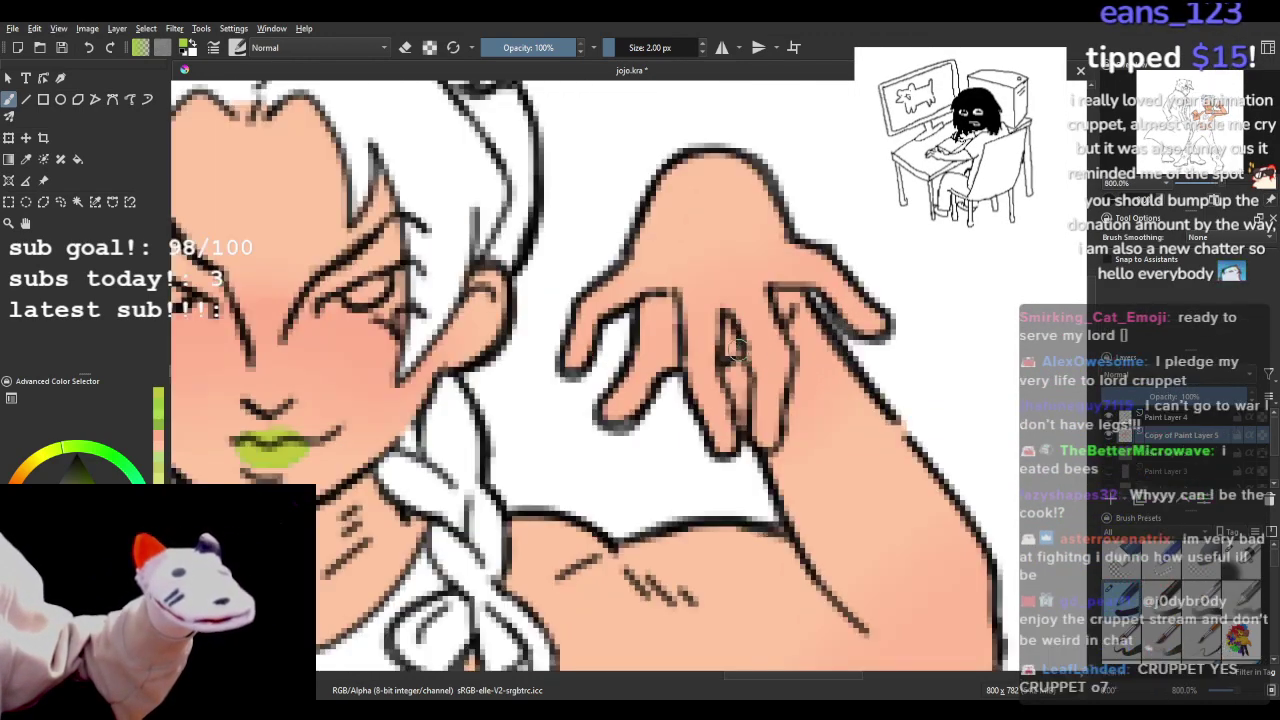
{"action": "key", "text": "minus"}
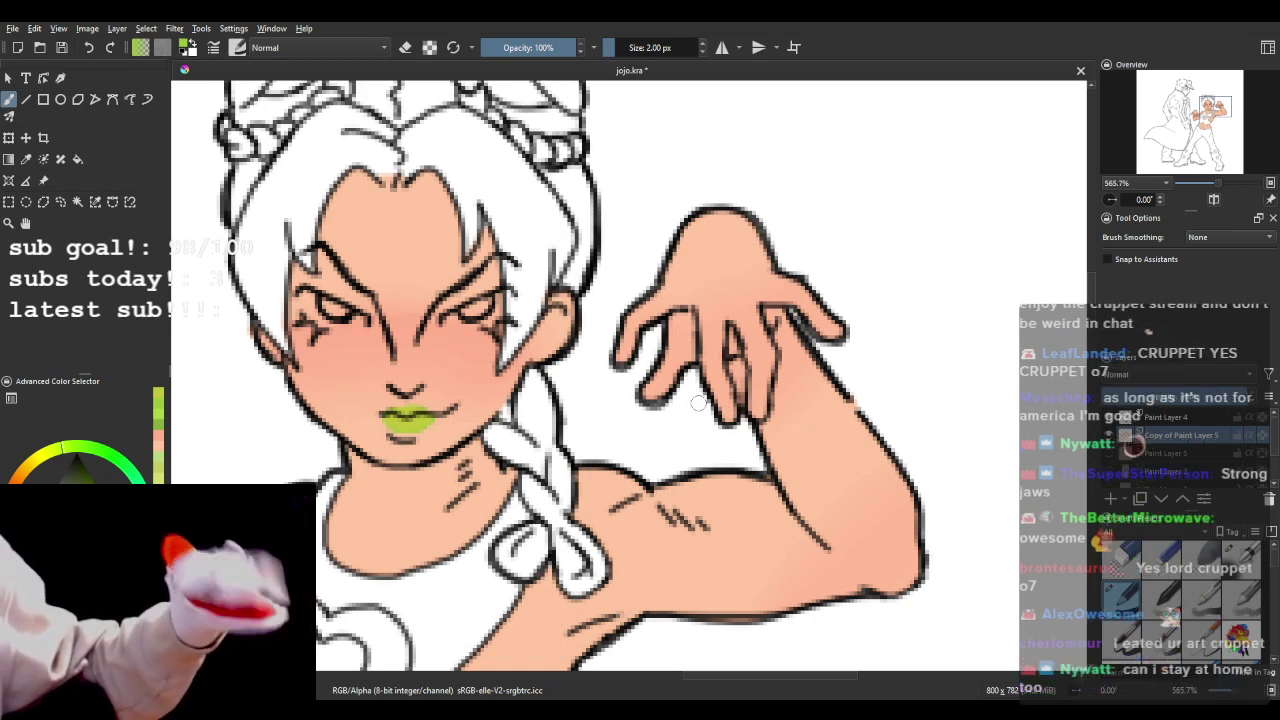
{"action": "scroll", "coordinate": [733, 354], "scroll_direction": "up", "scroll_amount": 1}
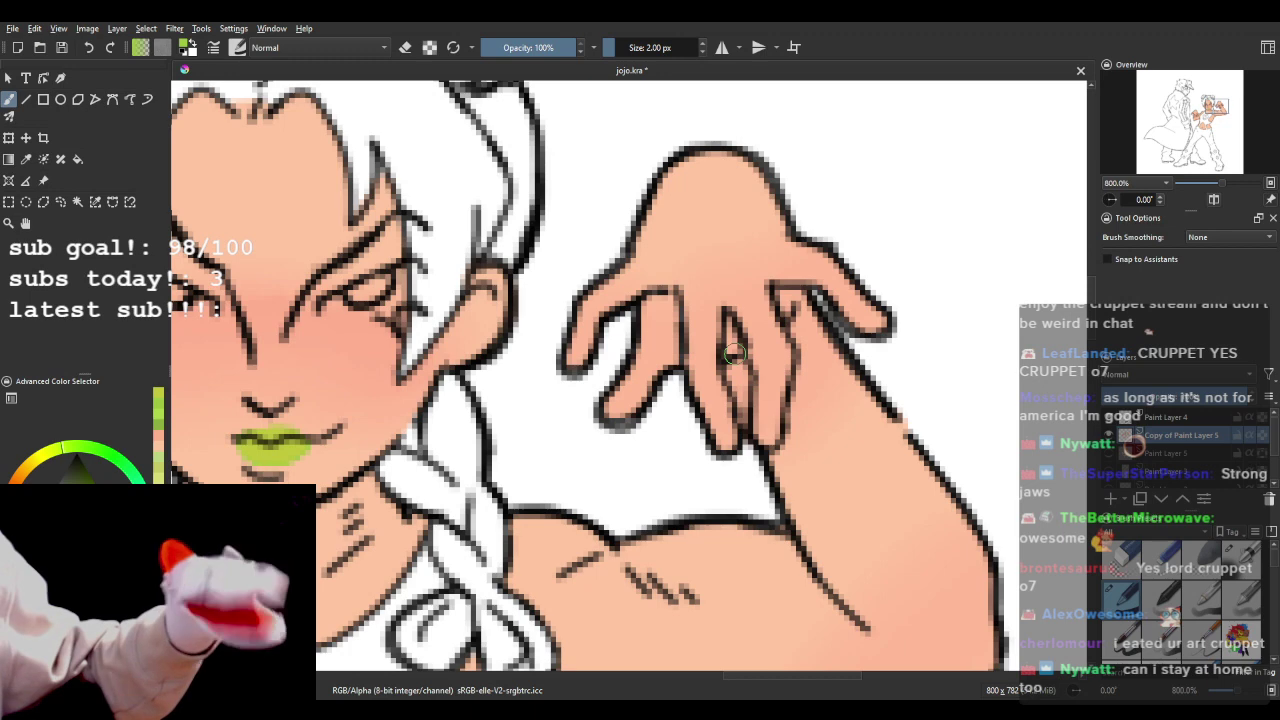
{"action": "left_click", "coordinate": [568, 345]}
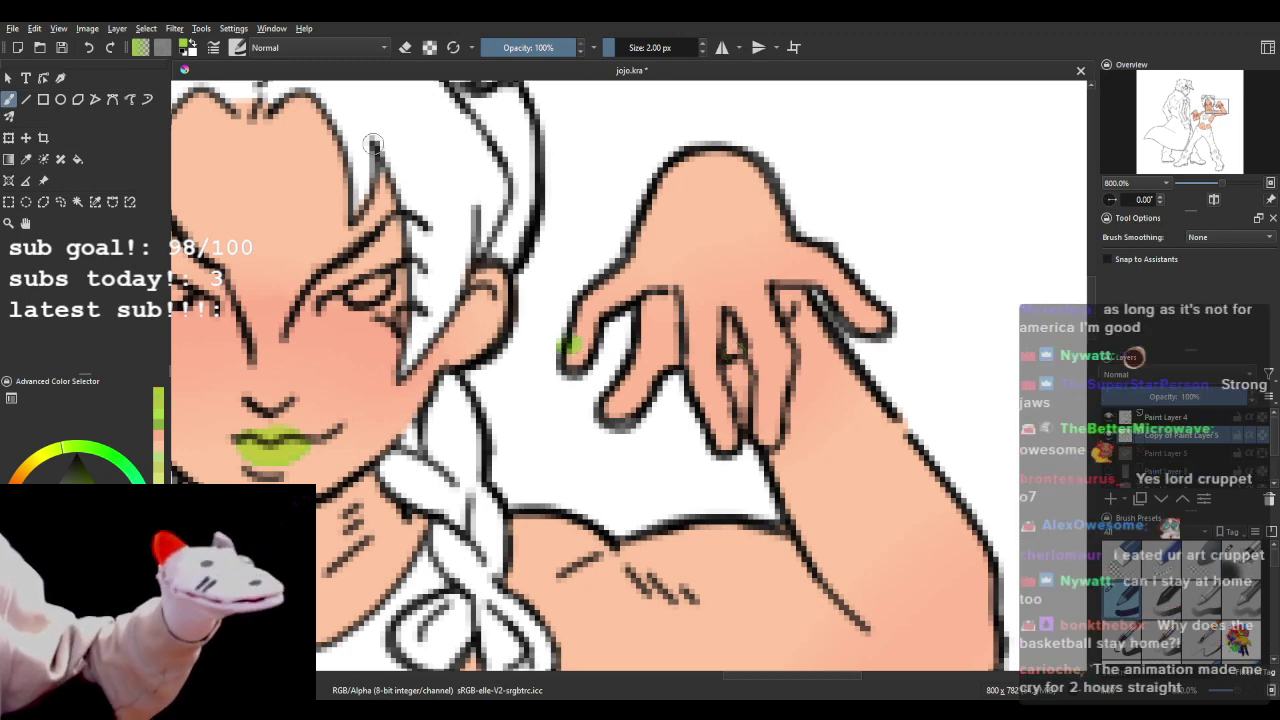
{"action": "left_click", "coordinate": [87, 48]}
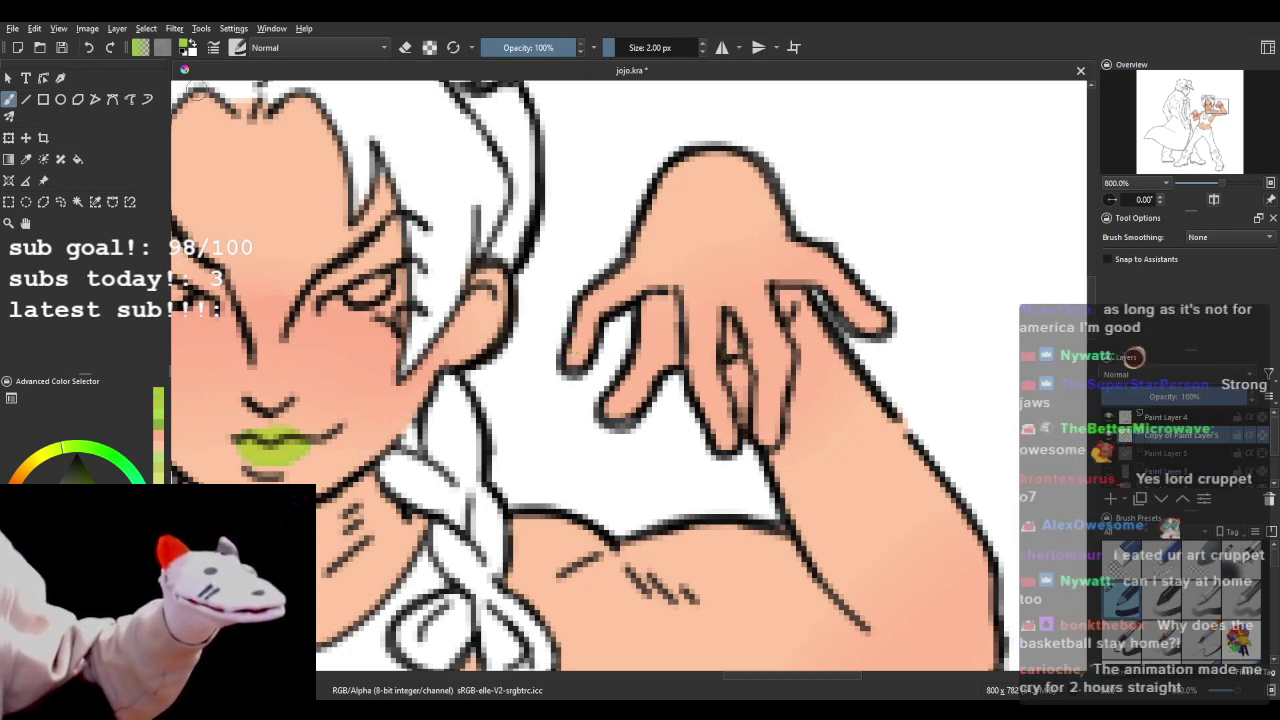
- Turn on Preserve Alpha and dab yellow-green nails on four fingertips of the smaller figure's raised hand
{"action": "left_click", "coordinate": [430, 48]}
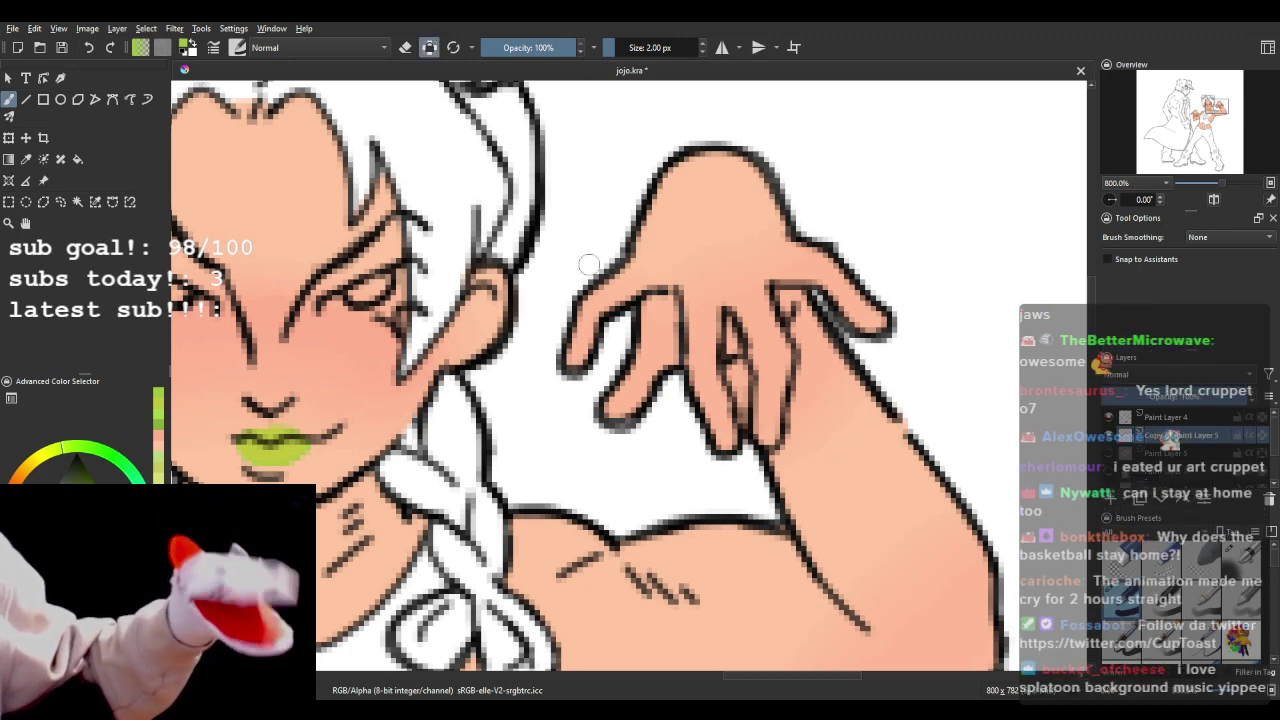
{"action": "left_click", "coordinate": [569, 347]}
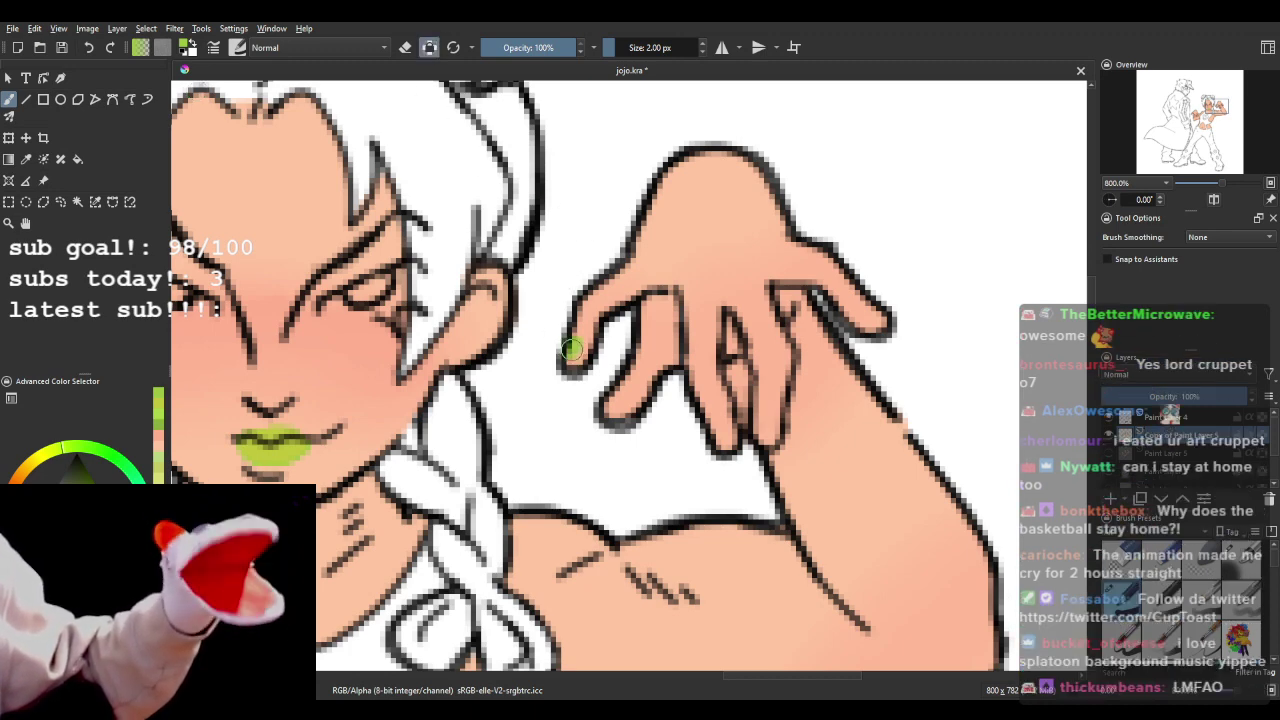
{"action": "left_click", "coordinate": [722, 432]}
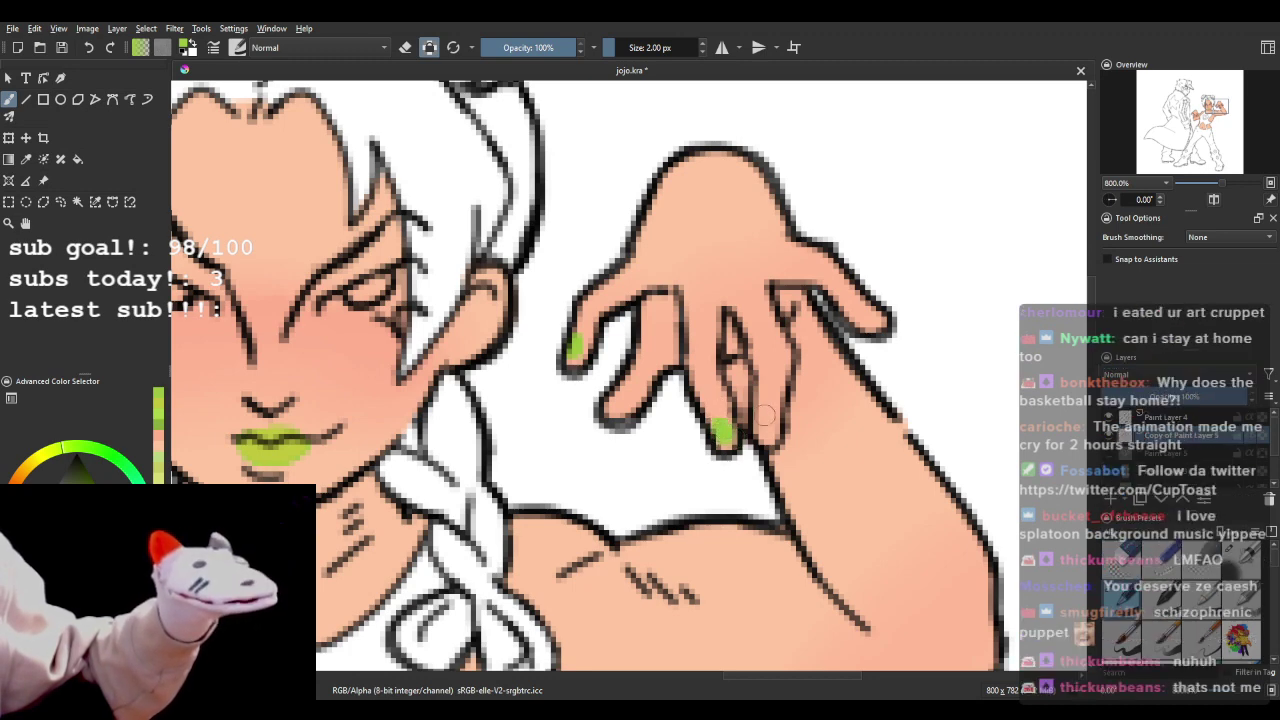
{"action": "left_click", "coordinate": [769, 423]}
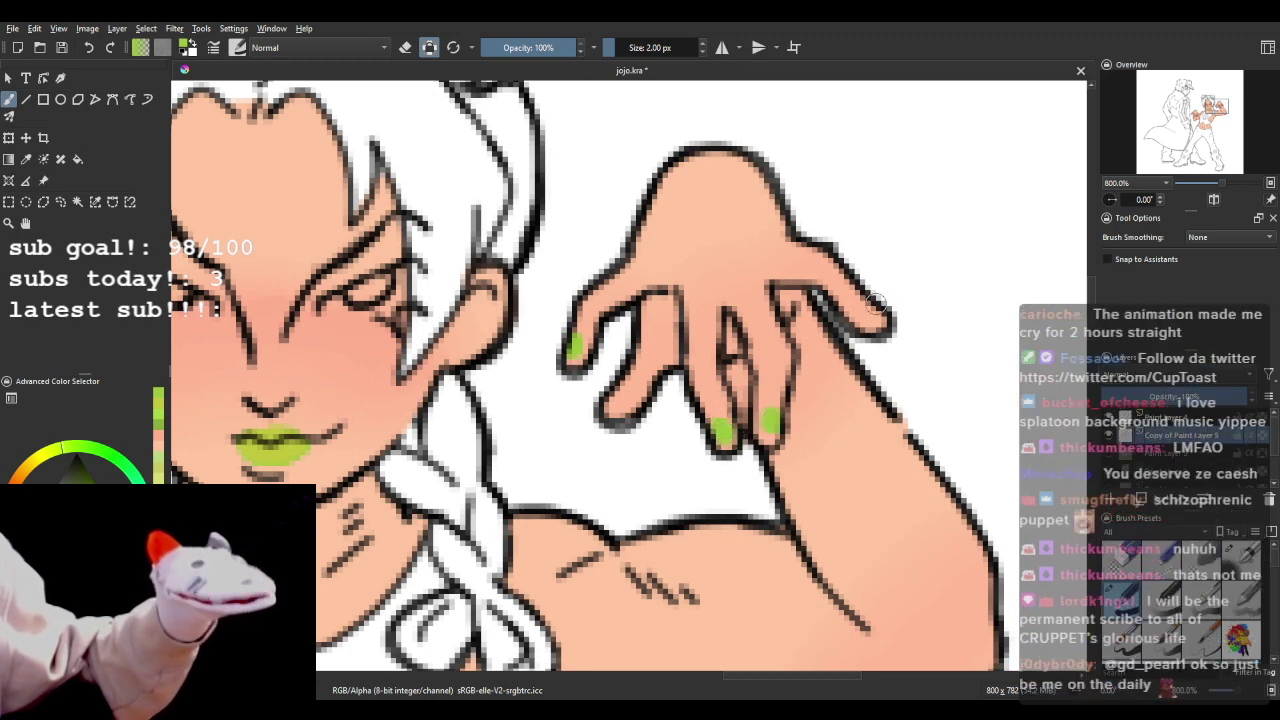
{"action": "scroll", "coordinate": [875, 310], "scroll_direction": "down", "scroll_amount": 2}
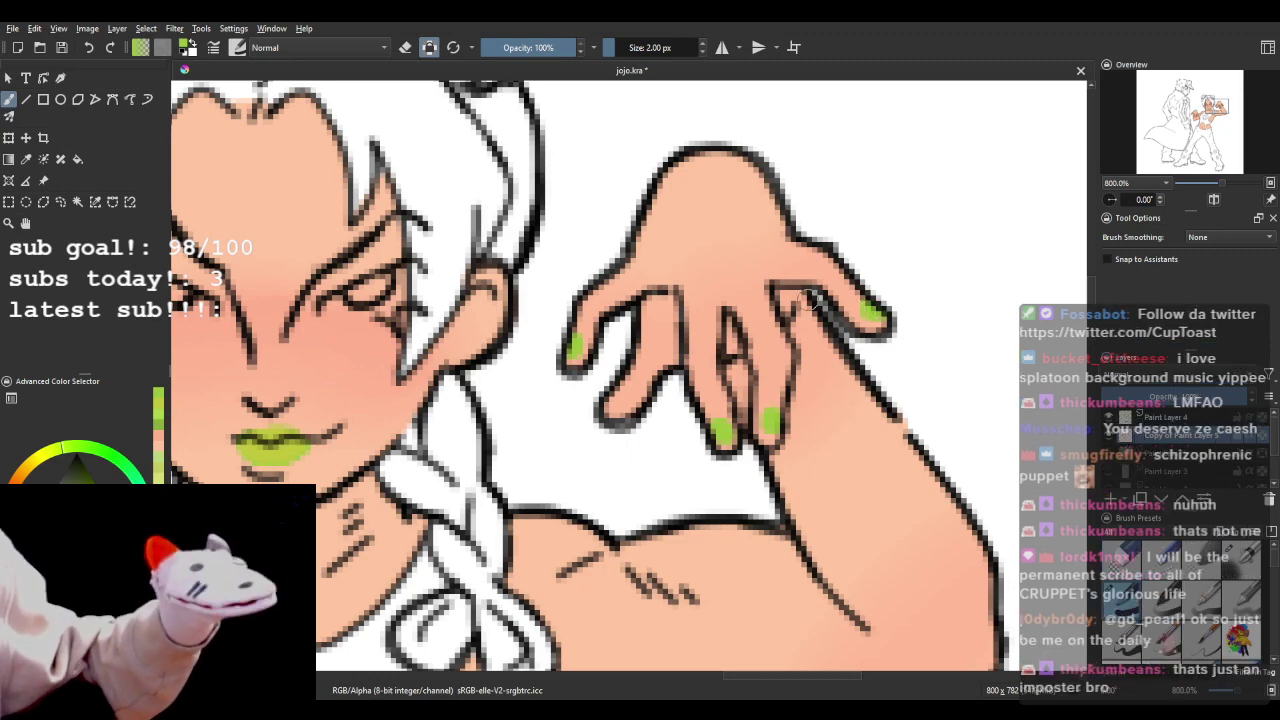
{"action": "scroll", "coordinate": [875, 310], "scroll_direction": "down", "scroll_amount": 2}
{"action": "scroll", "coordinate": [885, 327], "scroll_direction": "up", "scroll_amount": 2}
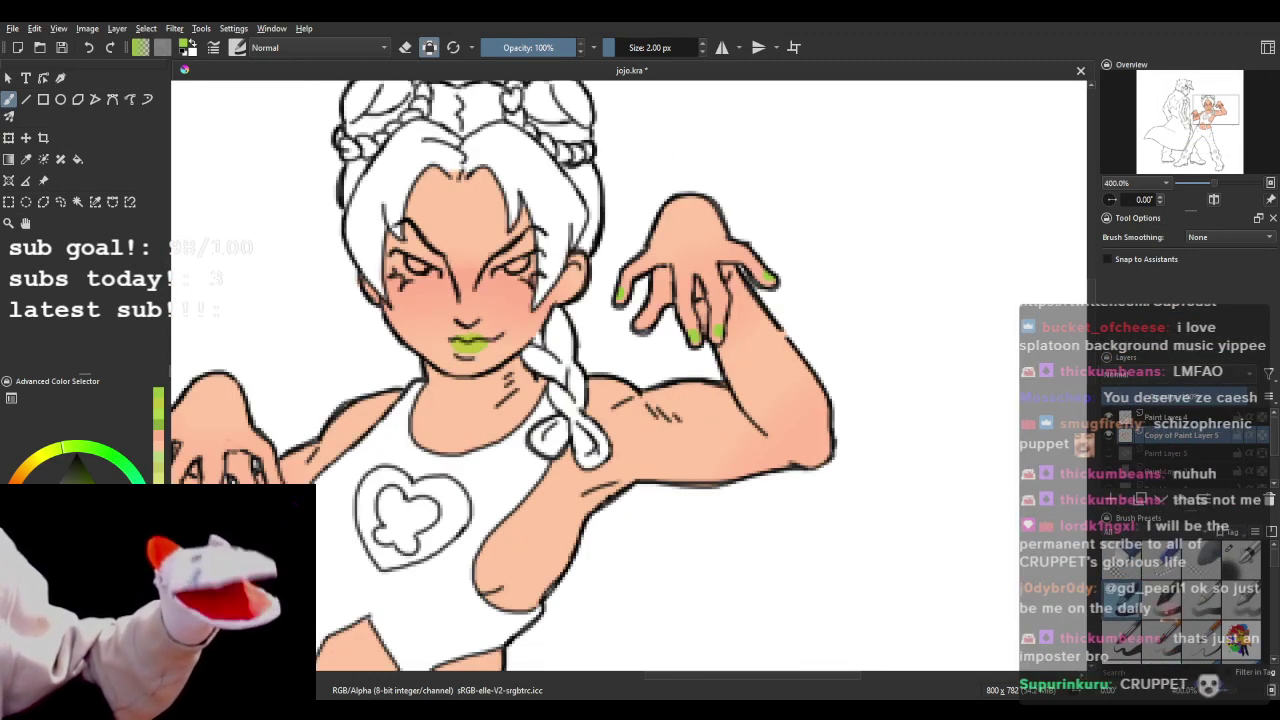
- Undo the raised hand's nail dabs and repaint its four fingernails in a stronger green
{"action": "left_click", "coordinate": [82, 47]}
{"action": "left_click", "coordinate": [82, 47]}
{"action": "scroll", "coordinate": [632, 341], "scroll_direction": "up", "scroll_amount": 2}
{"action": "scroll", "coordinate": [672, 336], "scroll_direction": "down", "scroll_amount": 2}
{"action": "scroll", "coordinate": [830, 243], "scroll_direction": "up", "scroll_amount": 1}
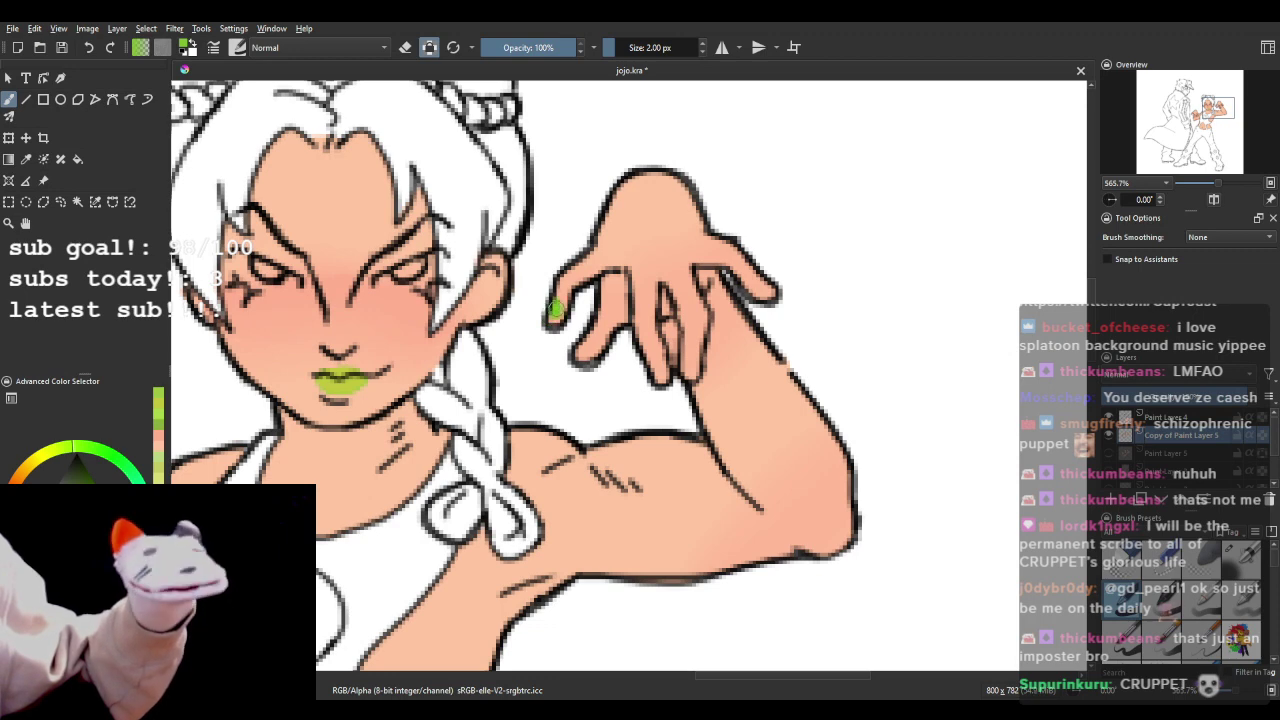
{"action": "left_click", "coordinate": [554, 313]}
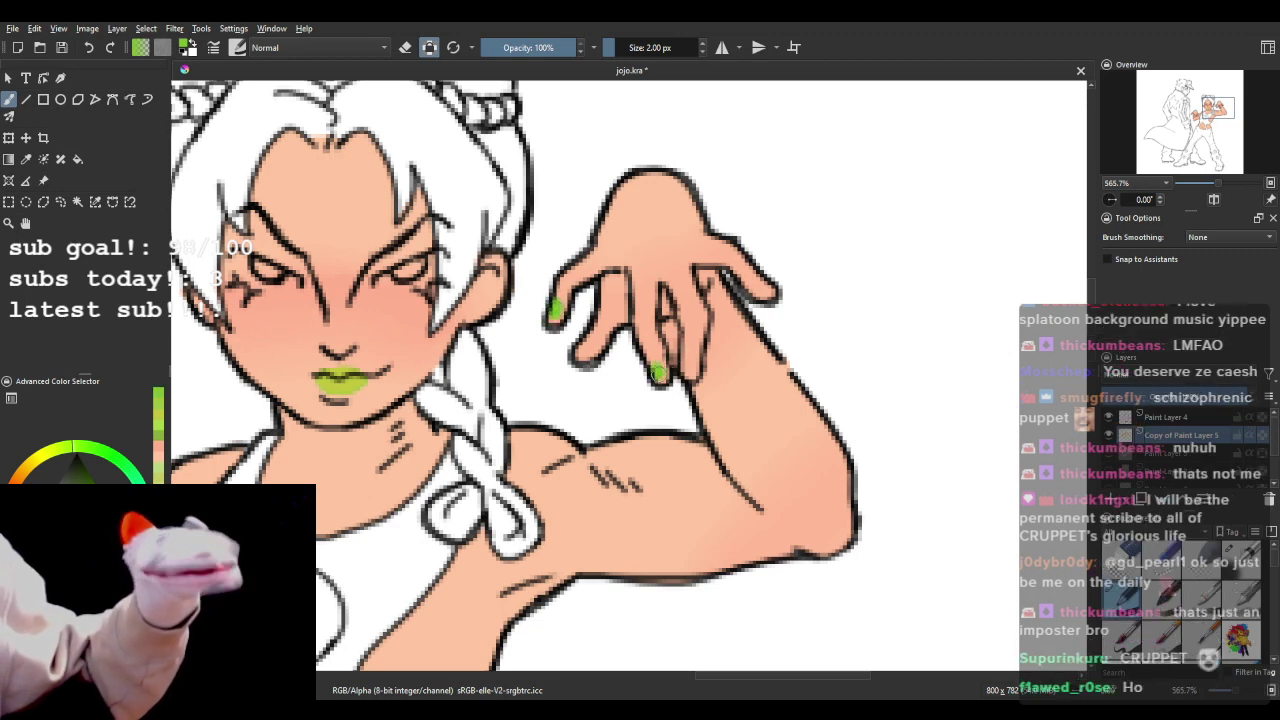
{"action": "left_click", "coordinate": [693, 367]}
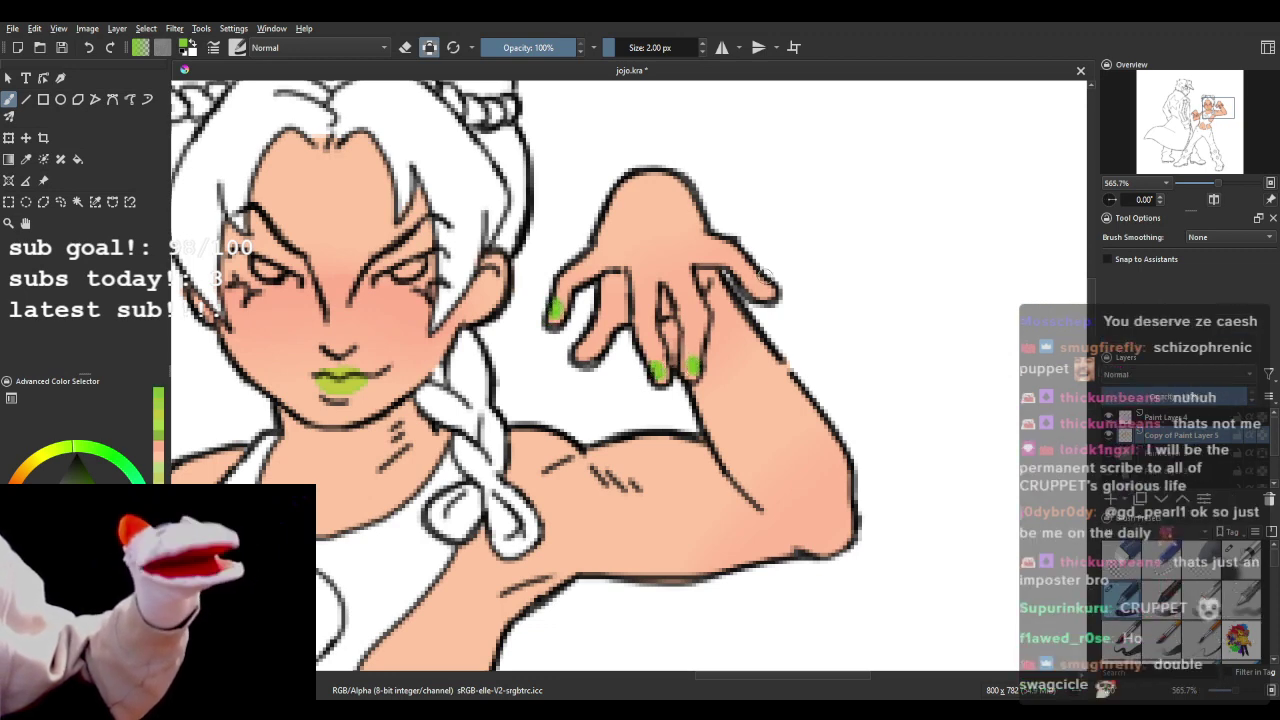
{"action": "left_click", "coordinate": [763, 285]}
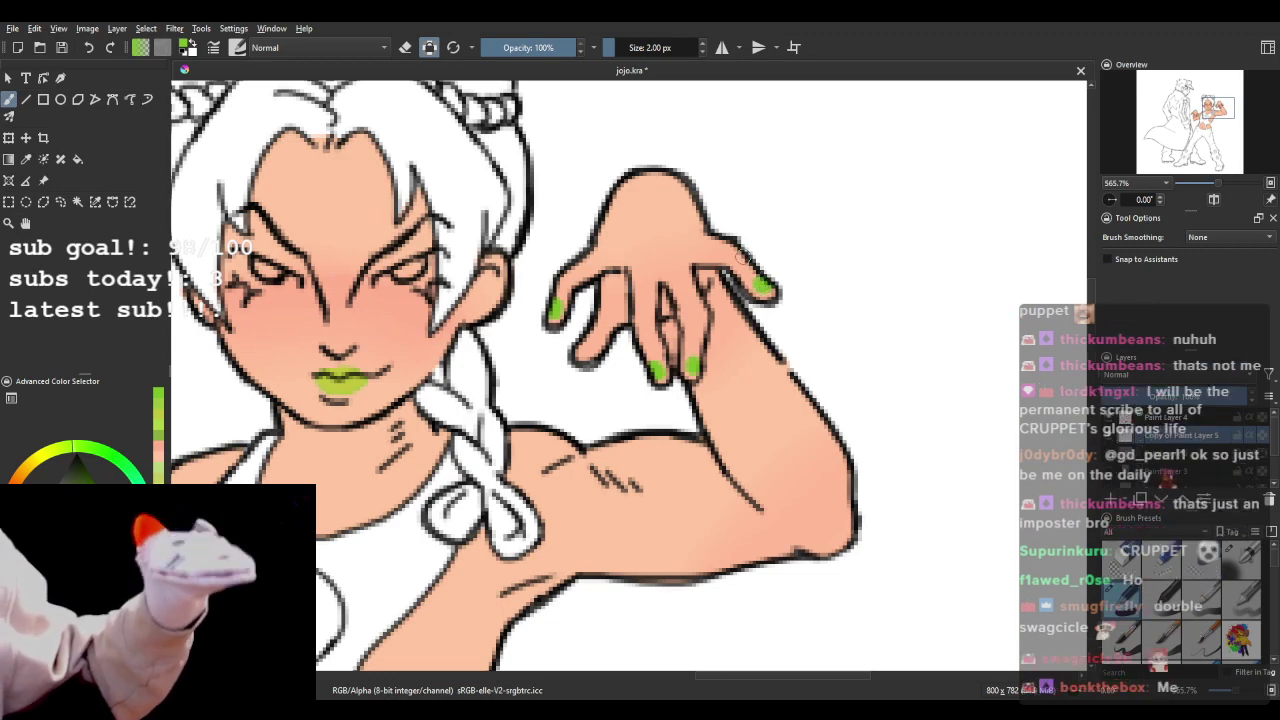
- Paint four fingernails on the smaller figure's other, lower hand in the same green
{"action": "scroll", "coordinate": [766, 245], "scroll_direction": "down", "scroll_amount": 3}
{"action": "scroll", "coordinate": [455, 368], "scroll_direction": "up", "scroll_amount": 4}
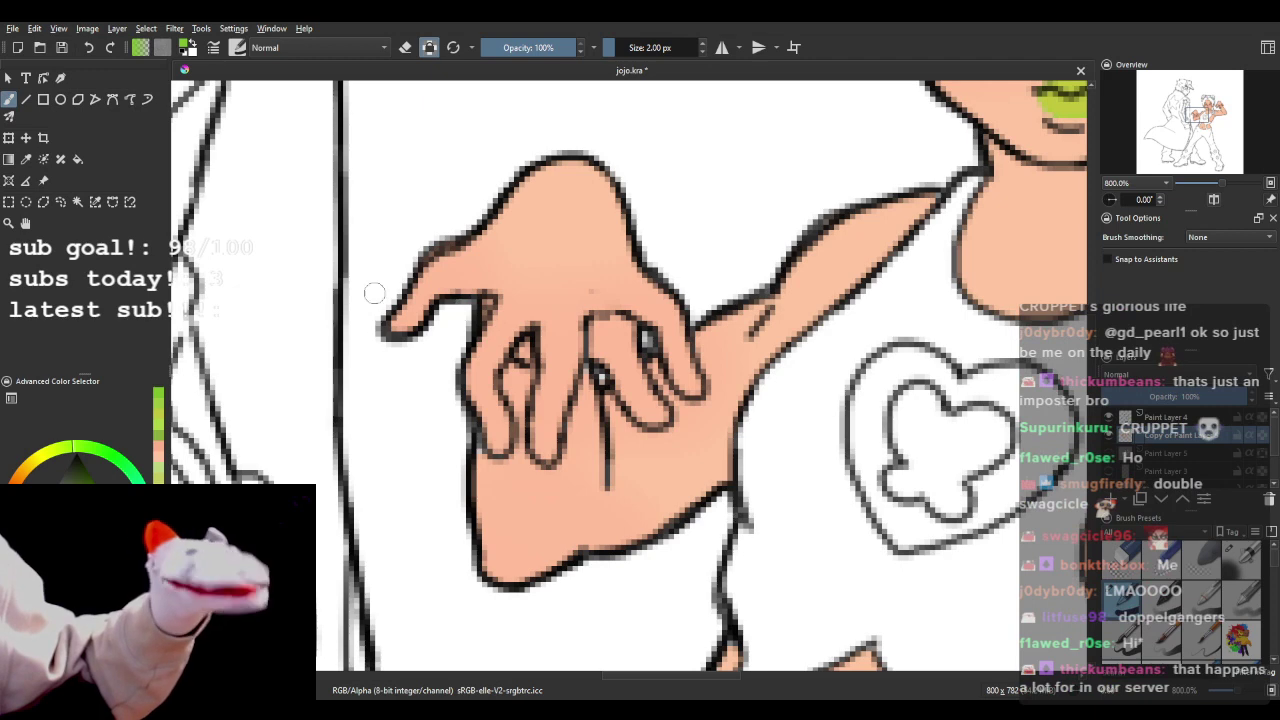
{"action": "left_click", "coordinate": [400, 310]}
{"action": "left_click_drag", "start_coordinate": [401, 309], "coordinate": [406, 314]}
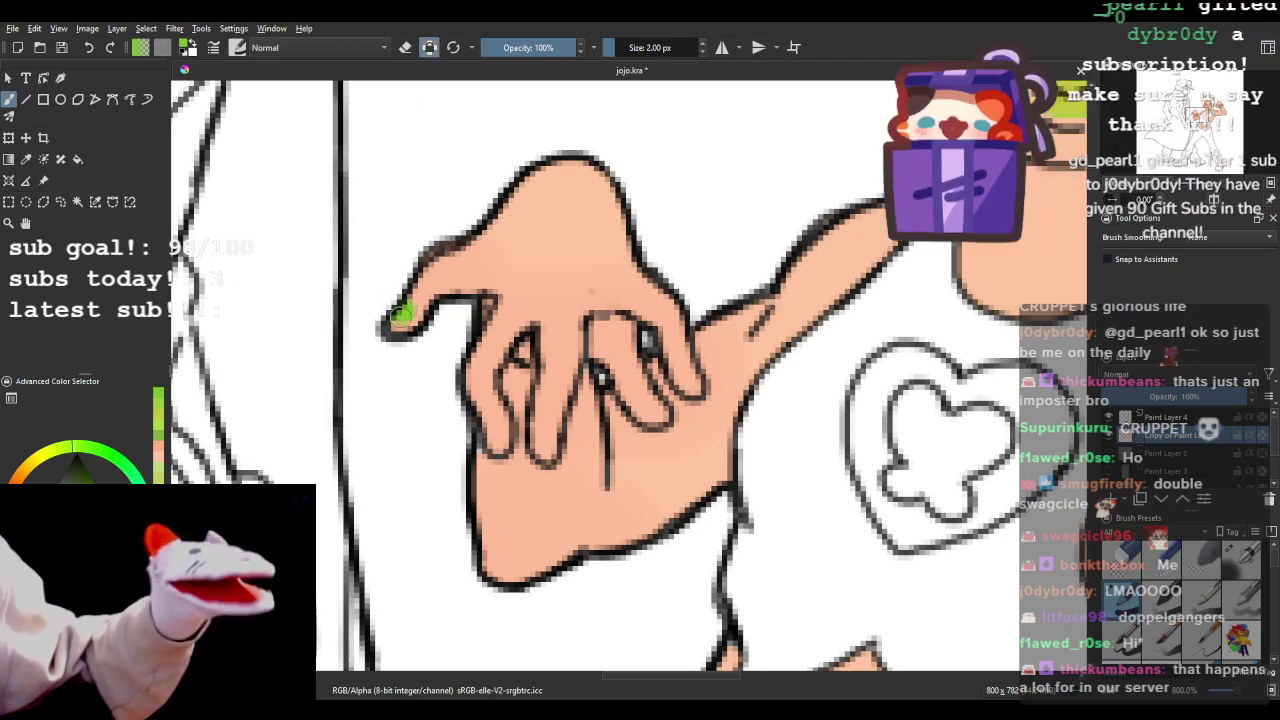
{"action": "left_click", "coordinate": [493, 438]}
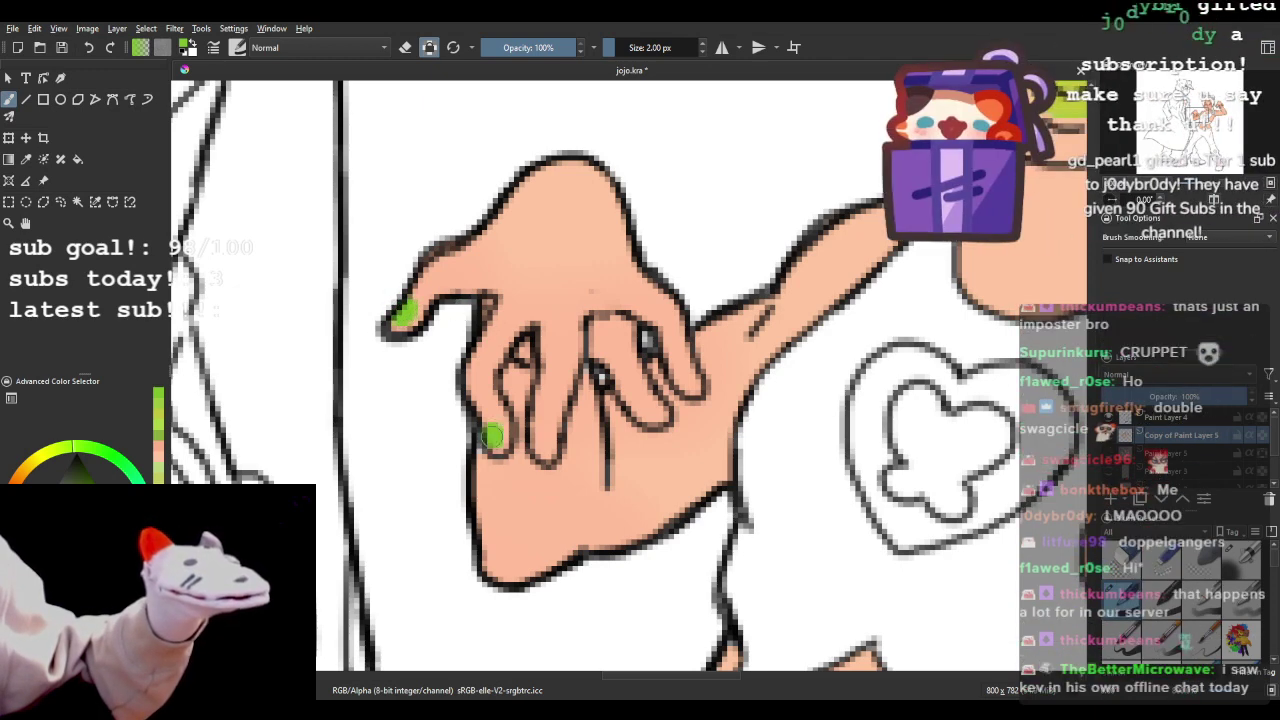
{"action": "left_click", "coordinate": [549, 440]}
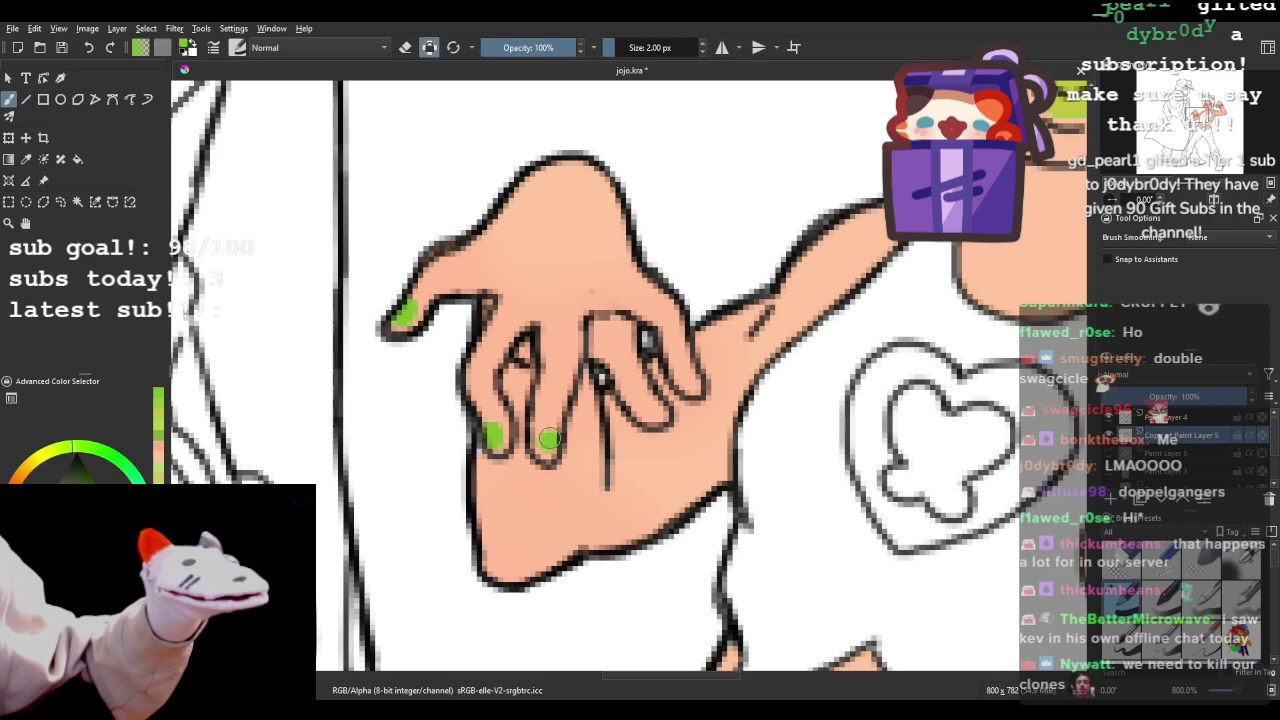
{"action": "left_click", "coordinate": [692, 376]}
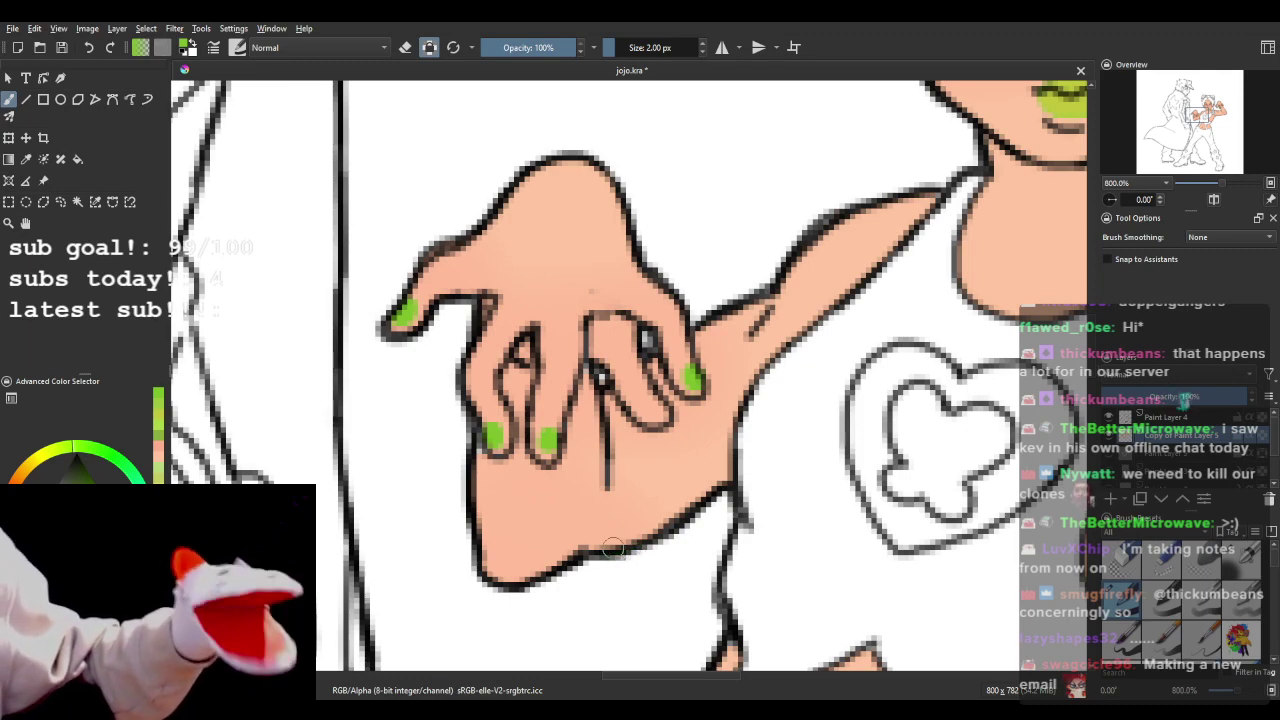
- Pick a pale mint colour and fill in both of the smaller figure's eyes
{"action": "scroll", "coordinate": [598, 492], "scroll_direction": "down", "scroll_amount": 3}
{"action": "scroll", "coordinate": [598, 490], "scroll_direction": "down", "scroll_amount": 6}
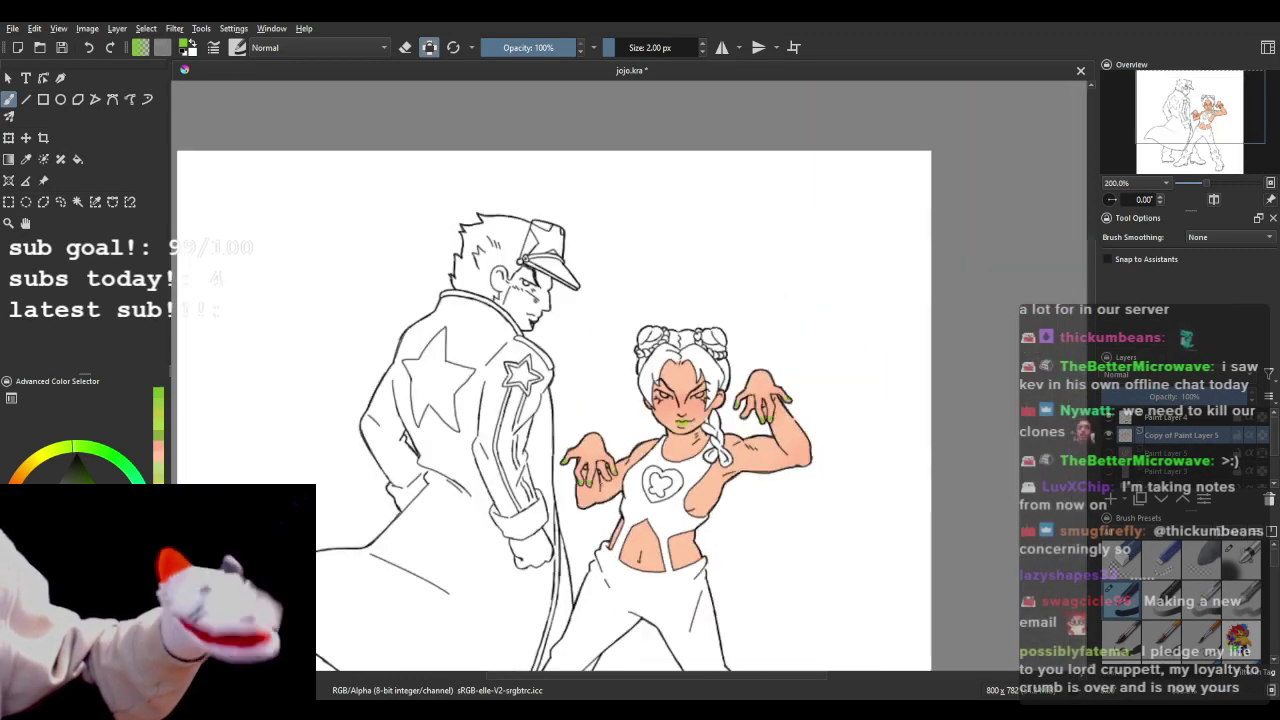
{"action": "scroll", "coordinate": [661, 404], "scroll_direction": "up", "scroll_amount": 5}
{"action": "scroll", "coordinate": [661, 404], "scroll_direction": "up", "scroll_amount": 1}
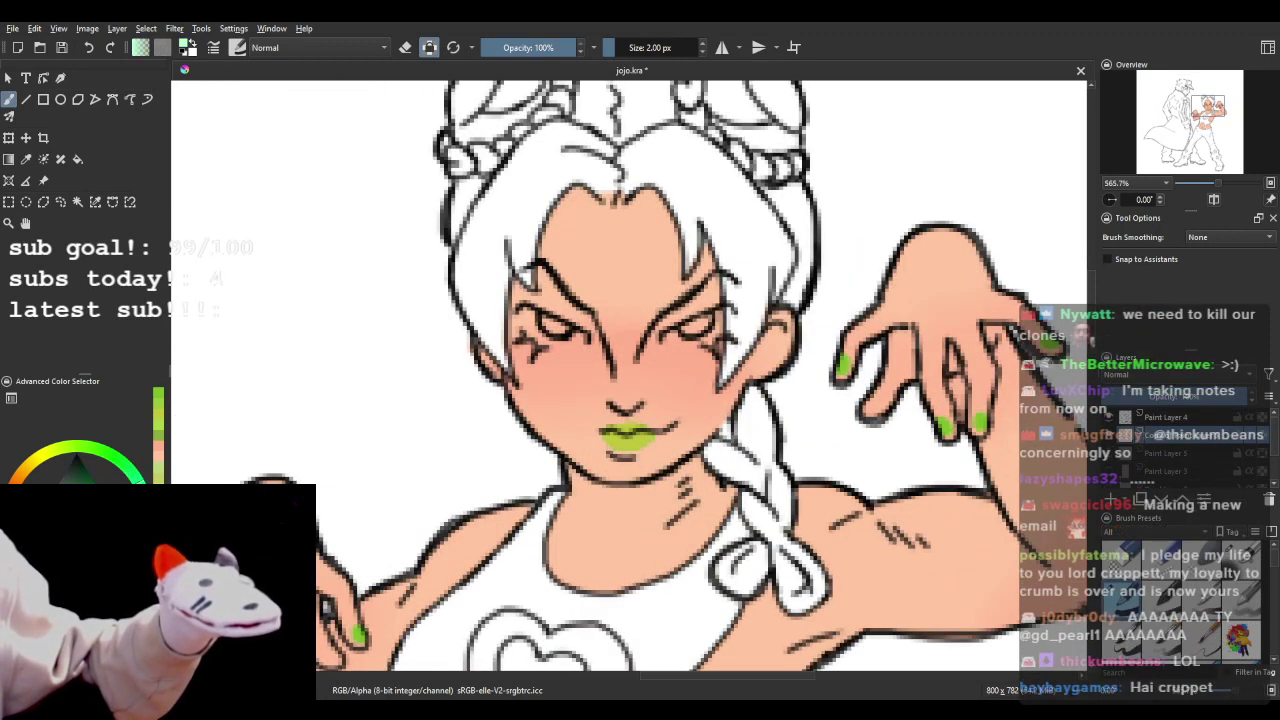
{"action": "scroll", "coordinate": [626, 341], "scroll_direction": "up", "scroll_amount": 1}
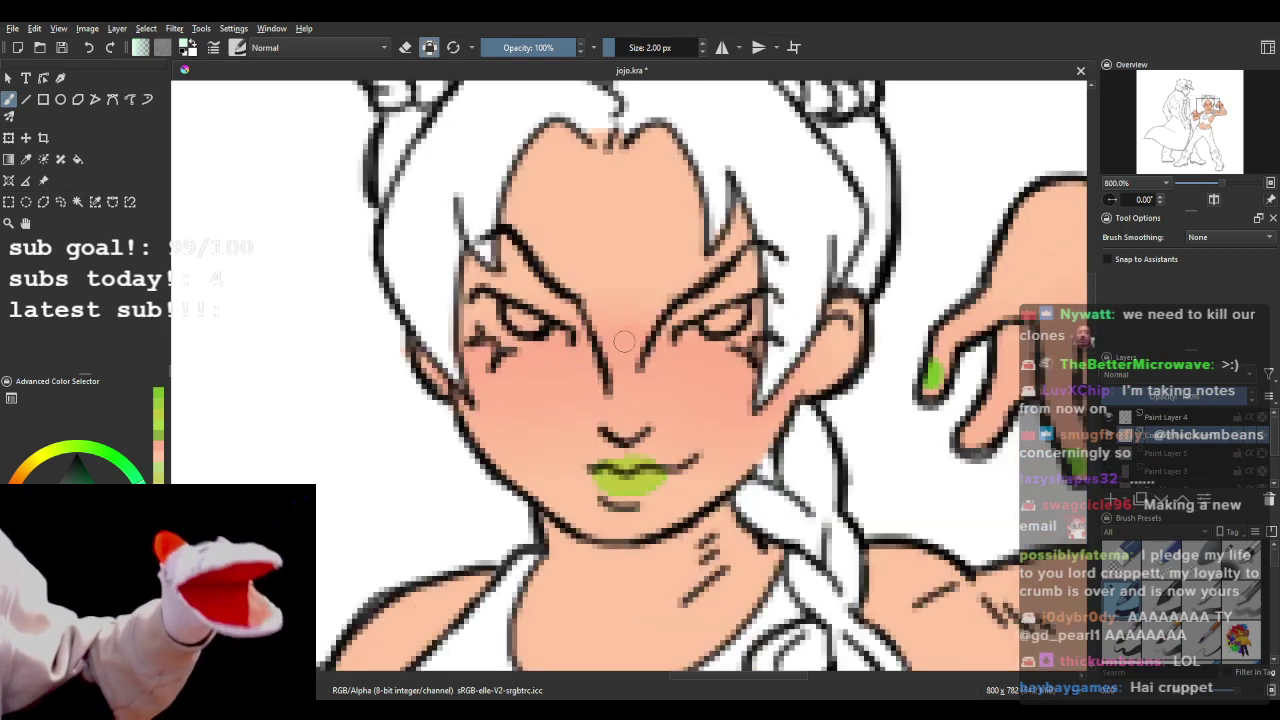
{"action": "mouse_move", "coordinate": [488, 306]}
{"action": "left_mouse_down"}
{"action": "mouse_move", "coordinate": [506, 332]}
{"action": "mouse_move", "coordinate": [488, 300]}
{"action": "mouse_move", "coordinate": [489, 318]}
{"action": "mouse_move", "coordinate": [537, 343]}
{"action": "mouse_move", "coordinate": [516, 336]}
{"action": "mouse_move", "coordinate": [560, 344]}
{"action": "mouse_move", "coordinate": [546, 330]}
{"action": "mouse_move", "coordinate": [511, 337]}
{"action": "mouse_move", "coordinate": [528, 342]}
{"action": "mouse_move", "coordinate": [521, 323]}
{"action": "mouse_move", "coordinate": [547, 333]}
{"action": "mouse_move", "coordinate": [498, 306]}
{"action": "left_mouse_up"}
{"action": "mouse_move", "coordinate": [688, 335]}
{"action": "left_mouse_down"}
{"action": "mouse_move", "coordinate": [742, 336]}
{"action": "mouse_move", "coordinate": [710, 329]}
{"action": "mouse_move", "coordinate": [756, 308]}
{"action": "left_mouse_up"}
- Recolour both characters' outlines on Paint Layer 4 dark navy with an 841.38 px brush
{"action": "key", "text": "minus"}
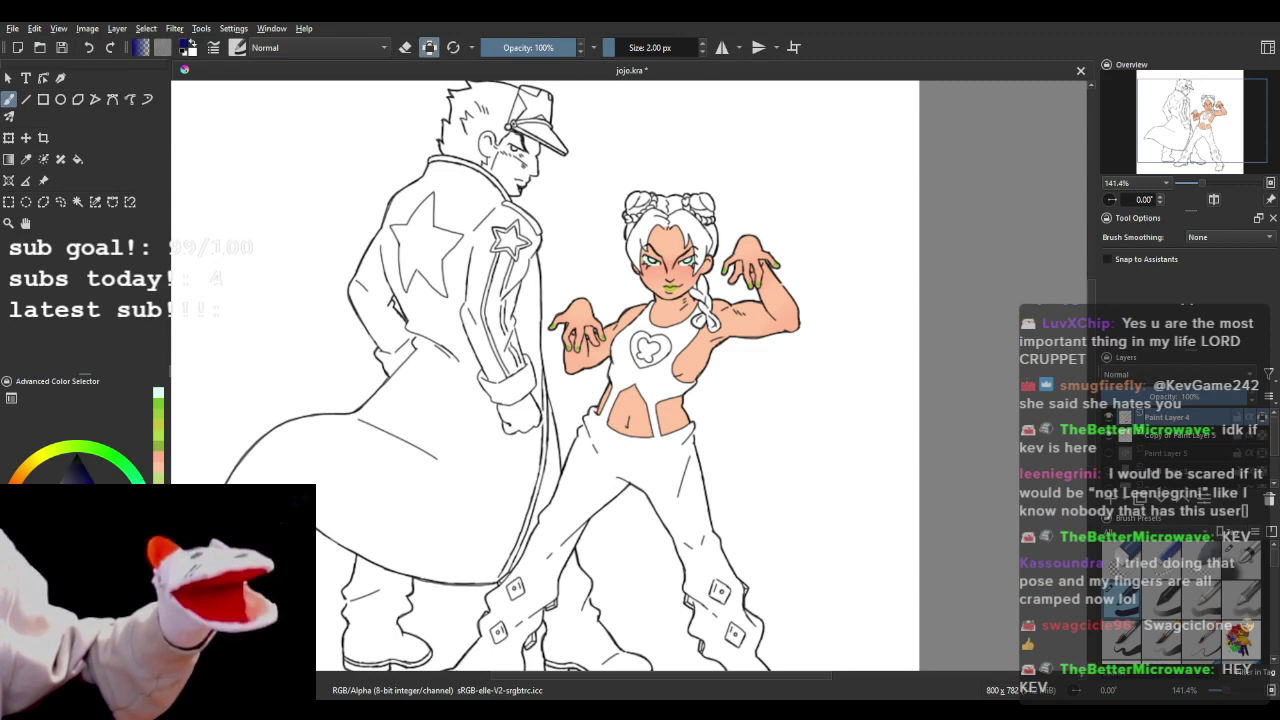
{"action": "key", "text": "minus"}
{"action": "key", "text": "minus"}
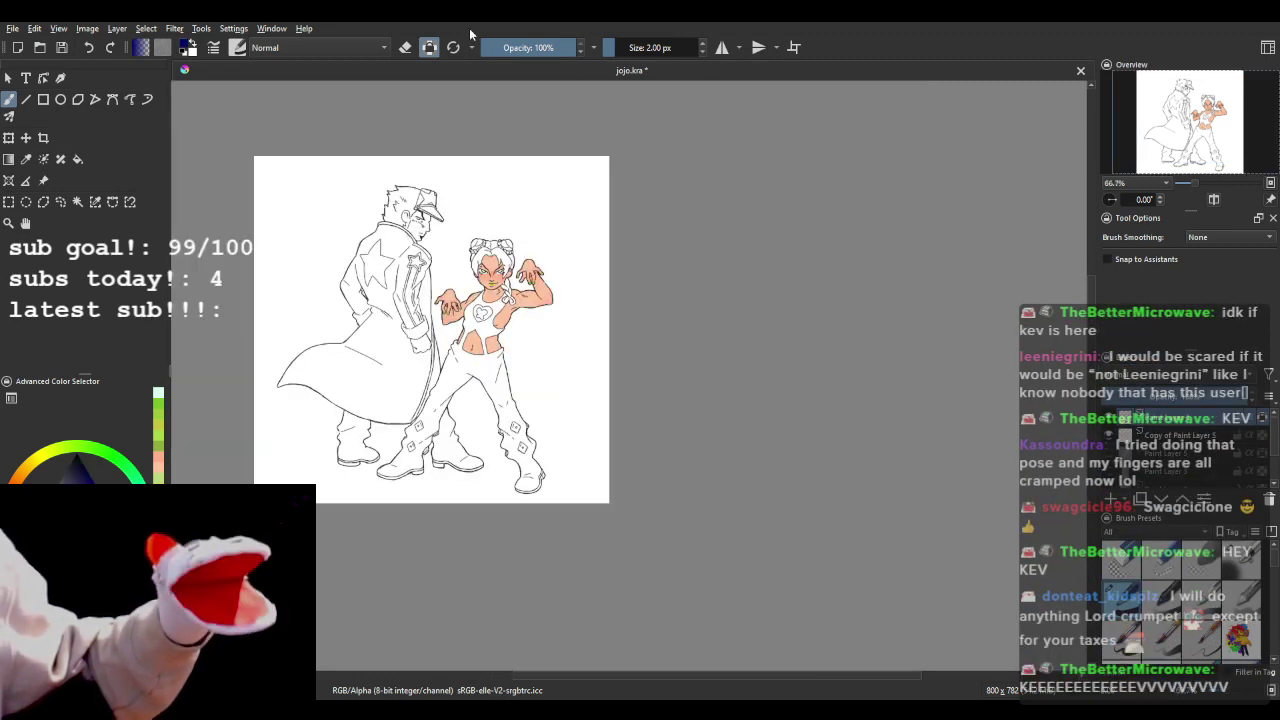
{"action": "left_click", "coordinate": [654, 47]}
{"action": "left_click", "coordinate": [691, 47]}
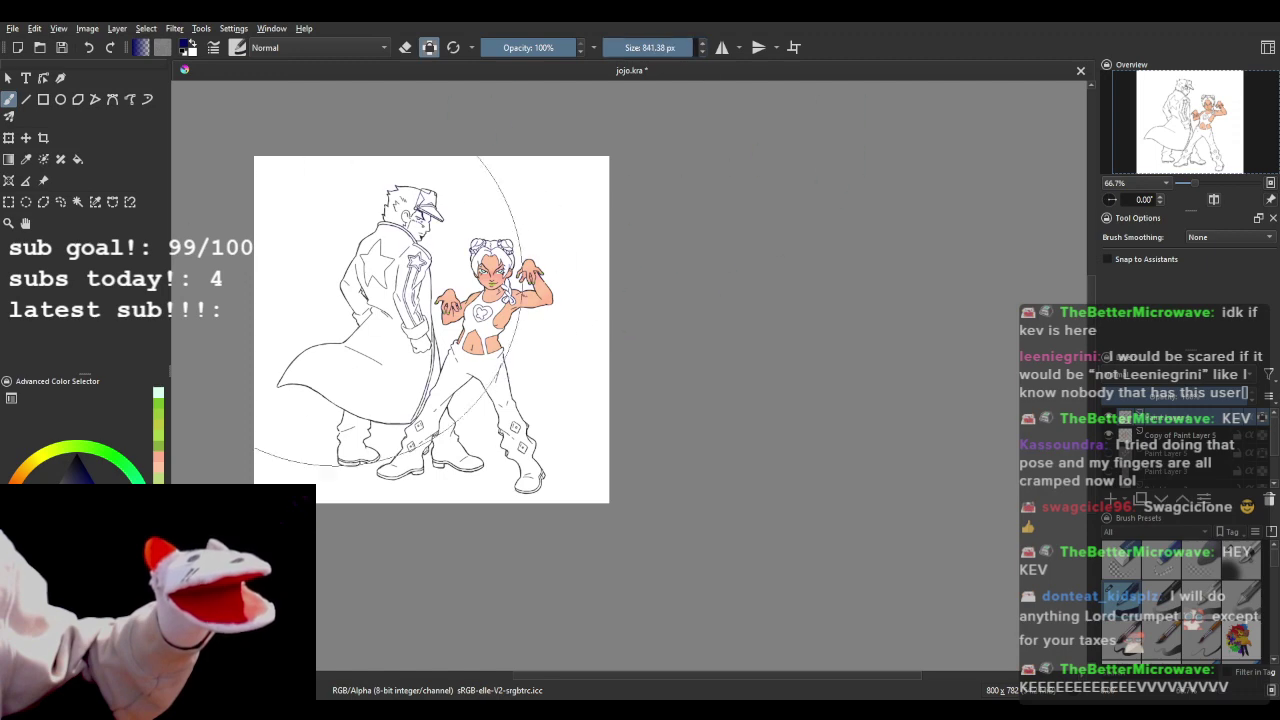
{"action": "scroll", "coordinate": [385, 320], "scroll_direction": "up", "scroll_amount": 3}
{"action": "scroll", "coordinate": [650, 257], "scroll_direction": "down", "scroll_amount": 2}
{"action": "scroll", "coordinate": [683, 238], "scroll_direction": "up", "scroll_amount": 1}
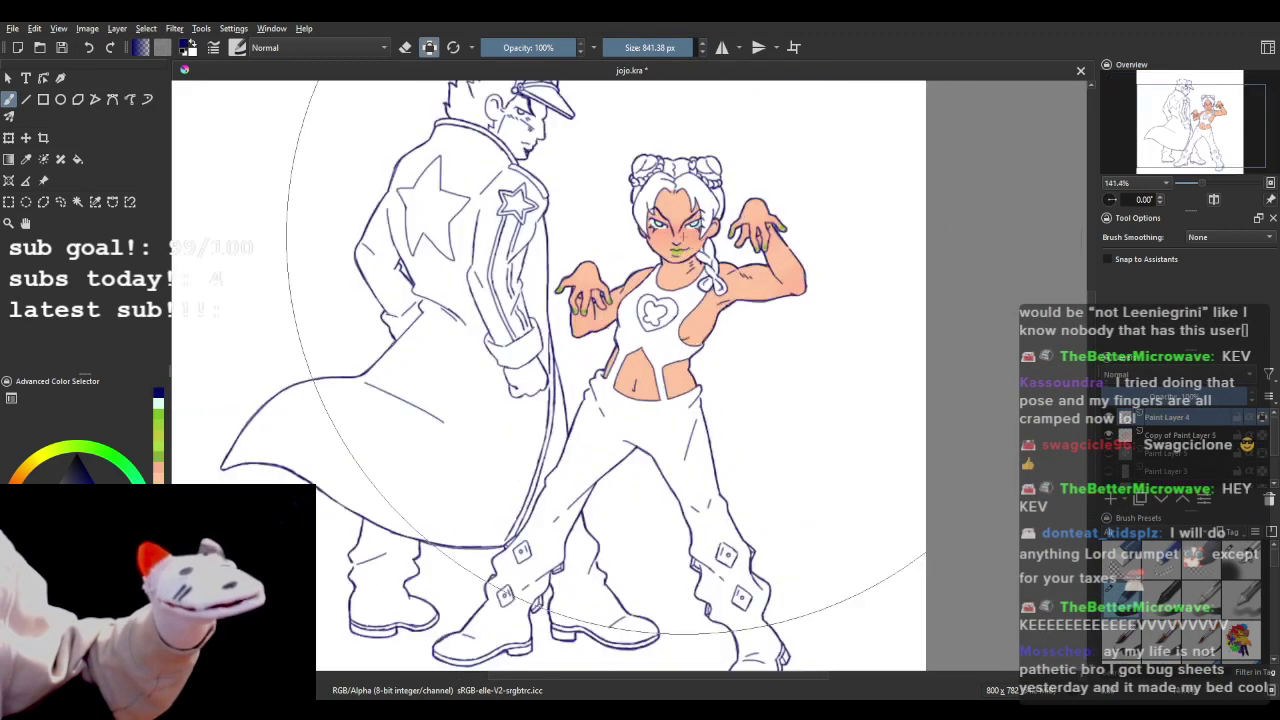
- On Copy of Paint Layer 5, turn off alpha lock and paint both of the smaller figure's irises yellow-green with a 0.95 px brush
{"action": "key", "text": "plus"}
{"action": "key", "text": "plus"}
{"action": "key", "text": "plus"}
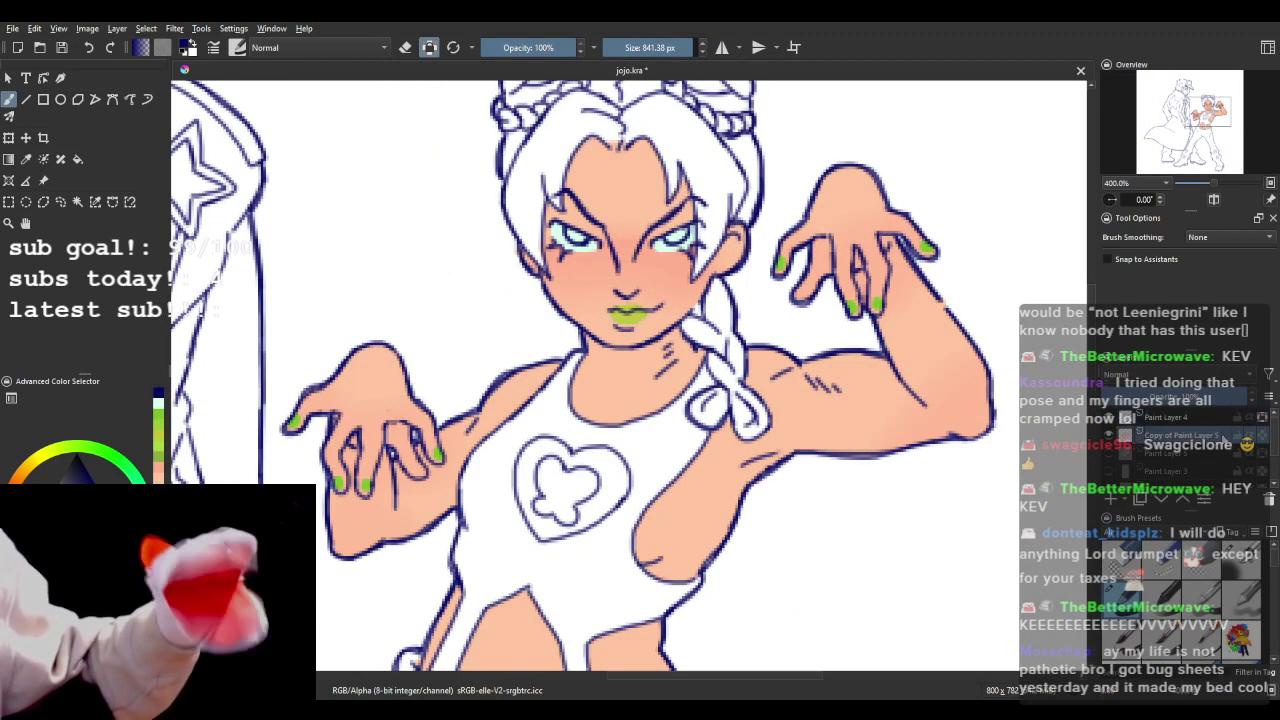
{"action": "left_click", "coordinate": [645, 48]}
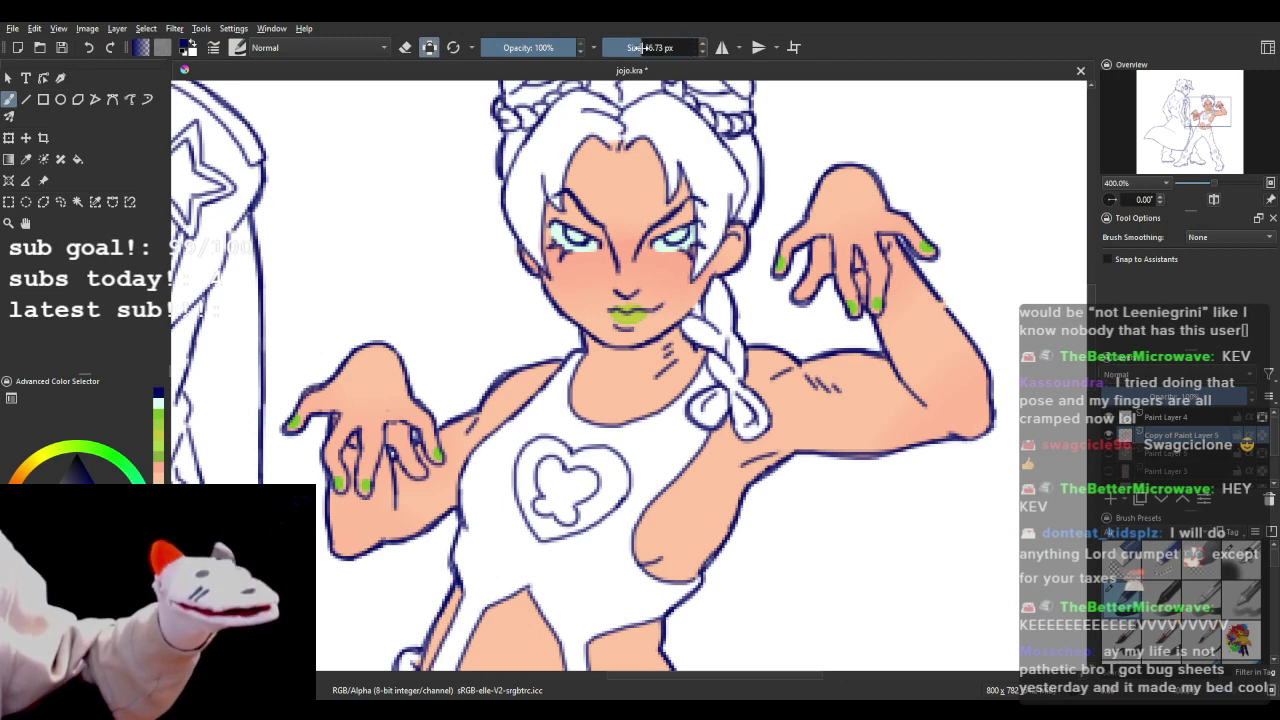
{"action": "left_click", "coordinate": [632, 47]}
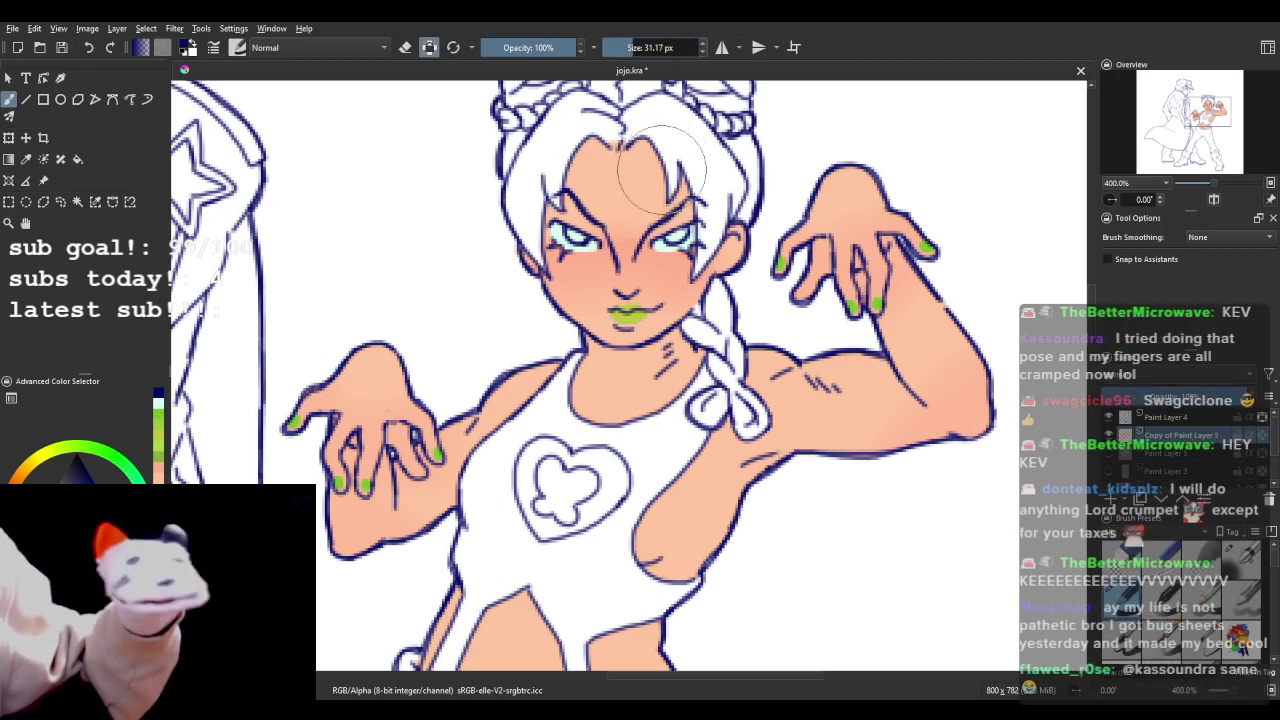
{"action": "left_click", "coordinate": [617, 48]}
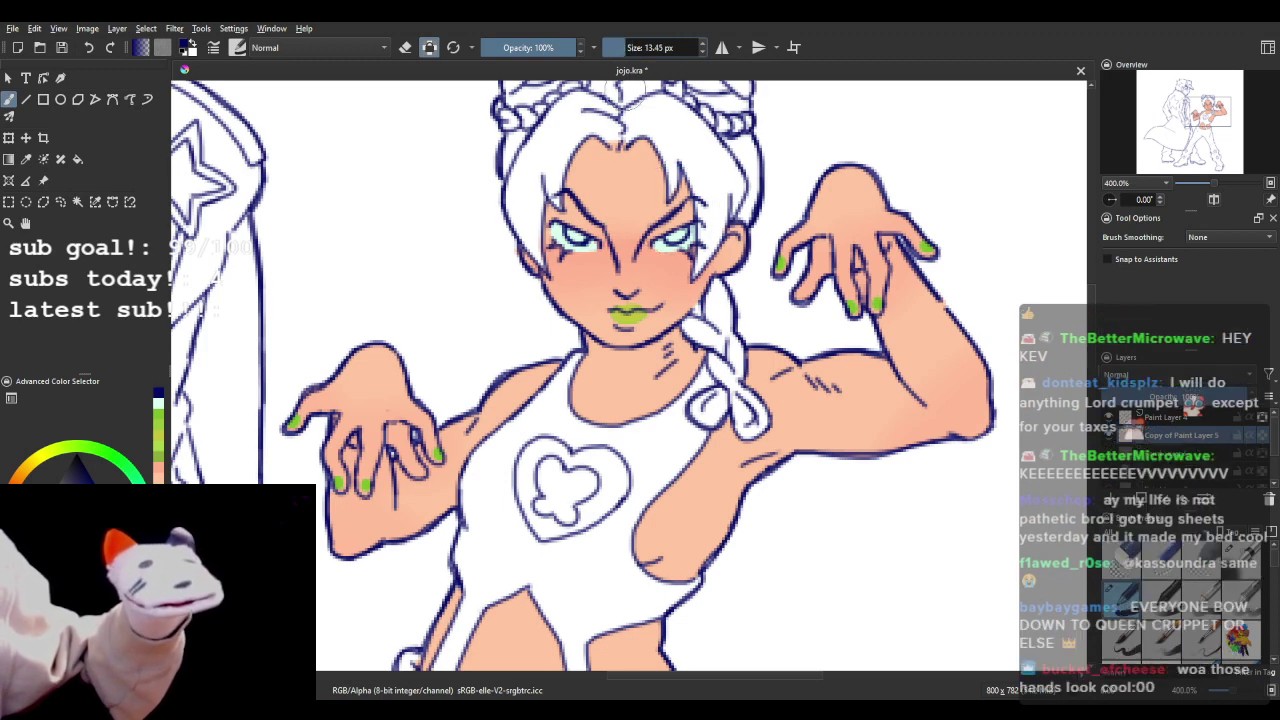
{"action": "left_click", "coordinate": [617, 48]}
{"action": "scroll", "coordinate": [638, 154], "scroll_direction": "up", "scroll_amount": 2}
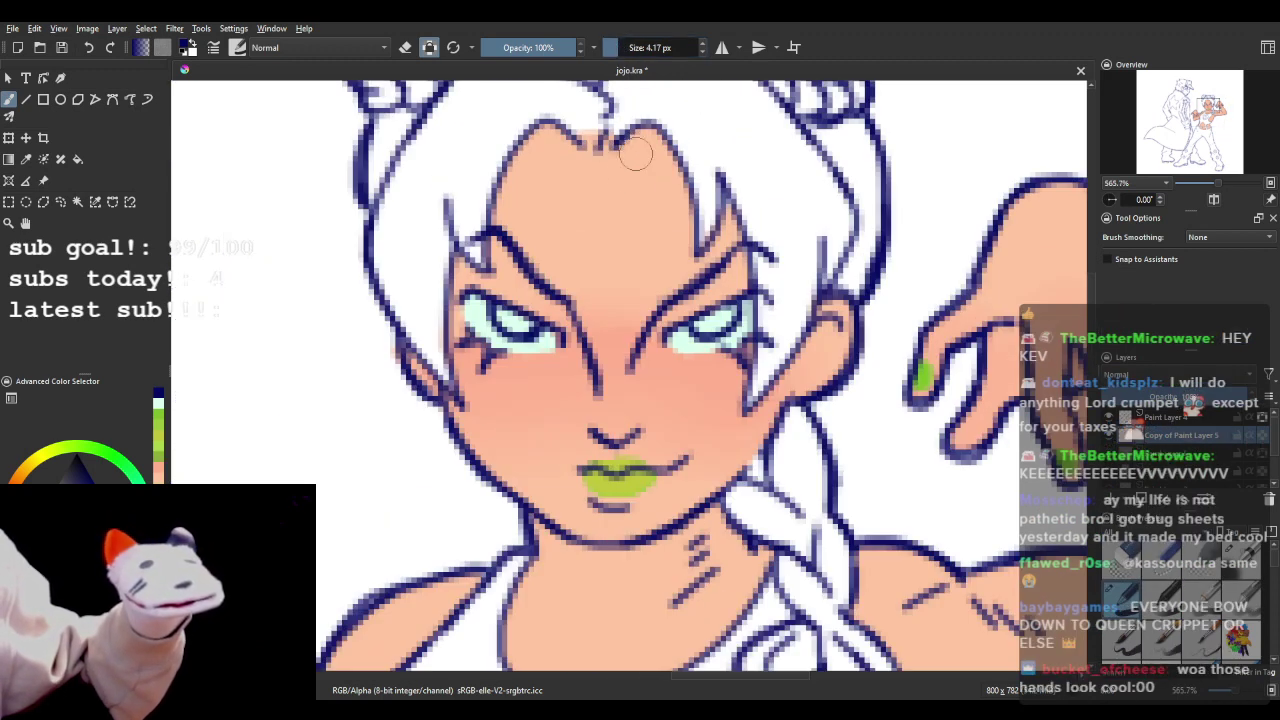
{"action": "left_click", "coordinate": [160, 448]}
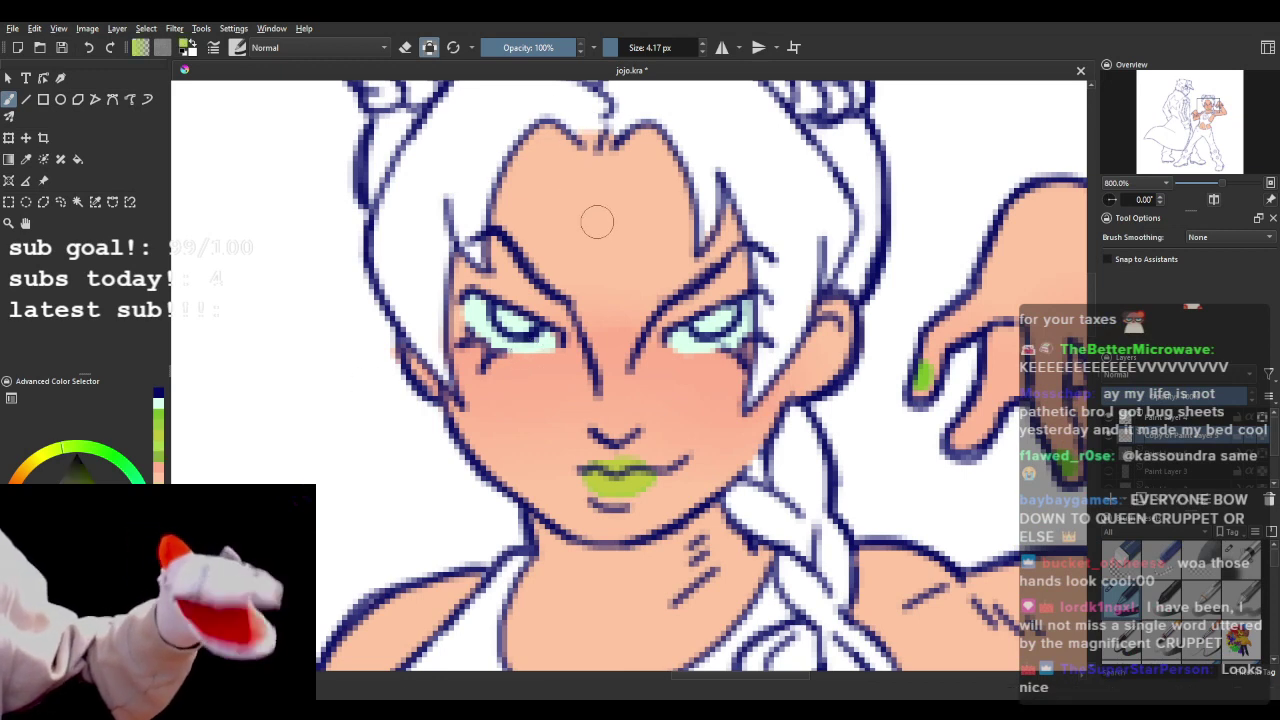
{"action": "left_click", "coordinate": [609, 47]}
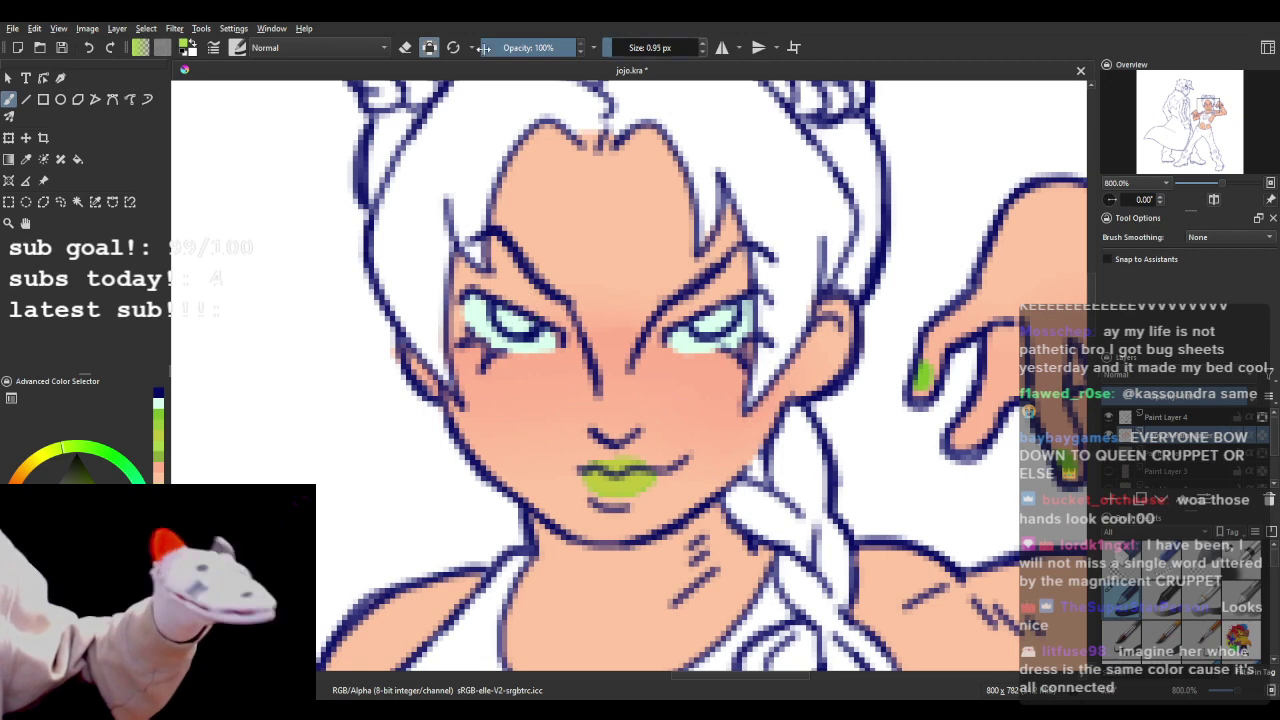
{"action": "left_click", "coordinate": [429, 47]}
{"action": "mouse_move", "coordinate": [520, 314]}
{"action": "left_mouse_down"}
{"action": "mouse_move", "coordinate": [501, 311]}
{"action": "mouse_move", "coordinate": [527, 326]}
{"action": "left_mouse_up"}
{"action": "left_click_drag", "start_coordinate": [692, 324], "coordinate": [718, 310]}
{"action": "scroll", "coordinate": [689, 231], "scroll_direction": "down", "scroll_amount": 4}
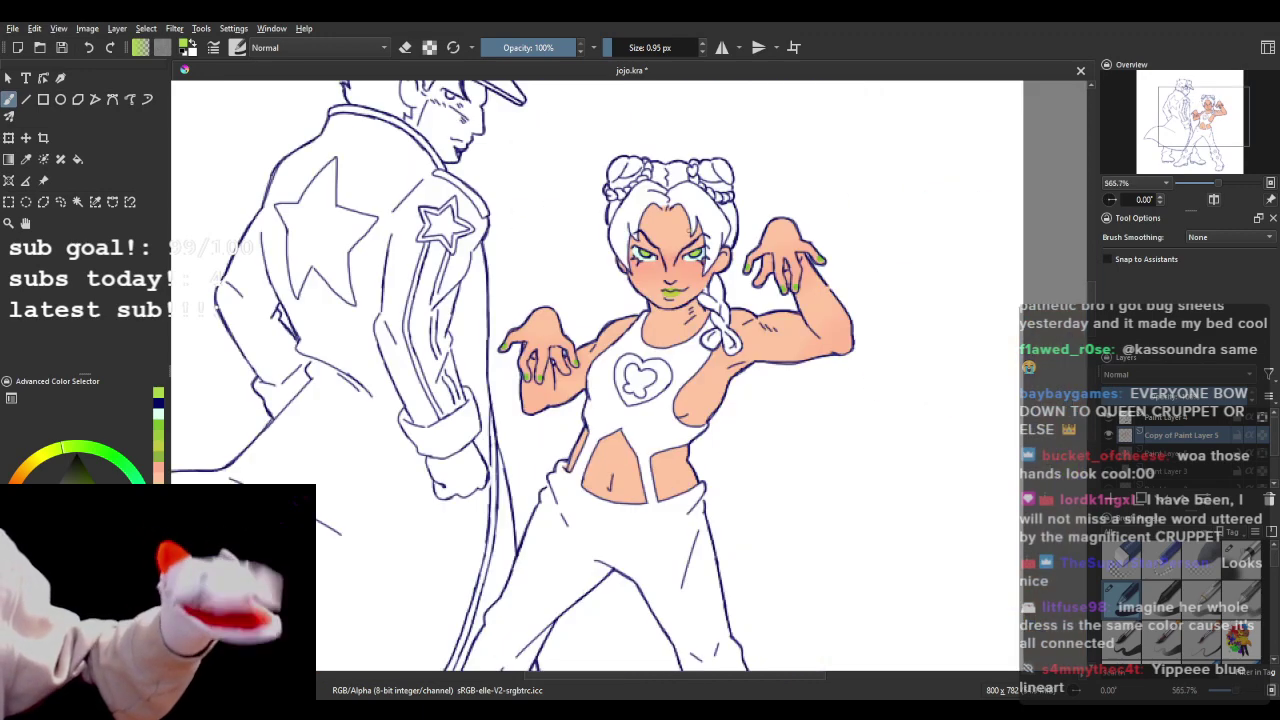
{"action": "scroll", "coordinate": [689, 231], "scroll_direction": "down", "scroll_amount": 1}
{"action": "scroll", "coordinate": [689, 231], "scroll_direction": "down", "scroll_amount": 1}
{"action": "scroll", "coordinate": [711, 220], "scroll_direction": "up", "scroll_amount": 2}
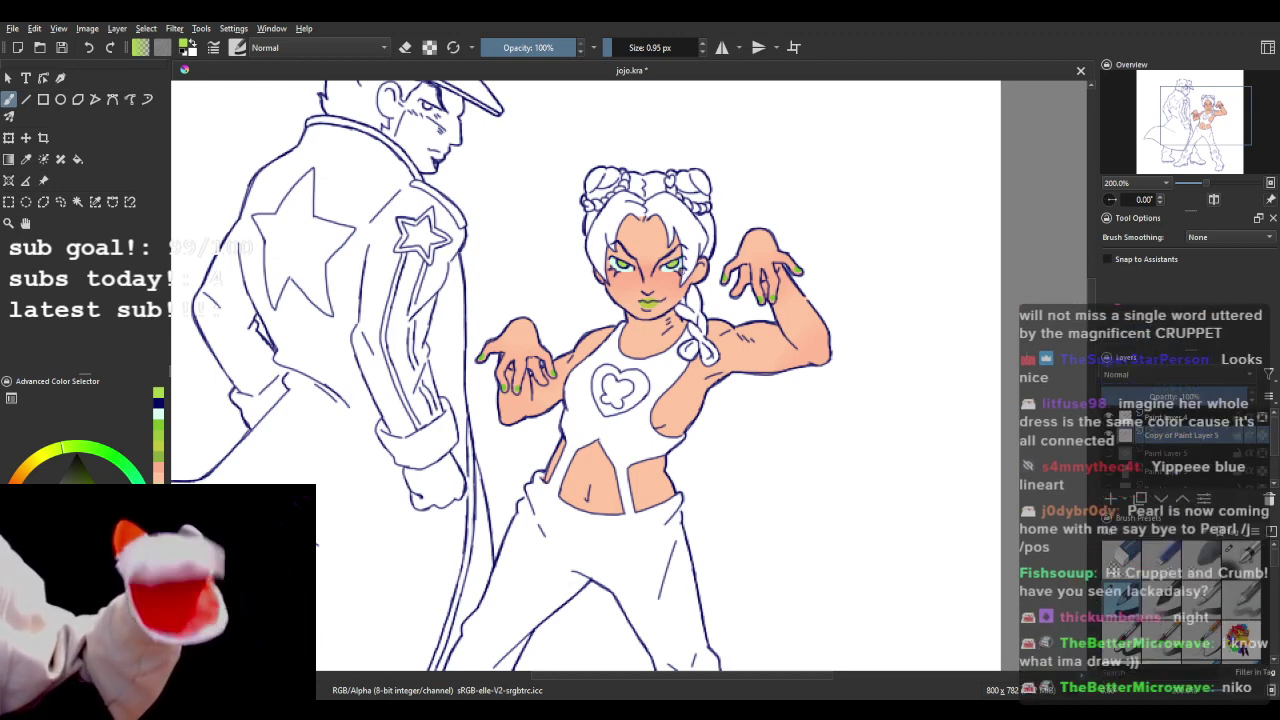
{"action": "scroll", "coordinate": [700, 313], "scroll_direction": "up", "scroll_amount": 2}
{"action": "scroll", "coordinate": [650, 230], "scroll_direction": "down", "scroll_amount": 3}
{"action": "scroll", "coordinate": [654, 220], "scroll_direction": "up", "scroll_amount": 2}
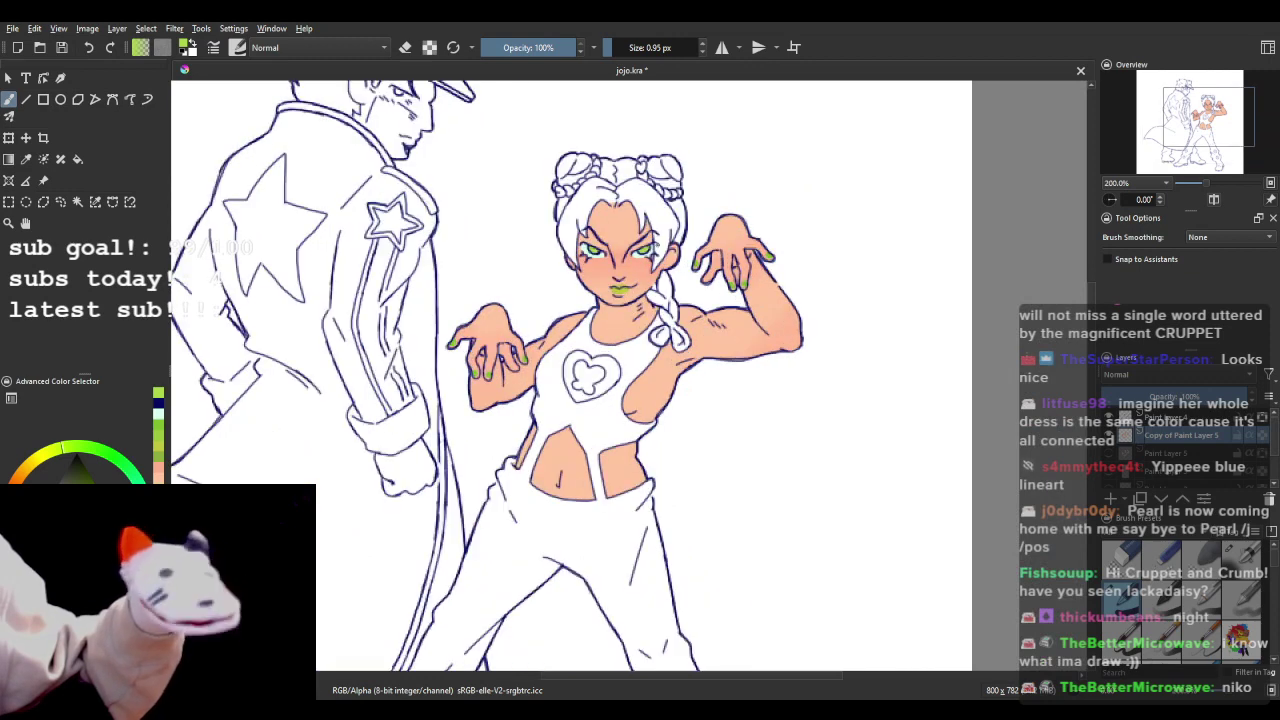
- Fill both halves of the smaller figure's front hair with the same yellow-green
{"action": "scroll", "coordinate": [621, 215], "scroll_direction": "up", "scroll_amount": 1}
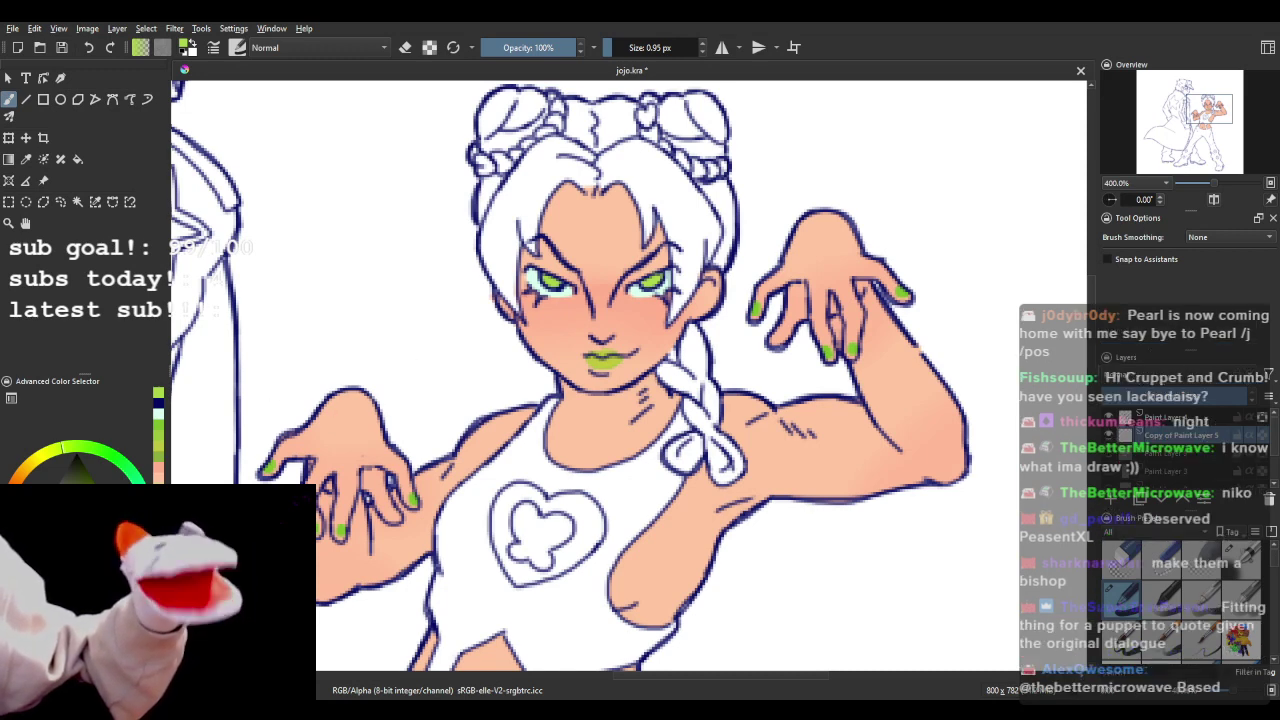
{"action": "left_click", "coordinate": [77, 159]}
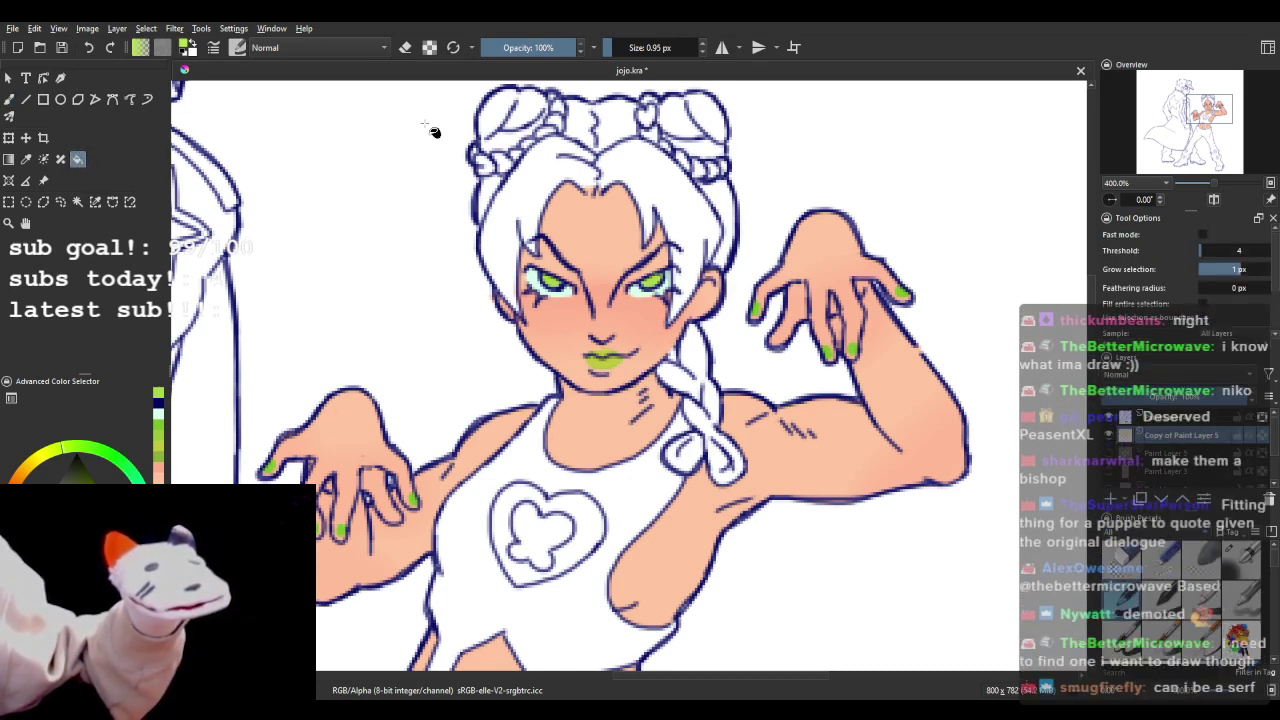
{"action": "left_click", "coordinate": [521, 197]}
{"action": "left_click", "coordinate": [647, 178]}
{"action": "scroll", "coordinate": [607, 280], "scroll_direction": "down", "scroll_amount": 4}
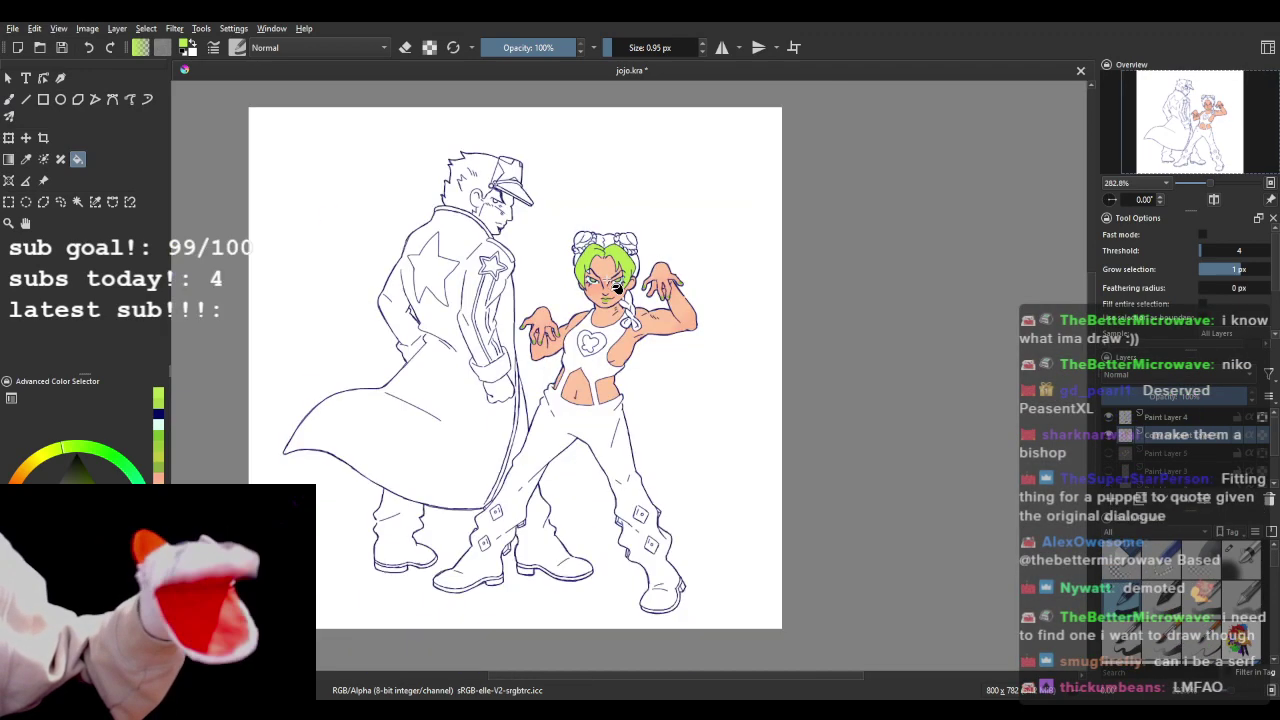
- Fill the segments of the smaller figure's braid and one loop at its end with the same yellow-green
{"action": "scroll", "coordinate": [622, 292], "scroll_direction": "up", "scroll_amount": 6}
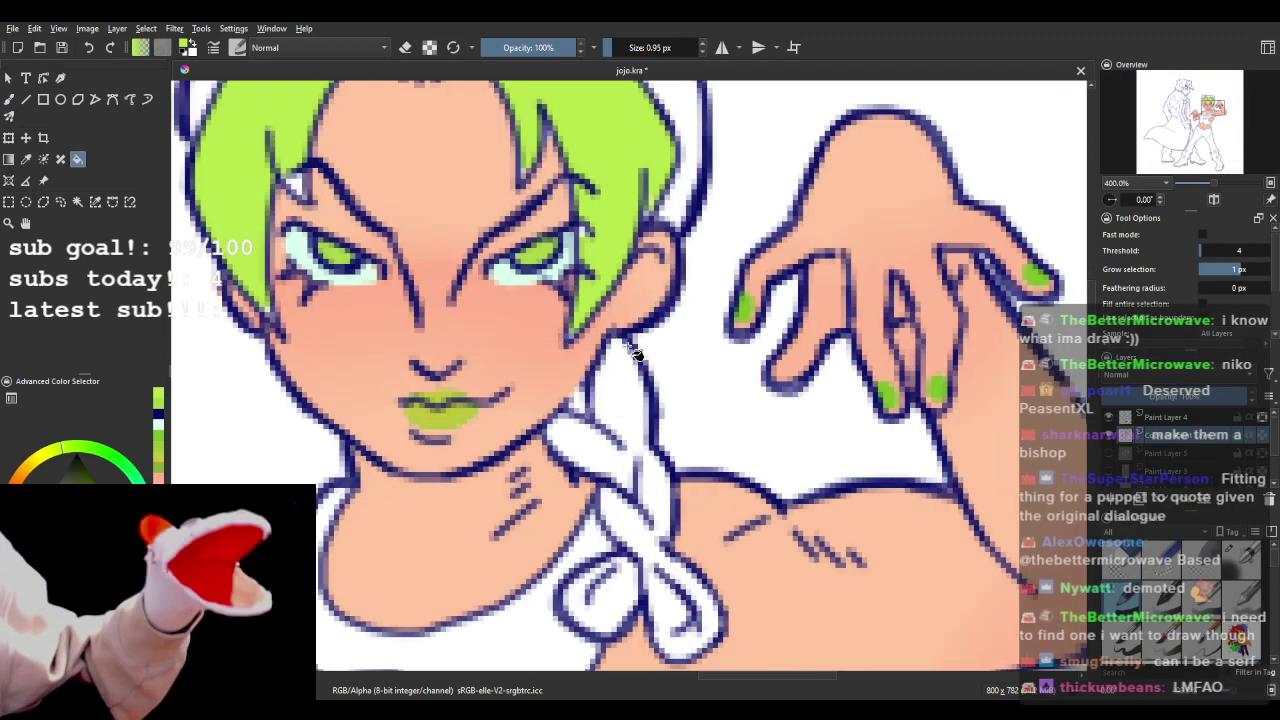
{"action": "left_click", "coordinate": [625, 414]}
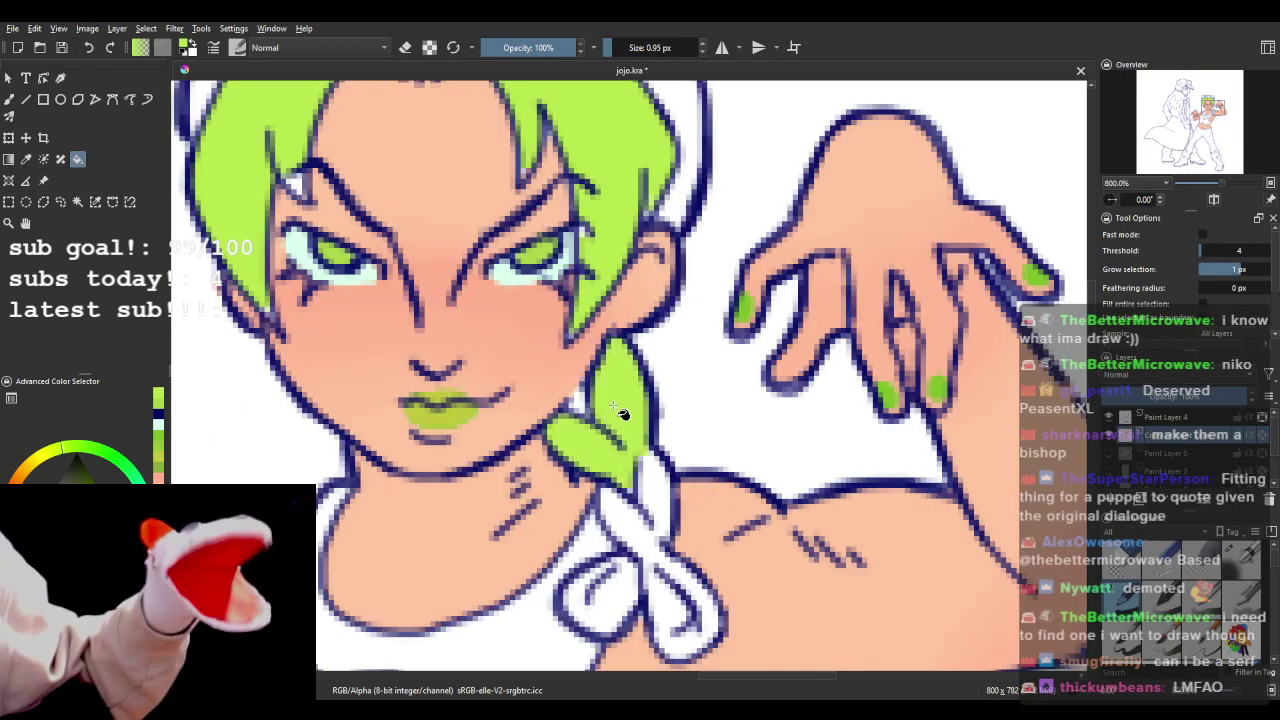
{"action": "scroll", "coordinate": [625, 414], "scroll_direction": "down", "scroll_amount": 5}
{"action": "scroll", "coordinate": [628, 455], "scroll_direction": "up", "scroll_amount": 7}
{"action": "left_click", "coordinate": [643, 476]}
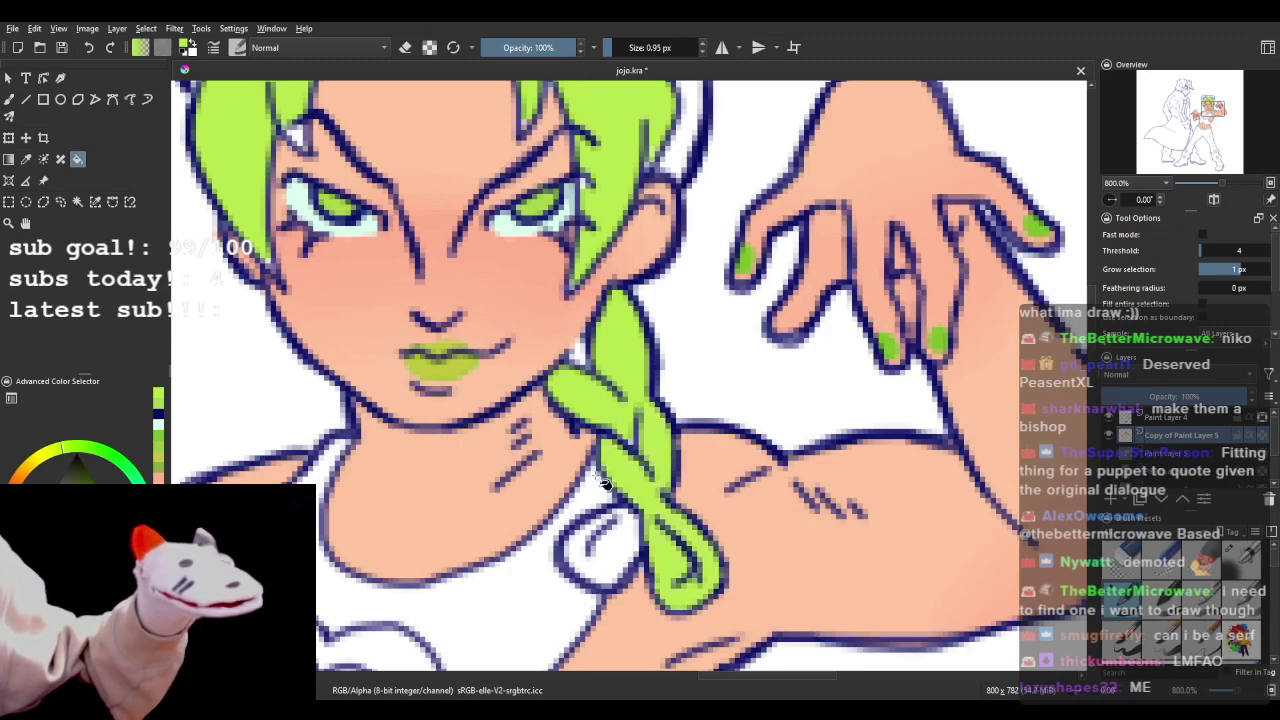
{"action": "scroll", "coordinate": [520, 410], "scroll_direction": "down", "scroll_amount": 3}
- Brush yellow-green into the white hair gap beside the brow, and paint the braid's remaining white loop with a 4.17 px brush
{"action": "left_click", "coordinate": [9, 99]}
{"action": "scroll", "coordinate": [470, 372], "scroll_direction": "up", "scroll_amount": 2}
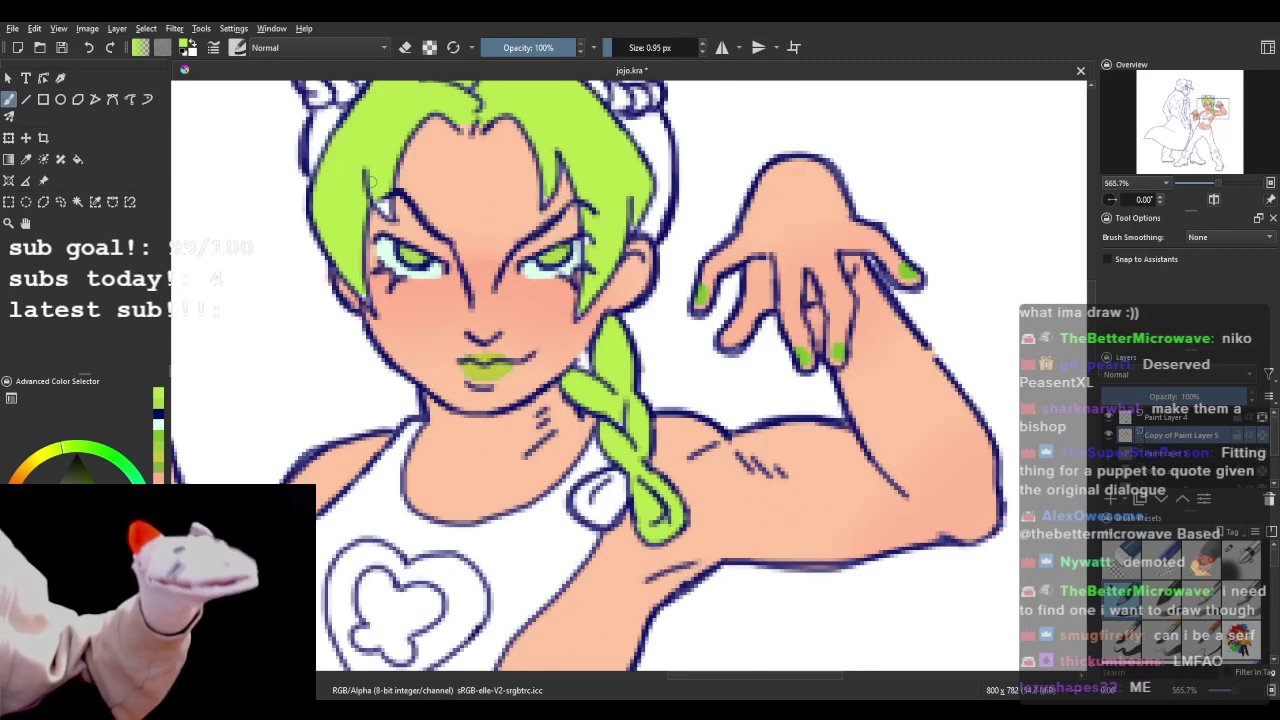
{"action": "left_click_drag", "start_coordinate": [385, 210], "coordinate": [378, 198]}
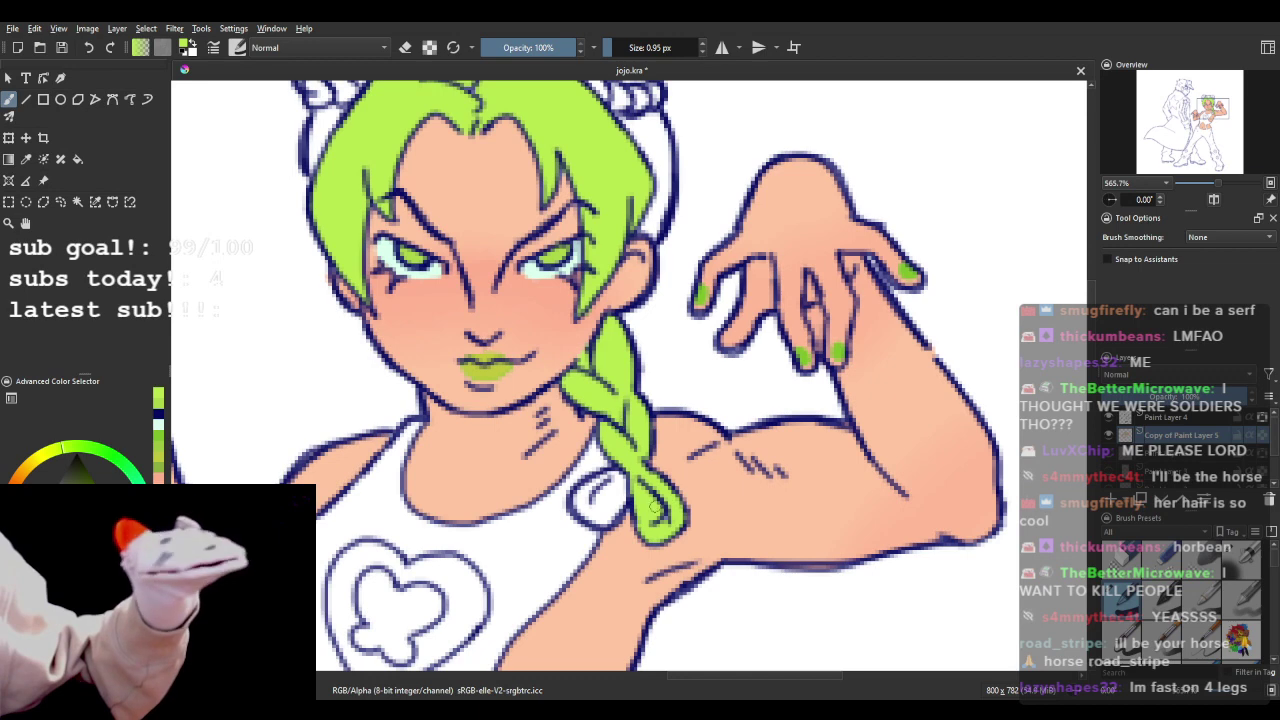
{"action": "left_click", "coordinate": [616, 49]}
{"action": "mouse_move", "coordinate": [592, 492]}
{"action": "left_mouse_down"}
{"action": "mouse_move", "coordinate": [600, 512]}
{"action": "mouse_move", "coordinate": [612, 500]}
{"action": "mouse_move", "coordinate": [594, 498]}
{"action": "left_mouse_up"}
{"action": "scroll", "coordinate": [602, 410], "scroll_direction": "down", "scroll_amount": 5}
{"action": "scroll", "coordinate": [602, 398], "scroll_direction": "up", "scroll_amount": 4}
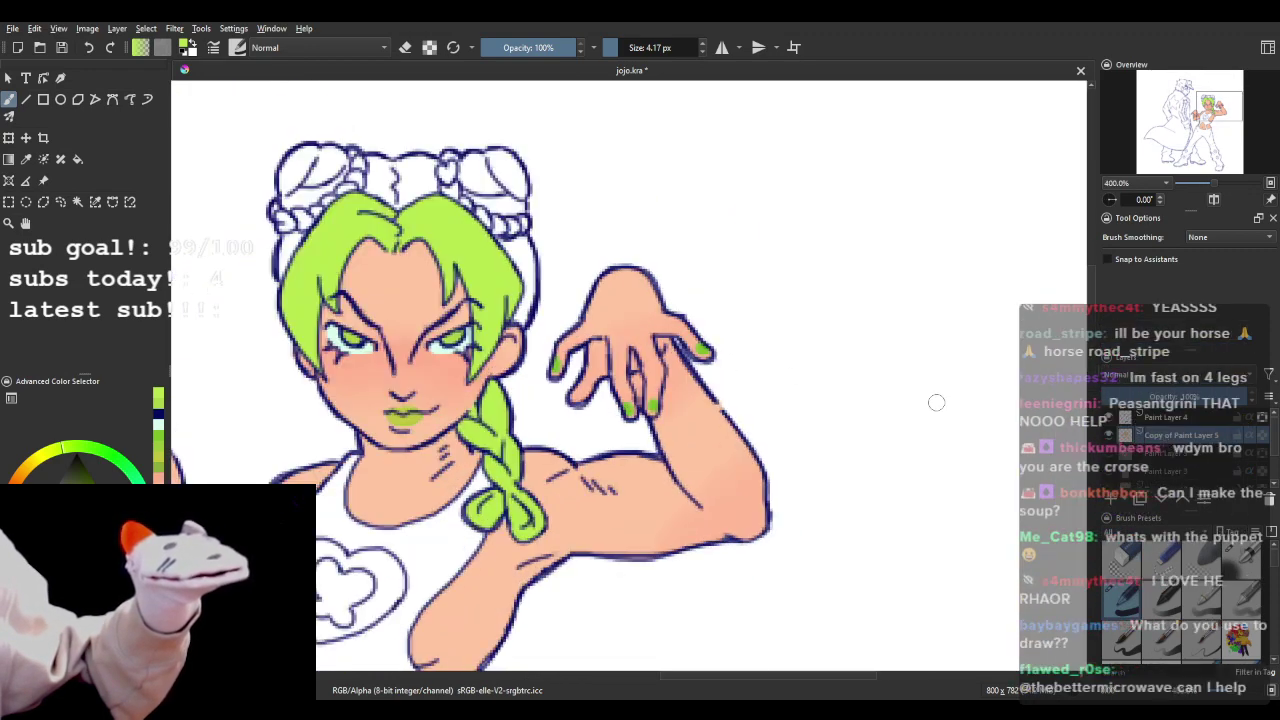
- Choose a textured 81 px brush preset and a pale yellow, and paint highlights on both halves of the front hair
{"action": "scroll", "coordinate": [1149, 605], "scroll_direction": "down", "scroll_amount": 2}
{"action": "left_click", "coordinate": [1166, 560]}
{"action": "scroll", "coordinate": [515, 313], "scroll_direction": "down", "scroll_amount": 2}
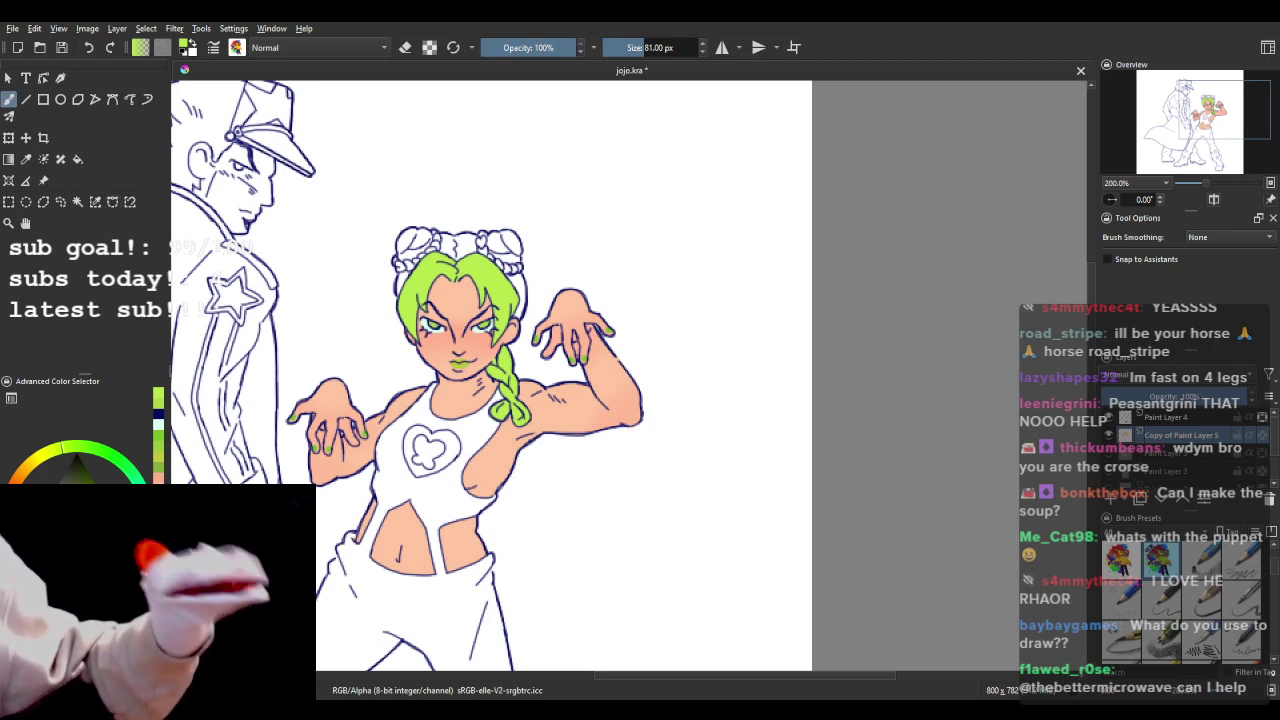
{"action": "scroll", "coordinate": [672, 332], "scroll_direction": "down", "scroll_amount": 2}
{"action": "scroll", "coordinate": [520, 332], "scroll_direction": "up", "scroll_amount": 2}
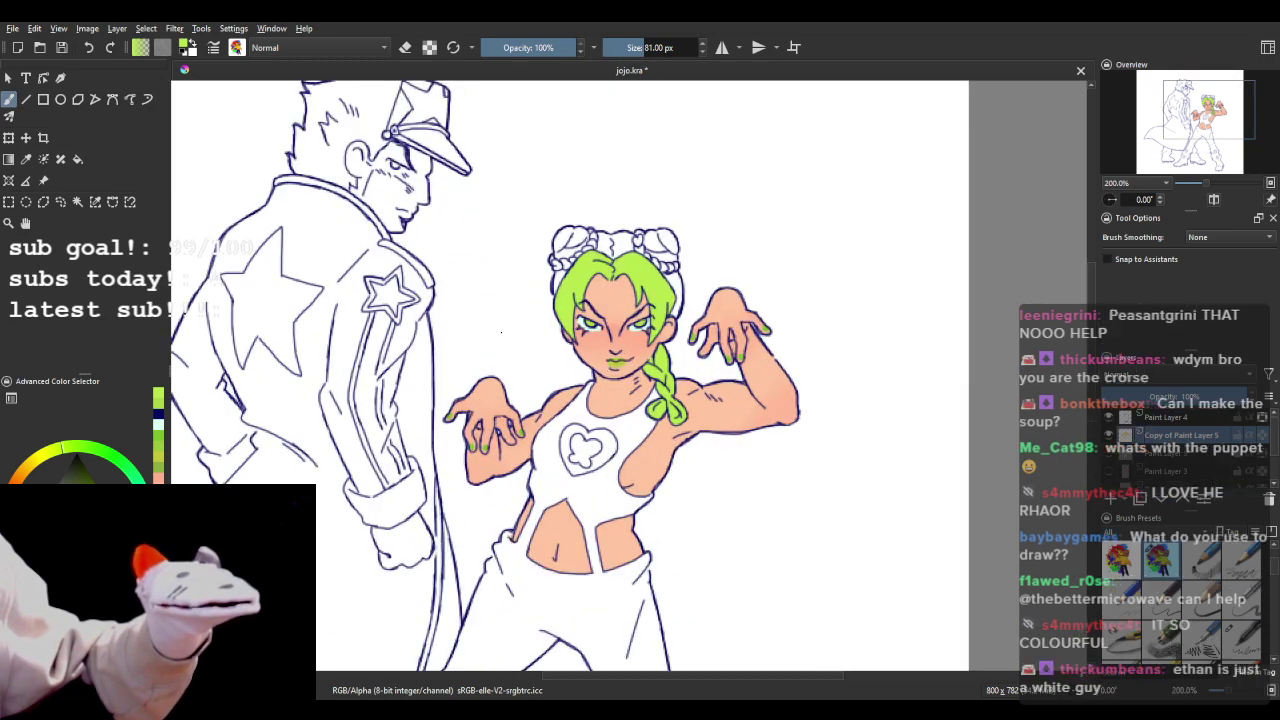
{"action": "scroll", "coordinate": [617, 281], "scroll_direction": "up", "scroll_amount": 3}
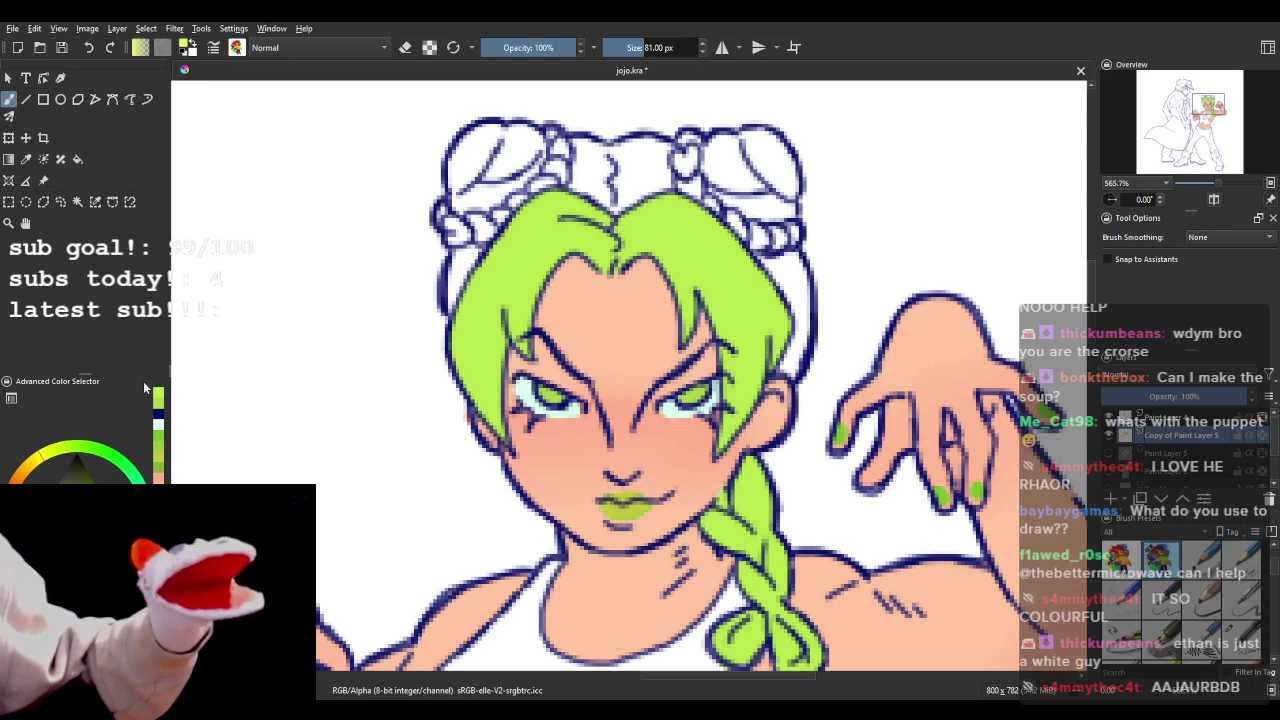
{"action": "mouse_move", "coordinate": [518, 230]}
{"action": "left_mouse_down"}
{"action": "mouse_move", "coordinate": [476, 290]}
{"action": "mouse_move", "coordinate": [530, 242]}
{"action": "mouse_move", "coordinate": [514, 292]}
{"action": "mouse_move", "coordinate": [550, 260]}
{"action": "left_mouse_up"}
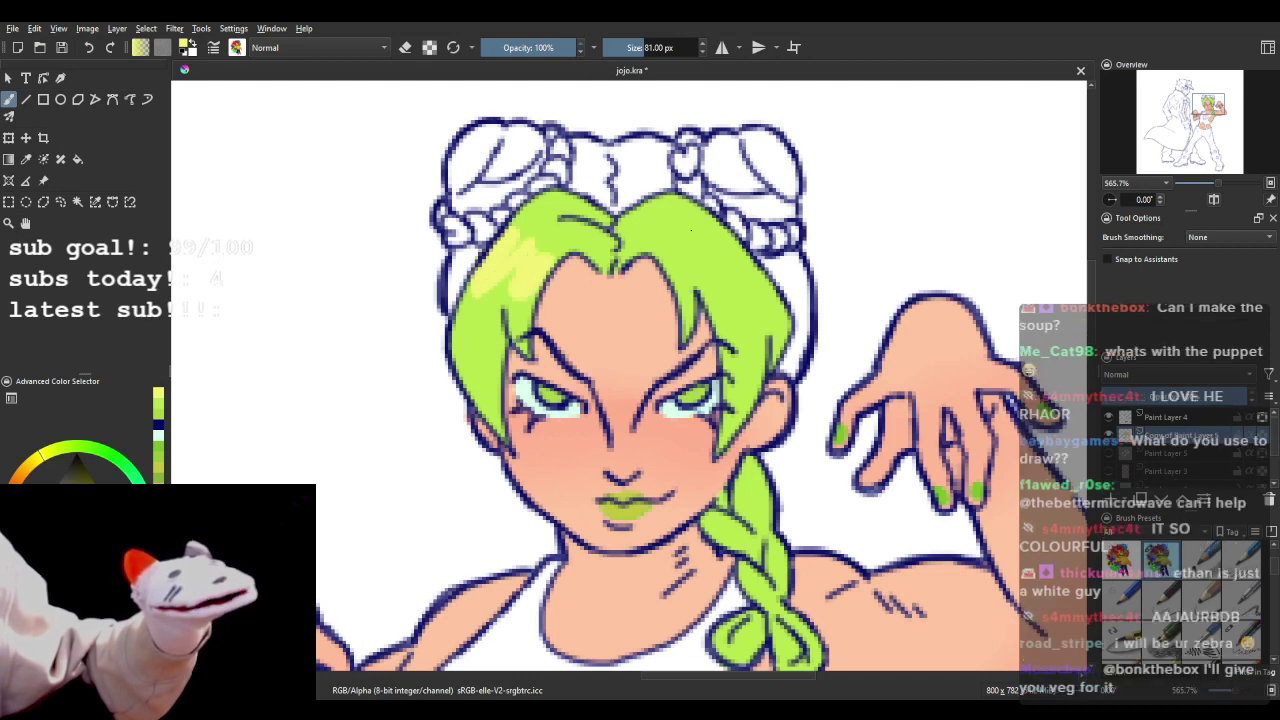
{"action": "mouse_move", "coordinate": [692, 270]}
{"action": "left_mouse_down"}
{"action": "mouse_move", "coordinate": [702, 258]}
{"action": "mouse_move", "coordinate": [750, 292]}
{"action": "mouse_move", "coordinate": [722, 240]}
{"action": "left_mouse_up"}
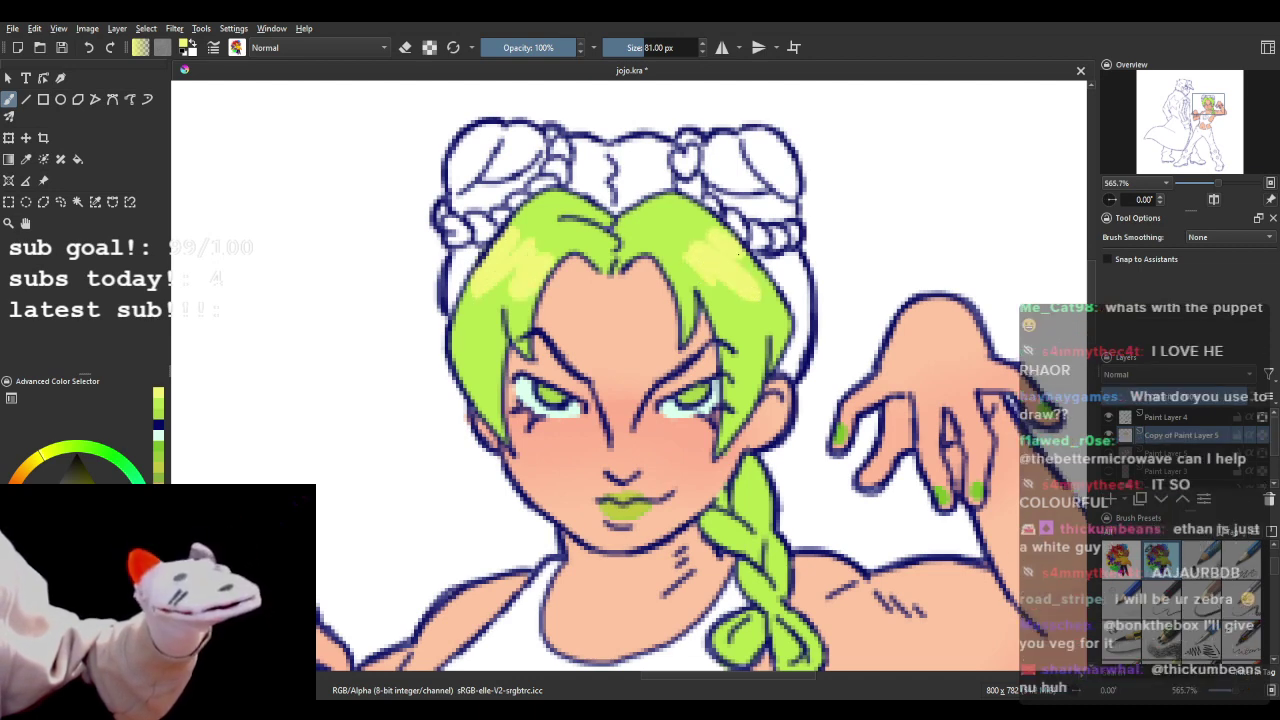
- Add pale yellow highlights to the upper and middle segments of the smaller figure's braid
{"action": "scroll", "coordinate": [630, 290], "scroll_direction": "down", "scroll_amount": 3}
{"action": "scroll", "coordinate": [625, 380], "scroll_direction": "up", "scroll_amount": 3}
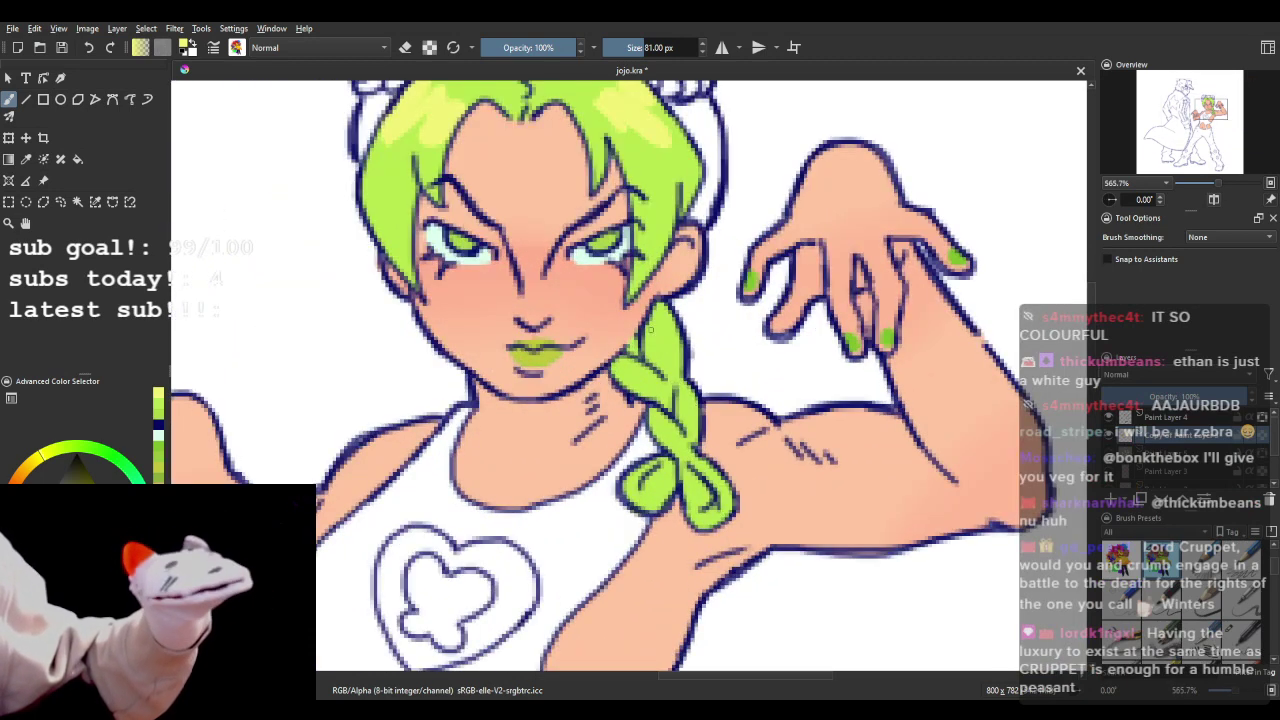
{"action": "left_click_drag", "start_coordinate": [650, 328], "coordinate": [670, 352]}
{"action": "left_click_drag", "start_coordinate": [676, 402], "coordinate": [690, 424]}
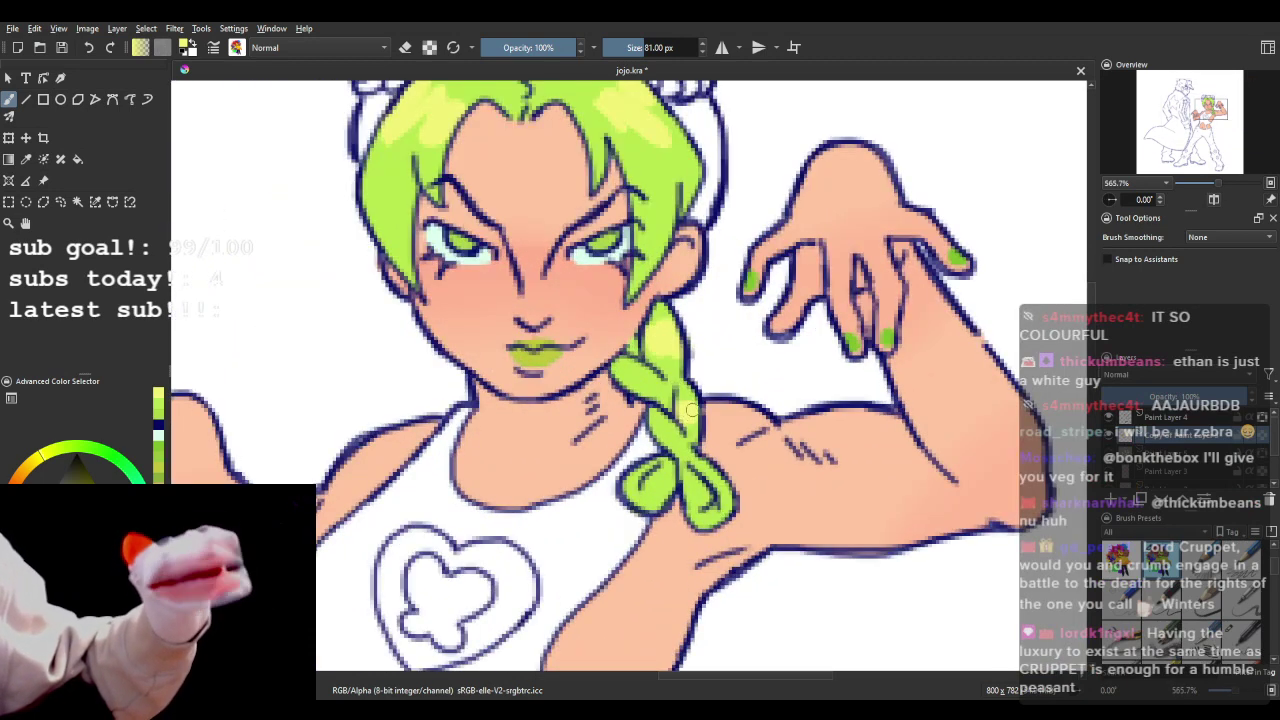
{"action": "scroll", "coordinate": [660, 340], "scroll_direction": "down", "scroll_amount": 3}
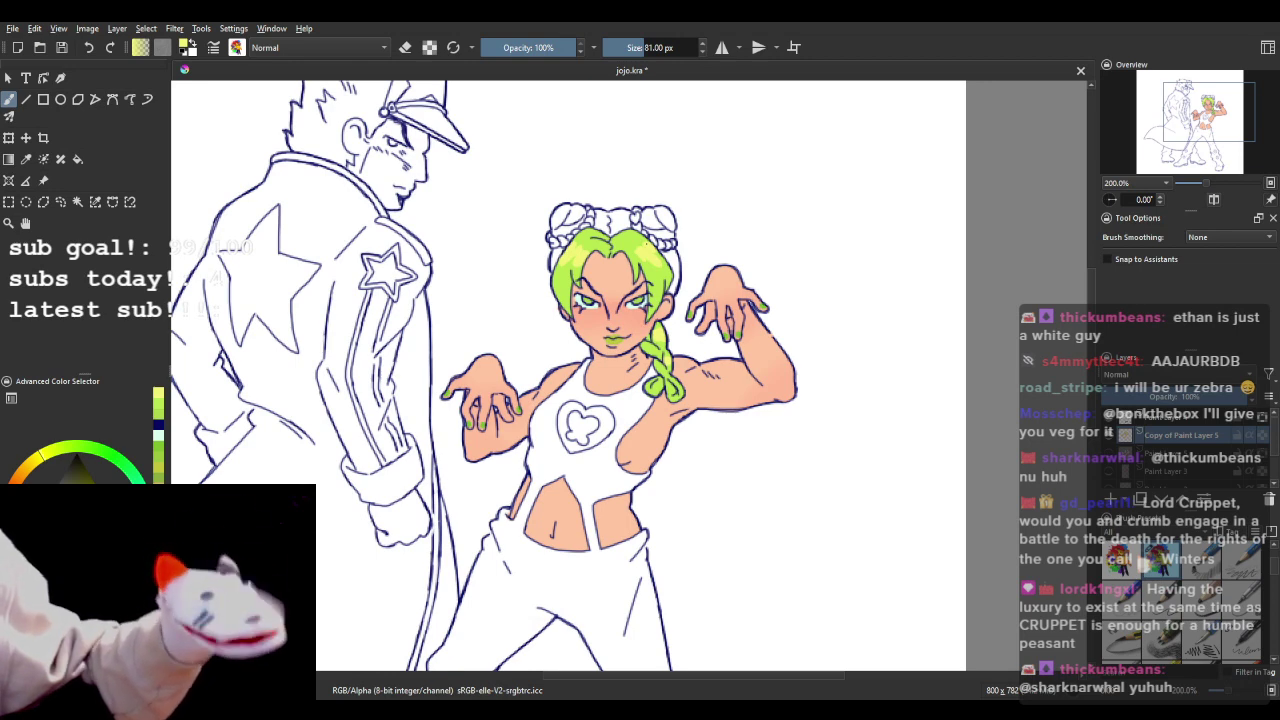
- Pick a deep blue and fill all sections of the smaller figure's hair bun nearer the taller figure
{"action": "scroll", "coordinate": [632, 240], "scroll_direction": "up", "scroll_amount": 1}
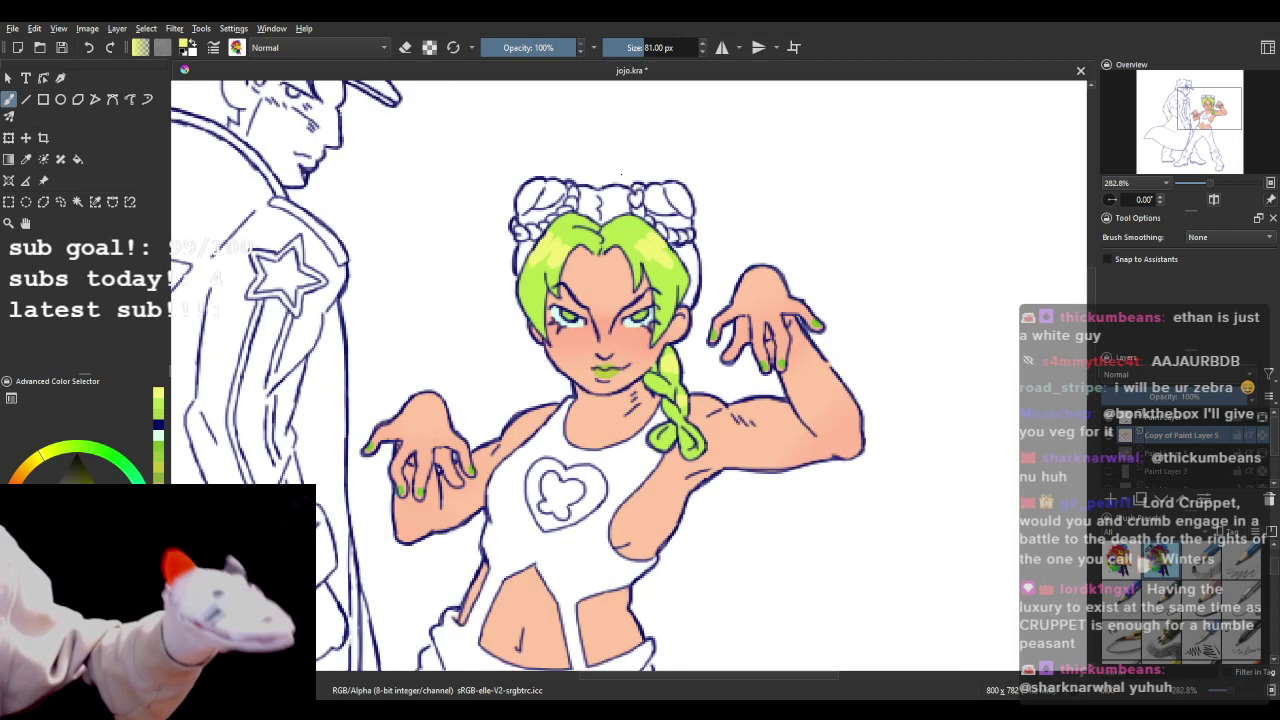
{"action": "scroll", "coordinate": [620, 173], "scroll_direction": "up", "scroll_amount": 2}
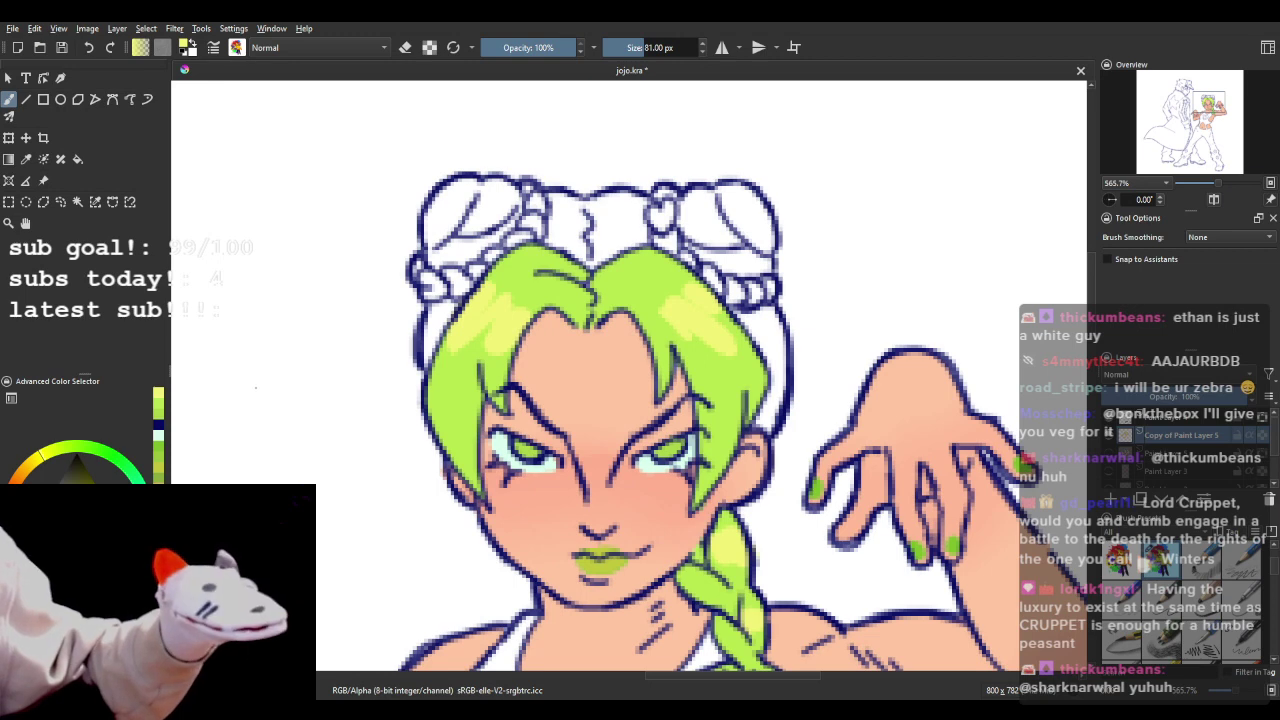
{"action": "left_click", "coordinate": [153, 450]}
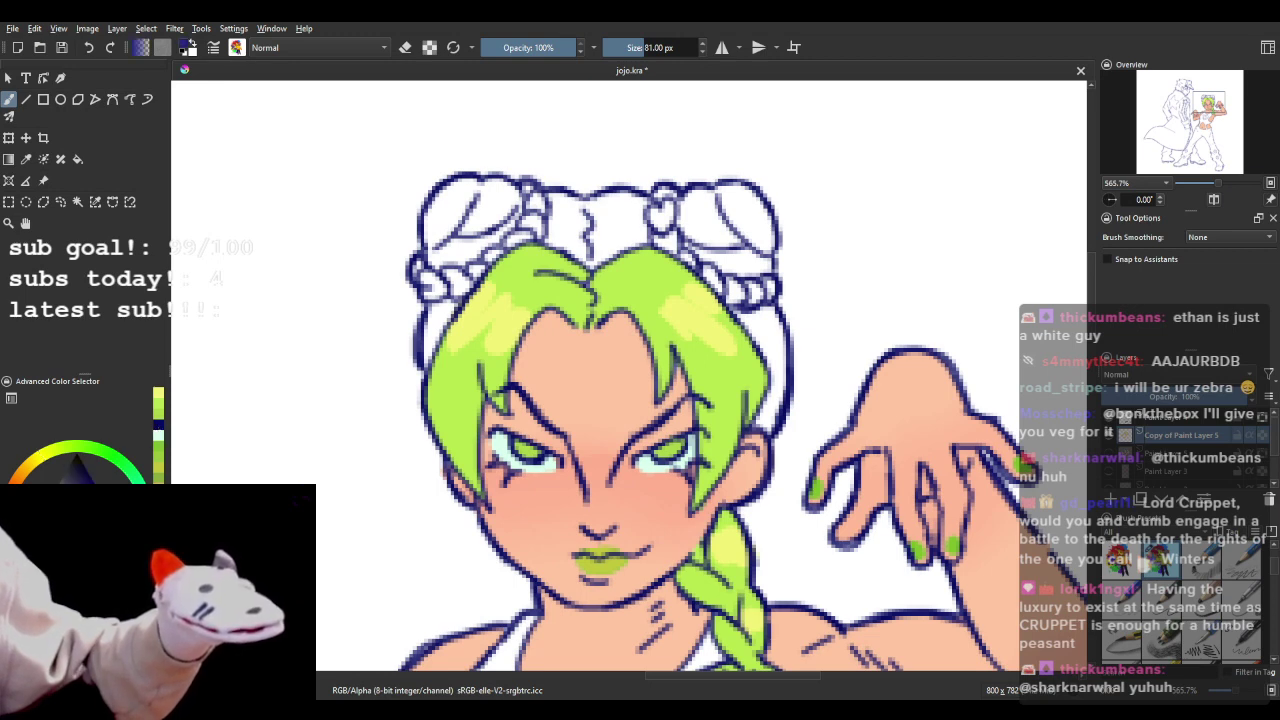
{"action": "left_click", "coordinate": [77, 159]}
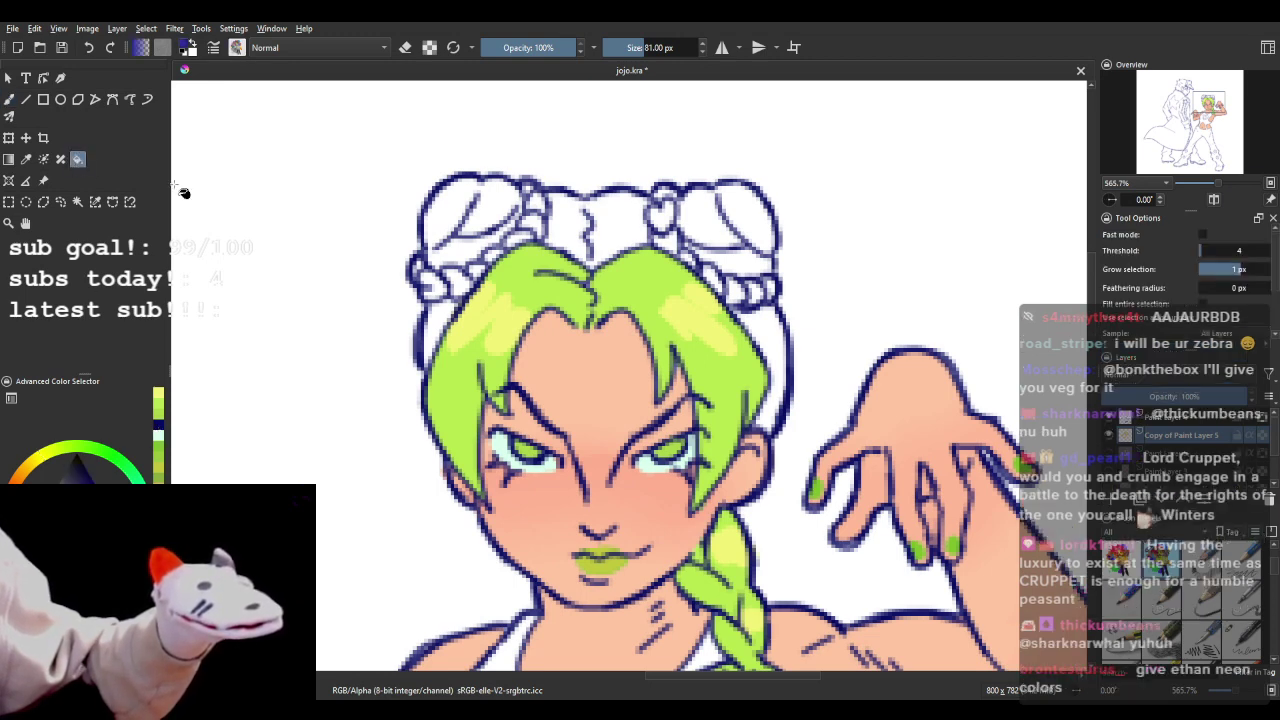
{"action": "left_click", "coordinate": [463, 211]}
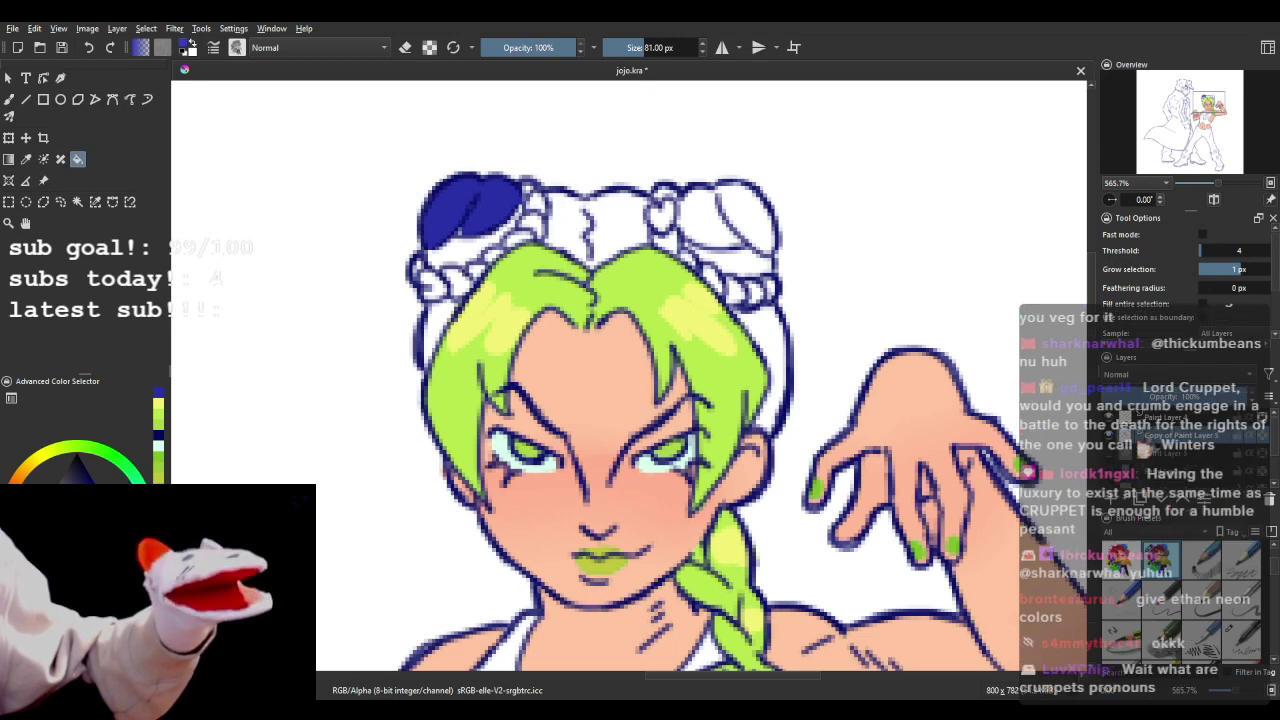
{"action": "left_click", "coordinate": [456, 210]}
{"action": "left_click", "coordinate": [459, 259]}
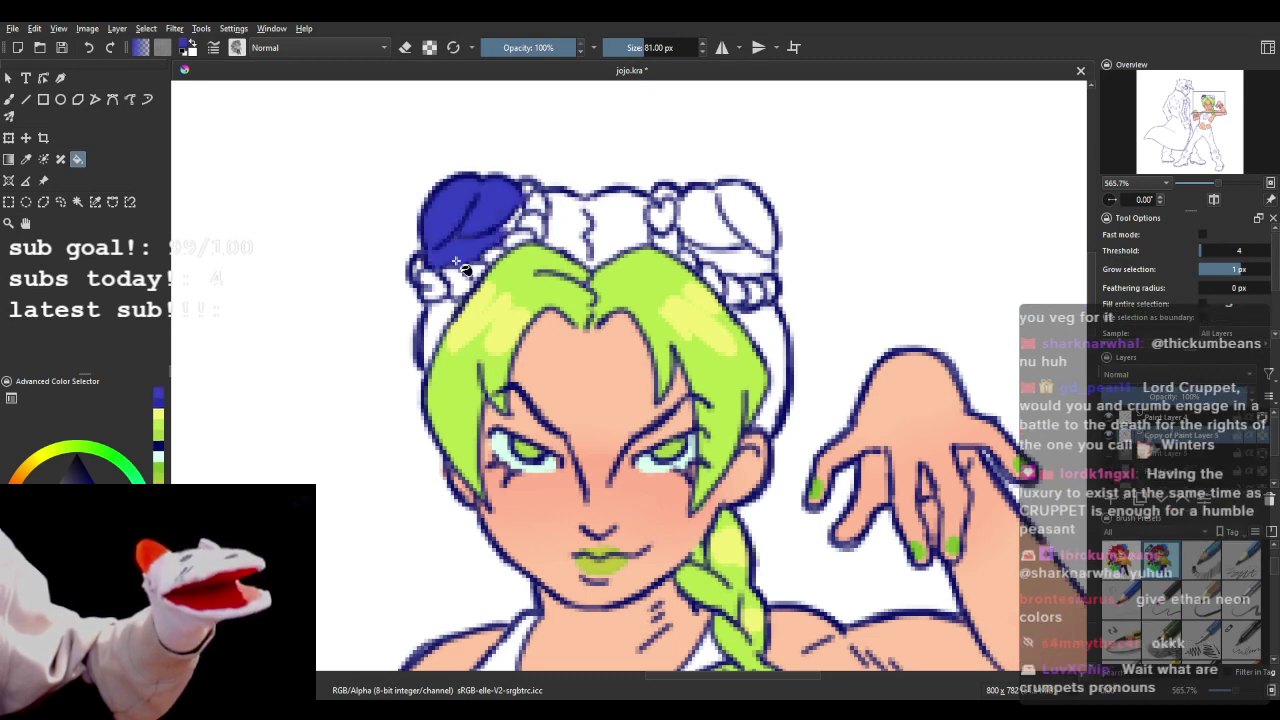
- Fill the back hair, the section between the buns, and the bun farther from the taller figure with deep blue
{"action": "left_click", "coordinate": [440, 335]}
{"action": "left_click", "coordinate": [587, 230]}
{"action": "left_click", "coordinate": [625, 225]}
{"action": "left_click", "coordinate": [779, 342]}
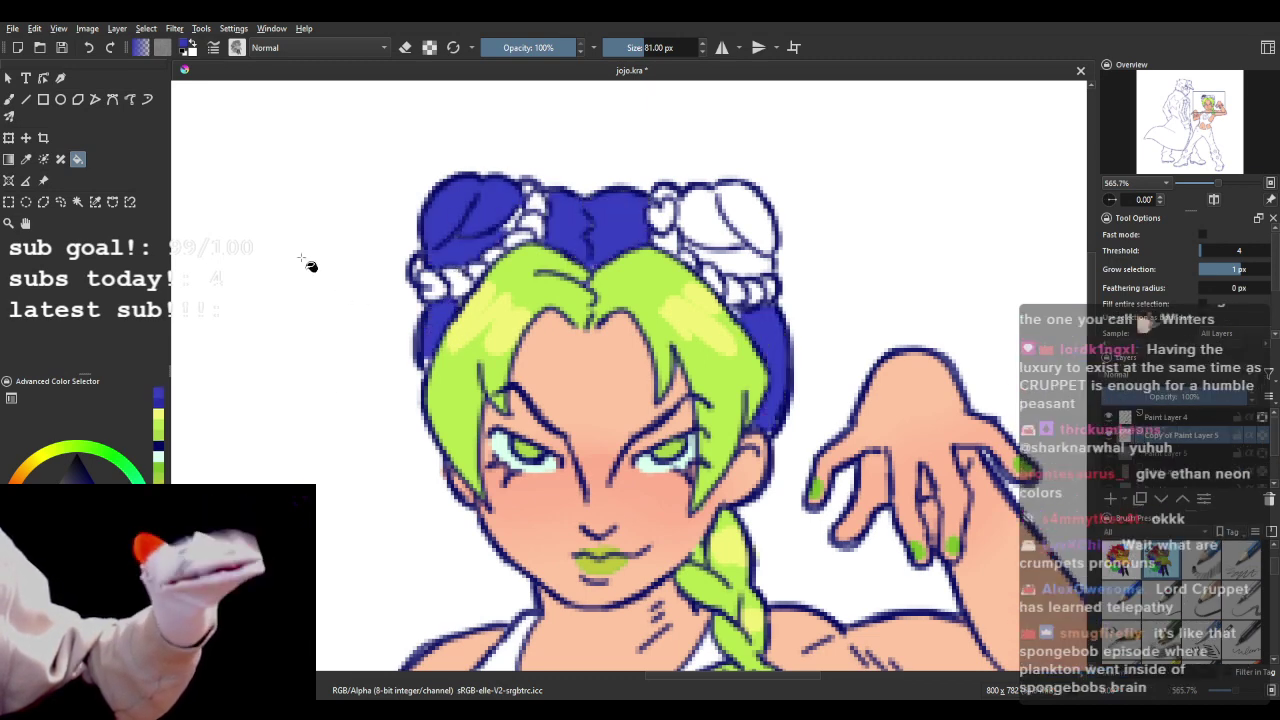
{"action": "left_click", "coordinate": [724, 225]}
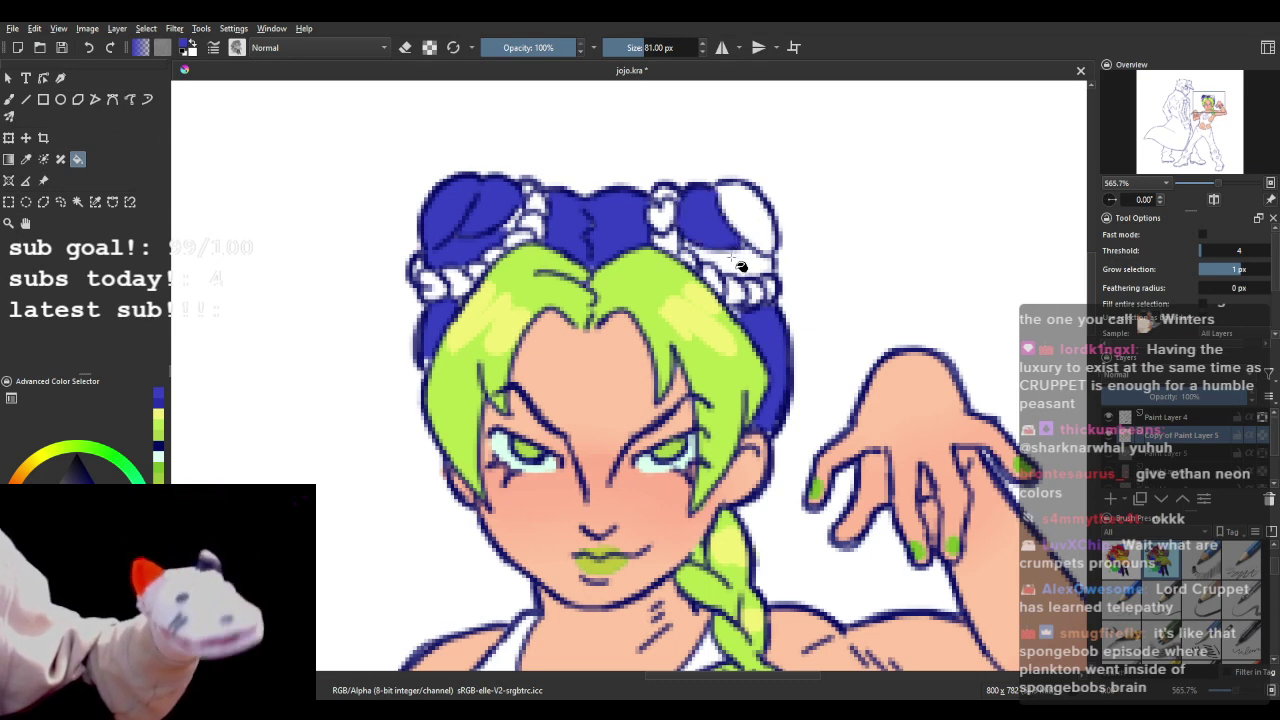
{"action": "left_click", "coordinate": [755, 225]}
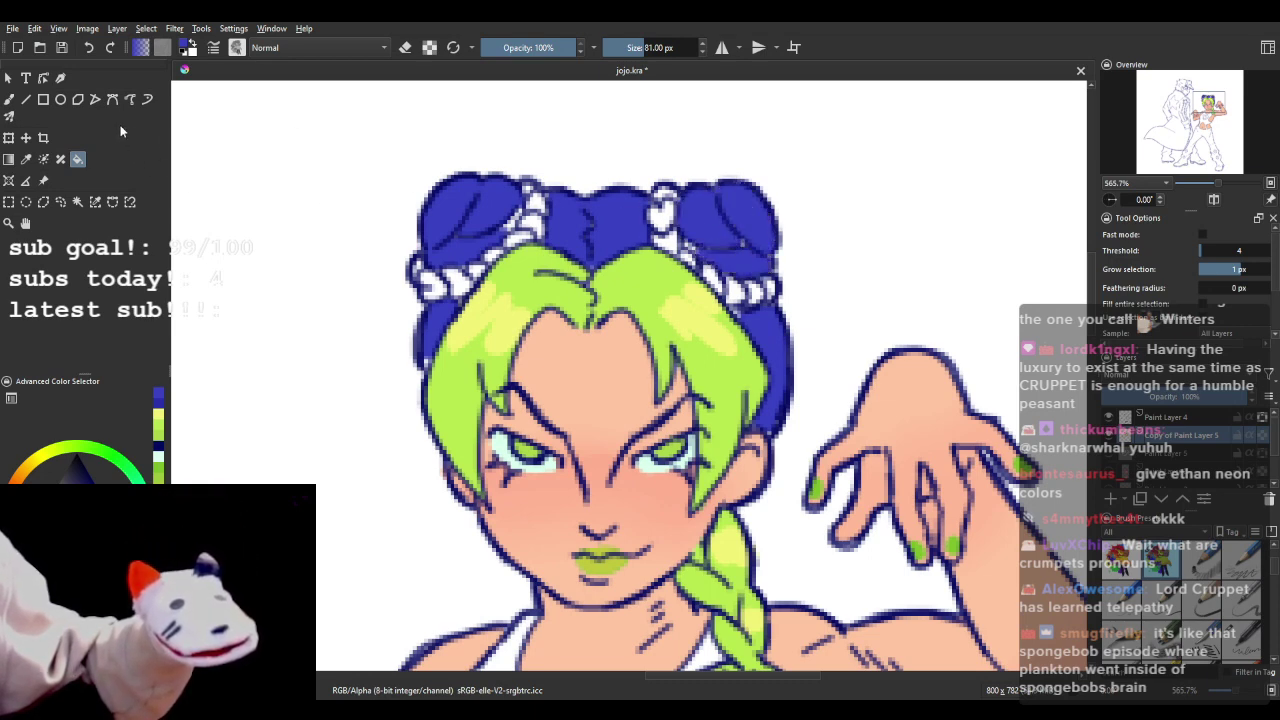
- Brush deep blue over the small unfilled gaps along the edges of the buns and back hair
{"action": "left_click", "coordinate": [9, 99]}
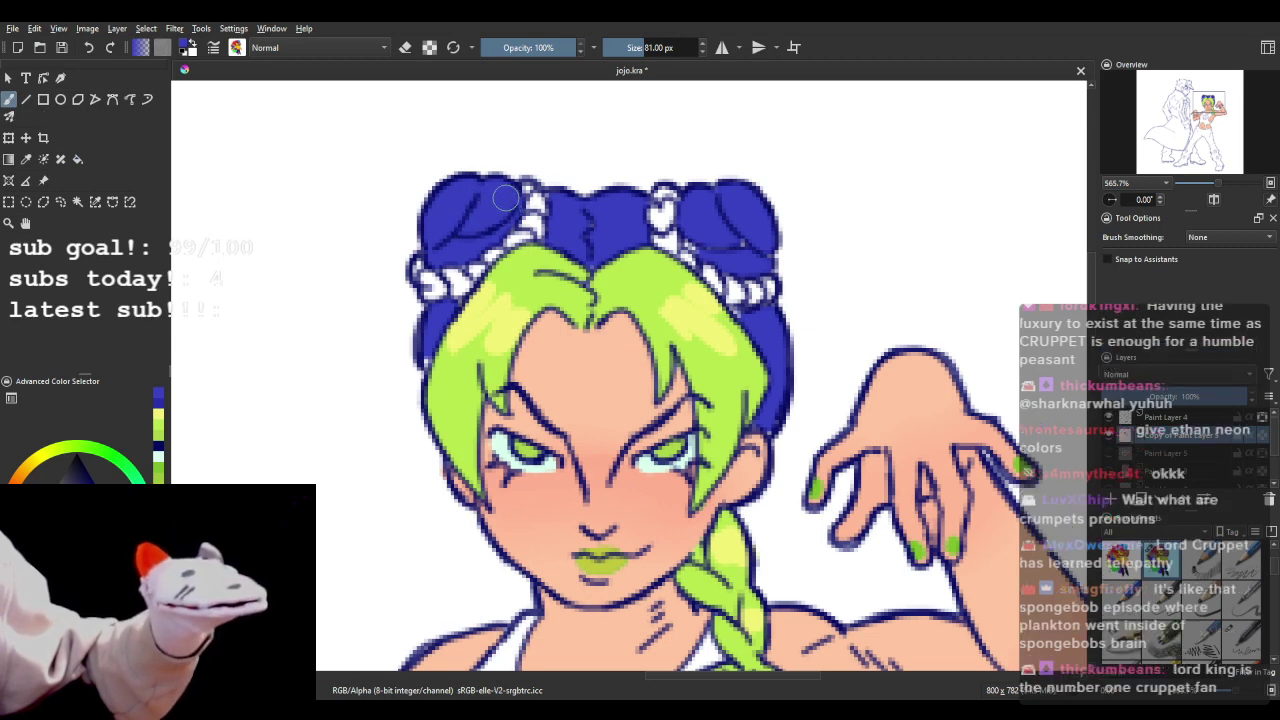
{"action": "left_click_drag", "start_coordinate": [505, 198], "coordinate": [504, 188]}
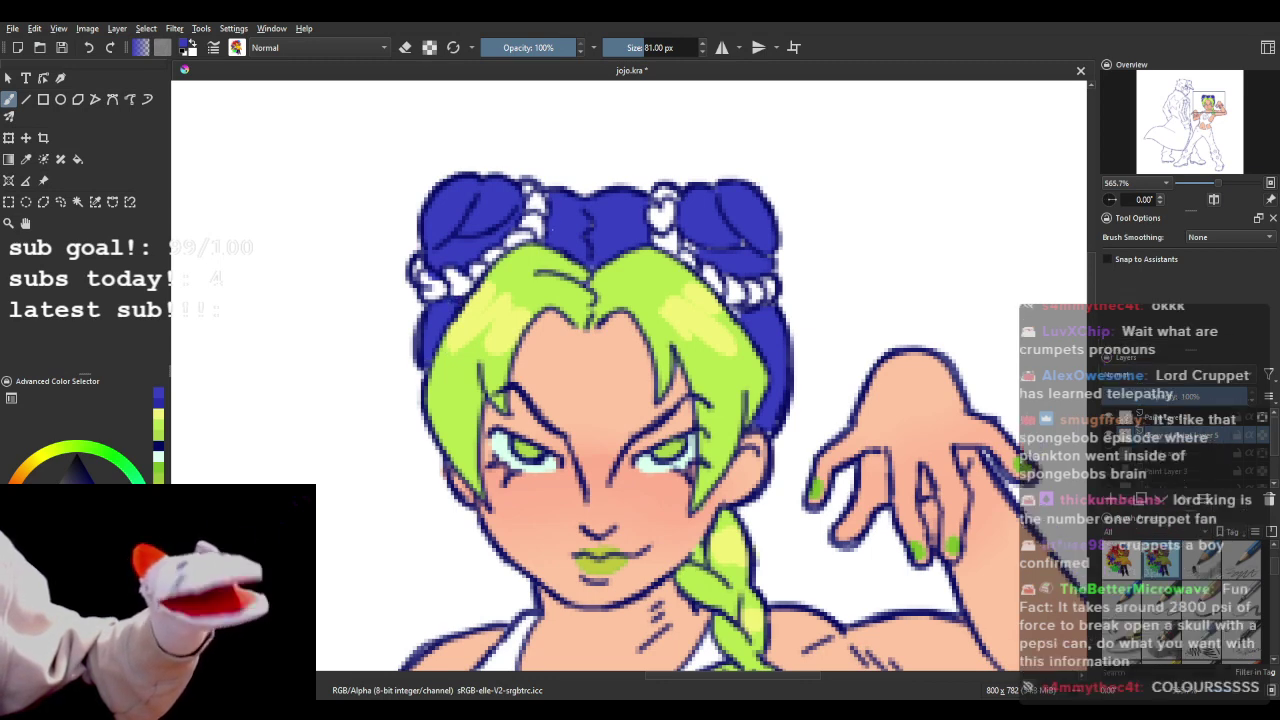
{"action": "left_click_drag", "start_coordinate": [545, 205], "coordinate": [546, 194]}
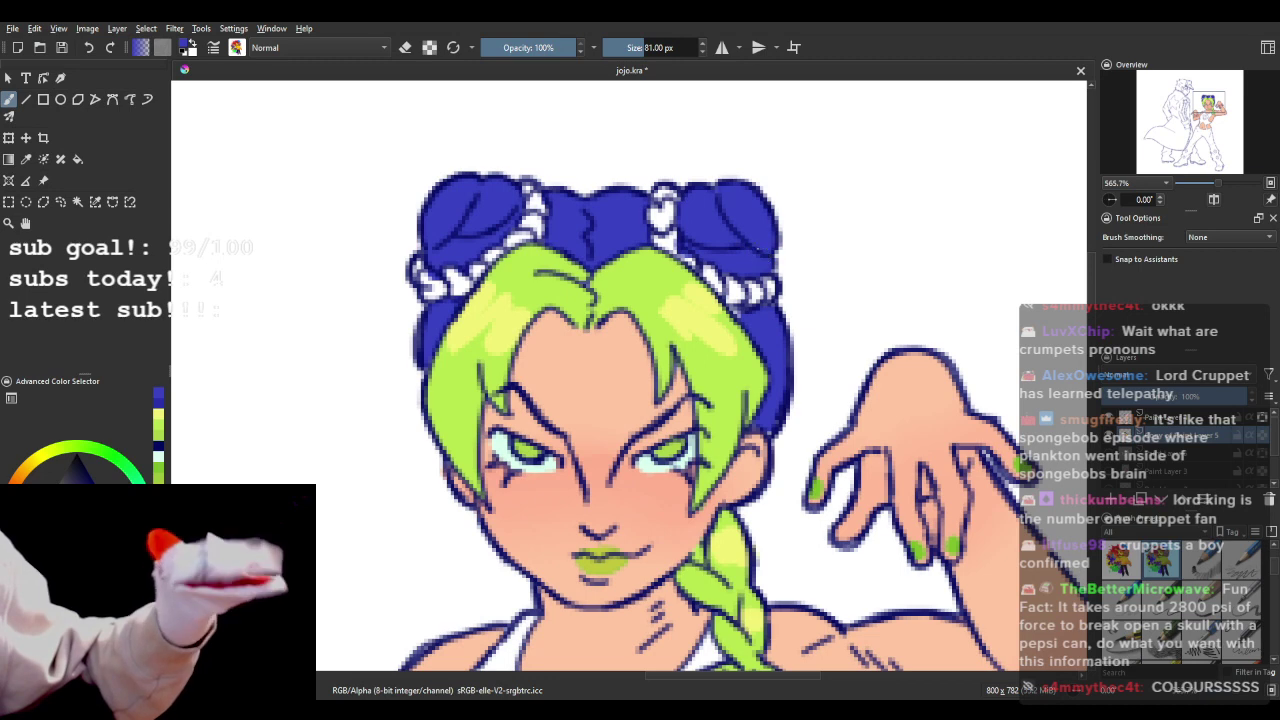
{"action": "left_click", "coordinate": [736, 308]}
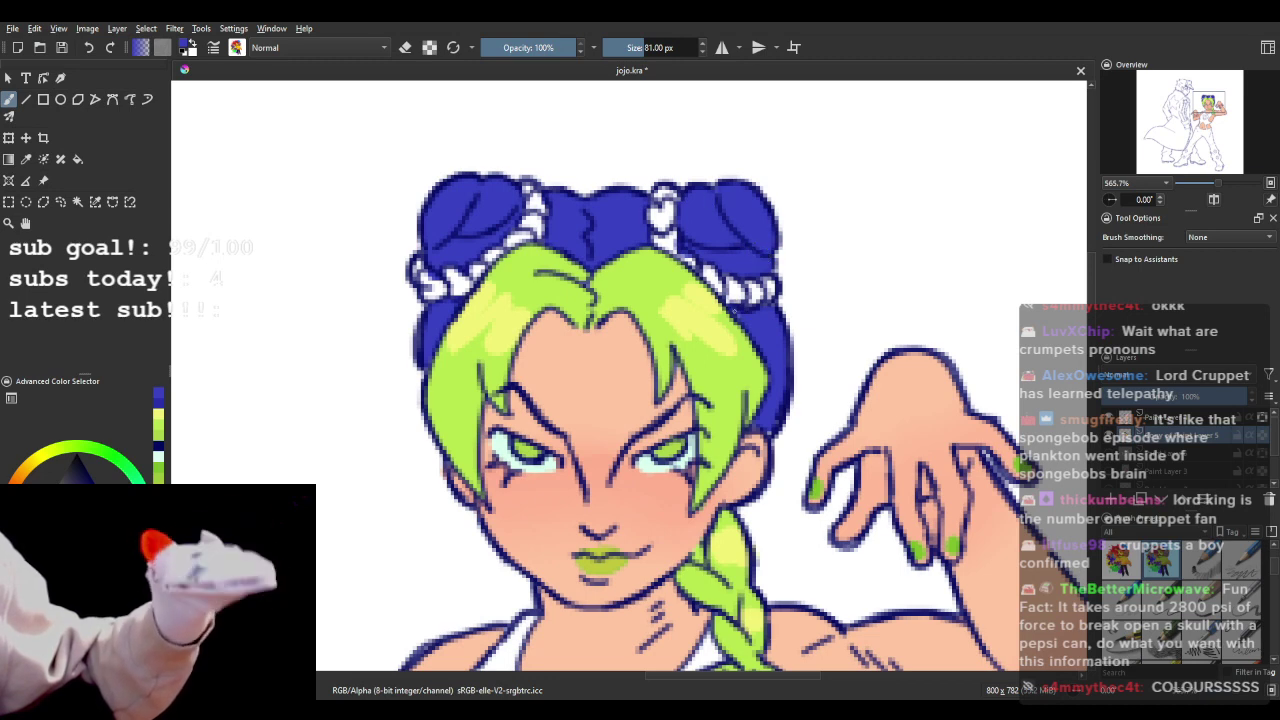
{"action": "left_click", "coordinate": [764, 433]}
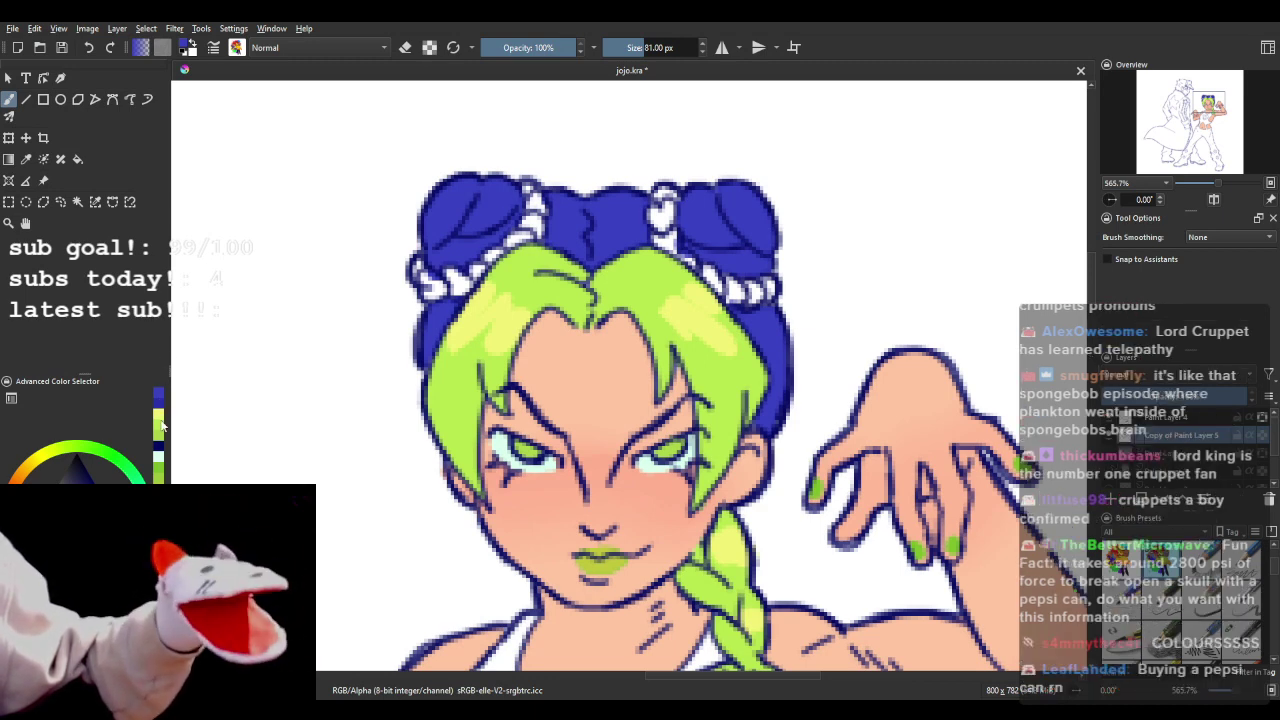
- Sample the front hair's yellow-green and paint all the white braided cords around both hair buns
{"action": "left_click", "coordinate": [497, 348], "text": "ctrl"}
{"action": "left_click_drag", "start_coordinate": [440, 420], "coordinate": [393, 496]}
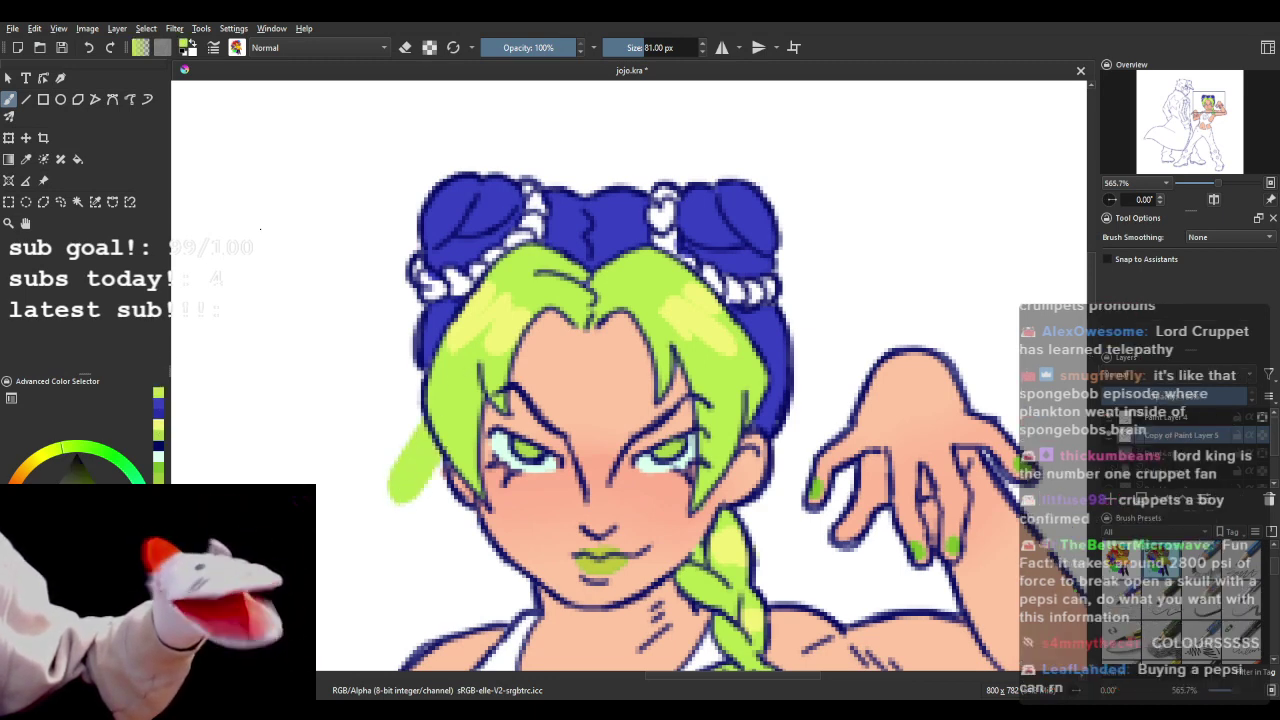
{"action": "left_click", "coordinate": [88, 47]}
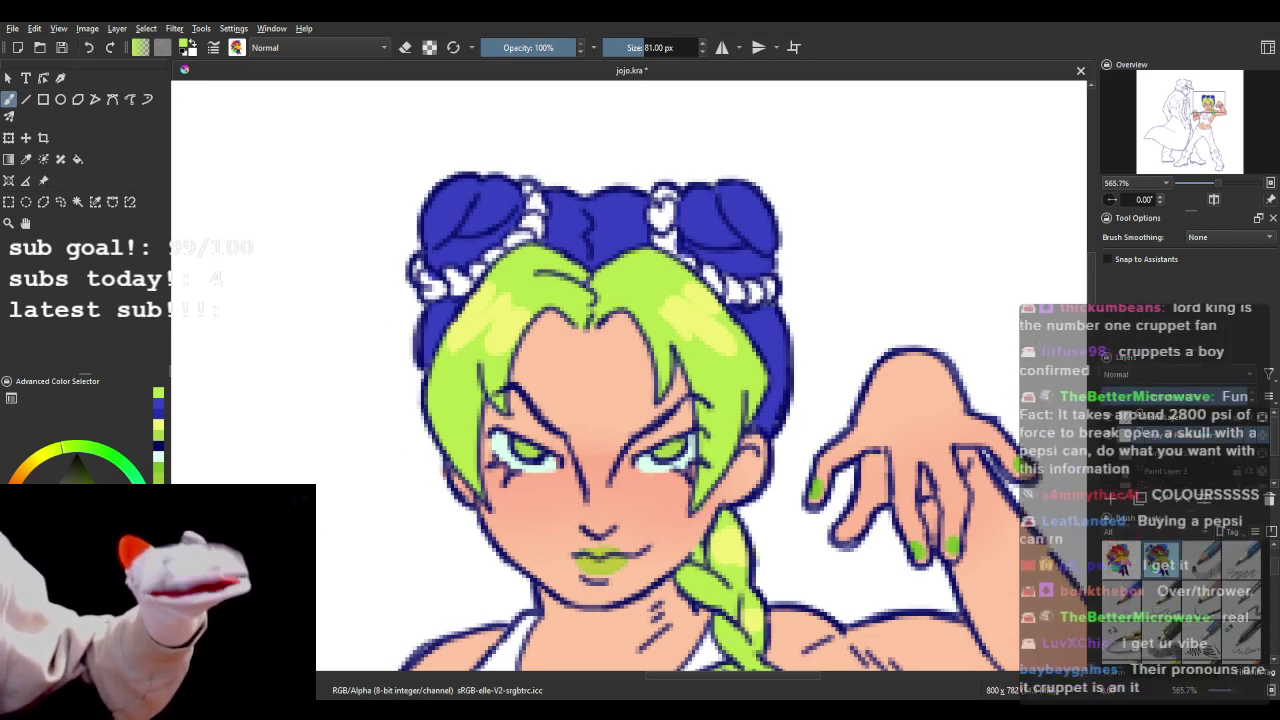
{"action": "mouse_move", "coordinate": [426, 270]}
{"action": "left_mouse_down"}
{"action": "mouse_move", "coordinate": [428, 292]}
{"action": "mouse_move", "coordinate": [462, 290]}
{"action": "mouse_move", "coordinate": [482, 270]}
{"action": "left_mouse_up"}
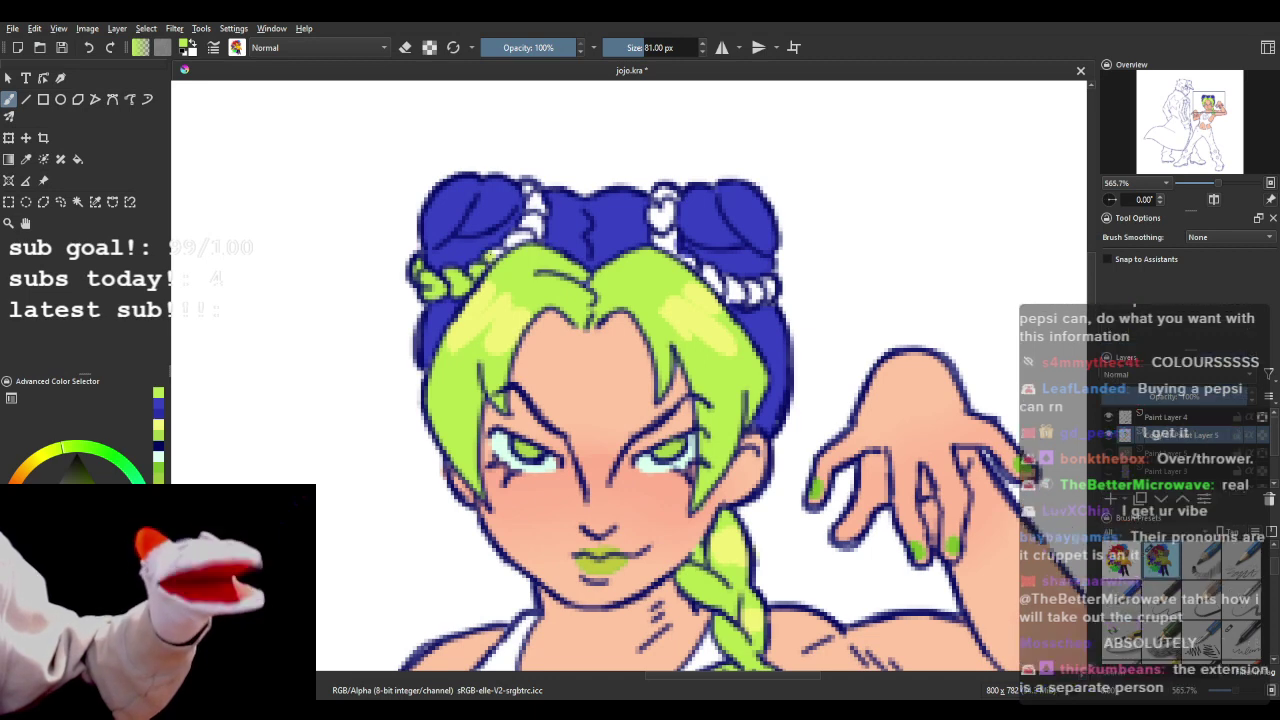
{"action": "mouse_move", "coordinate": [492, 258]}
{"action": "left_mouse_down"}
{"action": "mouse_move", "coordinate": [524, 236]}
{"action": "mouse_move", "coordinate": [530, 188]}
{"action": "left_mouse_up"}
{"action": "mouse_move", "coordinate": [658, 218]}
{"action": "left_mouse_down"}
{"action": "mouse_move", "coordinate": [660, 192]}
{"action": "mouse_move", "coordinate": [660, 250]}
{"action": "mouse_move", "coordinate": [694, 273]}
{"action": "left_mouse_up"}
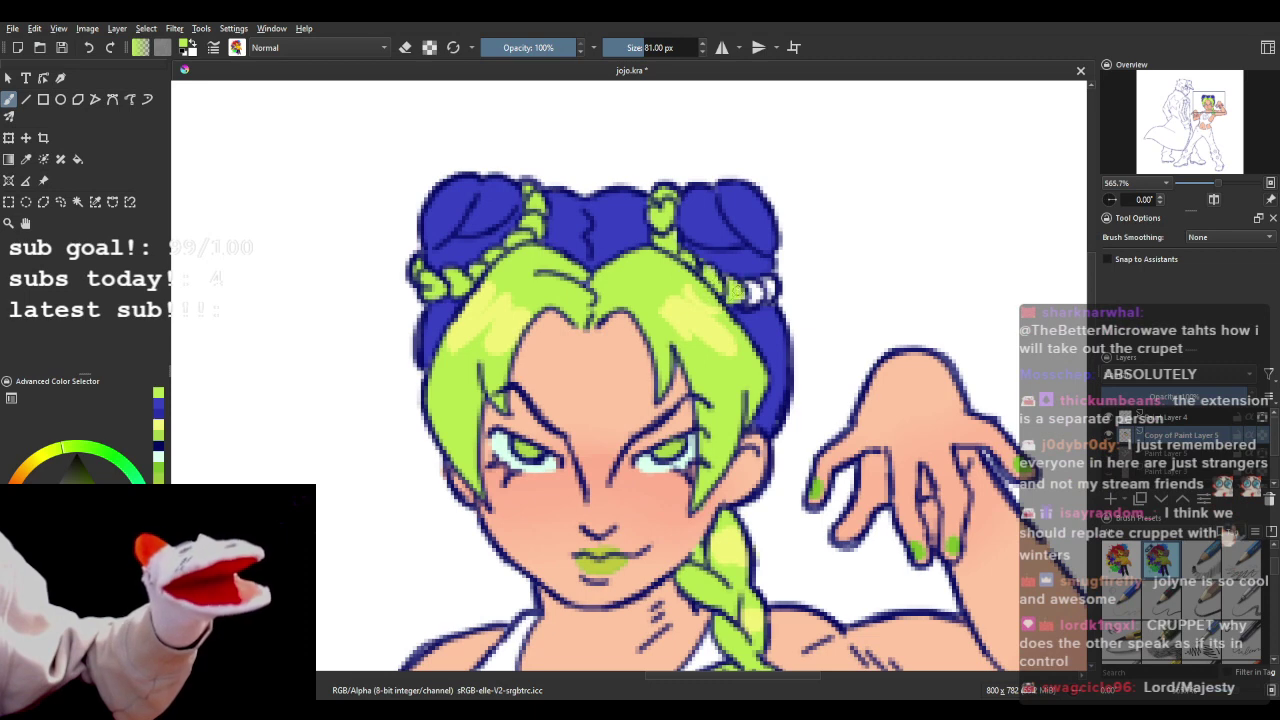
{"action": "left_click", "coordinate": [91, 48]}
{"action": "left_click", "coordinate": [91, 48]}
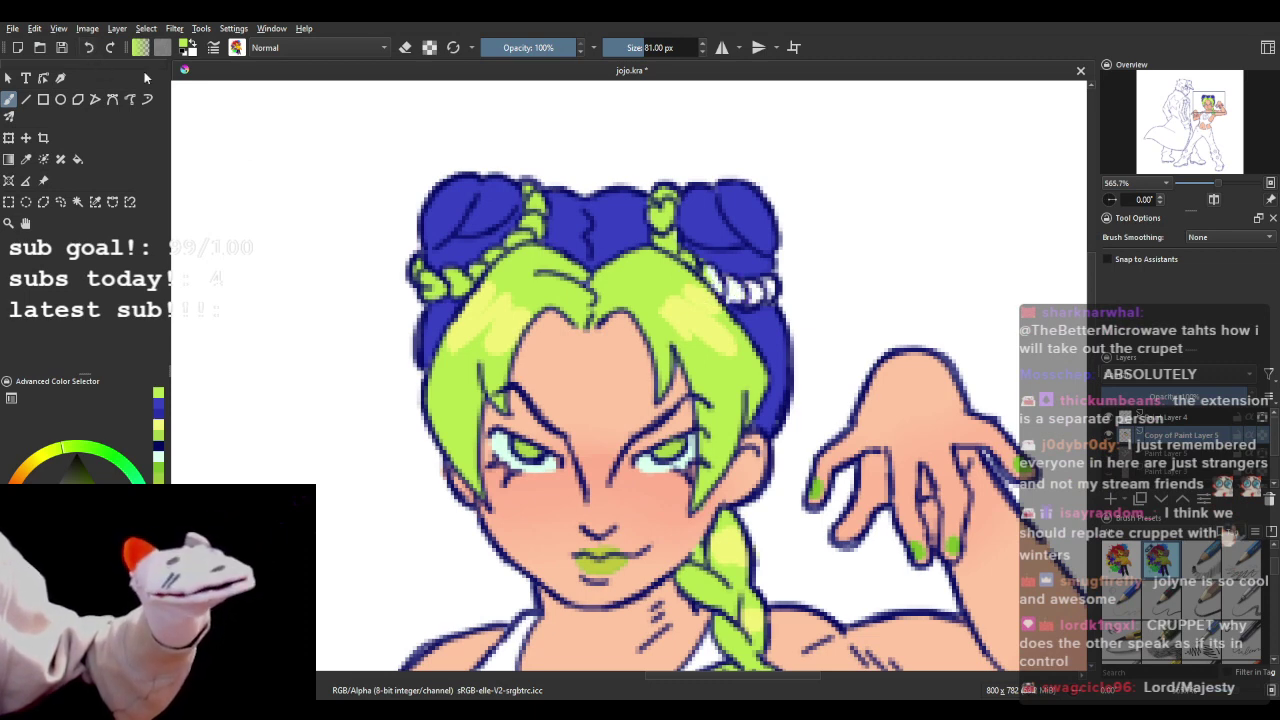
{"action": "mouse_move", "coordinate": [709, 274]}
{"action": "left_mouse_down"}
{"action": "mouse_move", "coordinate": [726, 292]}
{"action": "mouse_move", "coordinate": [772, 289]}
{"action": "left_mouse_up"}
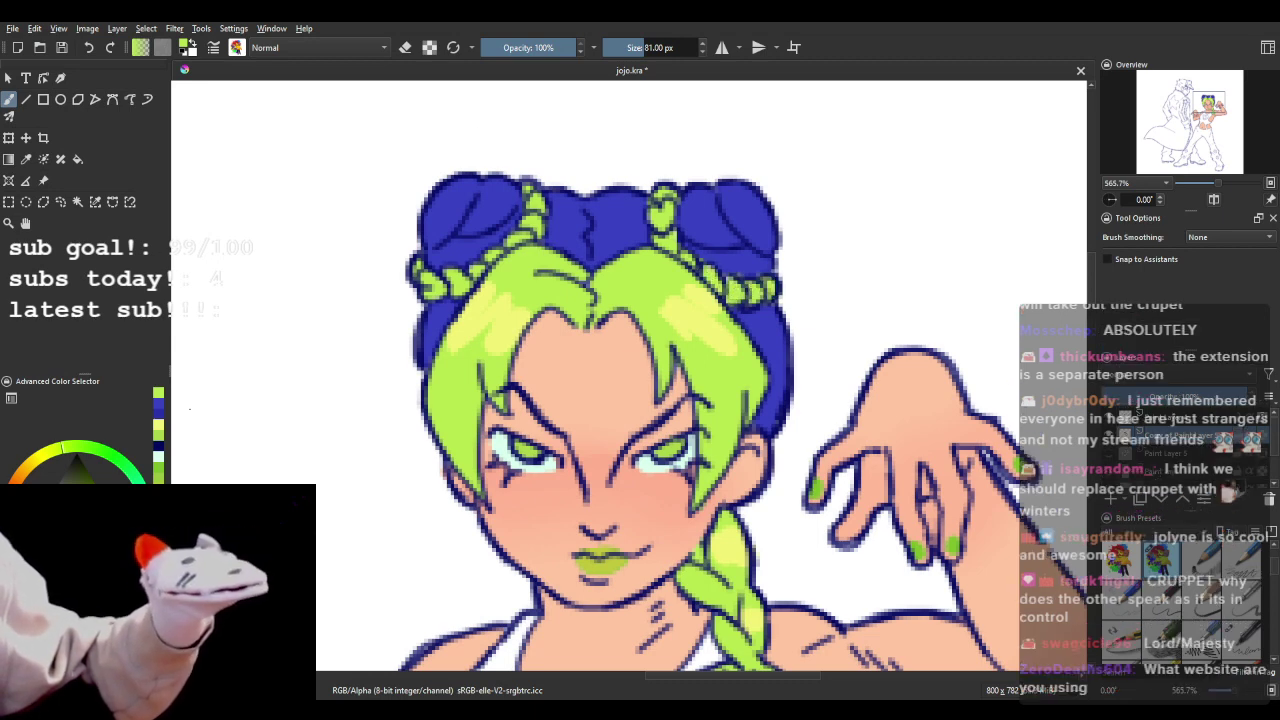
{"action": "left_click", "coordinate": [158, 402]}
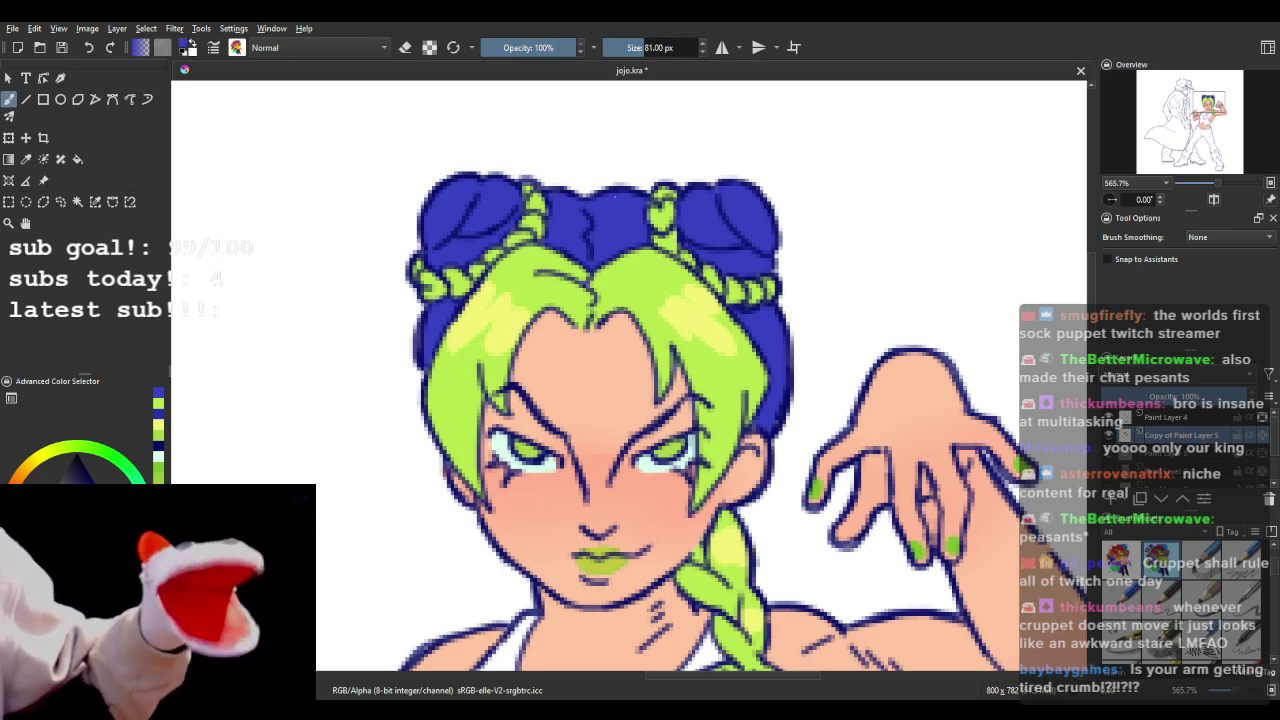
{"action": "scroll", "coordinate": [585, 235], "scroll_direction": "down", "scroll_amount": 6}
{"action": "scroll", "coordinate": [700, 356], "scroll_direction": "up", "scroll_amount": 2}
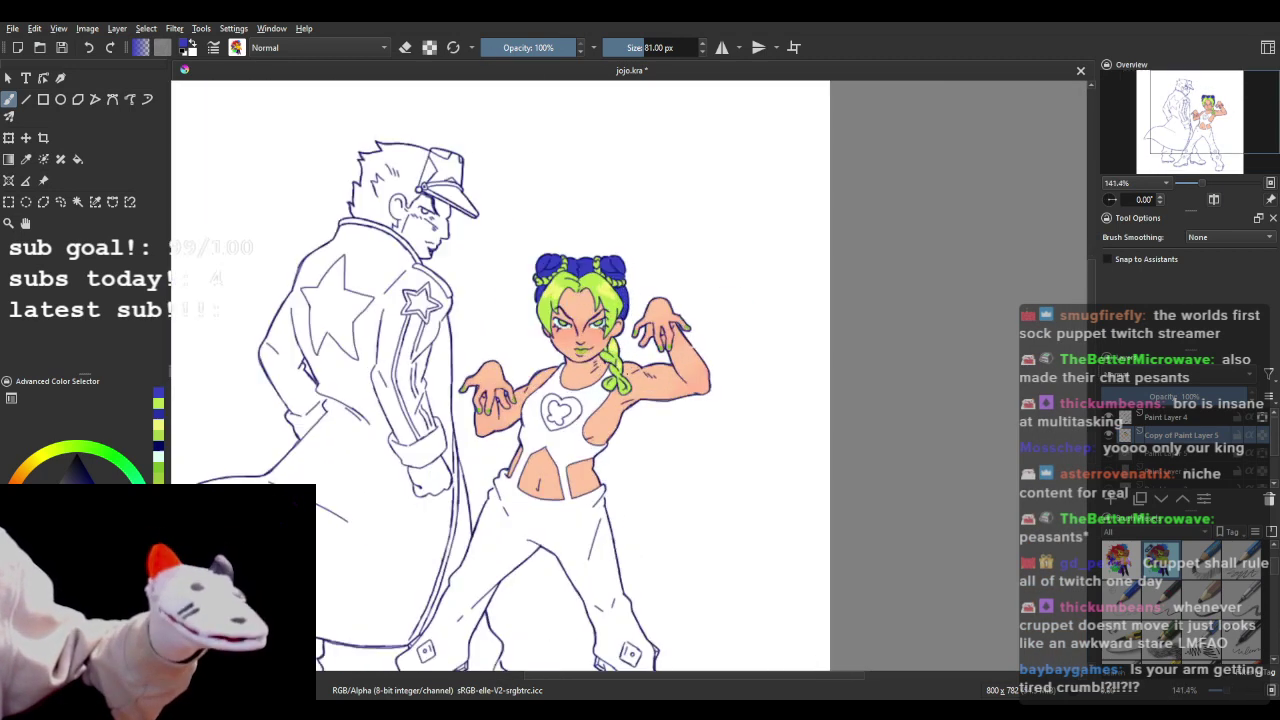
{"action": "key", "text": "equal"}
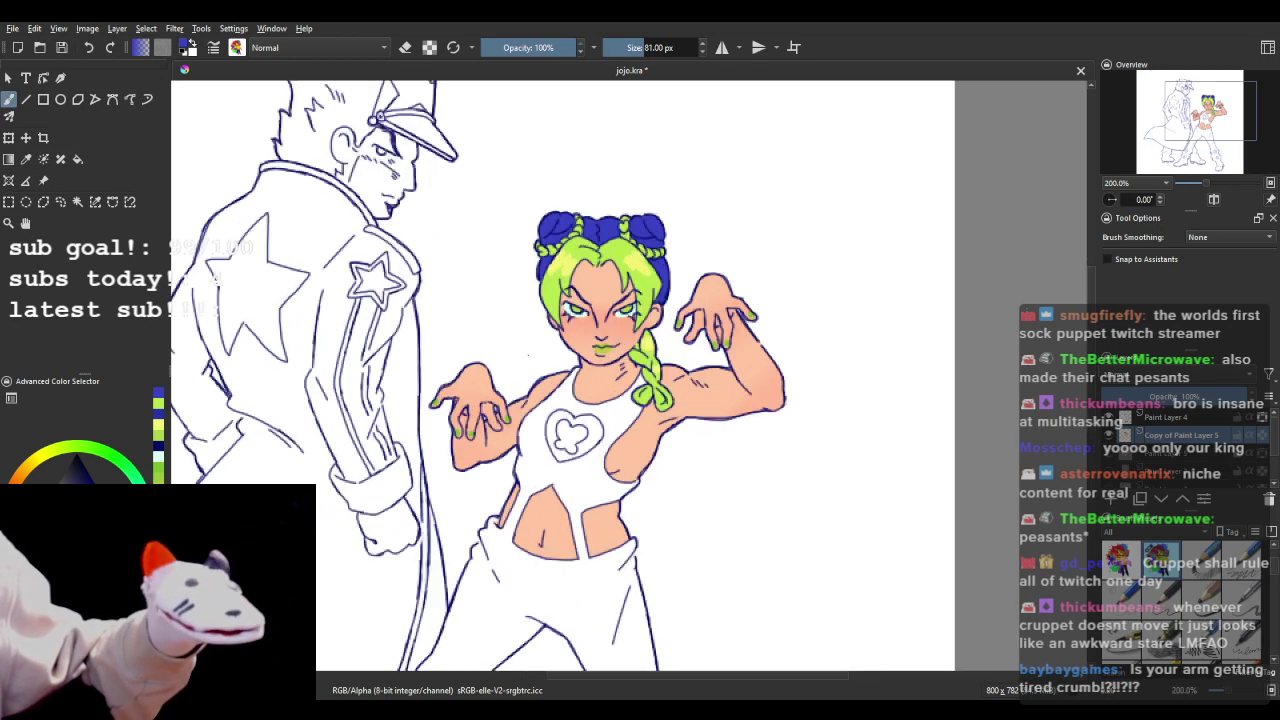
{"action": "key", "text": "equal"}
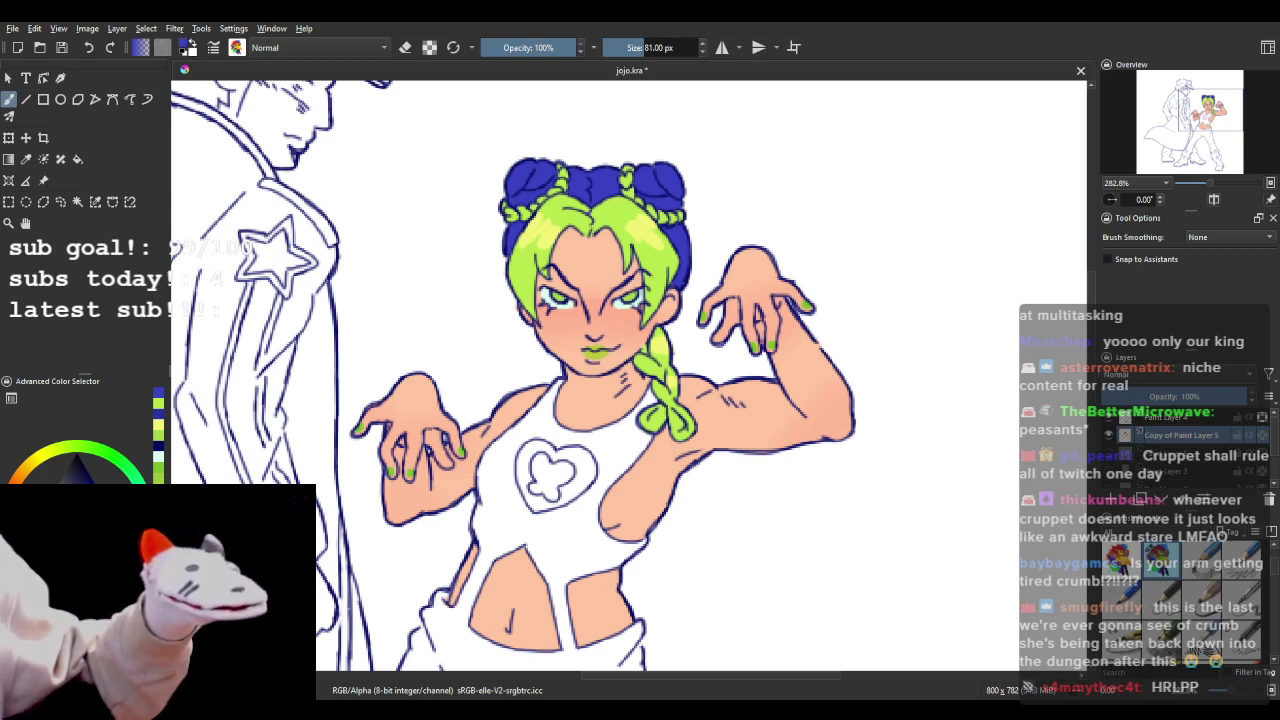
{"action": "left_click", "coordinate": [16, 482]}
{"action": "left_click", "coordinate": [78, 536]}
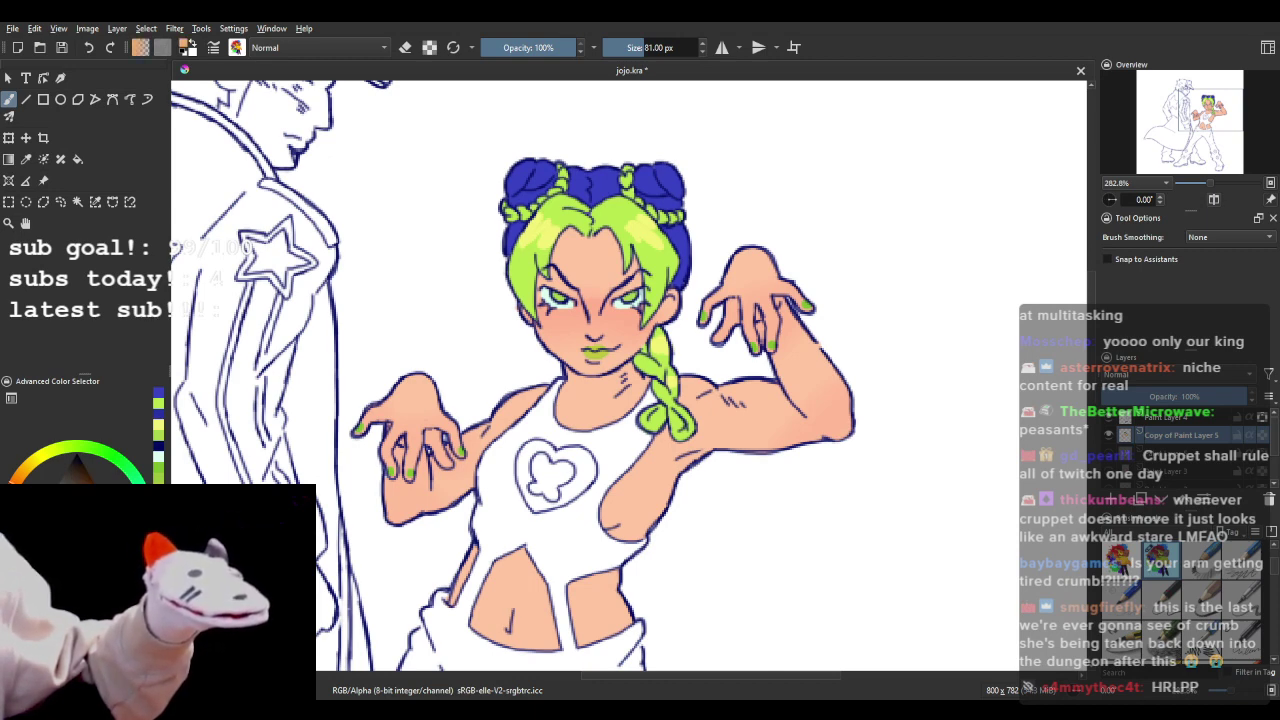
{"action": "left_click", "coordinate": [407, 473]}
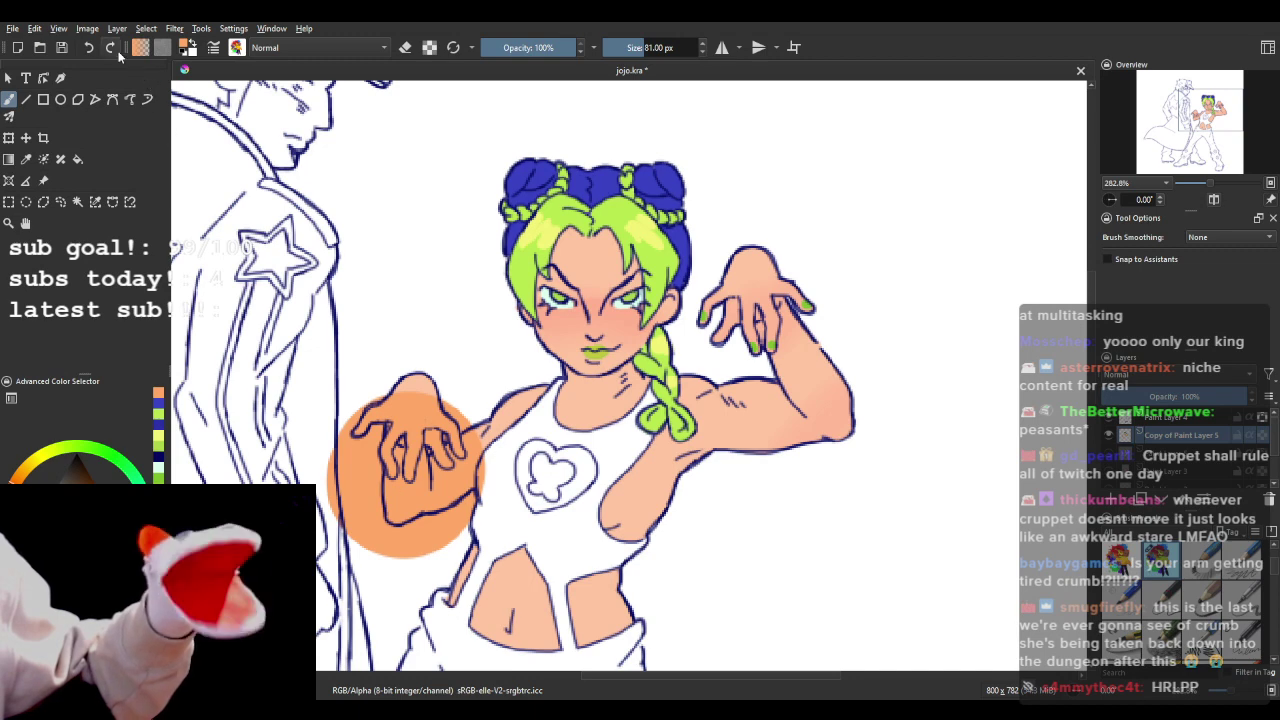
{"action": "left_click", "coordinate": [90, 47]}
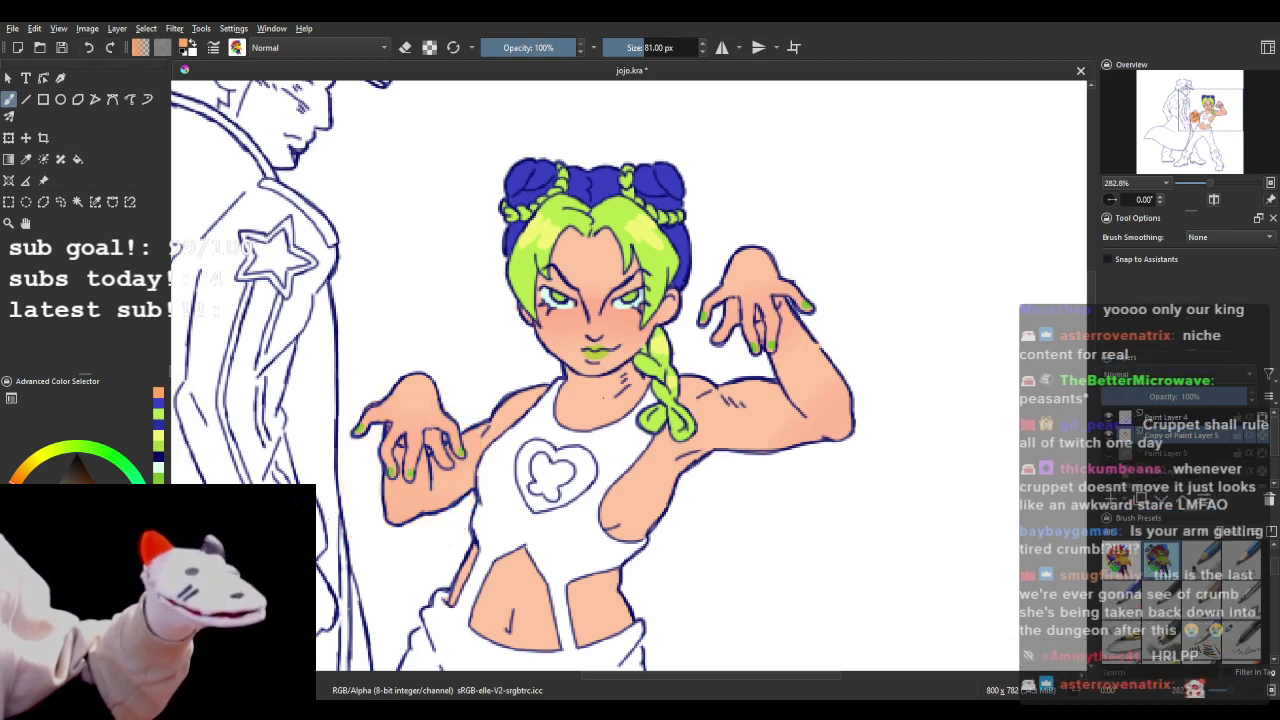
- Turn on alpha lock, choose a reddish orange and paint a shadow on the smaller figure's neck beneath the chin
{"action": "left_click", "coordinate": [429, 47]}
{"action": "left_click_drag", "start_coordinate": [785, 455], "coordinate": [826, 463]}
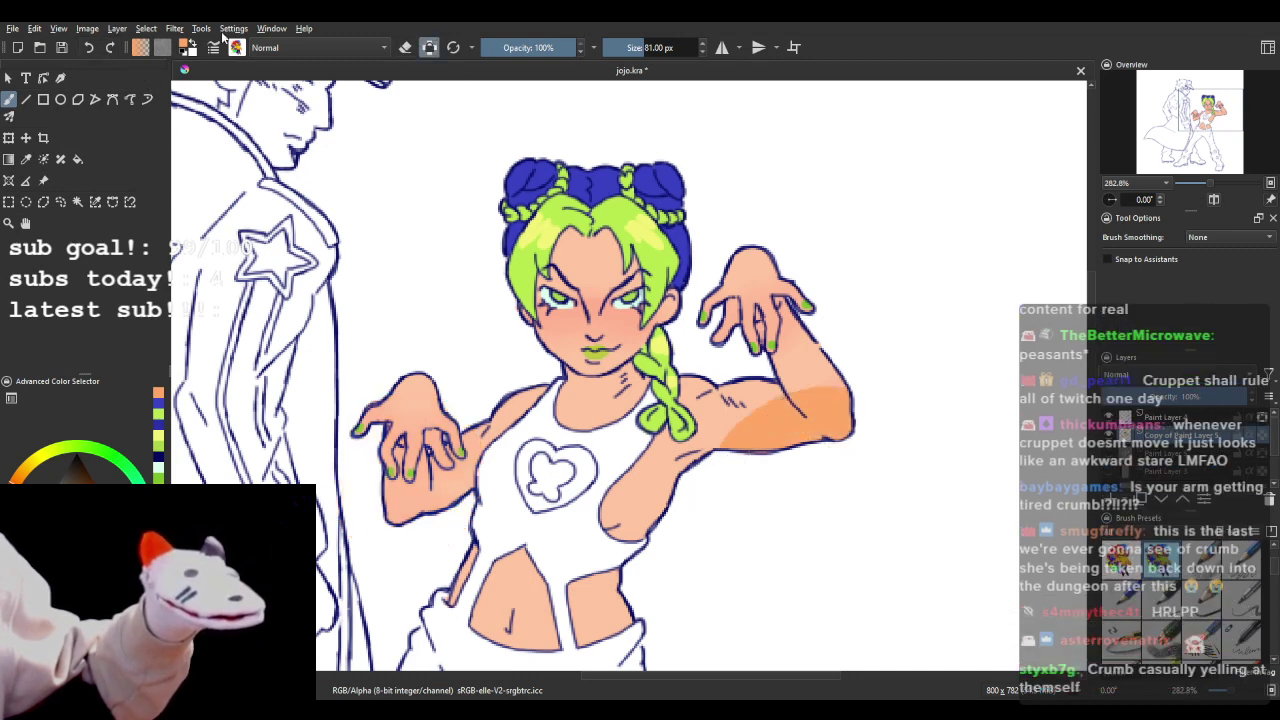
{"action": "left_click", "coordinate": [90, 47]}
{"action": "key", "text": "minus"}
{"action": "key", "text": "minus"}
{"action": "scroll", "coordinate": [573, 321], "scroll_direction": "up", "scroll_amount": 3}
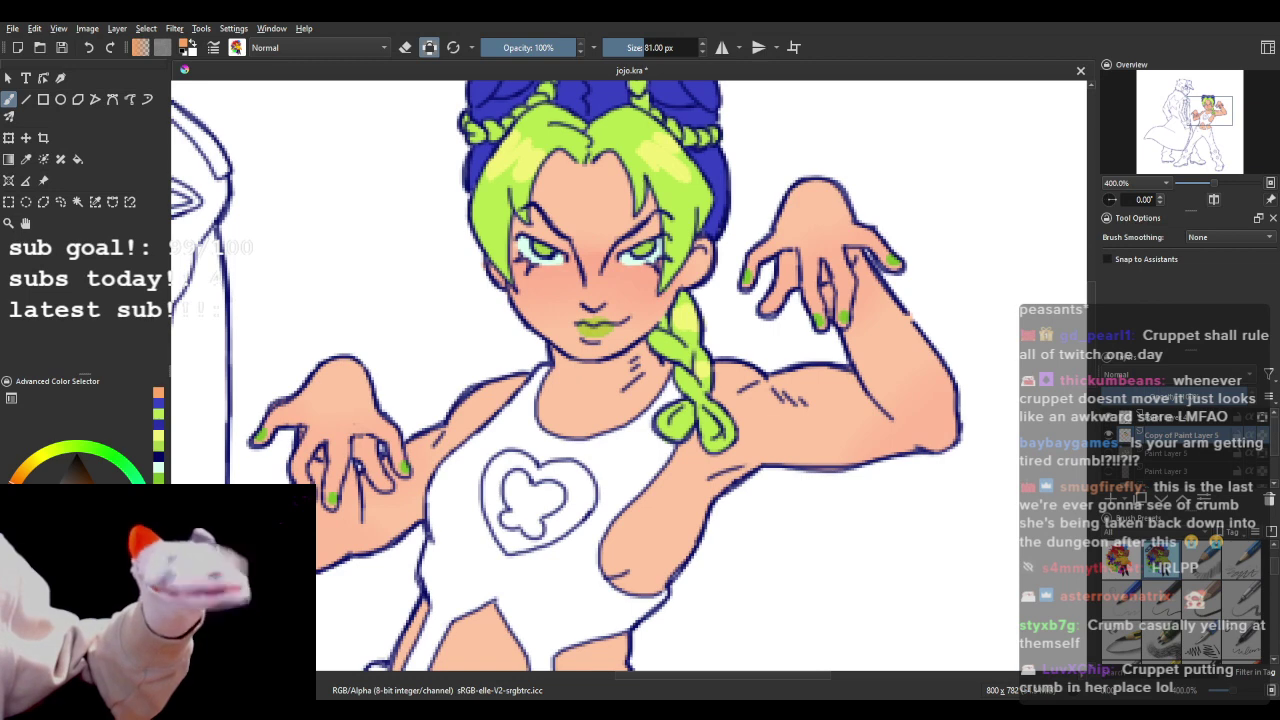
{"action": "left_click", "coordinate": [530, 405]}
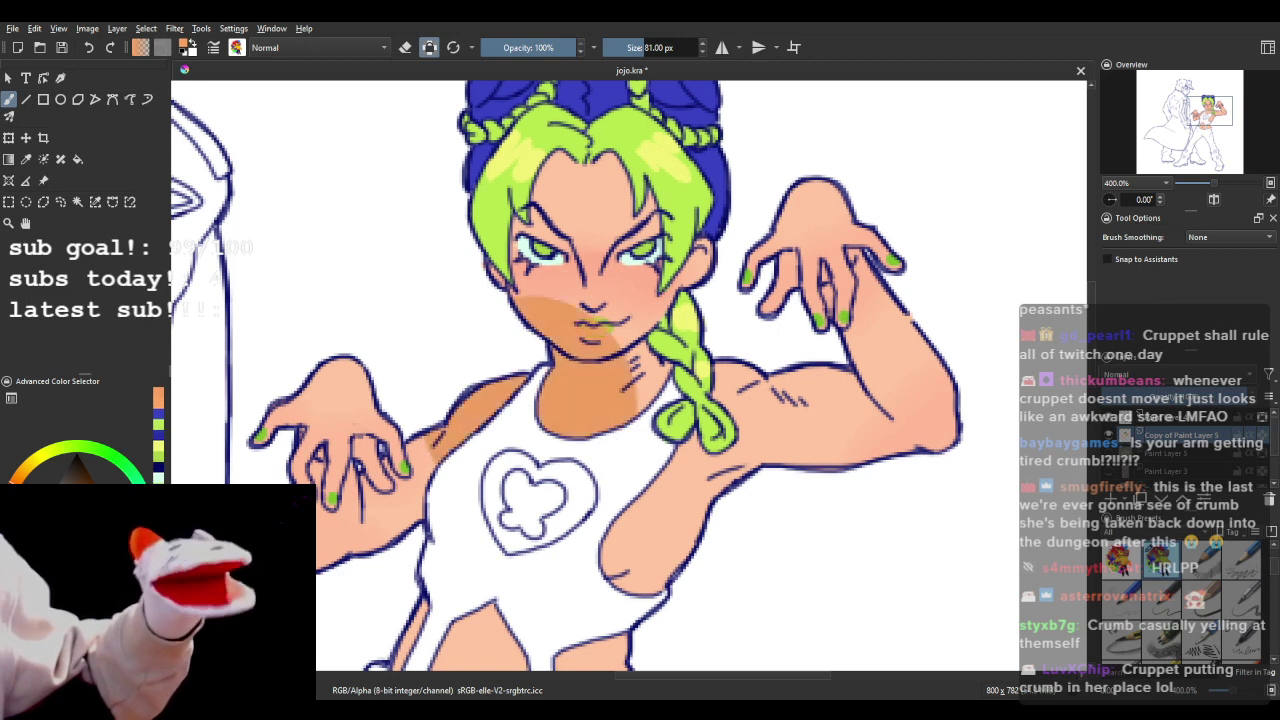
{"action": "left_click", "coordinate": [90, 47]}
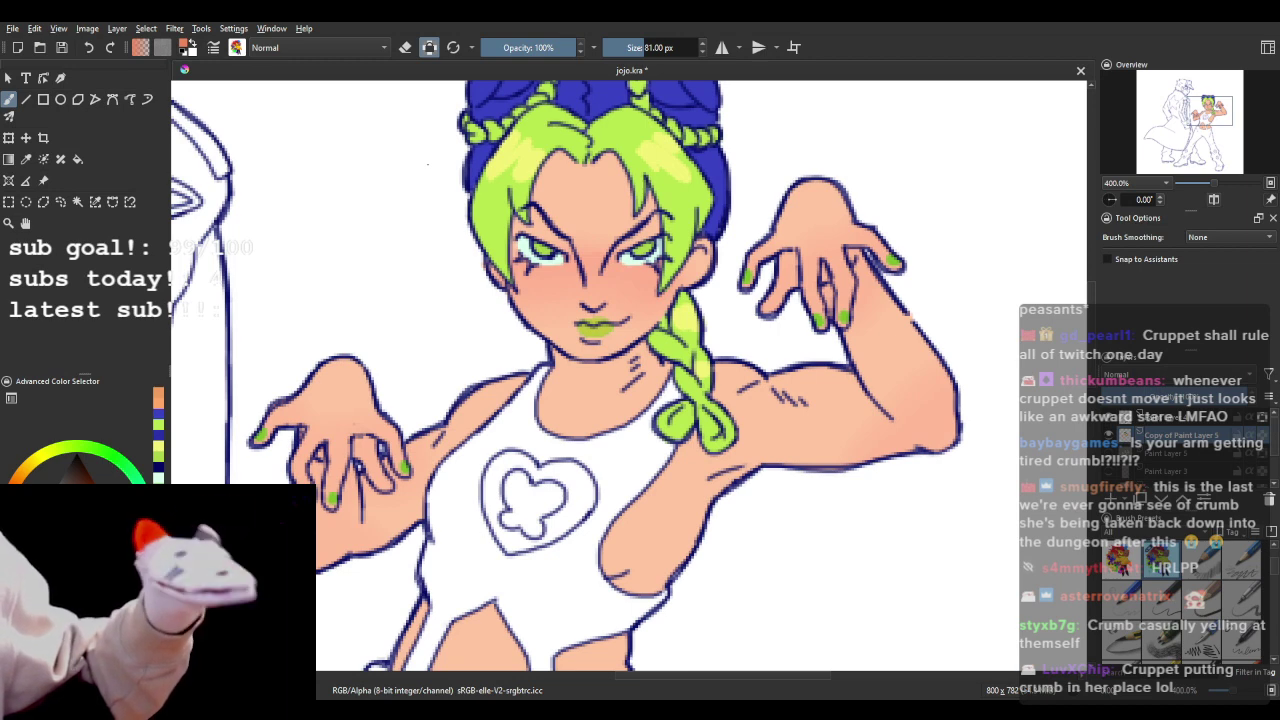
{"action": "mouse_move", "coordinate": [556, 362]}
{"action": "left_mouse_down"}
{"action": "mouse_move", "coordinate": [576, 376]}
{"action": "mouse_move", "coordinate": [606, 366]}
{"action": "mouse_move", "coordinate": [566, 364]}
{"action": "left_mouse_up"}
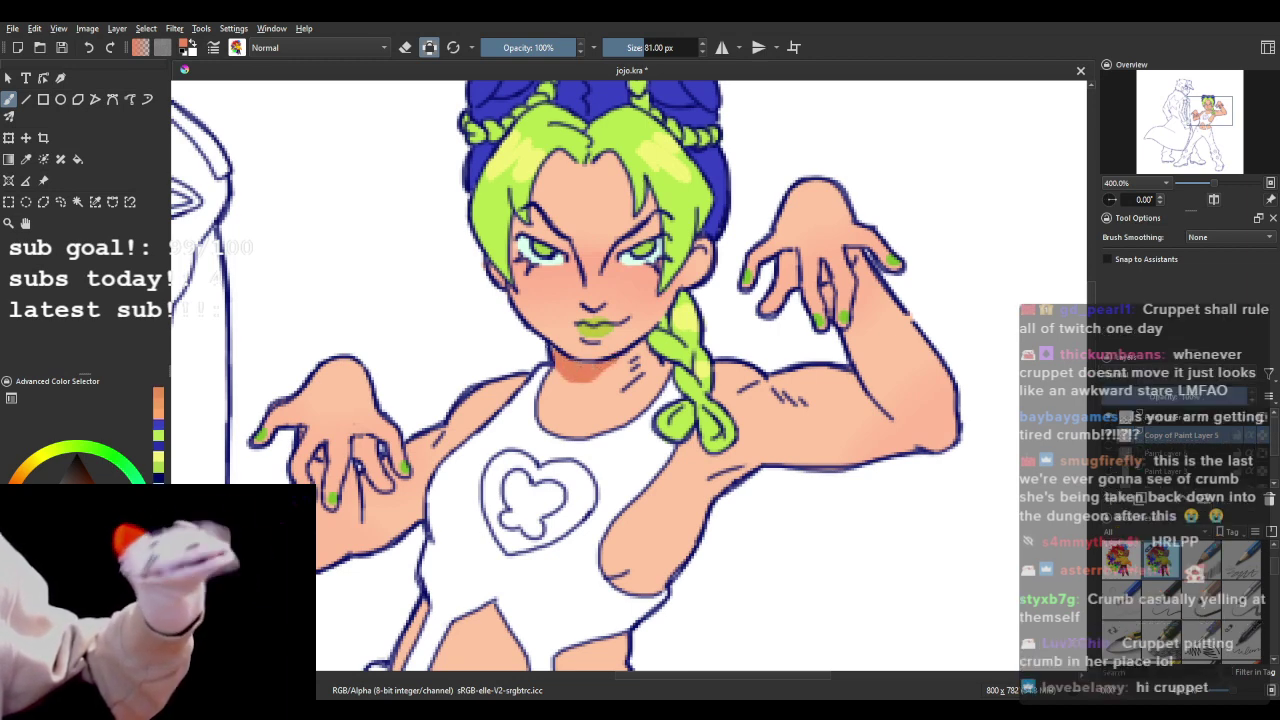
{"action": "left_click", "coordinate": [428, 48]}
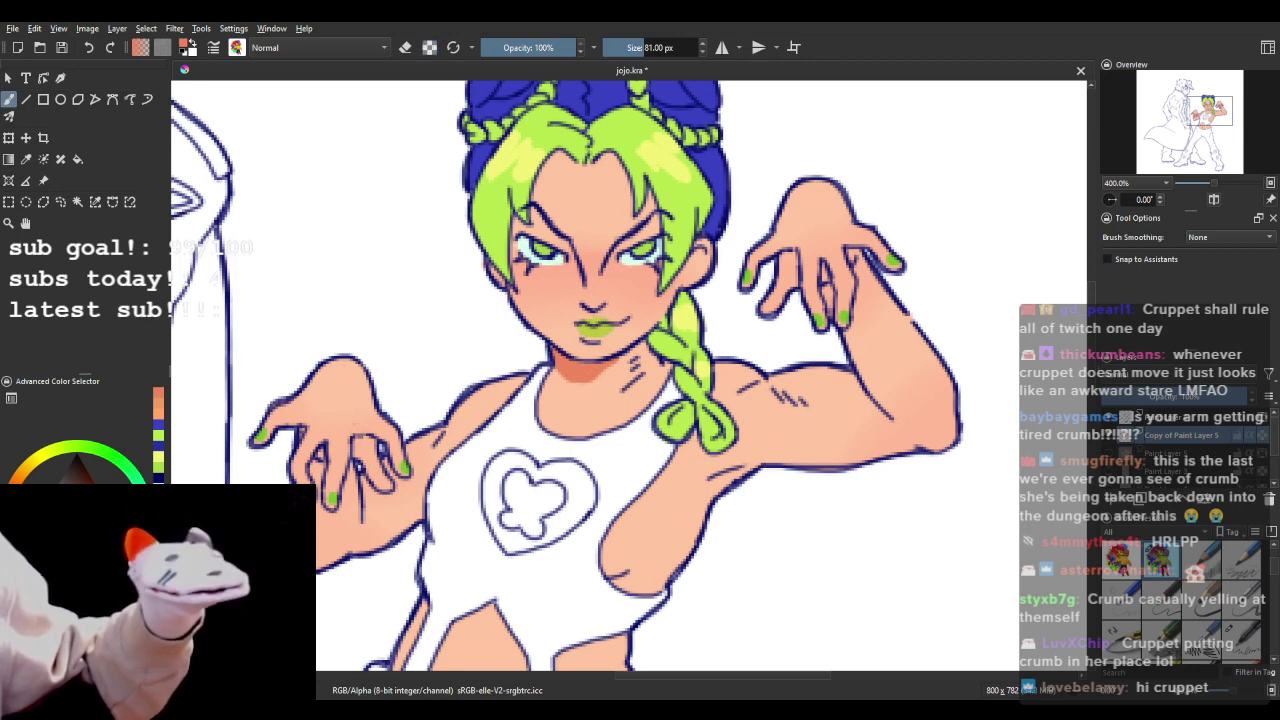
{"action": "left_click", "coordinate": [429, 47]}
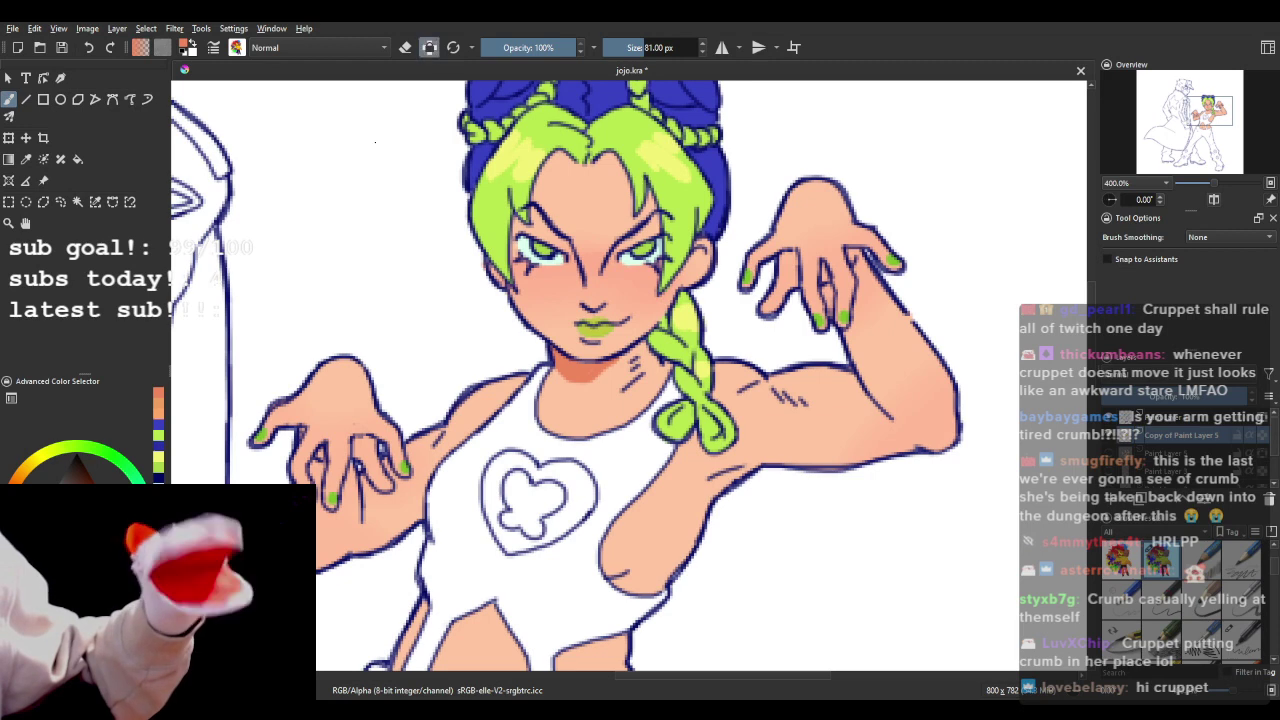
{"action": "left_click_drag", "start_coordinate": [314, 469], "coordinate": [316, 467]}
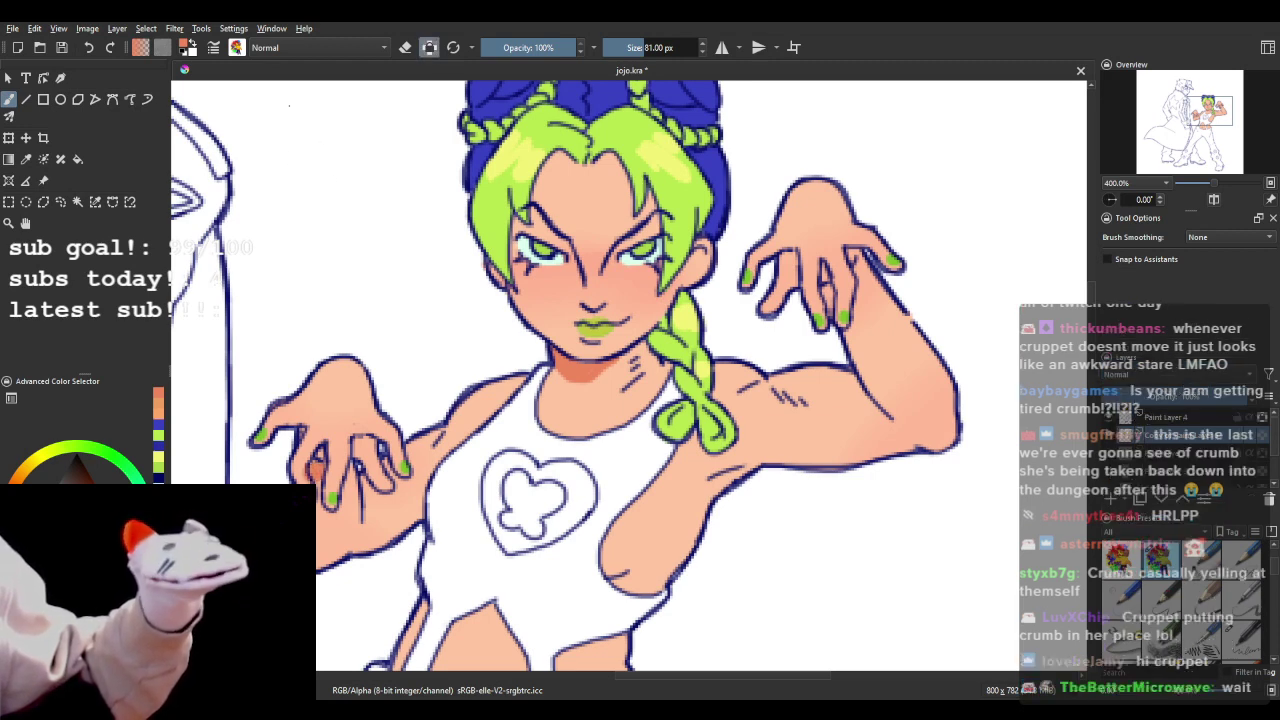
{"action": "left_click", "coordinate": [89, 48]}
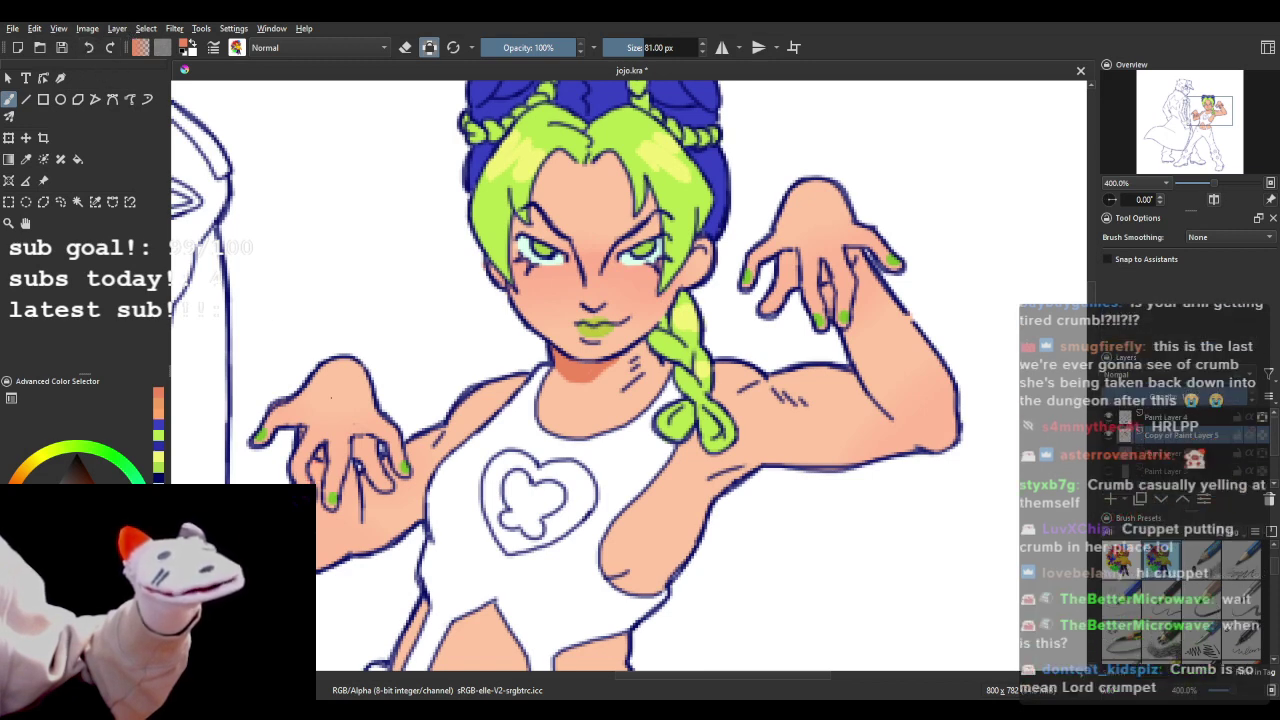
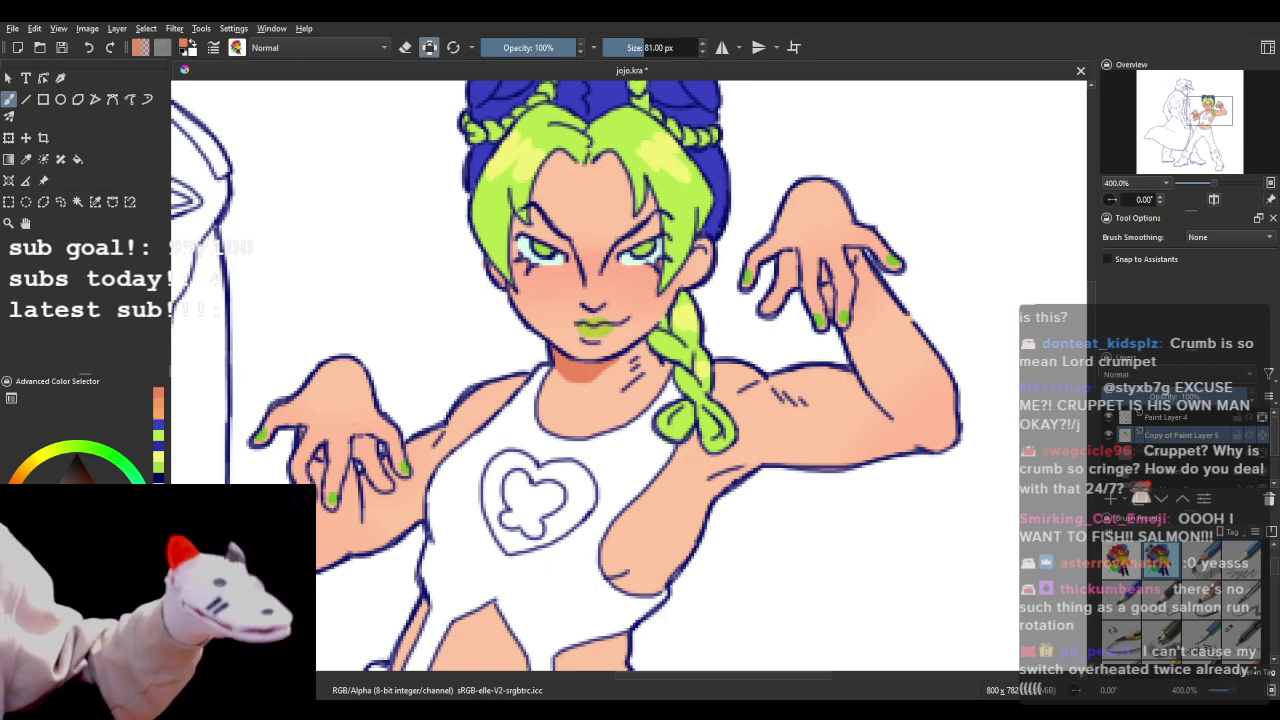
- Choose a light blue and paint a highlight on the outer section of the bun nearer the taller figure
{"action": "scroll", "coordinate": [389, 322], "scroll_direction": "down", "scroll_amount": 2}
{"action": "scroll", "coordinate": [488, 330], "scroll_direction": "down", "scroll_amount": 2}
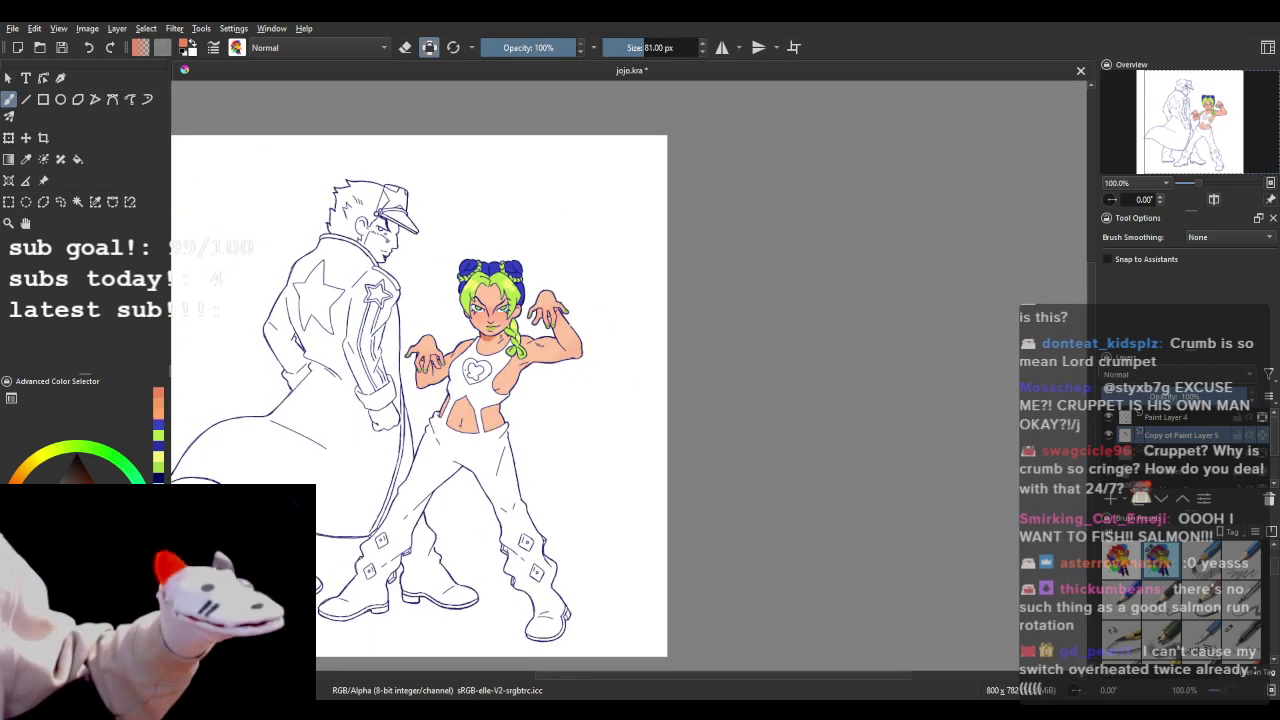
{"action": "scroll", "coordinate": [475, 268], "scroll_direction": "up", "scroll_amount": 6}
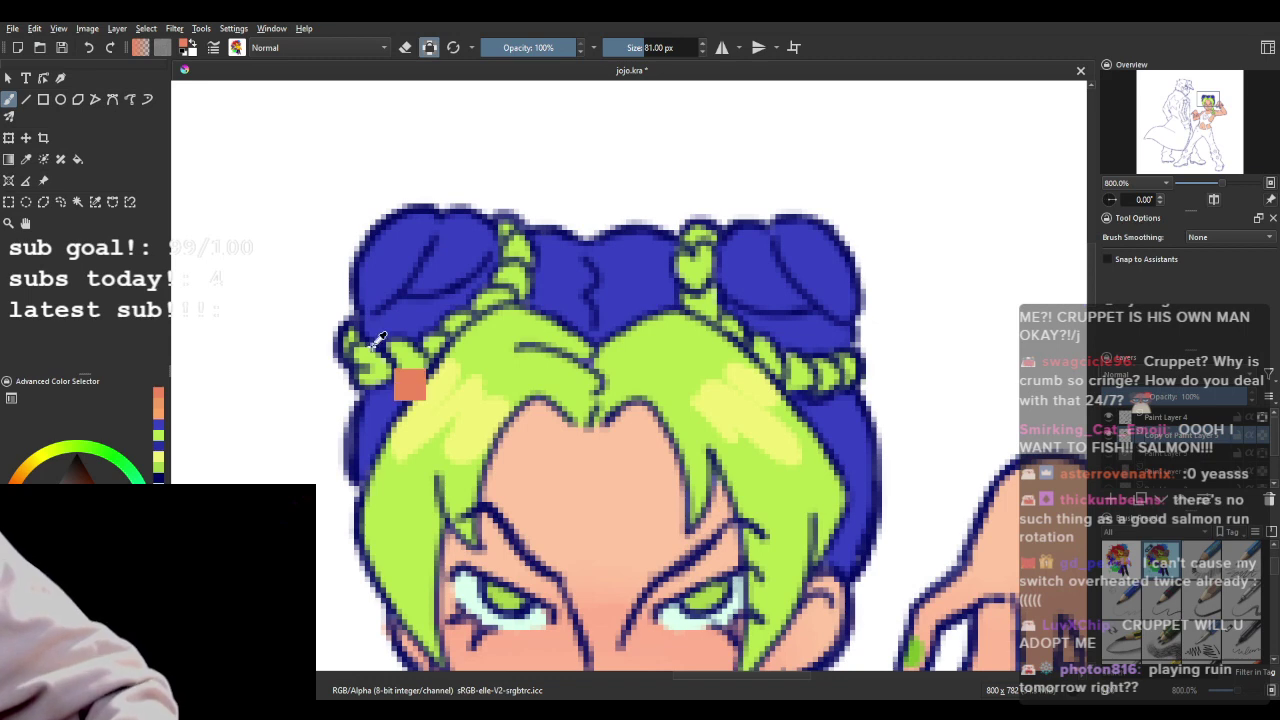
{"action": "left_click", "coordinate": [425, 228], "text": "ctrl"}
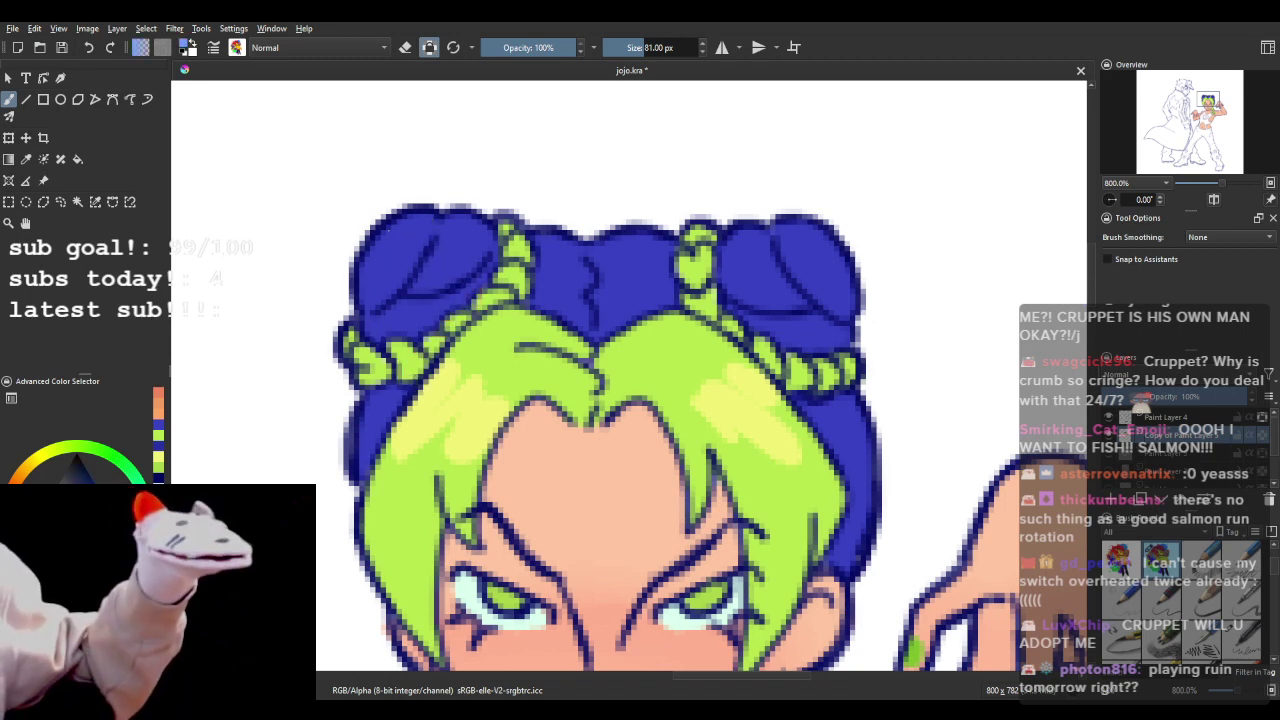
{"action": "mouse_move", "coordinate": [398, 226]}
{"action": "left_mouse_down"}
{"action": "mouse_move", "coordinate": [372, 256]}
{"action": "mouse_move", "coordinate": [406, 228]}
{"action": "left_mouse_up"}
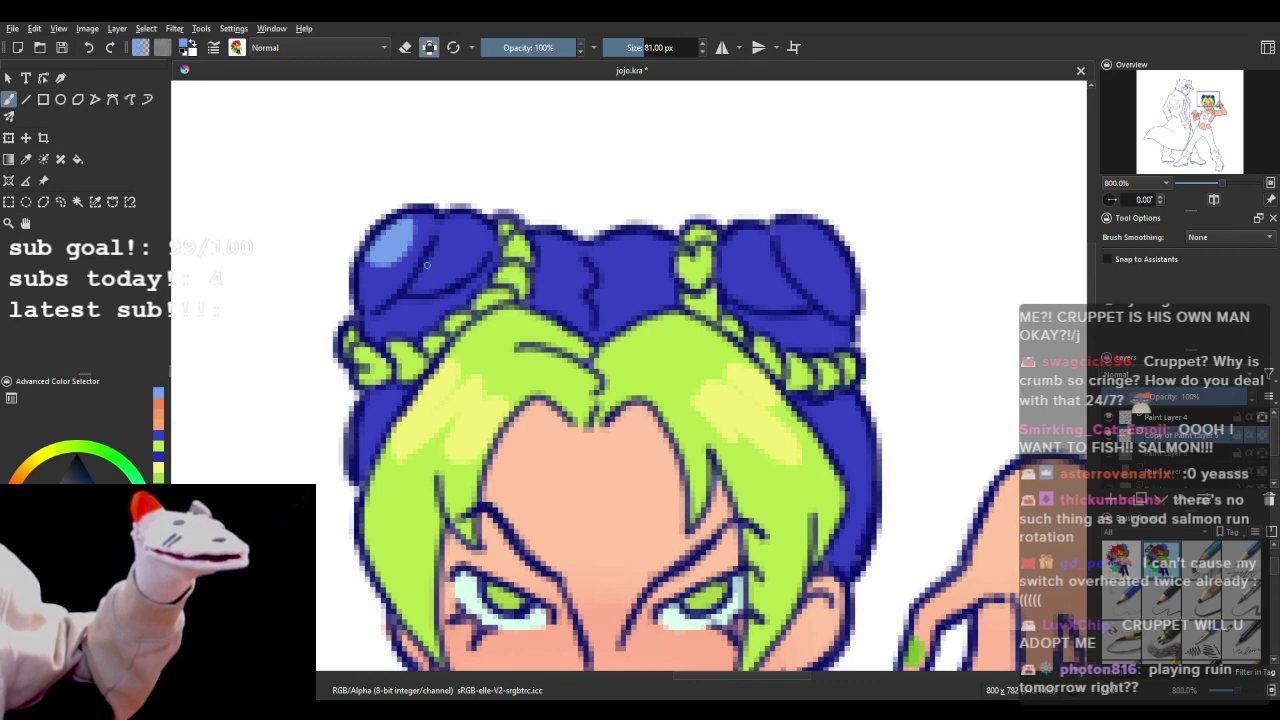
- Paint light blue highlights on the inner section of the first bun and both upper sections of the other bun
{"action": "left_click_drag", "start_coordinate": [421, 280], "coordinate": [445, 250]}
{"action": "mouse_move", "coordinate": [728, 266]}
{"action": "left_mouse_down"}
{"action": "mouse_move", "coordinate": [752, 238]}
{"action": "mouse_move", "coordinate": [742, 264]}
{"action": "mouse_move", "coordinate": [800, 222]}
{"action": "left_mouse_up"}
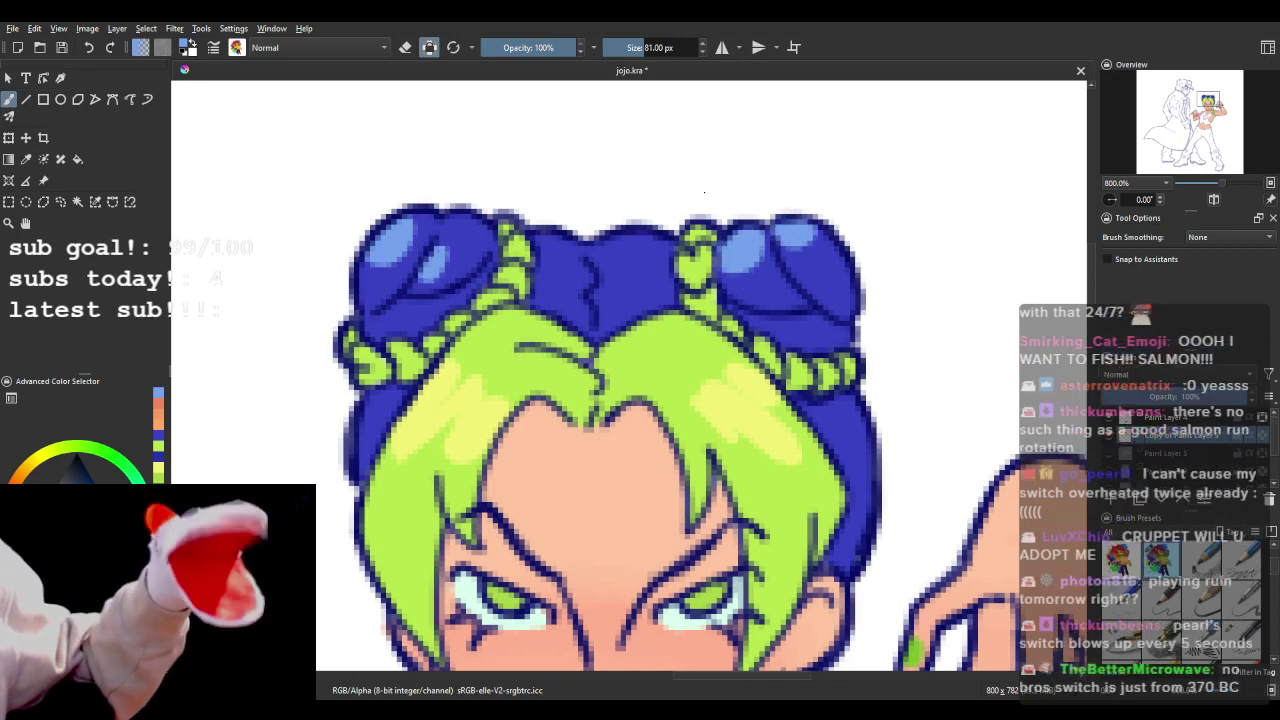
{"action": "scroll", "coordinate": [704, 192], "scroll_direction": "down", "scroll_amount": 3}
{"action": "scroll", "coordinate": [781, 300], "scroll_direction": "down", "scroll_amount": 4}
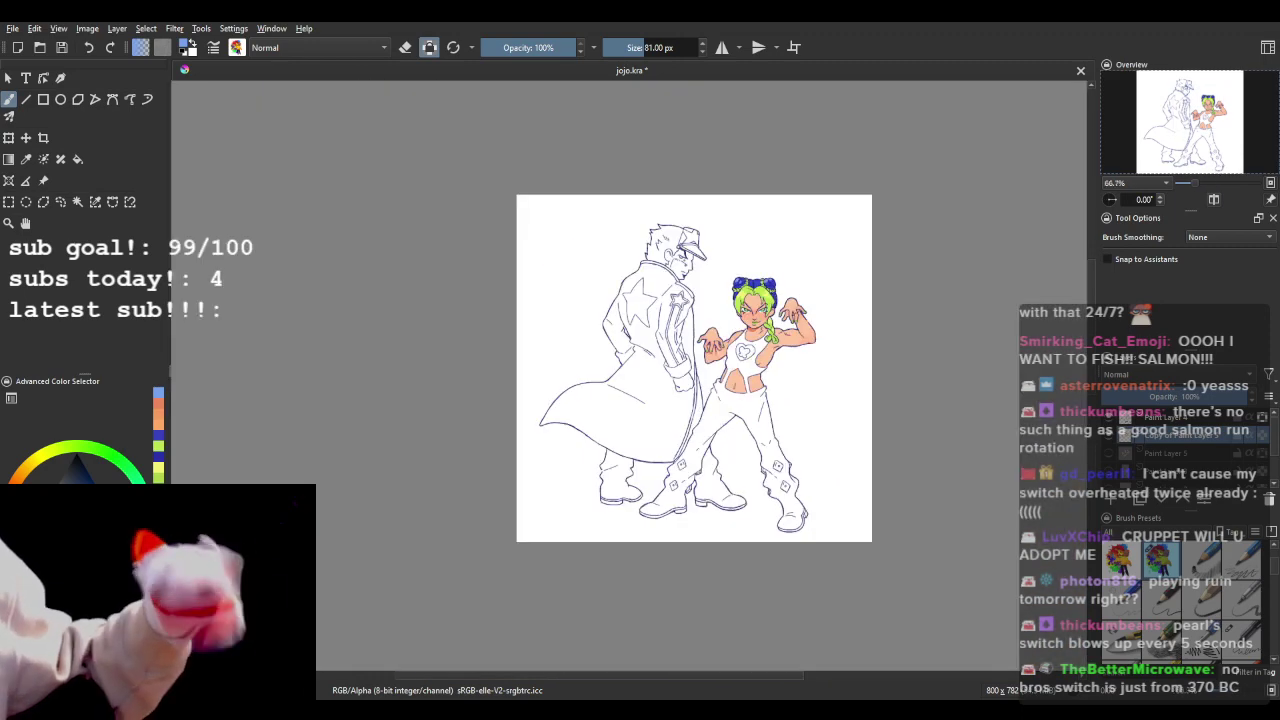
{"action": "key", "text": "plus"}
{"action": "key", "text": "plus"}
{"action": "key", "text": "plus"}
{"action": "key", "text": "plus"}
{"action": "key", "text": "plus"}
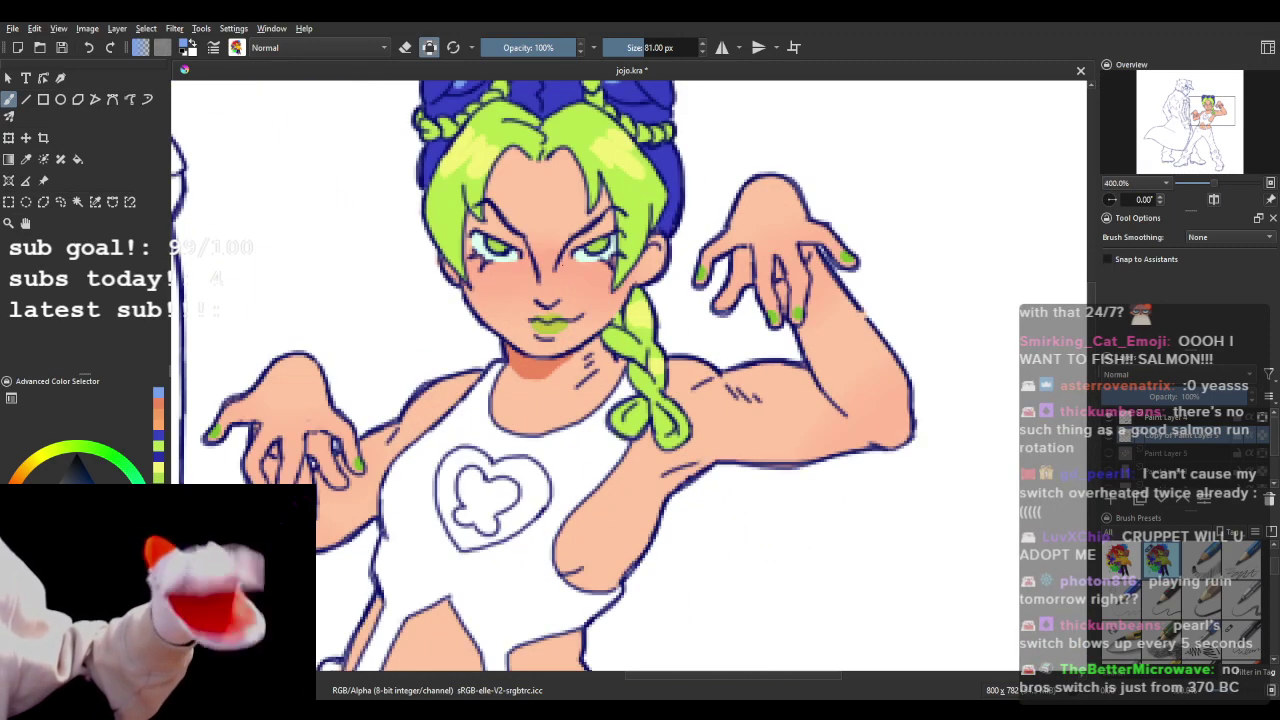
{"action": "key", "text": "minus"}
{"action": "key", "text": "minus"}
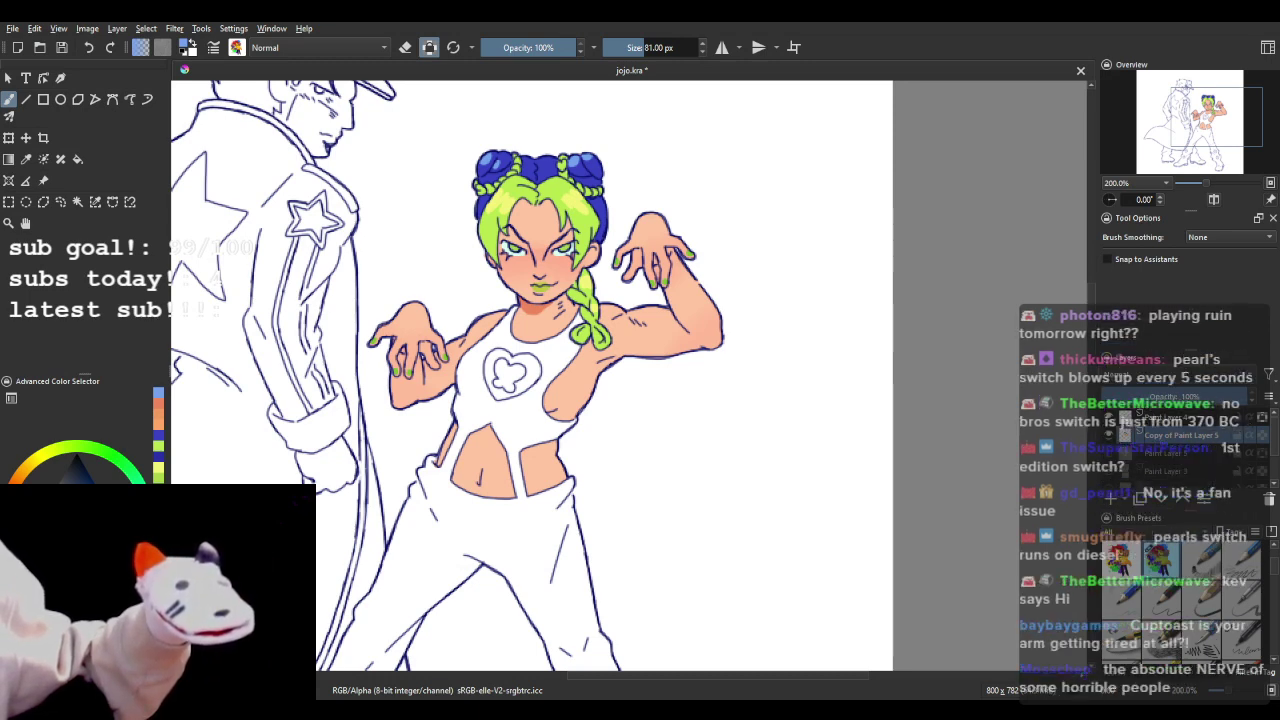
- Choose the hair's deep blue and fill the smaller figure's tank top and trousers on the current colour layer
{"action": "scroll", "coordinate": [547, 163], "scroll_direction": "up", "scroll_amount": 3}
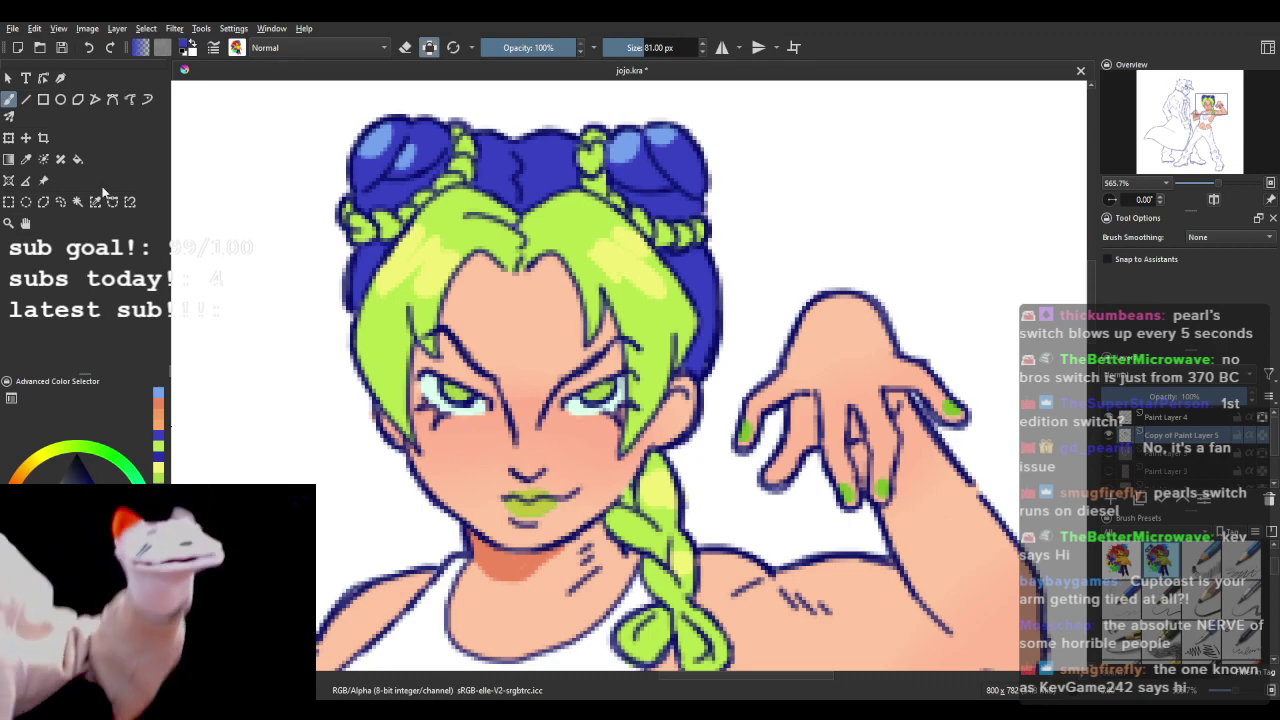
{"action": "key", "text": "f"}
{"action": "scroll", "coordinate": [536, 288], "scroll_direction": "down", "scroll_amount": 4}
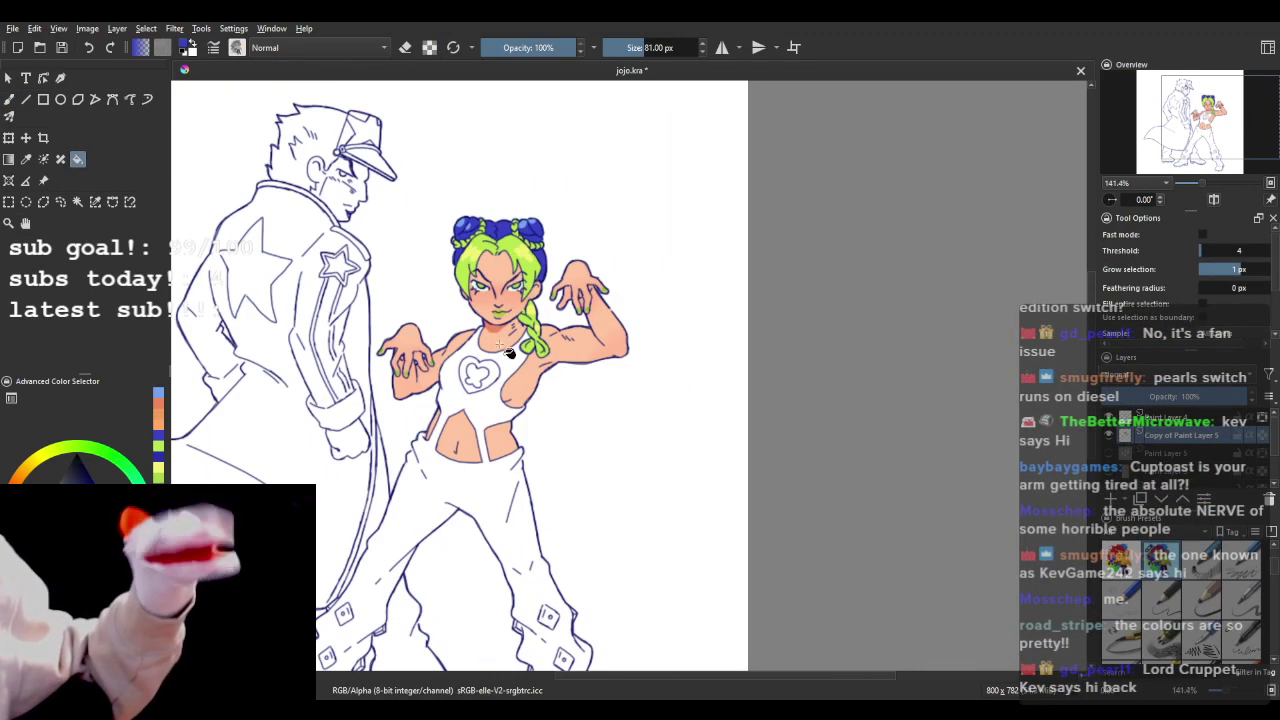
{"action": "scroll", "coordinate": [500, 344], "scroll_direction": "up", "scroll_amount": 2}
{"action": "left_click", "coordinate": [449, 400]}
{"action": "scroll", "coordinate": [449, 400], "scroll_direction": "down", "scroll_amount": 3}
{"action": "scroll", "coordinate": [490, 352], "scroll_direction": "down", "scroll_amount": 2}
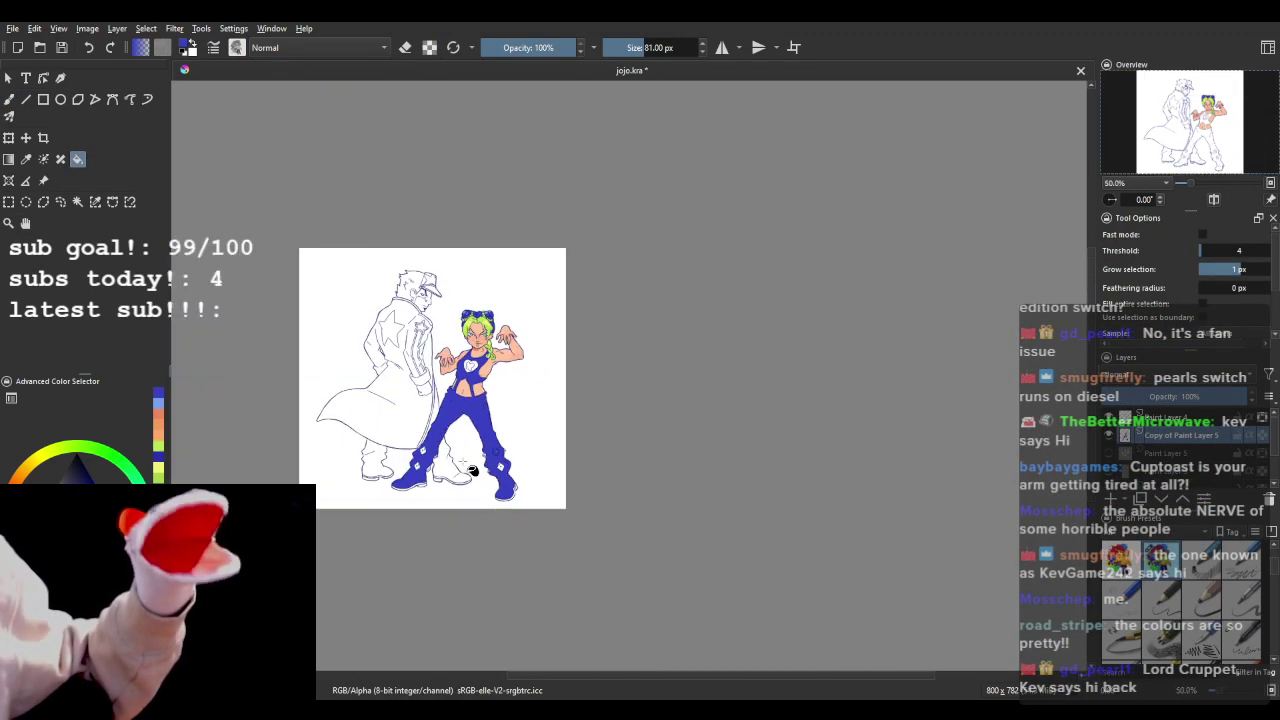
{"action": "scroll", "coordinate": [440, 440], "scroll_direction": "up", "scroll_amount": 2}
{"action": "scroll", "coordinate": [352, 430], "scroll_direction": "up", "scroll_amount": 1}
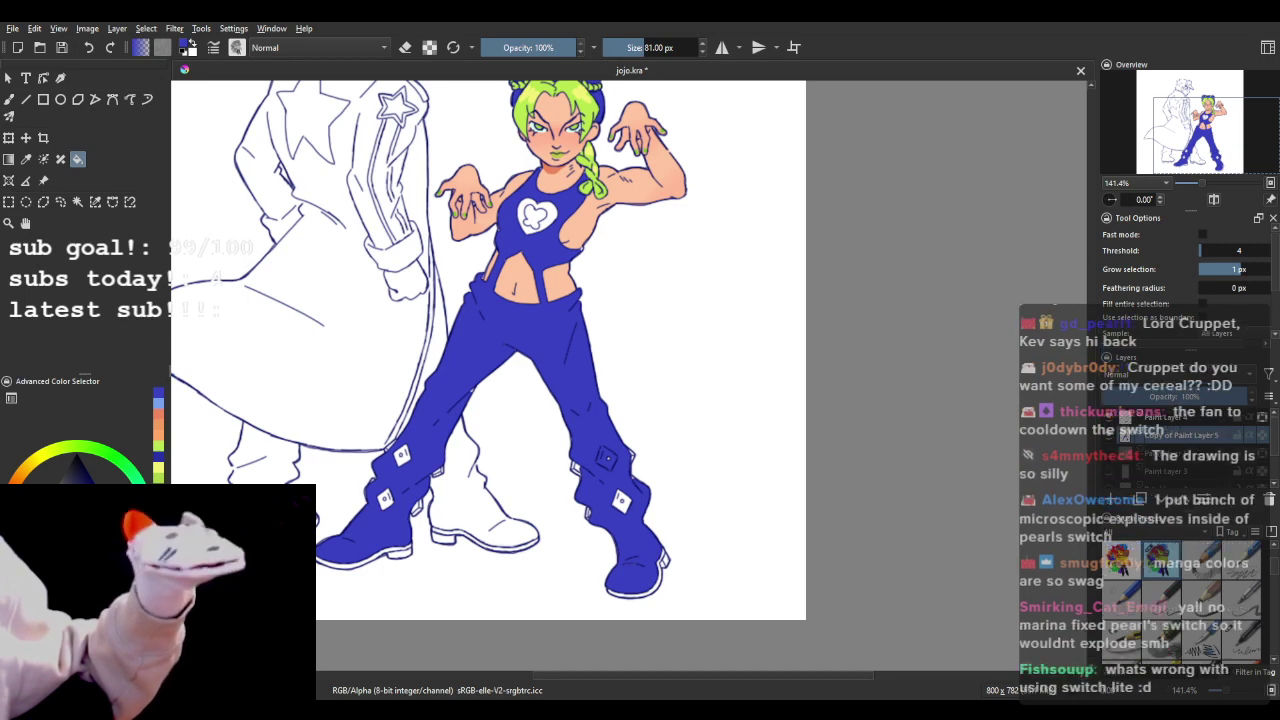
- Brush deep blue over the small unfilled gap at the trousers' waistband beside the side cut-out
{"action": "key", "text": "1"}
{"action": "key", "text": "plus"}
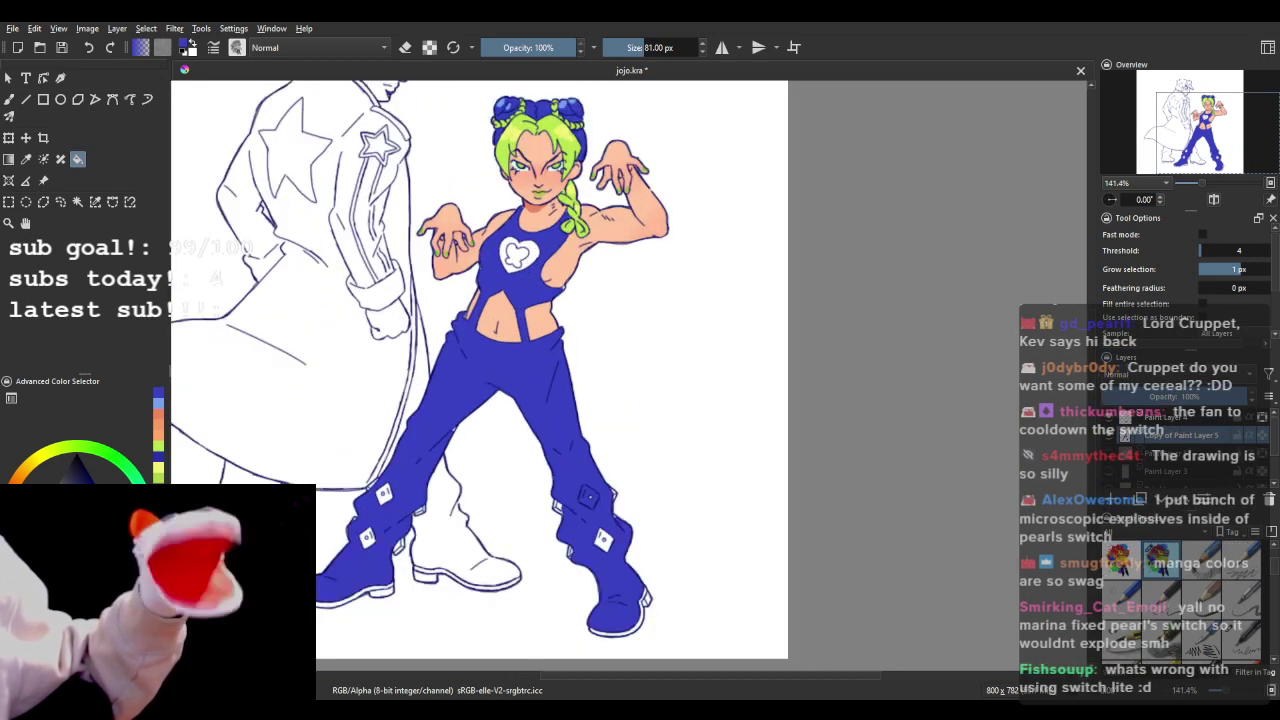
{"action": "key", "text": "b"}
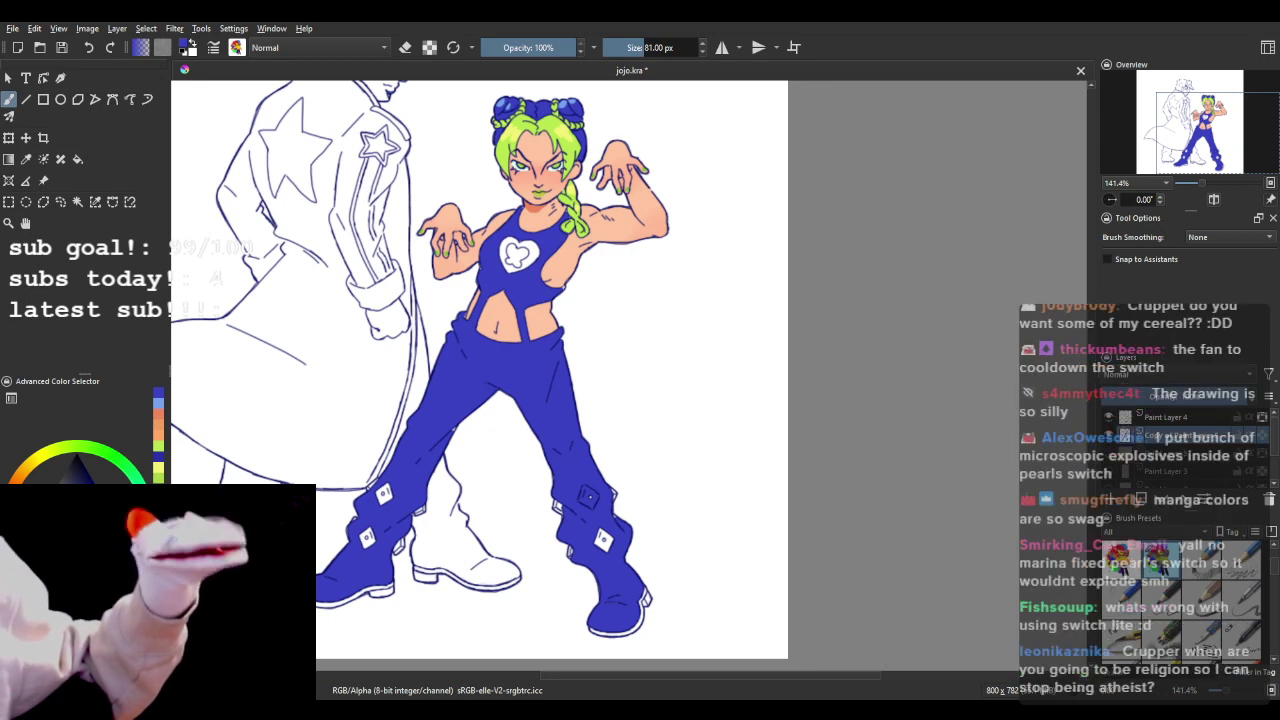
{"action": "scroll", "coordinate": [465, 320], "scroll_direction": "up", "scroll_amount": 4}
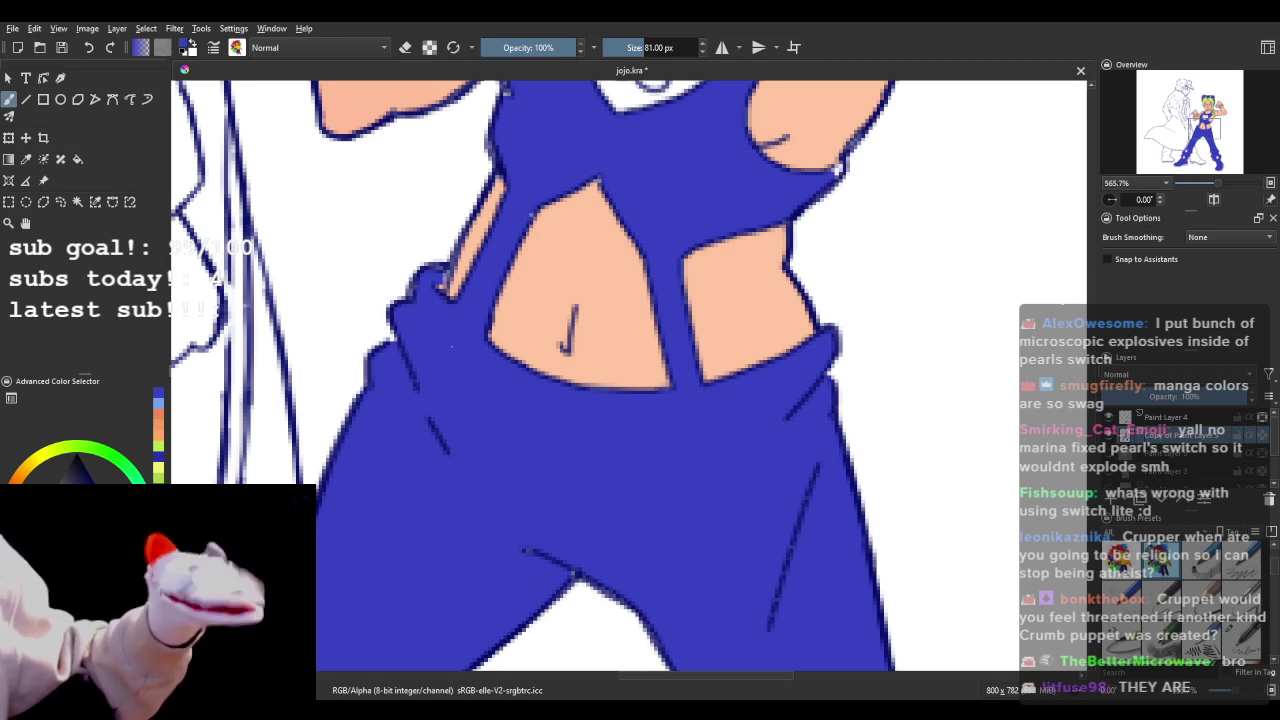
{"action": "left_click_drag", "start_coordinate": [418, 290], "coordinate": [444, 280]}
{"action": "left_click", "coordinate": [439, 300]}
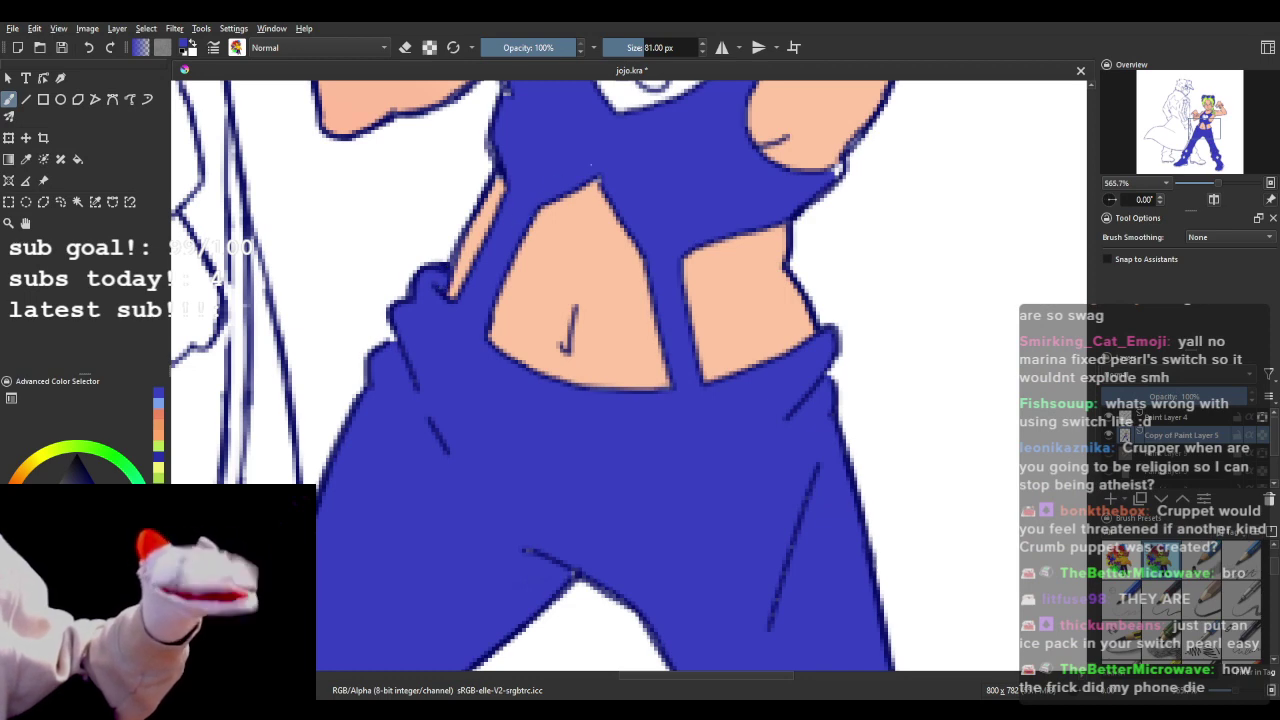
- Brush deep blue along the unfilled edge of the tank top below the arm nearer the taller figure
{"action": "scroll", "coordinate": [597, 178], "scroll_direction": "down", "scroll_amount": 3}
{"action": "scroll", "coordinate": [586, 86], "scroll_direction": "up", "scroll_amount": 3}
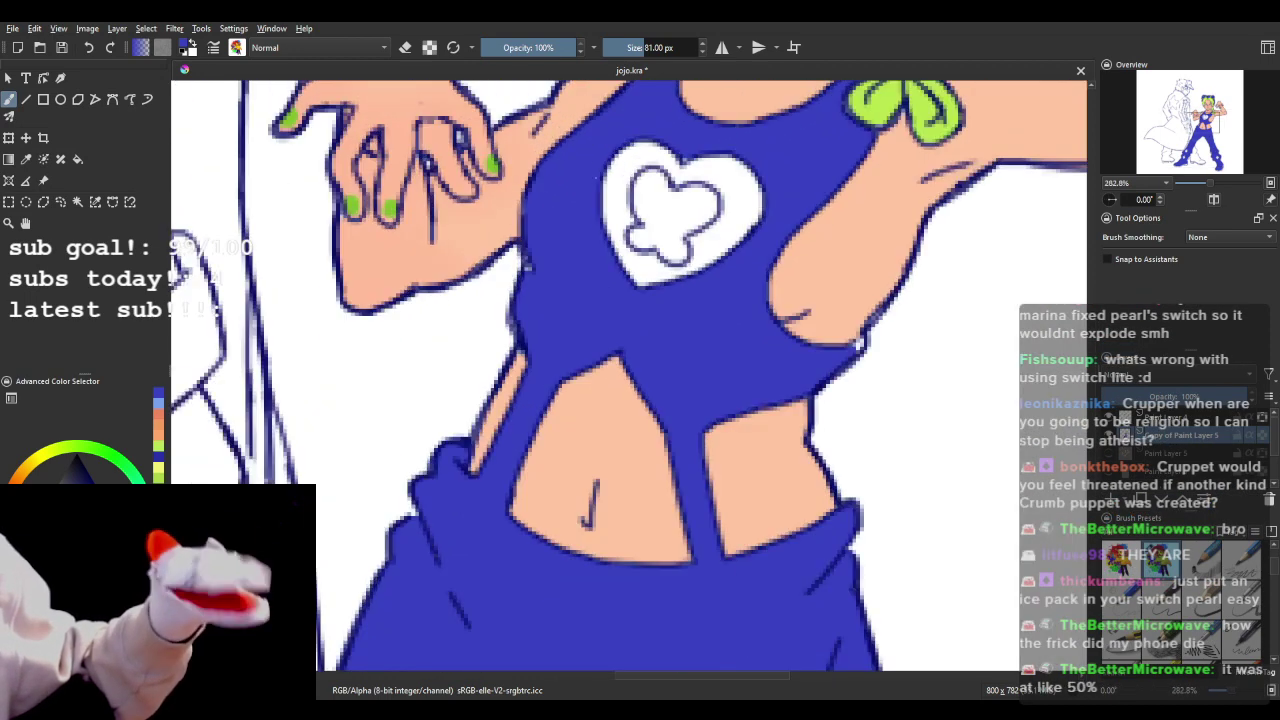
{"action": "scroll", "coordinate": [598, 178], "scroll_direction": "up", "scroll_amount": 1}
{"action": "left_click_drag", "start_coordinate": [494, 294], "coordinate": [488, 322]}
{"action": "scroll", "coordinate": [521, 355], "scroll_direction": "down", "scroll_amount": 3}
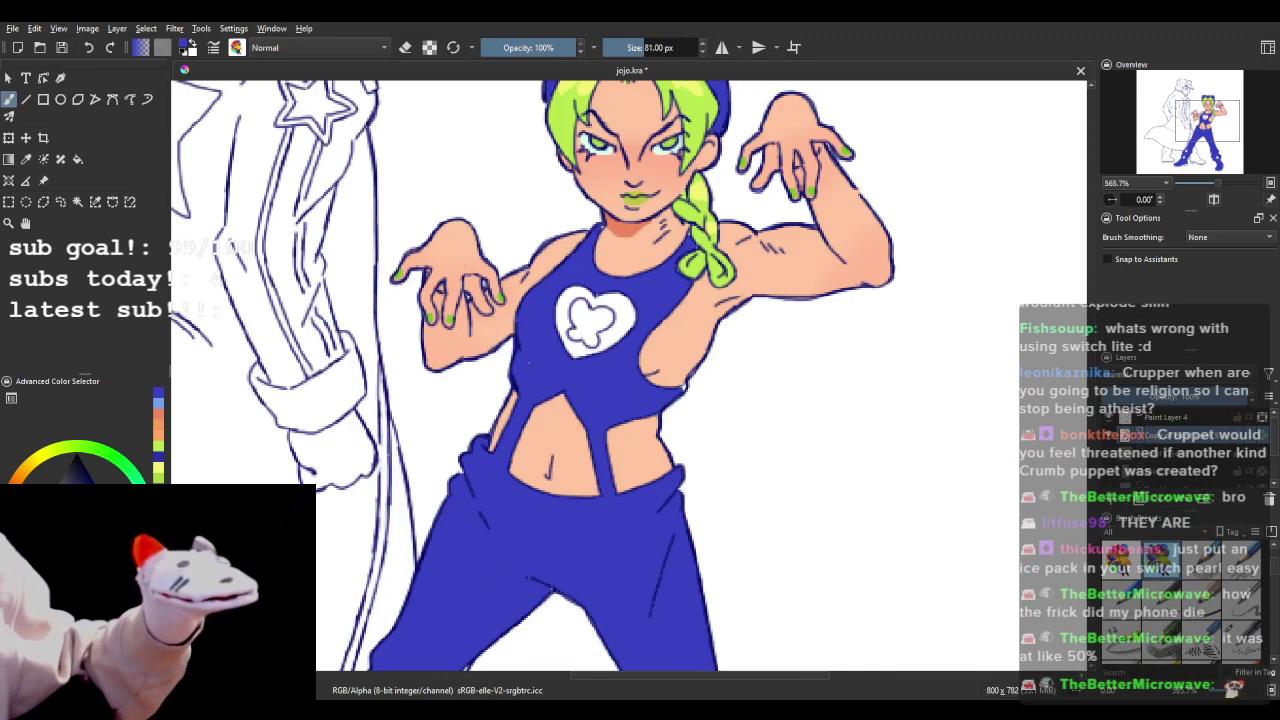
- Undo the blue spill at the shoulder strap and touch up the tank top's edge beside the braid's bow
{"action": "scroll", "coordinate": [636, 244], "scroll_direction": "up", "scroll_amount": 3}
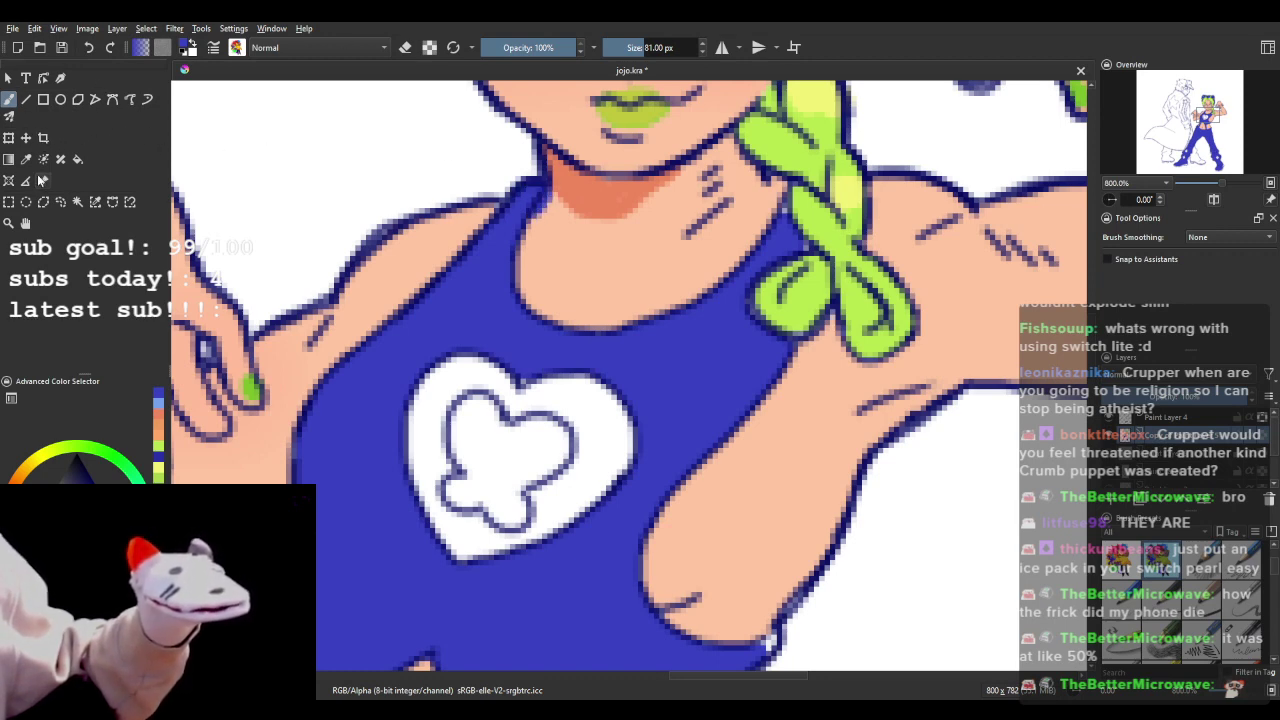
{"action": "left_click", "coordinate": [89, 48]}
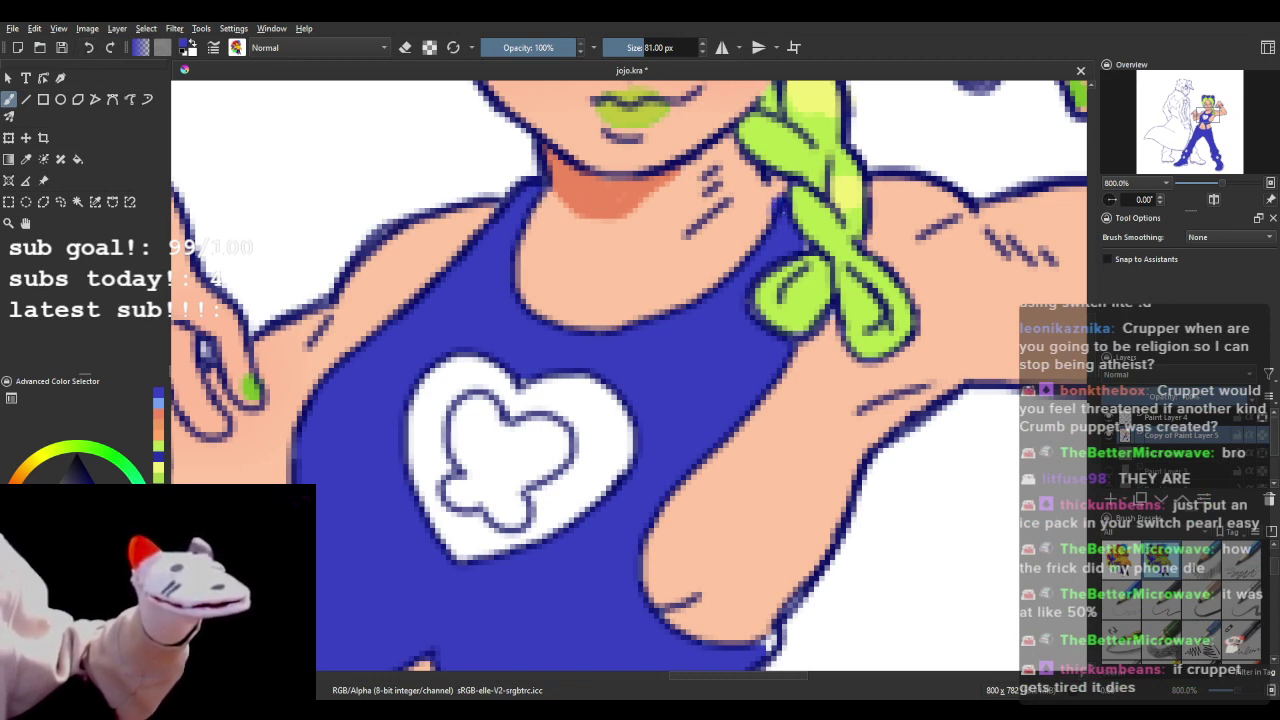
{"action": "left_click", "coordinate": [94, 49]}
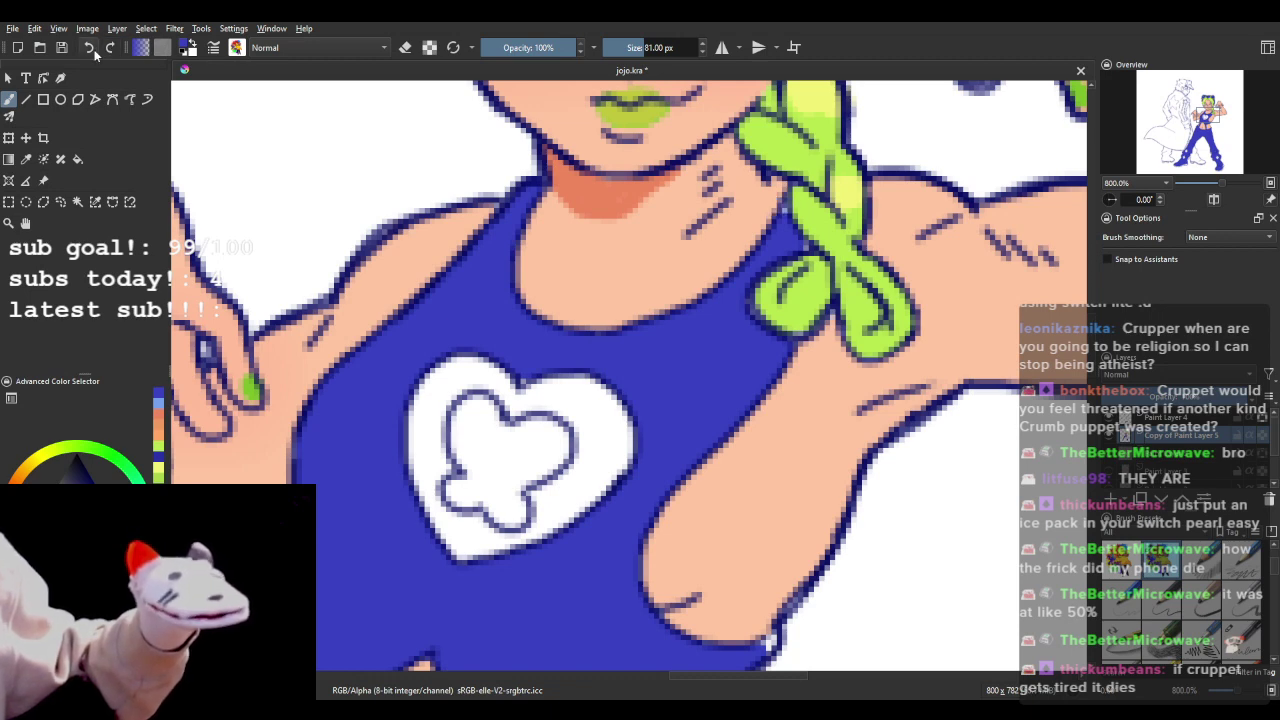
{"action": "key", "text": "ctrl+shift+z"}
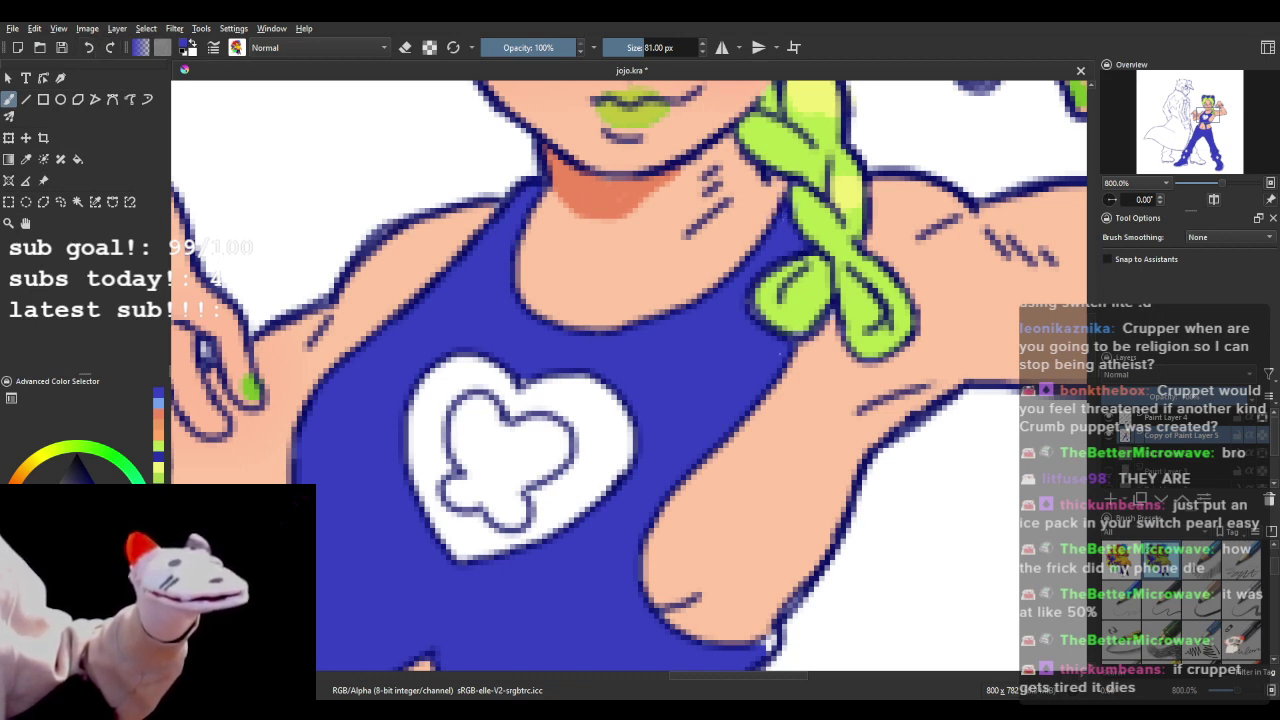
{"action": "left_click_drag", "start_coordinate": [752, 300], "coordinate": [756, 322]}
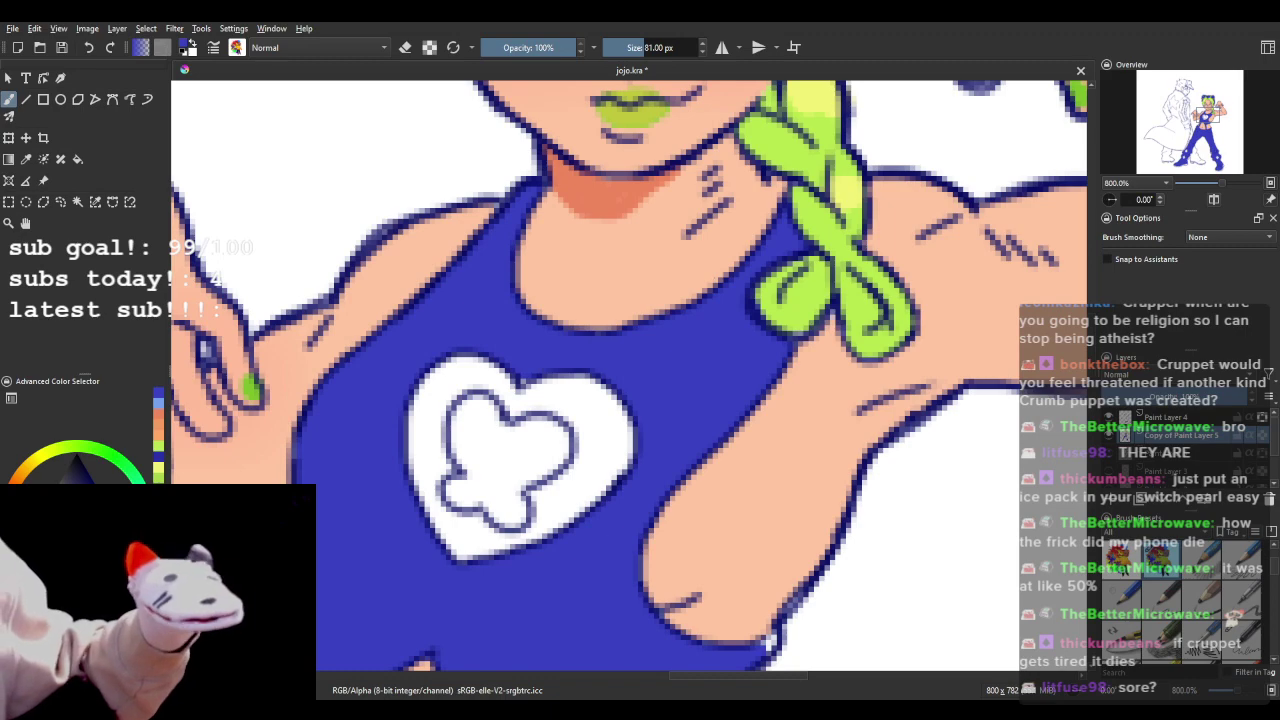
- Undo all the deep blue fills and touch-ups on the smaller figure's top and trousers
{"action": "scroll", "coordinate": [640, 436], "scroll_direction": "down", "scroll_amount": 5}
{"action": "scroll", "coordinate": [650, 462], "scroll_direction": "up", "scroll_amount": 5}
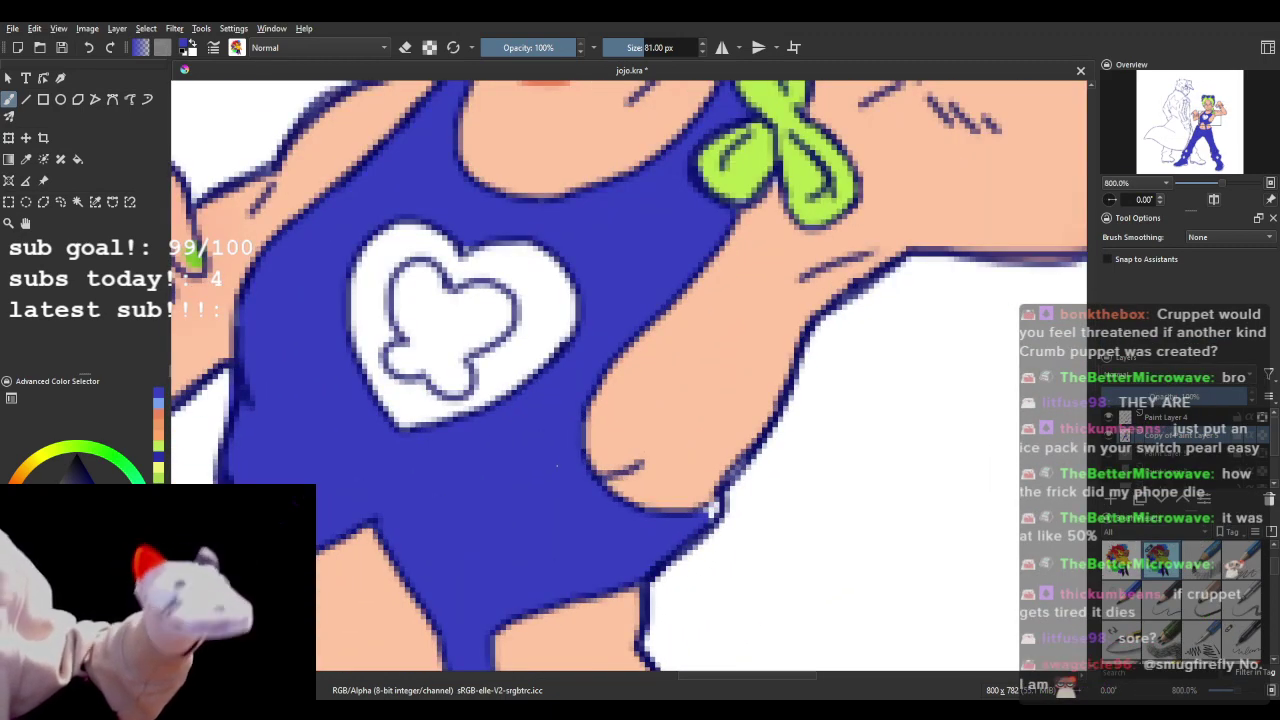
{"action": "scroll", "coordinate": [712, 508], "scroll_direction": "down", "scroll_amount": 6}
{"action": "scroll", "coordinate": [712, 508], "scroll_direction": "up", "scroll_amount": 2}
{"action": "scroll", "coordinate": [712, 508], "scroll_direction": "down", "scroll_amount": 2}
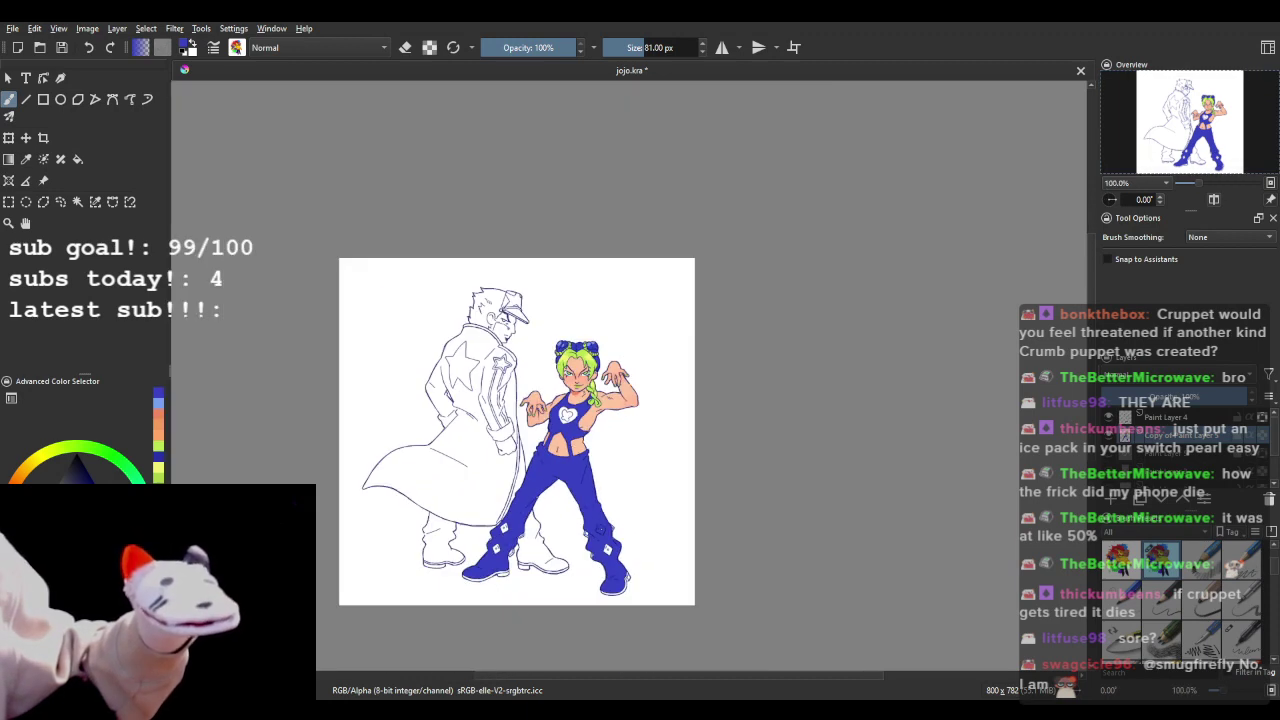
{"action": "scroll", "coordinate": [650, 550], "scroll_direction": "up", "scroll_amount": 1}
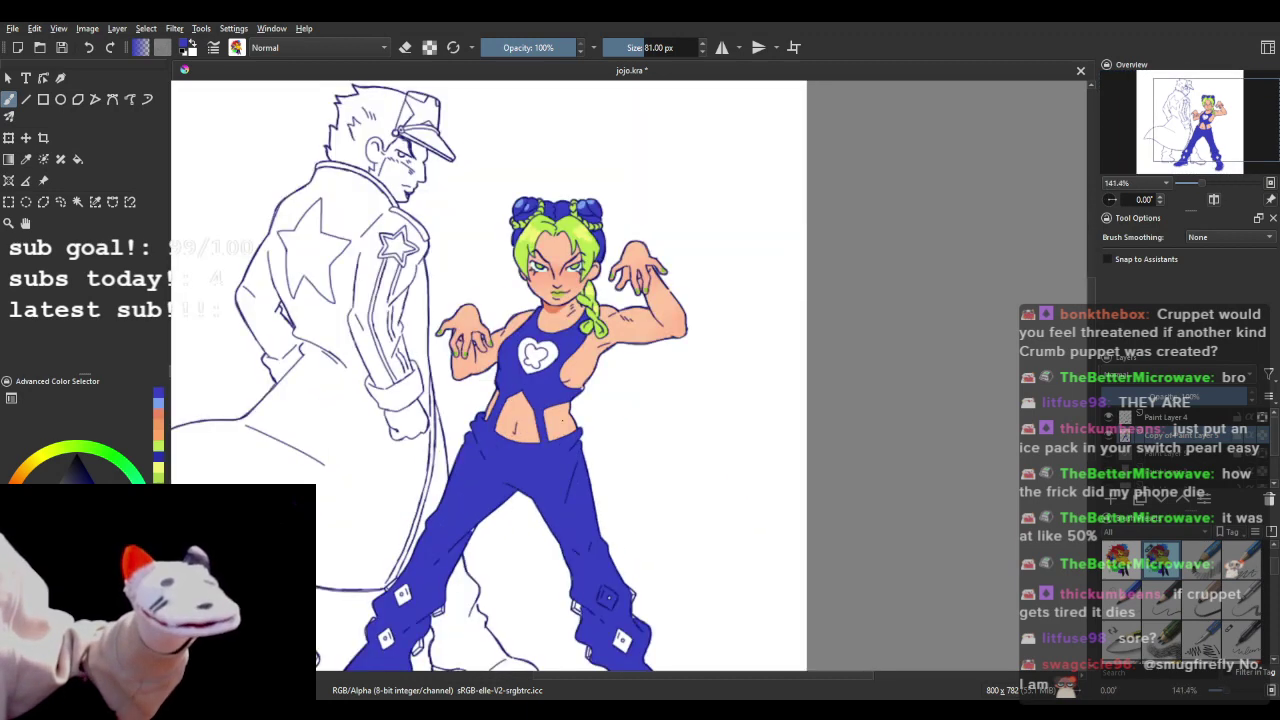
{"action": "left_click", "coordinate": [89, 48]}
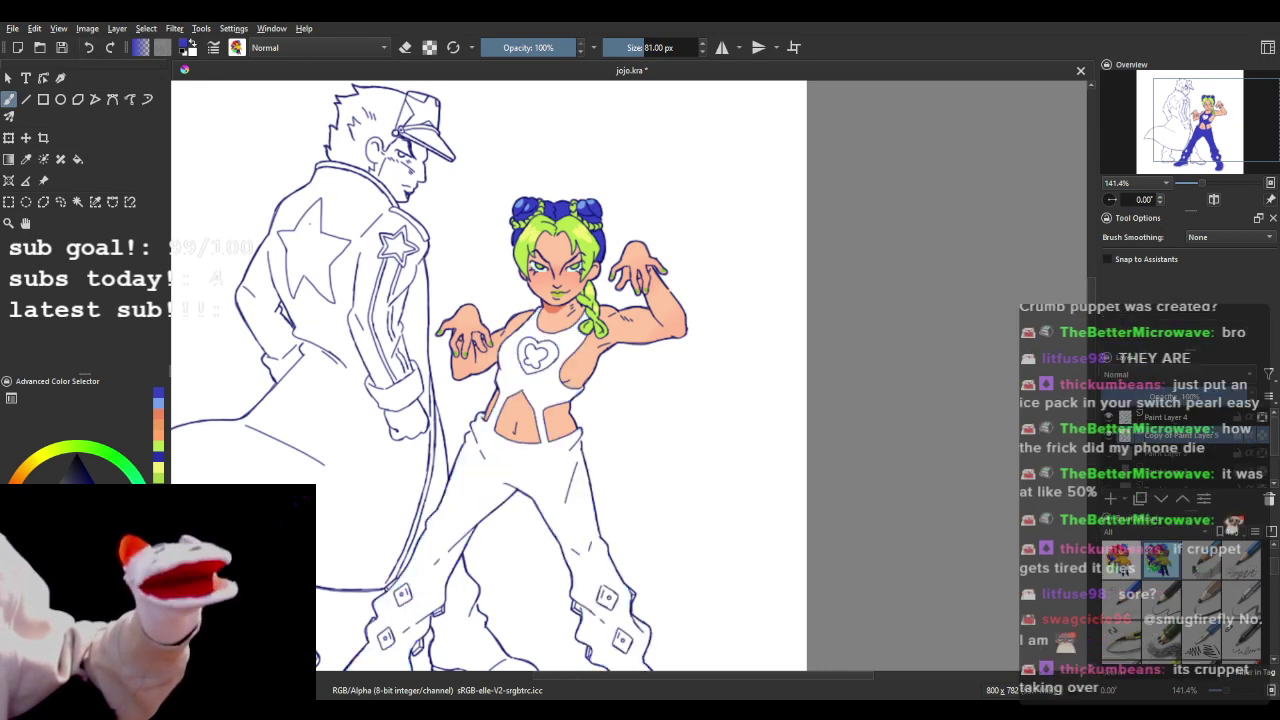
- Add a new paint layer above the current colour layer and fill the smaller figure's tank top and trousers with deep blue
{"action": "left_click", "coordinate": [1108, 498]}
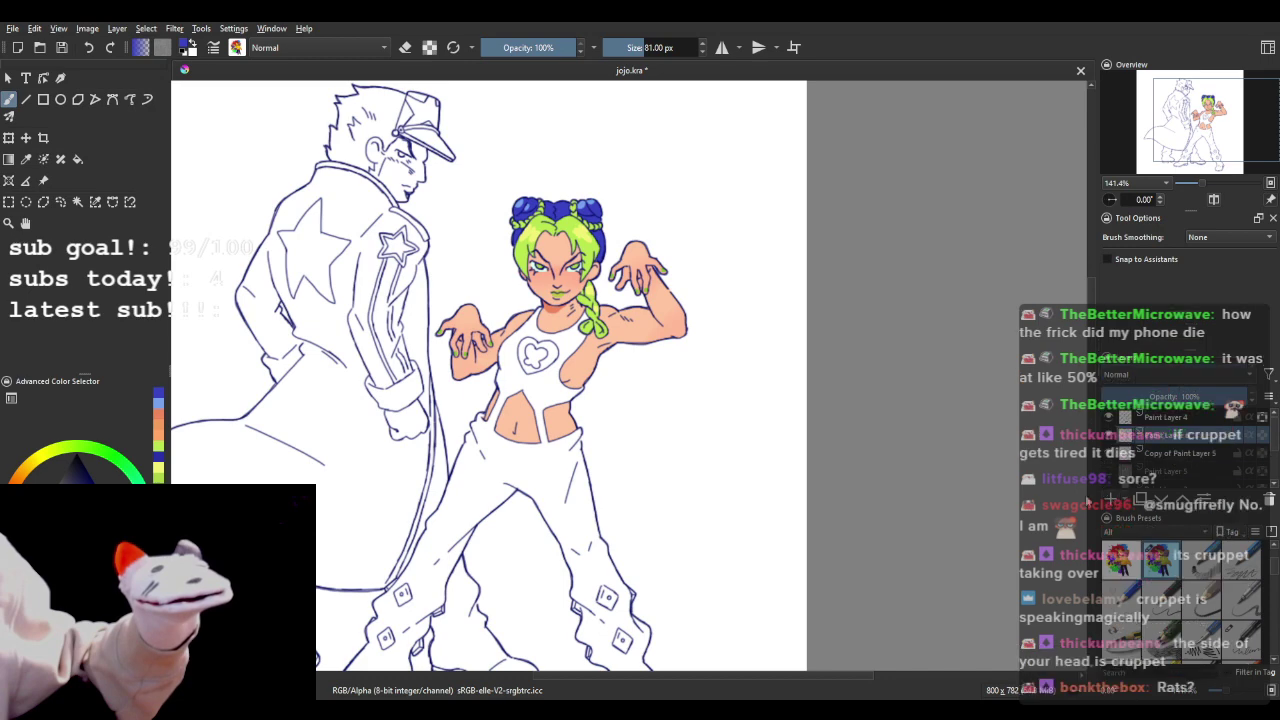
{"action": "left_click", "coordinate": [78, 161]}
{"action": "left_click", "coordinate": [515, 345]}
{"action": "left_click", "coordinate": [540, 485]}
{"action": "scroll", "coordinate": [509, 419], "scroll_direction": "down", "scroll_amount": 4}
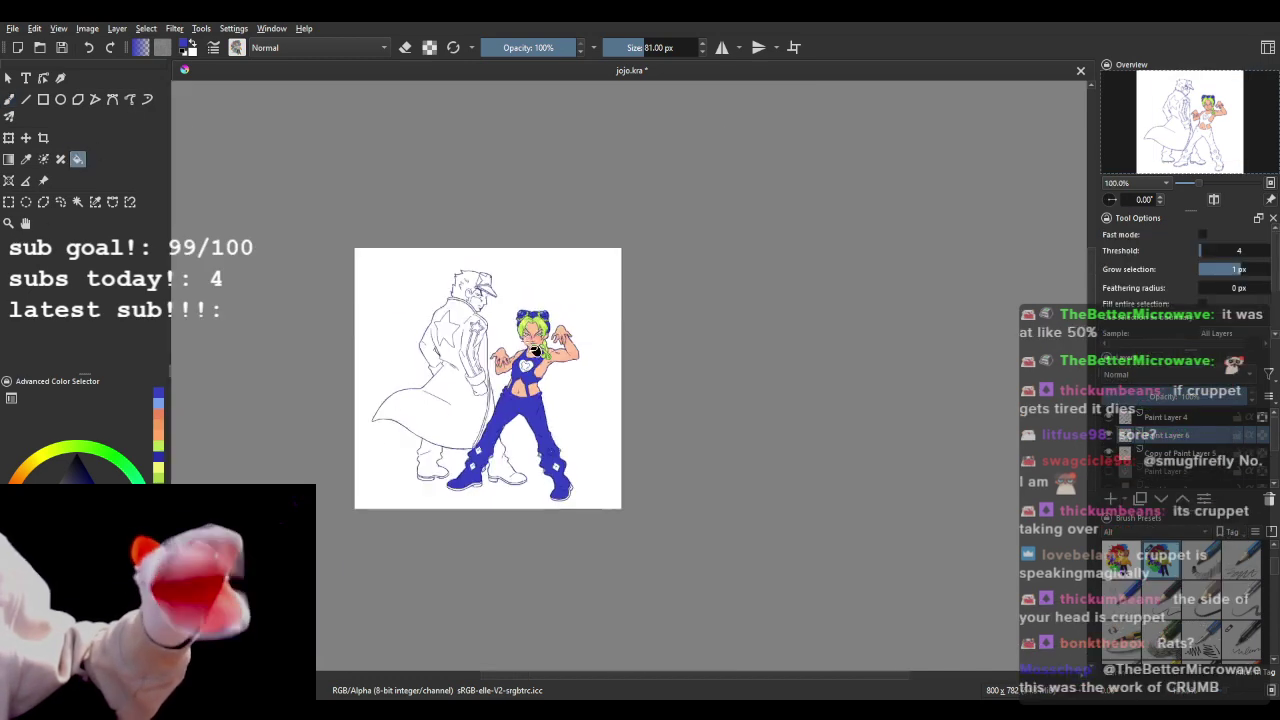
{"action": "scroll", "coordinate": [395, 402], "scroll_direction": "up", "scroll_amount": 4}
{"action": "left_click", "coordinate": [9, 99]}
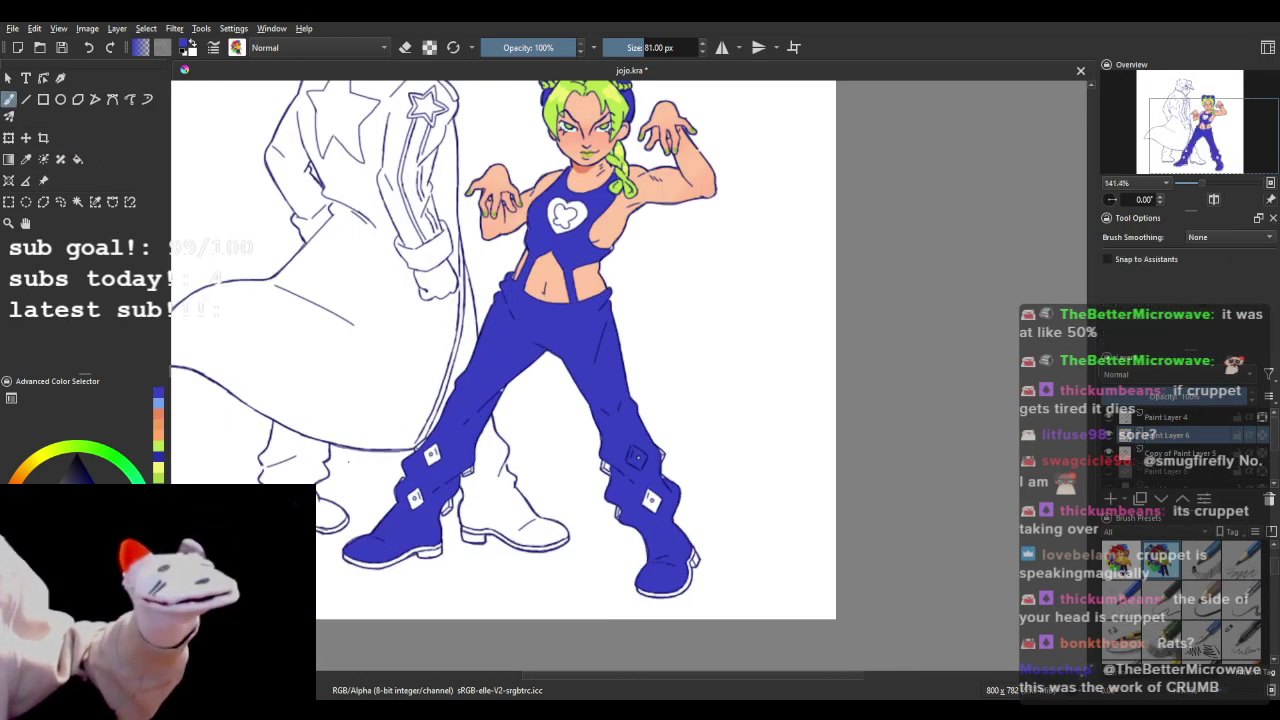
- Brush deep blue over both white diamond patches on the trouser leg nearer the taller figure
{"action": "scroll", "coordinate": [367, 557], "scroll_direction": "up", "scroll_amount": 4}
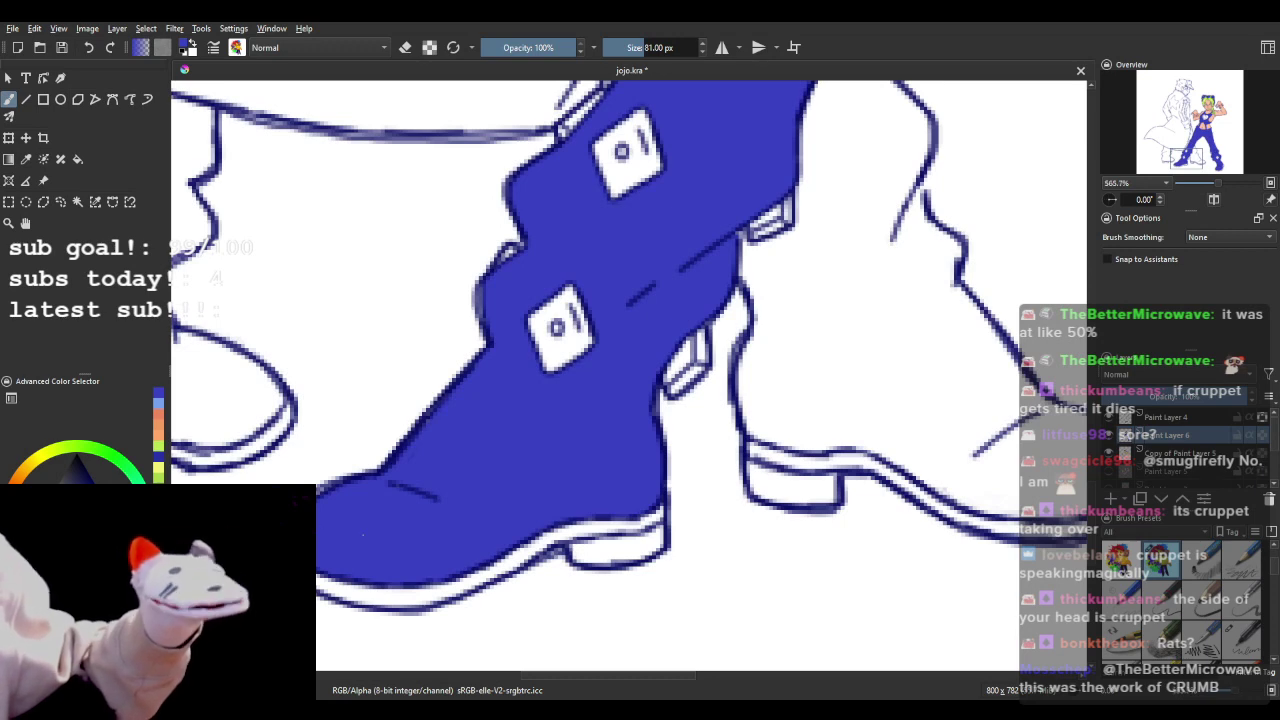
{"action": "mouse_move", "coordinate": [560, 345]}
{"action": "left_mouse_down"}
{"action": "mouse_move", "coordinate": [615, 171]}
{"action": "mouse_move", "coordinate": [640, 145]}
{"action": "left_mouse_up"}
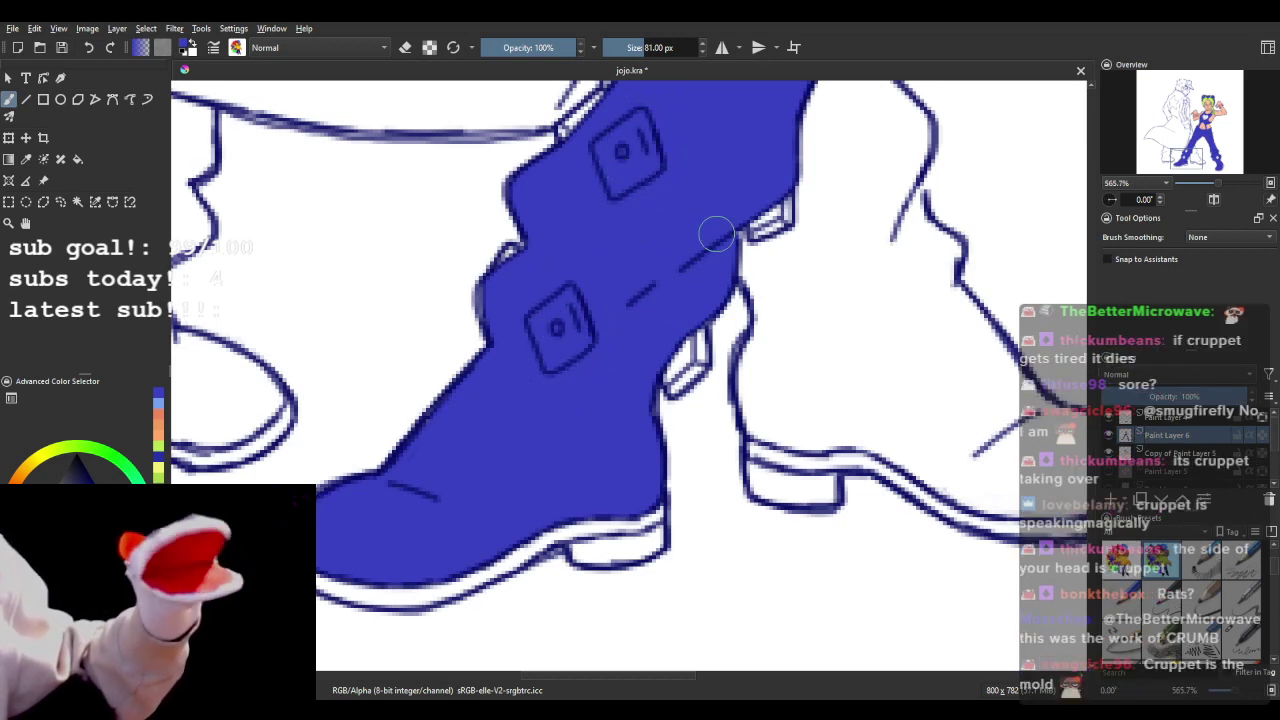
{"action": "scroll", "coordinate": [680, 237], "scroll_direction": "down", "scroll_amount": 6}
{"action": "scroll", "coordinate": [722, 210], "scroll_direction": "up", "scroll_amount": 4}
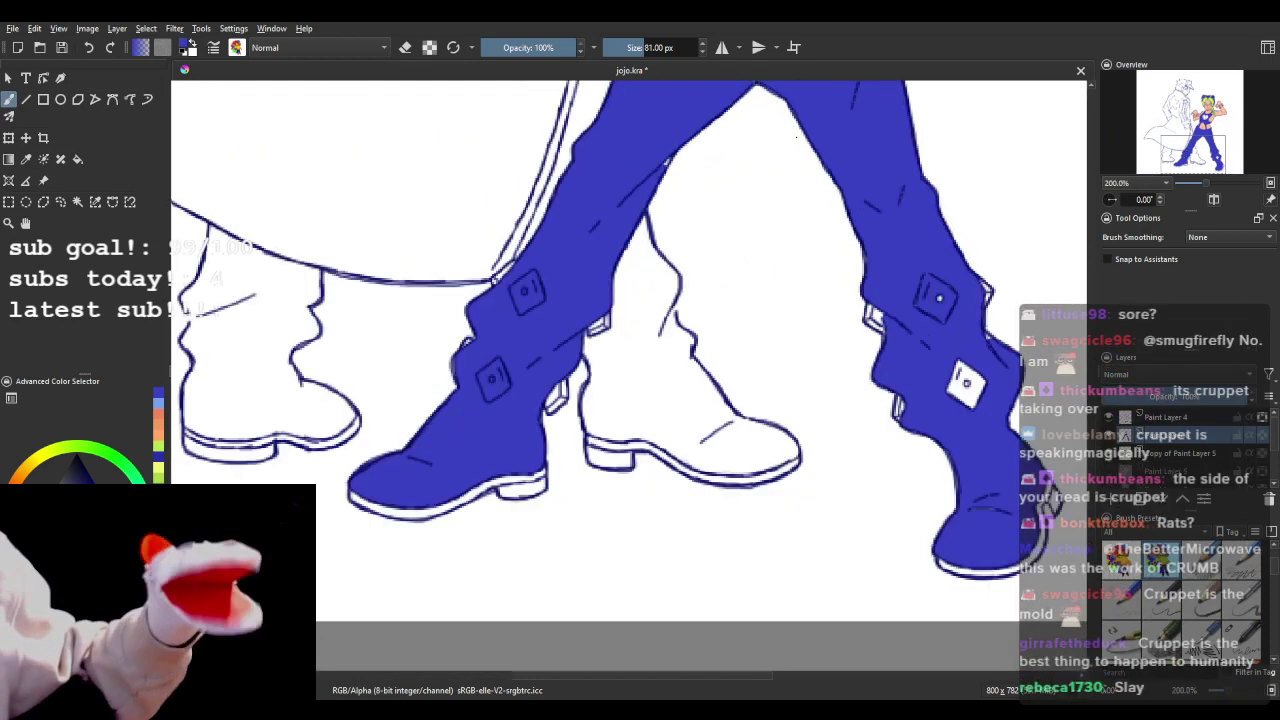
- Paint the upper diamond's centre dot and the white lower diamond patch on the other trouser leg deep blue
{"action": "scroll", "coordinate": [701, 150], "scroll_direction": "down", "scroll_amount": 4}
{"action": "scroll", "coordinate": [695, 155], "scroll_direction": "up", "scroll_amount": 2}
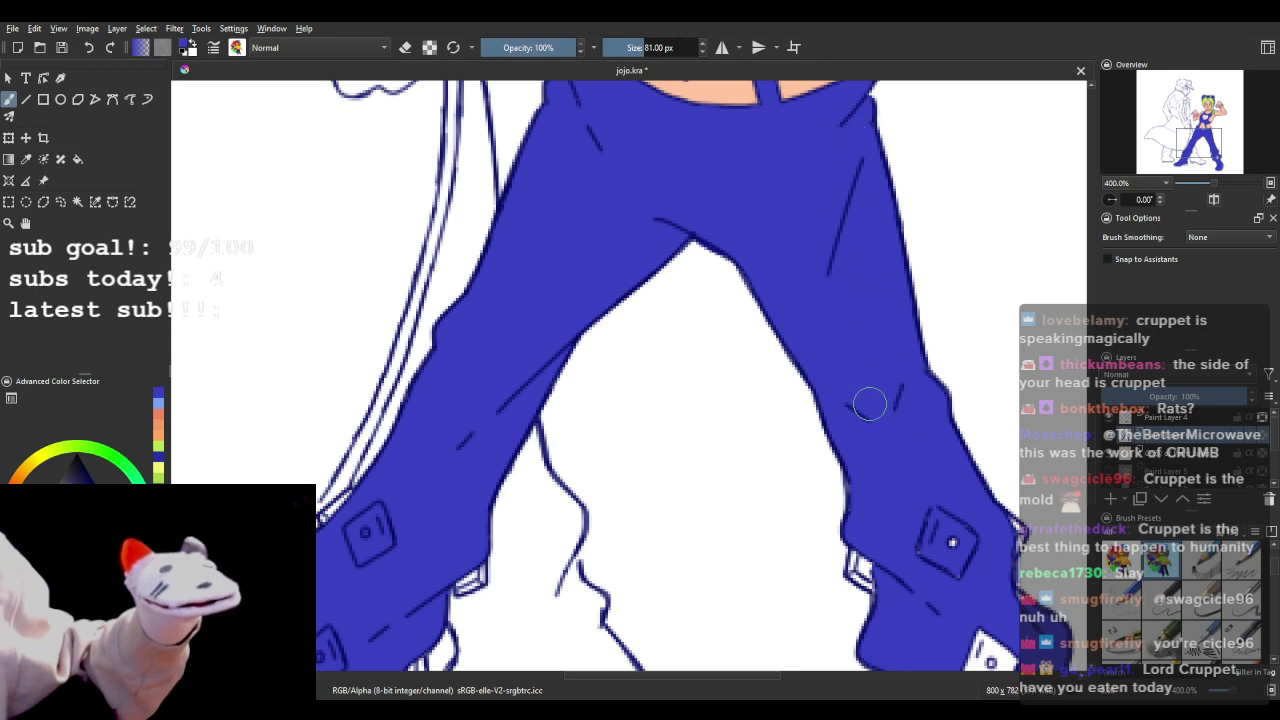
{"action": "scroll", "coordinate": [840, 350], "scroll_direction": "down", "scroll_amount": 5}
{"action": "scroll", "coordinate": [851, 404], "scroll_direction": "up", "scroll_amount": 4}
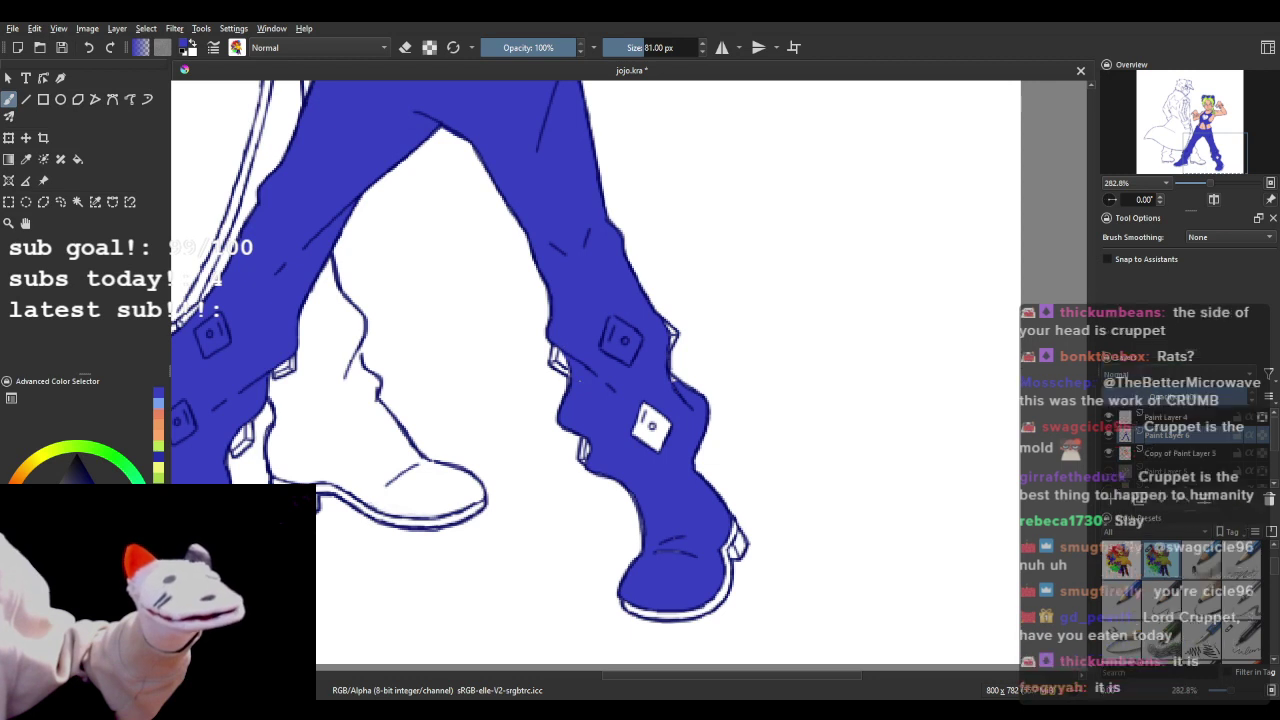
{"action": "left_click_drag", "start_coordinate": [624, 412], "coordinate": [626, 371]}
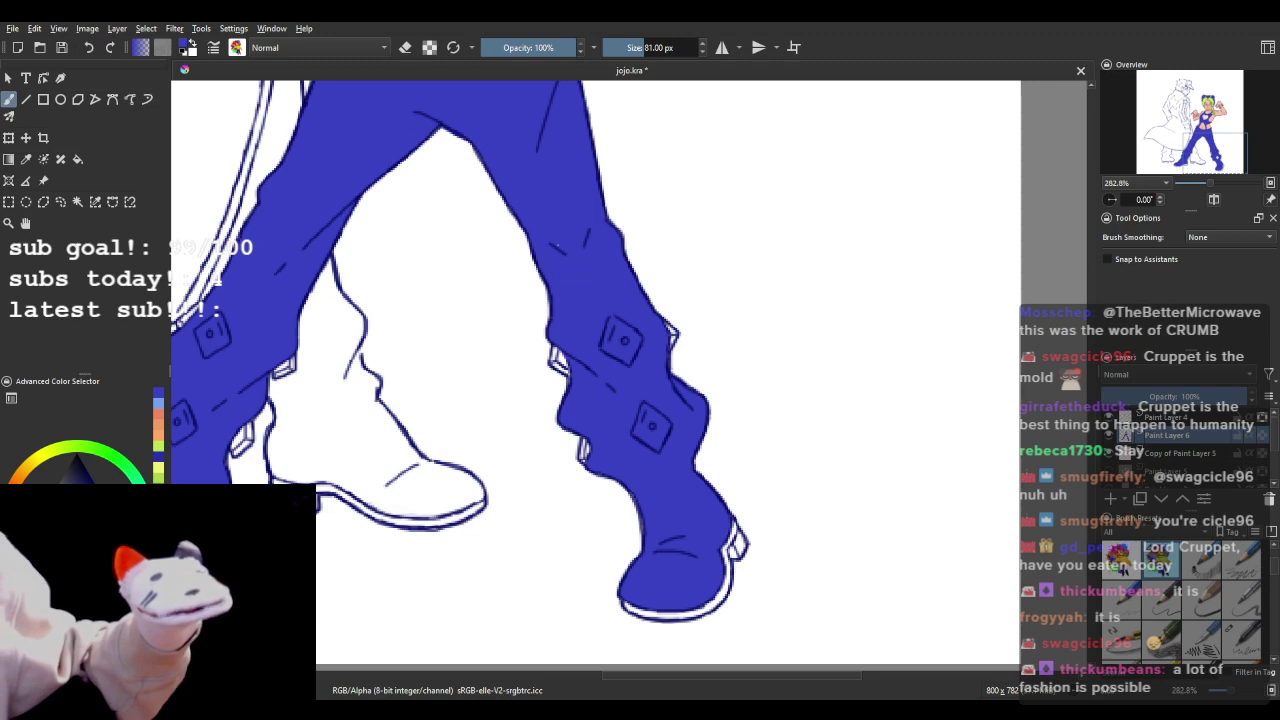
- Brush deep blue over the unfilled gap at the tank top's underarm corner, on the side away from the taller figure
{"action": "scroll", "coordinate": [553, 248], "scroll_direction": "down", "scroll_amount": 4}
{"action": "scroll", "coordinate": [512, 142], "scroll_direction": "up", "scroll_amount": 6}
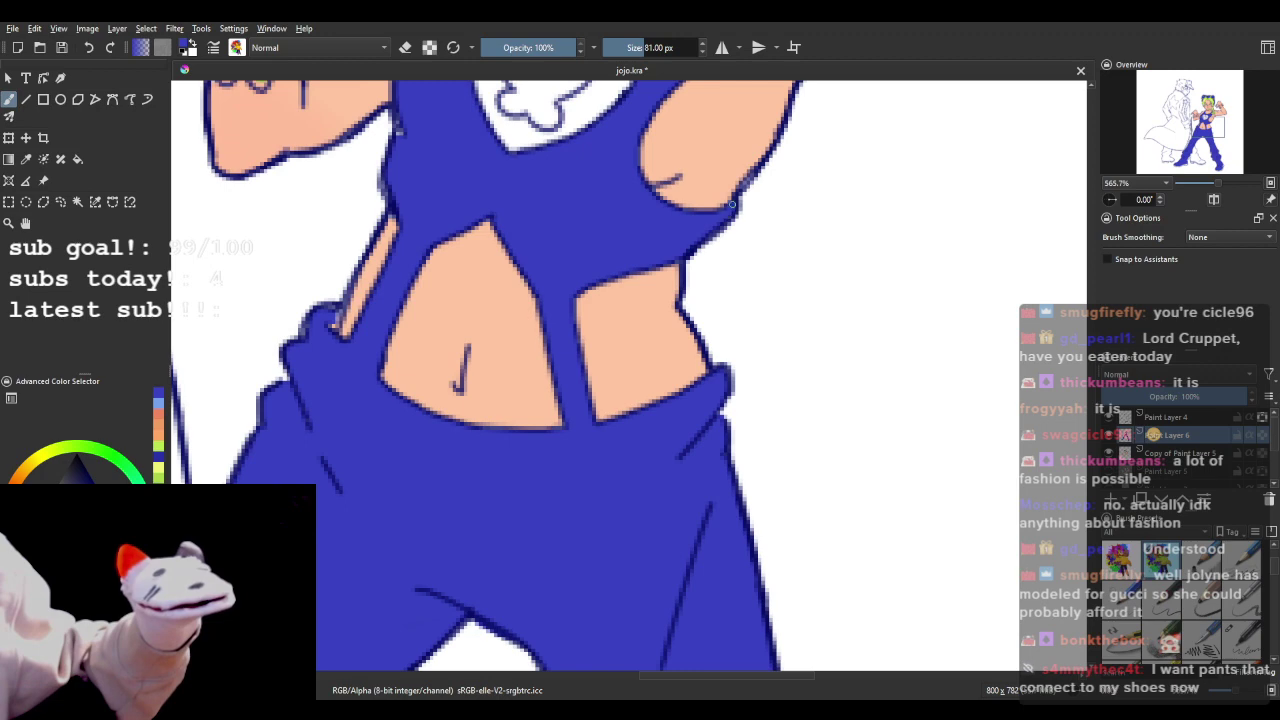
{"action": "scroll", "coordinate": [468, 304], "scroll_direction": "down", "scroll_amount": 3}
{"action": "scroll", "coordinate": [462, 200], "scroll_direction": "up", "scroll_amount": 2}
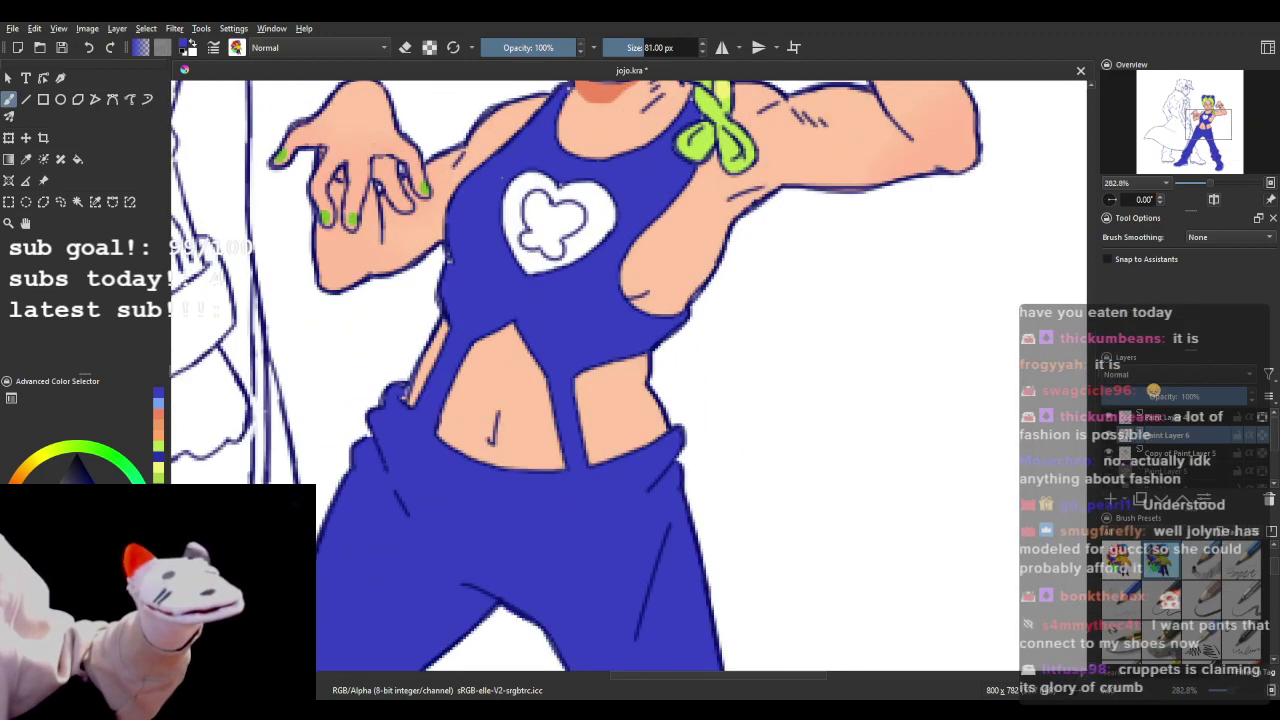
{"action": "scroll", "coordinate": [480, 180], "scroll_direction": "down", "scroll_amount": 2}
{"action": "scroll", "coordinate": [495, 150], "scroll_direction": "up", "scroll_amount": 3}
{"action": "scroll", "coordinate": [629, 375], "scroll_direction": "up", "scroll_amount": 1}
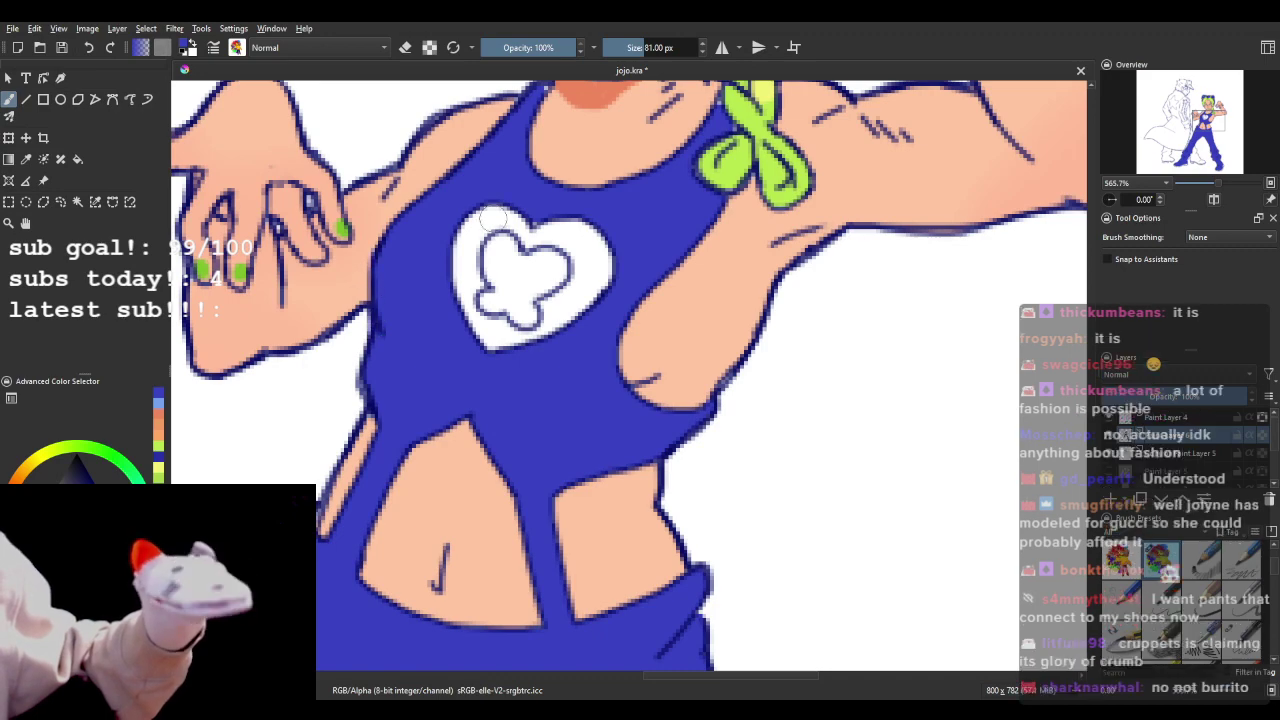
- Brush deep blue over the white heart on the smaller figure's tank top, including the emblem inside it
{"action": "left_click_drag", "start_coordinate": [493, 219], "coordinate": [565, 258]}
{"action": "scroll", "coordinate": [565, 258], "scroll_direction": "down", "scroll_amount": 1}
{"action": "scroll", "coordinate": [565, 258], "scroll_direction": "down", "scroll_amount": 2}
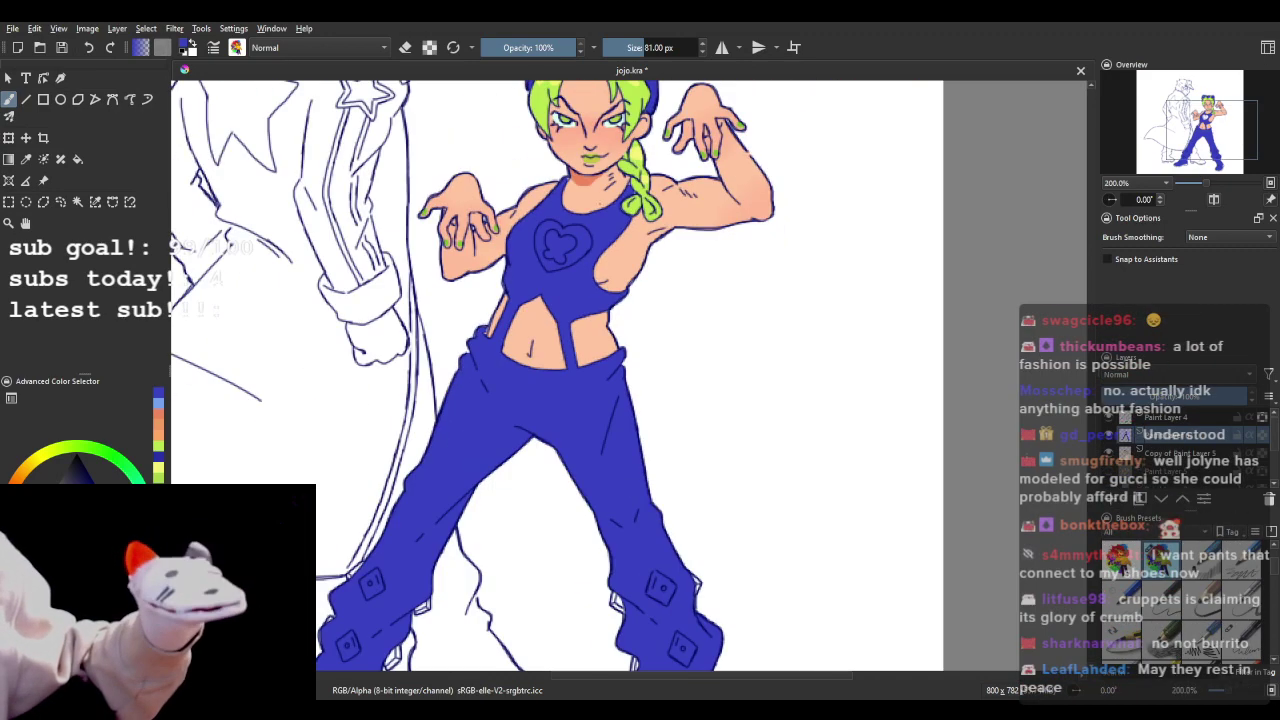
{"action": "scroll", "coordinate": [597, 146], "scroll_direction": "up", "scroll_amount": 4}
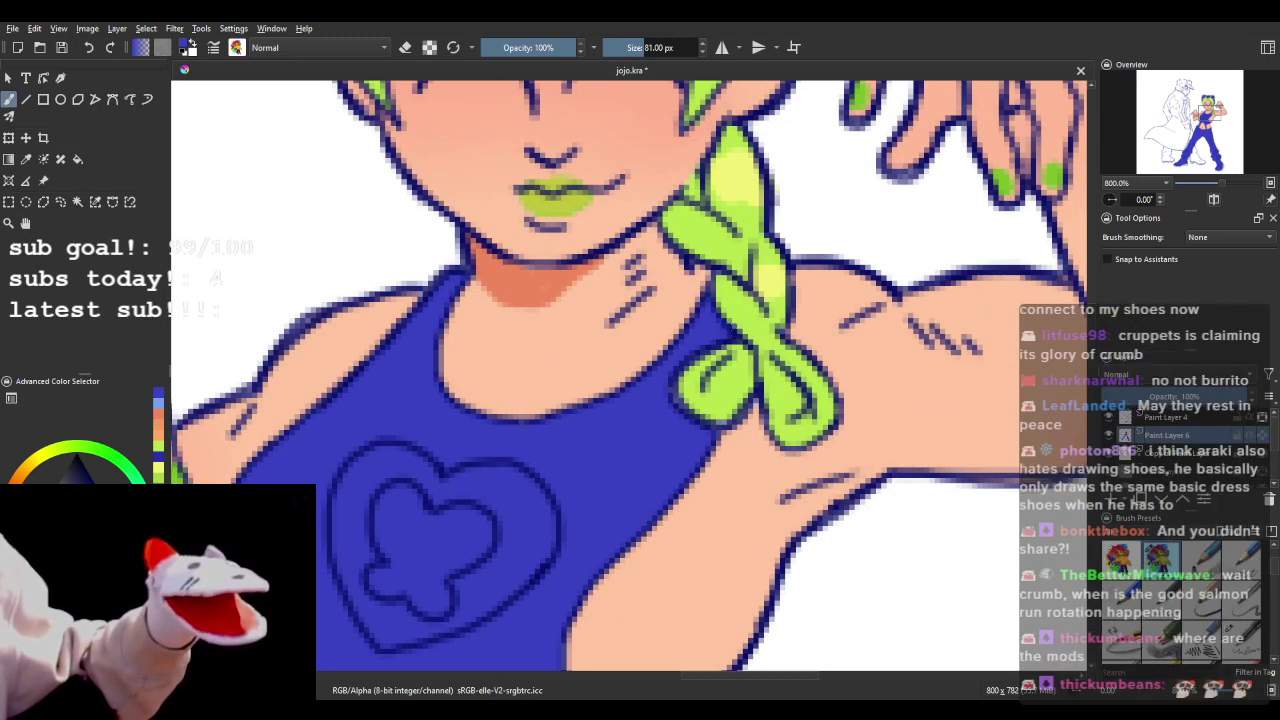
{"action": "scroll", "coordinate": [537, 199], "scroll_direction": "down", "scroll_amount": 8}
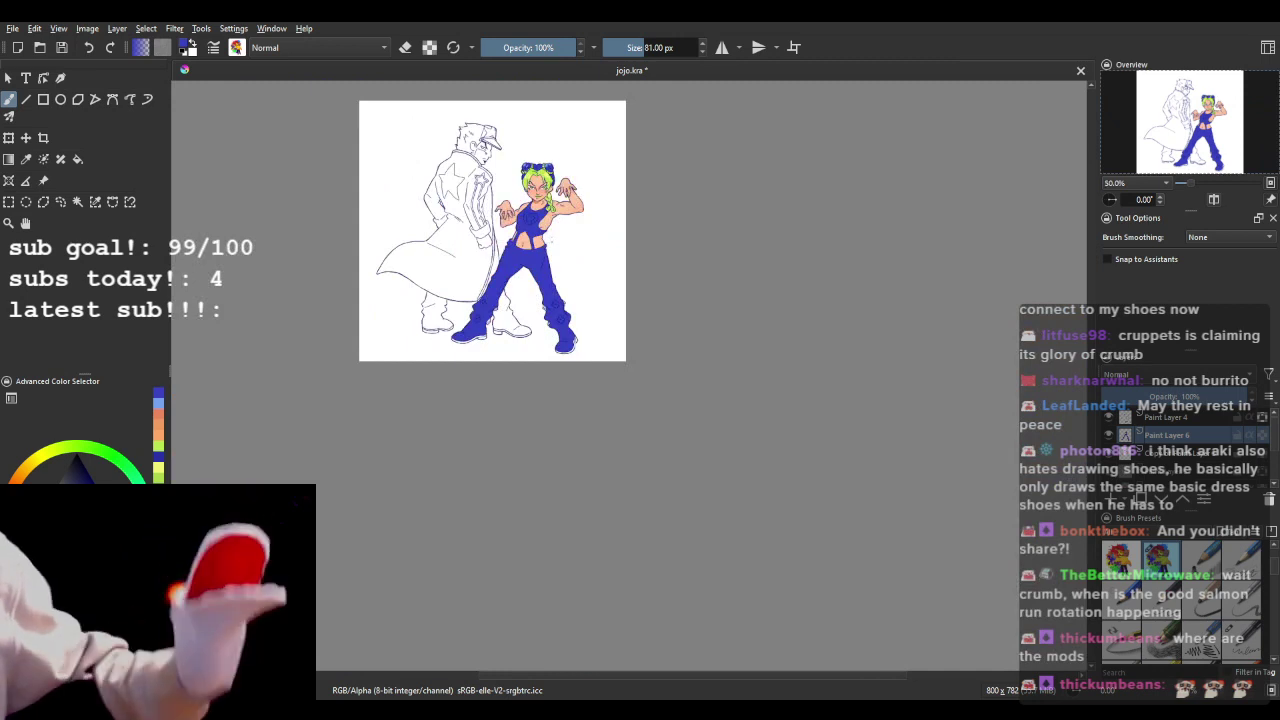
{"action": "scroll", "coordinate": [527, 268], "scroll_direction": "down", "scroll_amount": 3}
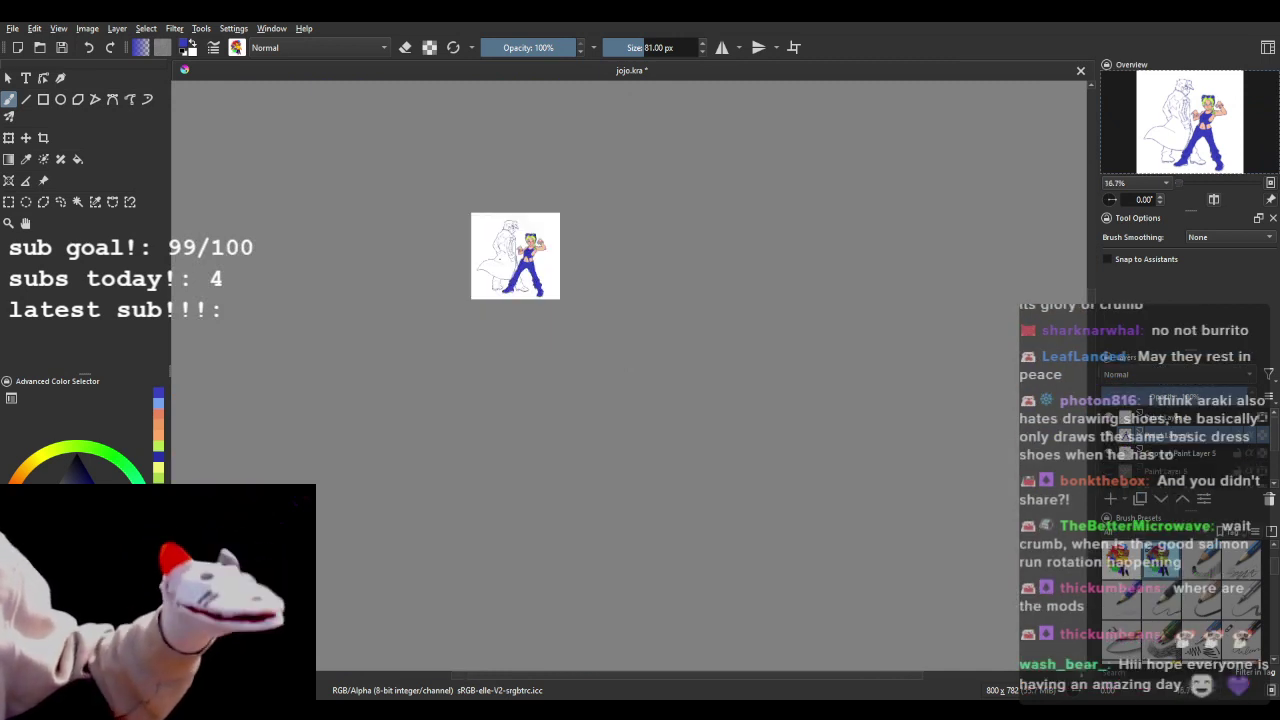
{"action": "scroll", "coordinate": [495, 241], "scroll_direction": "up", "scroll_amount": 4}
{"action": "scroll", "coordinate": [657, 213], "scroll_direction": "up", "scroll_amount": 1}
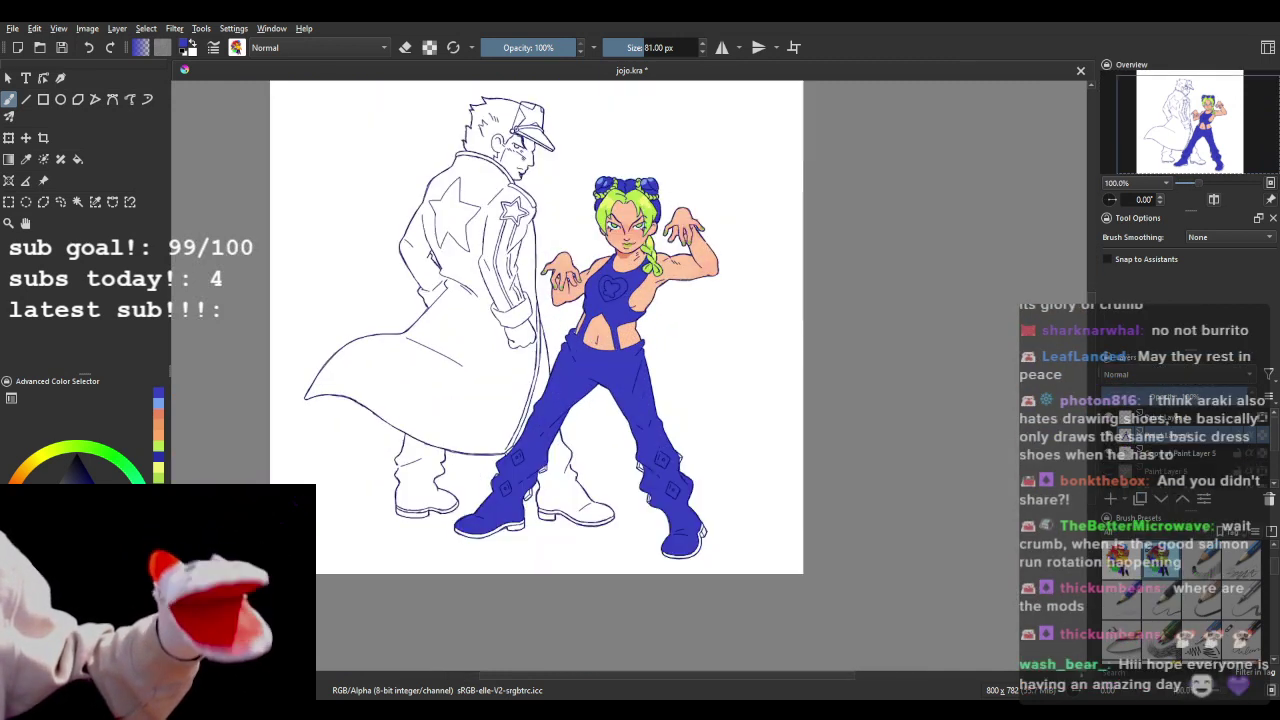
- Choose a light orange and fill the heel and sole of the smaller figure's boot nearer the taller figure
{"action": "scroll", "coordinate": [604, 511], "scroll_direction": "up", "scroll_amount": 1}
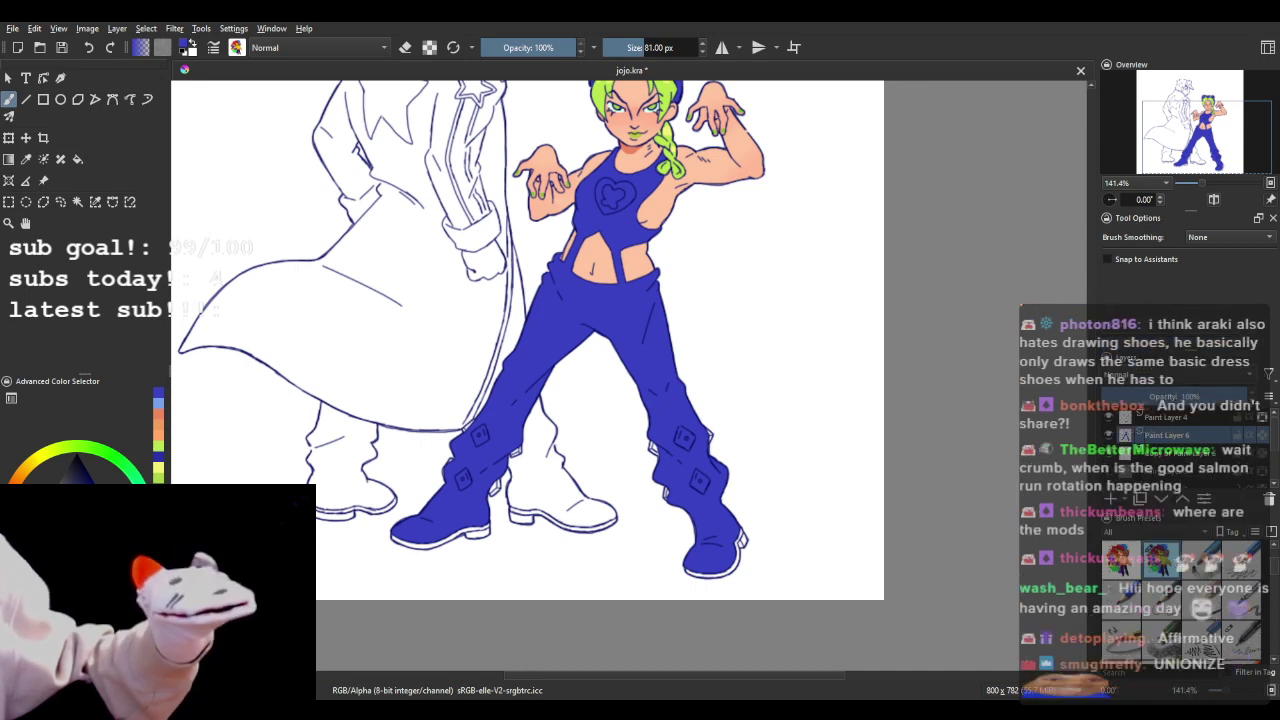
{"action": "left_click", "coordinate": [16, 478]}
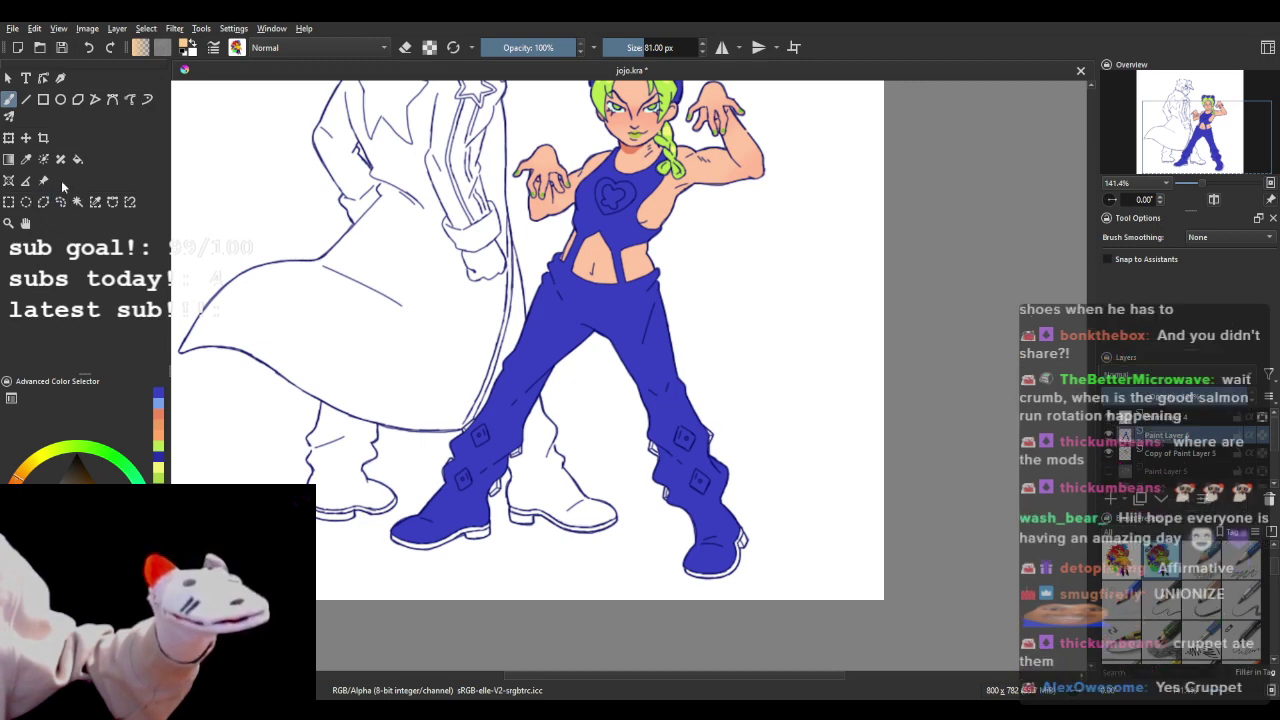
{"action": "left_click", "coordinate": [77, 159]}
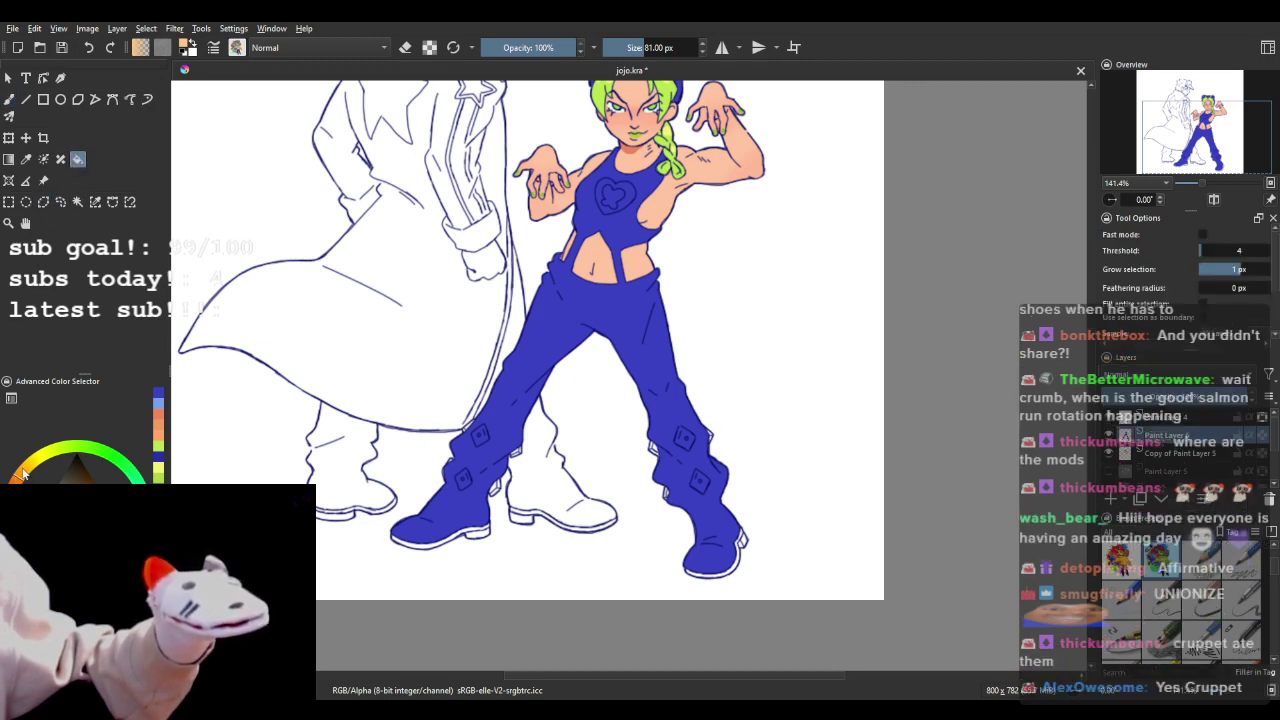
{"action": "scroll", "coordinate": [470, 512], "scroll_direction": "up", "scroll_amount": 3}
{"action": "left_click", "coordinate": [442, 500]}
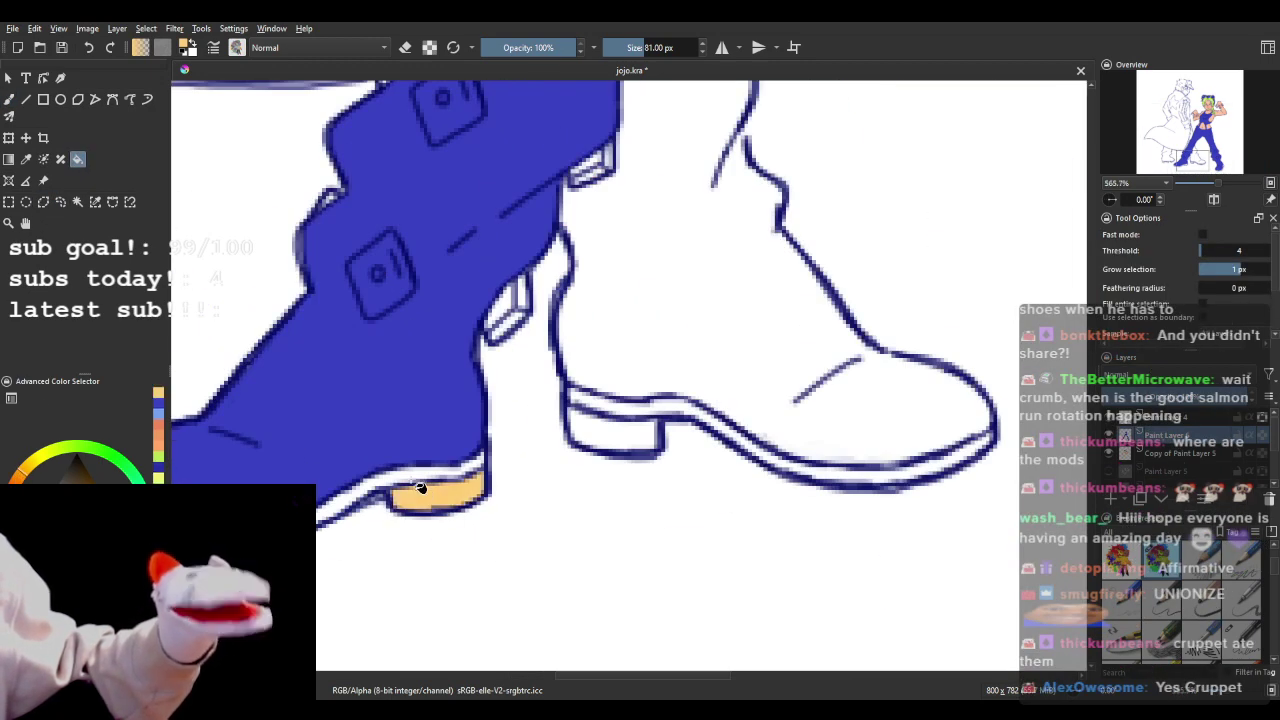
{"action": "left_click", "coordinate": [420, 480]}
{"action": "scroll", "coordinate": [430, 480], "scroll_direction": "down", "scroll_amount": 3}
- Fill the sole of the smaller figure's other boot with light orange, redoing the fill once for a clean result
{"action": "scroll", "coordinate": [555, 487], "scroll_direction": "up", "scroll_amount": 10}
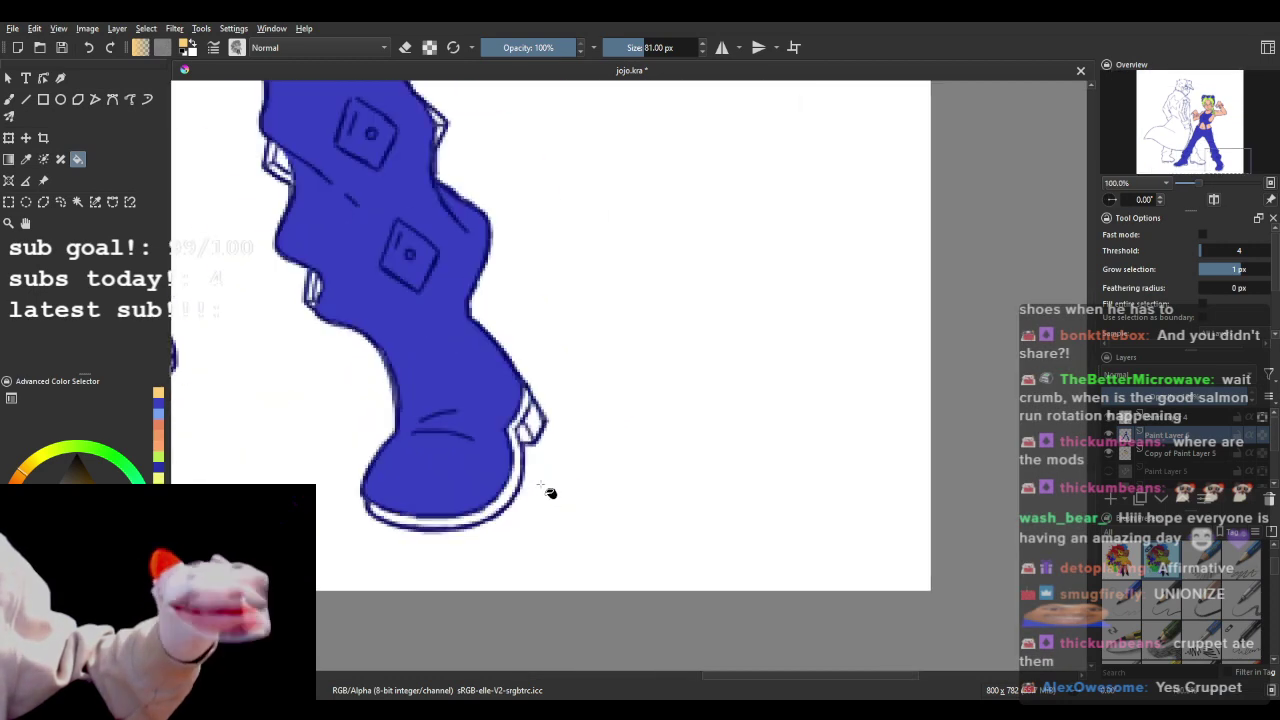
{"action": "left_click", "coordinate": [520, 478]}
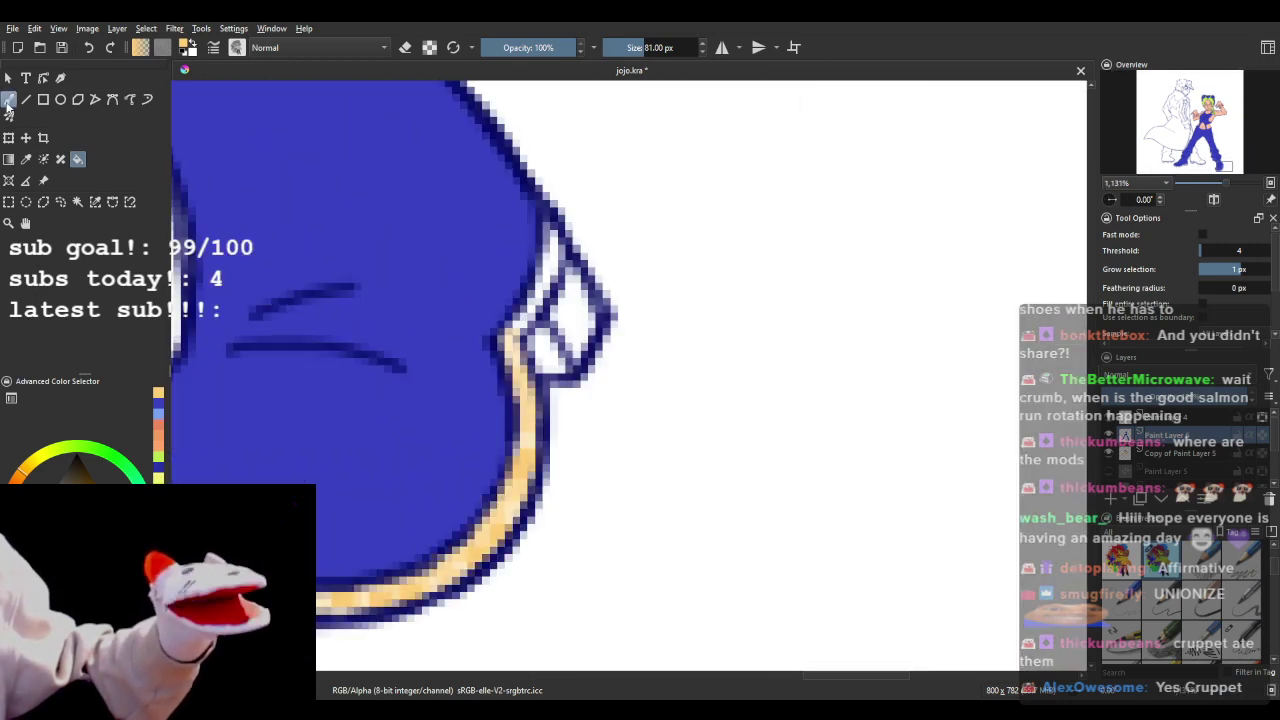
{"action": "left_click", "coordinate": [88, 47]}
{"action": "left_click", "coordinate": [497, 566]}
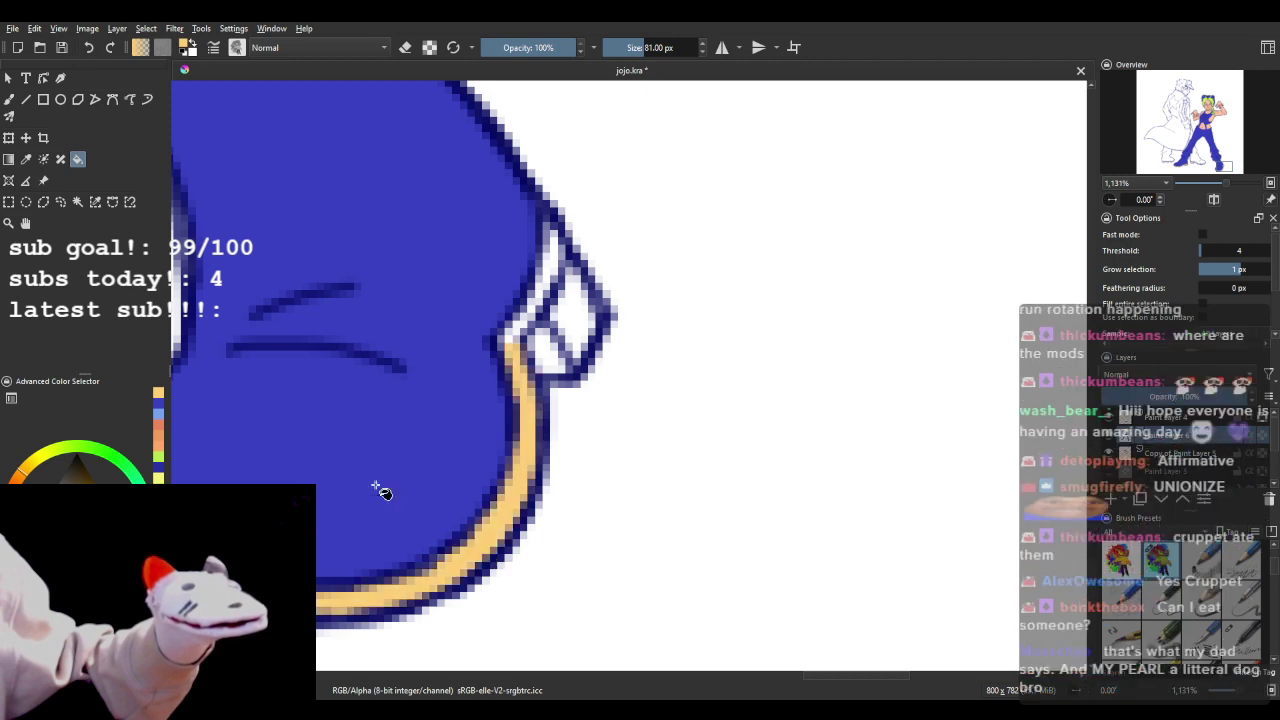
- Brush light orange over the heel of that boot and the white strip above it, repainting the strip's upper end neatly
{"action": "key", "text": "b"}
{"action": "key", "text": "minus"}
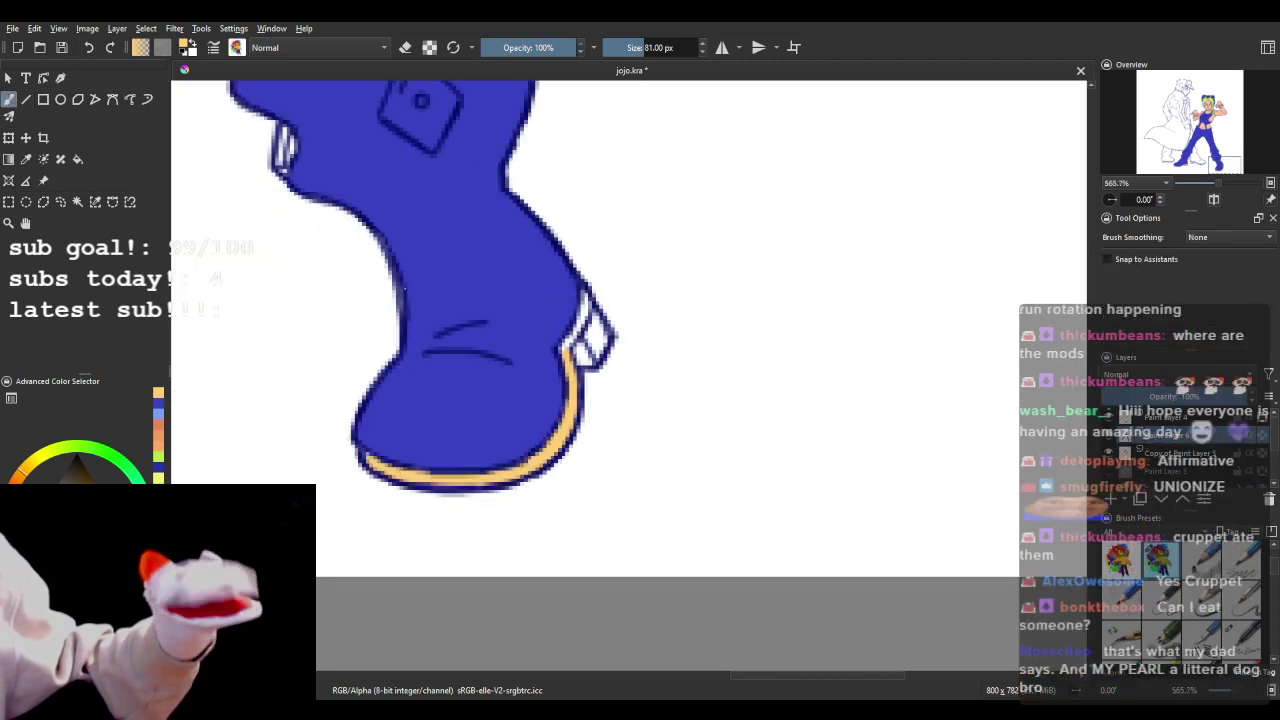
{"action": "scroll", "coordinate": [404, 285], "scroll_direction": "up", "scroll_amount": 1}
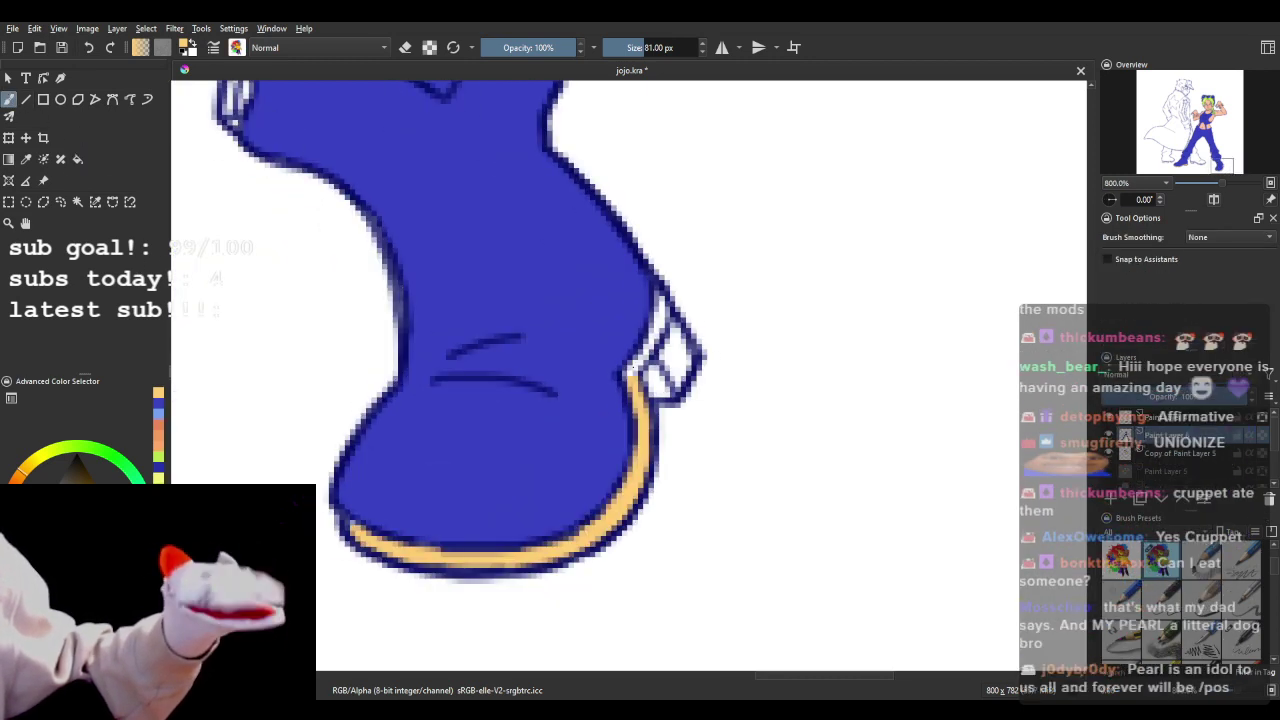
{"action": "mouse_move", "coordinate": [645, 382]}
{"action": "left_mouse_down"}
{"action": "mouse_move", "coordinate": [640, 352]}
{"action": "mouse_move", "coordinate": [650, 378]}
{"action": "mouse_move", "coordinate": [666, 368]}
{"action": "mouse_move", "coordinate": [670, 380]}
{"action": "mouse_move", "coordinate": [655, 322]}
{"action": "left_mouse_up"}
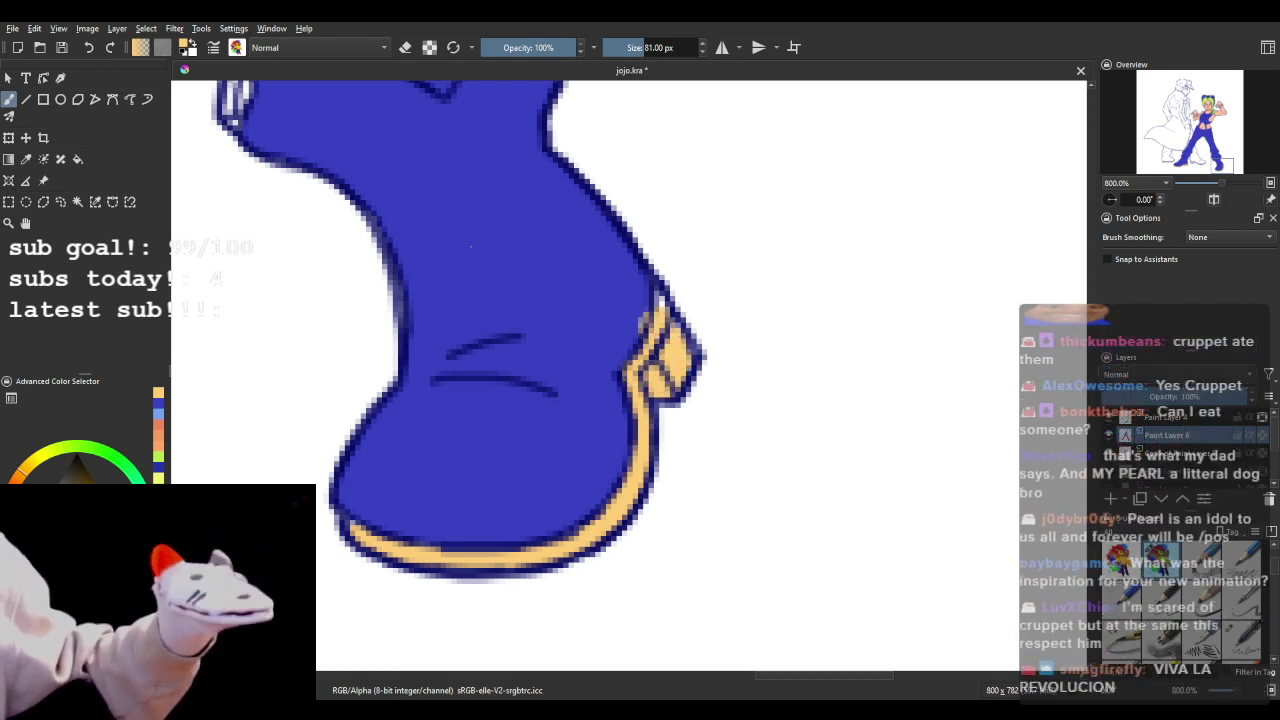
{"action": "left_click", "coordinate": [87, 53]}
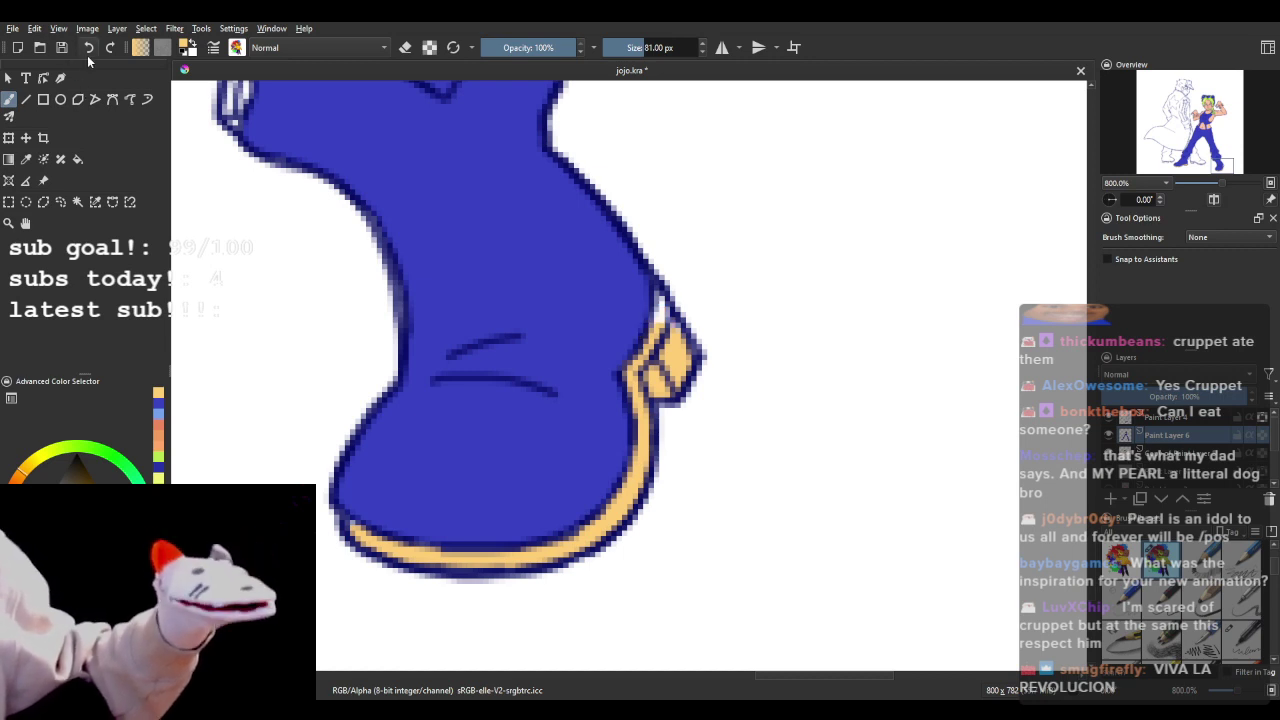
{"action": "left_click_drag", "start_coordinate": [662, 322], "coordinate": [659, 302]}
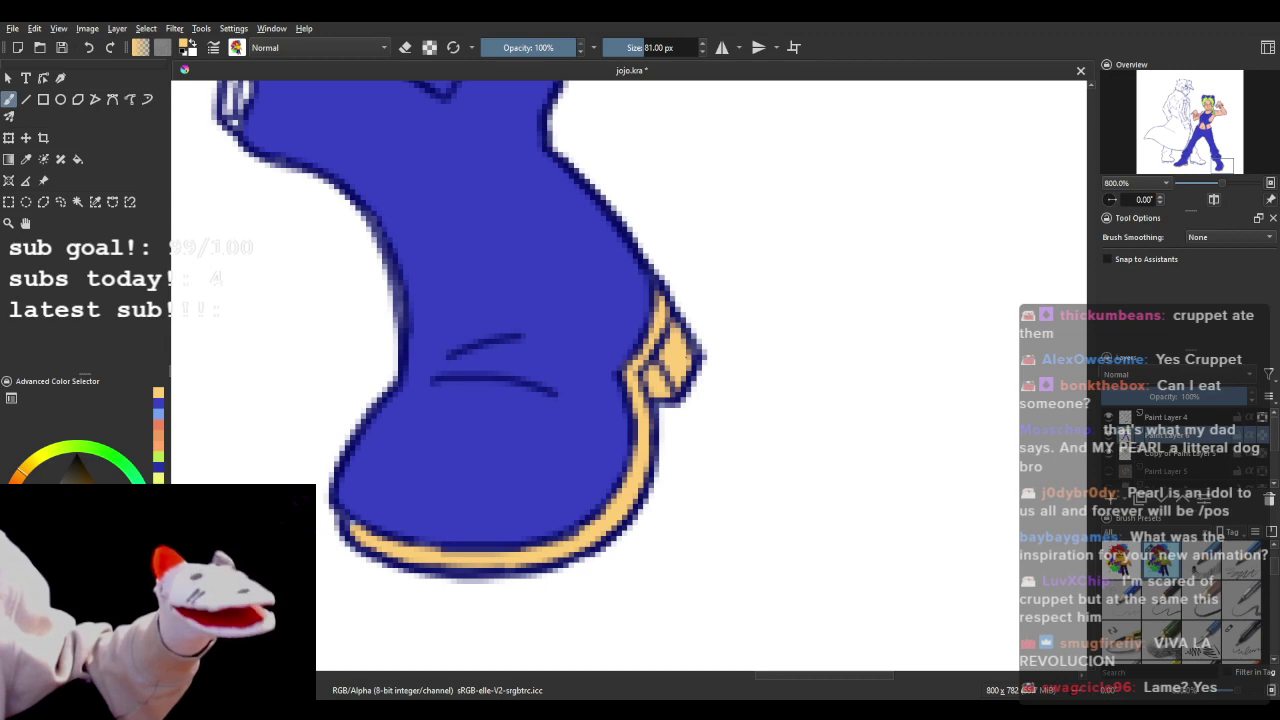
- Brush light orange over the unfilled back end of the sole on the boot nearer the taller figure
{"action": "scroll", "coordinate": [675, 282], "scroll_direction": "down", "scroll_amount": 9}
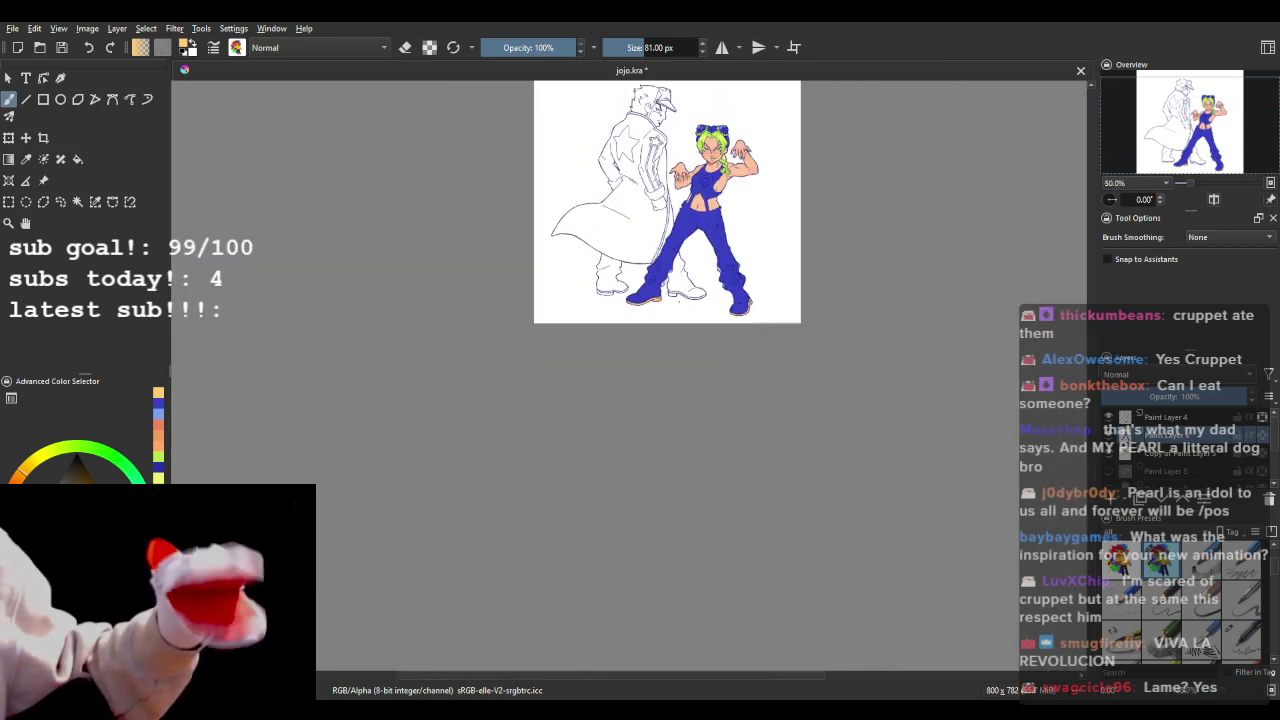
{"action": "scroll", "coordinate": [646, 313], "scroll_direction": "up", "scroll_amount": 3}
{"action": "scroll", "coordinate": [645, 314], "scroll_direction": "up", "scroll_amount": 6}
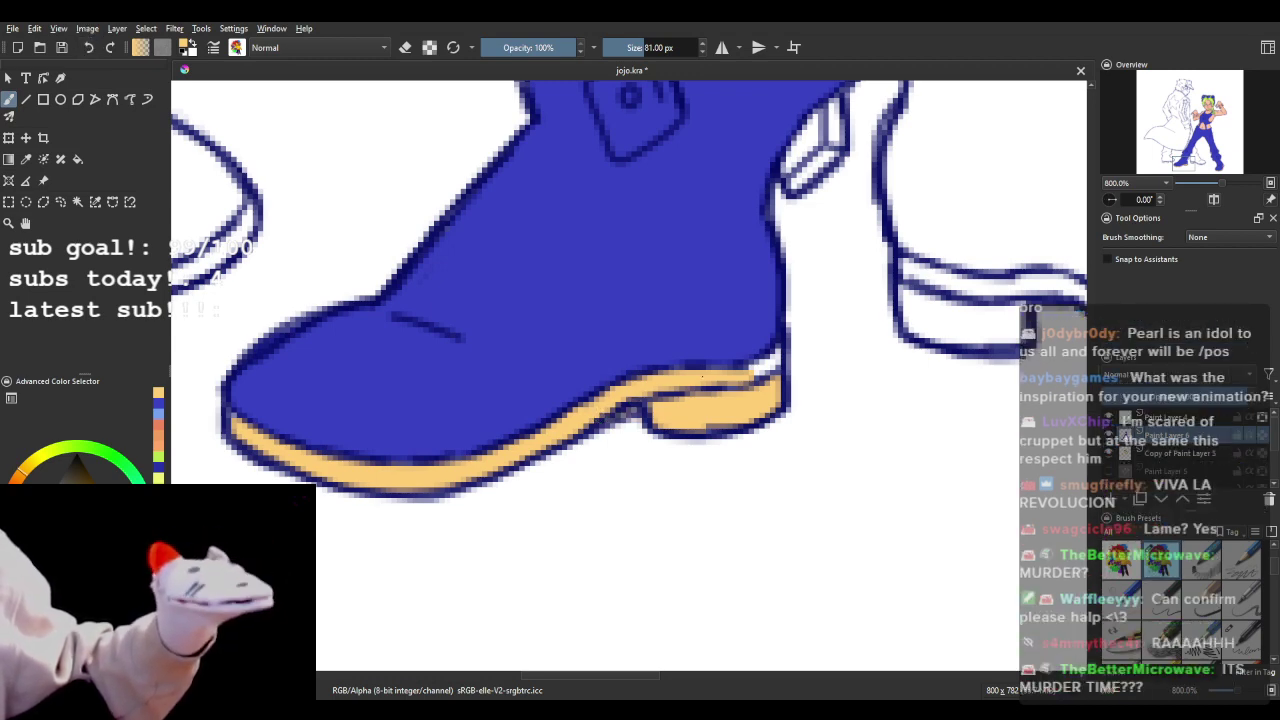
{"action": "left_click_drag", "start_coordinate": [741, 373], "coordinate": [775, 356]}
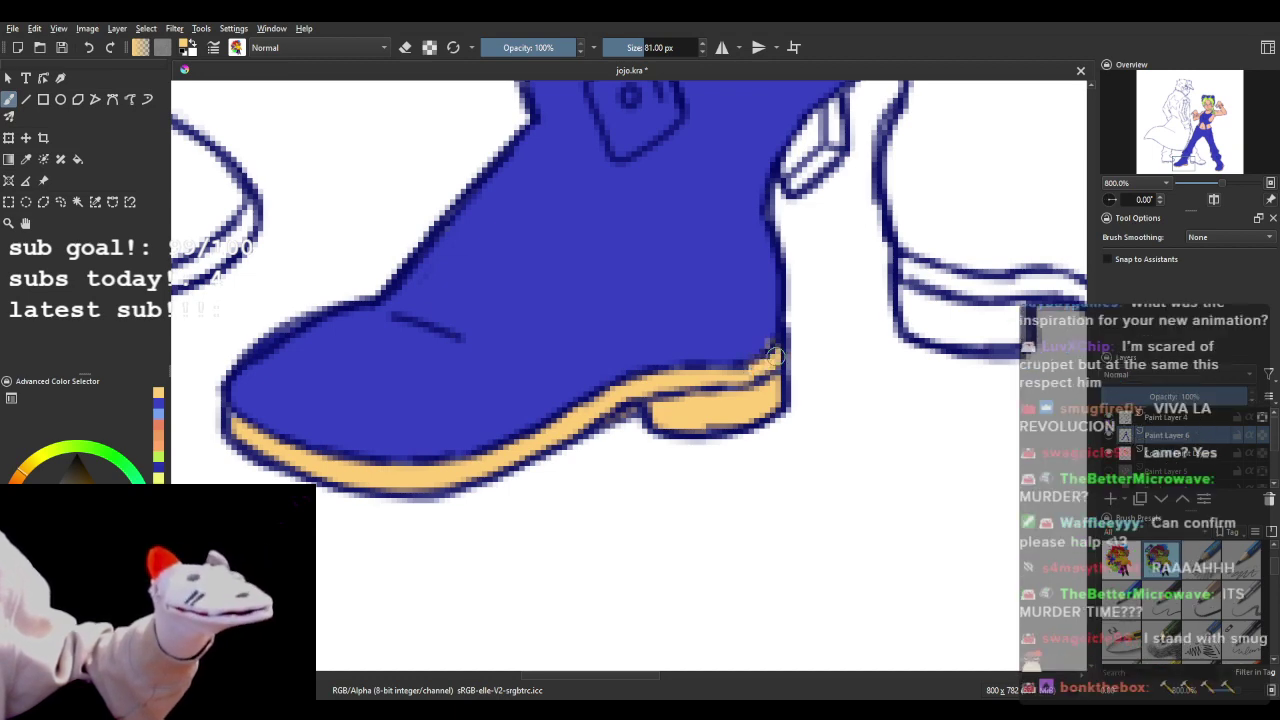
- Paint the two small tabs on the outer edge of the trouser leg nearer the taller figure light orange
{"action": "scroll", "coordinate": [637, 253], "scroll_direction": "down", "scroll_amount": 8}
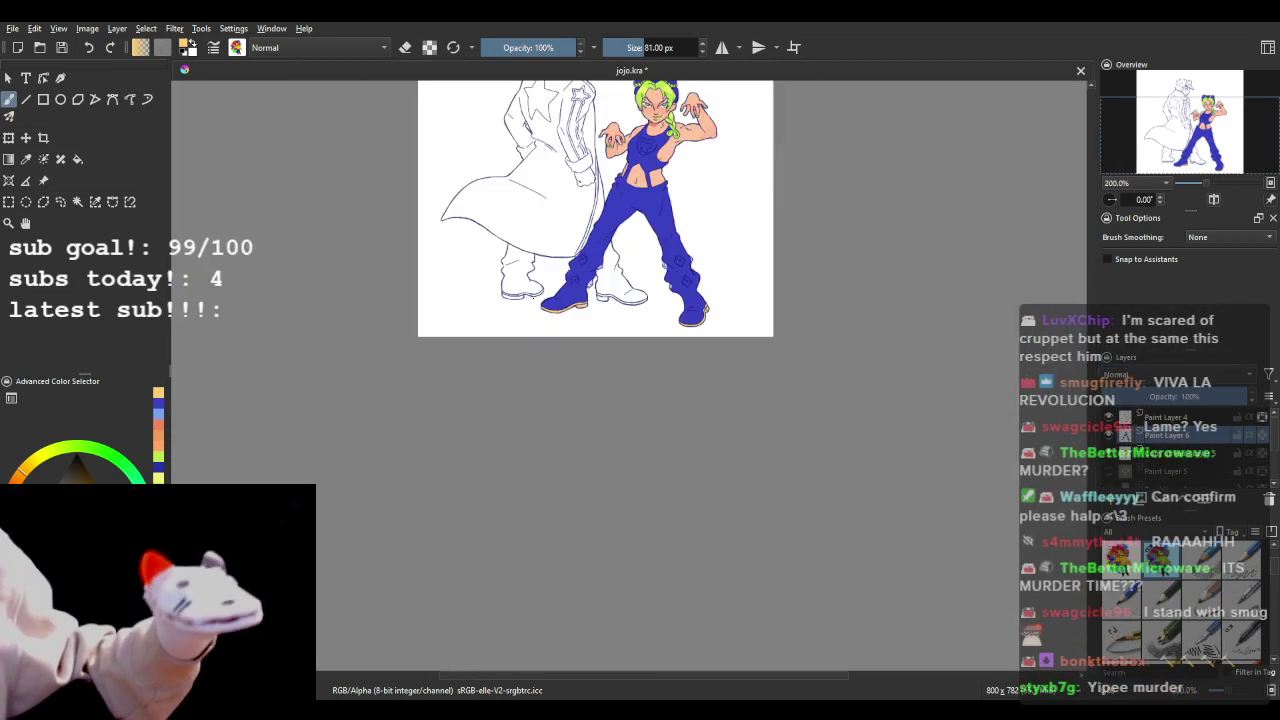
{"action": "scroll", "coordinate": [660, 236], "scroll_direction": "up", "scroll_amount": 3}
{"action": "scroll", "coordinate": [553, 273], "scroll_direction": "up", "scroll_amount": 3}
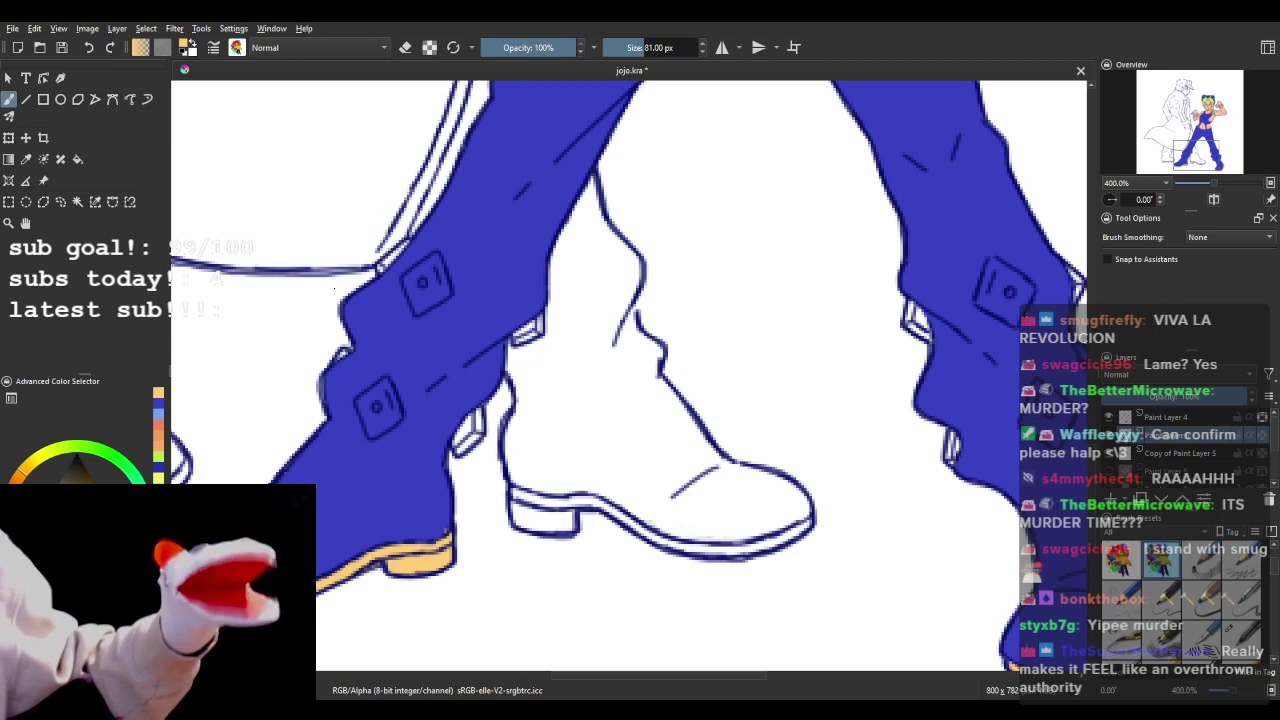
{"action": "scroll", "coordinate": [334, 287], "scroll_direction": "up", "scroll_amount": 1}
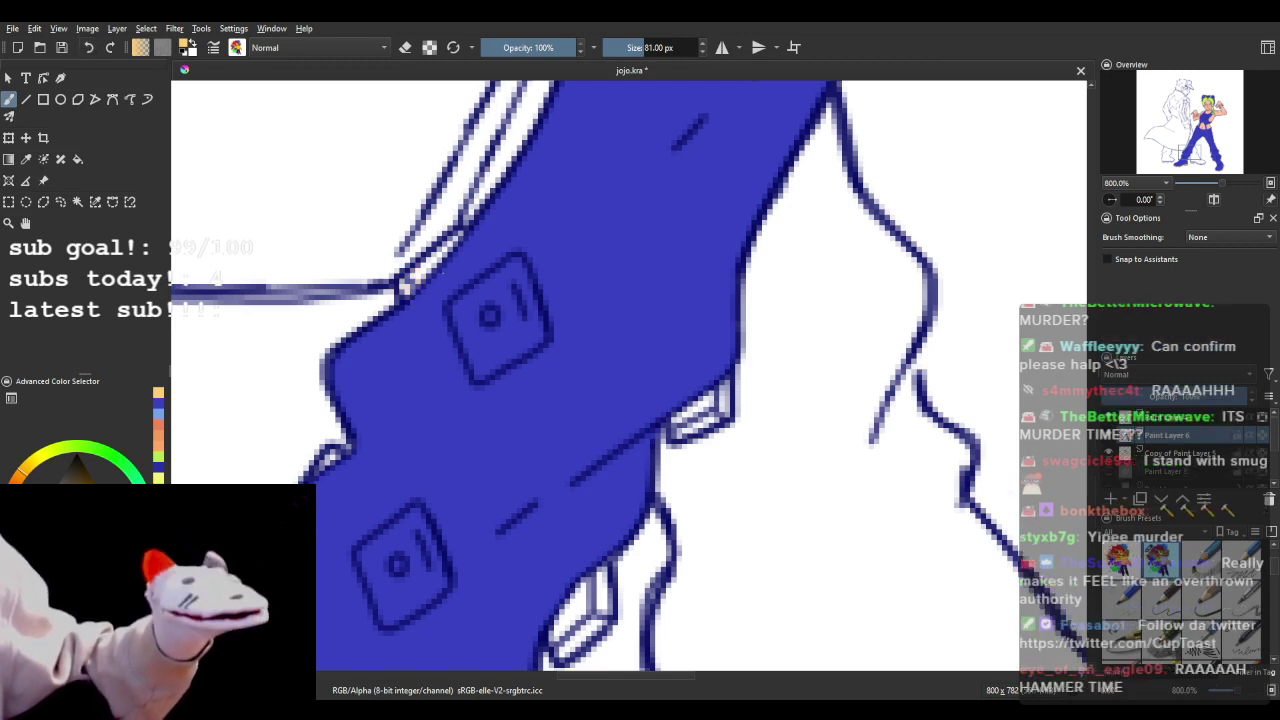
{"action": "left_click_drag", "start_coordinate": [404, 288], "coordinate": [460, 234]}
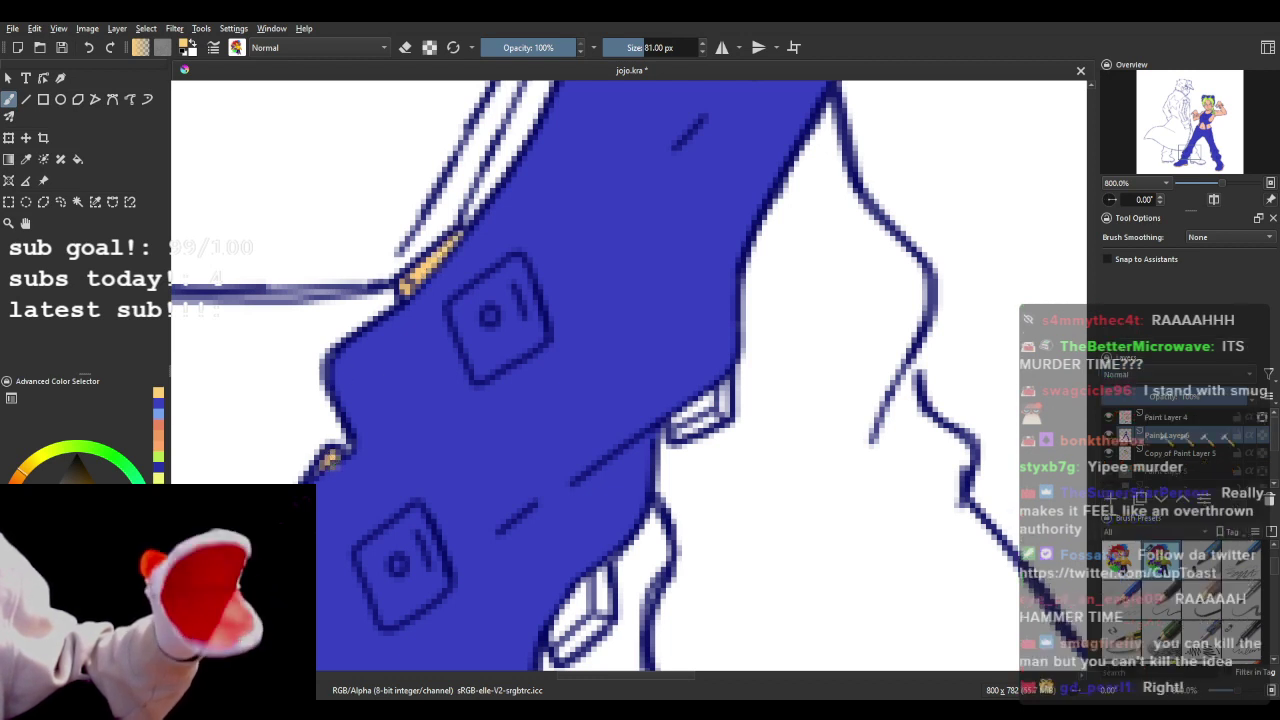
- Cover the light orange spill beside the lower outer tab with deep blue and return to light orange
{"action": "left_click", "coordinate": [158, 404]}
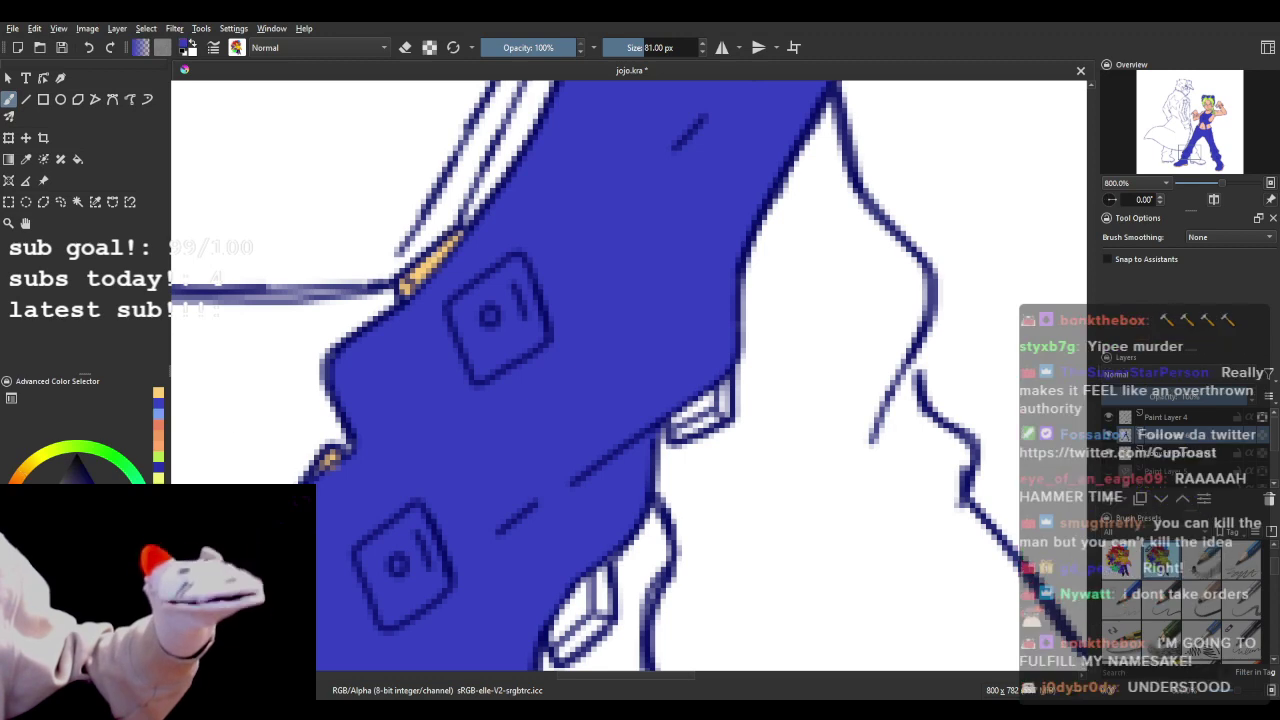
{"action": "left_click_drag", "start_coordinate": [331, 480], "coordinate": [340, 462]}
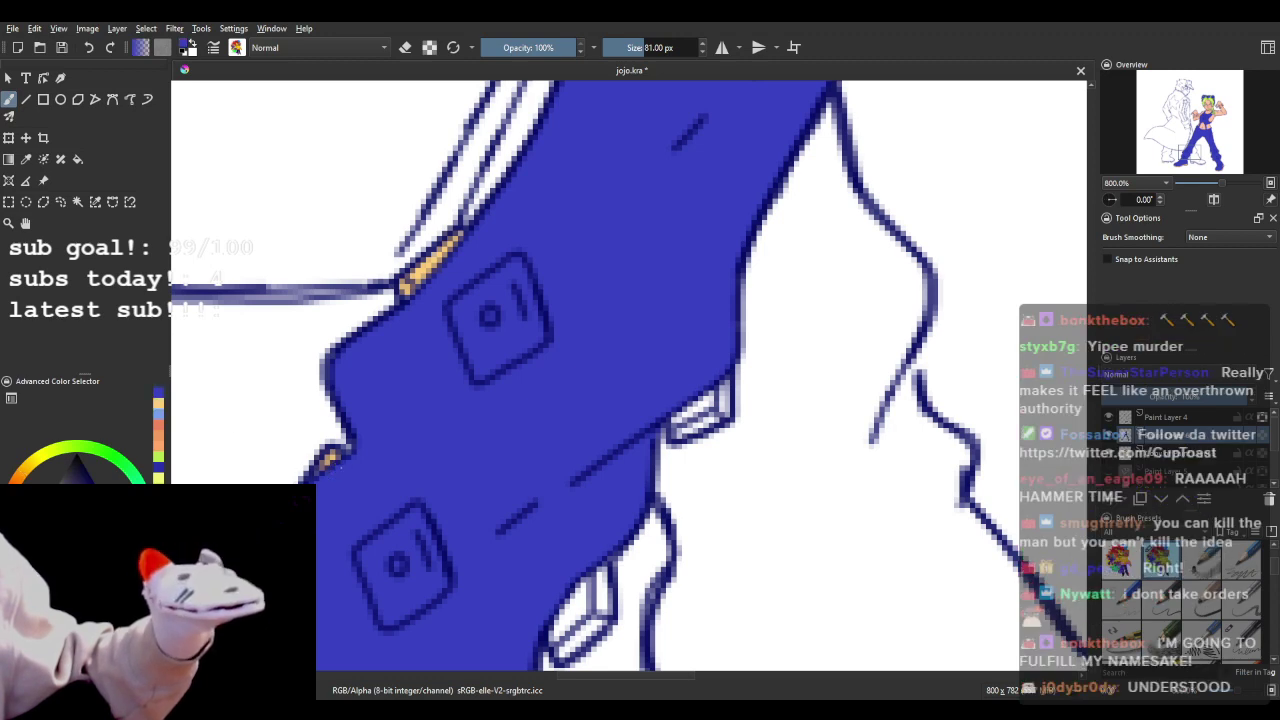
{"action": "left_click", "coordinate": [160, 405]}
- Turn on alpha preservation for the brush and try a pale yellow stroke down the centre of the tank top
{"action": "scroll", "coordinate": [566, 324], "scroll_direction": "down", "scroll_amount": 8}
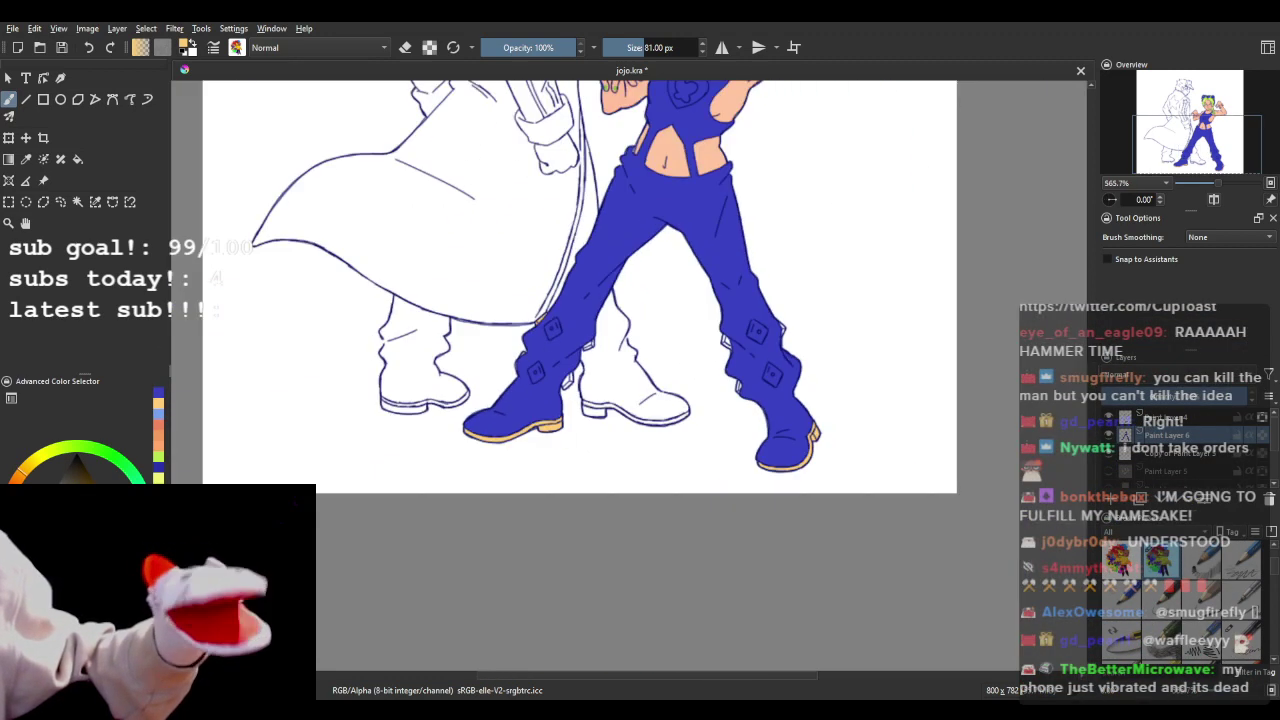
{"action": "scroll", "coordinate": [635, 370], "scroll_direction": "up", "scroll_amount": 4}
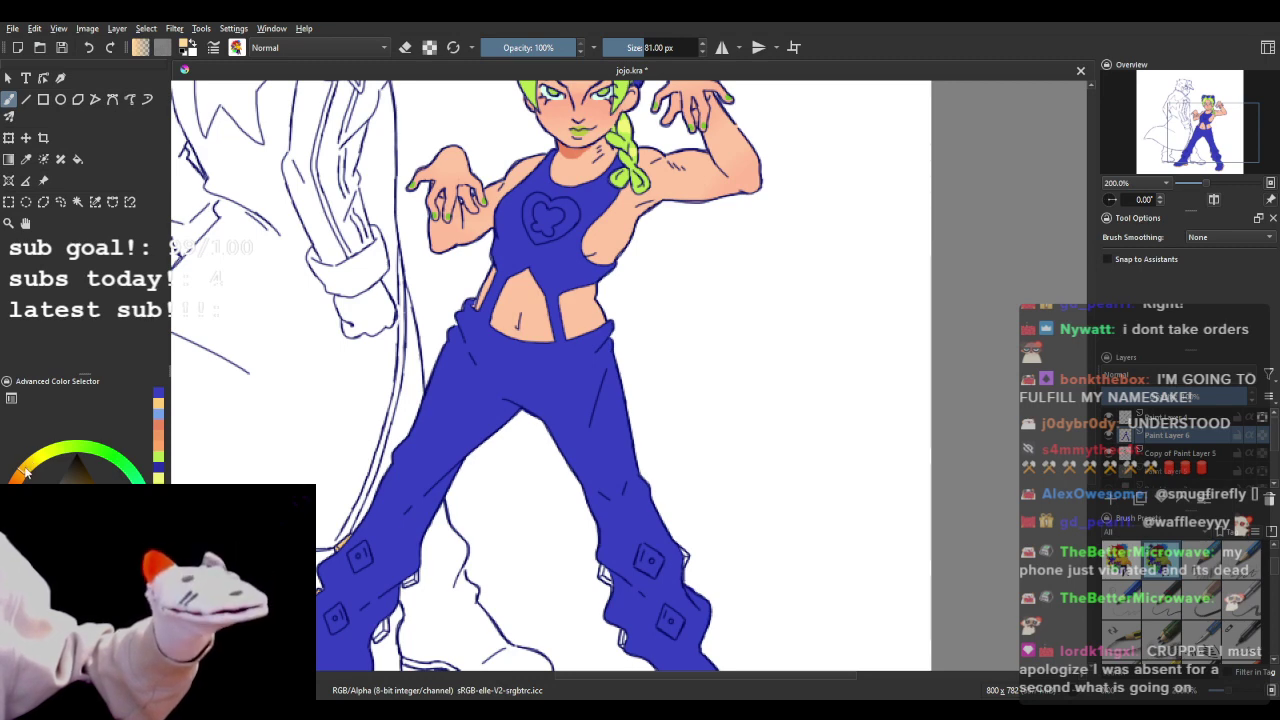
{"action": "left_click", "coordinate": [429, 47]}
{"action": "left_click_drag", "start_coordinate": [555, 188], "coordinate": [534, 278]}
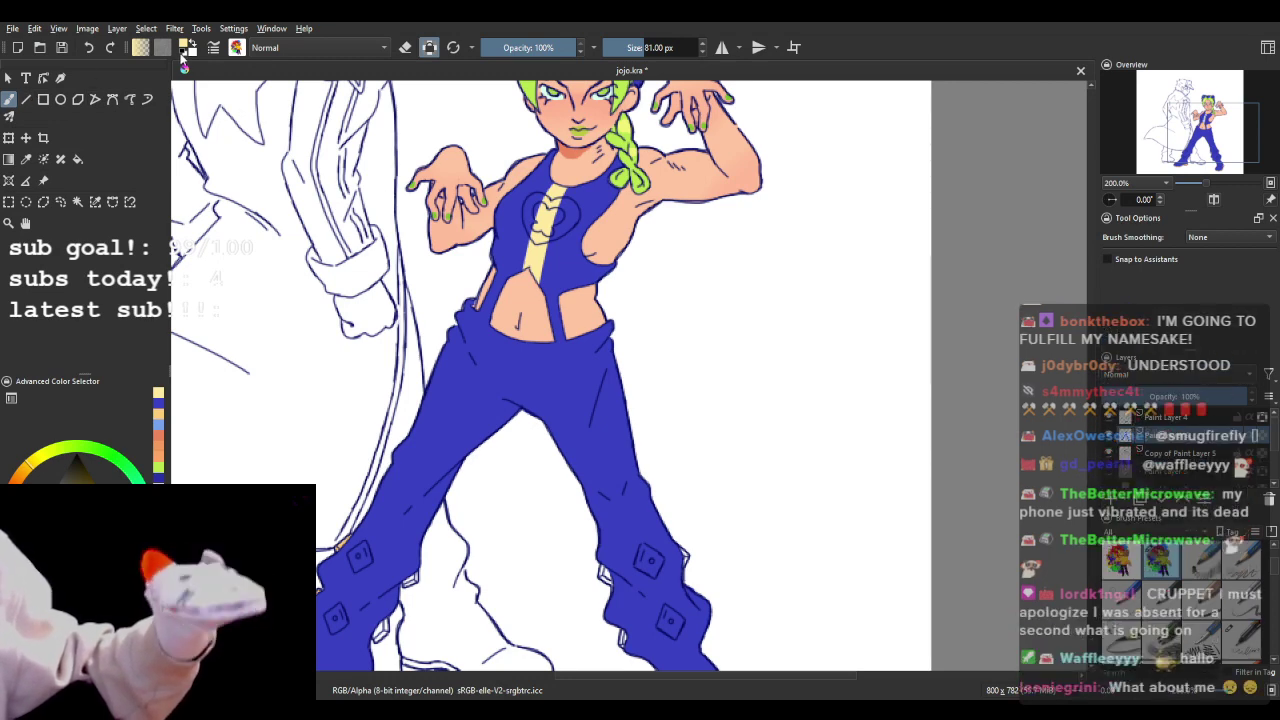
{"action": "left_click", "coordinate": [88, 47]}
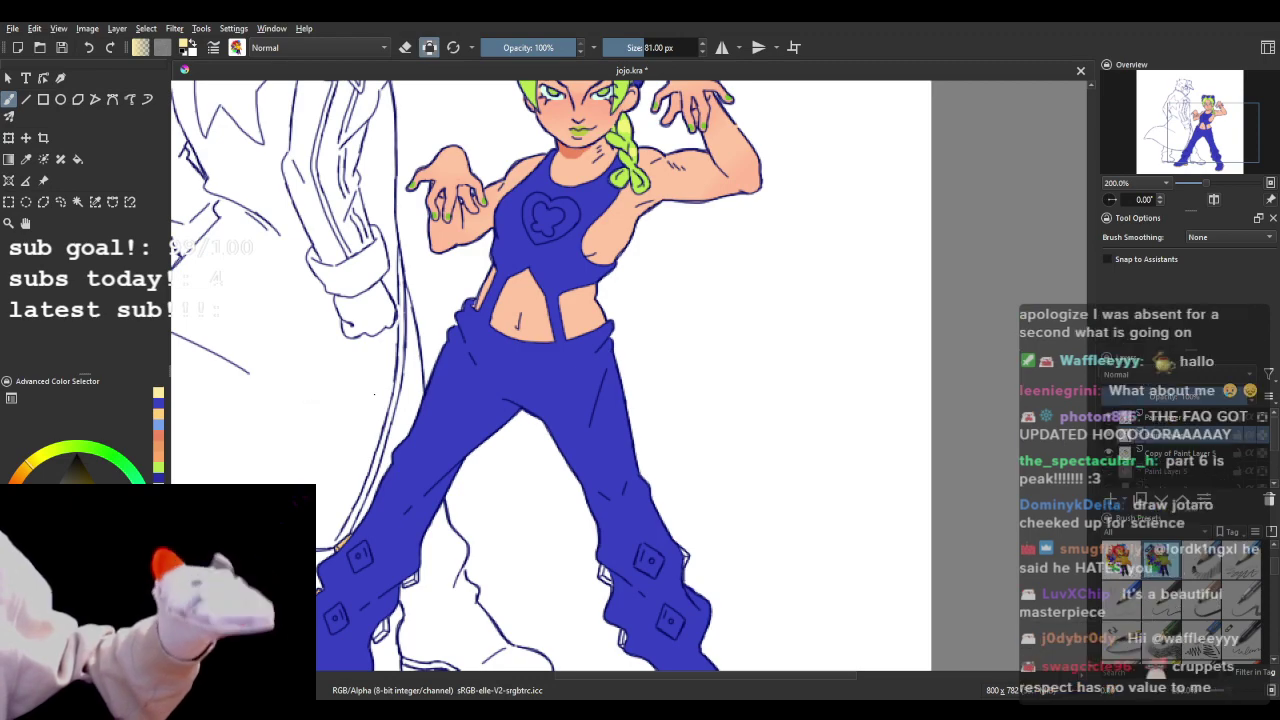
- Examine the smaller figure's coloured top, trousers and boots up close and within the whole drawing
{"action": "scroll", "coordinate": [374, 394], "scroll_direction": "down", "scroll_amount": 2}
{"action": "scroll", "coordinate": [400, 325], "scroll_direction": "up", "scroll_amount": 3}
{"action": "scroll", "coordinate": [576, 228], "scroll_direction": "down", "scroll_amount": 3}
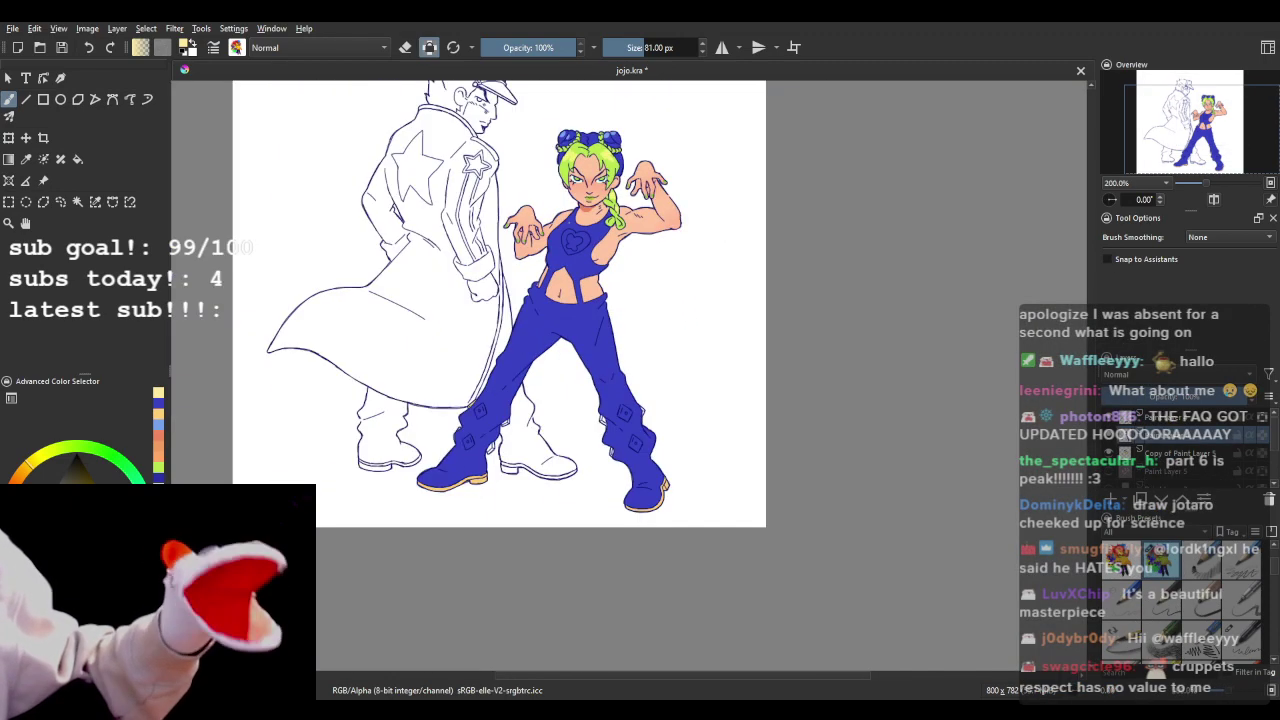
{"action": "key", "text": "plus"}
{"action": "key", "text": "plus"}
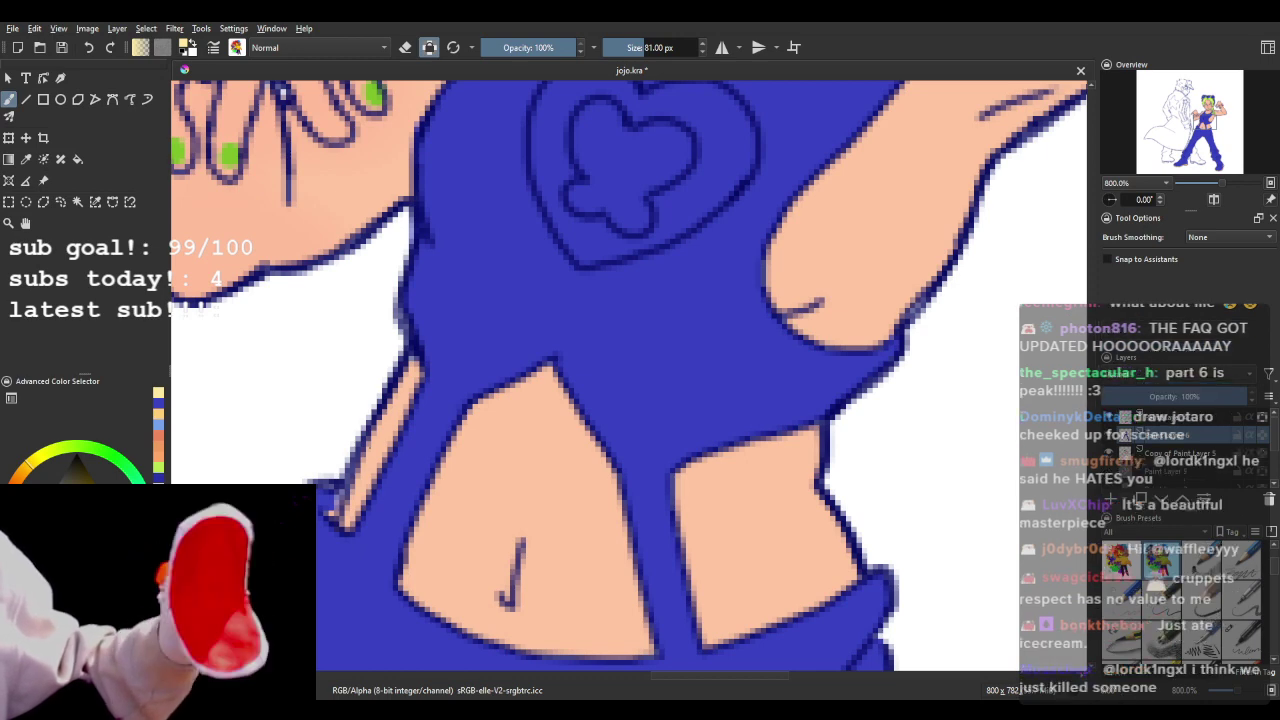
{"action": "scroll", "coordinate": [501, 423], "scroll_direction": "down", "scroll_amount": 4}
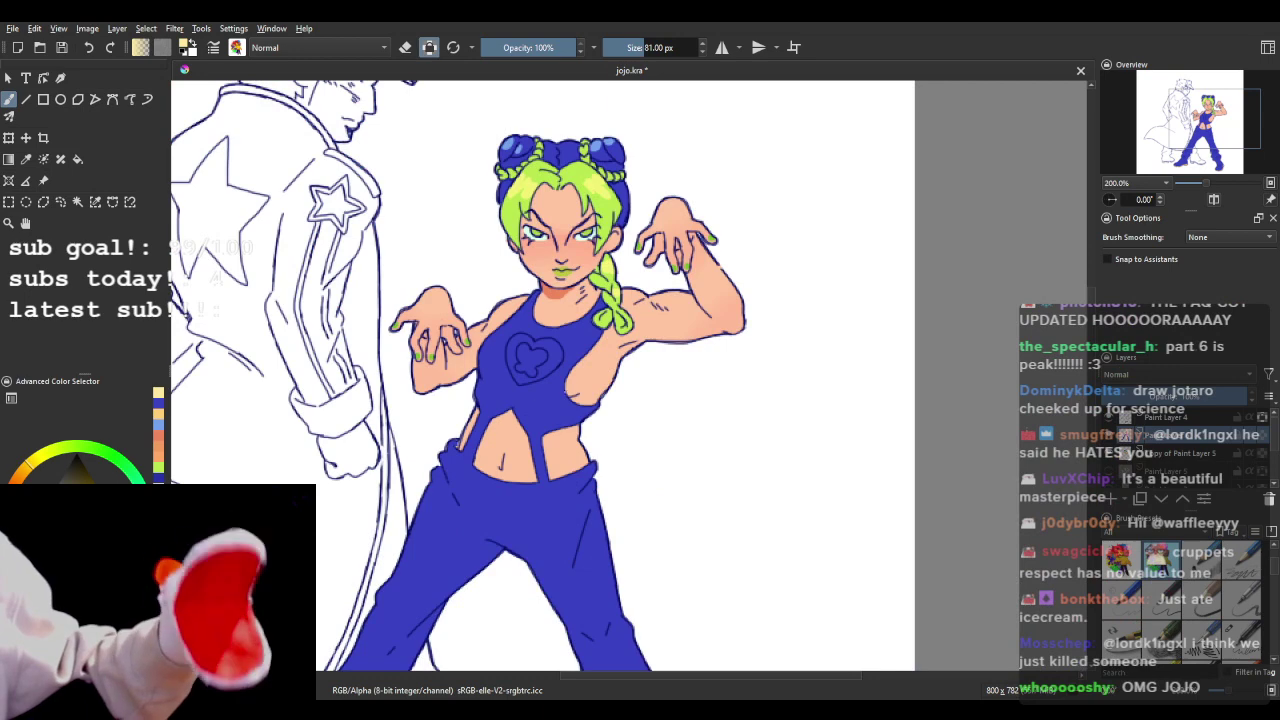
{"action": "scroll", "coordinate": [564, 368], "scroll_direction": "down", "scroll_amount": 4}
- Switch to the previous brush preset at 4.17 px and try a straight pale yellow diagonal stripe across the tank top
{"action": "scroll", "coordinate": [561, 378], "scroll_direction": "up", "scroll_amount": 4}
{"action": "scroll", "coordinate": [531, 308], "scroll_direction": "up", "scroll_amount": 2}
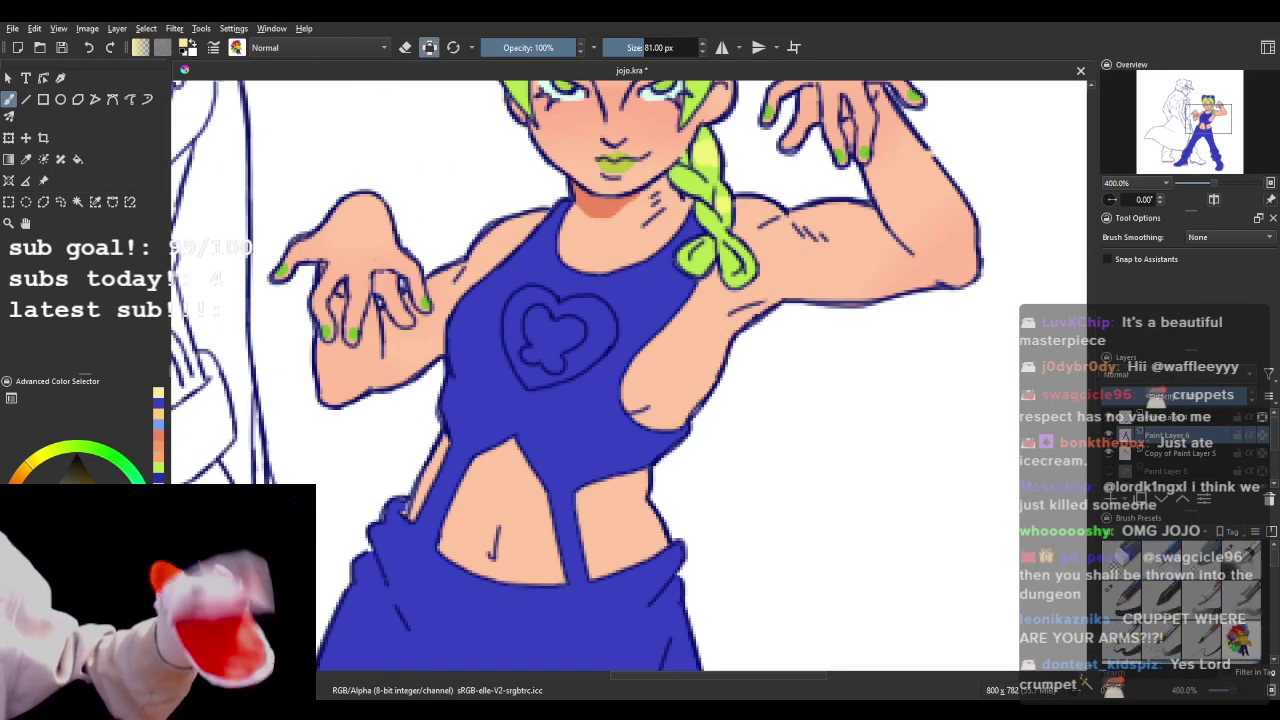
{"action": "key", "text": "slash"}
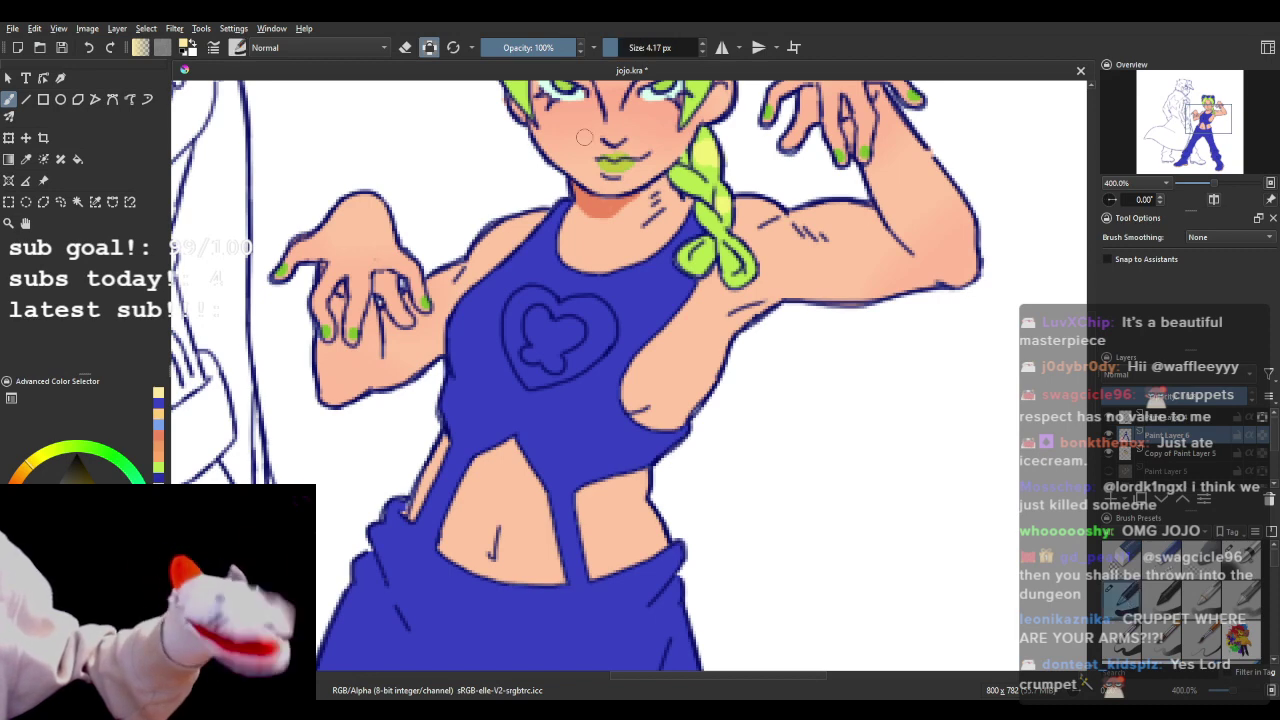
{"action": "left_click_drag", "start_coordinate": [626, 266], "coordinate": [531, 472]}
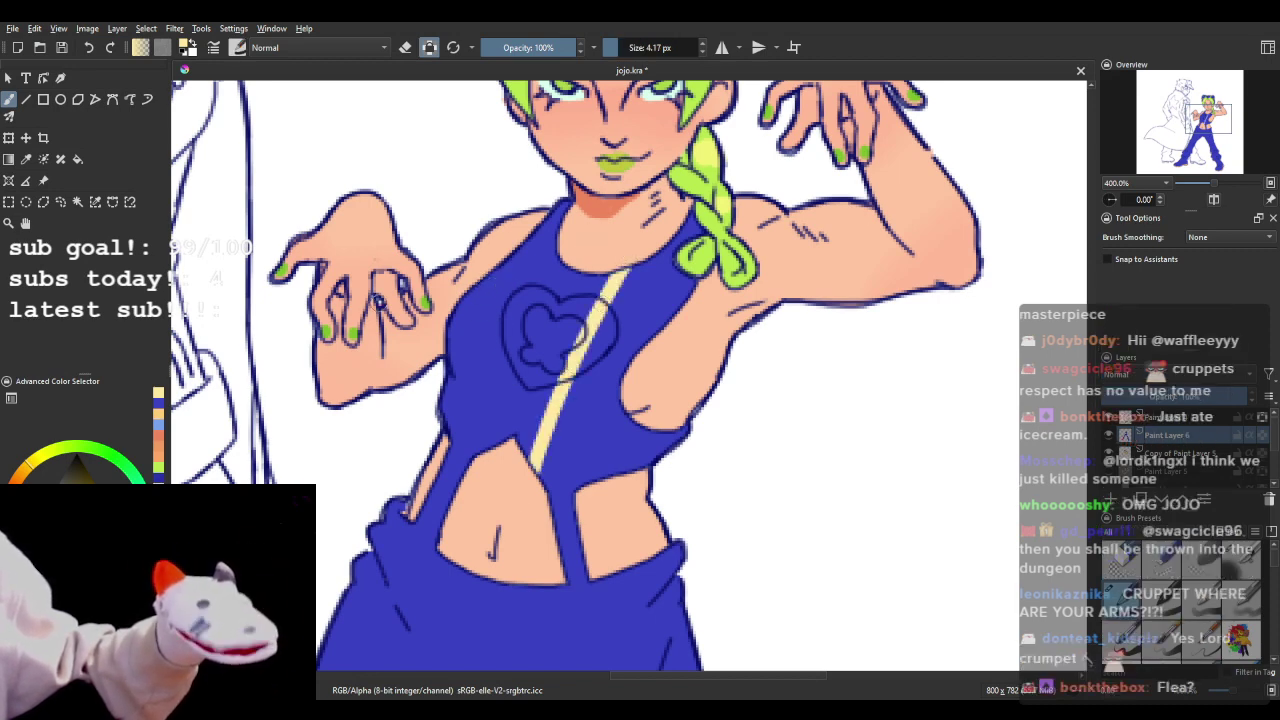
{"action": "left_click", "coordinate": [90, 47]}
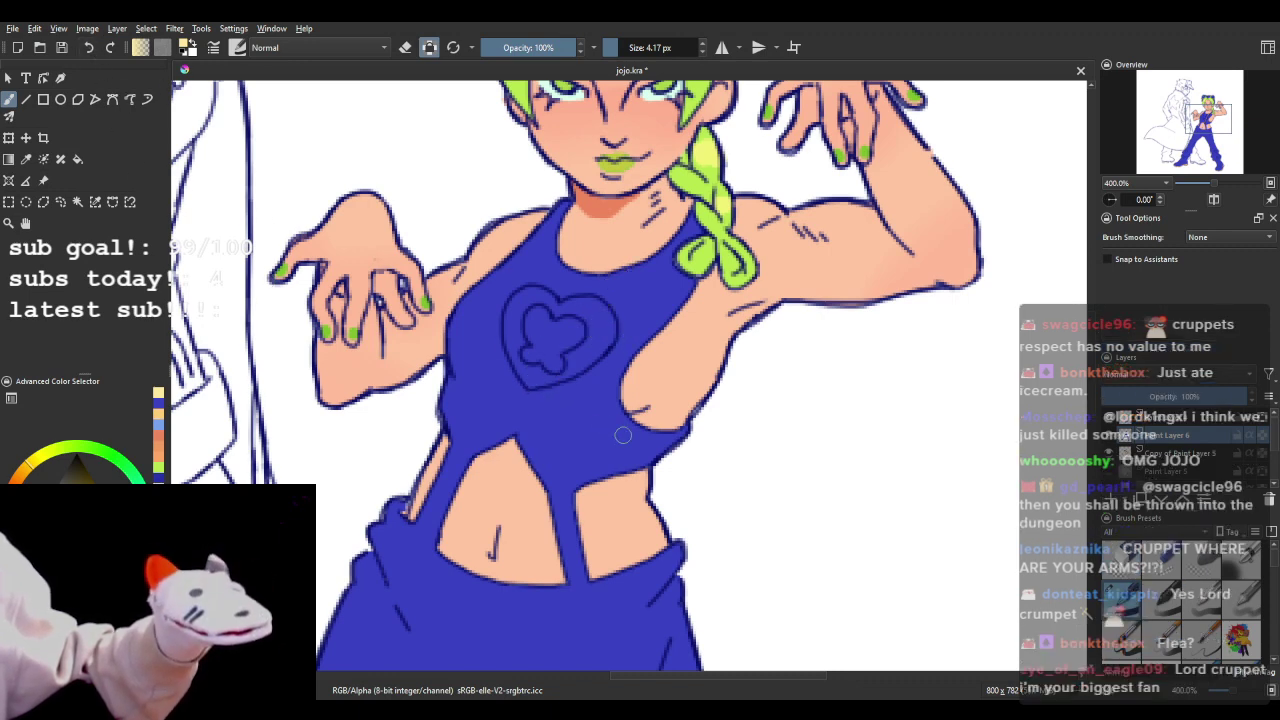
- Paint short pale yellow bands across both waist straps and both shoulder straps of the tank top
{"action": "mouse_move", "coordinate": [558, 517]}
{"action": "left_mouse_down"}
{"action": "mouse_move", "coordinate": [572, 517]}
{"action": "mouse_move", "coordinate": [580, 549]}
{"action": "left_mouse_up"}
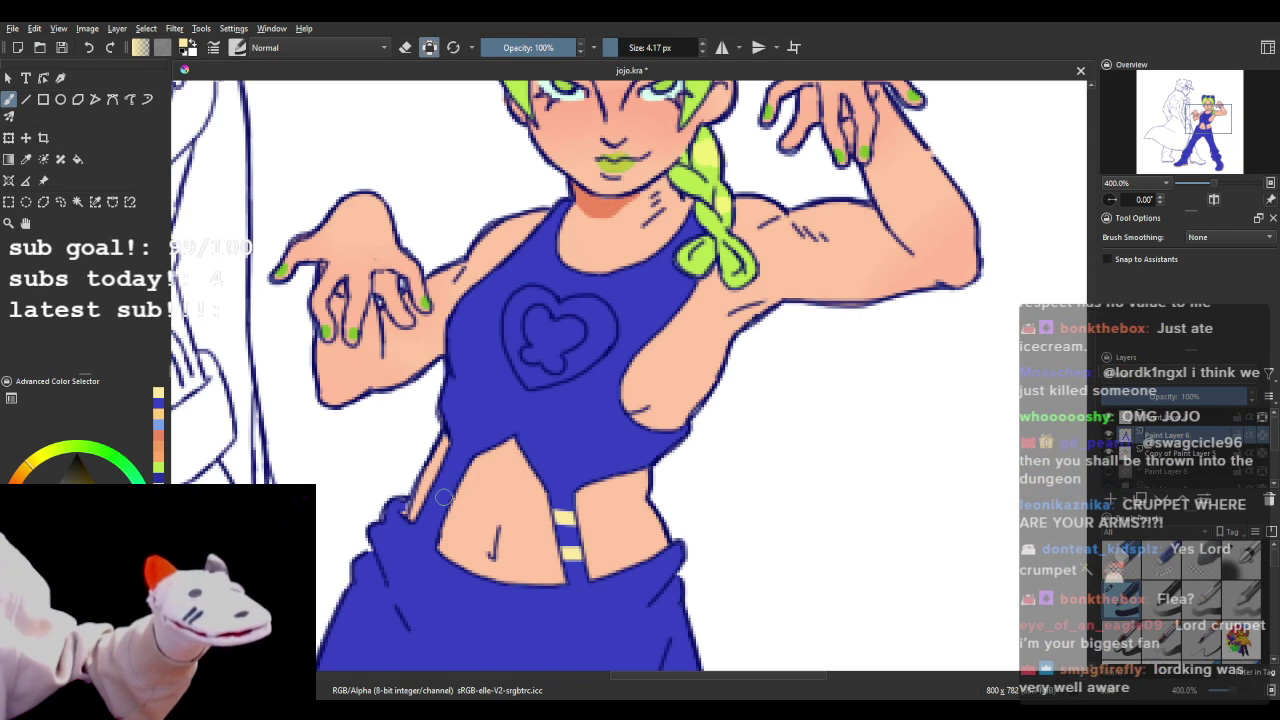
{"action": "left_click_drag", "start_coordinate": [427, 511], "coordinate": [458, 470]}
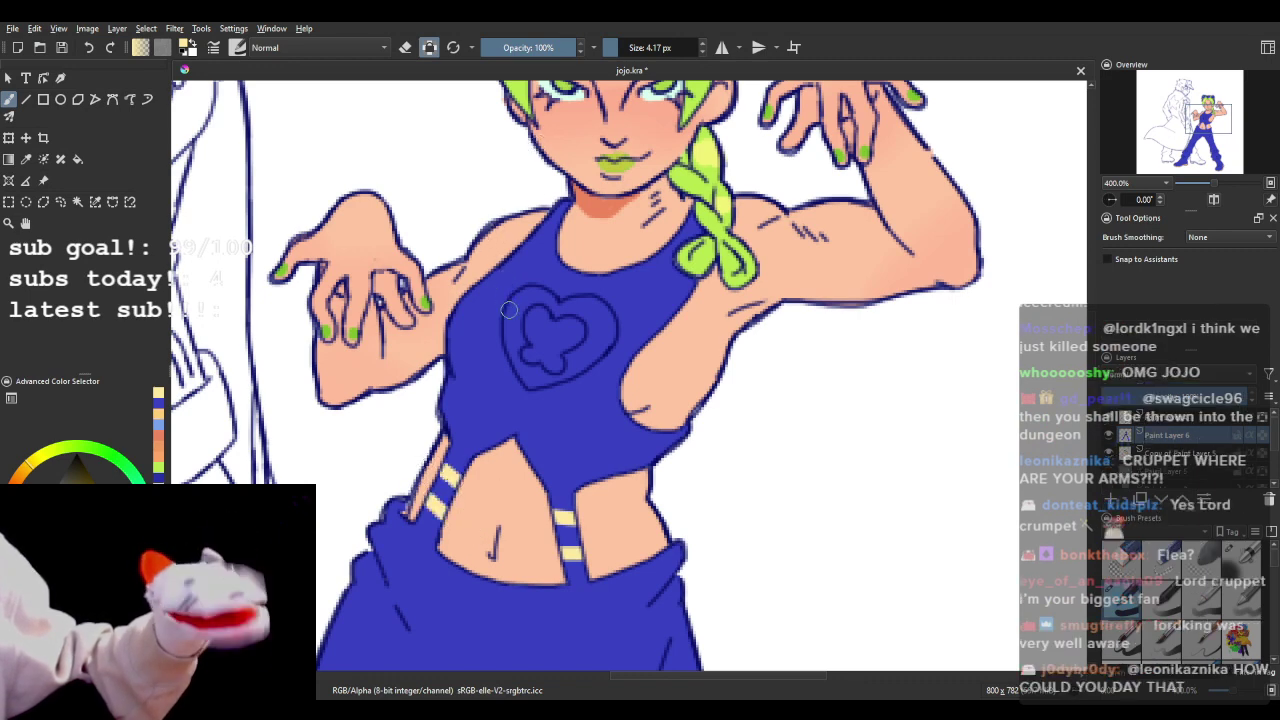
{"action": "left_click_drag", "start_coordinate": [540, 222], "coordinate": [556, 232]}
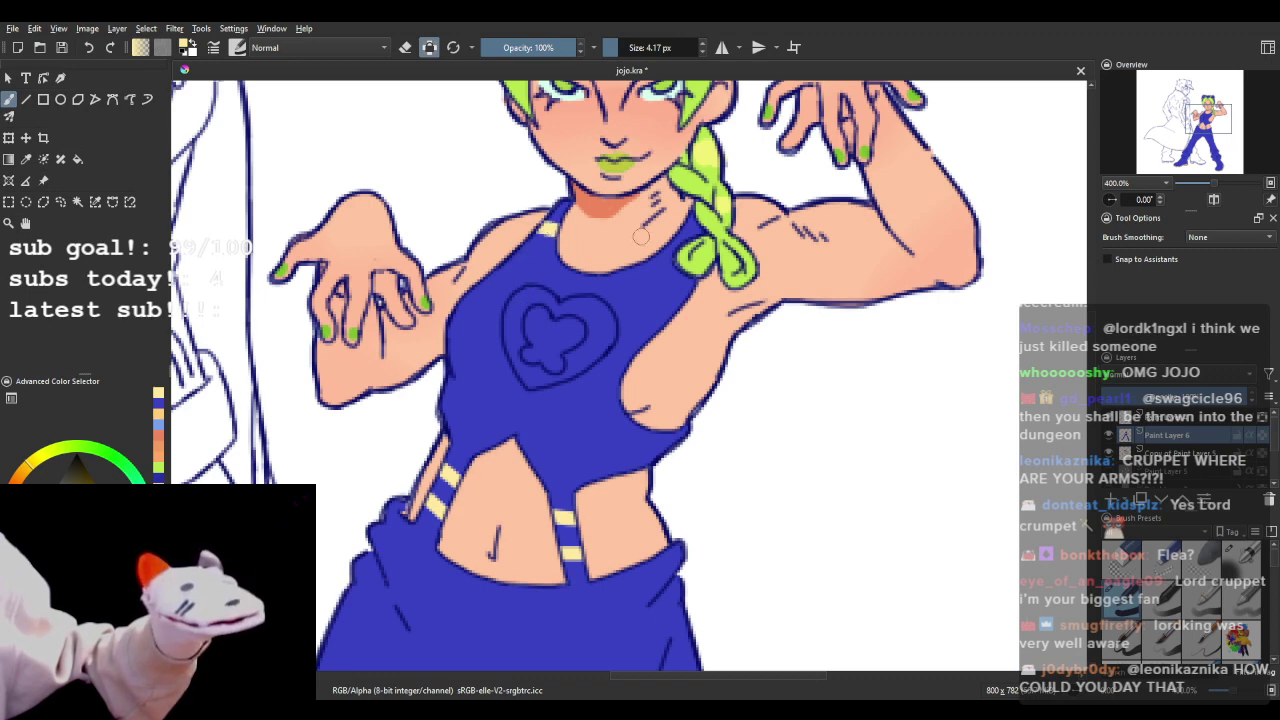
{"action": "left_click_drag", "start_coordinate": [660, 240], "coordinate": [676, 250]}
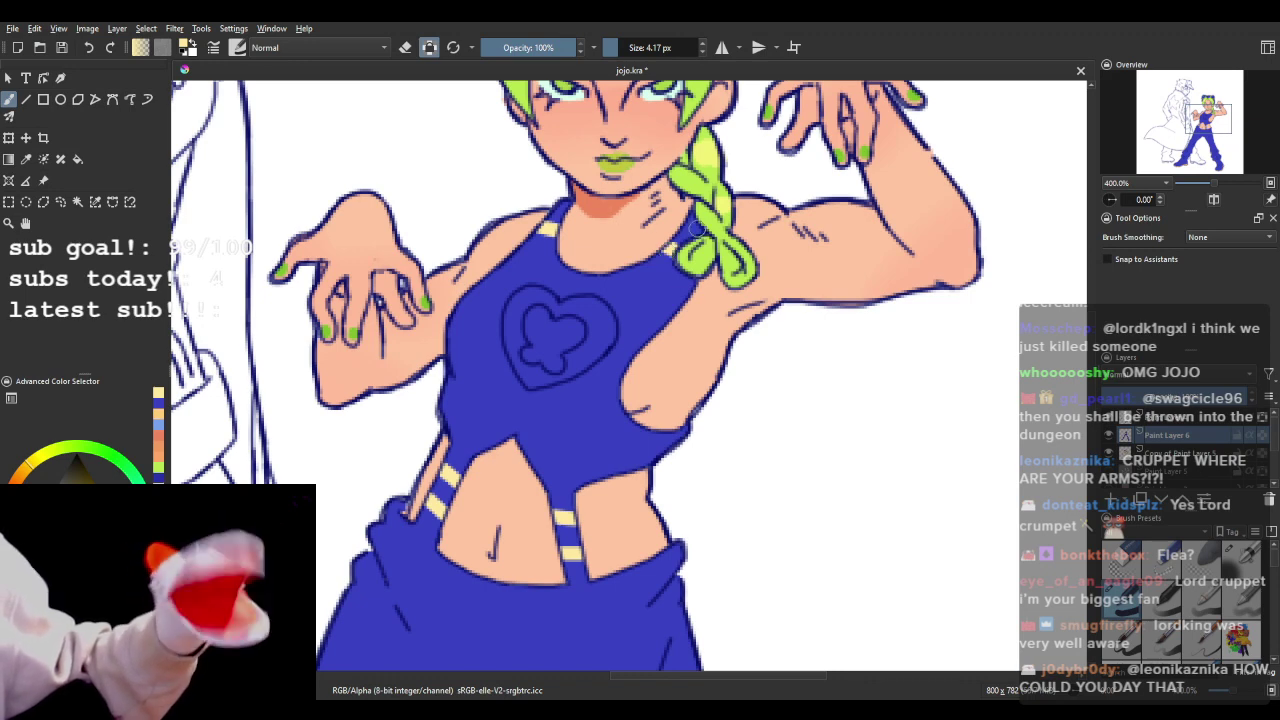
- Paint a long pale yellow stripe from the braid-side shoulder strap to the waist strap and cover its spill on the trousers with deep blue
{"action": "mouse_move", "coordinate": [678, 268]}
{"action": "left_mouse_down"}
{"action": "mouse_move", "coordinate": [585, 408]}
{"action": "mouse_move", "coordinate": [570, 483]}
{"action": "mouse_move", "coordinate": [610, 604]}
{"action": "left_mouse_up"}
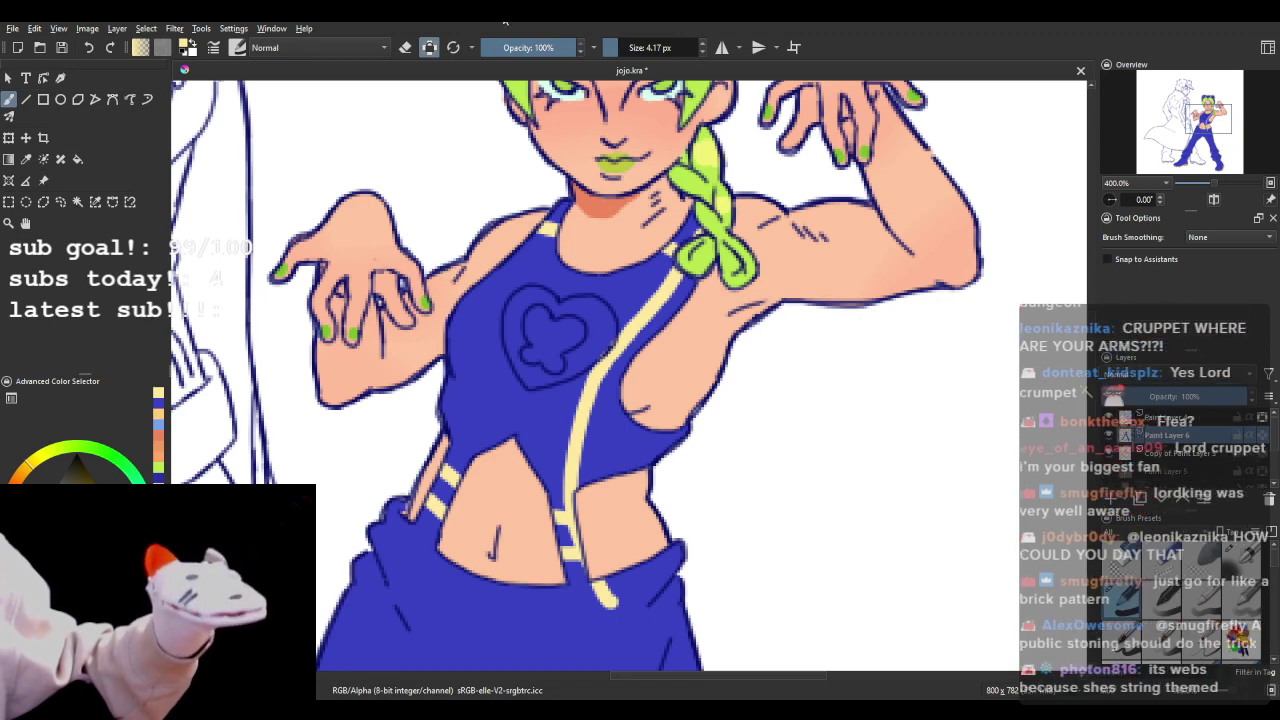
{"action": "left_click", "coordinate": [158, 410]}
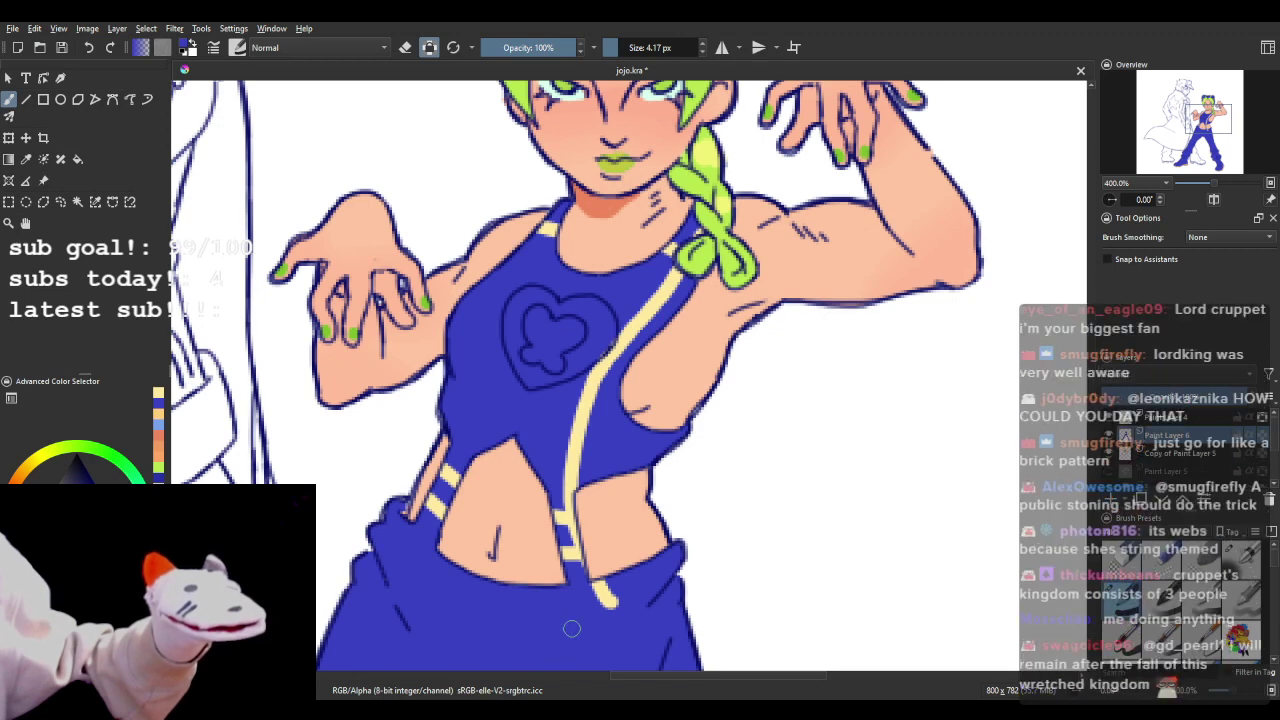
{"action": "left_click_drag", "start_coordinate": [571, 628], "coordinate": [606, 575]}
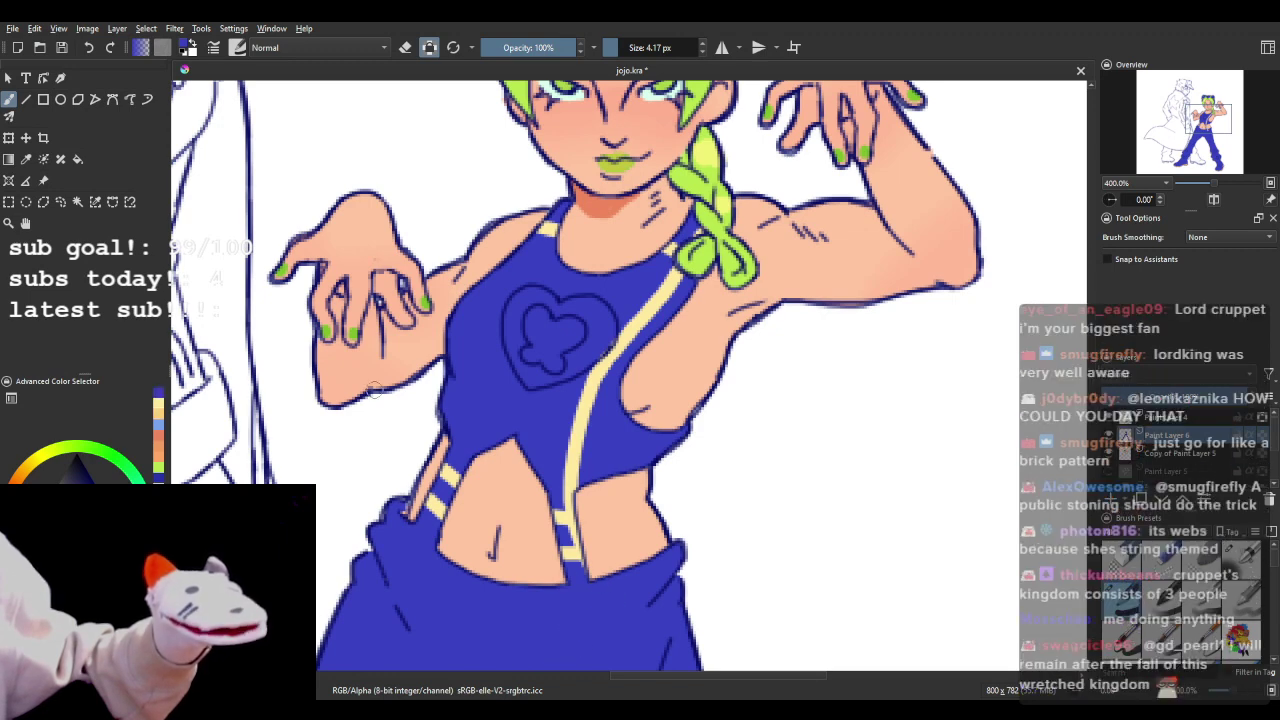
- Return to pale yellow and paint short stripes and crossbars in a brick pattern on the tank top's braid-side panel
{"action": "left_click", "coordinate": [161, 409]}
{"action": "left_click_drag", "start_coordinate": [615, 399], "coordinate": [610, 478]}
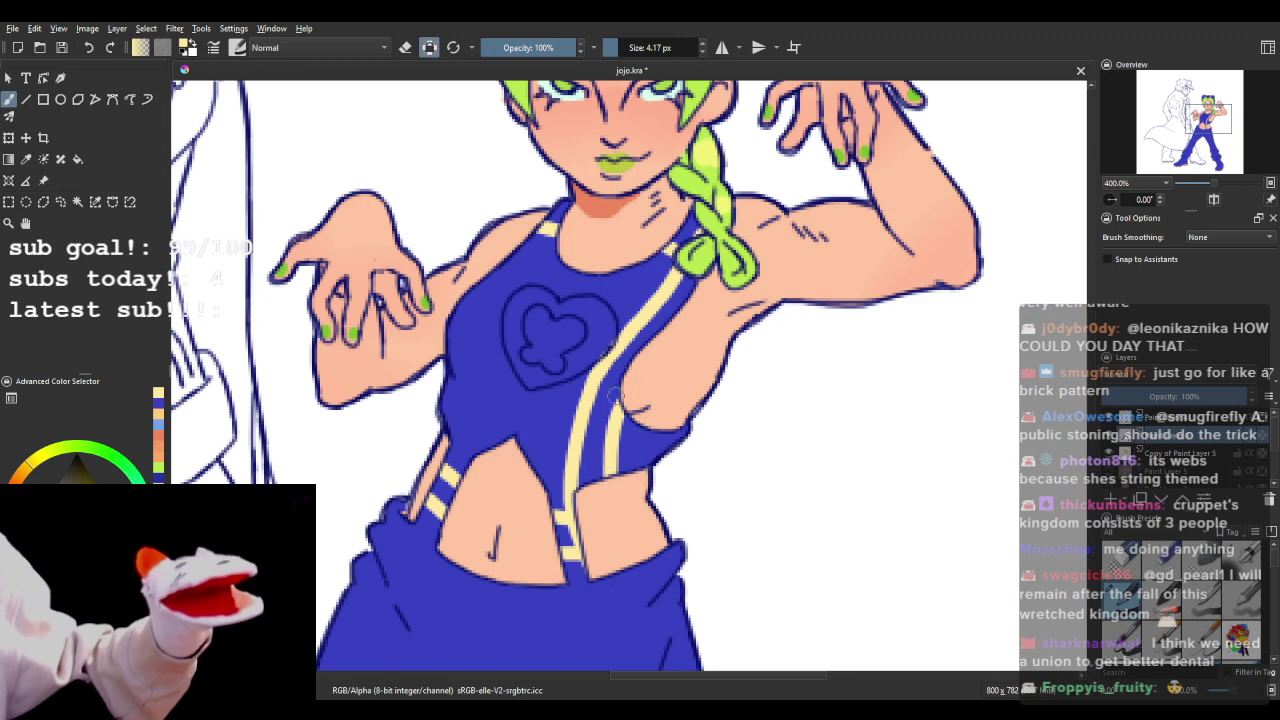
{"action": "left_click", "coordinate": [89, 47]}
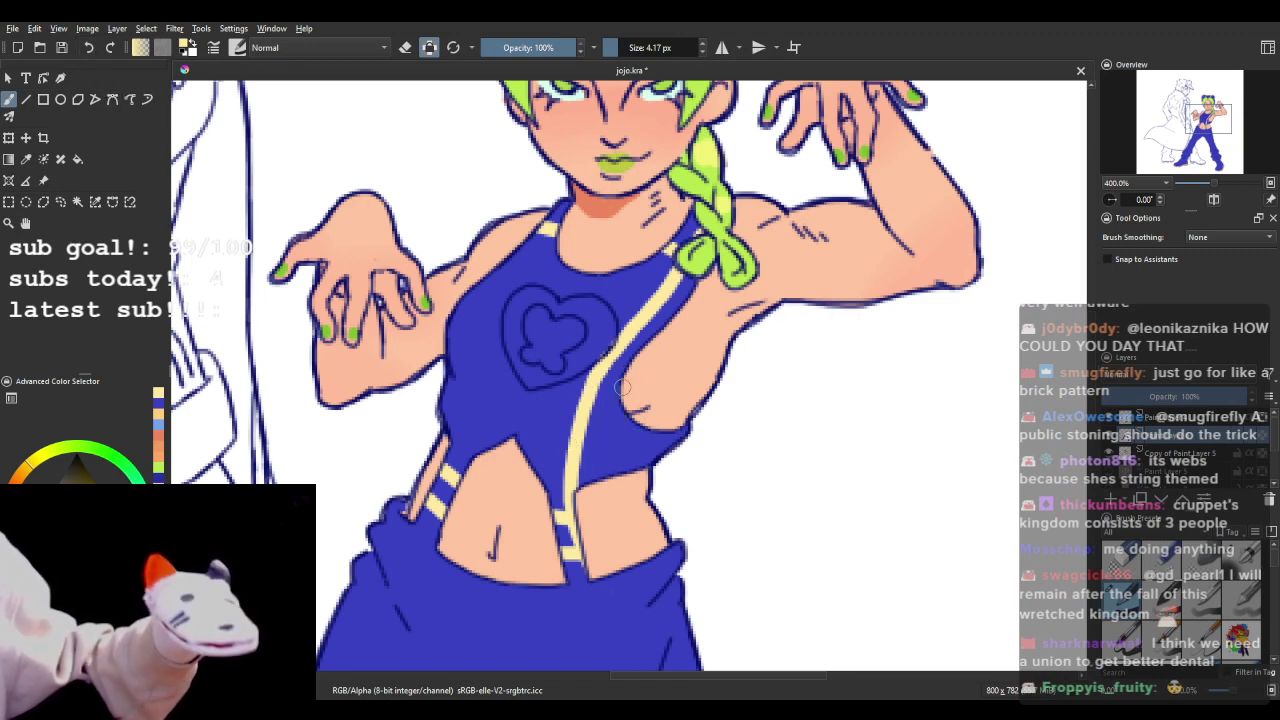
{"action": "left_click_drag", "start_coordinate": [632, 392], "coordinate": [606, 478]}
{"action": "mouse_move", "coordinate": [663, 429]}
{"action": "left_mouse_down"}
{"action": "mouse_move", "coordinate": [638, 466]}
{"action": "mouse_move", "coordinate": [584, 443]}
{"action": "mouse_move", "coordinate": [609, 447]}
{"action": "left_mouse_up"}
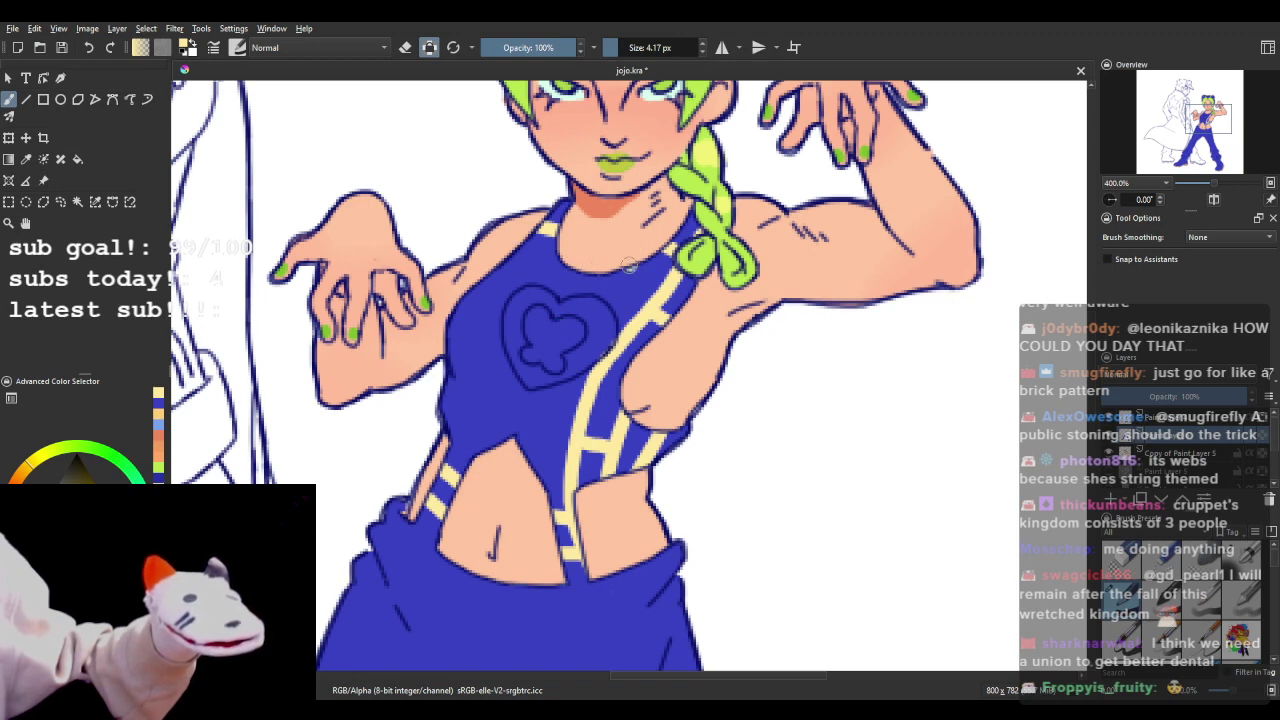
- Paint pale yellow vertical stripes through the heart emblem and along the tank top's other side, redoing the outermost stripe
{"action": "mouse_move", "coordinate": [629, 264]}
{"action": "left_mouse_down"}
{"action": "mouse_move", "coordinate": [565, 344]}
{"action": "mouse_move", "coordinate": [542, 415]}
{"action": "left_mouse_up"}
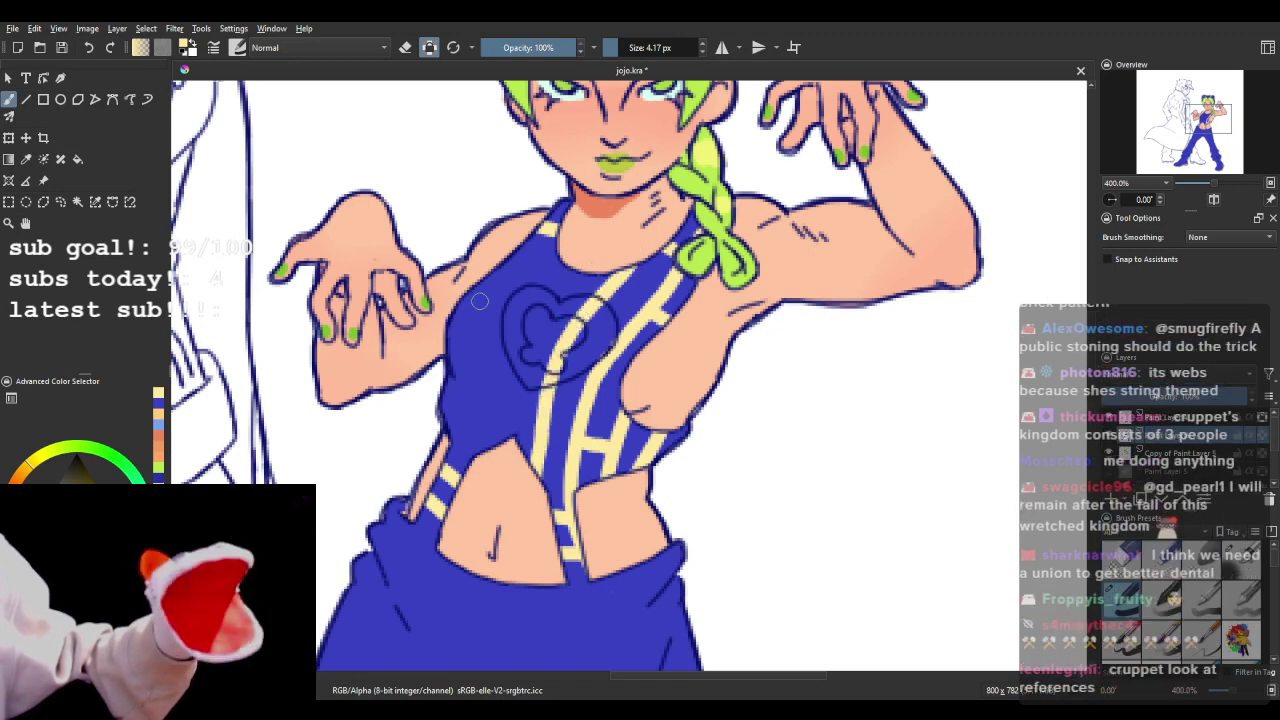
{"action": "mouse_move", "coordinate": [564, 258]}
{"action": "left_mouse_down"}
{"action": "mouse_move", "coordinate": [514, 340]}
{"action": "mouse_move", "coordinate": [497, 413]}
{"action": "mouse_move", "coordinate": [442, 432]}
{"action": "mouse_move", "coordinate": [495, 286]}
{"action": "mouse_move", "coordinate": [548, 236]}
{"action": "left_mouse_up"}
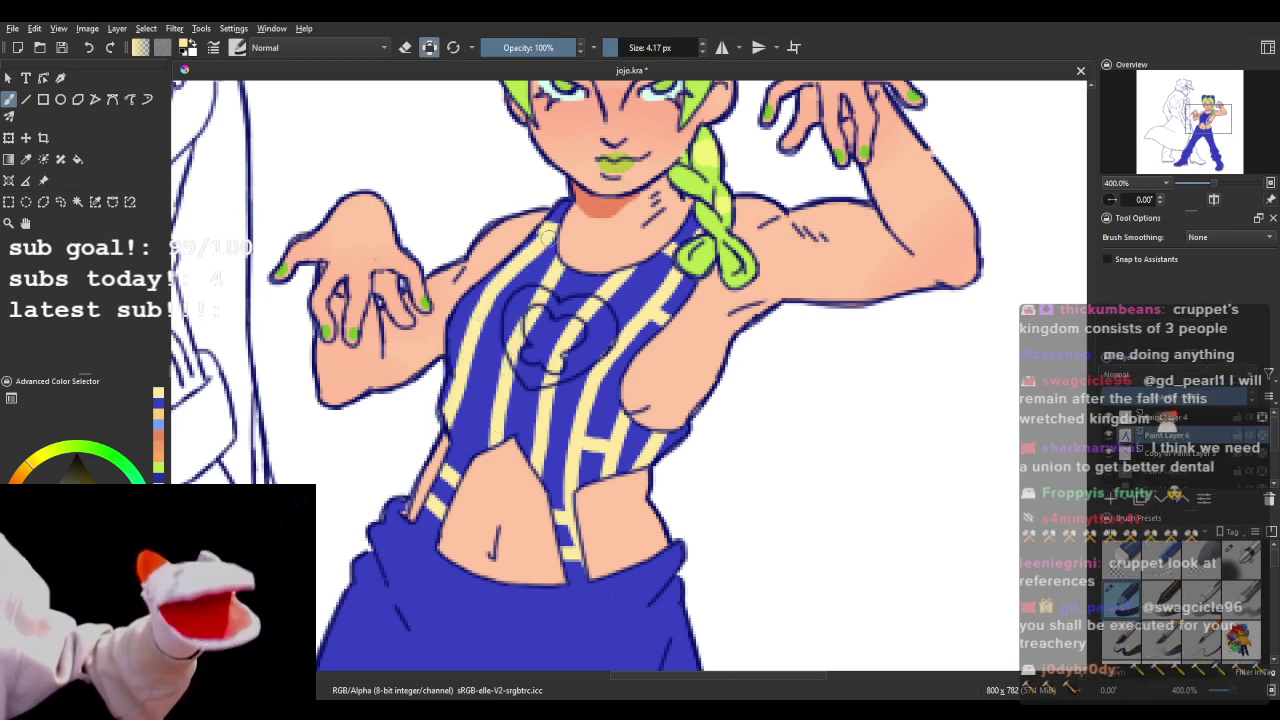
{"action": "left_click_drag", "start_coordinate": [88, 55], "coordinate": [126, 102]}
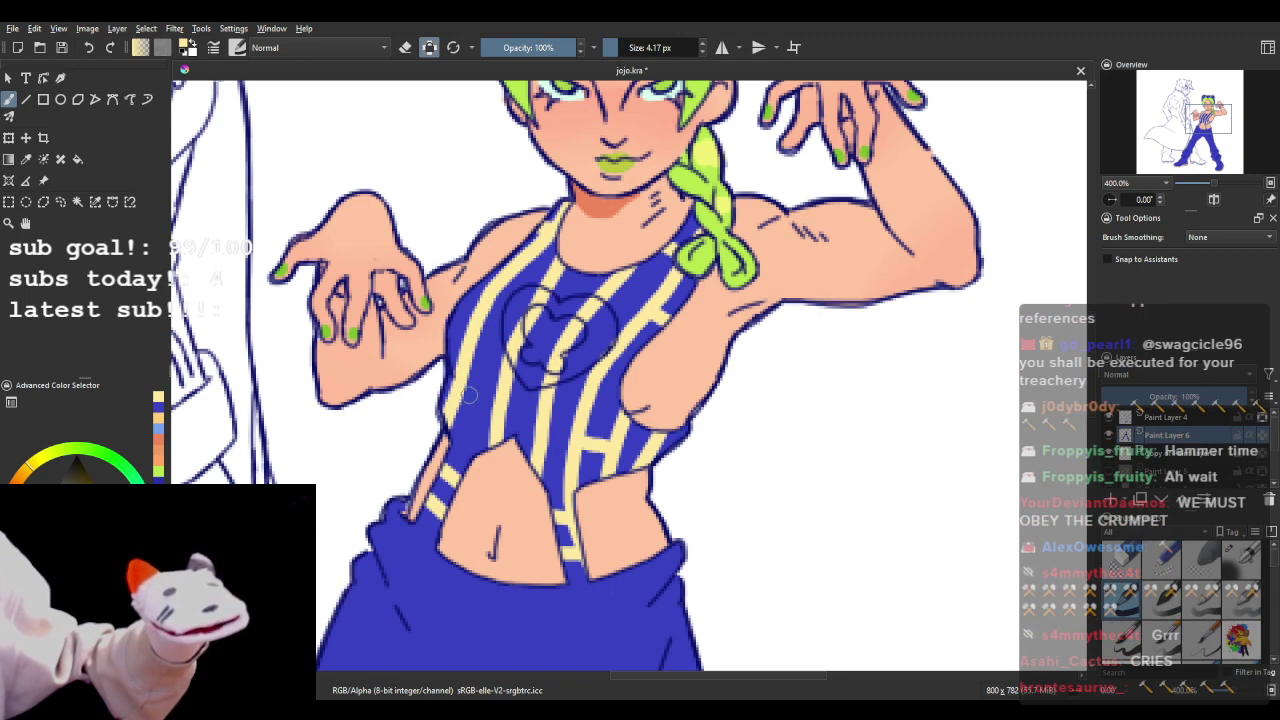
{"action": "left_click", "coordinate": [87, 50]}
{"action": "left_click", "coordinate": [87, 50]}
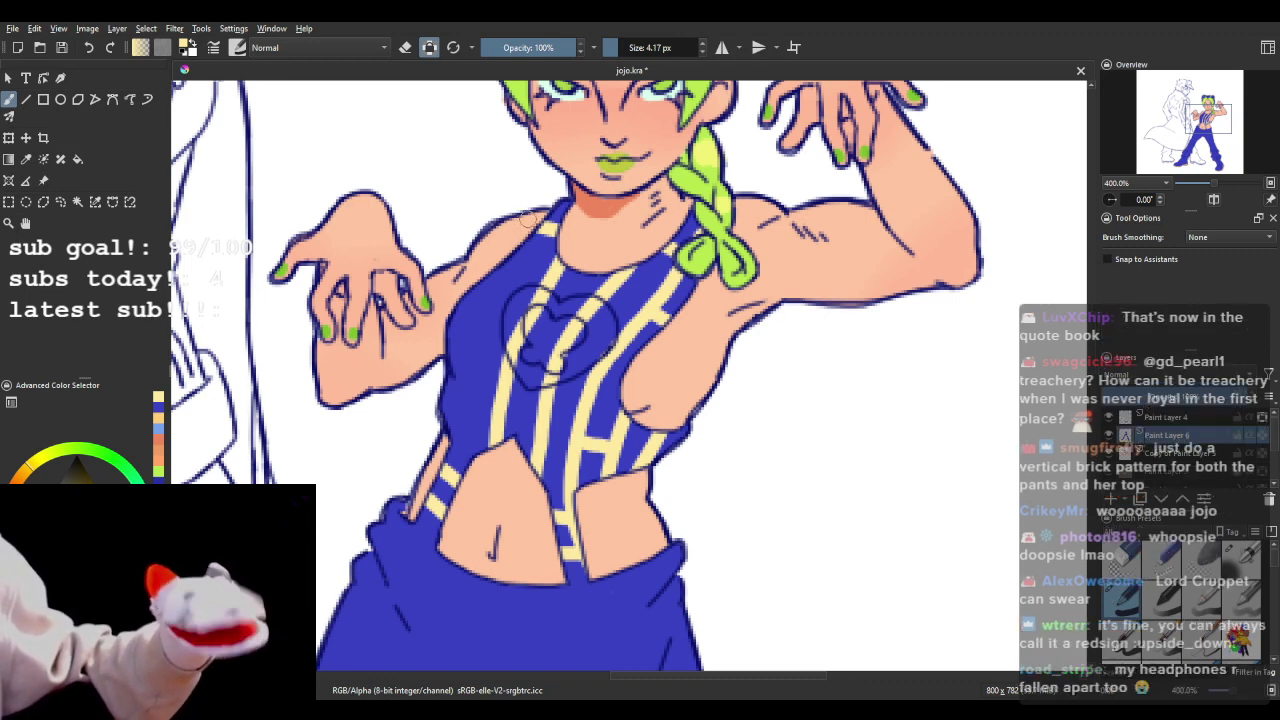
{"action": "left_click_drag", "start_coordinate": [520, 232], "coordinate": [438, 442]}
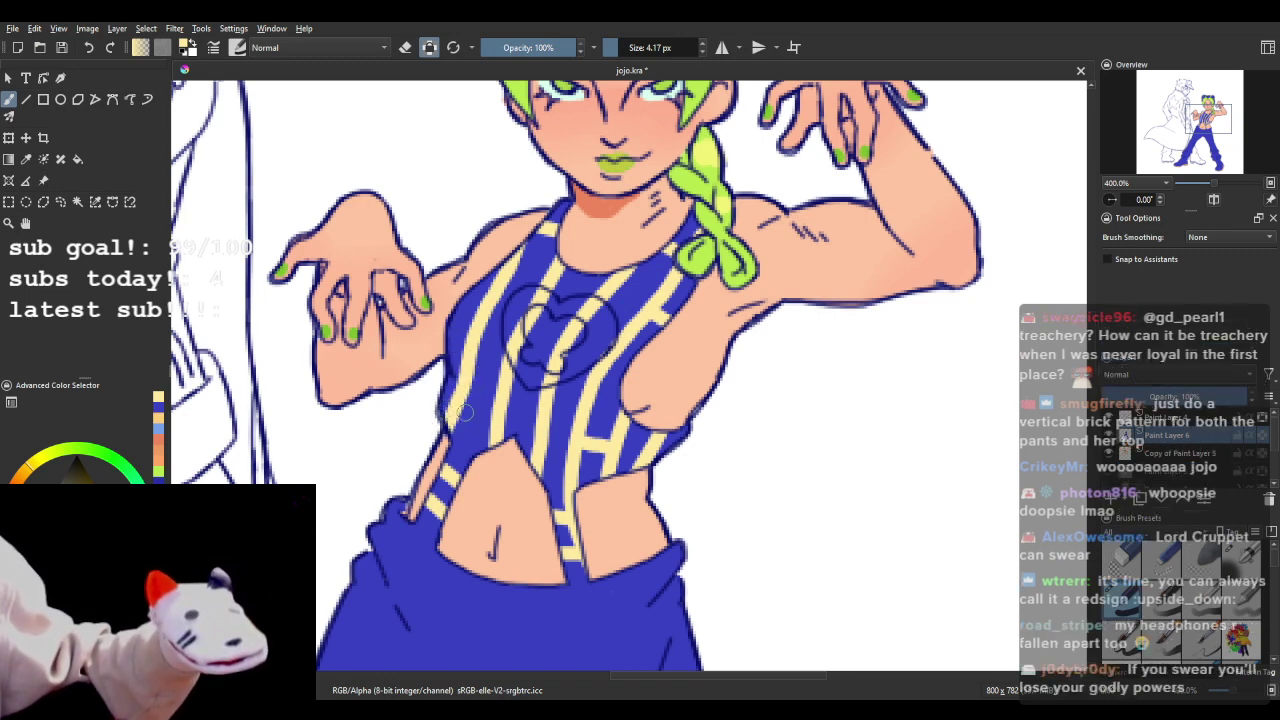
- Add pale yellow crossbars between the tank top's vertical stripes to complete the brick pattern below and beside the heart emblem
{"action": "left_click_drag", "start_coordinate": [457, 411], "coordinate": [487, 407]}
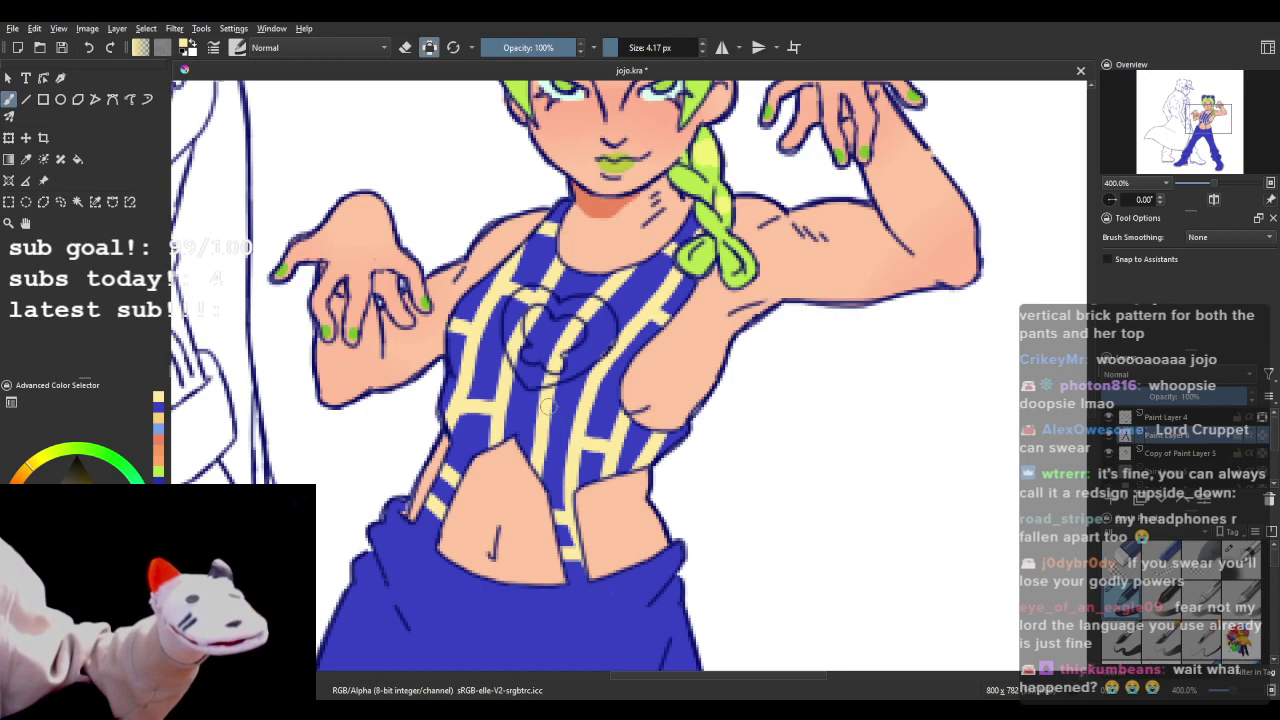
{"action": "scroll", "coordinate": [570, 409], "scroll_direction": "down", "scroll_amount": 7}
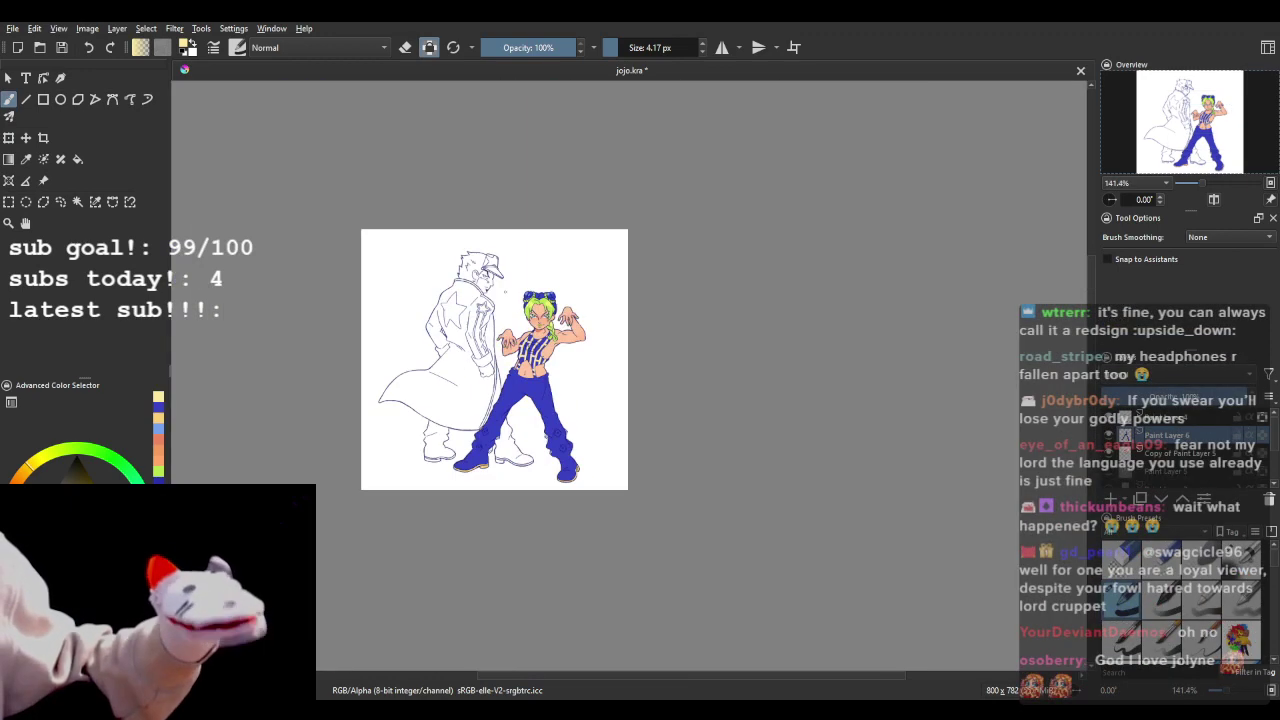
{"action": "scroll", "coordinate": [552, 380], "scroll_direction": "up", "scroll_amount": 2}
{"action": "scroll", "coordinate": [561, 387], "scroll_direction": "up", "scroll_amount": 6}
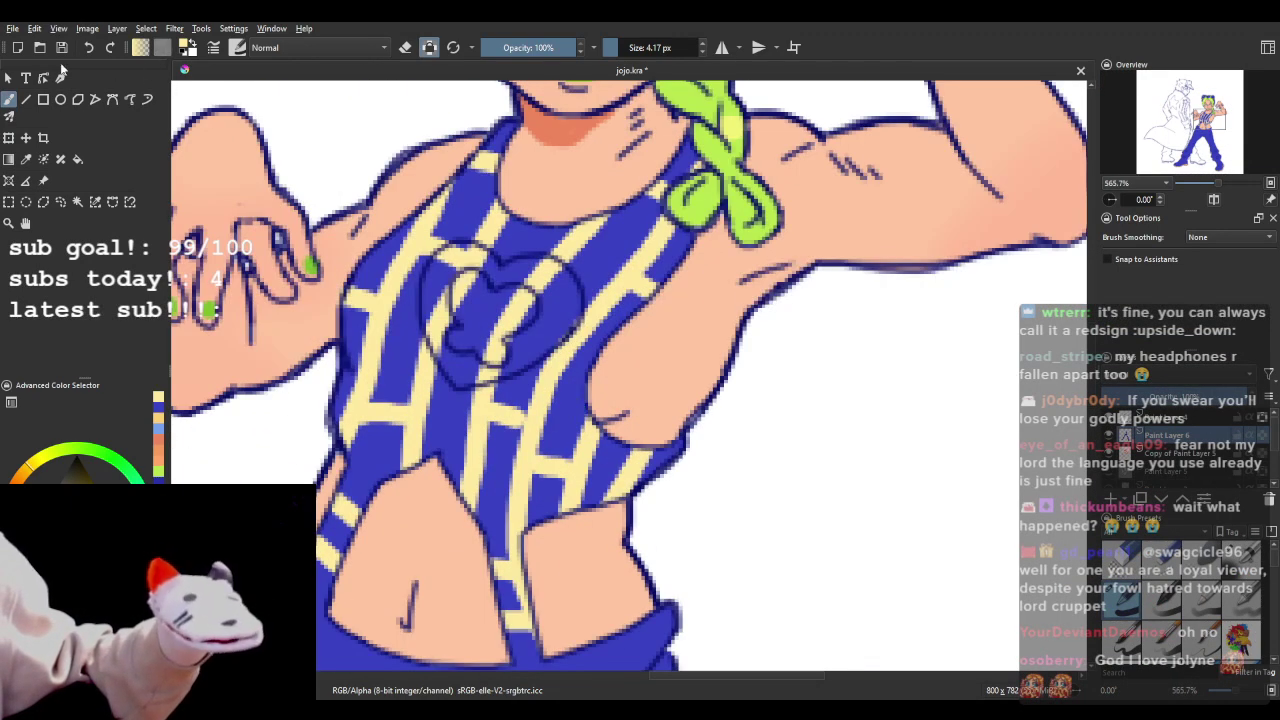
{"action": "left_click_drag", "start_coordinate": [491, 406], "coordinate": [522, 416]}
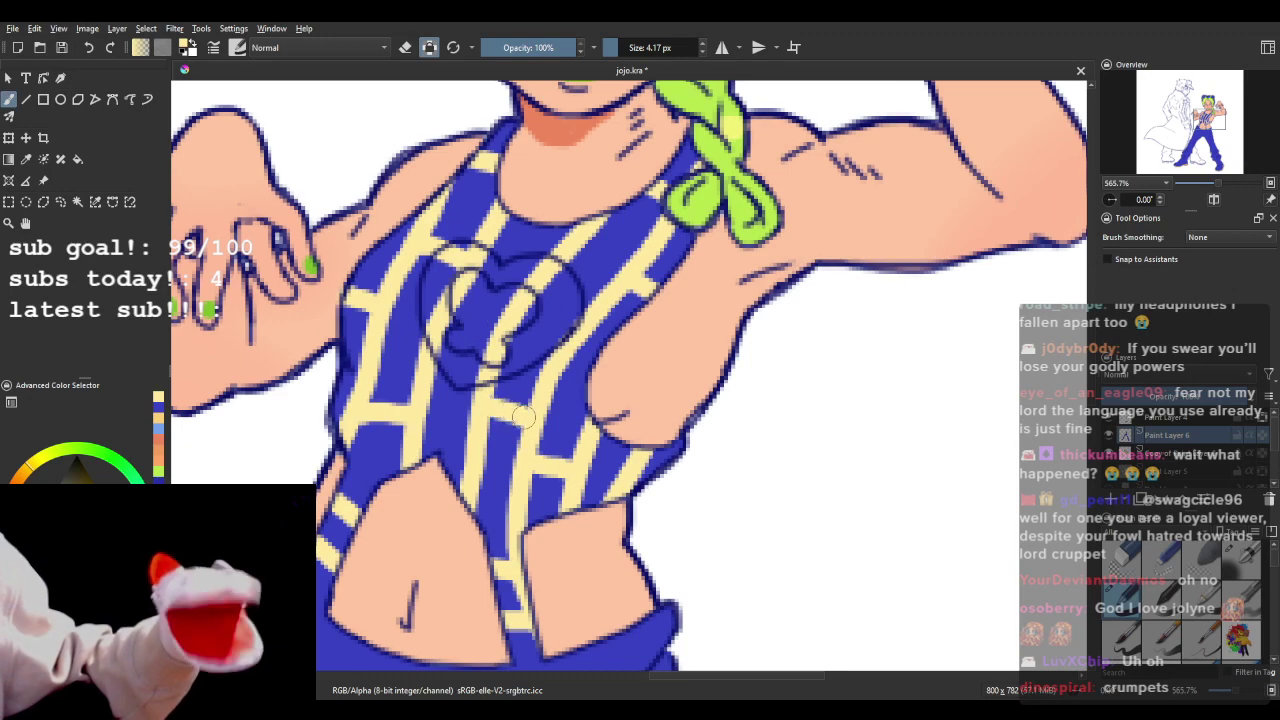
- Examine the patterned tank top and plain trousers up close and within the whole drawing
{"action": "scroll", "coordinate": [533, 359], "scroll_direction": "down", "scroll_amount": 6}
{"action": "scroll", "coordinate": [430, 395], "scroll_direction": "up", "scroll_amount": 7}
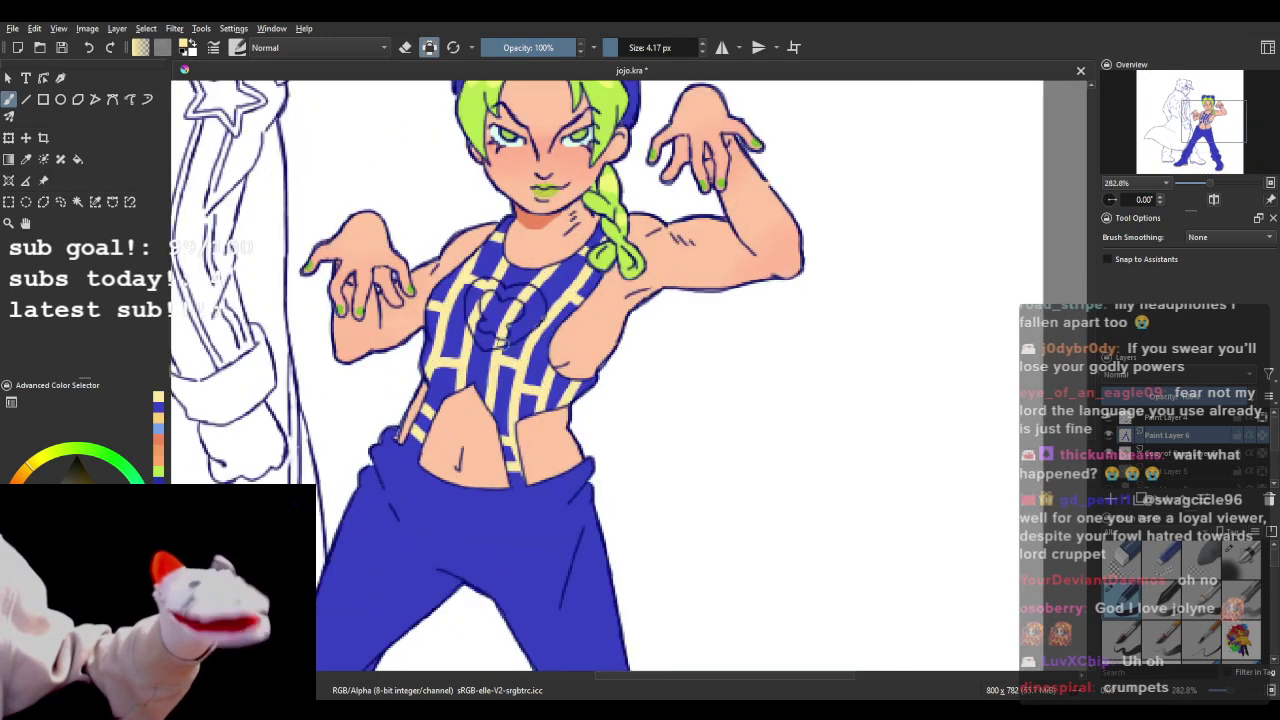
{"action": "scroll", "coordinate": [430, 395], "scroll_direction": "down", "scroll_amount": 7}
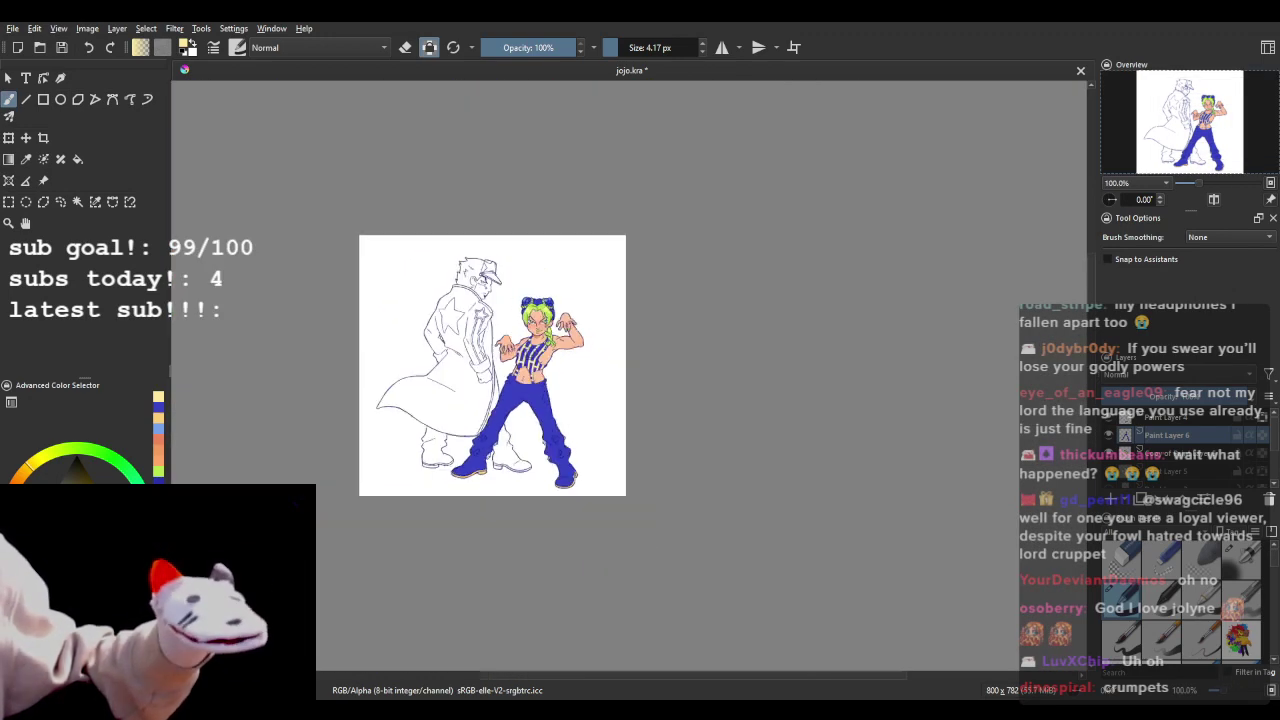
{"action": "scroll", "coordinate": [525, 378], "scroll_direction": "up", "scroll_amount": 3}
{"action": "scroll", "coordinate": [525, 378], "scroll_direction": "down", "scroll_amount": 4}
{"action": "scroll", "coordinate": [429, 386], "scroll_direction": "up", "scroll_amount": 6}
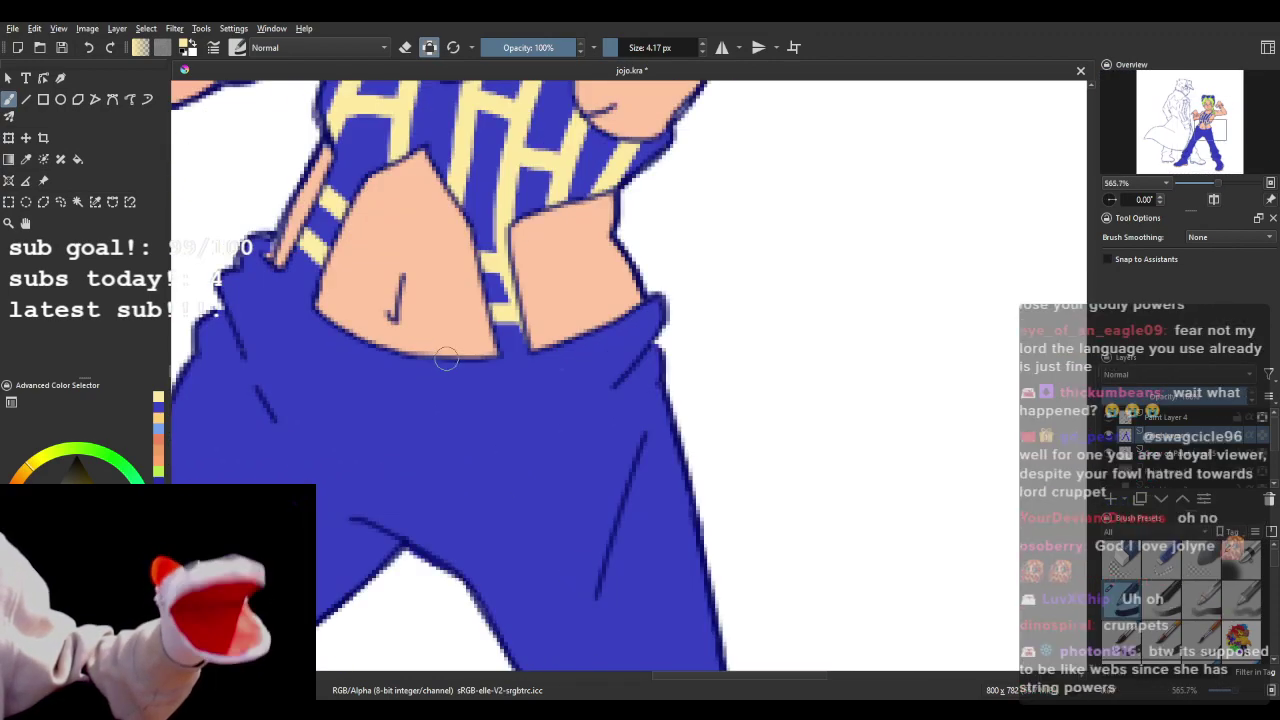
{"action": "scroll", "coordinate": [452, 346], "scroll_direction": "down", "scroll_amount": 3}
{"action": "scroll", "coordinate": [490, 321], "scroll_direction": "up", "scroll_amount": 1}
{"action": "scroll", "coordinate": [480, 322], "scroll_direction": "down", "scroll_amount": 2}
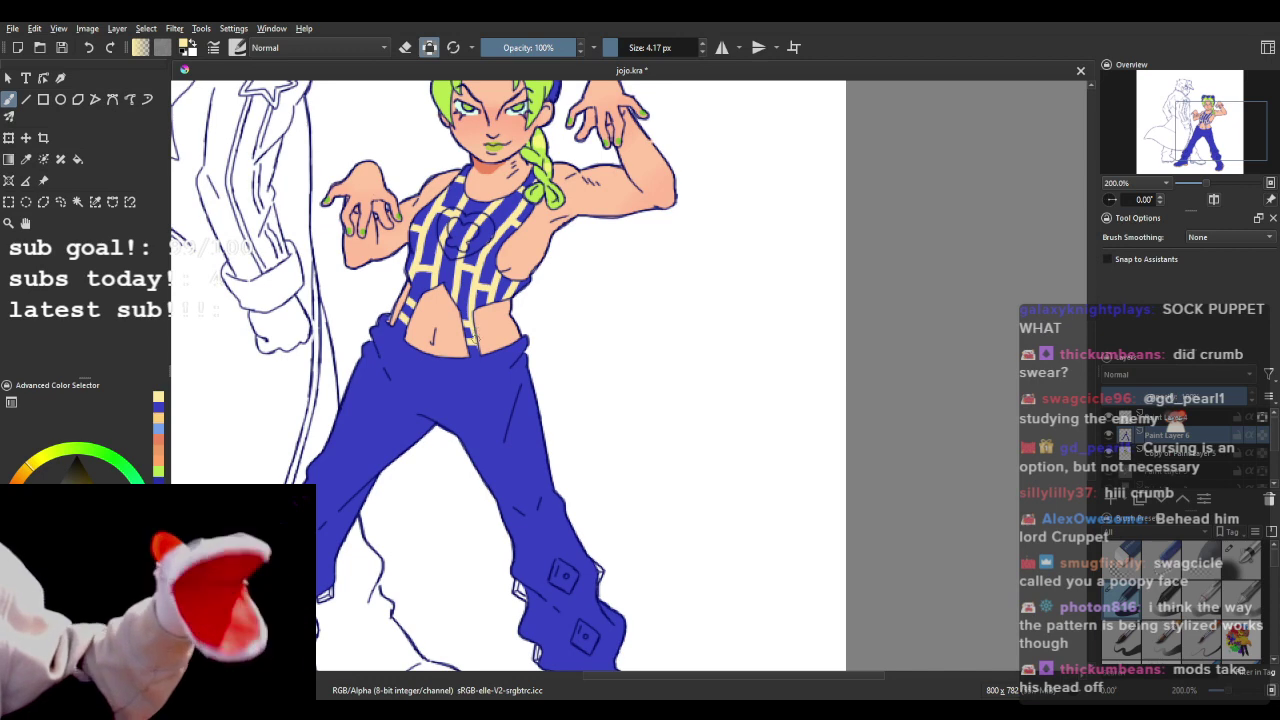
{"action": "scroll", "coordinate": [476, 338], "scroll_direction": "down", "scroll_amount": 2}
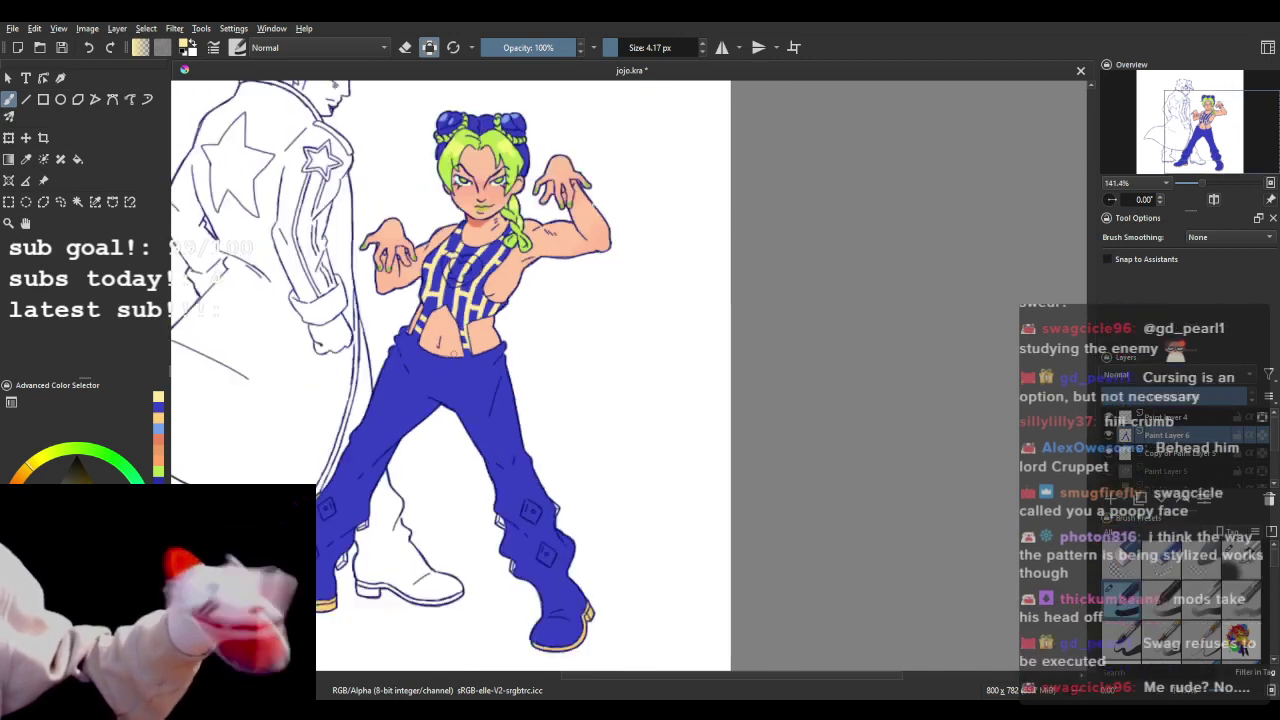
{"action": "scroll", "coordinate": [412, 330], "scroll_direction": "up", "scroll_amount": 2}
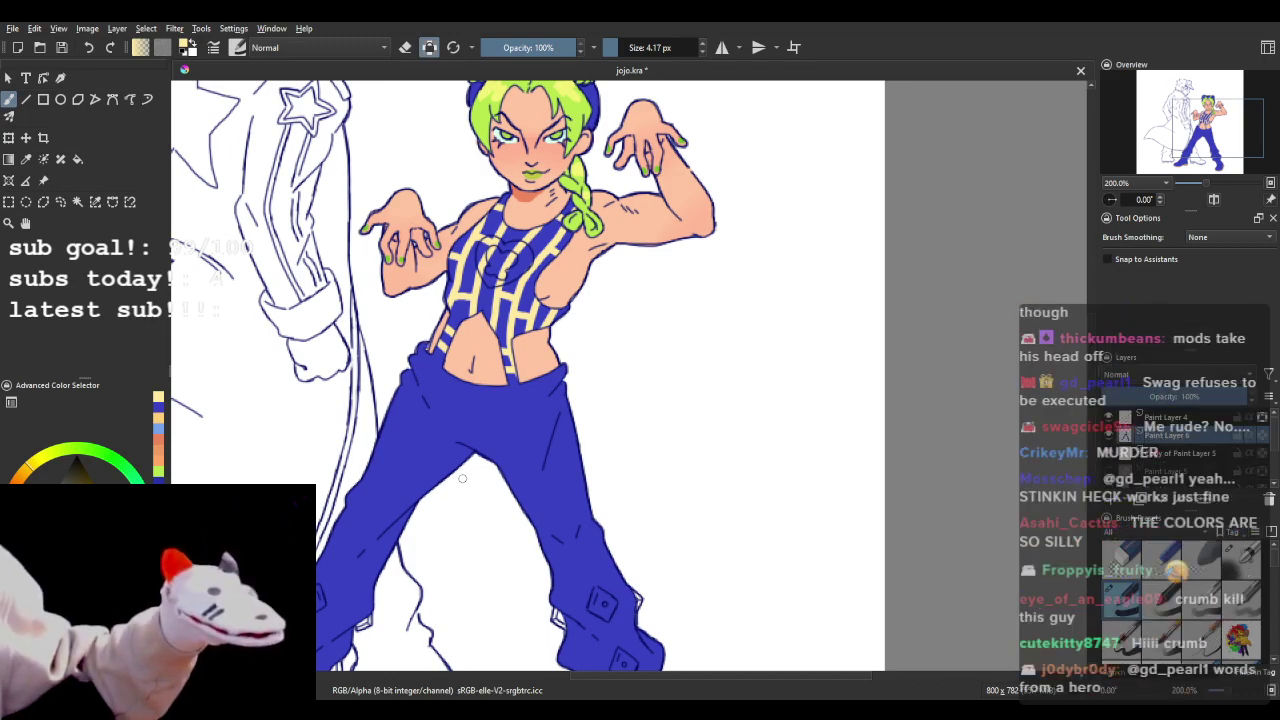
{"action": "scroll", "coordinate": [462, 478], "scroll_direction": "down", "scroll_amount": 1}
{"action": "scroll", "coordinate": [490, 452], "scroll_direction": "up", "scroll_amount": 2}
{"action": "scroll", "coordinate": [504, 432], "scroll_direction": "down", "scroll_amount": 4}
{"action": "scroll", "coordinate": [560, 410], "scroll_direction": "up", "scroll_amount": 4}
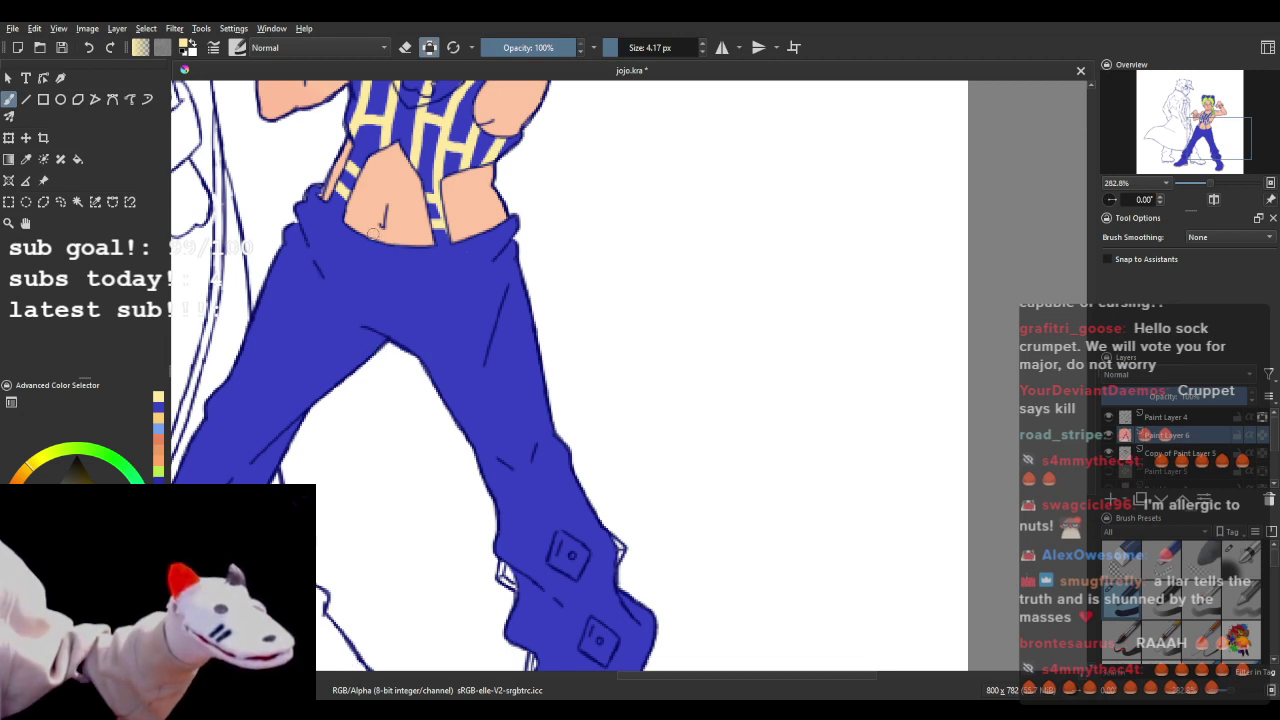
- Try pale yellow vertical stripes down the front of the trousers from the waistband to the crotch
{"action": "left_click_drag", "start_coordinate": [374, 233], "coordinate": [374, 341]}
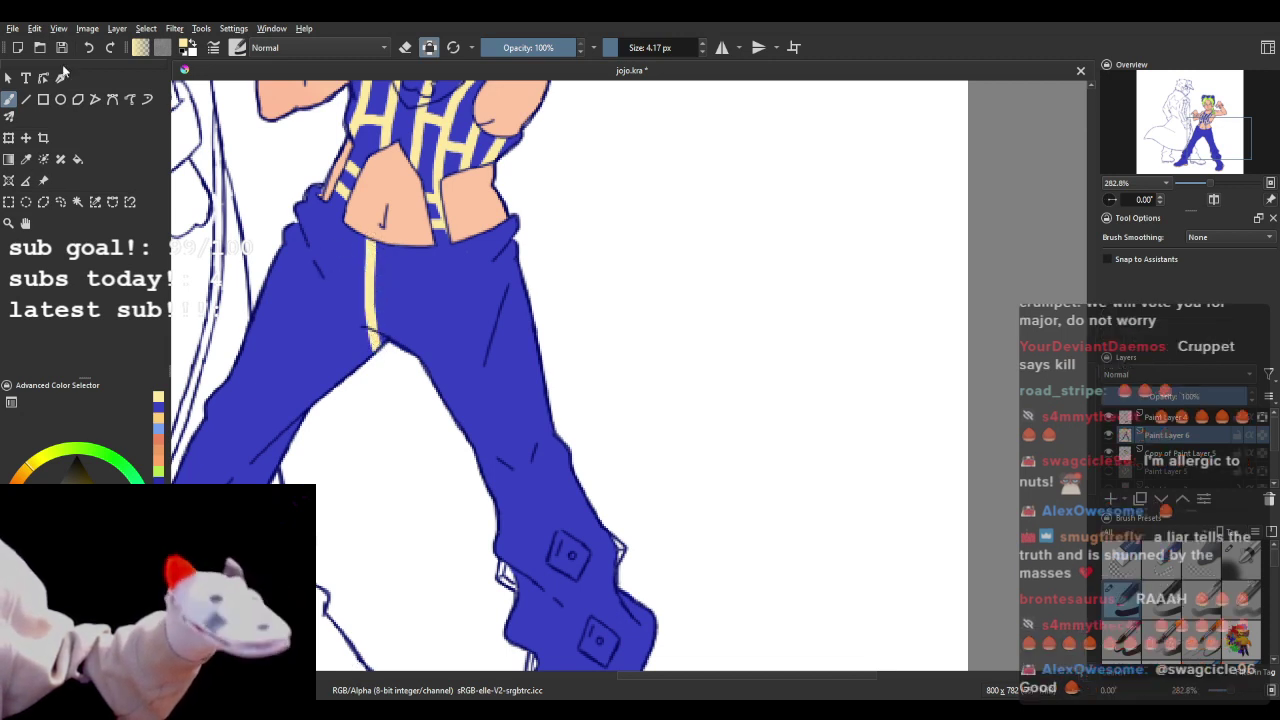
{"action": "left_click", "coordinate": [88, 47]}
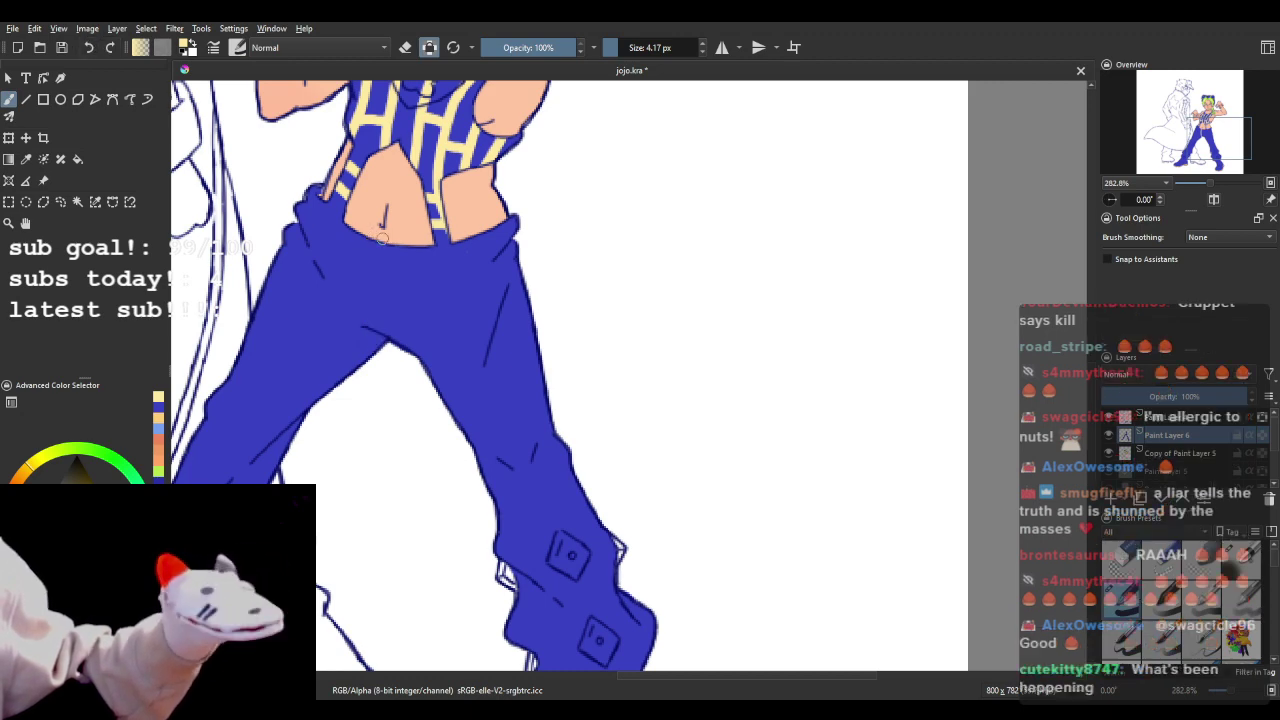
{"action": "left_click_drag", "start_coordinate": [381, 233], "coordinate": [378, 324]}
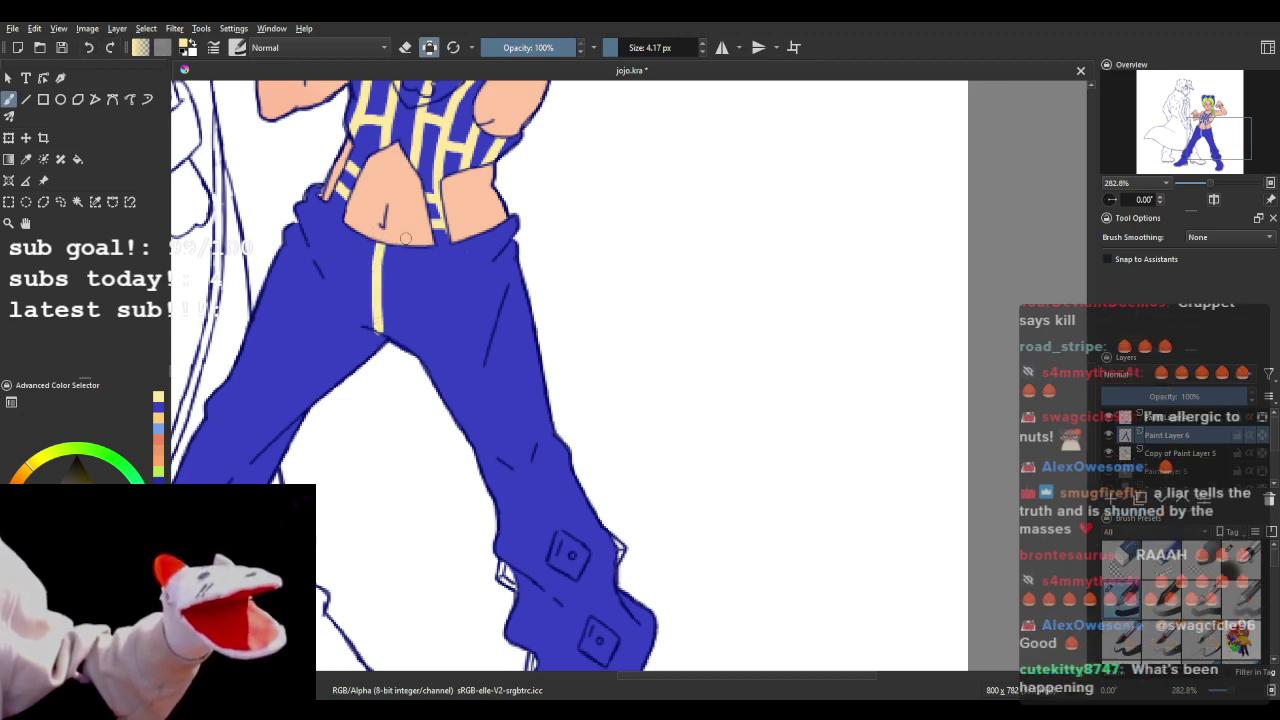
{"action": "left_click_drag", "start_coordinate": [405, 238], "coordinate": [416, 356]}
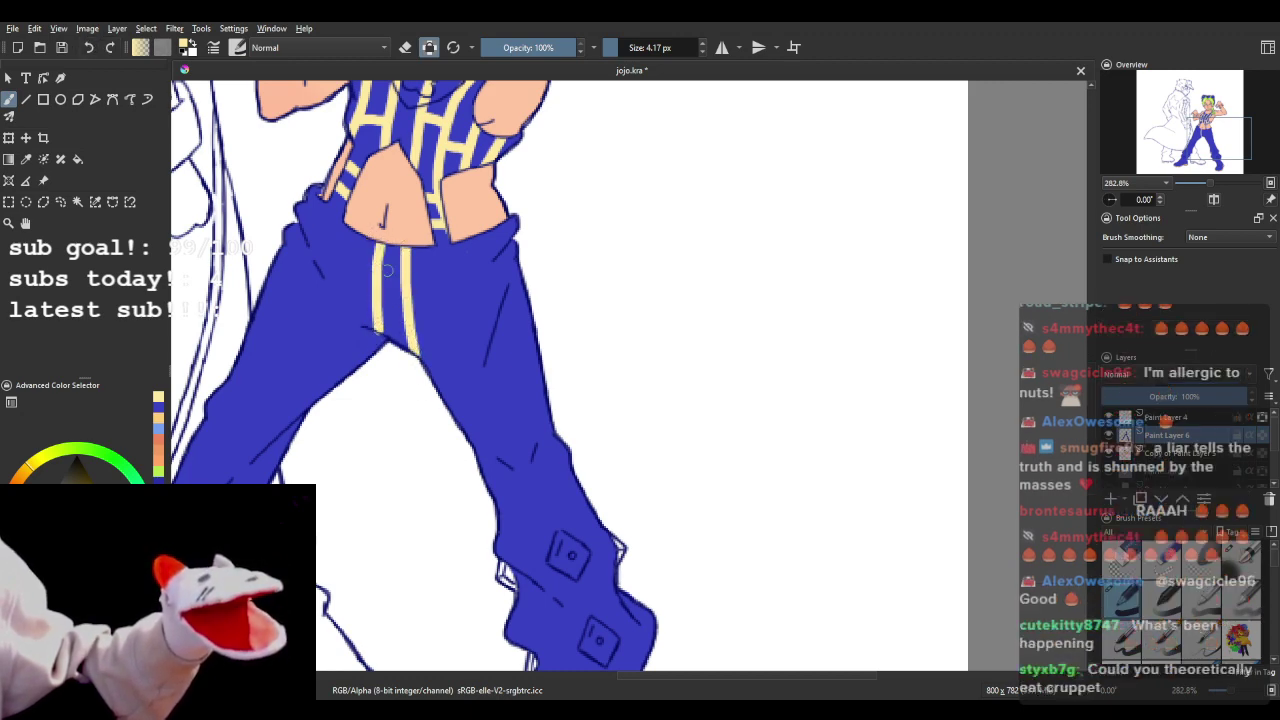
{"action": "left_click", "coordinate": [88, 47]}
{"action": "left_click", "coordinate": [88, 47]}
{"action": "left_click_drag", "start_coordinate": [374, 237], "coordinate": [369, 334]}
{"action": "left_click", "coordinate": [88, 47]}
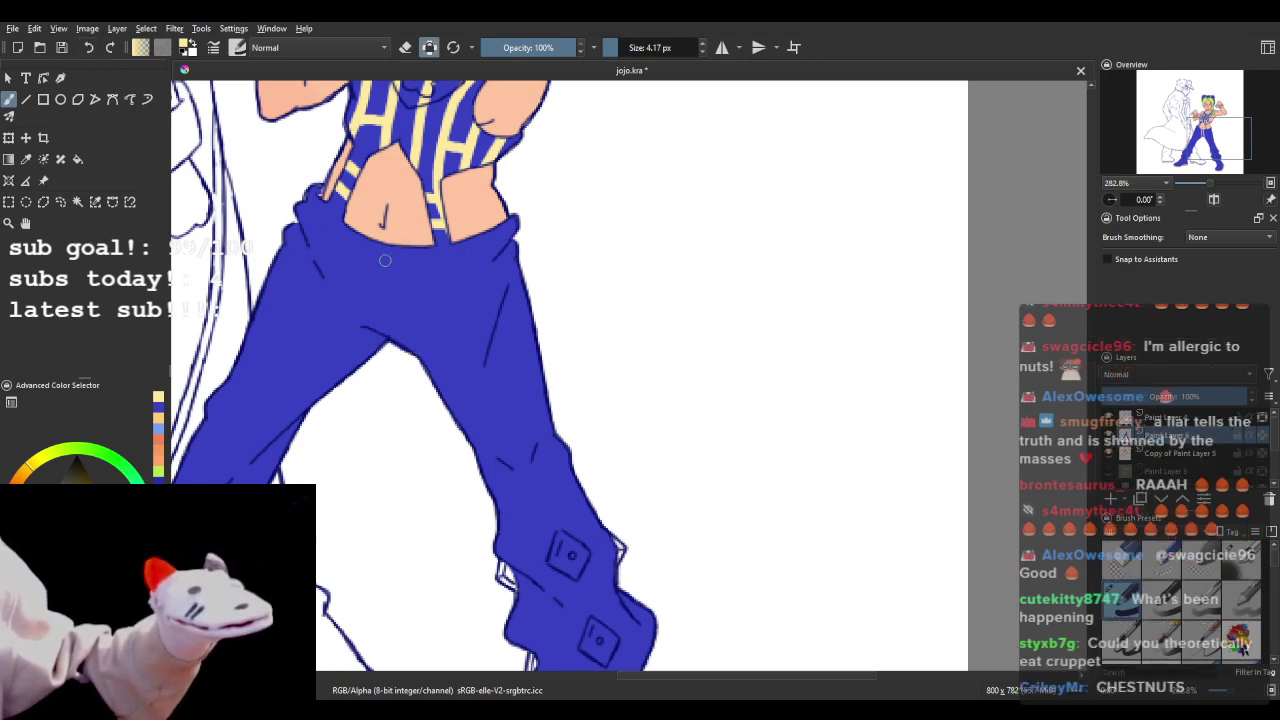
- Paint two pale yellow vertical stripes down the front of the trousers and trim the first stripe's lower end at the crotch in deep blue
{"action": "left_click_drag", "start_coordinate": [406, 248], "coordinate": [412, 352]}
{"action": "left_click_drag", "start_coordinate": [372, 242], "coordinate": [372, 330]}
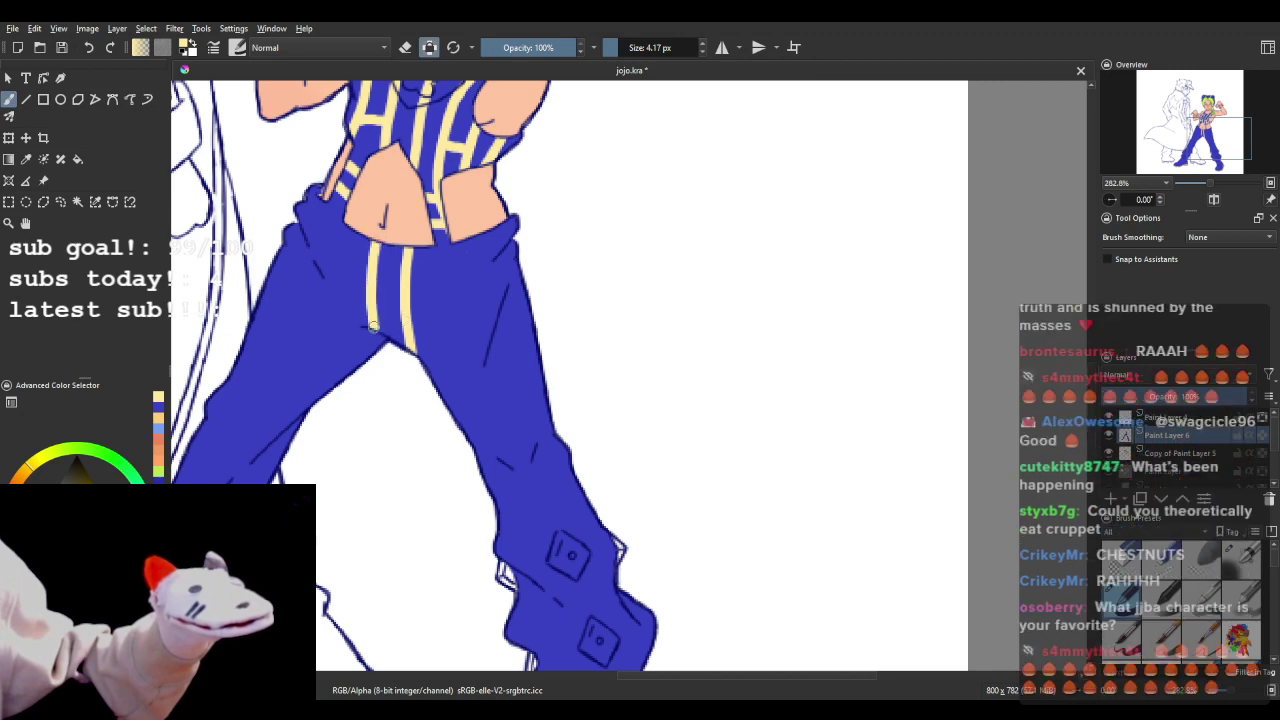
{"action": "left_click", "coordinate": [159, 414]}
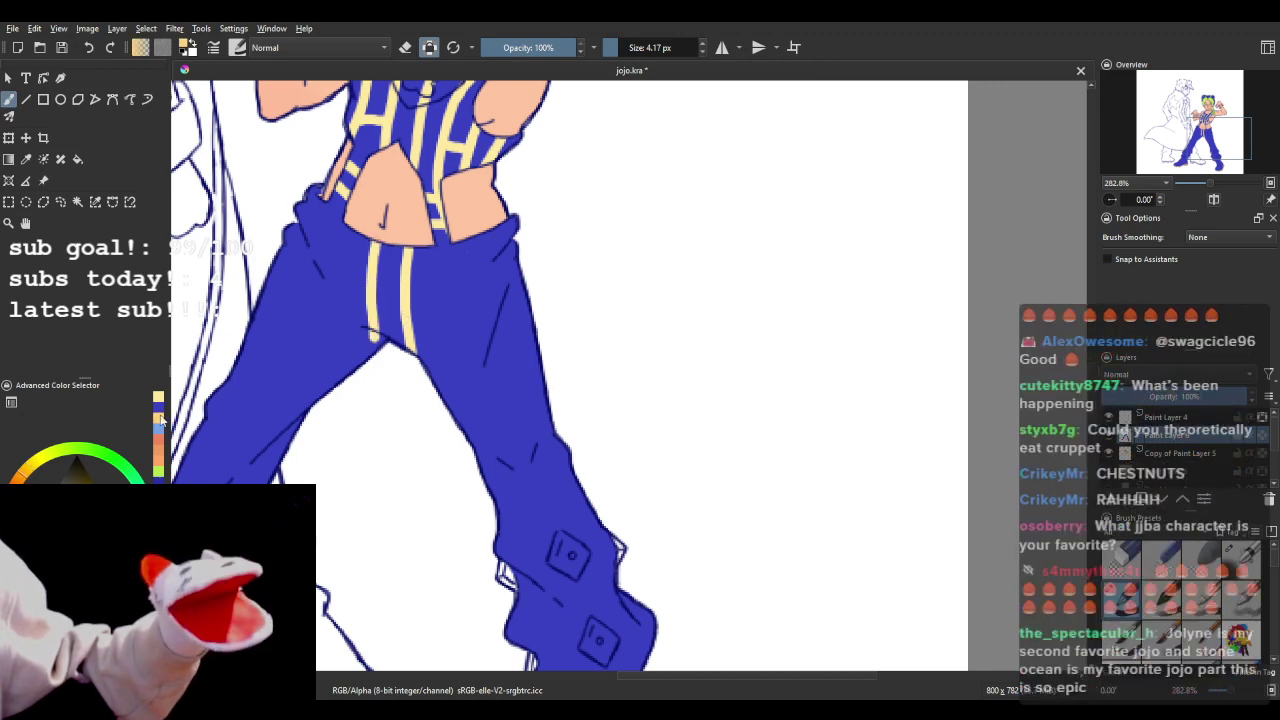
{"action": "left_click_drag", "start_coordinate": [364, 336], "coordinate": [384, 342]}
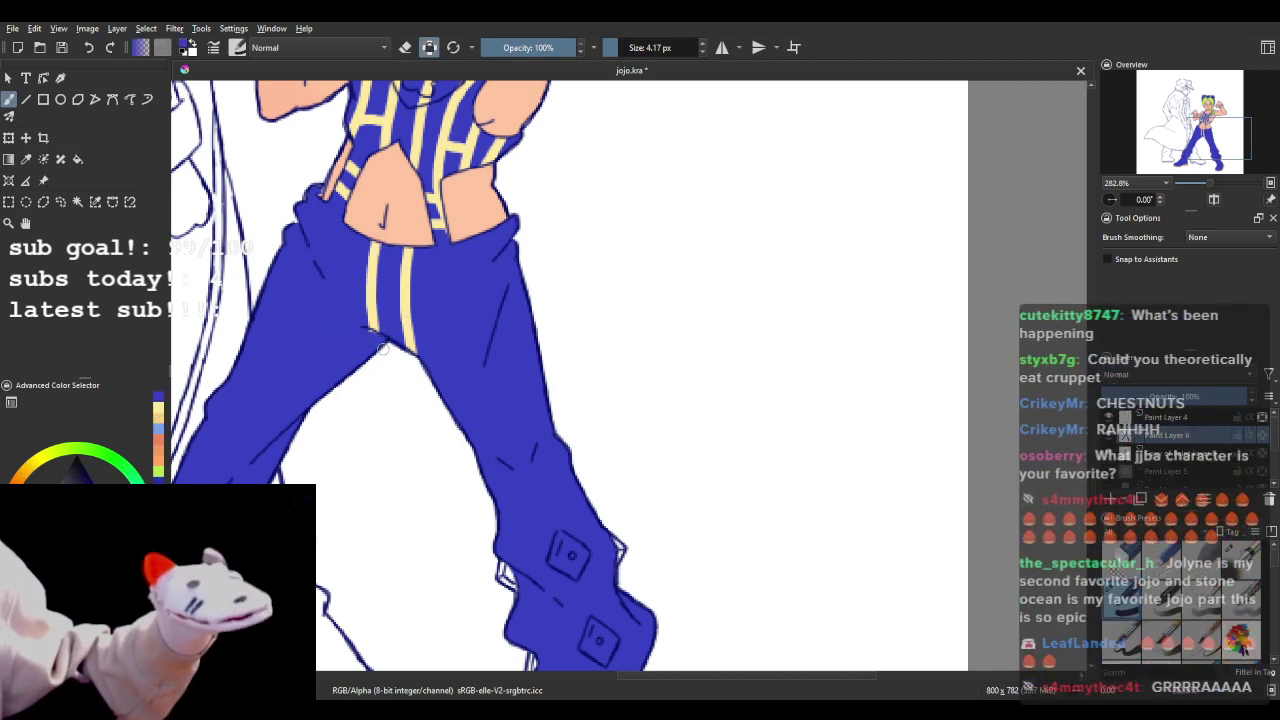
- Unlock Paint Layer 4's transparency and draw a dark navy line across the trousers just below the waist with a 3 px brush at 45% opacity
{"action": "scroll", "coordinate": [349, 309], "scroll_direction": "down", "scroll_amount": 5}
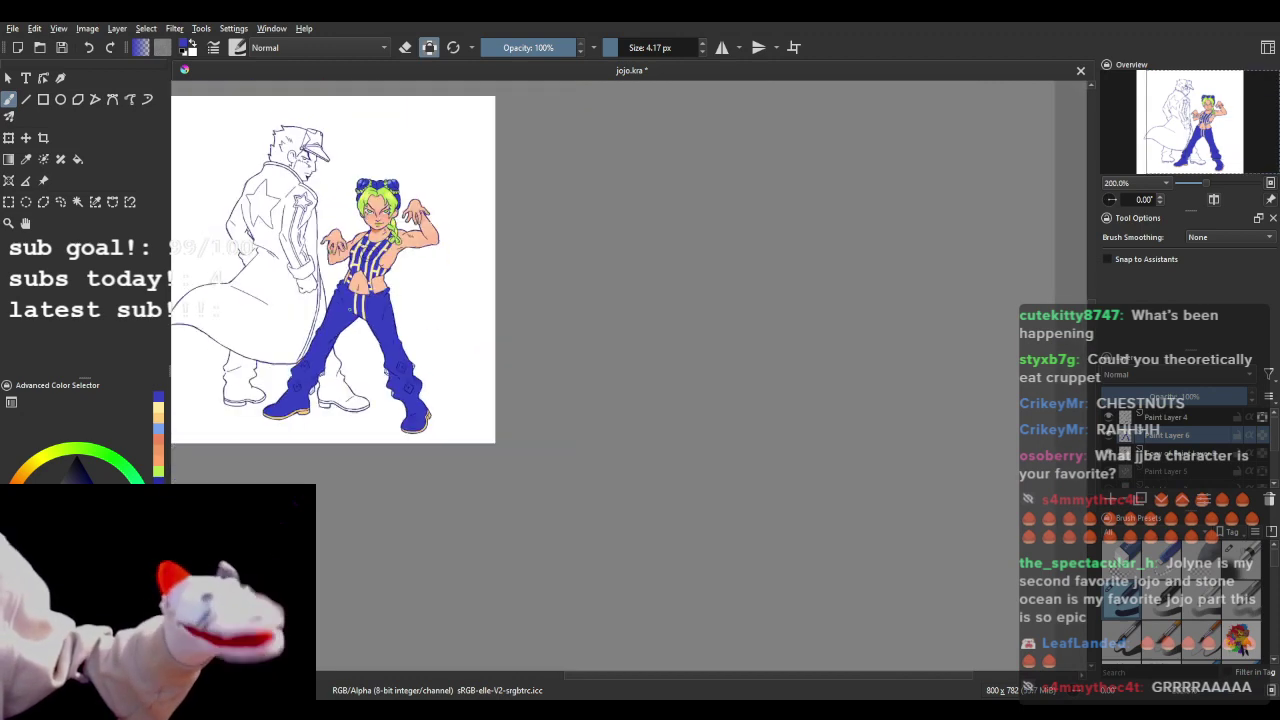
{"action": "scroll", "coordinate": [400, 330], "scroll_direction": "up", "scroll_amount": 7}
{"action": "scroll", "coordinate": [409, 338], "scroll_direction": "up", "scroll_amount": 3}
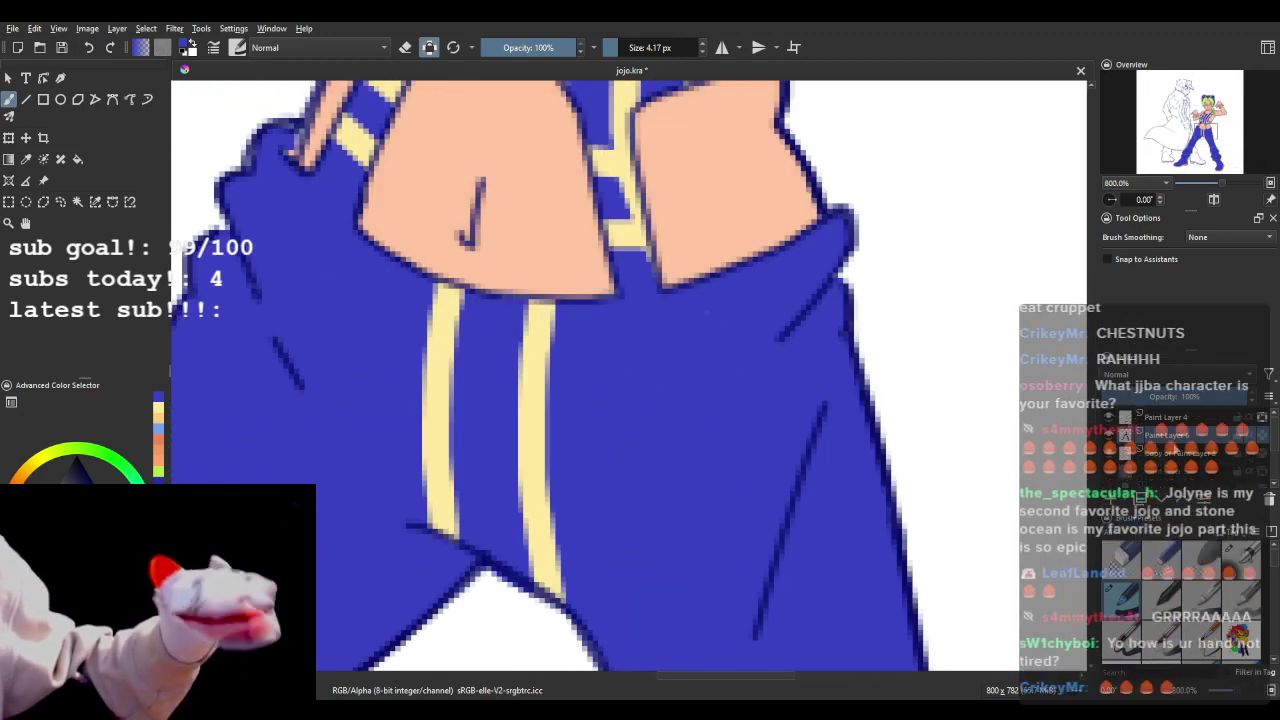
{"action": "left_click", "coordinate": [1220, 420]}
{"action": "left_click", "coordinate": [1261, 416]}
{"action": "scroll", "coordinate": [1203, 607], "scroll_direction": "down", "scroll_amount": 2}
{"action": "left_click", "coordinate": [1244, 625]}
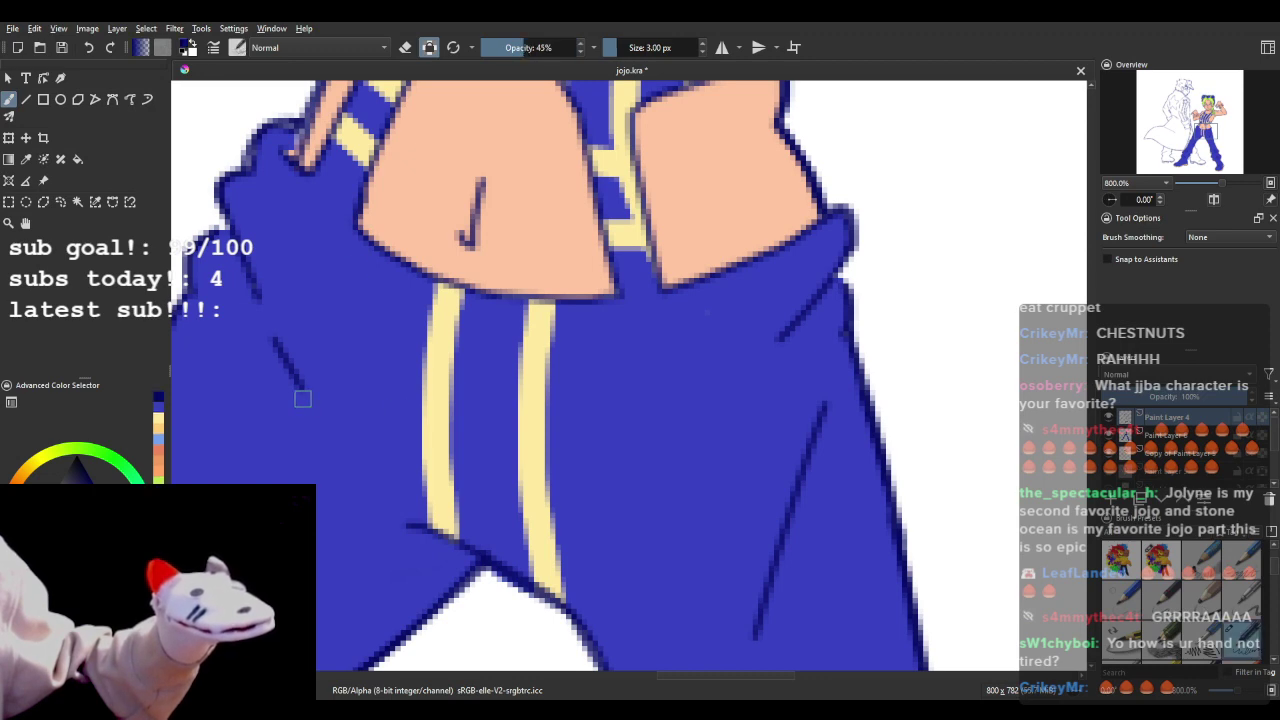
{"action": "left_click_drag", "start_coordinate": [483, 178], "coordinate": [305, 452]}
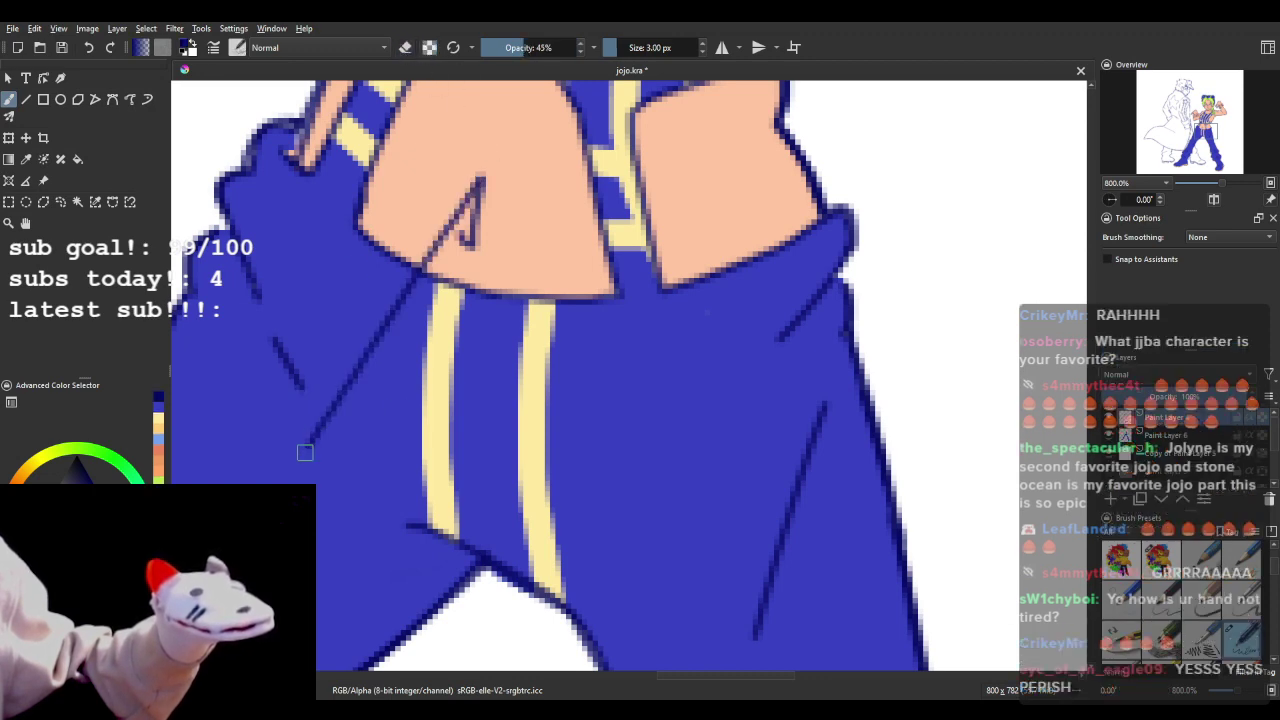
{"action": "left_click", "coordinate": [89, 50]}
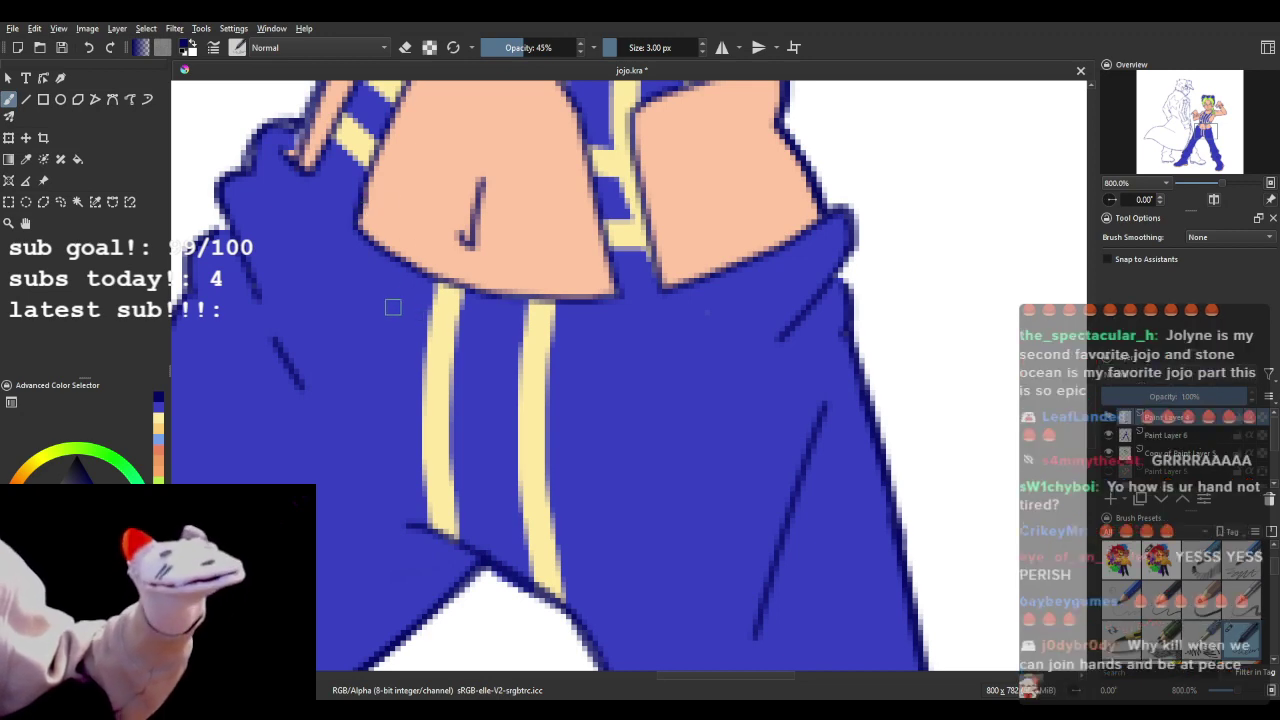
{"action": "left_click_drag", "start_coordinate": [394, 304], "coordinate": [457, 314]}
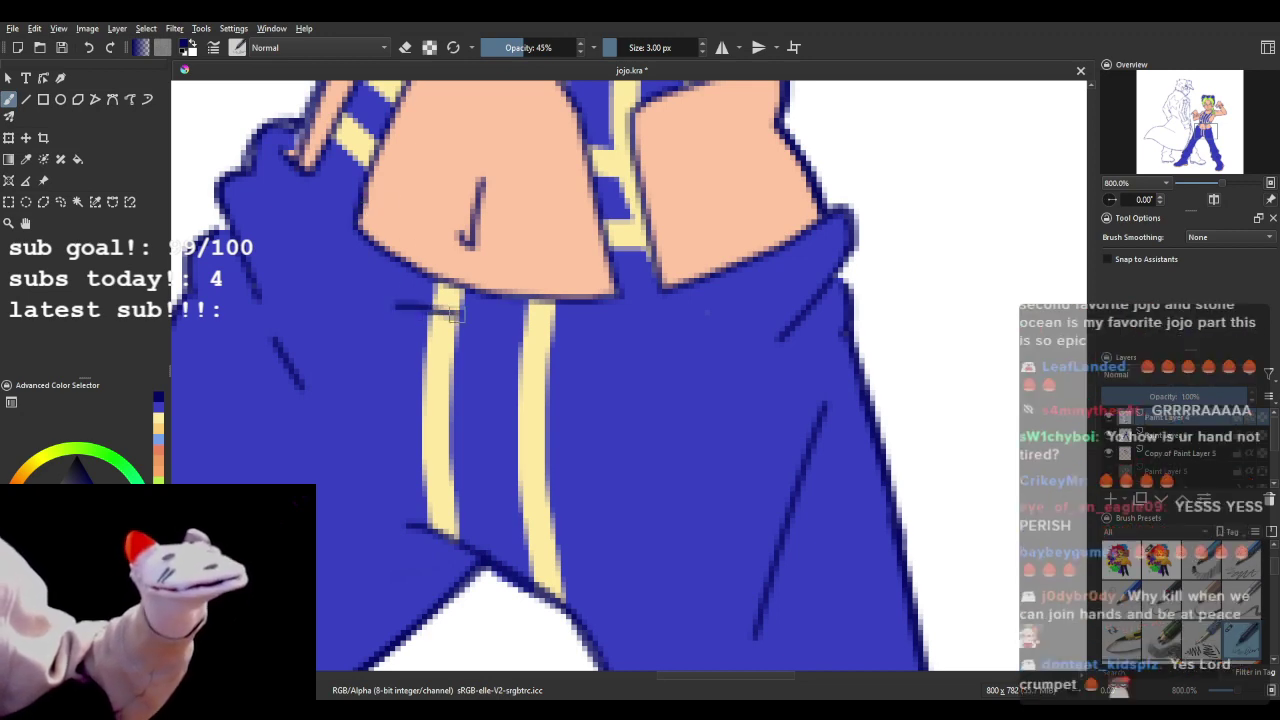
{"action": "left_click", "coordinate": [89, 48]}
{"action": "left_click_drag", "start_coordinate": [381, 311], "coordinate": [586, 346]}
{"action": "left_click", "coordinate": [89, 48]}
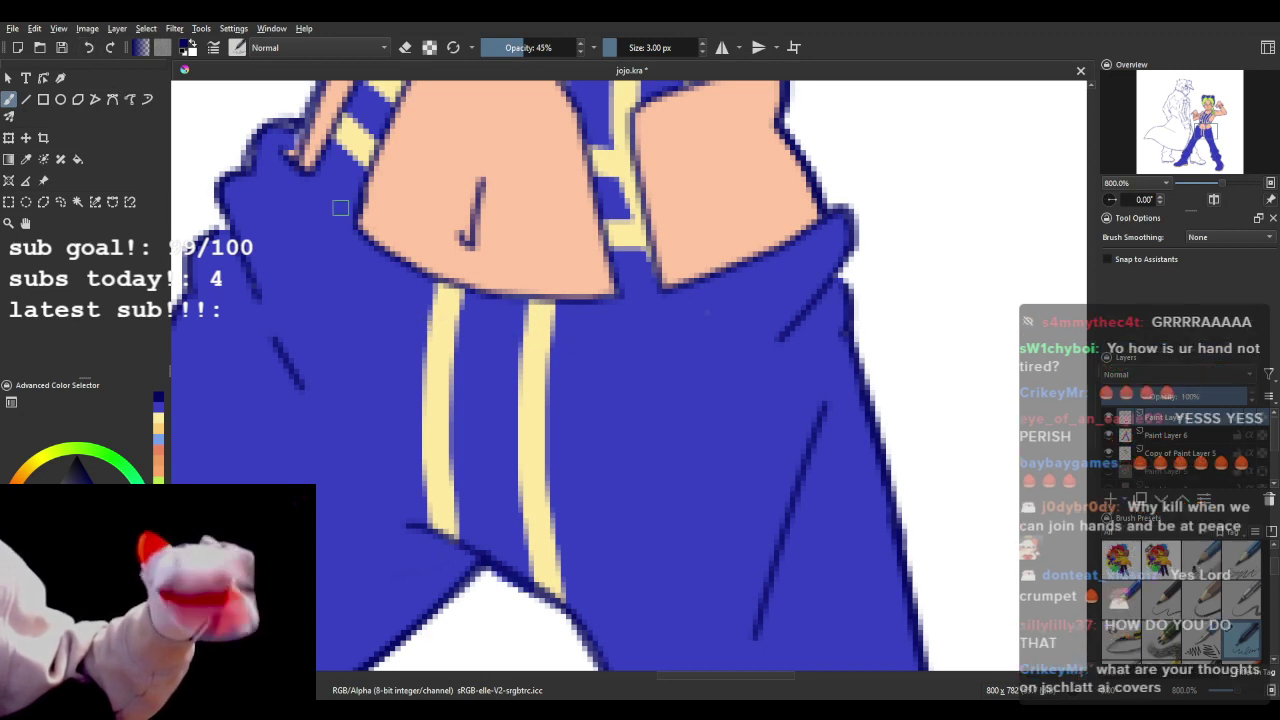
{"action": "left_click_drag", "start_coordinate": [374, 309], "coordinate": [575, 353]}
{"action": "left_click", "coordinate": [89, 48]}
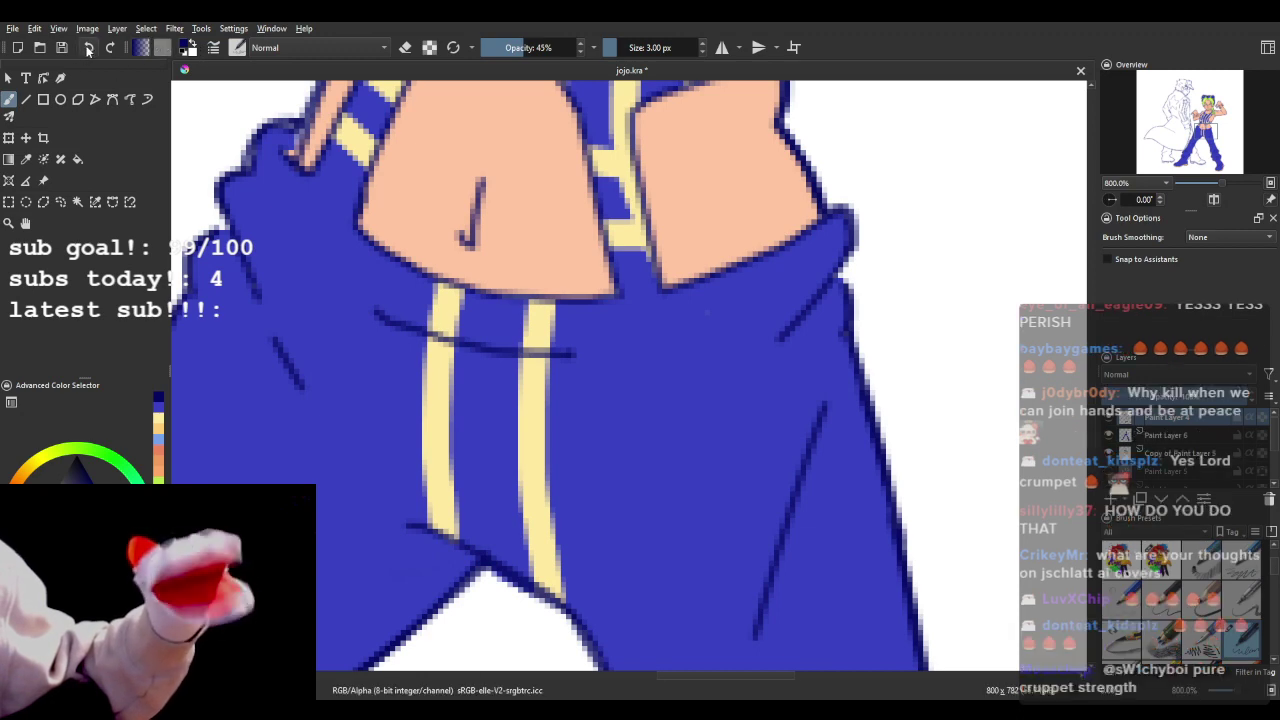
{"action": "left_click_drag", "start_coordinate": [363, 303], "coordinate": [528, 346]}
{"action": "left_click", "coordinate": [89, 48]}
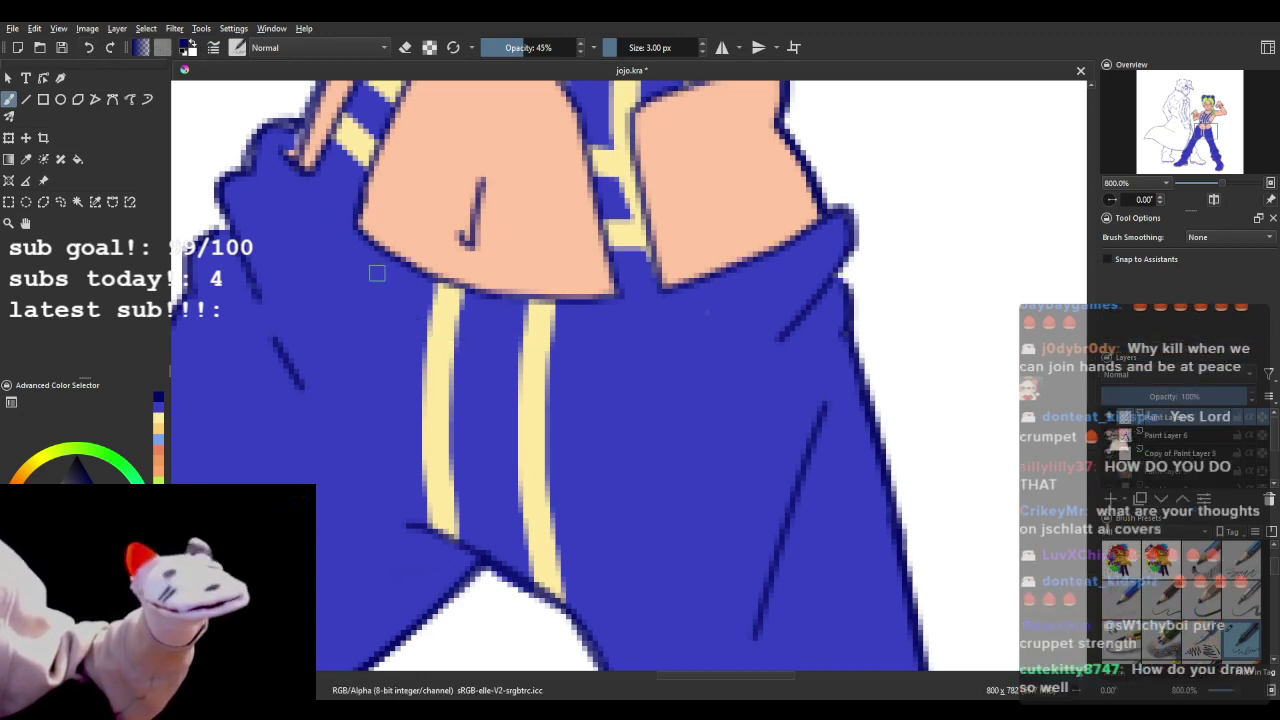
{"action": "left_click_drag", "start_coordinate": [362, 297], "coordinate": [576, 374]}
{"action": "left_click", "coordinate": [89, 48]}
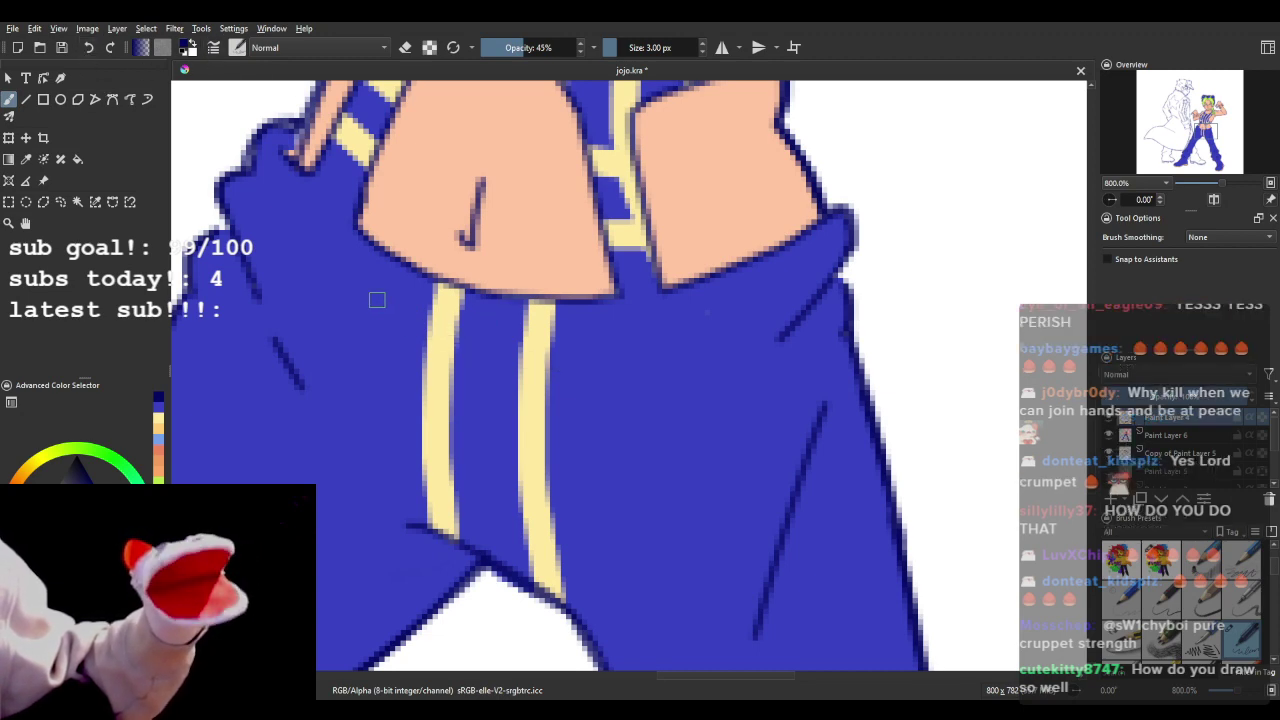
- Outline a curved rectangular belt flap across the two yellow stripes below the stomach with the 3 px dark blue brush at 45% opacity
{"action": "mouse_move", "coordinate": [374, 293]}
{"action": "left_mouse_down"}
{"action": "mouse_move", "coordinate": [425, 323]}
{"action": "mouse_move", "coordinate": [576, 344]}
{"action": "left_mouse_up"}
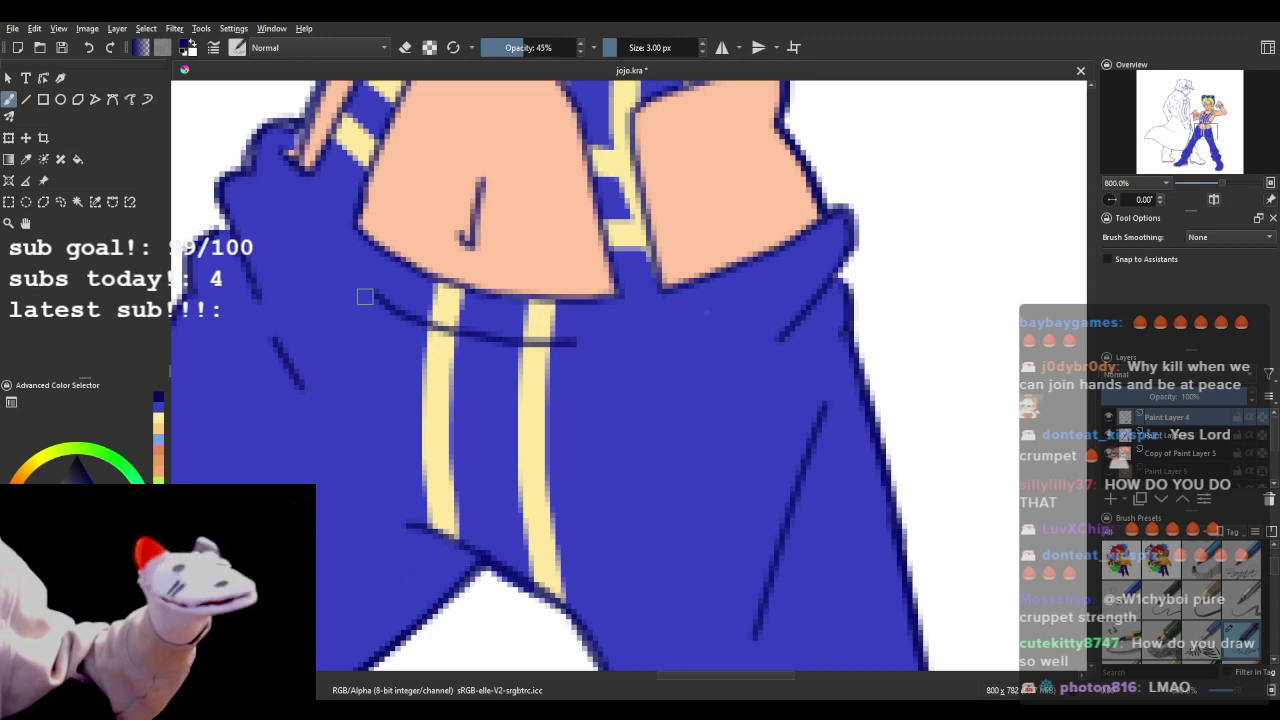
{"action": "mouse_move", "coordinate": [371, 295]}
{"action": "left_mouse_down"}
{"action": "mouse_move", "coordinate": [373, 377]}
{"action": "mouse_move", "coordinate": [415, 403]}
{"action": "mouse_move", "coordinate": [568, 422]}
{"action": "left_mouse_up"}
{"action": "mouse_move", "coordinate": [569, 346]}
{"action": "left_mouse_down"}
{"action": "mouse_move", "coordinate": [587, 362]}
{"action": "mouse_move", "coordinate": [588, 408]}
{"action": "mouse_move", "coordinate": [565, 423]}
{"action": "left_mouse_up"}
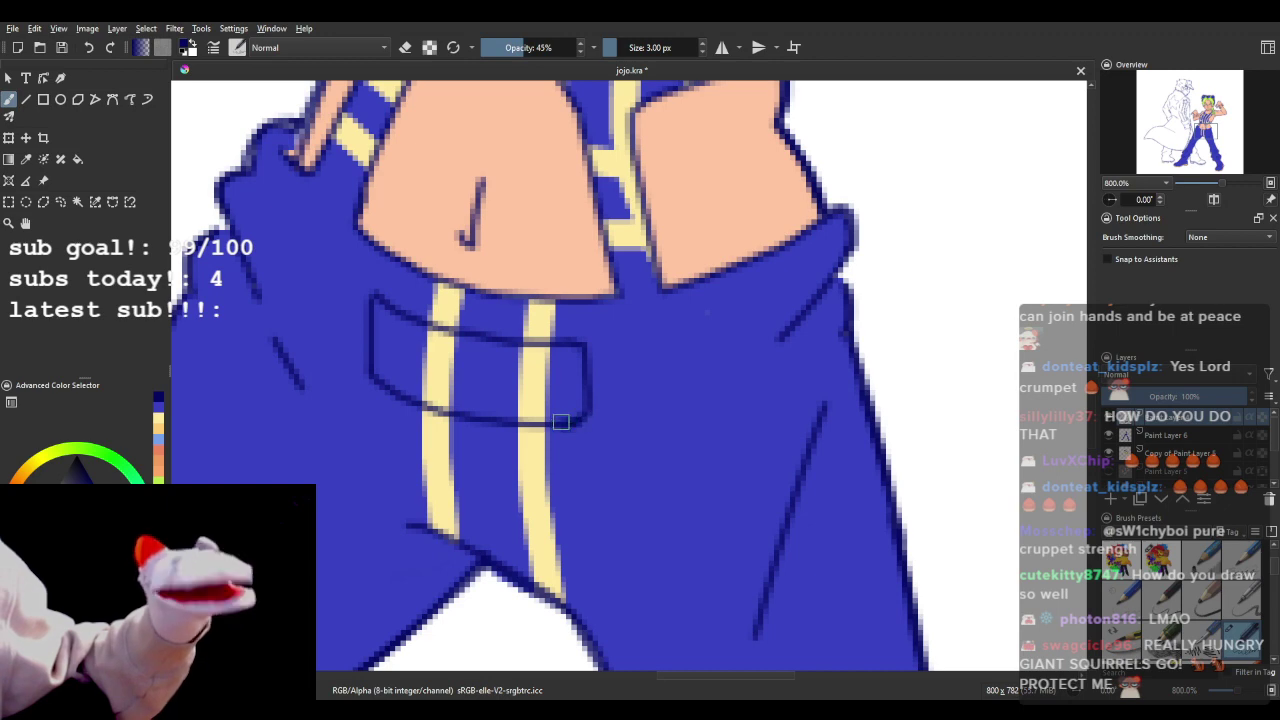
{"action": "left_click", "coordinate": [88, 48]}
{"action": "left_click", "coordinate": [88, 48]}
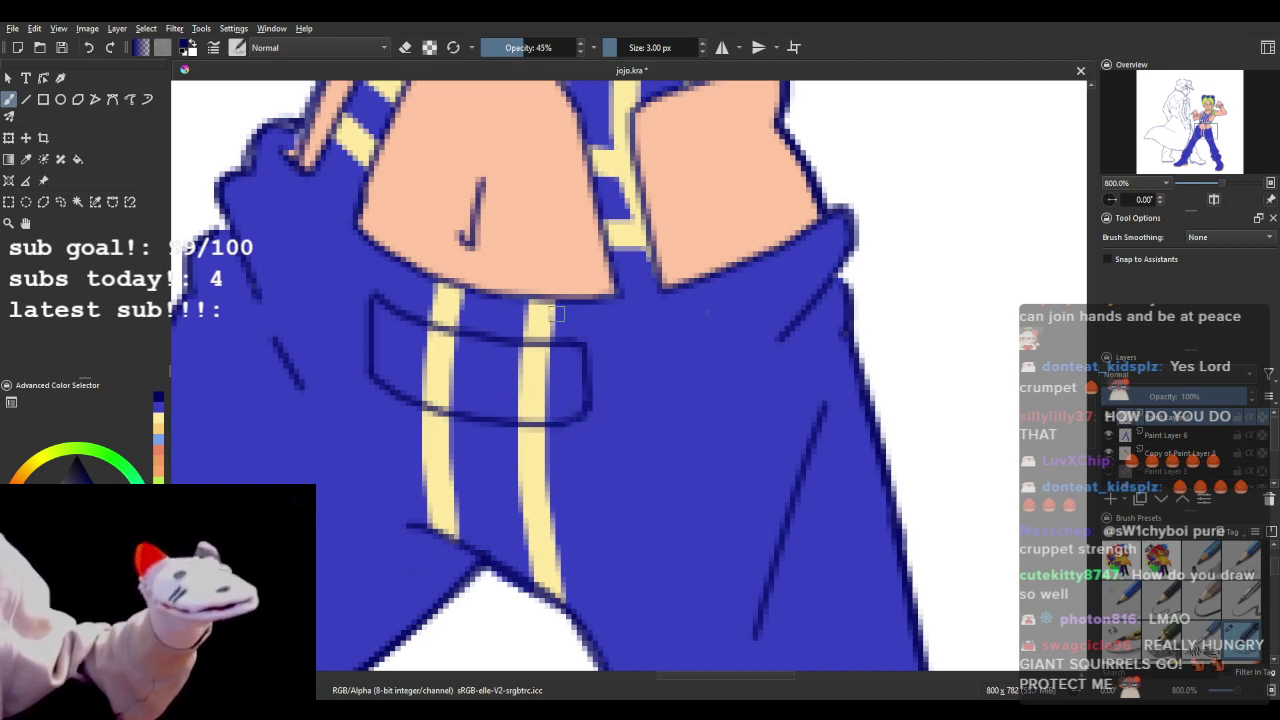
- Draw a small box inside the lower-left corner and another inside the upper-right corner of the belt flap
{"action": "scroll", "coordinate": [557, 314], "scroll_direction": "down", "scroll_amount": 7}
{"action": "scroll", "coordinate": [560, 310], "scroll_direction": "up", "scroll_amount": 5}
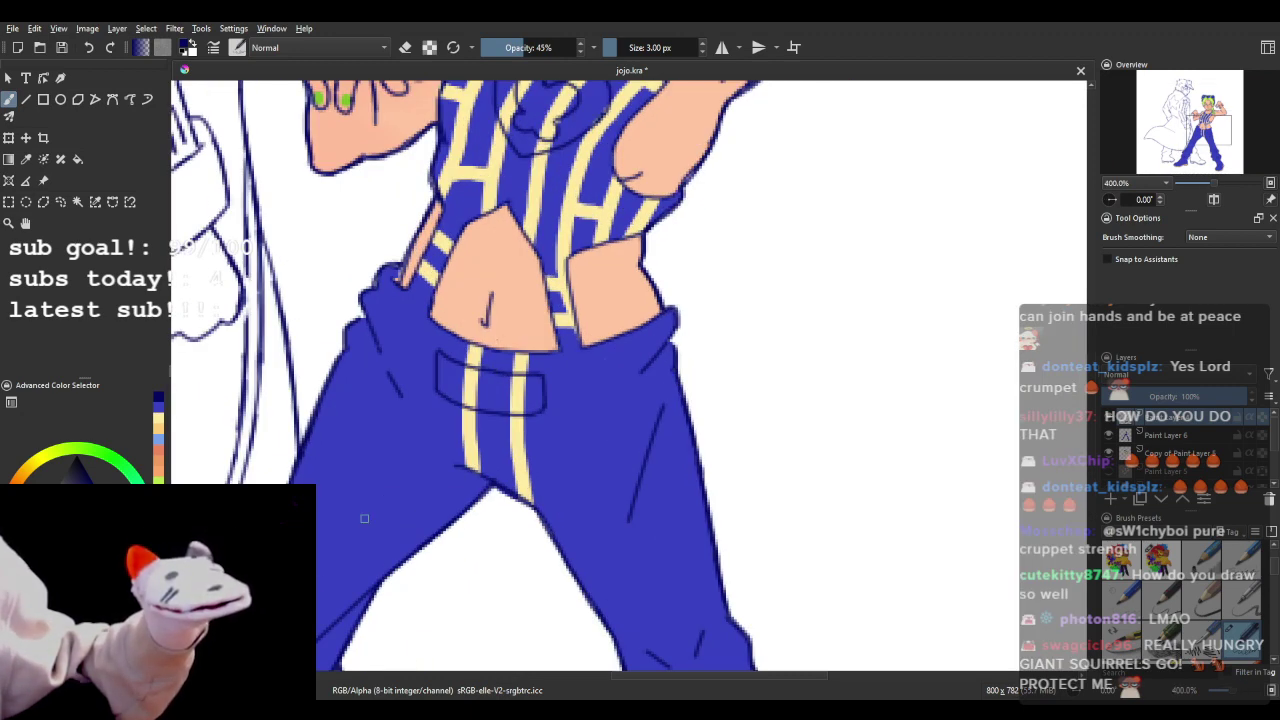
{"action": "scroll", "coordinate": [498, 346], "scroll_direction": "up", "scroll_amount": 4}
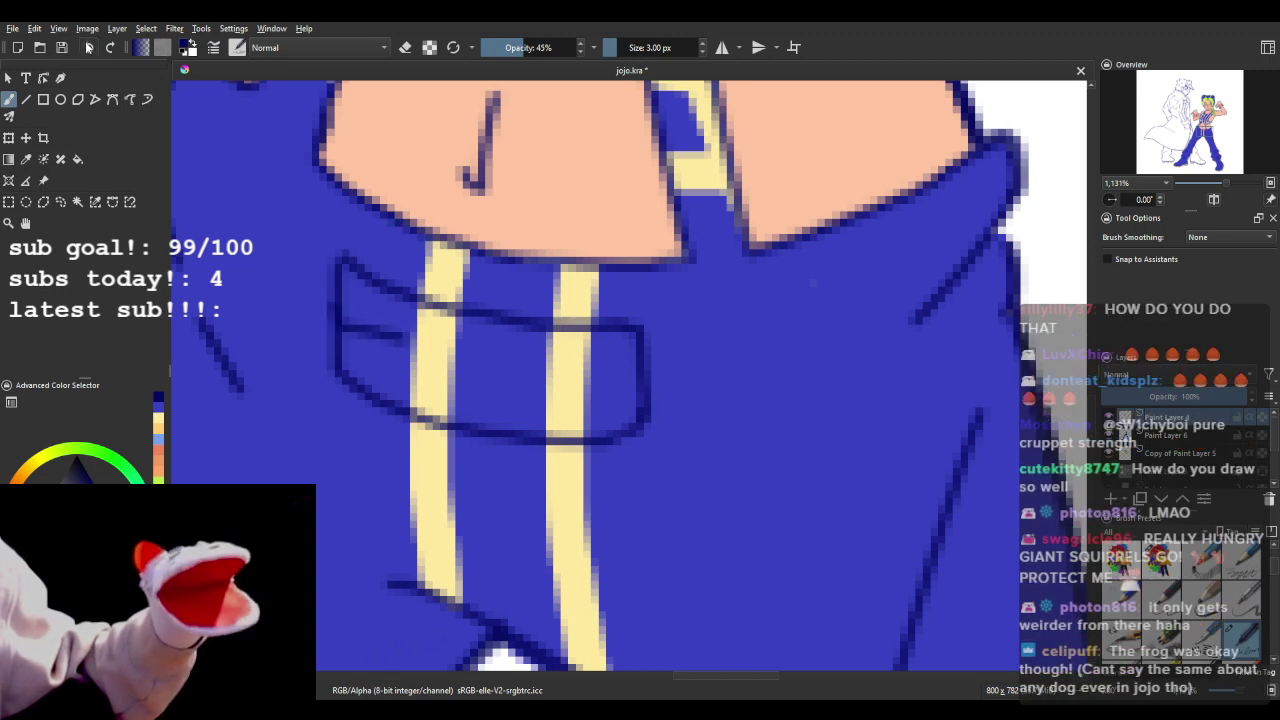
{"action": "mouse_move", "coordinate": [407, 351]}
{"action": "left_mouse_down"}
{"action": "mouse_move", "coordinate": [422, 364]}
{"action": "mouse_move", "coordinate": [420, 421]}
{"action": "left_mouse_up"}
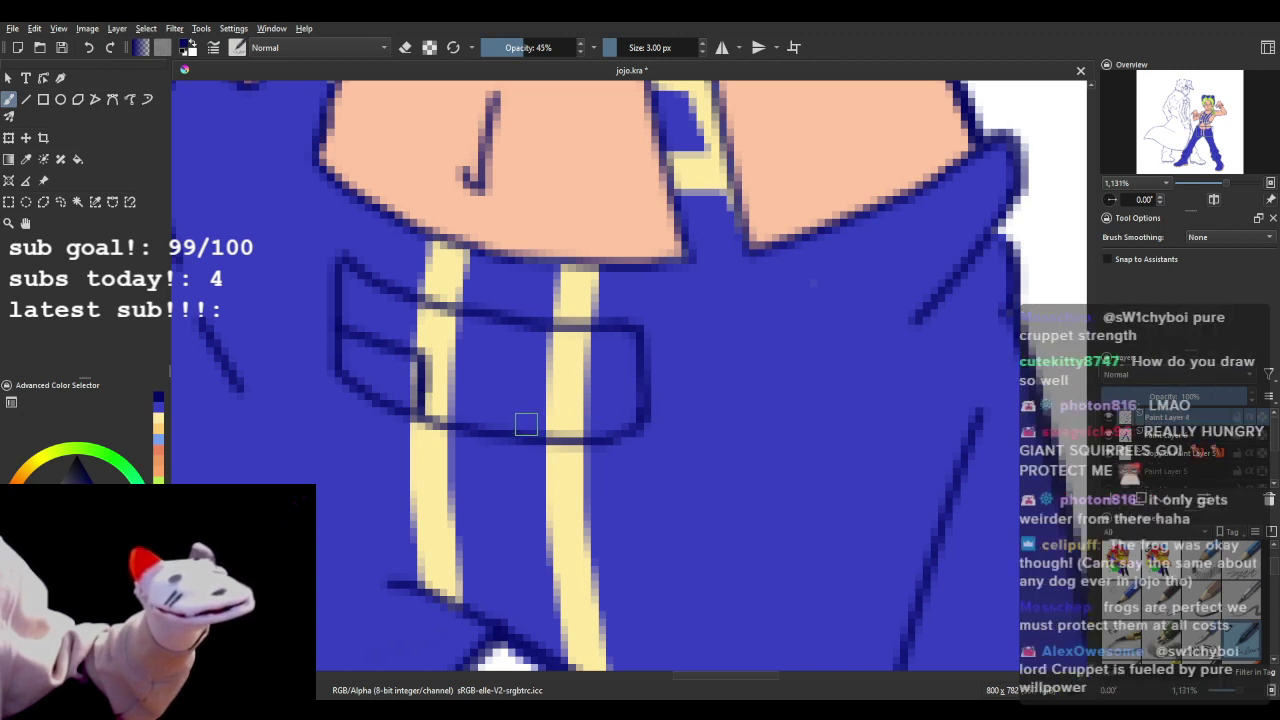
{"action": "mouse_move", "coordinate": [525, 430]}
{"action": "left_mouse_down"}
{"action": "mouse_move", "coordinate": [526, 400]}
{"action": "mouse_move", "coordinate": [626, 403]}
{"action": "left_mouse_up"}
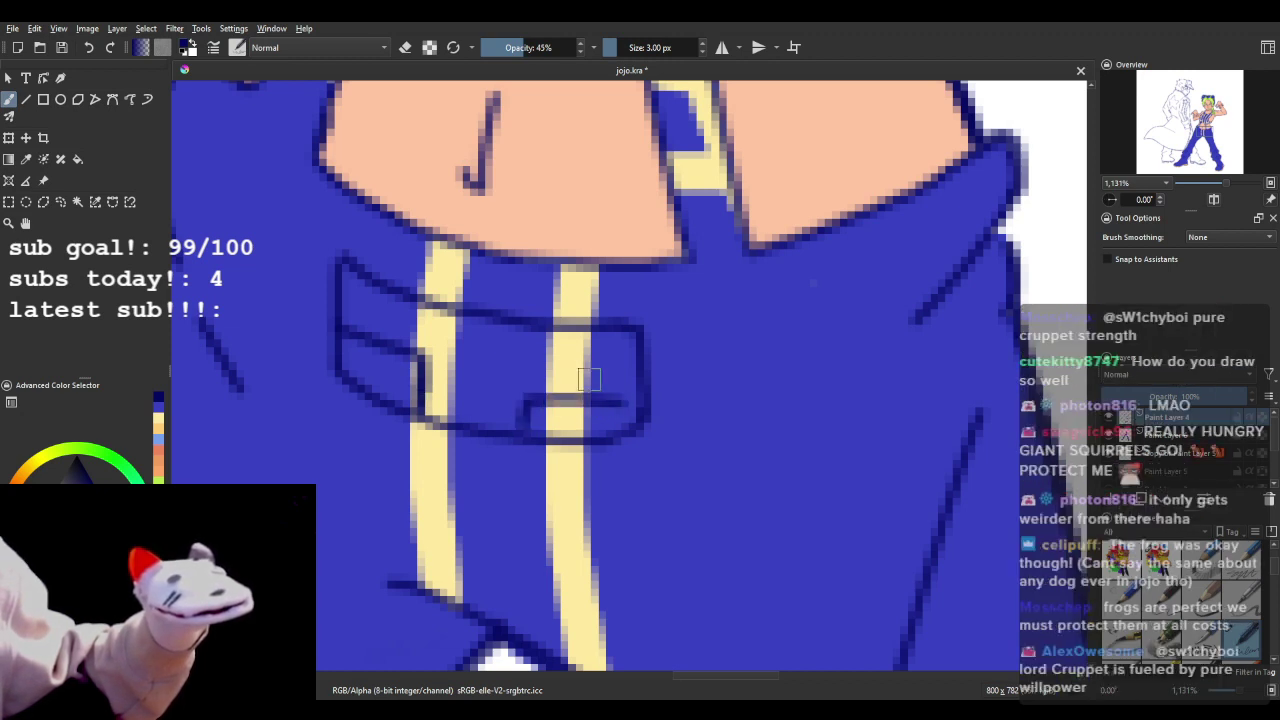
{"action": "left_click", "coordinate": [90, 48]}
{"action": "mouse_move", "coordinate": [538, 325]}
{"action": "left_mouse_down"}
{"action": "mouse_move", "coordinate": [535, 399]}
{"action": "mouse_move", "coordinate": [645, 398]}
{"action": "left_mouse_up"}
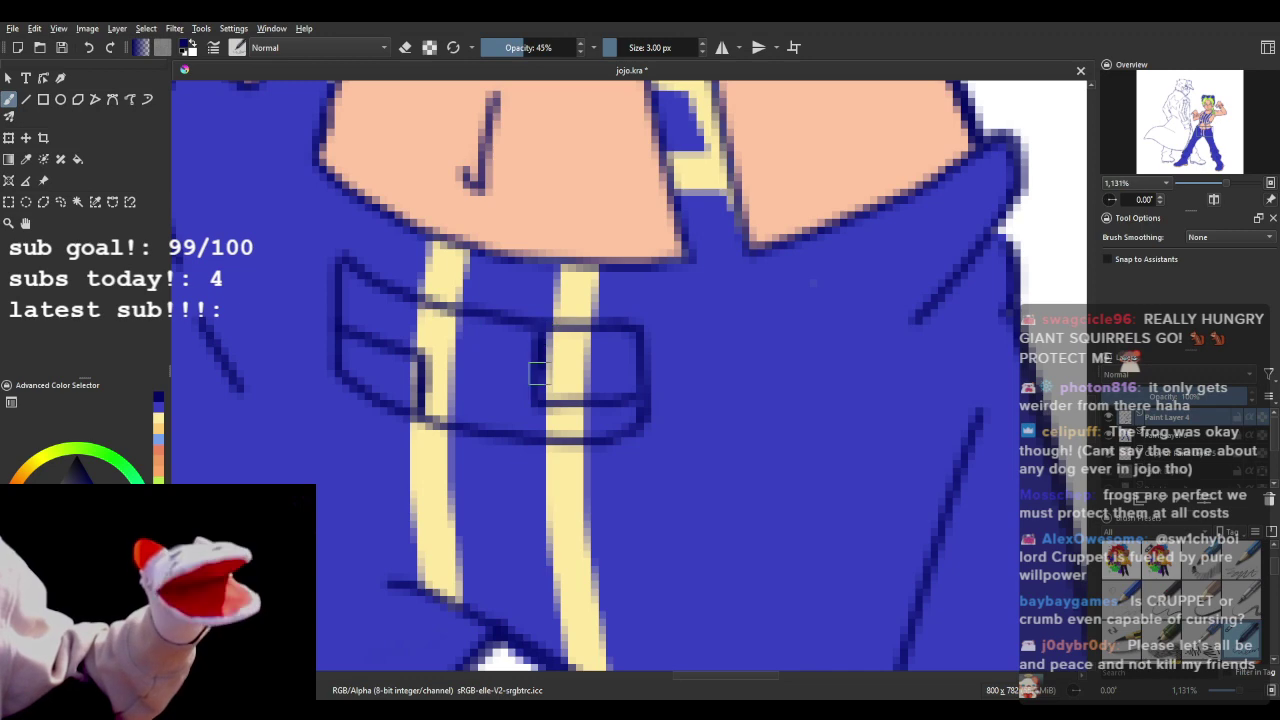
{"action": "left_click_drag", "start_coordinate": [539, 373], "coordinate": [624, 391]}
{"action": "scroll", "coordinate": [483, 313], "scroll_direction": "down", "scroll_amount": 5}
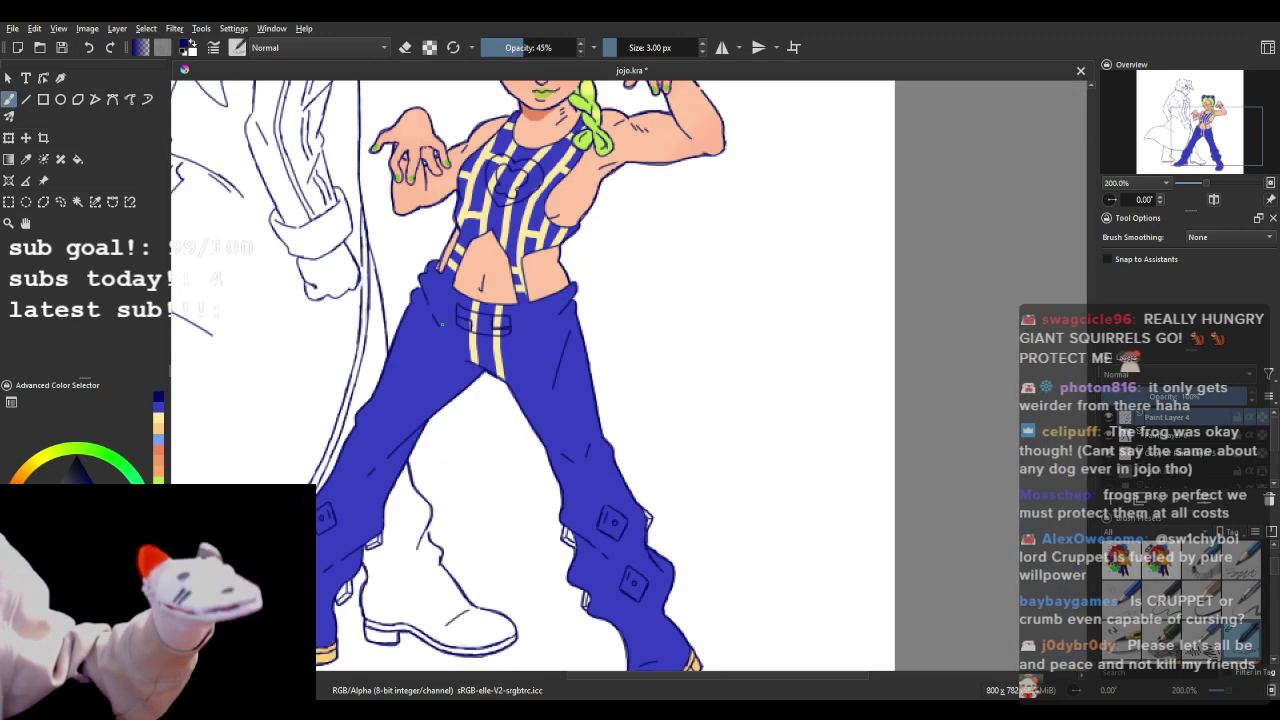
{"action": "scroll", "coordinate": [428, 299], "scroll_direction": "up", "scroll_amount": 3}
{"action": "left_click", "coordinate": [88, 47]}
{"action": "scroll", "coordinate": [480, 376], "scroll_direction": "down", "scroll_amount": 4}
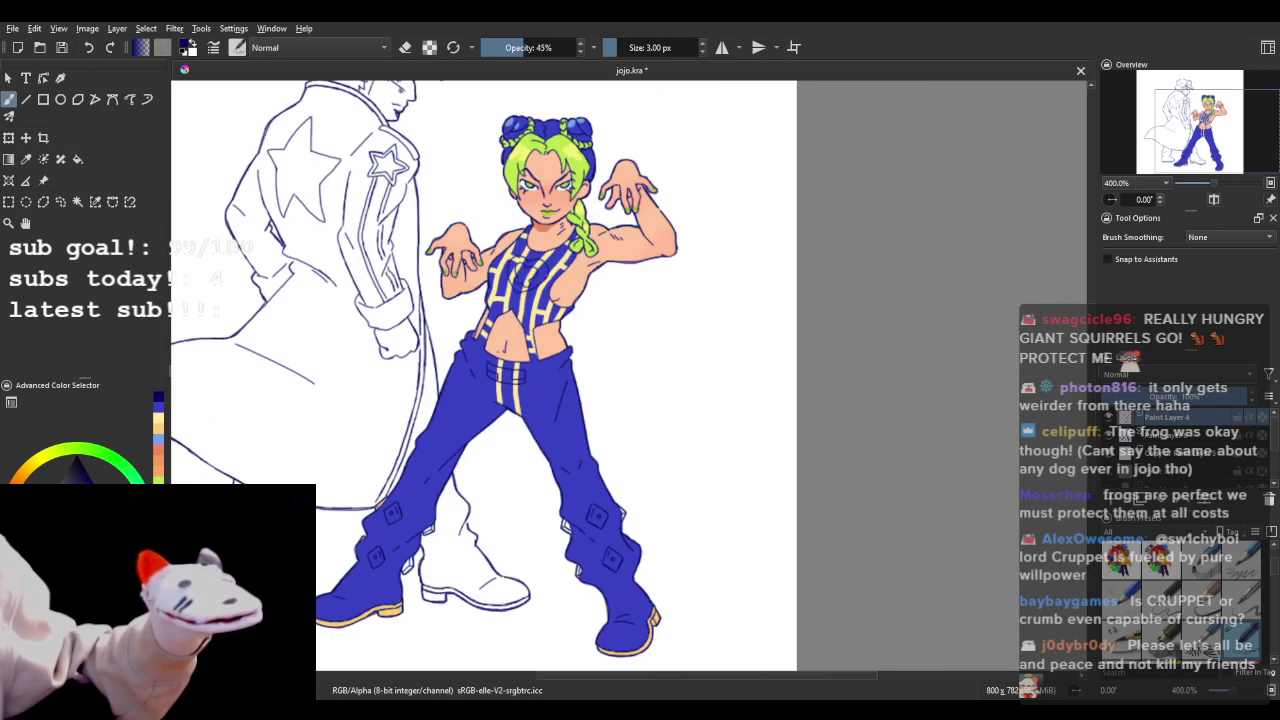
{"action": "scroll", "coordinate": [385, 387], "scroll_direction": "up", "scroll_amount": 2}
- Switch to Paint Layer 6 with pale yellow as the colour and a 4.17 px brush at 100% opacity
{"action": "left_click", "coordinate": [1176, 454]}
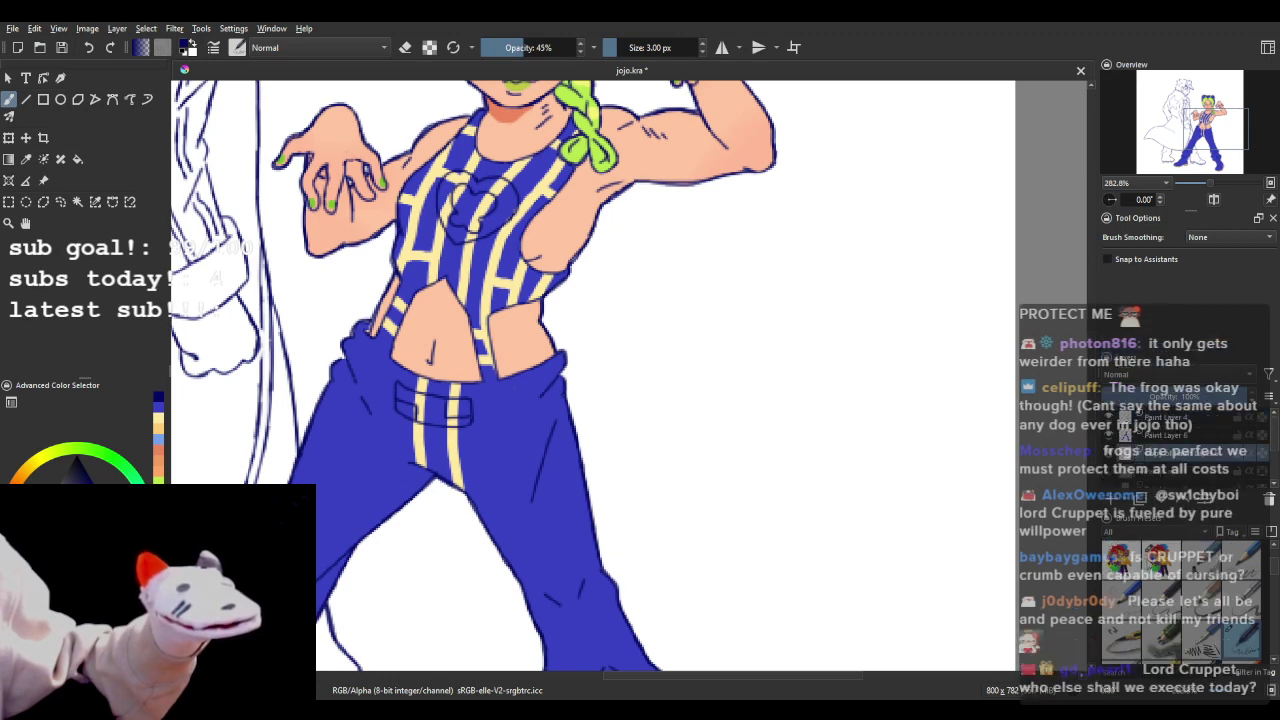
{"action": "left_click", "coordinate": [1156, 556]}
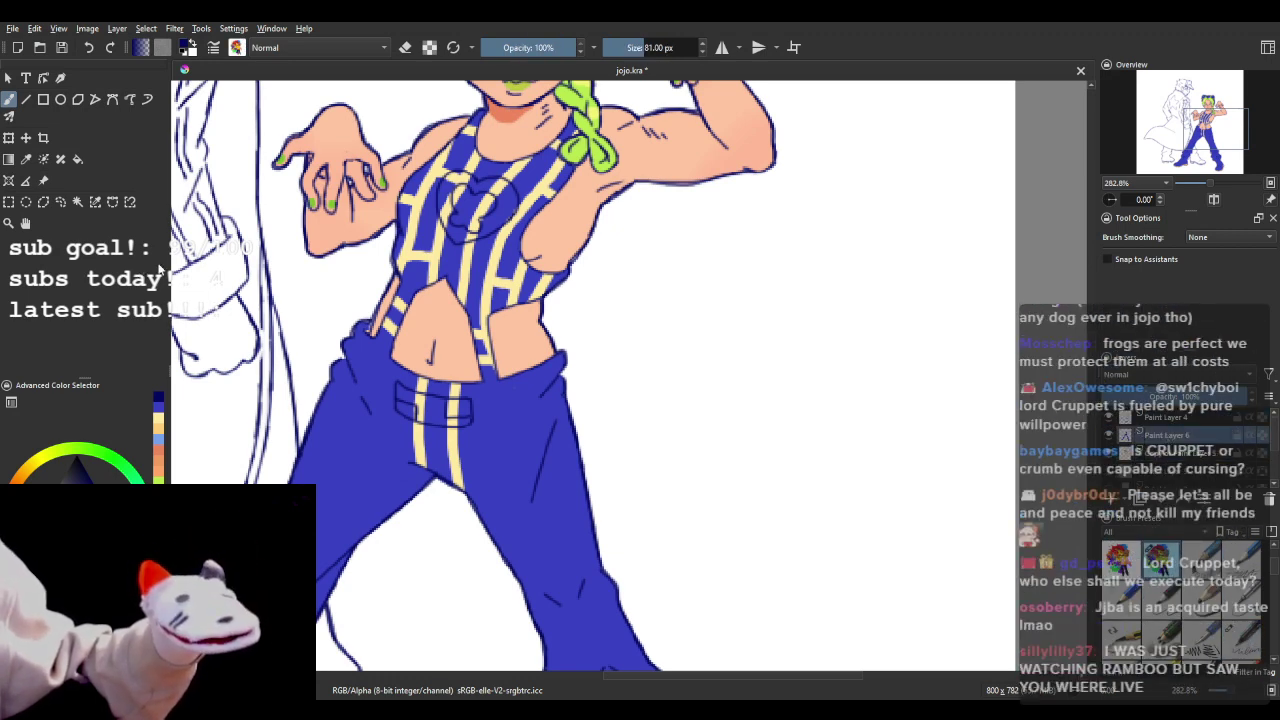
{"action": "scroll", "coordinate": [369, 318], "scroll_direction": "down", "scroll_amount": 4}
{"action": "scroll", "coordinate": [369, 318], "scroll_direction": "up", "scroll_amount": 1}
{"action": "scroll", "coordinate": [369, 318], "scroll_direction": "down", "scroll_amount": 3}
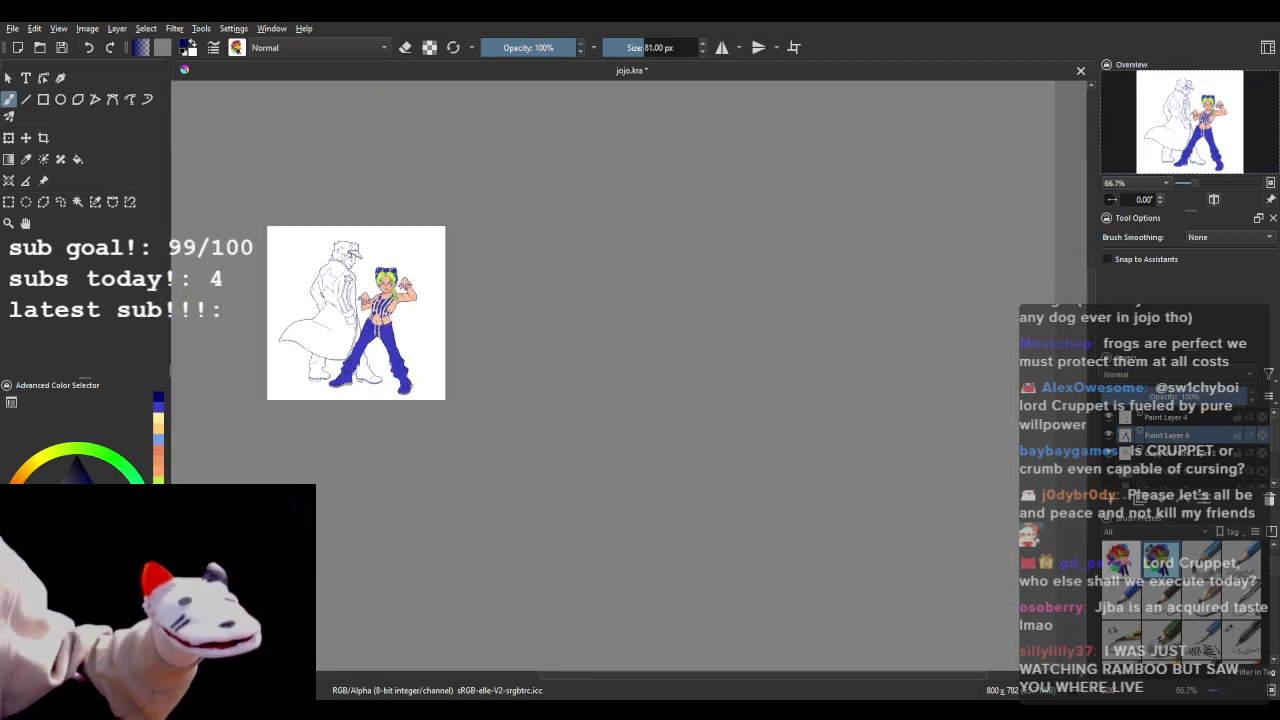
{"action": "scroll", "coordinate": [262, 320], "scroll_direction": "up", "scroll_amount": 3}
{"action": "scroll", "coordinate": [553, 334], "scroll_direction": "up", "scroll_amount": 2}
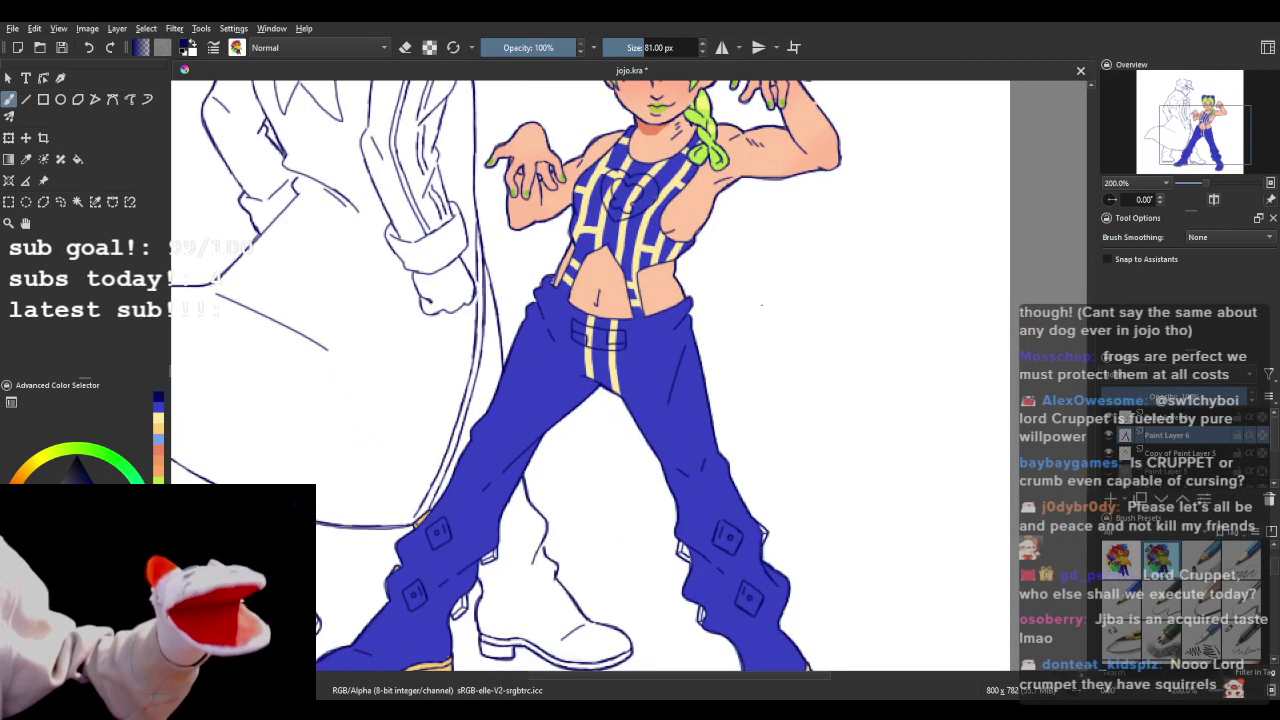
{"action": "scroll", "coordinate": [632, 293], "scroll_direction": "down", "scroll_amount": 1}
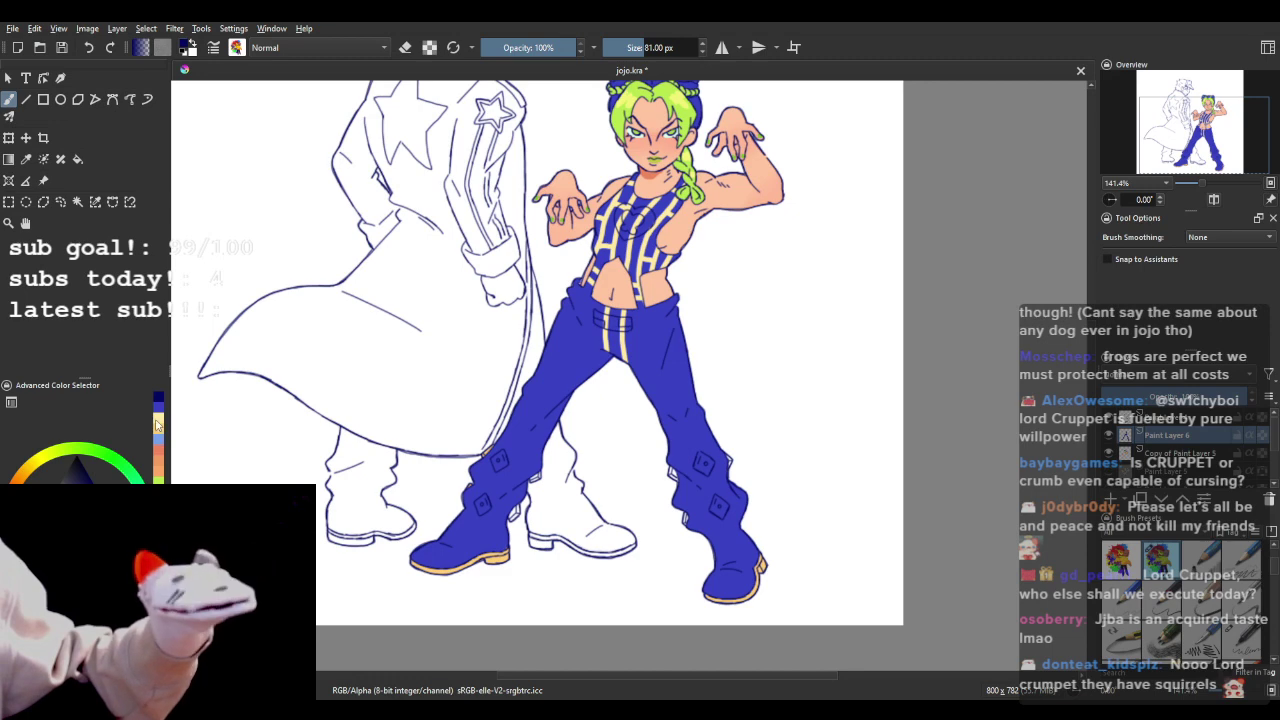
{"action": "scroll", "coordinate": [593, 383], "scroll_direction": "up", "scroll_amount": 3}
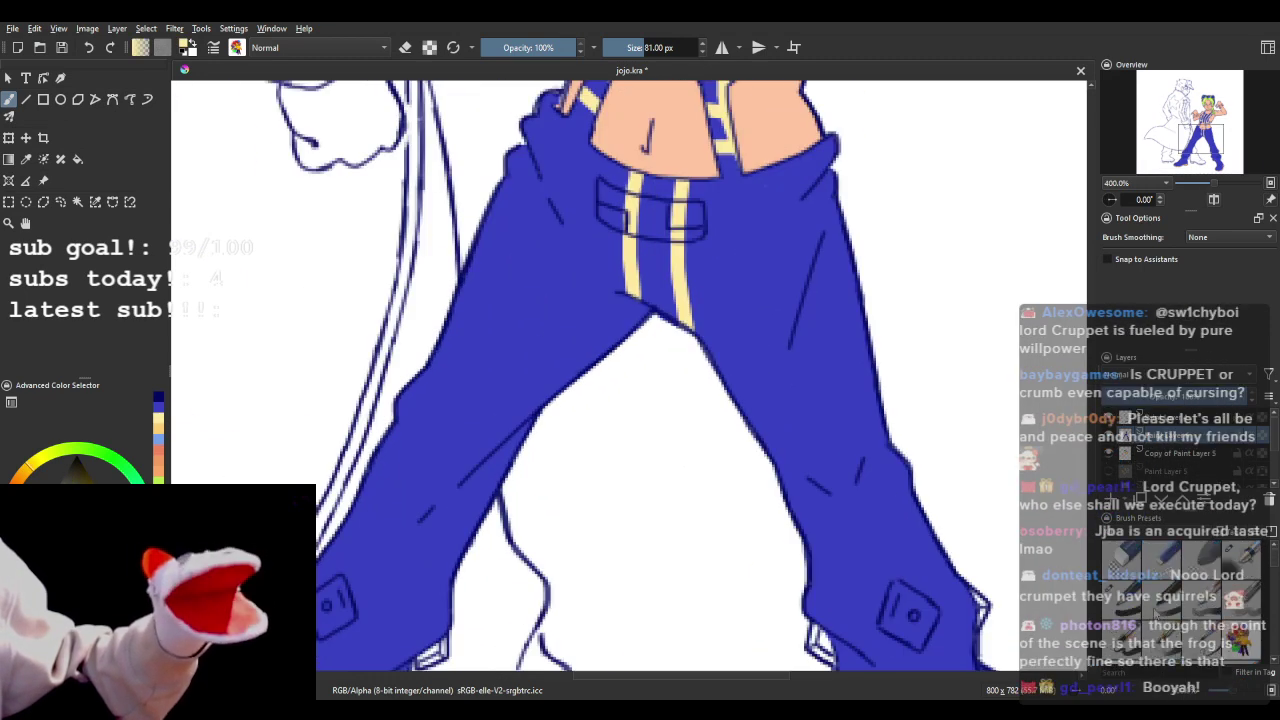
{"action": "left_click", "coordinate": [1120, 596]}
{"action": "left_click_drag", "start_coordinate": [773, 313], "coordinate": [817, 362]}
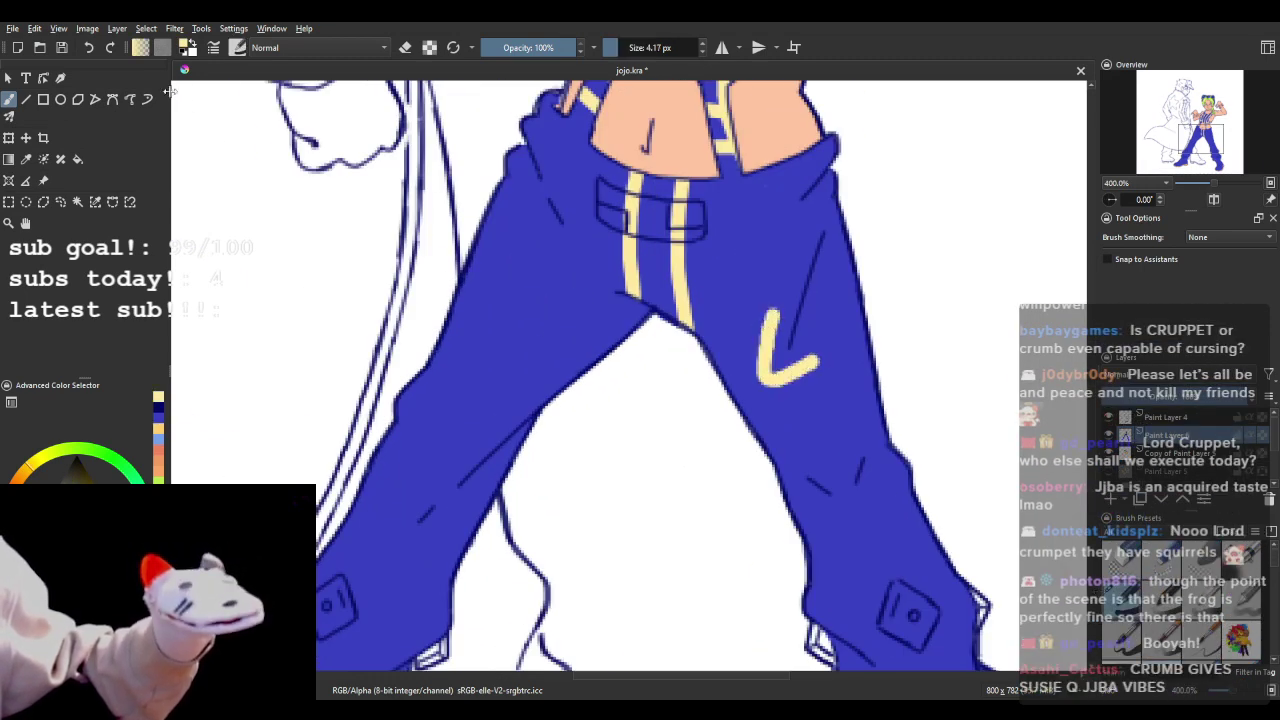
{"action": "left_click", "coordinate": [89, 47]}
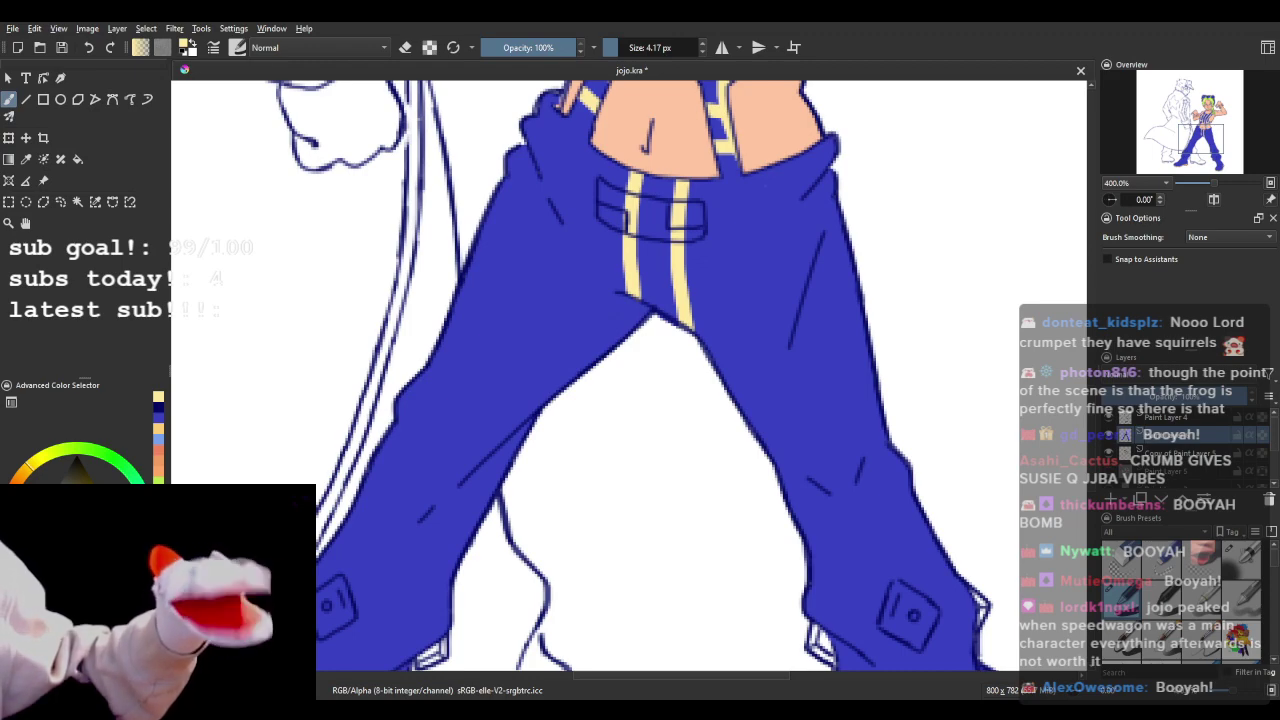
{"action": "scroll", "coordinate": [466, 406], "scroll_direction": "down", "scroll_amount": 6}
{"action": "scroll", "coordinate": [527, 360], "scroll_direction": "up", "scroll_amount": 2}
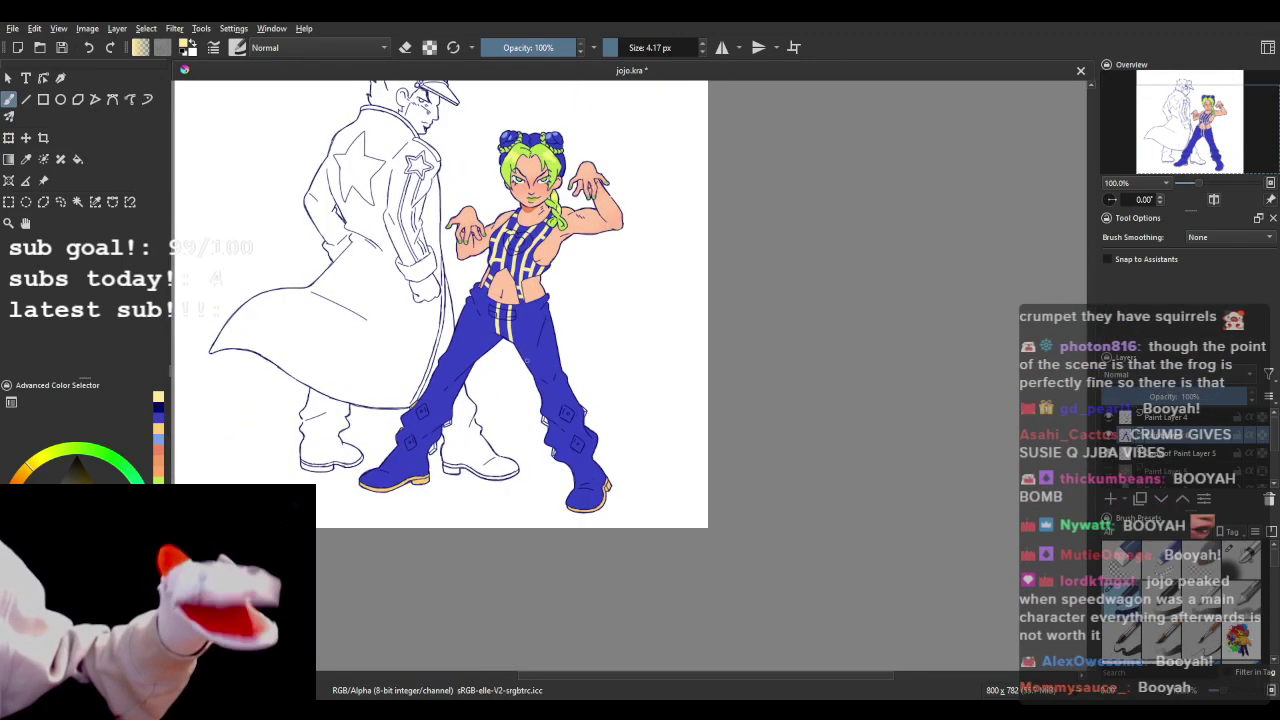
{"action": "scroll", "coordinate": [560, 380], "scroll_direction": "up", "scroll_amount": 4}
{"action": "scroll", "coordinate": [575, 400], "scroll_direction": "down", "scroll_amount": 2}
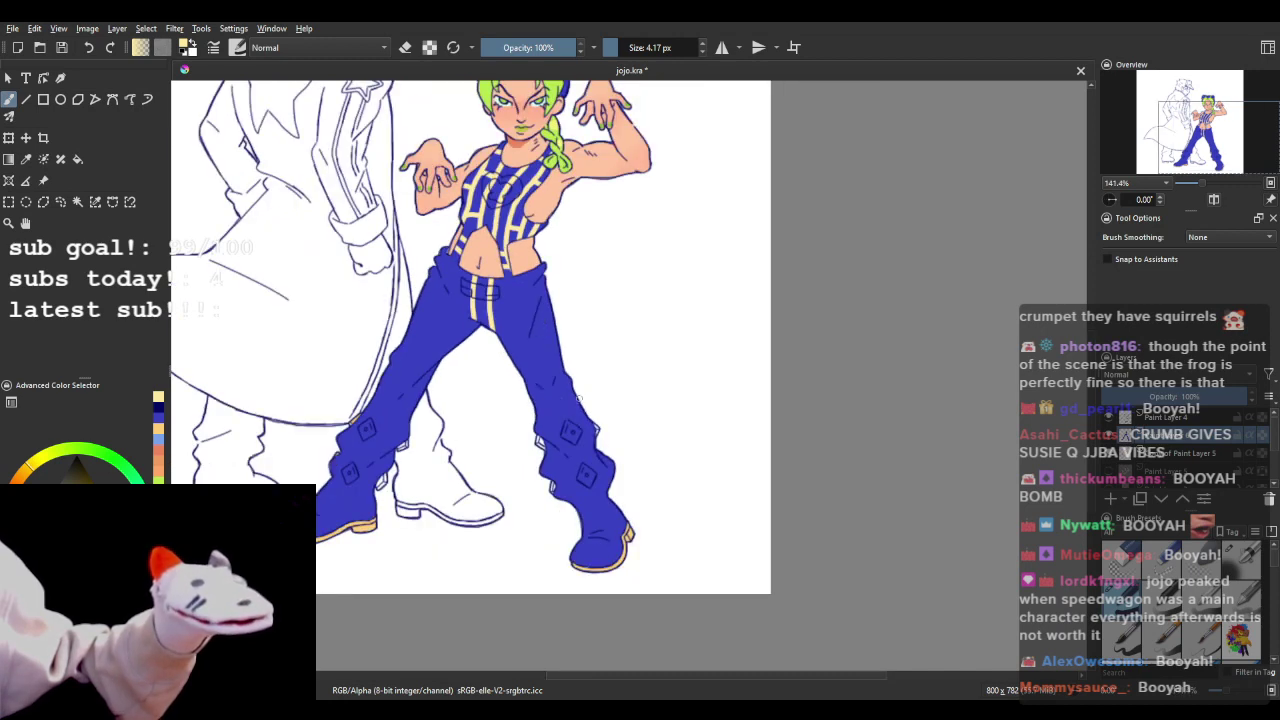
{"action": "scroll", "coordinate": [583, 411], "scroll_direction": "up", "scroll_amount": 2}
{"action": "scroll", "coordinate": [583, 411], "scroll_direction": "down", "scroll_amount": 1}
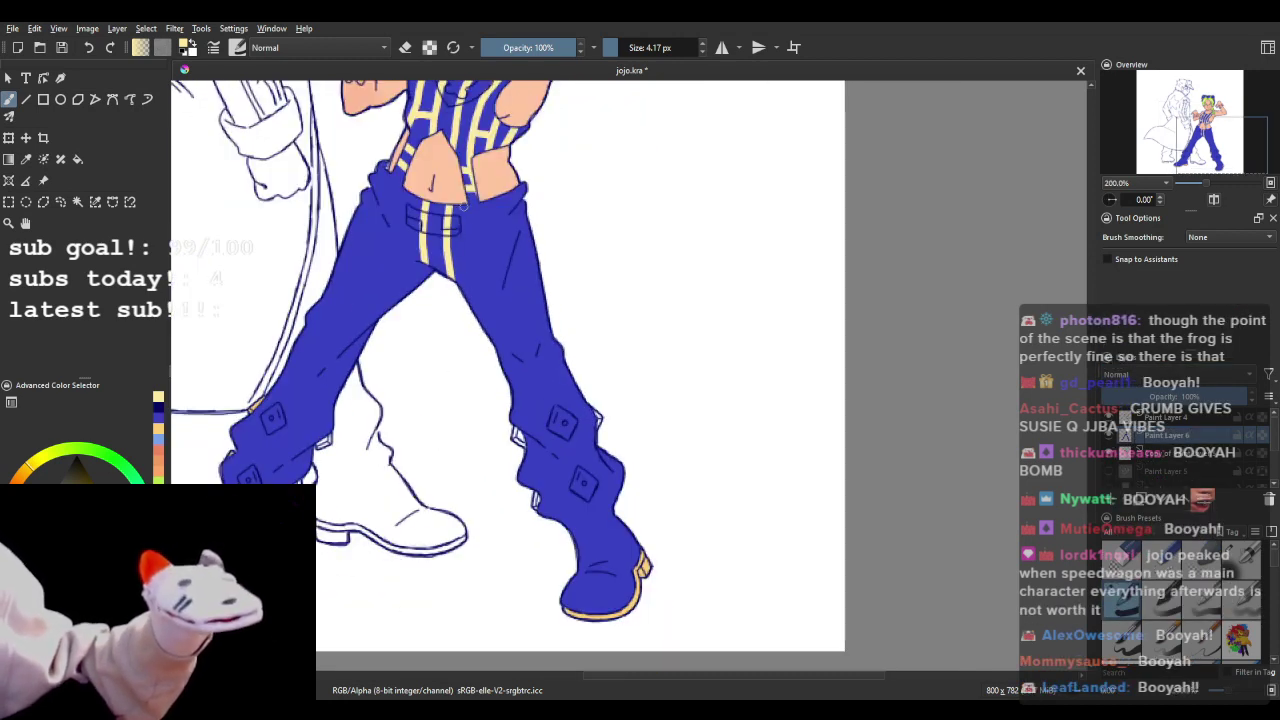
{"action": "left_click_drag", "start_coordinate": [461, 198], "coordinate": [497, 317]}
{"action": "left_click", "coordinate": [86, 47]}
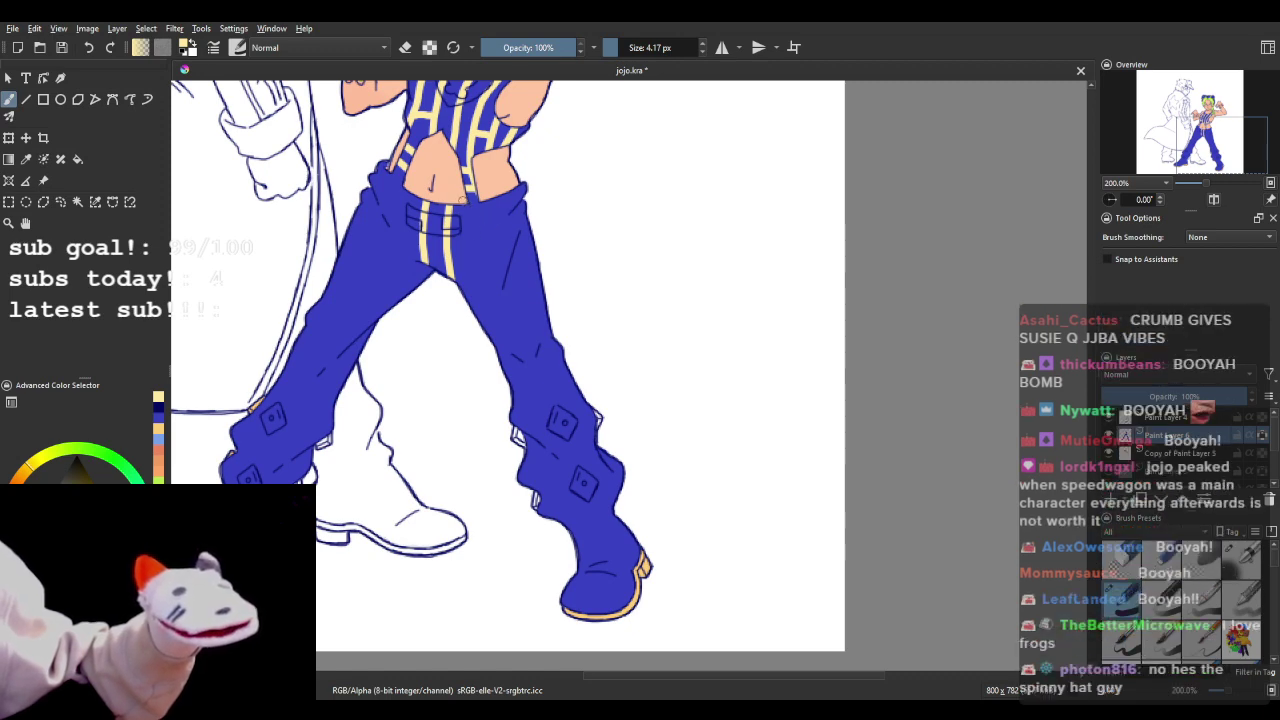
- Paint a pale yellow stripe from the waist down the inner side of the woman's right-hand trouser leg as far as the boot
{"action": "left_click_drag", "start_coordinate": [470, 202], "coordinate": [546, 431]}
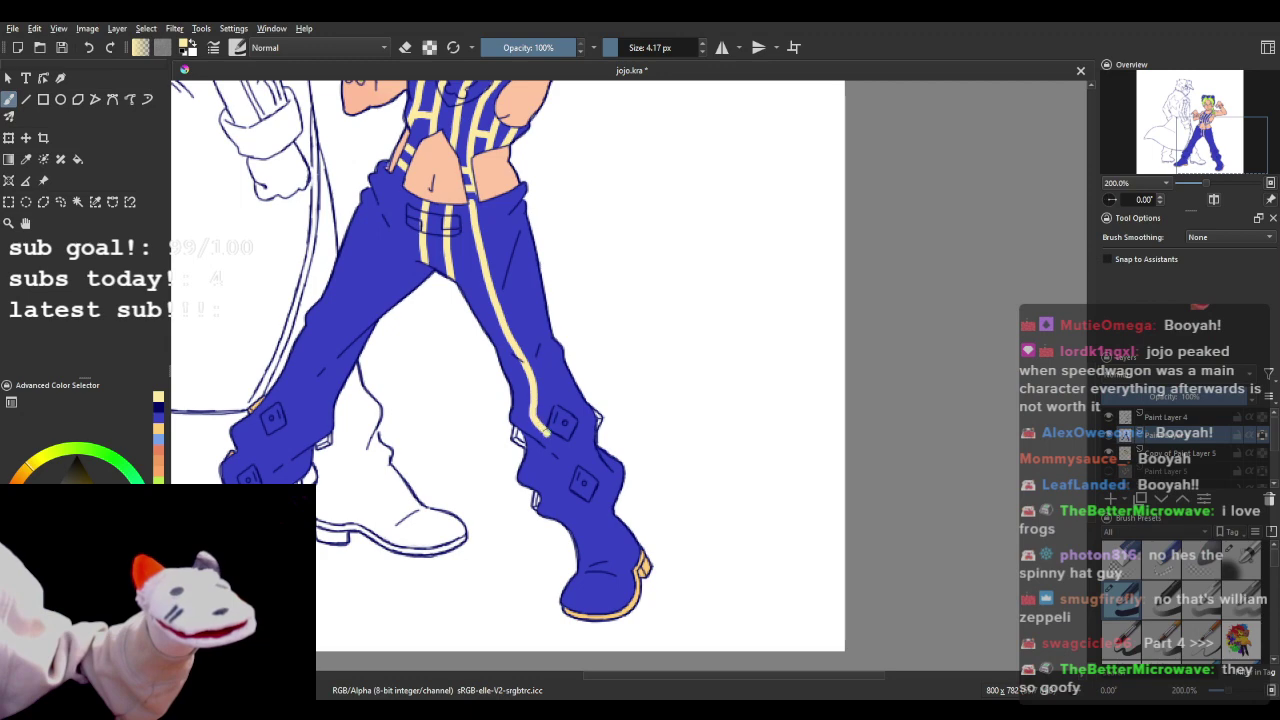
{"action": "left_click_drag", "start_coordinate": [558, 488], "coordinate": [588, 522]}
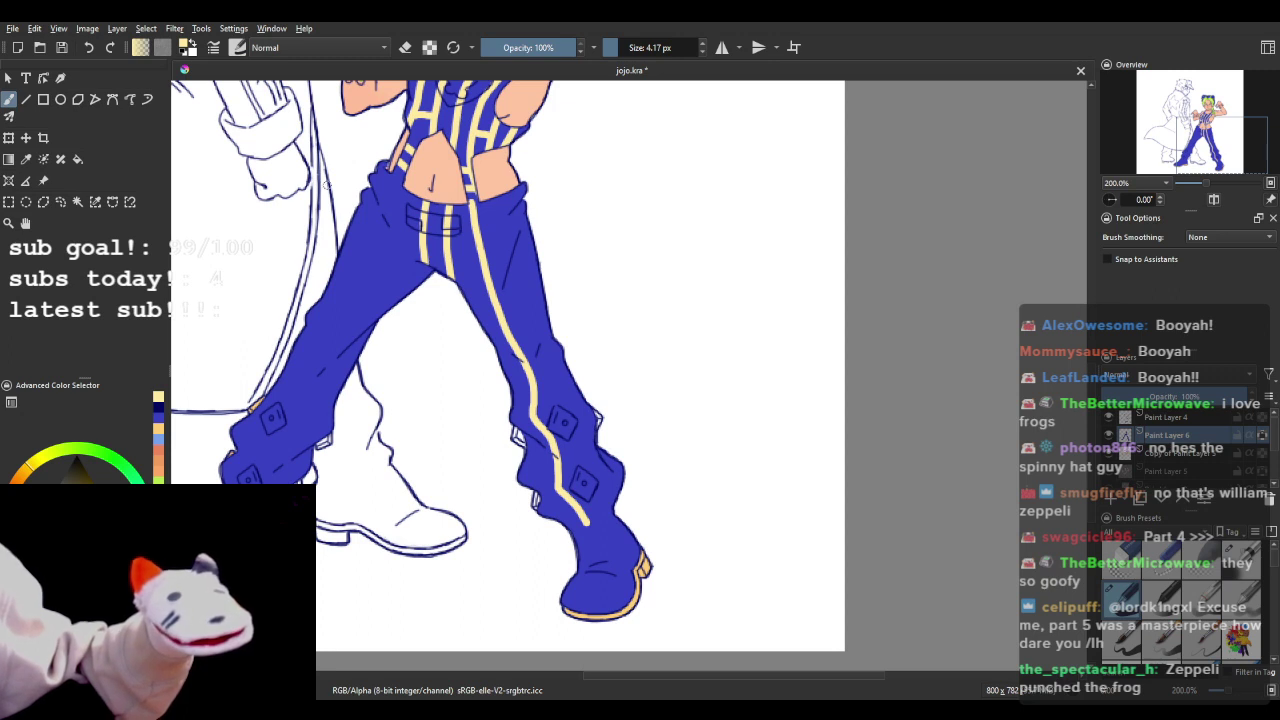
{"action": "left_click", "coordinate": [405, 47]}
{"action": "mouse_move", "coordinate": [552, 456]}
{"action": "left_mouse_down"}
{"action": "mouse_move", "coordinate": [595, 540]}
{"action": "mouse_move", "coordinate": [561, 490]}
{"action": "left_mouse_up"}
{"action": "left_click", "coordinate": [89, 47]}
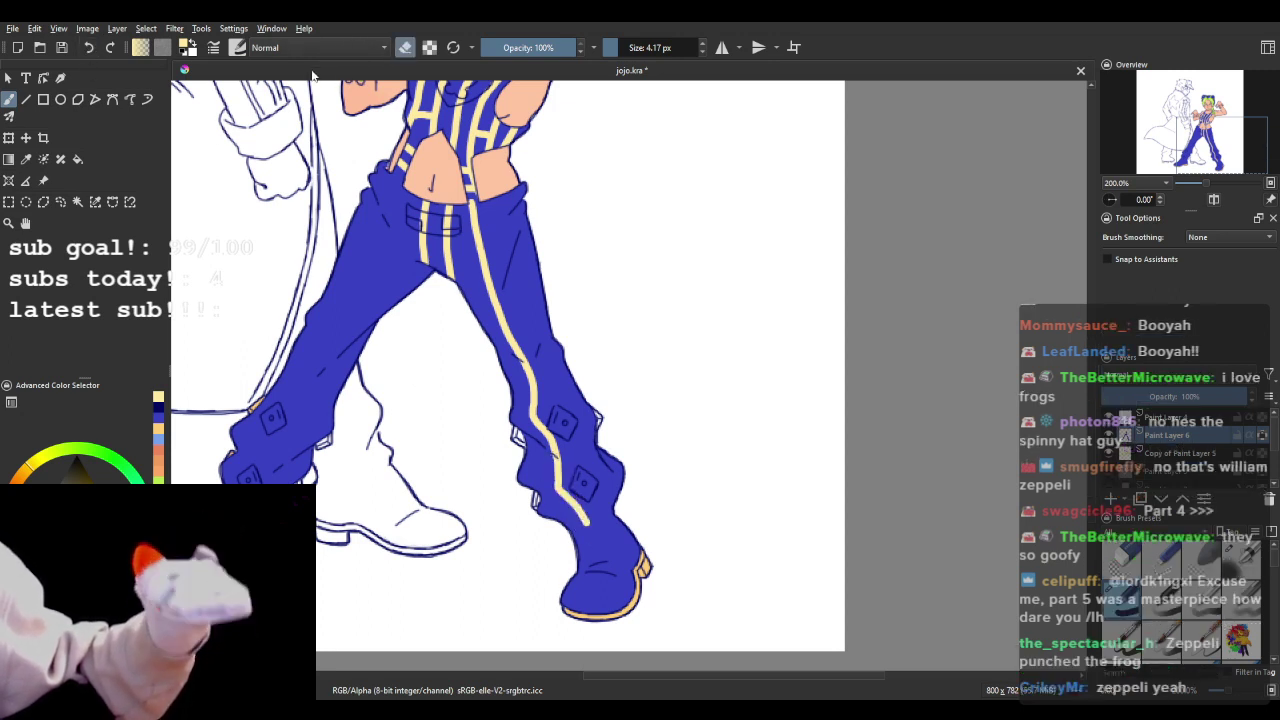
{"action": "left_click", "coordinate": [403, 47]}
- Cover the stripe's section below the knee with trouser blue and repaint it in pale yellow, zigzagging along the folds to the boot
{"action": "left_click", "coordinate": [158, 424]}
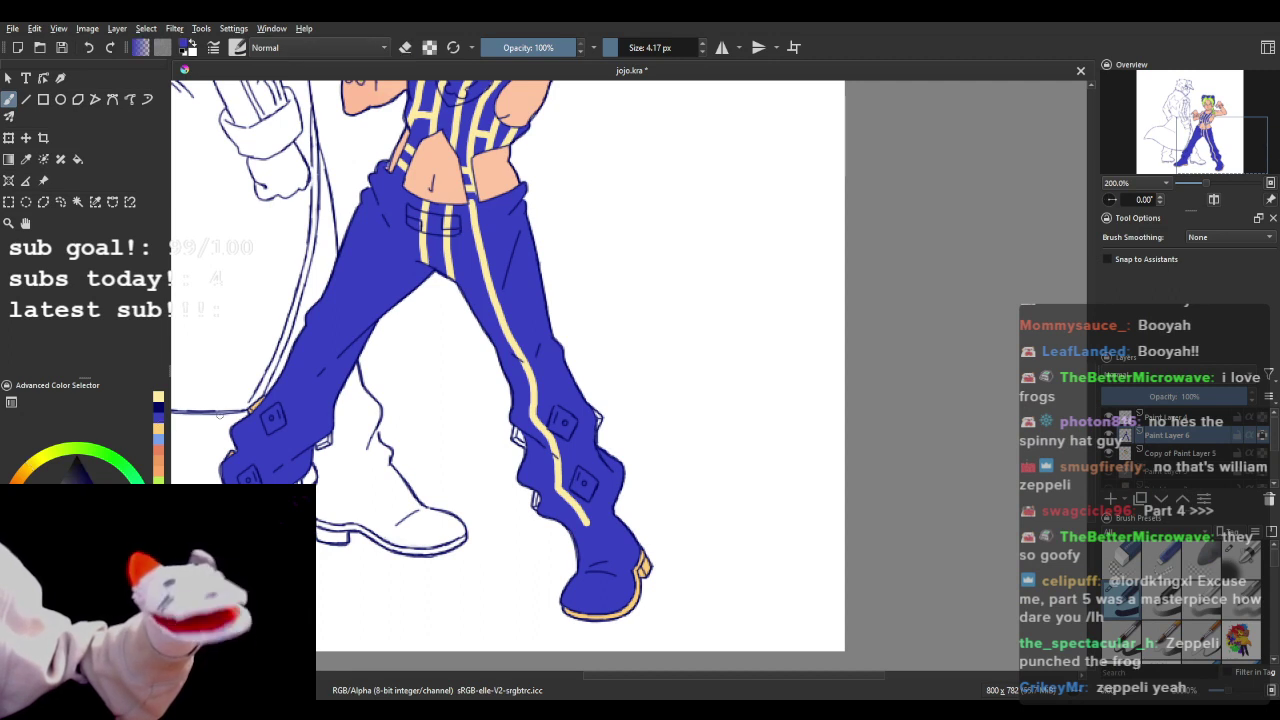
{"action": "mouse_move", "coordinate": [555, 466]}
{"action": "left_mouse_down"}
{"action": "mouse_move", "coordinate": [584, 516]}
{"action": "mouse_move", "coordinate": [555, 460]}
{"action": "left_mouse_up"}
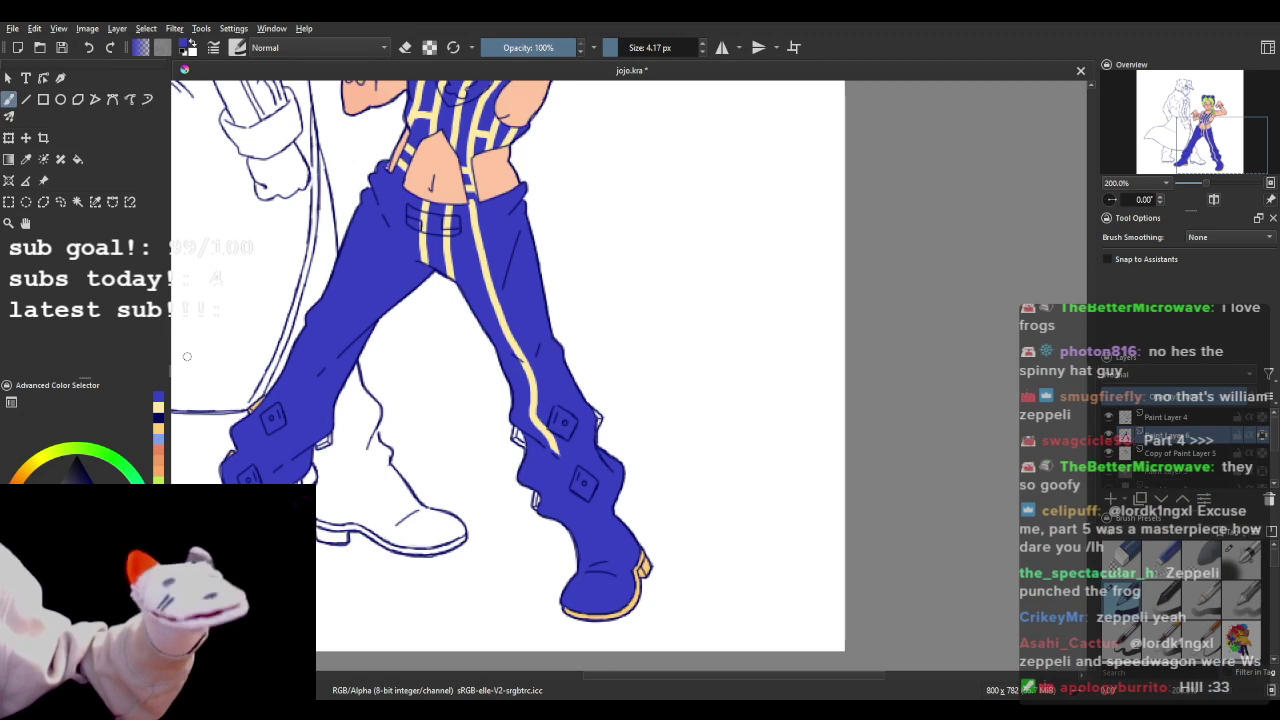
{"action": "left_click", "coordinate": [159, 410]}
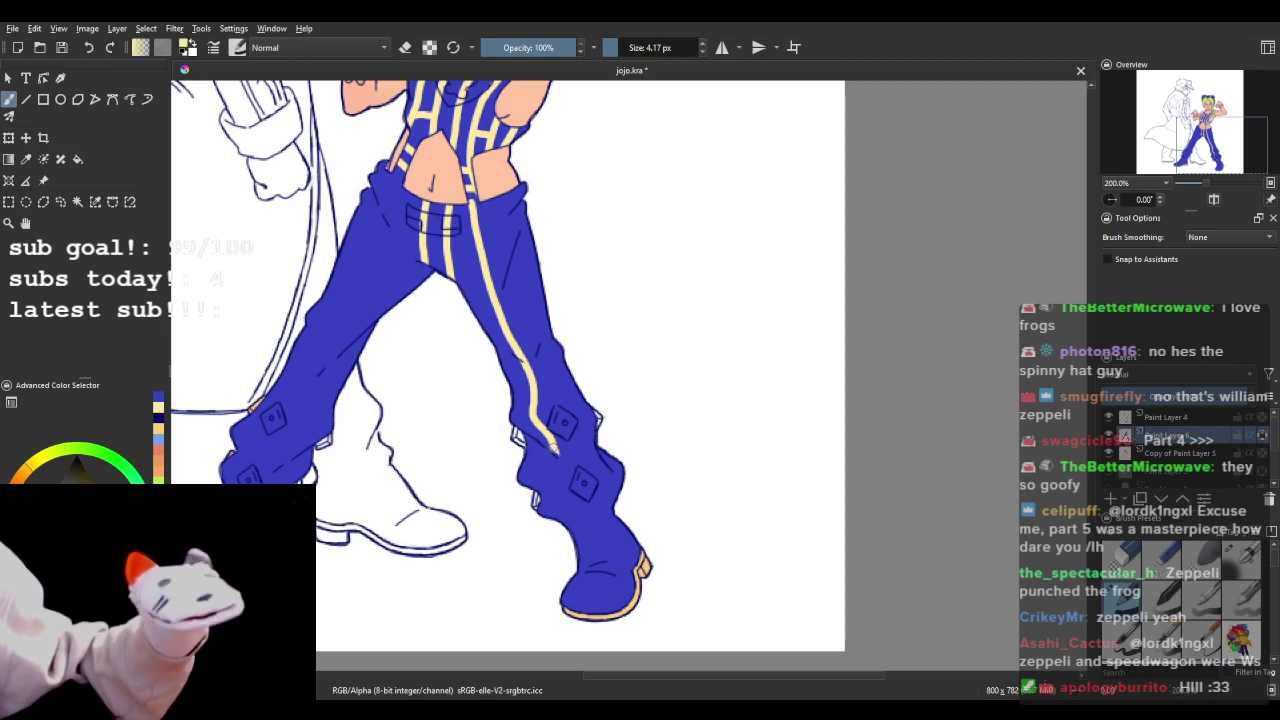
{"action": "left_click_drag", "start_coordinate": [551, 446], "coordinate": [590, 534]}
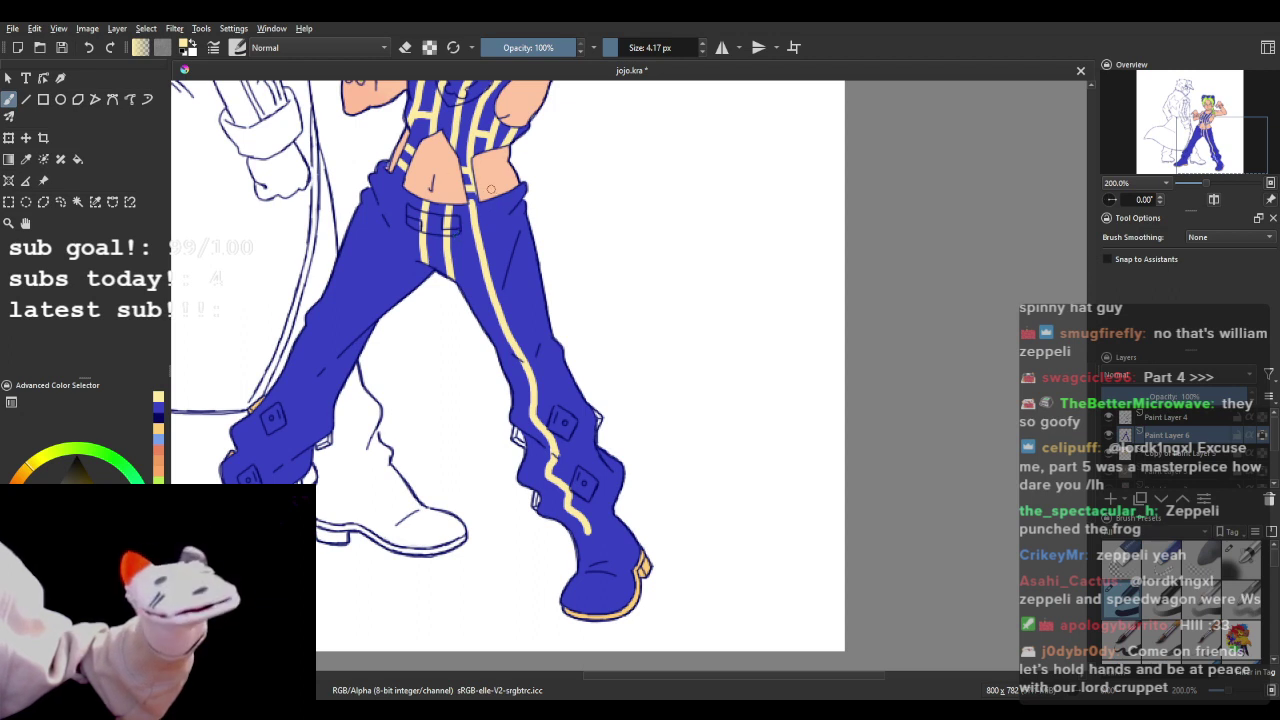
- Paint a parallel pale yellow stripe down the outer side of the same leg and trim the lower stripe ends with trouser blue
{"action": "left_click_drag", "start_coordinate": [491, 189], "coordinate": [605, 515]}
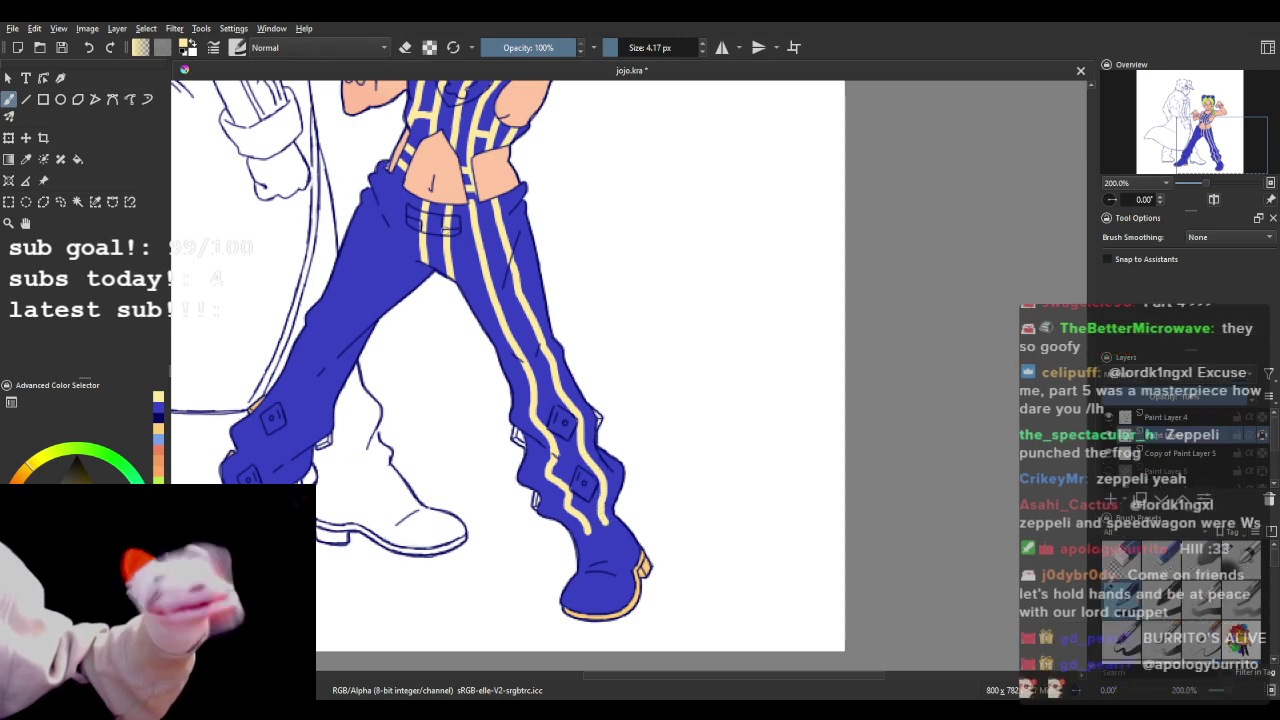
{"action": "left_click", "coordinate": [159, 415]}
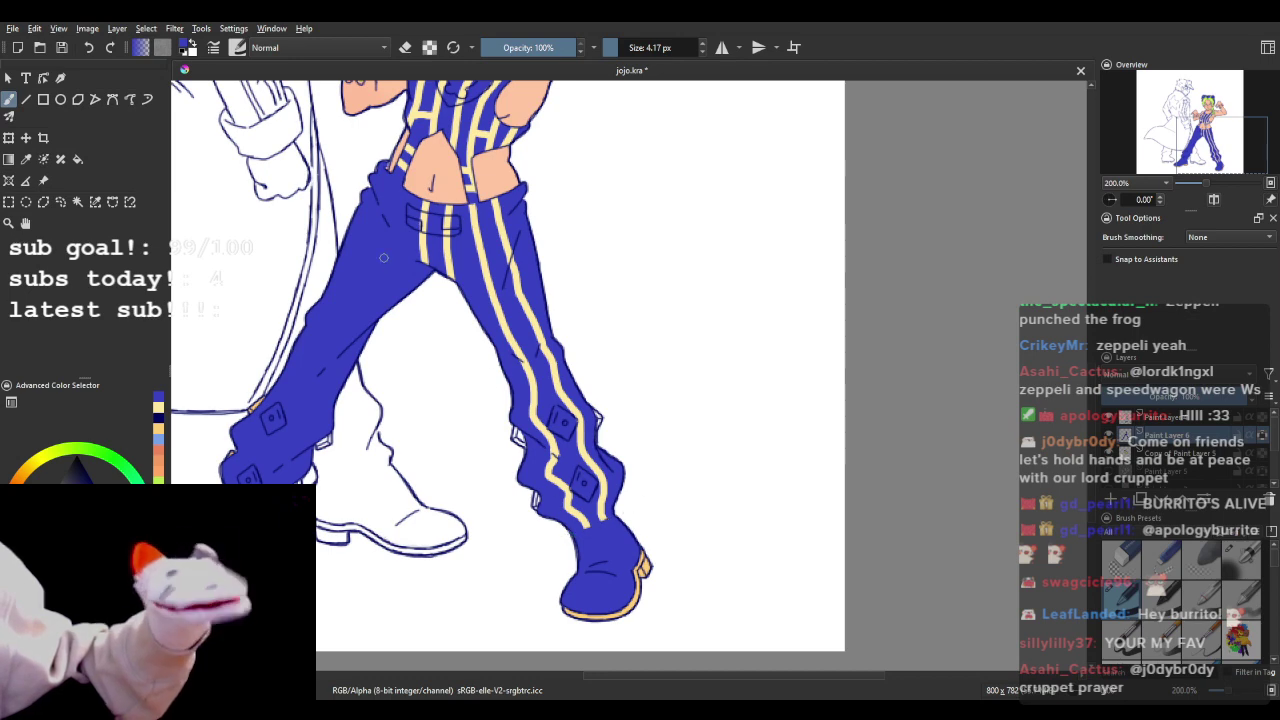
- Paint a short pale yellow stripe along the inner edge of the left-hand thigh at the crotch and tidy its upper end with trouser blue
{"action": "left_click", "coordinate": [160, 418]}
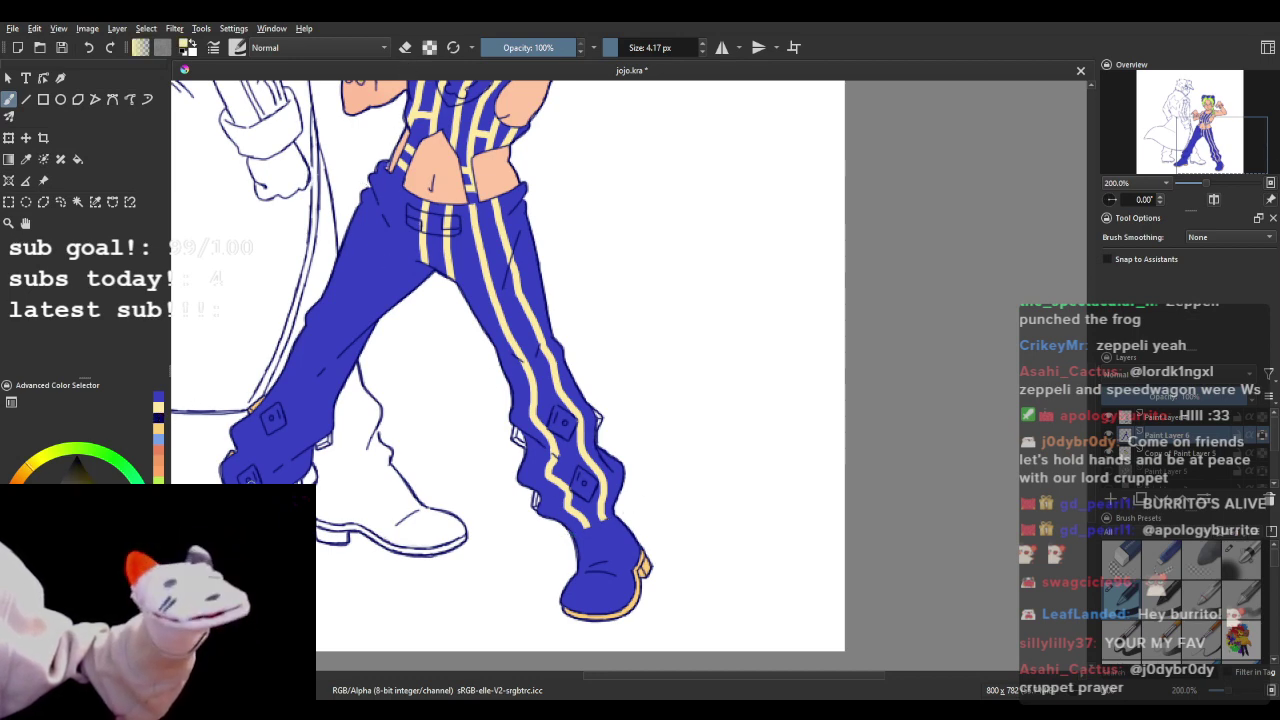
{"action": "left_click_drag", "start_coordinate": [614, 676], "coordinate": [567, 676]}
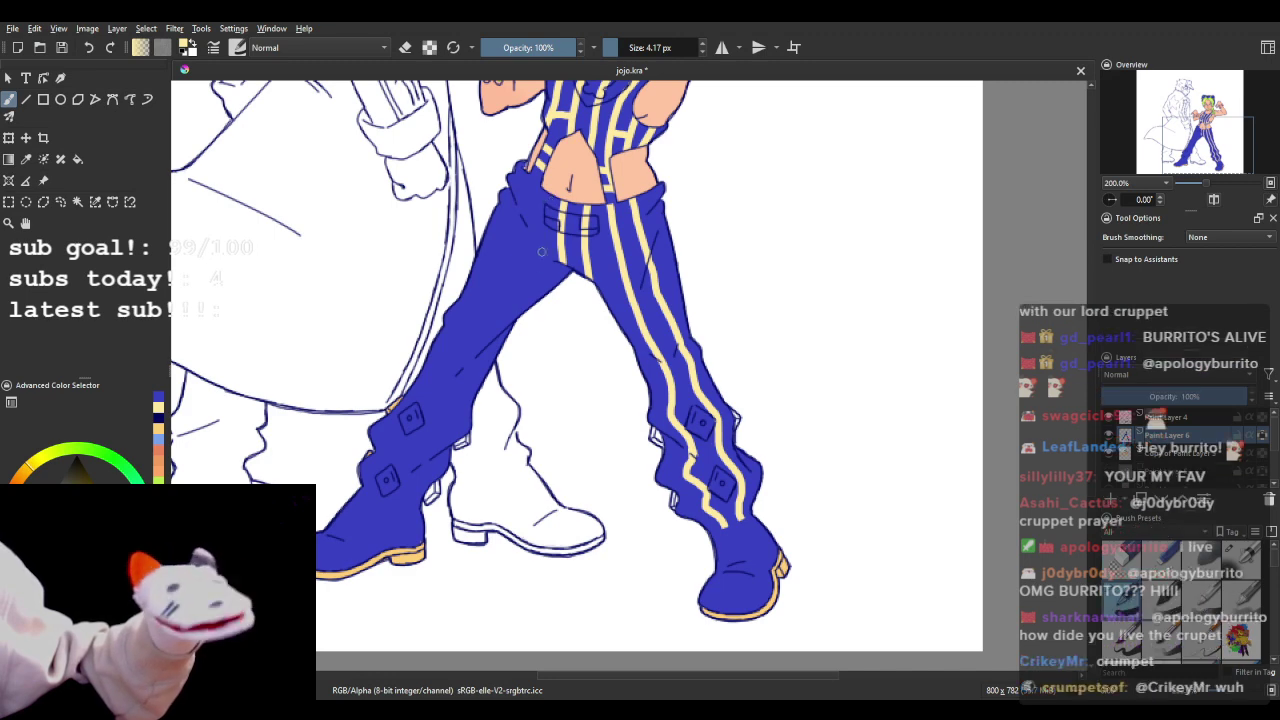
{"action": "left_click_drag", "start_coordinate": [571, 268], "coordinate": [537, 302]}
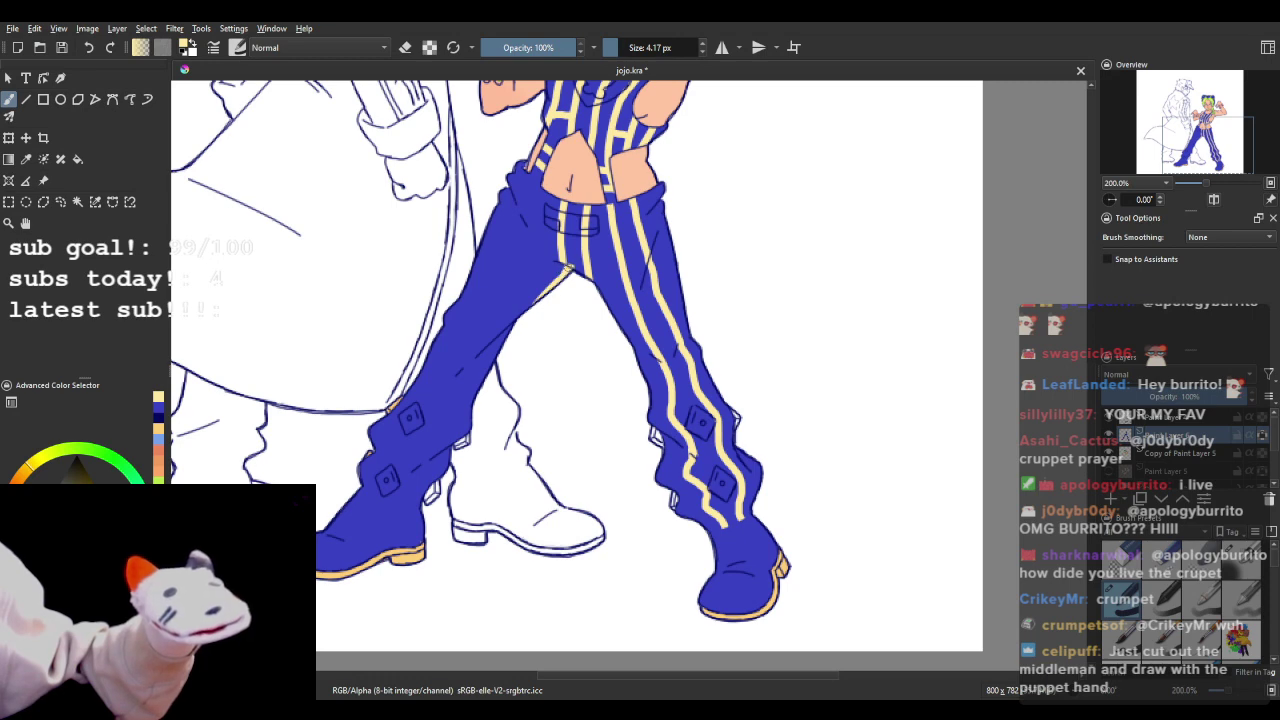
{"action": "left_click", "coordinate": [158, 410]}
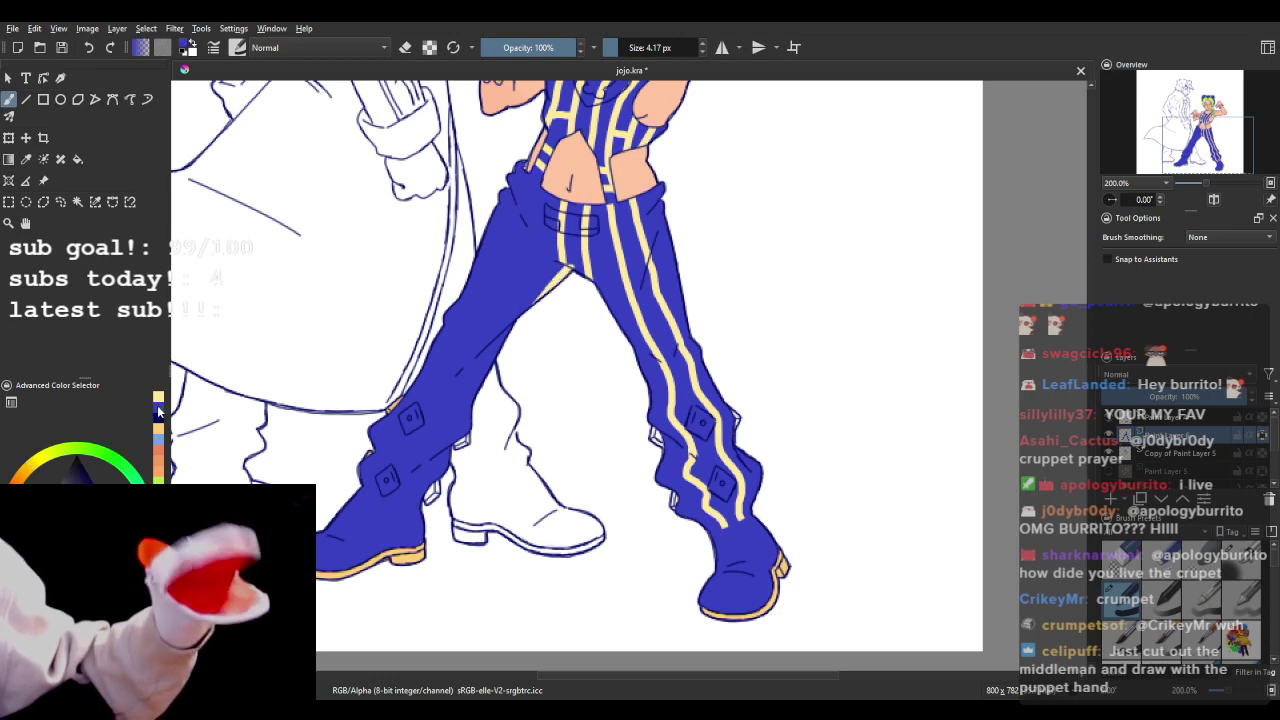
{"action": "left_click", "coordinate": [571, 263]}
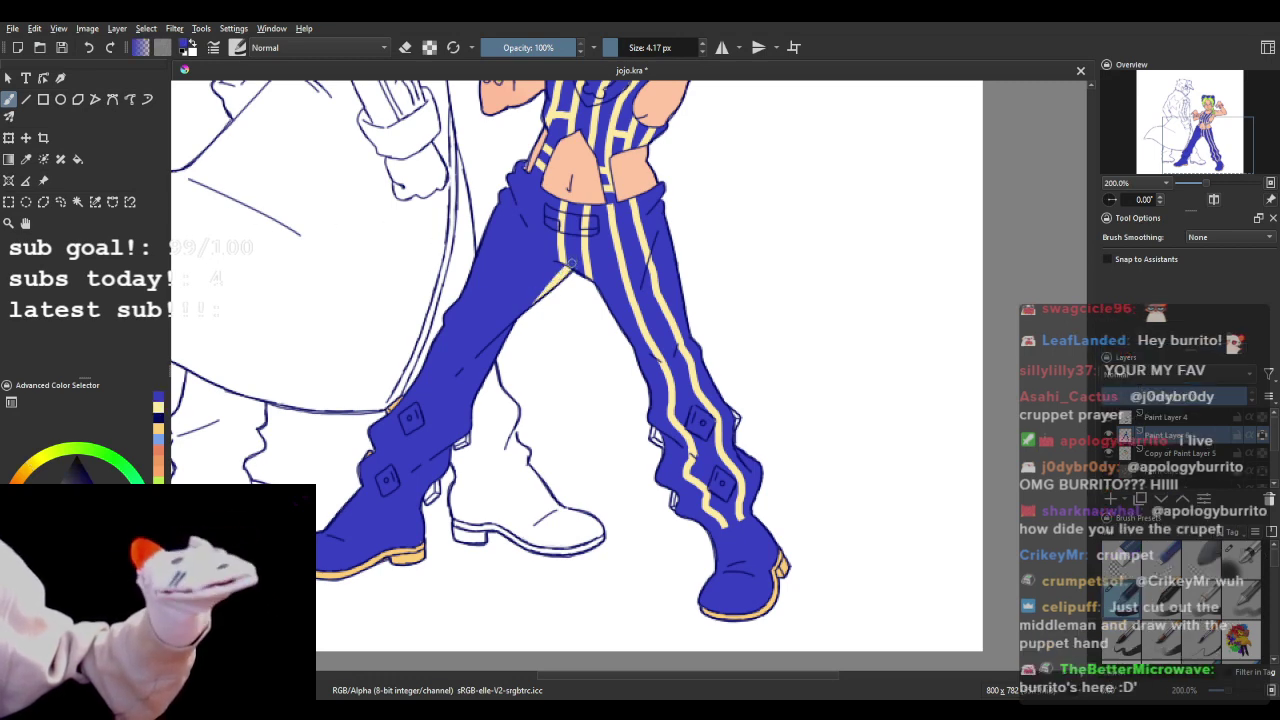
- Paint long pale yellow stripes down the left-hand trouser leg from the waist and hip to the boot, following the folds and outer edge
{"action": "left_click", "coordinate": [160, 418]}
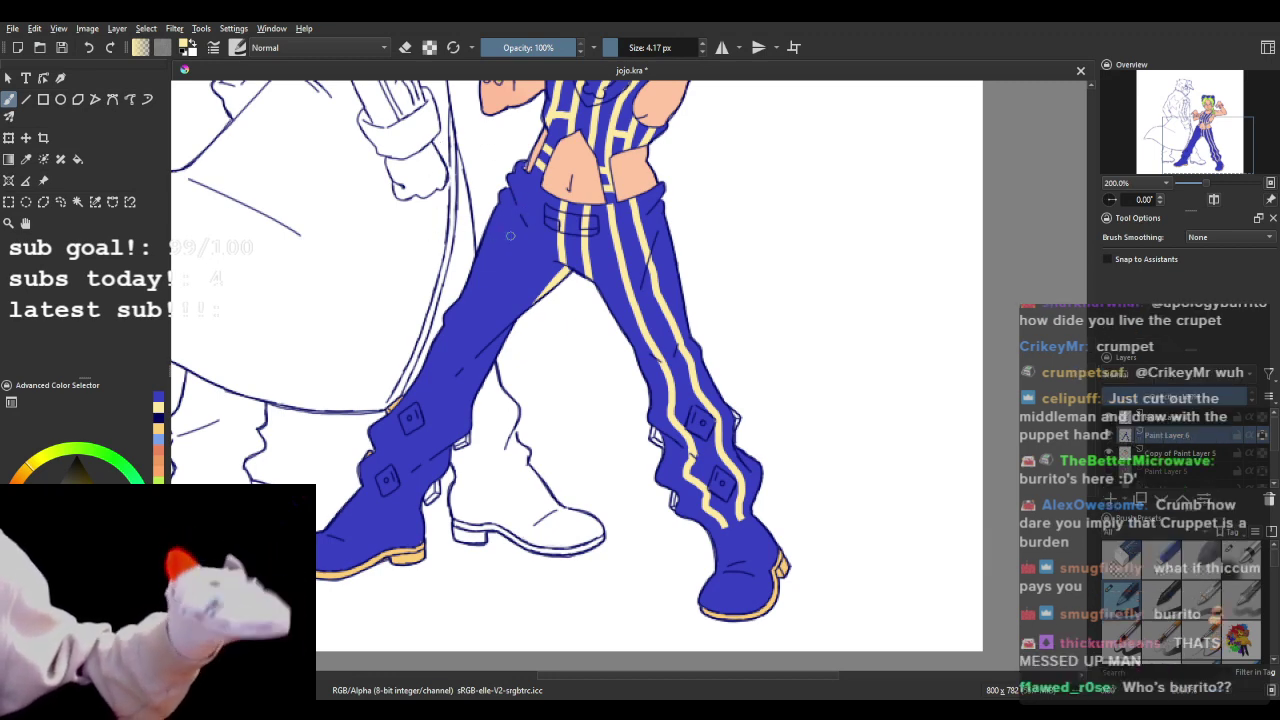
{"action": "mouse_move", "coordinate": [548, 185]}
{"action": "left_mouse_down"}
{"action": "mouse_move", "coordinate": [532, 262]}
{"action": "mouse_move", "coordinate": [480, 340]}
{"action": "mouse_move", "coordinate": [473, 382]}
{"action": "mouse_move", "coordinate": [410, 508]}
{"action": "left_mouse_up"}
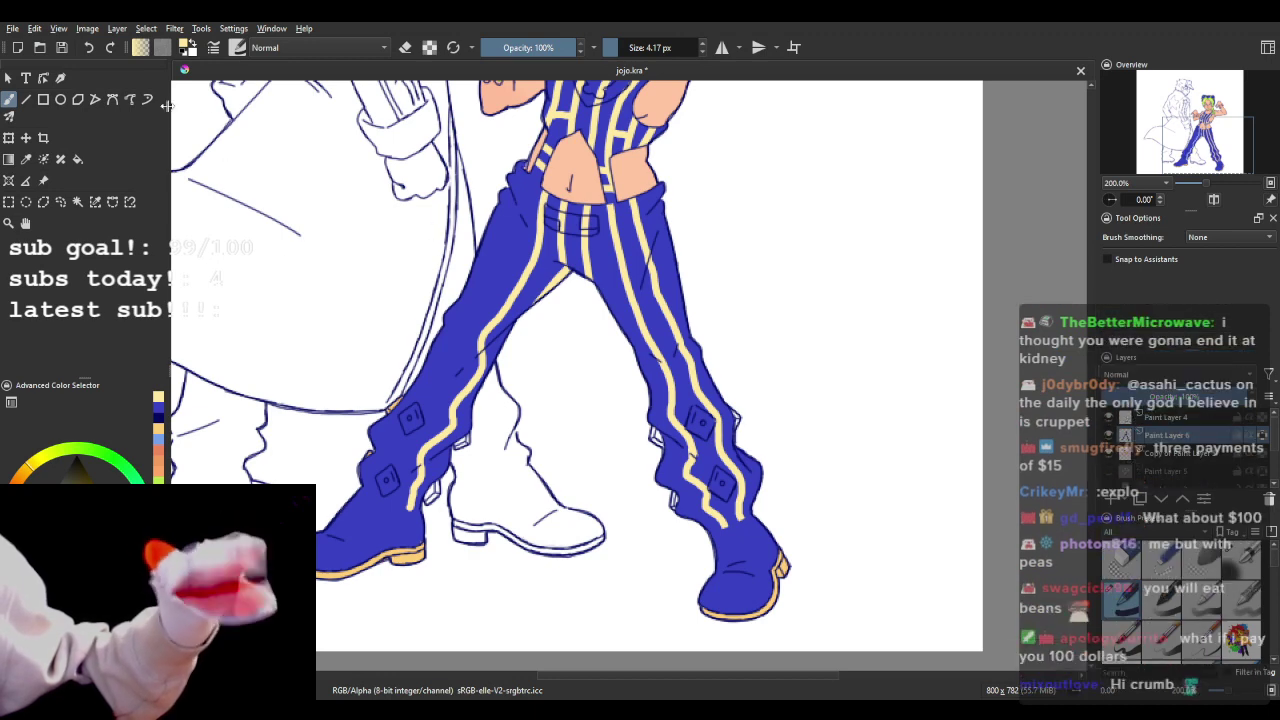
{"action": "left_click", "coordinate": [89, 48]}
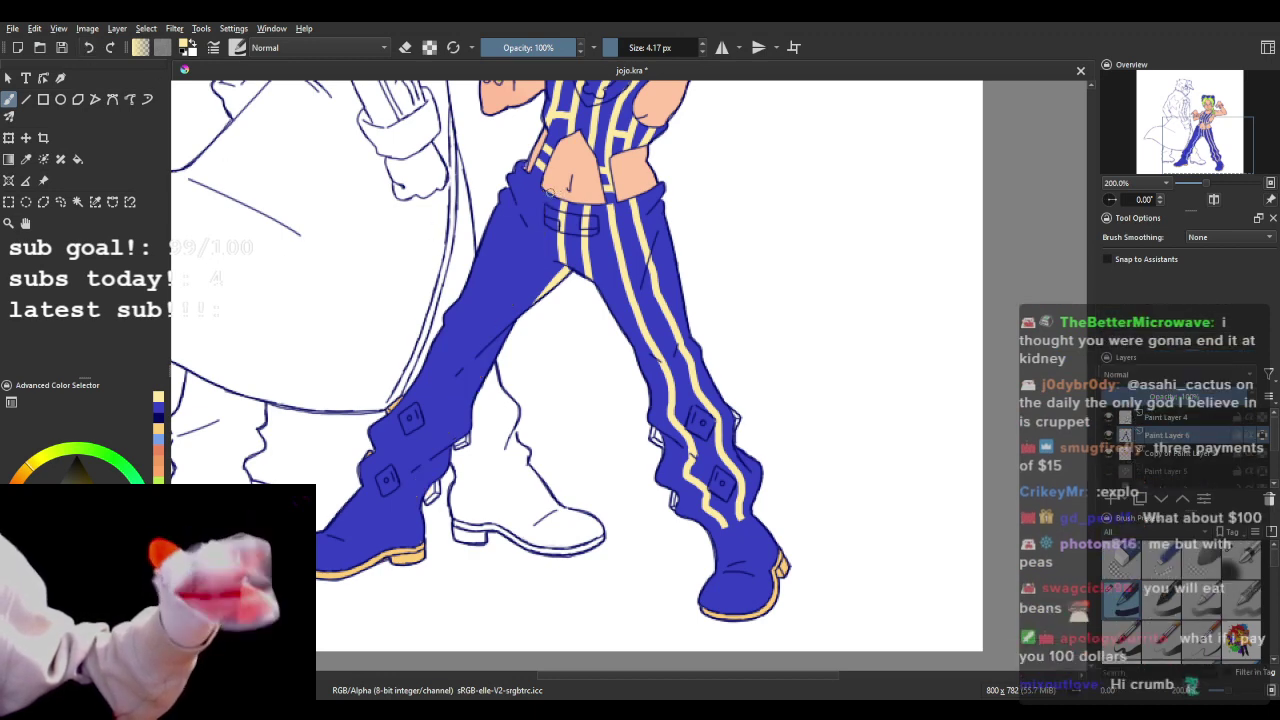
{"action": "mouse_move", "coordinate": [548, 190]}
{"action": "left_mouse_down"}
{"action": "mouse_move", "coordinate": [531, 262]}
{"action": "mouse_move", "coordinate": [486, 315]}
{"action": "mouse_move", "coordinate": [473, 376]}
{"action": "mouse_move", "coordinate": [399, 511]}
{"action": "left_mouse_up"}
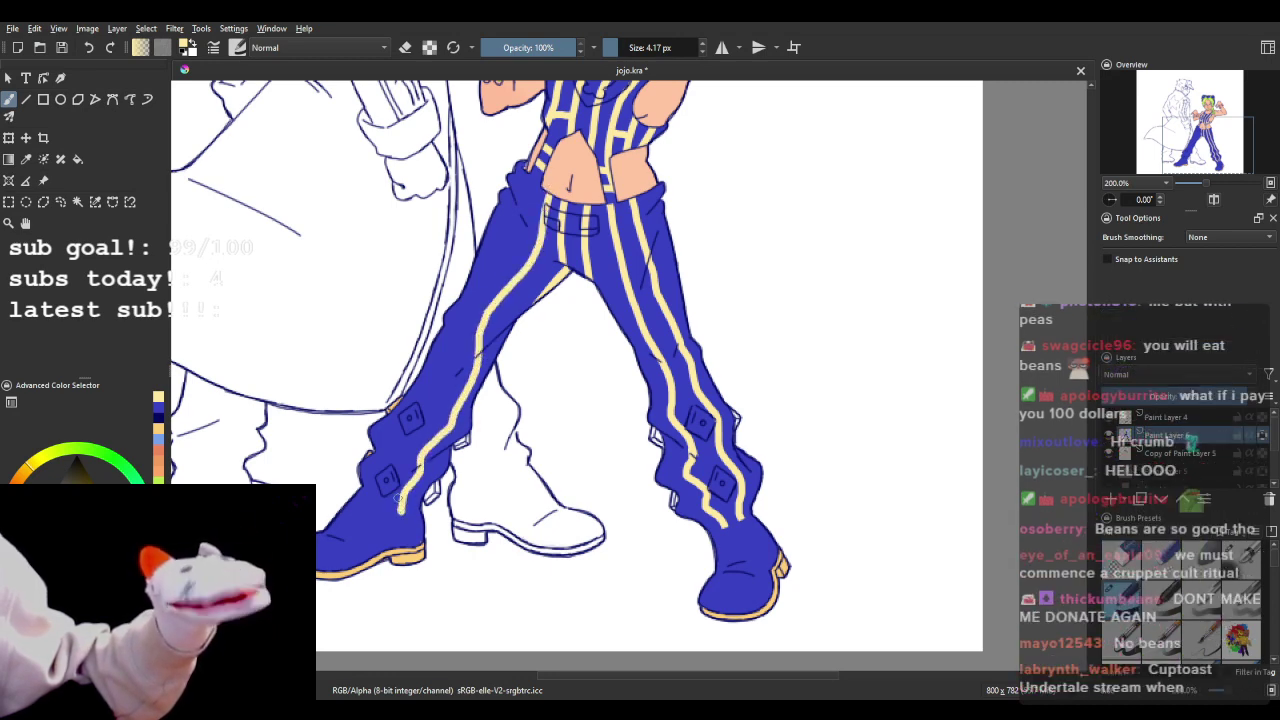
{"action": "left_click_drag", "start_coordinate": [533, 185], "coordinate": [378, 510]}
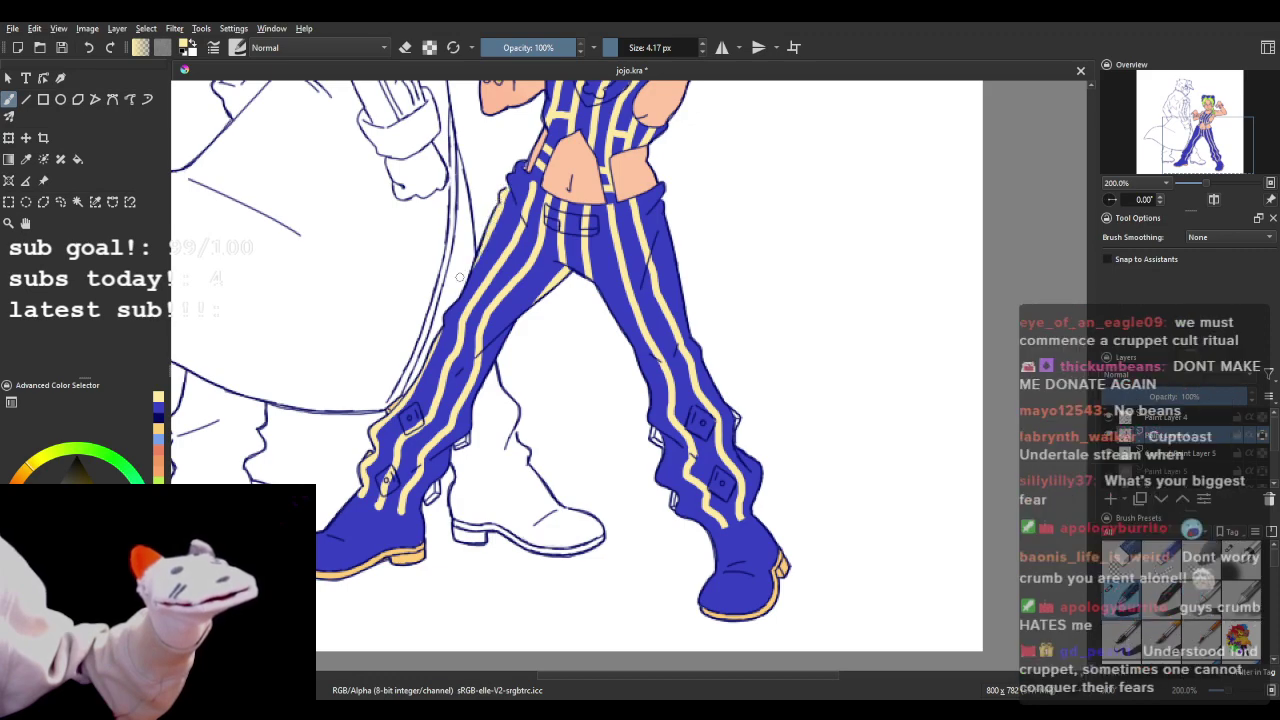
- Trim the upper end of the left-hand leg's middle stripe at the hip with trouser blue
{"action": "scroll", "coordinate": [645, 360], "scroll_direction": "down", "scroll_amount": 3}
{"action": "scroll", "coordinate": [618, 297], "scroll_direction": "up", "scroll_amount": 6}
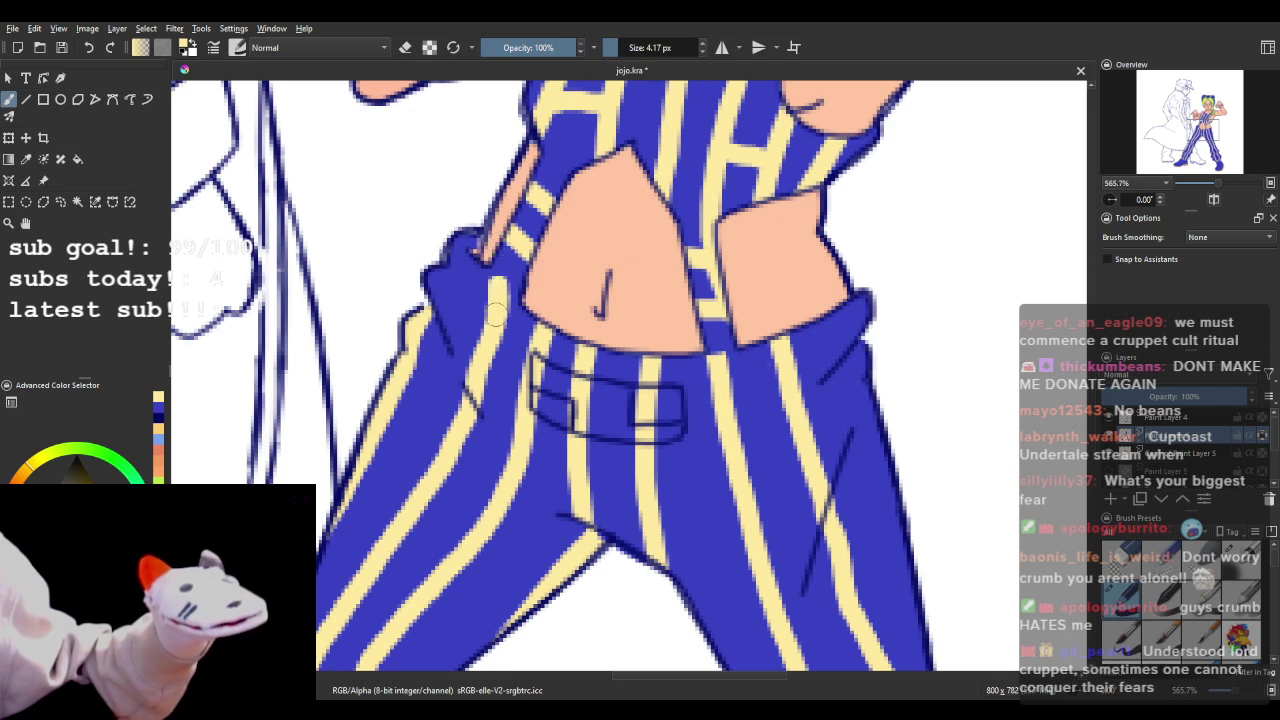
{"action": "left_click", "coordinate": [158, 419]}
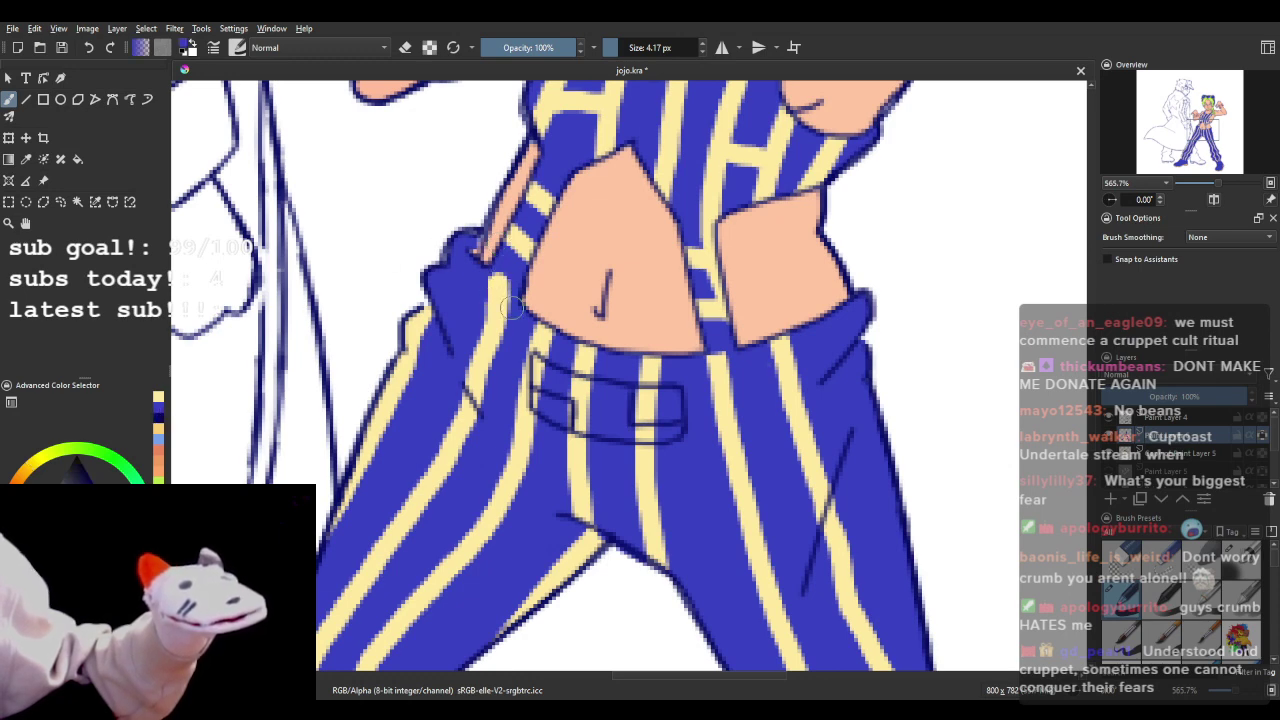
{"action": "scroll", "coordinate": [507, 284], "scroll_direction": "down", "scroll_amount": 2}
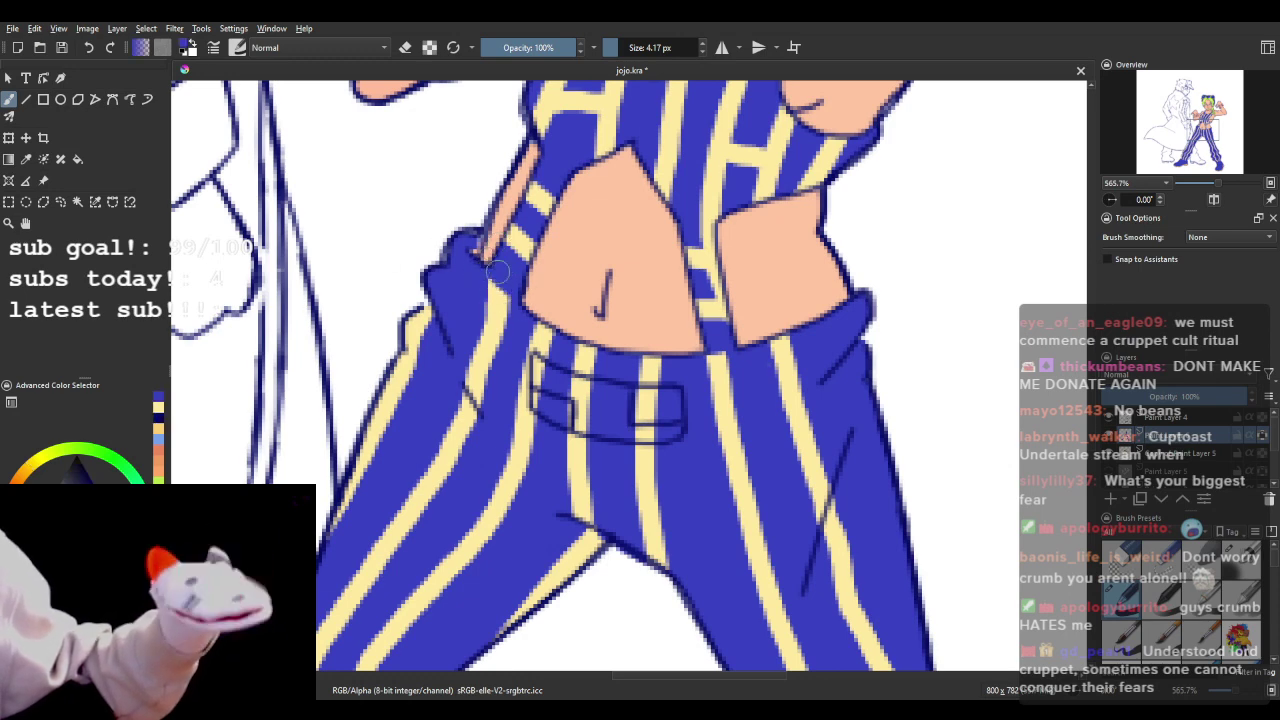
{"action": "scroll", "coordinate": [490, 270], "scroll_direction": "down", "scroll_amount": 5}
{"action": "scroll", "coordinate": [497, 297], "scroll_direction": "up", "scroll_amount": 3}
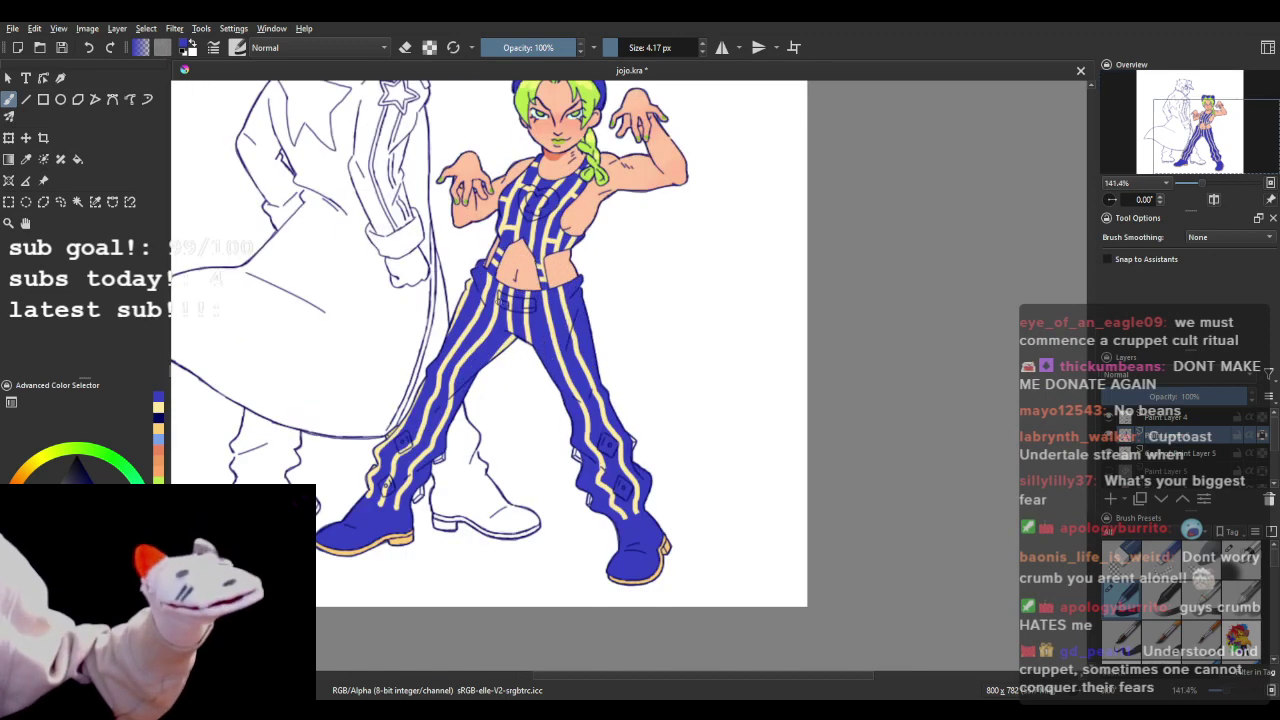
- Paint two pale yellow crossbars between the outer and middle stripes on the left-hand upper thigh
{"action": "left_click", "coordinate": [158, 409]}
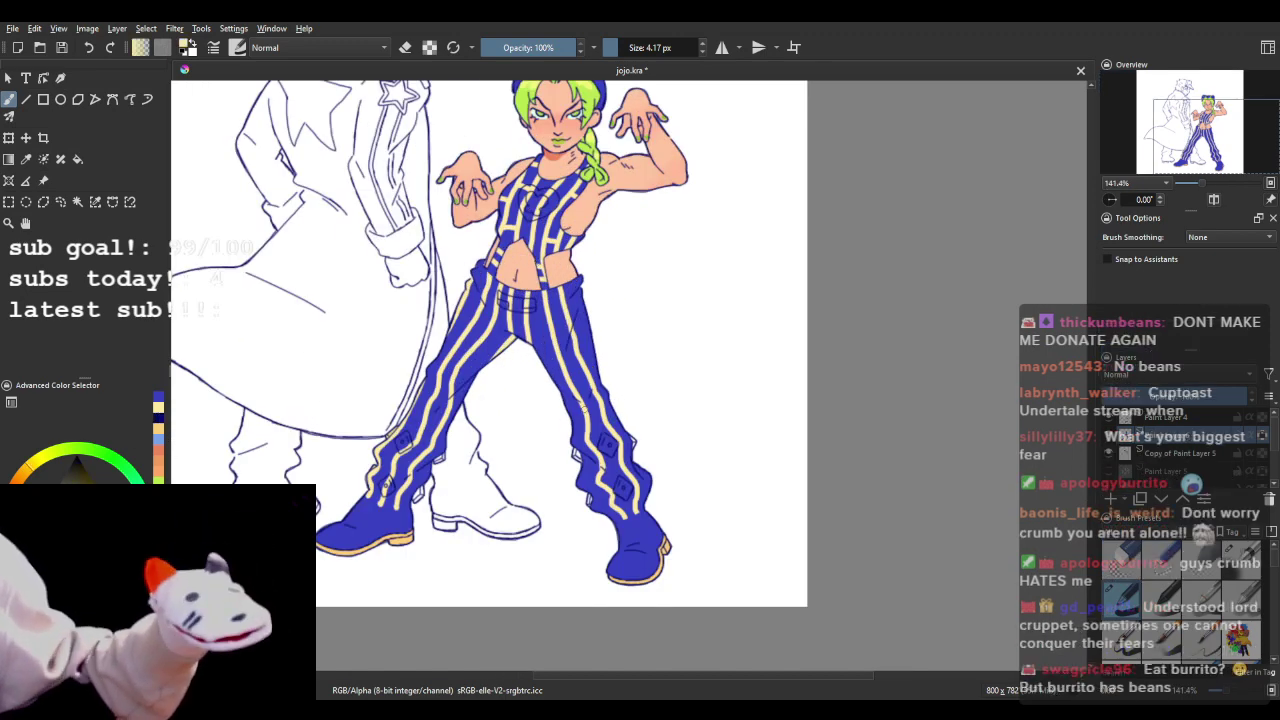
{"action": "scroll", "coordinate": [508, 404], "scroll_direction": "up", "scroll_amount": 1}
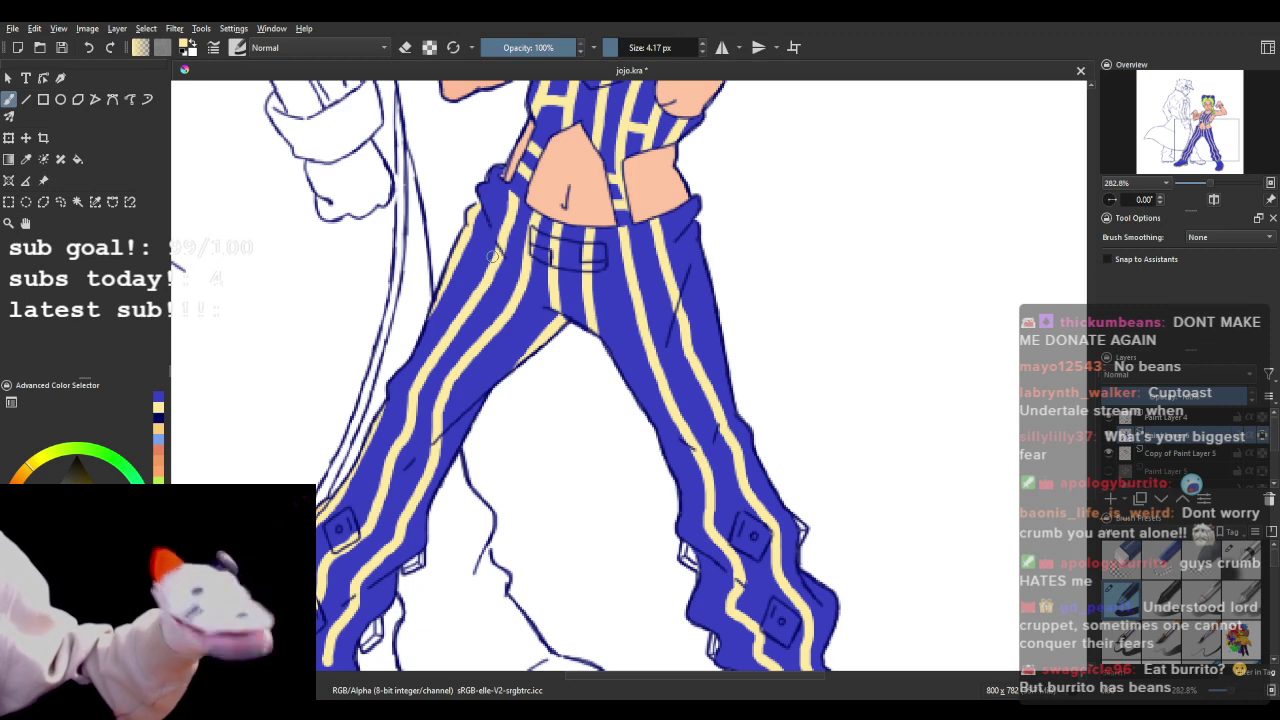
{"action": "mouse_move", "coordinate": [458, 267]}
{"action": "left_mouse_down"}
{"action": "mouse_move", "coordinate": [479, 269]}
{"action": "mouse_move", "coordinate": [463, 305]}
{"action": "left_mouse_up"}
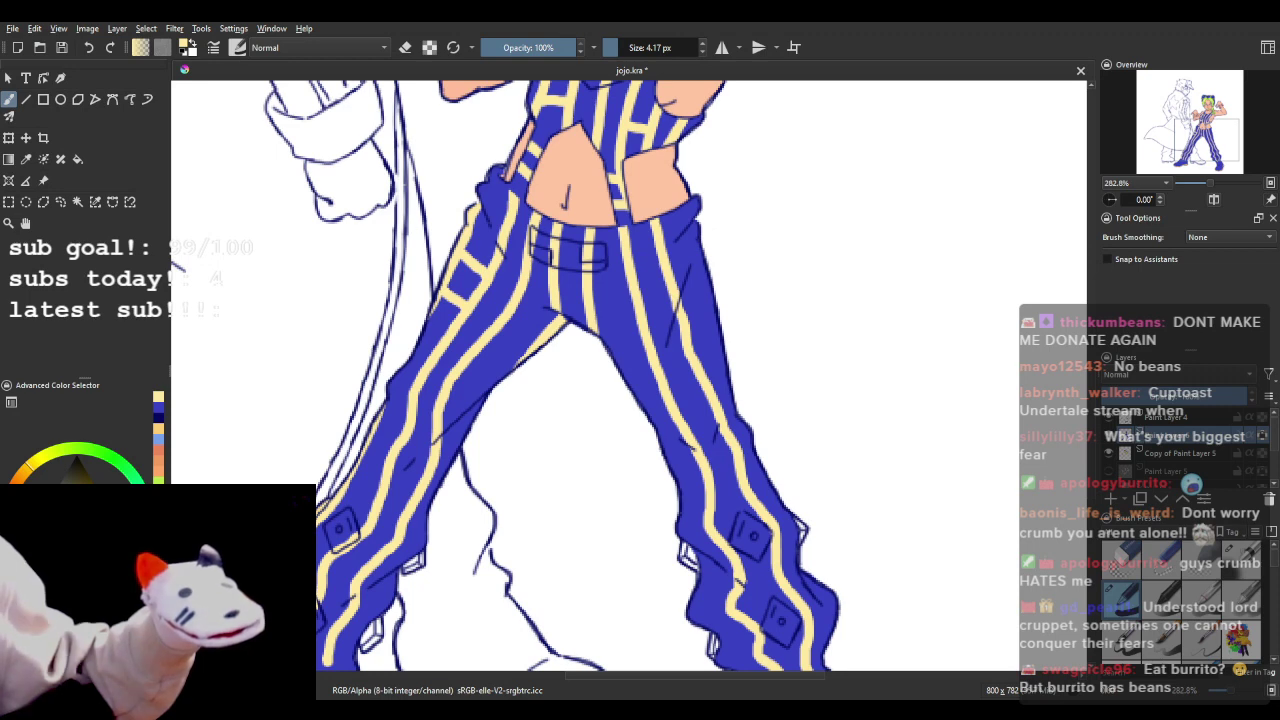
{"action": "scroll", "coordinate": [452, 434], "scroll_direction": "down", "scroll_amount": 2}
{"action": "scroll", "coordinate": [343, 643], "scroll_direction": "up", "scroll_amount": 1}
{"action": "scroll", "coordinate": [402, 588], "scroll_direction": "down", "scroll_amount": 2}
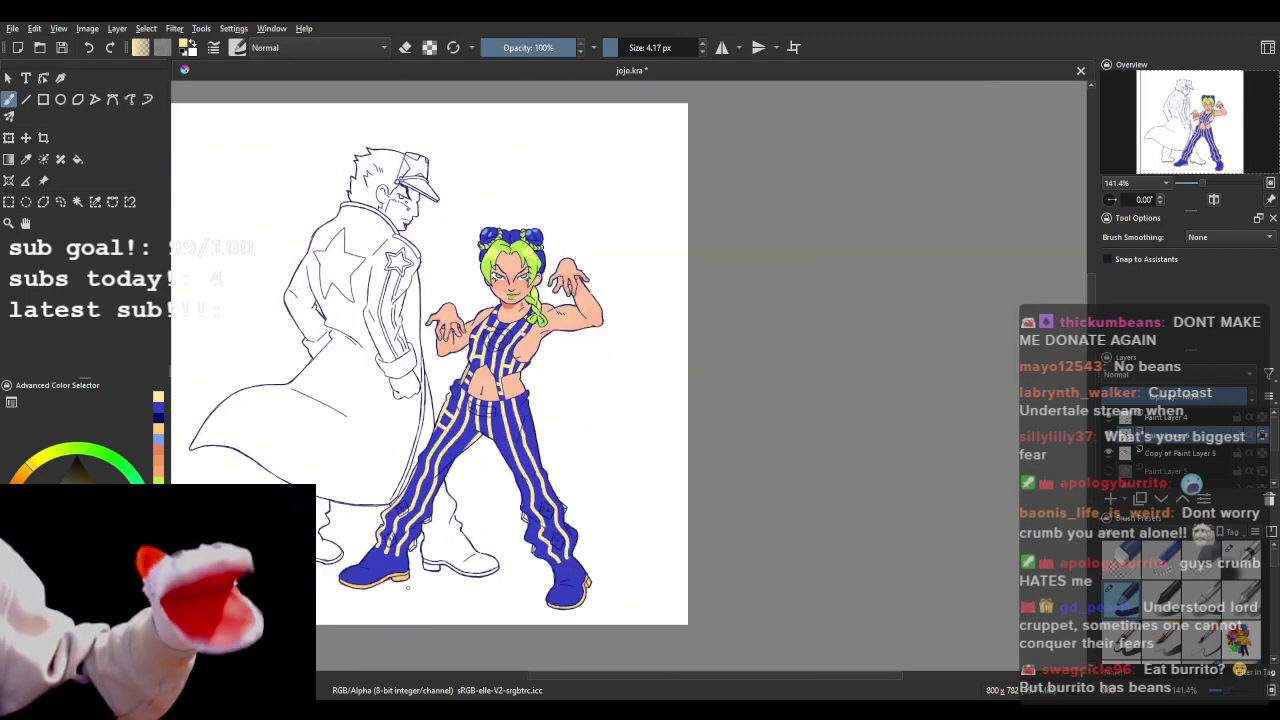
- Cover the lower ends of the left-hand leg's three stripes with trouser blue so they stop just above the boot
{"action": "left_click", "coordinate": [160, 413]}
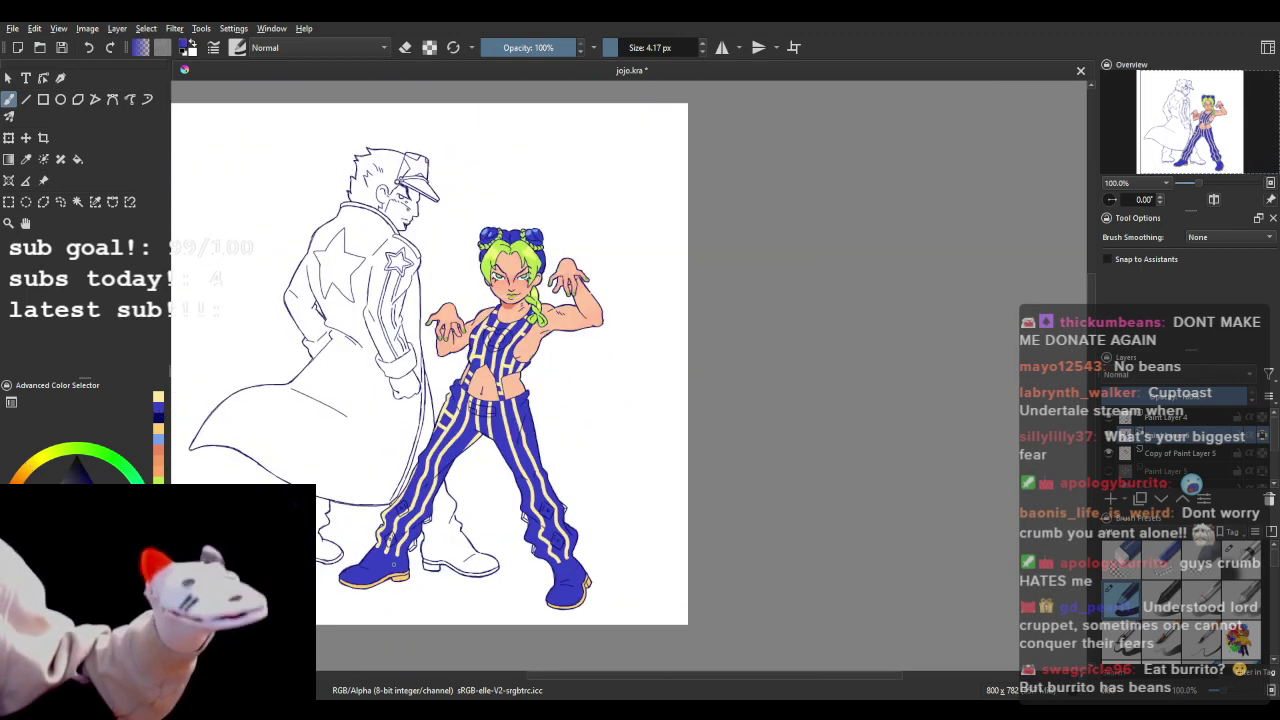
{"action": "scroll", "coordinate": [380, 565], "scroll_direction": "up", "scroll_amount": 4}
{"action": "left_click_drag", "start_coordinate": [354, 474], "coordinate": [496, 486]}
{"action": "key", "text": "ctrl+z"}
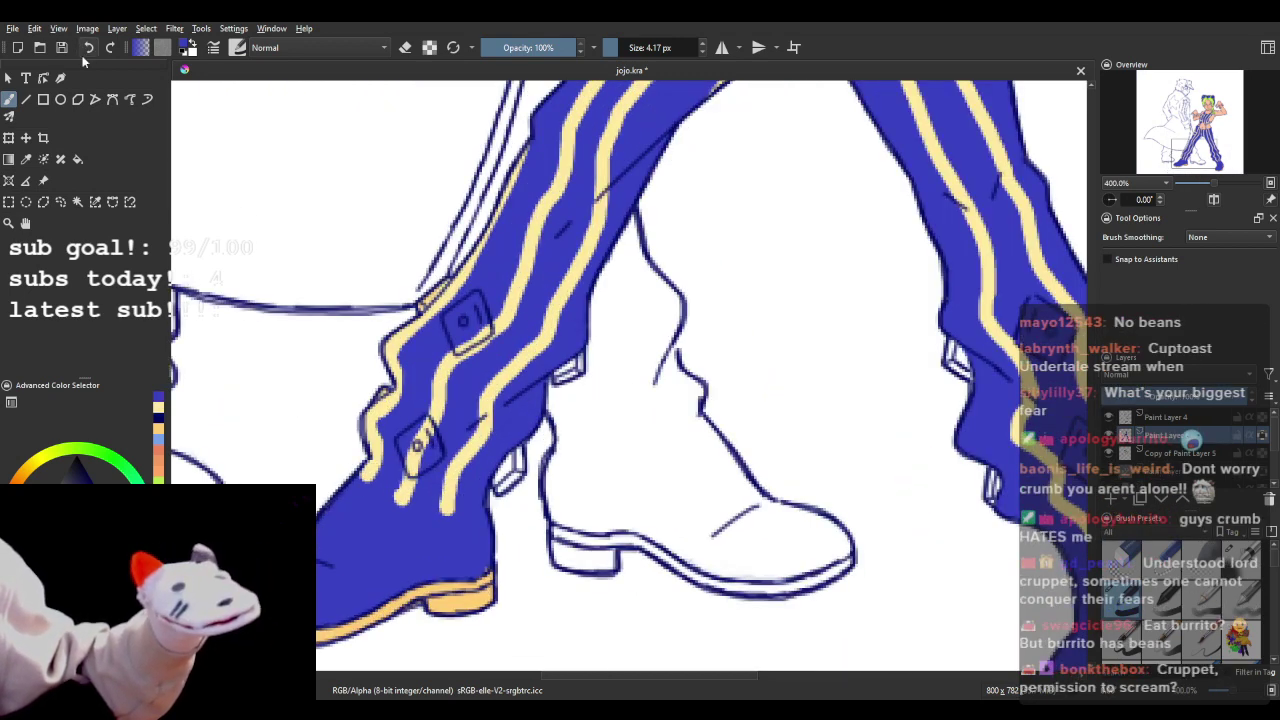
{"action": "key", "text": "ctrl+shift+z"}
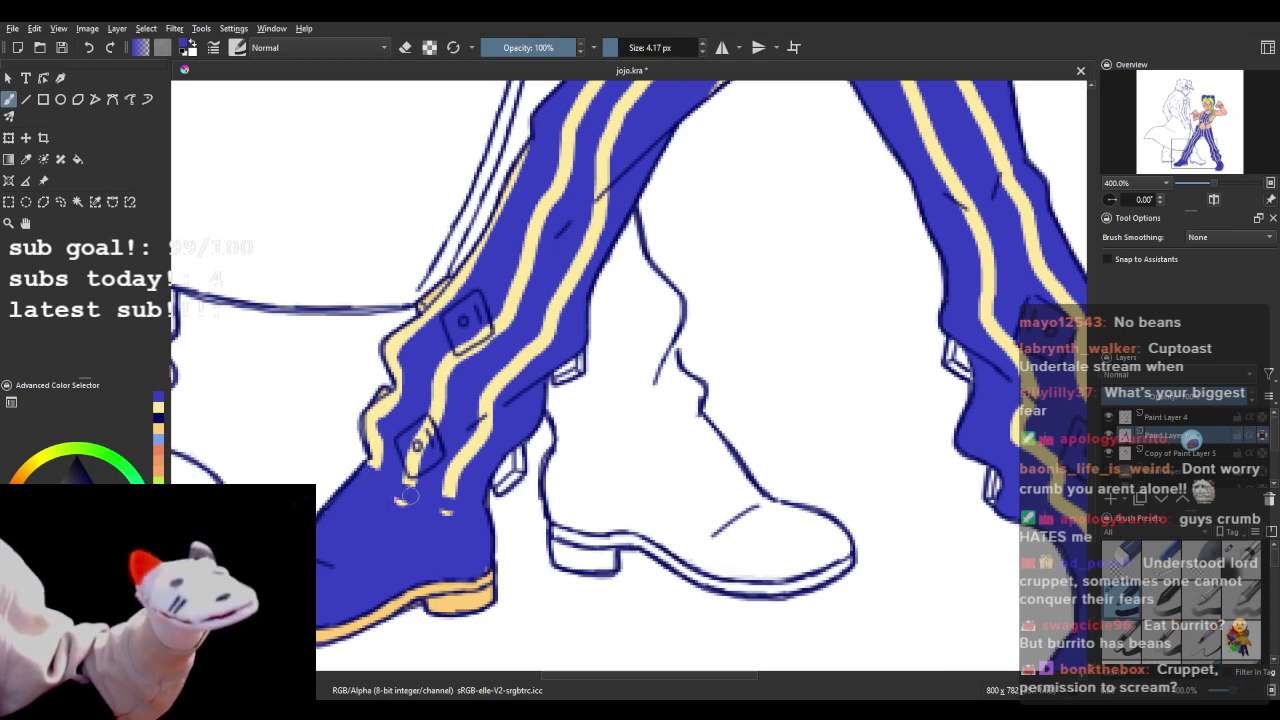
{"action": "left_click_drag", "start_coordinate": [369, 497], "coordinate": [450, 513]}
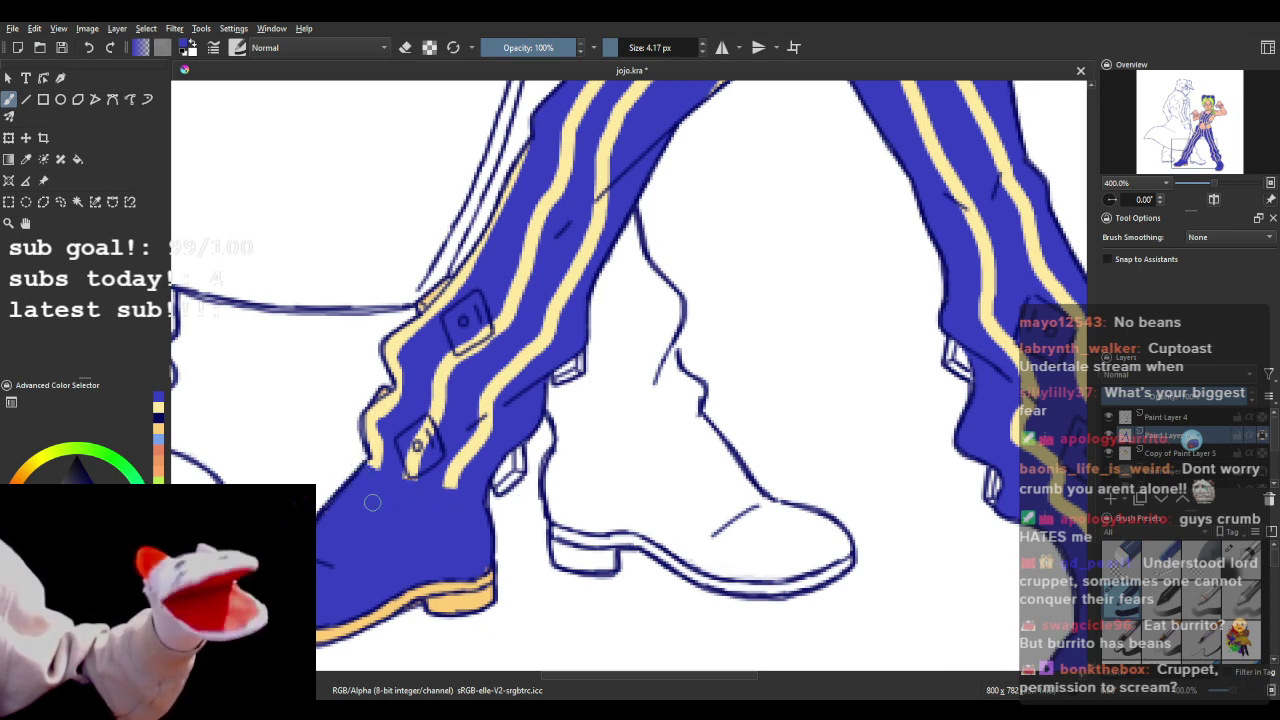
{"action": "left_click_drag", "start_coordinate": [362, 472], "coordinate": [498, 491]}
{"action": "left_click_drag", "start_coordinate": [355, 457], "coordinate": [512, 488]}
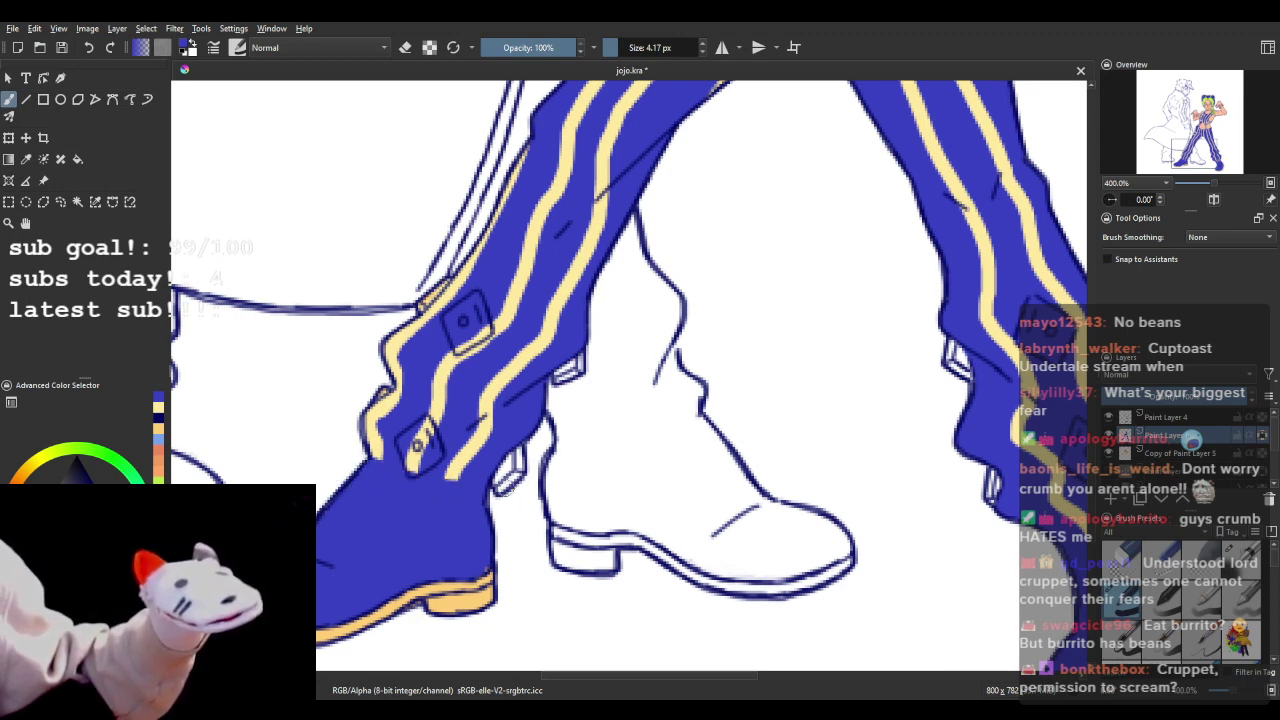
- Paint a pale yellow crossbar across the left-hand inner thigh and a shorter one farther down, above the diagonal fold line
{"action": "scroll", "coordinate": [610, 314], "scroll_direction": "down", "scroll_amount": 2}
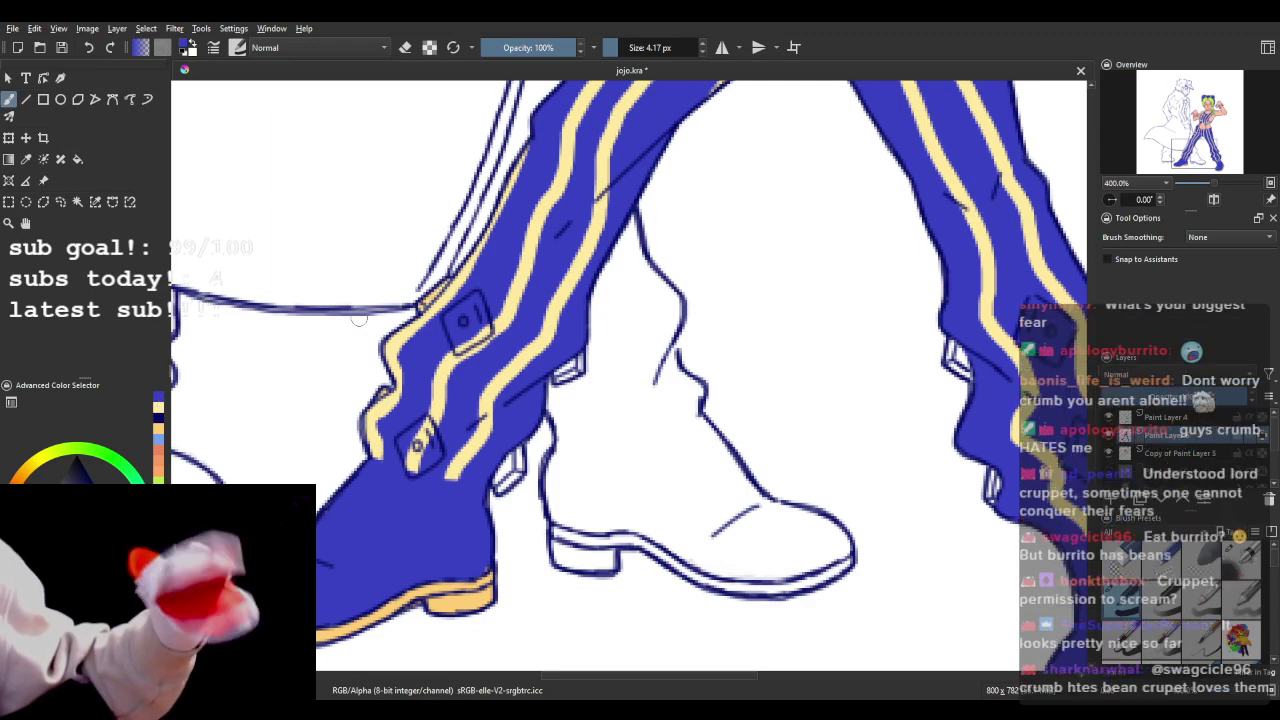
{"action": "scroll", "coordinate": [610, 314], "scroll_direction": "down", "scroll_amount": 2}
{"action": "scroll", "coordinate": [638, 327], "scroll_direction": "up", "scroll_amount": 4}
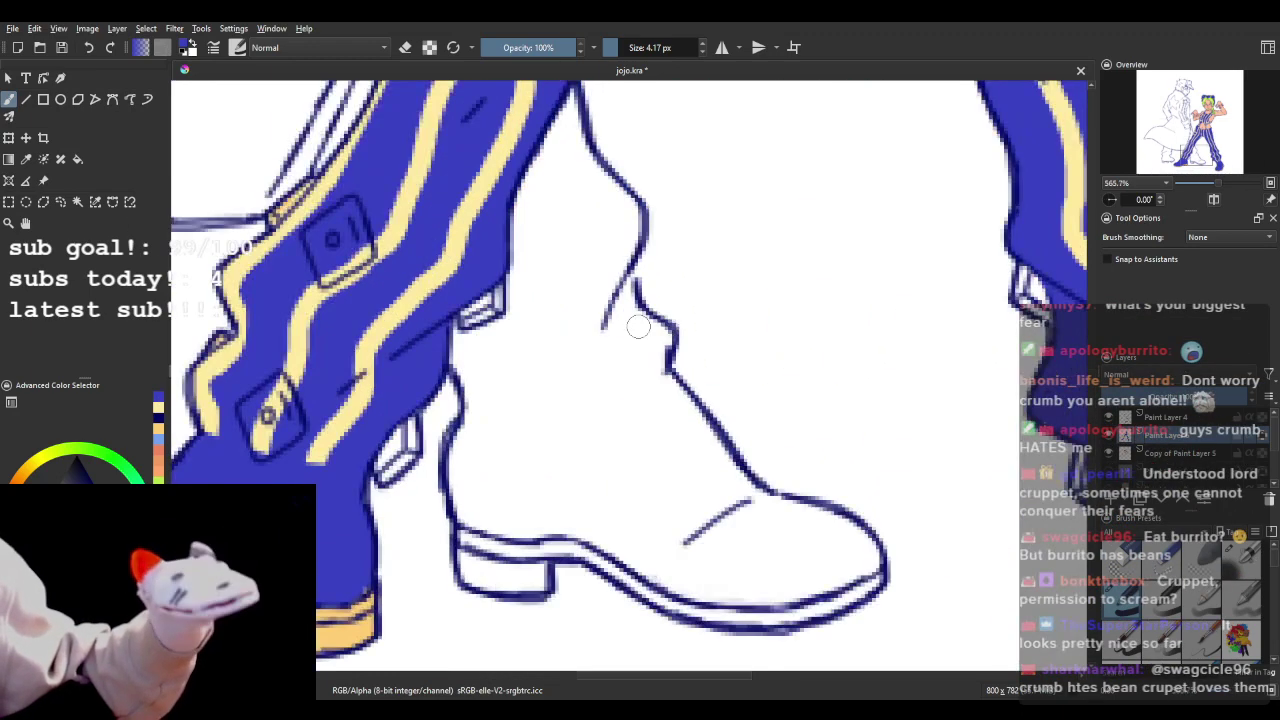
{"action": "scroll", "coordinate": [597, 321], "scroll_direction": "down", "scroll_amount": 6}
{"action": "scroll", "coordinate": [651, 254], "scroll_direction": "up", "scroll_amount": 3}
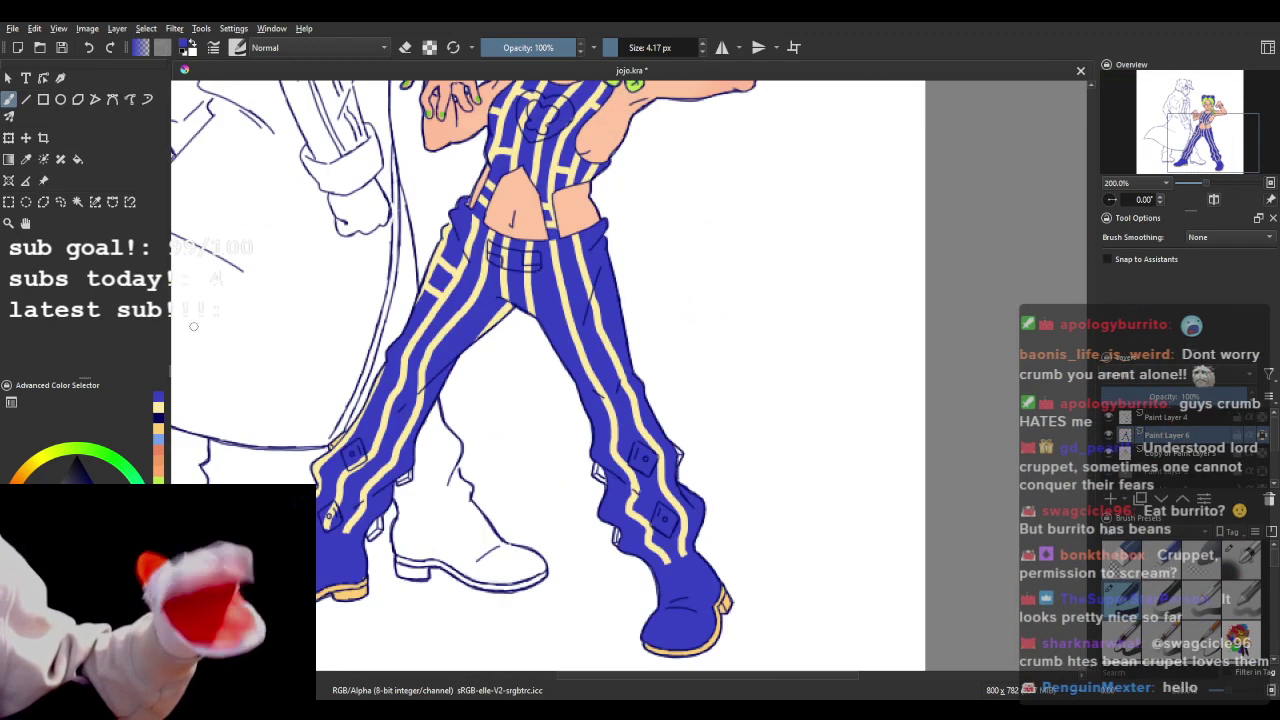
{"action": "scroll", "coordinate": [385, 313], "scroll_direction": "up", "scroll_amount": 1}
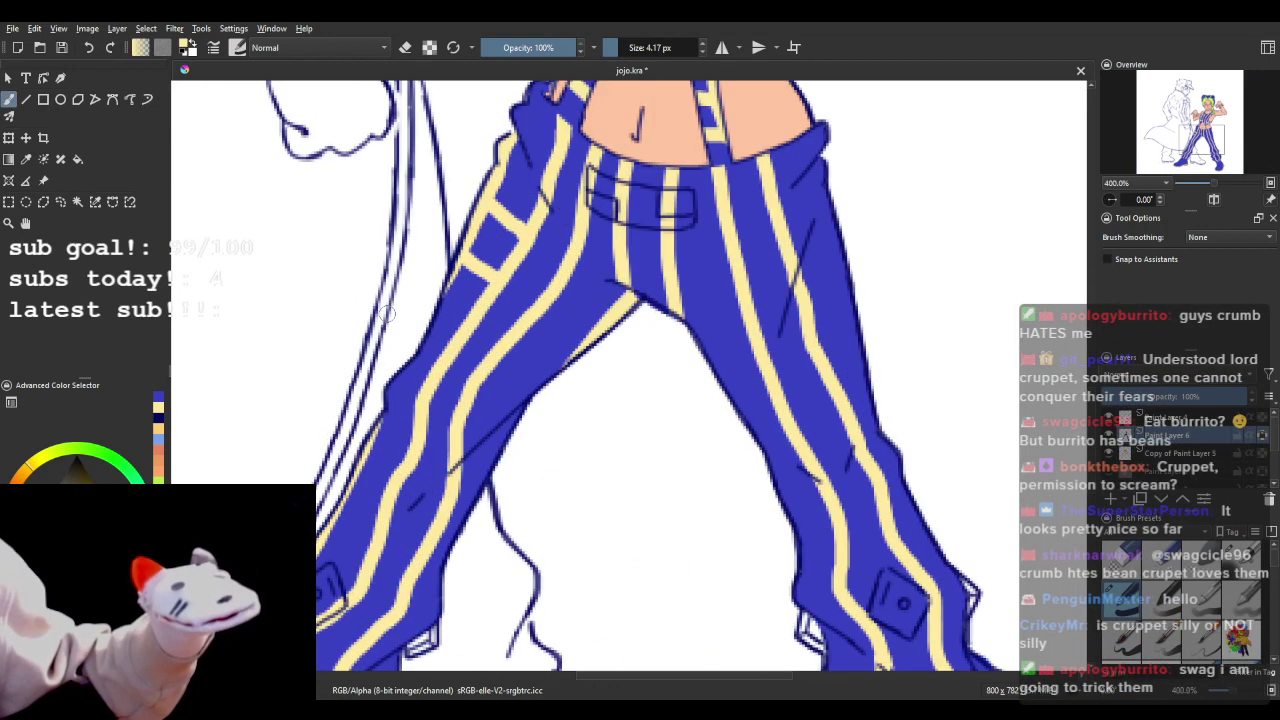
{"action": "left_click_drag", "start_coordinate": [545, 302], "coordinate": [590, 334]}
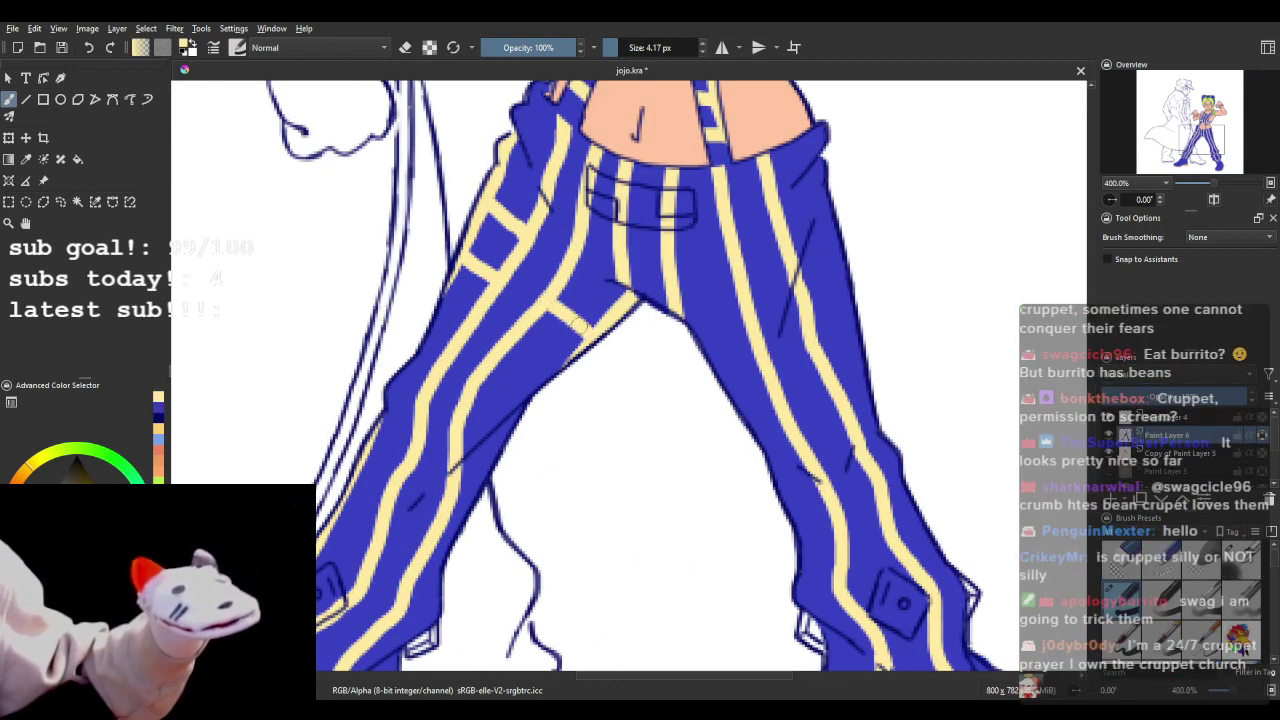
{"action": "mouse_move", "coordinate": [456, 432]}
{"action": "left_mouse_down"}
{"action": "mouse_move", "coordinate": [465, 422]}
{"action": "mouse_move", "coordinate": [486, 433]}
{"action": "left_mouse_up"}
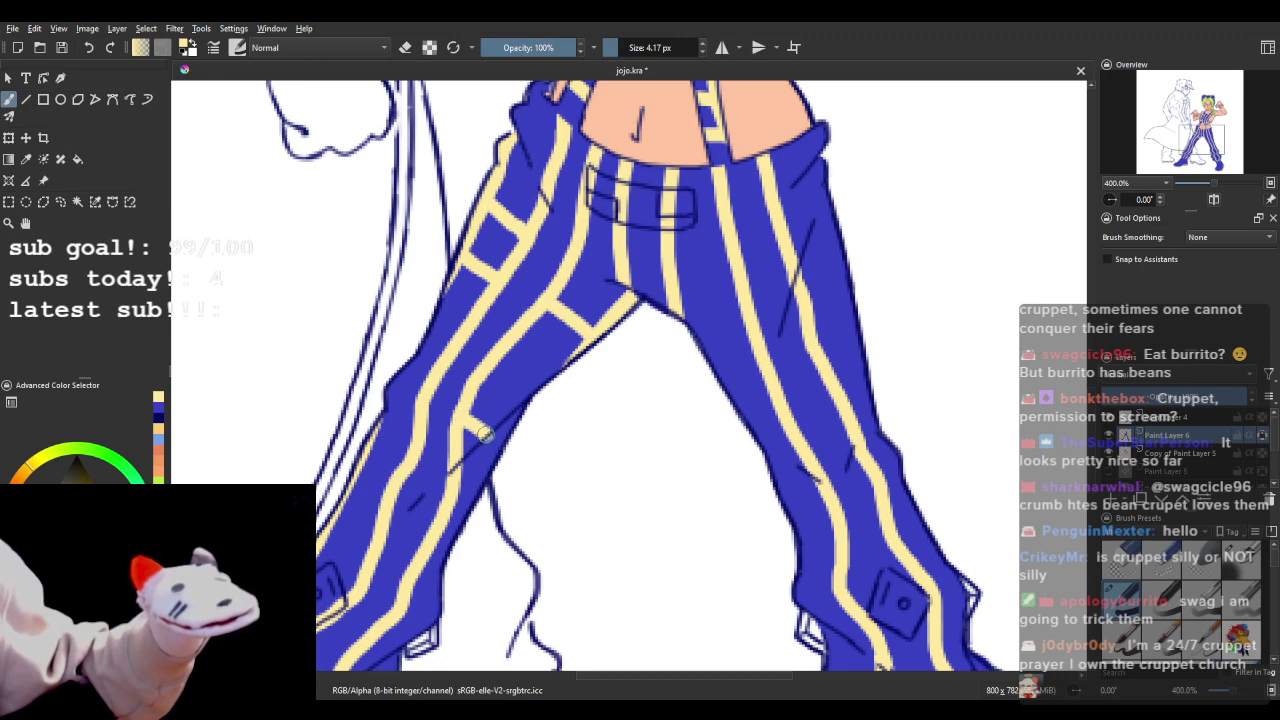
- Continue the lower crossbar below the fold to the inner leg edge in pale yellow and separate the two parts with trouser blue
{"action": "left_click", "coordinate": [159, 413]}
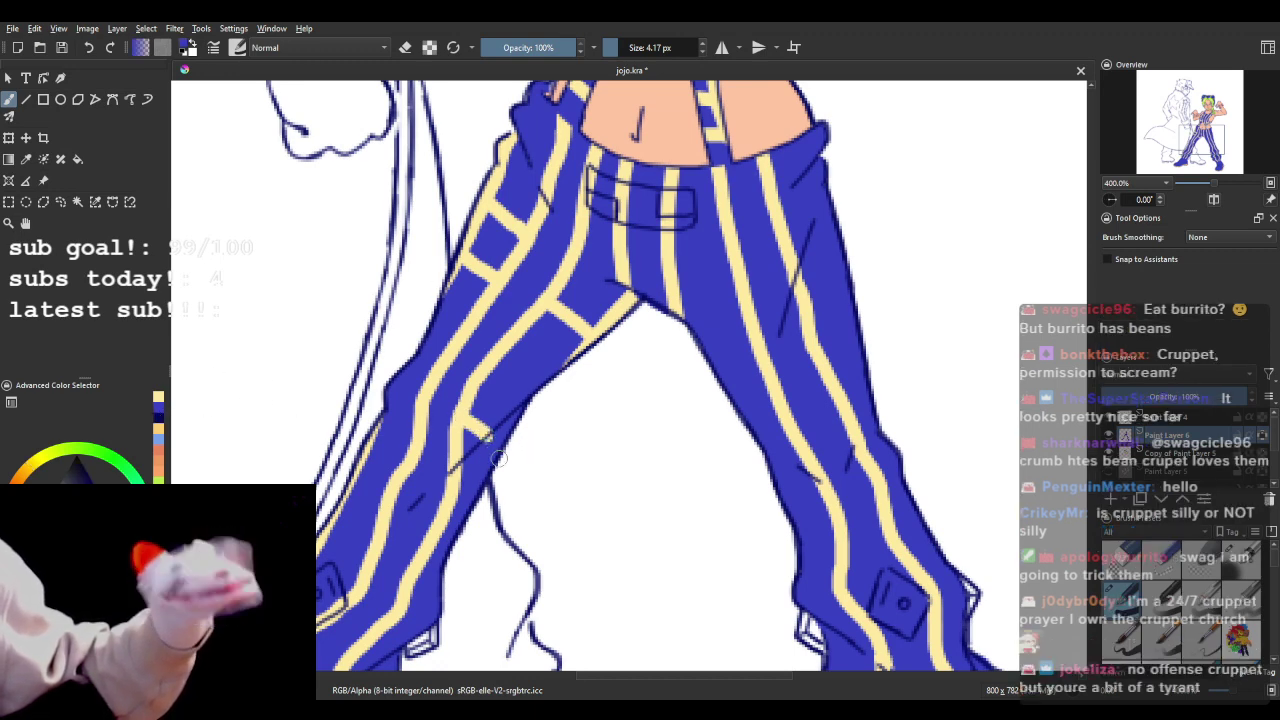
{"action": "left_click", "coordinate": [157, 408]}
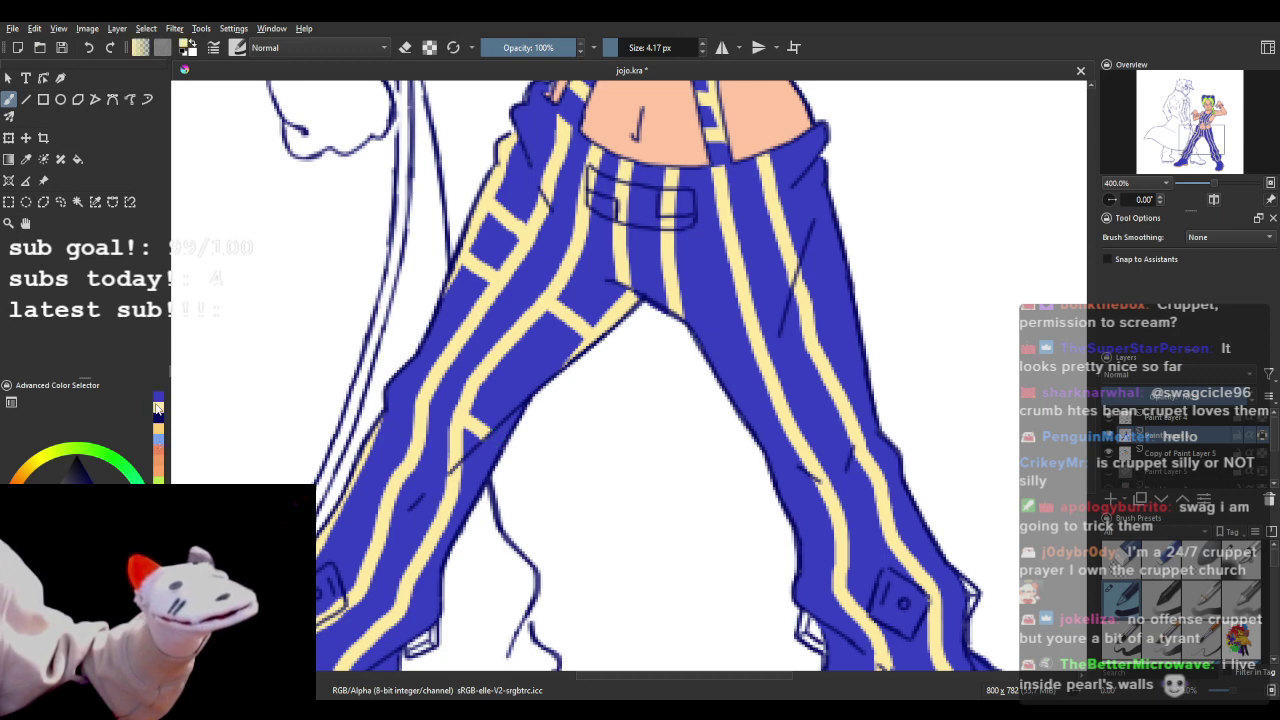
{"action": "left_click_drag", "start_coordinate": [475, 446], "coordinate": [490, 462]}
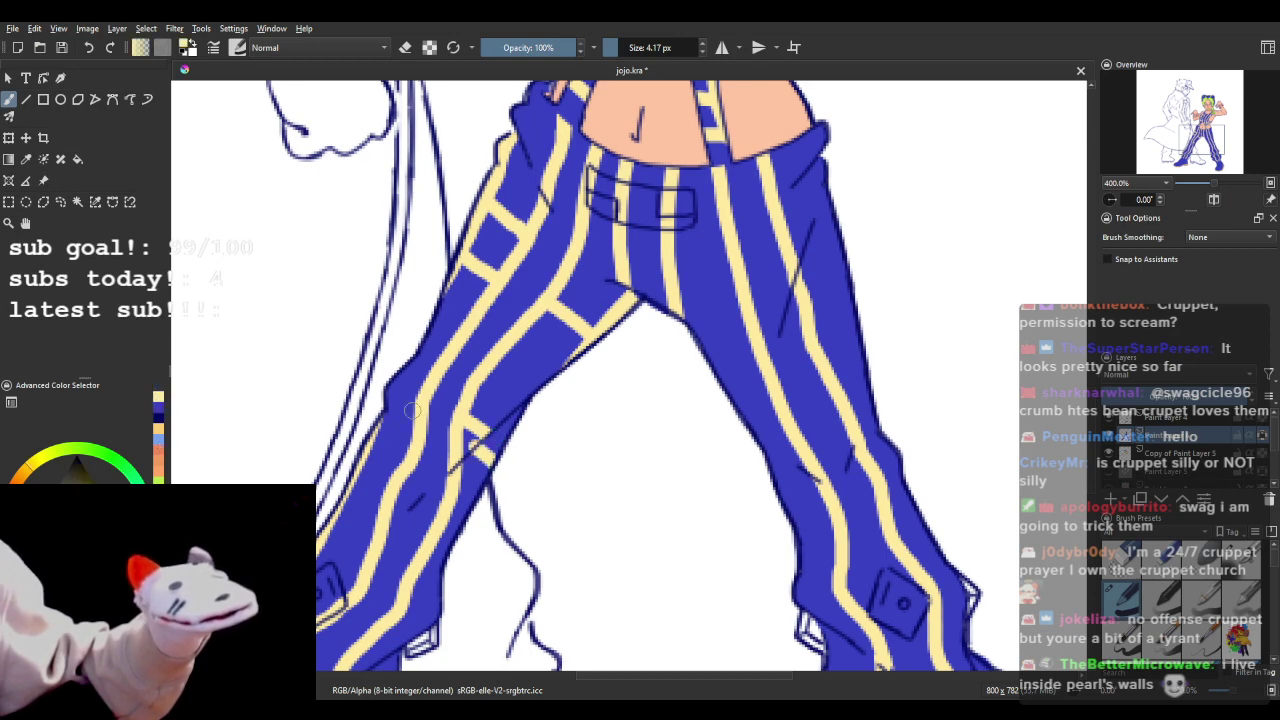
{"action": "left_click", "coordinate": [159, 409]}
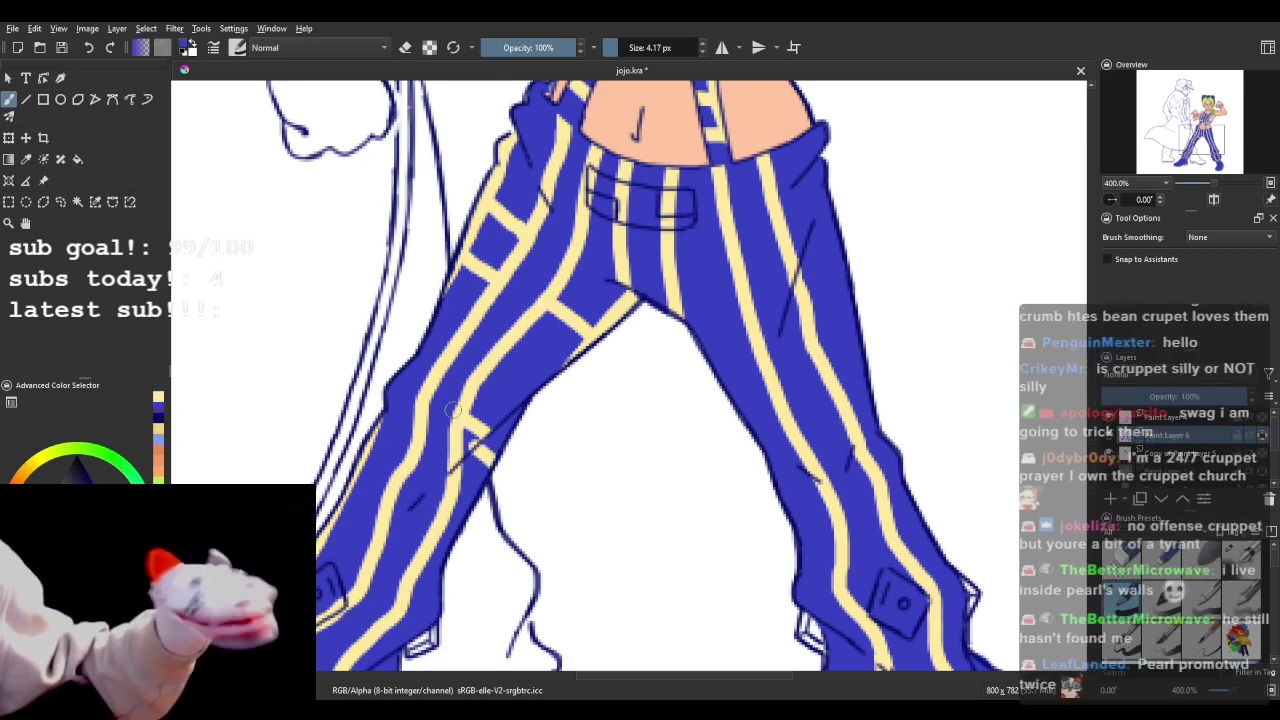
{"action": "left_click_drag", "start_coordinate": [470, 446], "coordinate": [478, 436]}
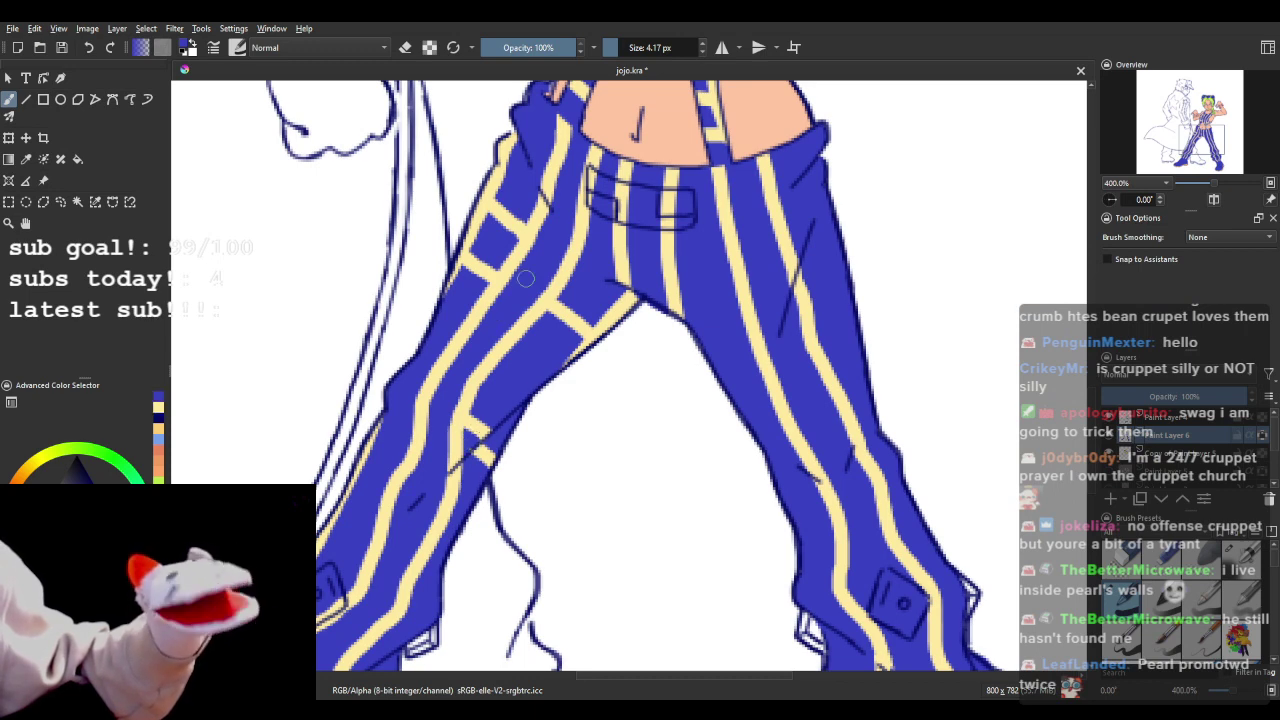
- Paint a short pale yellow crossbar at the left-hand inner shin edge and another between the middle and inner stripes beside the upper buckle patch
{"action": "left_click", "coordinate": [158, 407]}
{"action": "left_click_drag", "start_coordinate": [433, 530], "coordinate": [458, 508]}
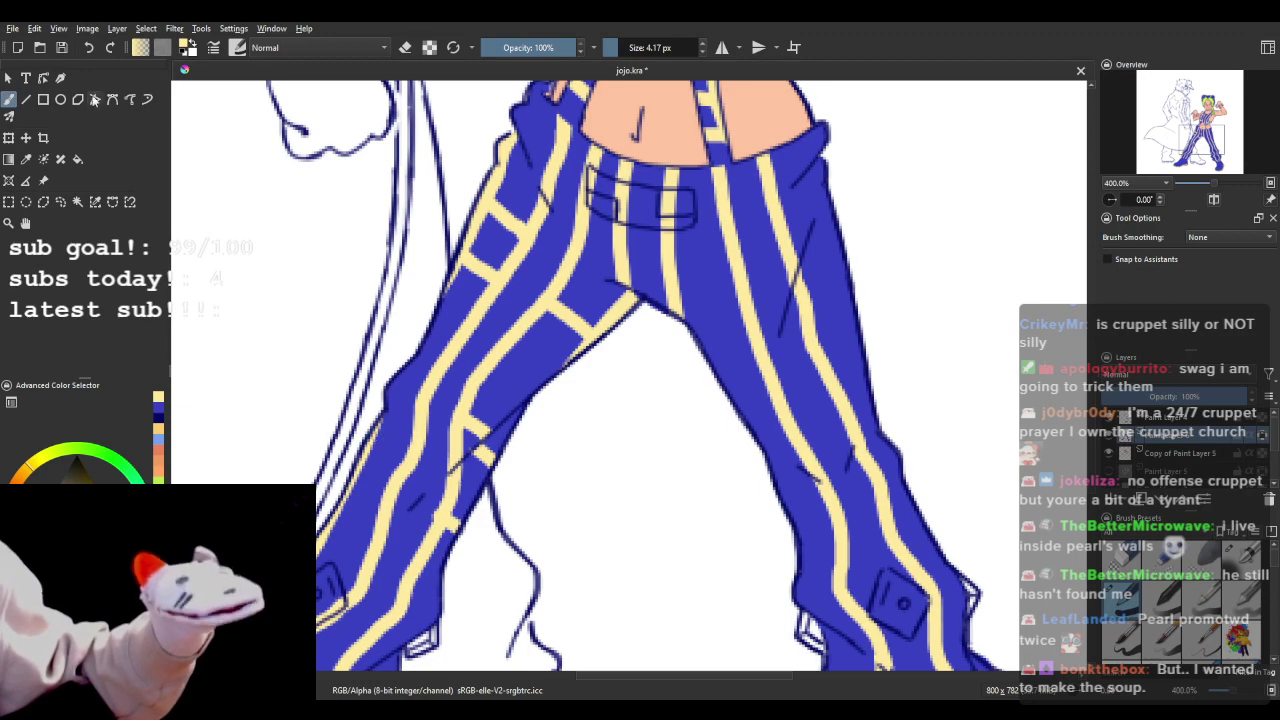
{"action": "left_click", "coordinate": [88, 53]}
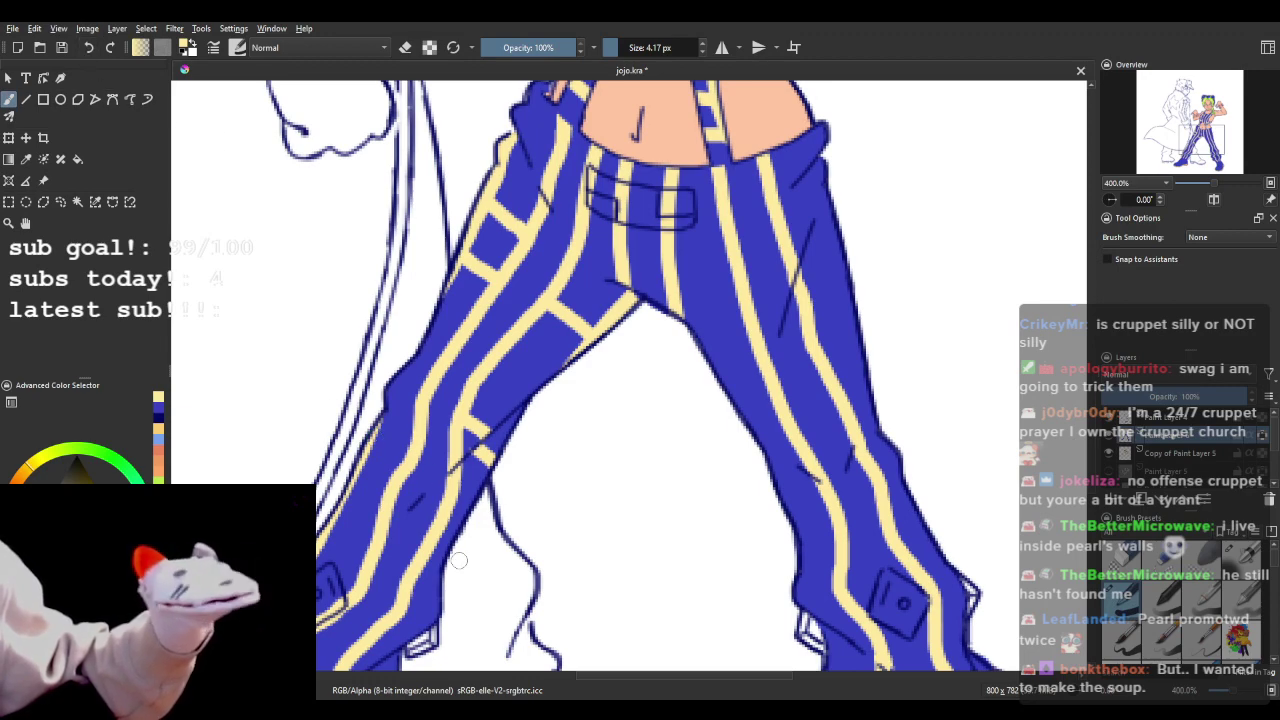
{"action": "left_click_drag", "start_coordinate": [433, 563], "coordinate": [444, 545]}
{"action": "scroll", "coordinate": [455, 520], "scroll_direction": "down", "scroll_amount": 5}
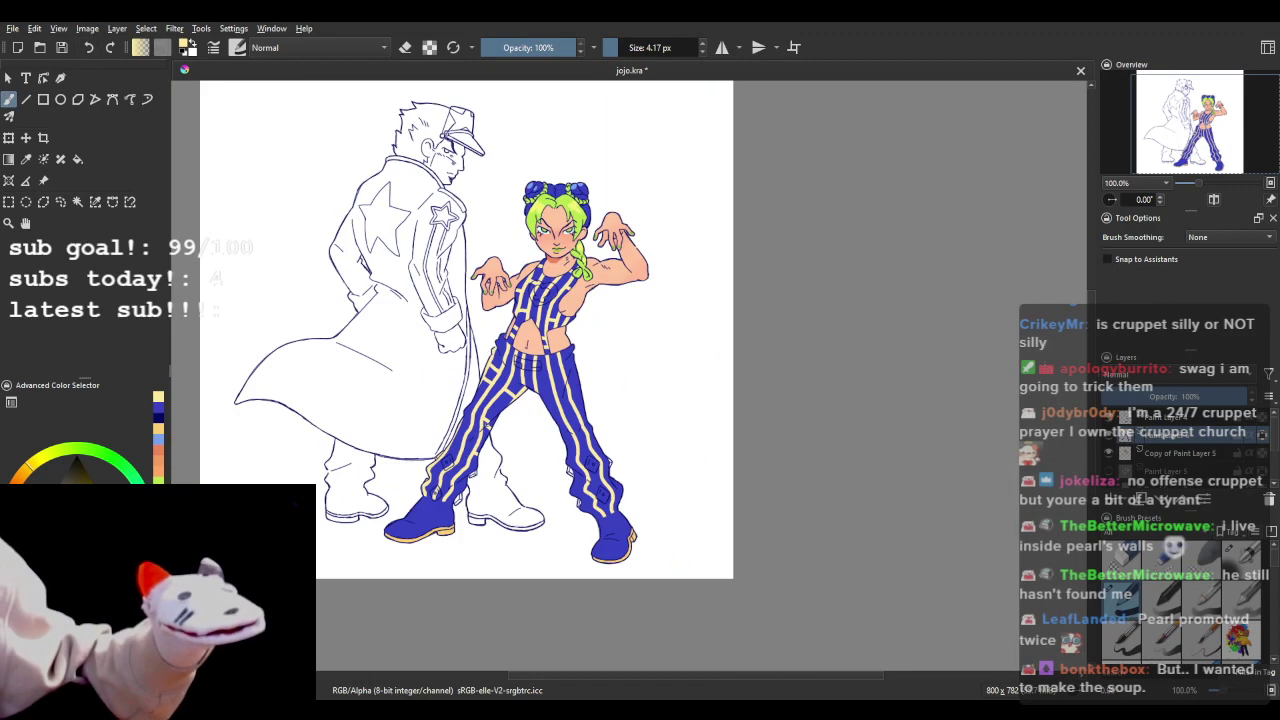
{"action": "scroll", "coordinate": [455, 437], "scroll_direction": "up", "scroll_amount": 5}
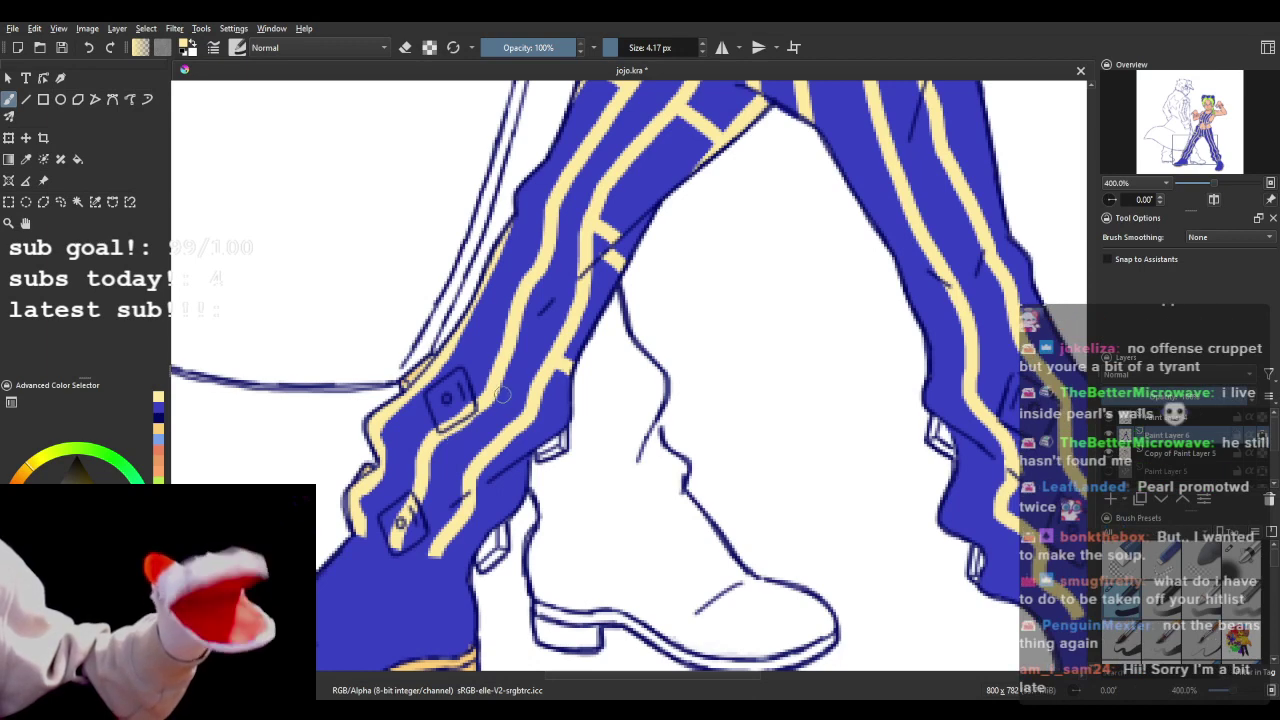
{"action": "left_click_drag", "start_coordinate": [478, 418], "coordinate": [514, 432]}
{"action": "scroll", "coordinate": [487, 285], "scroll_direction": "down", "scroll_amount": 4}
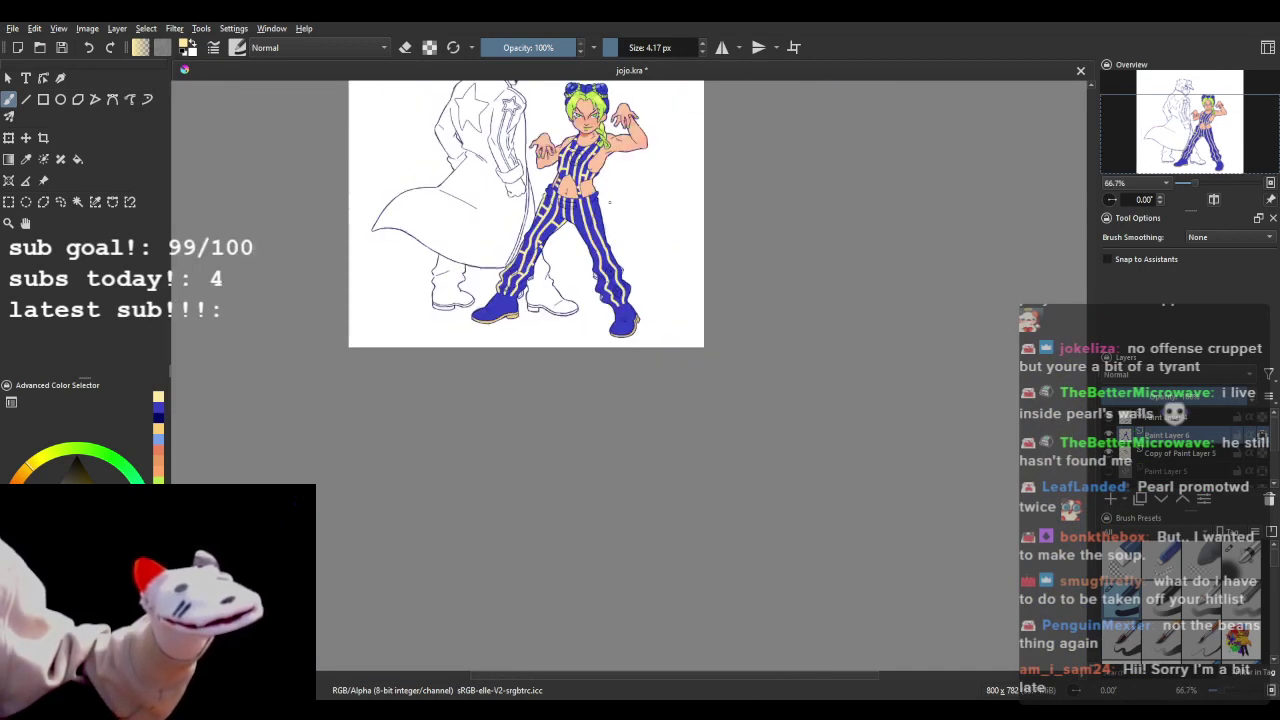
- Paint two pale yellow crossbars on the right-hand upper thigh, linking the stripe beside the crotch to the next stripe outward
{"action": "scroll", "coordinate": [552, 241], "scroll_direction": "up", "scroll_amount": 4}
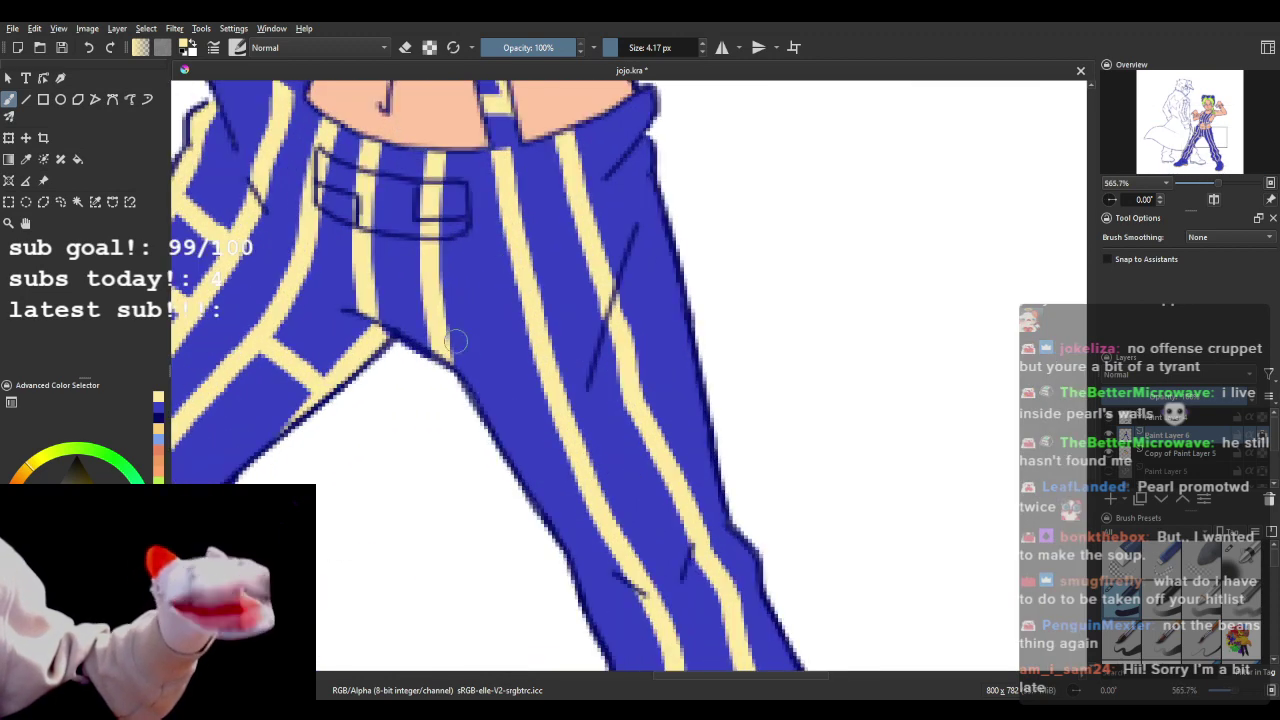
{"action": "left_click_drag", "start_coordinate": [441, 286], "coordinate": [505, 253]}
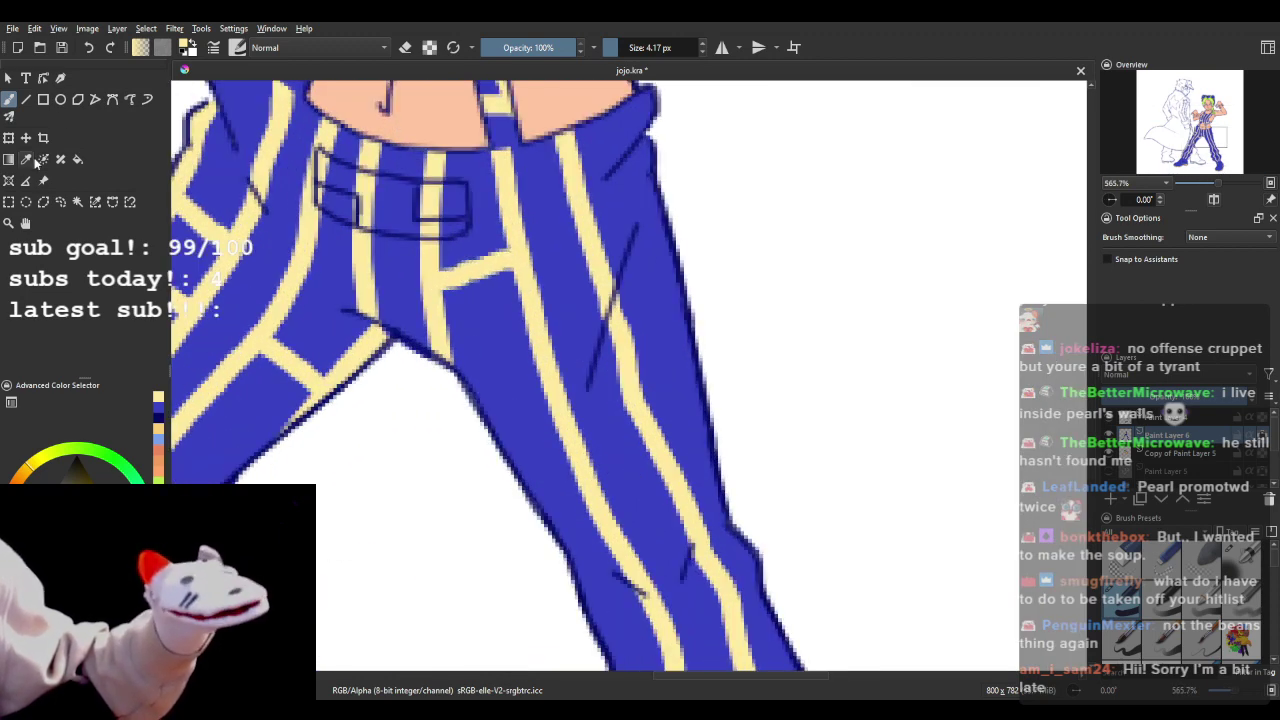
{"action": "left_click", "coordinate": [88, 47]}
{"action": "left_click_drag", "start_coordinate": [450, 284], "coordinate": [510, 262]}
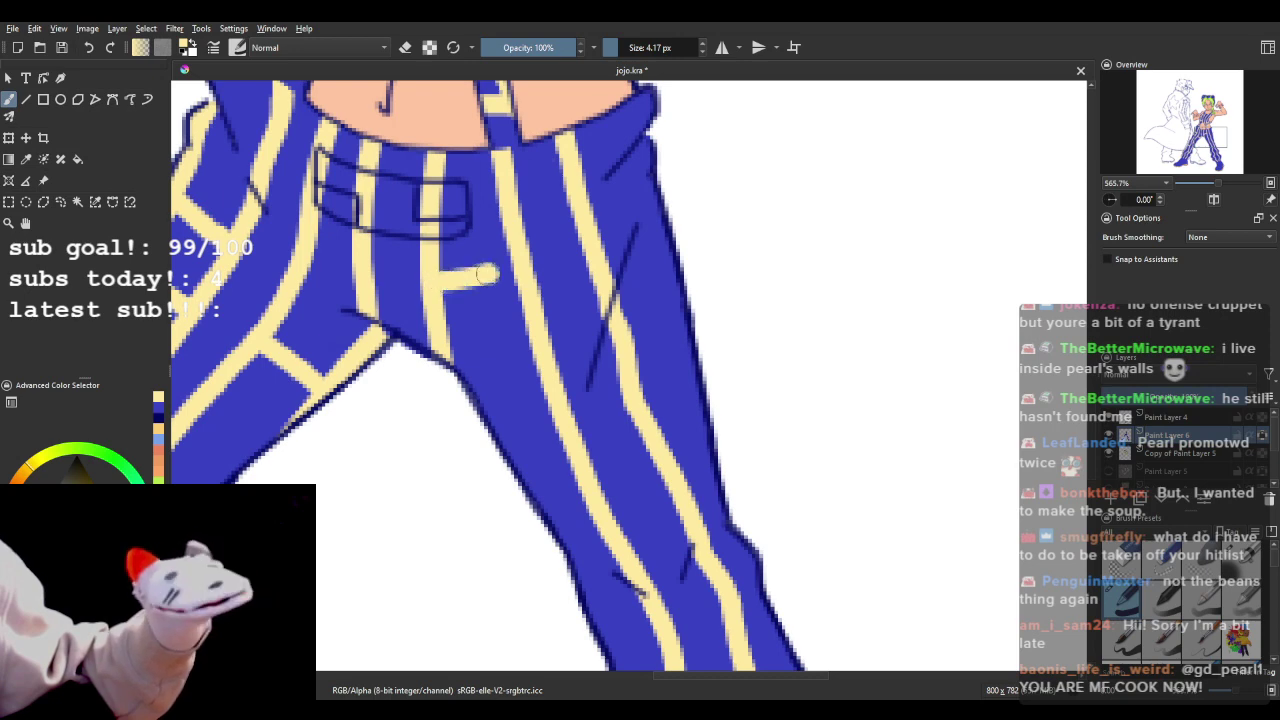
{"action": "left_click_drag", "start_coordinate": [445, 355], "coordinate": [537, 337]}
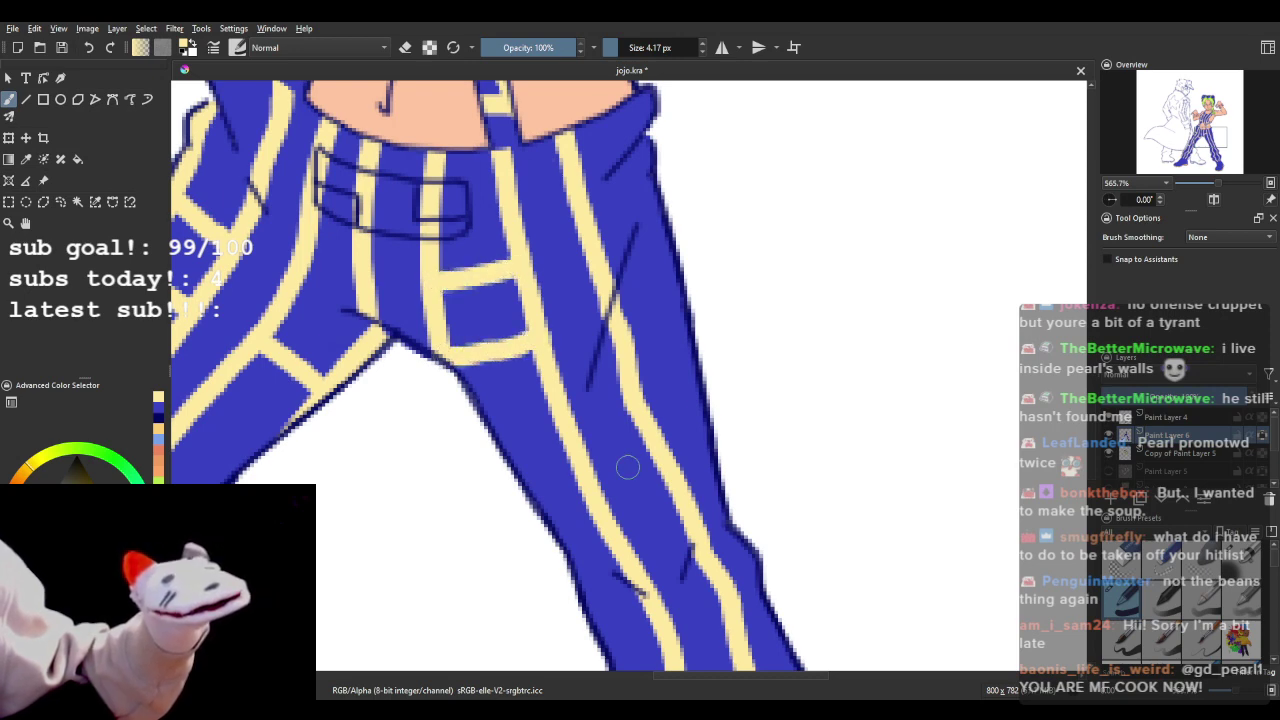
- Paint a pale yellow crossbar between the two right-hand thigh stripes above the knee and one from the outer stripe to the hip edge
{"action": "left_click_drag", "start_coordinate": [590, 490], "coordinate": [652, 461]}
{"action": "left_click_drag", "start_coordinate": [590, 218], "coordinate": [658, 188]}
{"action": "scroll", "coordinate": [658, 189], "scroll_direction": "down", "scroll_amount": 4}
{"action": "scroll", "coordinate": [690, 288], "scroll_direction": "up", "scroll_amount": 4}
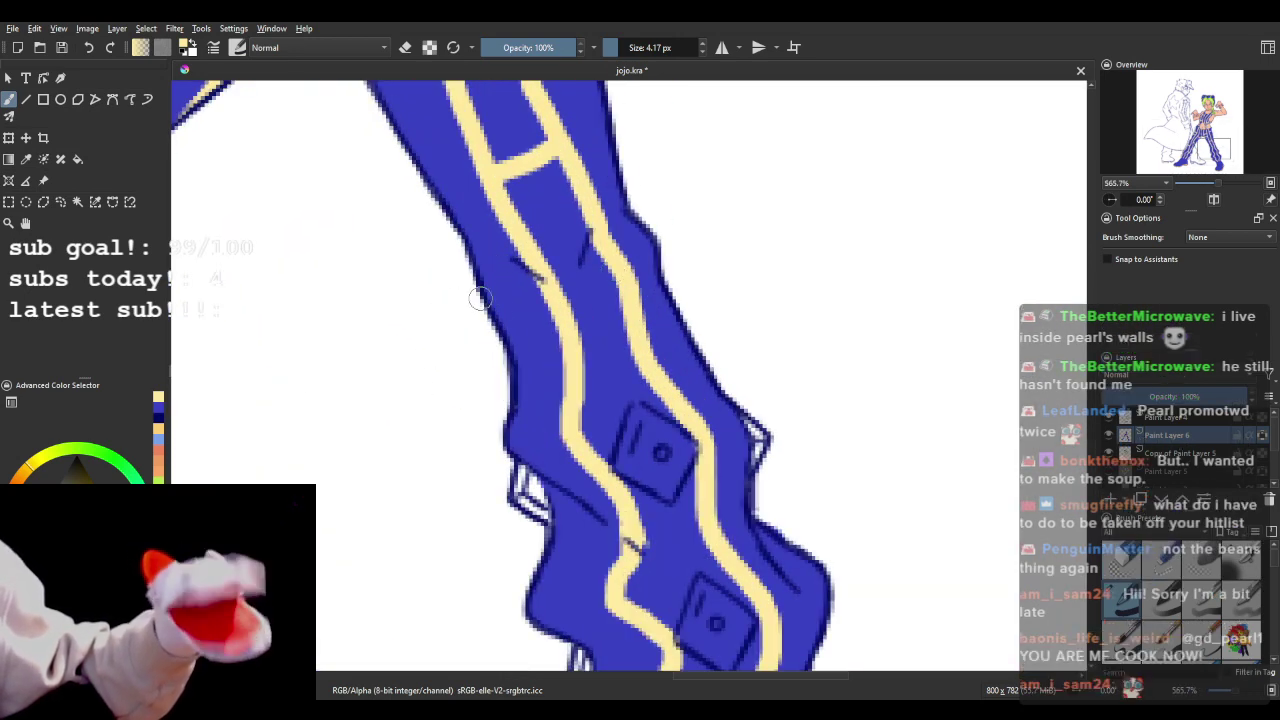
- Paint short pale yellow crossbars on the right-hand leg: one to the inner edge at the knee and two to the outer edge below it
{"action": "left_click_drag", "start_coordinate": [490, 301], "coordinate": [548, 288]}
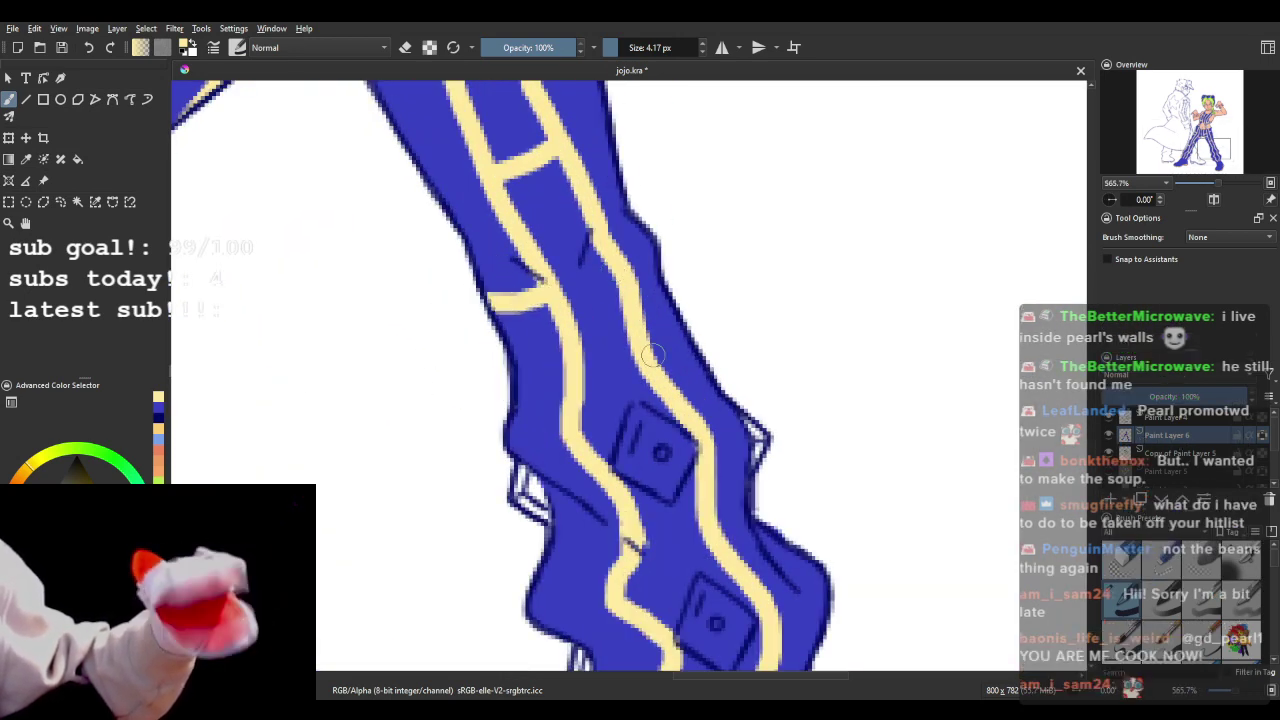
{"action": "left_click_drag", "start_coordinate": [650, 355], "coordinate": [690, 344]}
{"action": "scroll", "coordinate": [613, 440], "scroll_direction": "down", "scroll_amount": 3}
{"action": "scroll", "coordinate": [655, 386], "scroll_direction": "up", "scroll_amount": 2}
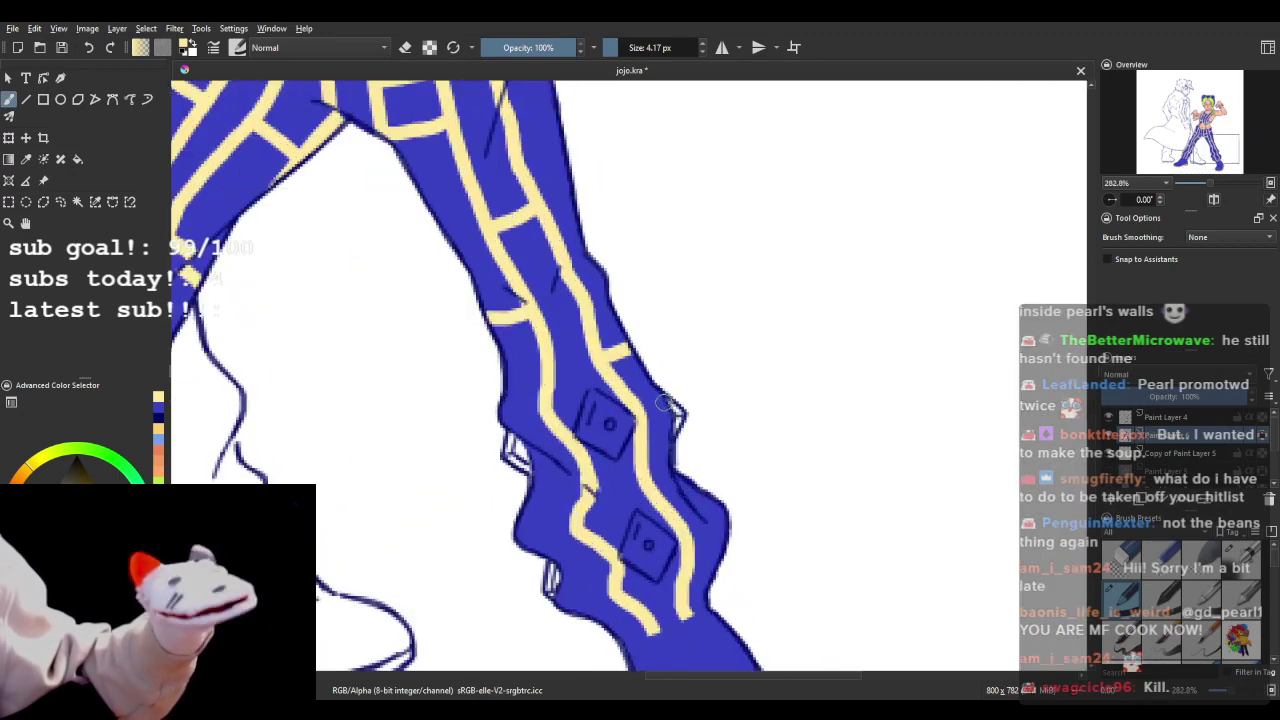
{"action": "left_click_drag", "start_coordinate": [624, 392], "coordinate": [650, 383]}
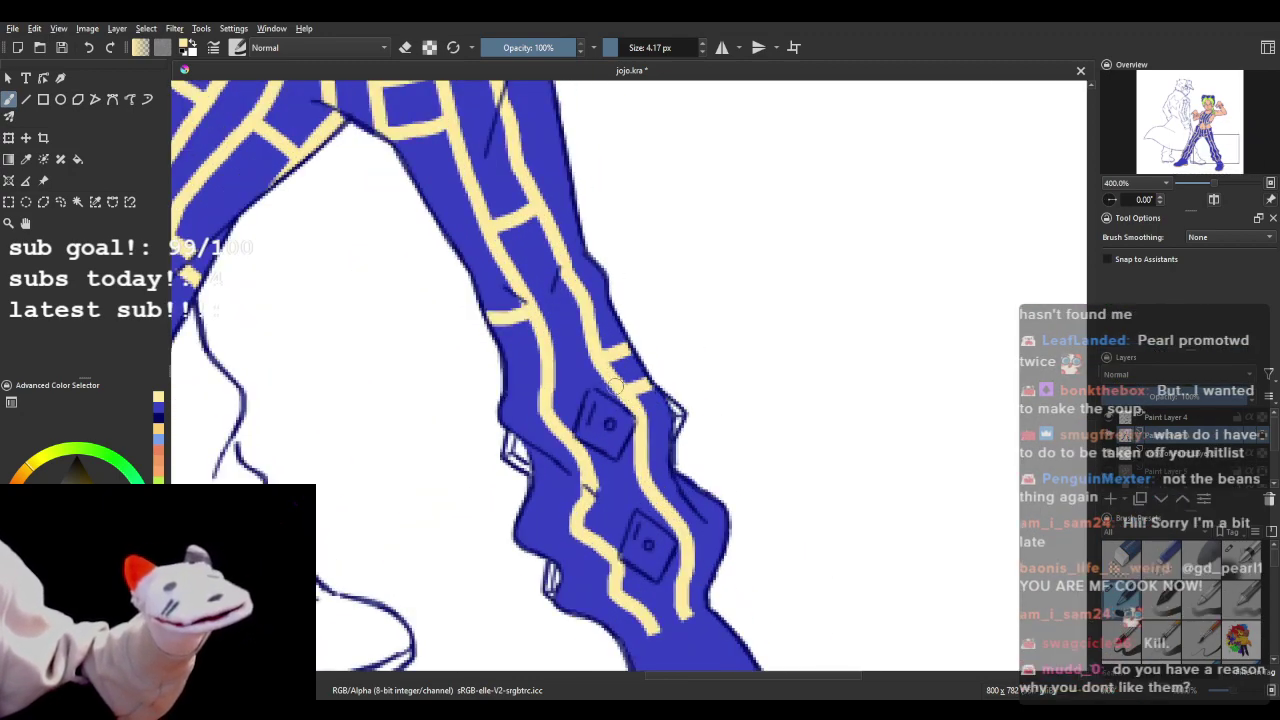
- Paint a pale yellow crossbar from the right-hand leg's lower inner edge to its inner stripe, just above the boot
{"action": "scroll", "coordinate": [632, 384], "scroll_direction": "down", "scroll_amount": 3}
{"action": "scroll", "coordinate": [648, 447], "scroll_direction": "up", "scroll_amount": 3}
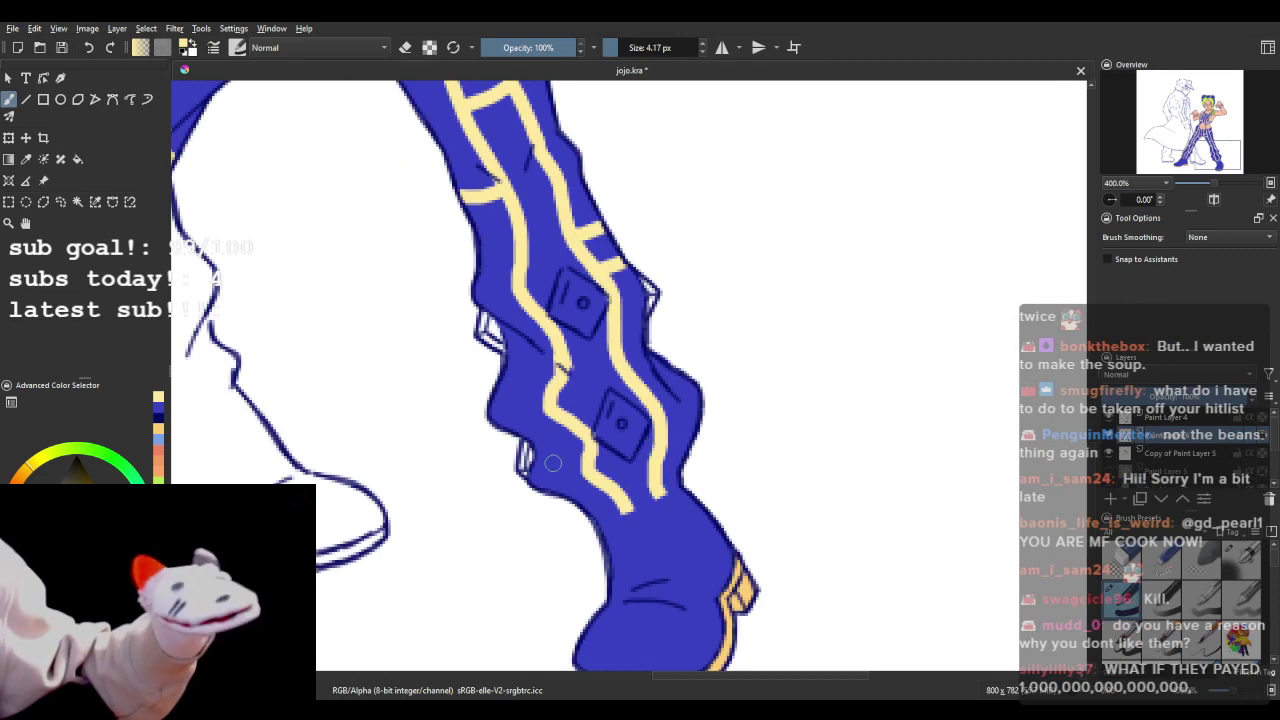
{"action": "left_click_drag", "start_coordinate": [530, 455], "coordinate": [584, 440]}
{"action": "scroll", "coordinate": [602, 478], "scroll_direction": "down", "scroll_amount": 5}
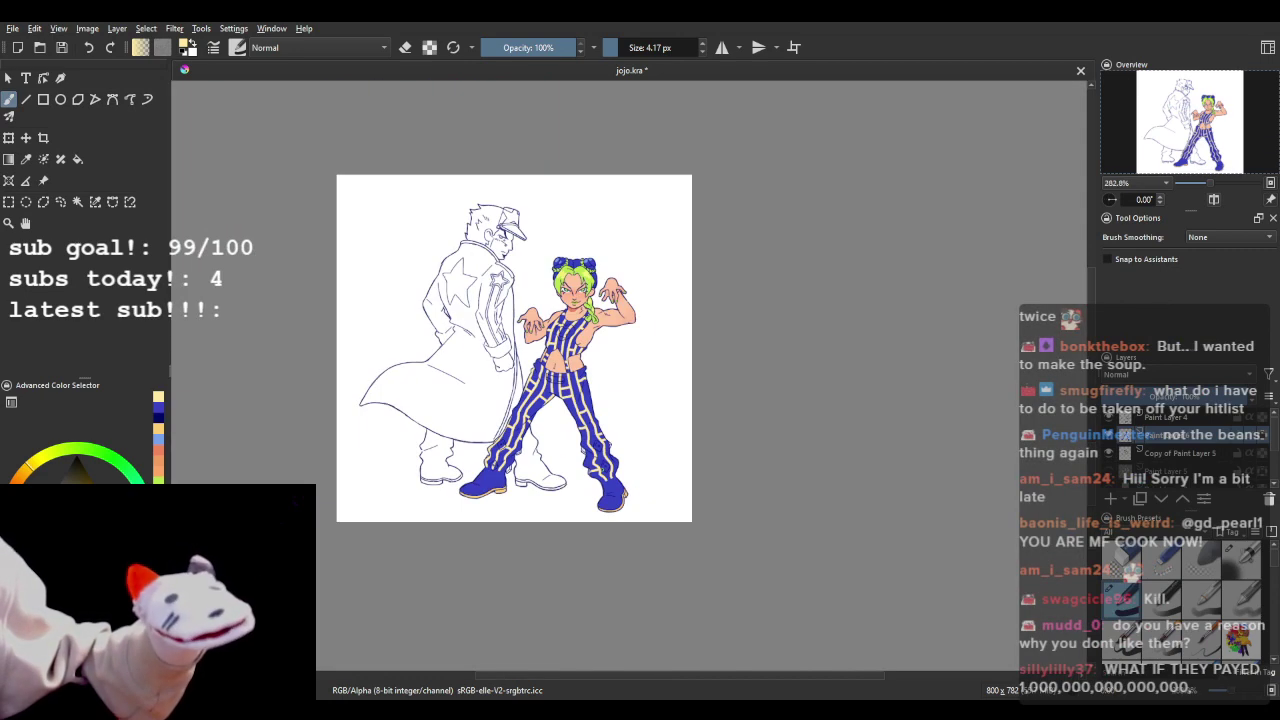
- Examine the striped top and trousers close up and at full-figure size to check the crossbar pattern
{"action": "scroll", "coordinate": [535, 499], "scroll_direction": "up", "scroll_amount": 3}
{"action": "scroll", "coordinate": [535, 499], "scroll_direction": "down", "scroll_amount": 3}
{"action": "scroll", "coordinate": [535, 499], "scroll_direction": "up", "scroll_amount": 3}
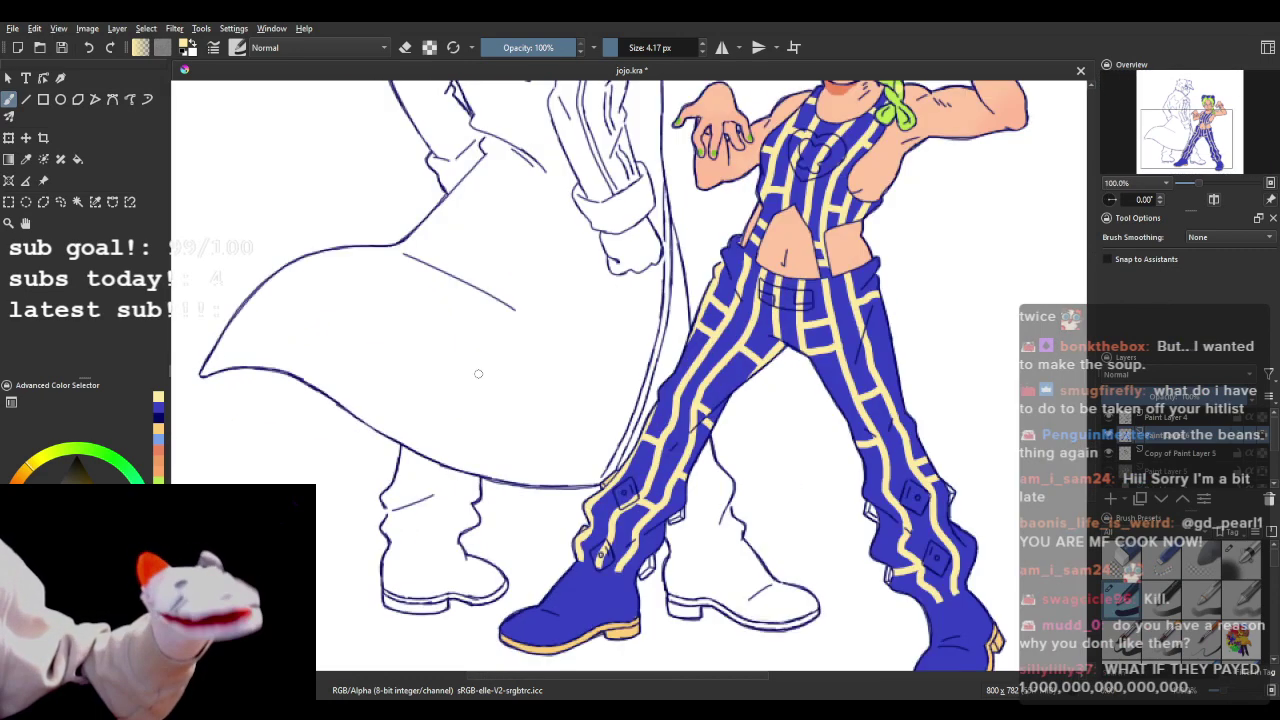
{"action": "scroll", "coordinate": [535, 499], "scroll_direction": "down", "scroll_amount": 4}
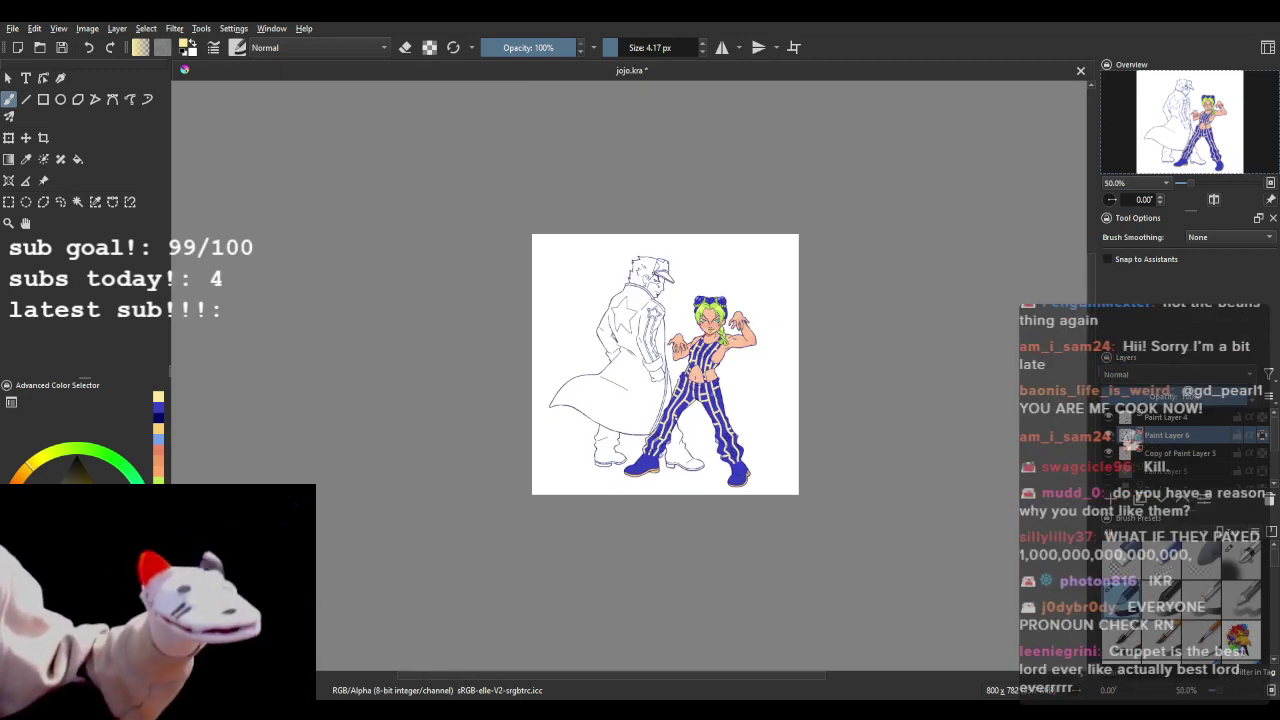
{"action": "scroll", "coordinate": [724, 389], "scroll_direction": "up", "scroll_amount": 2}
{"action": "scroll", "coordinate": [705, 303], "scroll_direction": "up", "scroll_amount": 4}
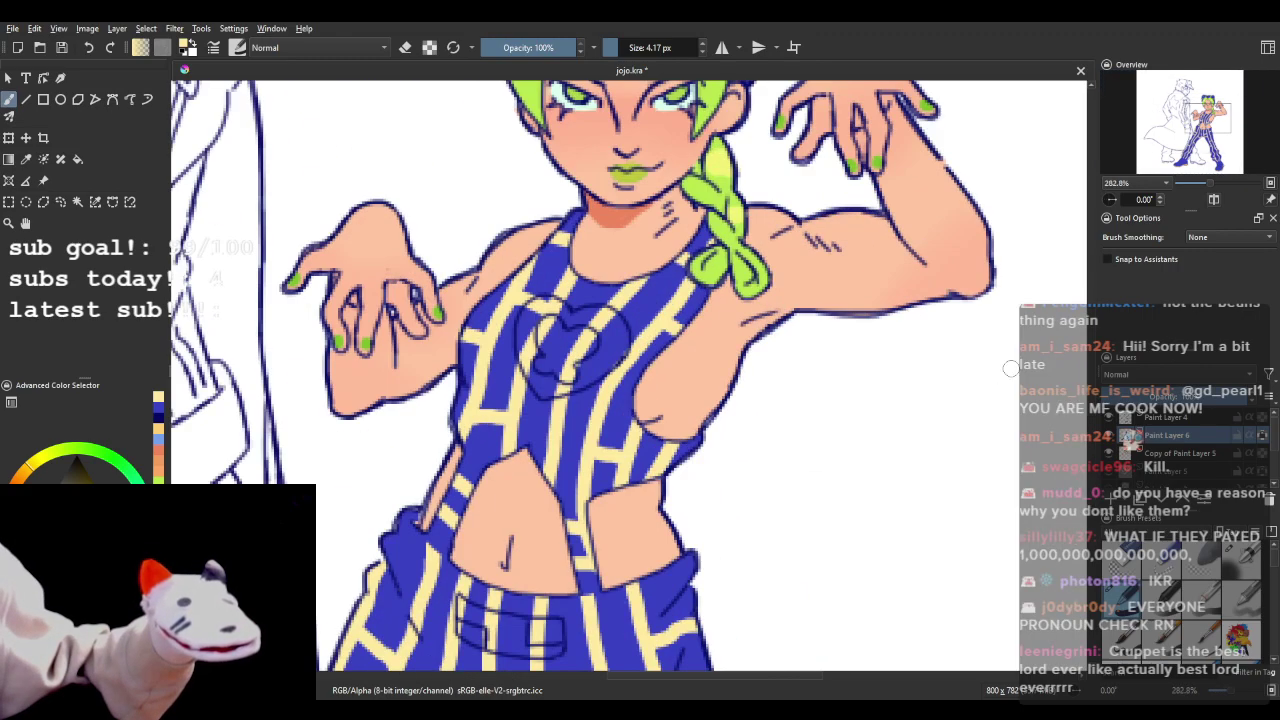
{"action": "scroll", "coordinate": [569, 434], "scroll_direction": "down", "scroll_amount": 5}
{"action": "scroll", "coordinate": [569, 434], "scroll_direction": "up", "scroll_amount": 4}
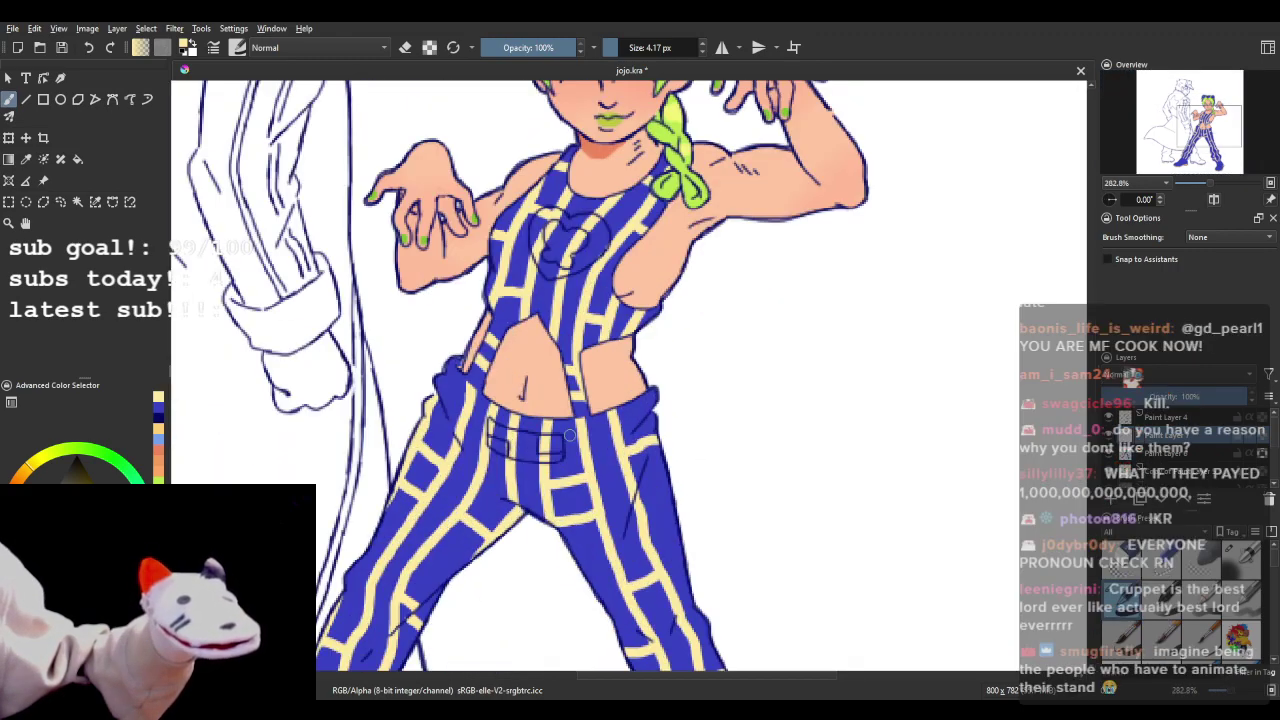
- Sample the golden orange of the boot soles and fill the whole belt buckle with it on the separate layer
{"action": "scroll", "coordinate": [523, 353], "scroll_direction": "down", "scroll_amount": 5}
{"action": "scroll", "coordinate": [314, 334], "scroll_direction": "up", "scroll_amount": 6}
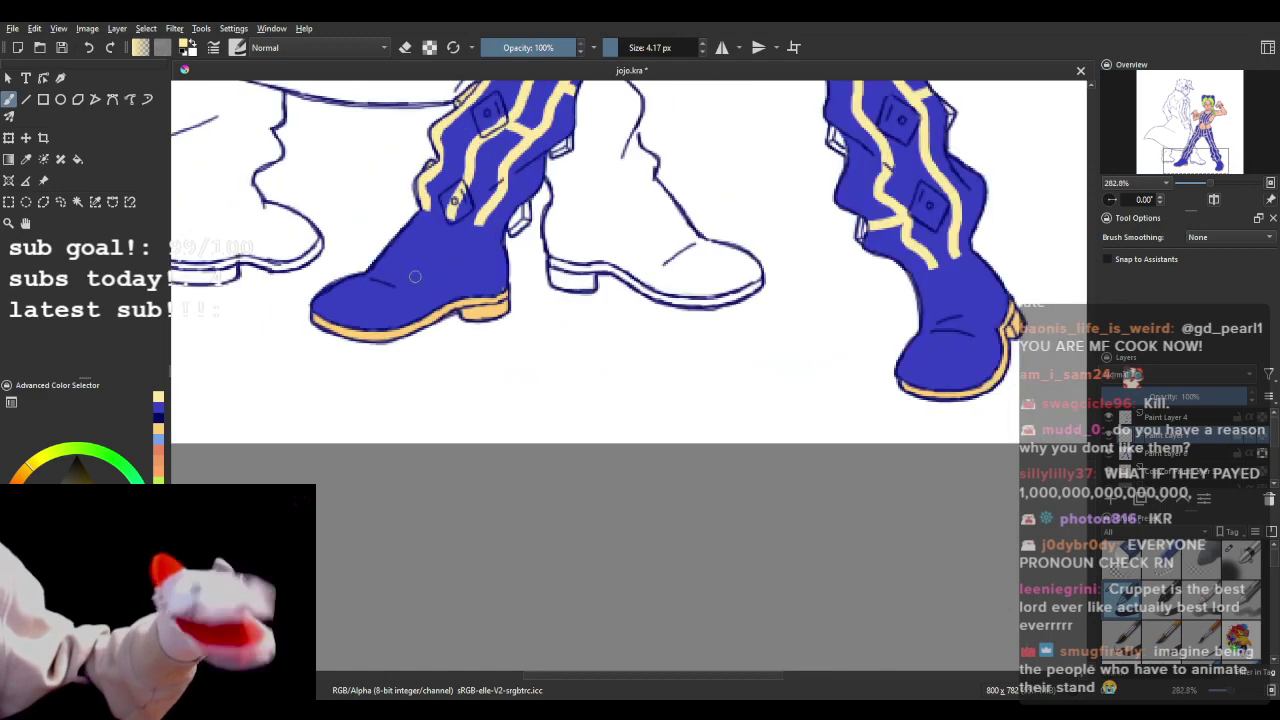
{"action": "scroll", "coordinate": [589, 301], "scroll_direction": "down", "scroll_amount": 3}
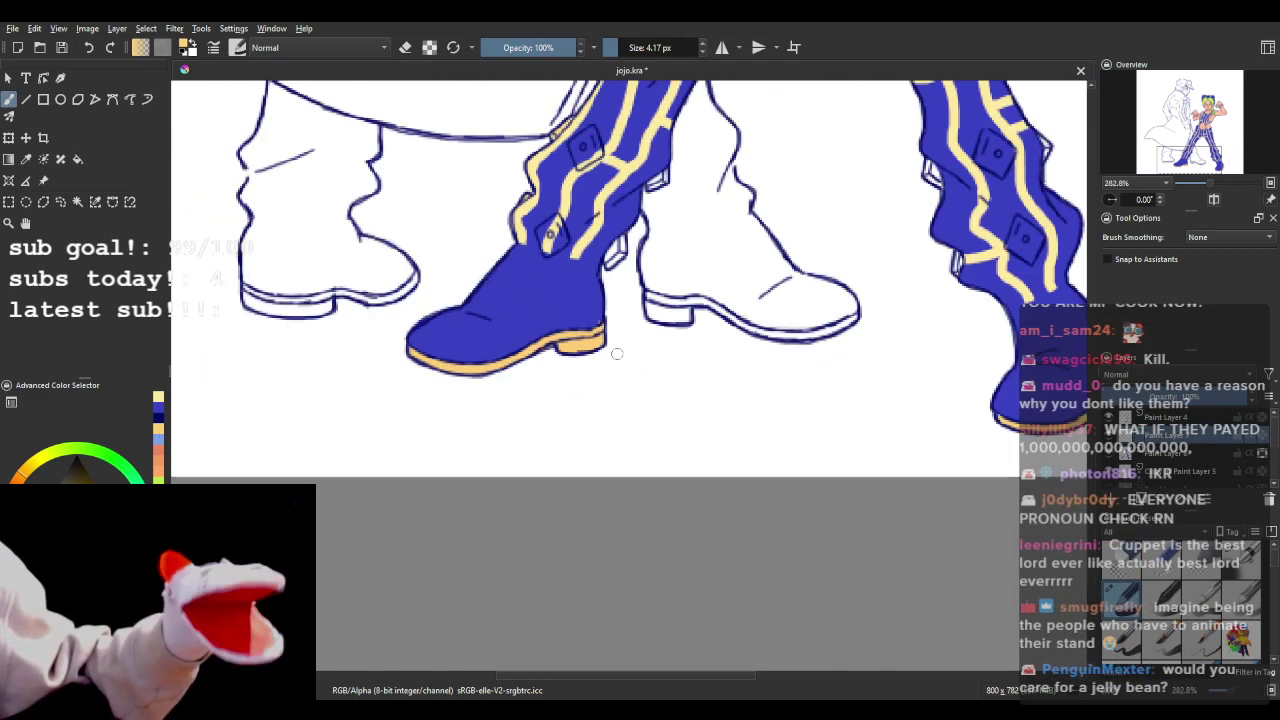
{"action": "scroll", "coordinate": [588, 289], "scroll_direction": "down", "scroll_amount": 5}
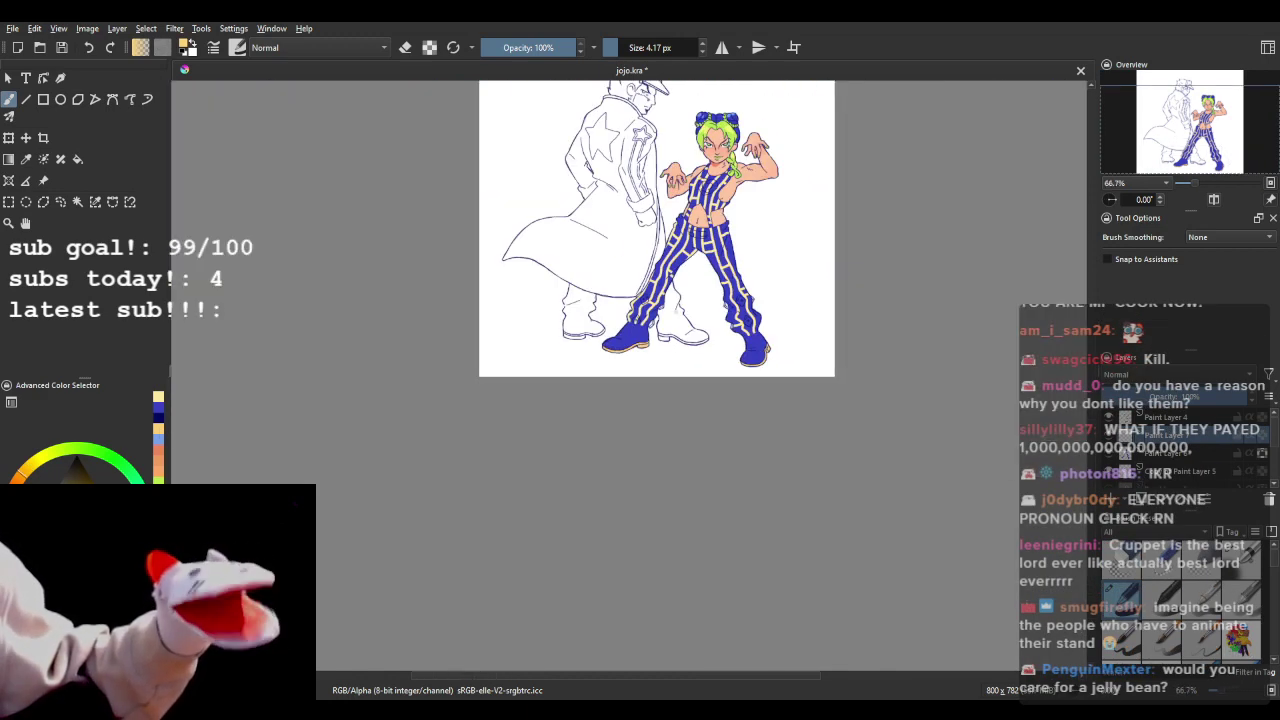
{"action": "scroll", "coordinate": [707, 228], "scroll_direction": "up", "scroll_amount": 3}
{"action": "scroll", "coordinate": [677, 254], "scroll_direction": "up", "scroll_amount": 7}
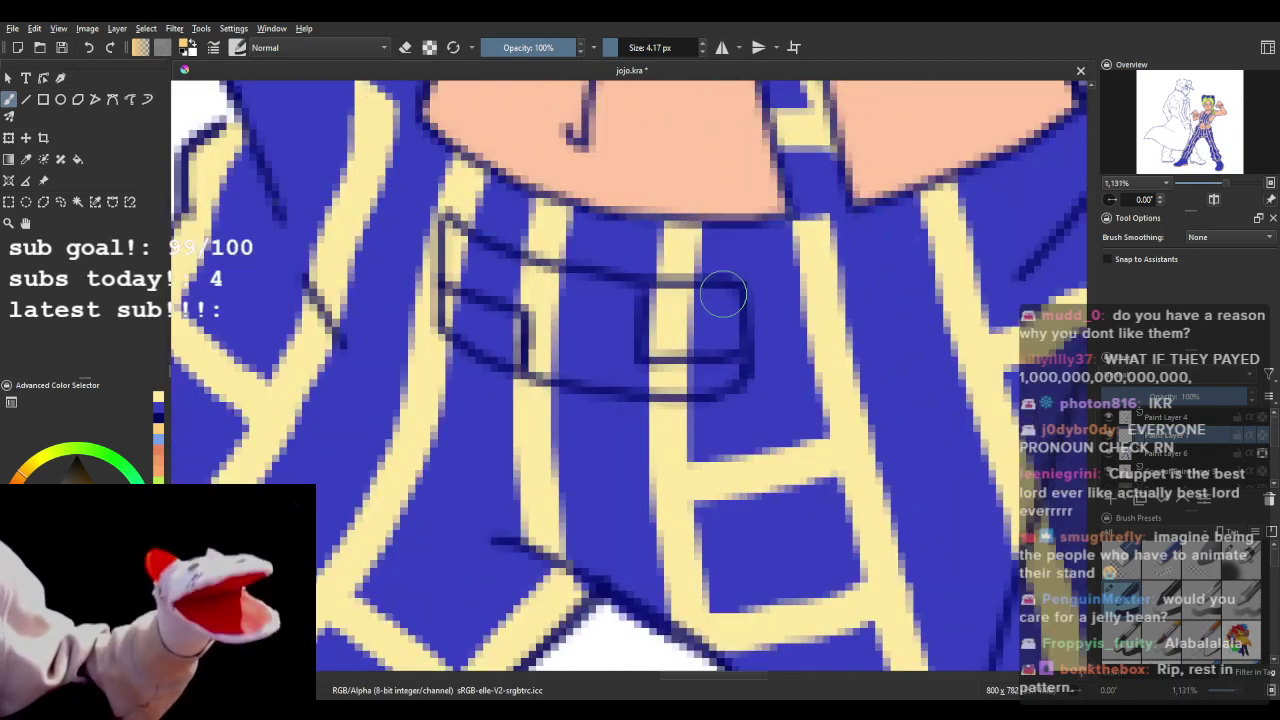
{"action": "mouse_move", "coordinate": [465, 300]}
{"action": "left_mouse_down"}
{"action": "mouse_move", "coordinate": [532, 352]}
{"action": "mouse_move", "coordinate": [507, 318]}
{"action": "mouse_move", "coordinate": [601, 359]}
{"action": "mouse_move", "coordinate": [544, 343]}
{"action": "mouse_move", "coordinate": [630, 355]}
{"action": "mouse_move", "coordinate": [595, 371]}
{"action": "mouse_move", "coordinate": [639, 350]}
{"action": "mouse_move", "coordinate": [705, 373]}
{"action": "mouse_move", "coordinate": [704, 347]}
{"action": "mouse_move", "coordinate": [726, 345]}
{"action": "mouse_move", "coordinate": [728, 306]}
{"action": "mouse_move", "coordinate": [664, 322]}
{"action": "mouse_move", "coordinate": [667, 297]}
{"action": "mouse_move", "coordinate": [664, 316]}
{"action": "mouse_move", "coordinate": [537, 299]}
{"action": "mouse_move", "coordinate": [629, 304]}
{"action": "mouse_move", "coordinate": [548, 294]}
{"action": "mouse_move", "coordinate": [519, 281]}
{"action": "mouse_move", "coordinate": [561, 295]}
{"action": "mouse_move", "coordinate": [467, 250]}
{"action": "left_mouse_up"}
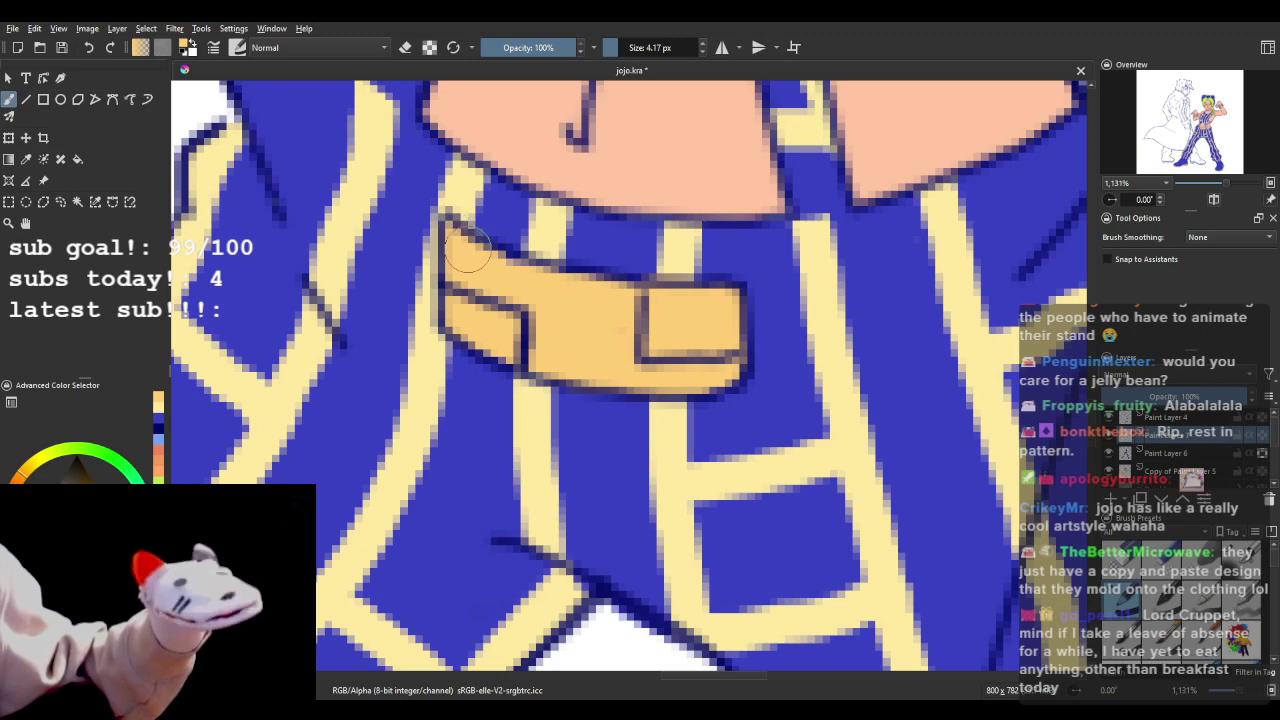
{"action": "scroll", "coordinate": [494, 197], "scroll_direction": "down", "scroll_amount": 7}
{"action": "scroll", "coordinate": [550, 239], "scroll_direction": "down", "scroll_amount": 2}
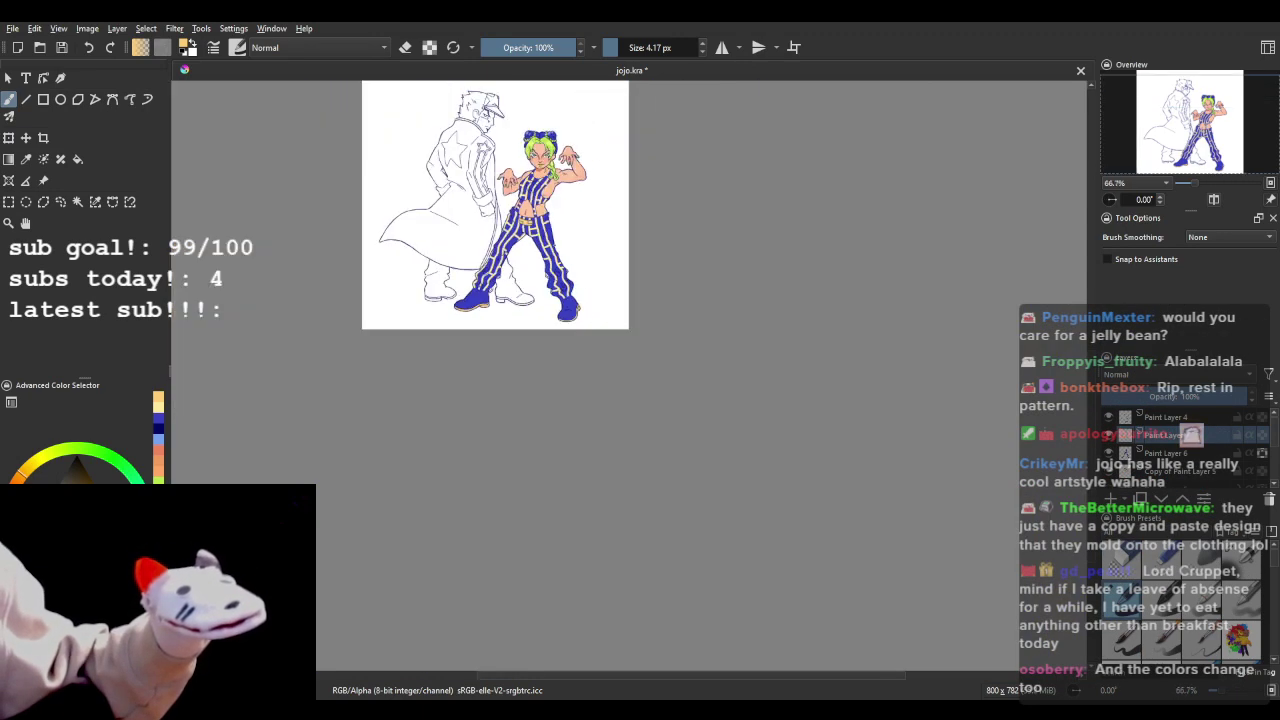
- Switch to the 81 px brush preset and fill the two protruding buckles at the left-hand leg's lower inner edge with golden orange
{"action": "scroll", "coordinate": [488, 272], "scroll_direction": "up", "scroll_amount": 7}
{"action": "scroll", "coordinate": [441, 373], "scroll_direction": "up", "scroll_amount": 1}
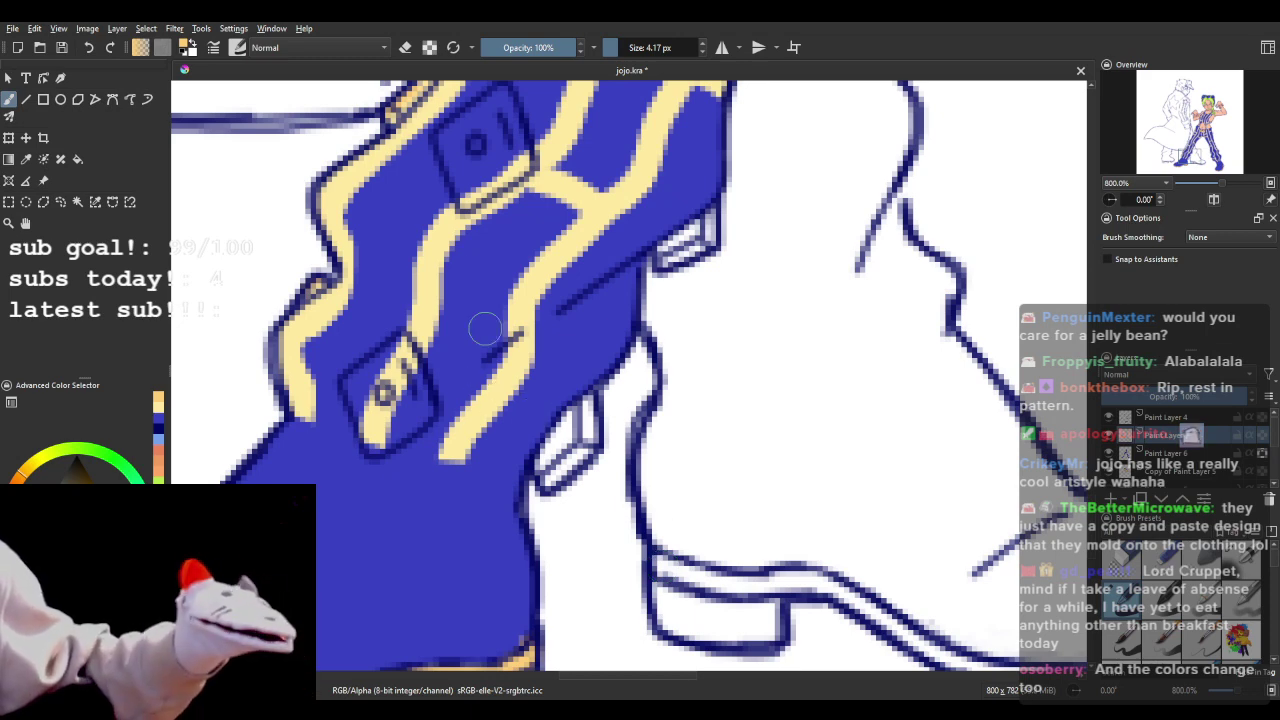
{"action": "scroll", "coordinate": [1270, 570], "scroll_direction": "down", "scroll_amount": 3}
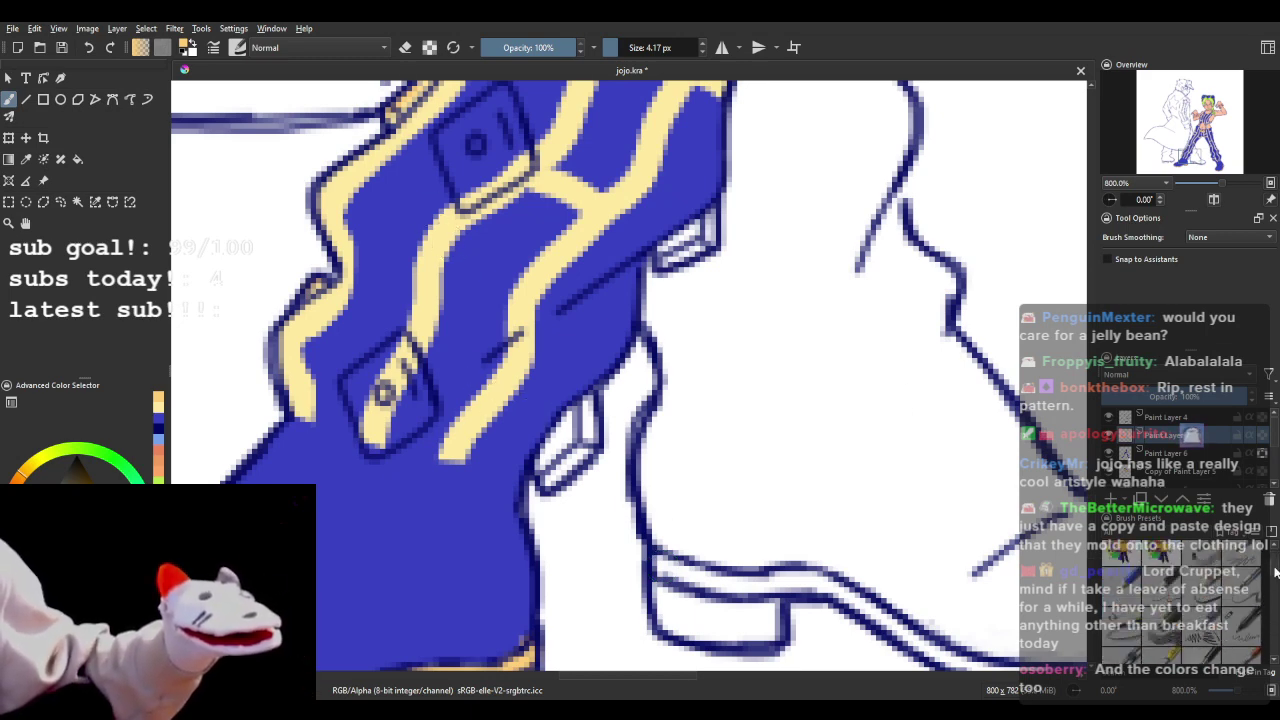
{"action": "left_click", "coordinate": [1140, 595]}
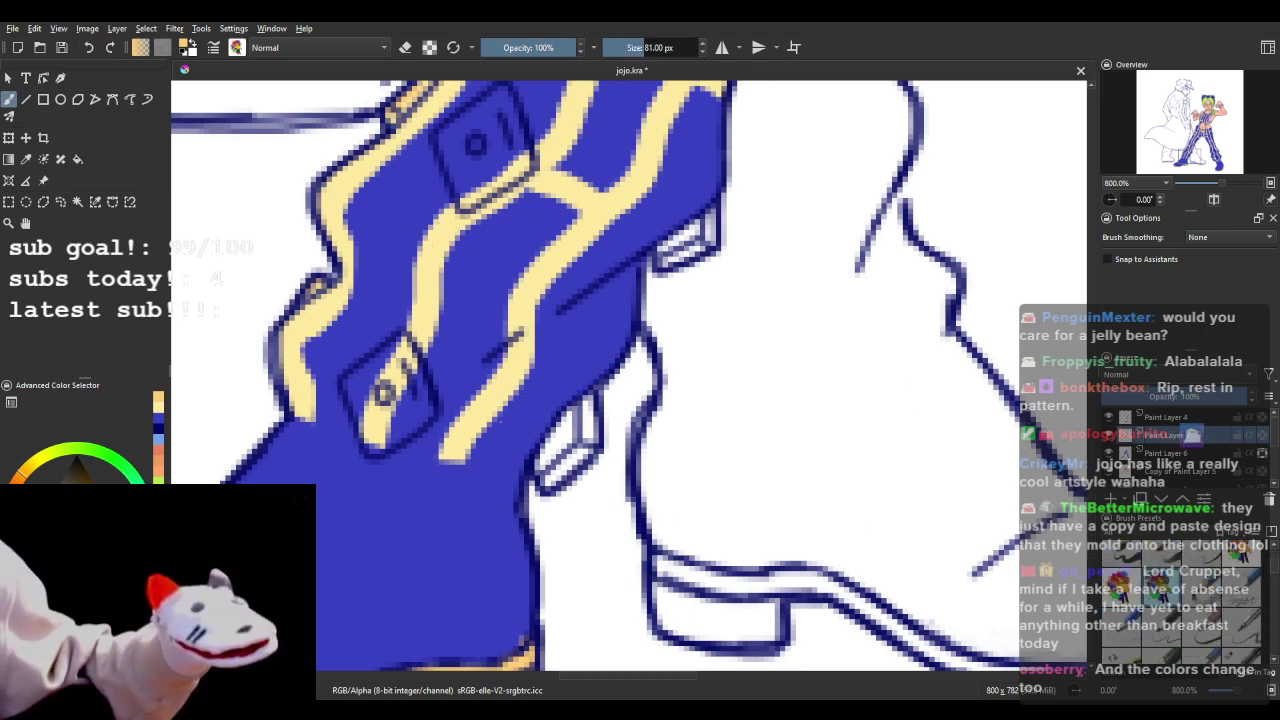
{"action": "mouse_move", "coordinate": [551, 462]}
{"action": "left_mouse_down"}
{"action": "mouse_move", "coordinate": [555, 443]}
{"action": "mouse_move", "coordinate": [582, 448]}
{"action": "left_mouse_up"}
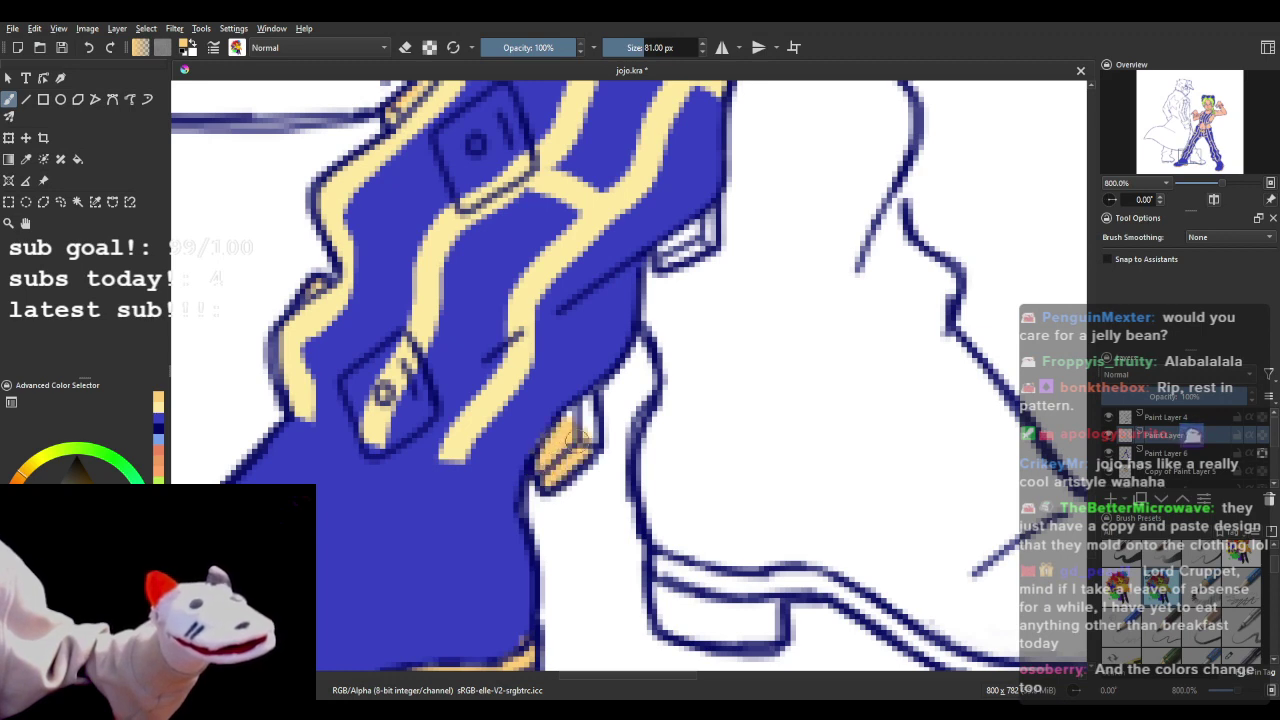
{"action": "left_click", "coordinate": [88, 47]}
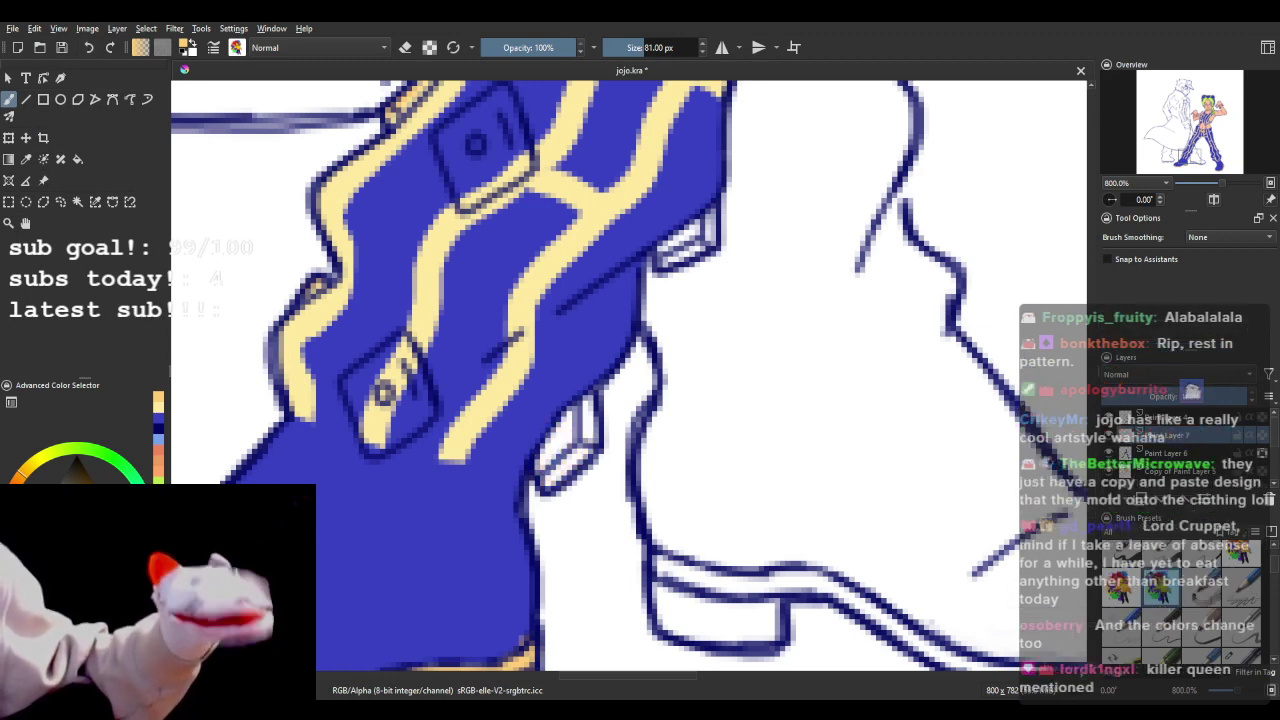
{"action": "mouse_move", "coordinate": [552, 459]}
{"action": "left_mouse_down"}
{"action": "mouse_move", "coordinate": [545, 478]}
{"action": "mouse_move", "coordinate": [560, 450]}
{"action": "mouse_move", "coordinate": [578, 462]}
{"action": "mouse_move", "coordinate": [565, 450]}
{"action": "mouse_move", "coordinate": [580, 415]}
{"action": "mouse_move", "coordinate": [556, 476]}
{"action": "mouse_move", "coordinate": [585, 440]}
{"action": "left_mouse_up"}
{"action": "left_click", "coordinate": [89, 47]}
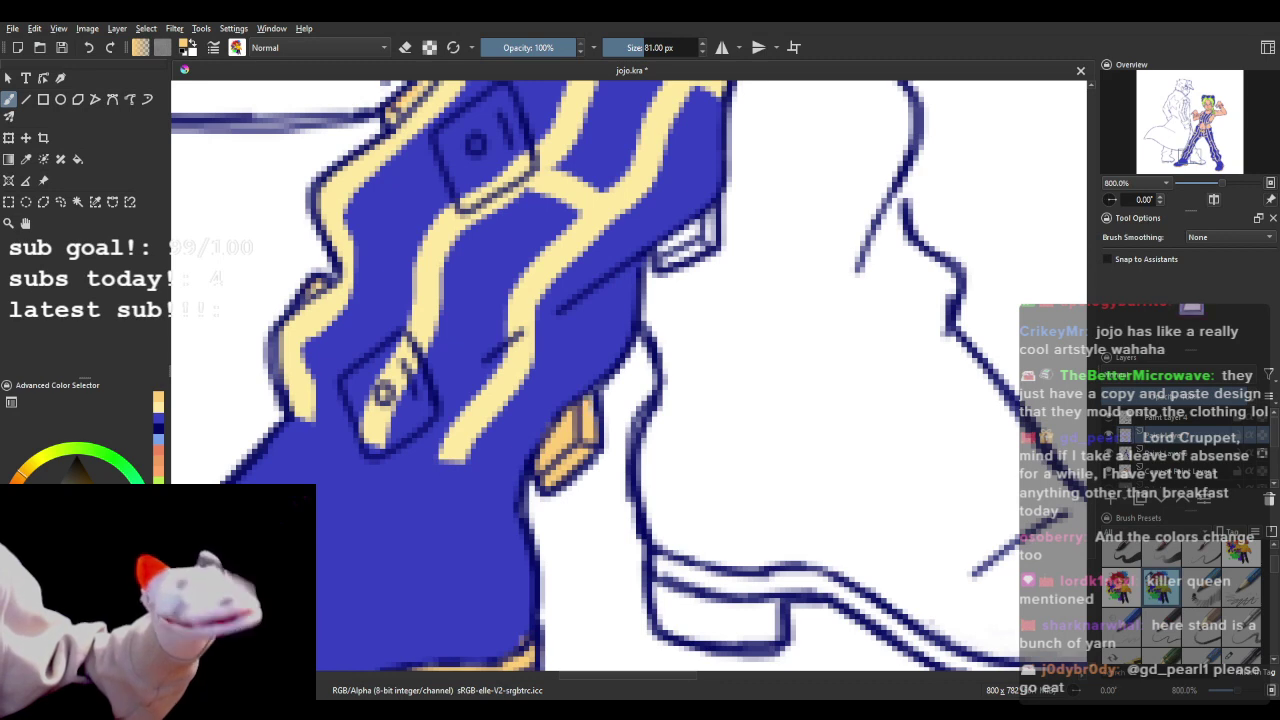
{"action": "mouse_move", "coordinate": [662, 250]}
{"action": "left_mouse_down"}
{"action": "mouse_move", "coordinate": [672, 244]}
{"action": "mouse_move", "coordinate": [664, 262]}
{"action": "mouse_move", "coordinate": [688, 236]}
{"action": "mouse_move", "coordinate": [710, 236]}
{"action": "left_mouse_up"}
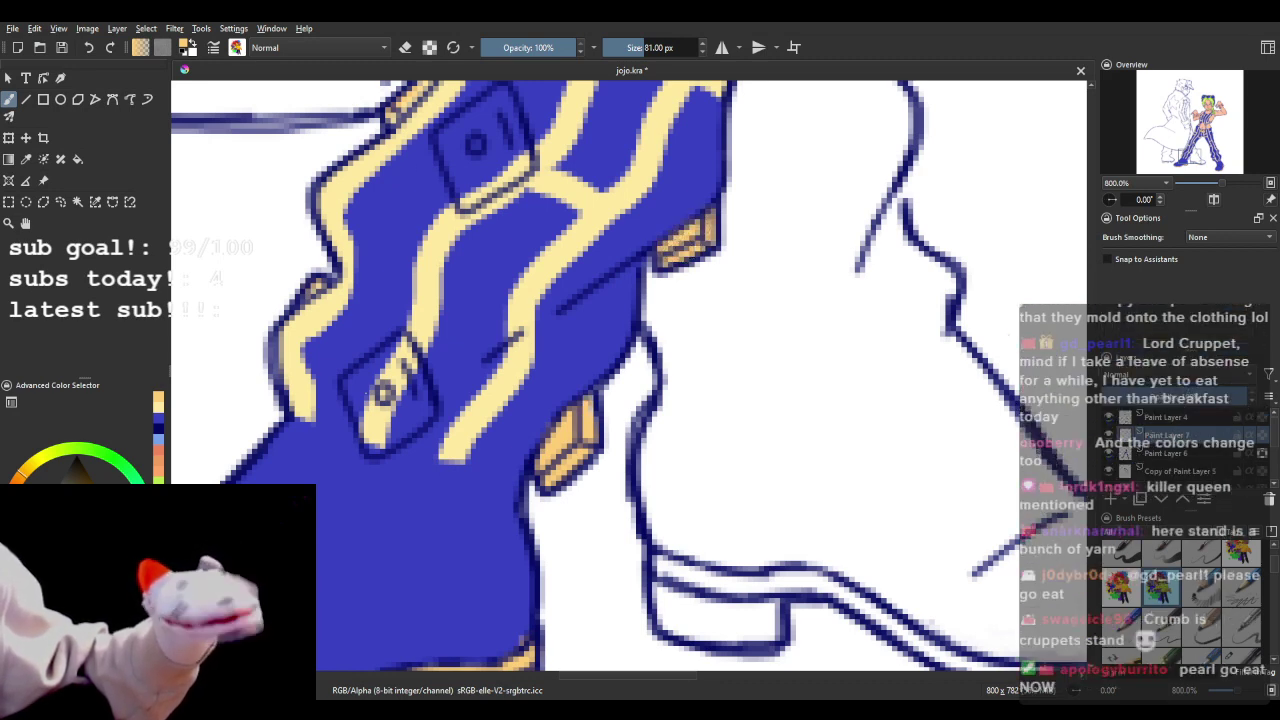
- Fill the diamond-shaped buckle patch just above the left-hand boot, including its central circle, with golden orange
{"action": "mouse_move", "coordinate": [372, 388]}
{"action": "left_mouse_down"}
{"action": "mouse_move", "coordinate": [360, 410]}
{"action": "mouse_move", "coordinate": [356, 388]}
{"action": "mouse_move", "coordinate": [374, 436]}
{"action": "mouse_move", "coordinate": [398, 426]}
{"action": "left_mouse_up"}
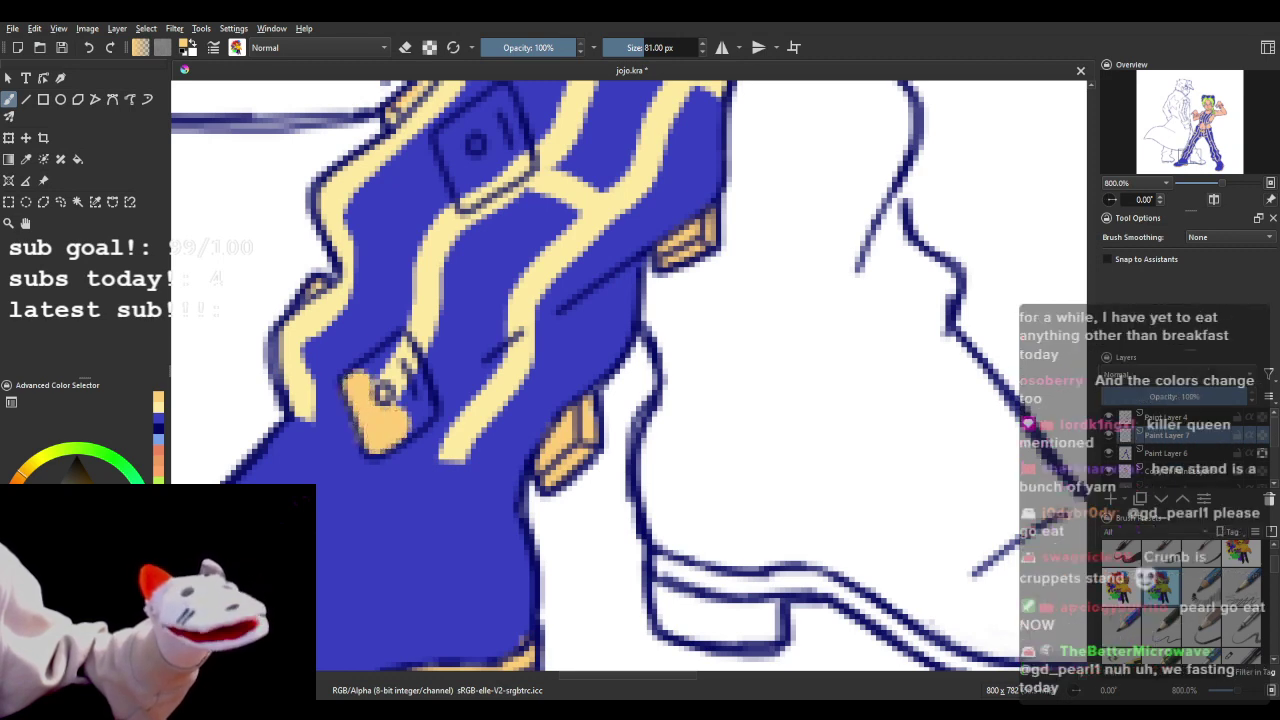
{"action": "left_click", "coordinate": [88, 47]}
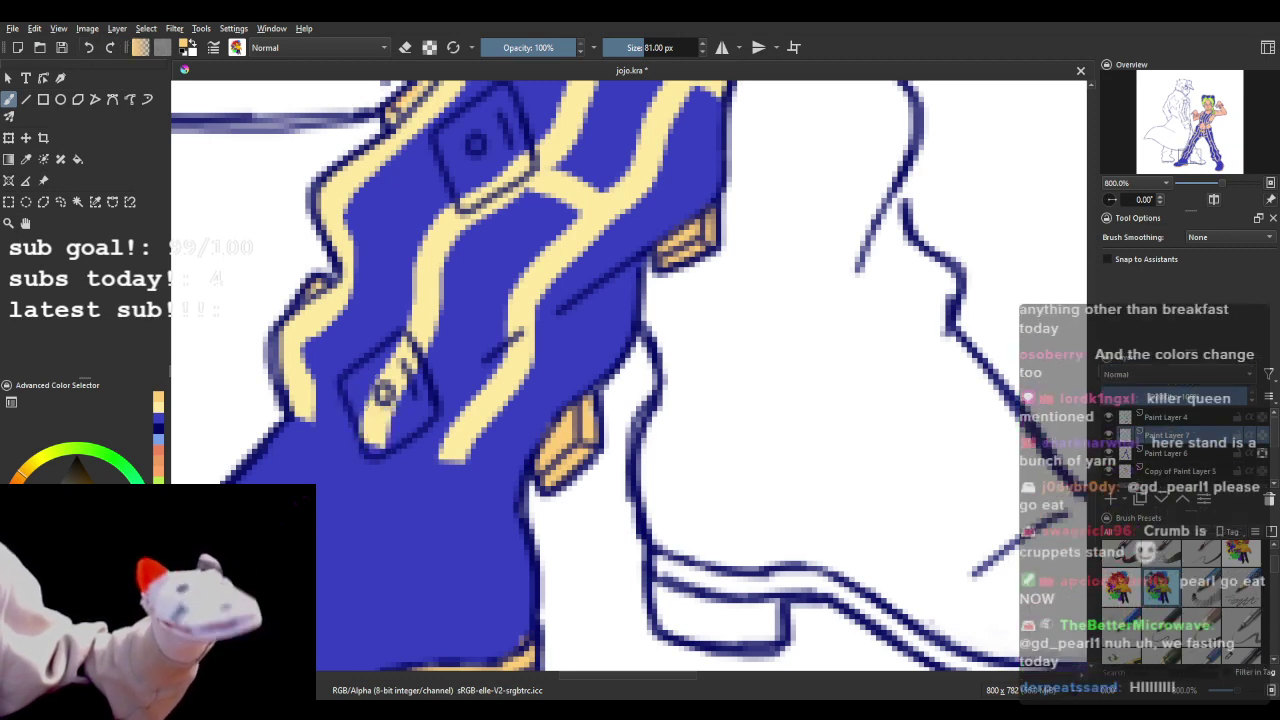
{"action": "mouse_move", "coordinate": [400, 352]}
{"action": "left_mouse_down"}
{"action": "mouse_move", "coordinate": [357, 393]}
{"action": "mouse_move", "coordinate": [354, 379]}
{"action": "mouse_move", "coordinate": [398, 438]}
{"action": "left_mouse_up"}
{"action": "mouse_move", "coordinate": [383, 393]}
{"action": "left_mouse_down"}
{"action": "mouse_move", "coordinate": [415, 425]}
{"action": "mouse_move", "coordinate": [422, 395]}
{"action": "mouse_move", "coordinate": [390, 392]}
{"action": "mouse_move", "coordinate": [403, 394]}
{"action": "left_mouse_up"}
{"action": "scroll", "coordinate": [379, 294], "scroll_direction": "down", "scroll_amount": 5}
{"action": "scroll", "coordinate": [393, 262], "scroll_direction": "up", "scroll_amount": 6}
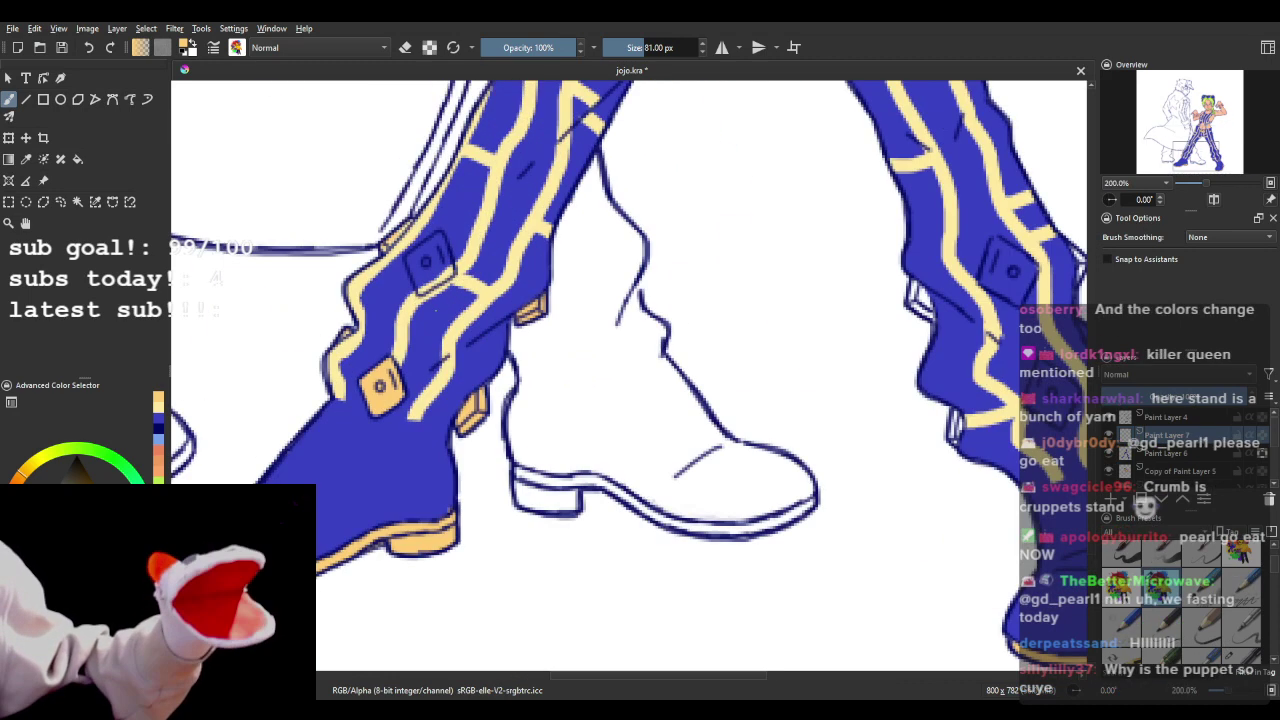
- Fill the upper diamond-shaped buckle patch on the left-hand leg, including its central circle, with golden orange
{"action": "scroll", "coordinate": [399, 242], "scroll_direction": "down", "scroll_amount": 2}
{"action": "scroll", "coordinate": [350, 344], "scroll_direction": "up", "scroll_amount": 1}
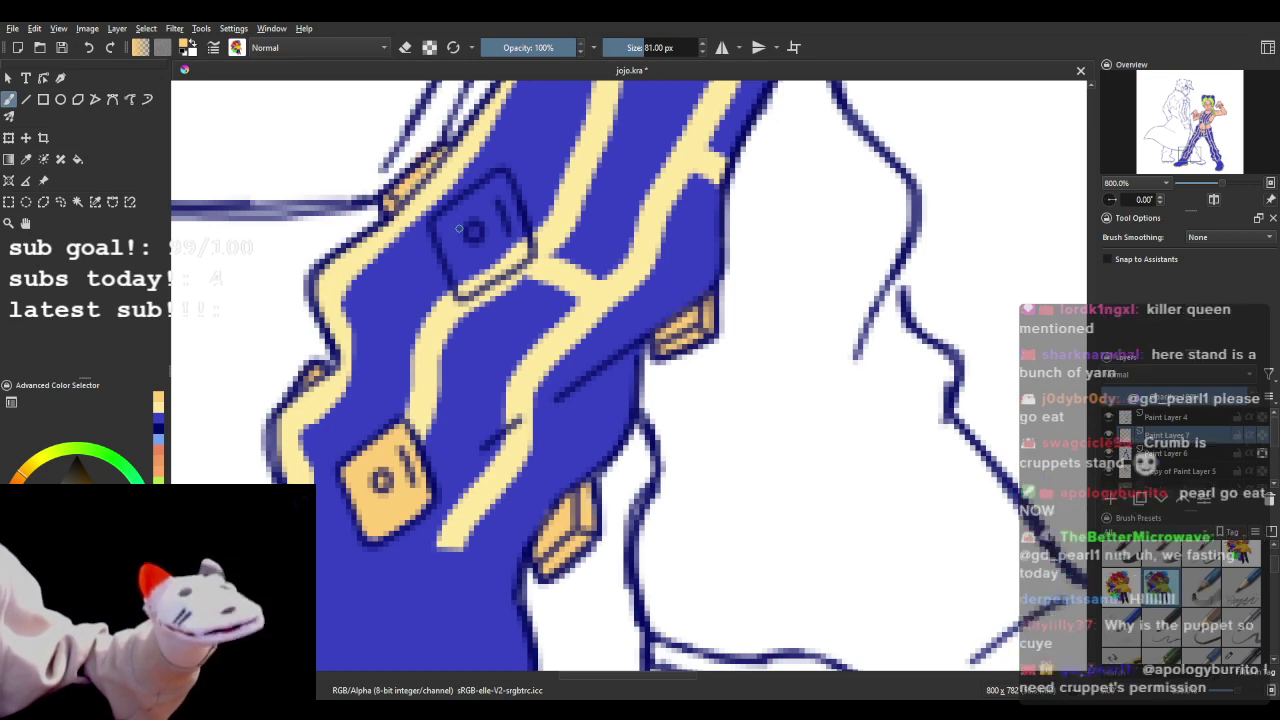
{"action": "mouse_move", "coordinate": [444, 220]}
{"action": "left_mouse_down"}
{"action": "mouse_move", "coordinate": [464, 284]}
{"action": "mouse_move", "coordinate": [512, 250]}
{"action": "mouse_move", "coordinate": [500, 185]}
{"action": "mouse_move", "coordinate": [455, 208]}
{"action": "mouse_move", "coordinate": [483, 236]}
{"action": "mouse_move", "coordinate": [490, 212]}
{"action": "mouse_move", "coordinate": [482, 242]}
{"action": "left_mouse_up"}
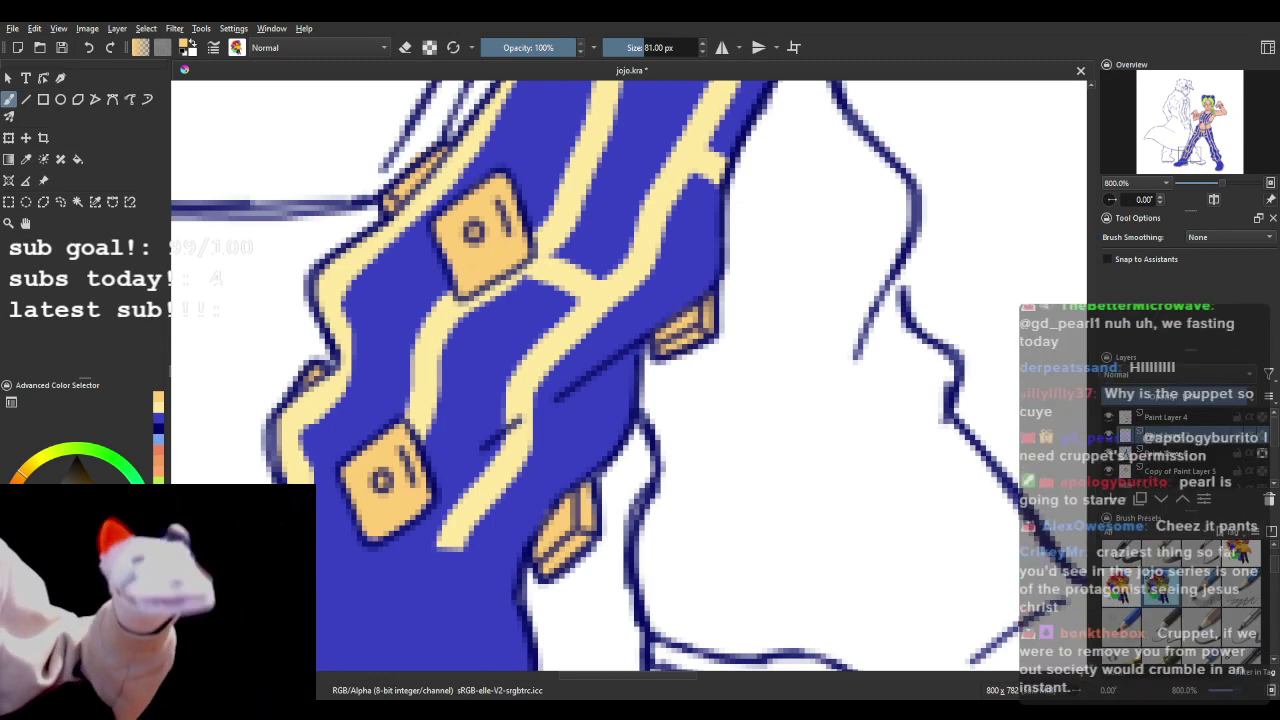
- Fill the protruding buckle on the outer edge of the right-hand leg with golden orange, undoing the stray paint
{"action": "scroll", "coordinate": [450, 368], "scroll_direction": "down", "scroll_amount": 6}
{"action": "scroll", "coordinate": [741, 362], "scroll_direction": "up", "scroll_amount": 3}
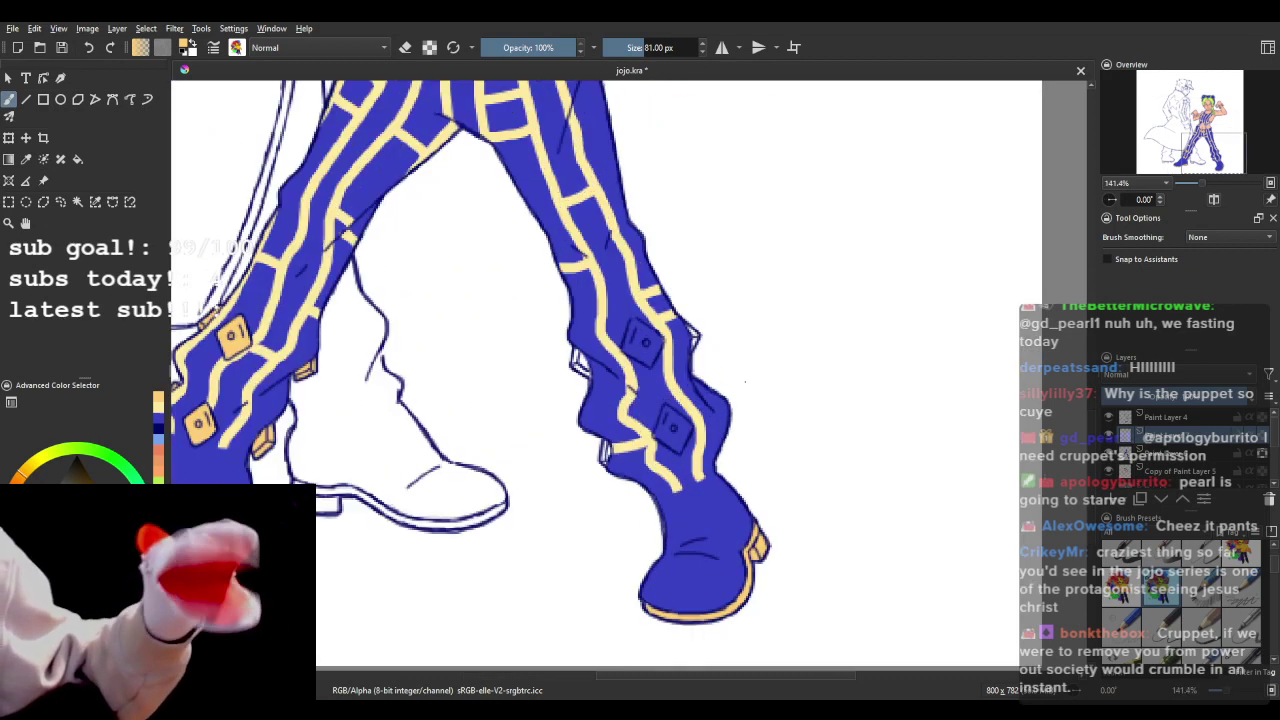
{"action": "scroll", "coordinate": [730, 350], "scroll_direction": "up", "scroll_amount": 5}
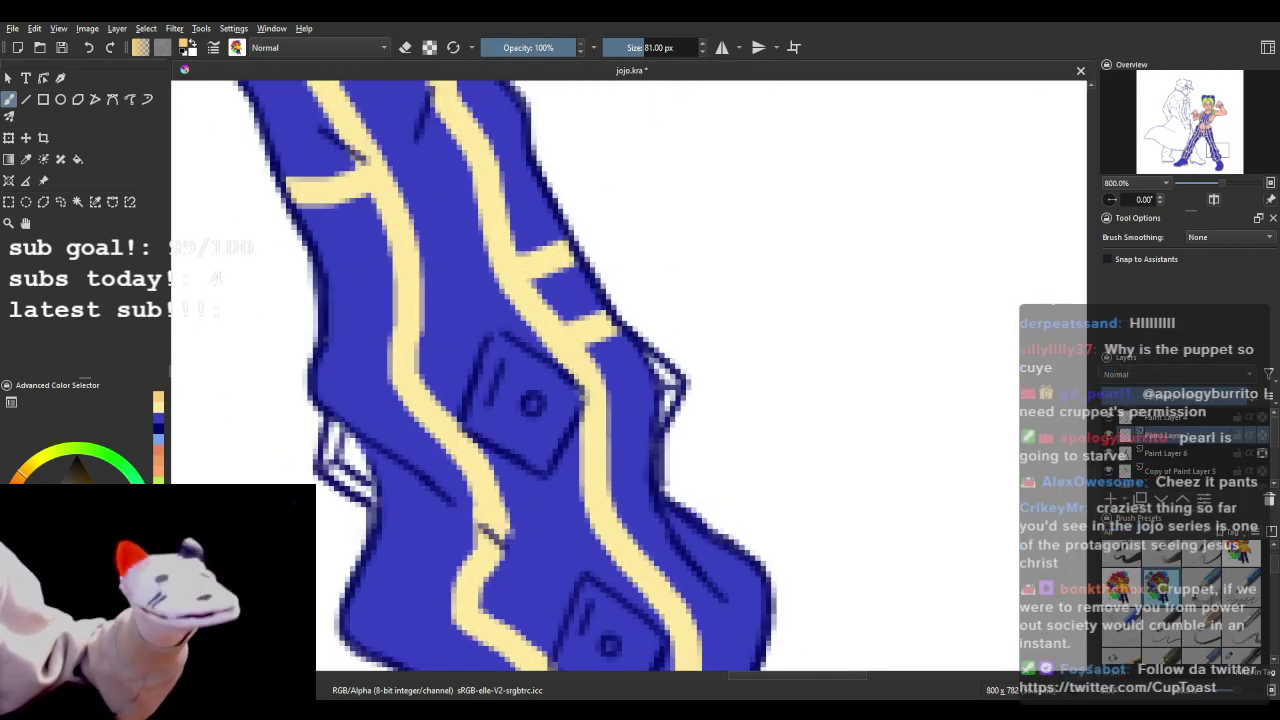
{"action": "mouse_move", "coordinate": [650, 358]}
{"action": "left_mouse_down"}
{"action": "mouse_move", "coordinate": [673, 388]}
{"action": "mouse_move", "coordinate": [665, 408]}
{"action": "left_mouse_up"}
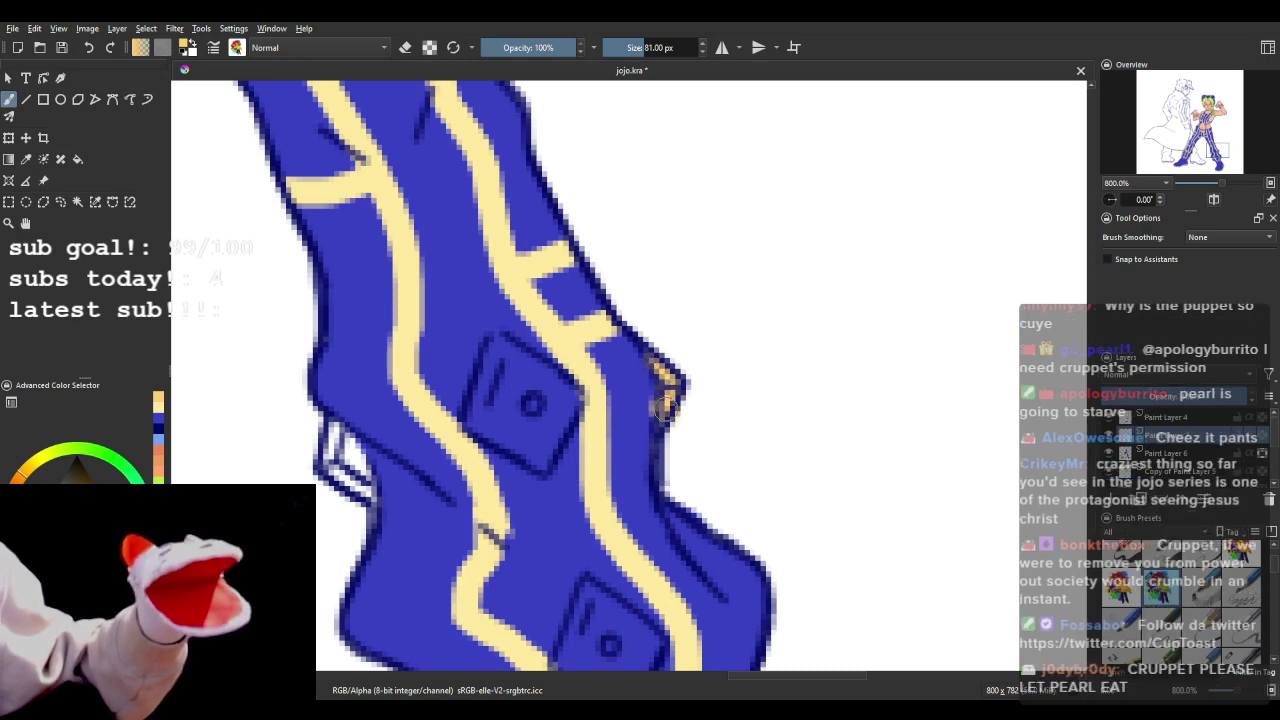
{"action": "left_click", "coordinate": [88, 47]}
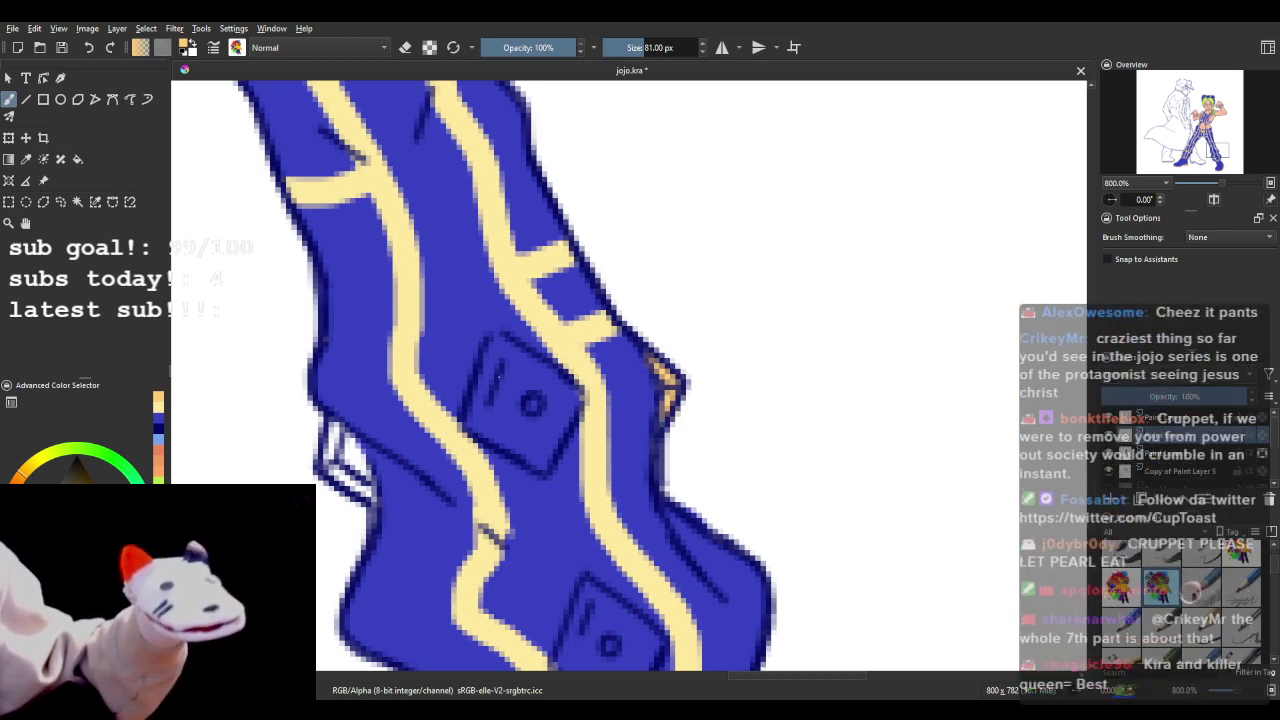
- Fill the right-hand leg's upper diamond patch and the protruding buckle on the inner edge beside it with golden orange
{"action": "mouse_move", "coordinate": [506, 379]}
{"action": "left_mouse_down"}
{"action": "mouse_move", "coordinate": [497, 414]}
{"action": "mouse_move", "coordinate": [508, 350]}
{"action": "mouse_move", "coordinate": [565, 402]}
{"action": "mouse_move", "coordinate": [560, 425]}
{"action": "mouse_move", "coordinate": [510, 425]}
{"action": "mouse_move", "coordinate": [536, 463]}
{"action": "mouse_move", "coordinate": [548, 455]}
{"action": "mouse_move", "coordinate": [544, 467]}
{"action": "mouse_move", "coordinate": [509, 448]}
{"action": "left_mouse_up"}
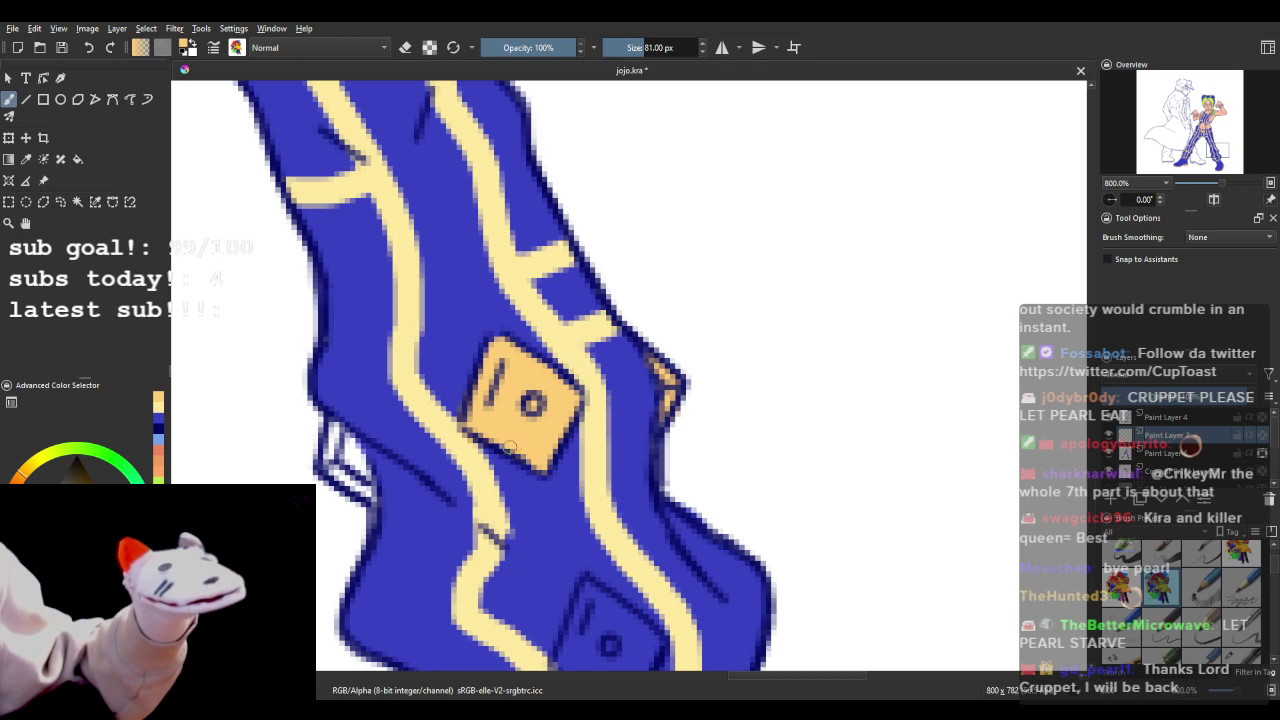
{"action": "mouse_move", "coordinate": [338, 432]}
{"action": "left_mouse_down"}
{"action": "mouse_move", "coordinate": [324, 454]}
{"action": "mouse_move", "coordinate": [366, 498]}
{"action": "mouse_move", "coordinate": [334, 430]}
{"action": "left_mouse_up"}
{"action": "left_click", "coordinate": [88, 47]}
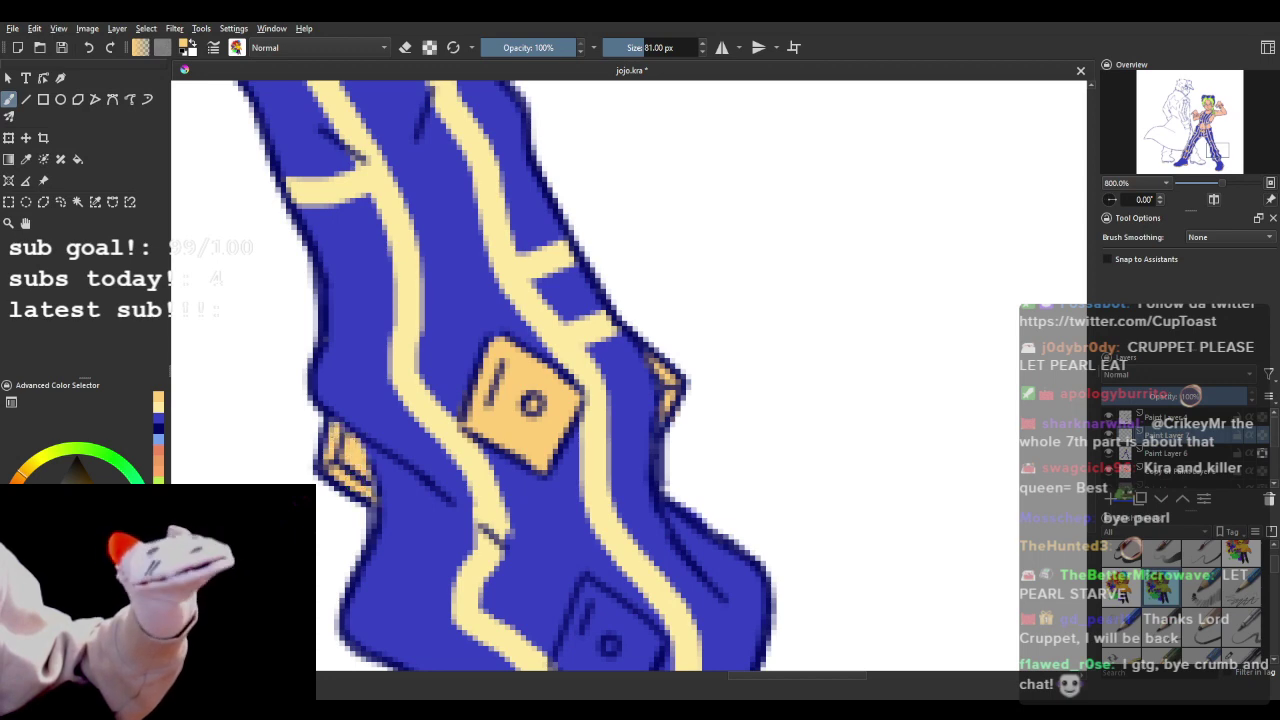
- Fill the right-hand leg's lower inner protruding buckle and its lower diamond patch, including the central circle, with golden orange
{"action": "scroll", "coordinate": [543, 350], "scroll_direction": "down", "scroll_amount": 5}
{"action": "scroll", "coordinate": [549, 385], "scroll_direction": "up", "scroll_amount": 5}
{"action": "left_click_drag", "start_coordinate": [549, 385], "coordinate": [557, 304]}
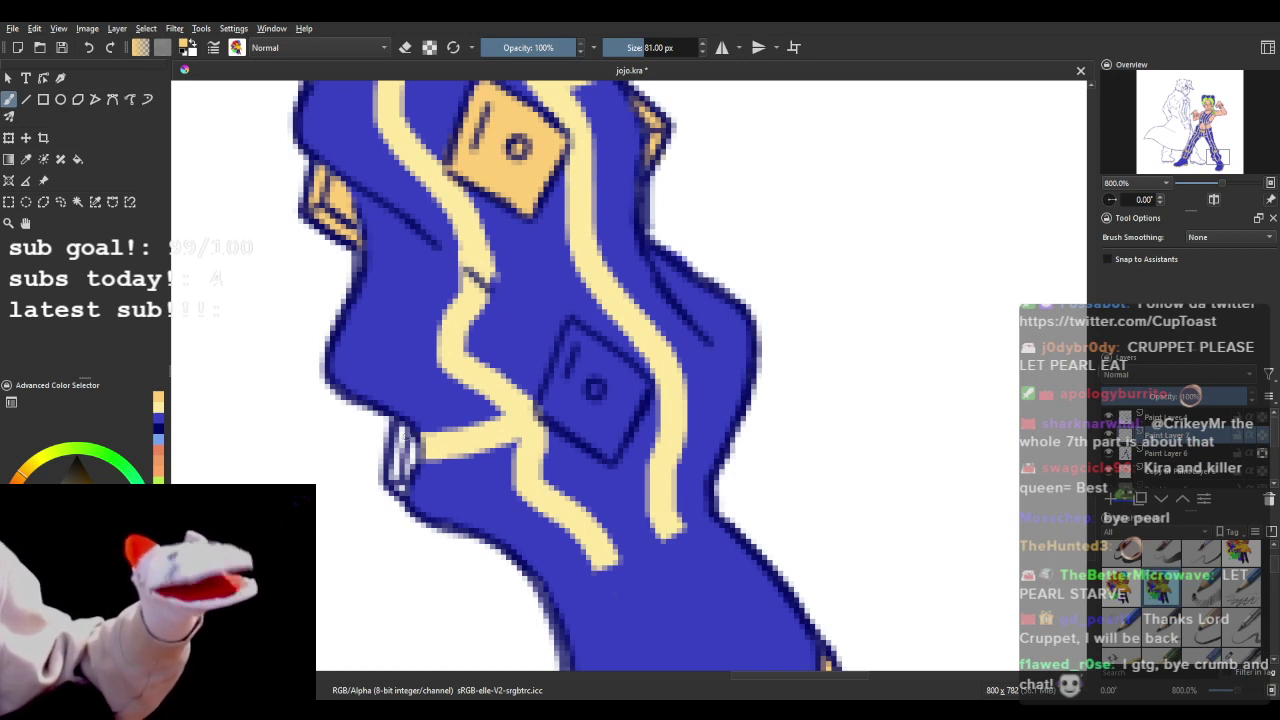
{"action": "left_click_drag", "start_coordinate": [404, 430], "coordinate": [400, 492]}
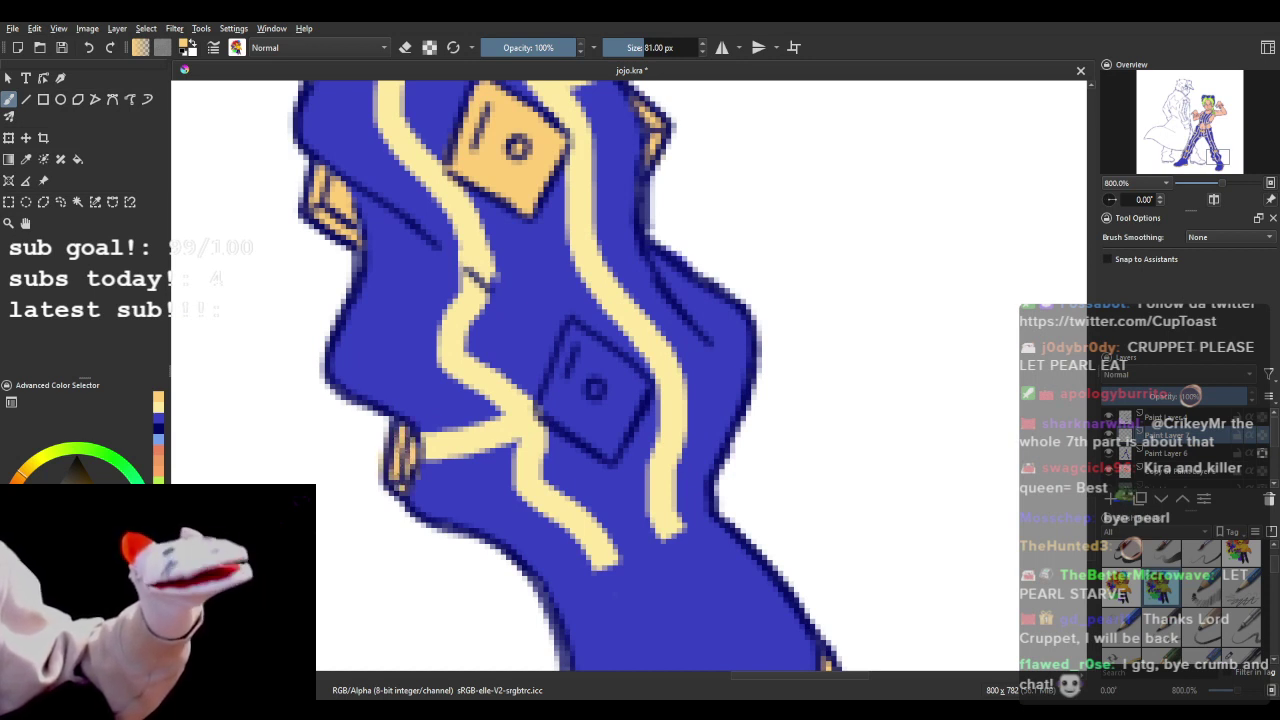
{"action": "mouse_move", "coordinate": [577, 397]}
{"action": "left_mouse_down"}
{"action": "mouse_move", "coordinate": [556, 405]}
{"action": "mouse_move", "coordinate": [584, 425]}
{"action": "mouse_move", "coordinate": [560, 376]}
{"action": "mouse_move", "coordinate": [576, 330]}
{"action": "left_mouse_up"}
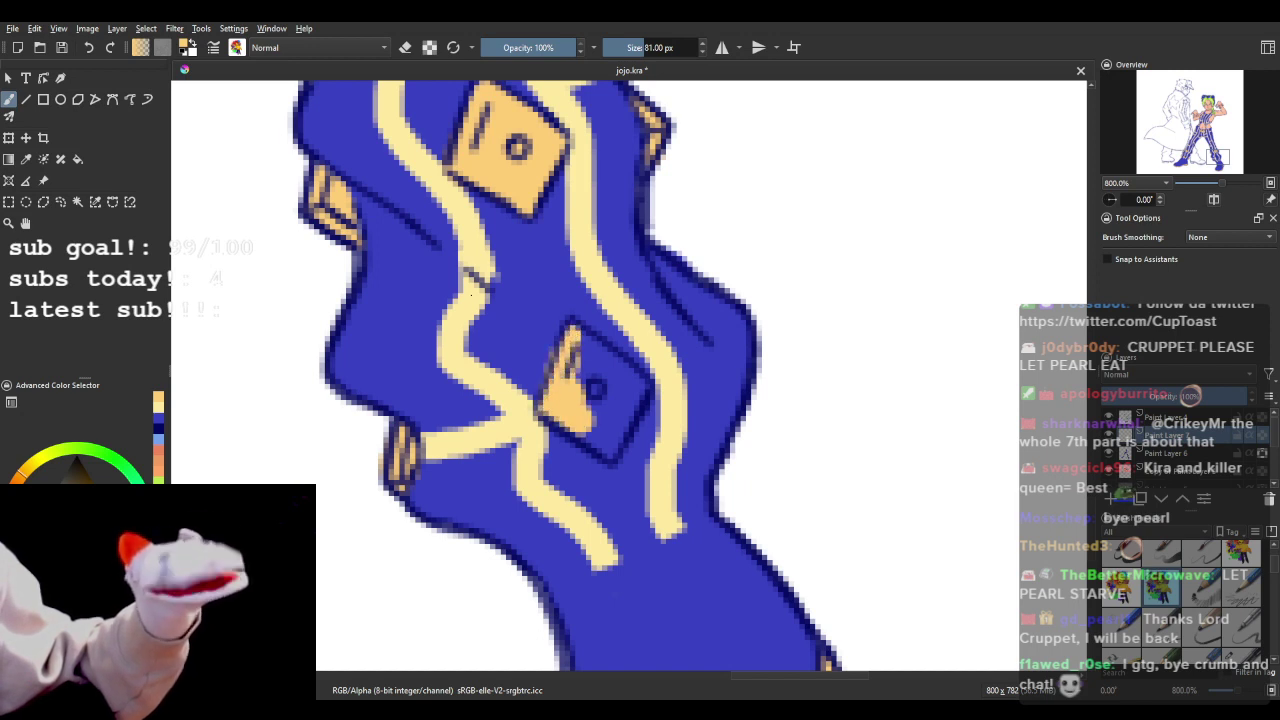
{"action": "left_click", "coordinate": [84, 50]}
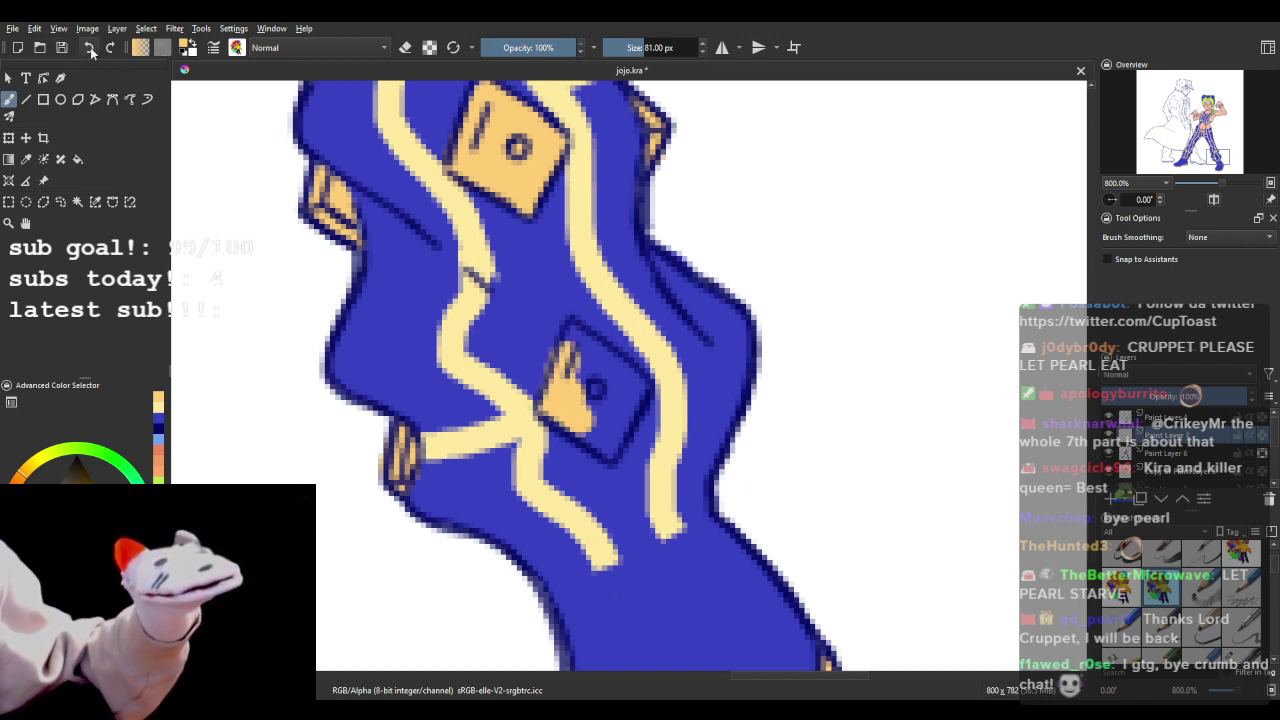
{"action": "left_click", "coordinate": [86, 50]}
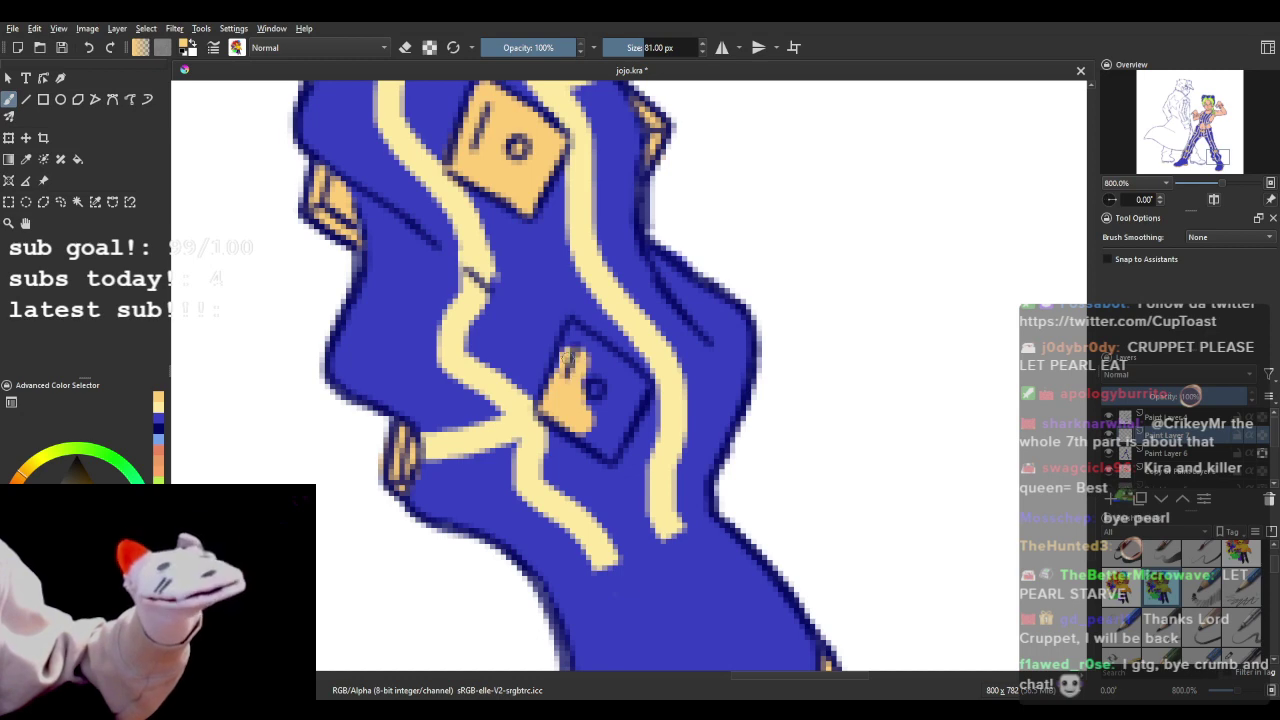
{"action": "mouse_move", "coordinate": [568, 355]}
{"action": "left_mouse_down"}
{"action": "mouse_move", "coordinate": [572, 332]}
{"action": "mouse_move", "coordinate": [616, 362]}
{"action": "mouse_move", "coordinate": [606, 372]}
{"action": "mouse_move", "coordinate": [628, 390]}
{"action": "mouse_move", "coordinate": [597, 420]}
{"action": "mouse_move", "coordinate": [607, 447]}
{"action": "mouse_move", "coordinate": [632, 395]}
{"action": "left_mouse_up"}
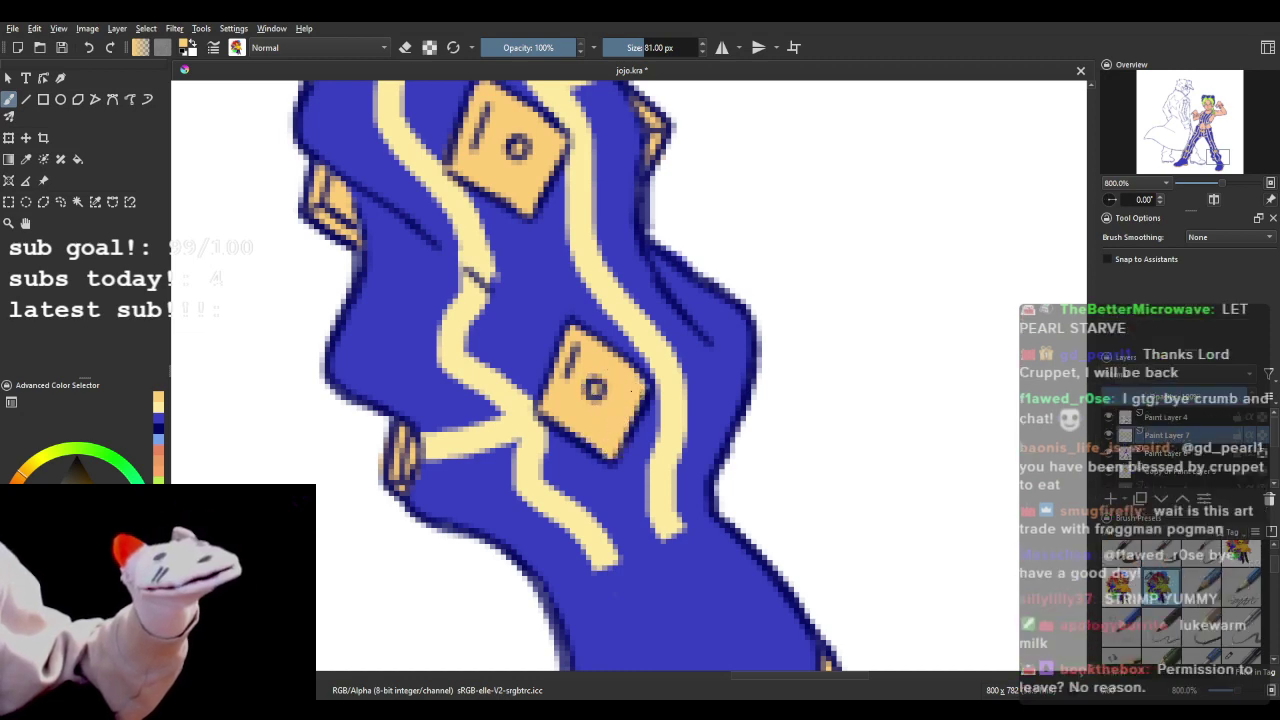
- Choose a paler yellow and paint narrow diagonal highlights across the belt buckle and its small square section
{"action": "scroll", "coordinate": [580, 359], "scroll_direction": "down", "scroll_amount": 6}
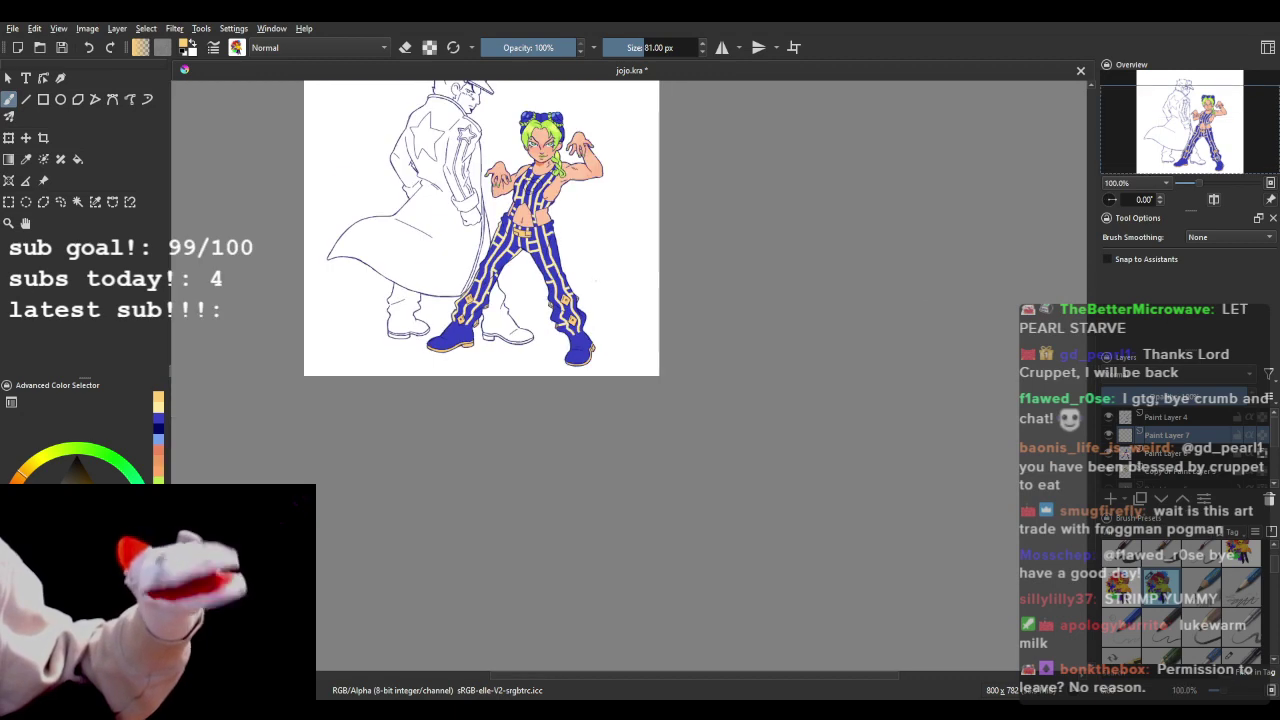
{"action": "key", "text": "plus"}
{"action": "key", "text": "plus"}
{"action": "key", "text": "plus"}
{"action": "key", "text": "plus"}
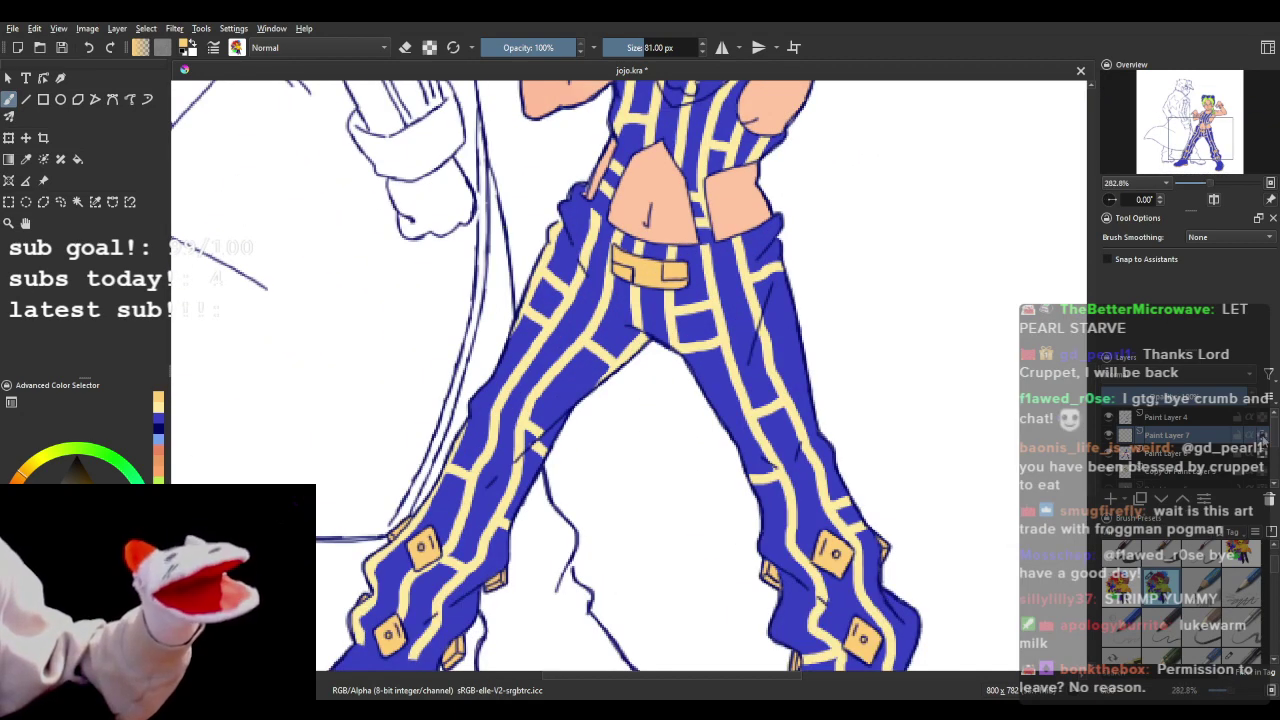
{"action": "key", "text": "plus"}
{"action": "key", "text": "plus"}
{"action": "key", "text": "plus"}
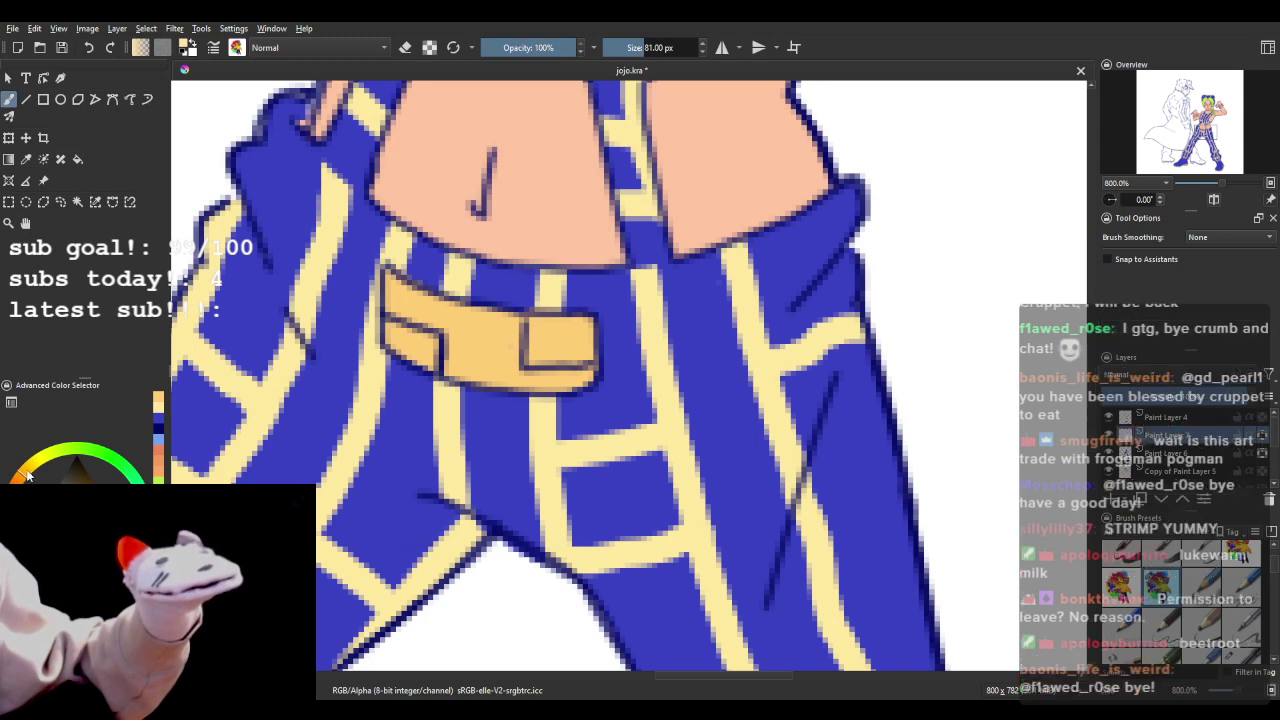
{"action": "left_click_drag", "start_coordinate": [467, 298], "coordinate": [495, 385]}
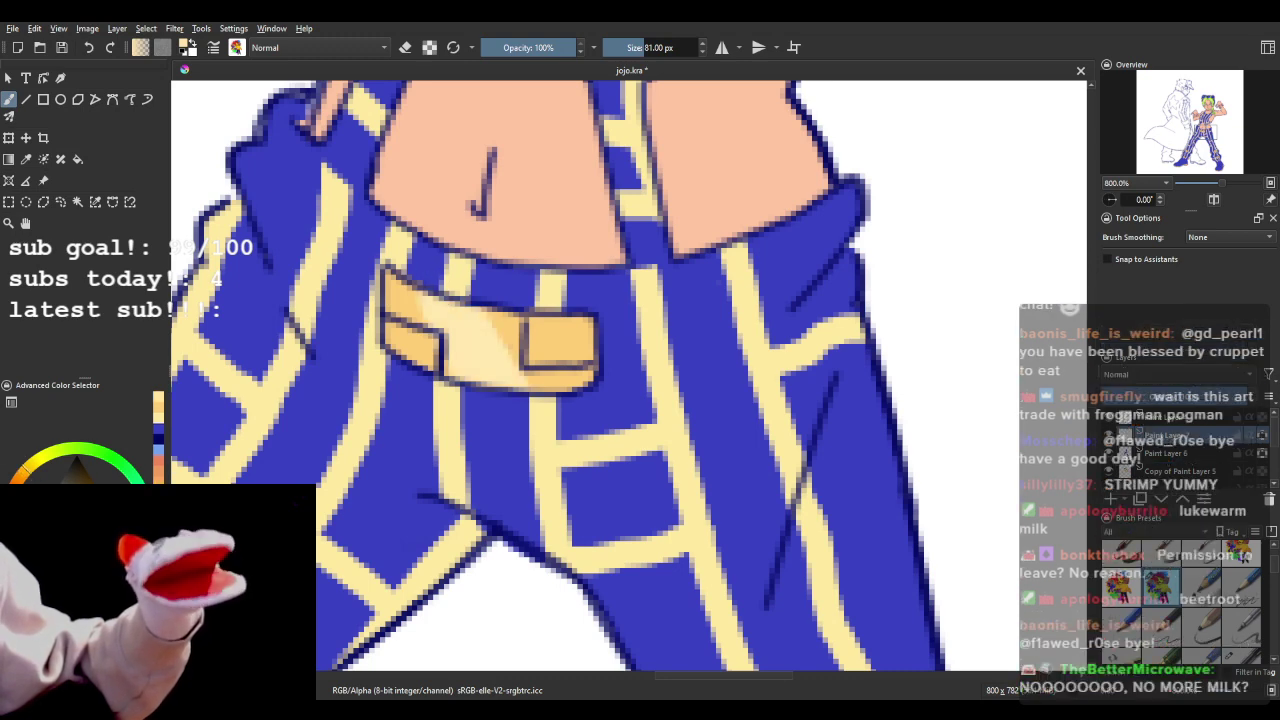
{"action": "left_click", "coordinate": [88, 48]}
{"action": "left_click_drag", "start_coordinate": [462, 306], "coordinate": [530, 396]}
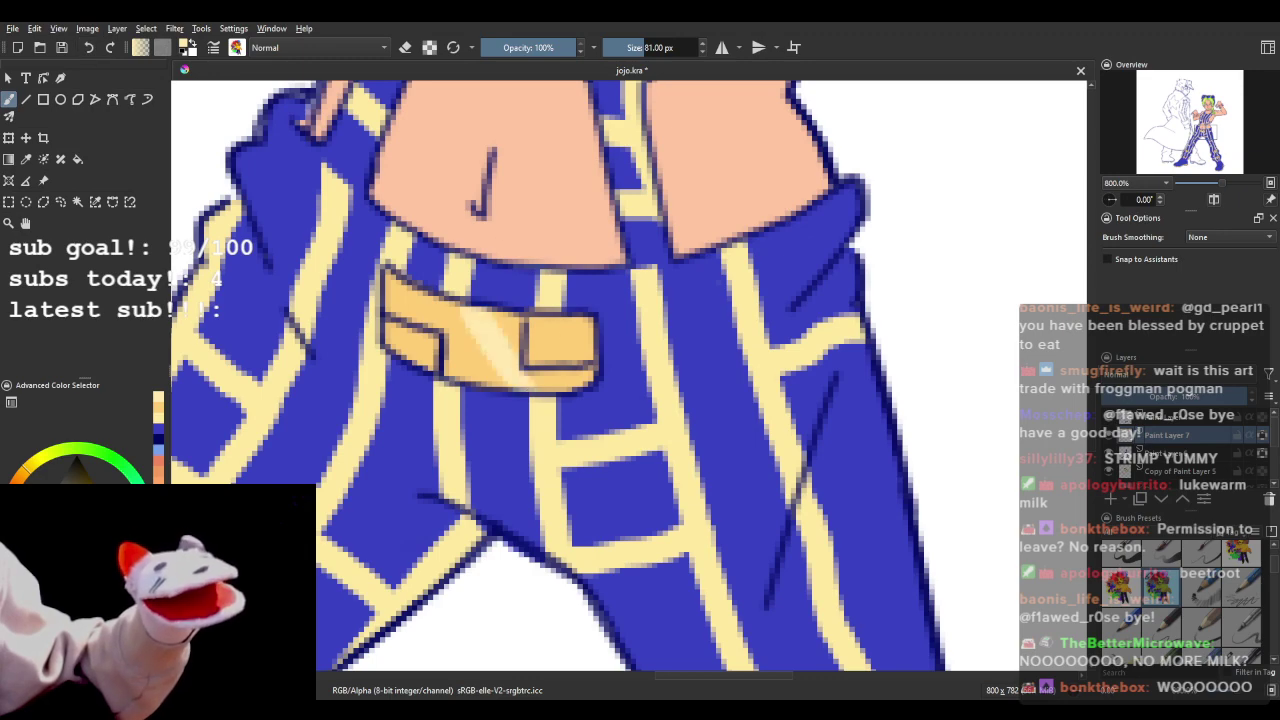
{"action": "left_click_drag", "start_coordinate": [572, 358], "coordinate": [550, 325]}
- Paint a pale yellow diagonal highlight across each of the two diamond patches on the right-hand leg
{"action": "scroll", "coordinate": [466, 236], "scroll_direction": "down", "scroll_amount": 6}
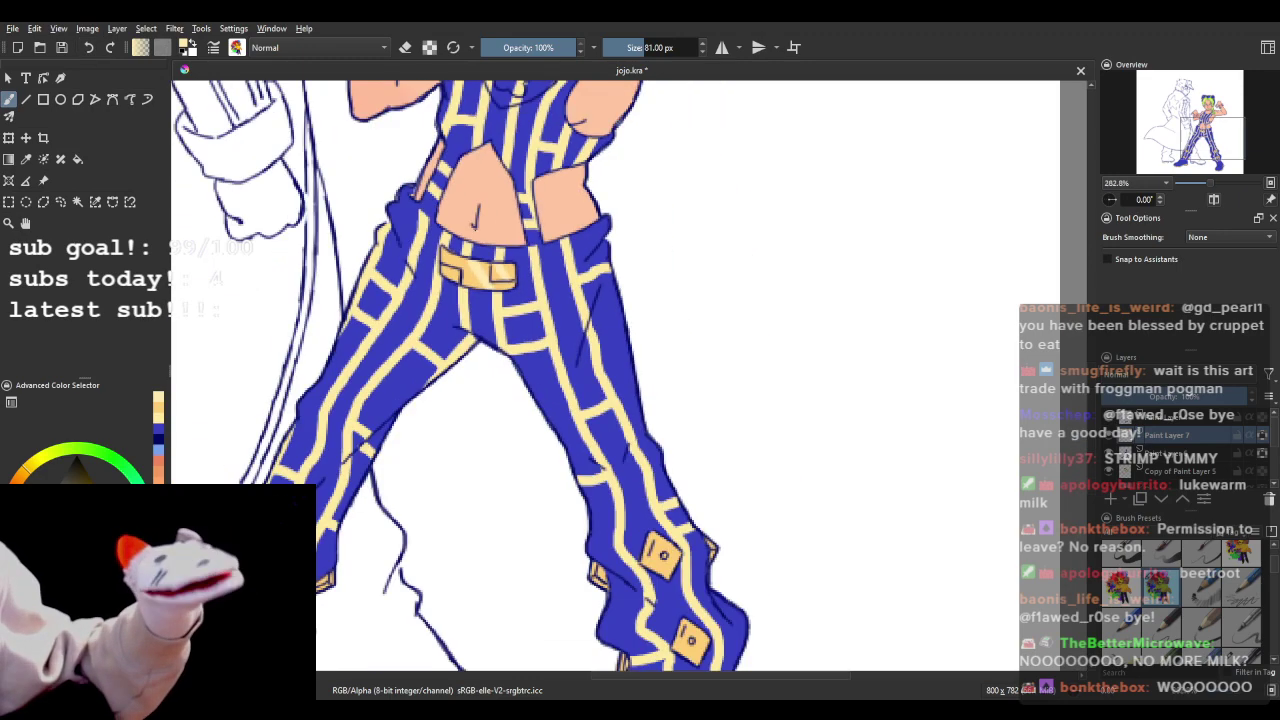
{"action": "scroll", "coordinate": [600, 374], "scroll_direction": "up", "scroll_amount": 5}
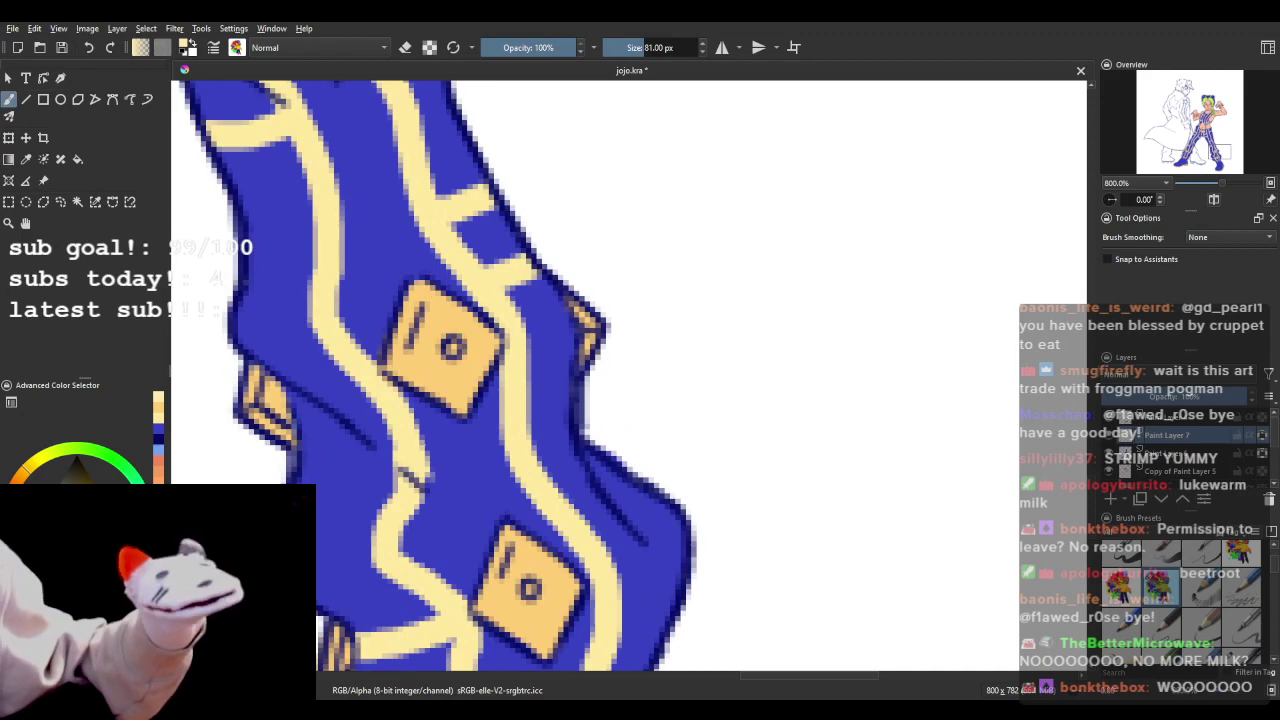
{"action": "left_click_drag", "start_coordinate": [394, 330], "coordinate": [492, 372]}
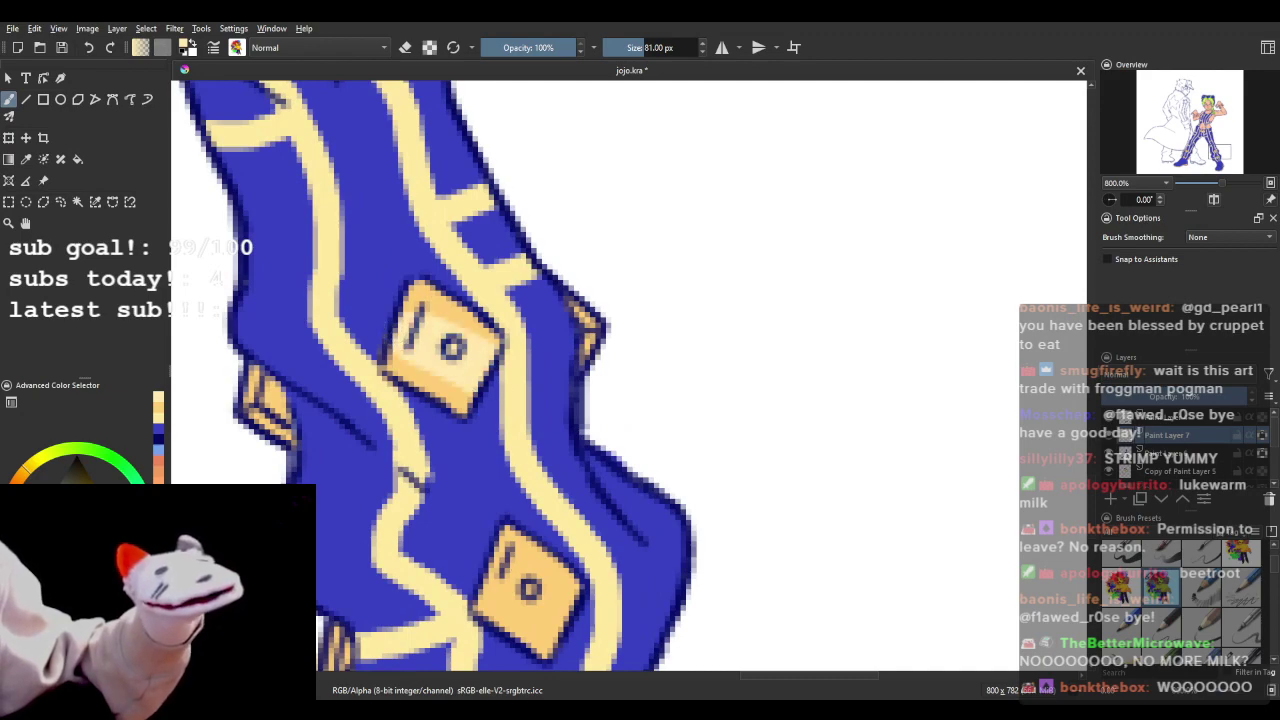
{"action": "left_click_drag", "start_coordinate": [485, 565], "coordinate": [560, 618]}
- Paint pale yellow diagonal highlights across the two diamond patches on the left-hand leg
{"action": "scroll", "coordinate": [630, 375], "scroll_direction": "down", "scroll_amount": 5}
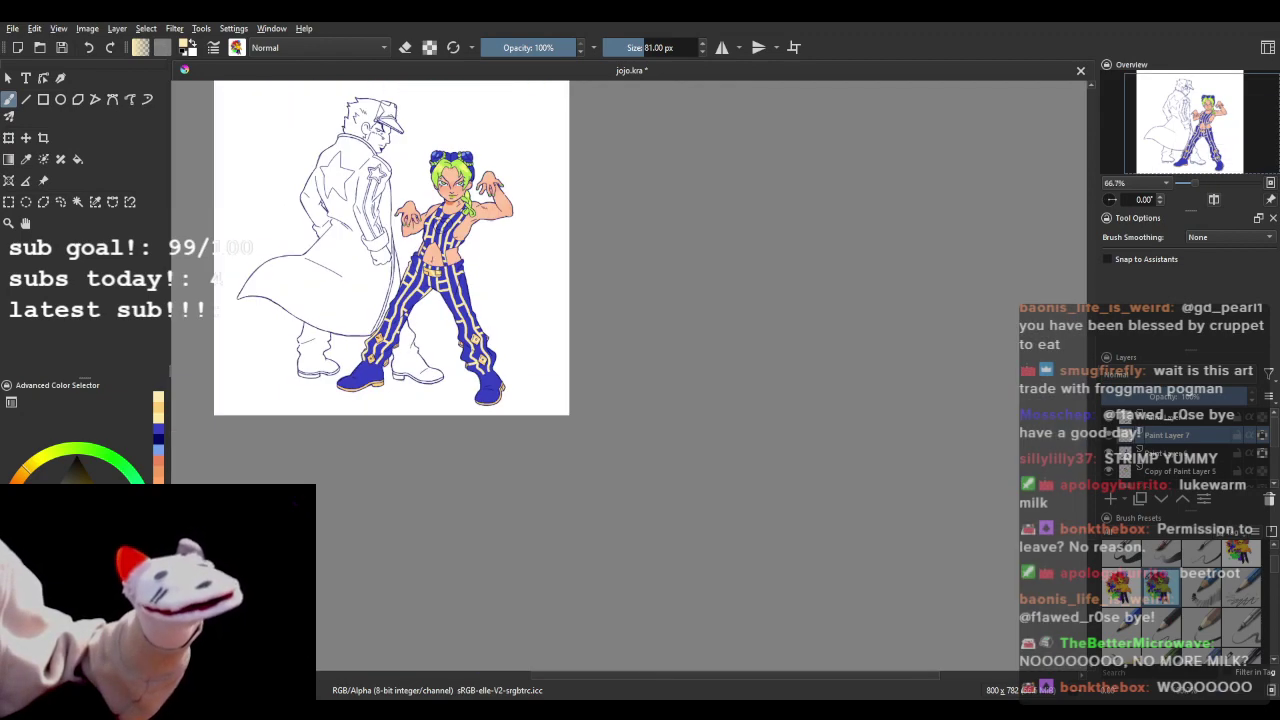
{"action": "scroll", "coordinate": [480, 360], "scroll_direction": "up", "scroll_amount": 5}
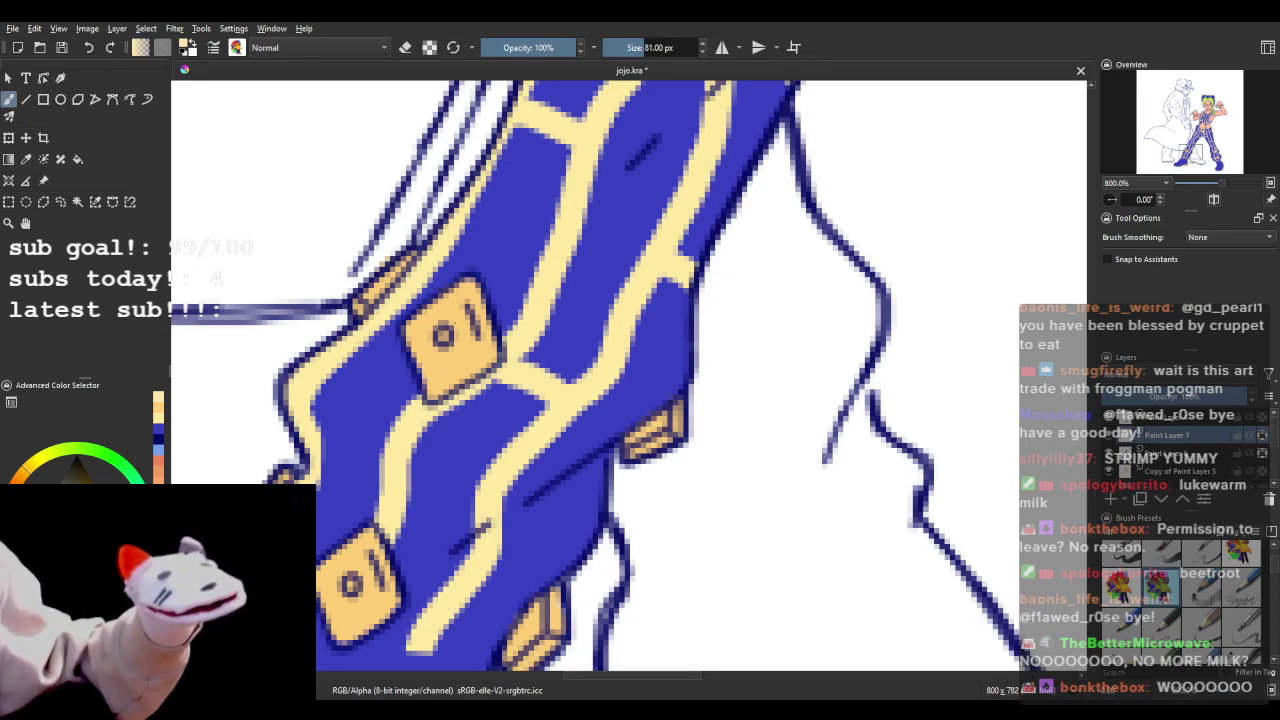
{"action": "left_click_drag", "start_coordinate": [440, 360], "coordinate": [491, 408]}
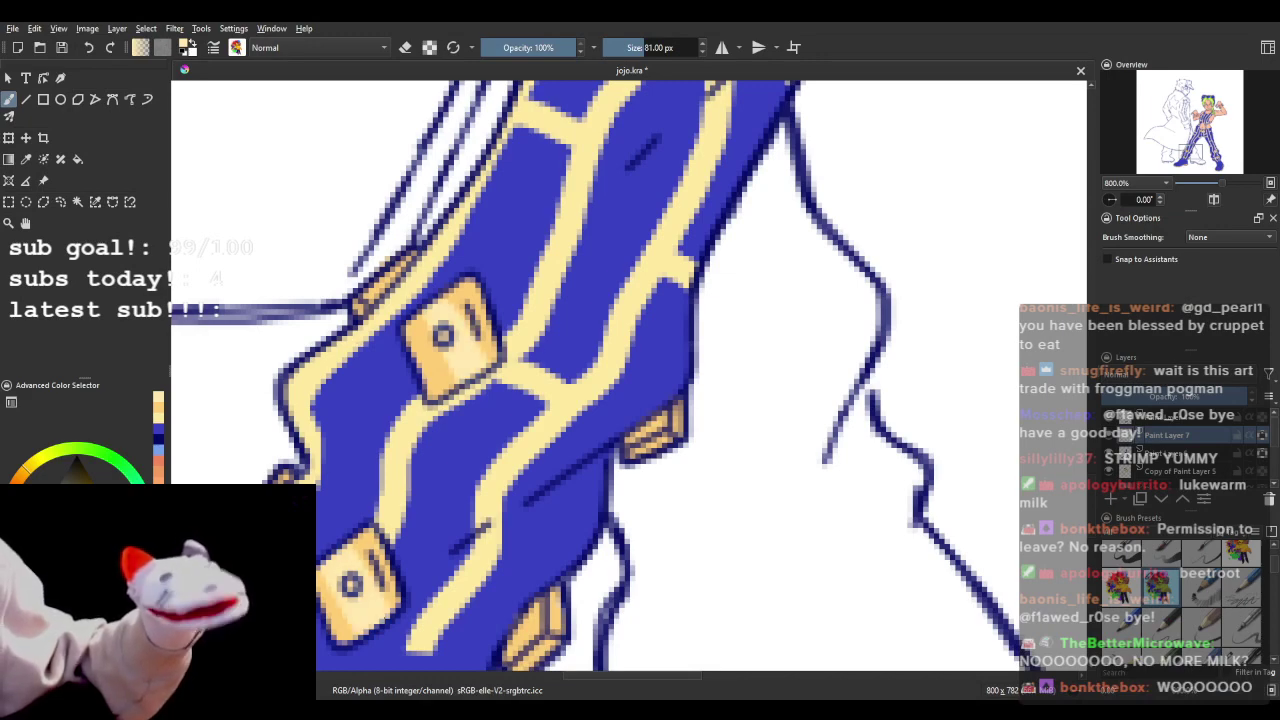
{"action": "scroll", "coordinate": [630, 375], "scroll_direction": "down", "scroll_amount": 1}
{"action": "scroll", "coordinate": [670, 401], "scroll_direction": "down", "scroll_amount": 4}
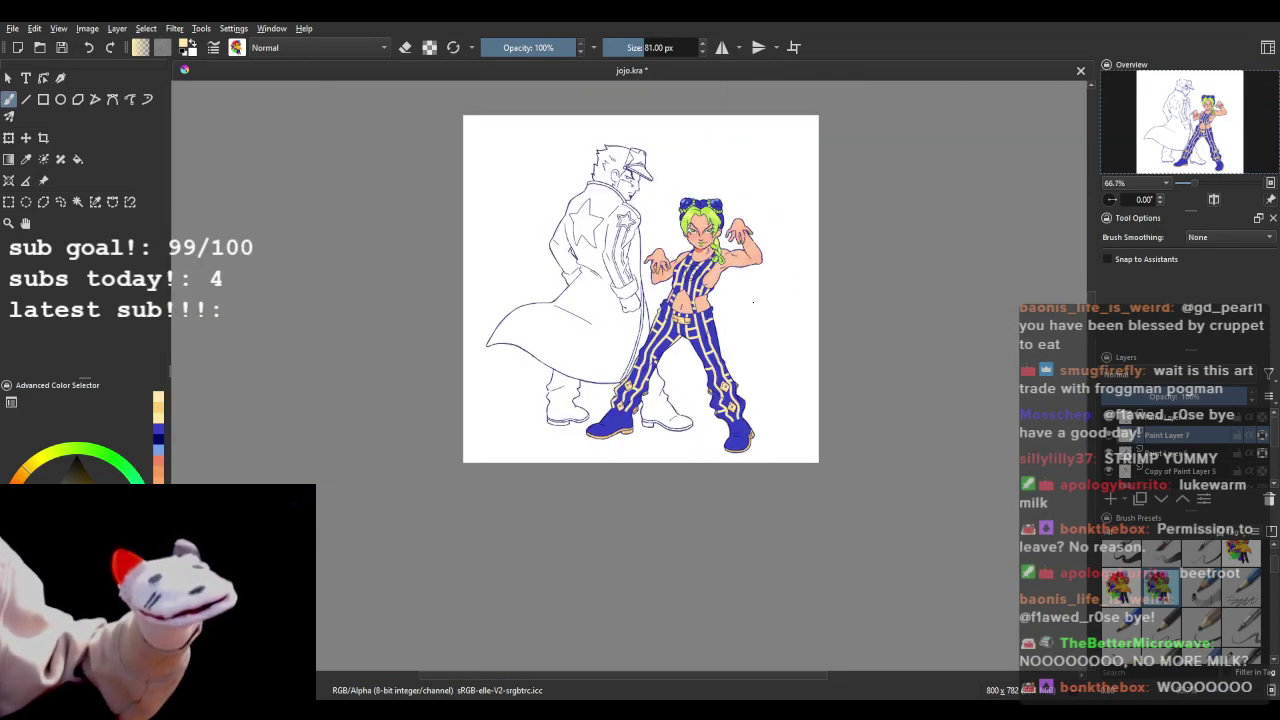
{"action": "scroll", "coordinate": [766, 268], "scroll_direction": "up", "scroll_amount": 3}
{"action": "scroll", "coordinate": [605, 275], "scroll_direction": "up", "scroll_amount": 2}
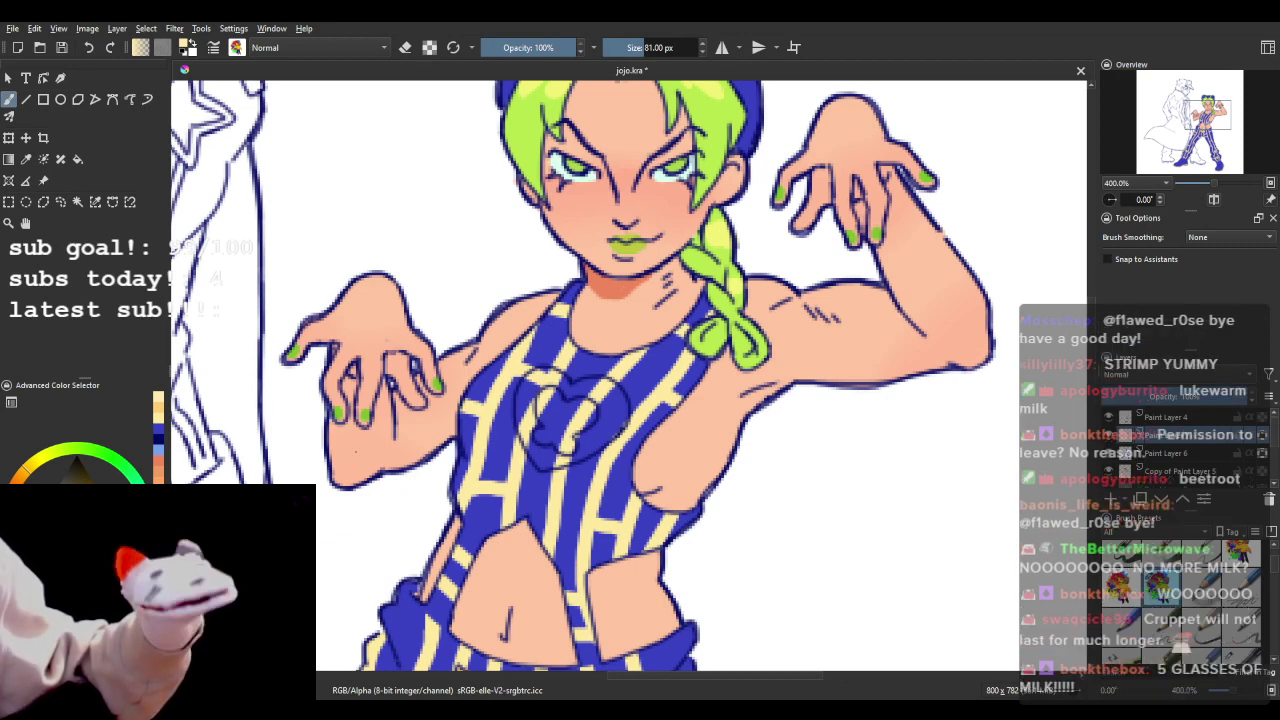
{"action": "scroll", "coordinate": [625, 431], "scroll_direction": "up", "scroll_amount": 1}
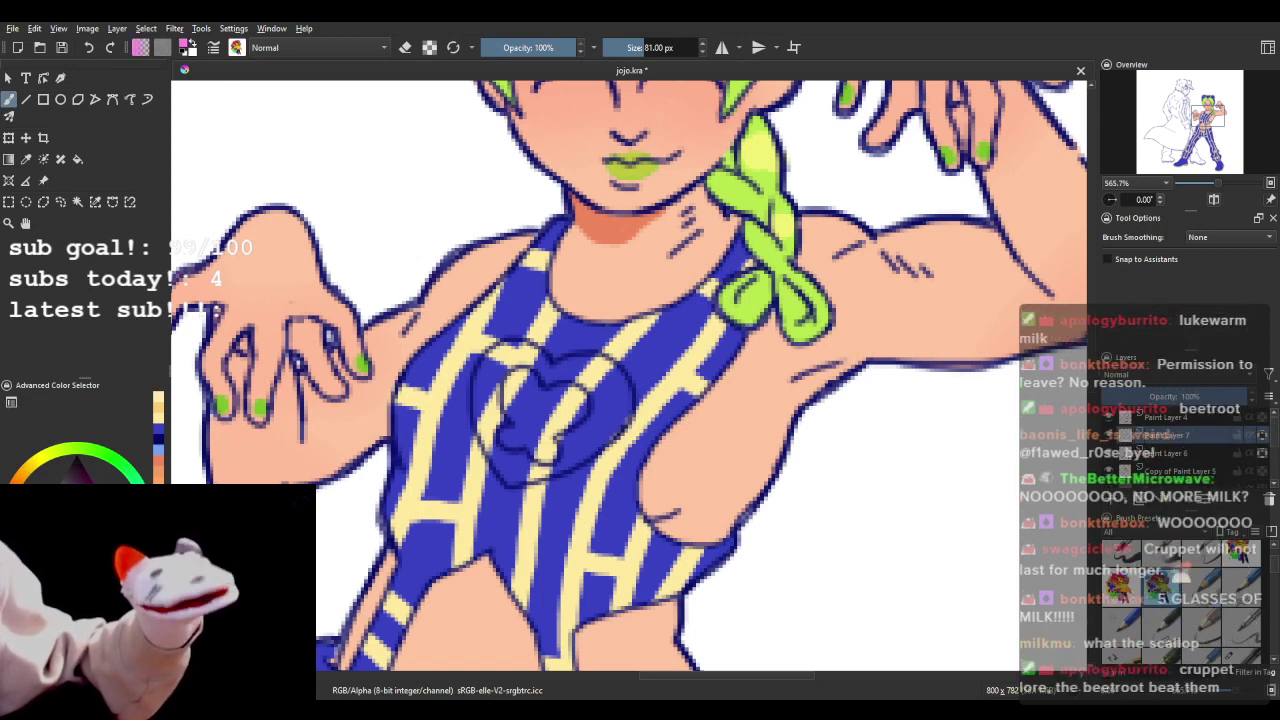
{"action": "left_click", "coordinate": [512, 396]}
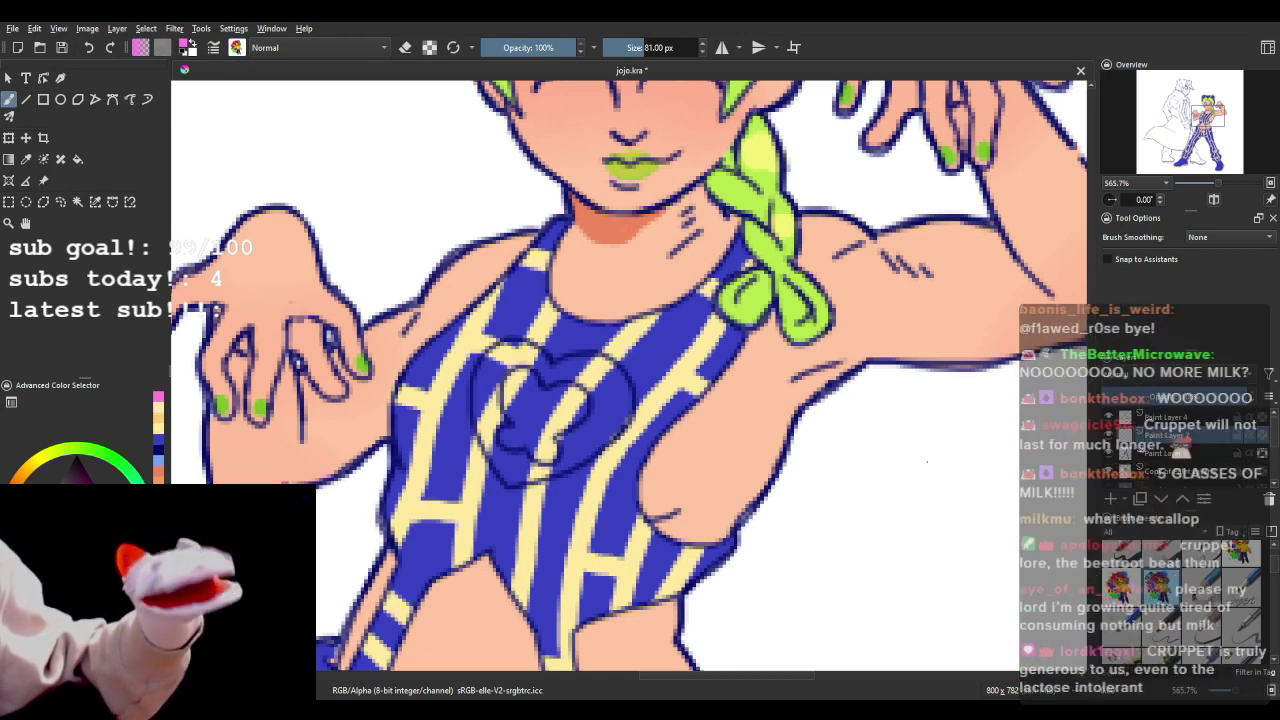
{"action": "left_click_drag", "start_coordinate": [500, 375], "coordinate": [530, 445]}
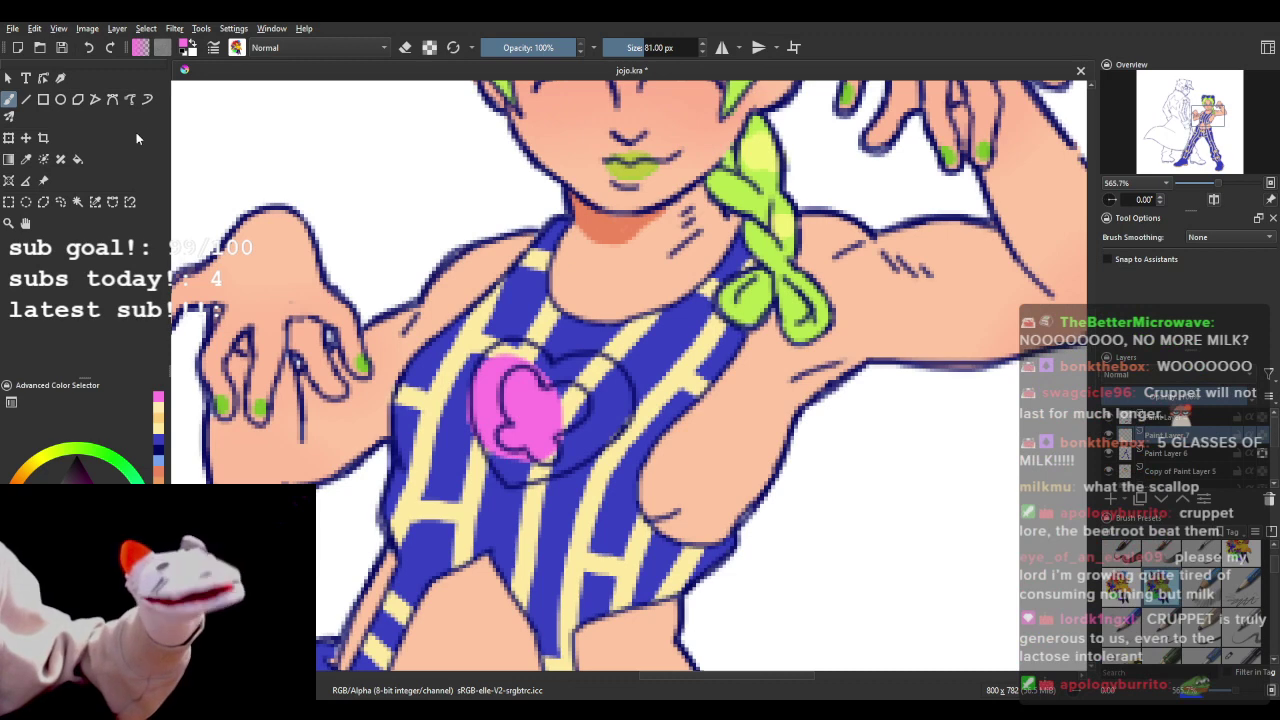
{"action": "left_click", "coordinate": [87, 46]}
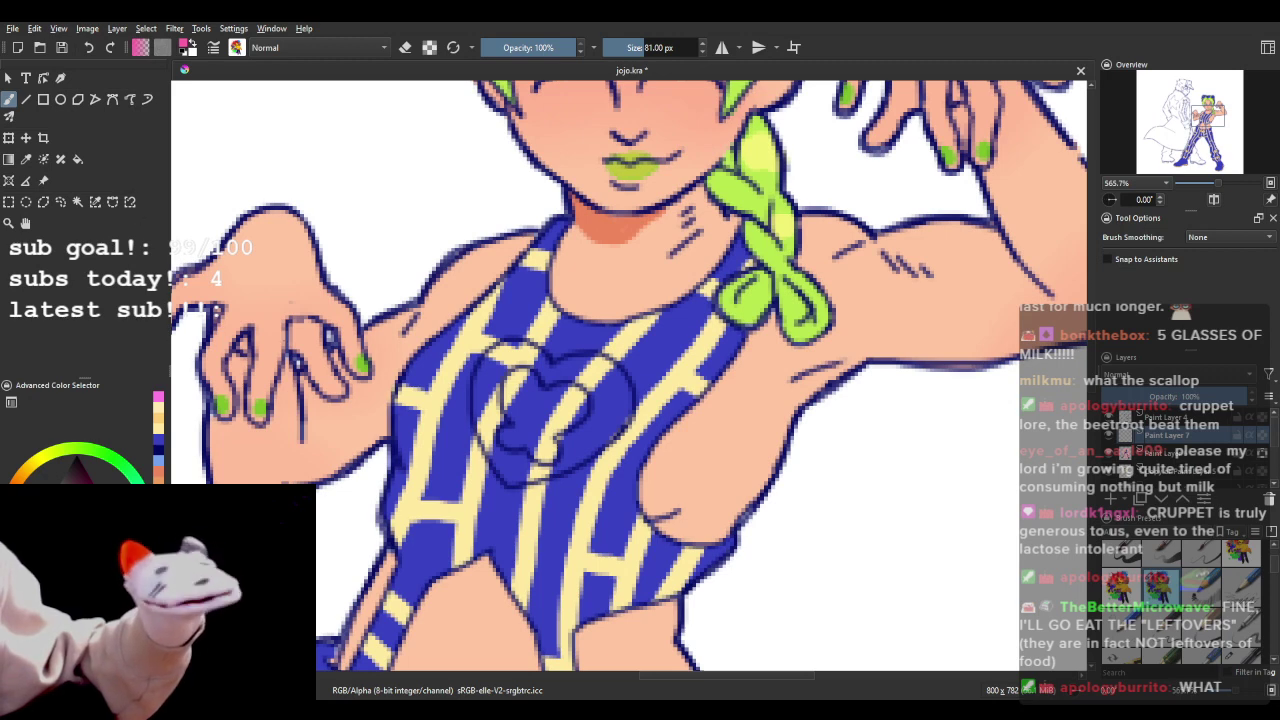
- Fill the whole heart emblem on the chest of the striped top with deep hot pink
{"action": "mouse_move", "coordinate": [530, 415]}
{"action": "left_mouse_down"}
{"action": "mouse_move", "coordinate": [500, 400]}
{"action": "mouse_move", "coordinate": [495, 375]}
{"action": "mouse_move", "coordinate": [505, 432]}
{"action": "mouse_move", "coordinate": [488, 445]}
{"action": "mouse_move", "coordinate": [512, 480]}
{"action": "mouse_move", "coordinate": [528, 460]}
{"action": "mouse_move", "coordinate": [588, 448]}
{"action": "left_mouse_up"}
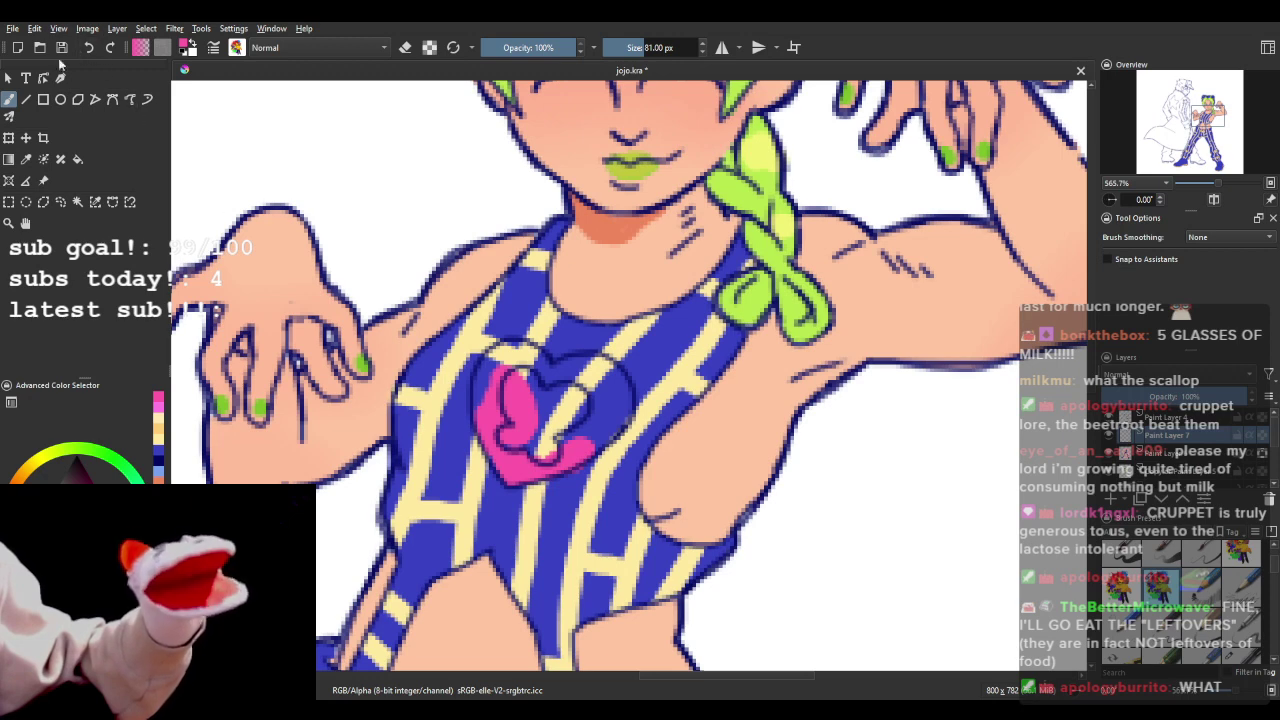
{"action": "left_click", "coordinate": [88, 47]}
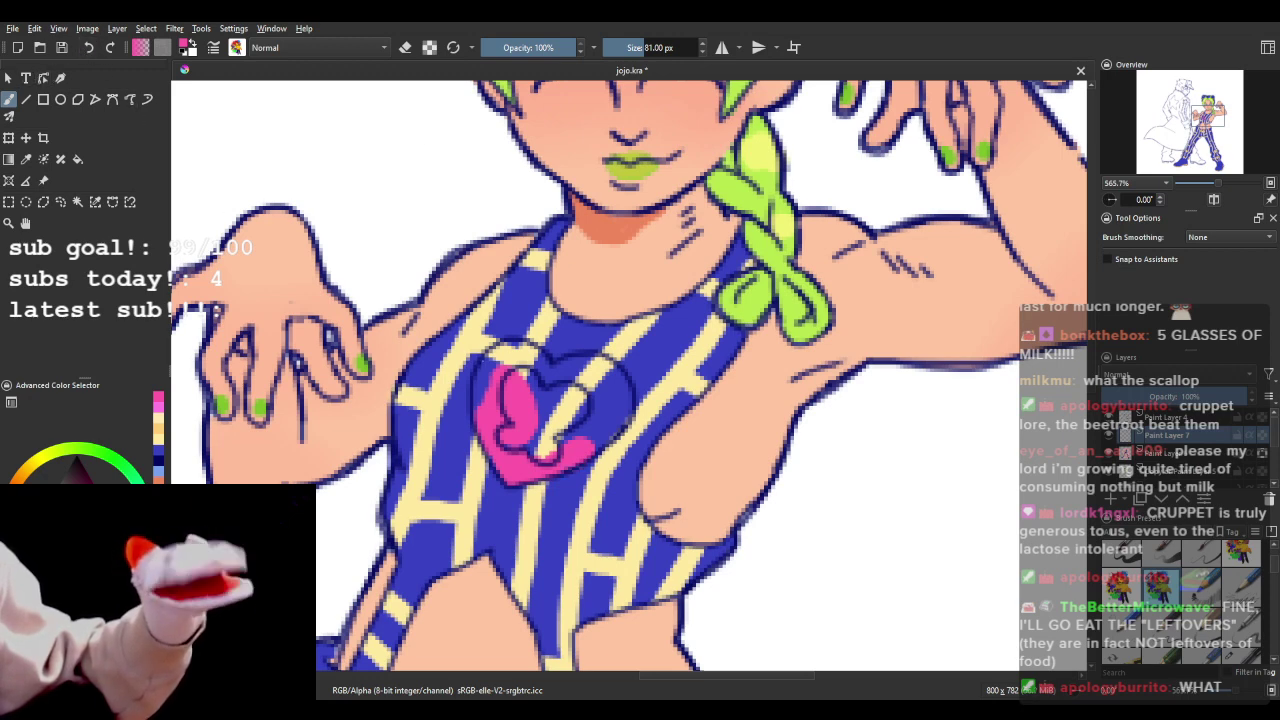
{"action": "mouse_move", "coordinate": [492, 370]}
{"action": "left_mouse_down"}
{"action": "mouse_move", "coordinate": [497, 395]}
{"action": "mouse_move", "coordinate": [498, 354]}
{"action": "mouse_move", "coordinate": [528, 340]}
{"action": "mouse_move", "coordinate": [550, 376]}
{"action": "mouse_move", "coordinate": [540, 430]}
{"action": "mouse_move", "coordinate": [565, 410]}
{"action": "mouse_move", "coordinate": [575, 370]}
{"action": "mouse_move", "coordinate": [620, 405]}
{"action": "mouse_move", "coordinate": [605, 440]}
{"action": "mouse_move", "coordinate": [578, 412]}
{"action": "left_mouse_up"}
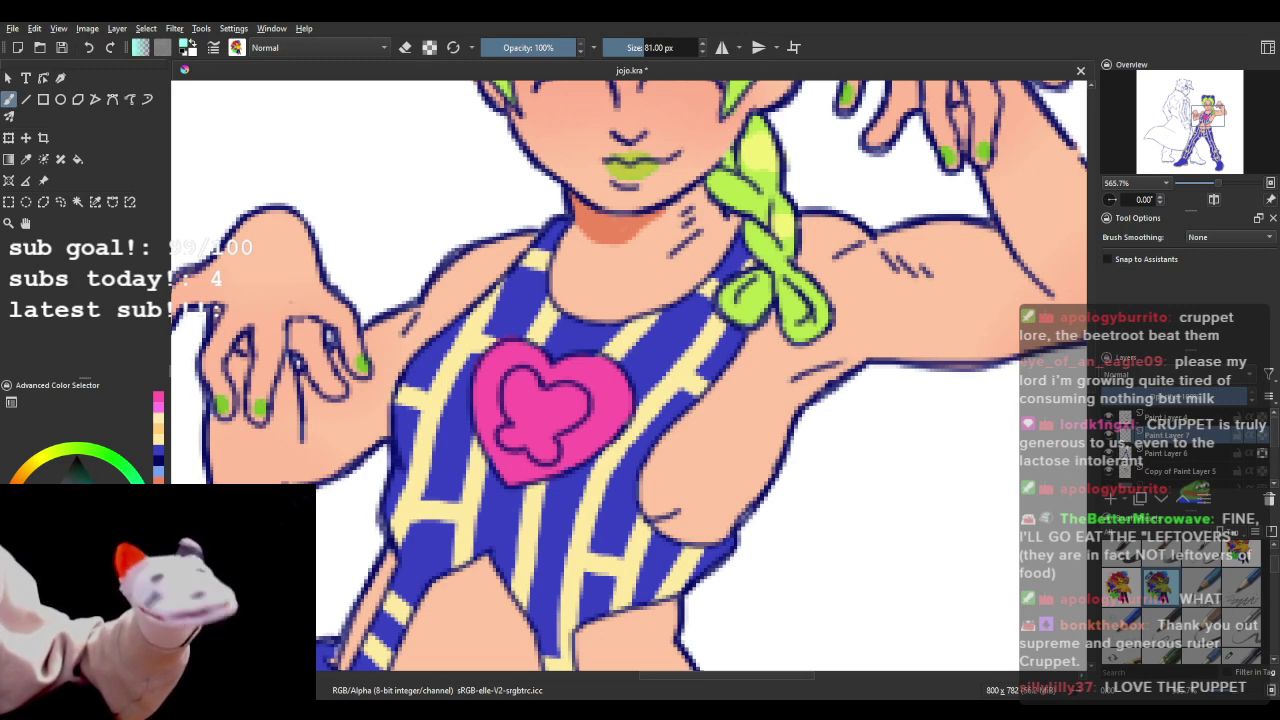
- Fill the butterfly shape inside the pink heart emblem with light aqua
{"action": "left_click", "coordinate": [77, 159]}
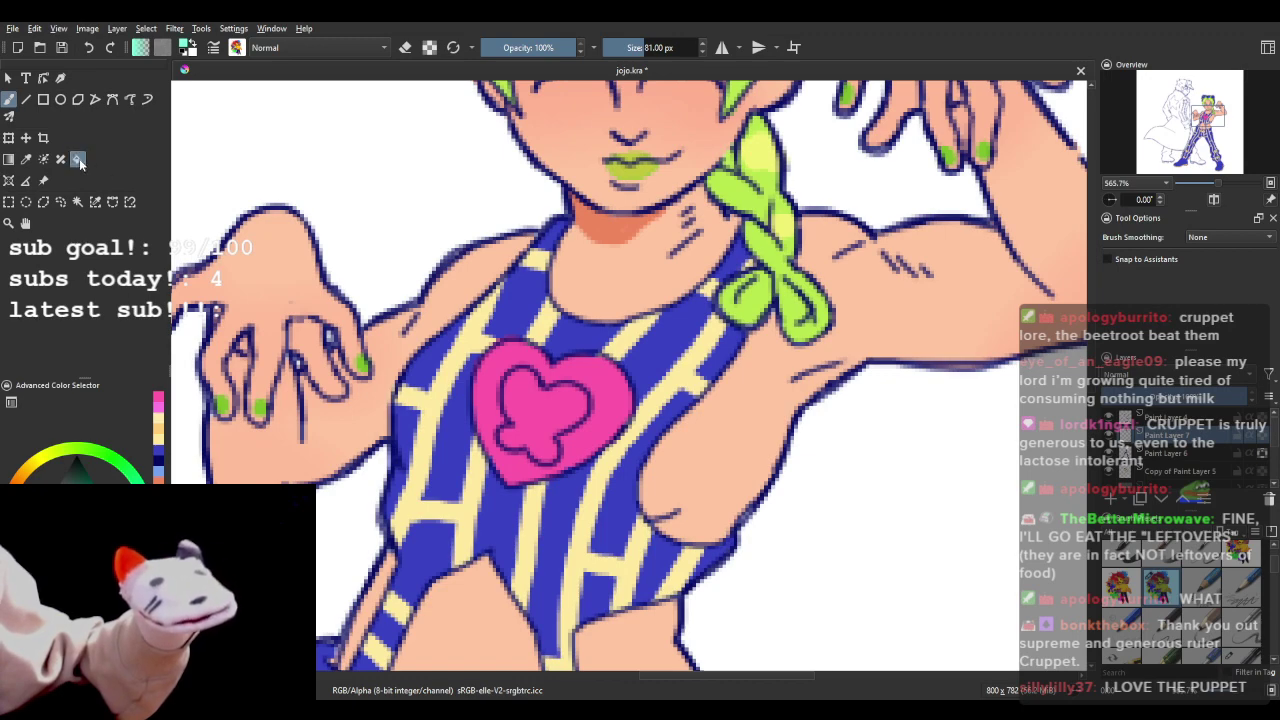
{"action": "left_click", "coordinate": [529, 422]}
{"action": "scroll", "coordinate": [505, 330], "scroll_direction": "down", "scroll_amount": 4}
{"action": "scroll", "coordinate": [505, 330], "scroll_direction": "up", "scroll_amount": 2}
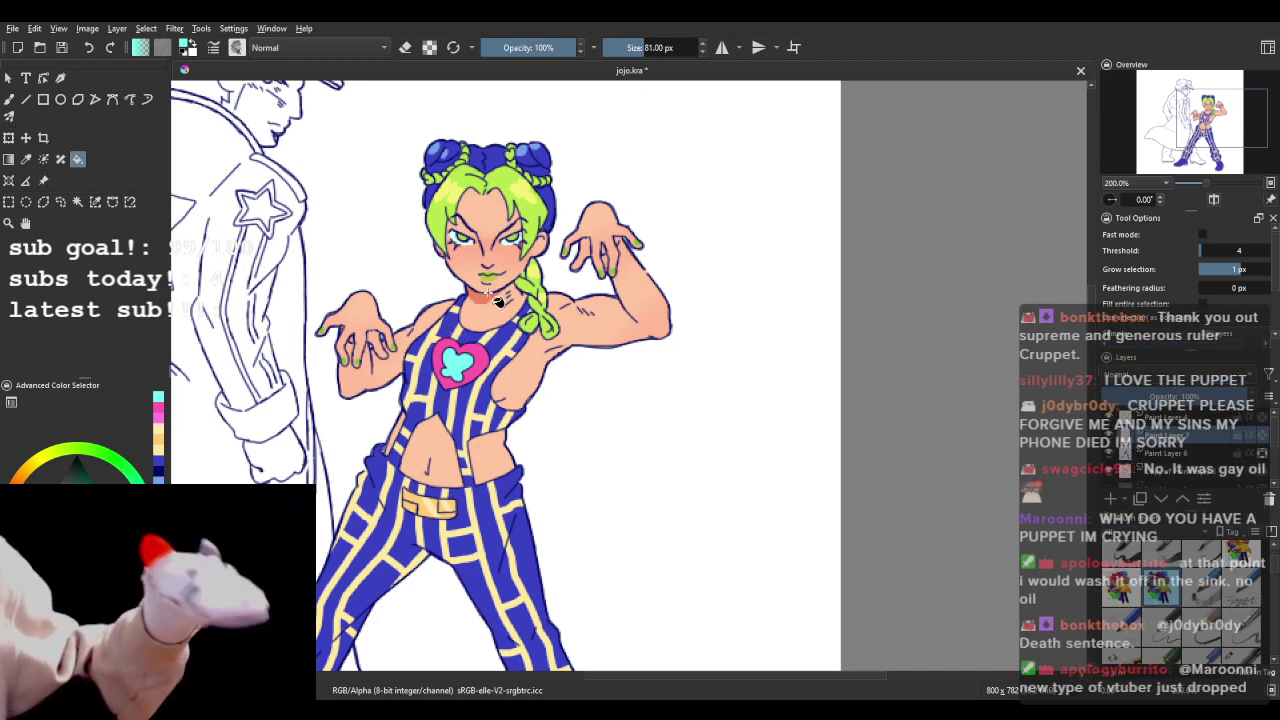
{"action": "scroll", "coordinate": [504, 315], "scroll_direction": "down", "scroll_amount": 3}
{"action": "scroll", "coordinate": [484, 330], "scroll_direction": "up", "scroll_amount": 4}
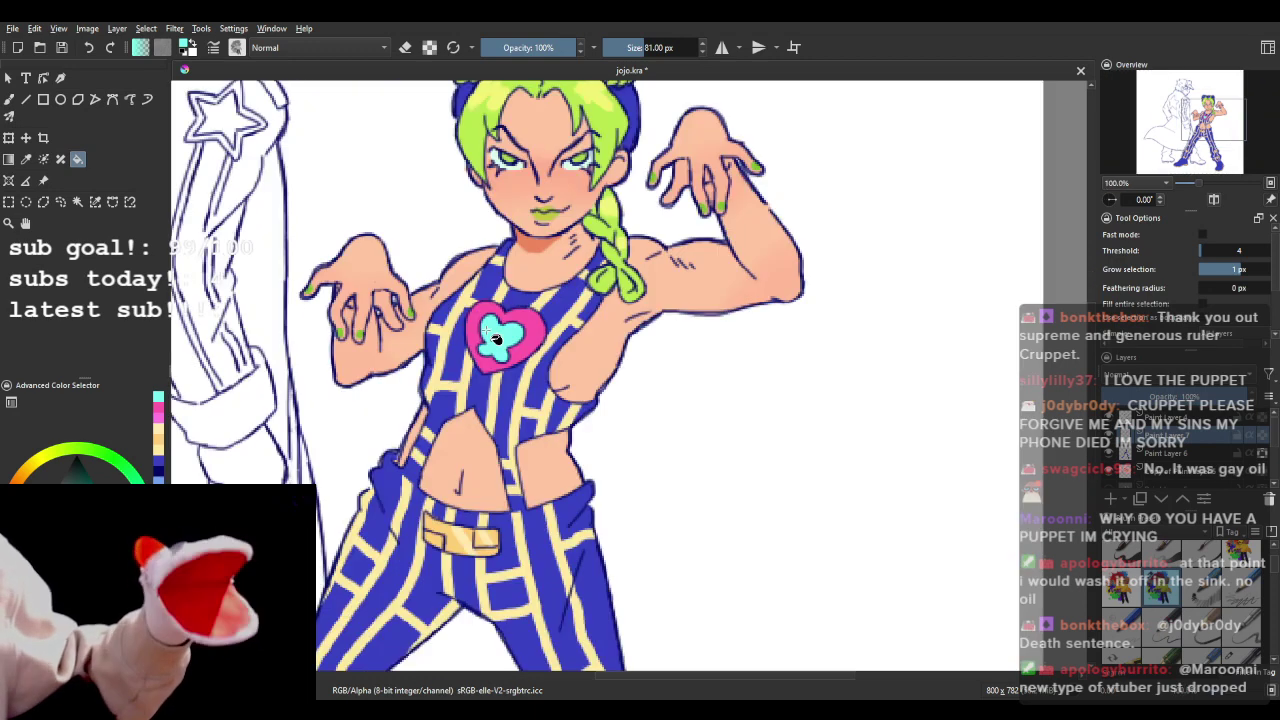
{"action": "scroll", "coordinate": [557, 305], "scroll_direction": "down", "scroll_amount": 1}
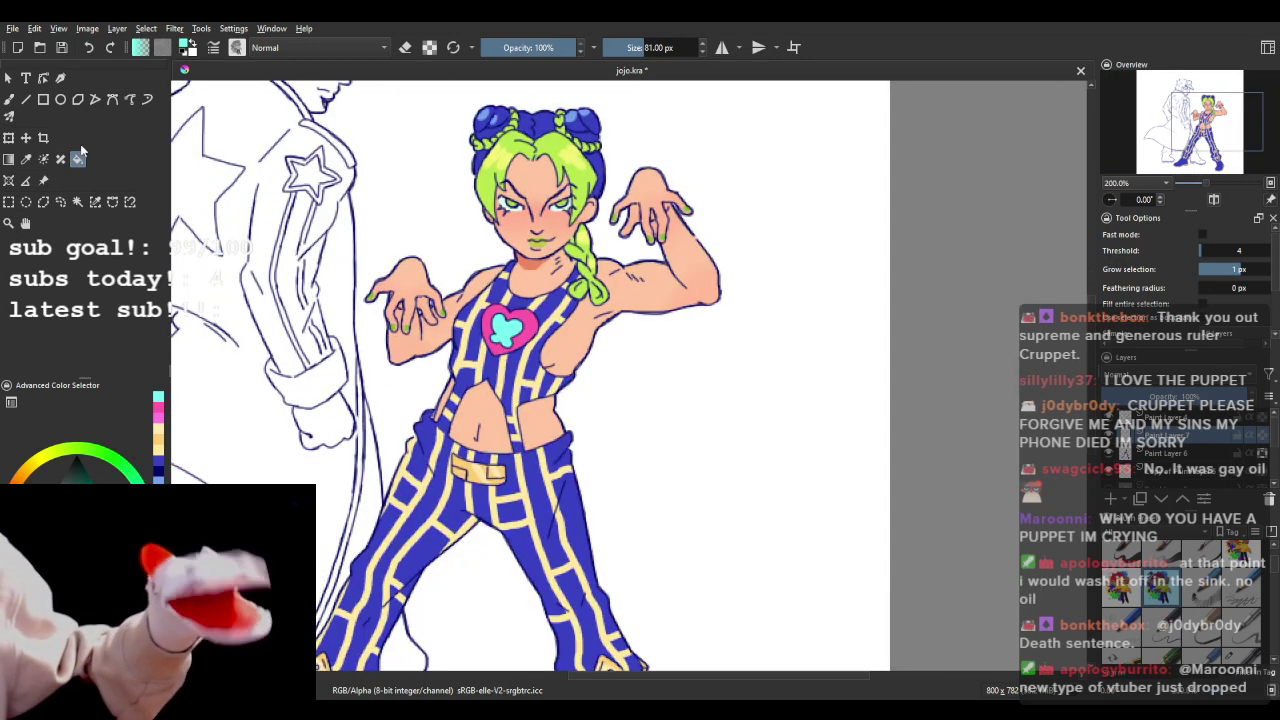
- Choose a fine brush preset at 2 px and paint sky blue shading around the inner edges of the aqua butterfly shape
{"action": "left_click", "coordinate": [9, 99]}
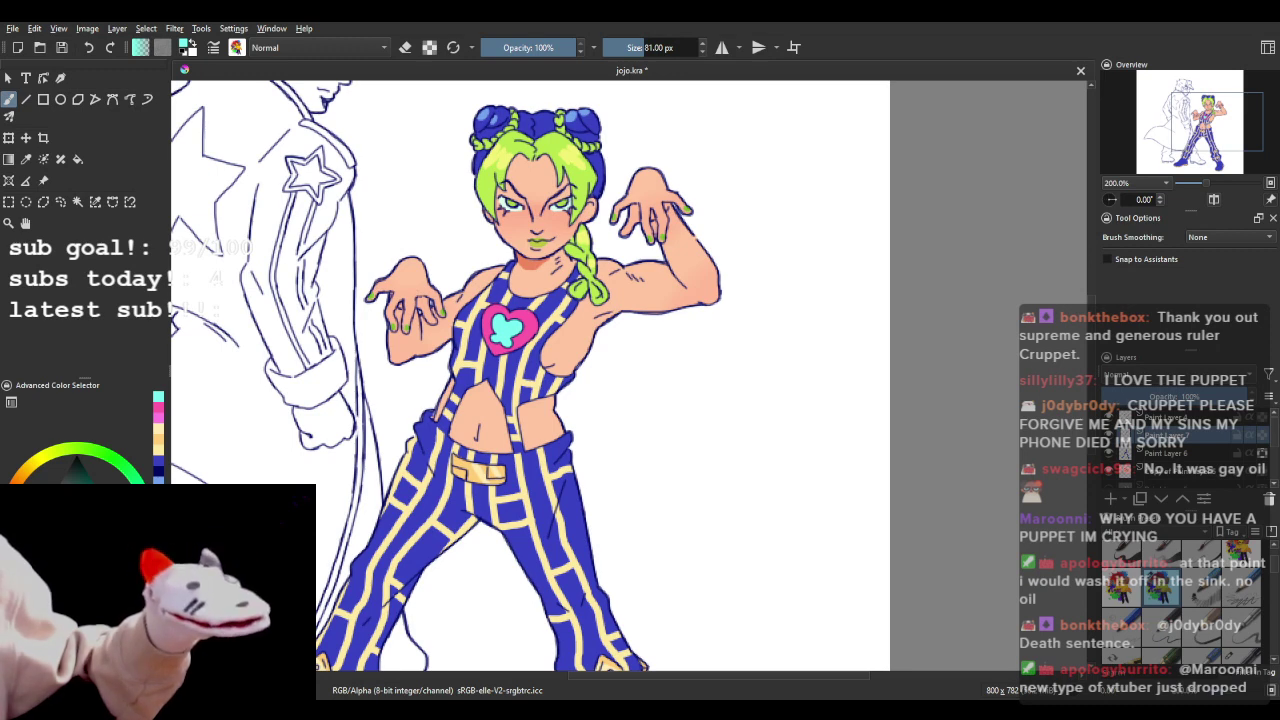
{"action": "key", "text": "plus"}
{"action": "key", "text": "plus"}
{"action": "key", "text": "plus"}
{"action": "key", "text": "plus"}
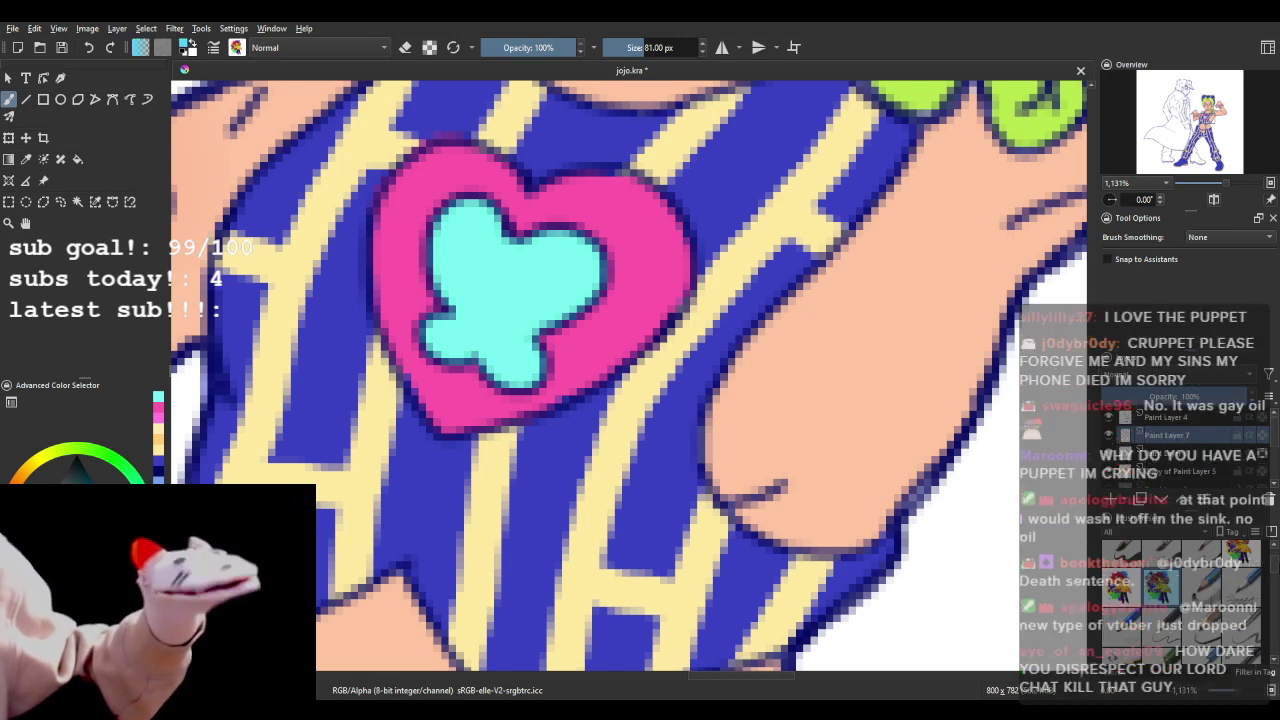
{"action": "scroll", "coordinate": [1272, 568], "scroll_direction": "down", "scroll_amount": 5}
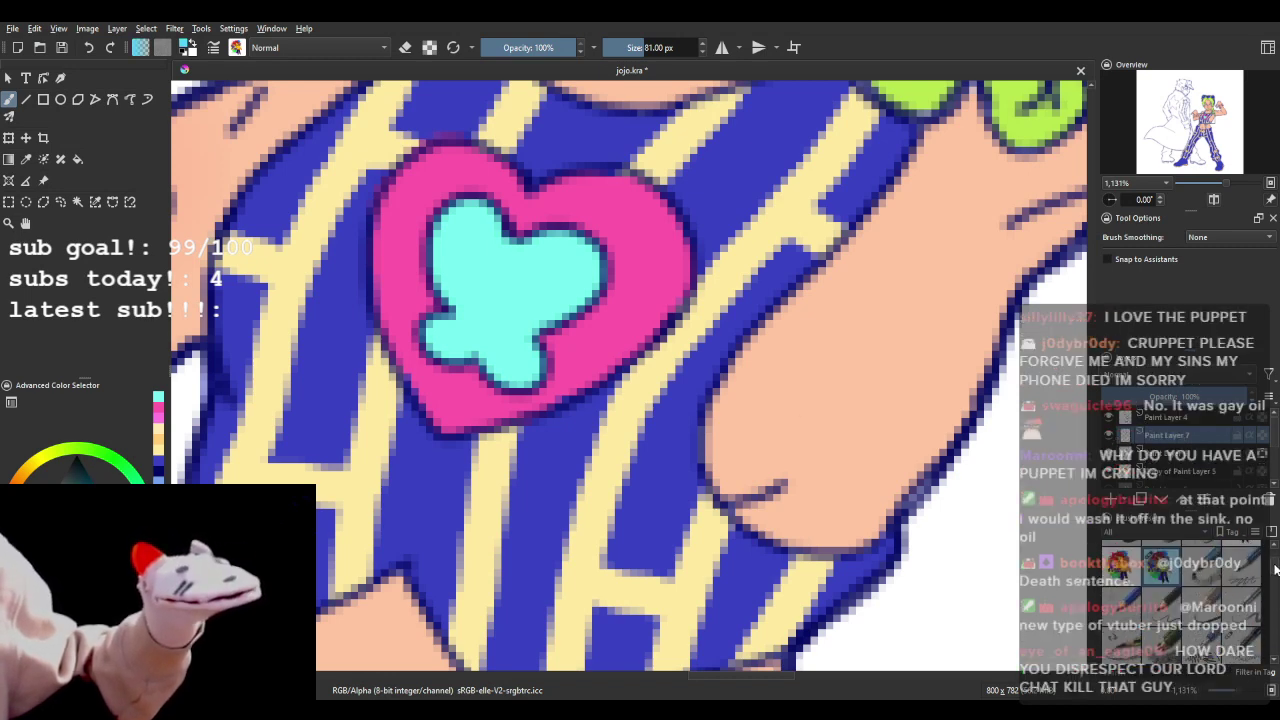
{"action": "scroll", "coordinate": [1275, 578], "scroll_direction": "down", "scroll_amount": 5}
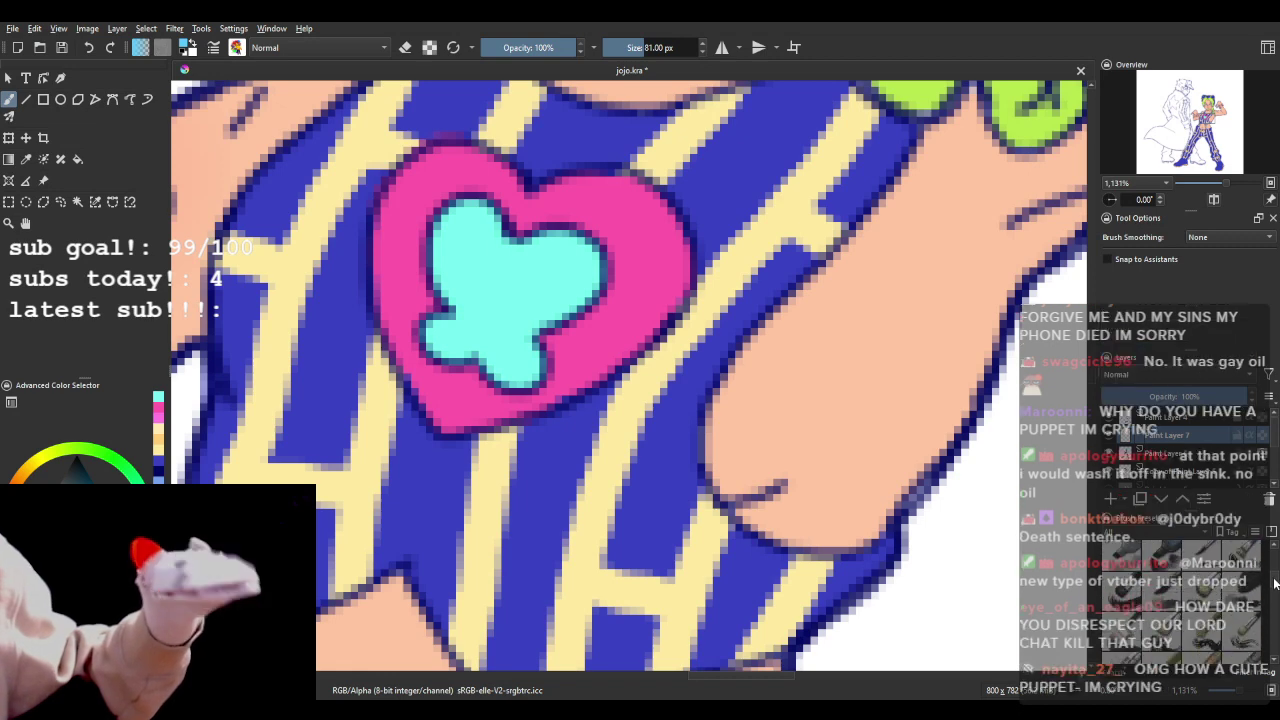
{"action": "left_click_drag", "start_coordinate": [1273, 580], "coordinate": [1274, 556]}
{"action": "left_click", "coordinate": [1125, 600]}
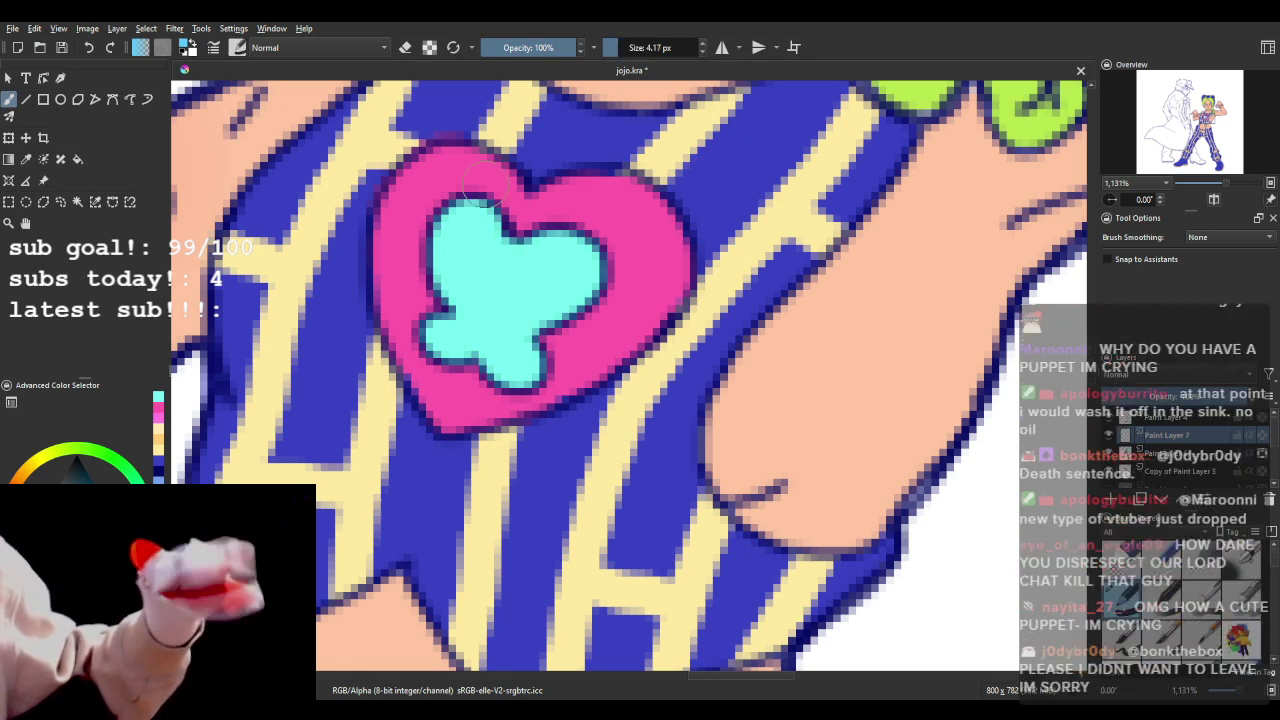
{"action": "left_click", "coordinate": [610, 51]}
{"action": "mouse_move", "coordinate": [499, 240]}
{"action": "left_mouse_down"}
{"action": "mouse_move", "coordinate": [475, 217]}
{"action": "mouse_move", "coordinate": [451, 230]}
{"action": "mouse_move", "coordinate": [473, 214]}
{"action": "mouse_move", "coordinate": [446, 248]}
{"action": "mouse_move", "coordinate": [453, 216]}
{"action": "mouse_move", "coordinate": [454, 287]}
{"action": "mouse_move", "coordinate": [440, 249]}
{"action": "mouse_move", "coordinate": [466, 316]}
{"action": "mouse_move", "coordinate": [440, 341]}
{"action": "mouse_move", "coordinate": [487, 341]}
{"action": "mouse_move", "coordinate": [520, 373]}
{"action": "mouse_move", "coordinate": [503, 367]}
{"action": "mouse_move", "coordinate": [528, 349]}
{"action": "mouse_move", "coordinate": [521, 300]}
{"action": "mouse_move", "coordinate": [540, 233]}
{"action": "mouse_move", "coordinate": [520, 256]}
{"action": "mouse_move", "coordinate": [545, 239]}
{"action": "mouse_move", "coordinate": [522, 249]}
{"action": "mouse_move", "coordinate": [572, 243]}
{"action": "mouse_move", "coordinate": [556, 241]}
{"action": "mouse_move", "coordinate": [585, 261]}
{"action": "mouse_move", "coordinate": [577, 254]}
{"action": "mouse_move", "coordinate": [569, 293]}
{"action": "mouse_move", "coordinate": [582, 277]}
{"action": "mouse_move", "coordinate": [522, 322]}
{"action": "left_mouse_up"}
{"action": "left_click", "coordinate": [614, 48]}
{"action": "left_click_drag", "start_coordinate": [492, 239], "coordinate": [506, 254]}
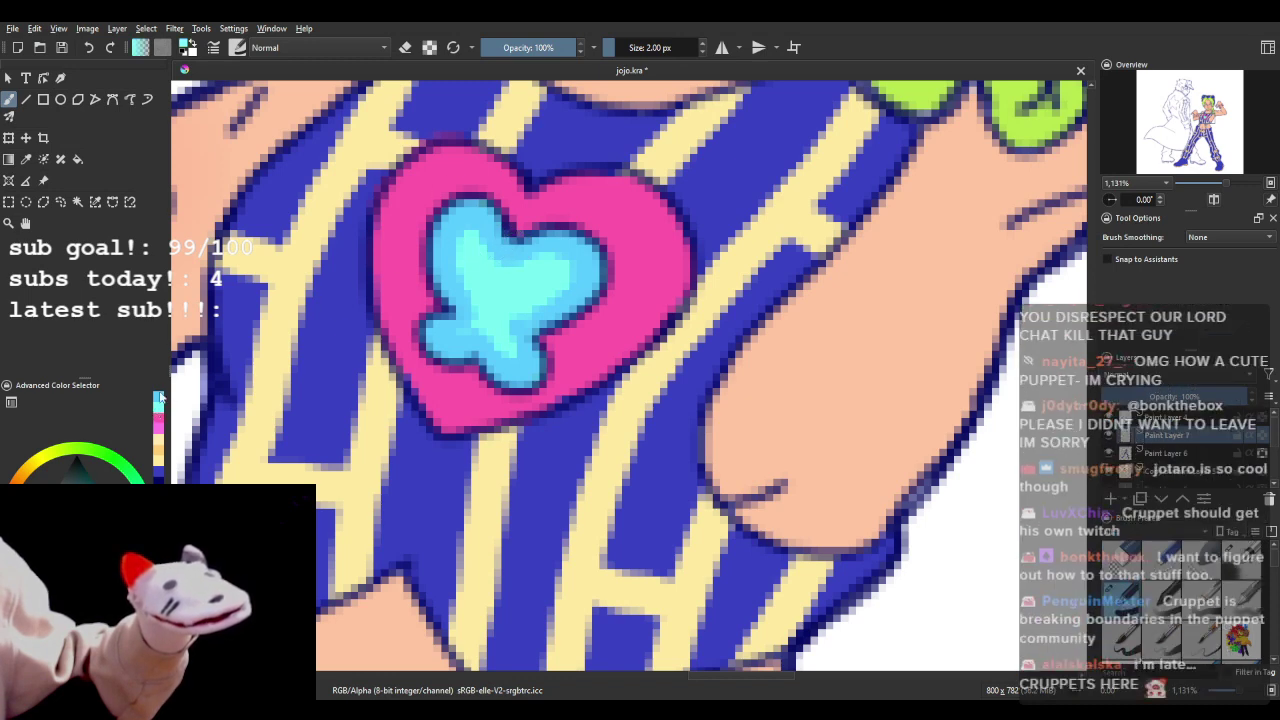
- Lower the brush opacity to 62% and paint a bright purple band along the inside edge of the heart emblem's outline
{"action": "left_click", "coordinate": [541, 47]}
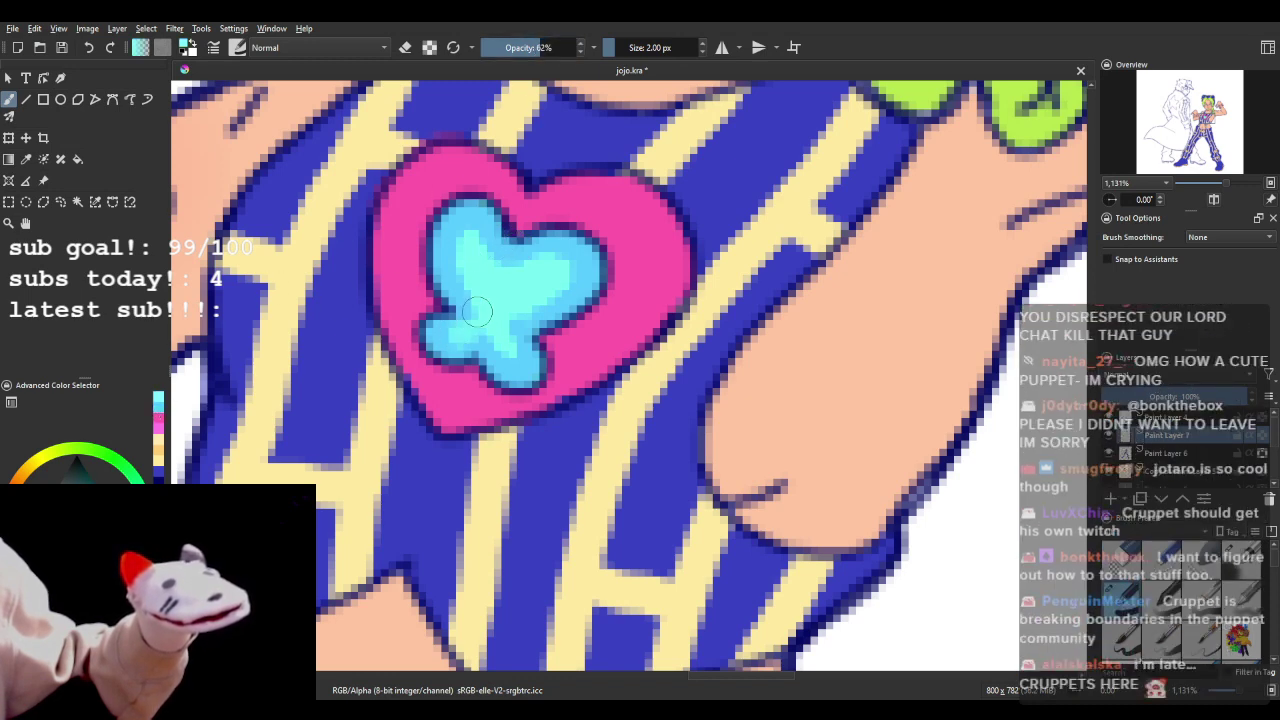
{"action": "scroll", "coordinate": [466, 168], "scroll_direction": "down", "scroll_amount": 5}
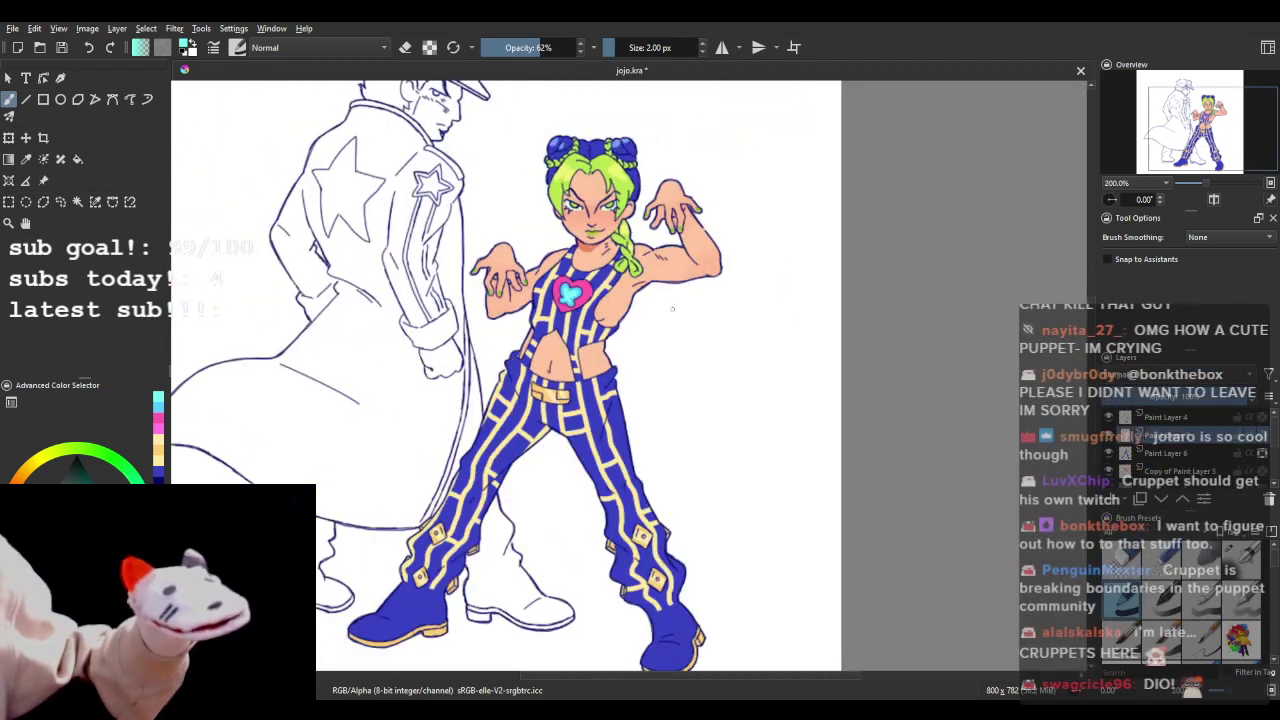
{"action": "scroll", "coordinate": [678, 302], "scroll_direction": "down", "scroll_amount": 3}
{"action": "scroll", "coordinate": [577, 228], "scroll_direction": "up", "scroll_amount": 7}
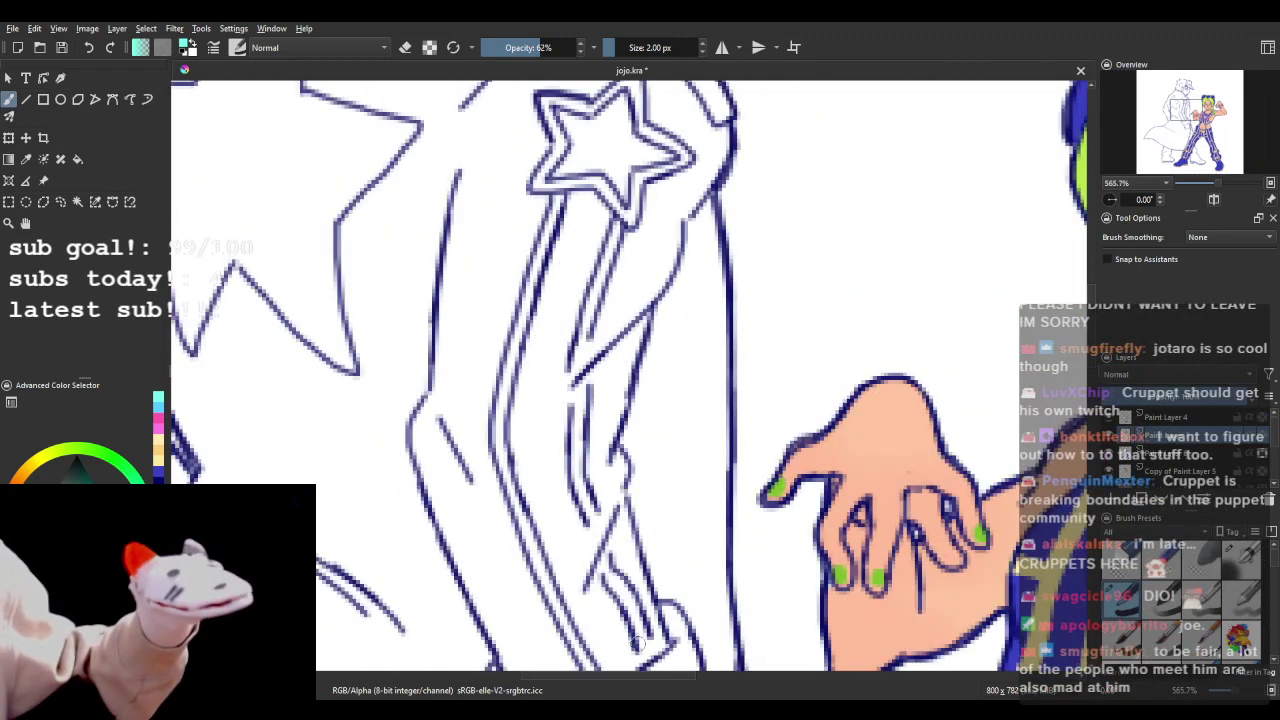
{"action": "key", "text": "1"}
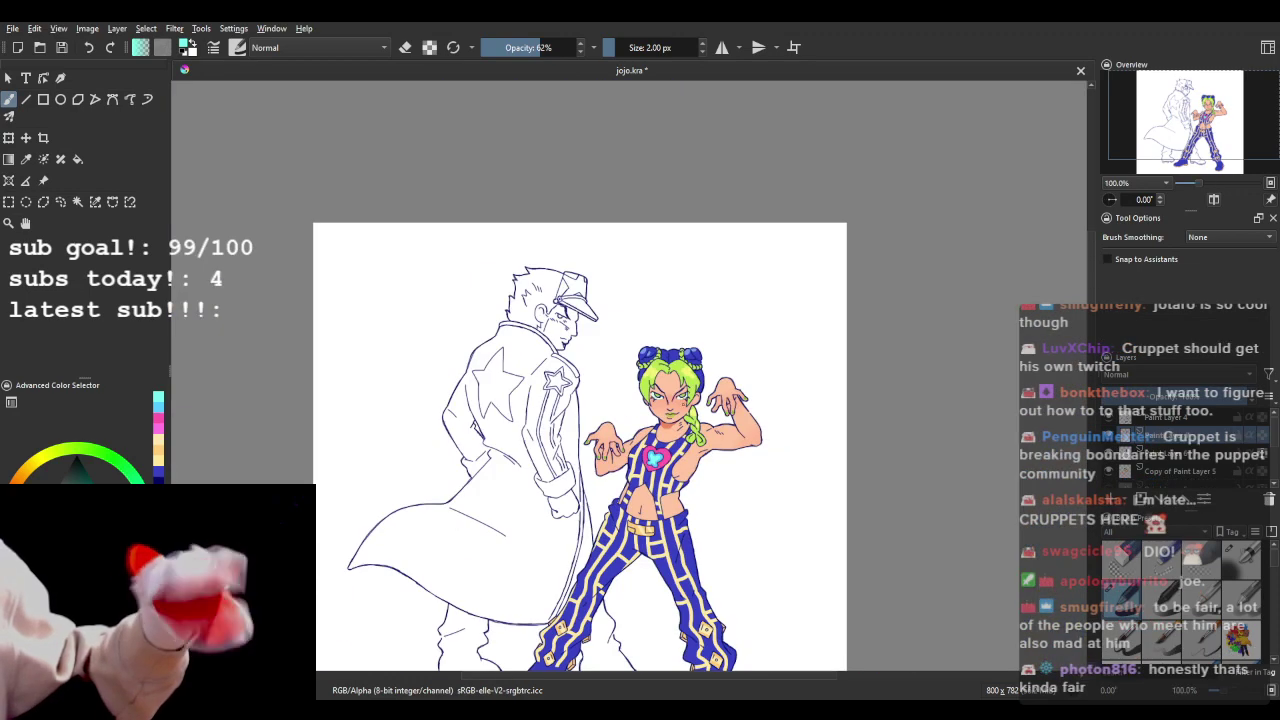
{"action": "scroll", "coordinate": [702, 469], "scroll_direction": "up", "scroll_amount": 6}
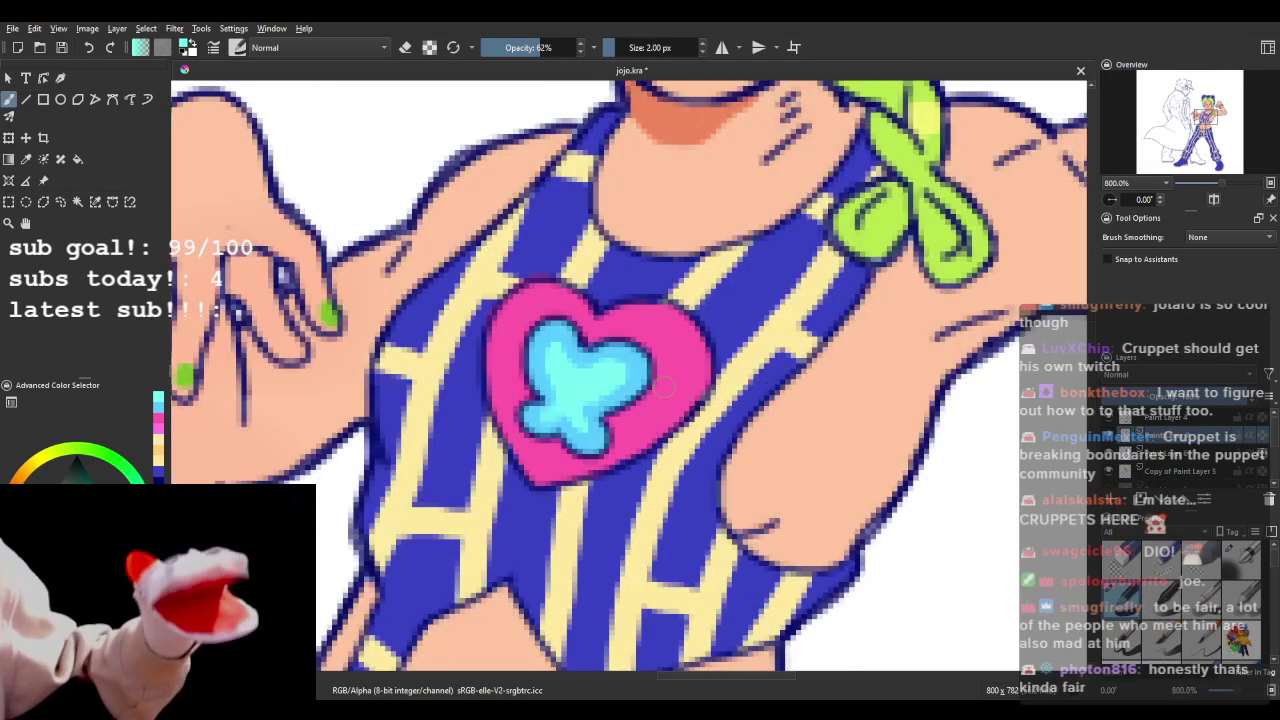
{"action": "left_click", "coordinate": [158, 428]}
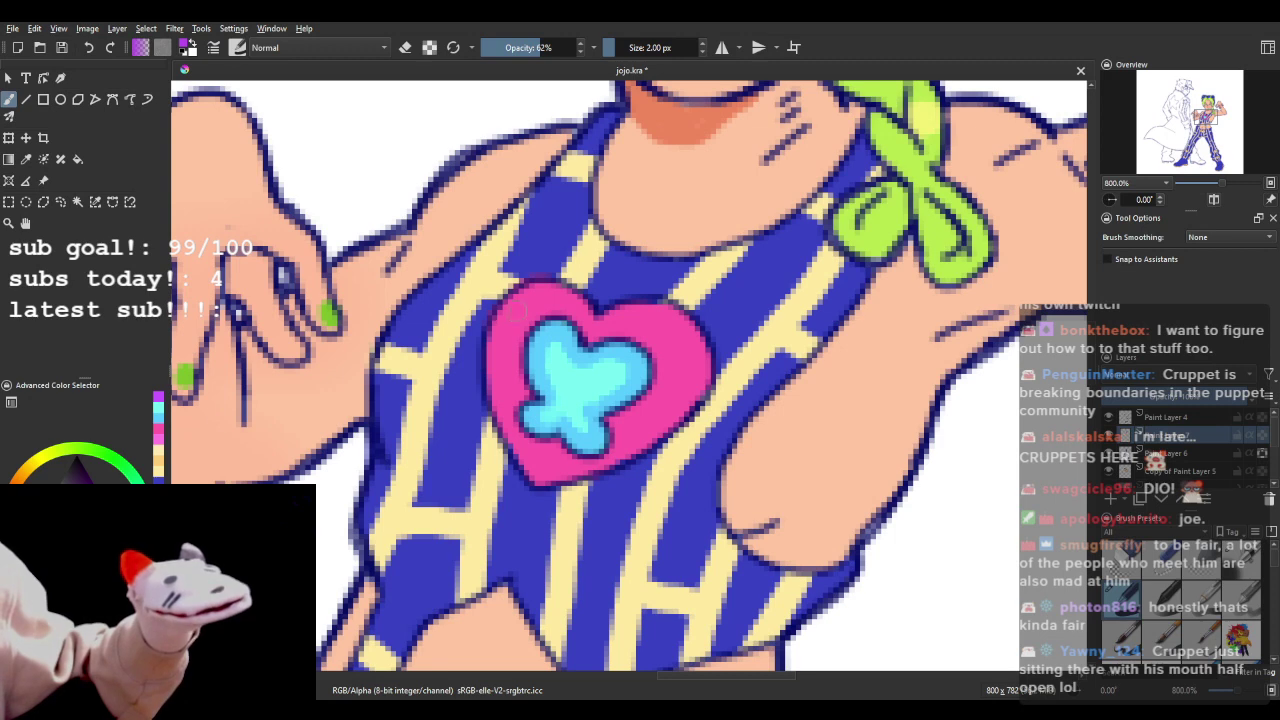
{"action": "left_click_drag", "start_coordinate": [512, 312], "coordinate": [492, 376]}
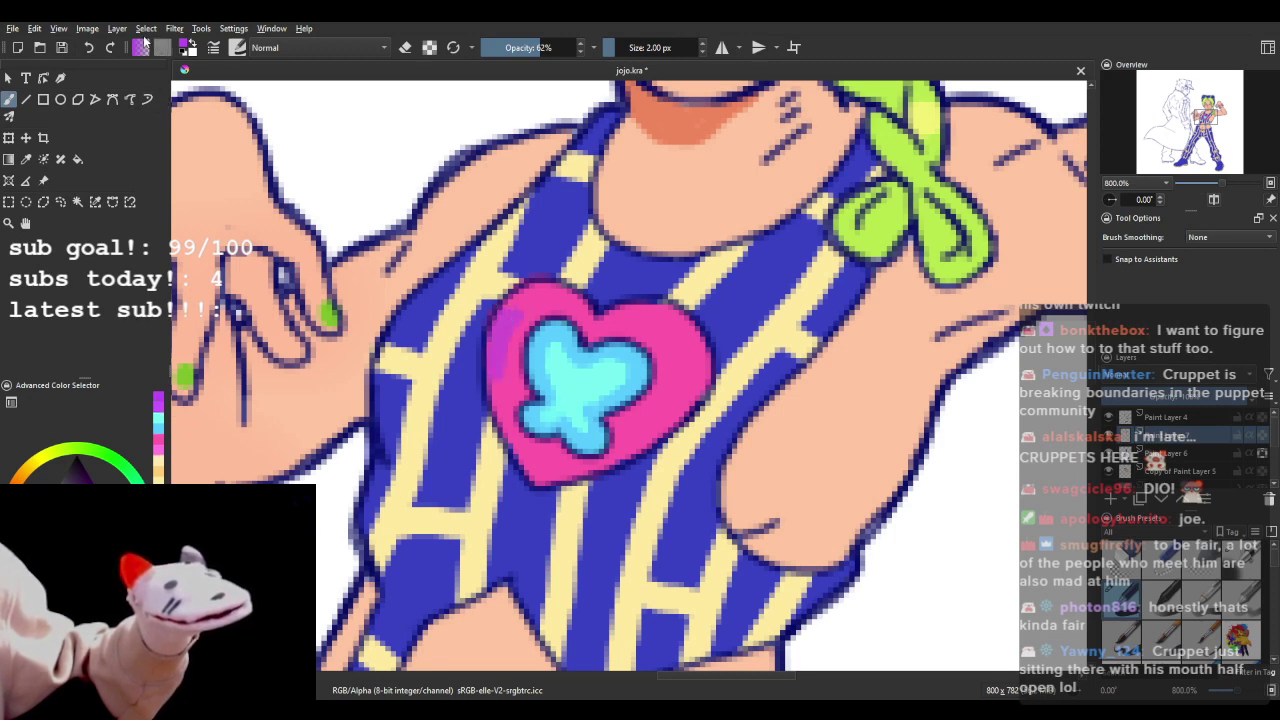
{"action": "left_click", "coordinate": [88, 47]}
{"action": "mouse_move", "coordinate": [528, 290]}
{"action": "left_mouse_down"}
{"action": "mouse_move", "coordinate": [497, 387]}
{"action": "mouse_move", "coordinate": [495, 351]}
{"action": "mouse_move", "coordinate": [510, 430]}
{"action": "mouse_move", "coordinate": [498, 389]}
{"action": "mouse_move", "coordinate": [537, 478]}
{"action": "left_mouse_up"}
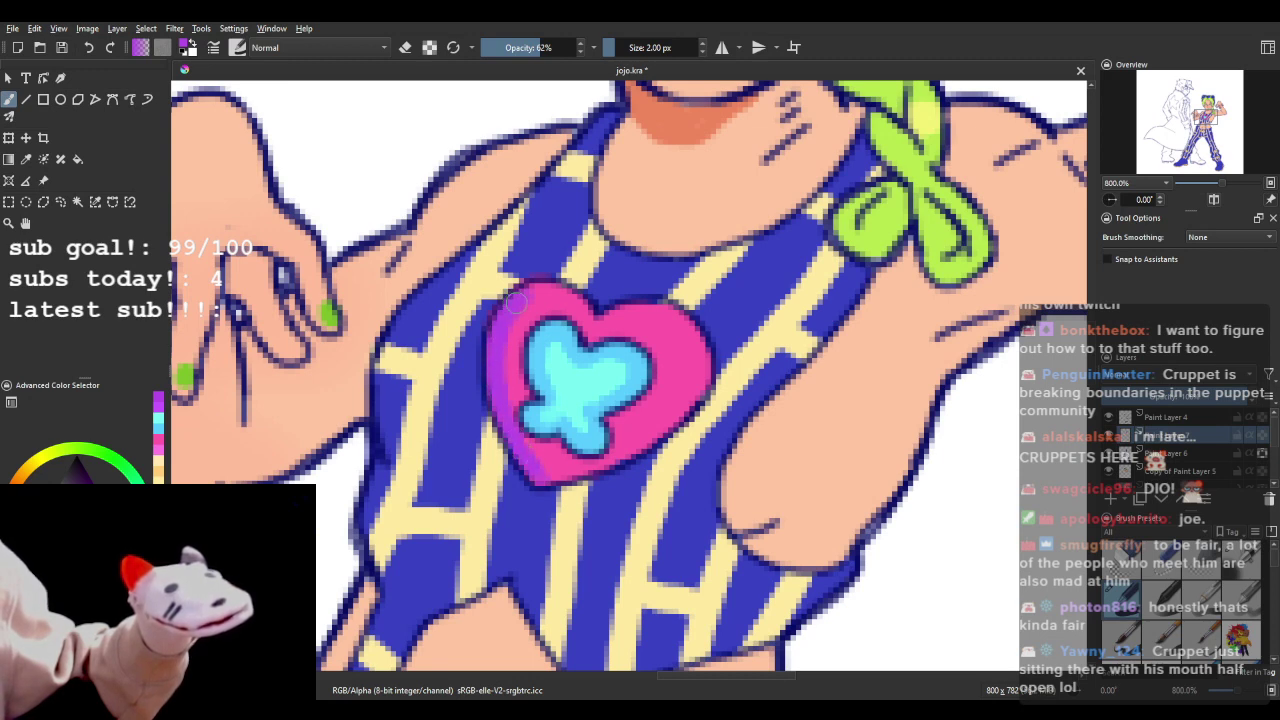
{"action": "mouse_move", "coordinate": [517, 302]}
{"action": "left_mouse_down"}
{"action": "mouse_move", "coordinate": [535, 290]}
{"action": "mouse_move", "coordinate": [578, 312]}
{"action": "left_mouse_up"}
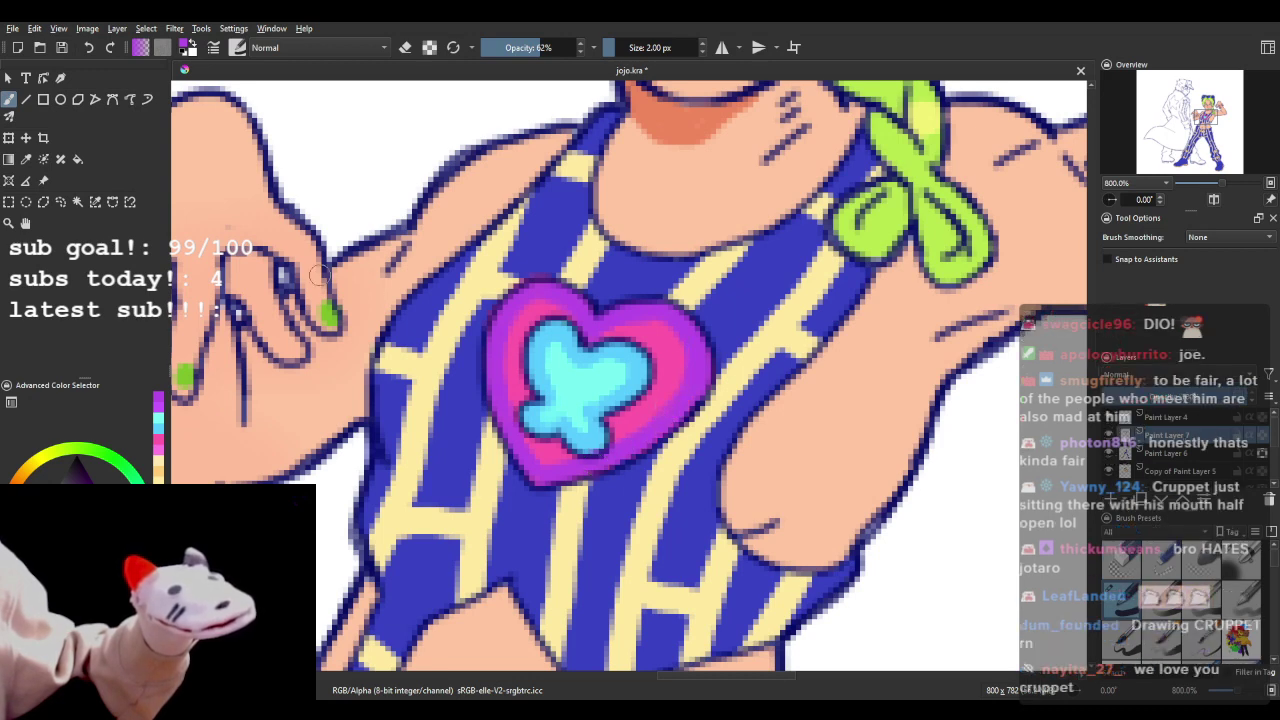
- Examine the whole drawing and the uncoloured man's cap, face and coat beside the coloured woman
{"action": "left_click", "coordinate": [405, 47]}
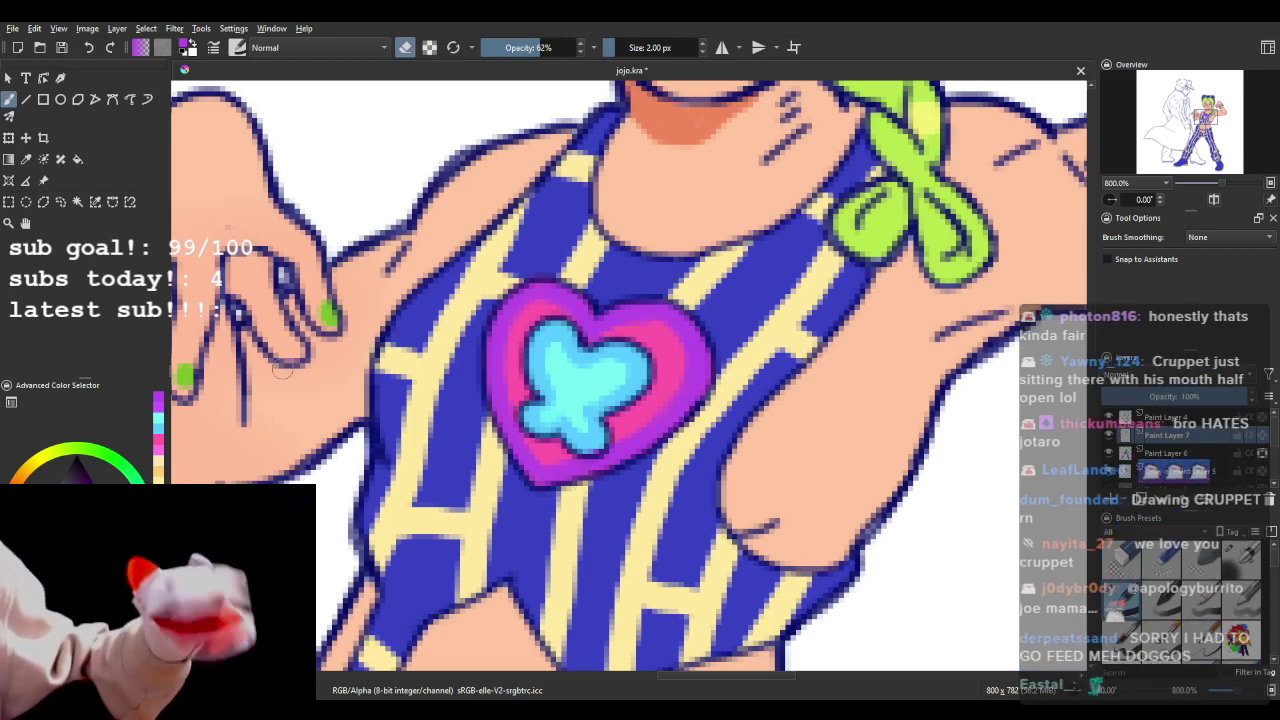
{"action": "scroll", "coordinate": [676, 319], "scroll_direction": "down", "scroll_amount": 4}
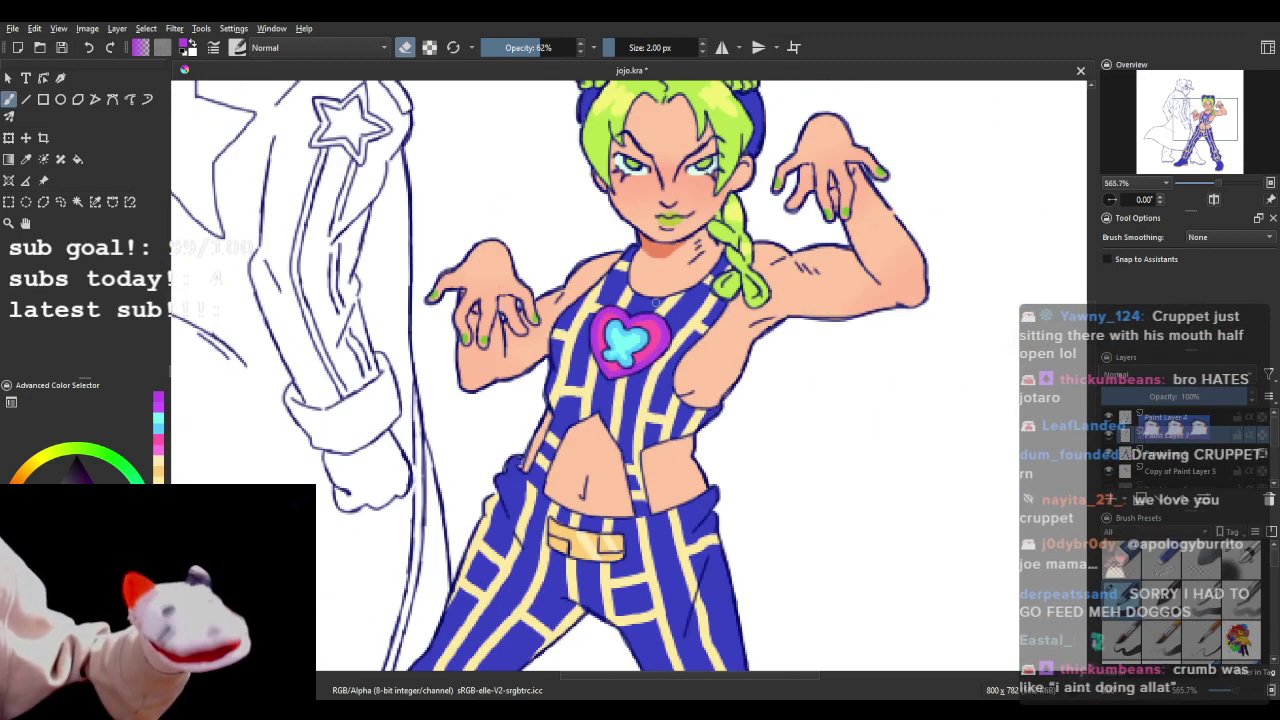
{"action": "scroll", "coordinate": [731, 304], "scroll_direction": "down", "scroll_amount": 1}
{"action": "scroll", "coordinate": [732, 301], "scroll_direction": "down", "scroll_amount": 2}
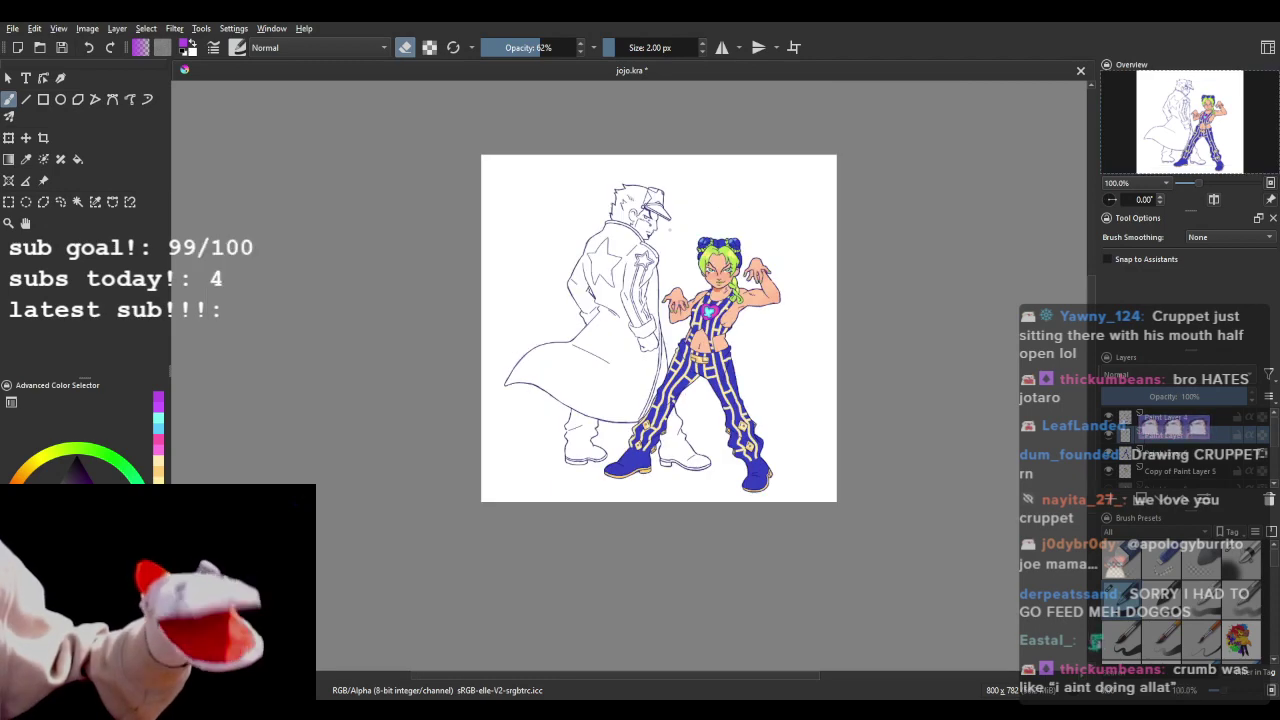
{"action": "scroll", "coordinate": [668, 227], "scroll_direction": "up", "scroll_amount": 3}
{"action": "key", "text": "minus"}
{"action": "key", "text": "plus"}
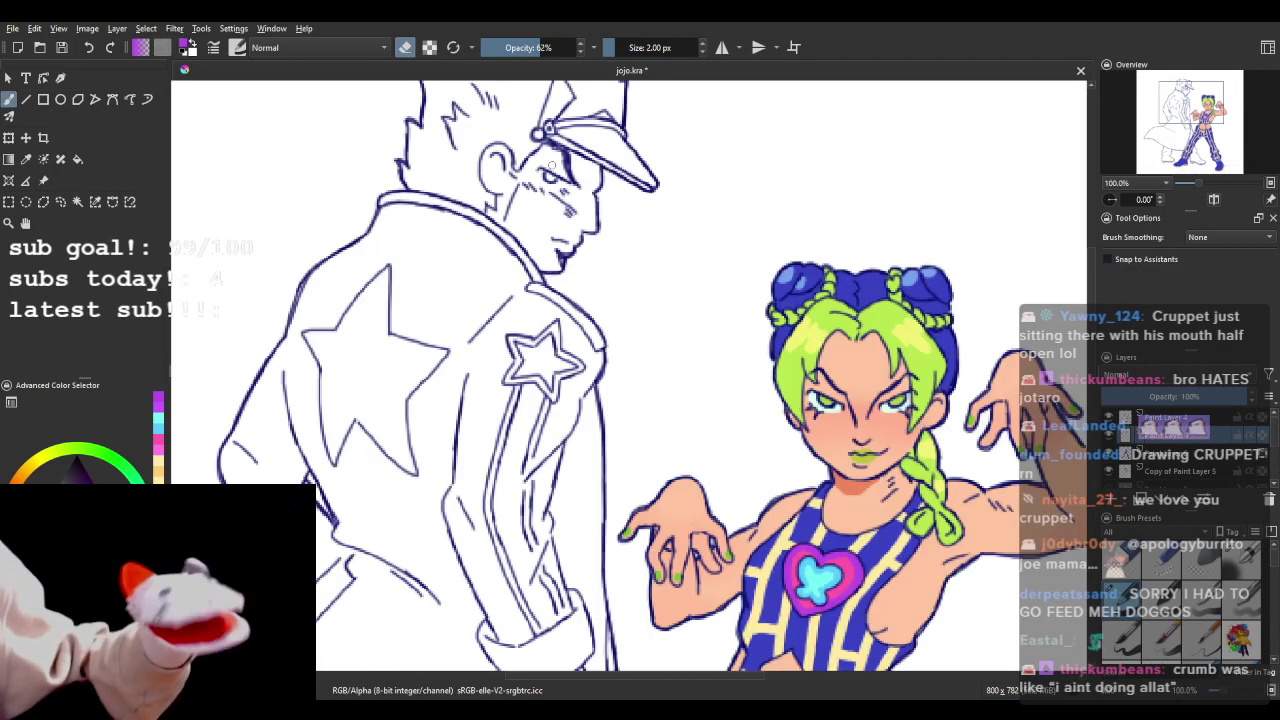
{"action": "key", "text": "minus"}
{"action": "key", "text": "plus"}
{"action": "key", "text": "plus"}
{"action": "key", "text": "plus"}
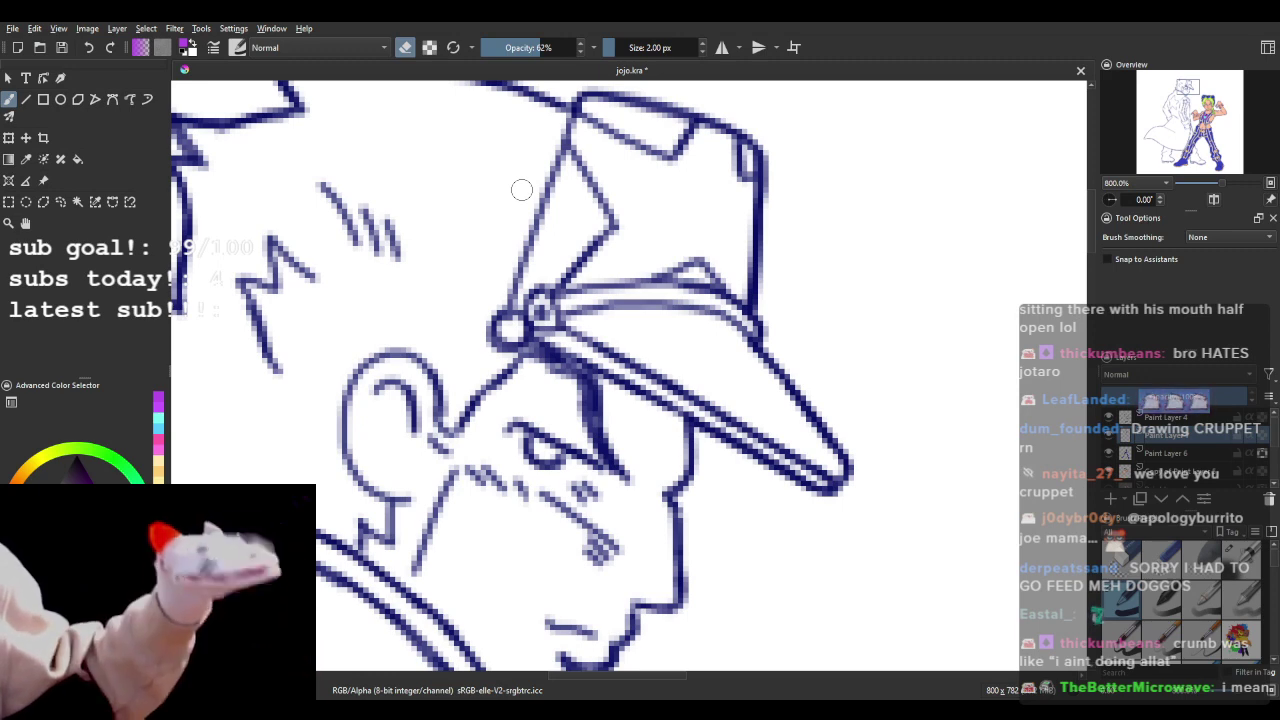
{"action": "scroll", "coordinate": [610, 250], "scroll_direction": "down", "scroll_amount": 9}
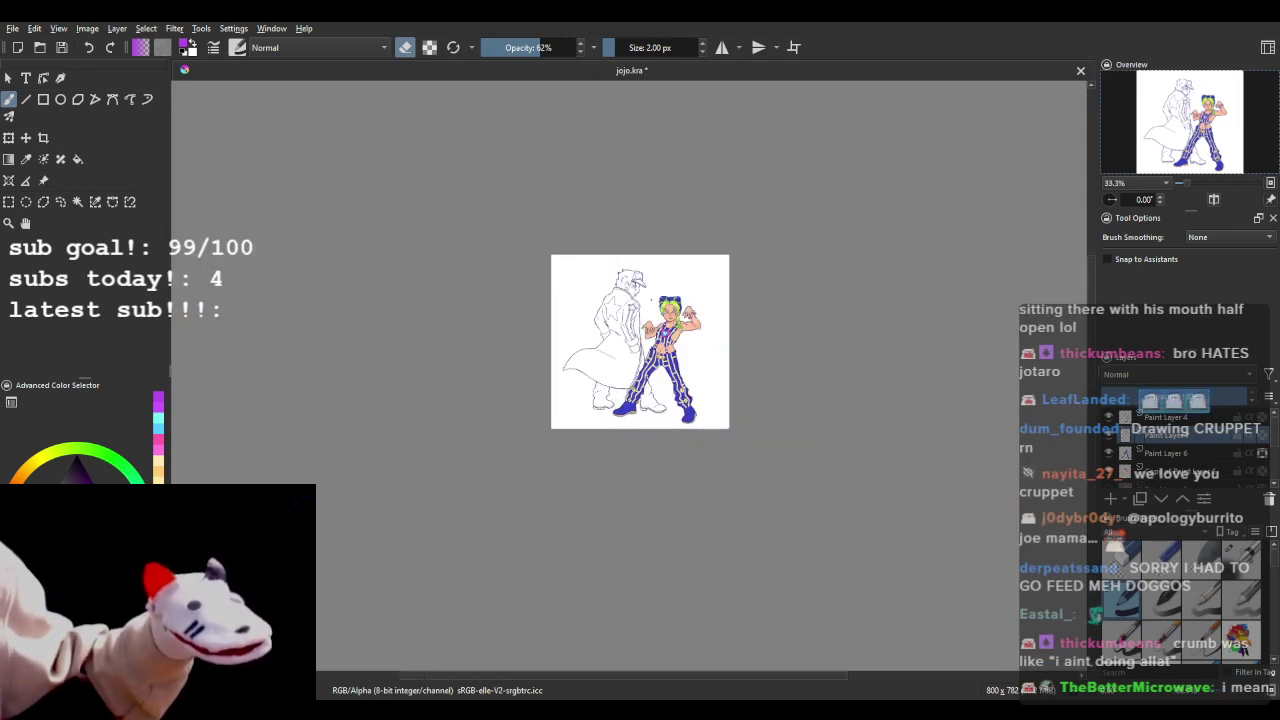
{"action": "scroll", "coordinate": [654, 296], "scroll_direction": "up", "scroll_amount": 4}
{"action": "scroll", "coordinate": [603, 364], "scroll_direction": "down", "scroll_amount": 2}
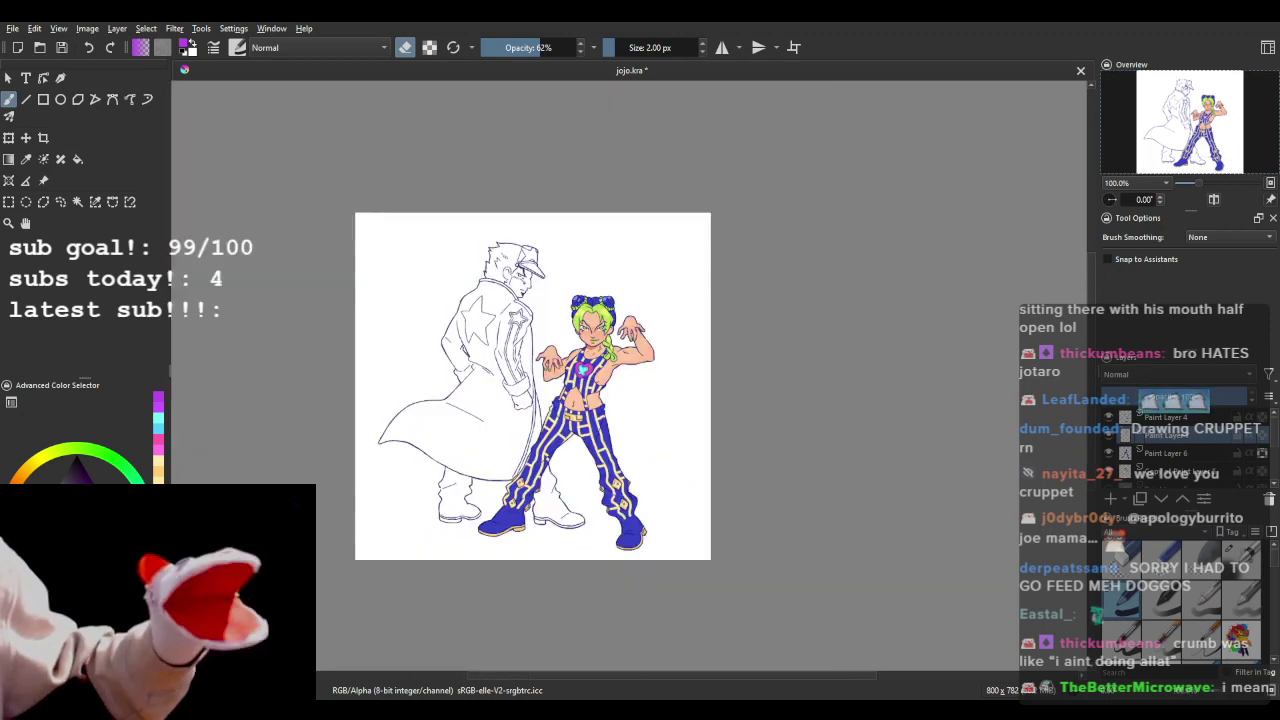
{"action": "scroll", "coordinate": [585, 360], "scroll_direction": "up", "scroll_amount": 1}
{"action": "scroll", "coordinate": [587, 364], "scroll_direction": "down", "scroll_amount": 1}
{"action": "scroll", "coordinate": [587, 364], "scroll_direction": "up", "scroll_amount": 2}
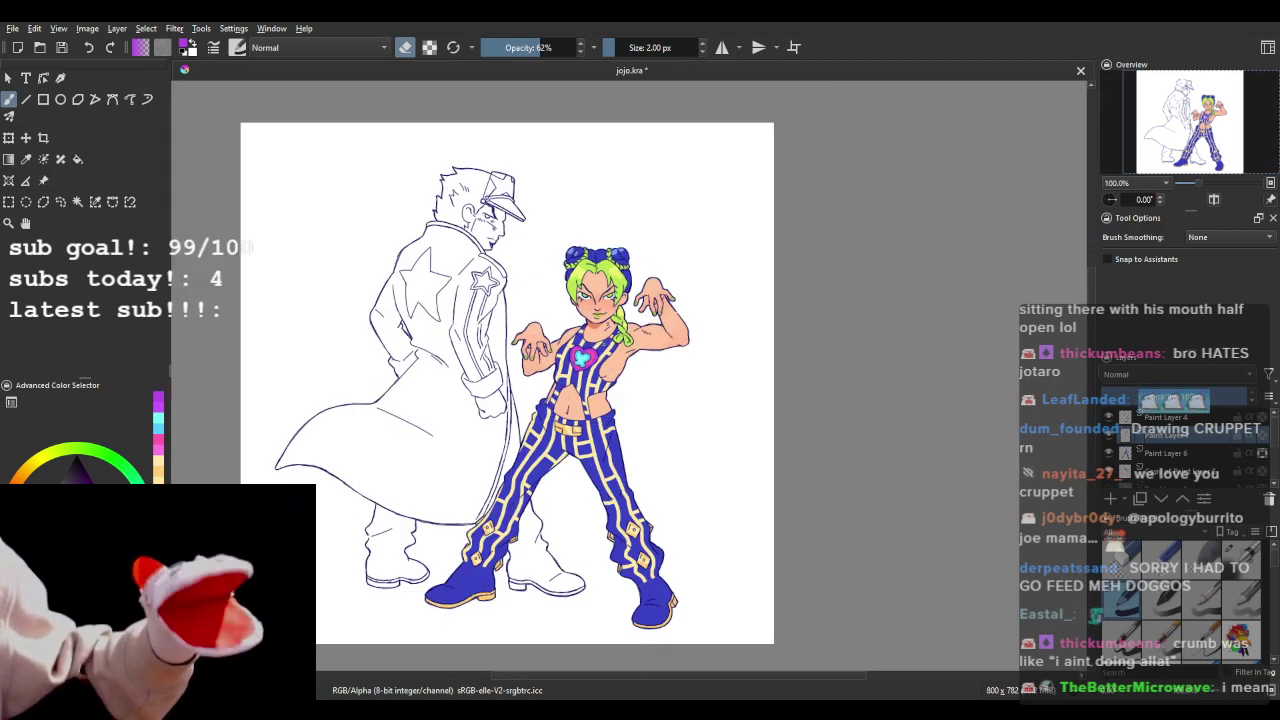
{"action": "scroll", "coordinate": [587, 363], "scroll_direction": "down", "scroll_amount": 3}
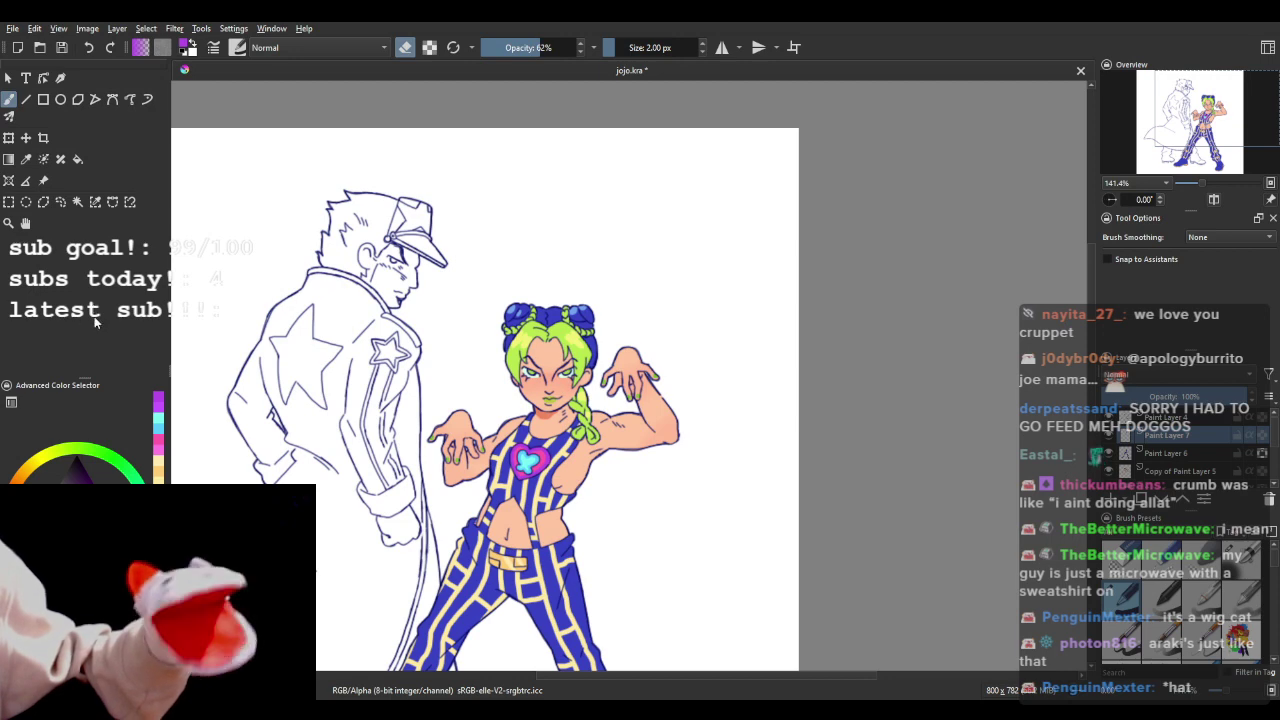
{"action": "scroll", "coordinate": [306, 373], "scroll_direction": "down", "scroll_amount": 2}
{"action": "scroll", "coordinate": [268, 408], "scroll_direction": "up", "scroll_amount": 1}
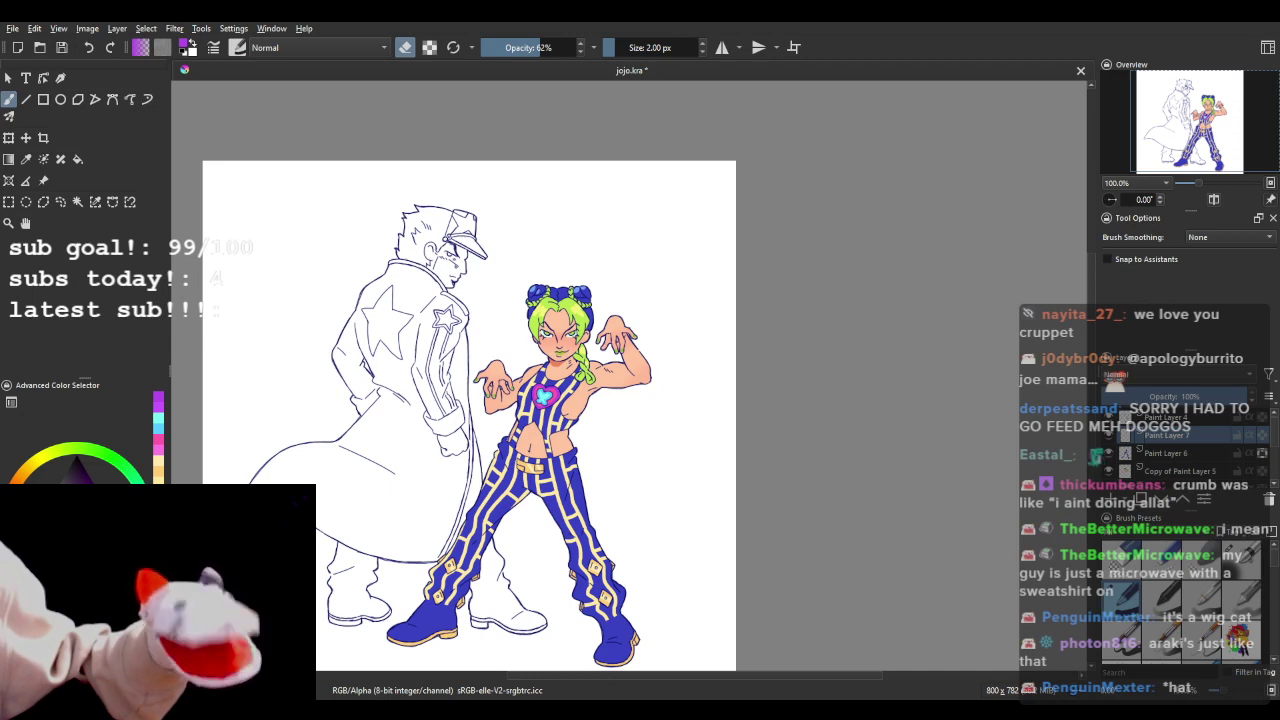
{"action": "scroll", "coordinate": [383, 431], "scroll_direction": "up", "scroll_amount": 1}
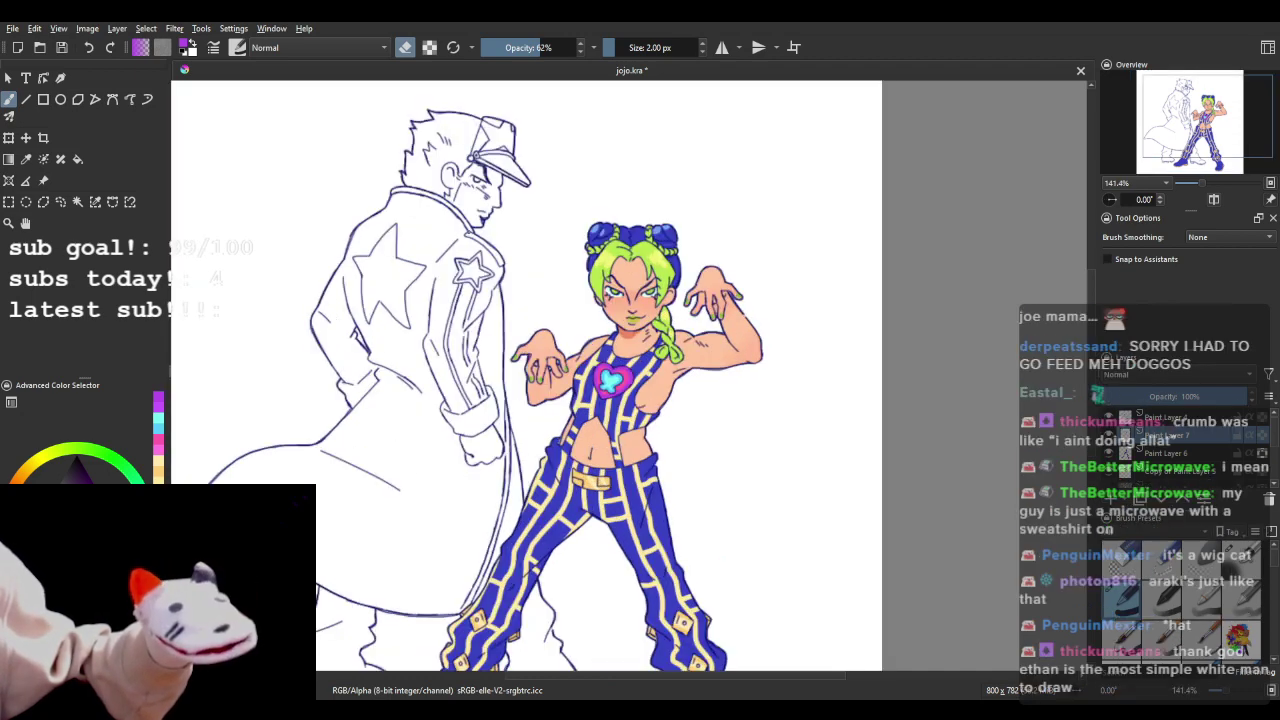
{"action": "scroll", "coordinate": [503, 216], "scroll_direction": "up", "scroll_amount": 2}
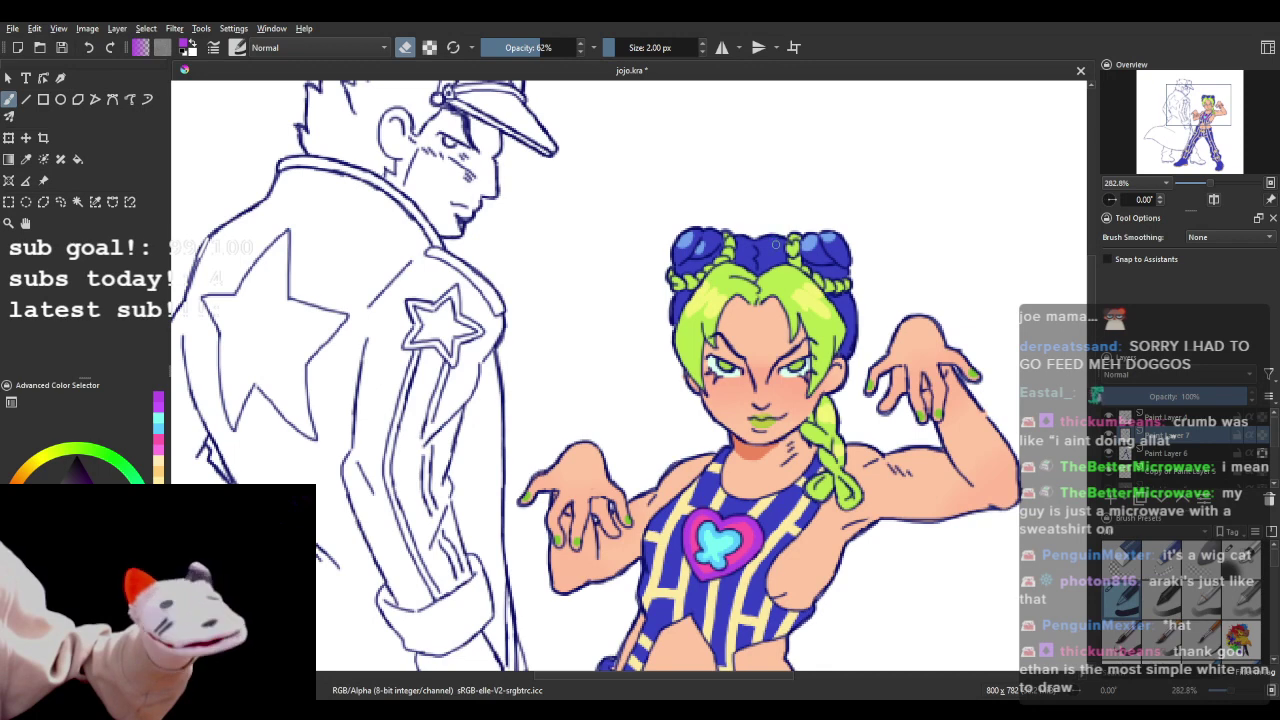
- Leave eraser mode, fill the man's hair with deep purple, undo that fill, and refill the hair with a more muted dark purple
{"action": "key", "text": "e"}
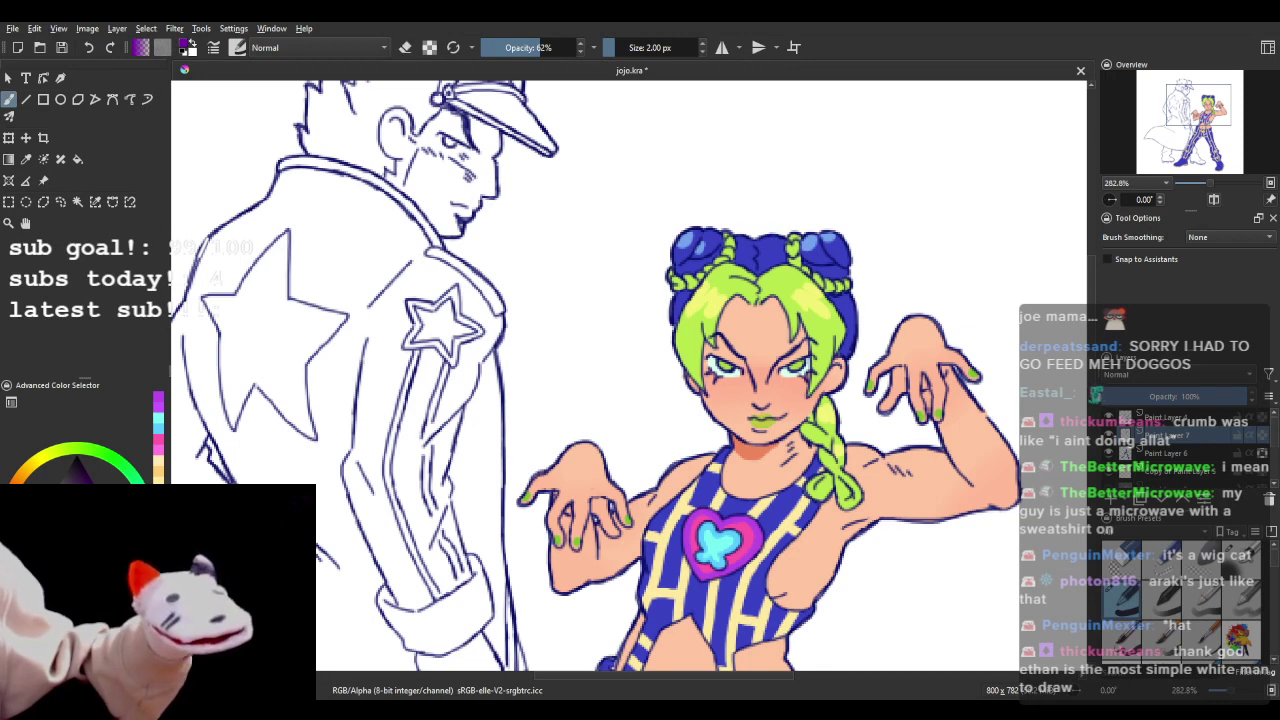
{"action": "left_click", "coordinate": [77, 159]}
{"action": "left_click", "coordinate": [350, 120]}
{"action": "scroll", "coordinate": [557, 268], "scroll_direction": "down", "scroll_amount": 2}
{"action": "scroll", "coordinate": [557, 268], "scroll_direction": "up", "scroll_amount": 3}
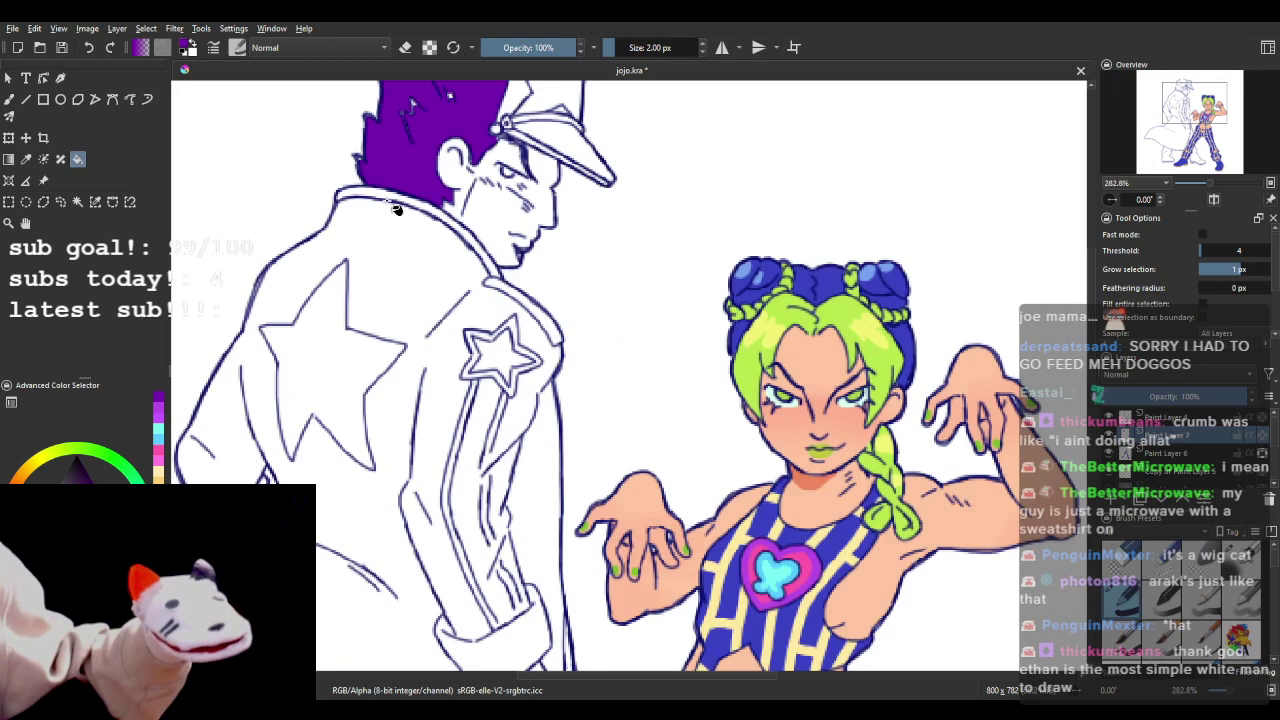
{"action": "left_click", "coordinate": [88, 47]}
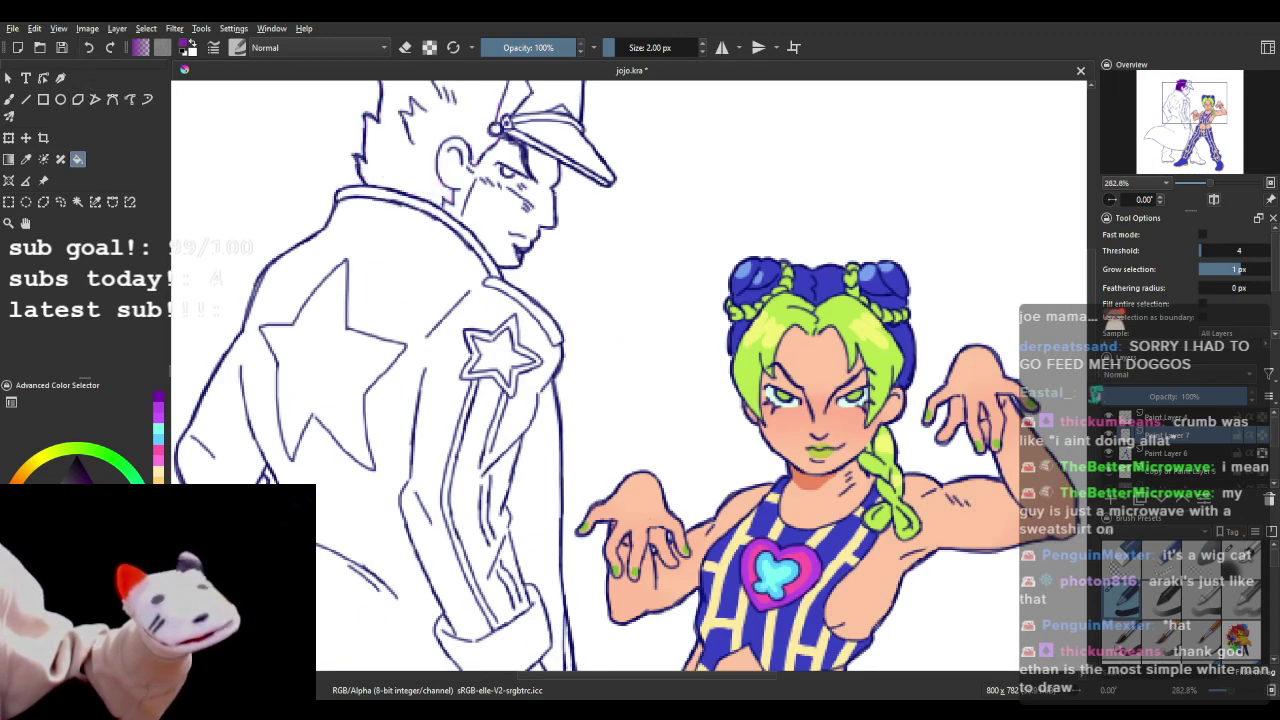
{"action": "left_click", "coordinate": [385, 178]}
{"action": "scroll", "coordinate": [385, 178], "scroll_direction": "down", "scroll_amount": 4}
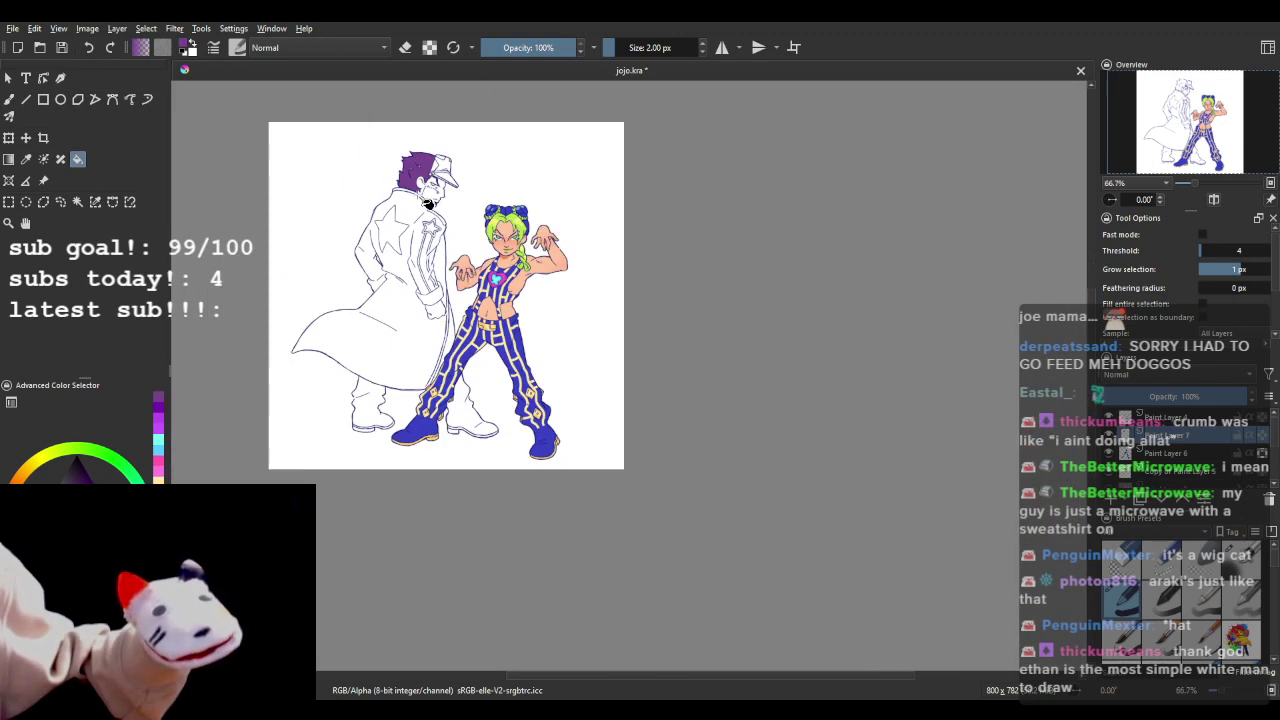
- Undo the purple hair fill, and fill the man's hair and the cap's crown panels and visor with dark blue
{"action": "scroll", "coordinate": [428, 204], "scroll_direction": "up", "scroll_amount": 3}
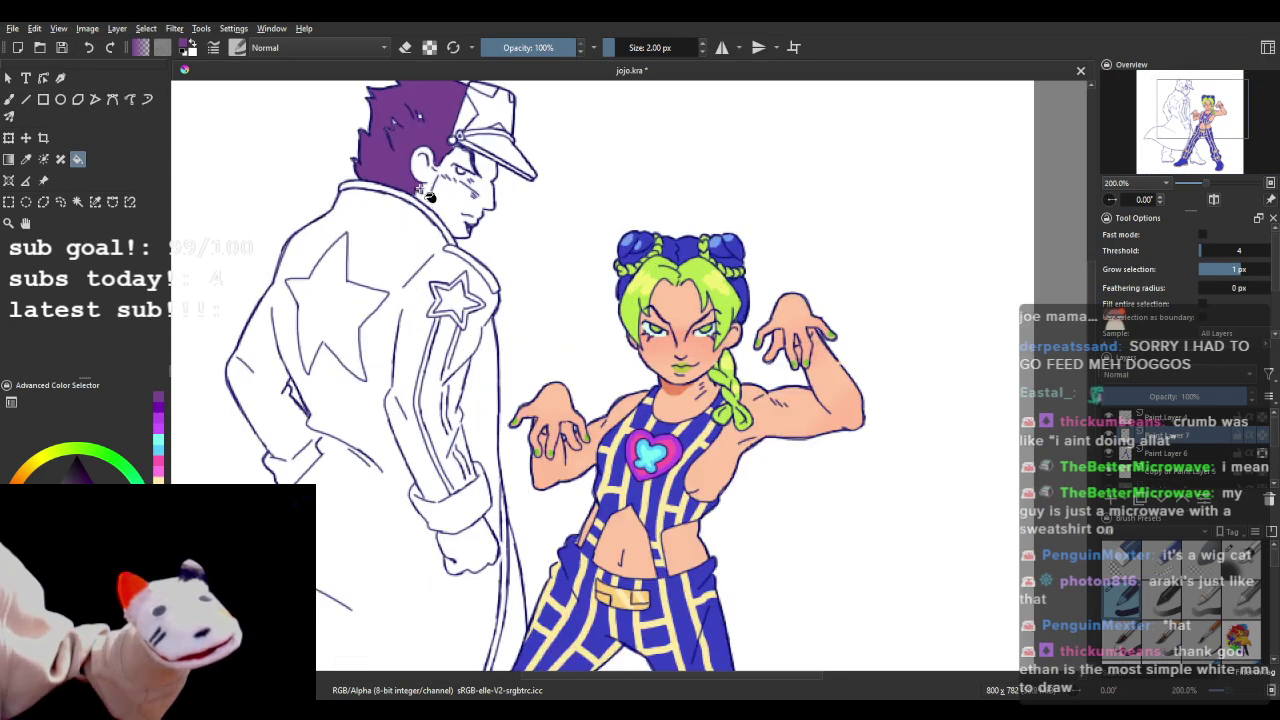
{"action": "left_click", "coordinate": [88, 47]}
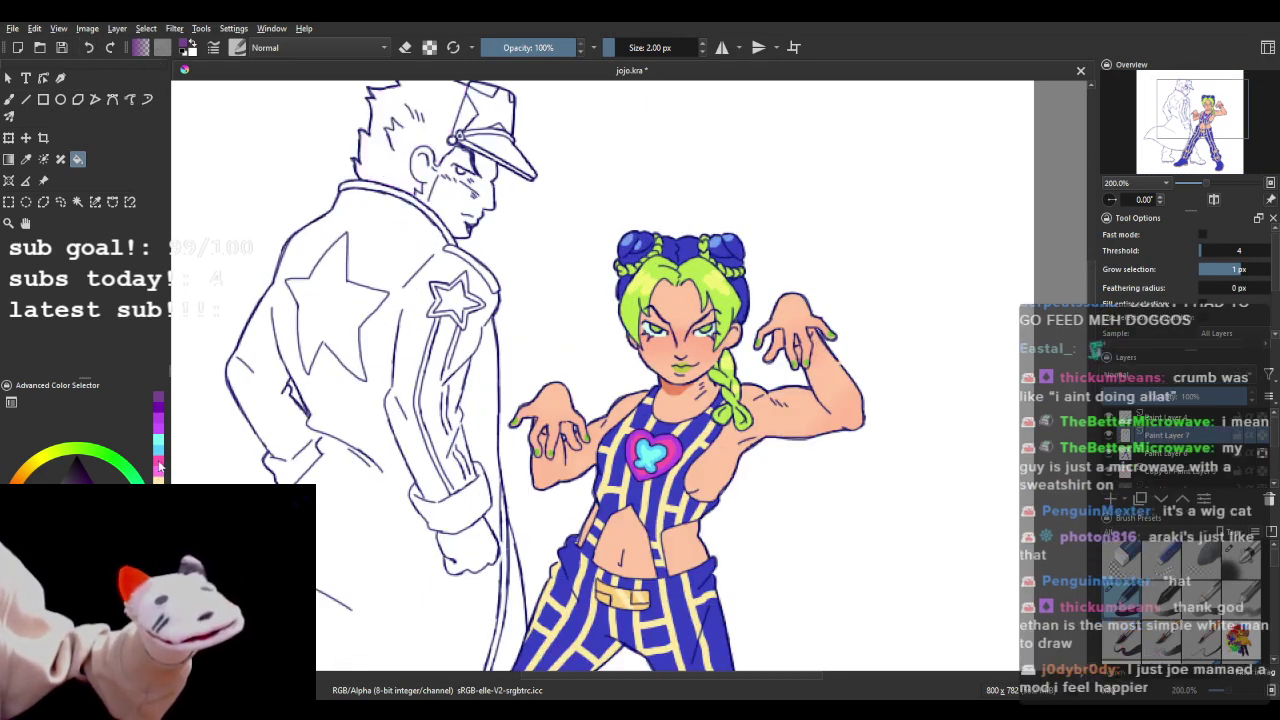
{"action": "left_click", "coordinate": [399, 179]}
{"action": "scroll", "coordinate": [399, 179], "scroll_direction": "down", "scroll_amount": 3}
{"action": "scroll", "coordinate": [452, 180], "scroll_direction": "up", "scroll_amount": 3}
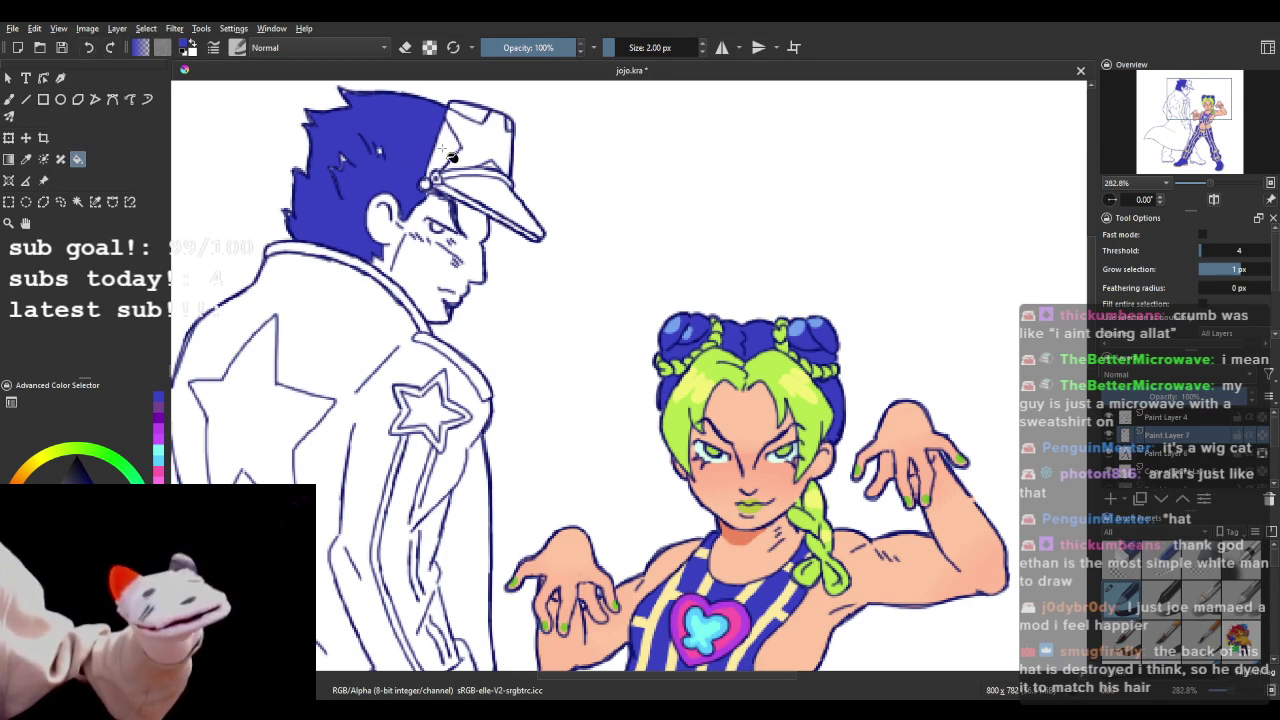
{"action": "left_click", "coordinate": [497, 203]}
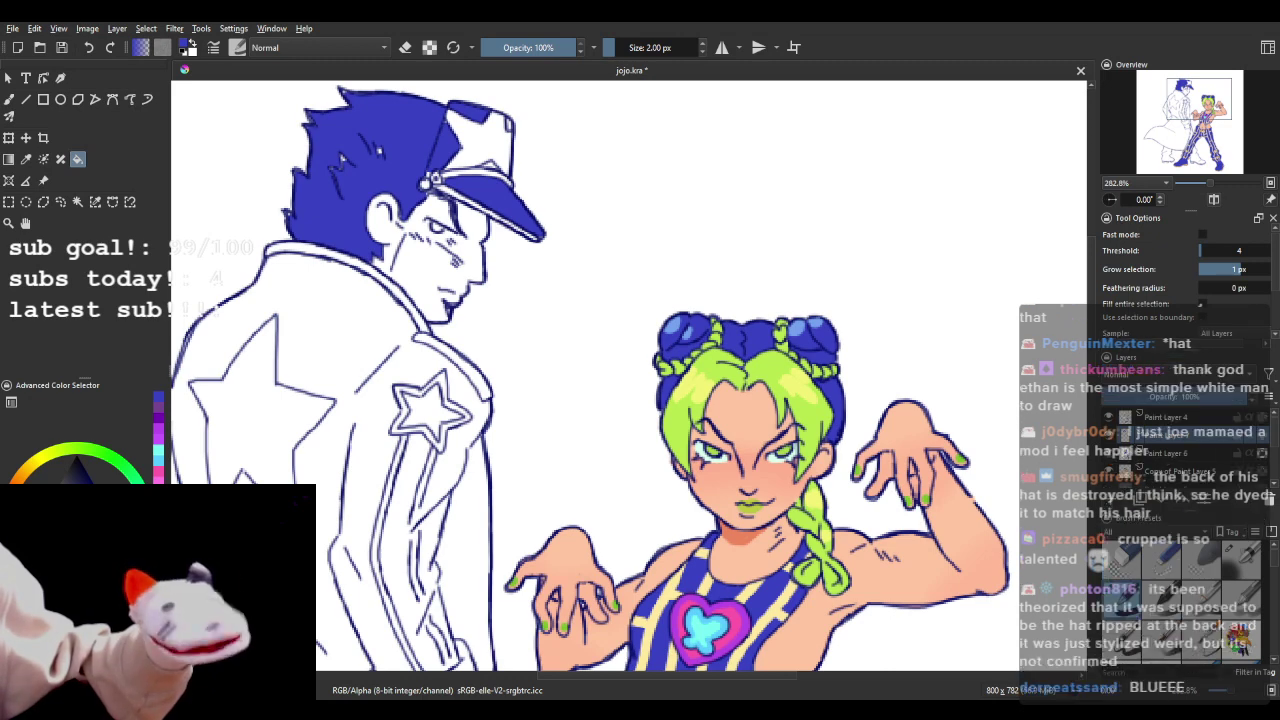
- Raise the brush opacity to 100% and paint the small white gaps in the man's hair and cap dark blue, finishing at 0.47 px
{"action": "left_click", "coordinate": [9, 99]}
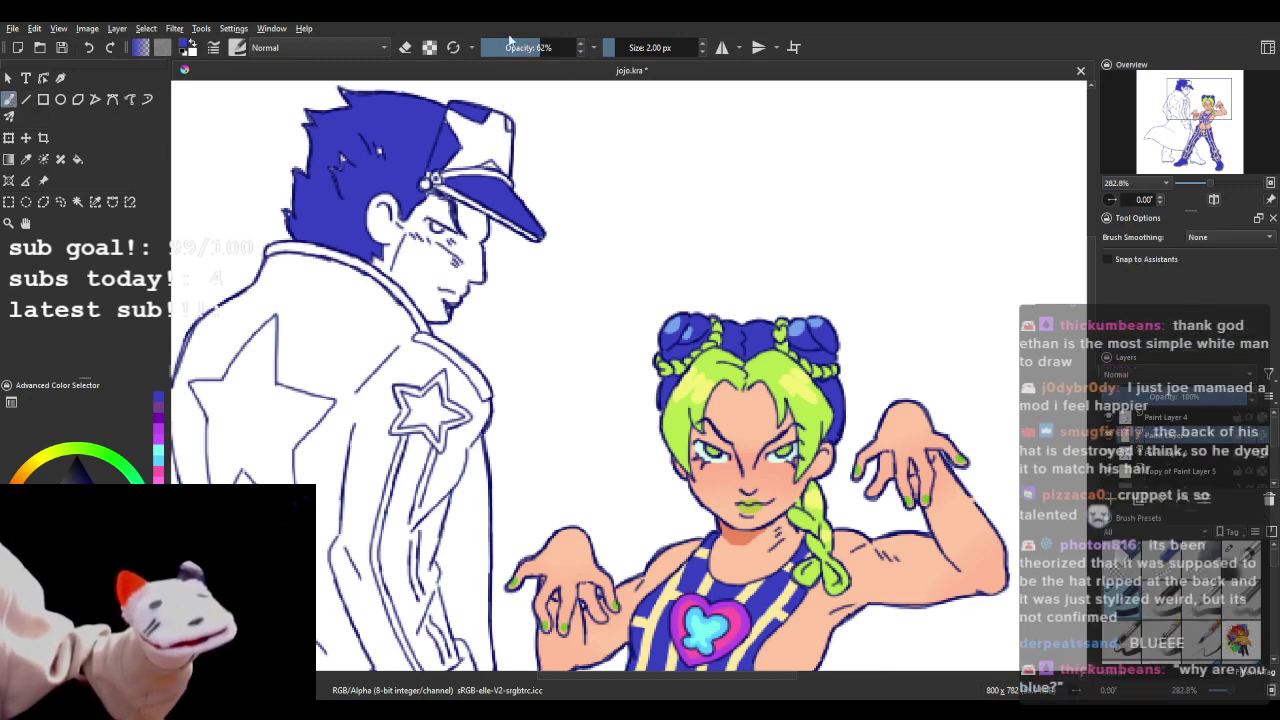
{"action": "left_click_drag", "start_coordinate": [546, 45], "coordinate": [596, 48]}
{"action": "scroll", "coordinate": [402, 126], "scroll_direction": "down", "scroll_amount": 2}
{"action": "scroll", "coordinate": [378, 112], "scroll_direction": "up", "scroll_amount": 4}
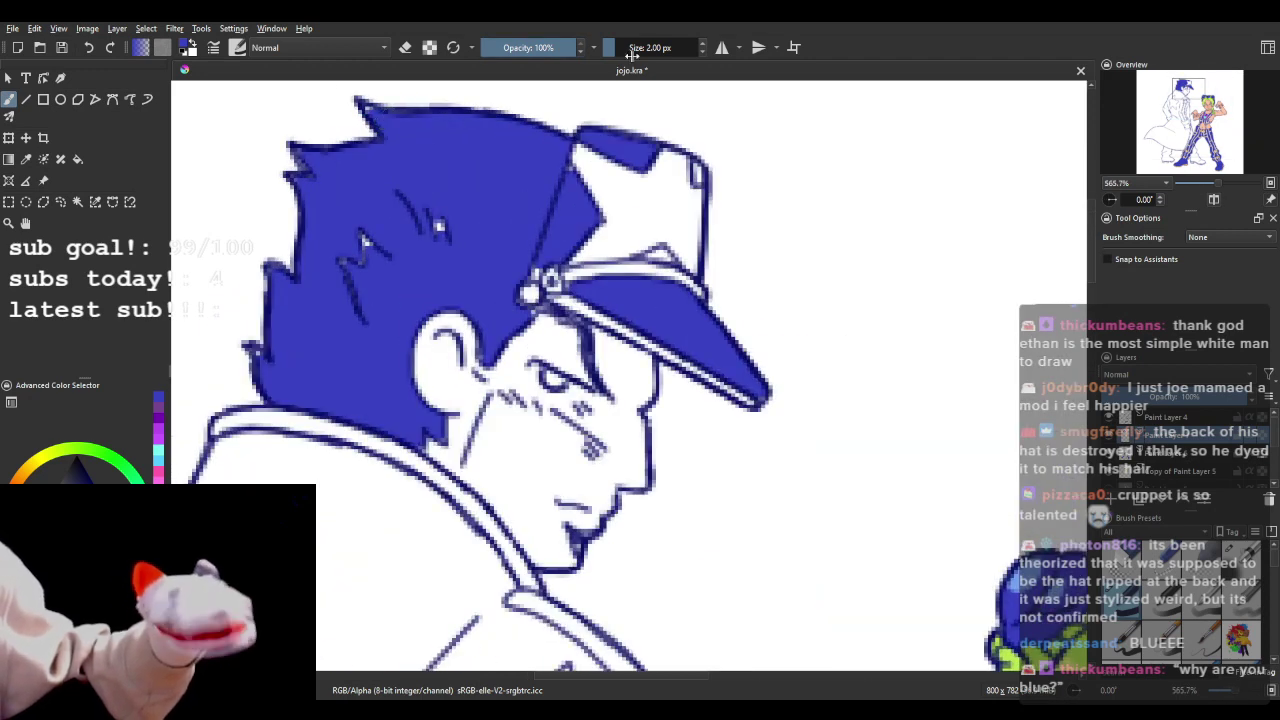
{"action": "left_click", "coordinate": [626, 47]}
{"action": "mouse_move", "coordinate": [364, 256]}
{"action": "left_mouse_down"}
{"action": "mouse_move", "coordinate": [384, 238]}
{"action": "mouse_move", "coordinate": [484, 218]}
{"action": "mouse_move", "coordinate": [514, 229]}
{"action": "mouse_move", "coordinate": [510, 275]}
{"action": "left_mouse_up"}
{"action": "left_click", "coordinate": [611, 43]}
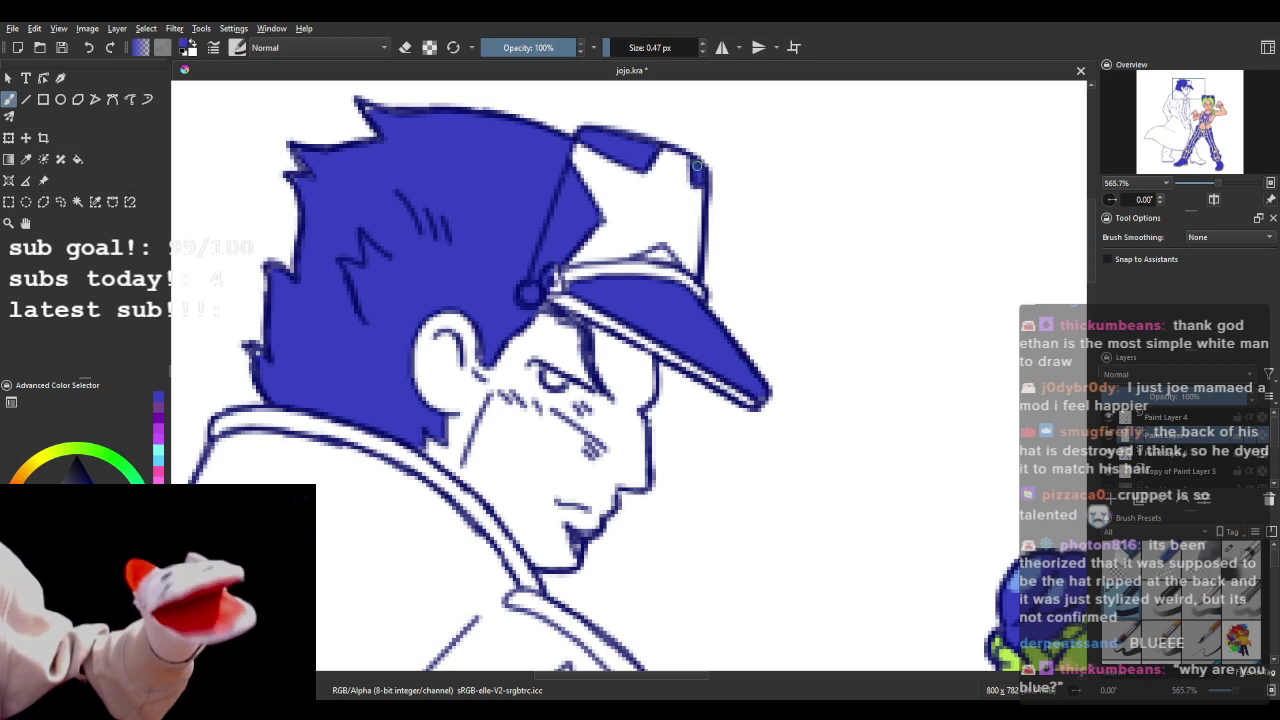
{"action": "left_click_drag", "start_coordinate": [648, 256], "coordinate": [672, 259]}
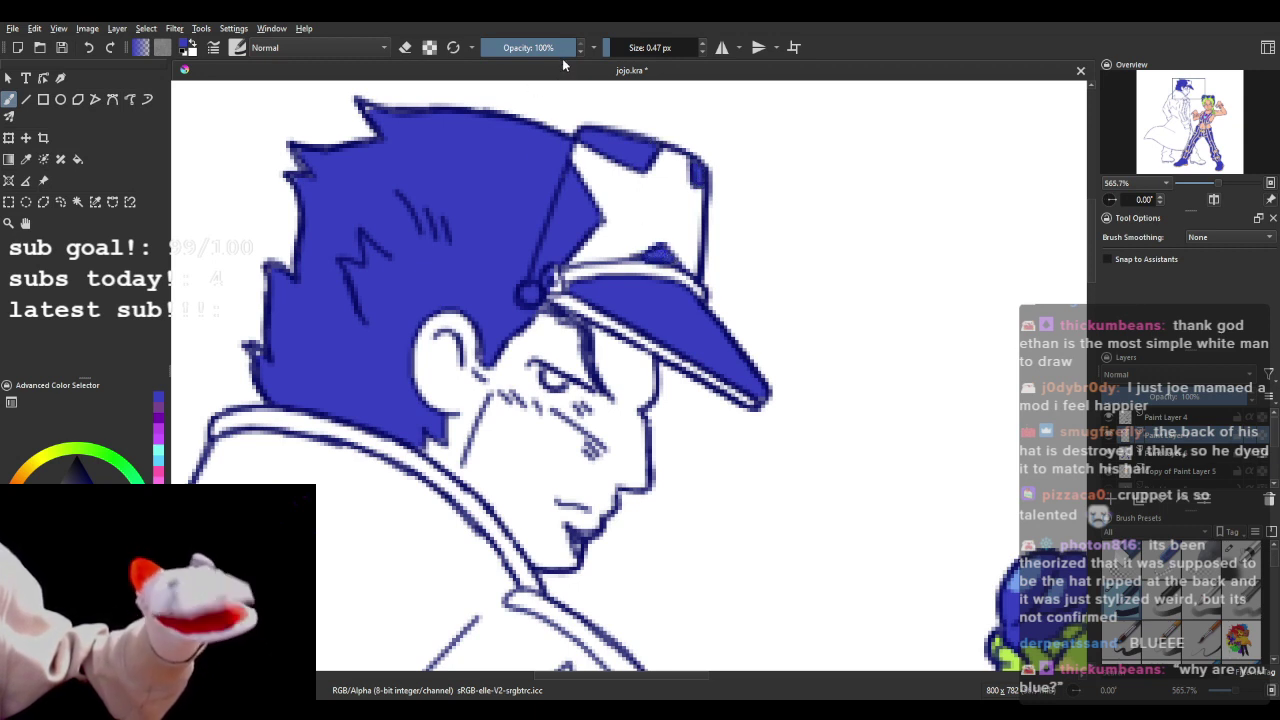
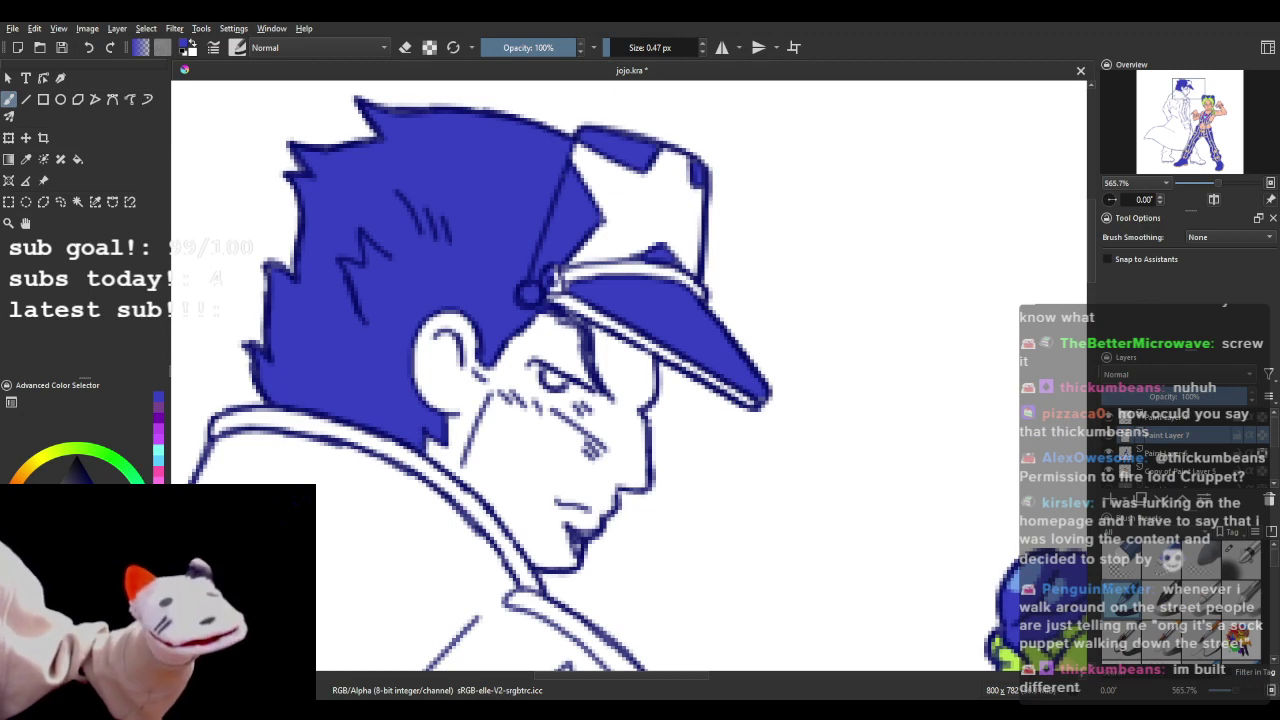
- Fill the large star on the front of the man's cap with light green
{"action": "left_click", "coordinate": [95, 482]}
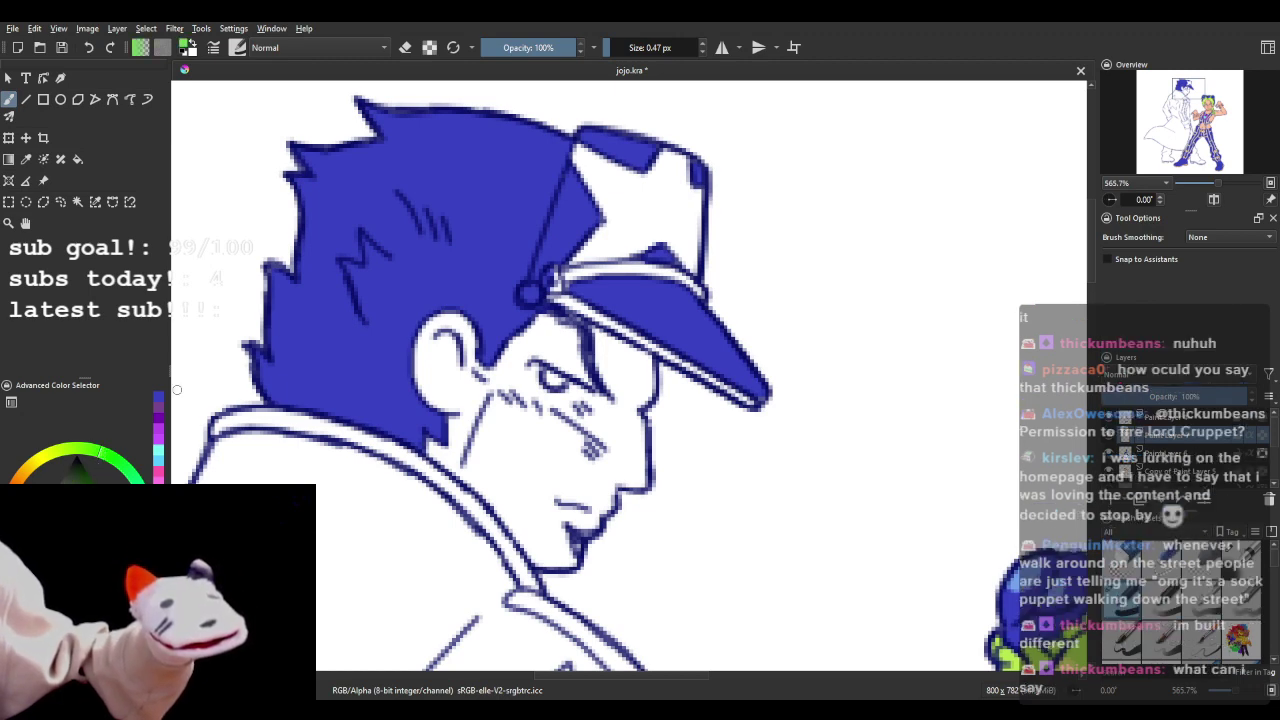
{"action": "left_click", "coordinate": [77, 159]}
{"action": "left_click", "coordinate": [657, 206]}
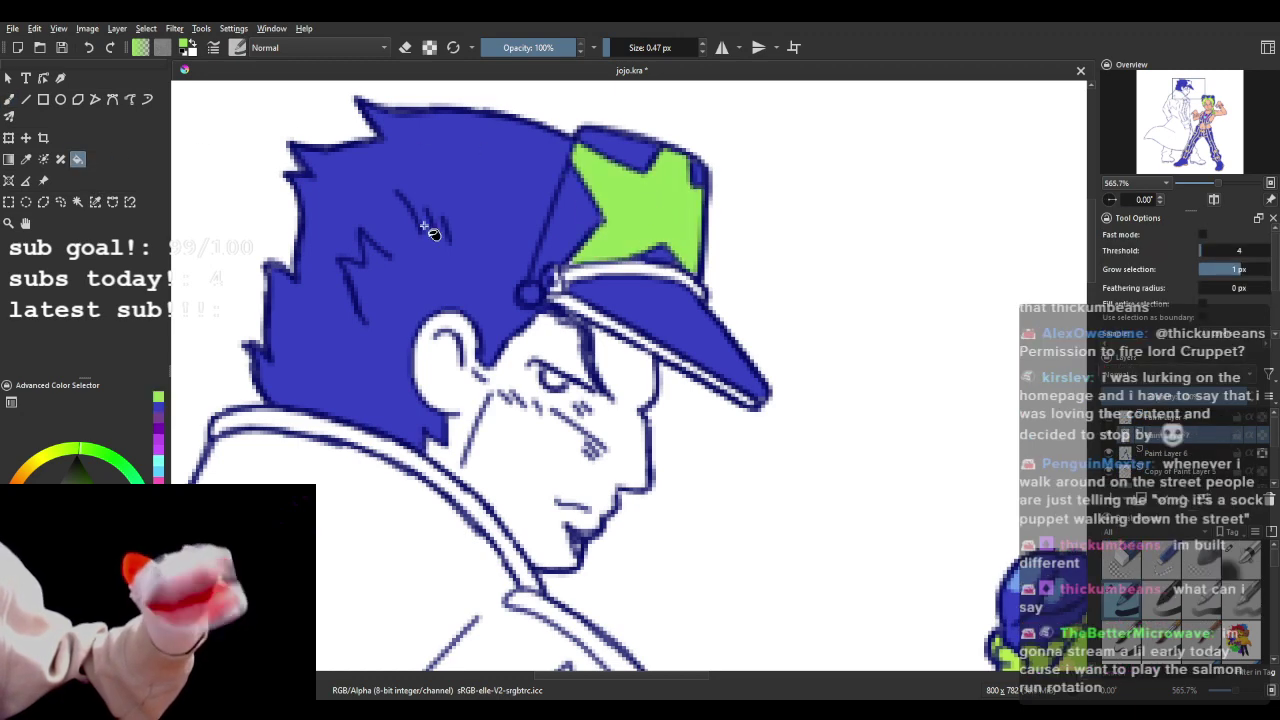
- Paint the thin strip along the cap visor's lower edge light green, undoing a 3.18 px stroke and repainting it at 0.95 px
{"action": "left_click", "coordinate": [9, 99]}
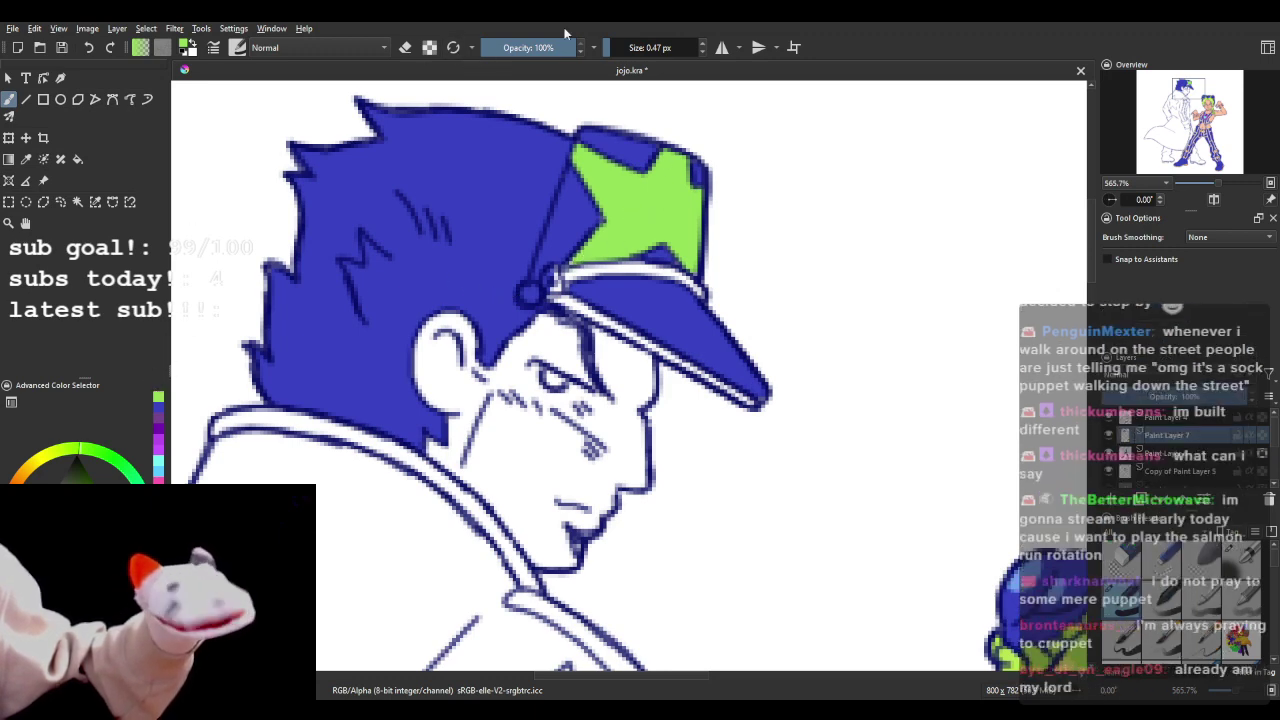
{"action": "left_click", "coordinate": [618, 47]}
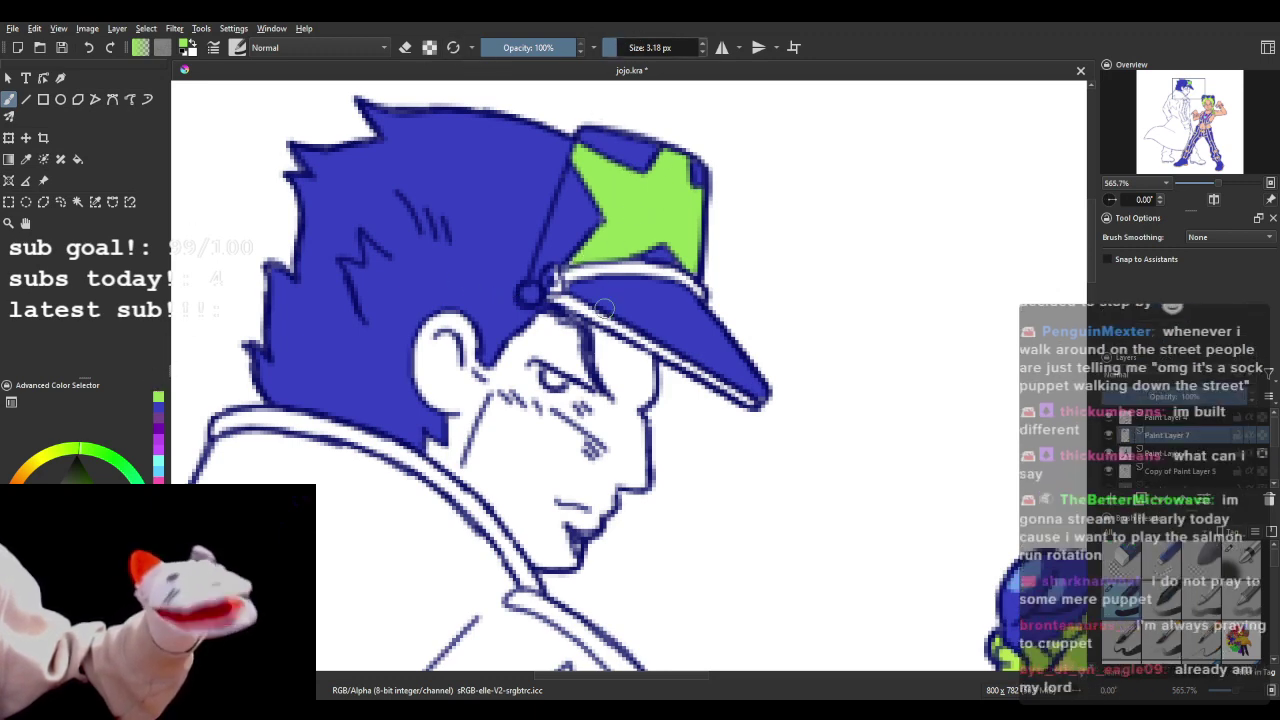
{"action": "left_click_drag", "start_coordinate": [553, 300], "coordinate": [596, 314]}
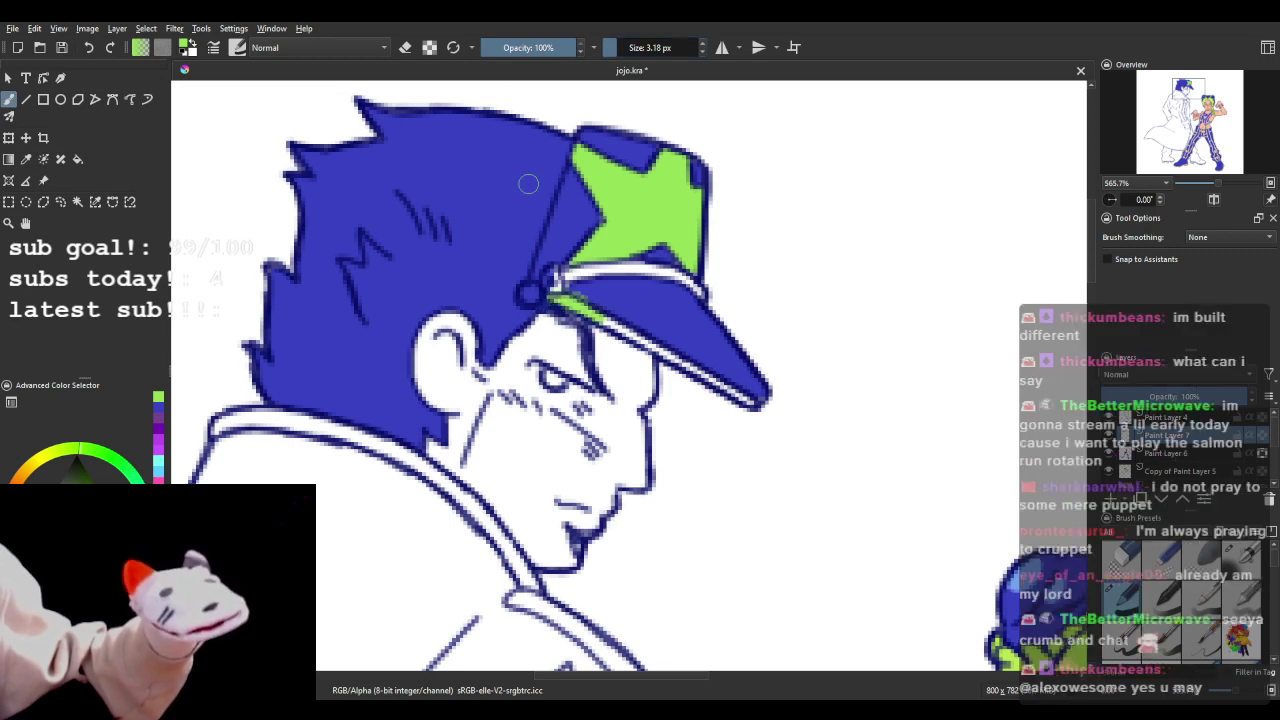
{"action": "left_click", "coordinate": [87, 47]}
{"action": "left_click", "coordinate": [608, 47]}
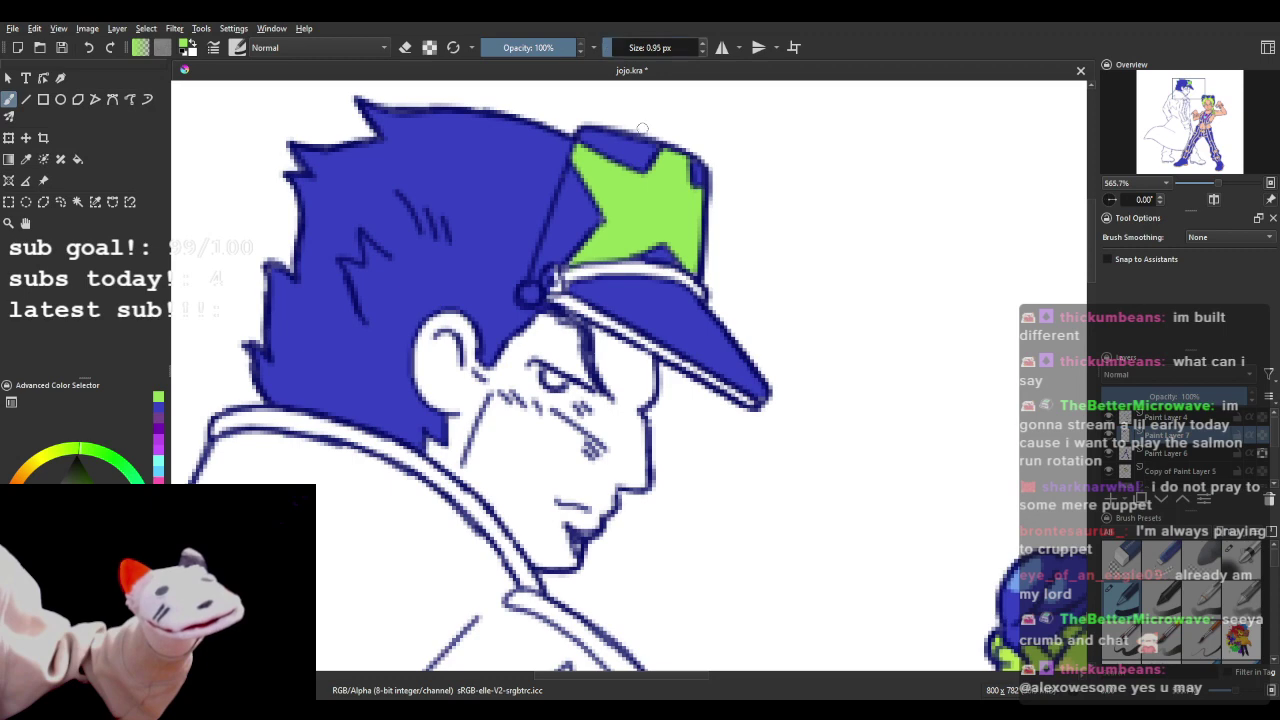
{"action": "mouse_move", "coordinate": [557, 309]}
{"action": "left_mouse_down"}
{"action": "mouse_move", "coordinate": [560, 296]}
{"action": "mouse_move", "coordinate": [760, 406]}
{"action": "left_mouse_up"}
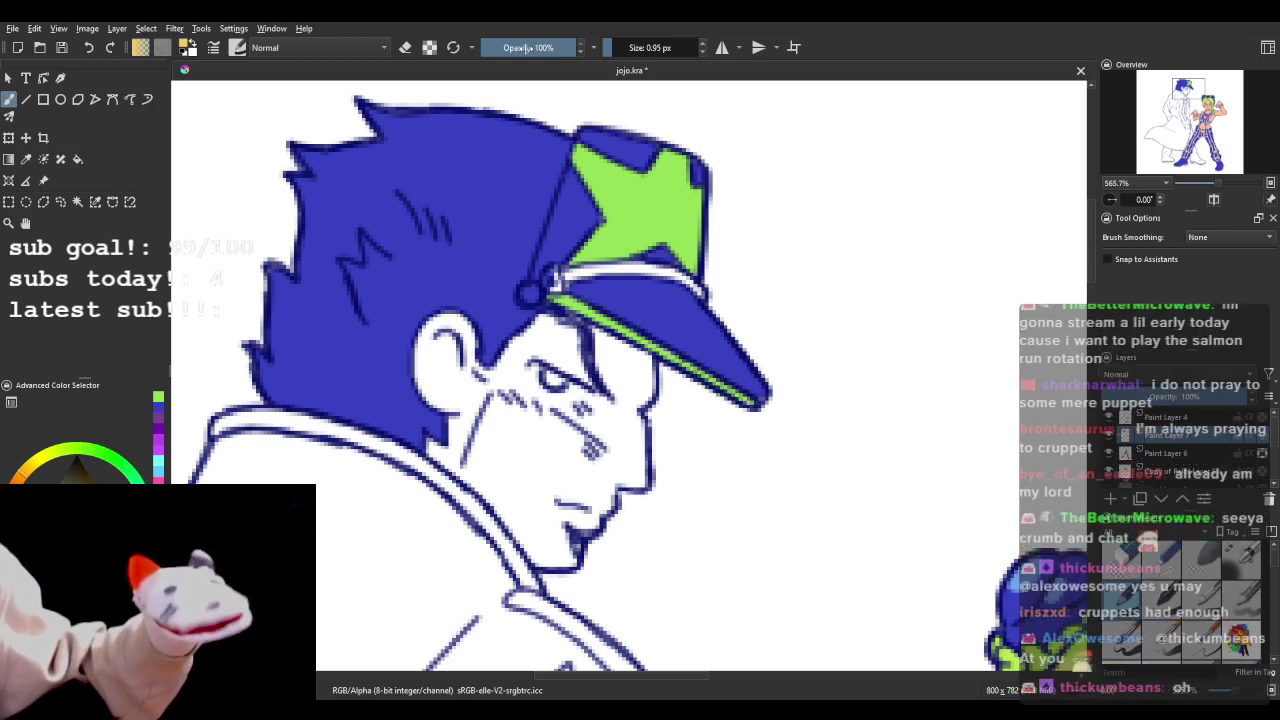
- Paint the cap's band and round buttons light orange at 2.36 px, and tidy their edges with dark blue at 0.60 px
{"action": "left_click", "coordinate": [620, 52]}
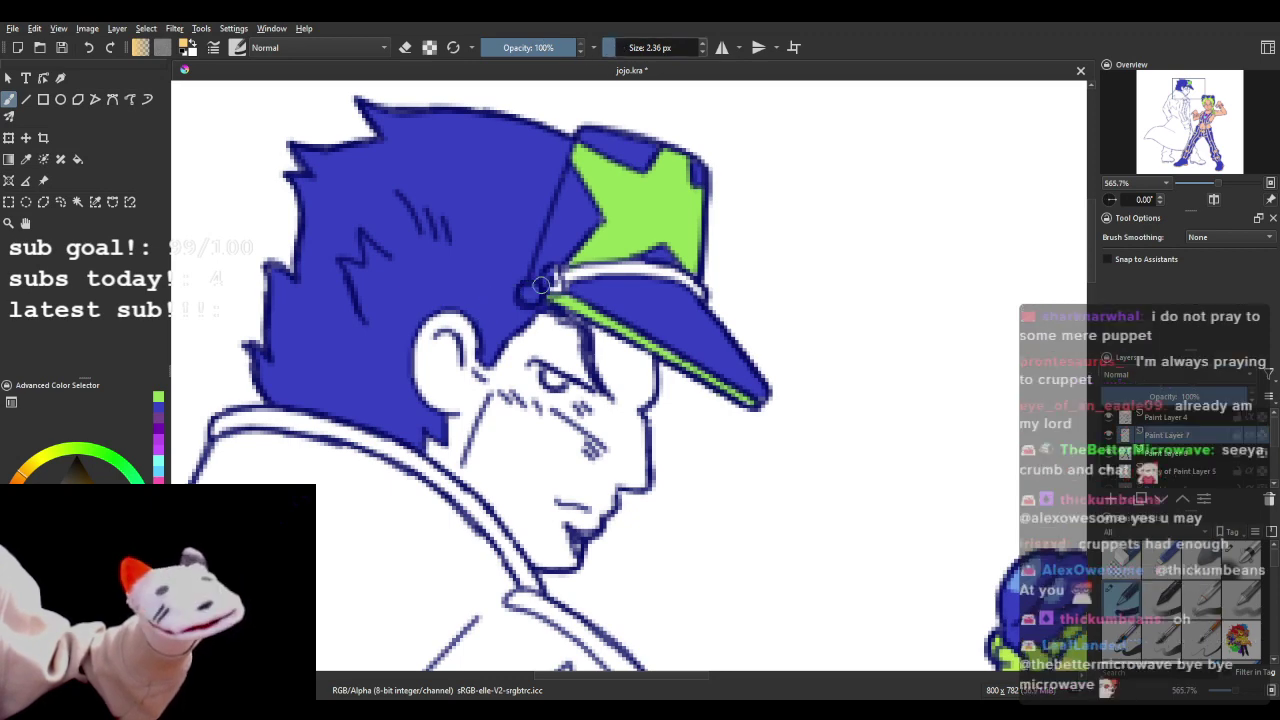
{"action": "mouse_move", "coordinate": [532, 290]}
{"action": "left_mouse_down"}
{"action": "mouse_move", "coordinate": [612, 266]}
{"action": "mouse_move", "coordinate": [676, 274]}
{"action": "mouse_move", "coordinate": [700, 296]}
{"action": "left_mouse_up"}
{"action": "key", "text": "ctrl+z"}
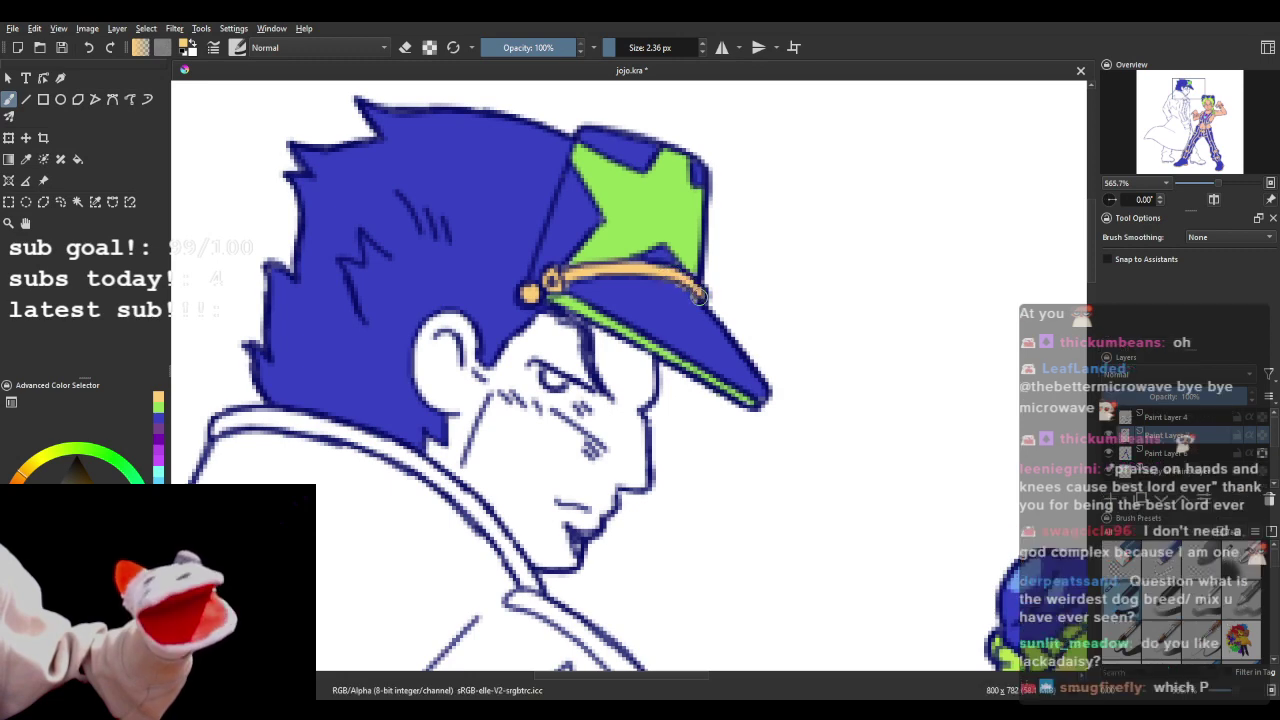
{"action": "left_click", "coordinate": [159, 428]}
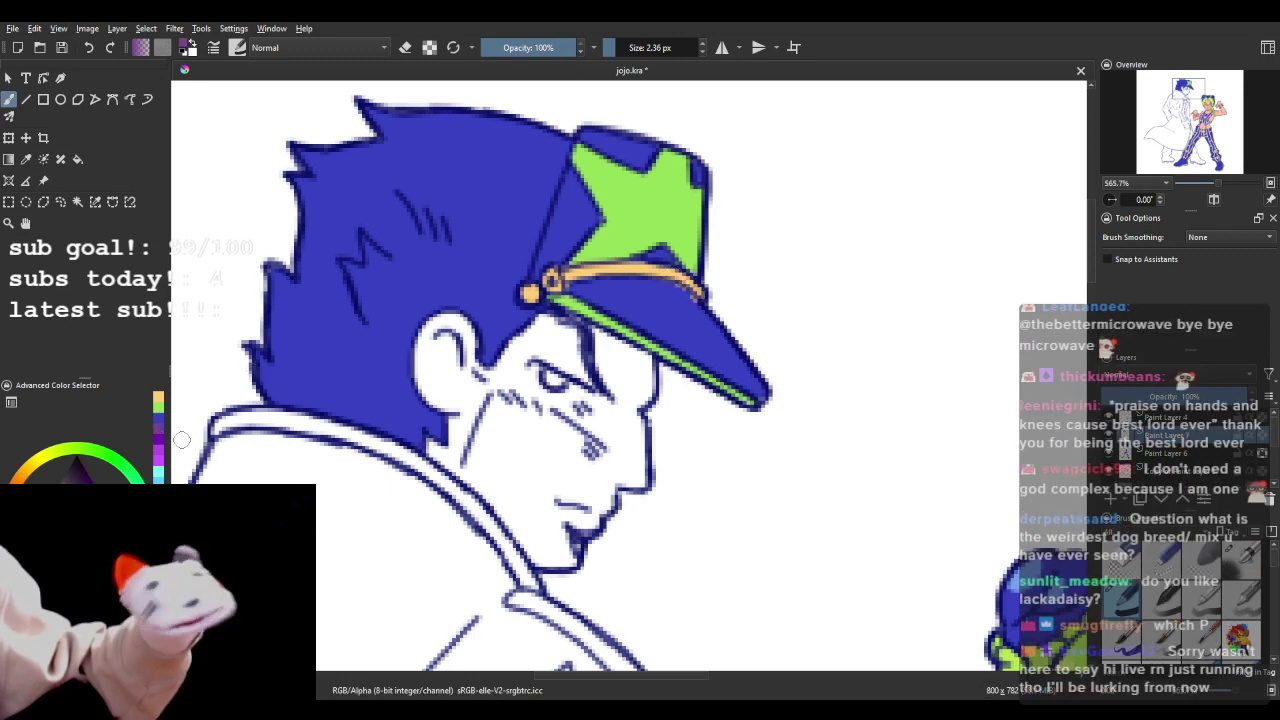
{"action": "left_click", "coordinate": [608, 48]}
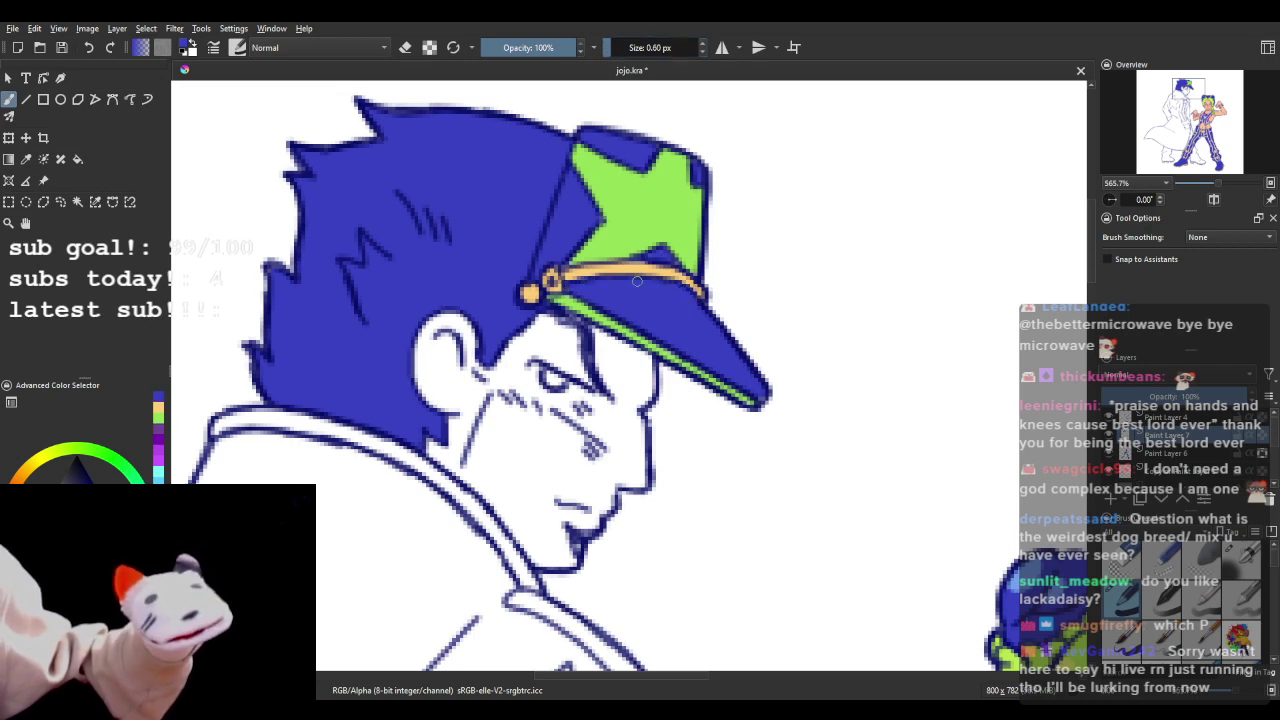
- Pick light blue, preserve alpha, and paint a highlight along the top of the man's hair with a 15.96 px brush
{"action": "scroll", "coordinate": [620, 275], "scroll_direction": "down", "scroll_amount": 6}
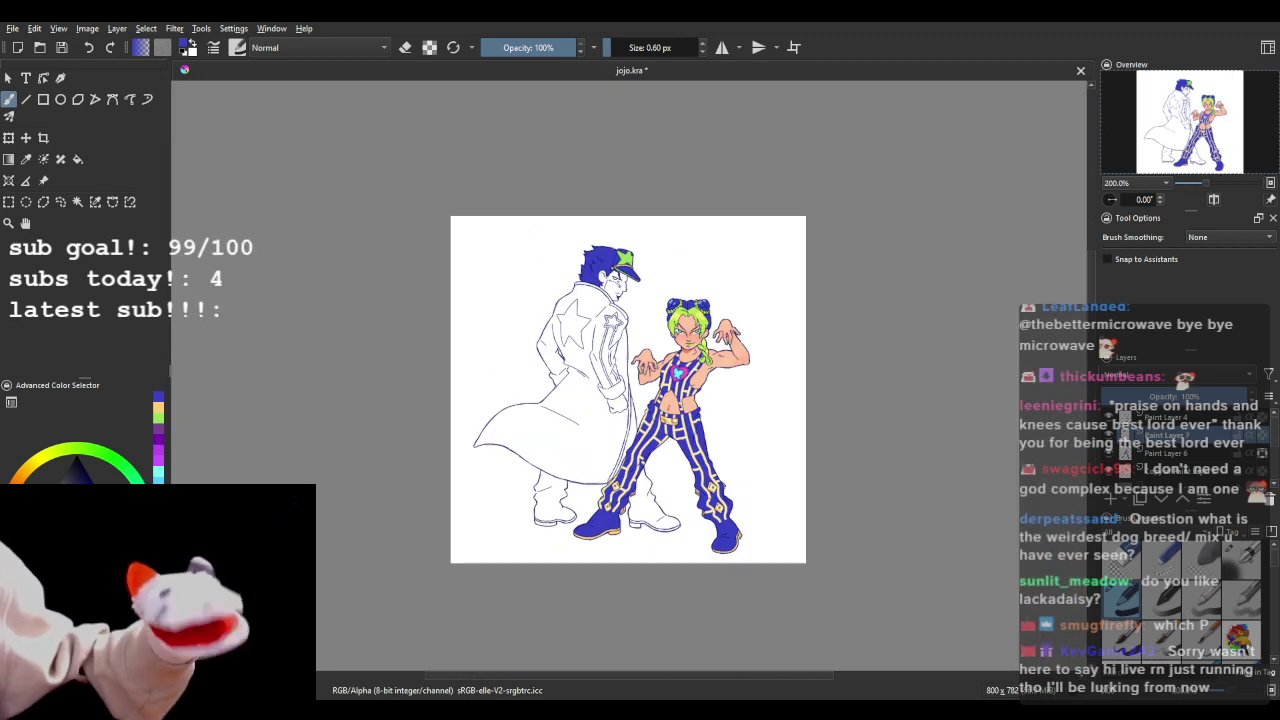
{"action": "scroll", "coordinate": [652, 260], "scroll_direction": "up", "scroll_amount": 2}
{"action": "scroll", "coordinate": [558, 254], "scroll_direction": "up", "scroll_amount": 2}
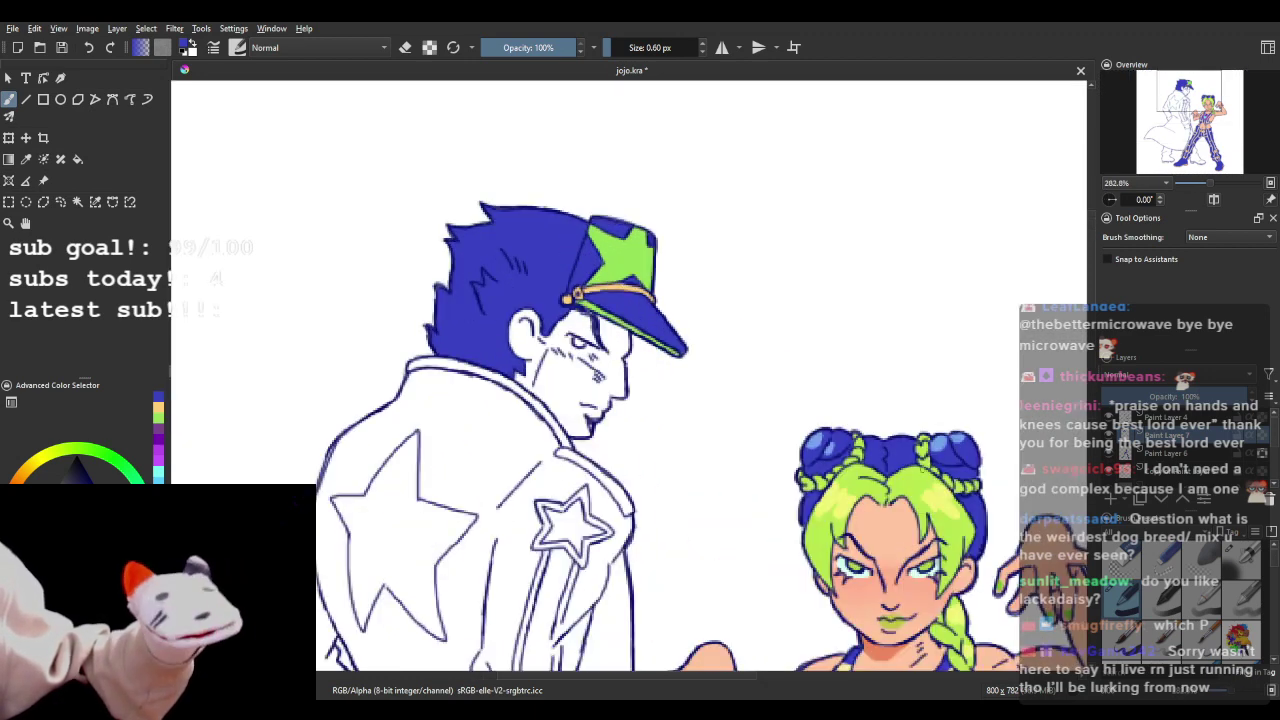
{"action": "scroll", "coordinate": [930, 470], "scroll_direction": "up", "scroll_amount": 1}
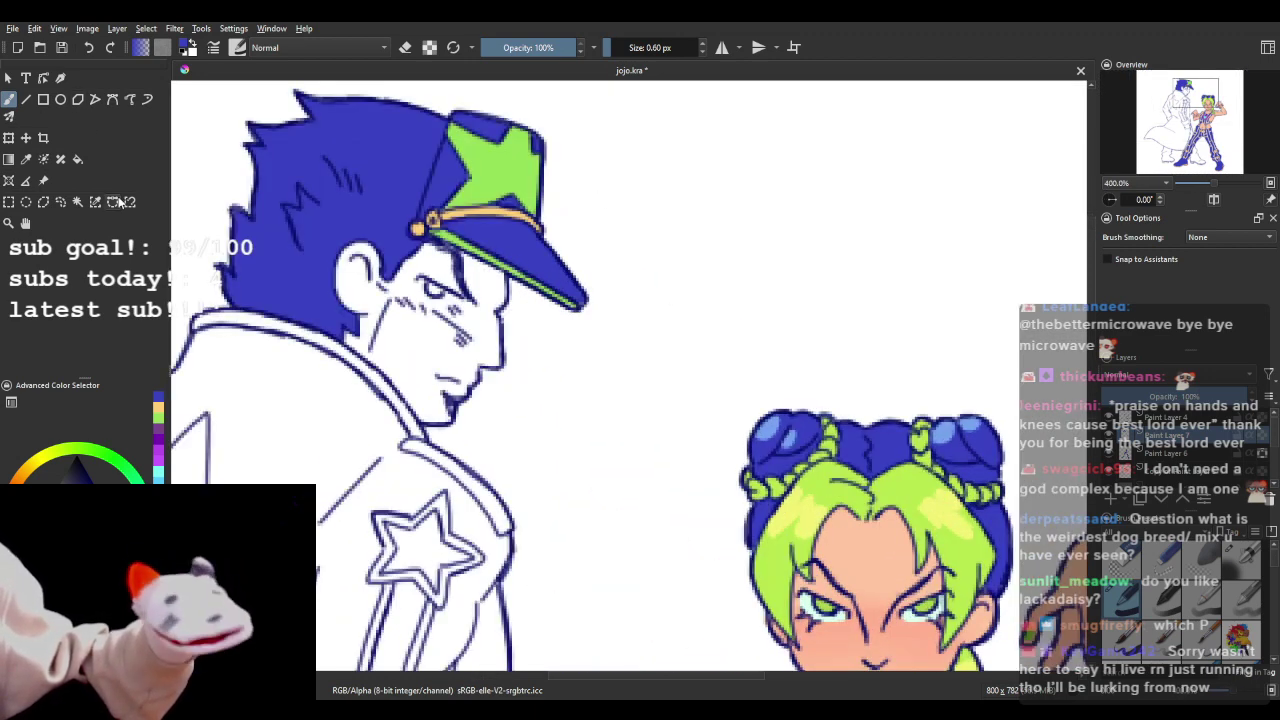
{"action": "scroll", "coordinate": [520, 411], "scroll_direction": "down", "scroll_amount": 4}
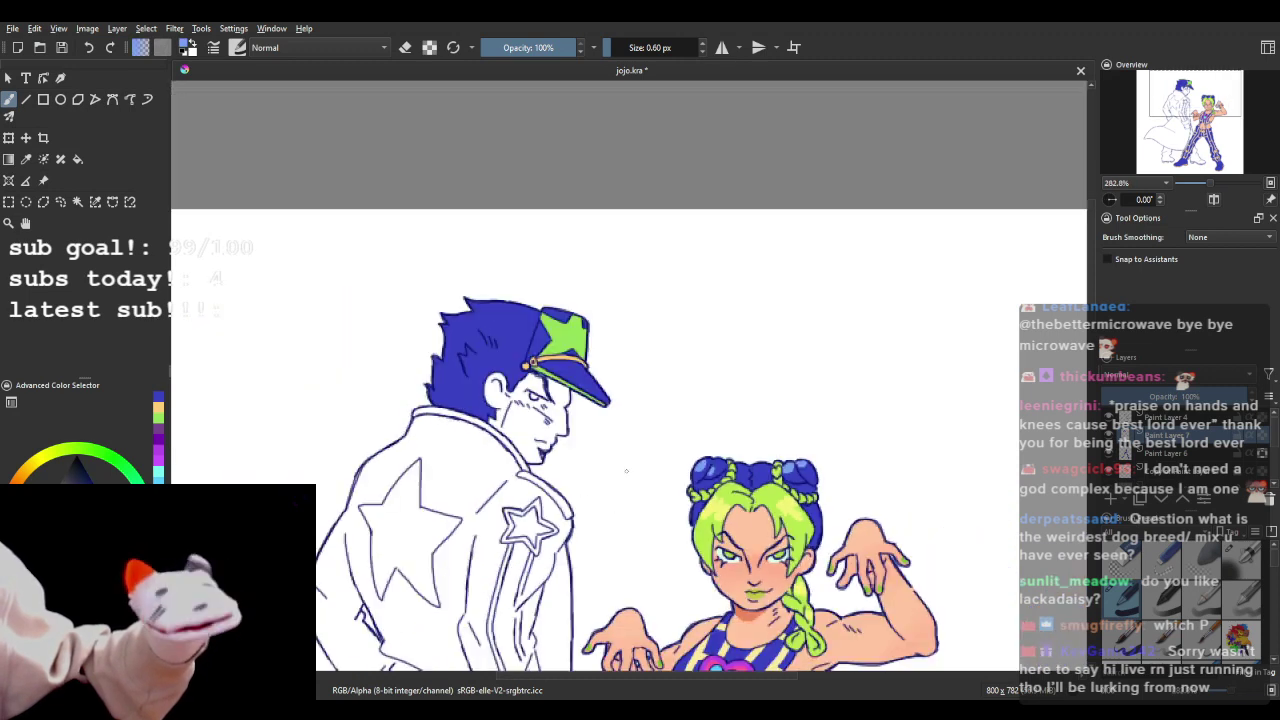
{"action": "scroll", "coordinate": [520, 411], "scroll_direction": "up", "scroll_amount": 3}
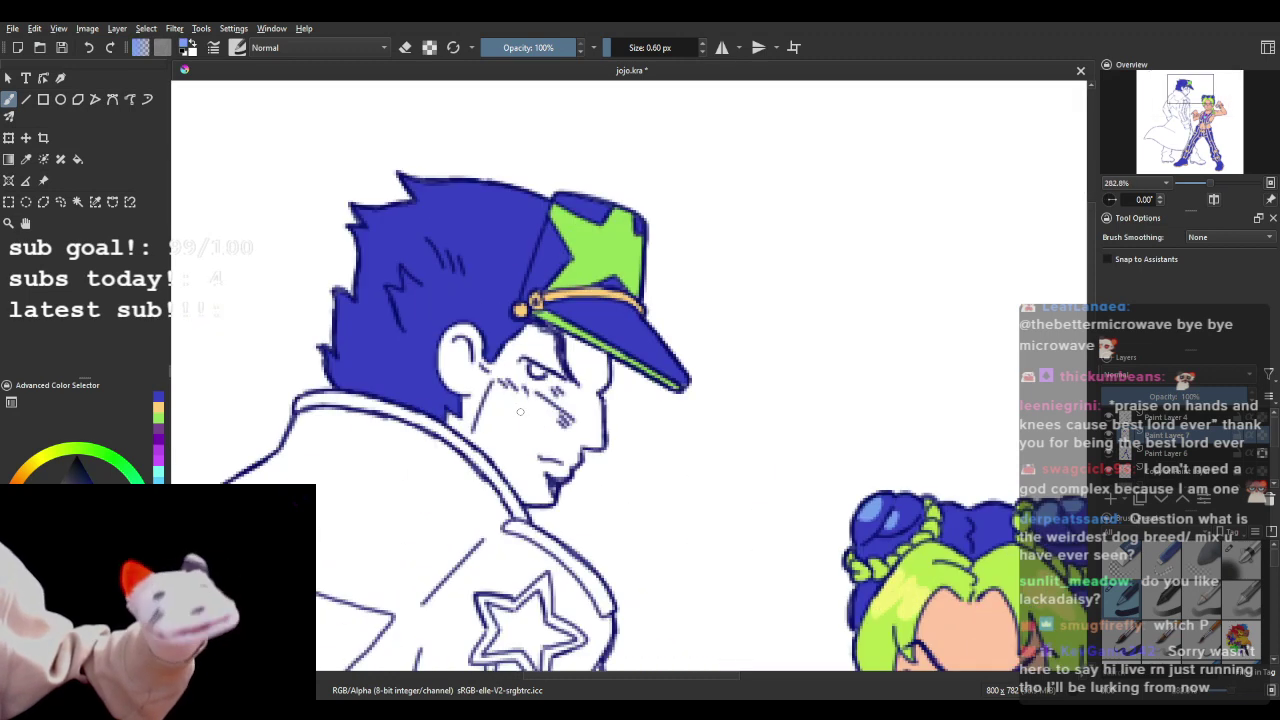
{"action": "left_click", "coordinate": [625, 47]}
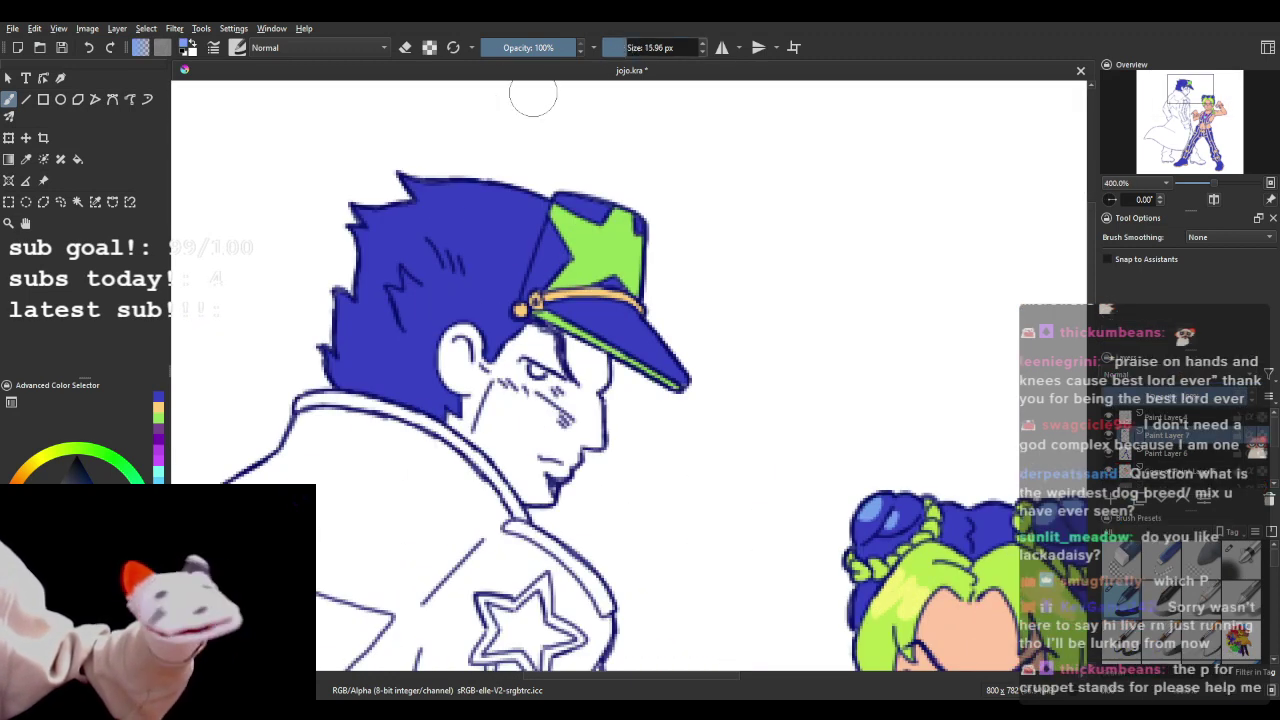
{"action": "left_click", "coordinate": [429, 47]}
{"action": "mouse_move", "coordinate": [440, 195]}
{"action": "left_mouse_down"}
{"action": "mouse_move", "coordinate": [410, 188]}
{"action": "mouse_move", "coordinate": [546, 185]}
{"action": "left_mouse_up"}
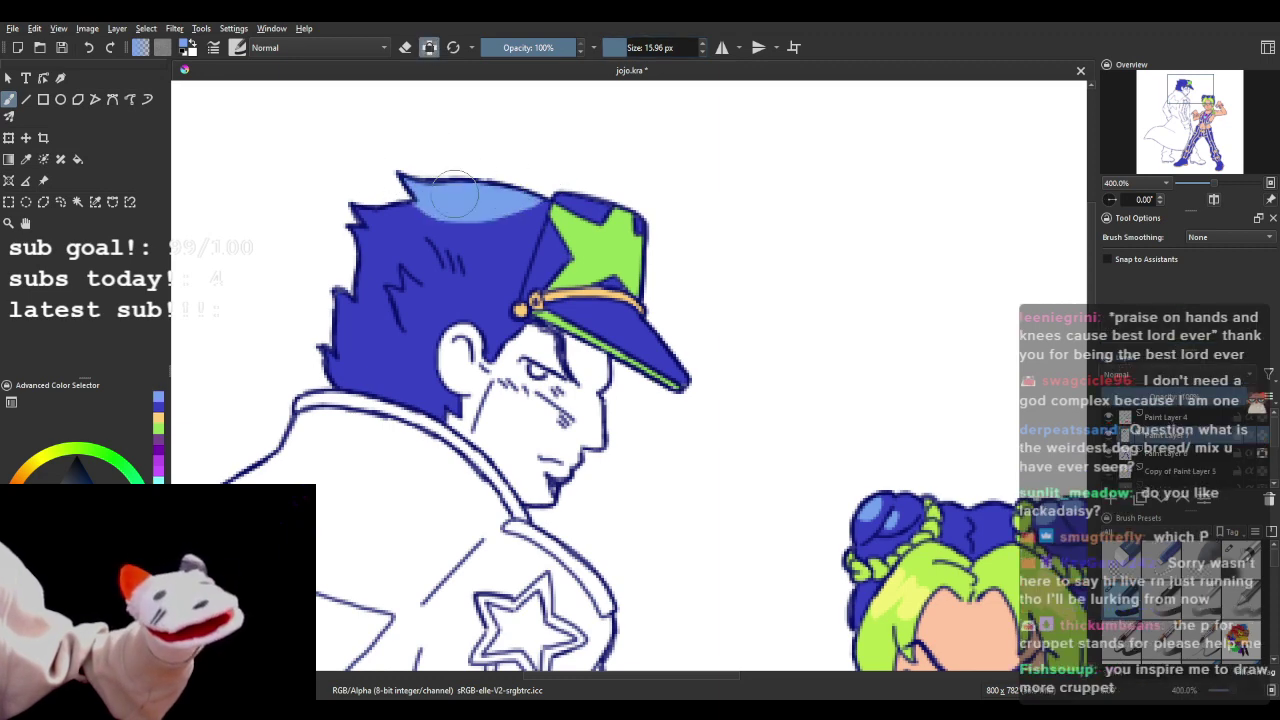
{"action": "left_click_drag", "start_coordinate": [349, 195], "coordinate": [430, 150]}
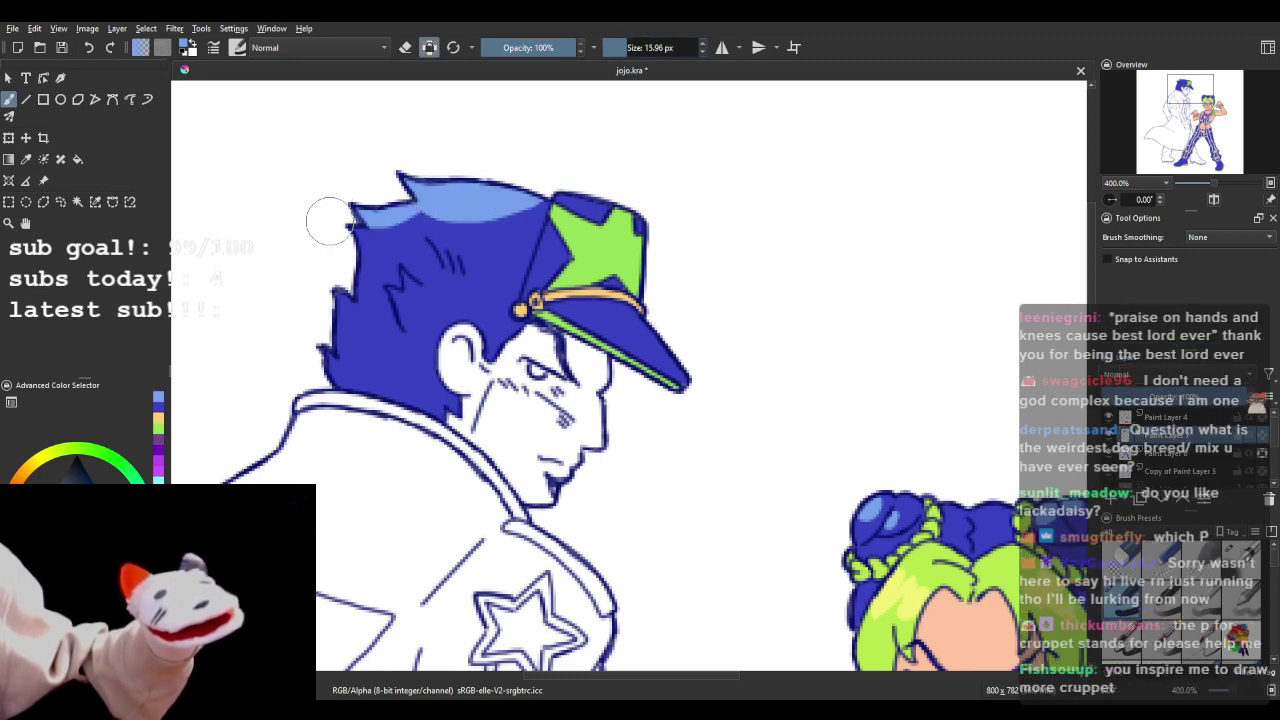
- Paint a light blue highlight at the back of the man's hair and trim it to a point with dark blue
{"action": "left_click_drag", "start_coordinate": [324, 280], "coordinate": [350, 335]}
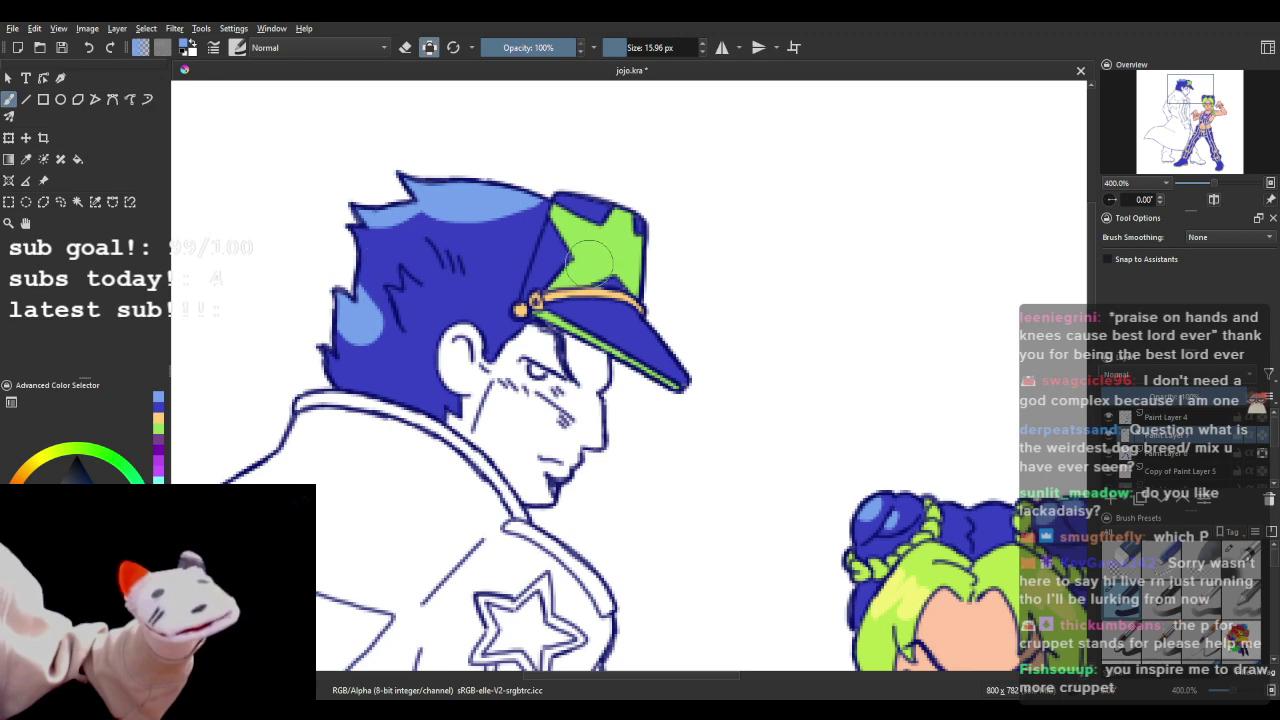
{"action": "mouse_move", "coordinate": [407, 292]}
{"action": "left_mouse_down"}
{"action": "mouse_move", "coordinate": [392, 328]}
{"action": "mouse_move", "coordinate": [369, 265]}
{"action": "mouse_move", "coordinate": [411, 326]}
{"action": "mouse_move", "coordinate": [378, 264]}
{"action": "mouse_move", "coordinate": [401, 339]}
{"action": "left_mouse_up"}
{"action": "left_click", "coordinate": [158, 408]}
{"action": "left_click_drag", "start_coordinate": [373, 266], "coordinate": [389, 339]}
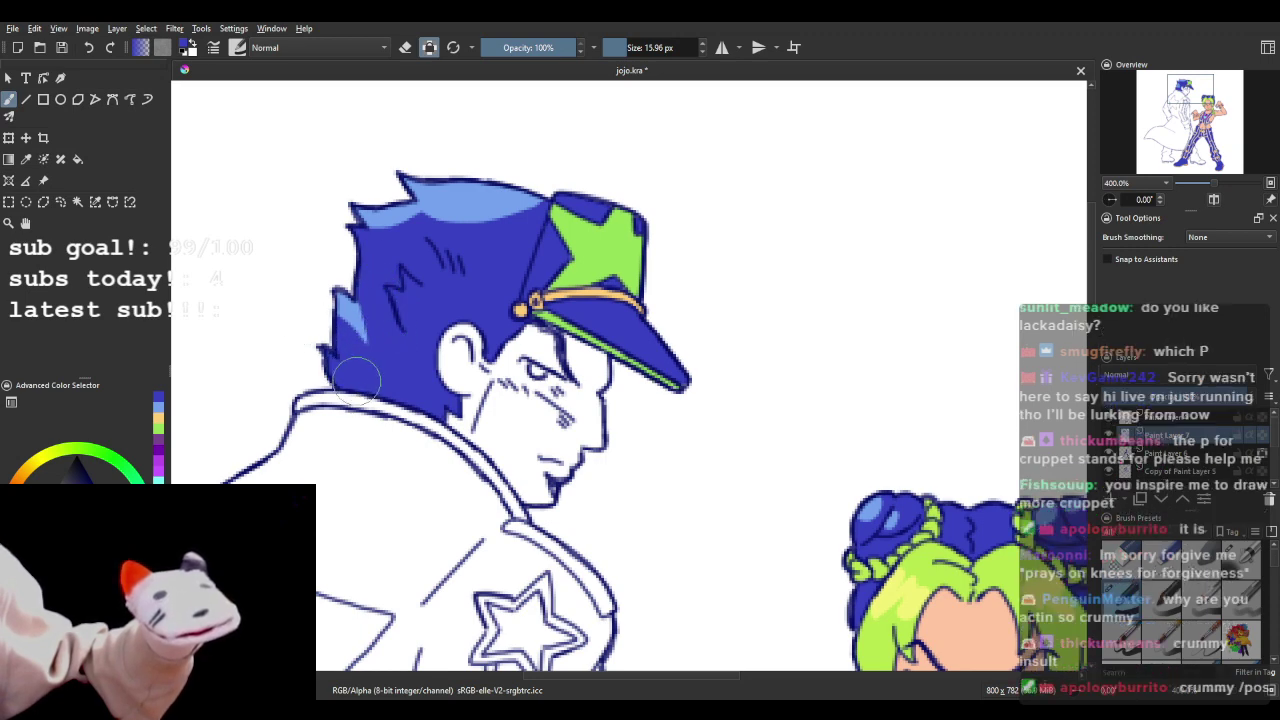
- Sample the skin colour from the woman's forehead and fill the man's face with it
{"action": "scroll", "coordinate": [408, 363], "scroll_direction": "down", "scroll_amount": 3}
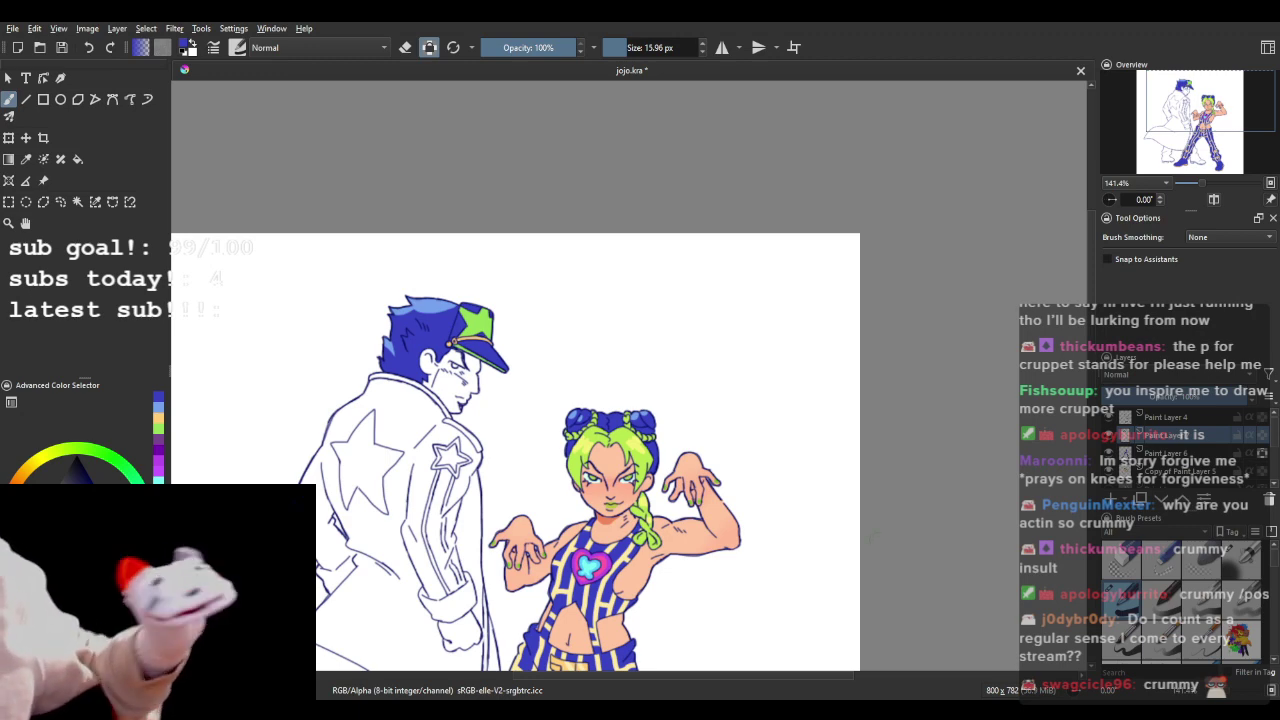
{"action": "scroll", "coordinate": [618, 470], "scroll_direction": "up", "scroll_amount": 1}
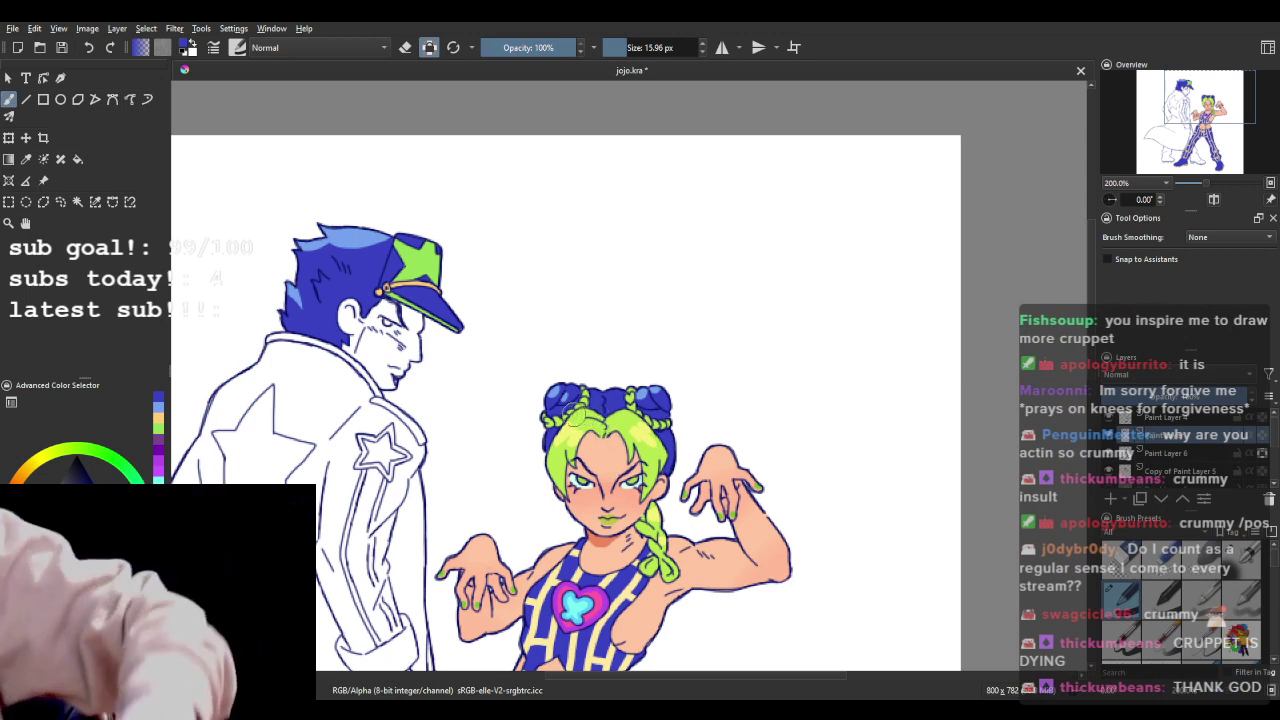
{"action": "key", "text": "ctrl"}
{"action": "left_click", "coordinate": [612, 444], "text": "ctrl"}
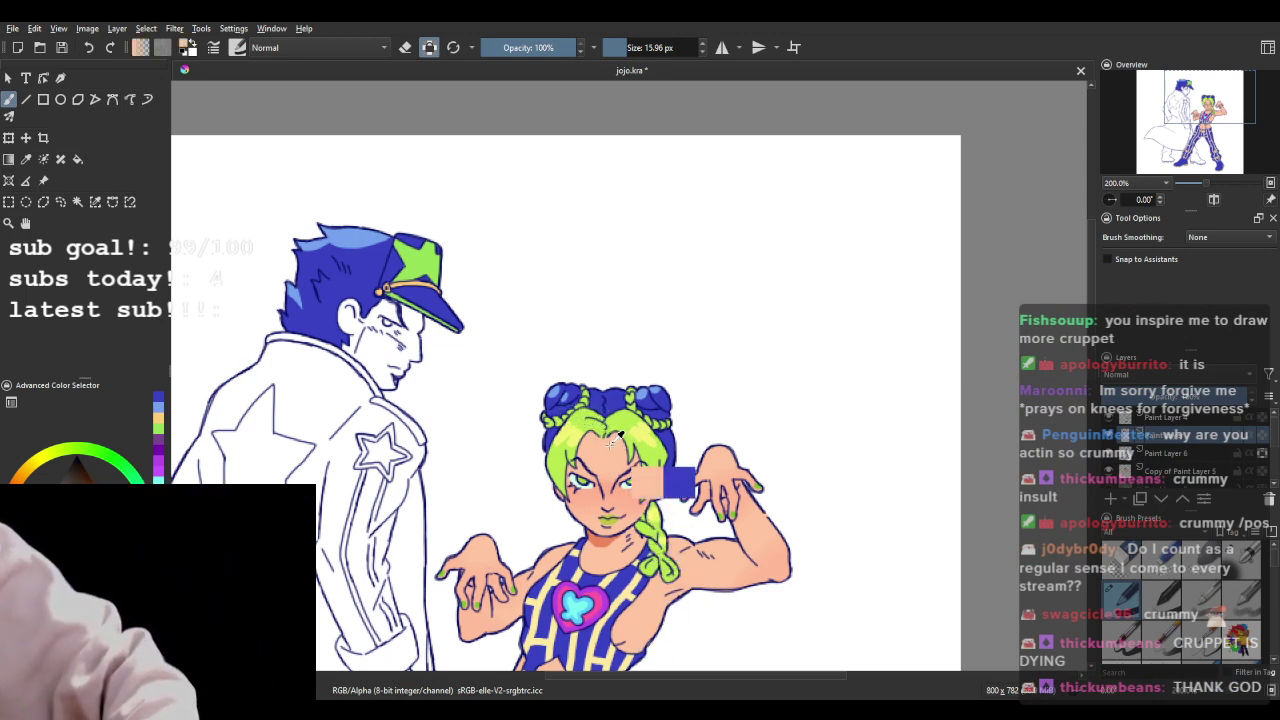
{"action": "left_click", "coordinate": [77, 159]}
{"action": "scroll", "coordinate": [250, 330], "scroll_direction": "up", "scroll_amount": 1}
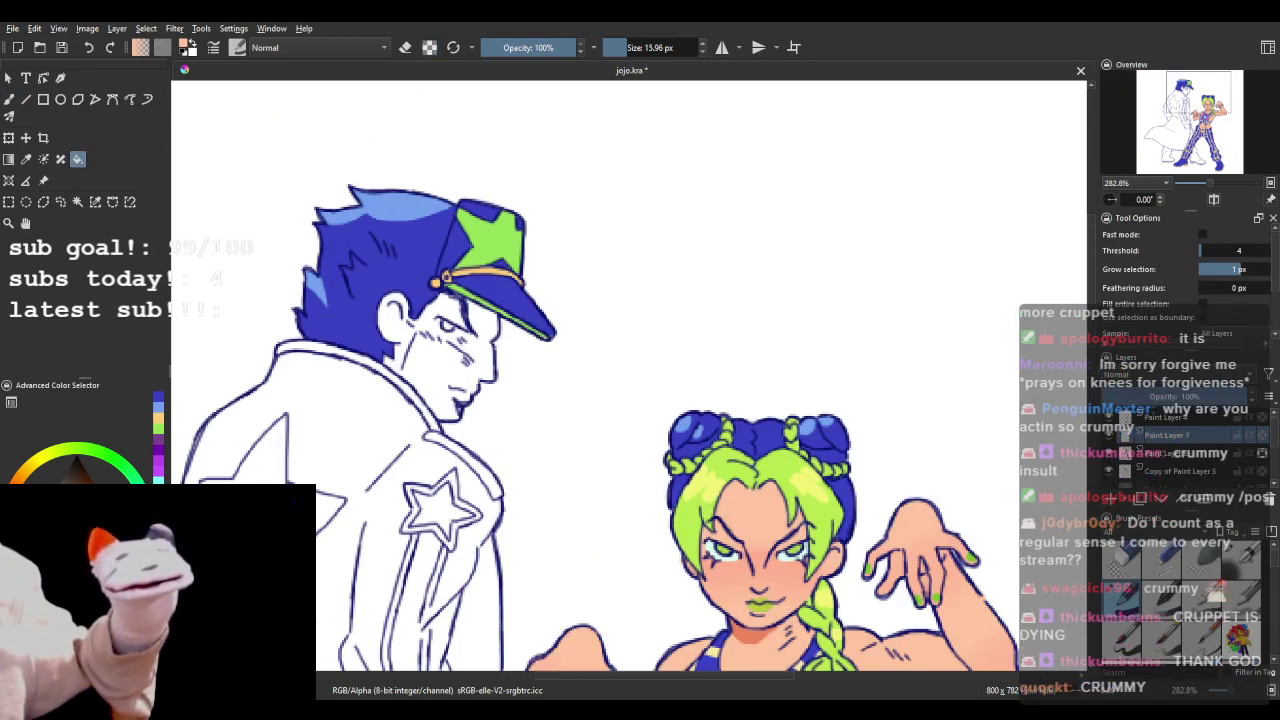
{"action": "scroll", "coordinate": [389, 408], "scroll_direction": "down", "scroll_amount": 4}
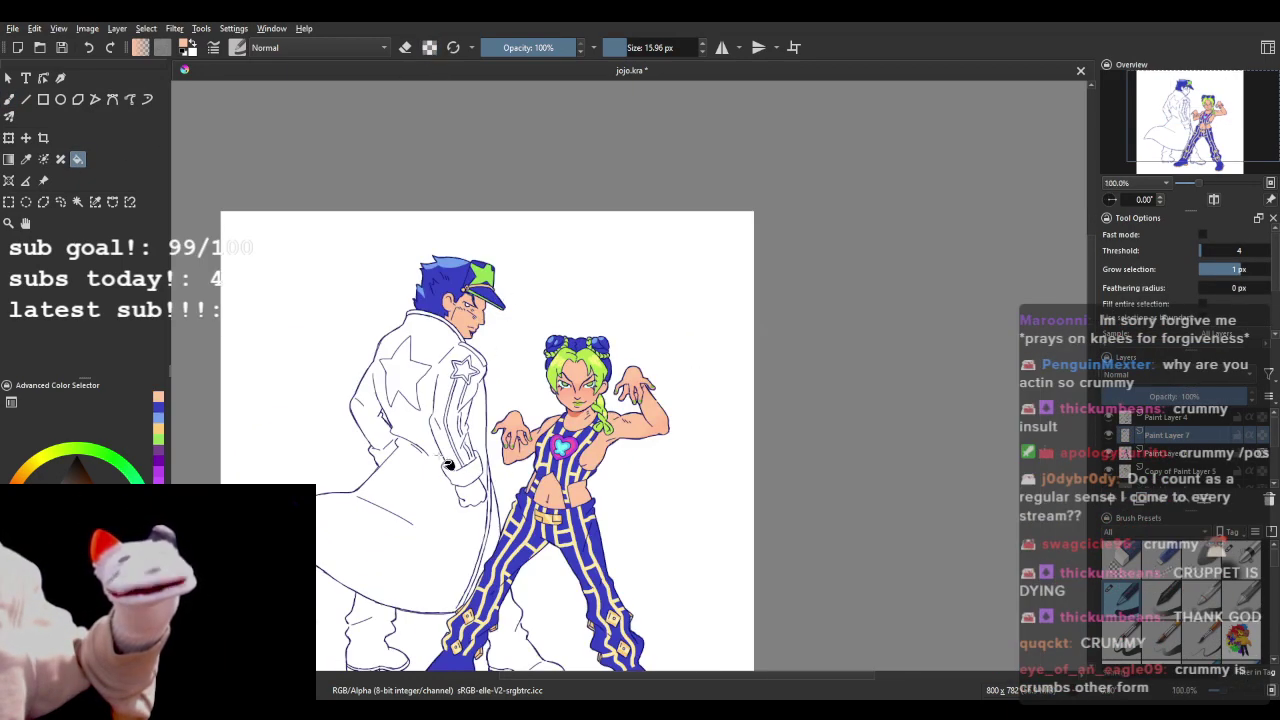
- Fill the man's clenched hand with the same skin colour as his face
{"action": "scroll", "coordinate": [477, 498], "scroll_direction": "up", "scroll_amount": 3}
{"action": "left_click", "coordinate": [485, 488]}
{"action": "scroll", "coordinate": [480, 456], "scroll_direction": "down", "scroll_amount": 4}
- Paint skin colour over the man's unfilled eye with an 11.22 px brush, and clean up by his chin with the eraser
{"action": "scroll", "coordinate": [468, 345], "scroll_direction": "up", "scroll_amount": 6}
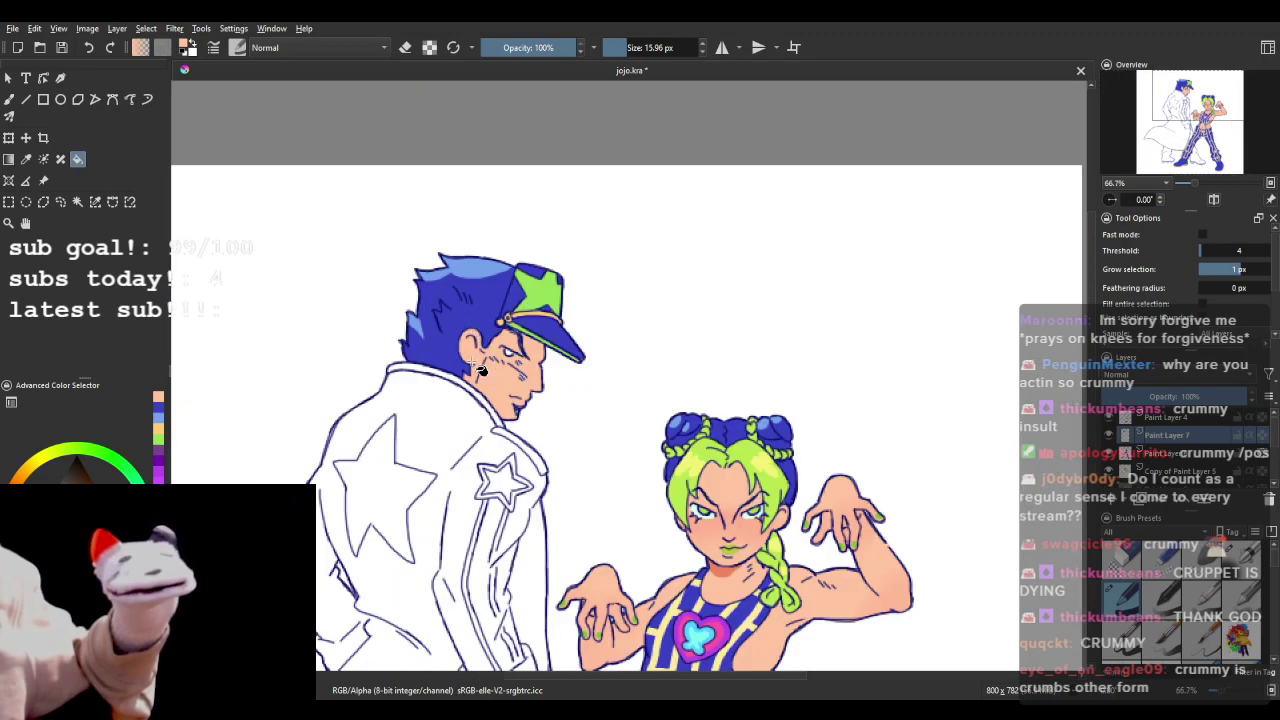
{"action": "left_click", "coordinate": [9, 99]}
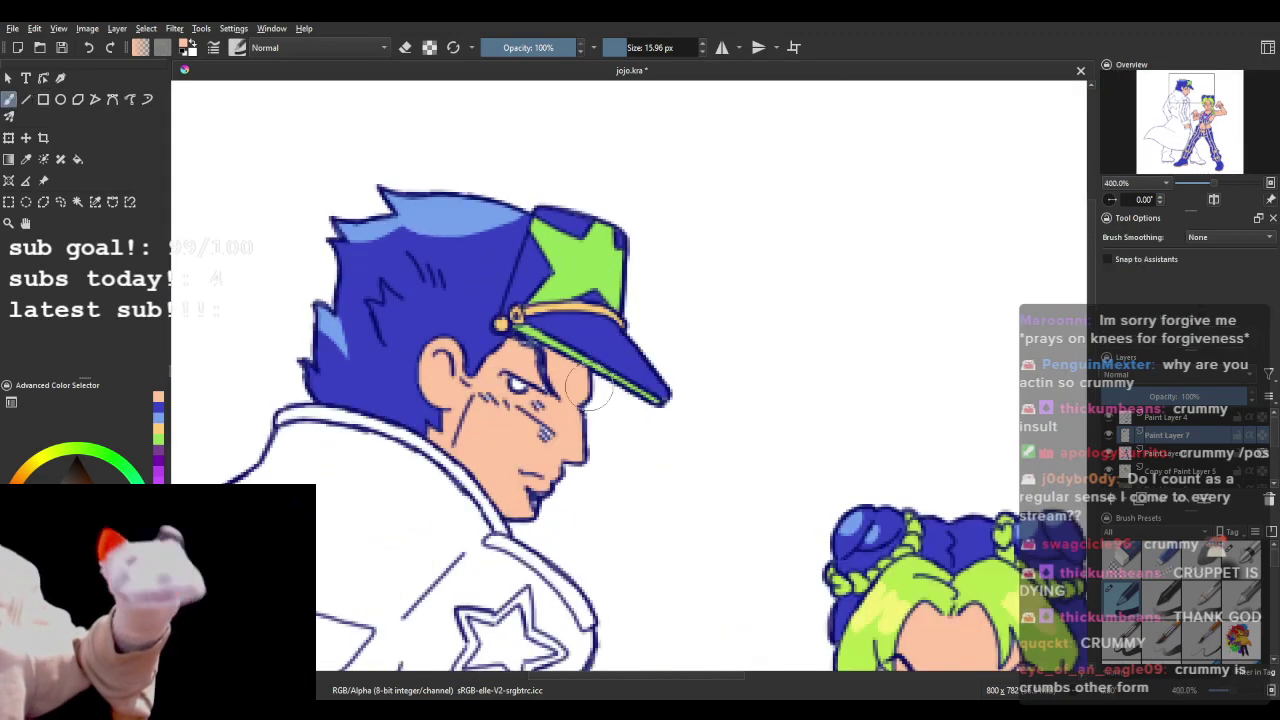
{"action": "scroll", "coordinate": [608, 491], "scroll_direction": "up", "scroll_amount": 1}
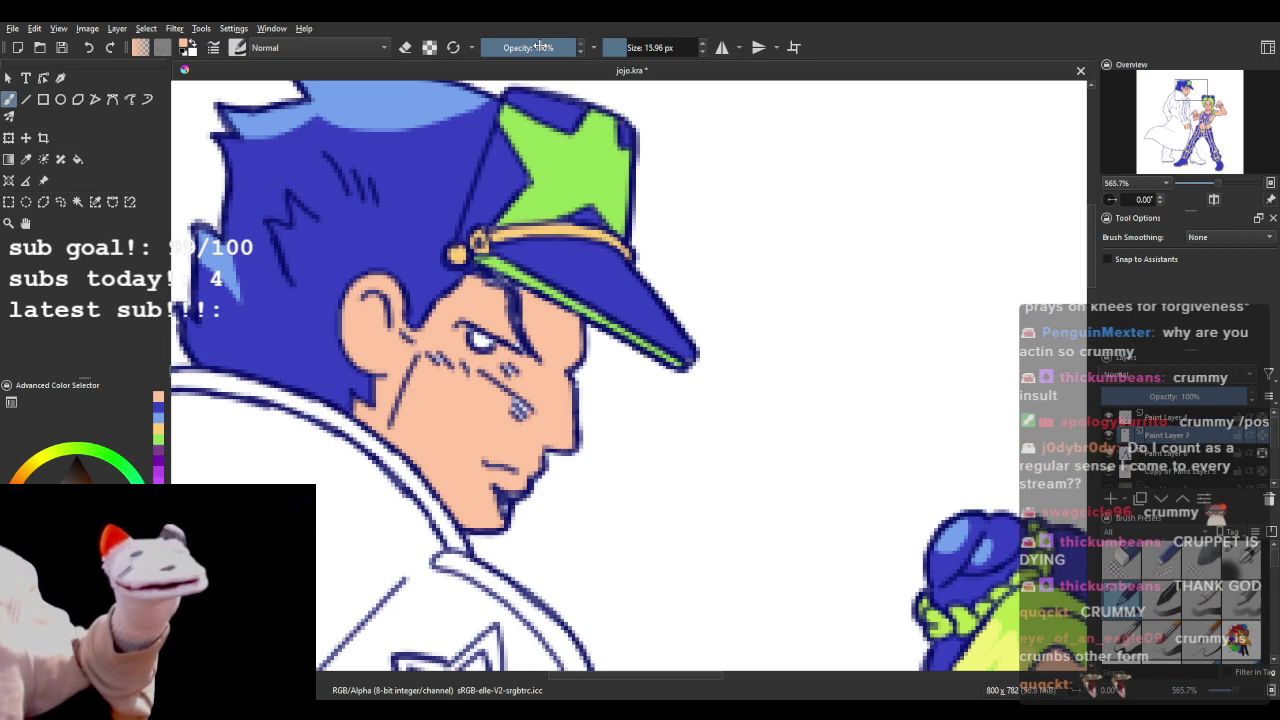
{"action": "left_click_drag", "start_coordinate": [625, 50], "coordinate": [620, 50]}
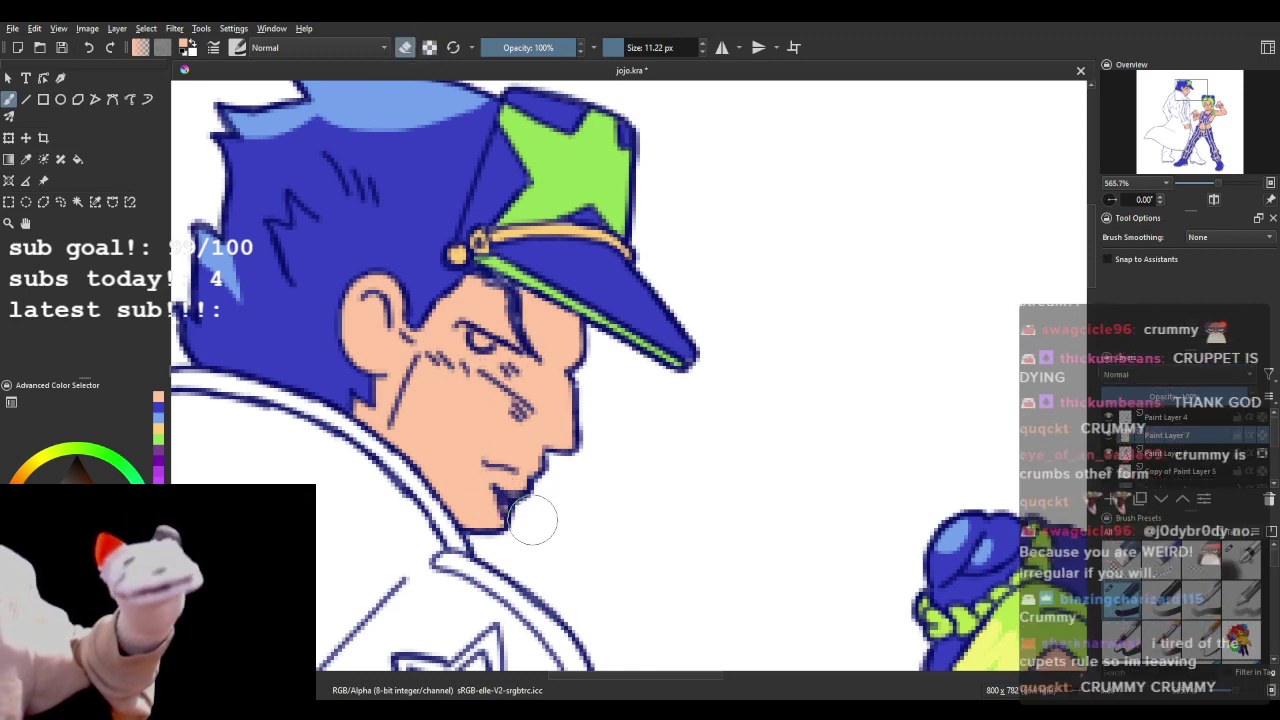
{"action": "left_click", "coordinate": [405, 47]}
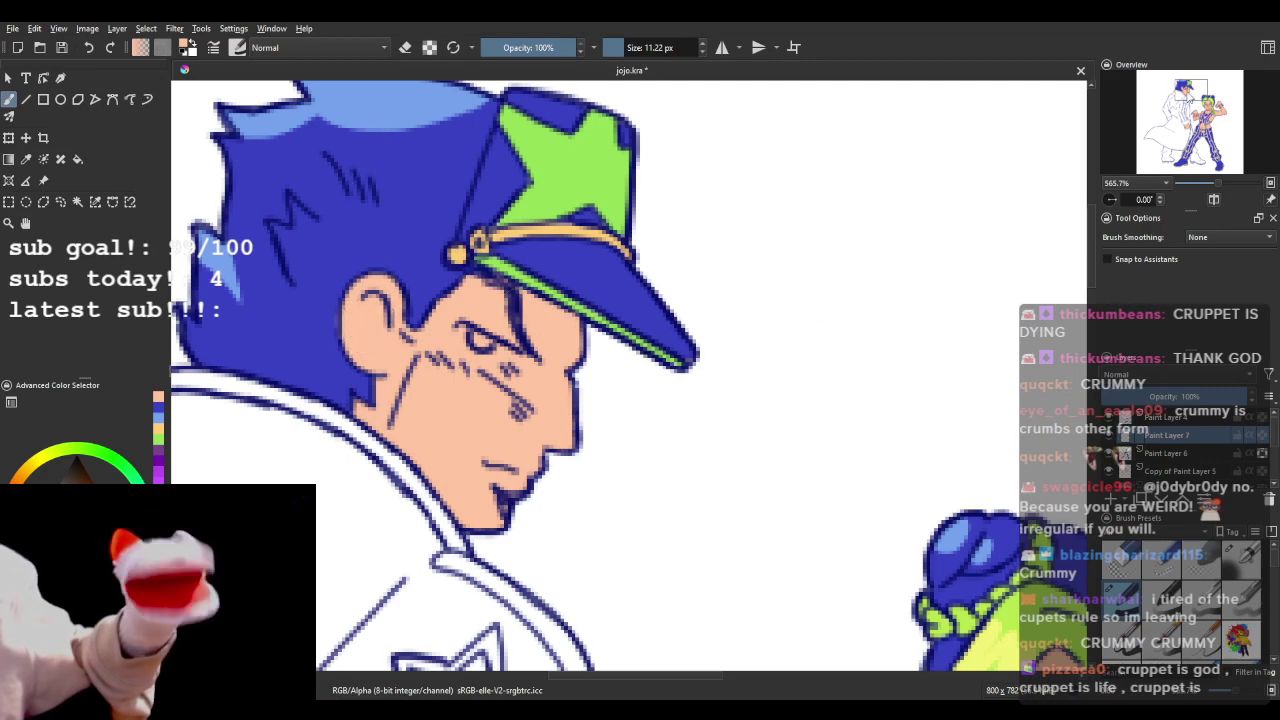
- Sample the pink blush colour from between the woman's eyes for the man's face
{"action": "left_click_drag", "start_coordinate": [1191, 90], "coordinate": [1206, 107]}
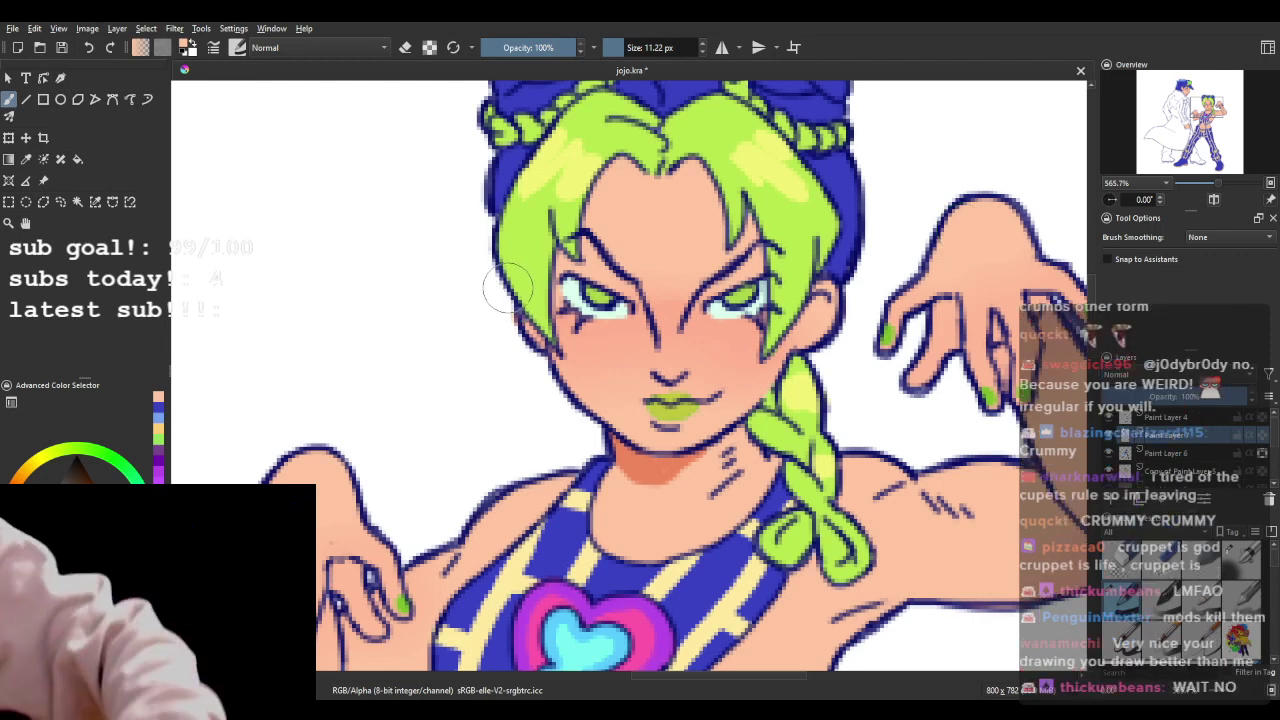
{"action": "left_click", "coordinate": [668, 311], "text": "ctrl"}
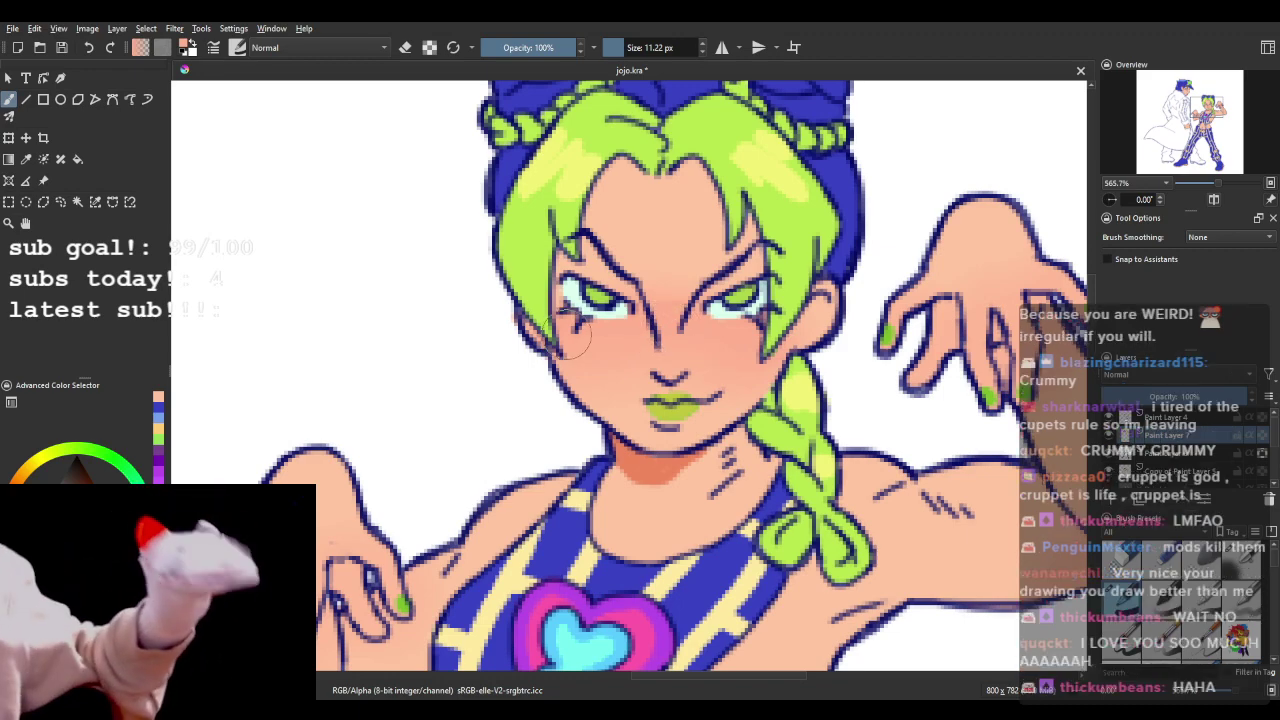
{"action": "scroll", "coordinate": [567, 330], "scroll_direction": "down", "scroll_amount": 7}
{"action": "scroll", "coordinate": [530, 292], "scroll_direction": "up", "scroll_amount": 3}
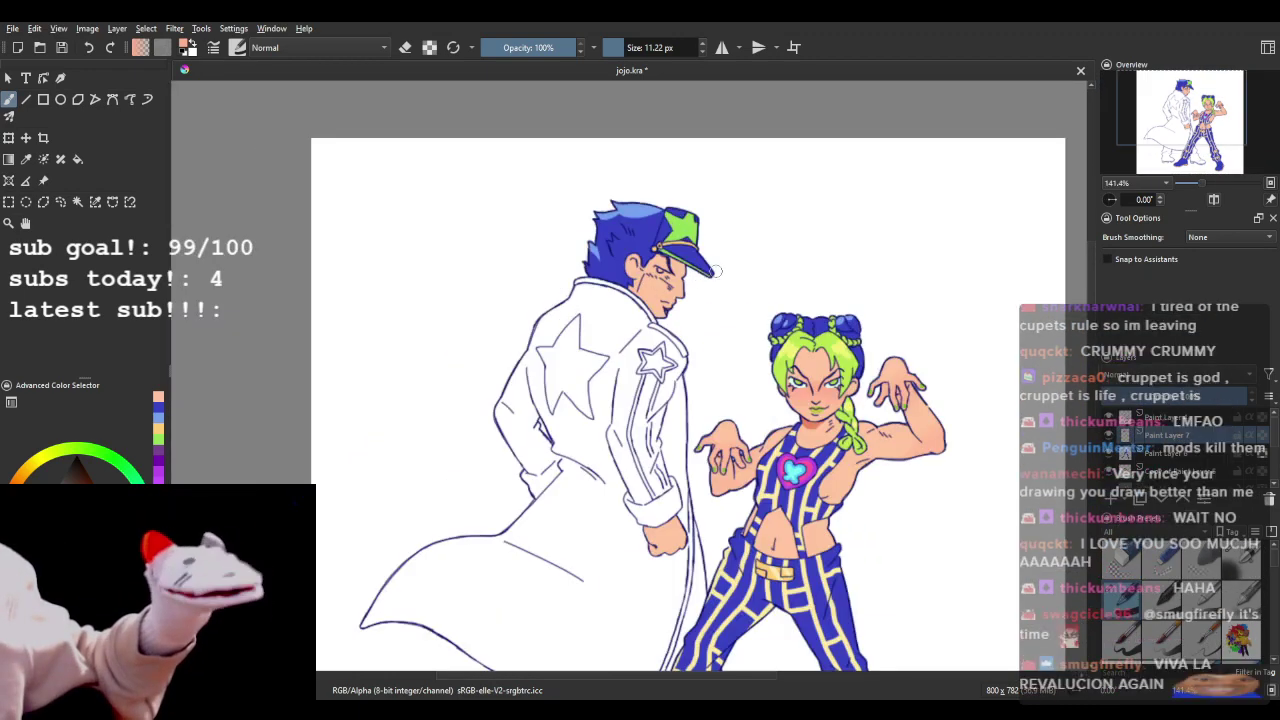
{"action": "scroll", "coordinate": [716, 270], "scroll_direction": "up", "scroll_amount": 2}
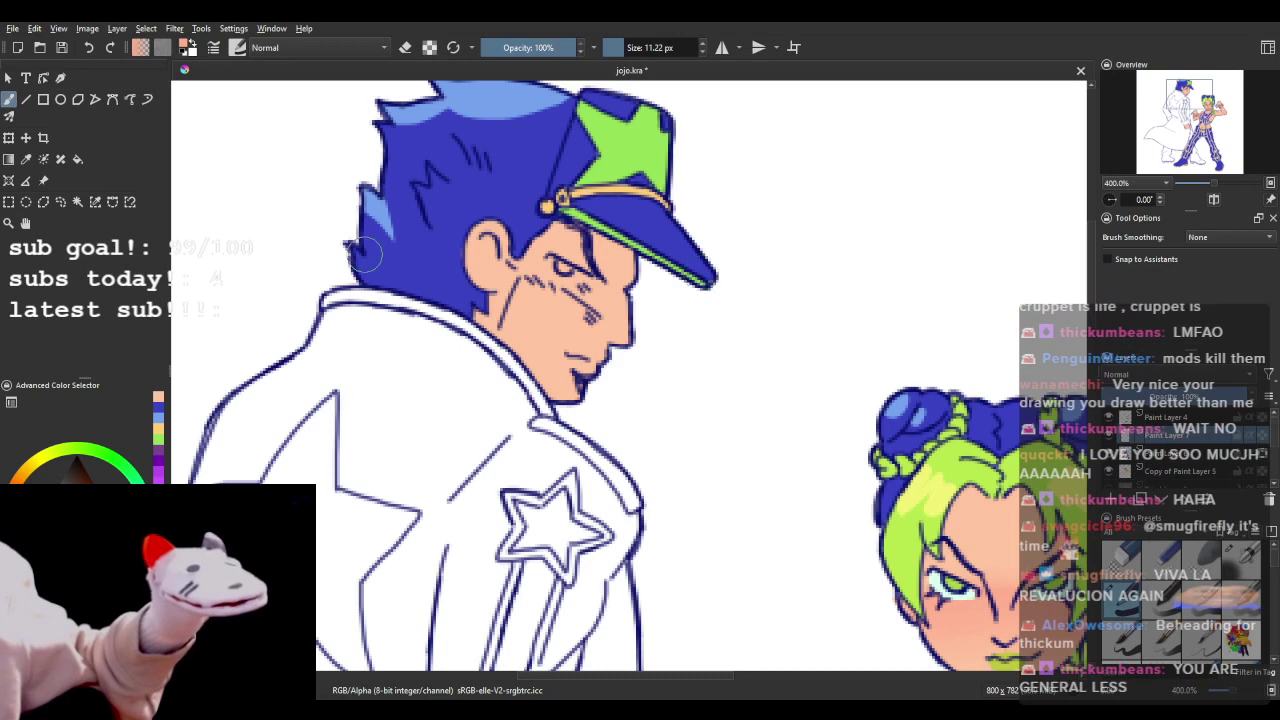
{"action": "mouse_move", "coordinate": [565, 300]}
{"action": "left_mouse_down"}
{"action": "mouse_move", "coordinate": [622, 303]}
{"action": "mouse_move", "coordinate": [551, 284]}
{"action": "left_mouse_up"}
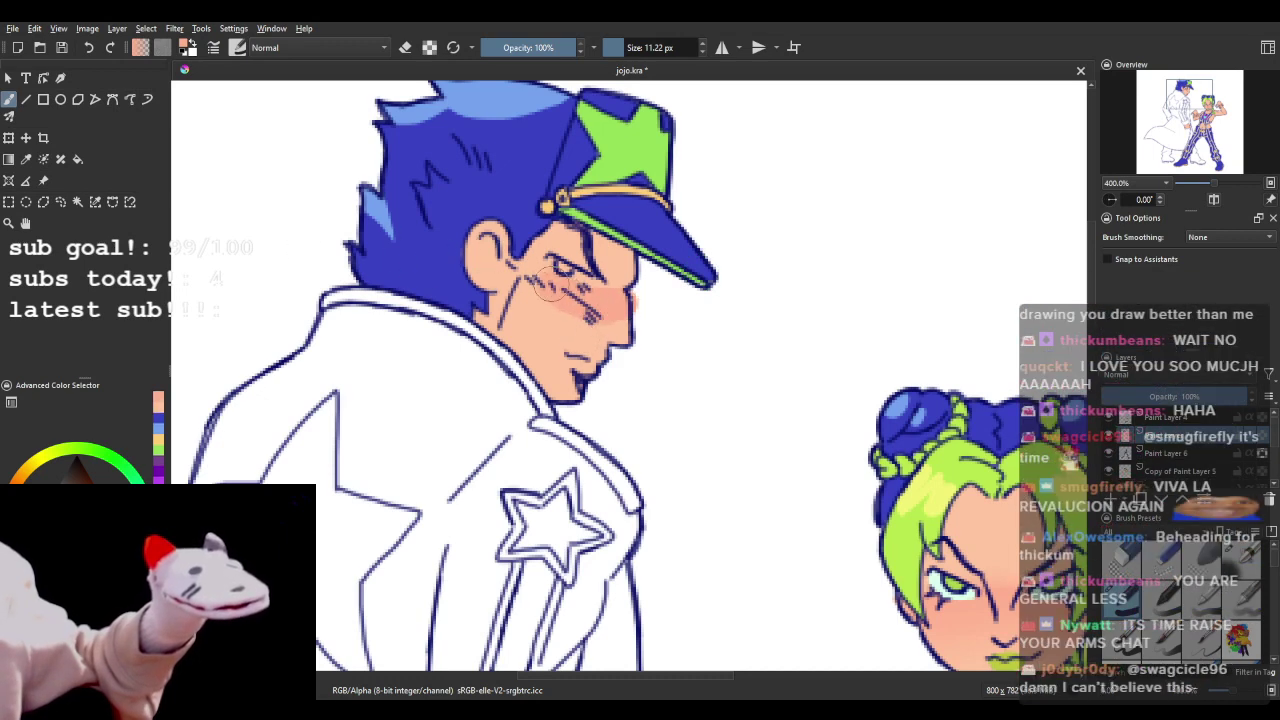
{"action": "left_click", "coordinate": [90, 48]}
{"action": "left_click", "coordinate": [90, 48]}
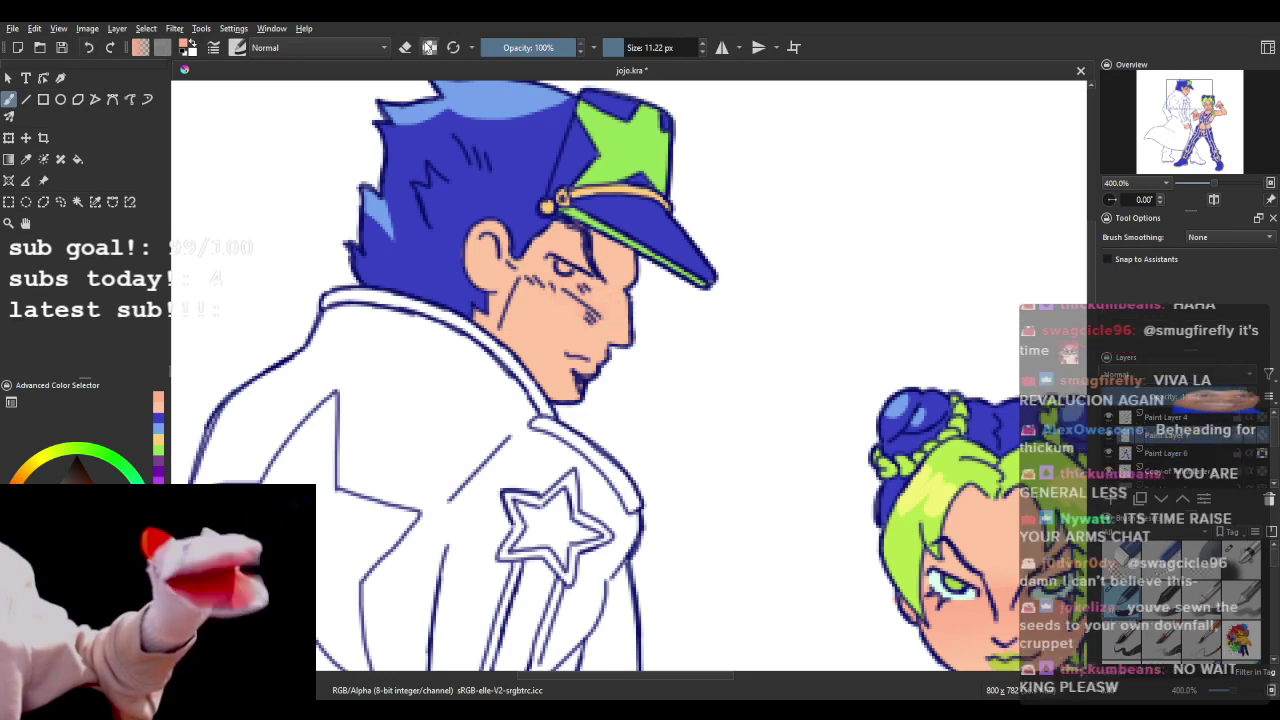
- Preserve alpha, paint a blush across the man's cheek and nose at 11.22 px, and soften it with a 35.51 px soft brush
{"action": "left_click", "coordinate": [429, 47]}
{"action": "mouse_move", "coordinate": [556, 302]}
{"action": "left_mouse_down"}
{"action": "mouse_move", "coordinate": [630, 302]}
{"action": "mouse_move", "coordinate": [544, 288]}
{"action": "mouse_move", "coordinate": [524, 306]}
{"action": "mouse_move", "coordinate": [605, 322]}
{"action": "left_mouse_up"}
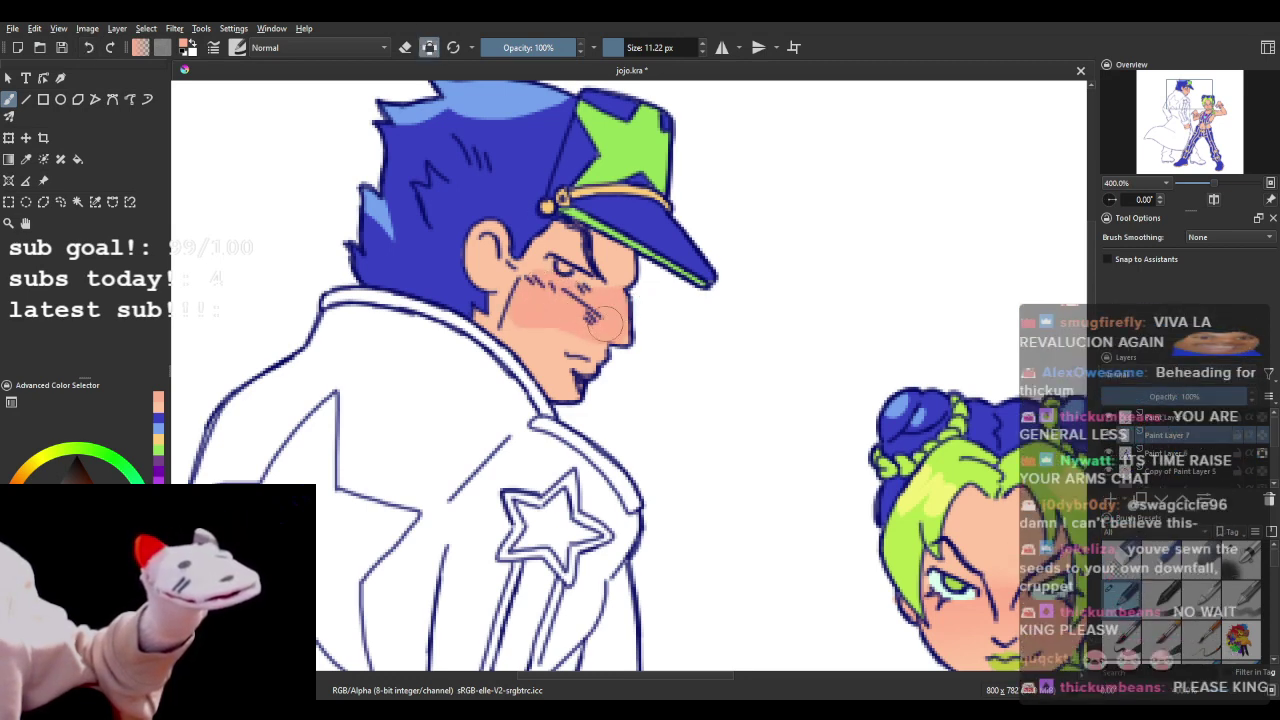
{"action": "left_click", "coordinate": [1238, 574]}
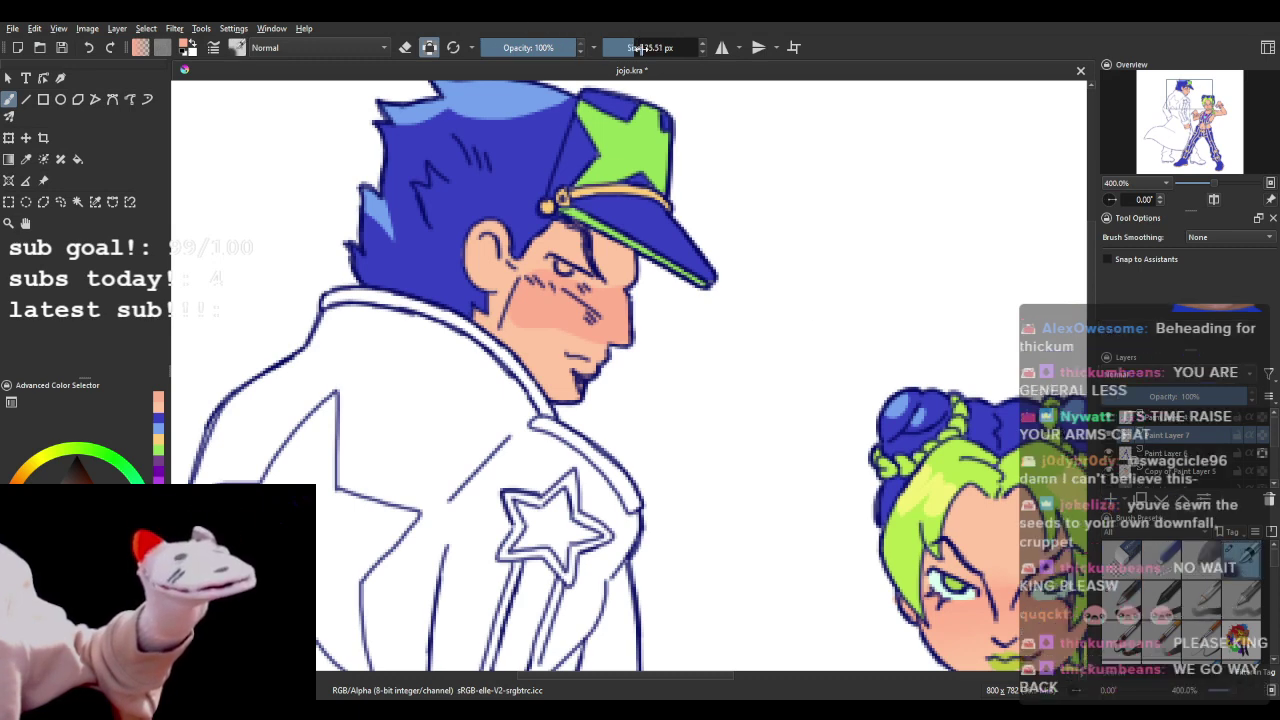
{"action": "mouse_move", "coordinate": [549, 296]}
{"action": "left_mouse_down"}
{"action": "mouse_move", "coordinate": [544, 312]}
{"action": "mouse_move", "coordinate": [577, 329]}
{"action": "mouse_move", "coordinate": [515, 310]}
{"action": "mouse_move", "coordinate": [585, 320]}
{"action": "mouse_move", "coordinate": [525, 345]}
{"action": "mouse_move", "coordinate": [492, 280]}
{"action": "mouse_move", "coordinate": [515, 280]}
{"action": "mouse_move", "coordinate": [520, 350]}
{"action": "mouse_move", "coordinate": [560, 390]}
{"action": "mouse_move", "coordinate": [540, 330]}
{"action": "mouse_move", "coordinate": [510, 320]}
{"action": "mouse_move", "coordinate": [536, 318]}
{"action": "mouse_move", "coordinate": [518, 338]}
{"action": "mouse_move", "coordinate": [620, 378]}
{"action": "left_mouse_up"}
- Examine the man's blush up close and from afar, comparing it with the woman's face
{"action": "scroll", "coordinate": [600, 372], "scroll_direction": "down", "scroll_amount": 3}
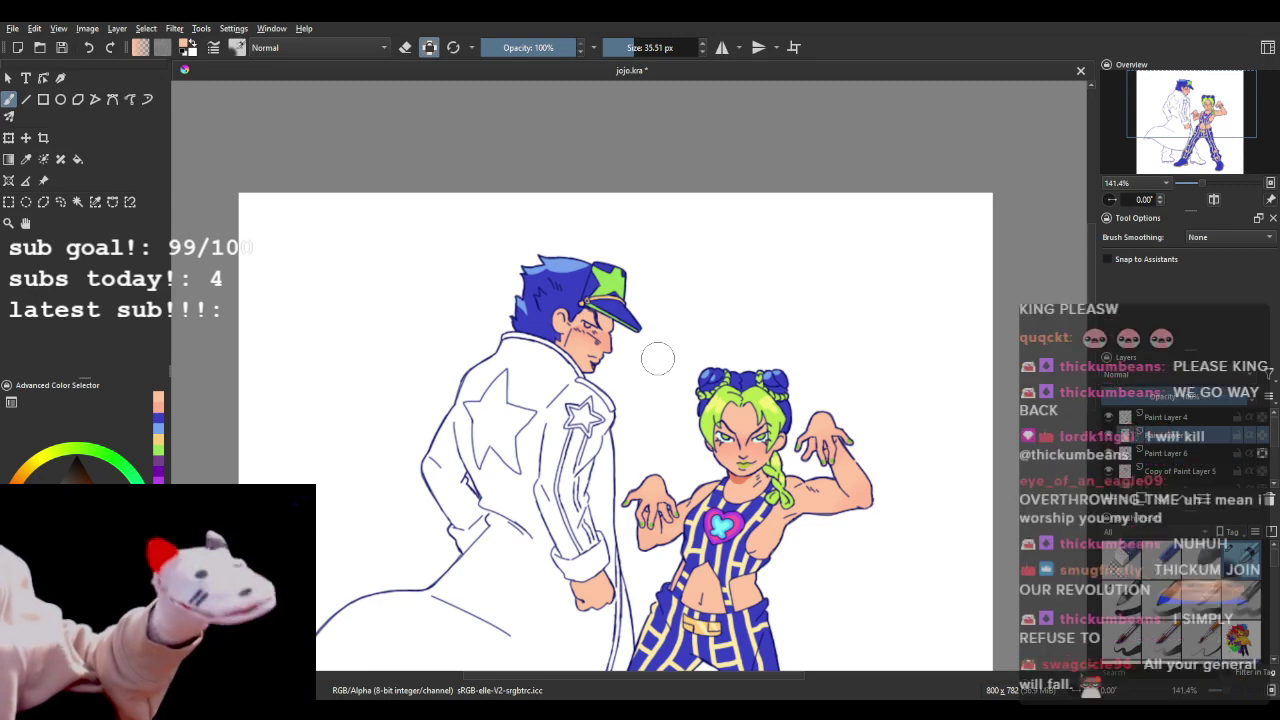
{"action": "scroll", "coordinate": [586, 380], "scroll_direction": "down", "scroll_amount": 2}
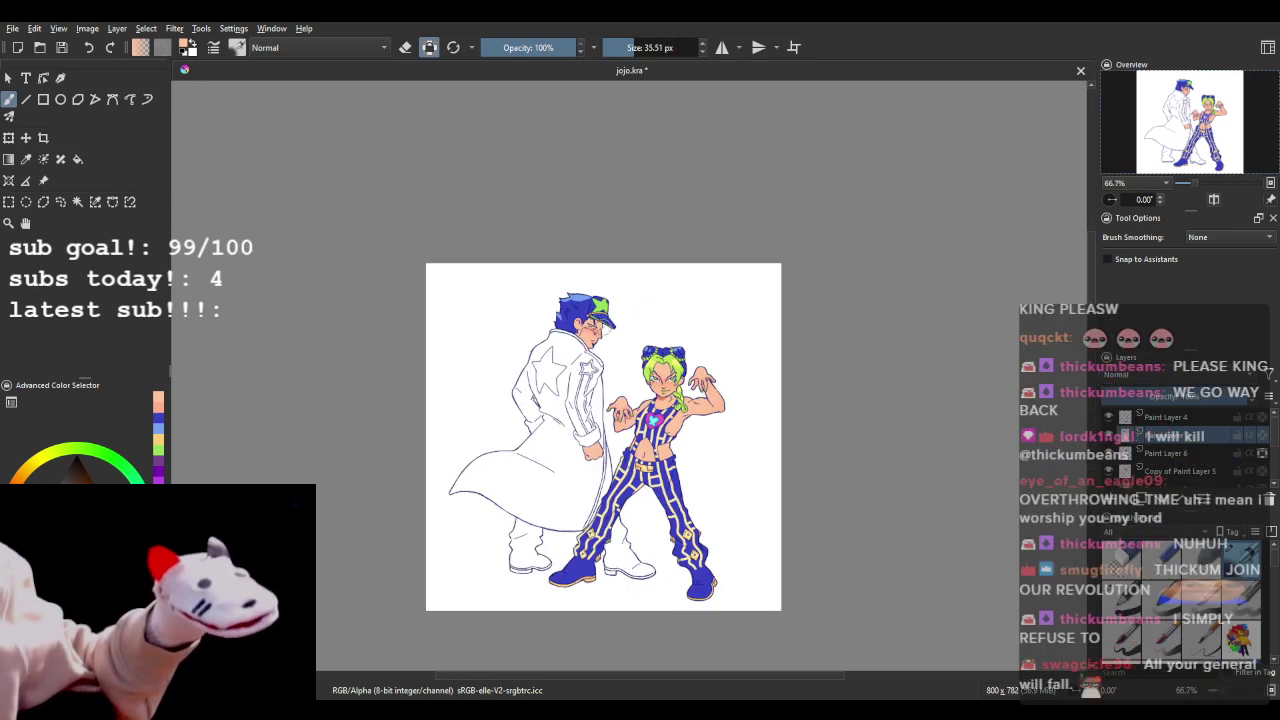
{"action": "scroll", "coordinate": [590, 325], "scroll_direction": "up", "scroll_amount": 4}
{"action": "scroll", "coordinate": [590, 330], "scroll_direction": "up", "scroll_amount": 2}
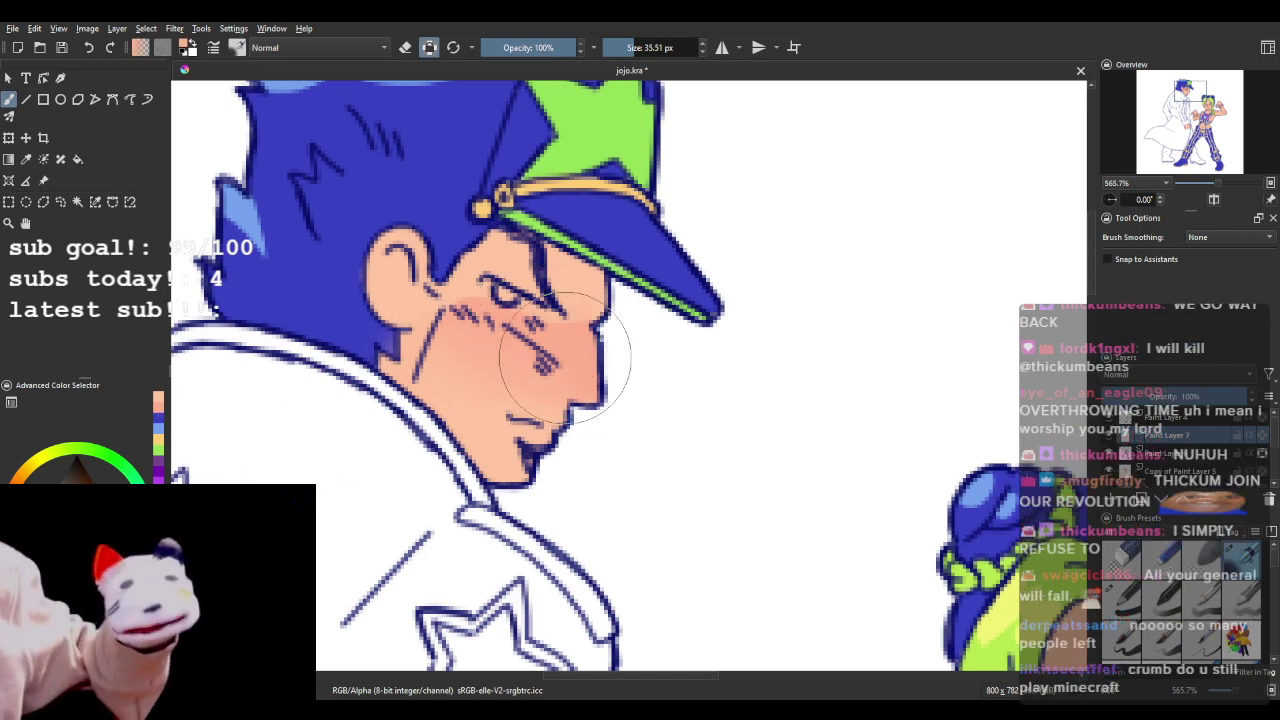
{"action": "scroll", "coordinate": [555, 352], "scroll_direction": "down", "scroll_amount": 3}
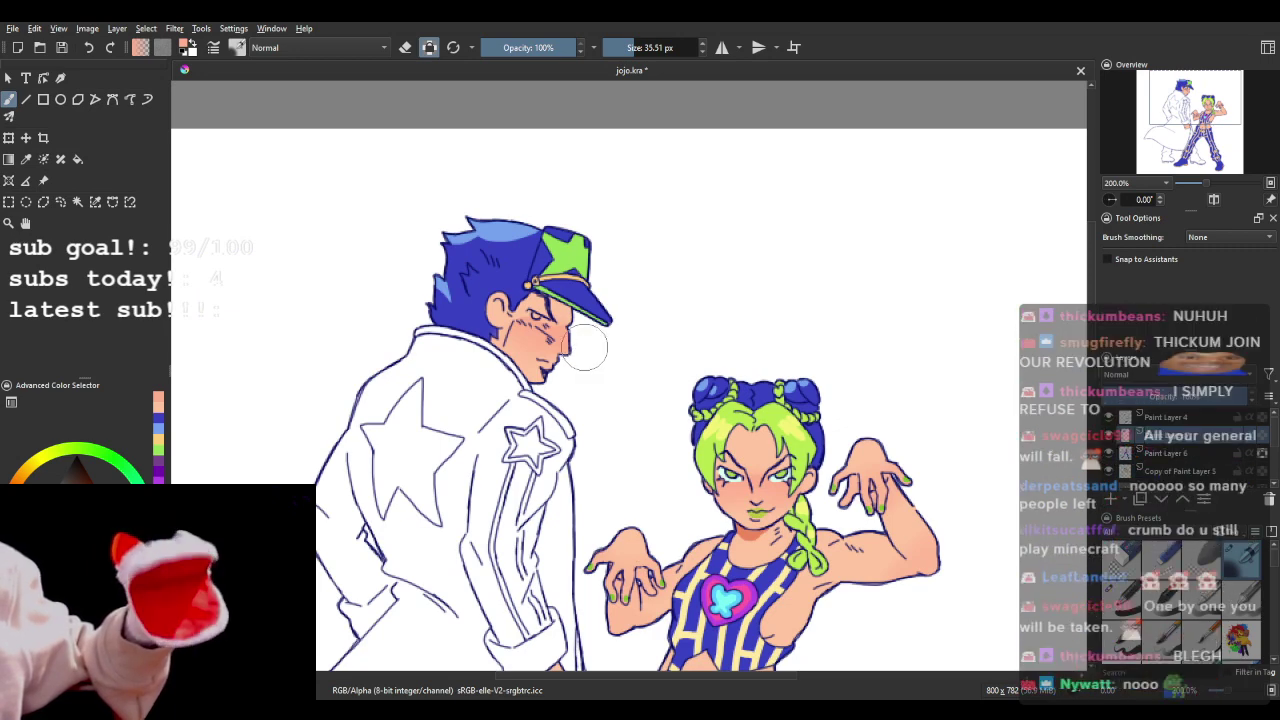
{"action": "scroll", "coordinate": [586, 345], "scroll_direction": "down", "scroll_amount": 1}
{"action": "scroll", "coordinate": [594, 360], "scroll_direction": "up", "scroll_amount": 2}
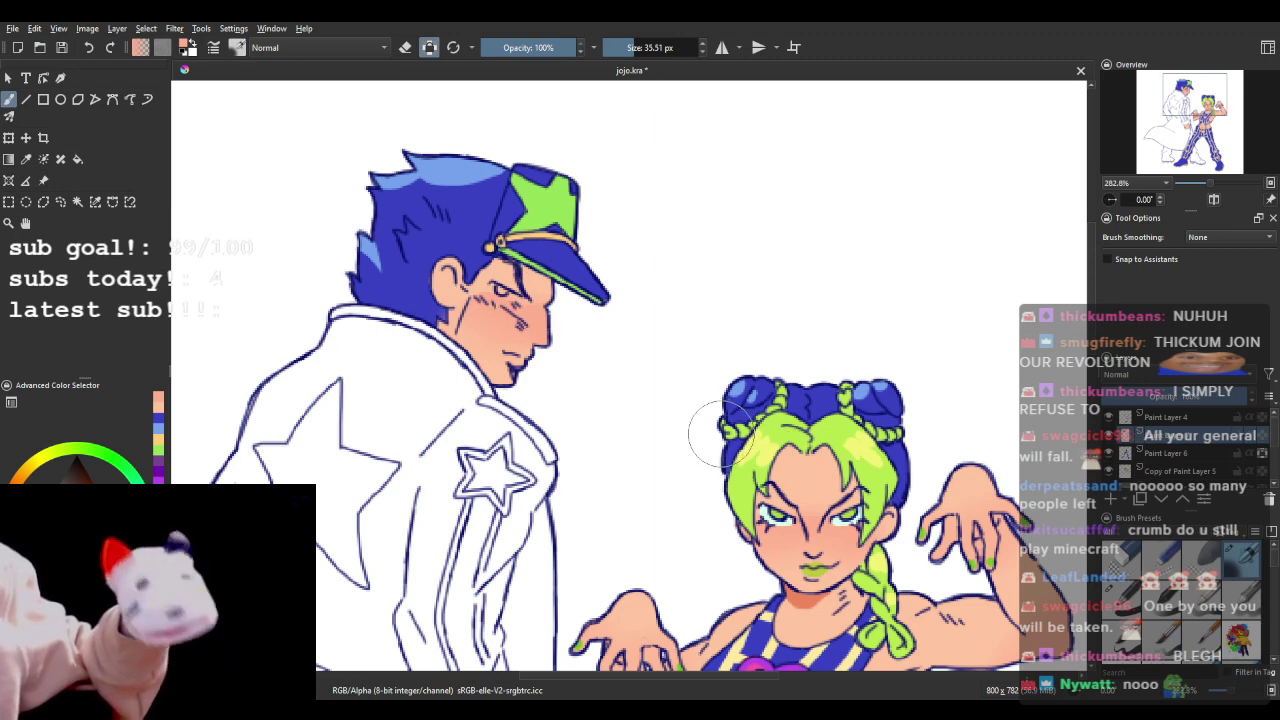
{"action": "scroll", "coordinate": [720, 432], "scroll_direction": "down", "scroll_amount": 1}
- Sample the pale mint colour from the white of the woman's eye for the man's eye
{"action": "scroll", "coordinate": [760, 450], "scroll_direction": "up", "scroll_amount": 6}
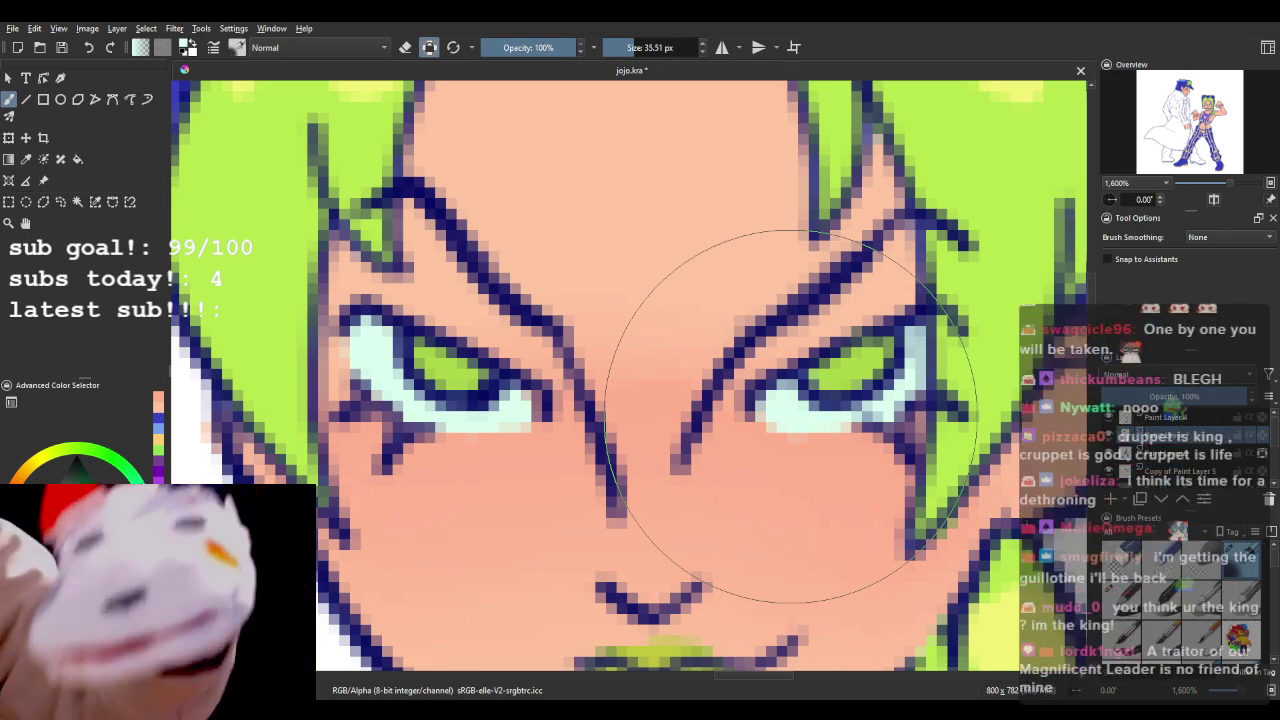
{"action": "scroll", "coordinate": [688, 478], "scroll_direction": "down", "scroll_amount": 6}
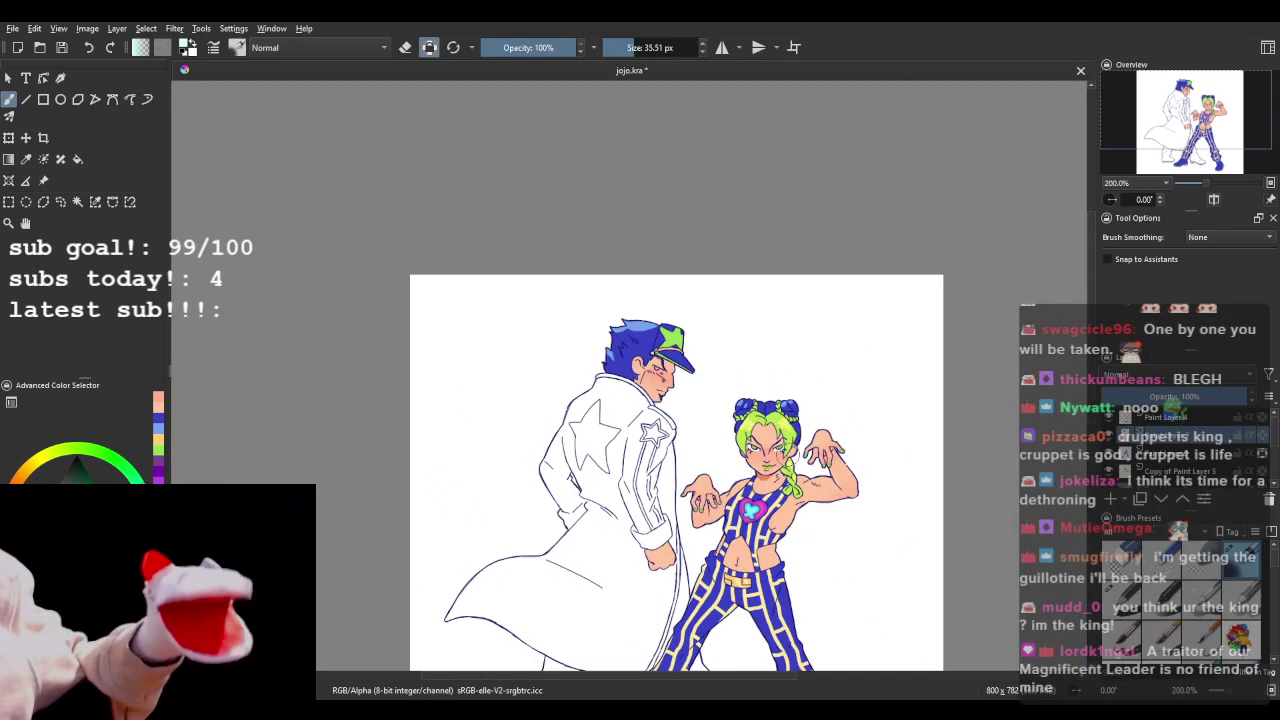
{"action": "scroll", "coordinate": [698, 390], "scroll_direction": "up", "scroll_amount": 4}
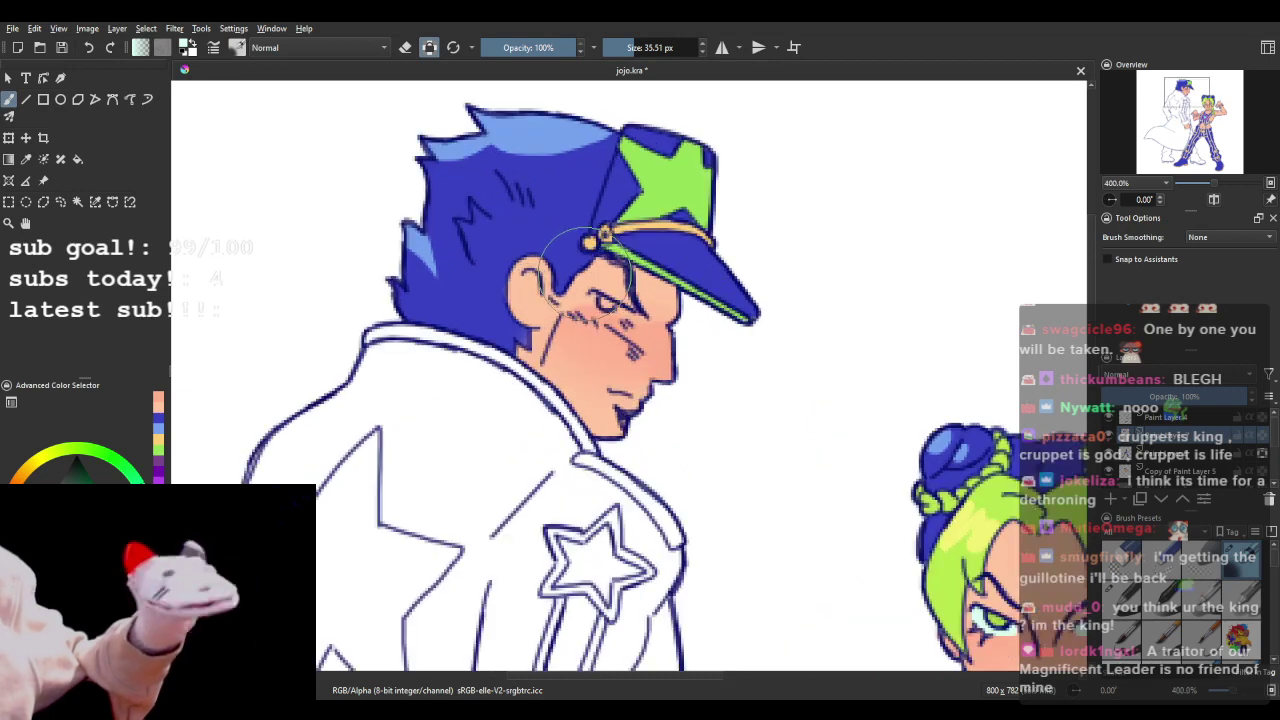
{"action": "left_click", "coordinate": [612, 47]}
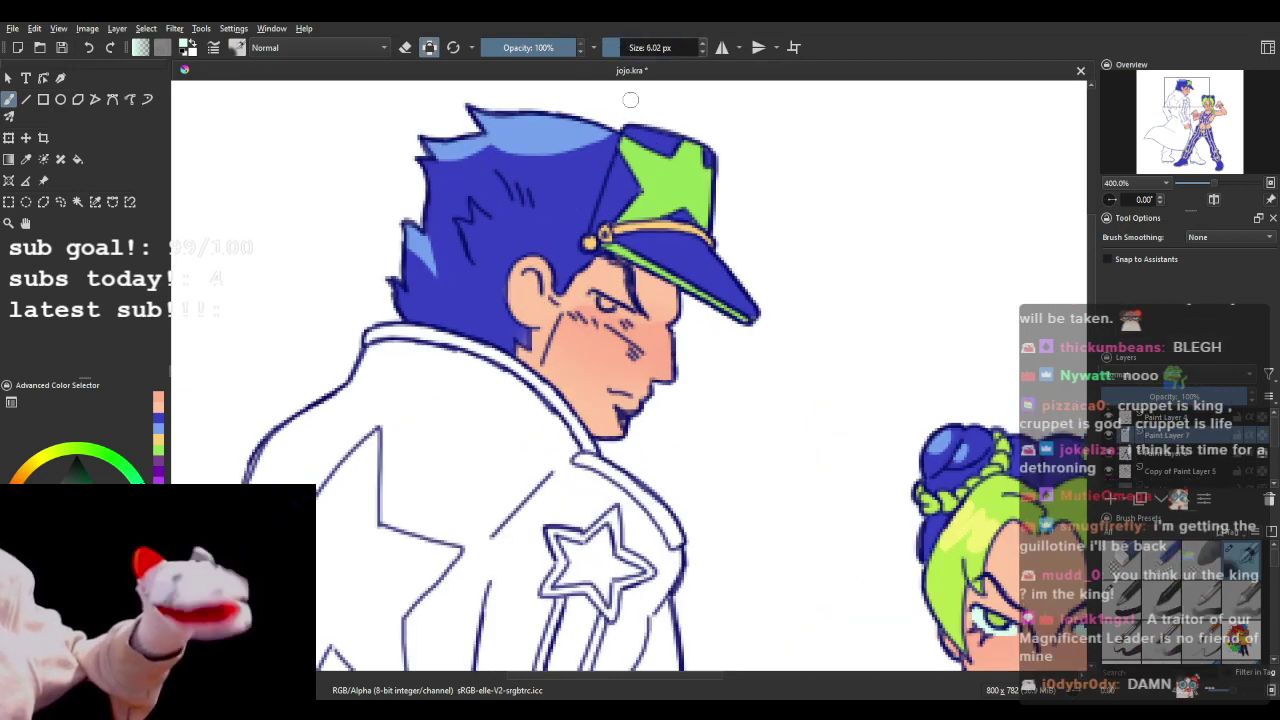
{"action": "scroll", "coordinate": [665, 195], "scroll_direction": "up", "scroll_amount": 1}
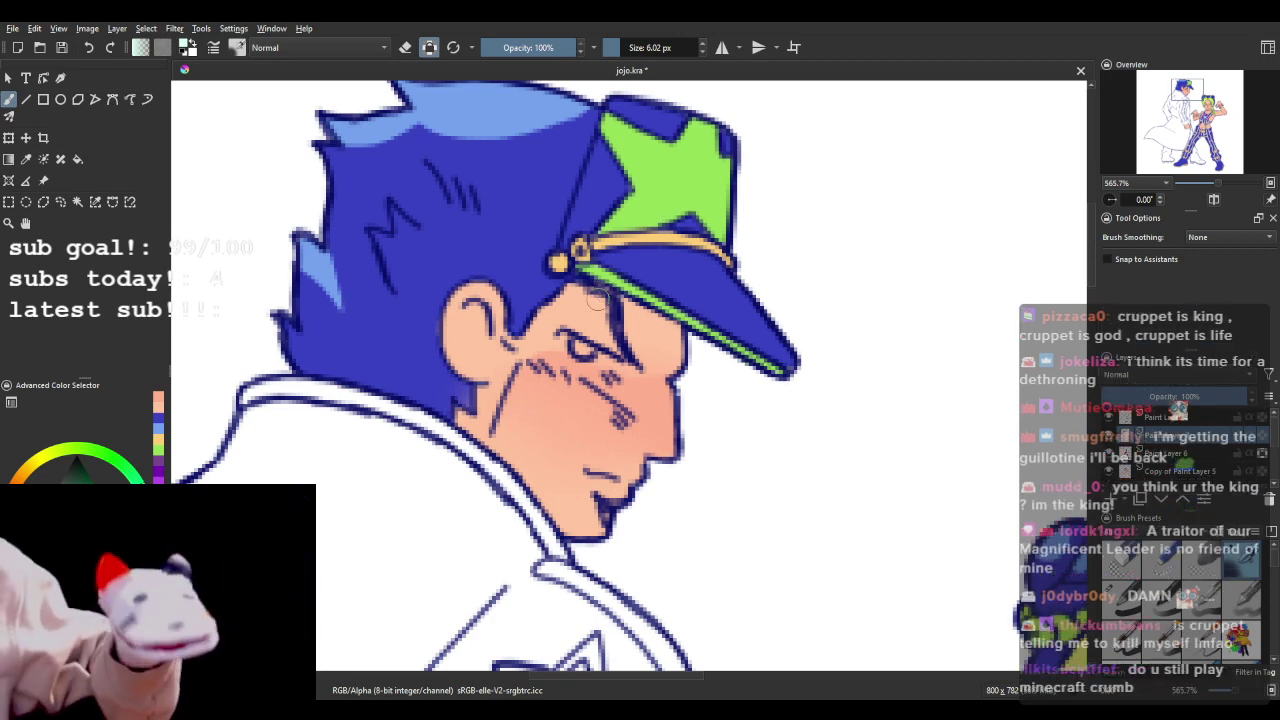
{"action": "left_click_drag", "start_coordinate": [617, 47], "coordinate": [613, 49]}
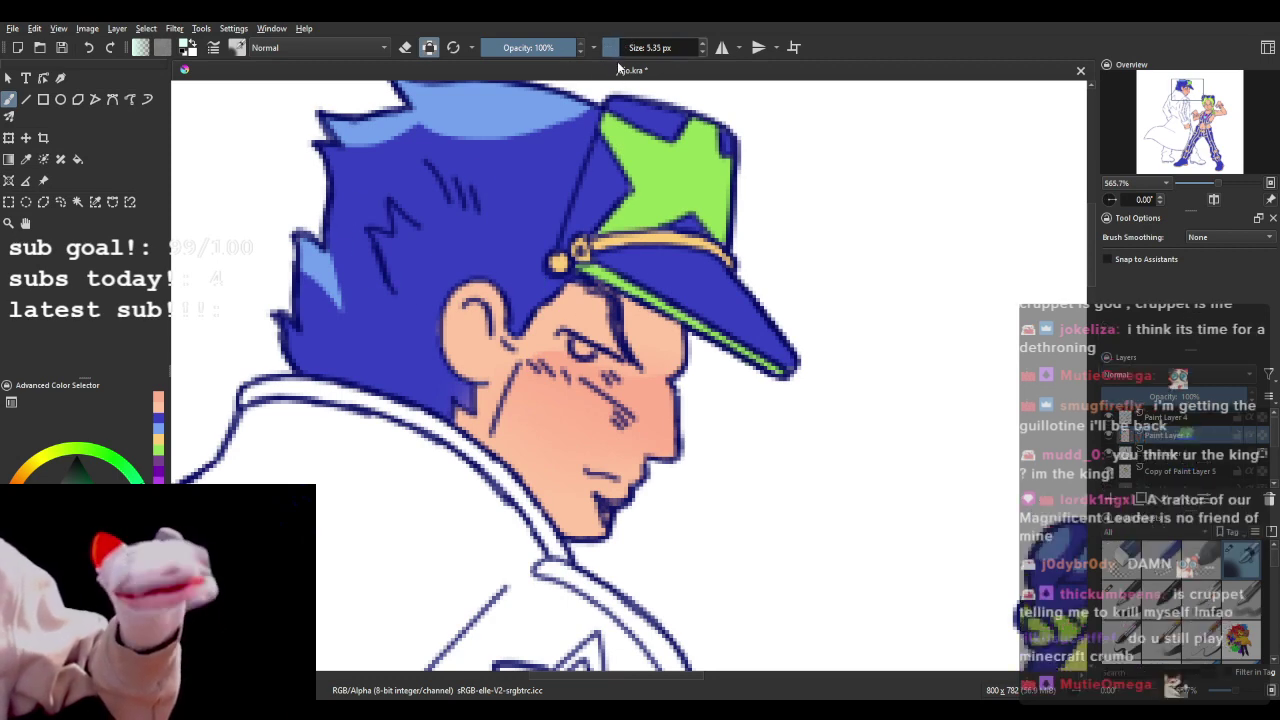
{"action": "left_click", "coordinate": [565, 342]}
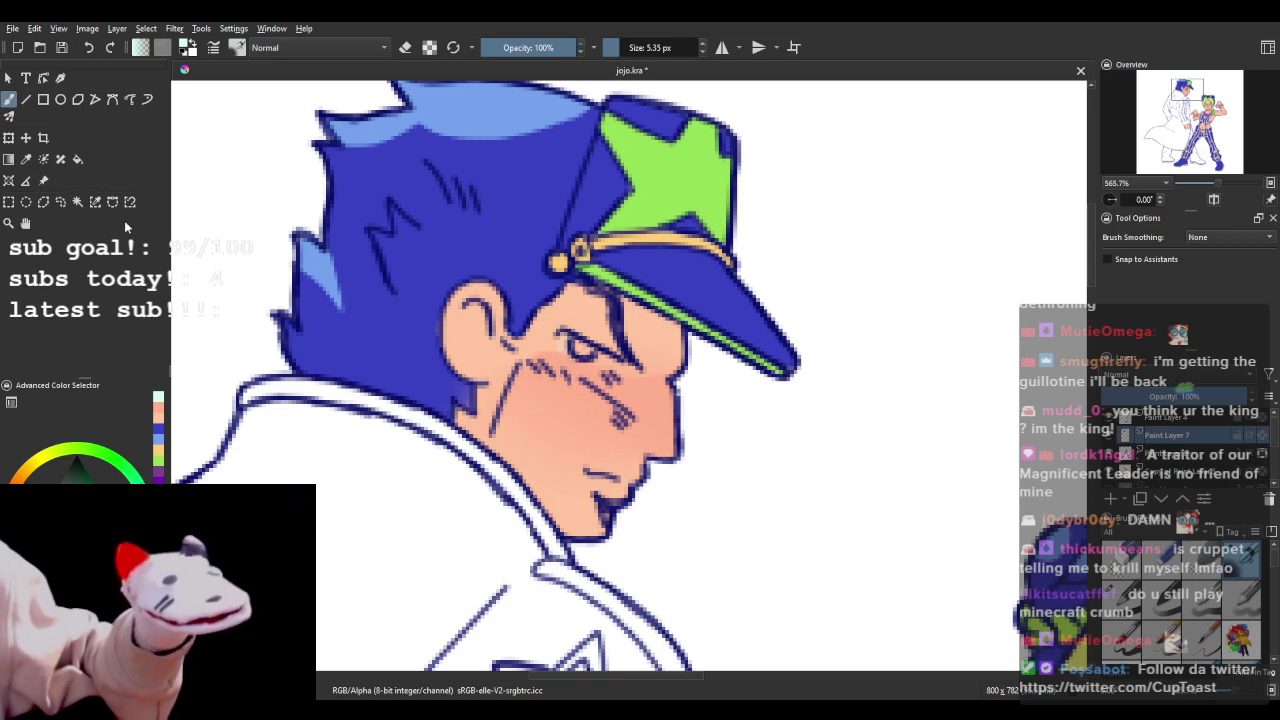
- Switch to a hard brush at 1.69 px and paint the white of the man's eye pale mint
{"action": "scroll", "coordinate": [775, 348], "scroll_direction": "down", "scroll_amount": 3}
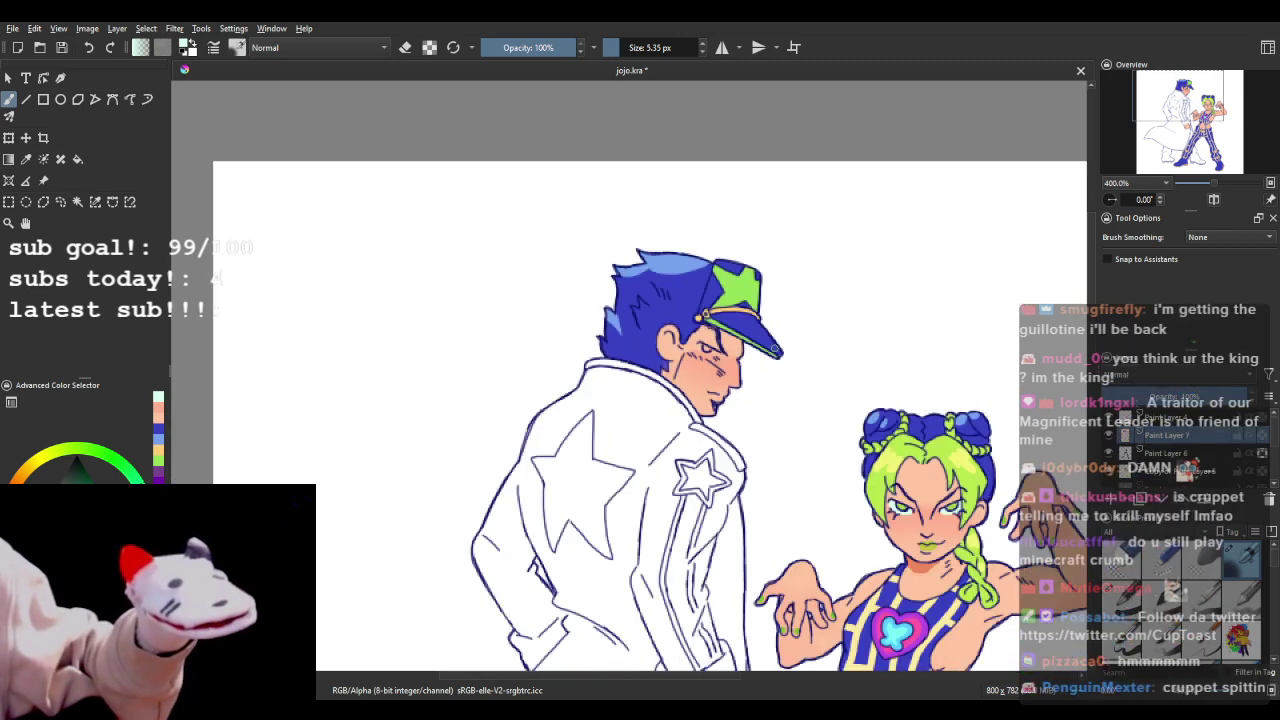
{"action": "scroll", "coordinate": [777, 388], "scroll_direction": "up", "scroll_amount": 1}
{"action": "scroll", "coordinate": [1000, 440], "scroll_direction": "up", "scroll_amount": 1}
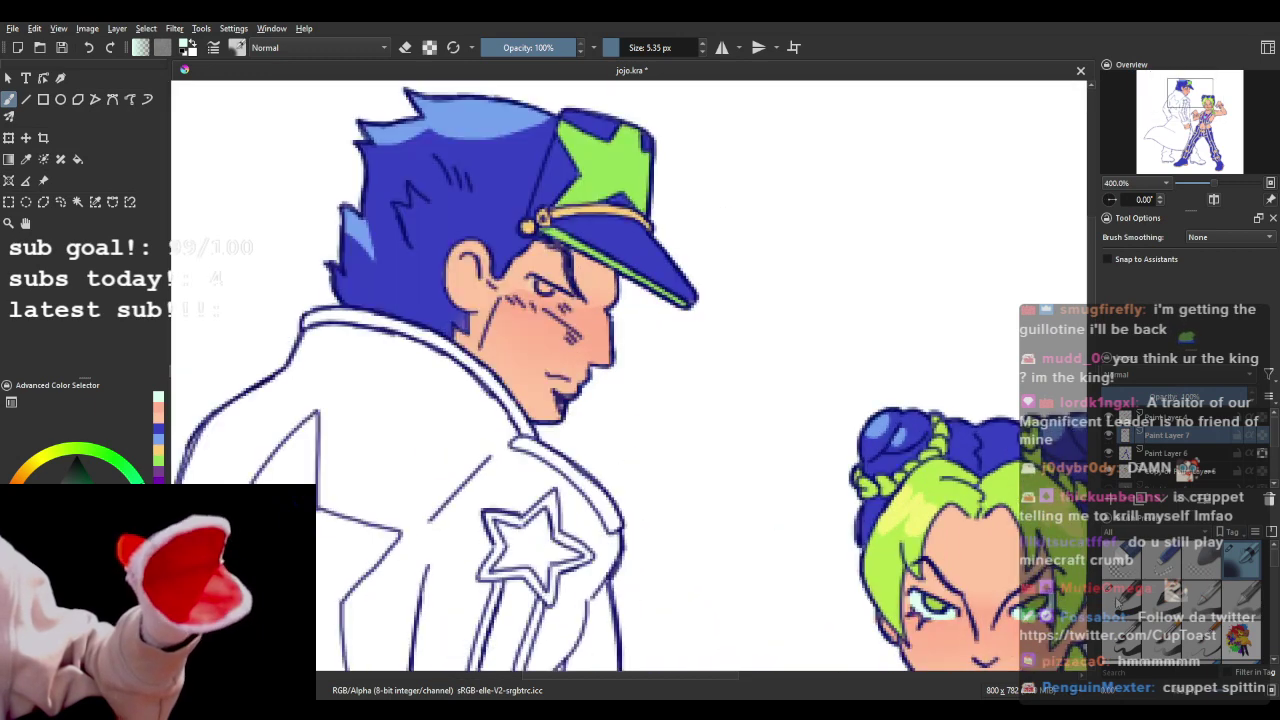
{"action": "scroll", "coordinate": [596, 311], "scroll_direction": "up", "scroll_amount": 2}
{"action": "left_click_drag", "start_coordinate": [641, 48], "coordinate": [613, 50]}
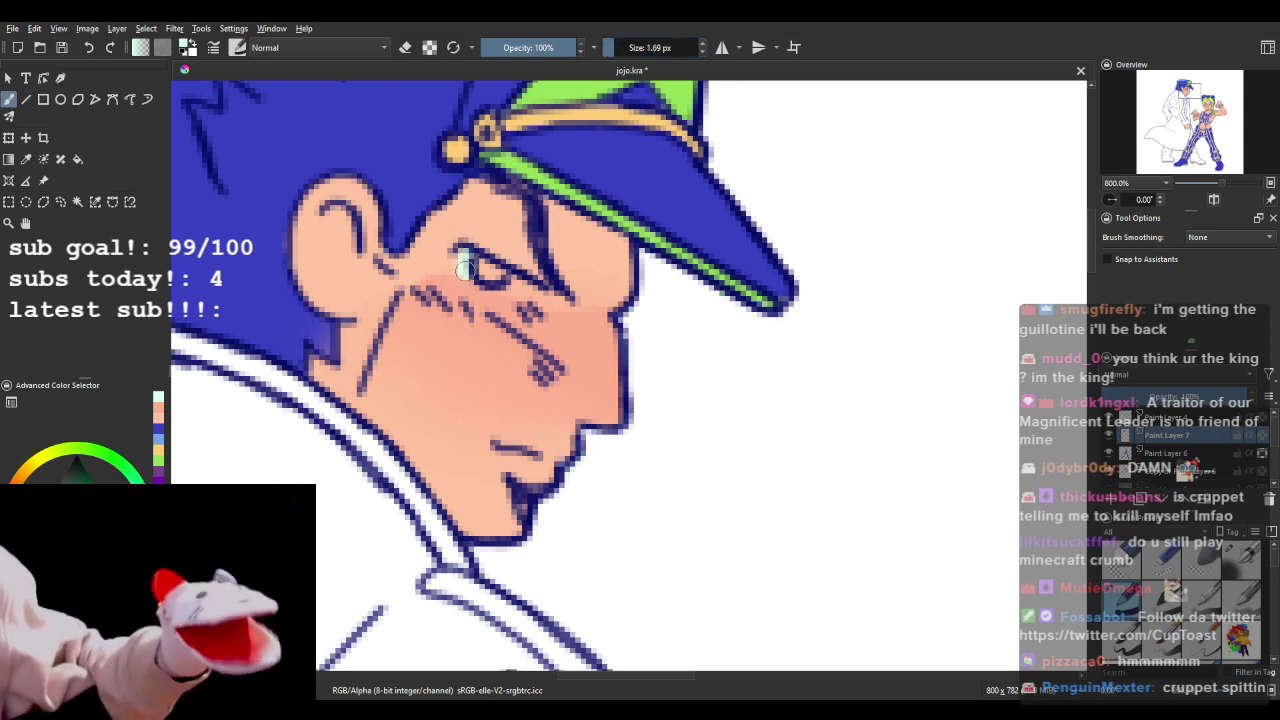
{"action": "mouse_move", "coordinate": [462, 267]}
{"action": "left_mouse_down"}
{"action": "mouse_move", "coordinate": [505, 286]}
{"action": "mouse_move", "coordinate": [482, 262]}
{"action": "mouse_move", "coordinate": [528, 291]}
{"action": "left_mouse_up"}
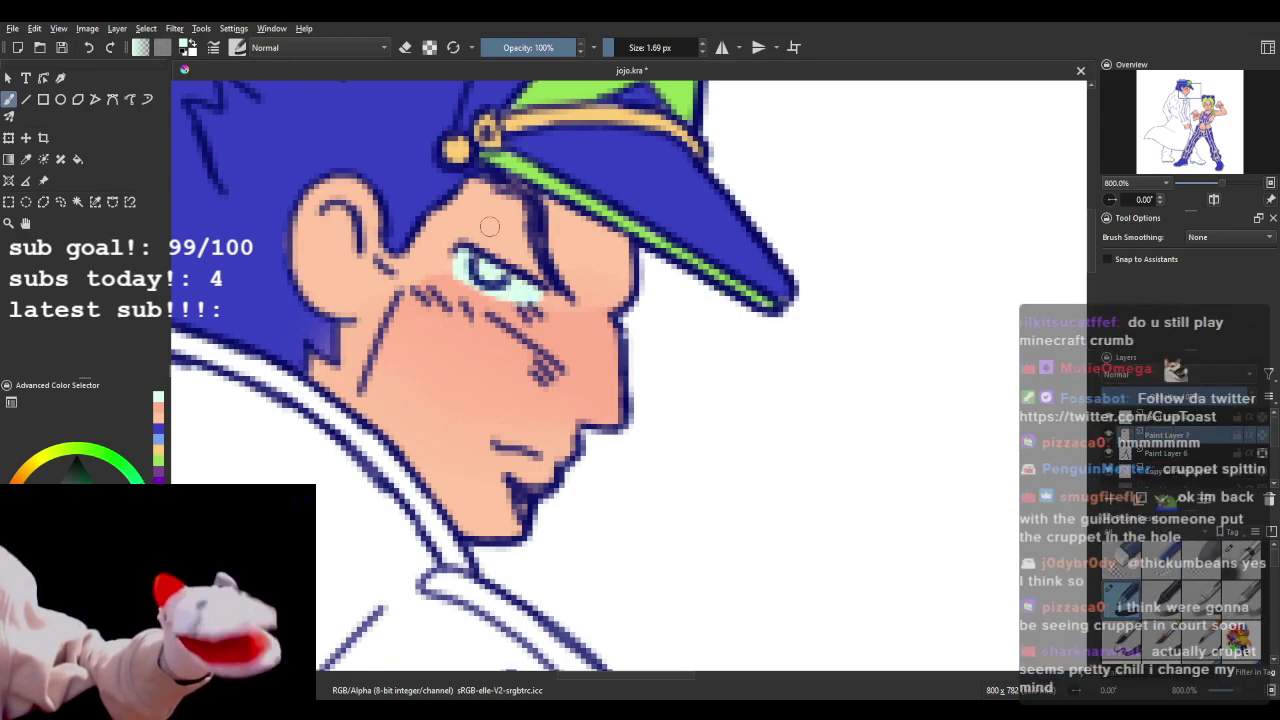
- Paint the man's iris light blue with the 1.69 px brush, and recolour it with a more saturated blue from the recent colours
{"action": "scroll", "coordinate": [490, 226], "scroll_direction": "down", "scroll_amount": 7}
{"action": "scroll", "coordinate": [507, 215], "scroll_direction": "up", "scroll_amount": 8}
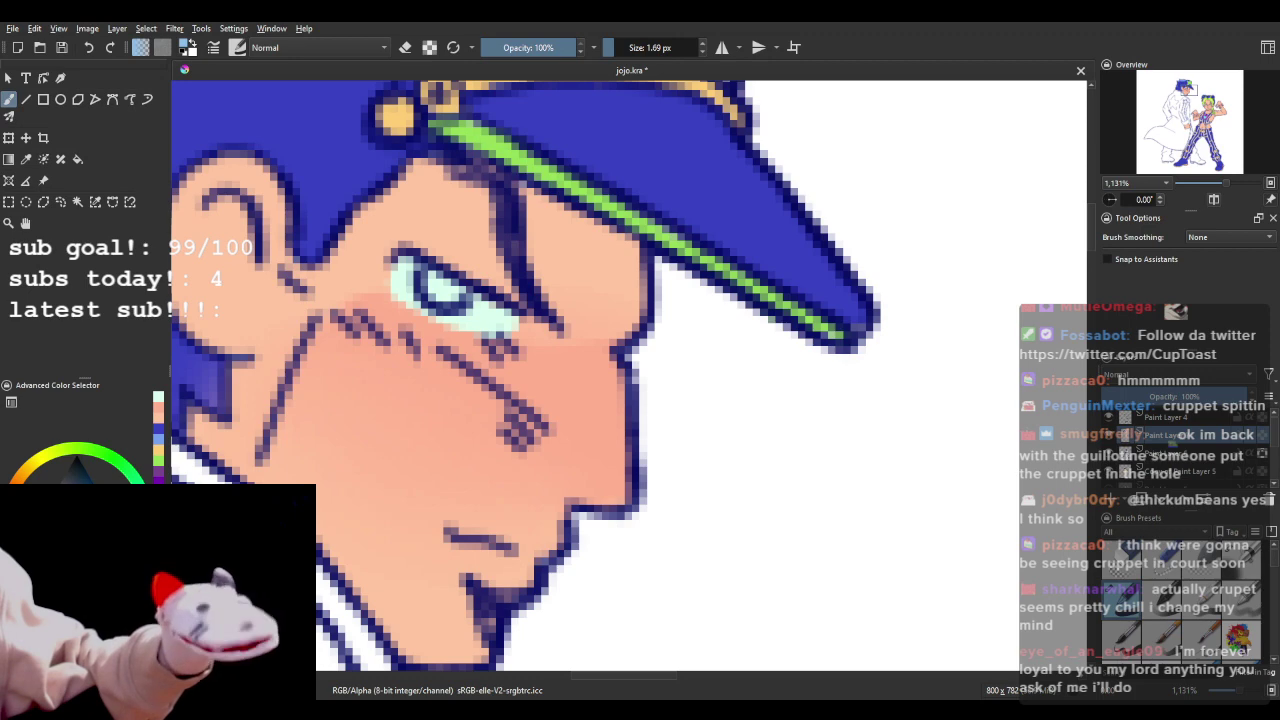
{"action": "mouse_move", "coordinate": [431, 293]}
{"action": "left_mouse_down"}
{"action": "mouse_move", "coordinate": [436, 278]}
{"action": "mouse_move", "coordinate": [456, 289]}
{"action": "left_mouse_up"}
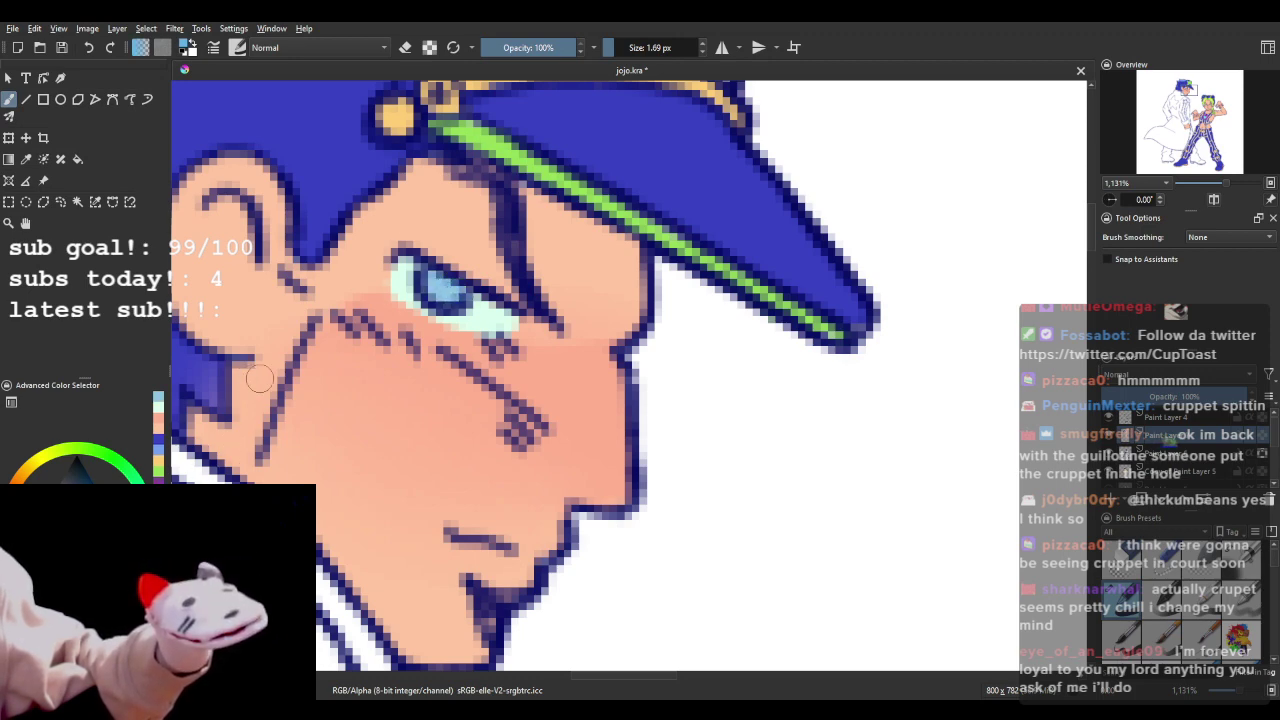
{"action": "left_click", "coordinate": [158, 451]}
{"action": "left_click_drag", "start_coordinate": [420, 283], "coordinate": [453, 290]}
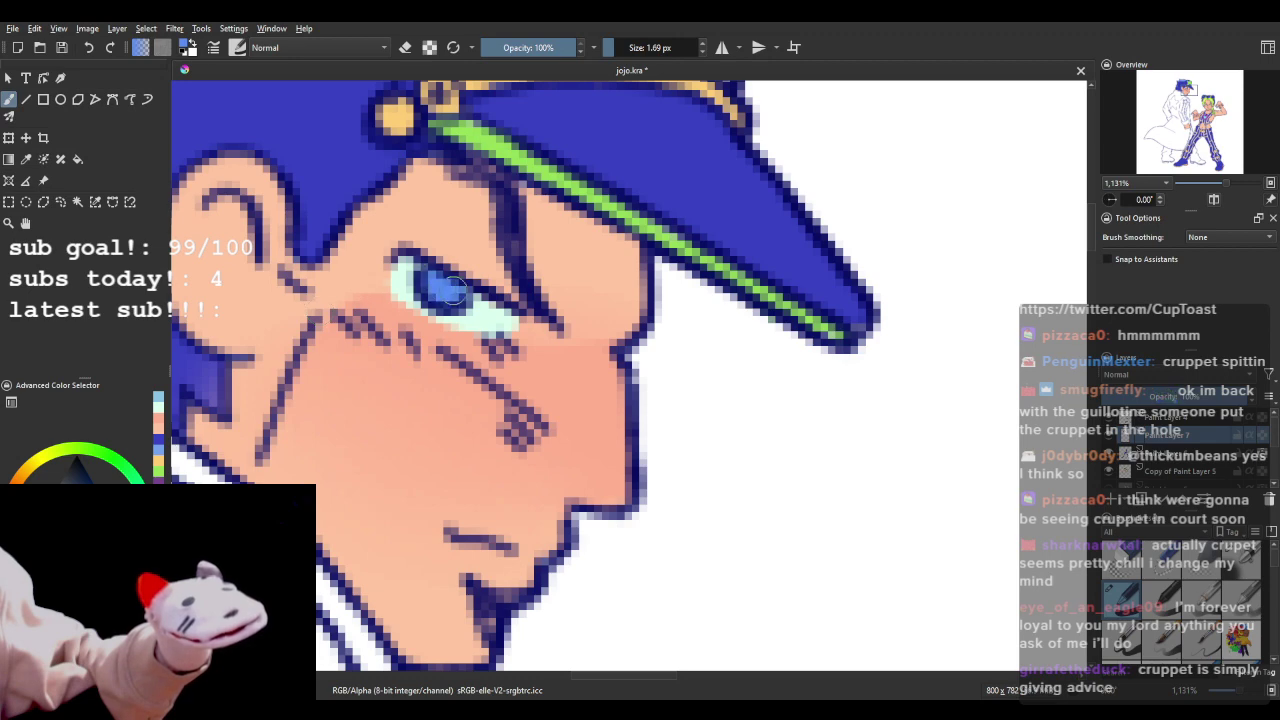
{"action": "scroll", "coordinate": [452, 290], "scroll_direction": "down", "scroll_amount": 5}
{"action": "scroll", "coordinate": [565, 289], "scroll_direction": "down", "scroll_amount": 1}
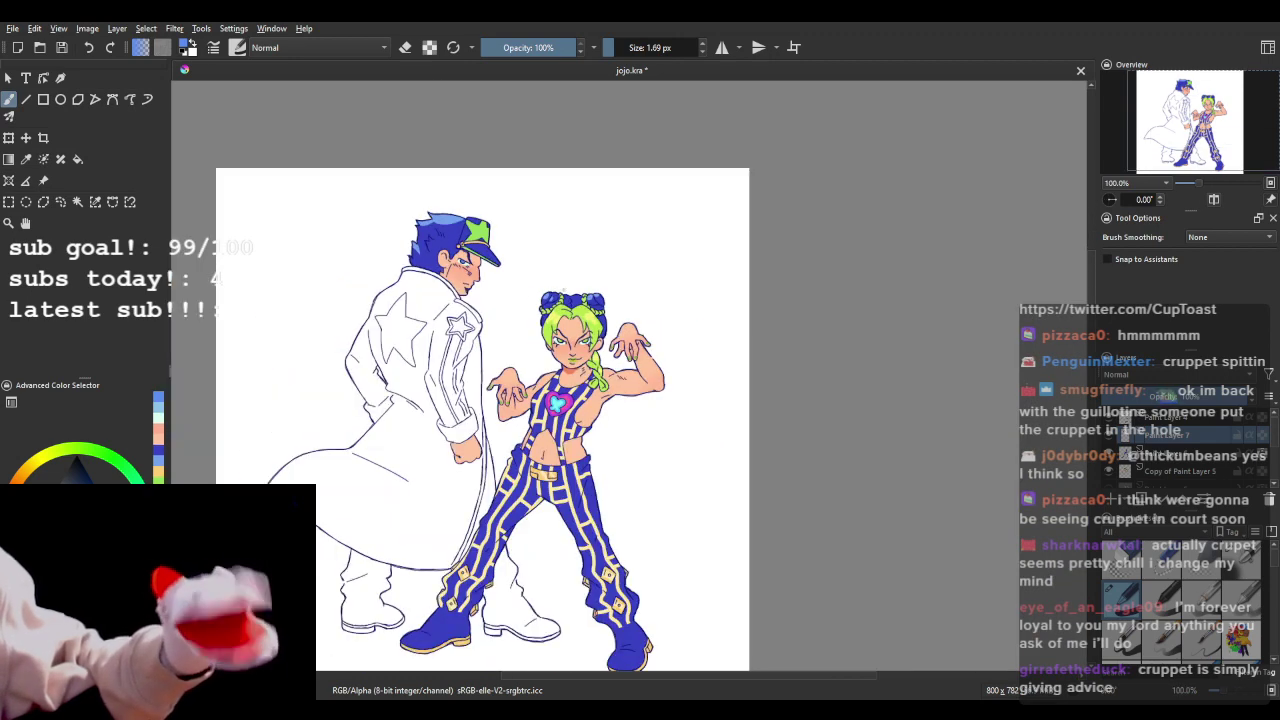
{"action": "scroll", "coordinate": [499, 232], "scroll_direction": "down", "scroll_amount": 2}
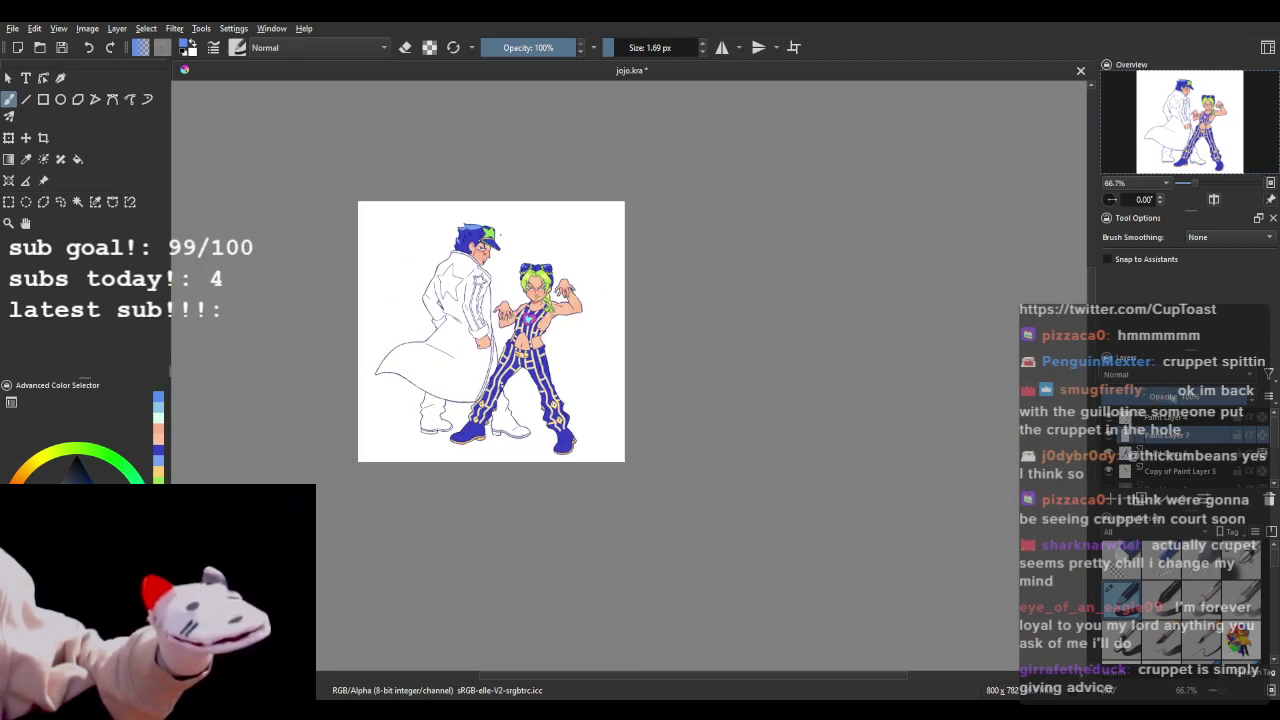
{"action": "scroll", "coordinate": [499, 263], "scroll_direction": "up", "scroll_amount": 3}
{"action": "scroll", "coordinate": [499, 263], "scroll_direction": "down", "scroll_amount": 3}
{"action": "scroll", "coordinate": [498, 220], "scroll_direction": "up", "scroll_amount": 2}
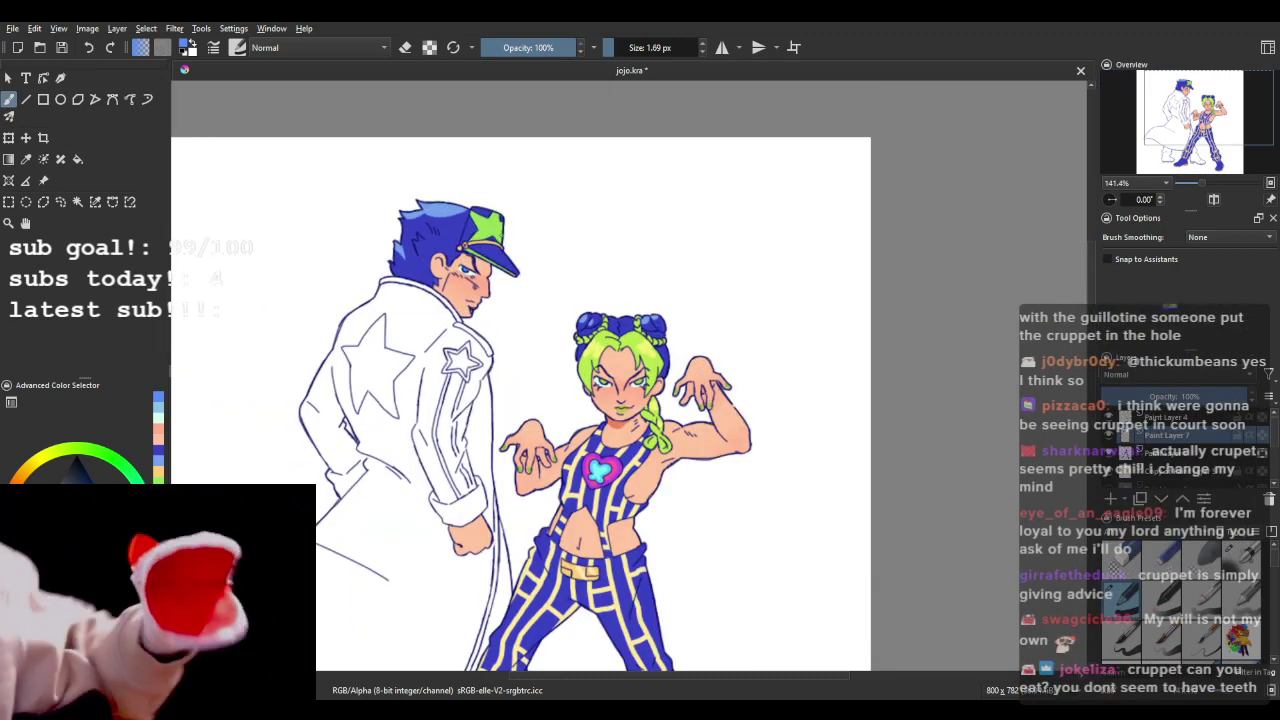
- Activate Paint Layer 4 and switch to the 3 px line brush at 45% opacity with the dark navy outline colour
{"action": "left_click", "coordinate": [1202, 420]}
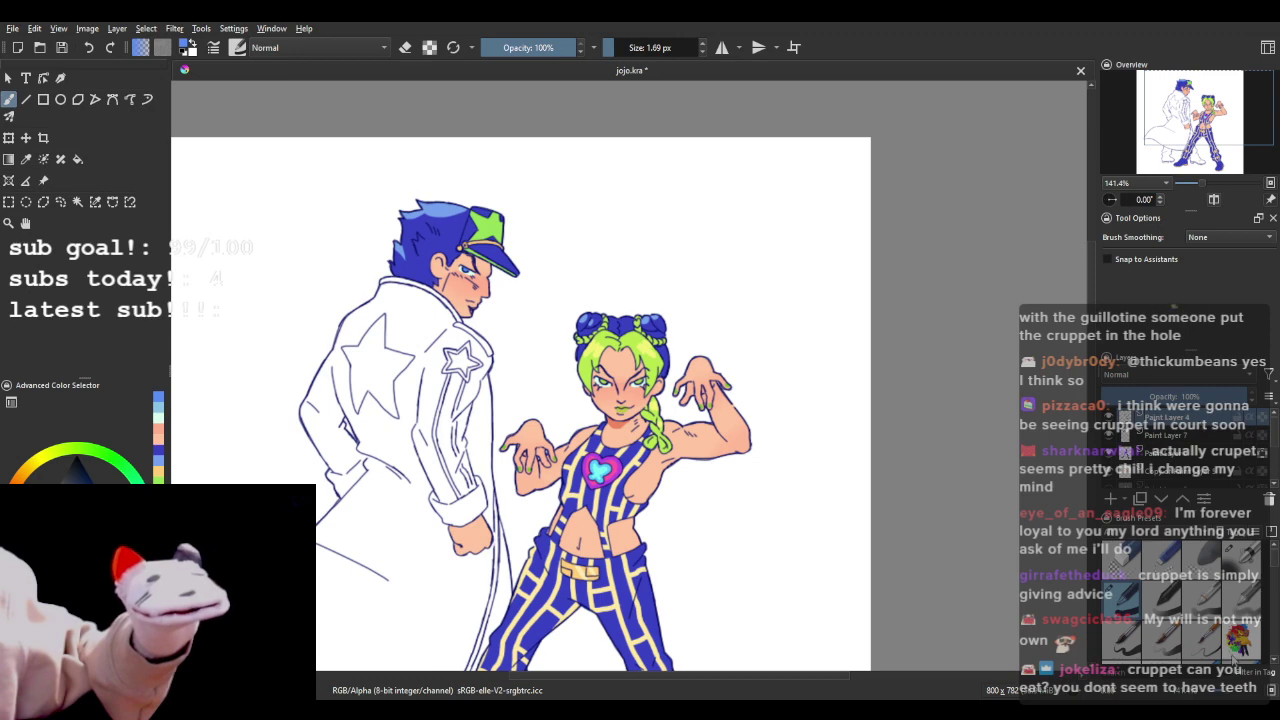
{"action": "scroll", "coordinate": [1231, 650], "scroll_direction": "down", "scroll_amount": 2}
{"action": "left_click", "coordinate": [1238, 636]}
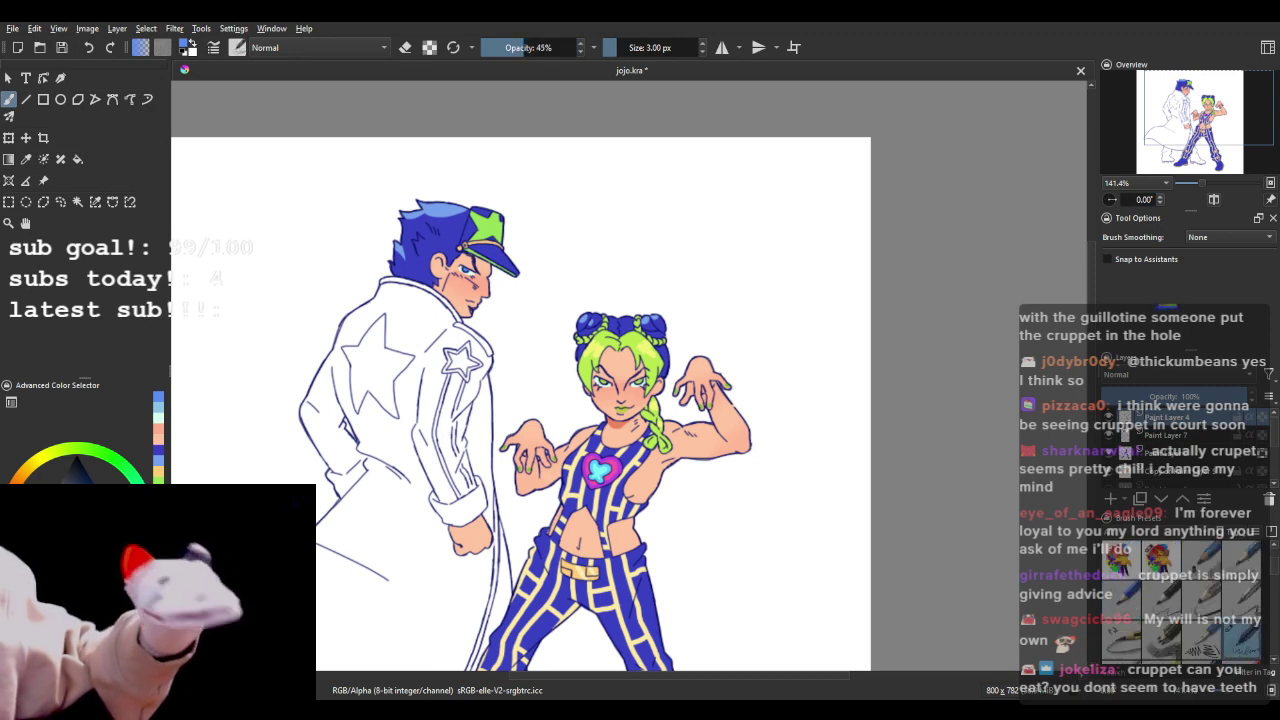
{"action": "scroll", "coordinate": [270, 478], "scroll_direction": "up", "scroll_amount": 1}
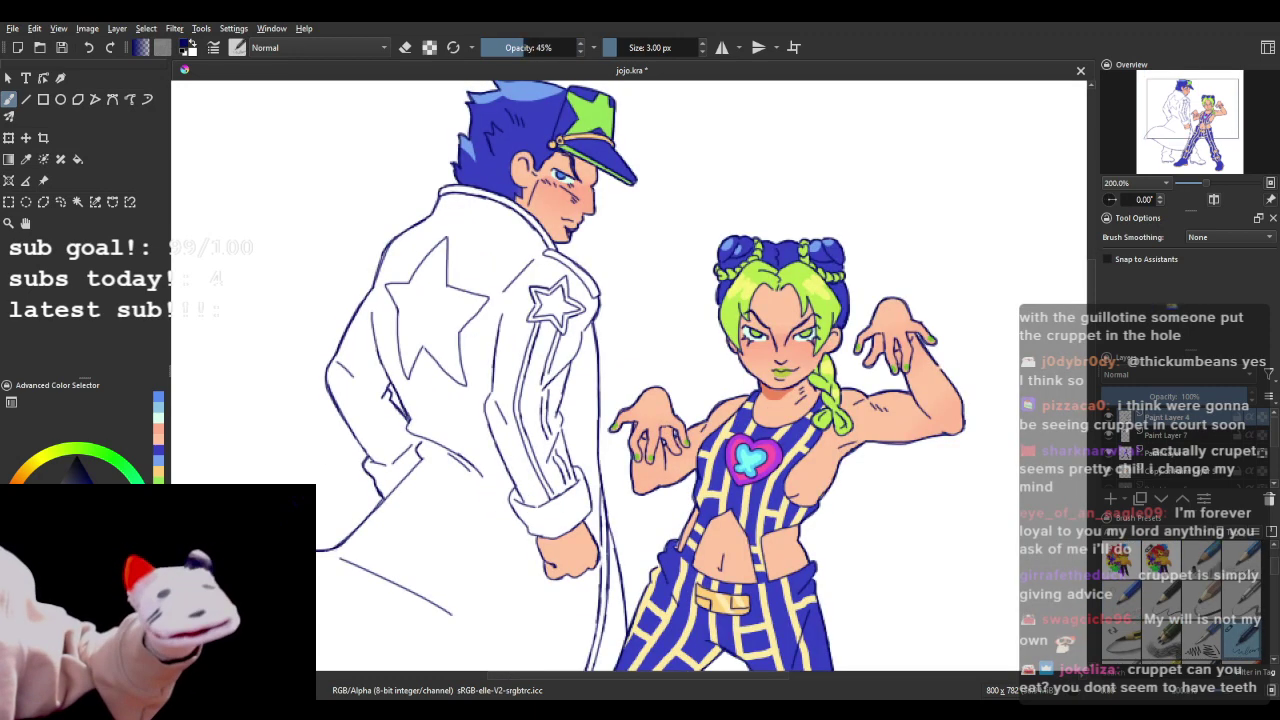
- Draw an inner contour line inside the upper point of the large star on the back of the man's coat
{"action": "scroll", "coordinate": [518, 440], "scroll_direction": "down", "scroll_amount": 3}
{"action": "scroll", "coordinate": [398, 440], "scroll_direction": "up", "scroll_amount": 4}
{"action": "scroll", "coordinate": [800, 280], "scroll_direction": "down", "scroll_amount": 4}
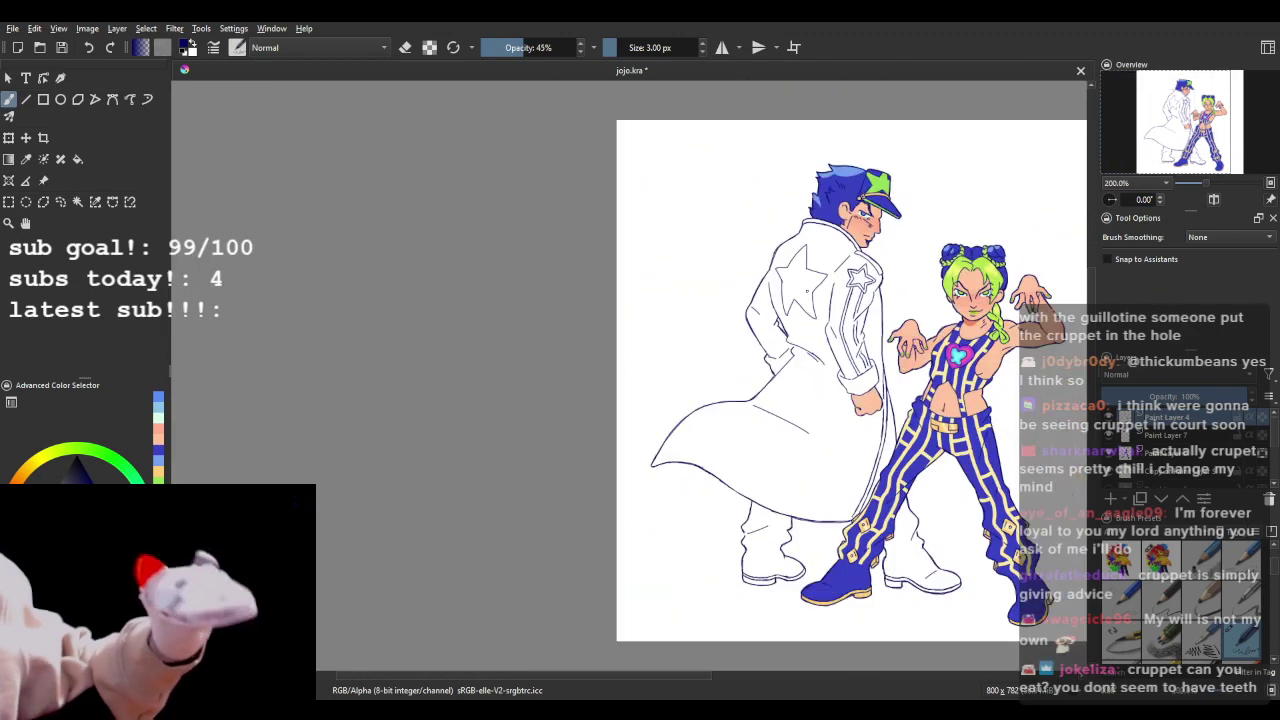
{"action": "scroll", "coordinate": [840, 277], "scroll_direction": "up", "scroll_amount": 3}
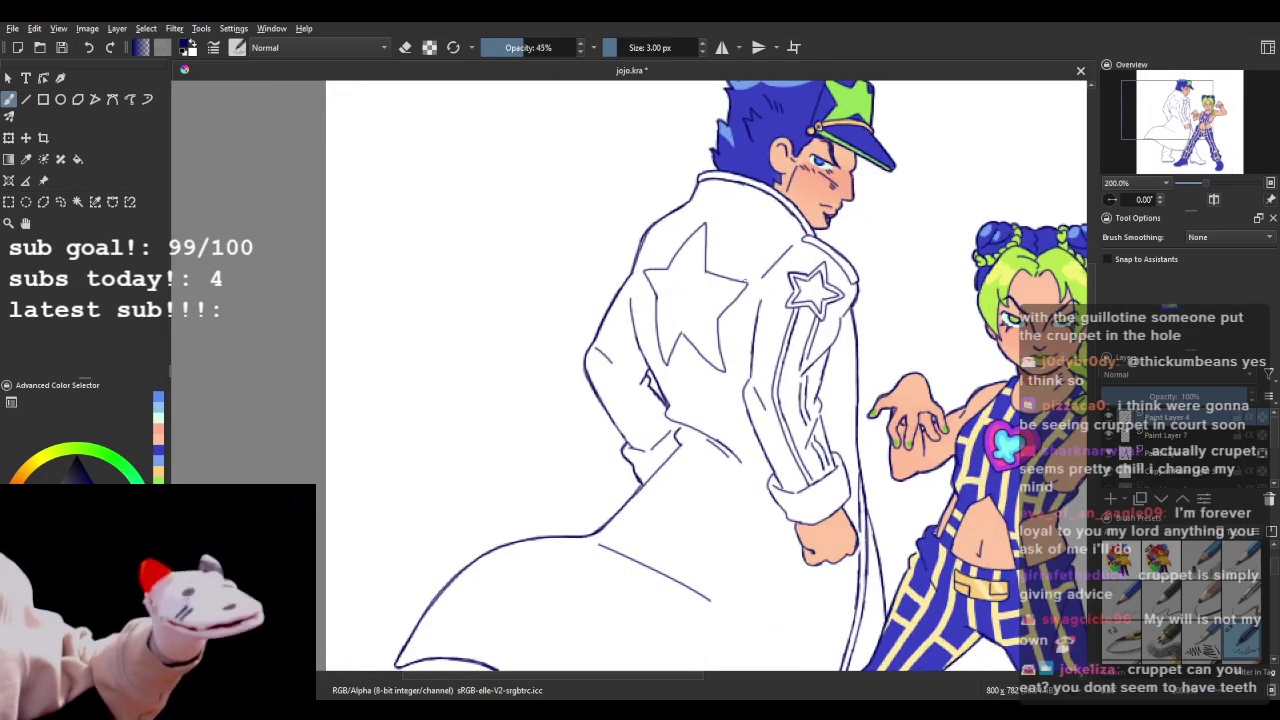
{"action": "scroll", "coordinate": [738, 272], "scroll_direction": "down", "scroll_amount": 2}
{"action": "scroll", "coordinate": [720, 262], "scroll_direction": "up", "scroll_amount": 5}
{"action": "scroll", "coordinate": [627, 196], "scroll_direction": "down", "scroll_amount": 1}
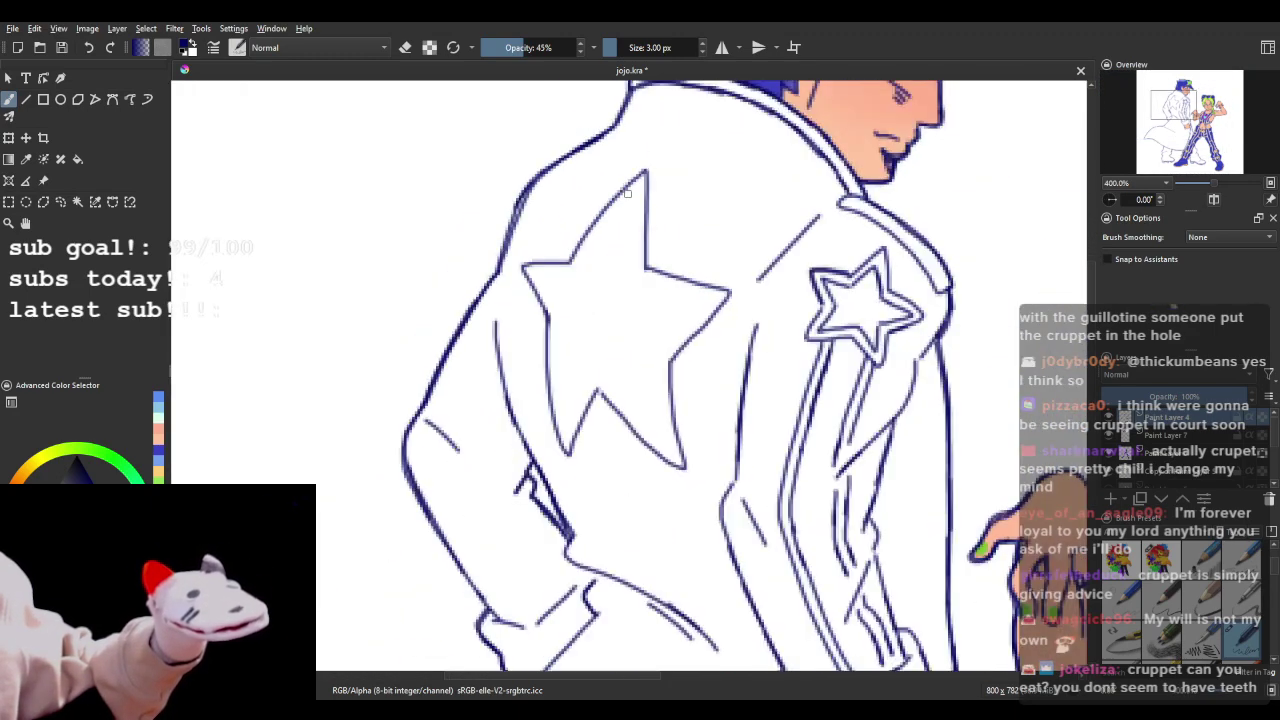
{"action": "scroll", "coordinate": [628, 193], "scroll_direction": "up", "scroll_amount": 1}
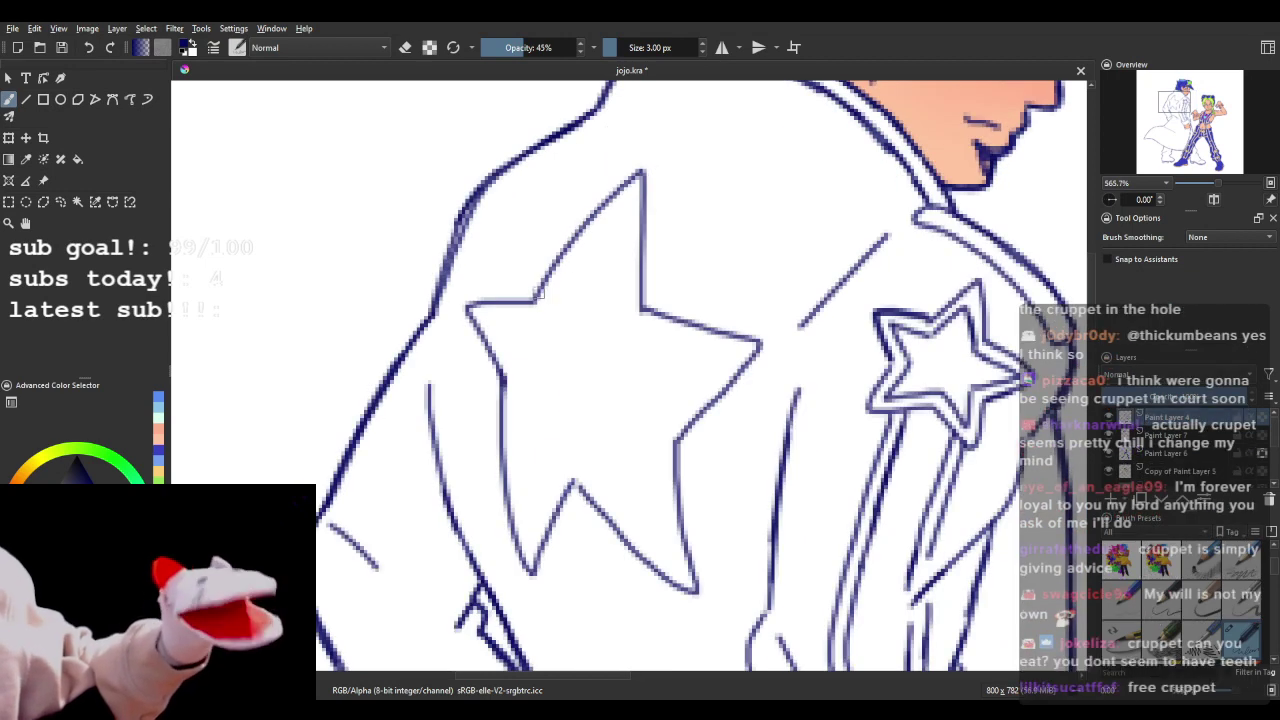
{"action": "left_click_drag", "start_coordinate": [548, 298], "coordinate": [574, 258]}
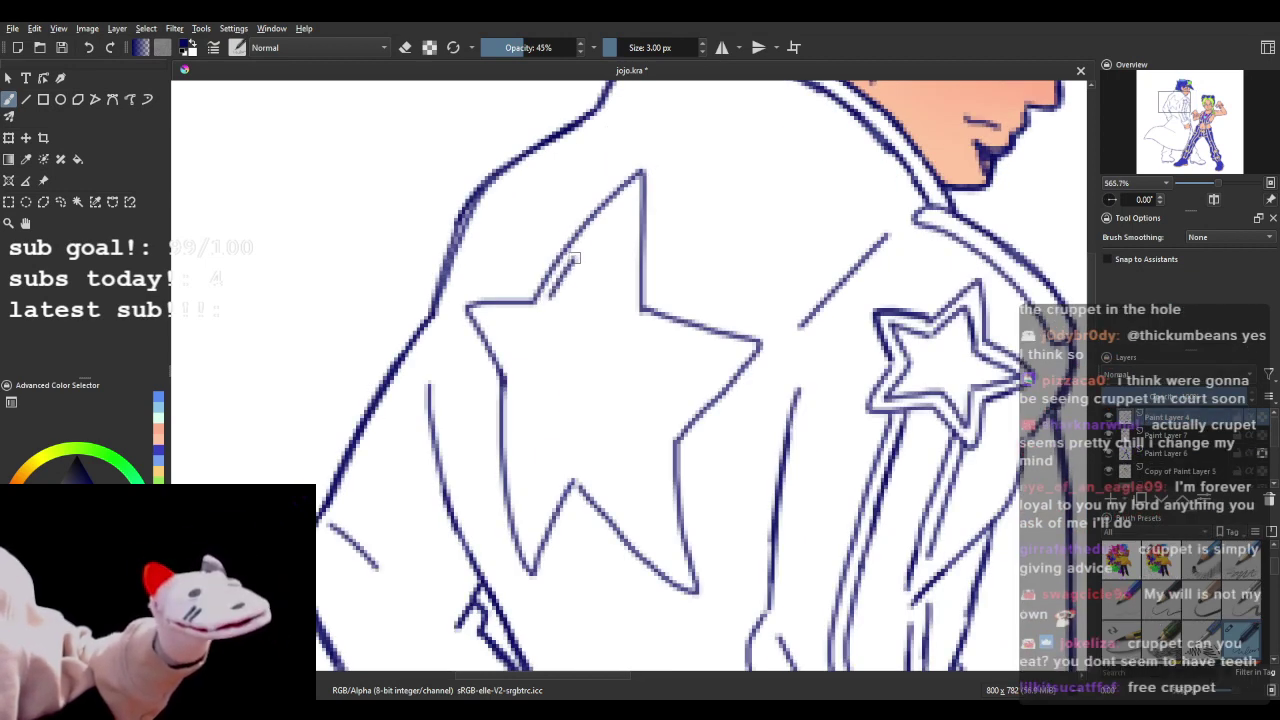
{"action": "left_click_drag", "start_coordinate": [628, 193], "coordinate": [628, 258]}
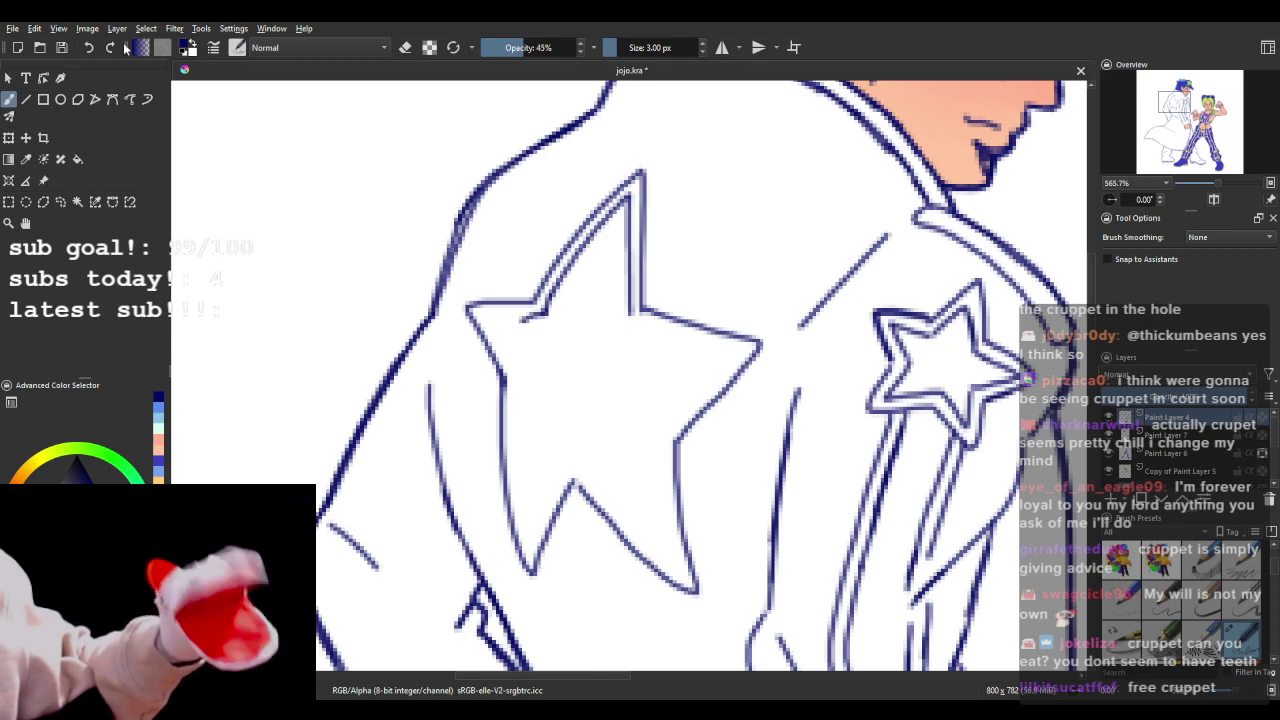
{"action": "left_click", "coordinate": [89, 47]}
{"action": "left_click_drag", "start_coordinate": [474, 312], "coordinate": [520, 368]}
{"action": "left_click", "coordinate": [89, 48]}
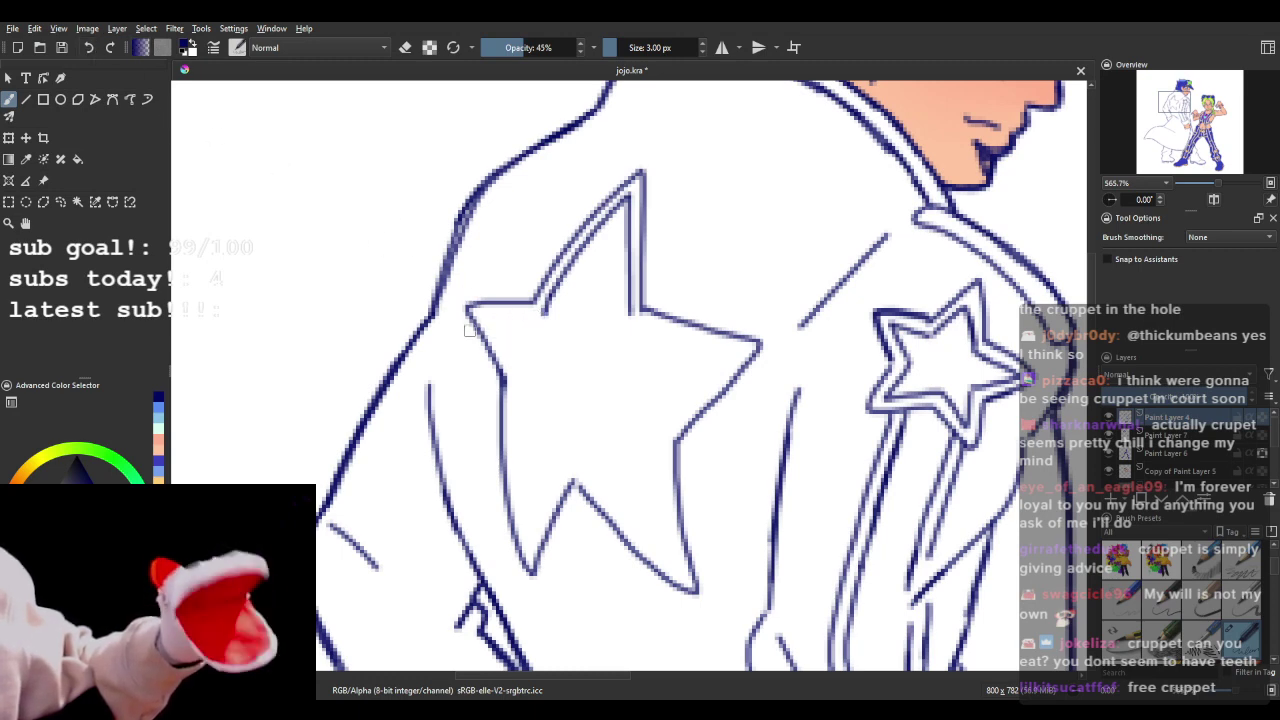
{"action": "left_click_drag", "start_coordinate": [476, 314], "coordinate": [515, 368]}
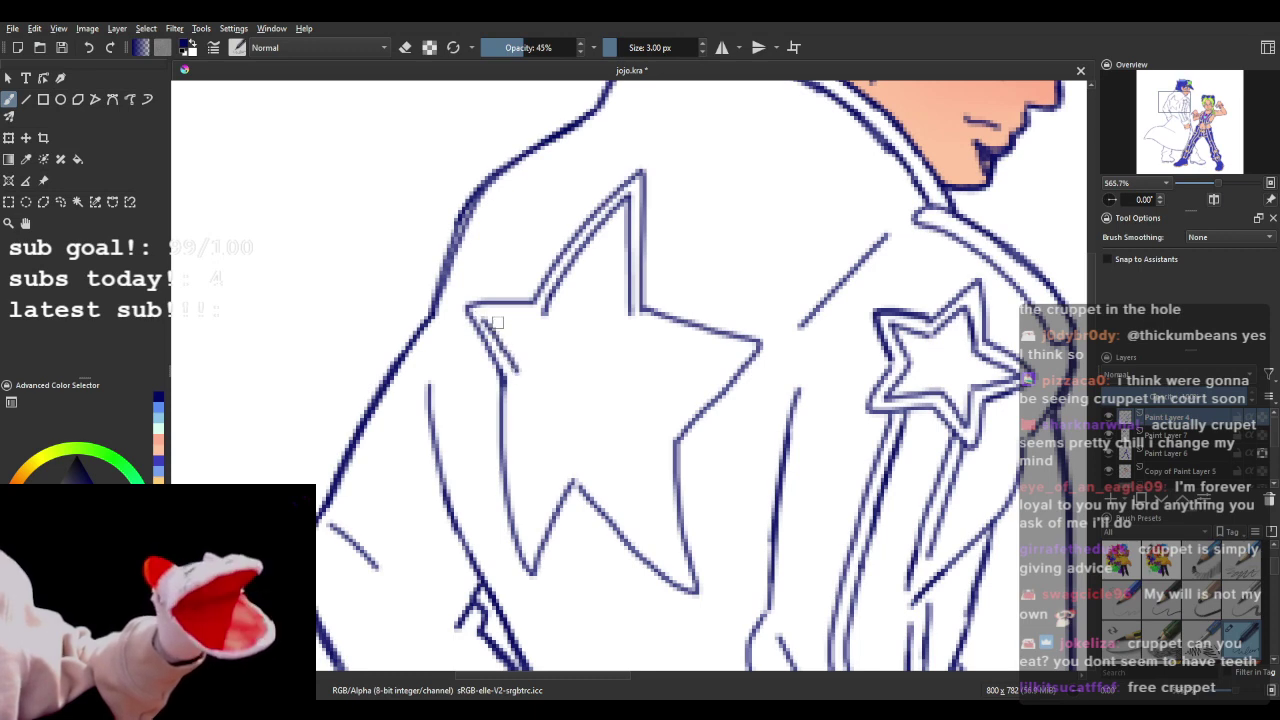
{"action": "left_click", "coordinate": [89, 47]}
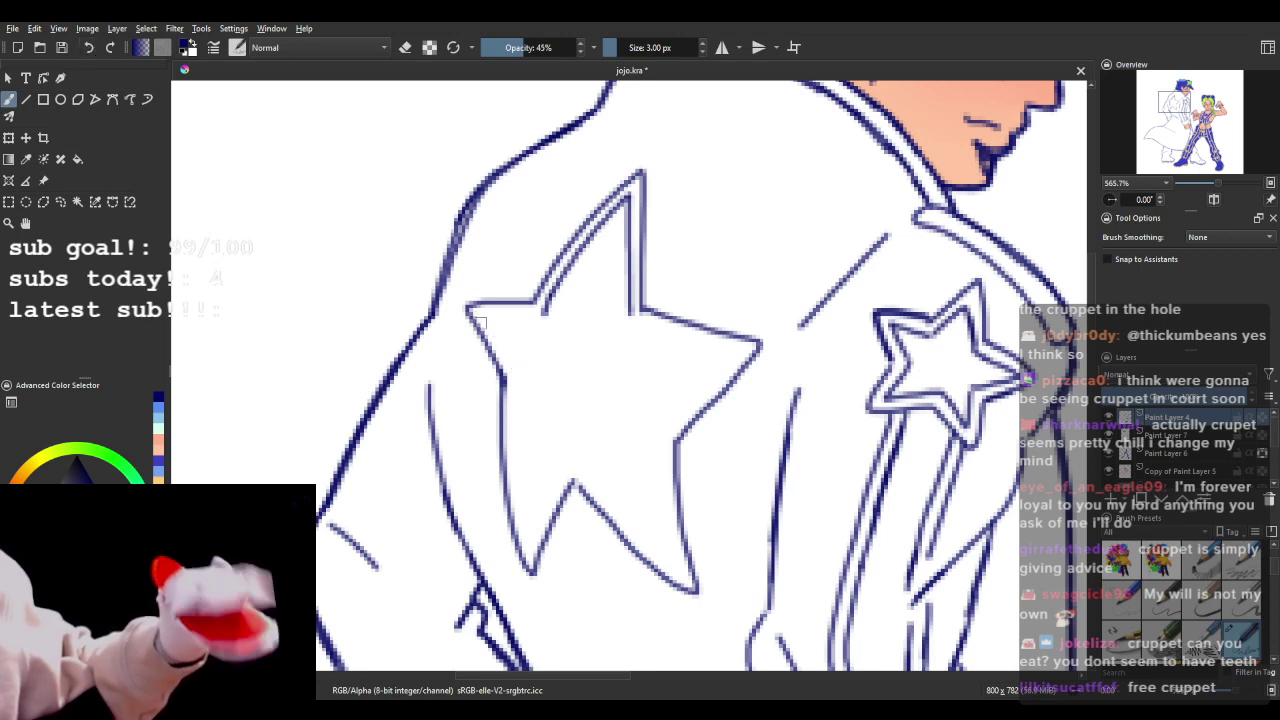
- Continue the back star's inner contour along its left and right points, parallel to the existing outline
{"action": "left_click_drag", "start_coordinate": [476, 312], "coordinate": [512, 366]}
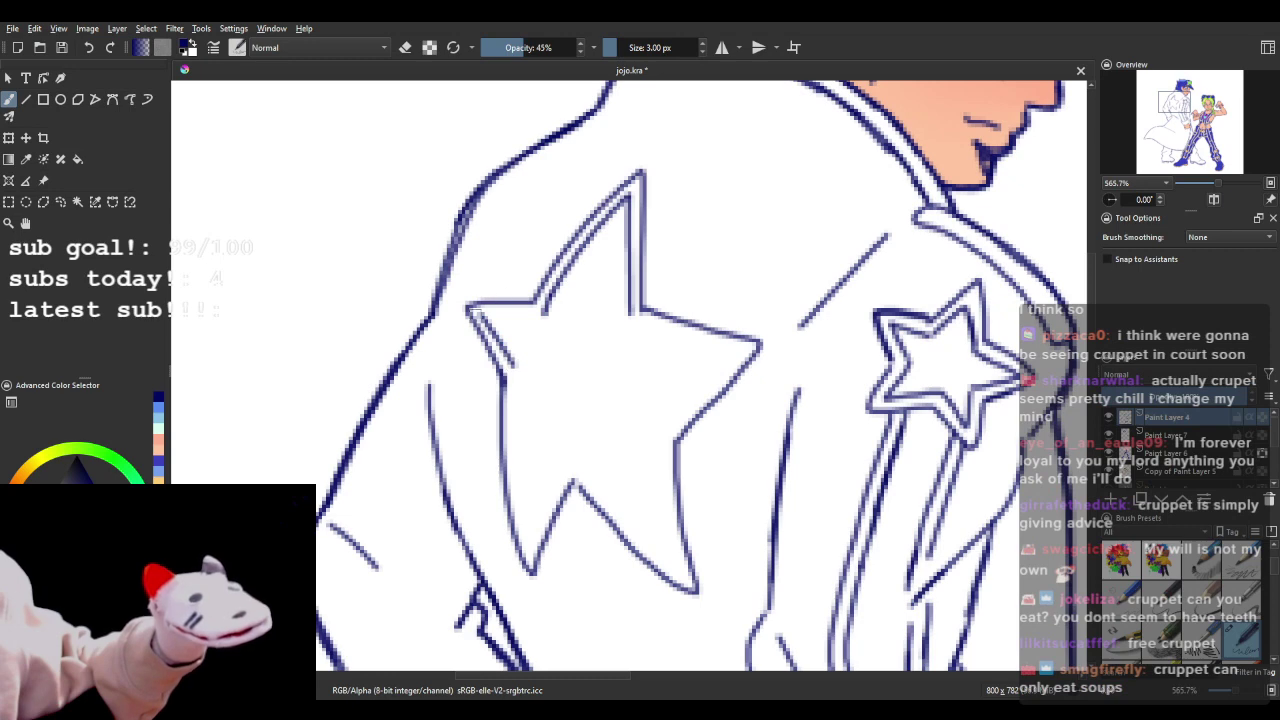
{"action": "left_click_drag", "start_coordinate": [474, 314], "coordinate": [540, 313]}
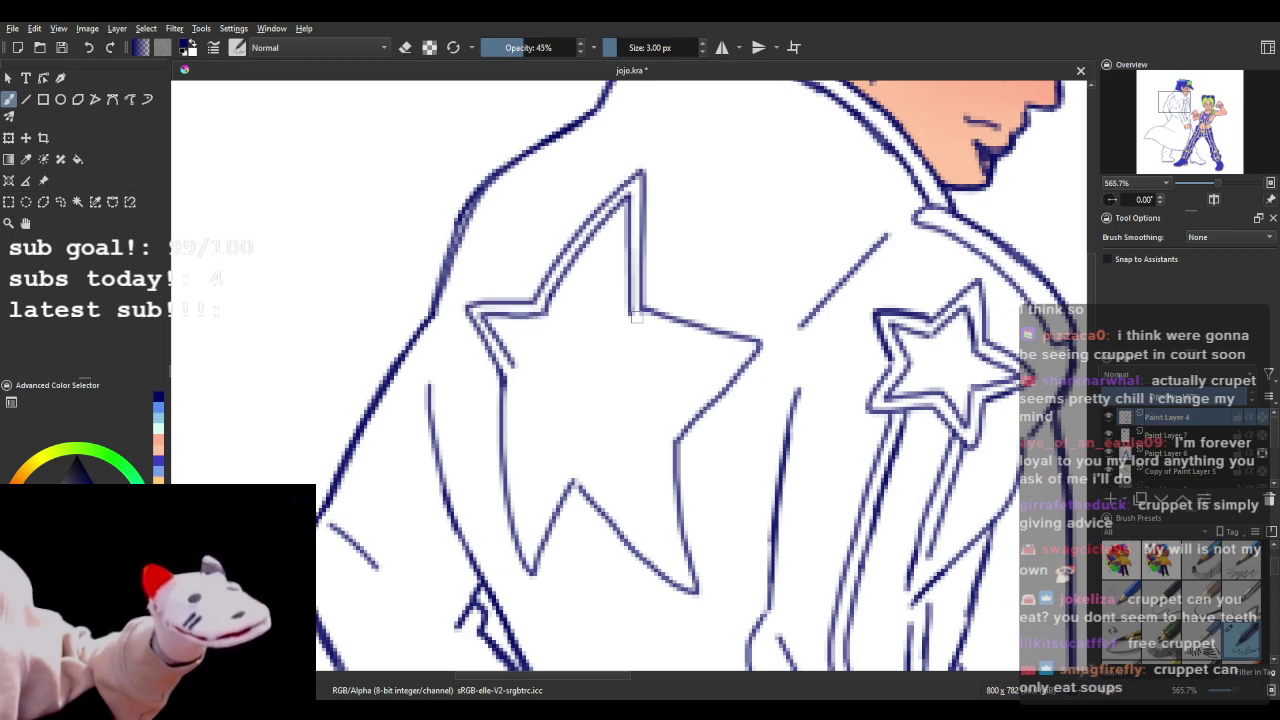
{"action": "mouse_move", "coordinate": [628, 316]}
{"action": "left_mouse_down"}
{"action": "mouse_move", "coordinate": [737, 350]}
{"action": "mouse_move", "coordinate": [664, 424]}
{"action": "left_mouse_up"}
{"action": "left_click_drag", "start_coordinate": [510, 366], "coordinate": [519, 461]}
{"action": "left_click", "coordinate": [89, 47]}
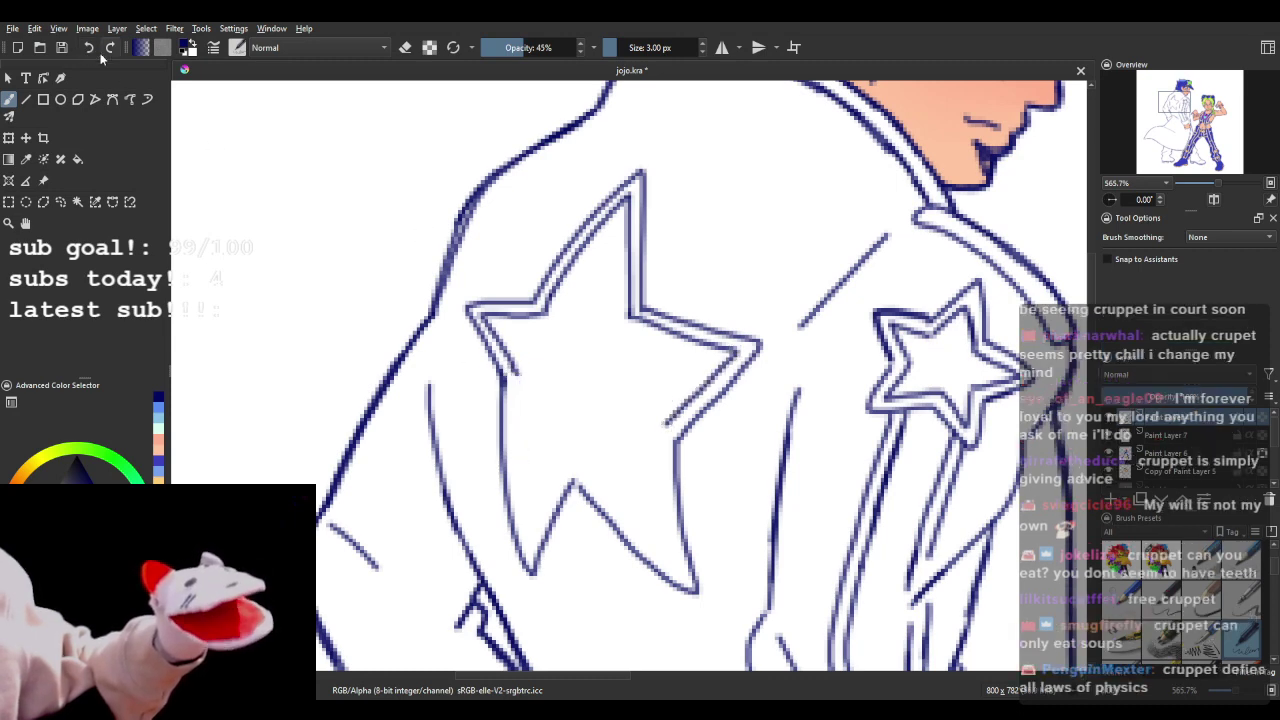
{"action": "left_click_drag", "start_coordinate": [516, 377], "coordinate": [519, 450]}
{"action": "left_click", "coordinate": [89, 47]}
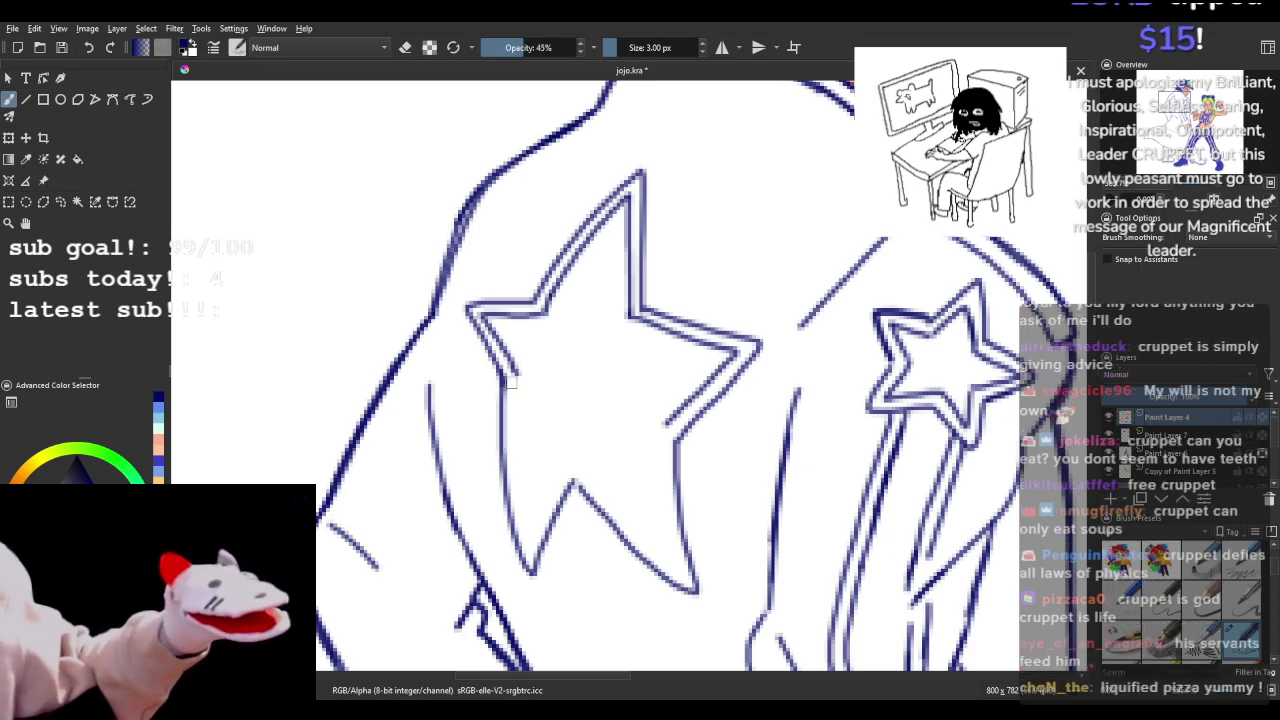
- Complete the back star's inner contour around its two lower points, closing it at the right-hand notch
{"action": "mouse_move", "coordinate": [516, 372]}
{"action": "left_mouse_down"}
{"action": "mouse_move", "coordinate": [529, 542]}
{"action": "mouse_move", "coordinate": [574, 460]}
{"action": "mouse_move", "coordinate": [593, 464]}
{"action": "mouse_move", "coordinate": [576, 474]}
{"action": "mouse_move", "coordinate": [574, 461]}
{"action": "mouse_move", "coordinate": [678, 573]}
{"action": "left_mouse_up"}
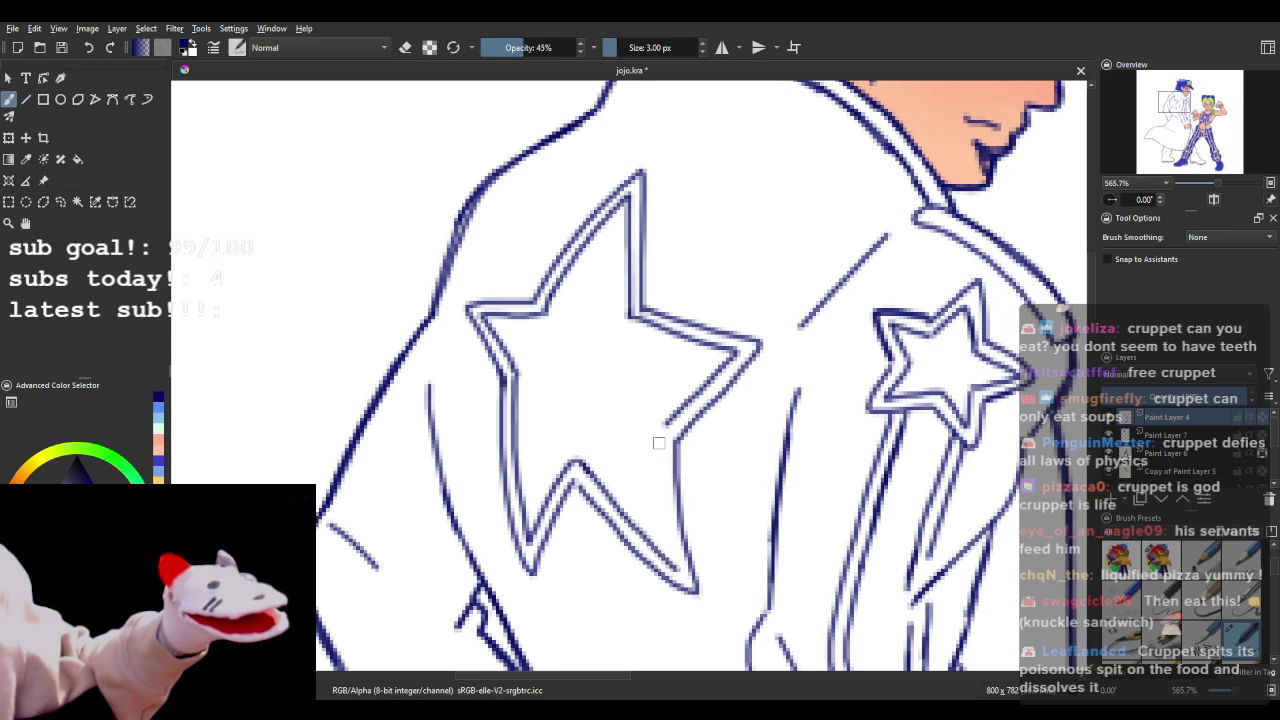
{"action": "left_click_drag", "start_coordinate": [664, 424], "coordinate": [666, 490]}
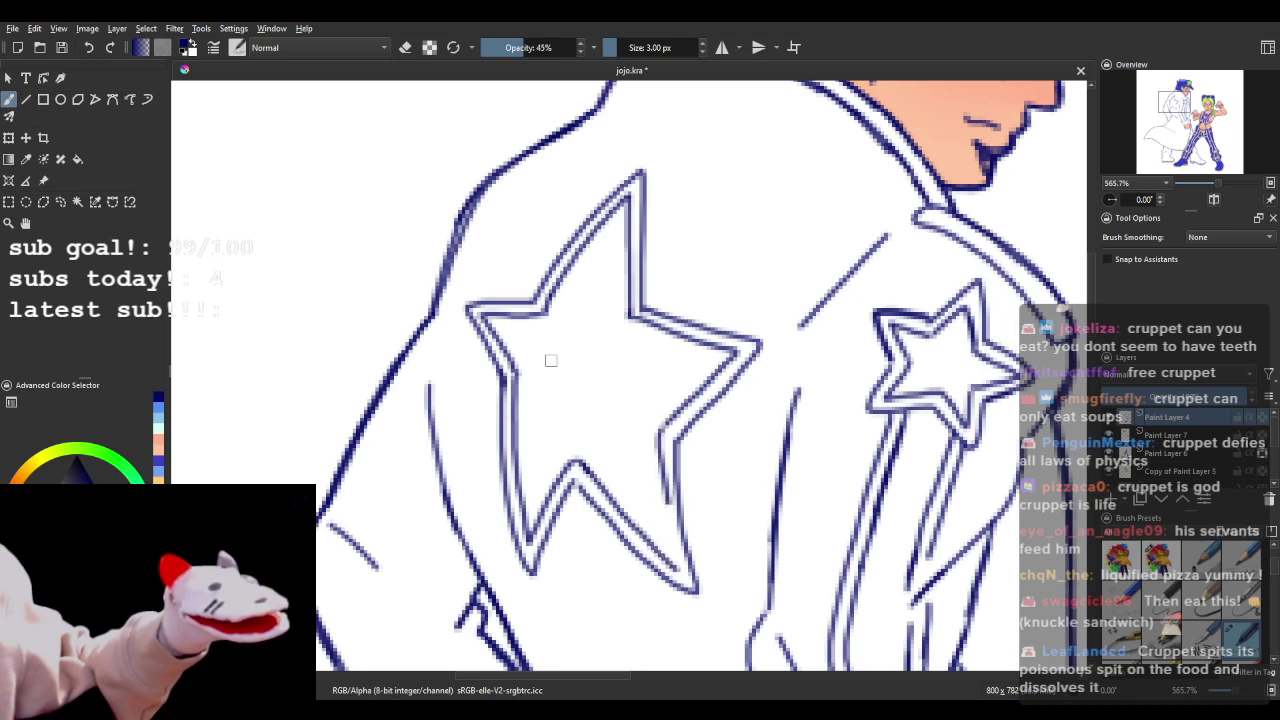
{"action": "left_click", "coordinate": [88, 47]}
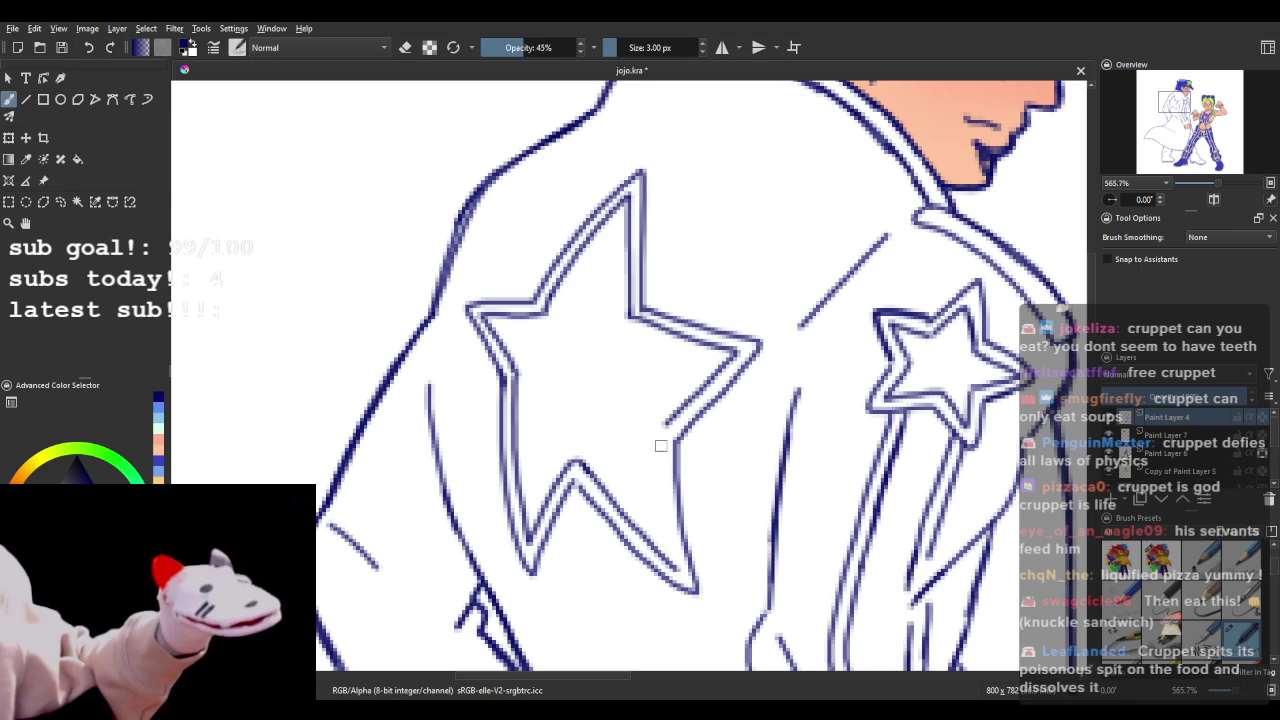
{"action": "left_click_drag", "start_coordinate": [664, 424], "coordinate": [679, 576]}
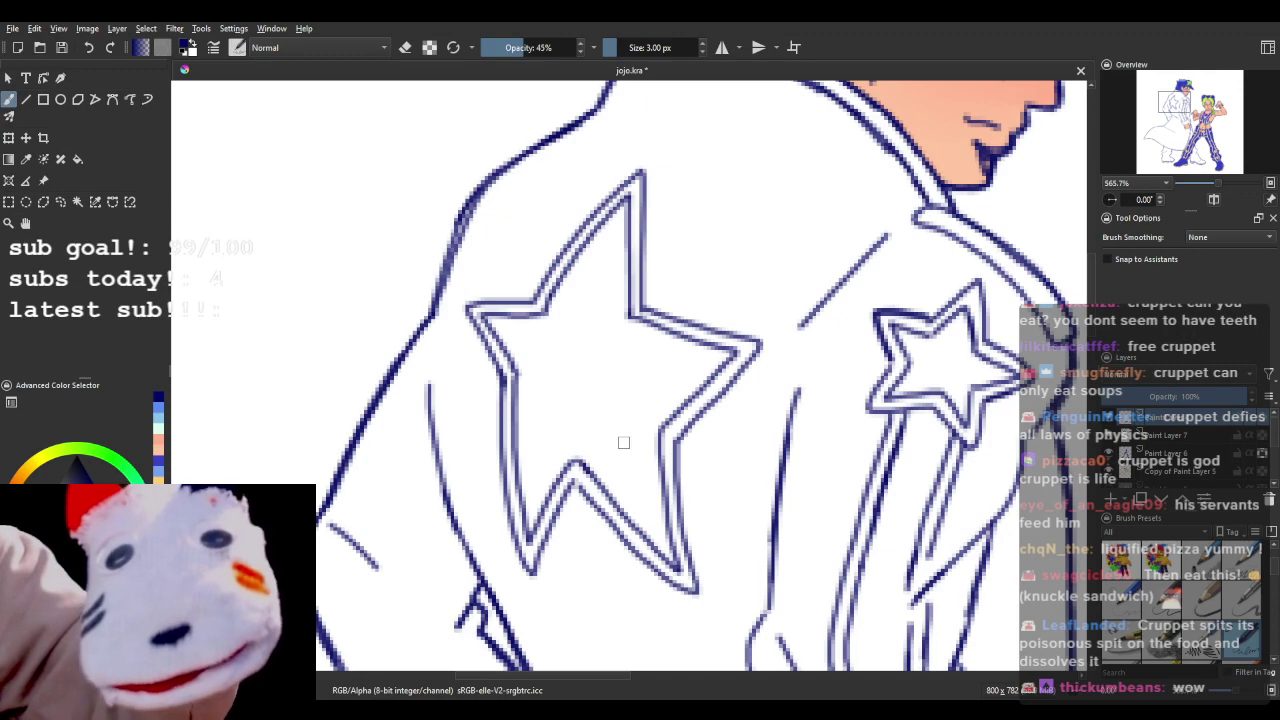
- Activate Paint Layer 7 for the colours and choose the 81 px brush preset at 100% opacity
{"action": "scroll", "coordinate": [623, 442], "scroll_direction": "down", "scroll_amount": 1}
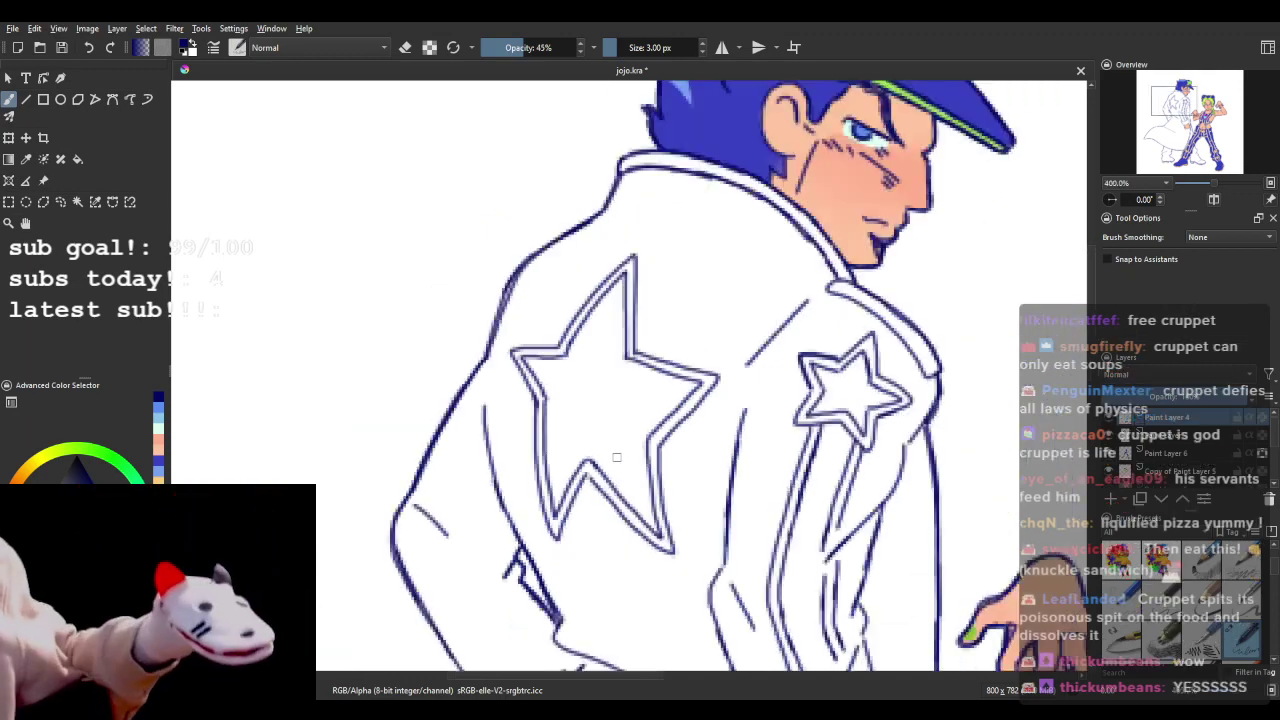
{"action": "scroll", "coordinate": [616, 457], "scroll_direction": "down", "scroll_amount": 7}
{"action": "scroll", "coordinate": [527, 393], "scroll_direction": "up", "scroll_amount": 5}
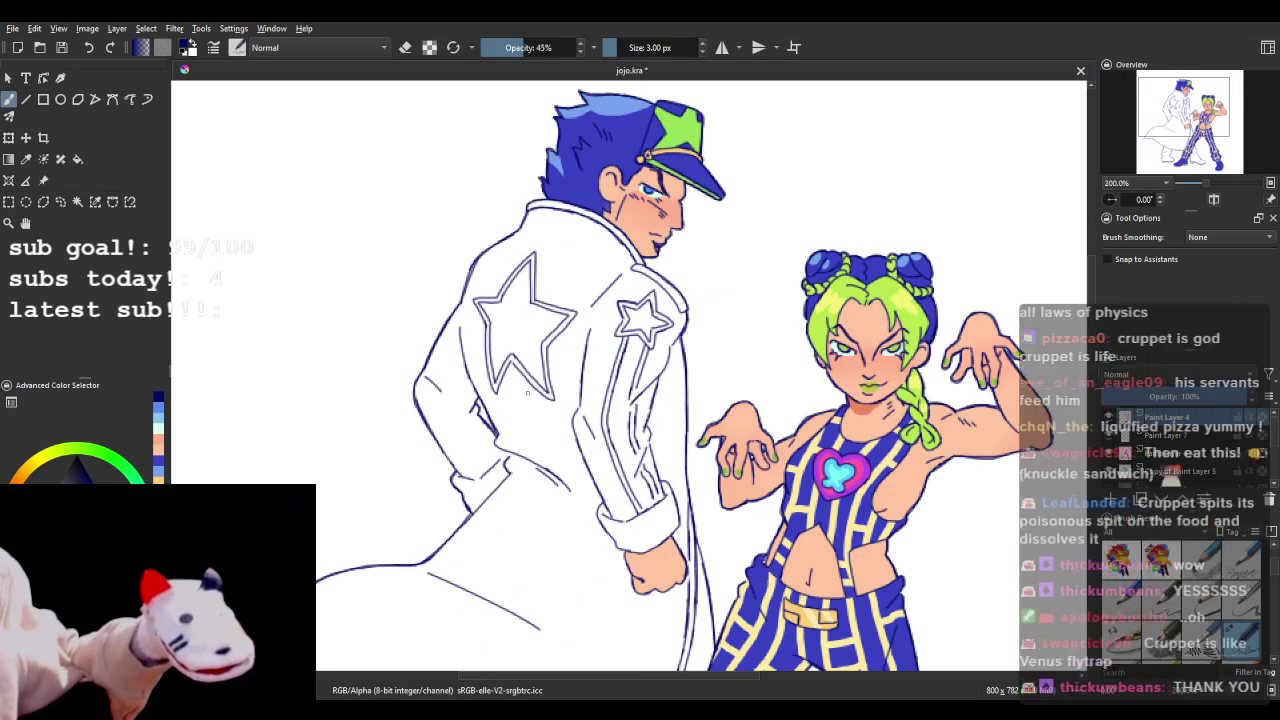
{"action": "scroll", "coordinate": [527, 393], "scroll_direction": "up", "scroll_amount": 2}
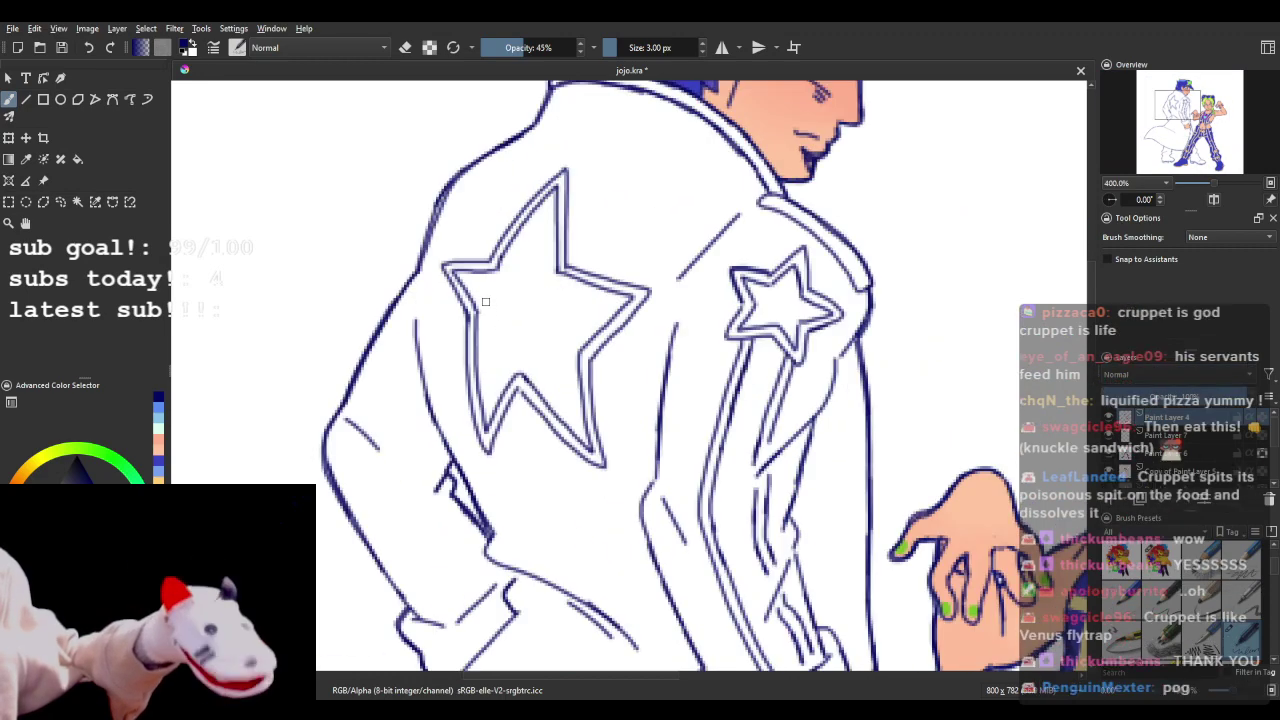
{"action": "scroll", "coordinate": [511, 309], "scroll_direction": "down", "scroll_amount": 3}
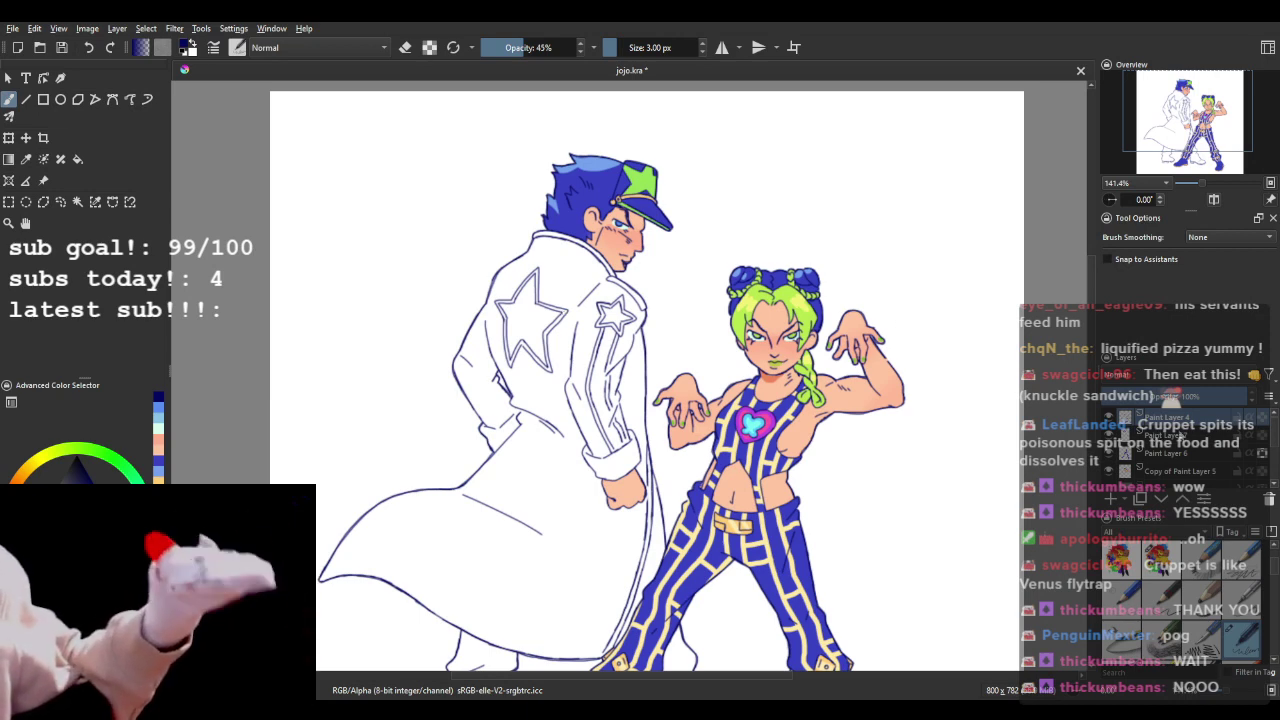
{"action": "left_click", "coordinate": [1166, 437]}
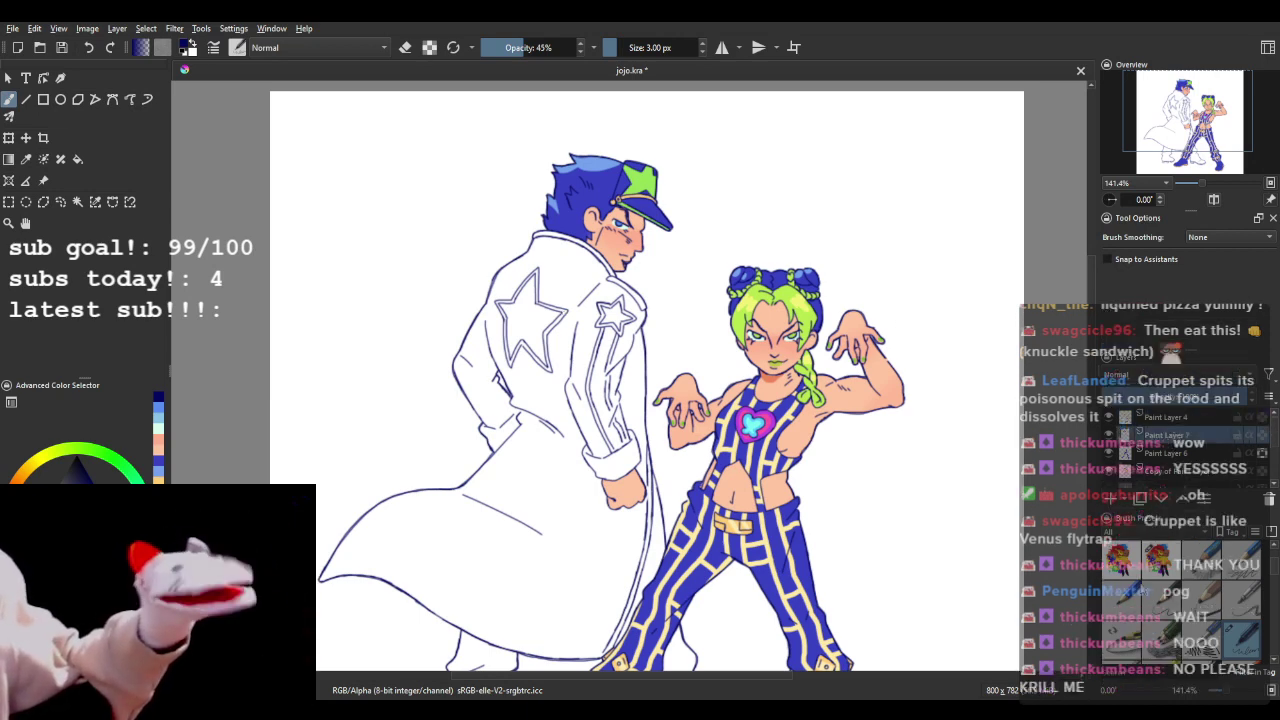
{"action": "left_click", "coordinate": [1158, 566]}
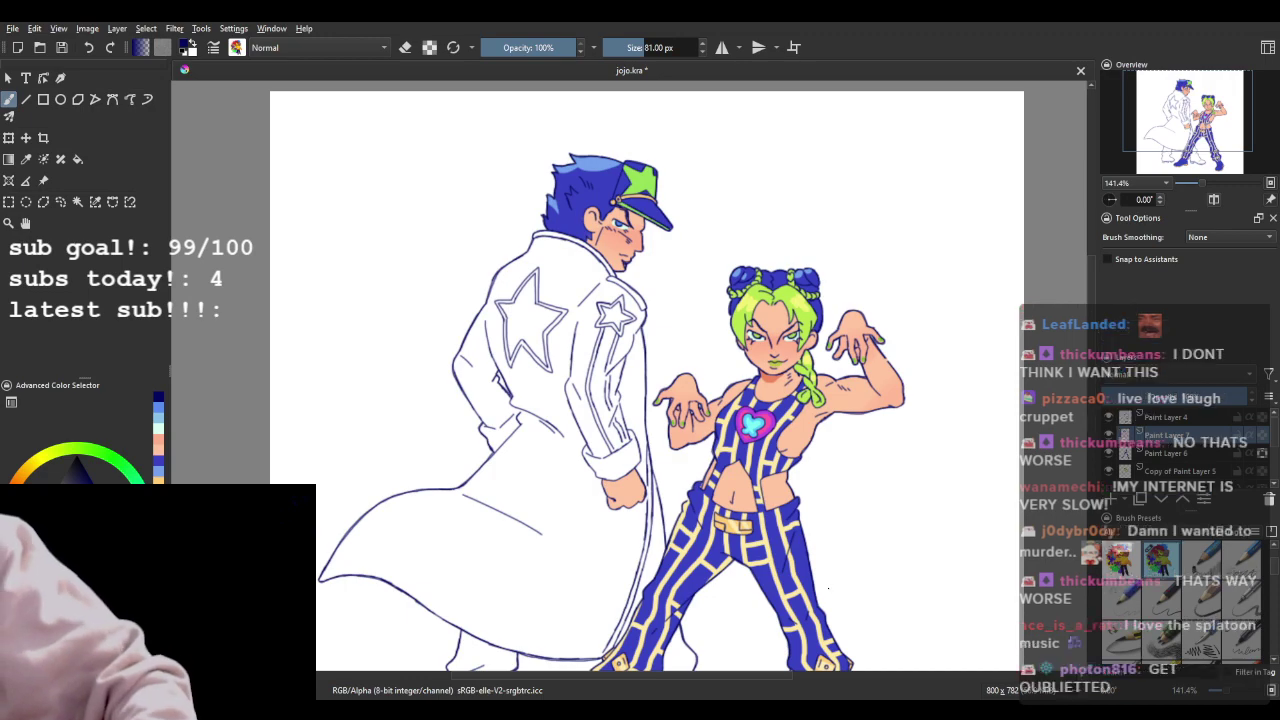
- Sample the light green from the star on the man's cap
{"action": "scroll", "coordinate": [828, 588], "scroll_direction": "down", "scroll_amount": 2}
{"action": "scroll", "coordinate": [830, 582], "scroll_direction": "up", "scroll_amount": 3}
{"action": "scroll", "coordinate": [811, 555], "scroll_direction": "down", "scroll_amount": 2}
{"action": "scroll", "coordinate": [783, 566], "scroll_direction": "up", "scroll_amount": 3}
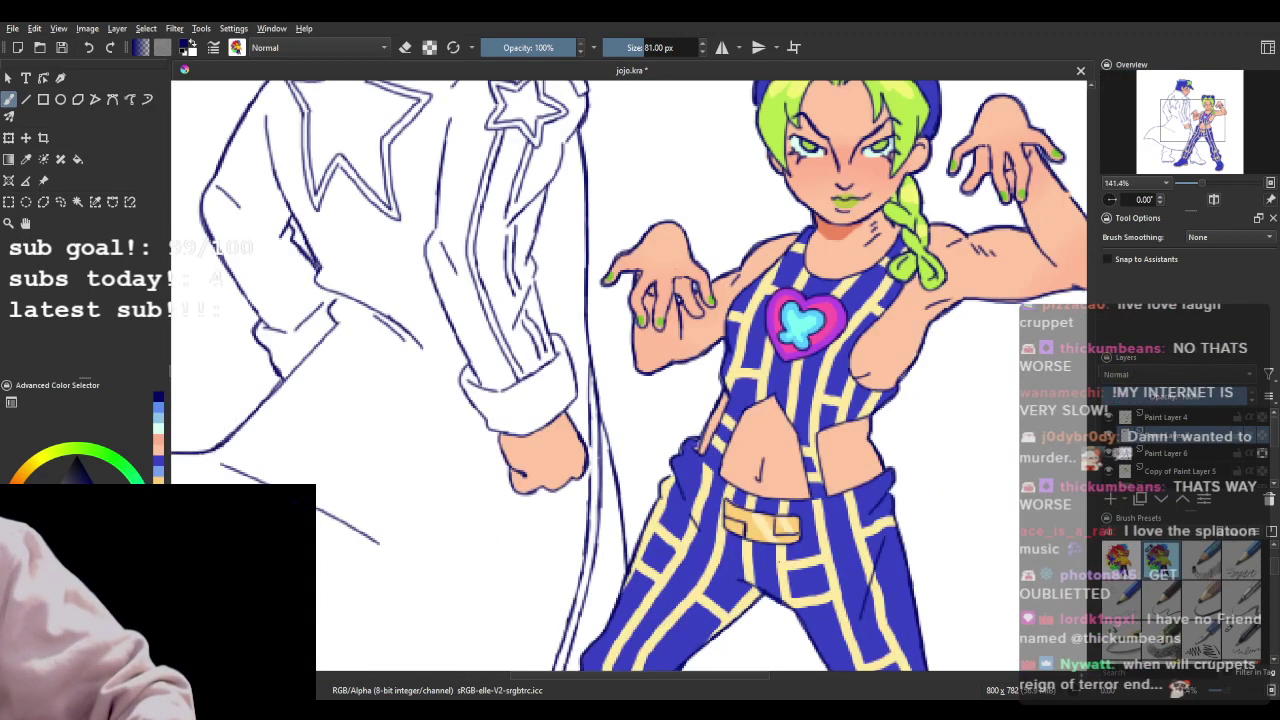
{"action": "scroll", "coordinate": [630, 380], "scroll_direction": "down", "scroll_amount": 1}
{"action": "scroll", "coordinate": [652, 270], "scroll_direction": "up", "scroll_amount": 4}
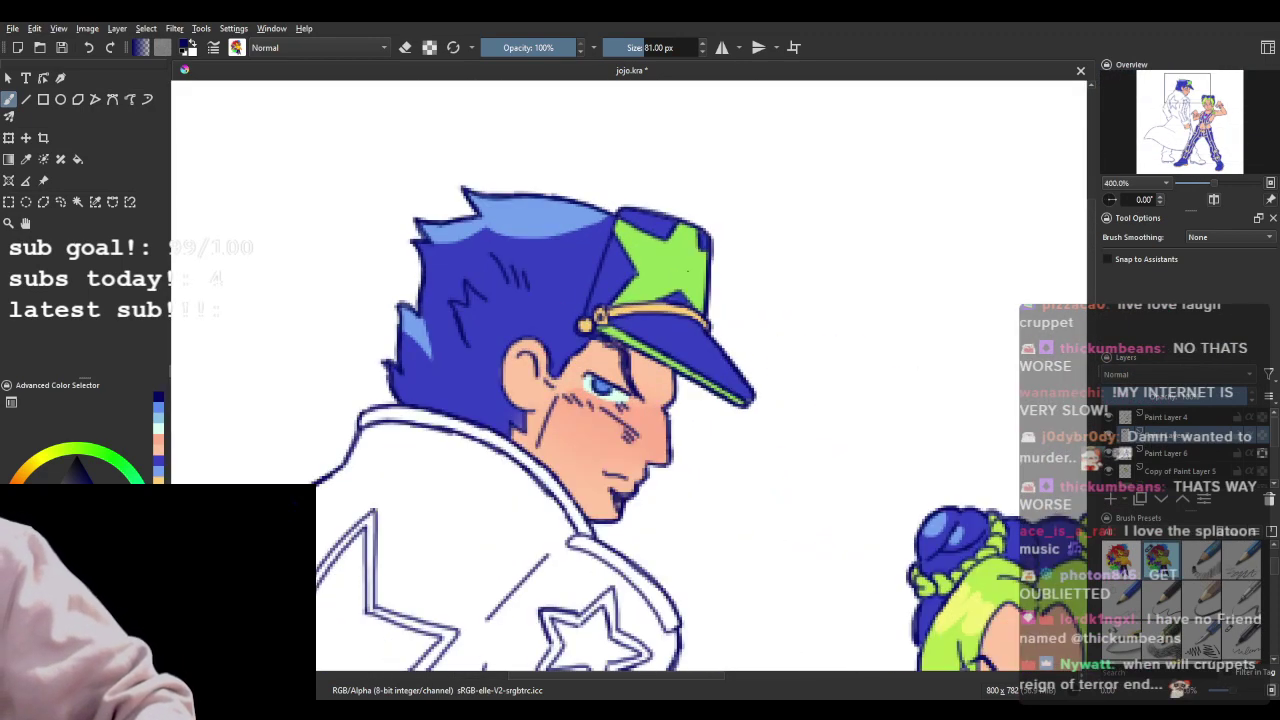
{"action": "left_click", "coordinate": [652, 270], "text": "ctrl"}
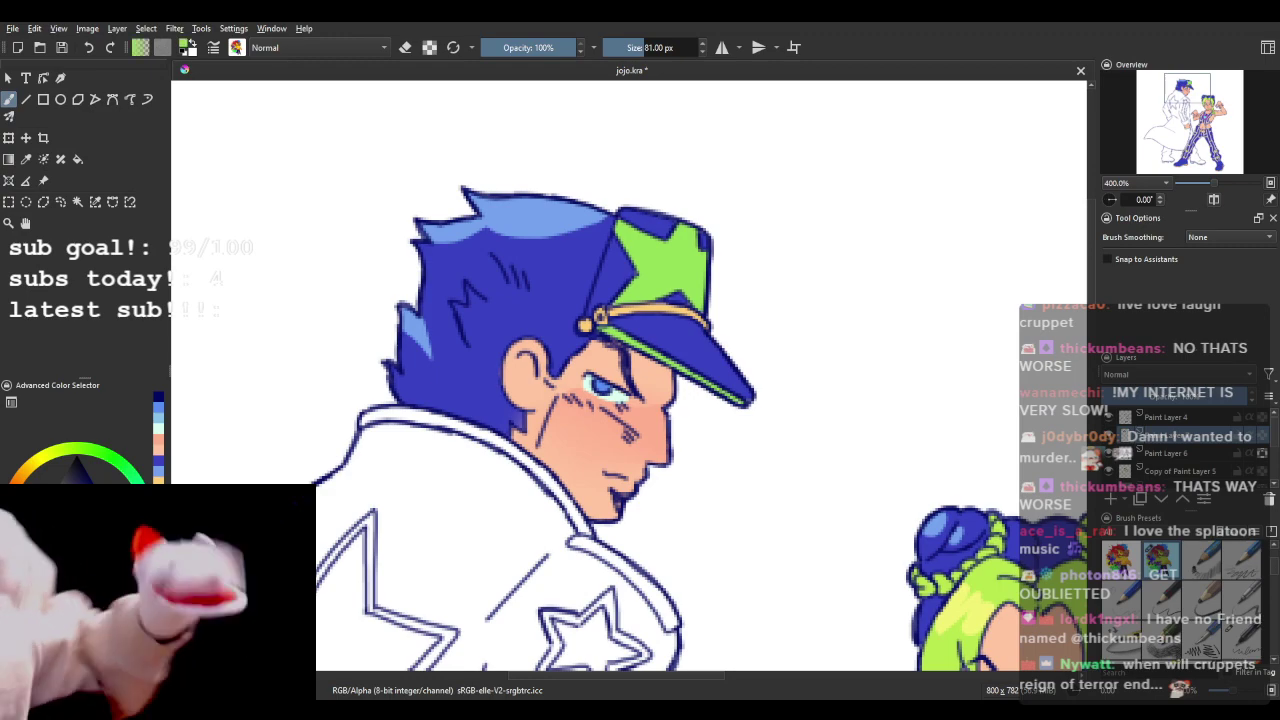
- Fill the inside of the coat's large back star and of the smaller sleeve star with the sampled light green
{"action": "left_click", "coordinate": [78, 160]}
{"action": "scroll", "coordinate": [443, 336], "scroll_direction": "down", "scroll_amount": 3}
{"action": "scroll", "coordinate": [409, 457], "scroll_direction": "up", "scroll_amount": 2}
{"action": "left_click", "coordinate": [409, 457]}
{"action": "scroll", "coordinate": [409, 457], "scroll_direction": "down", "scroll_amount": 2}
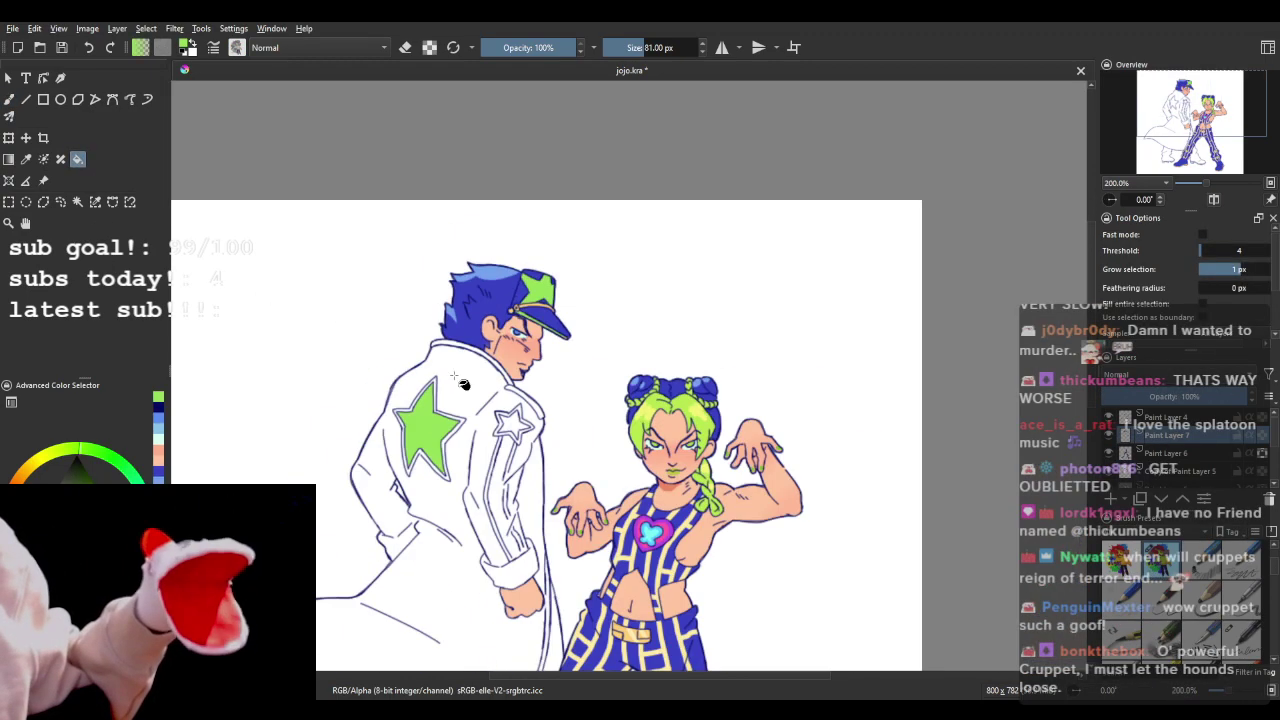
{"action": "scroll", "coordinate": [520, 415], "scroll_direction": "up", "scroll_amount": 2}
{"action": "left_click", "coordinate": [520, 413]}
{"action": "scroll", "coordinate": [520, 413], "scroll_direction": "down", "scroll_amount": 4}
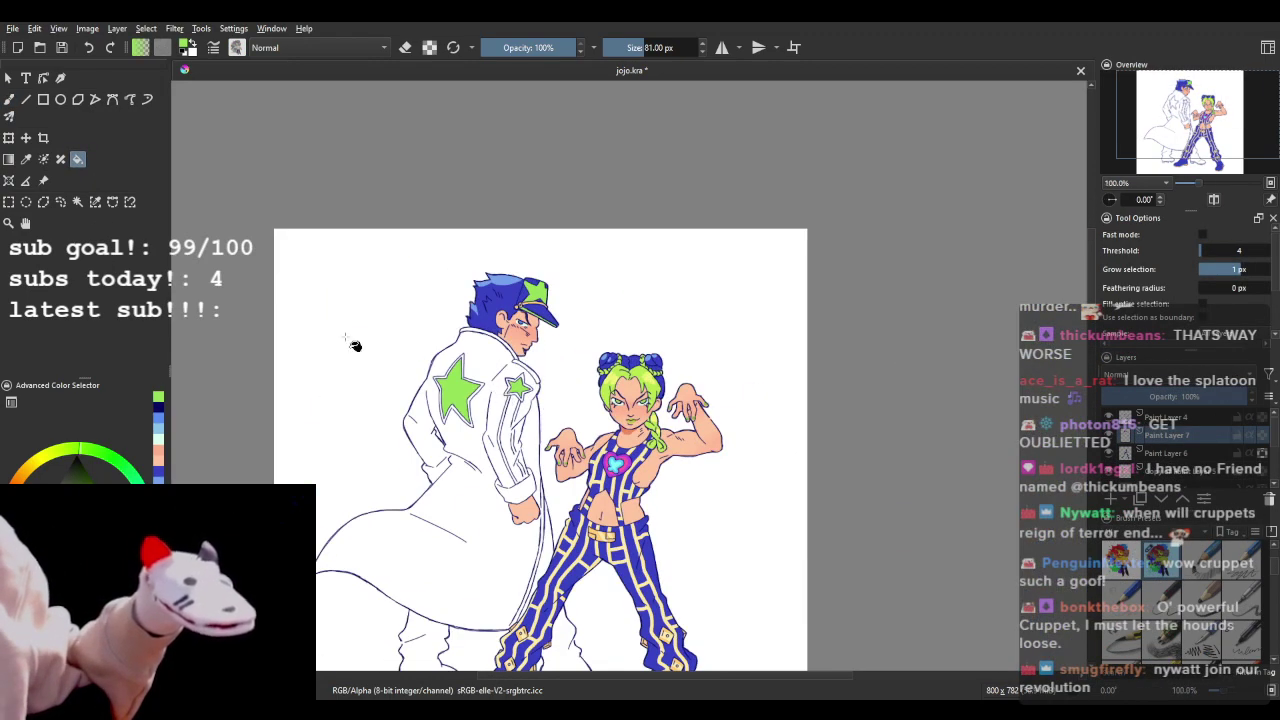
- Activate the freehand brush and pick light orange as the colour for the sleeve star's border
{"action": "left_click", "coordinate": [9, 99]}
{"action": "scroll", "coordinate": [422, 343], "scroll_direction": "up", "scroll_amount": 2}
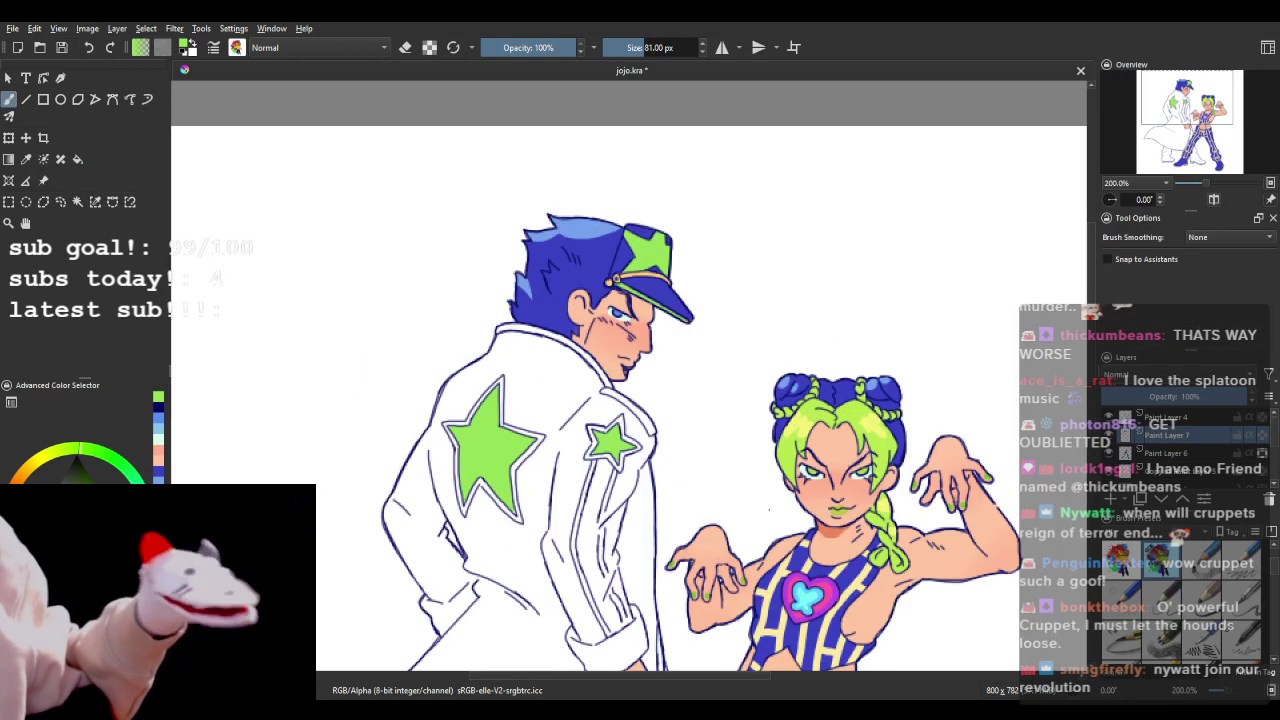
{"action": "scroll", "coordinate": [769, 509], "scroll_direction": "up", "scroll_amount": 2}
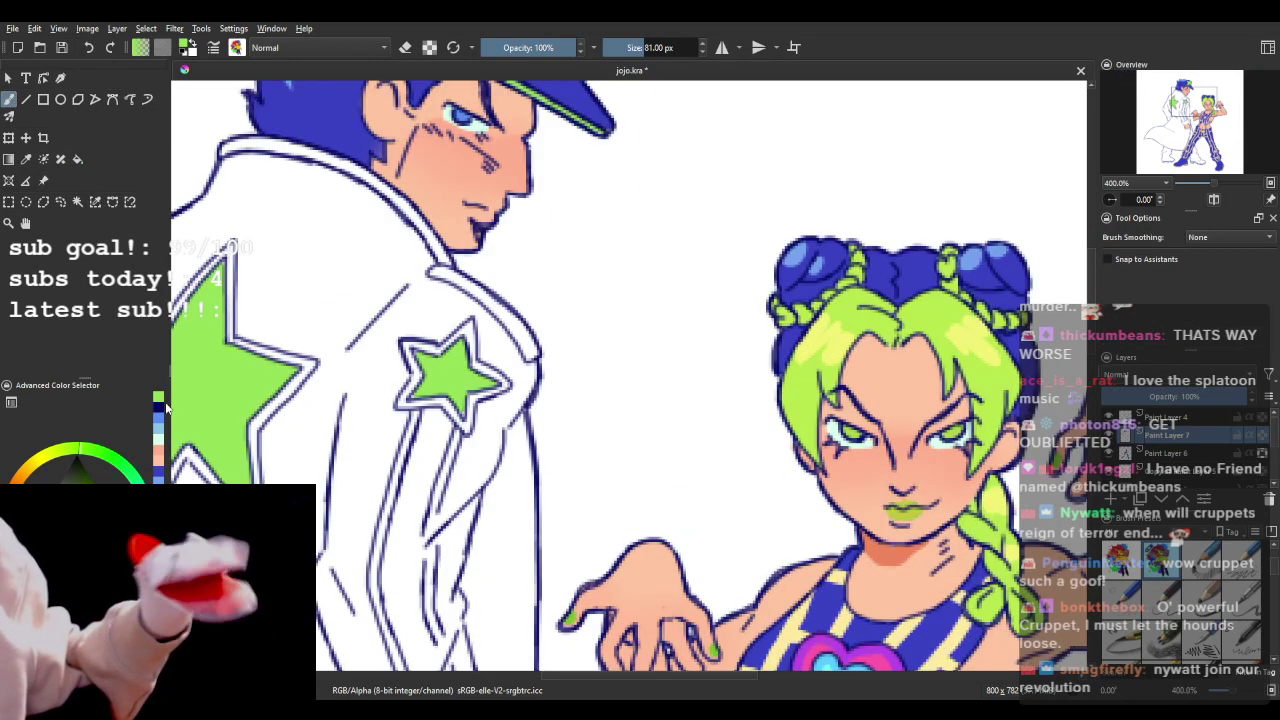
{"action": "scroll", "coordinate": [360, 350], "scroll_direction": "up", "scroll_amount": 1}
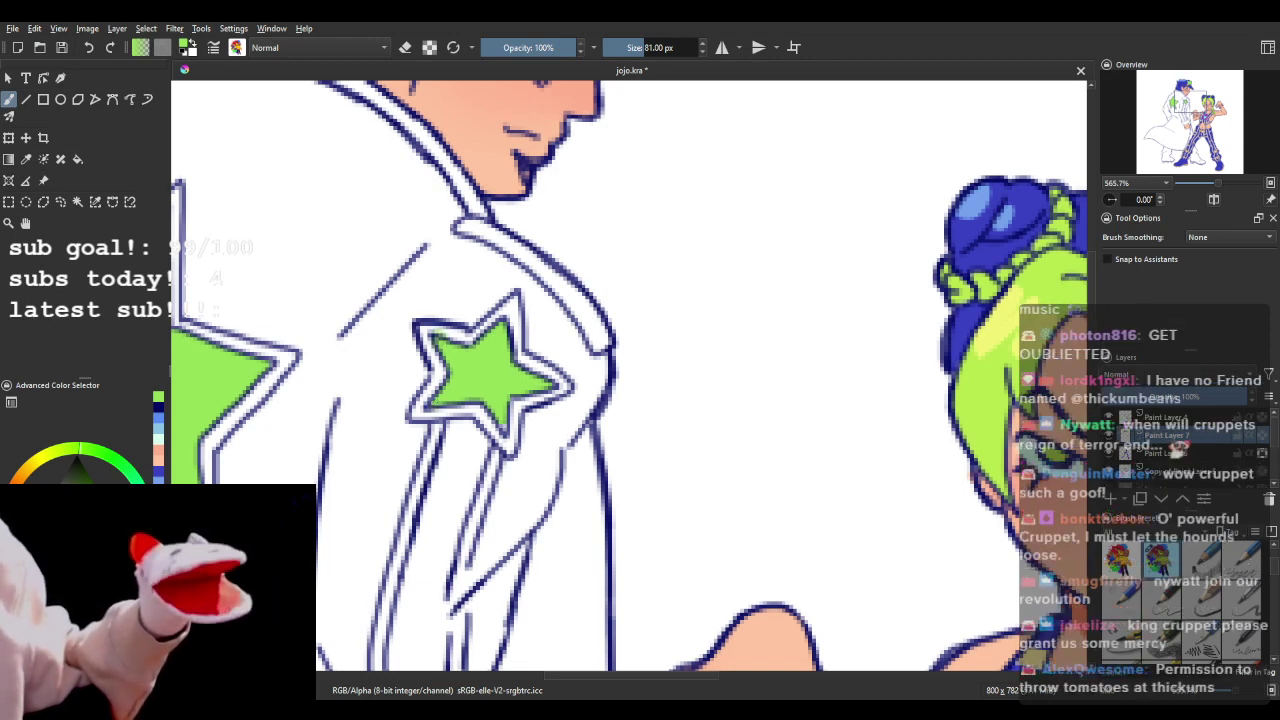
{"action": "scroll", "coordinate": [480, 370], "scroll_direction": "down", "scroll_amount": 1}
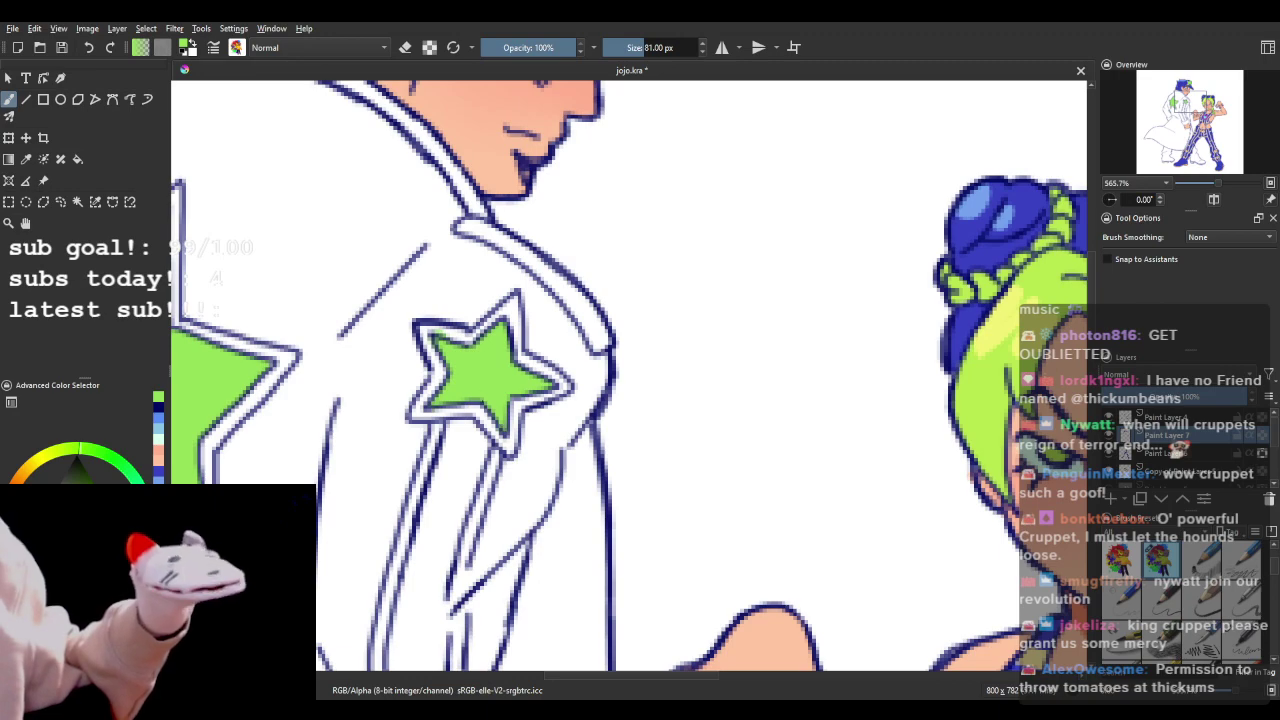
{"action": "scroll", "coordinate": [480, 370], "scroll_direction": "down", "scroll_amount": 1}
{"action": "scroll", "coordinate": [232, 386], "scroll_direction": "up", "scroll_amount": 1}
{"action": "scroll", "coordinate": [372, 388], "scroll_direction": "up", "scroll_amount": 1}
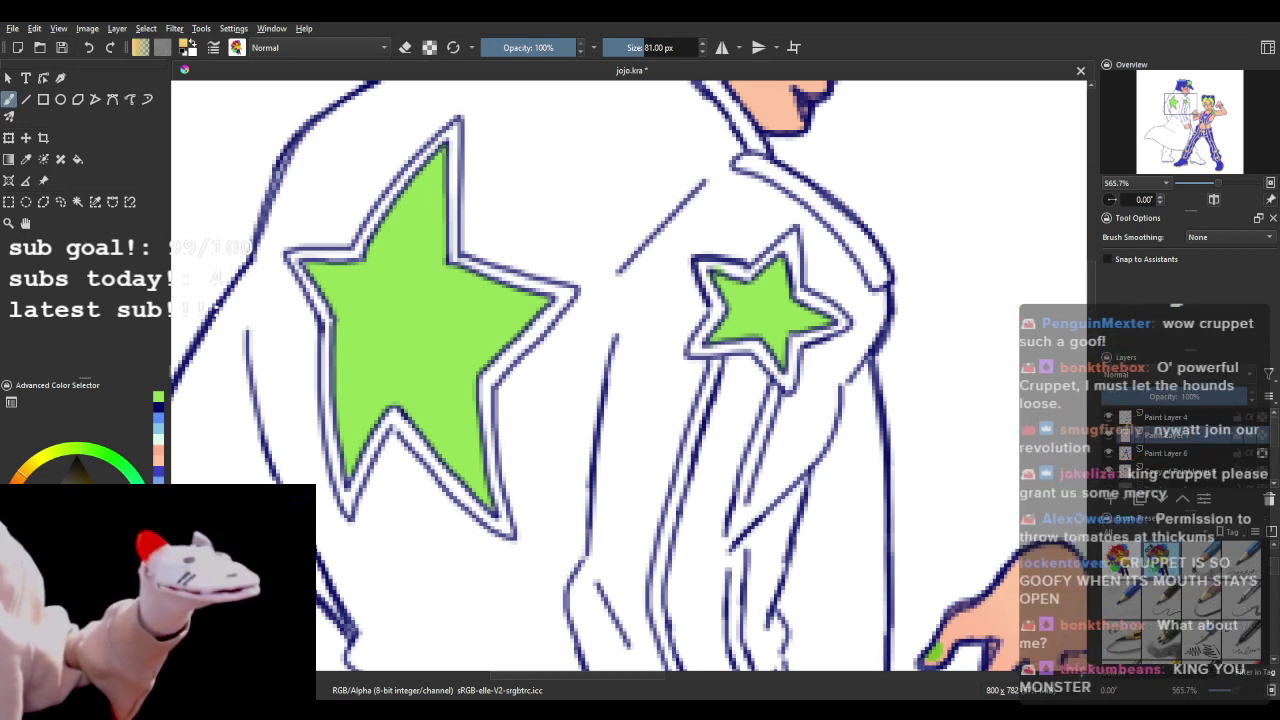
{"action": "scroll", "coordinate": [630, 375], "scroll_direction": "down", "scroll_amount": 2}
{"action": "scroll", "coordinate": [500, 330], "scroll_direction": "up", "scroll_amount": 2}
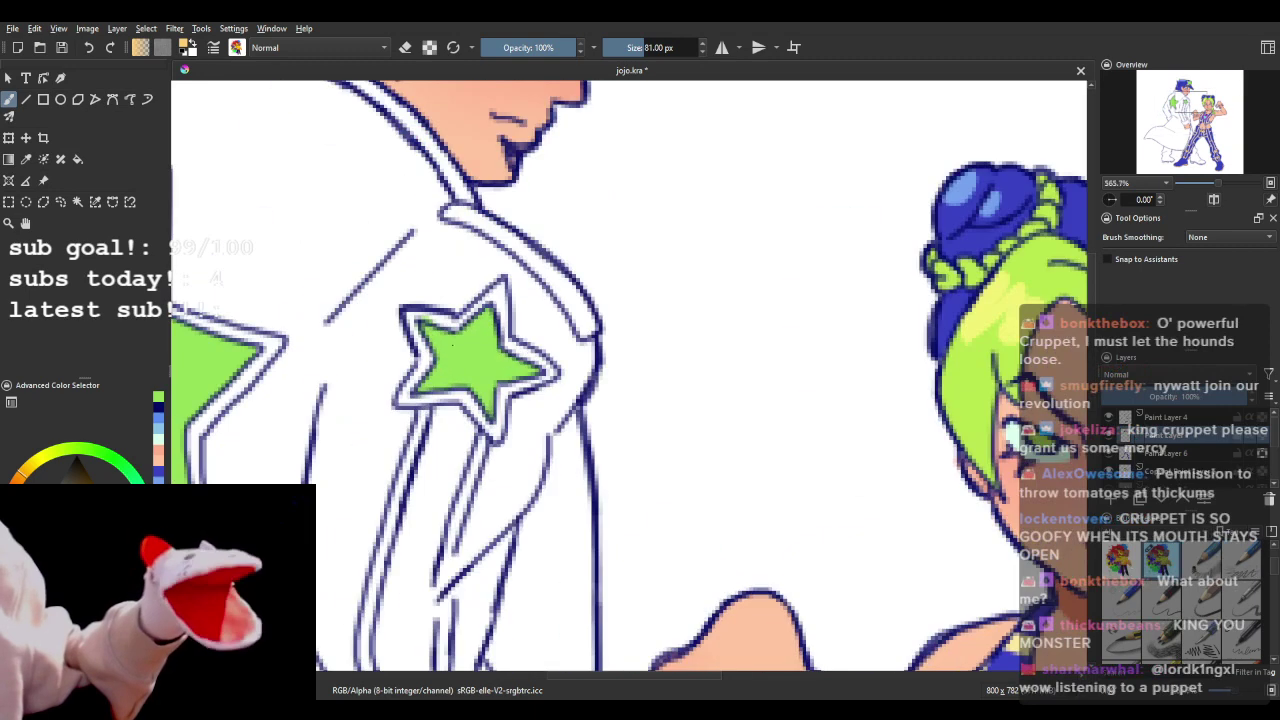
{"action": "scroll", "coordinate": [452, 345], "scroll_direction": "up", "scroll_amount": 1}
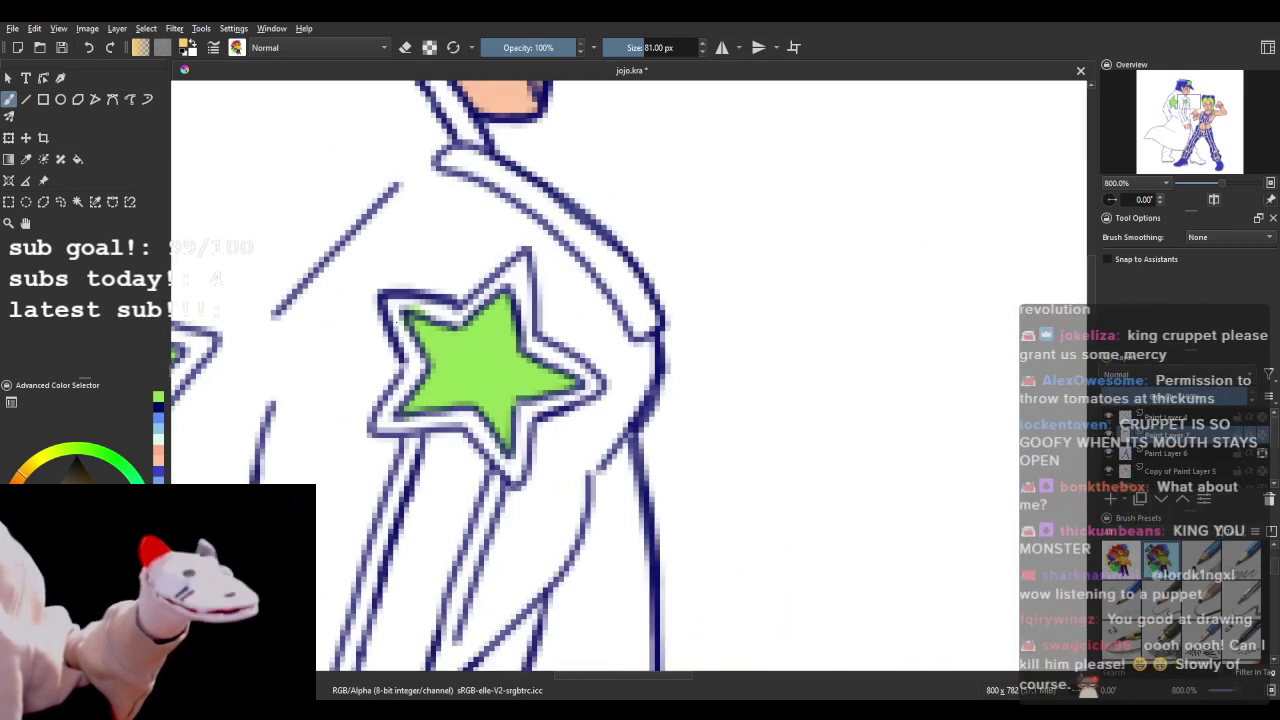
- Paint the band between the sleeve star's two outlines light orange all the way round, undoing the stray part at its lower point
{"action": "mouse_move", "coordinate": [389, 300]}
{"action": "left_mouse_down"}
{"action": "mouse_move", "coordinate": [417, 370]}
{"action": "mouse_move", "coordinate": [378, 429]}
{"action": "mouse_move", "coordinate": [442, 419]}
{"action": "mouse_move", "coordinate": [500, 455]}
{"action": "left_mouse_up"}
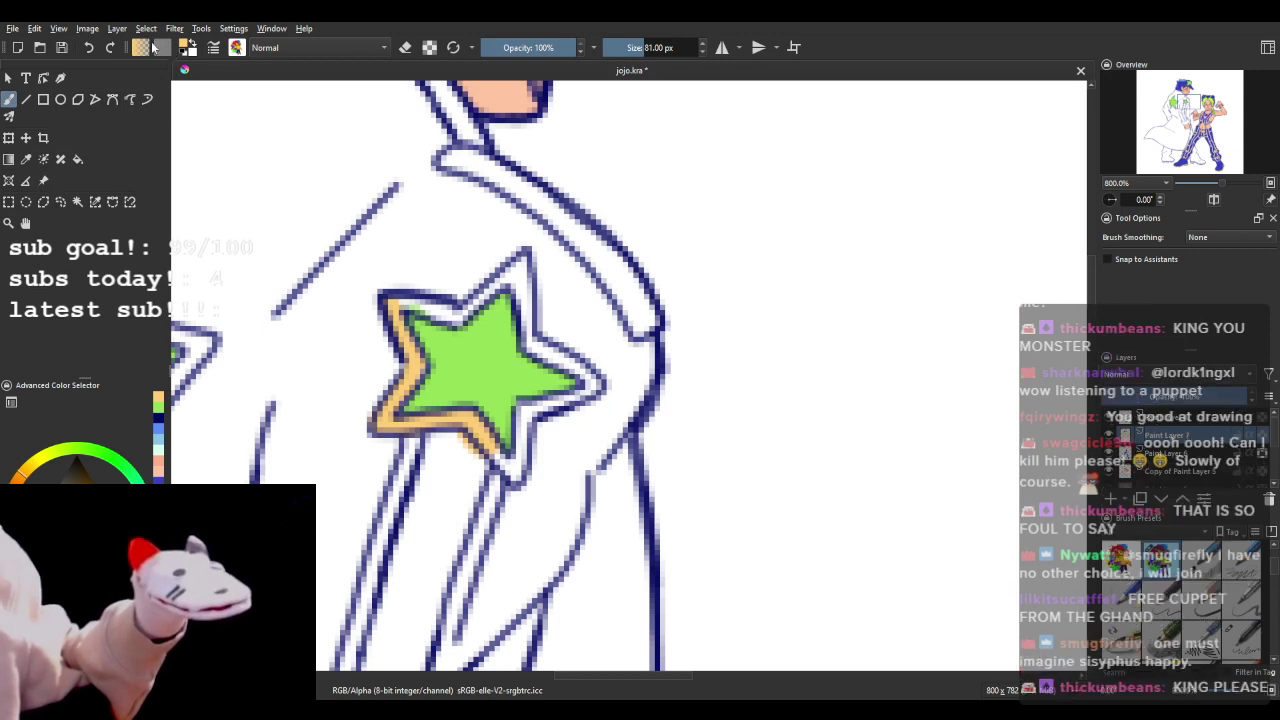
{"action": "left_click", "coordinate": [88, 47]}
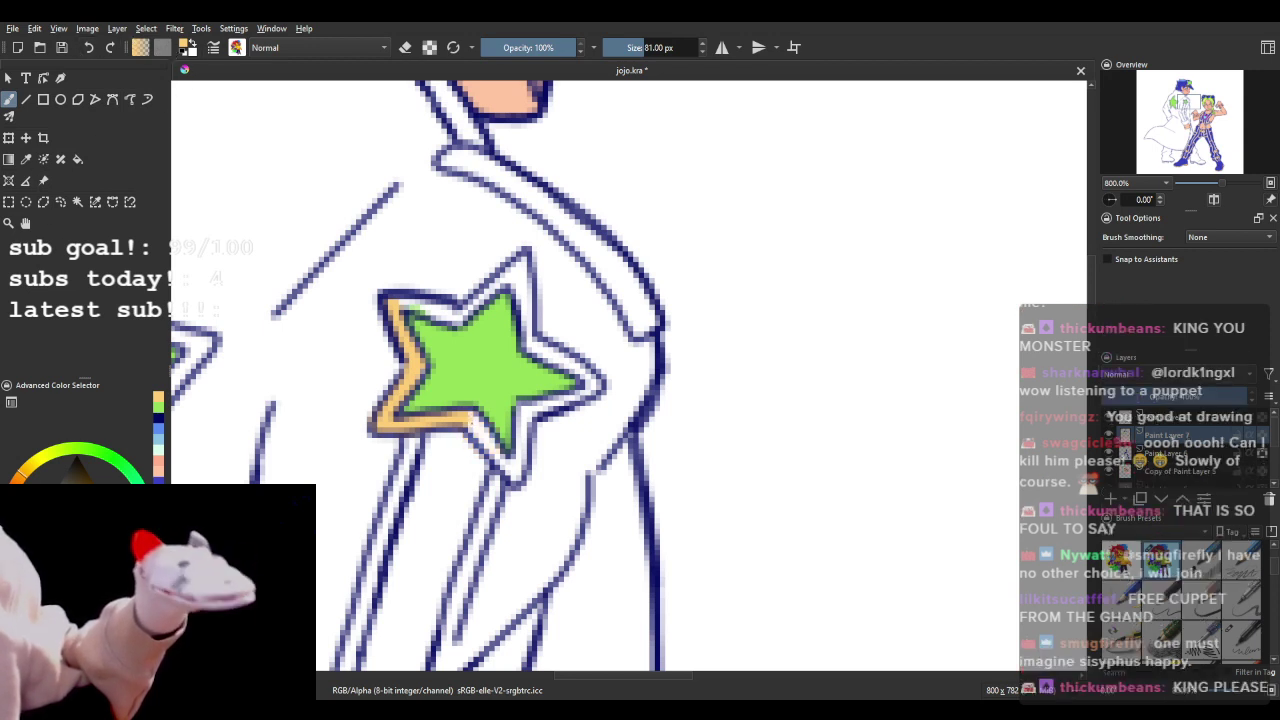
{"action": "mouse_move", "coordinate": [468, 420]}
{"action": "left_mouse_down"}
{"action": "mouse_move", "coordinate": [518, 476]}
{"action": "mouse_move", "coordinate": [523, 412]}
{"action": "left_mouse_up"}
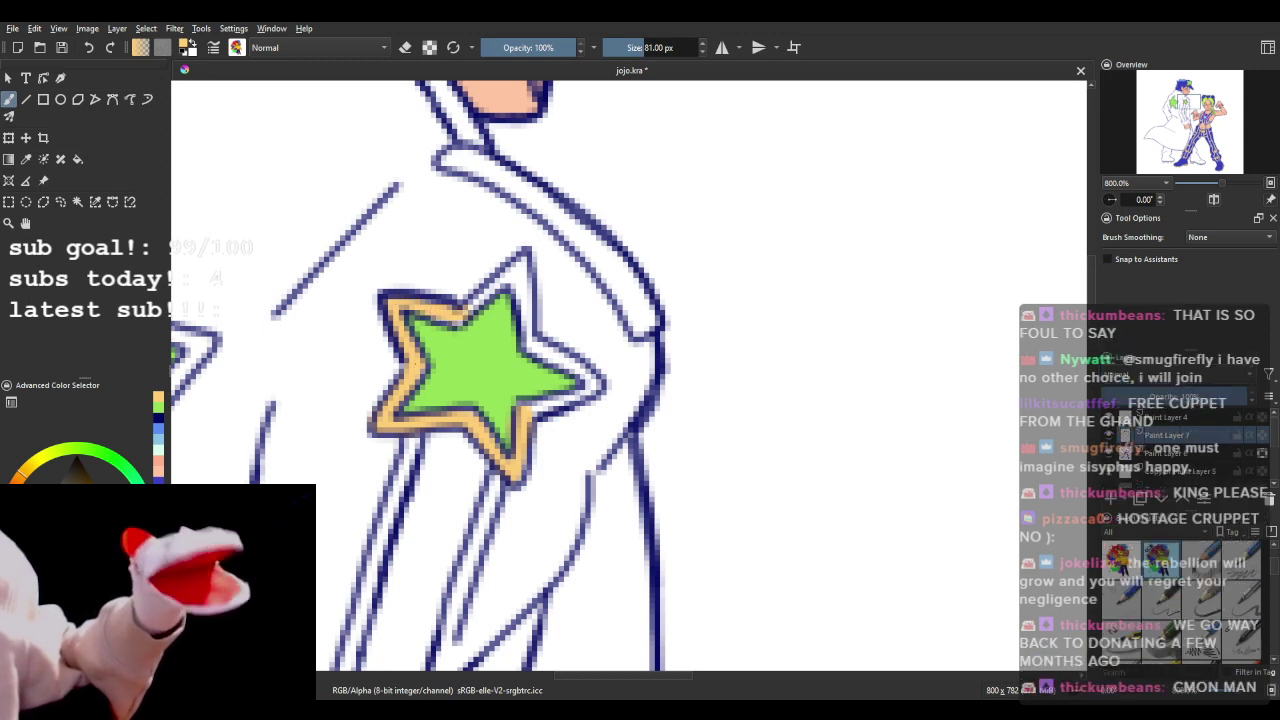
{"action": "mouse_move", "coordinate": [460, 320]}
{"action": "left_mouse_down"}
{"action": "mouse_move", "coordinate": [505, 262]}
{"action": "mouse_move", "coordinate": [509, 276]}
{"action": "left_mouse_up"}
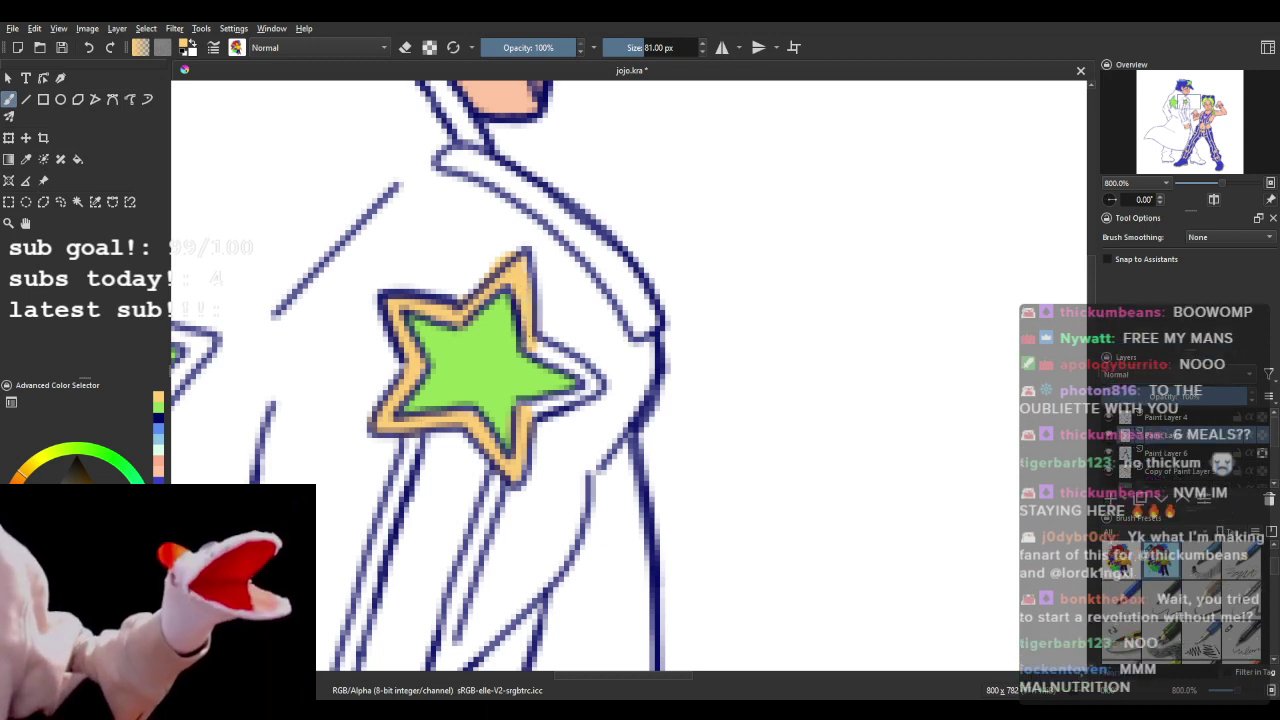
{"action": "left_click_drag", "start_coordinate": [540, 350], "coordinate": [592, 380]}
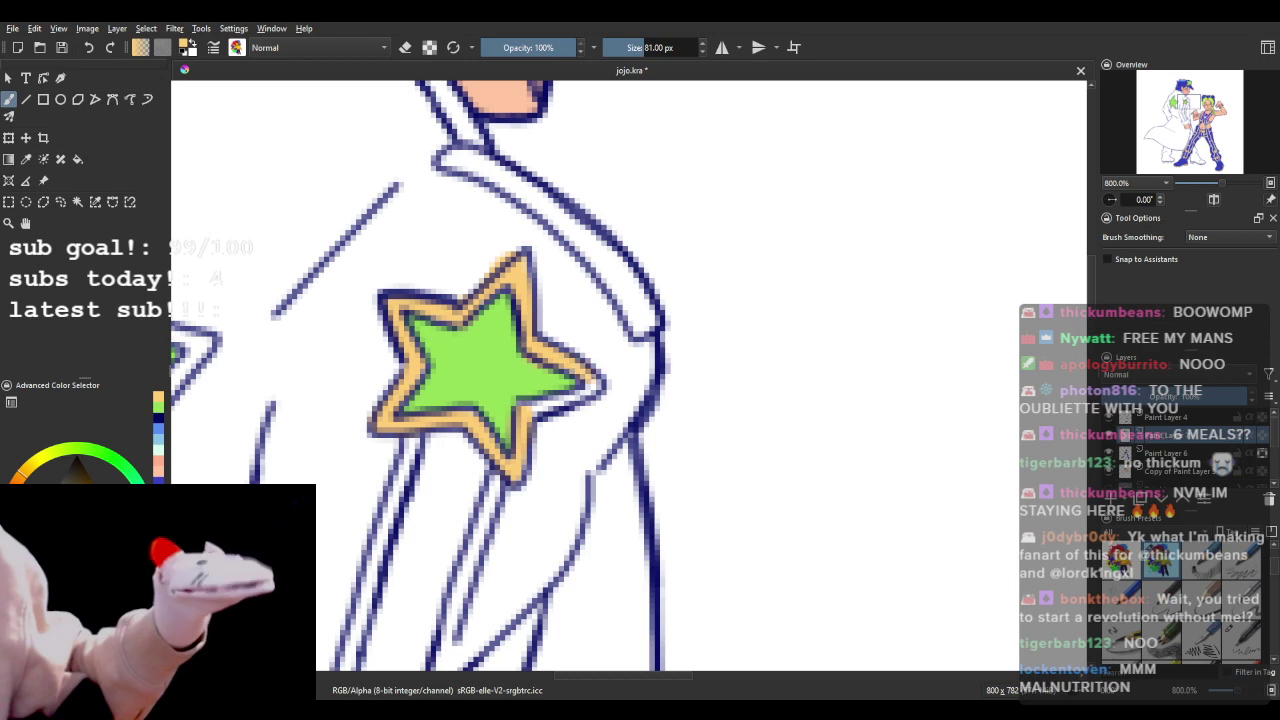
{"action": "left_click_drag", "start_coordinate": [532, 410], "coordinate": [594, 386]}
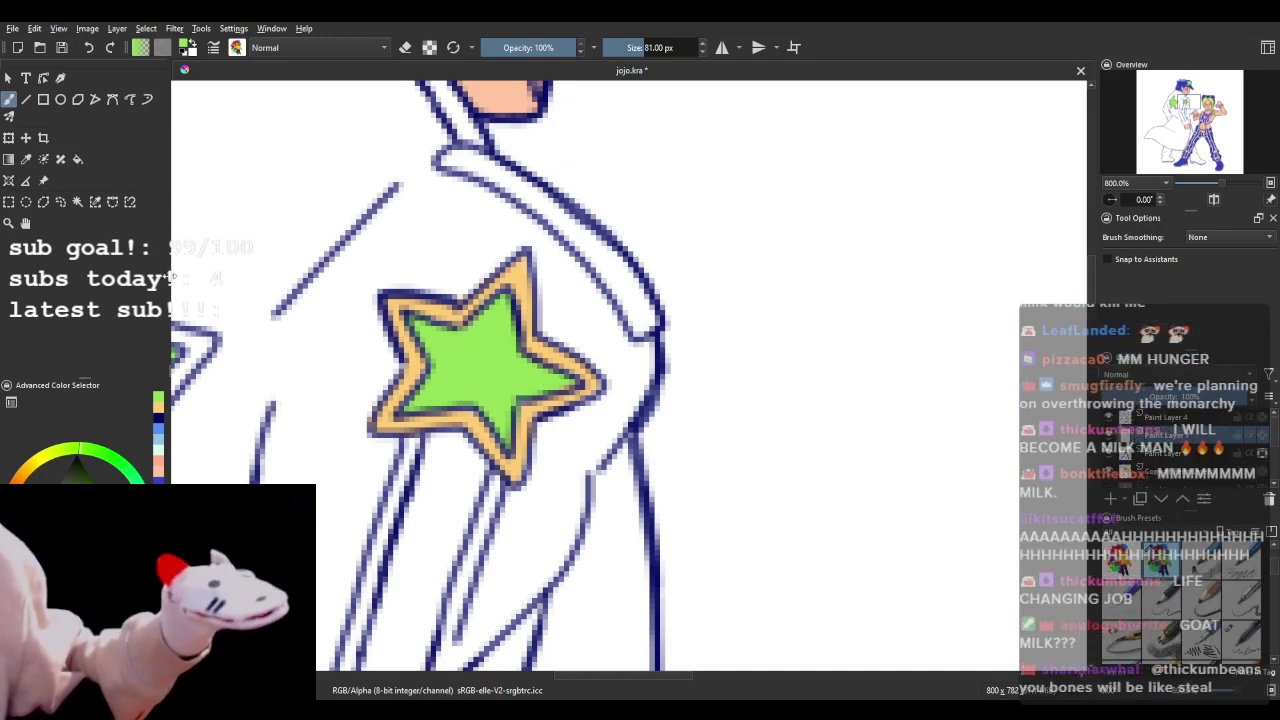
- Fill the border band at the back star's right and upper points with the same light orange
{"action": "scroll", "coordinate": [455, 242], "scroll_direction": "down", "scroll_amount": 5}
{"action": "scroll", "coordinate": [320, 218], "scroll_direction": "up", "scroll_amount": 1}
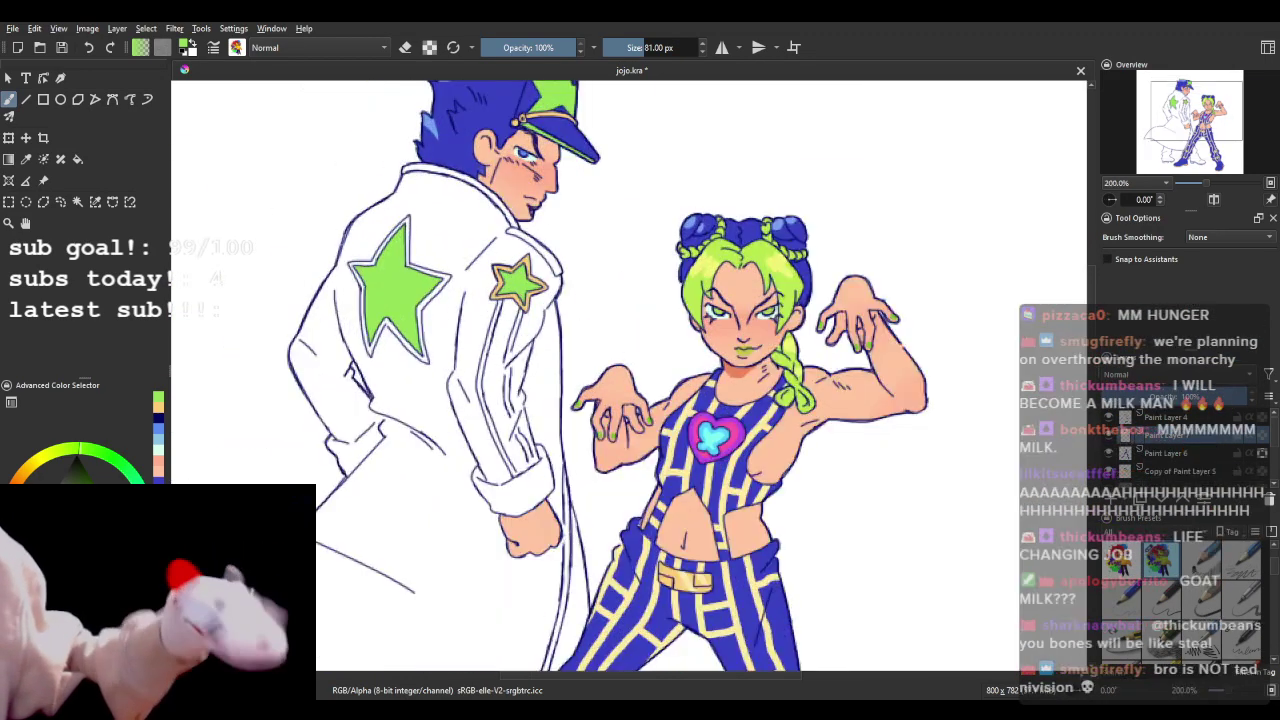
{"action": "left_click", "coordinate": [78, 158]}
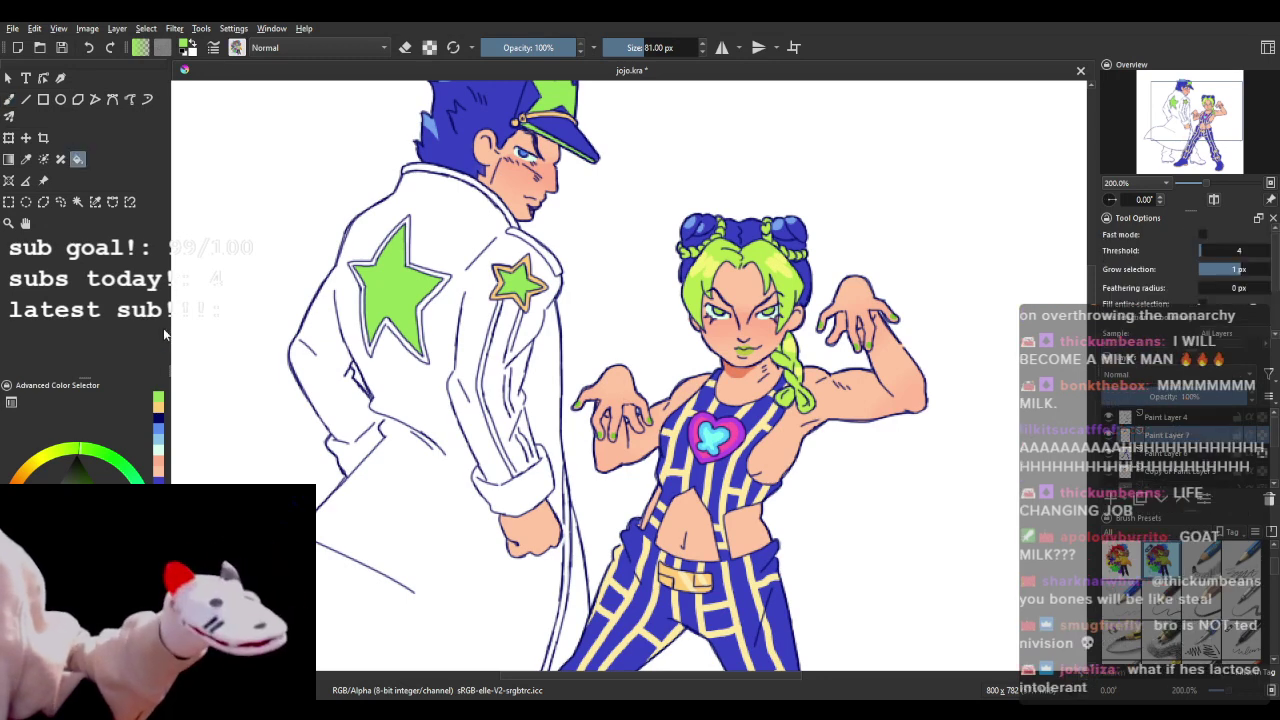
{"action": "scroll", "coordinate": [410, 275], "scroll_direction": "up", "scroll_amount": 4}
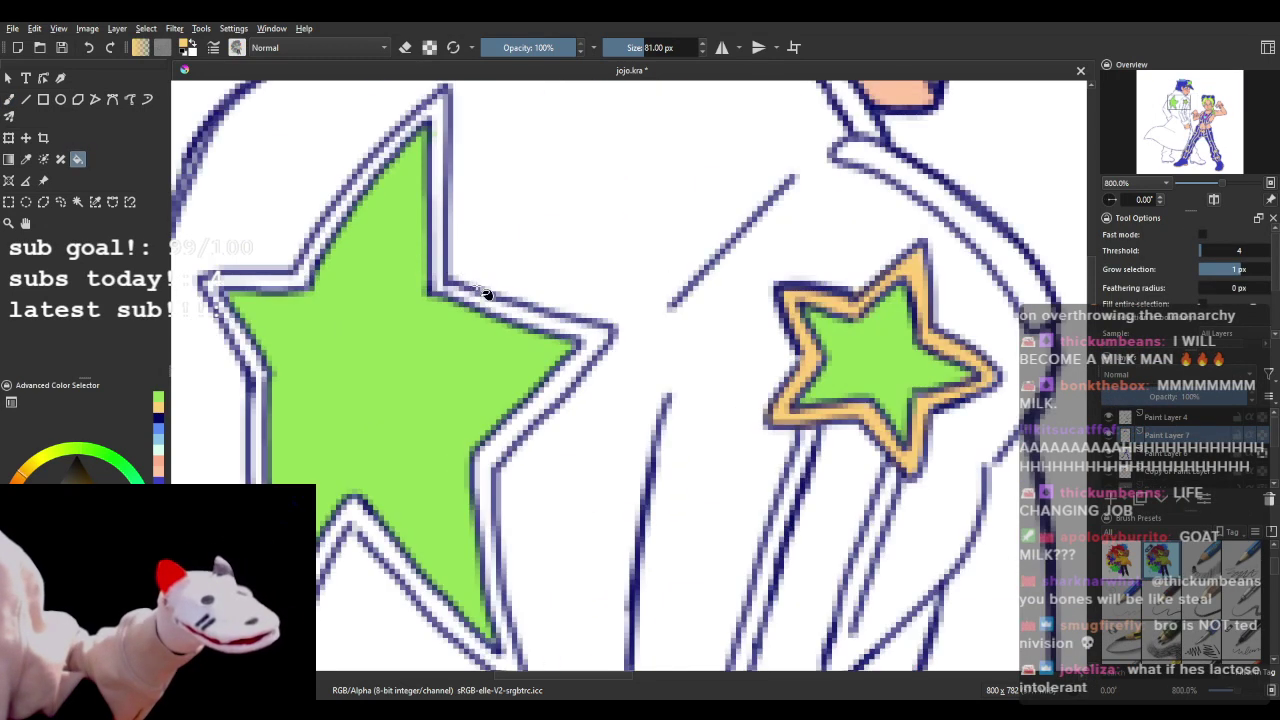
{"action": "left_click", "coordinate": [592, 338]}
{"action": "left_click", "coordinate": [445, 118]}
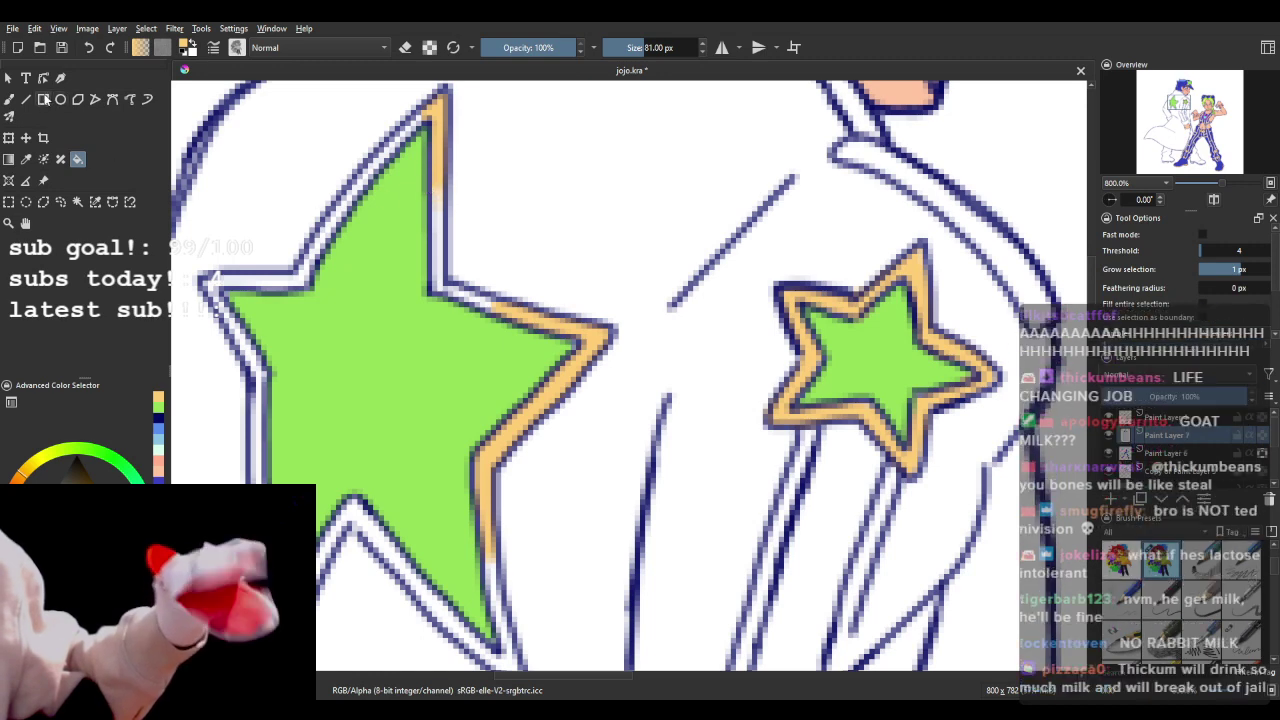
- Brush light orange along the back star's border between the top and right points, up its upper-left edge and around its left point
{"action": "left_click", "coordinate": [8, 101]}
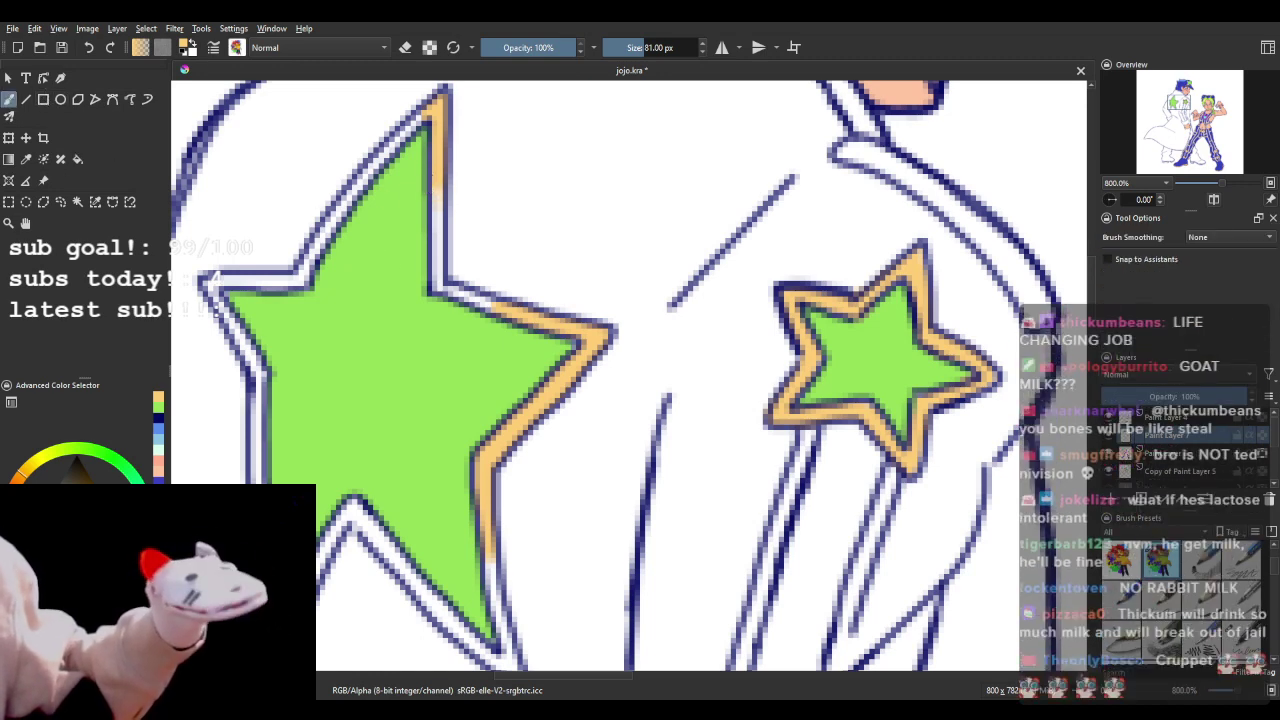
{"action": "left_click_drag", "start_coordinate": [434, 182], "coordinate": [437, 220]}
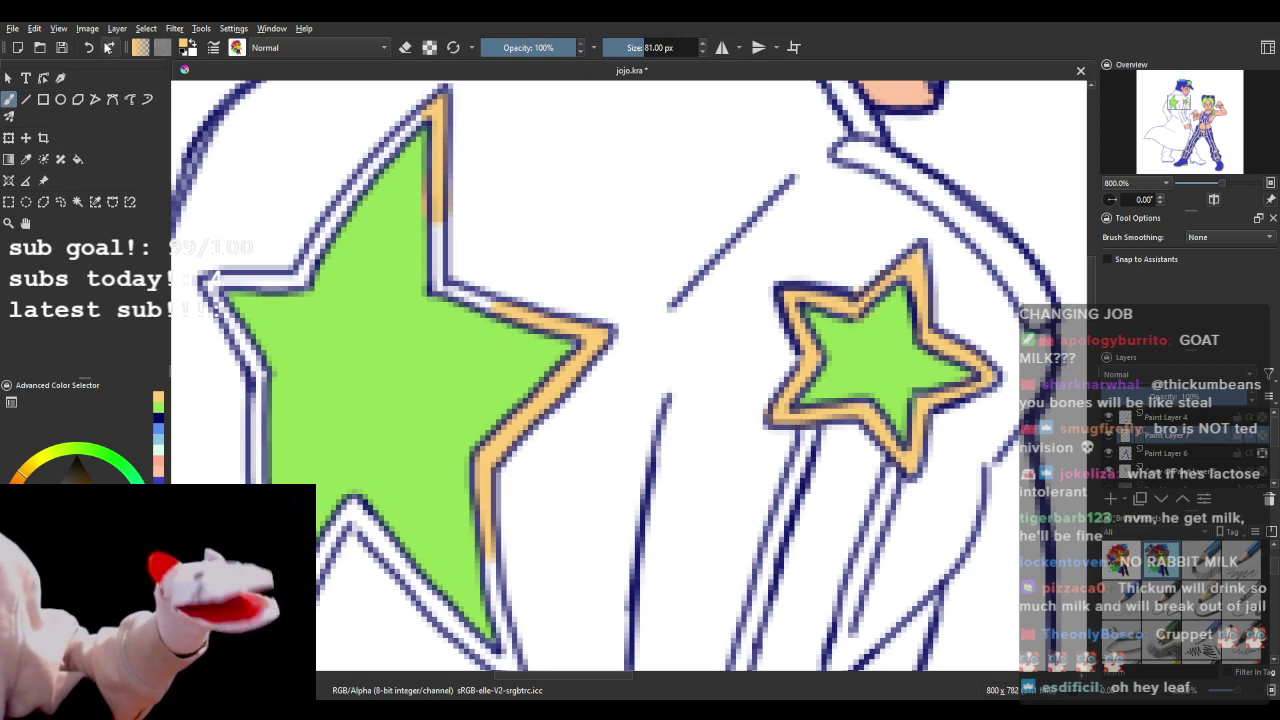
{"action": "key", "text": "ctrl+z"}
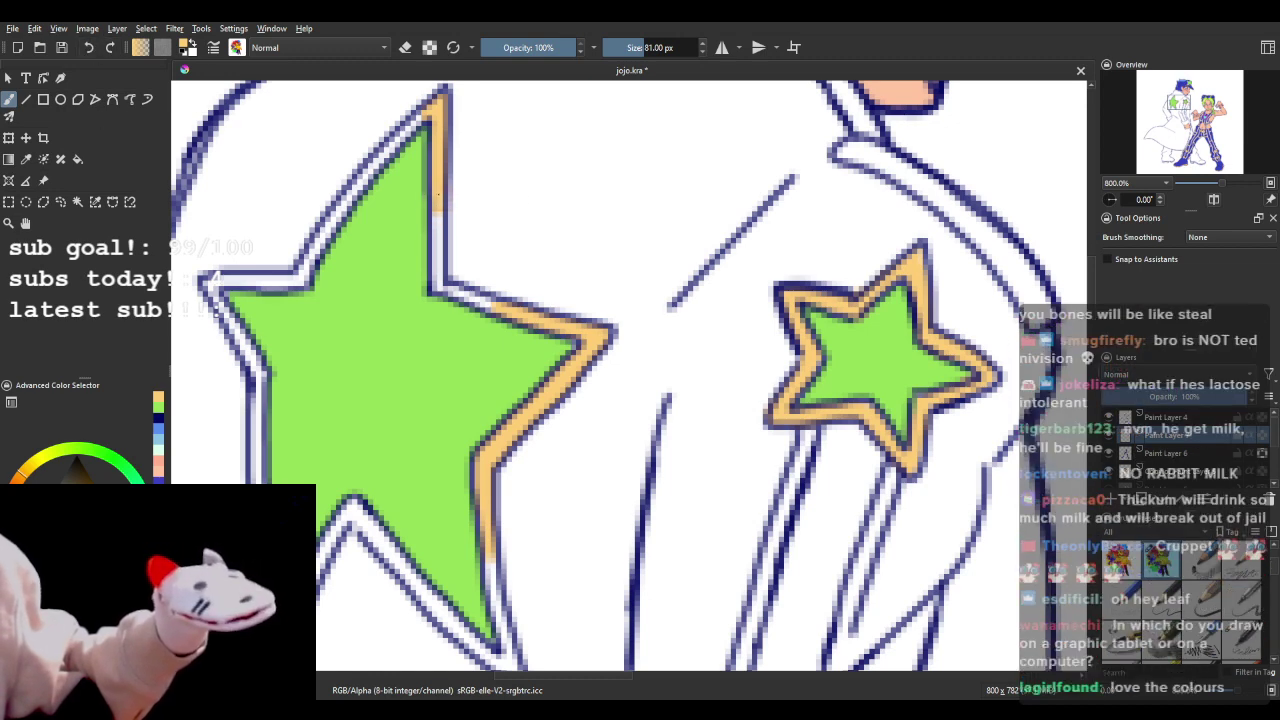
{"action": "mouse_move", "coordinate": [438, 212]}
{"action": "left_mouse_down"}
{"action": "mouse_move", "coordinate": [438, 290]}
{"action": "mouse_move", "coordinate": [478, 302]}
{"action": "left_mouse_up"}
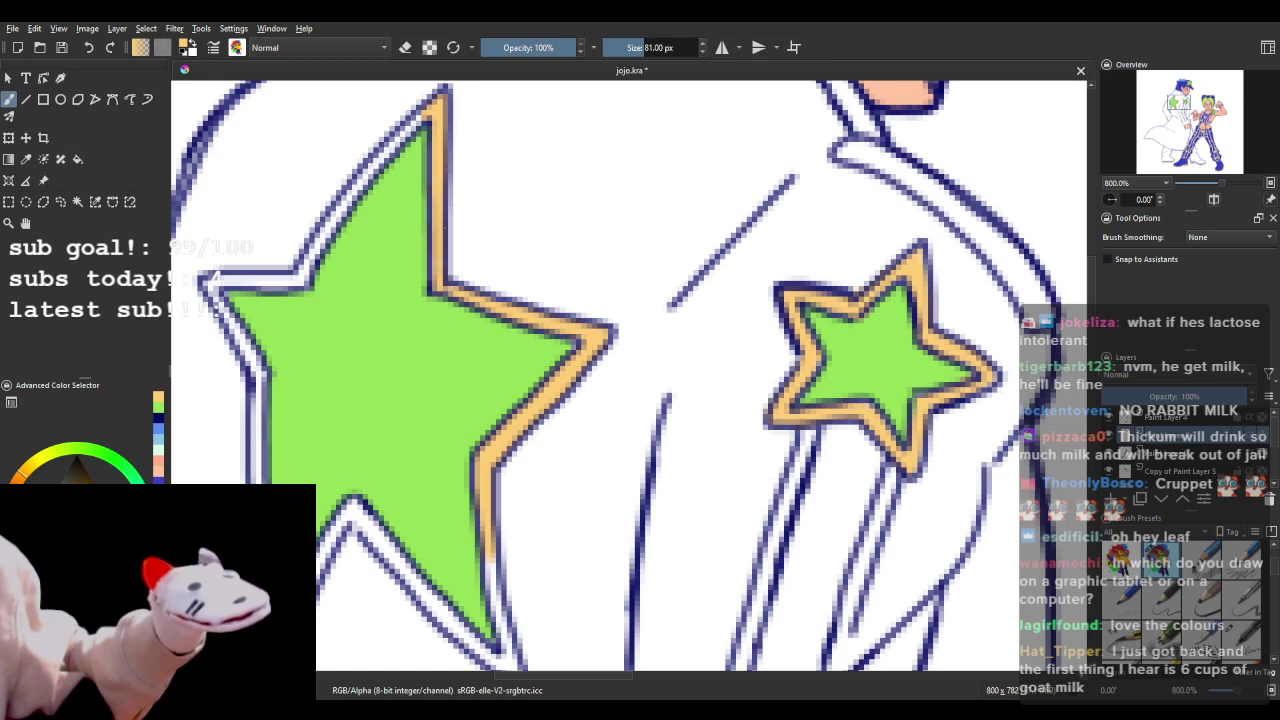
{"action": "left_click_drag", "start_coordinate": [297, 272], "coordinate": [395, 143]}
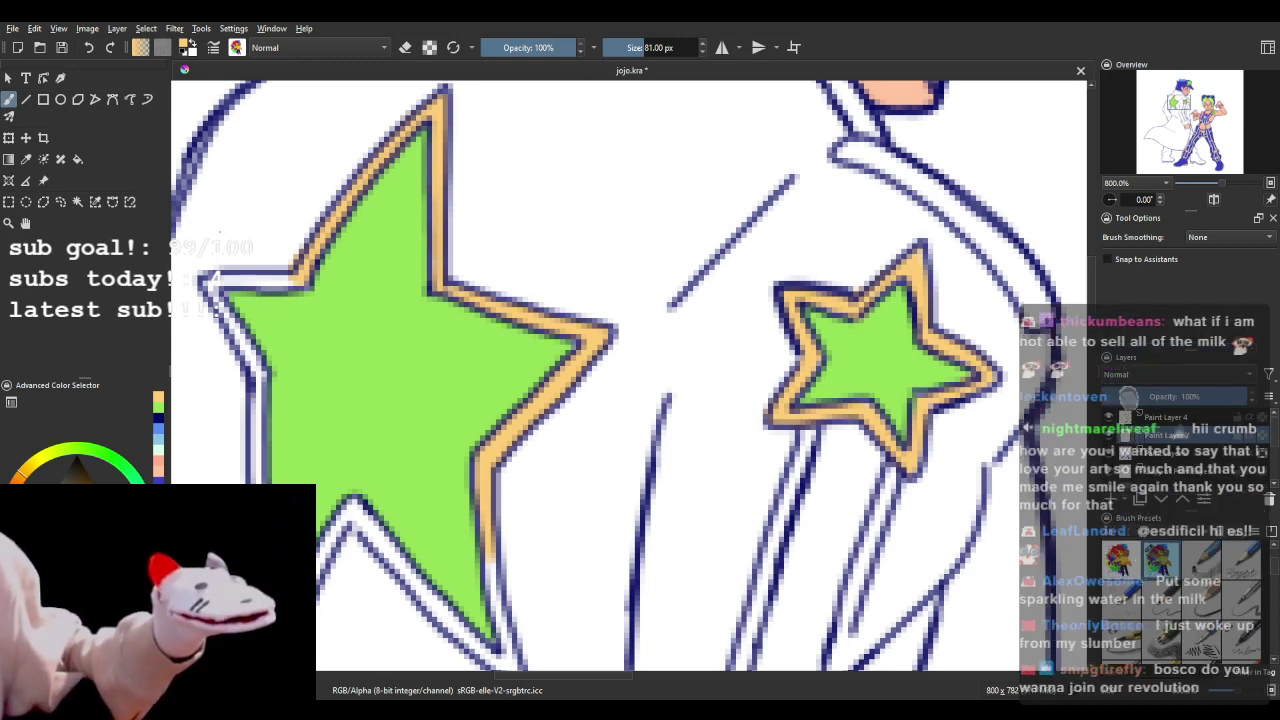
{"action": "key", "text": "ctrl+j"}
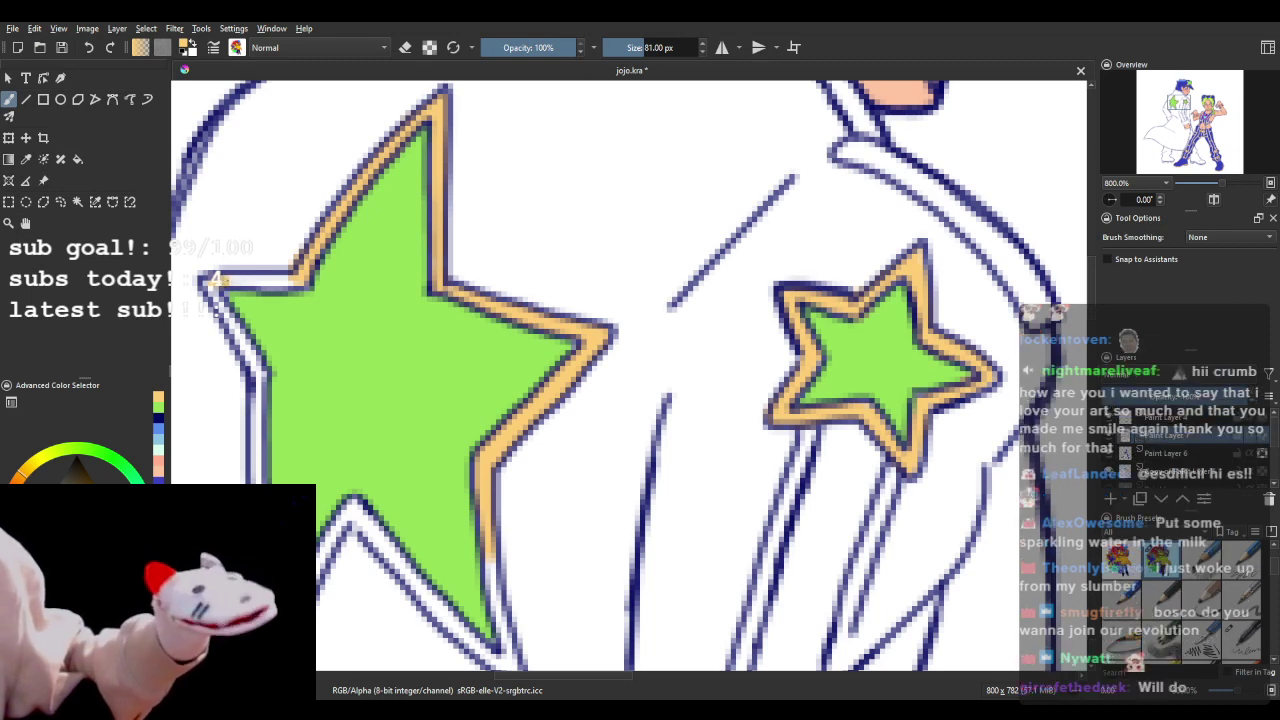
{"action": "left_click_drag", "start_coordinate": [226, 280], "coordinate": [286, 282]}
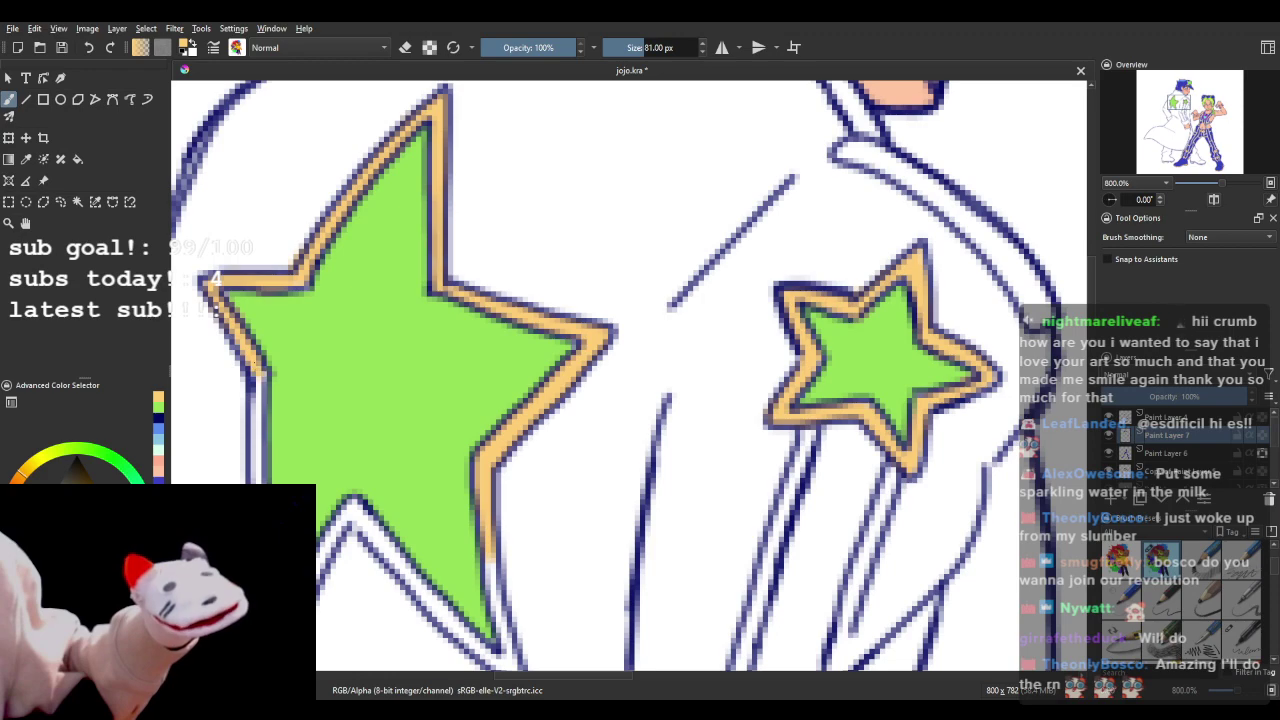
- Paint the border around the back star's two lower points light orange and cover the spill inside the star with light green
{"action": "scroll", "coordinate": [300, 360], "scroll_direction": "down", "scroll_amount": 4}
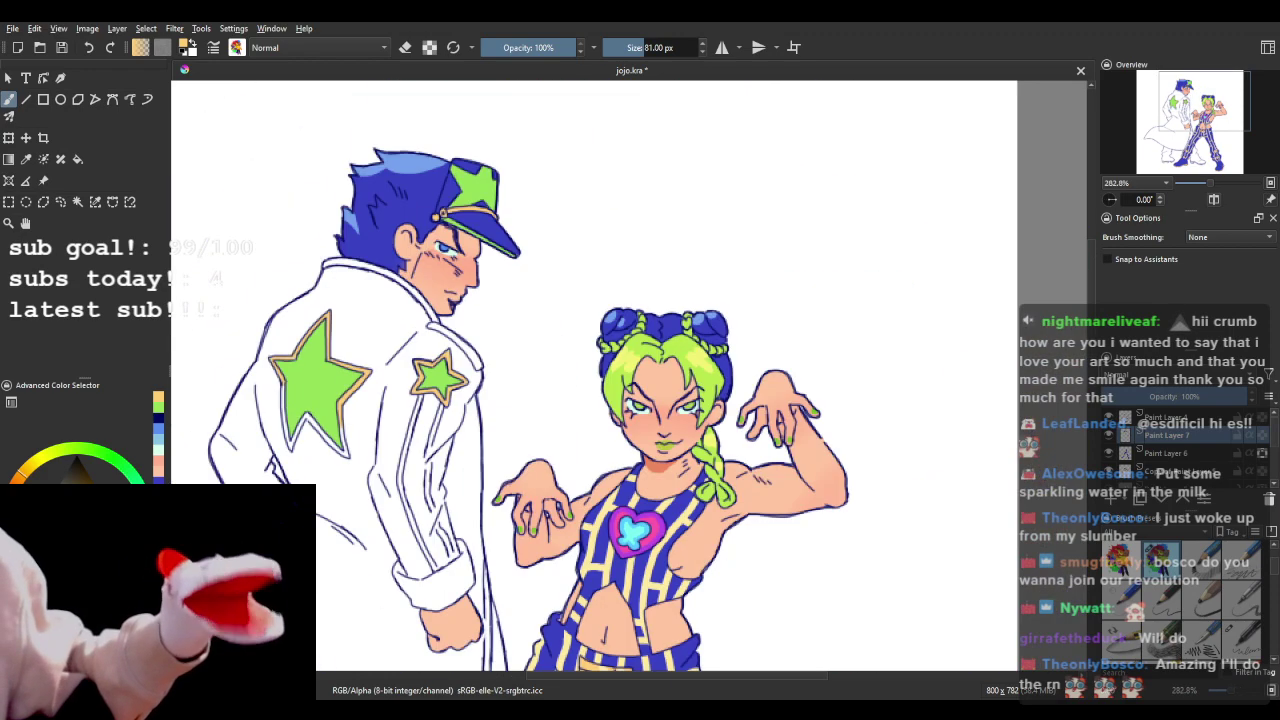
{"action": "scroll", "coordinate": [285, 429], "scroll_direction": "up", "scroll_amount": 2}
{"action": "scroll", "coordinate": [279, 435], "scroll_direction": "up", "scroll_amount": 3}
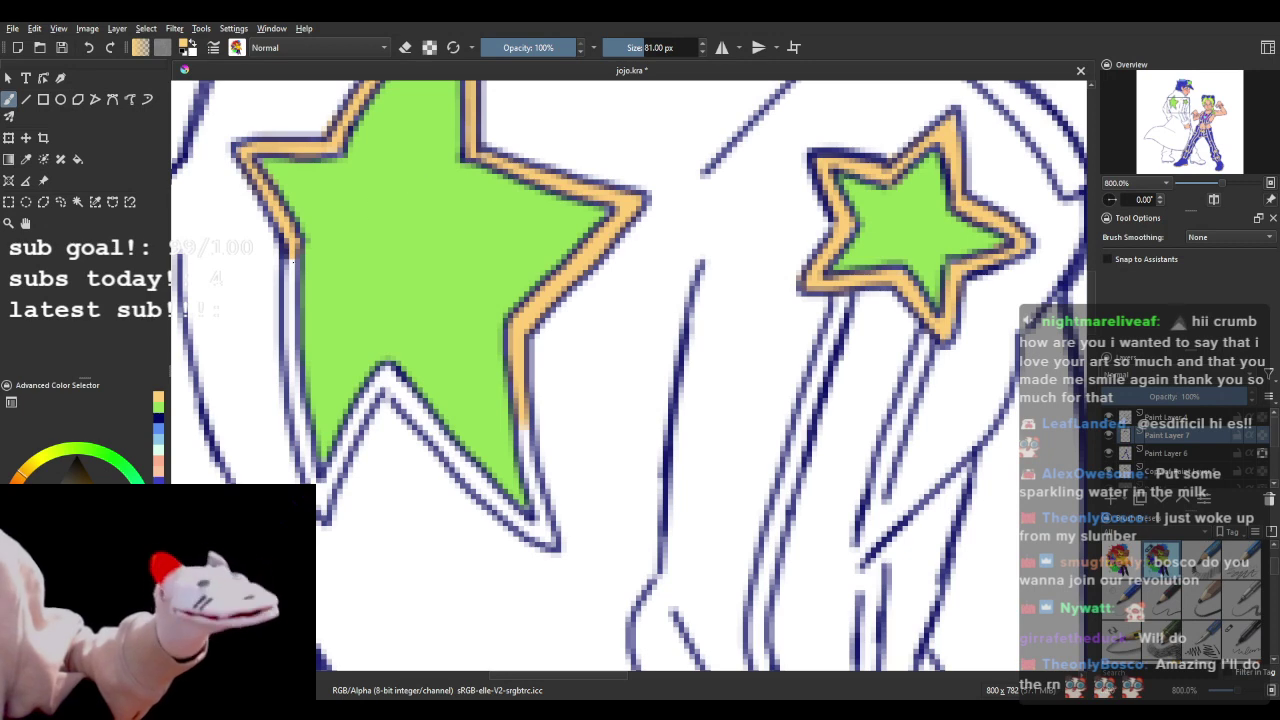
{"action": "mouse_move", "coordinate": [293, 252]}
{"action": "left_mouse_down"}
{"action": "mouse_move", "coordinate": [293, 392]}
{"action": "mouse_move", "coordinate": [320, 502]}
{"action": "mouse_move", "coordinate": [385, 372]}
{"action": "mouse_move", "coordinate": [550, 544]}
{"action": "mouse_move", "coordinate": [557, 523]}
{"action": "mouse_move", "coordinate": [540, 532]}
{"action": "mouse_move", "coordinate": [516, 365]}
{"action": "left_mouse_up"}
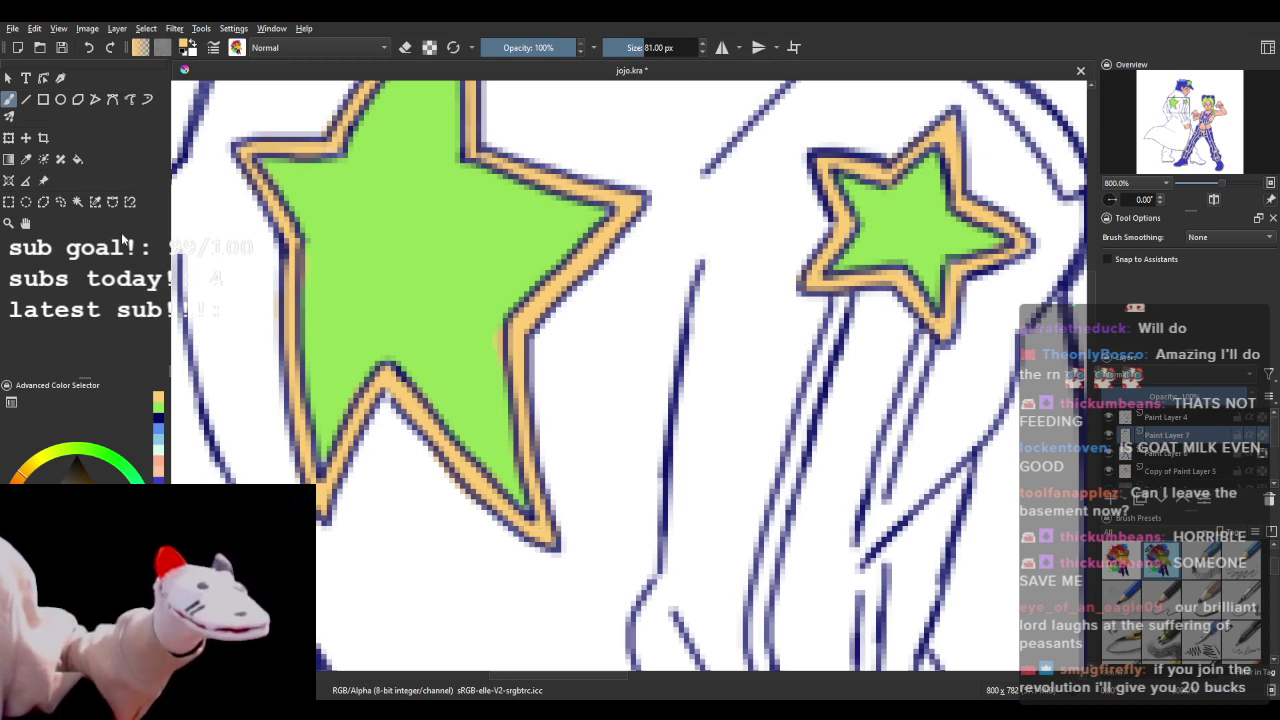
{"action": "left_click", "coordinate": [157, 408]}
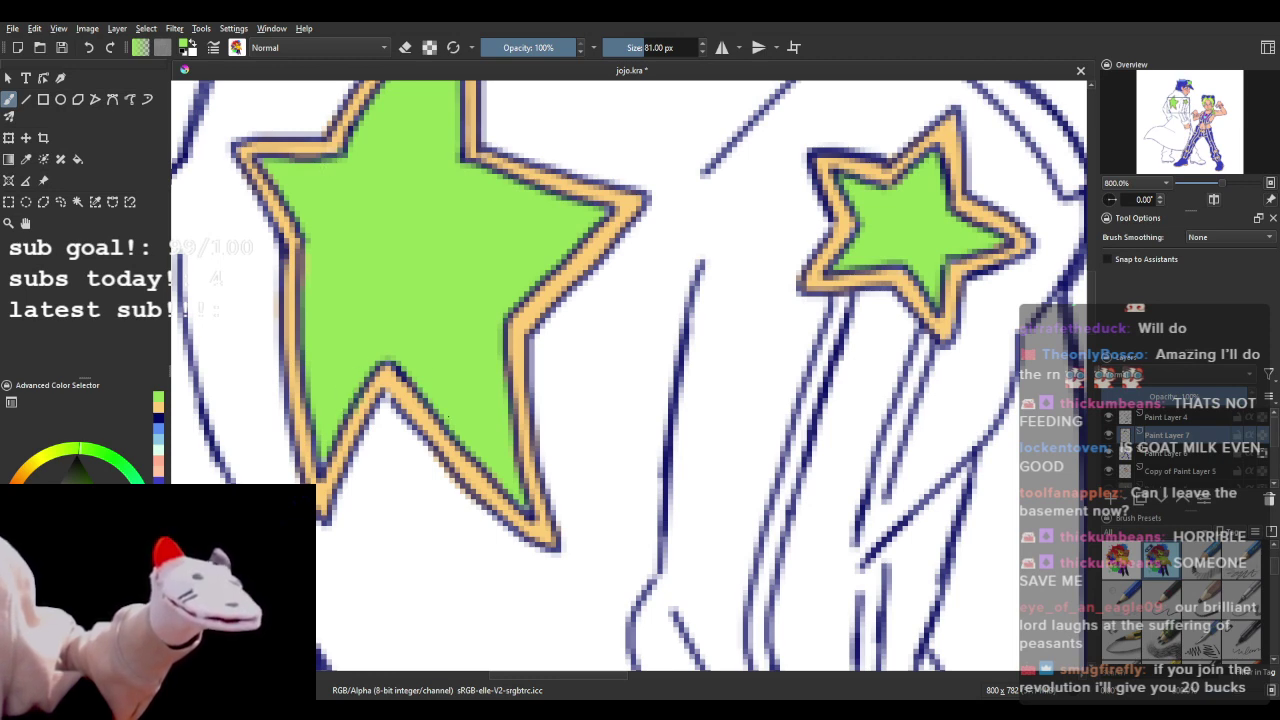
{"action": "left_click", "coordinate": [157, 408]}
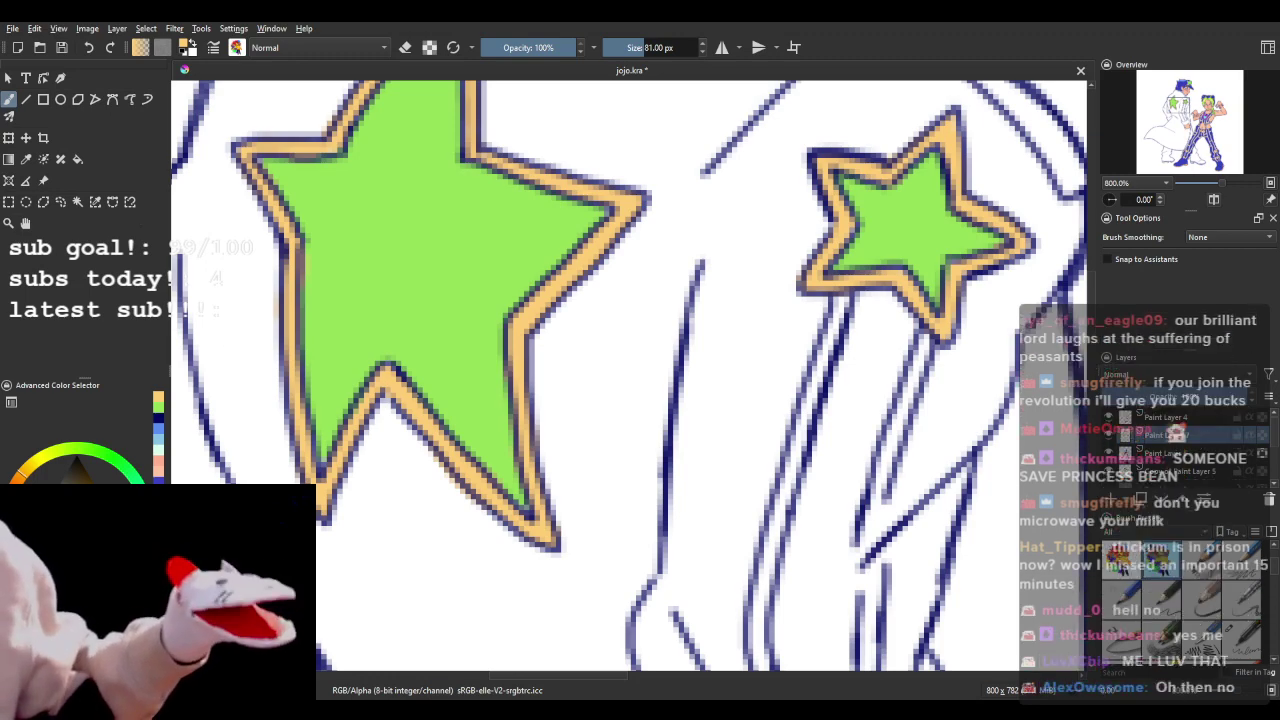
- Fill the main body of the man's coat with the blue used on the woman's outfit
{"action": "scroll", "coordinate": [490, 410], "scroll_direction": "down", "scroll_amount": 7}
{"action": "scroll", "coordinate": [626, 497], "scroll_direction": "up", "scroll_amount": 1}
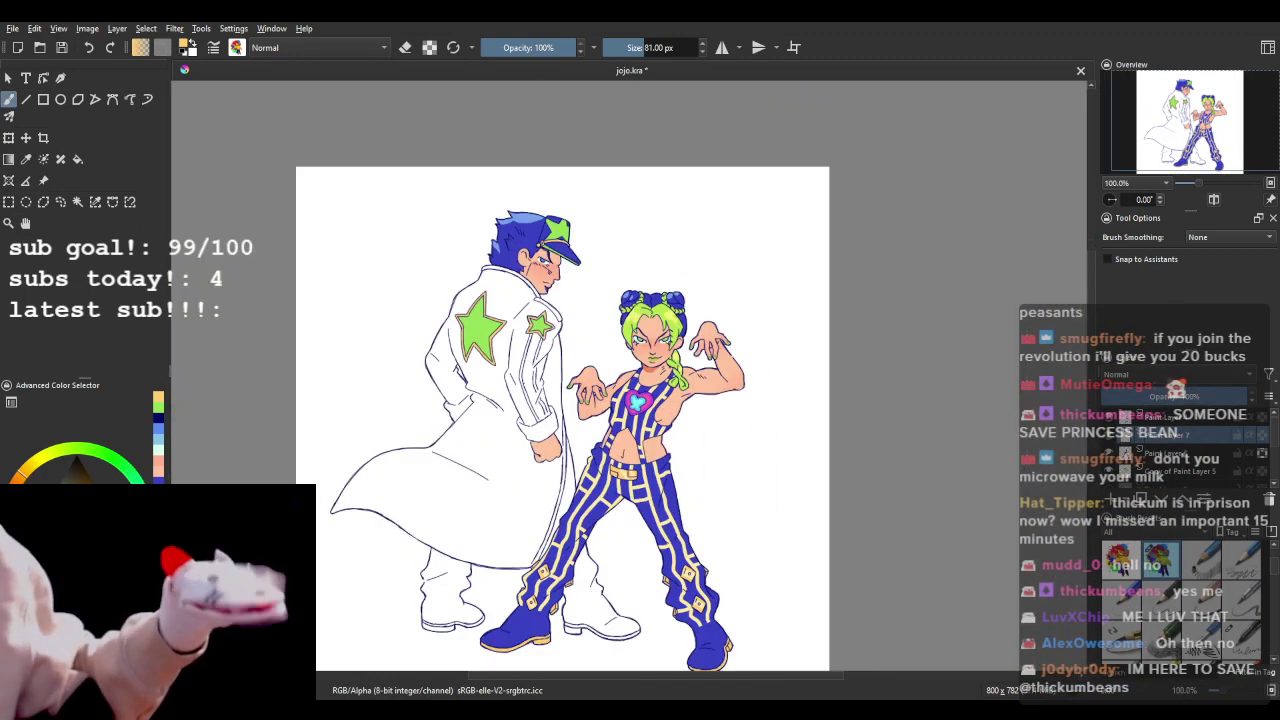
{"action": "scroll", "coordinate": [517, 366], "scroll_direction": "up", "scroll_amount": 2}
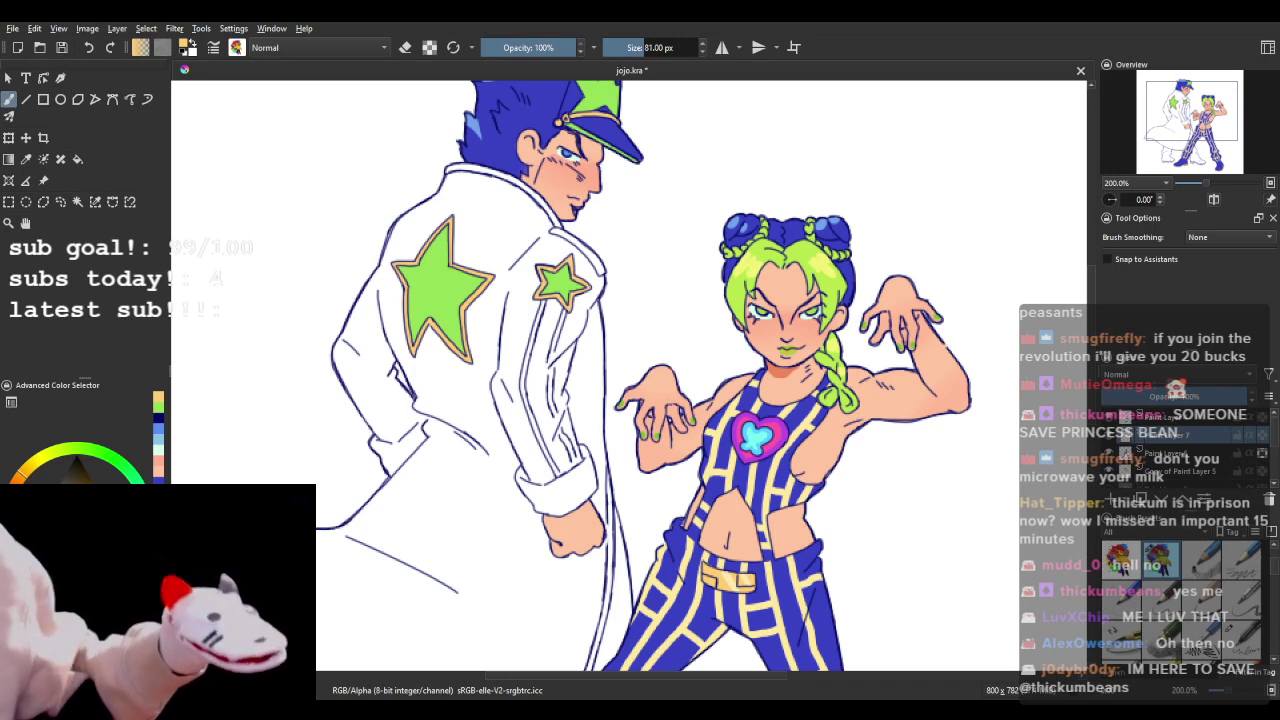
{"action": "left_click", "coordinate": [160, 425]}
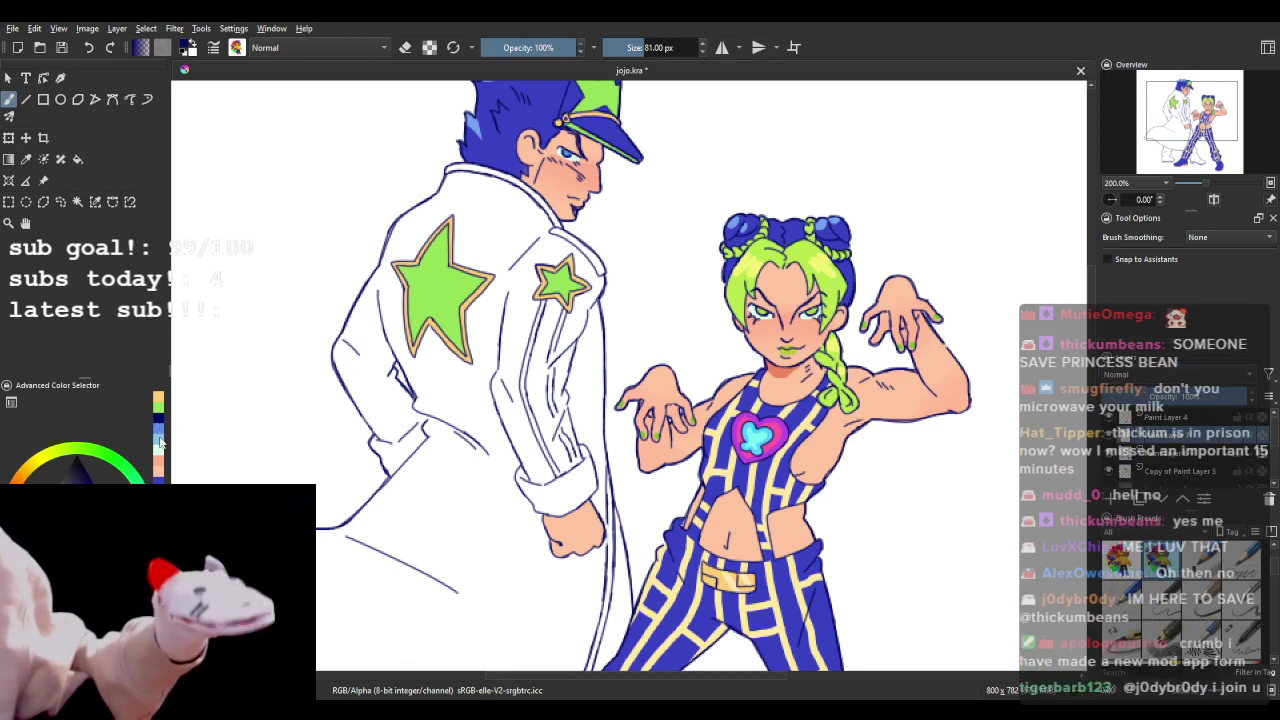
{"action": "left_click", "coordinate": [77, 159]}
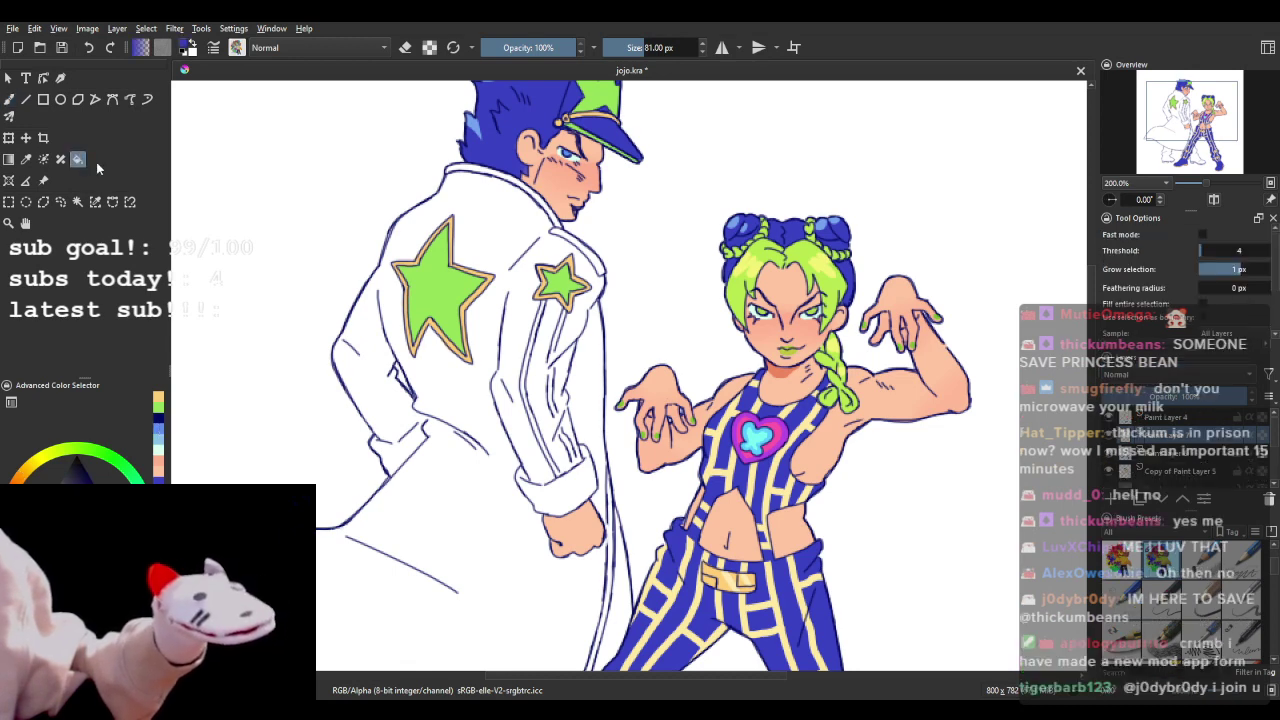
{"action": "left_click", "coordinate": [473, 240]}
{"action": "key", "text": "minus"}
- Fill the remaining white areas of the coat sleeve below the small star with the same blue
{"action": "scroll", "coordinate": [510, 262], "scroll_direction": "up", "scroll_amount": 3}
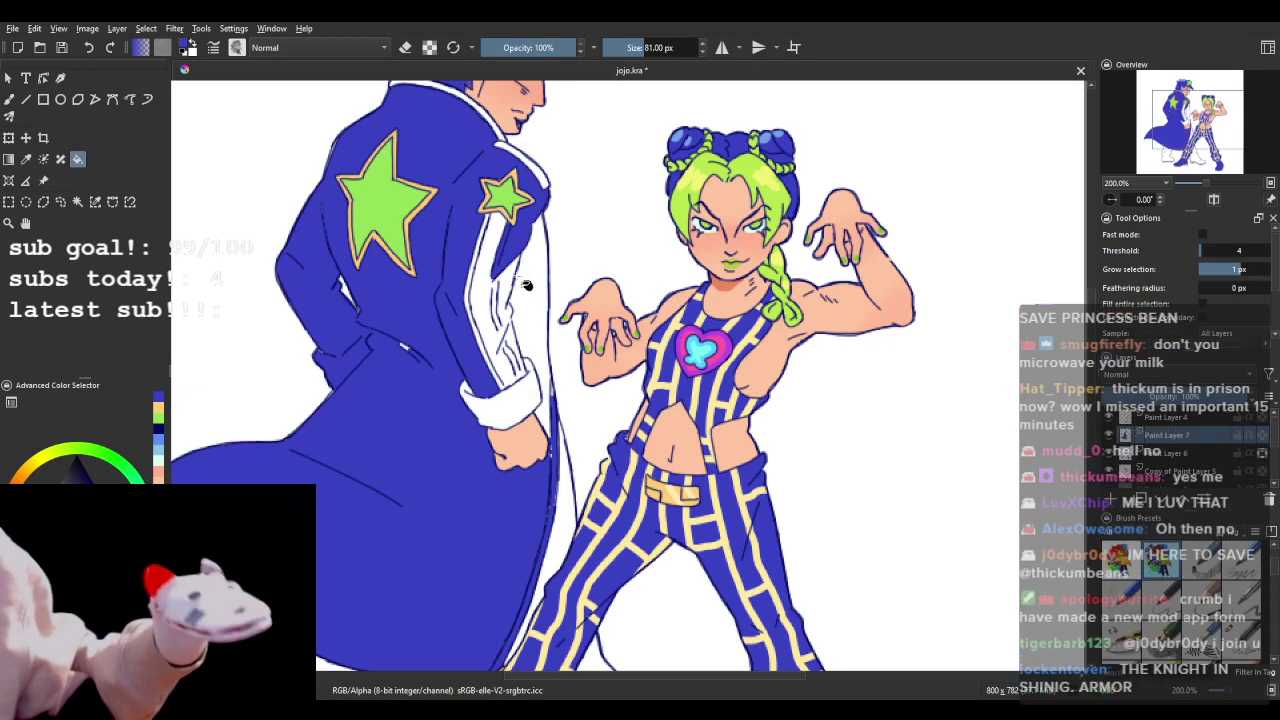
{"action": "left_click", "coordinate": [533, 286]}
{"action": "left_click", "coordinate": [507, 287]}
{"action": "scroll", "coordinate": [512, 289], "scroll_direction": "down", "scroll_amount": 4}
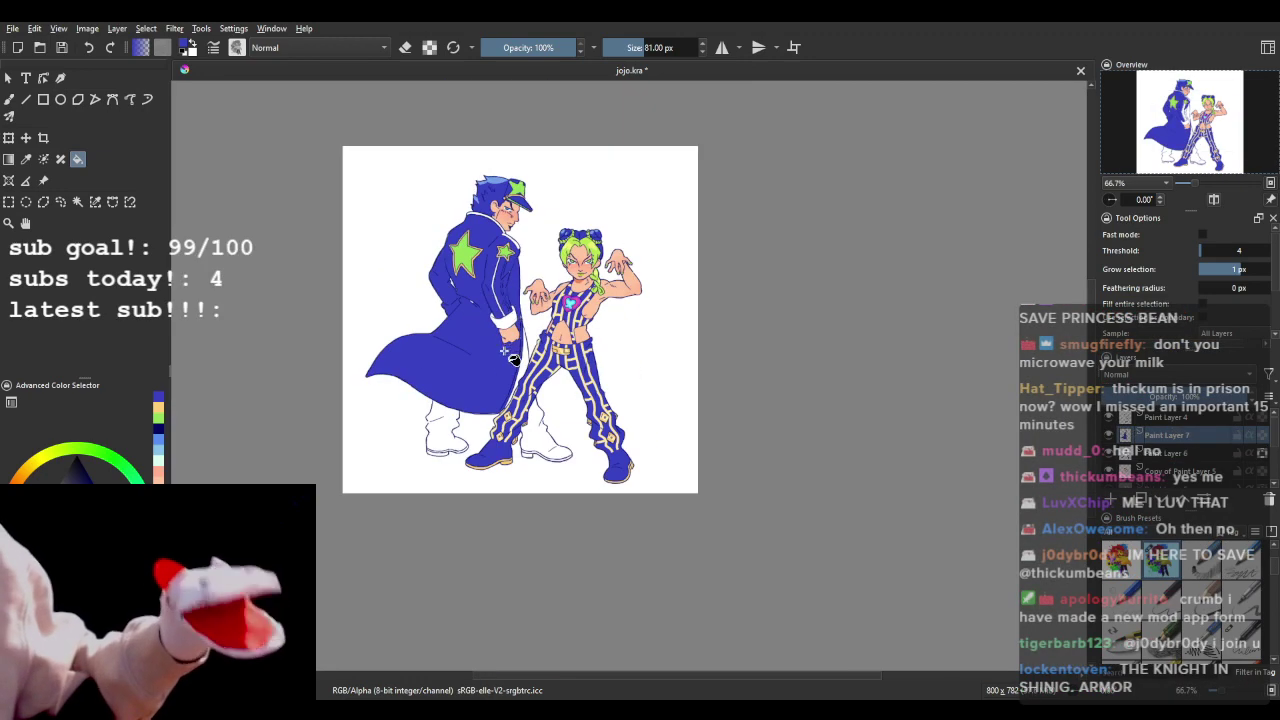
- Brush the coat's blue over the white stripe running down the man's sleeve from the small star to the cuff
{"action": "scroll", "coordinate": [507, 345], "scroll_direction": "up", "scroll_amount": 4}
{"action": "scroll", "coordinate": [505, 345], "scroll_direction": "down", "scroll_amount": 2}
{"action": "scroll", "coordinate": [445, 228], "scroll_direction": "up", "scroll_amount": 2}
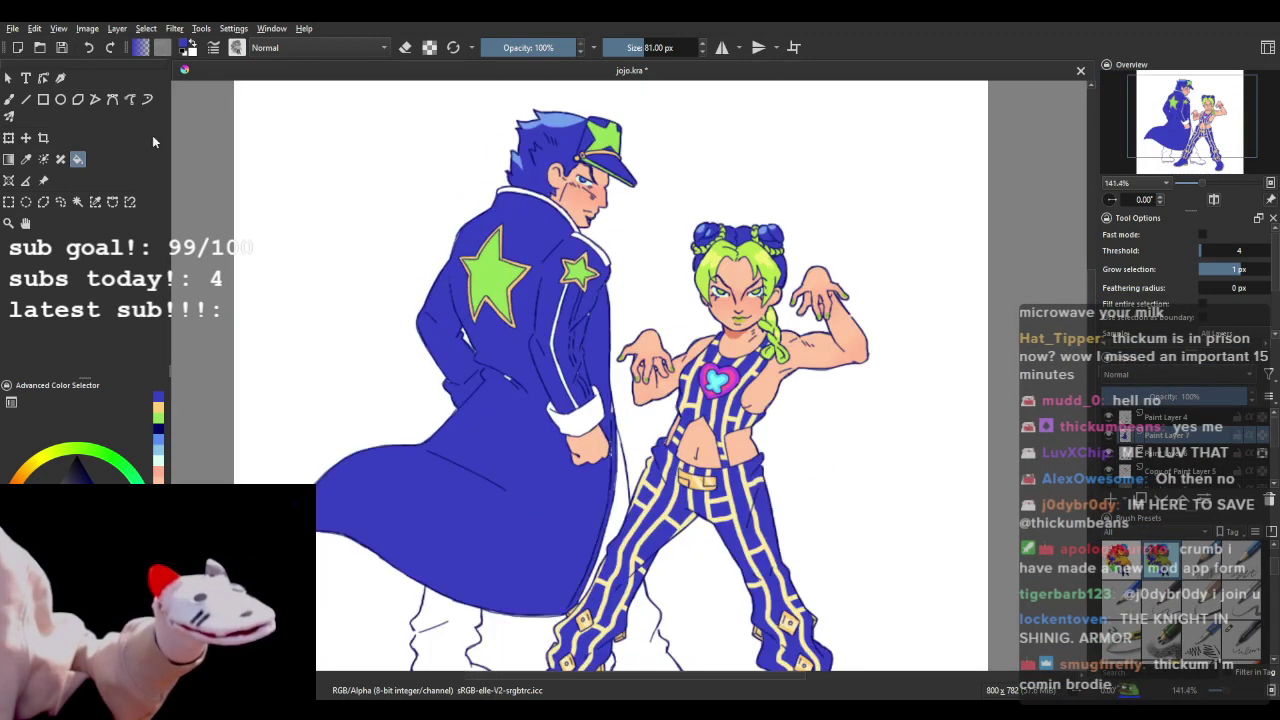
{"action": "left_click", "coordinate": [8, 99]}
{"action": "scroll", "coordinate": [502, 290], "scroll_direction": "up", "scroll_amount": 1}
{"action": "scroll", "coordinate": [515, 308], "scroll_direction": "up", "scroll_amount": 1}
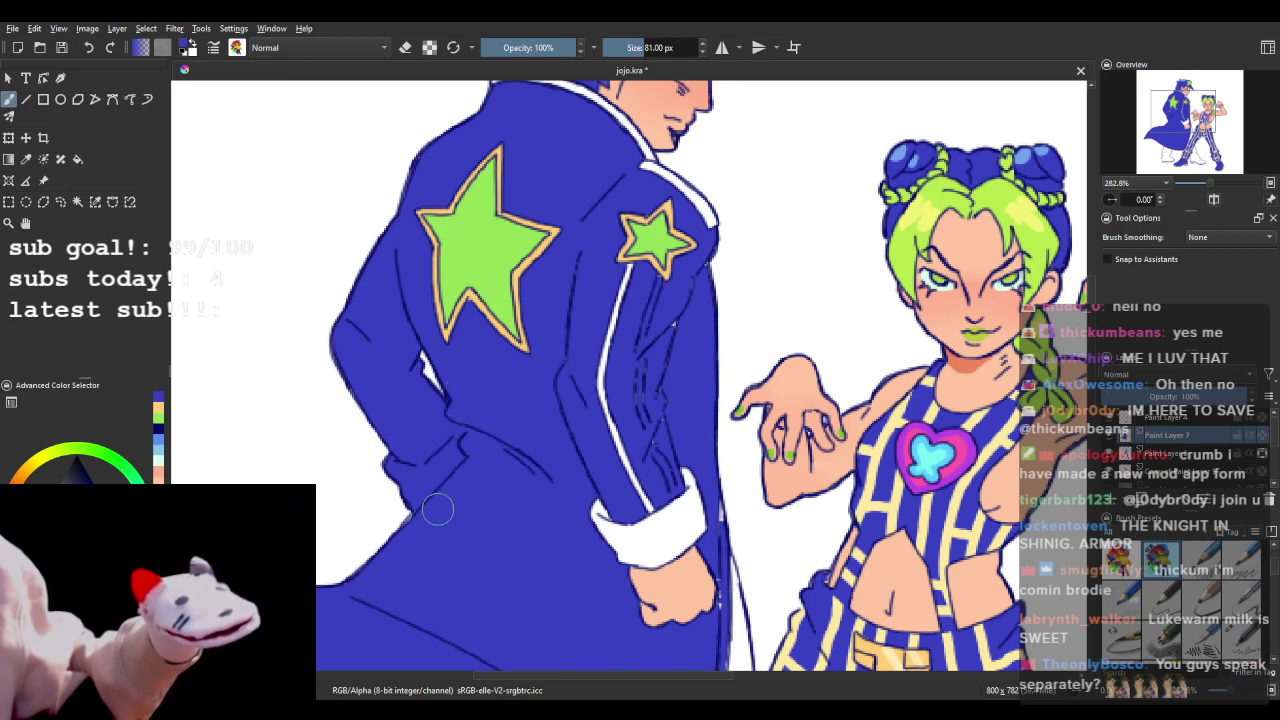
{"action": "mouse_move", "coordinate": [604, 398]}
{"action": "left_mouse_down"}
{"action": "mouse_move", "coordinate": [636, 276]}
{"action": "mouse_move", "coordinate": [647, 288]}
{"action": "left_mouse_up"}
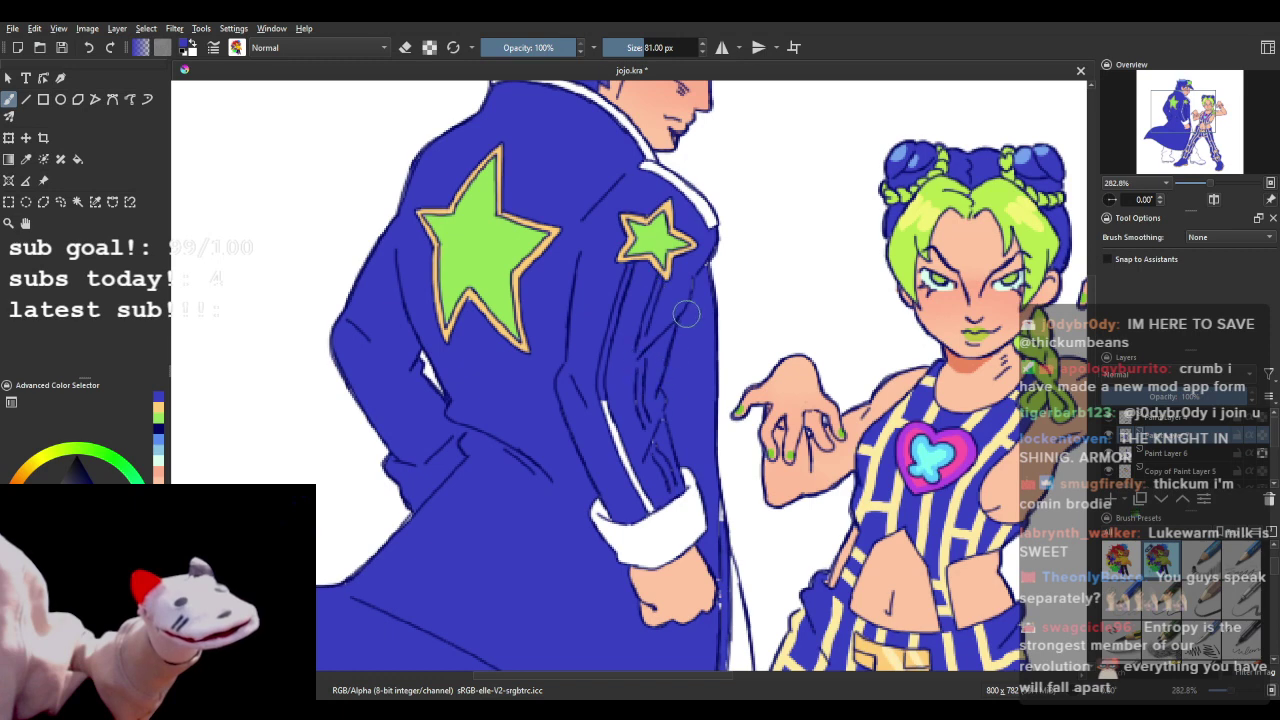
{"action": "mouse_move", "coordinate": [634, 404]}
{"action": "left_mouse_down"}
{"action": "mouse_move", "coordinate": [618, 442]}
{"action": "mouse_move", "coordinate": [583, 466]}
{"action": "mouse_move", "coordinate": [637, 490]}
{"action": "left_mouse_up"}
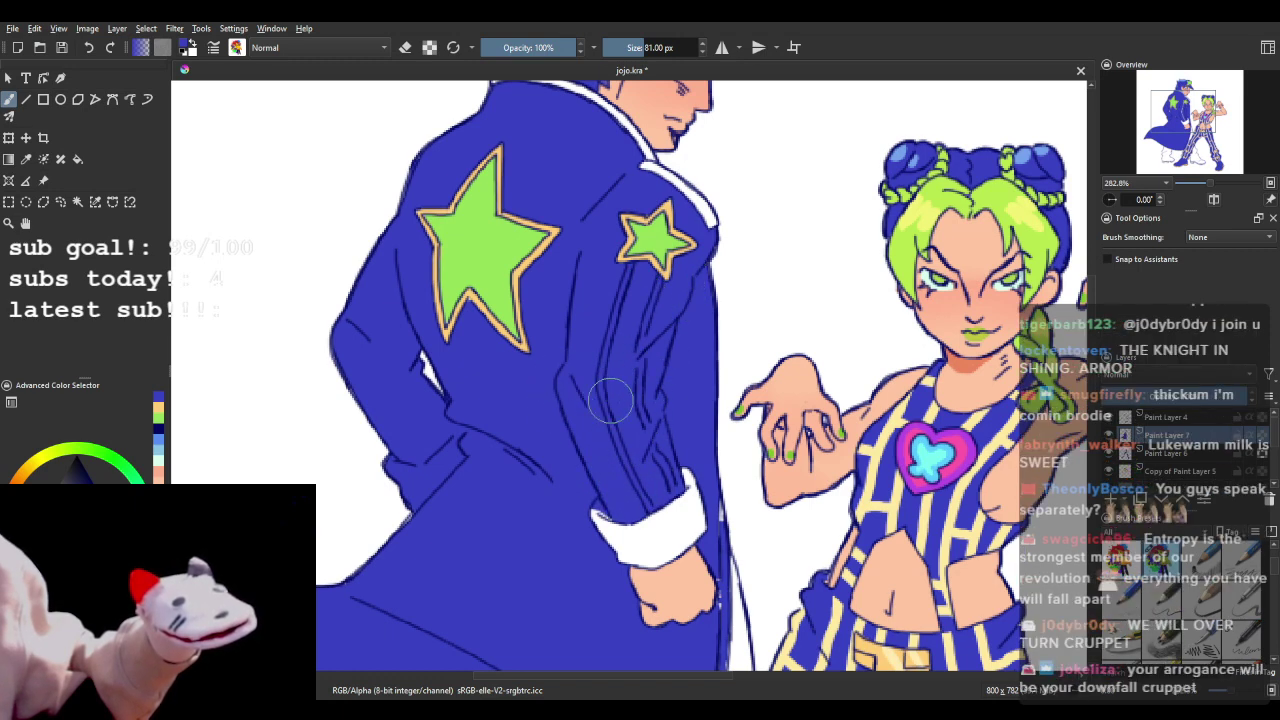
{"action": "scroll", "coordinate": [611, 279], "scroll_direction": "down", "scroll_amount": 3}
{"action": "scroll", "coordinate": [760, 365], "scroll_direction": "up", "scroll_amount": 2}
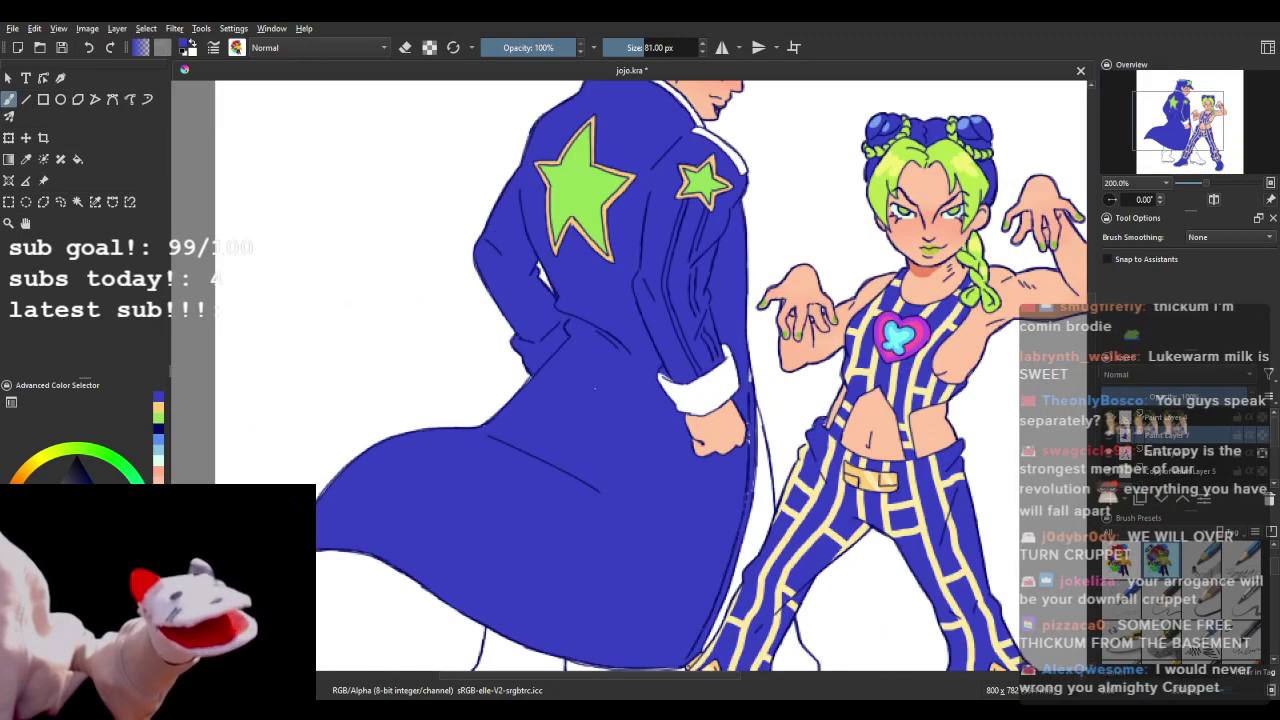
- Paint the coat's collar band behind the man's neck light orange, from its back end down to below the chin
{"action": "scroll", "coordinate": [760, 365], "scroll_direction": "down", "scroll_amount": 2}
{"action": "scroll", "coordinate": [630, 375], "scroll_direction": "up", "scroll_amount": 2}
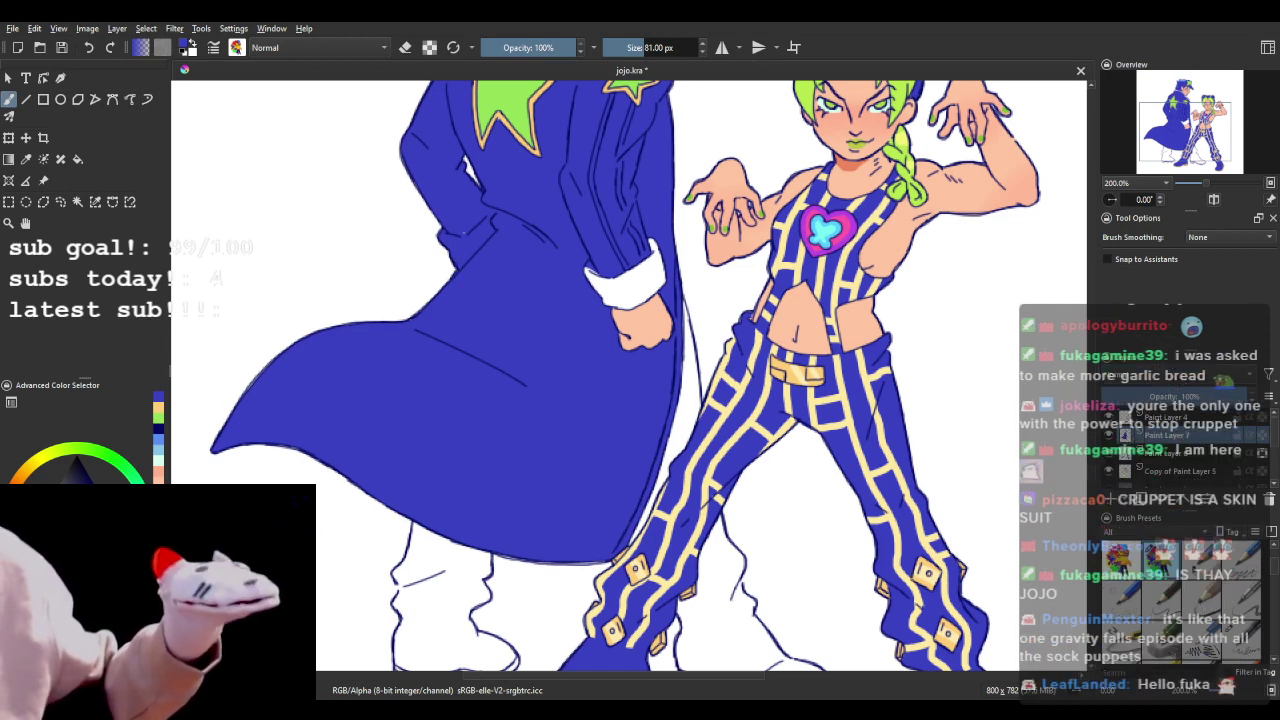
{"action": "scroll", "coordinate": [463, 271], "scroll_direction": "down", "scroll_amount": 4}
{"action": "scroll", "coordinate": [476, 130], "scroll_direction": "up", "scroll_amount": 4}
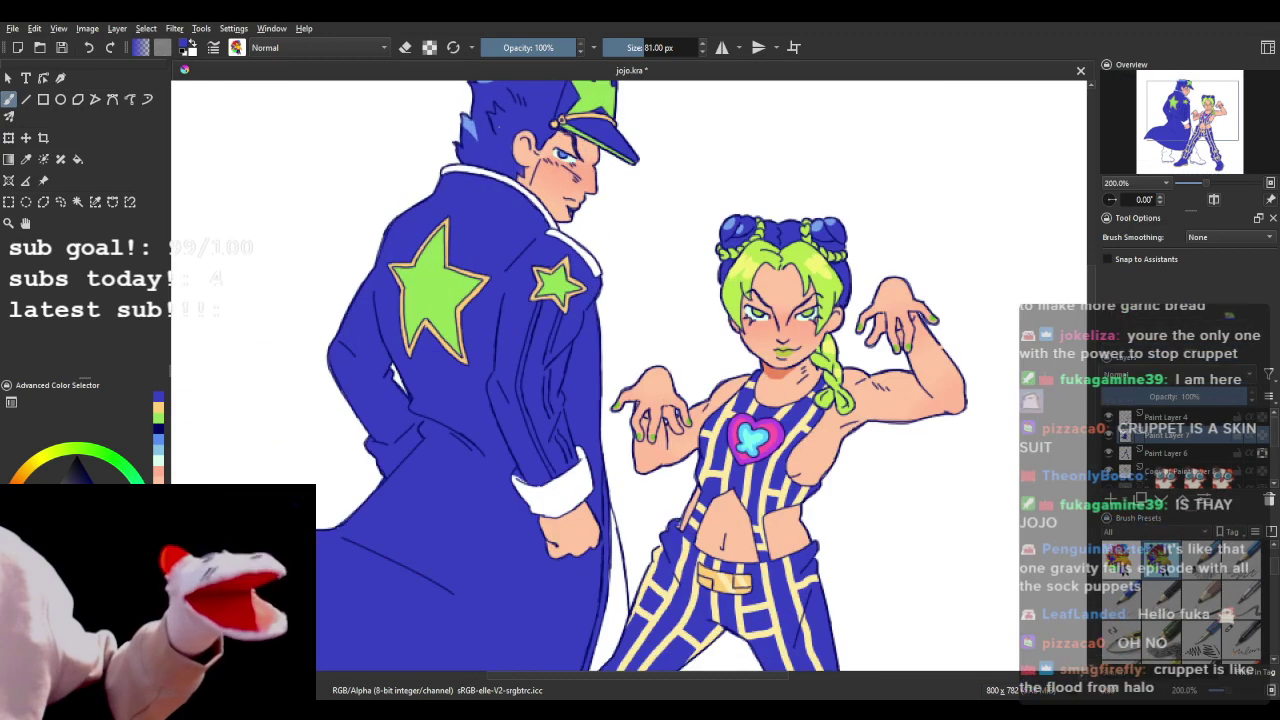
{"action": "left_click", "coordinate": [160, 408]}
{"action": "scroll", "coordinate": [483, 355], "scroll_direction": "down", "scroll_amount": 2}
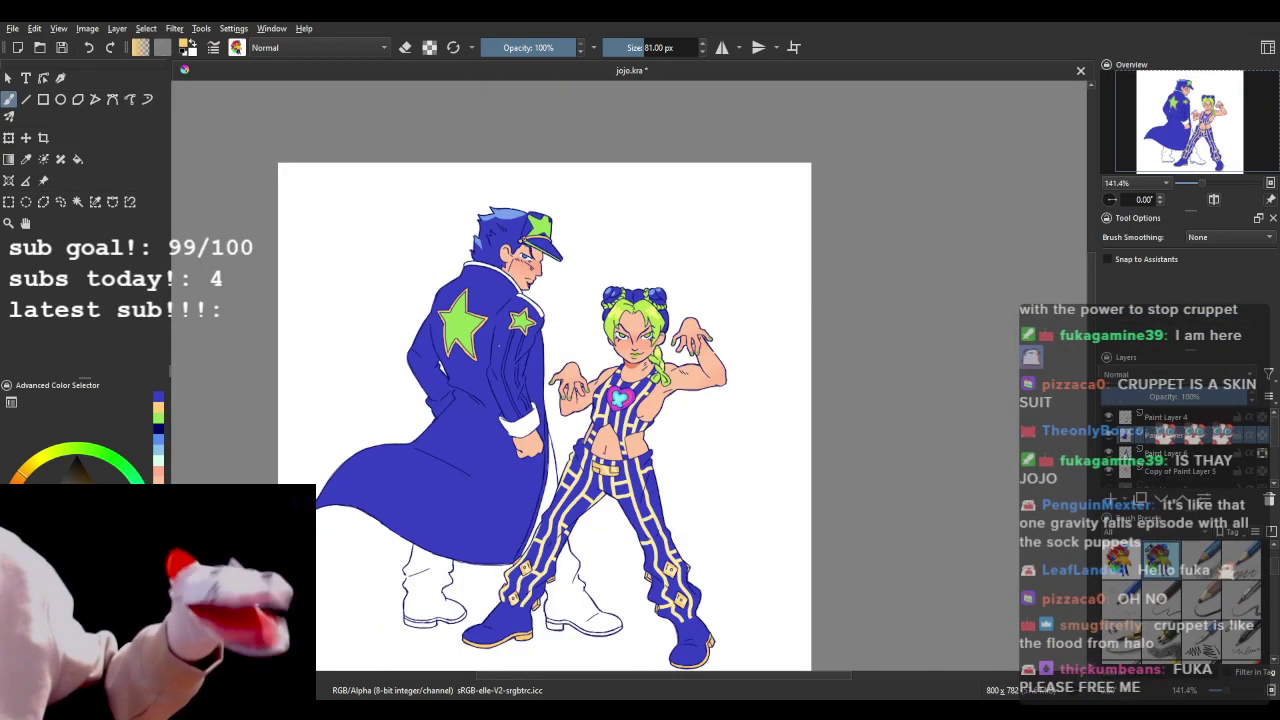
{"action": "scroll", "coordinate": [518, 281], "scroll_direction": "up", "scroll_amount": 2}
{"action": "scroll", "coordinate": [480, 231], "scroll_direction": "up", "scroll_amount": 5}
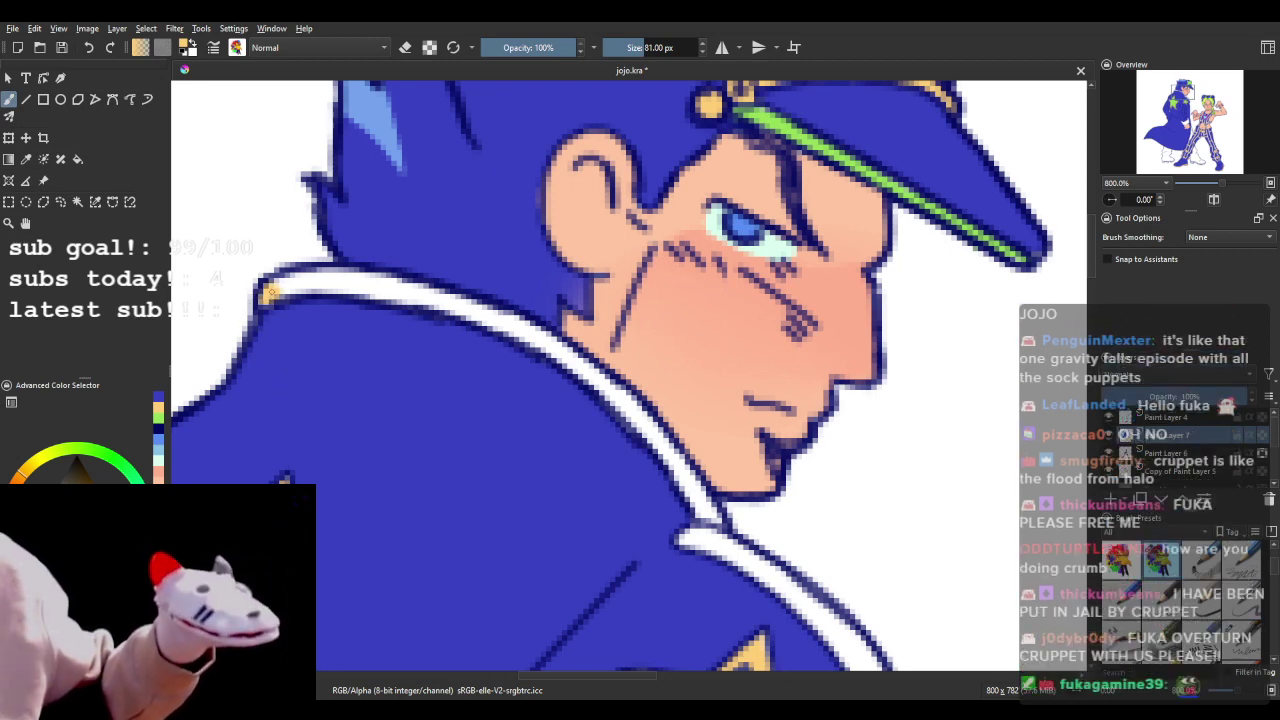
{"action": "mouse_move", "coordinate": [268, 292]}
{"action": "left_mouse_down"}
{"action": "mouse_move", "coordinate": [404, 286]}
{"action": "mouse_move", "coordinate": [427, 295]}
{"action": "mouse_move", "coordinate": [382, 289]}
{"action": "mouse_move", "coordinate": [450, 297]}
{"action": "mouse_move", "coordinate": [409, 298]}
{"action": "mouse_move", "coordinate": [537, 336]}
{"action": "mouse_move", "coordinate": [619, 397]}
{"action": "mouse_move", "coordinate": [688, 484]}
{"action": "mouse_move", "coordinate": [712, 542]}
{"action": "left_mouse_up"}
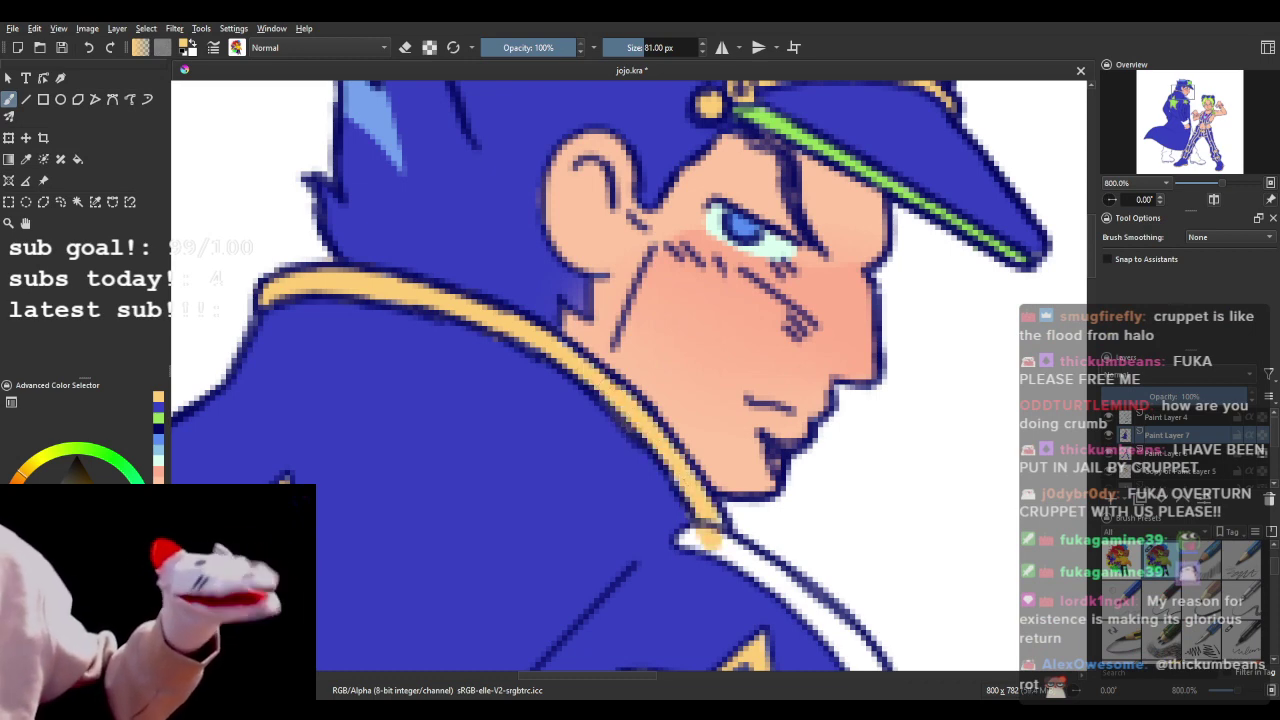
{"action": "left_click", "coordinate": [162, 414]}
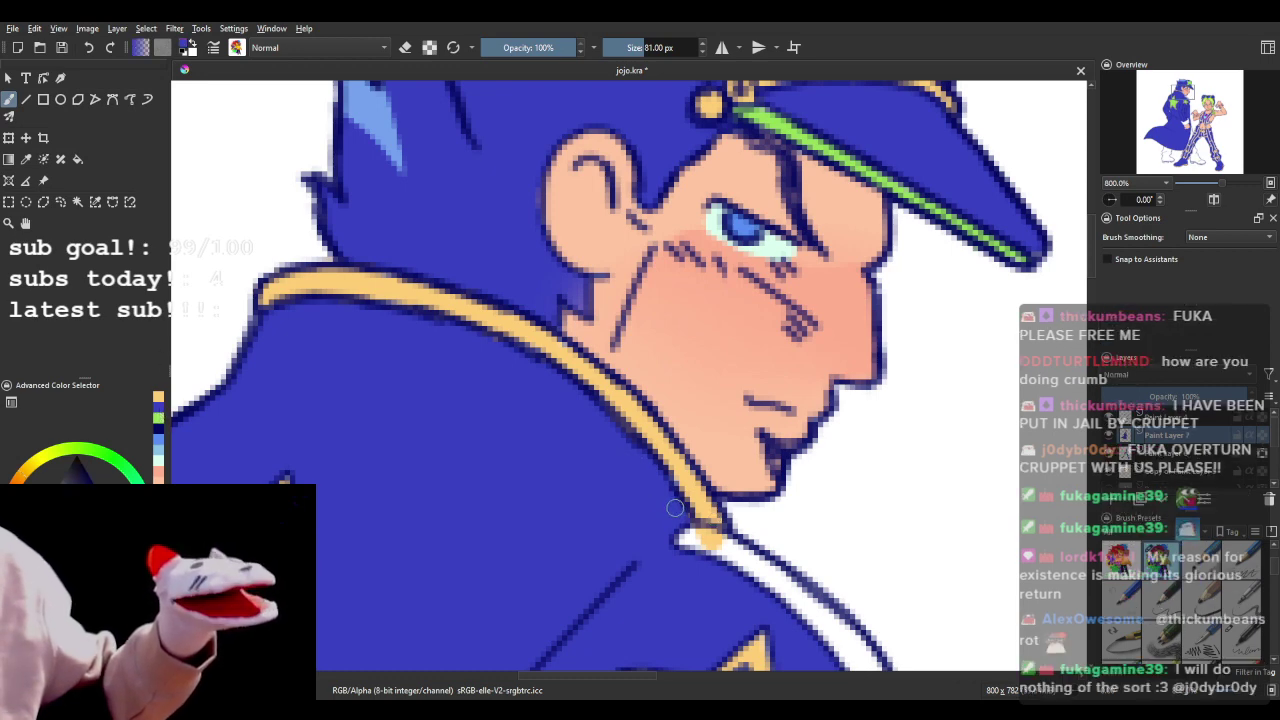
{"action": "left_click", "coordinate": [162, 408]}
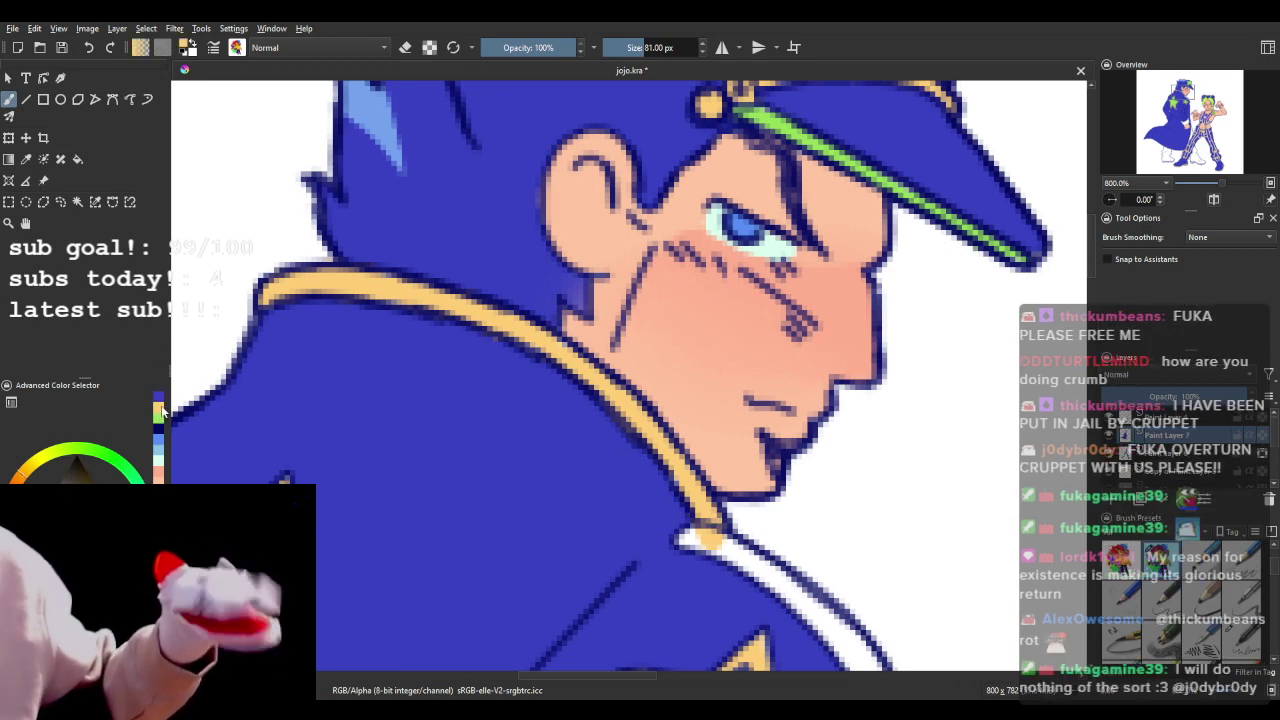
- Paint the white trim strip across the man's shoulder above the small star light orange
{"action": "scroll", "coordinate": [422, 421], "scroll_direction": "down", "scroll_amount": 2}
{"action": "scroll", "coordinate": [422, 421], "scroll_direction": "down", "scroll_amount": 1}
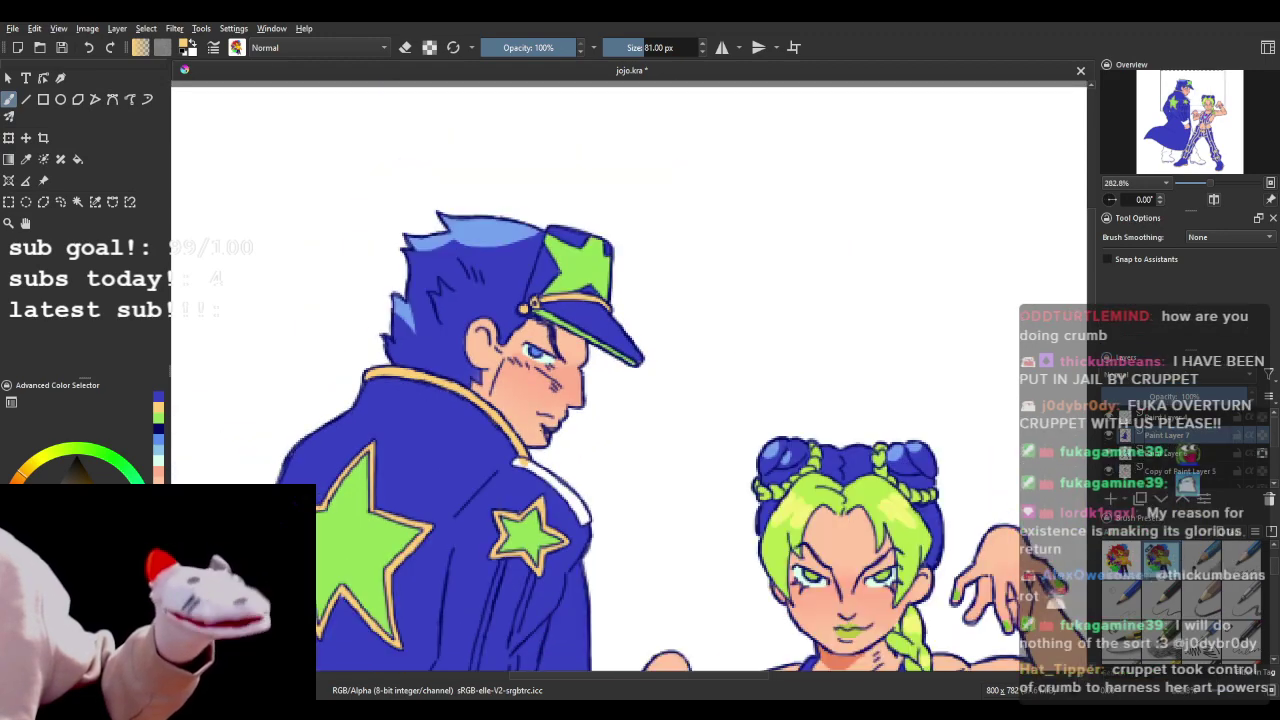
{"action": "scroll", "coordinate": [543, 451], "scroll_direction": "up", "scroll_amount": 2}
{"action": "scroll", "coordinate": [543, 451], "scroll_direction": "down", "scroll_amount": 2}
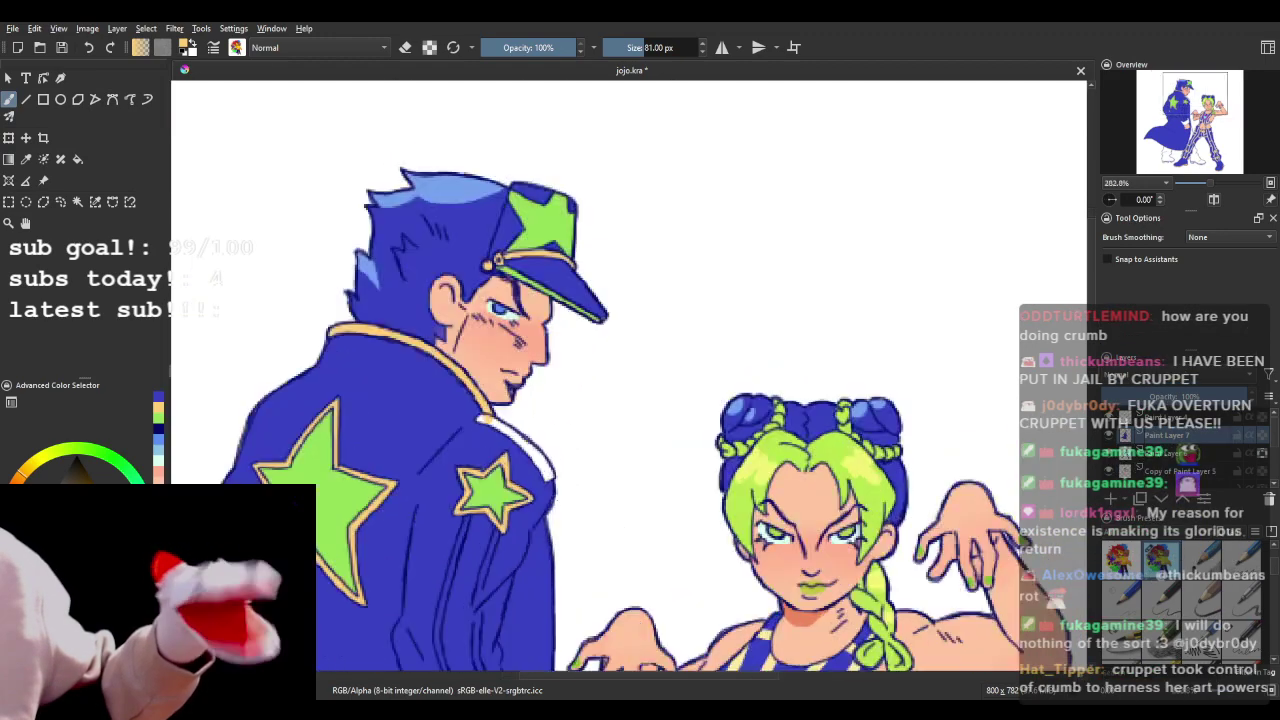
{"action": "scroll", "coordinate": [577, 523], "scroll_direction": "up", "scroll_amount": 4}
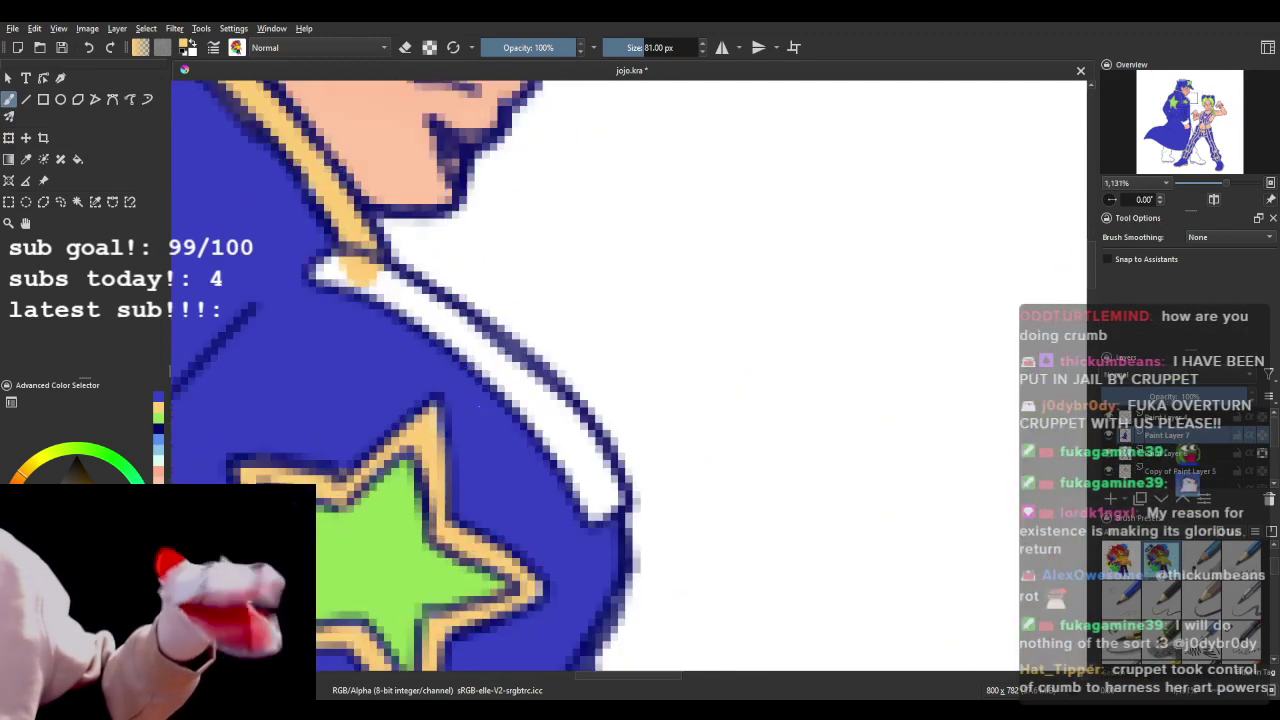
{"action": "left_click", "coordinate": [340, 268]}
{"action": "key", "text": "ctrl+z"}
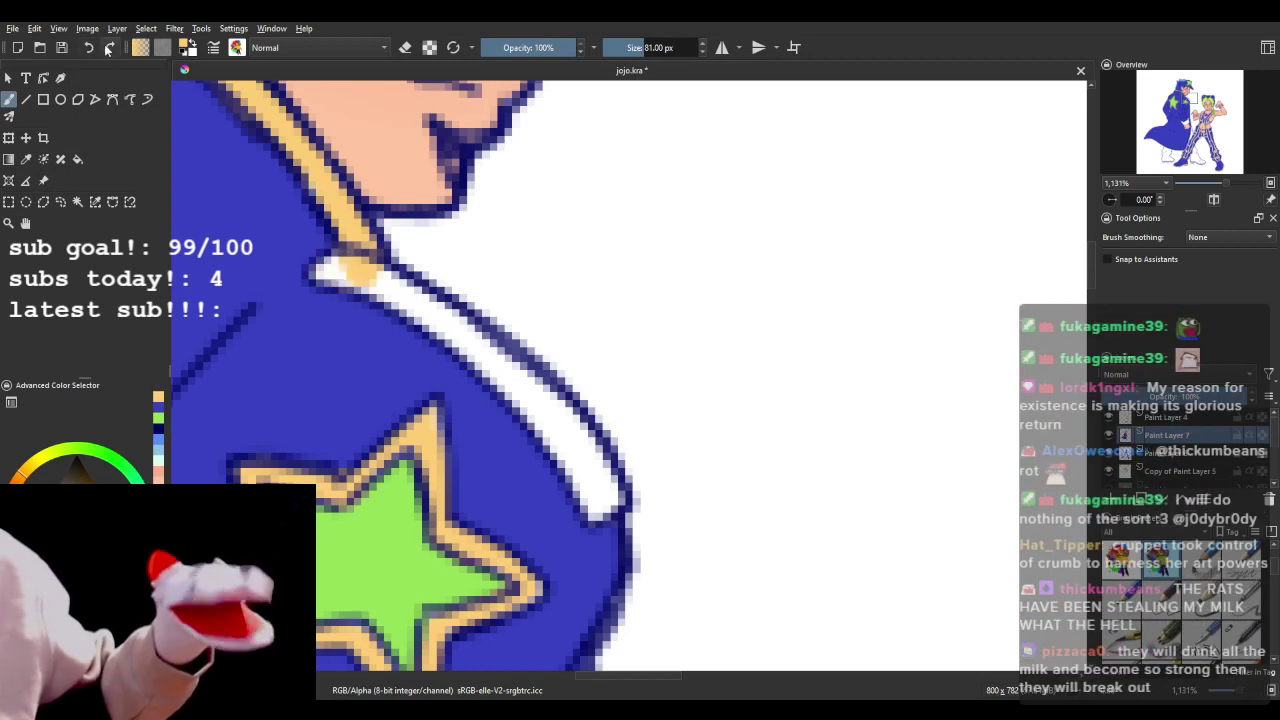
{"action": "left_click_drag", "start_coordinate": [337, 268], "coordinate": [425, 310]}
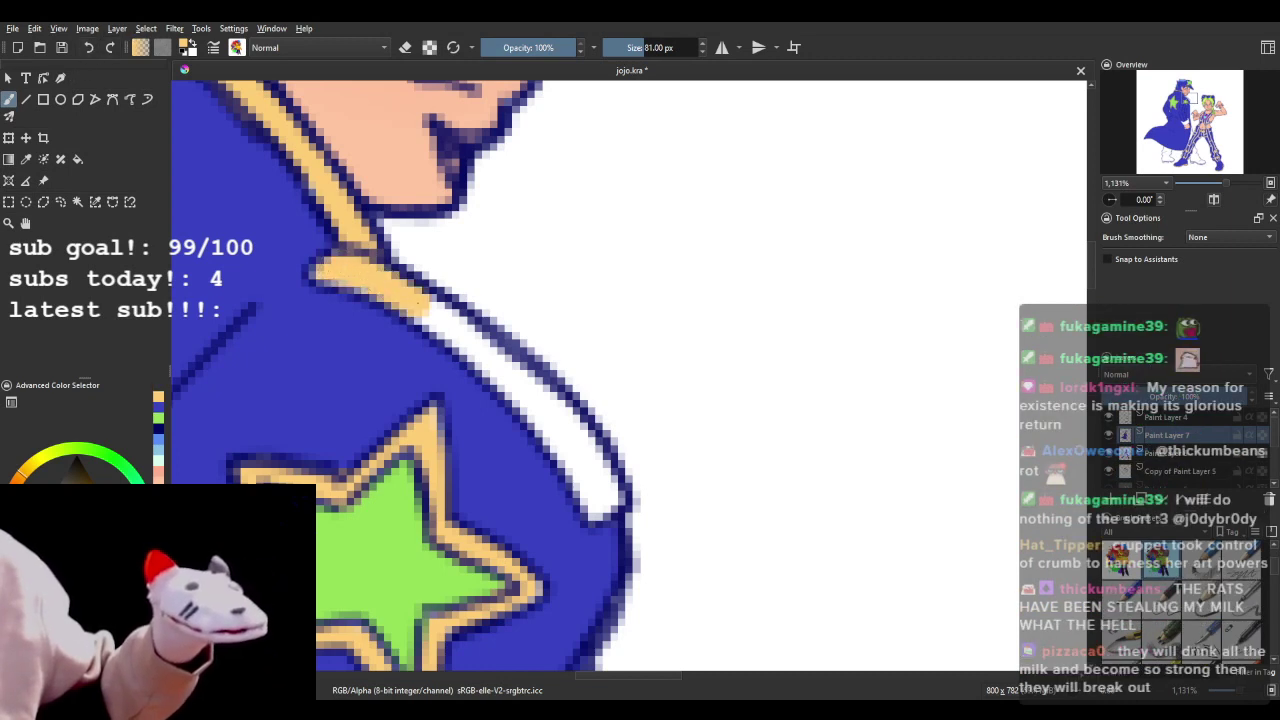
{"action": "left_click", "coordinate": [92, 48]}
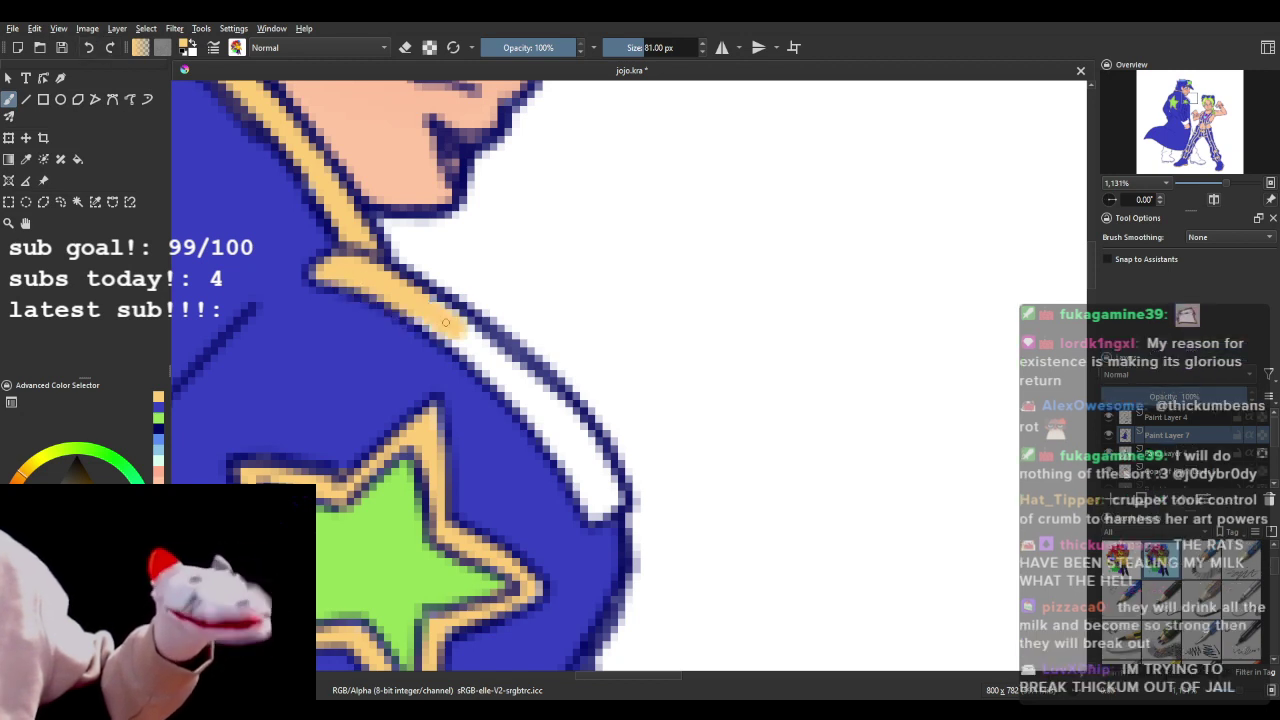
{"action": "mouse_move", "coordinate": [425, 305]}
{"action": "left_mouse_down"}
{"action": "mouse_move", "coordinate": [565, 417]}
{"action": "mouse_move", "coordinate": [523, 380]}
{"action": "mouse_move", "coordinate": [568, 434]}
{"action": "mouse_move", "coordinate": [539, 412]}
{"action": "mouse_move", "coordinate": [599, 502]}
{"action": "left_mouse_up"}
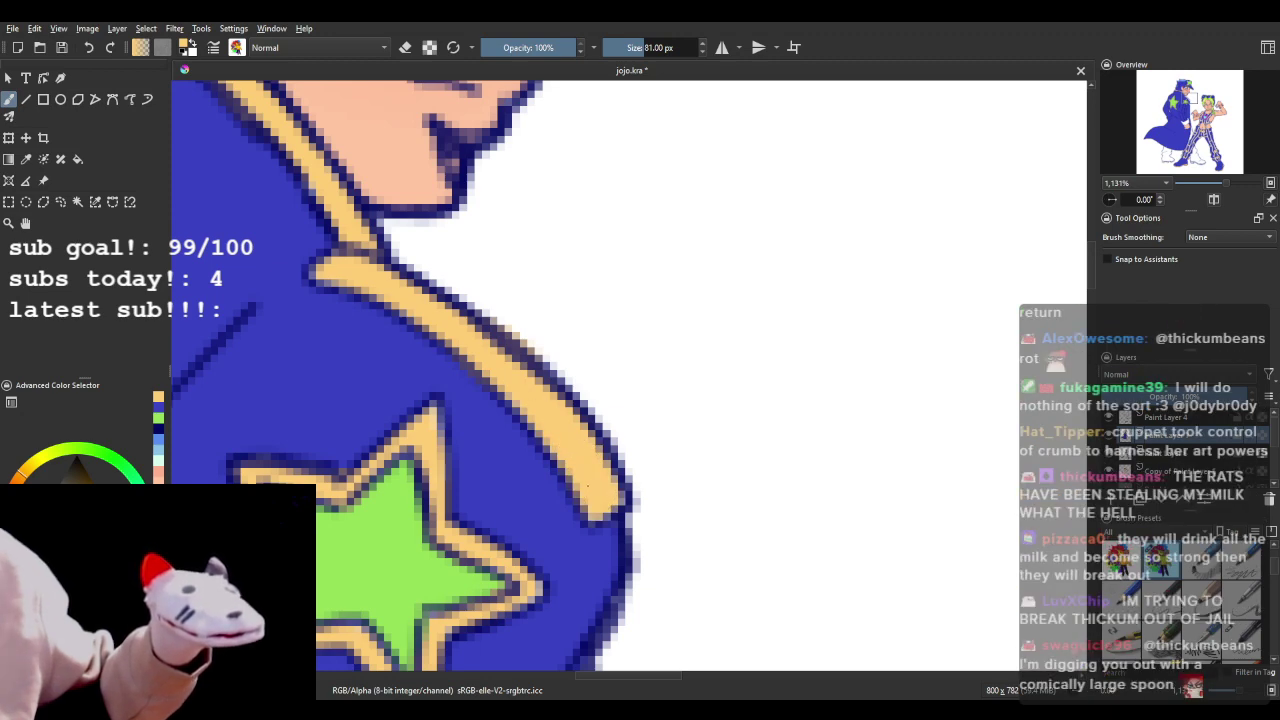
- Paint the cuff of the man's far sleeve, where the hand goes into the coat pocket, light orange
{"action": "scroll", "coordinate": [572, 376], "scroll_direction": "down", "scroll_amount": 8}
{"action": "scroll", "coordinate": [565, 369], "scroll_direction": "up", "scroll_amount": 1}
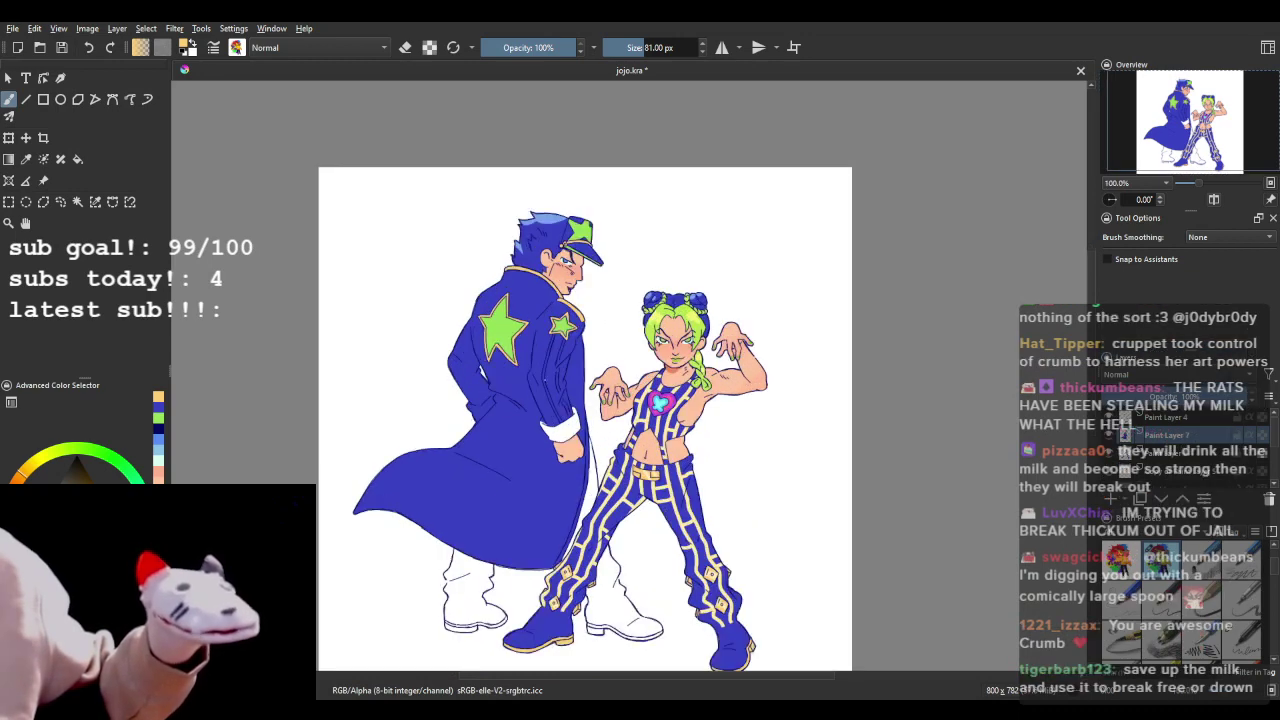
{"action": "scroll", "coordinate": [486, 417], "scroll_direction": "up", "scroll_amount": 5}
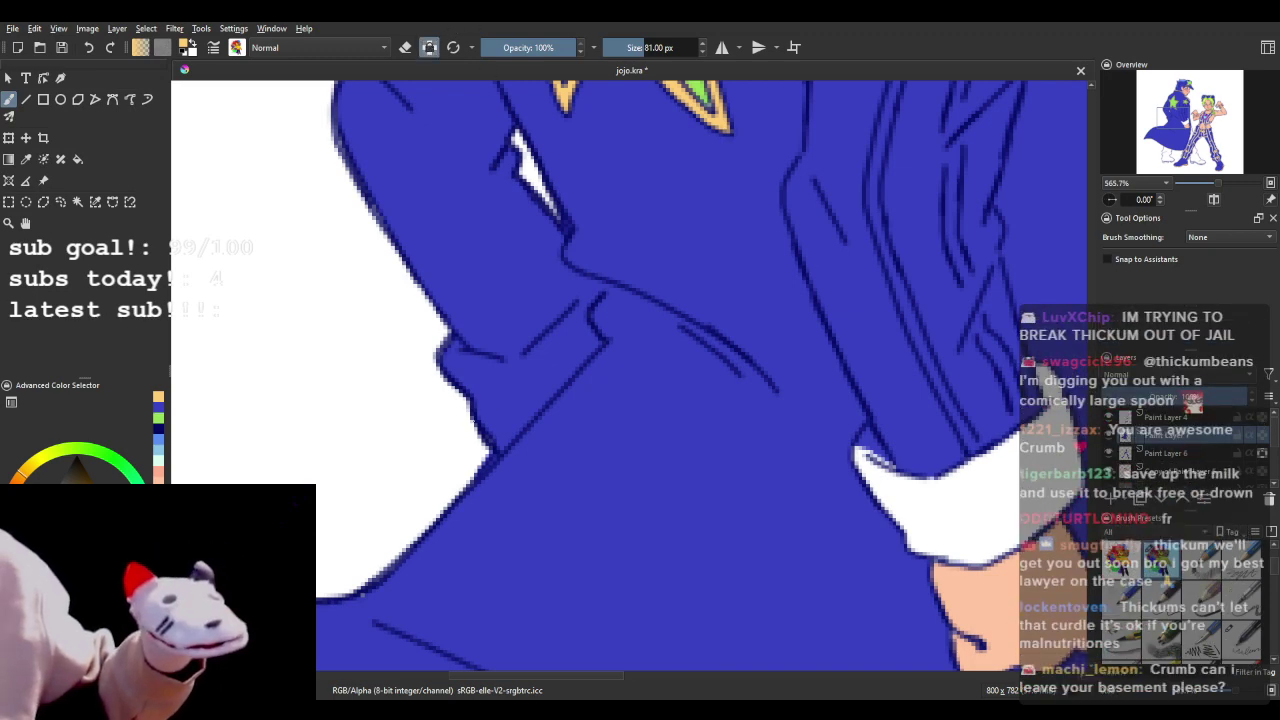
{"action": "mouse_move", "coordinate": [485, 420]}
{"action": "left_mouse_down"}
{"action": "mouse_move", "coordinate": [440, 360]}
{"action": "mouse_move", "coordinate": [493, 389]}
{"action": "mouse_move", "coordinate": [457, 376]}
{"action": "mouse_move", "coordinate": [531, 383]}
{"action": "mouse_move", "coordinate": [522, 376]}
{"action": "mouse_move", "coordinate": [567, 330]}
{"action": "left_mouse_up"}
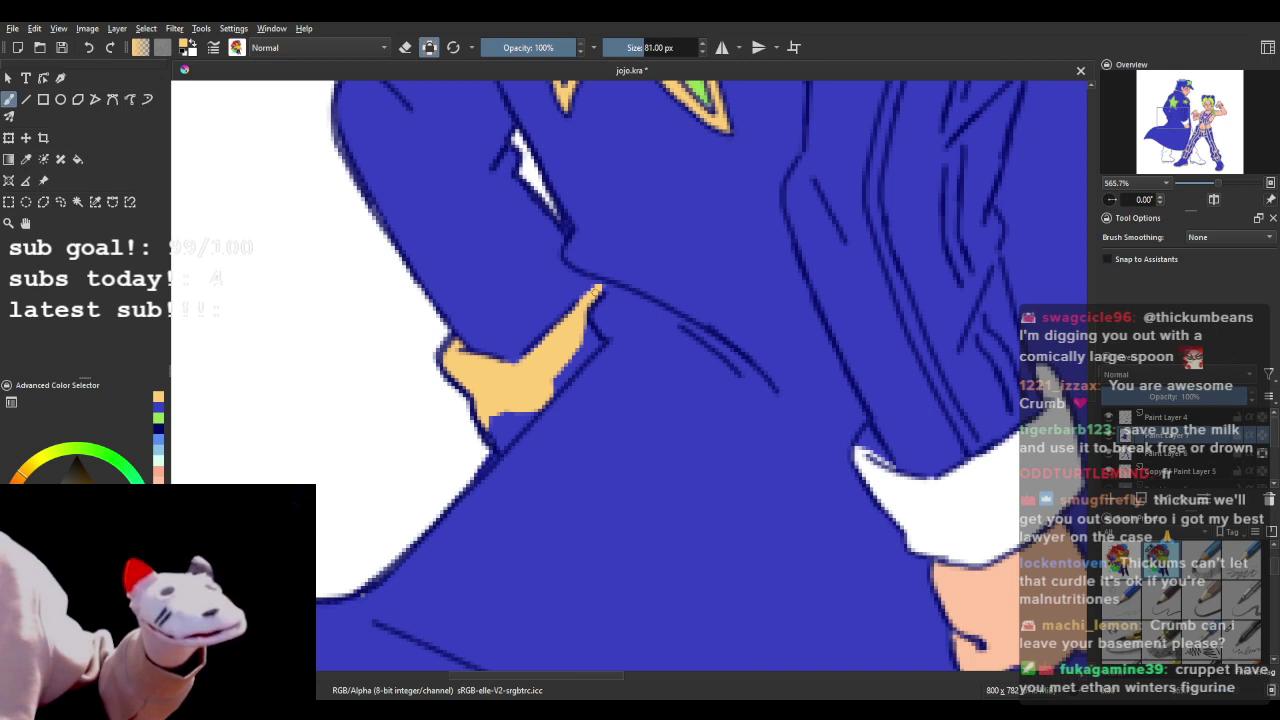
{"action": "mouse_move", "coordinate": [597, 290]}
{"action": "left_mouse_down"}
{"action": "mouse_move", "coordinate": [586, 343]}
{"action": "mouse_move", "coordinate": [480, 448]}
{"action": "mouse_move", "coordinate": [518, 390]}
{"action": "left_mouse_up"}
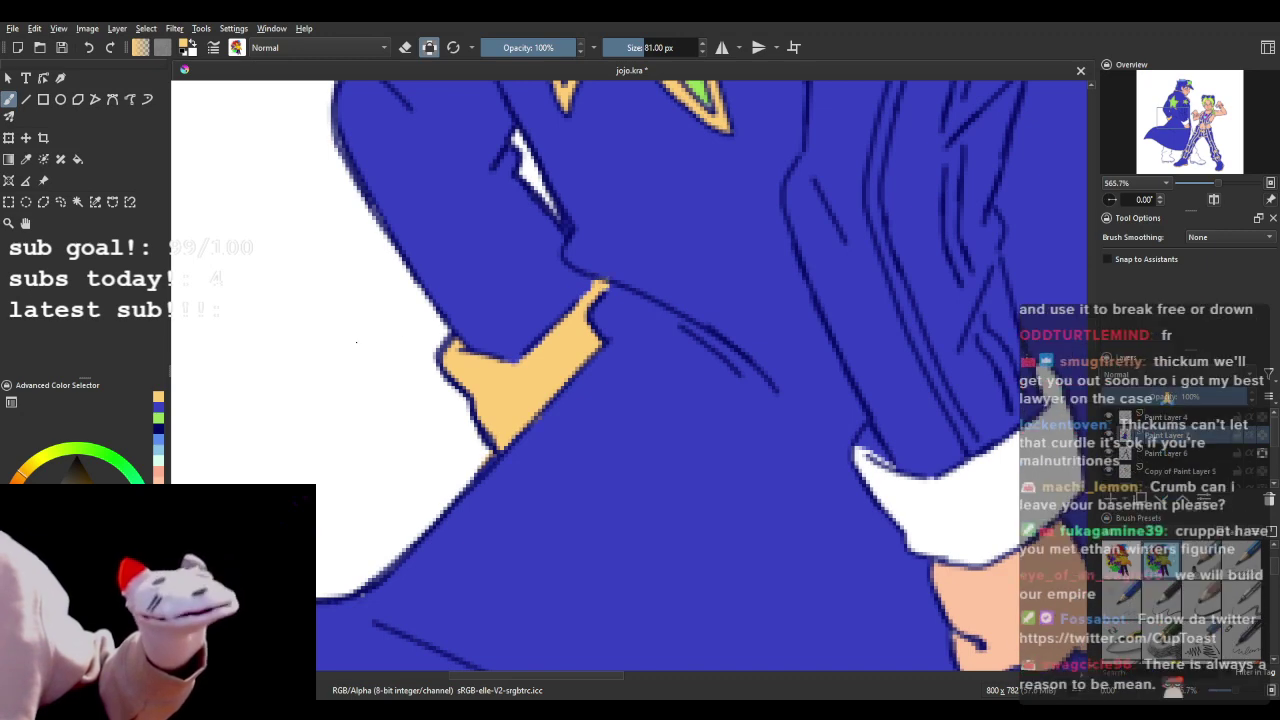
{"action": "left_click", "coordinate": [158, 410]}
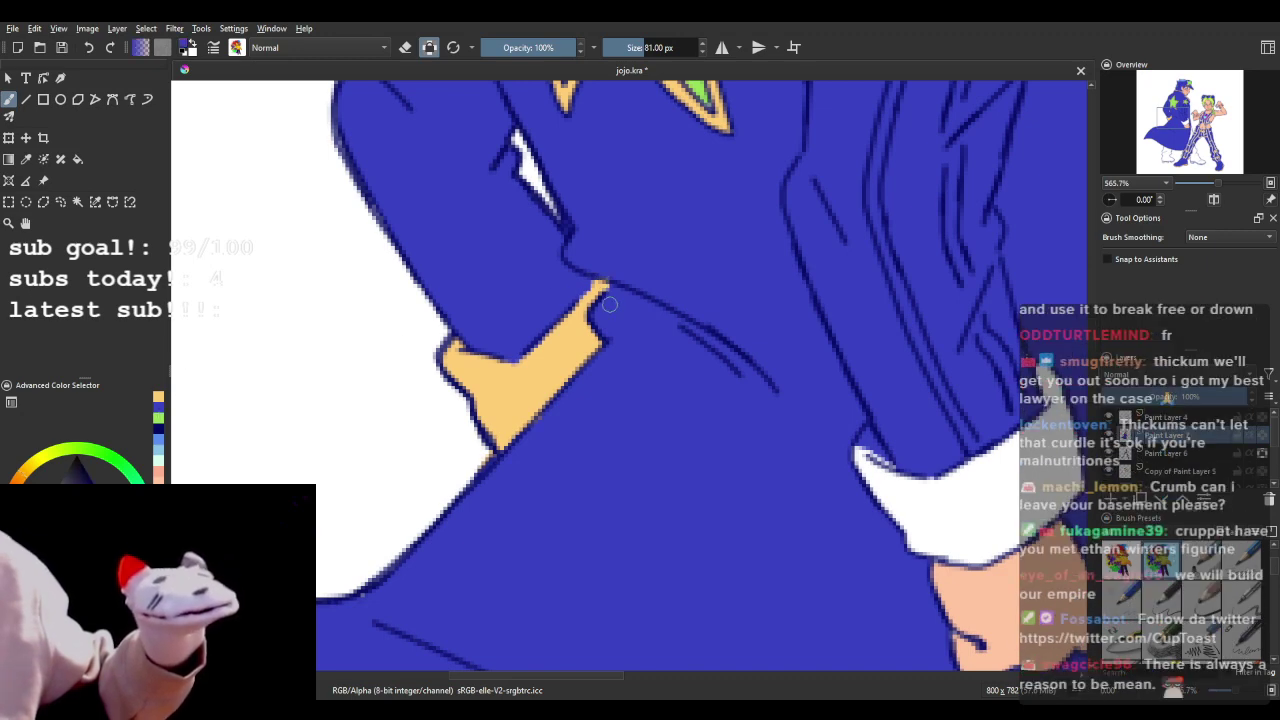
{"action": "left_click", "coordinate": [159, 410]}
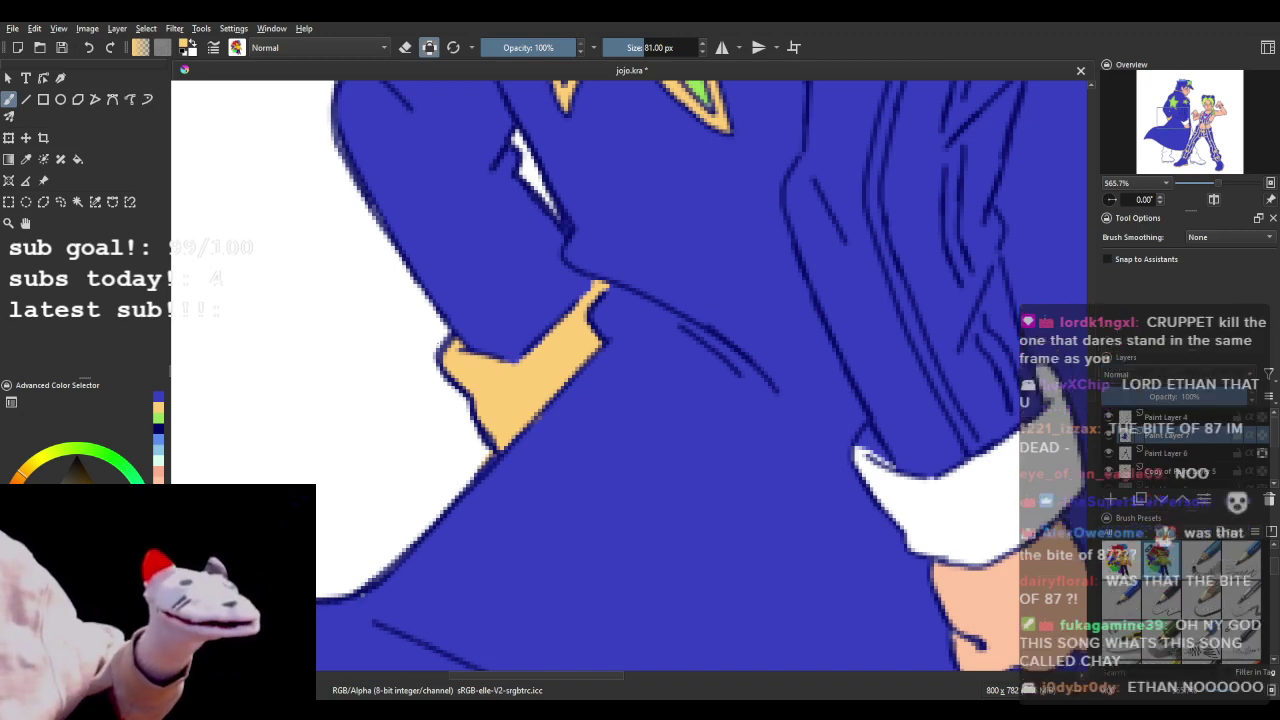
{"action": "left_click", "coordinate": [157, 401]}
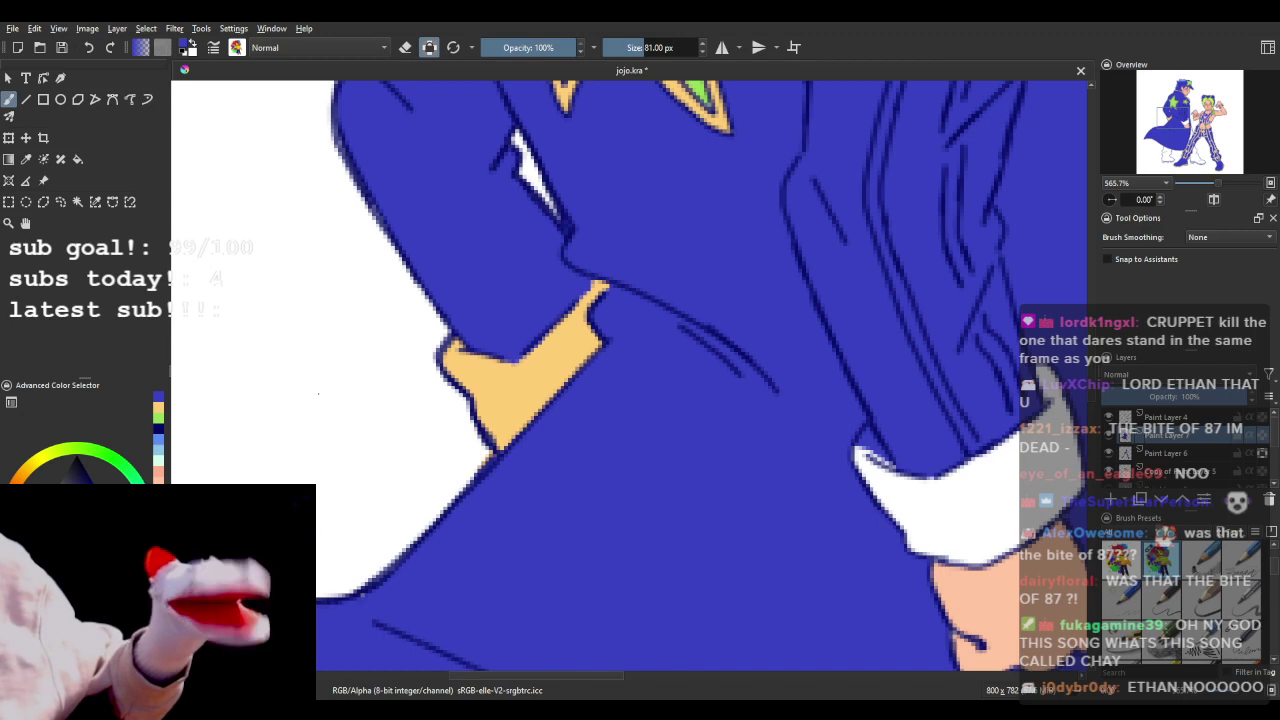
{"action": "left_click", "coordinate": [157, 411]}
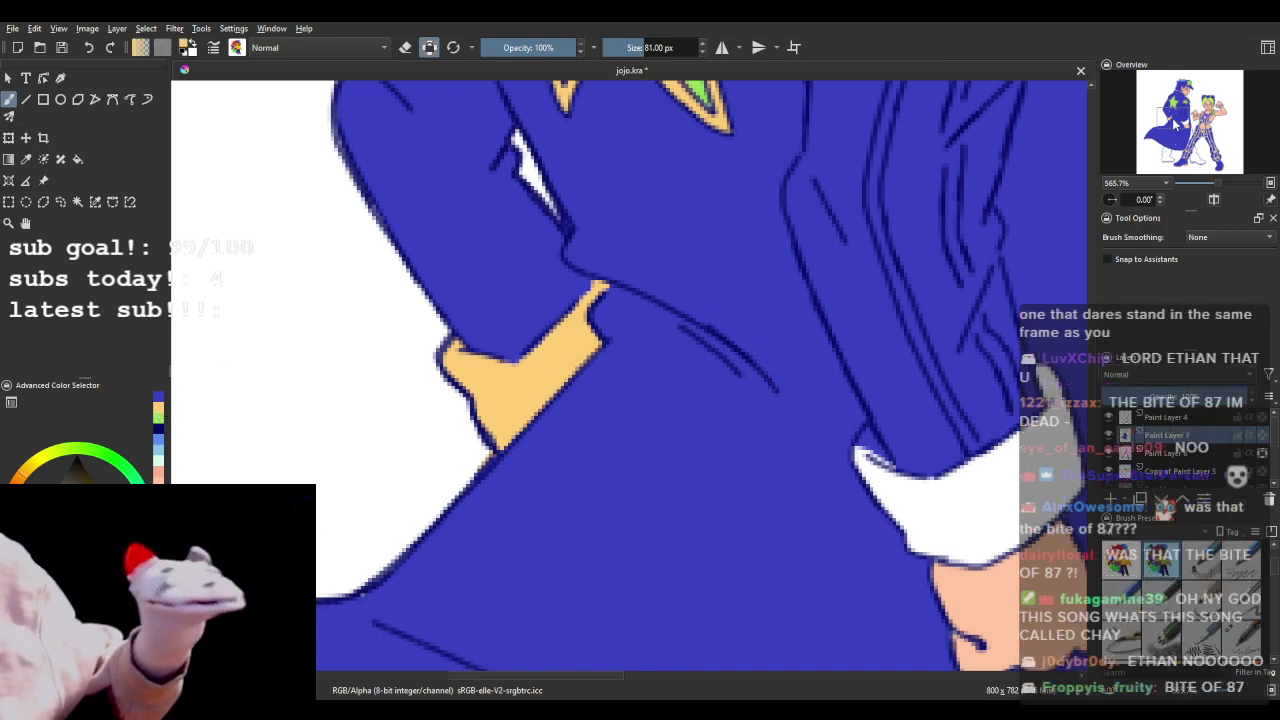
- Colour the white cuff above the man's visible fist light orange, brushing its narrow corner and filling the rest
{"action": "left_click_drag", "start_coordinate": [1175, 124], "coordinate": [1182, 125]}
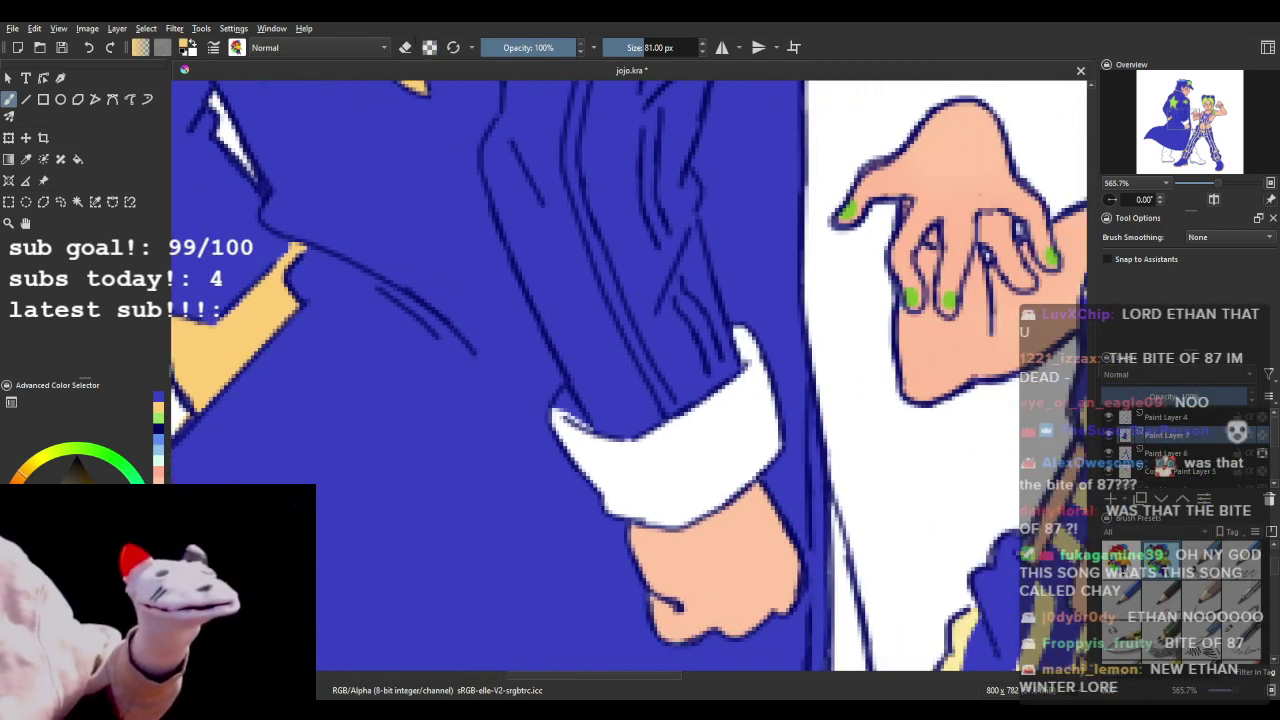
{"action": "mouse_move", "coordinate": [557, 405]}
{"action": "left_mouse_down"}
{"action": "mouse_move", "coordinate": [582, 428]}
{"action": "mouse_move", "coordinate": [562, 420]}
{"action": "left_mouse_up"}
{"action": "left_click", "coordinate": [77, 159]}
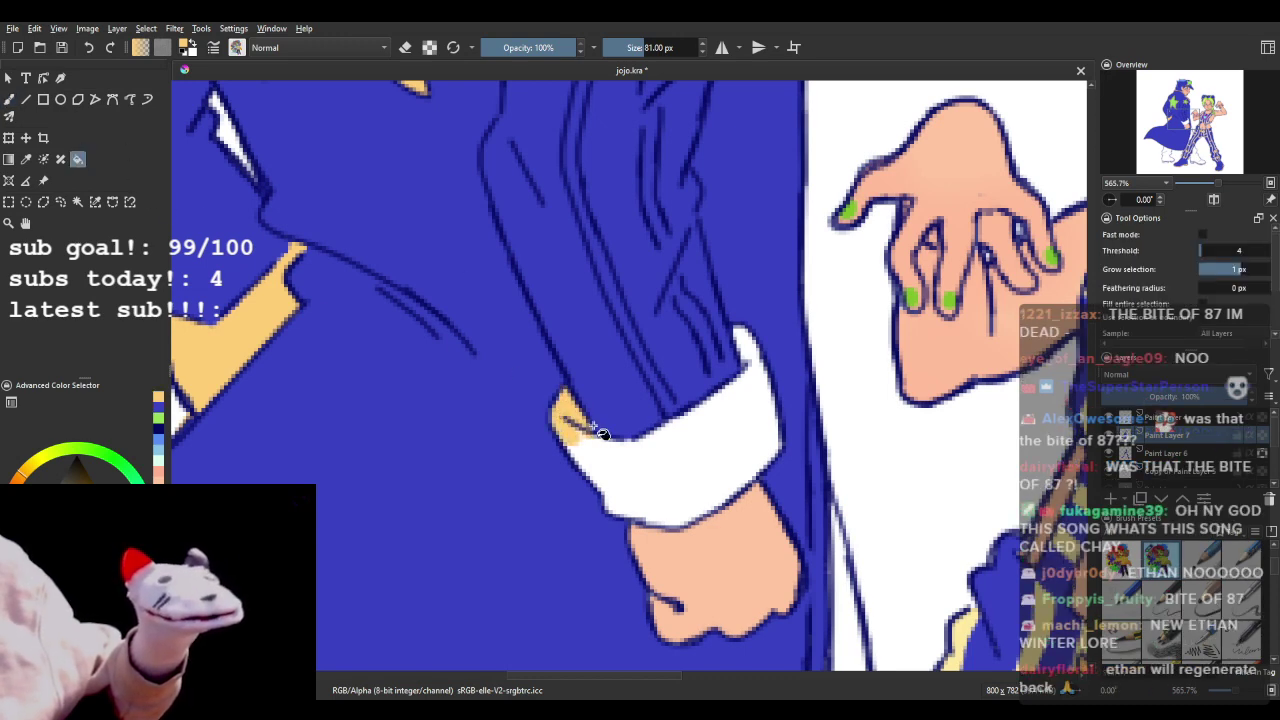
{"action": "left_click", "coordinate": [611, 495]}
{"action": "left_click", "coordinate": [9, 99]}
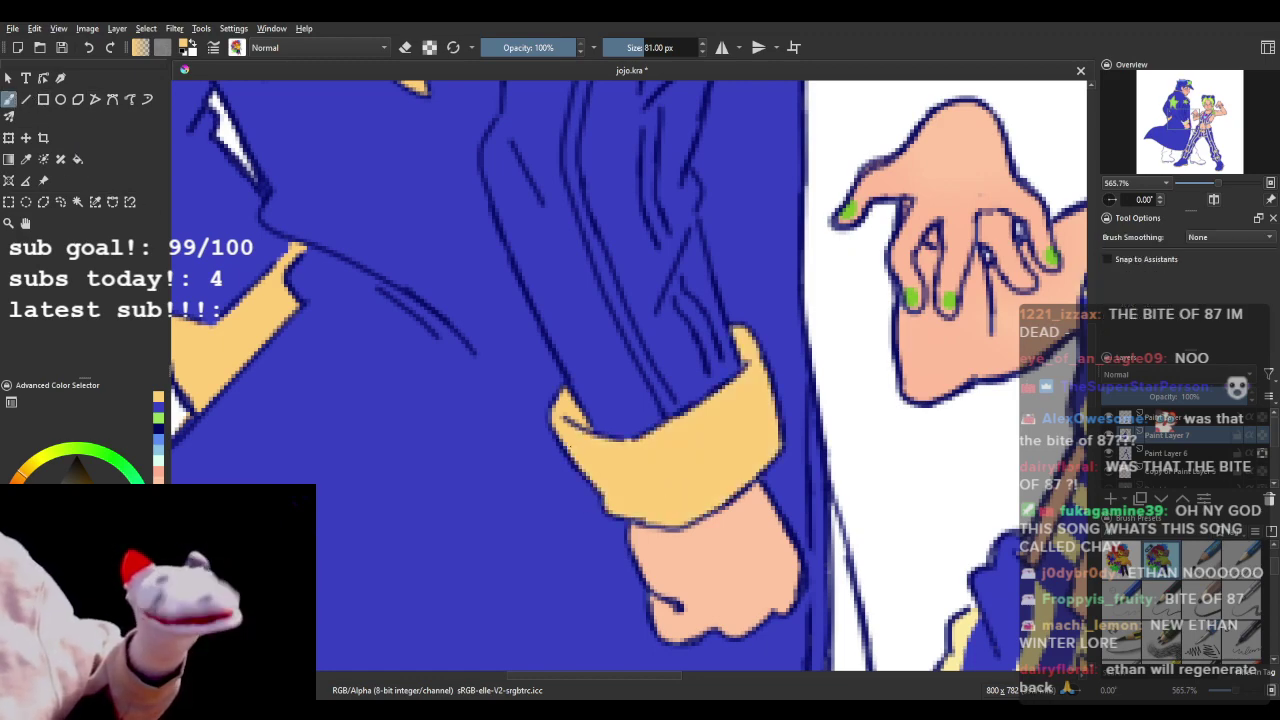
{"action": "scroll", "coordinate": [600, 347], "scroll_direction": "down", "scroll_amount": 5}
{"action": "scroll", "coordinate": [623, 274], "scroll_direction": "up", "scroll_amount": 3}
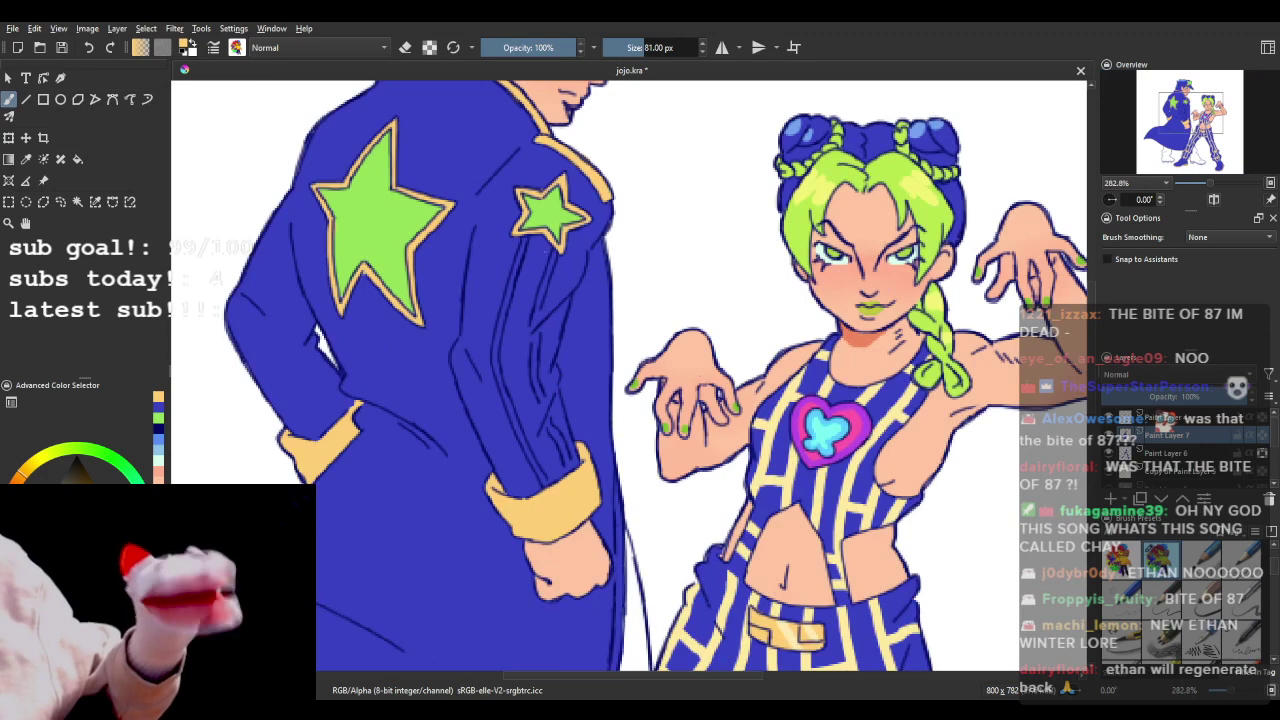
{"action": "scroll", "coordinate": [495, 251], "scroll_direction": "up", "scroll_amount": 1}
{"action": "scroll", "coordinate": [463, 244], "scroll_direction": "up", "scroll_amount": 1}
{"action": "scroll", "coordinate": [463, 244], "scroll_direction": "down", "scroll_amount": 1}
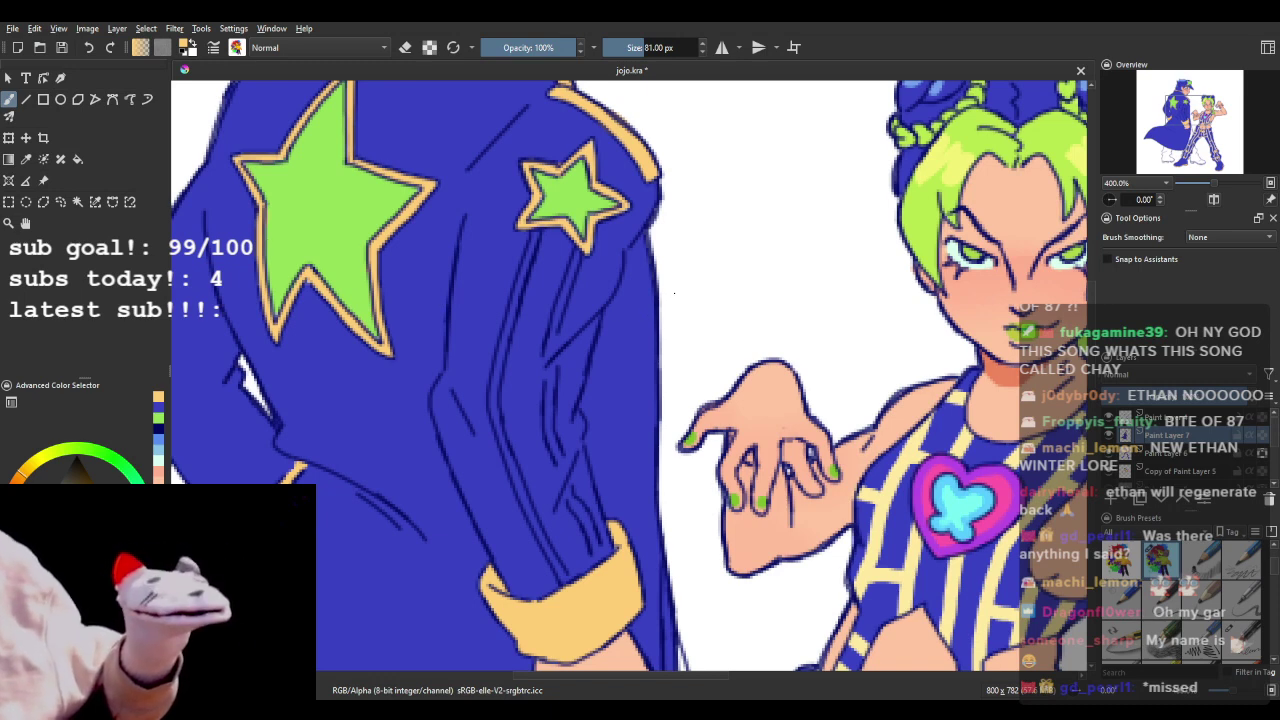
{"action": "scroll", "coordinate": [598, 290], "scroll_direction": "up", "scroll_amount": 2}
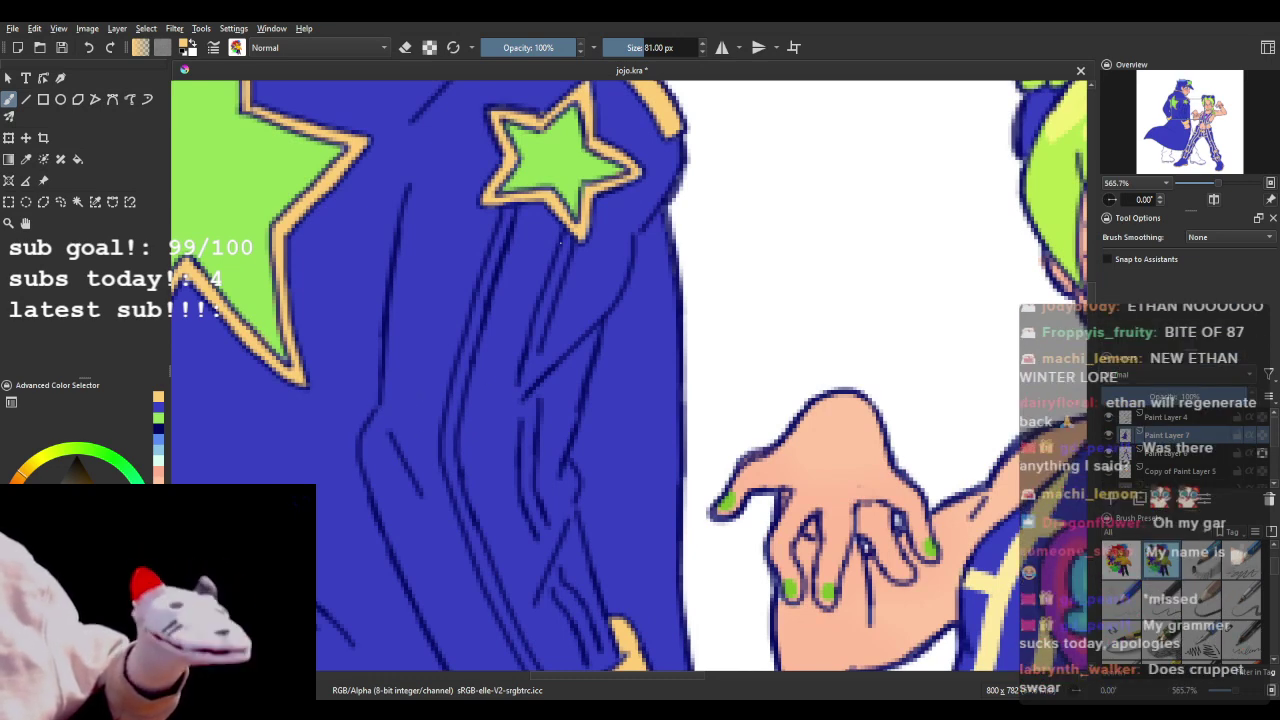
{"action": "left_click", "coordinate": [567, 239]}
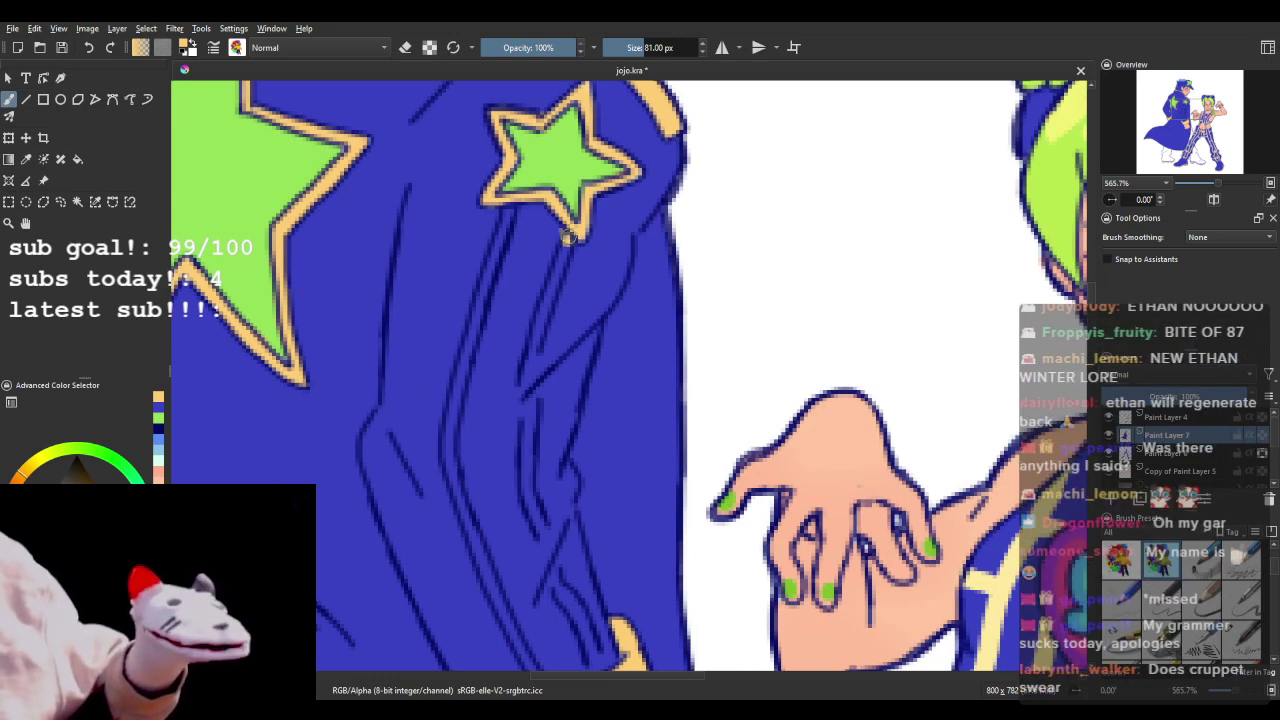
{"action": "left_click", "coordinate": [88, 47]}
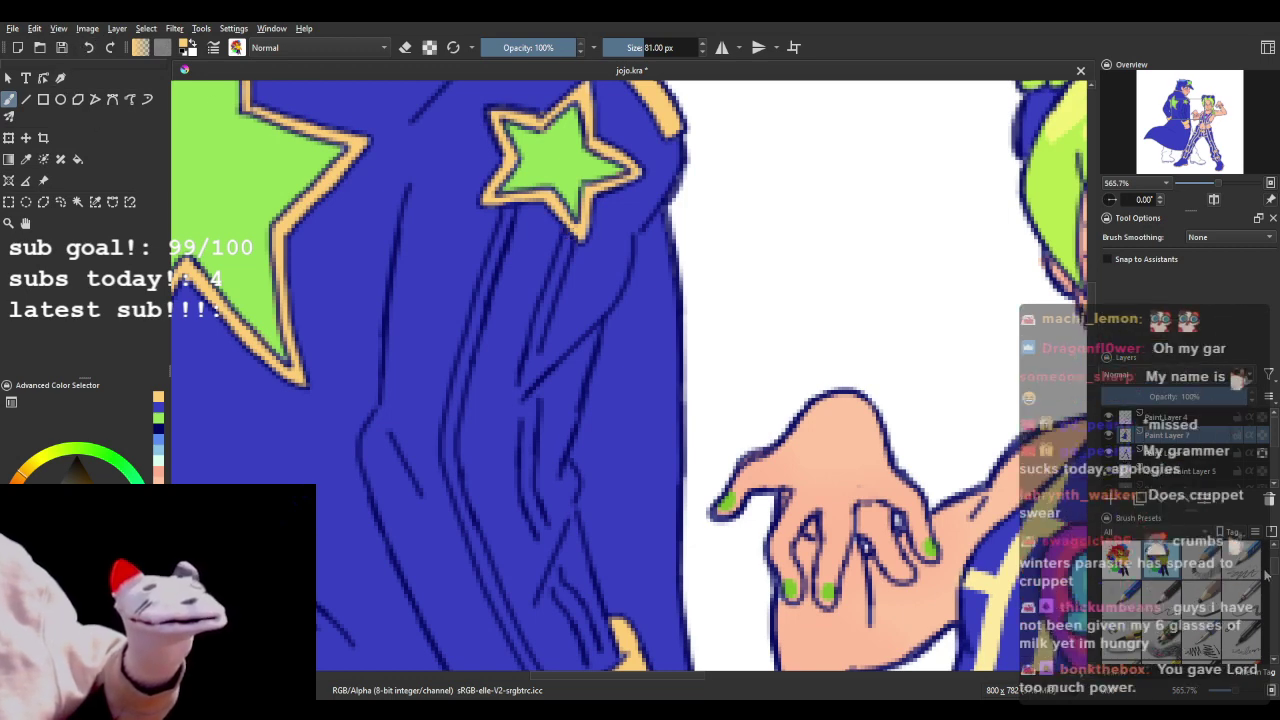
- Paint the front stripe on the man's near sleeve light orange with a 1.69 px brush, from the small star down to the cuff
{"action": "scroll", "coordinate": [1266, 574], "scroll_direction": "up", "scroll_amount": 3}
{"action": "left_click", "coordinate": [1121, 600]}
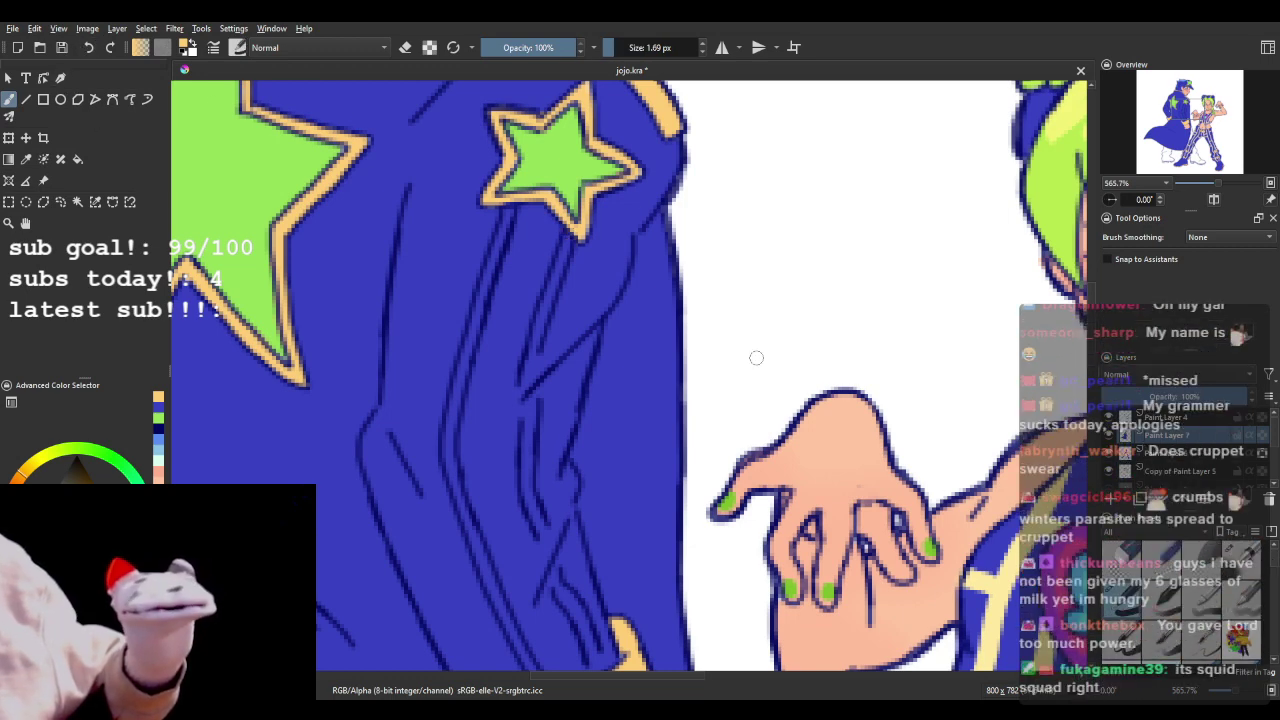
{"action": "mouse_move", "coordinate": [567, 232]}
{"action": "left_mouse_down"}
{"action": "mouse_move", "coordinate": [529, 360]}
{"action": "mouse_move", "coordinate": [525, 444]}
{"action": "mouse_move", "coordinate": [528, 405]}
{"action": "mouse_move", "coordinate": [529, 503]}
{"action": "mouse_move", "coordinate": [584, 624]}
{"action": "left_mouse_up"}
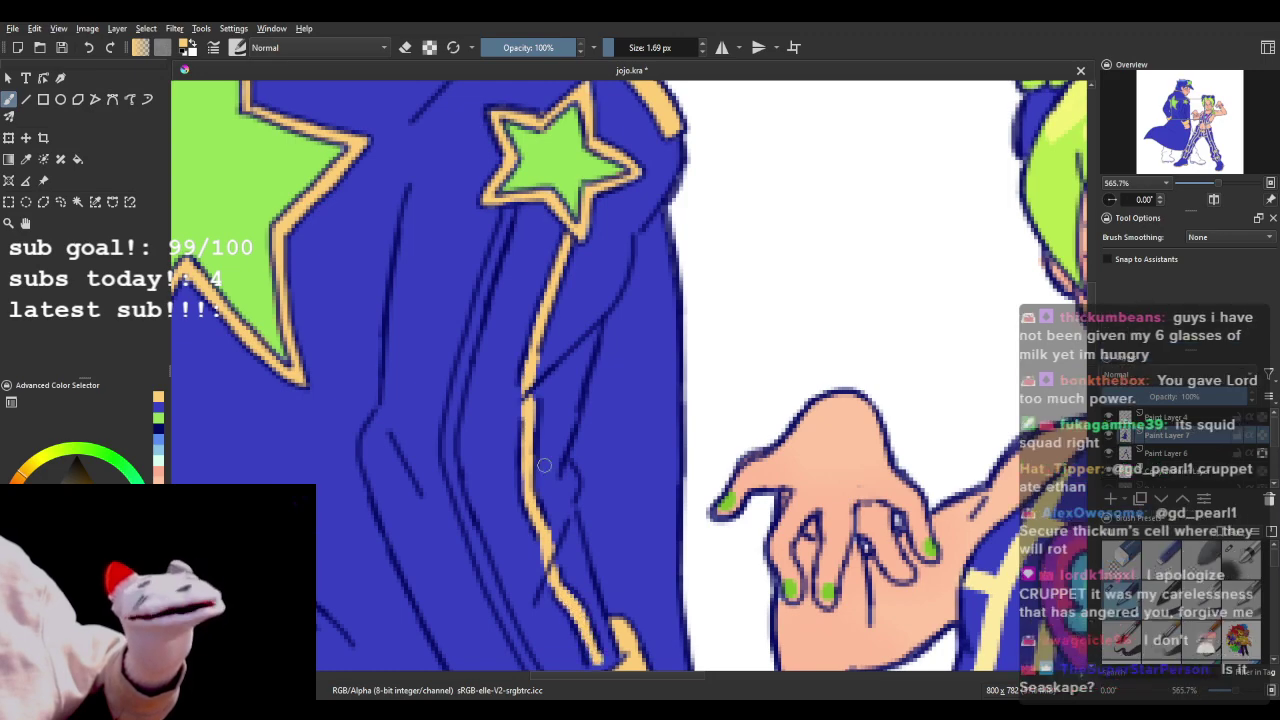
- Paint the rear stripe on the same sleeve light orange, from the cuff up to the small star
{"action": "key", "text": "minus"}
{"action": "key", "text": "minus"}
{"action": "scroll", "coordinate": [597, 503], "scroll_direction": "up", "scroll_amount": 3}
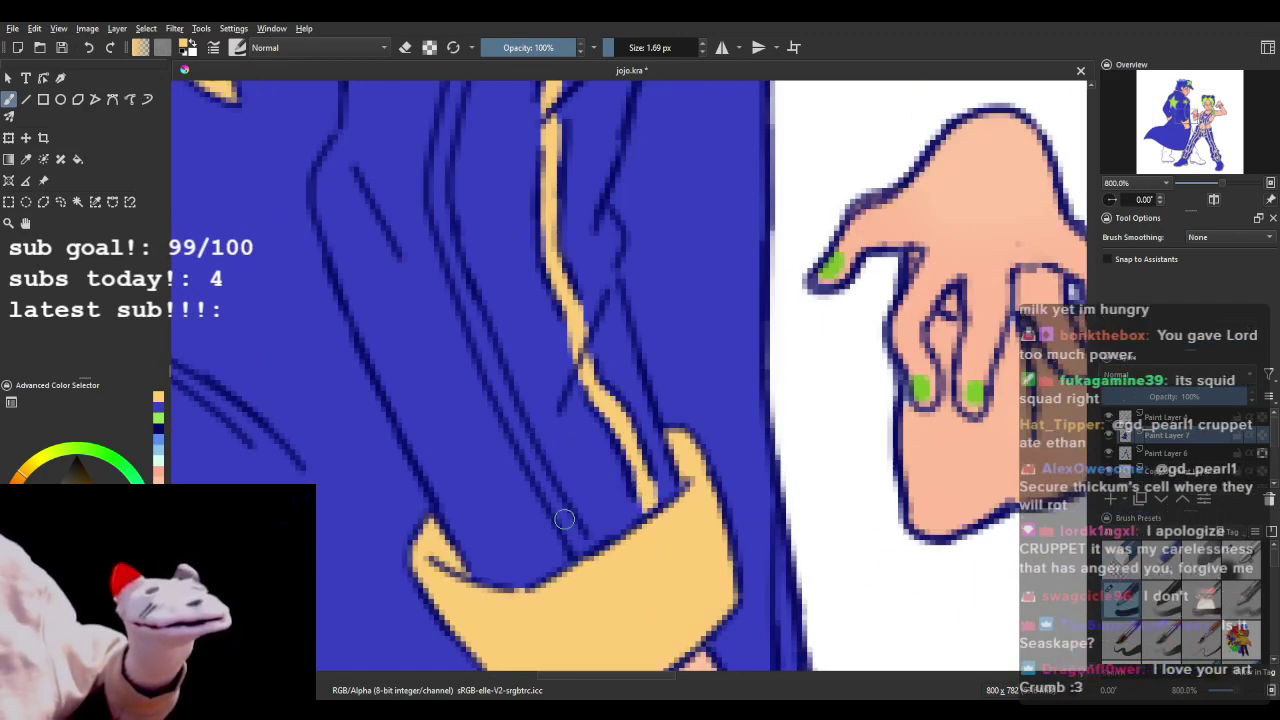
{"action": "mouse_move", "coordinate": [560, 530]}
{"action": "left_mouse_down"}
{"action": "mouse_move", "coordinate": [531, 472]}
{"action": "mouse_move", "coordinate": [464, 300]}
{"action": "mouse_move", "coordinate": [479, 336]}
{"action": "mouse_move", "coordinate": [439, 179]}
{"action": "mouse_move", "coordinate": [436, 194]}
{"action": "mouse_move", "coordinate": [441, 142]}
{"action": "left_mouse_up"}
{"action": "scroll", "coordinate": [465, 160], "scroll_direction": "down", "scroll_amount": 1}
{"action": "scroll", "coordinate": [469, 157], "scroll_direction": "down", "scroll_amount": 4}
{"action": "scroll", "coordinate": [389, 127], "scroll_direction": "up", "scroll_amount": 5}
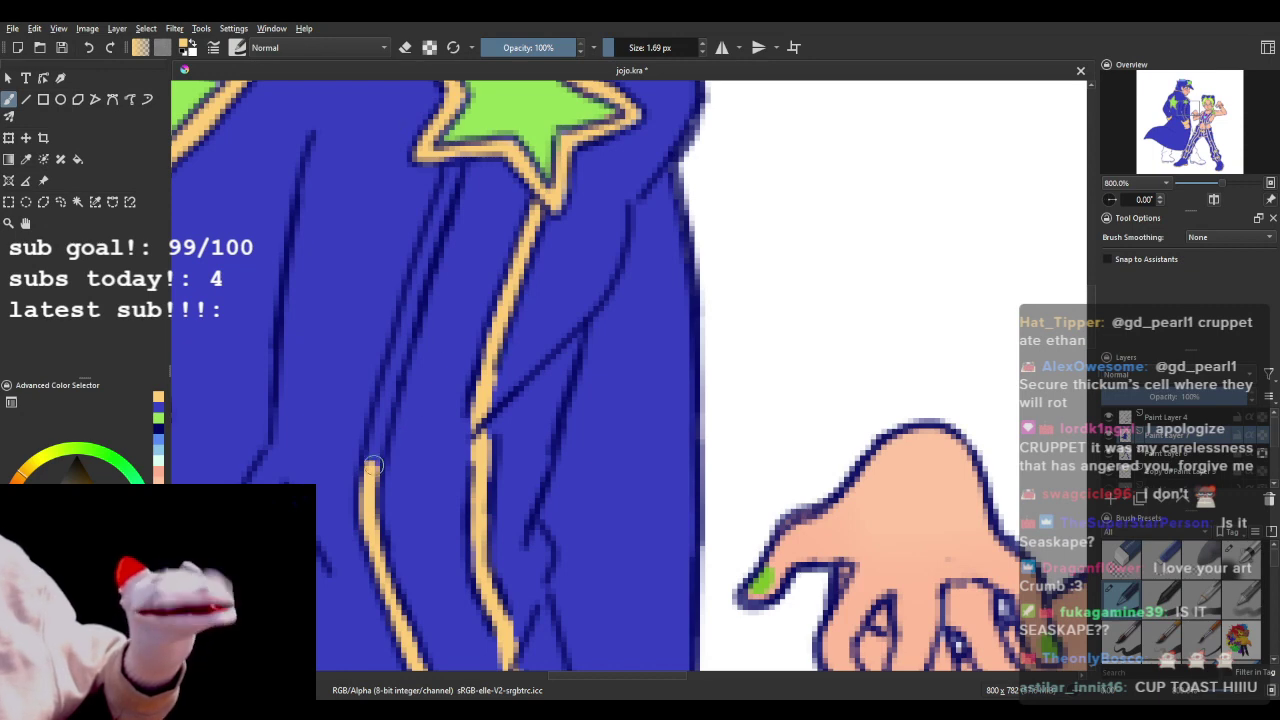
{"action": "left_click_drag", "start_coordinate": [373, 466], "coordinate": [450, 166]}
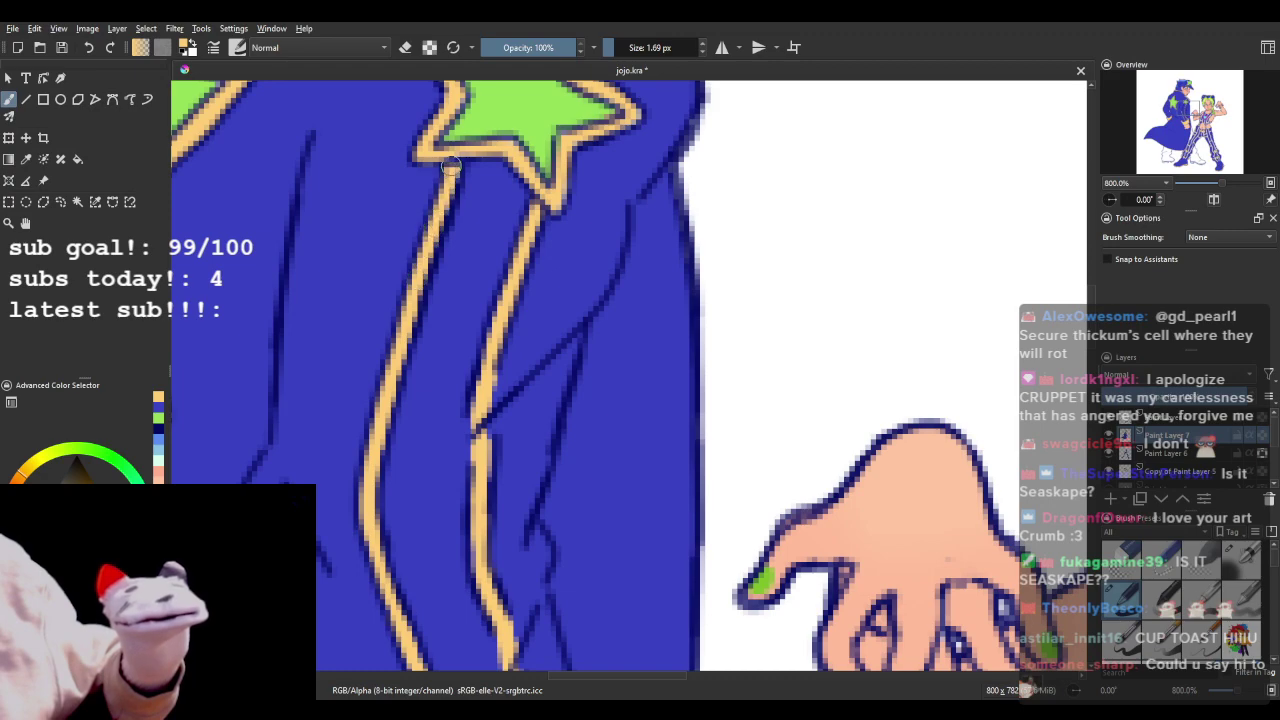
- Switch to the pale, near-white paint colour and activate the Fill tool
{"action": "scroll", "coordinate": [448, 168], "scroll_direction": "down", "scroll_amount": 8}
{"action": "scroll", "coordinate": [562, 223], "scroll_direction": "up", "scroll_amount": 4}
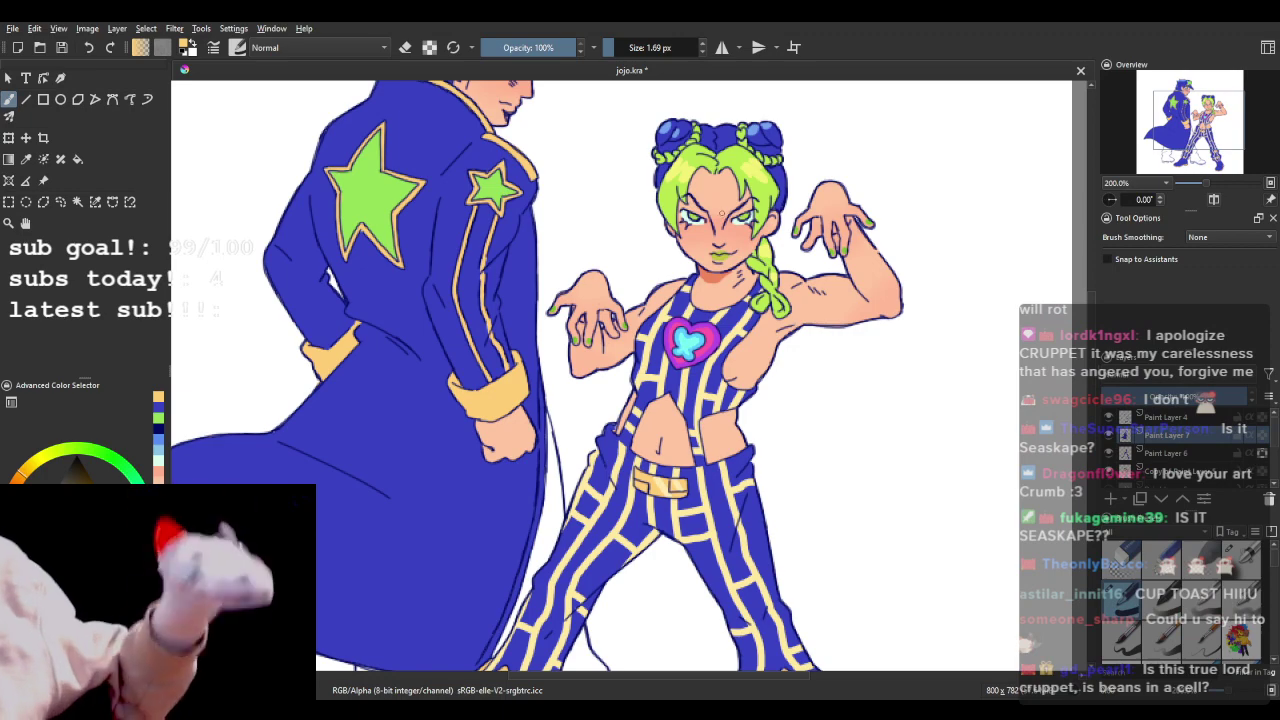
{"action": "scroll", "coordinate": [711, 230], "scroll_direction": "down", "scroll_amount": 3}
{"action": "scroll", "coordinate": [660, 190], "scroll_direction": "up", "scroll_amount": 10}
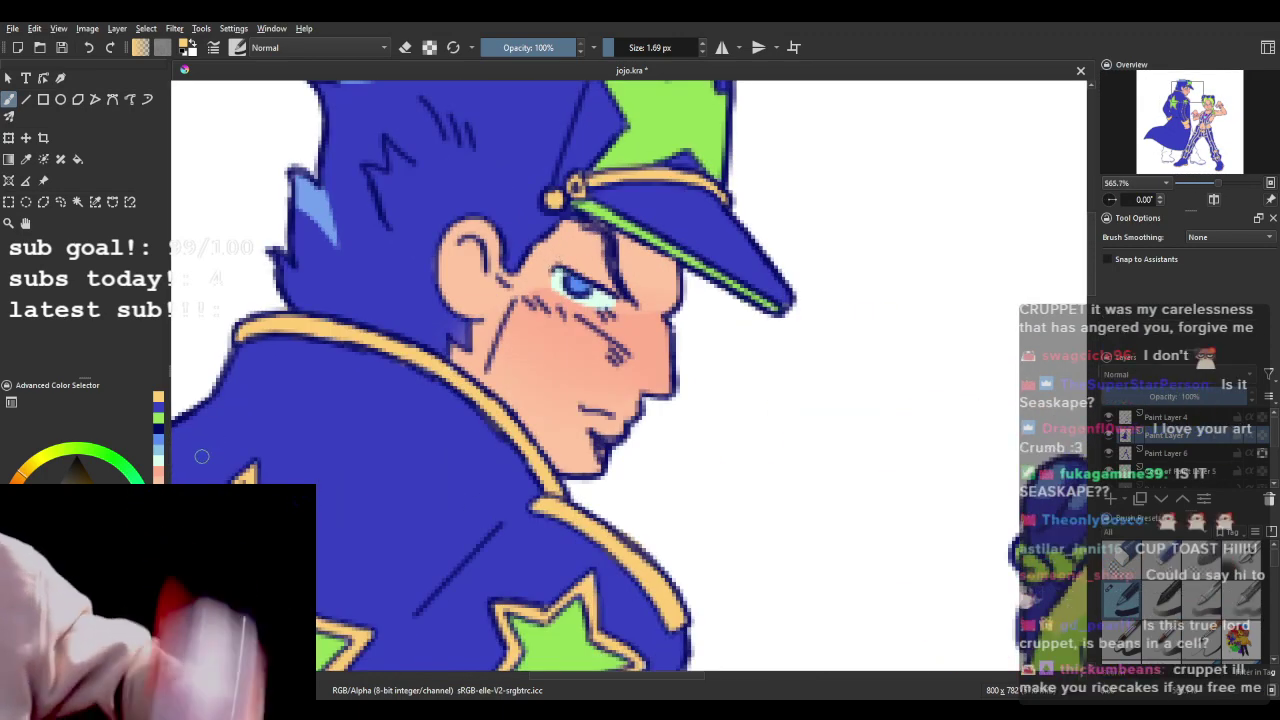
{"action": "scroll", "coordinate": [557, 264], "scroll_direction": "down", "scroll_amount": 1}
{"action": "scroll", "coordinate": [468, 290], "scroll_direction": "down", "scroll_amount": 2}
{"action": "scroll", "coordinate": [551, 449], "scroll_direction": "up", "scroll_amount": 3}
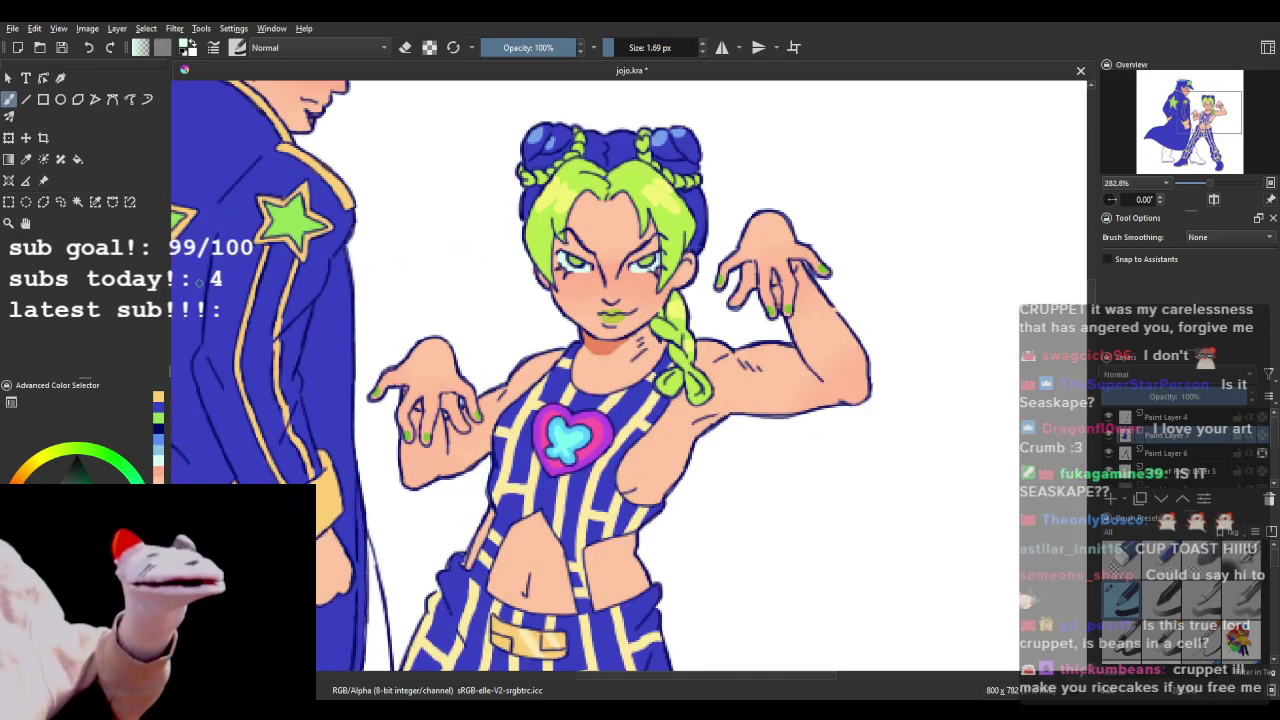
{"action": "left_click", "coordinate": [77, 159]}
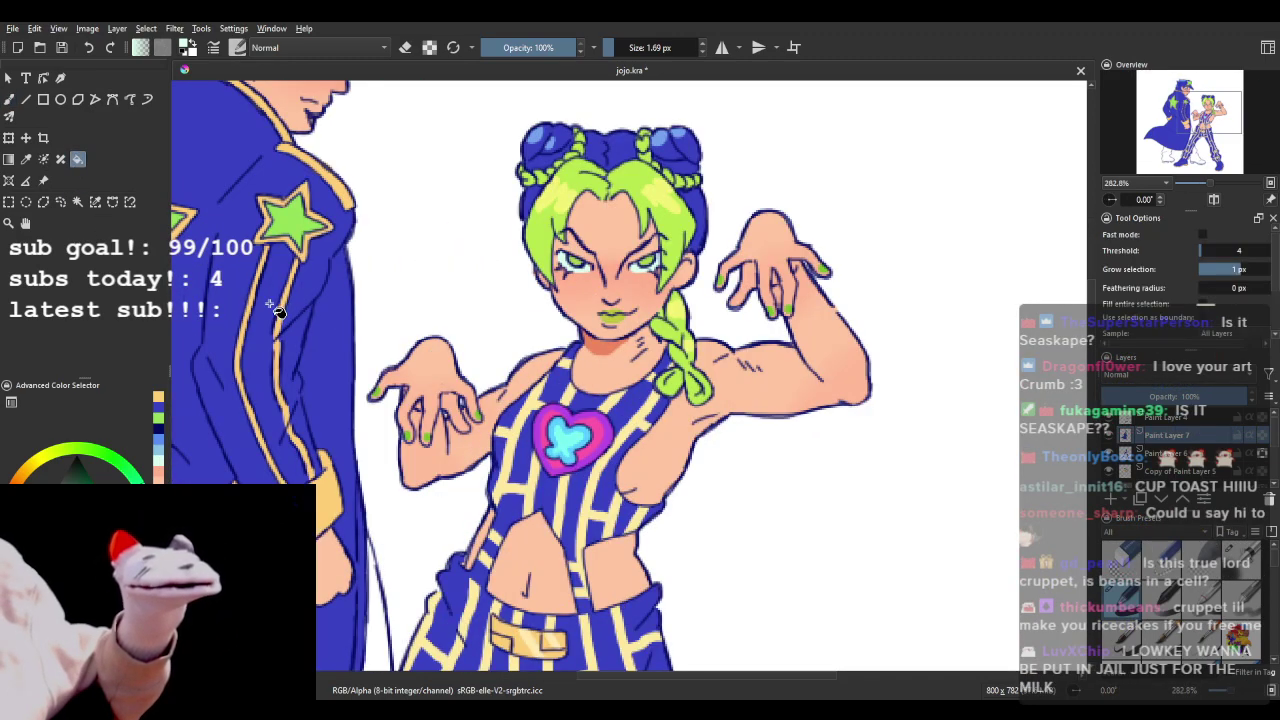
- Choose the freehand brush with the star's light green and try a first letter stroke on the pale sleeve stripe
{"action": "scroll", "coordinate": [260, 328], "scroll_direction": "down", "scroll_amount": 3}
{"action": "scroll", "coordinate": [260, 328], "scroll_direction": "up", "scroll_amount": 3}
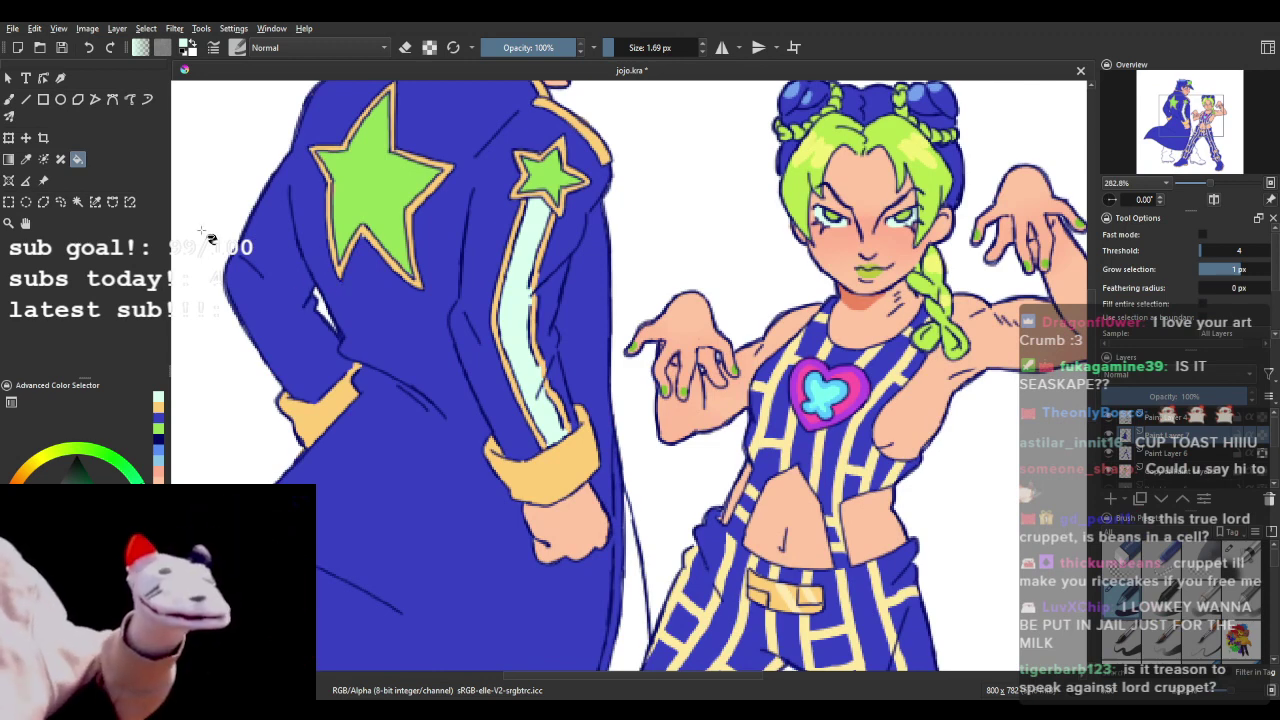
{"action": "left_click", "coordinate": [9, 101]}
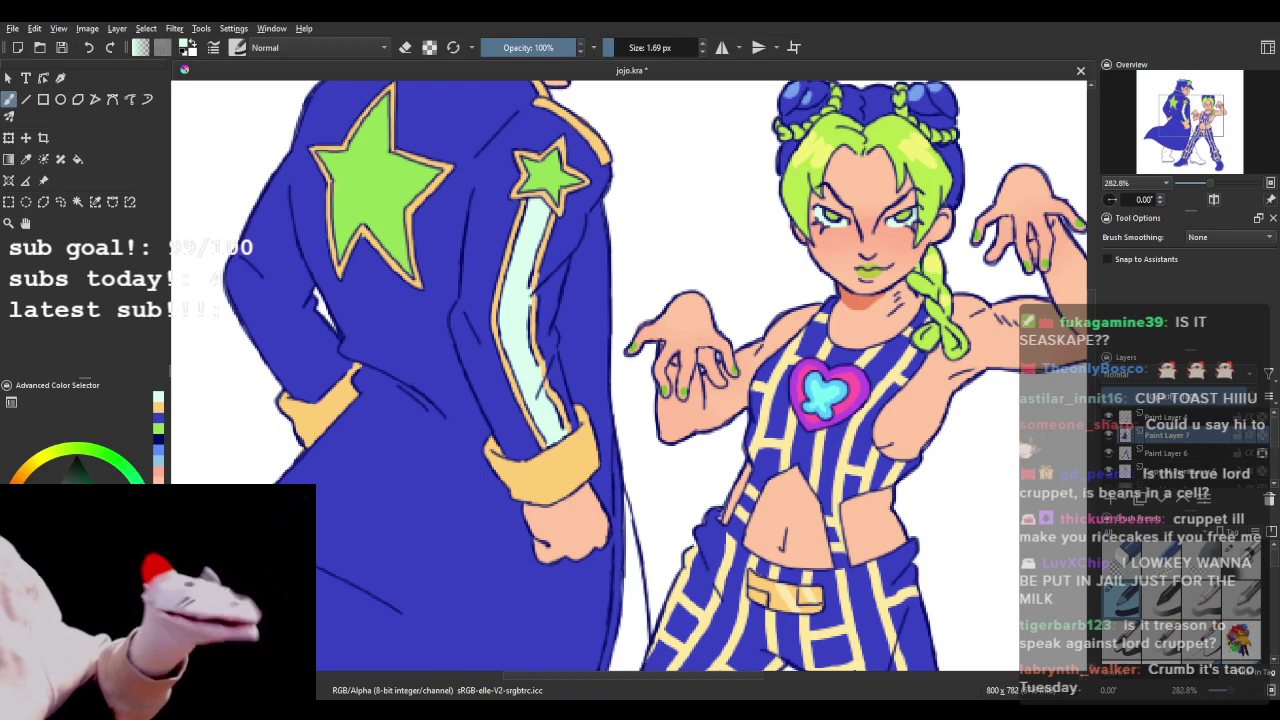
{"action": "scroll", "coordinate": [641, 483], "scroll_direction": "down", "scroll_amount": 2}
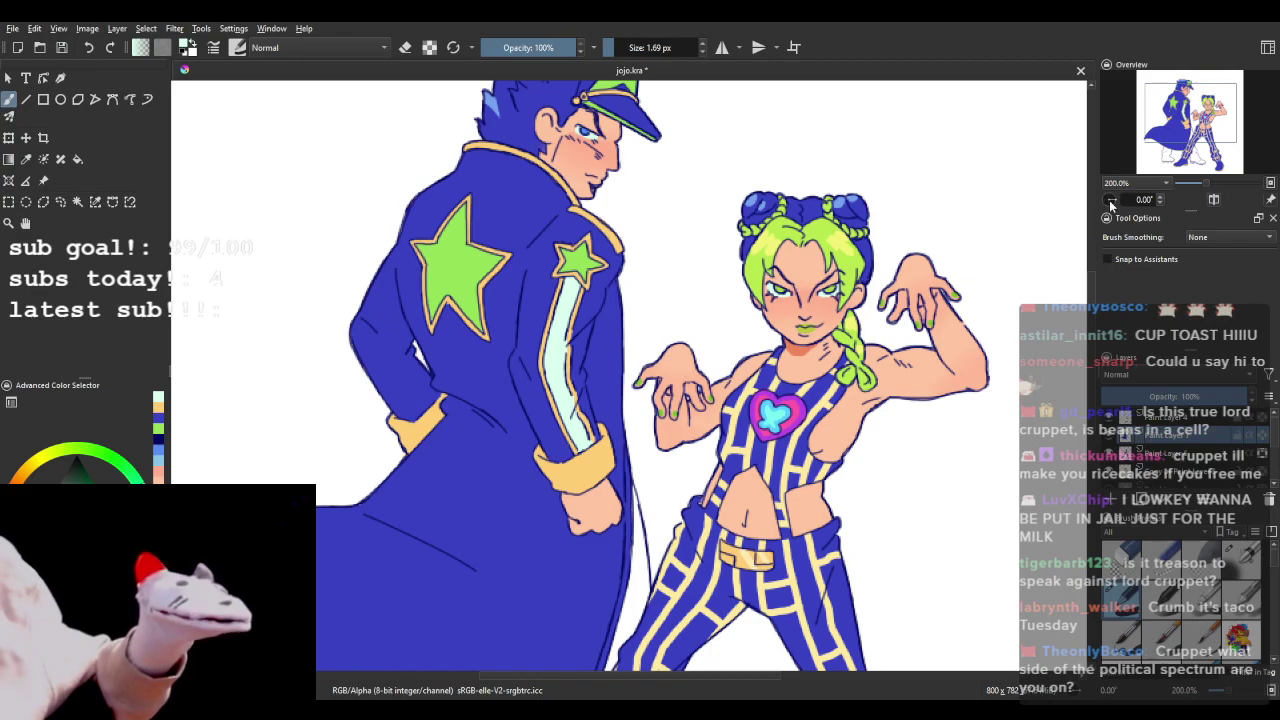
{"action": "left_click_drag", "start_coordinate": [1110, 205], "coordinate": [1096, 177]}
{"action": "scroll", "coordinate": [598, 441], "scroll_direction": "up", "scroll_amount": 1}
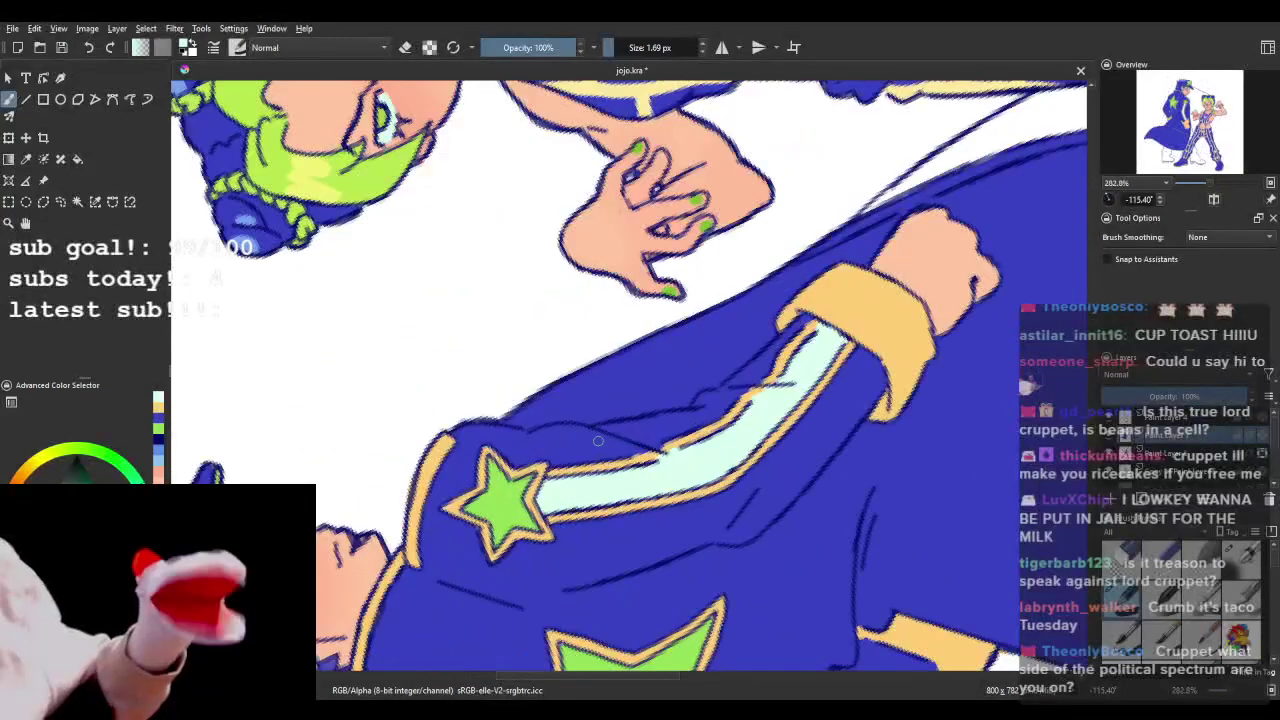
{"action": "scroll", "coordinate": [586, 431], "scroll_direction": "down", "scroll_amount": 2}
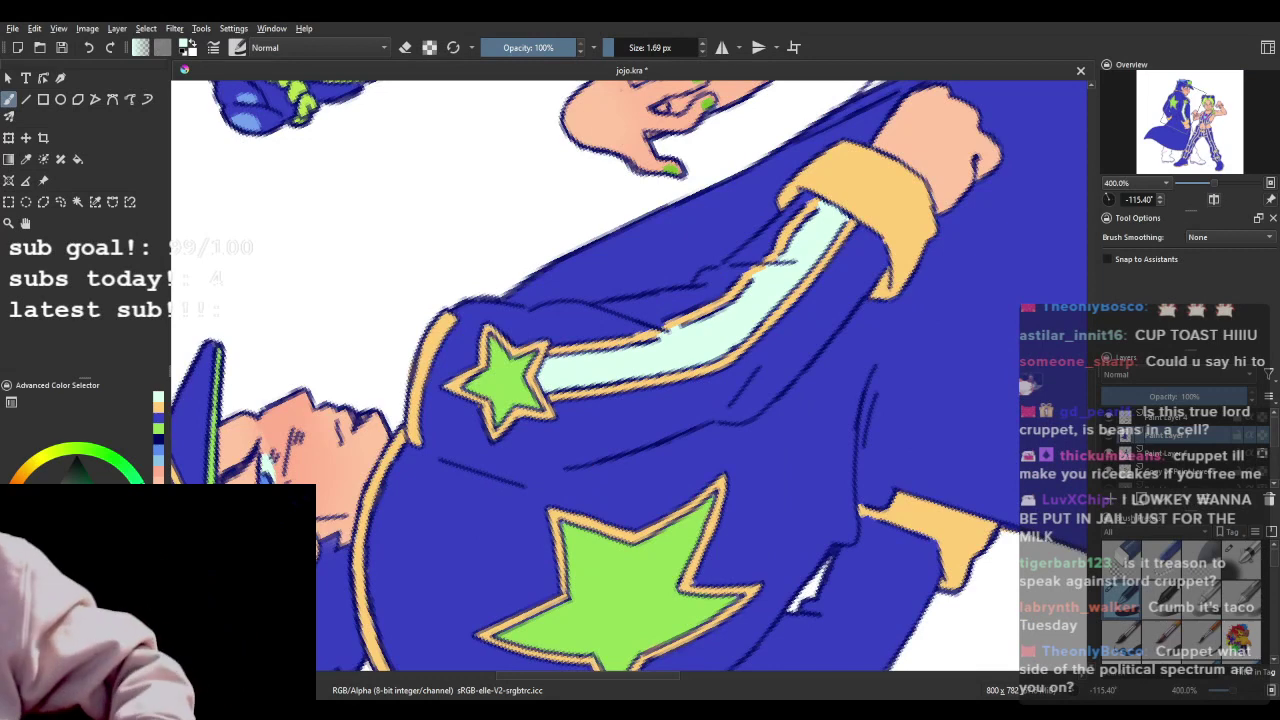
{"action": "left_click", "coordinate": [157, 430]}
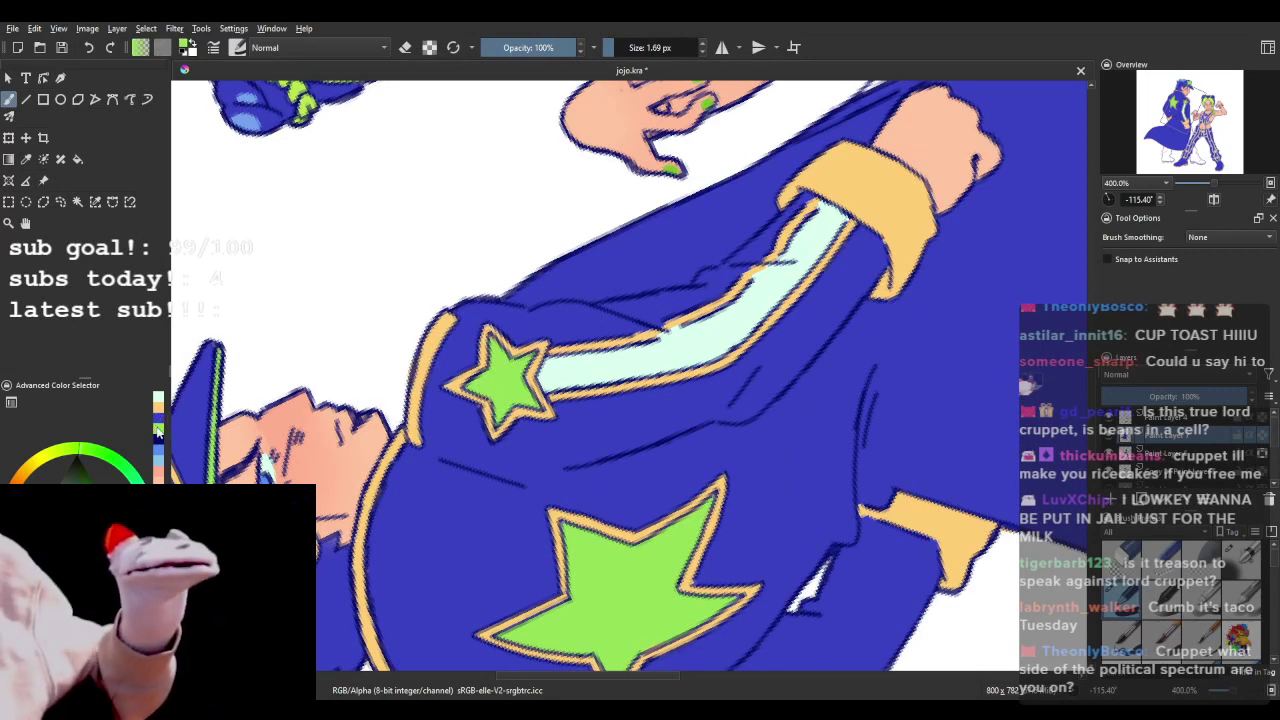
{"action": "scroll", "coordinate": [558, 406], "scroll_direction": "up", "scroll_amount": 5}
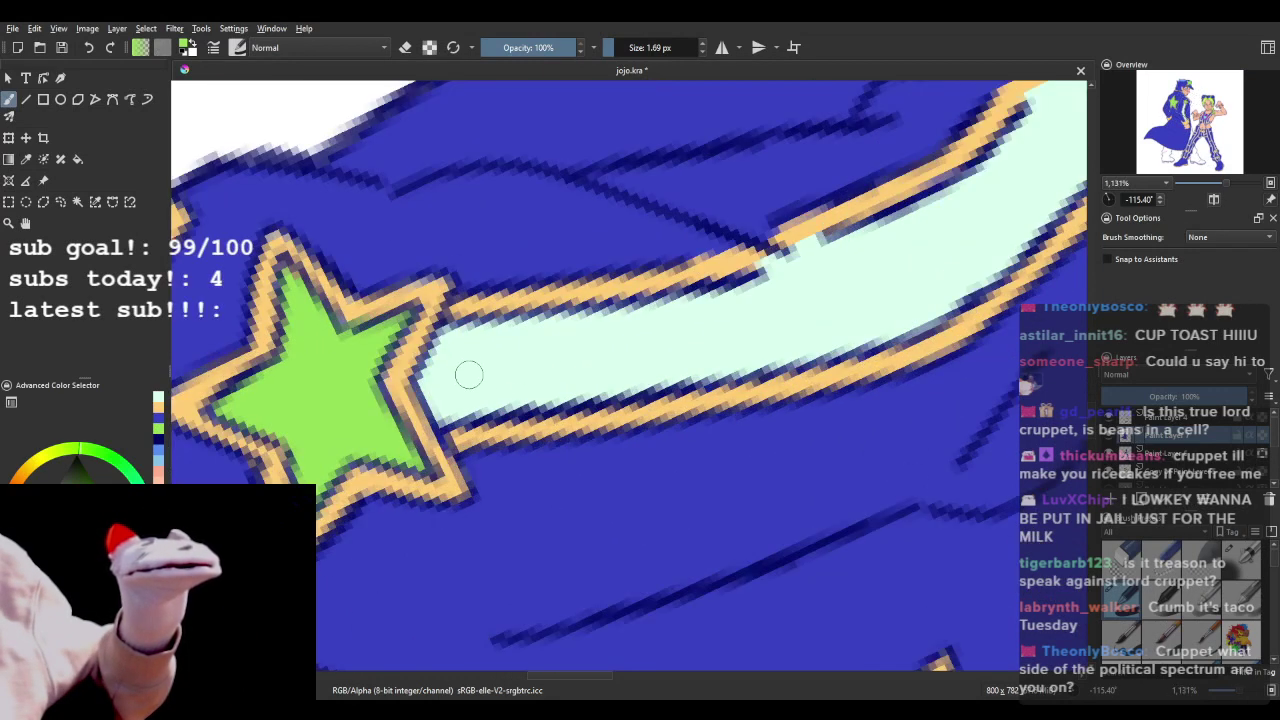
{"action": "left_click_drag", "start_coordinate": [466, 372], "coordinate": [540, 357]}
{"action": "left_click", "coordinate": [89, 47]}
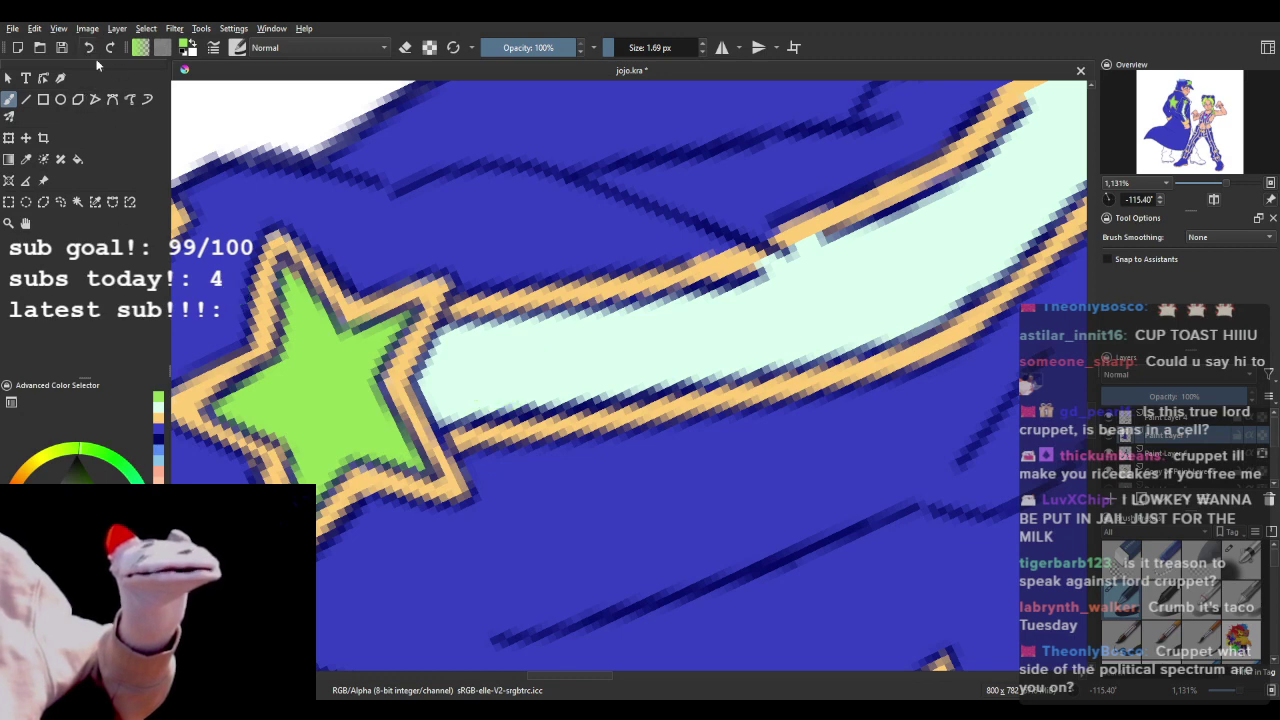
- Hand-letter the word JOJO in light green on the pale sleeve stripe, directly below the shoulder star
{"action": "scroll", "coordinate": [497, 367], "scroll_direction": "up", "scroll_amount": 1}
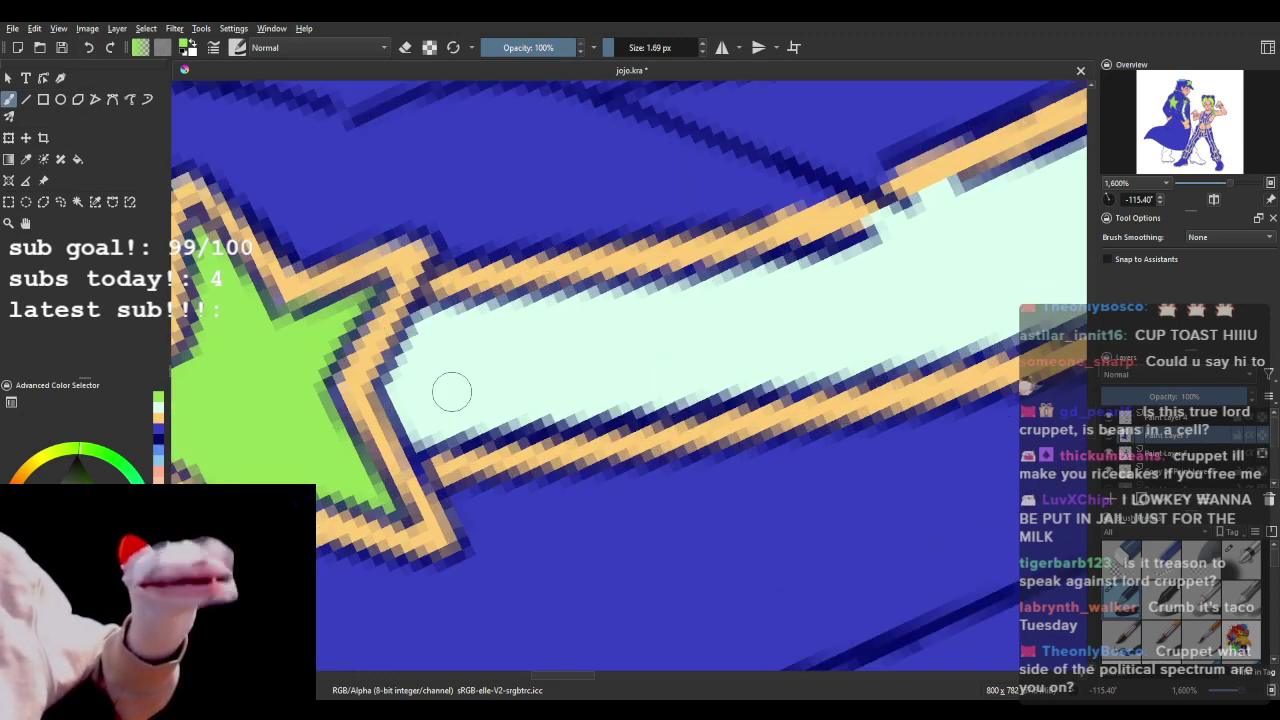
{"action": "mouse_move", "coordinate": [460, 393]}
{"action": "left_mouse_down"}
{"action": "mouse_move", "coordinate": [497, 376]}
{"action": "mouse_move", "coordinate": [488, 330]}
{"action": "left_mouse_up"}
{"action": "mouse_move", "coordinate": [569, 336]}
{"action": "left_mouse_down"}
{"action": "mouse_move", "coordinate": [572, 392]}
{"action": "mouse_move", "coordinate": [615, 325]}
{"action": "left_mouse_up"}
{"action": "left_click", "coordinate": [90, 48]}
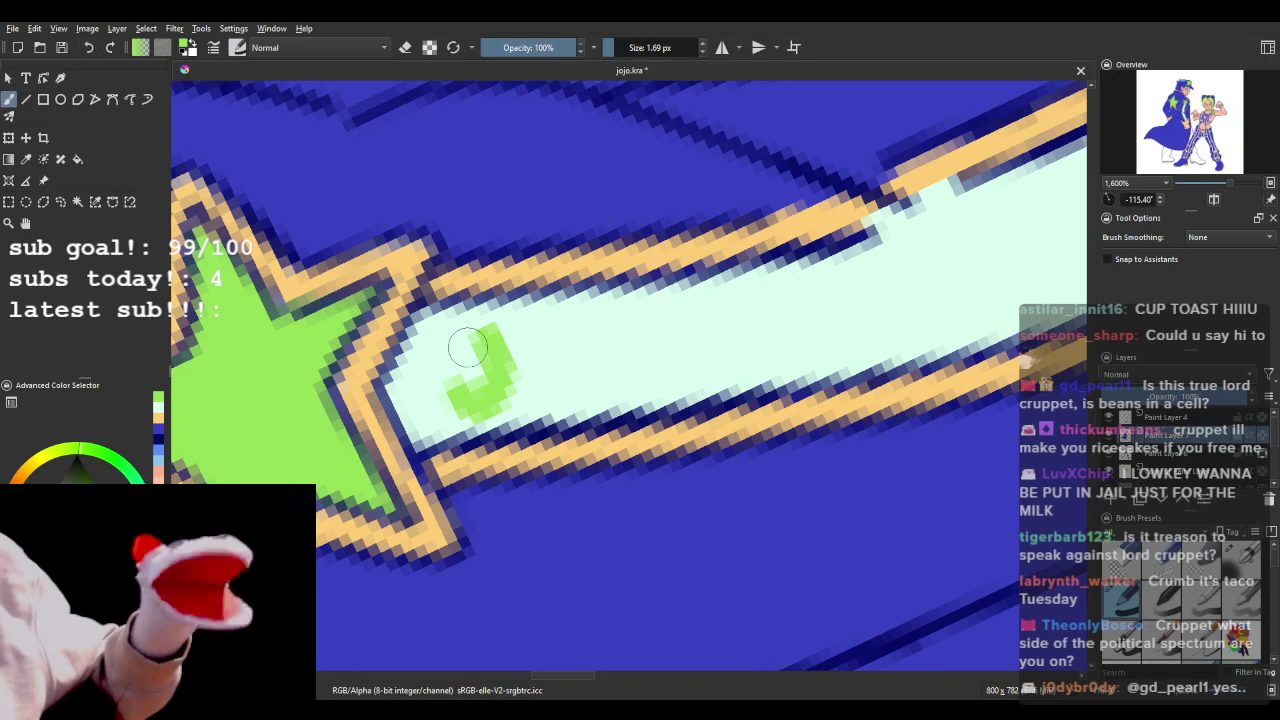
{"action": "mouse_move", "coordinate": [463, 340]}
{"action": "left_mouse_down"}
{"action": "mouse_move", "coordinate": [508, 337]}
{"action": "mouse_move", "coordinate": [612, 382]}
{"action": "mouse_move", "coordinate": [568, 322]}
{"action": "left_mouse_up"}
{"action": "left_click_drag", "start_coordinate": [1185, 117], "coordinate": [1180, 114]}
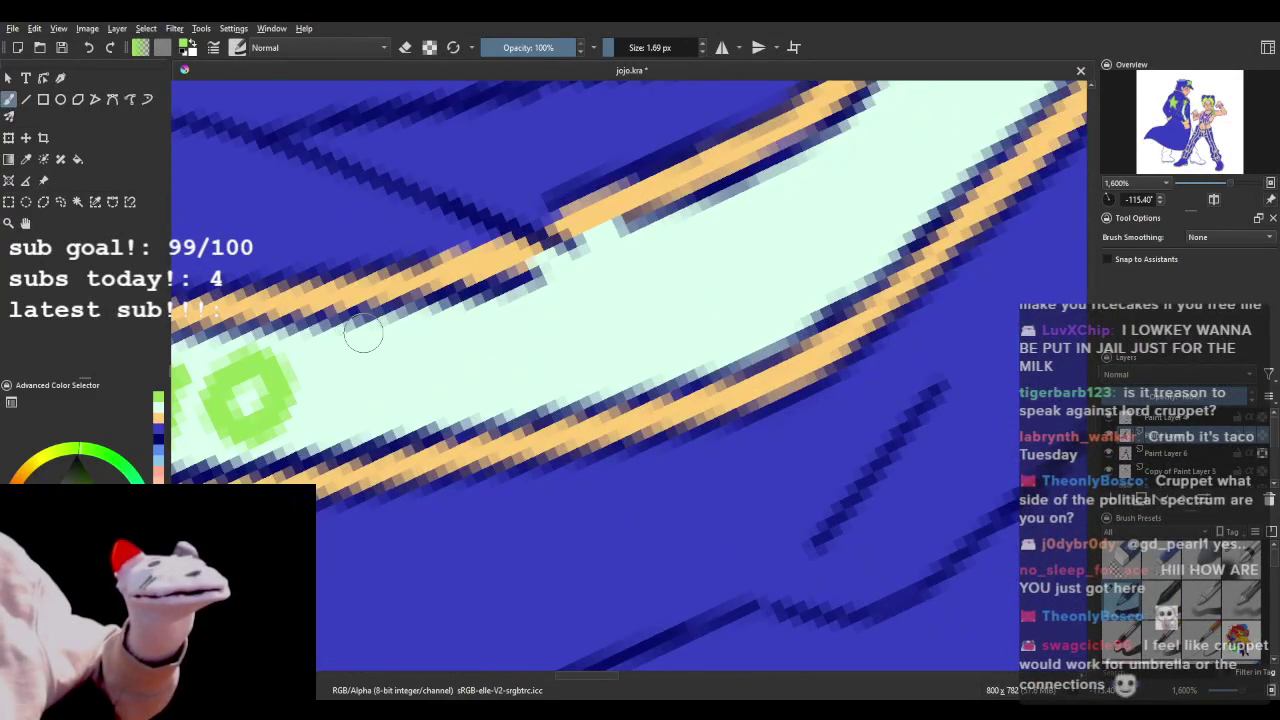
{"action": "mouse_move", "coordinate": [326, 406]}
{"action": "left_mouse_down"}
{"action": "mouse_move", "coordinate": [345, 362]}
{"action": "mouse_move", "coordinate": [364, 352]}
{"action": "mouse_move", "coordinate": [454, 397]}
{"action": "mouse_move", "coordinate": [427, 347]}
{"action": "left_mouse_up"}
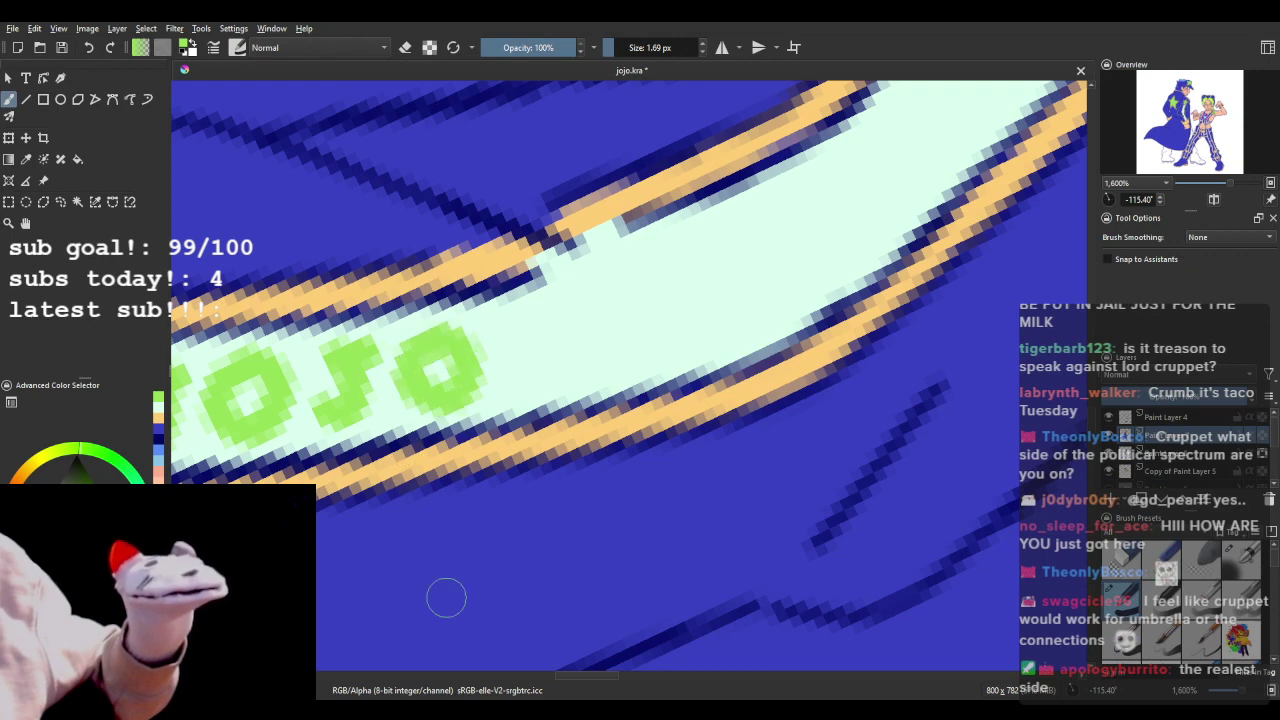
- Hand-letter a second light green JOJO along the middle of the sleeve stripe, following its bend
{"action": "mouse_move", "coordinate": [557, 679]}
{"action": "left_mouse_down"}
{"action": "mouse_move", "coordinate": [591, 680]}
{"action": "mouse_move", "coordinate": [577, 683]}
{"action": "left_mouse_up"}
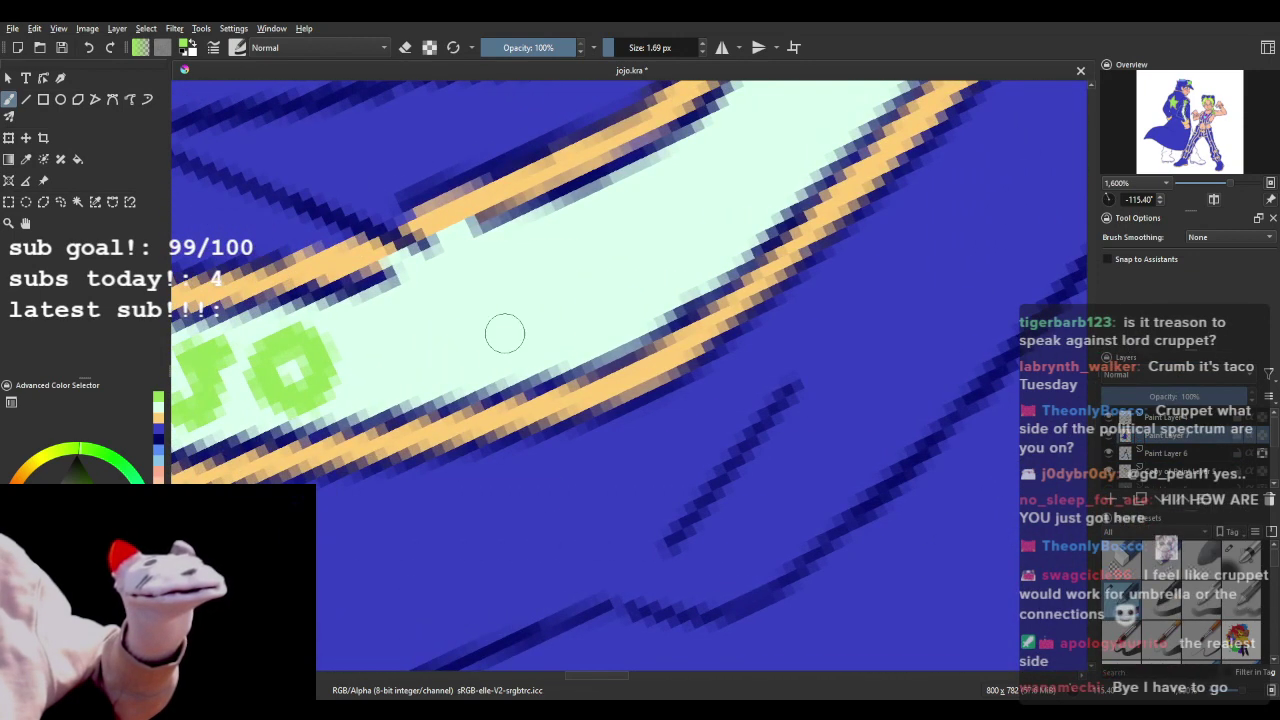
{"action": "mouse_move", "coordinate": [503, 318]}
{"action": "left_mouse_down"}
{"action": "mouse_move", "coordinate": [537, 331]}
{"action": "mouse_move", "coordinate": [548, 301]}
{"action": "mouse_move", "coordinate": [533, 270]}
{"action": "mouse_move", "coordinate": [510, 271]}
{"action": "mouse_move", "coordinate": [546, 244]}
{"action": "left_mouse_up"}
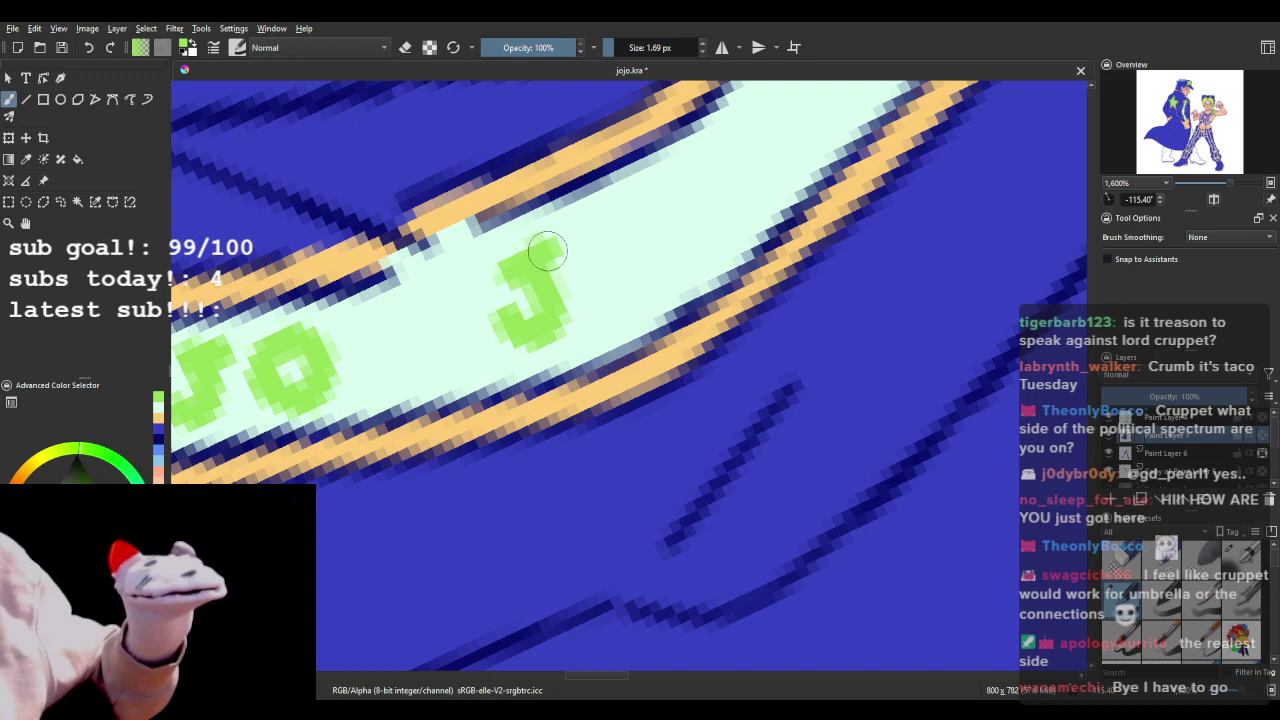
{"action": "mouse_move", "coordinate": [574, 679]}
{"action": "left_mouse_down"}
{"action": "mouse_move", "coordinate": [537, 678]}
{"action": "mouse_move", "coordinate": [576, 675]}
{"action": "left_mouse_up"}
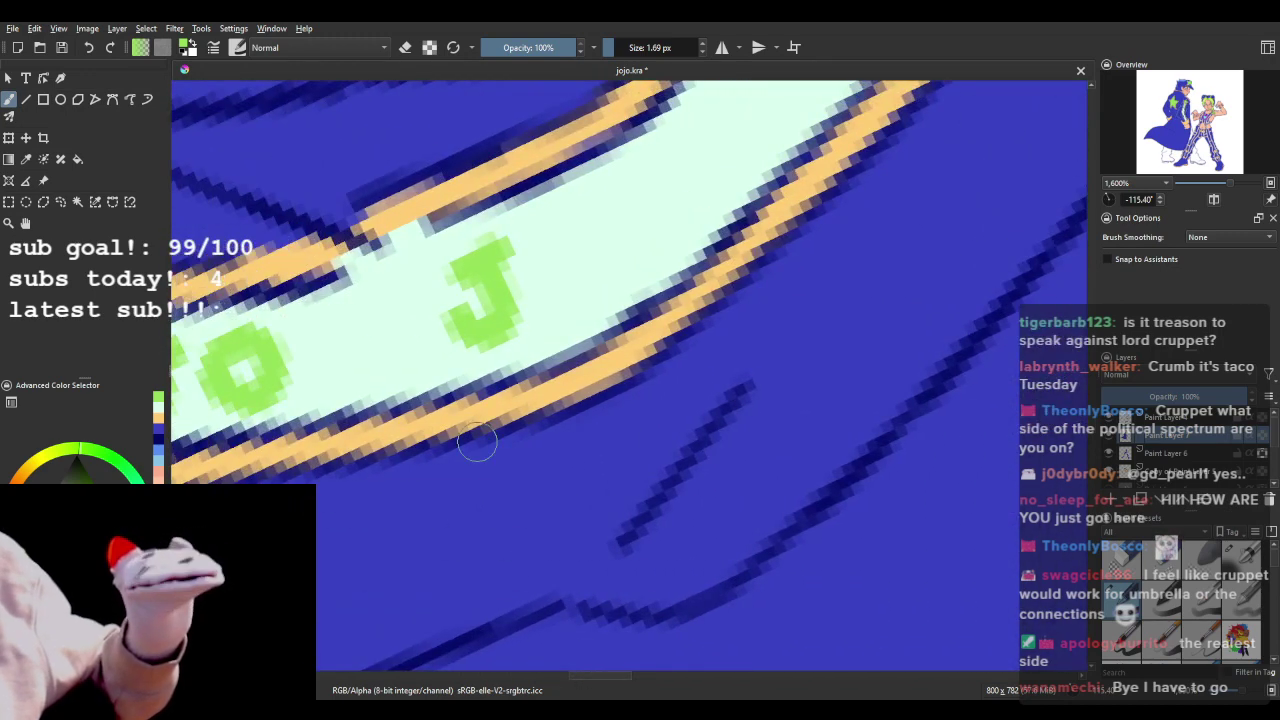
{"action": "left_click", "coordinate": [1107, 200]}
{"action": "left_click_drag", "start_coordinate": [1107, 200], "coordinate": [1119, 186]}
{"action": "left_click_drag", "start_coordinate": [578, 676], "coordinate": [588, 676]}
{"action": "scroll", "coordinate": [679, 510], "scroll_direction": "up", "scroll_amount": 1}
{"action": "scroll", "coordinate": [685, 508], "scroll_direction": "down", "scroll_amount": 1}
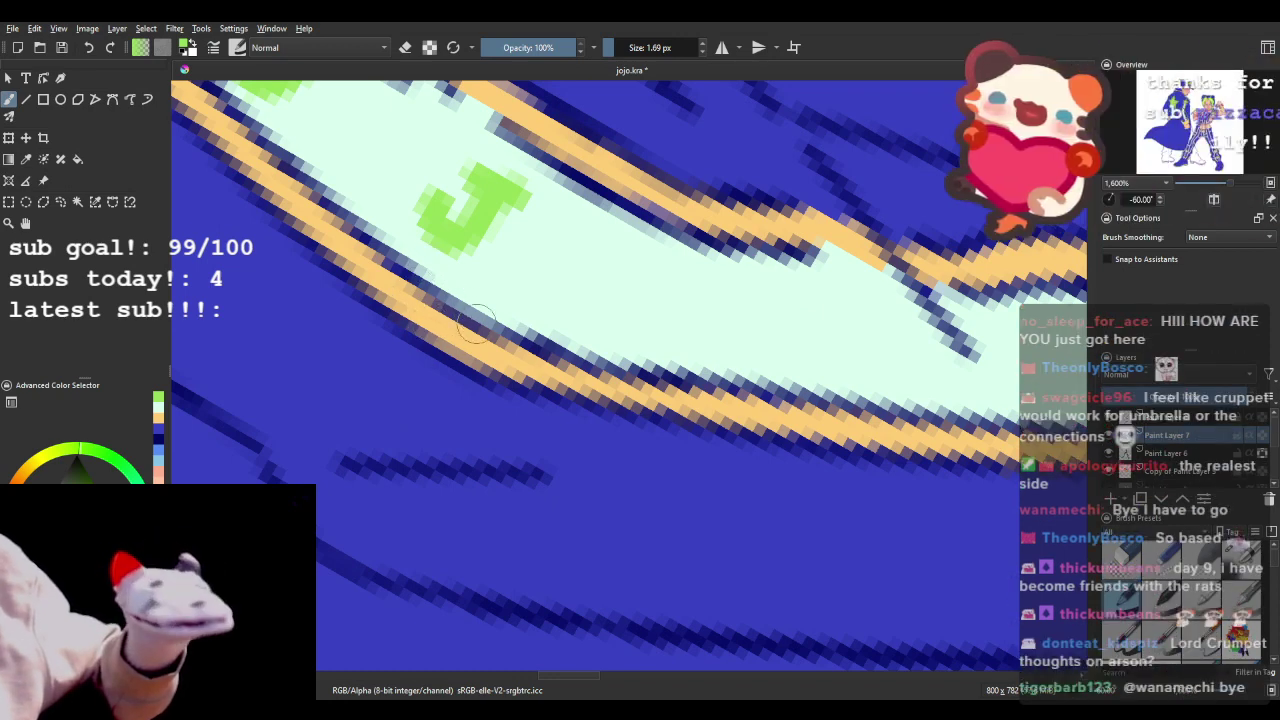
{"action": "left_click_drag", "start_coordinate": [537, 240], "coordinate": [530, 262]}
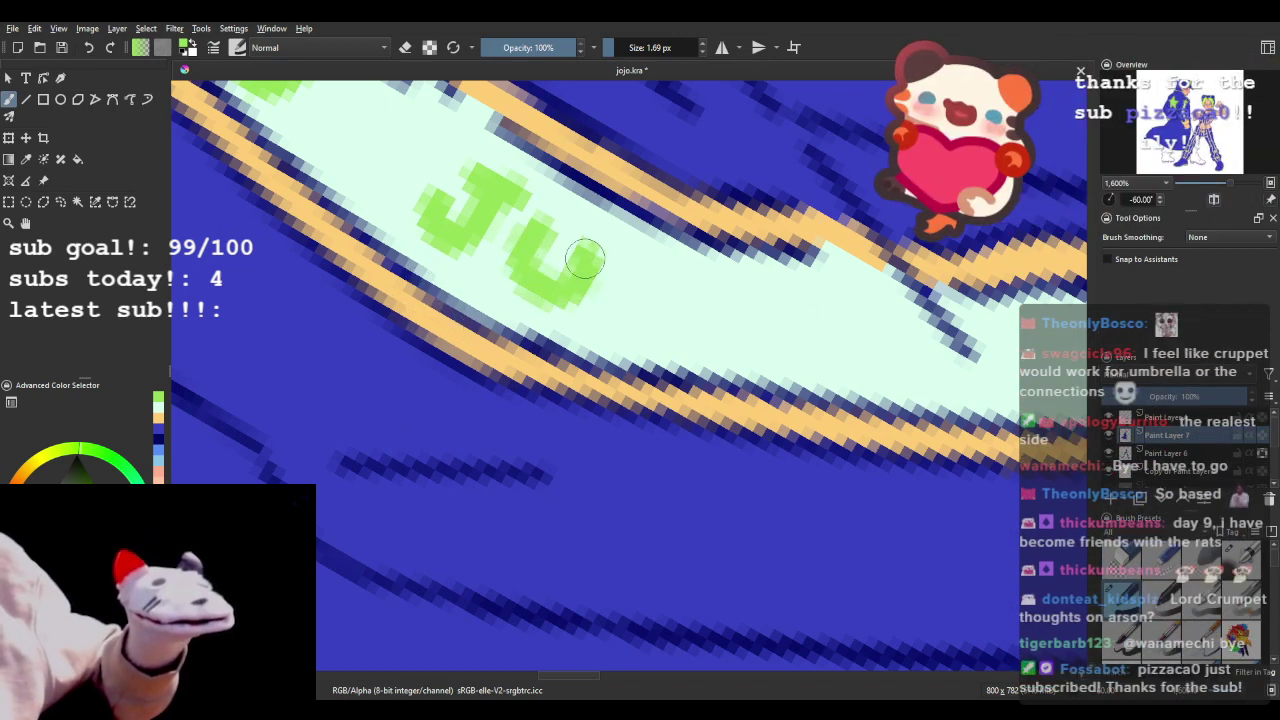
{"action": "mouse_move", "coordinate": [622, 302]}
{"action": "left_mouse_down"}
{"action": "mouse_move", "coordinate": [666, 288]}
{"action": "mouse_move", "coordinate": [647, 263]}
{"action": "left_mouse_up"}
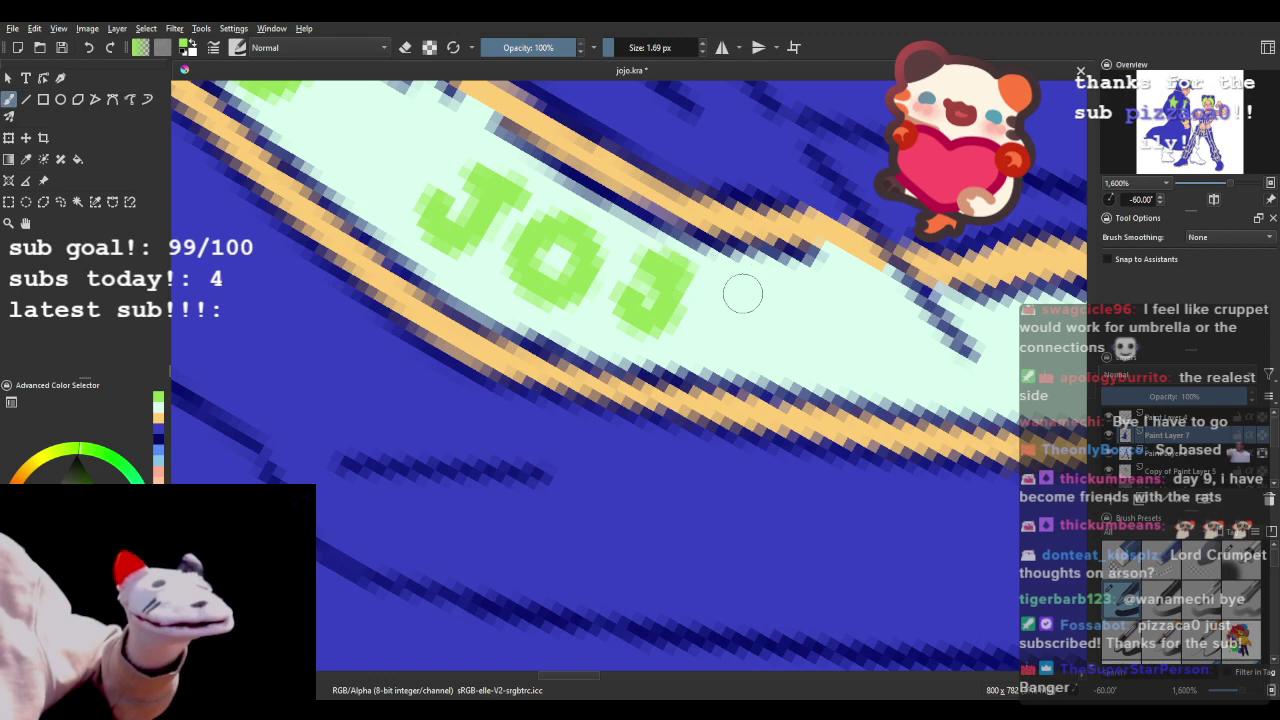
{"action": "mouse_move", "coordinate": [740, 291]}
{"action": "left_mouse_down"}
{"action": "mouse_move", "coordinate": [743, 334]}
{"action": "mouse_move", "coordinate": [775, 307]}
{"action": "mouse_move", "coordinate": [748, 282]}
{"action": "left_mouse_up"}
- Hand-letter a third light green JOJO at the end of the sleeve stripe, next to the cuff
{"action": "left_click_drag", "start_coordinate": [578, 680], "coordinate": [615, 672]}
{"action": "mouse_move", "coordinate": [585, 358]}
{"action": "left_mouse_down"}
{"action": "mouse_move", "coordinate": [620, 372]}
{"action": "mouse_move", "coordinate": [625, 316]}
{"action": "mouse_move", "coordinate": [642, 316]}
{"action": "mouse_move", "coordinate": [706, 375]}
{"action": "mouse_move", "coordinate": [698, 320]}
{"action": "left_mouse_up"}
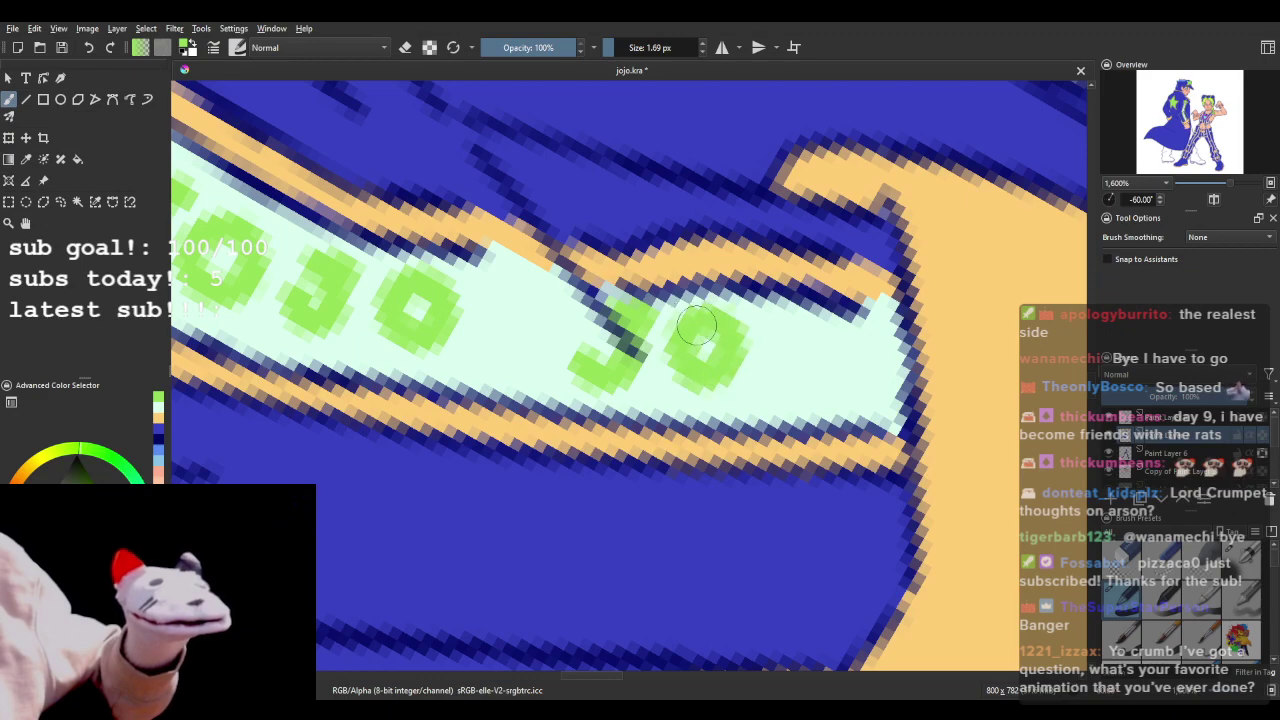
{"action": "mouse_move", "coordinate": [775, 361]}
{"action": "left_mouse_down"}
{"action": "mouse_move", "coordinate": [803, 334]}
{"action": "mouse_move", "coordinate": [788, 326]}
{"action": "left_mouse_up"}
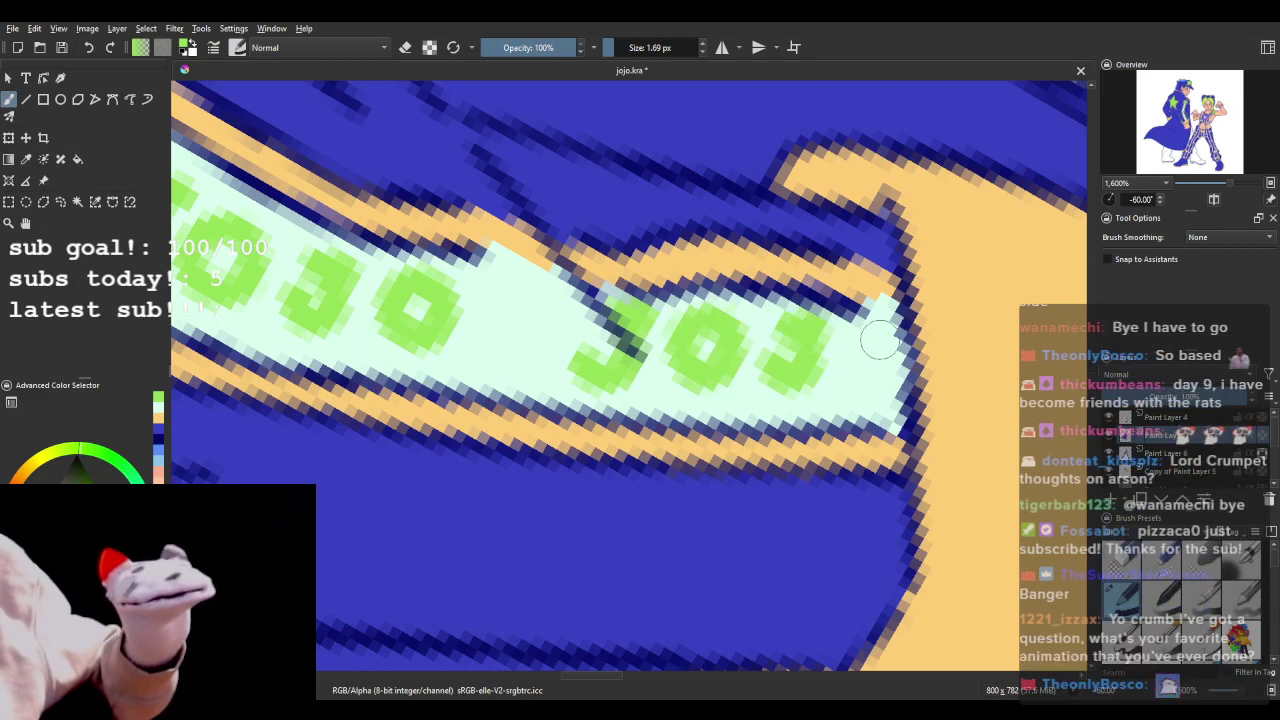
{"action": "mouse_move", "coordinate": [878, 336]}
{"action": "left_mouse_down"}
{"action": "mouse_move", "coordinate": [867, 382]}
{"action": "mouse_move", "coordinate": [889, 382]}
{"action": "mouse_move", "coordinate": [895, 344]}
{"action": "left_mouse_up"}
- Return the canvas to its upright rotation and examine the sleeve lettering and the overall drawing
{"action": "scroll", "coordinate": [950, 230], "scroll_direction": "down", "scroll_amount": 5}
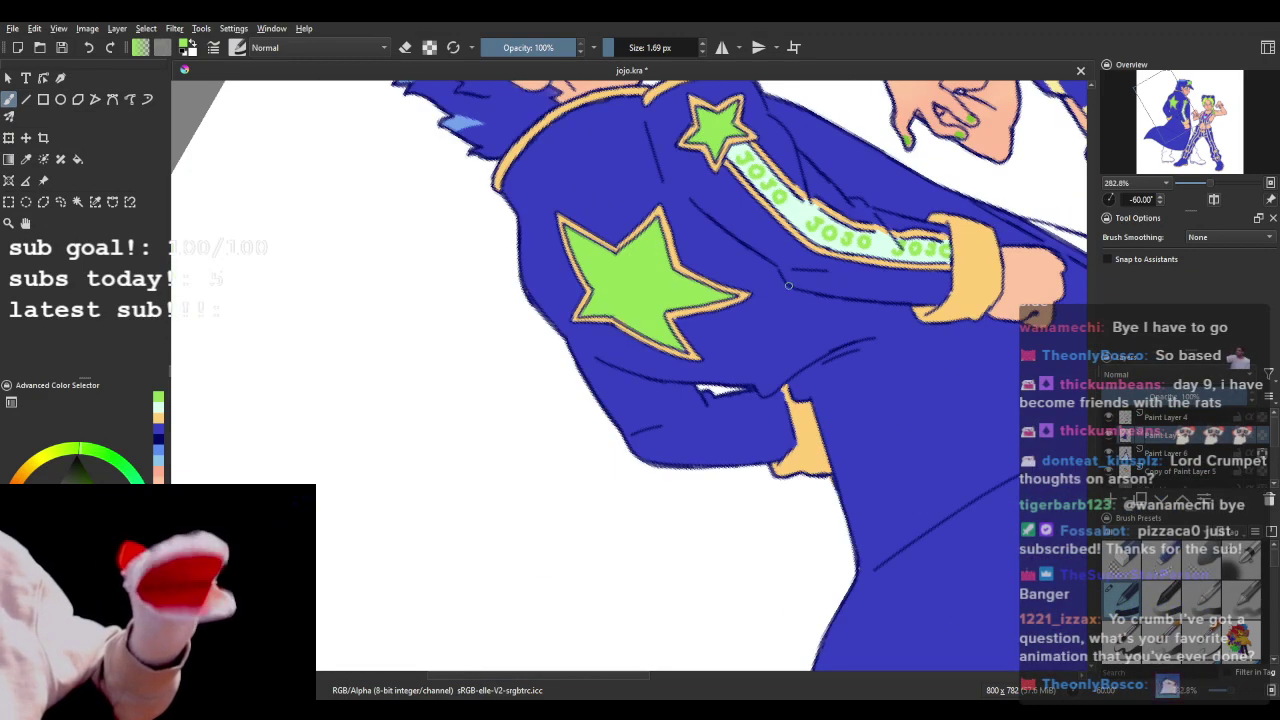
{"action": "left_click_drag", "start_coordinate": [950, 230], "coordinate": [854, 367]}
{"action": "mouse_move", "coordinate": [1109, 199]}
{"action": "left_mouse_down"}
{"action": "mouse_move", "coordinate": [1137, 199]}
{"action": "mouse_move", "coordinate": [1108, 200]}
{"action": "mouse_move", "coordinate": [1121, 199]}
{"action": "left_mouse_up"}
{"action": "scroll", "coordinate": [732, 418], "scroll_direction": "down", "scroll_amount": 3}
{"action": "scroll", "coordinate": [732, 418], "scroll_direction": "up", "scroll_amount": 2}
{"action": "scroll", "coordinate": [736, 400], "scroll_direction": "up", "scroll_amount": 2}
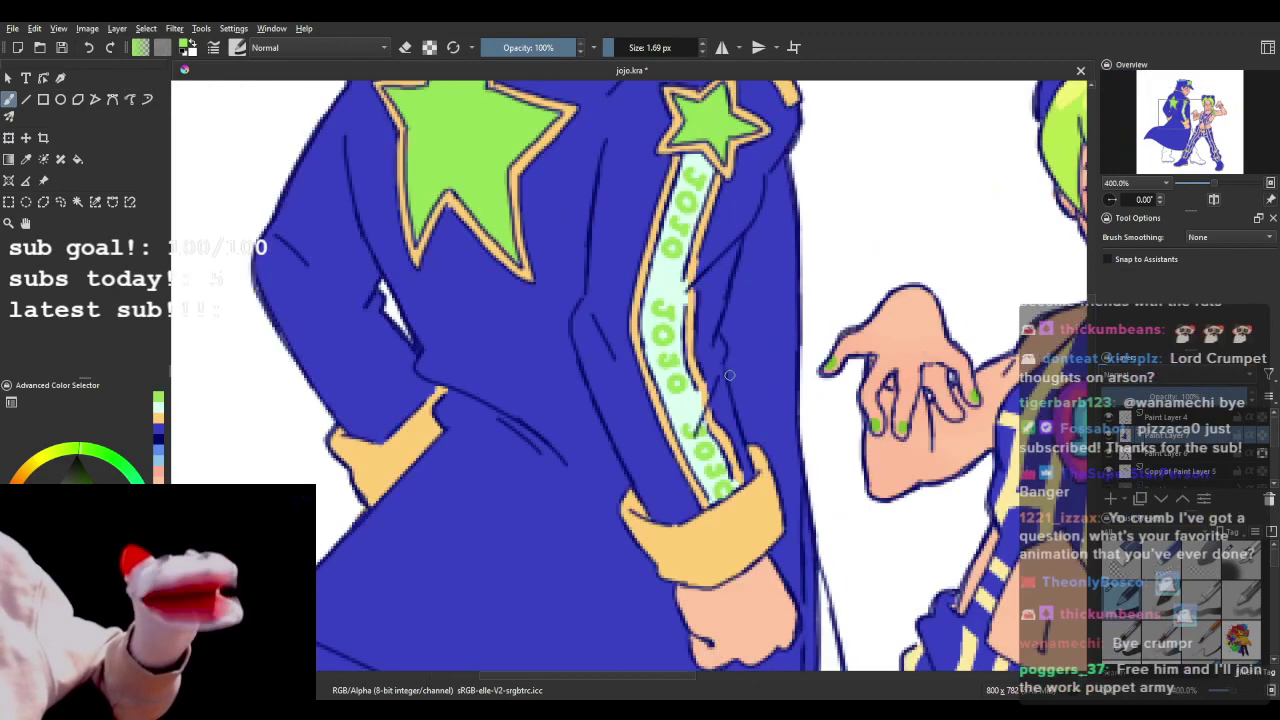
{"action": "scroll", "coordinate": [726, 372], "scroll_direction": "down", "scroll_amount": 4}
{"action": "scroll", "coordinate": [743, 313], "scroll_direction": "up", "scroll_amount": 2}
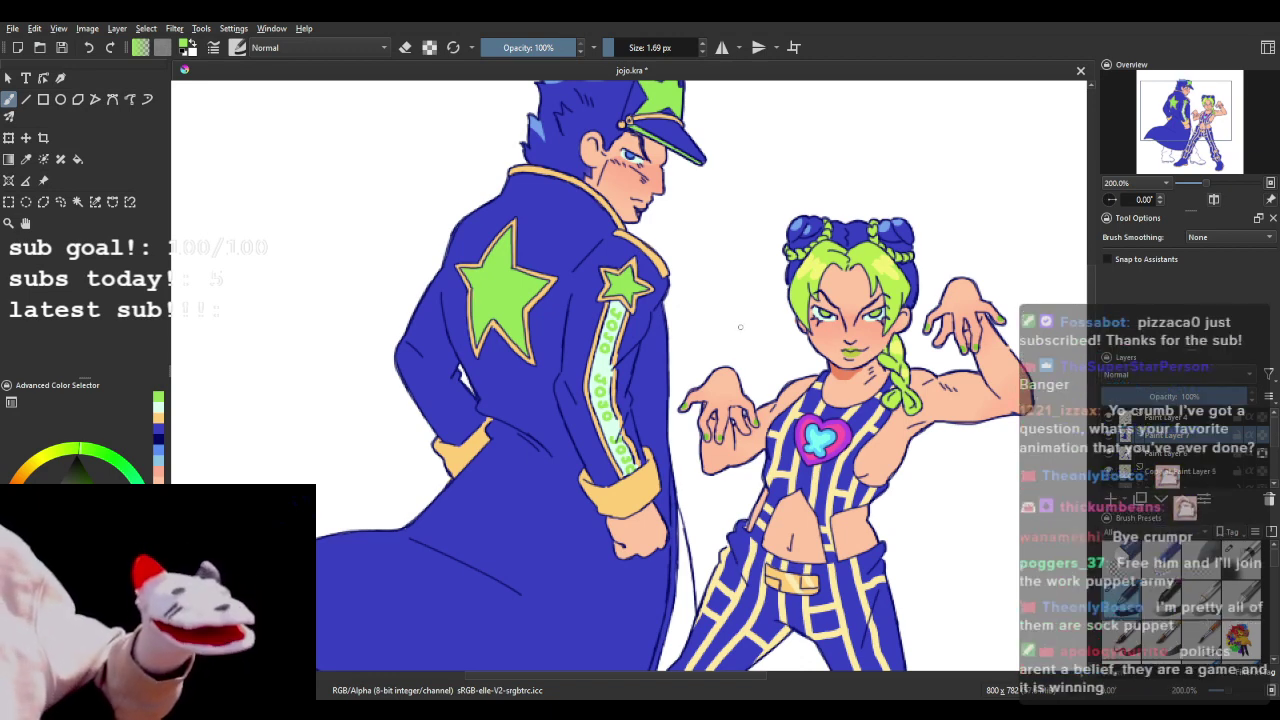
{"action": "scroll", "coordinate": [571, 424], "scroll_direction": "down", "scroll_amount": 4}
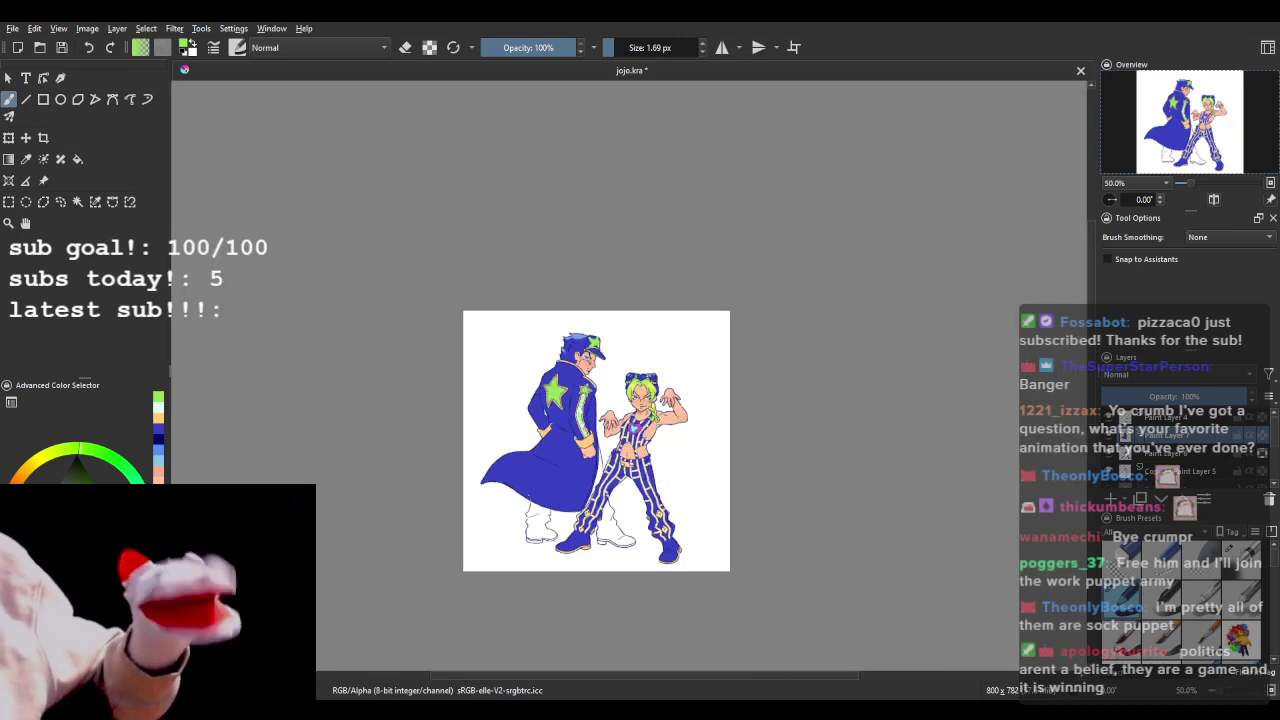
{"action": "scroll", "coordinate": [559, 503], "scroll_direction": "up", "scroll_amount": 2}
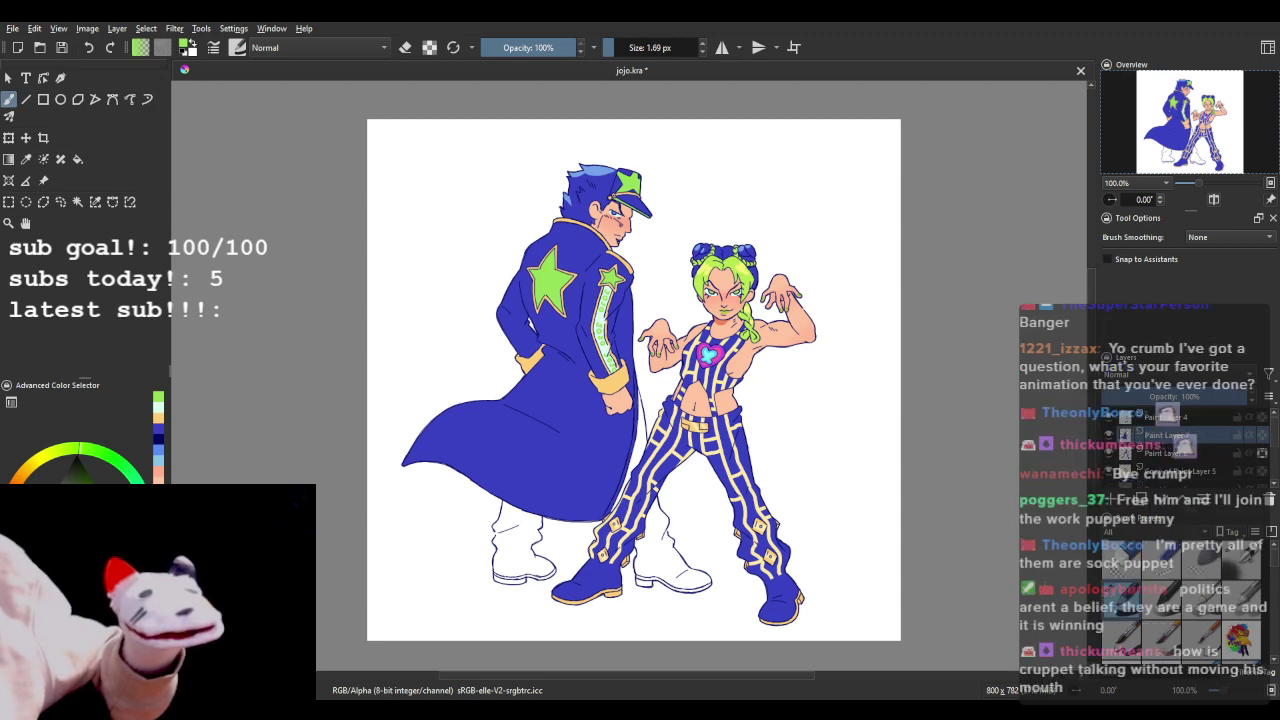
- Try to flood-fill the coated man's uncolored left leg with light orange
{"action": "scroll", "coordinate": [550, 471], "scroll_direction": "up", "scroll_amount": 2}
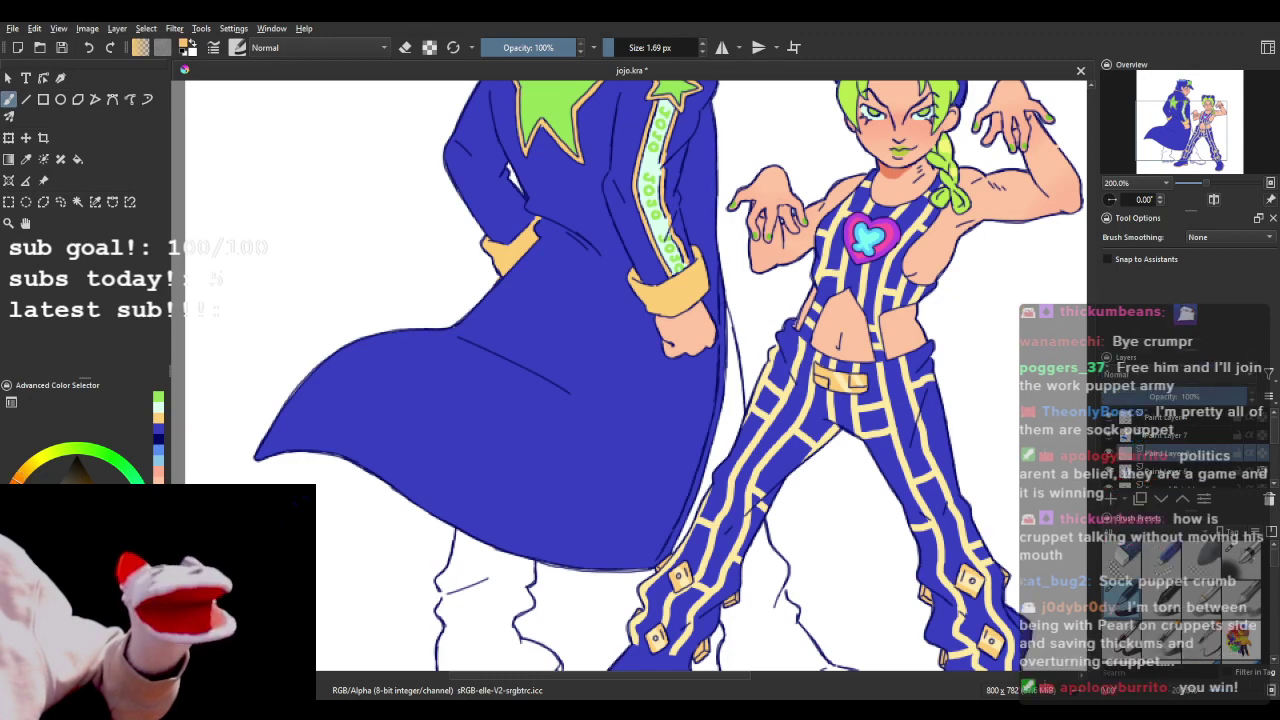
{"action": "left_click", "coordinate": [78, 159]}
{"action": "scroll", "coordinate": [370, 250], "scroll_direction": "down", "scroll_amount": 2}
{"action": "scroll", "coordinate": [414, 410], "scroll_direction": "up", "scroll_amount": 2}
{"action": "left_click", "coordinate": [439, 441]}
{"action": "scroll", "coordinate": [447, 449], "scroll_direction": "down", "scroll_amount": 3}
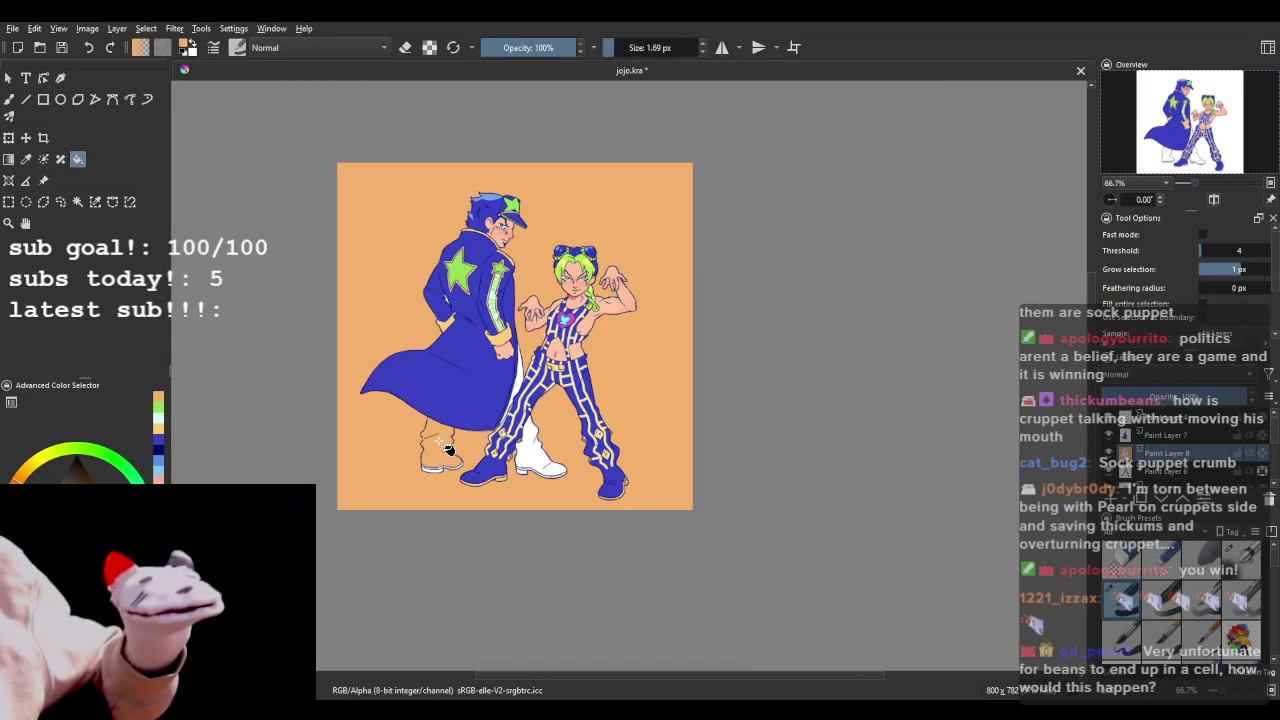
{"action": "left_click", "coordinate": [90, 47]}
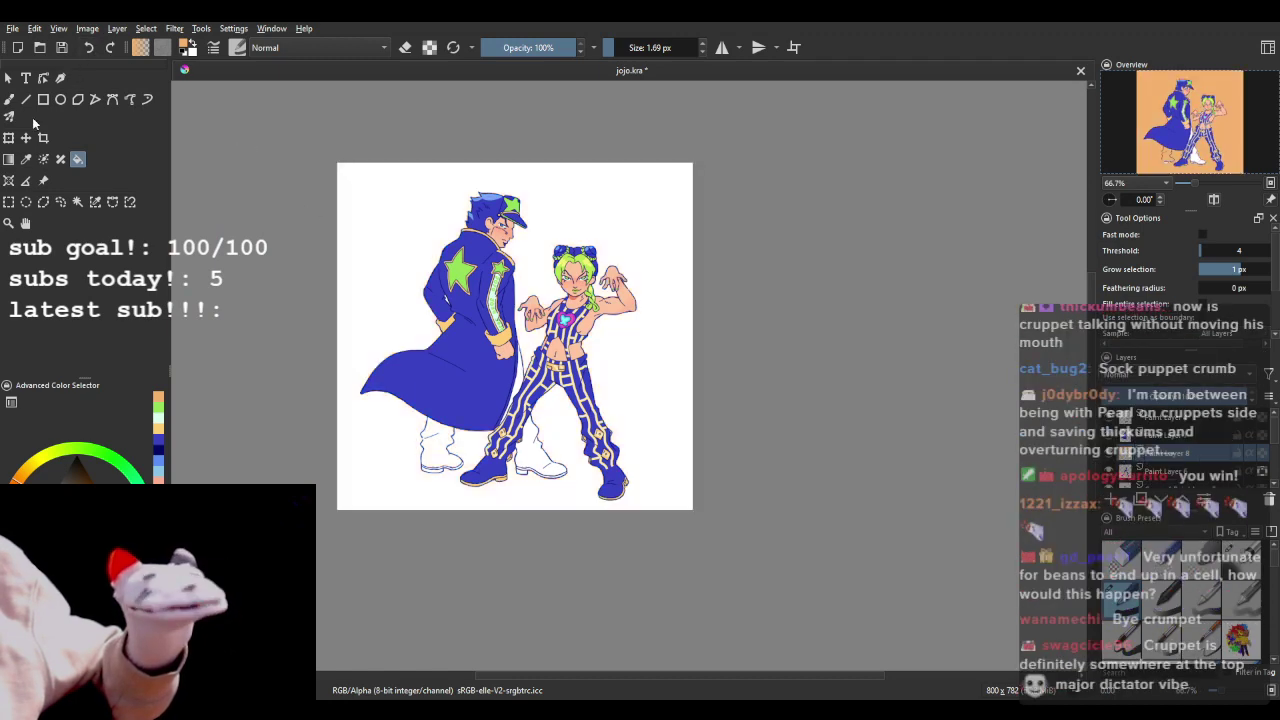
- Close the gap in the coated man's left leg outline with a light orange dab and fill the leg in that color
{"action": "key", "text": "b"}
{"action": "key", "text": "1"}
{"action": "scroll", "coordinate": [433, 440], "scroll_direction": "up", "scroll_amount": 1}
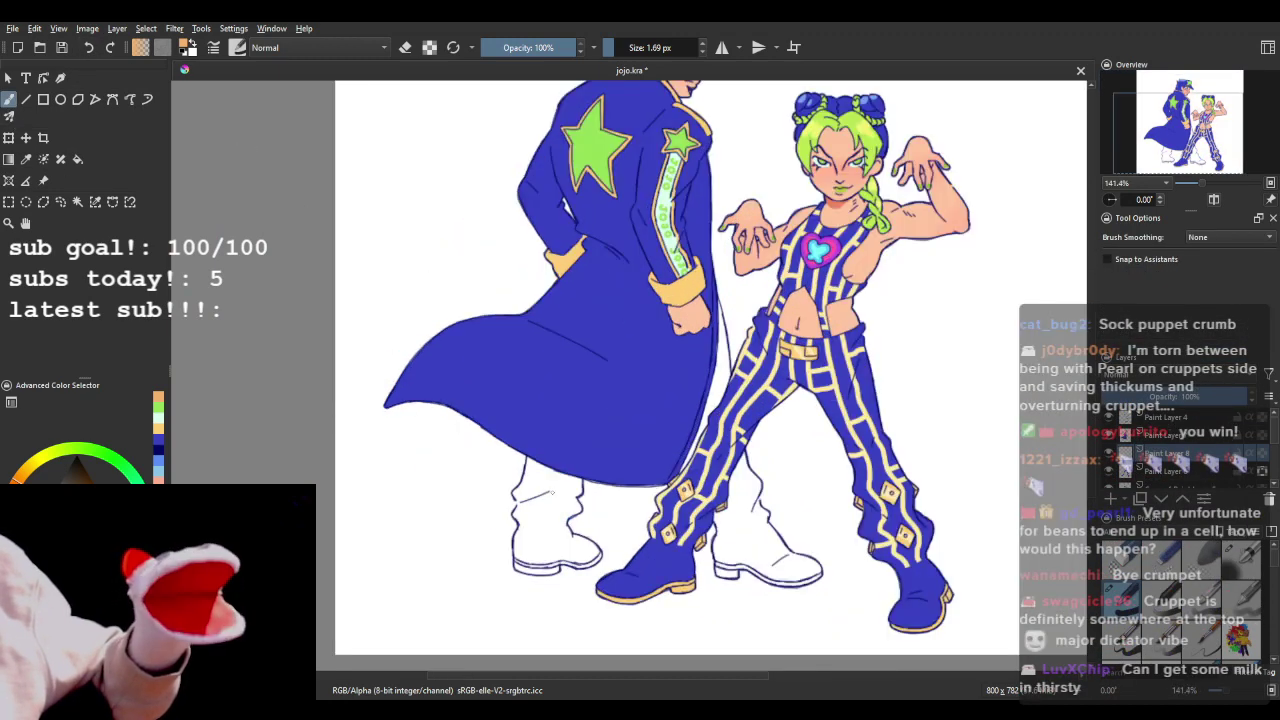
{"action": "scroll", "coordinate": [486, 440], "scroll_direction": "down", "scroll_amount": 2}
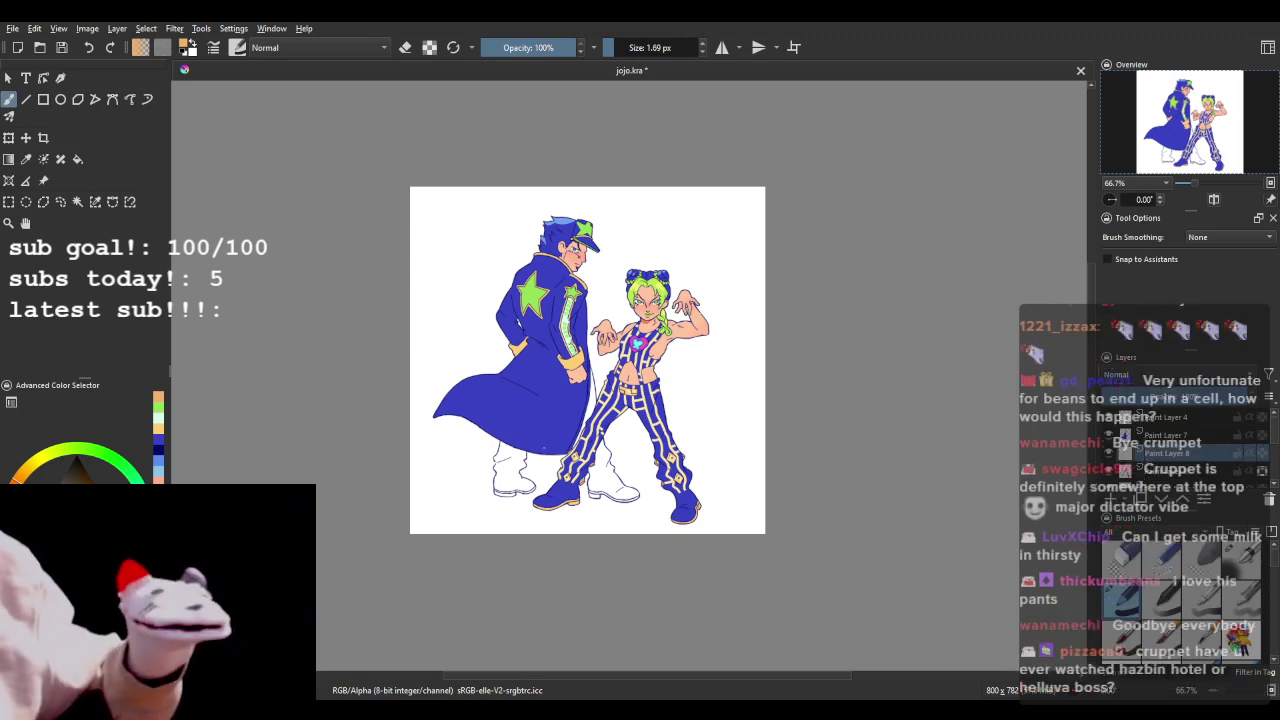
{"action": "scroll", "coordinate": [523, 492], "scroll_direction": "up", "scroll_amount": 6}
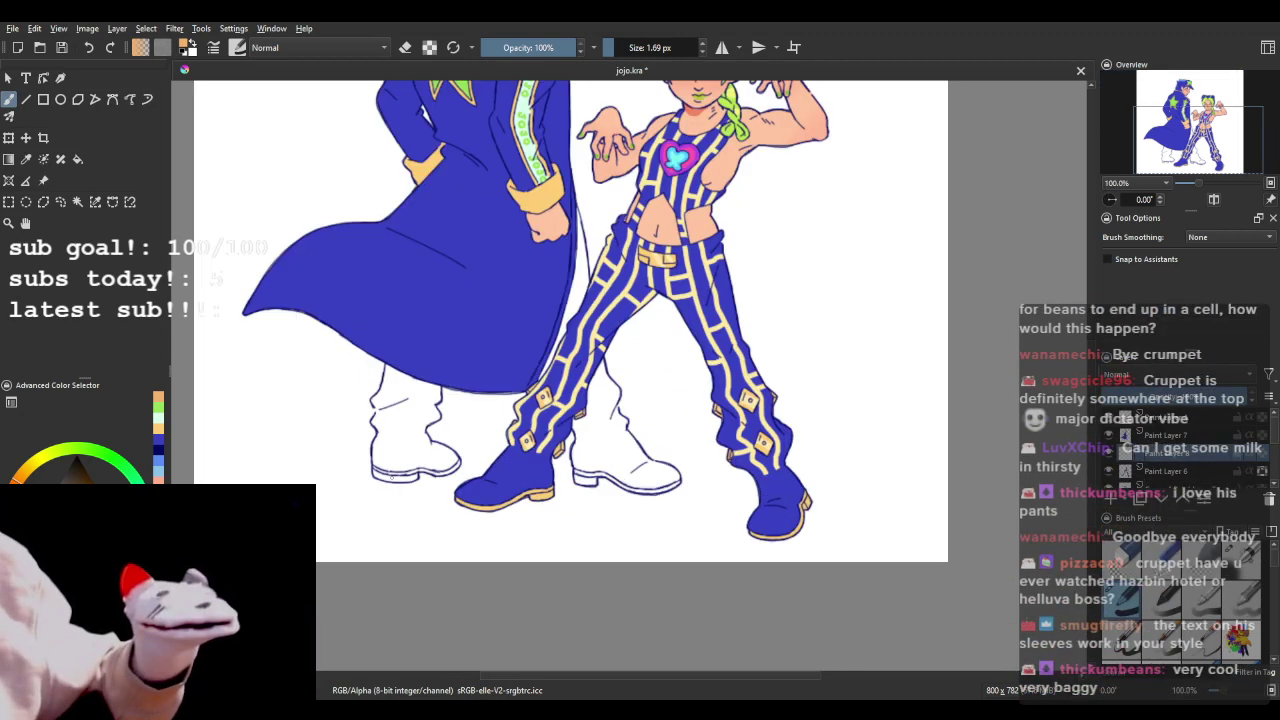
{"action": "scroll", "coordinate": [320, 336], "scroll_direction": "up", "scroll_amount": 2}
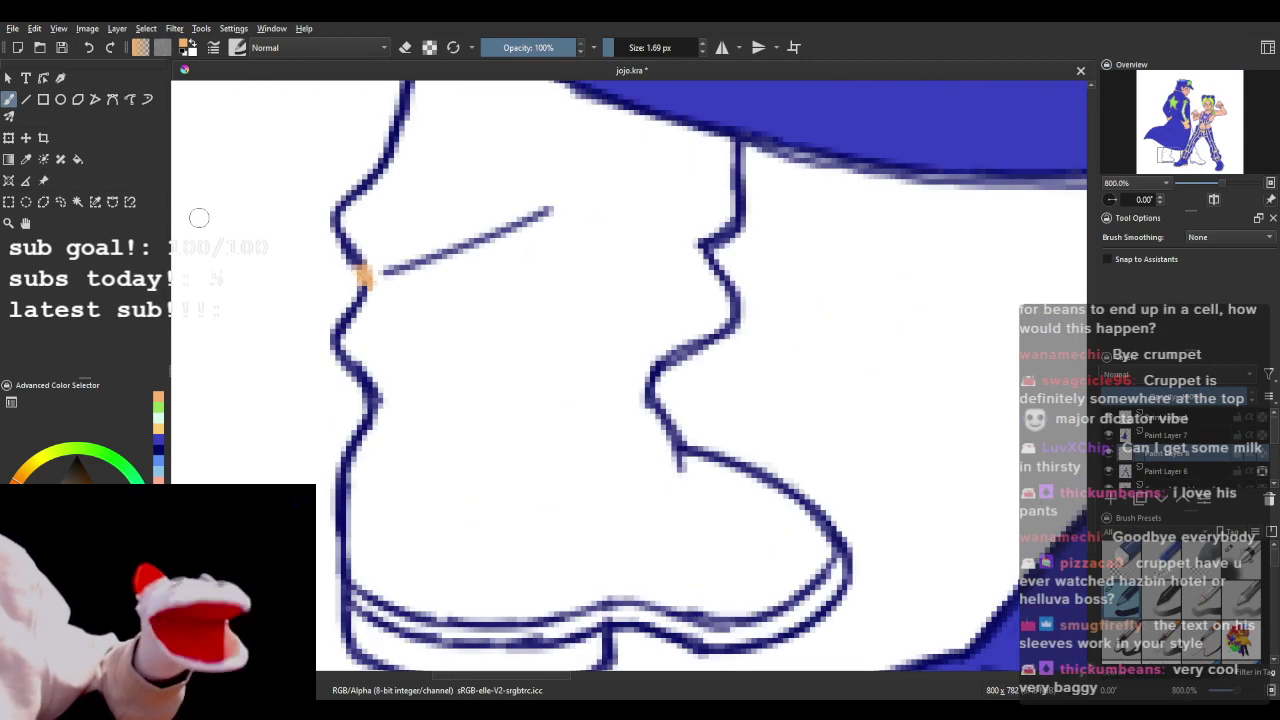
{"action": "left_click", "coordinate": [78, 159]}
{"action": "scroll", "coordinate": [500, 177], "scroll_direction": "down", "scroll_amount": 9}
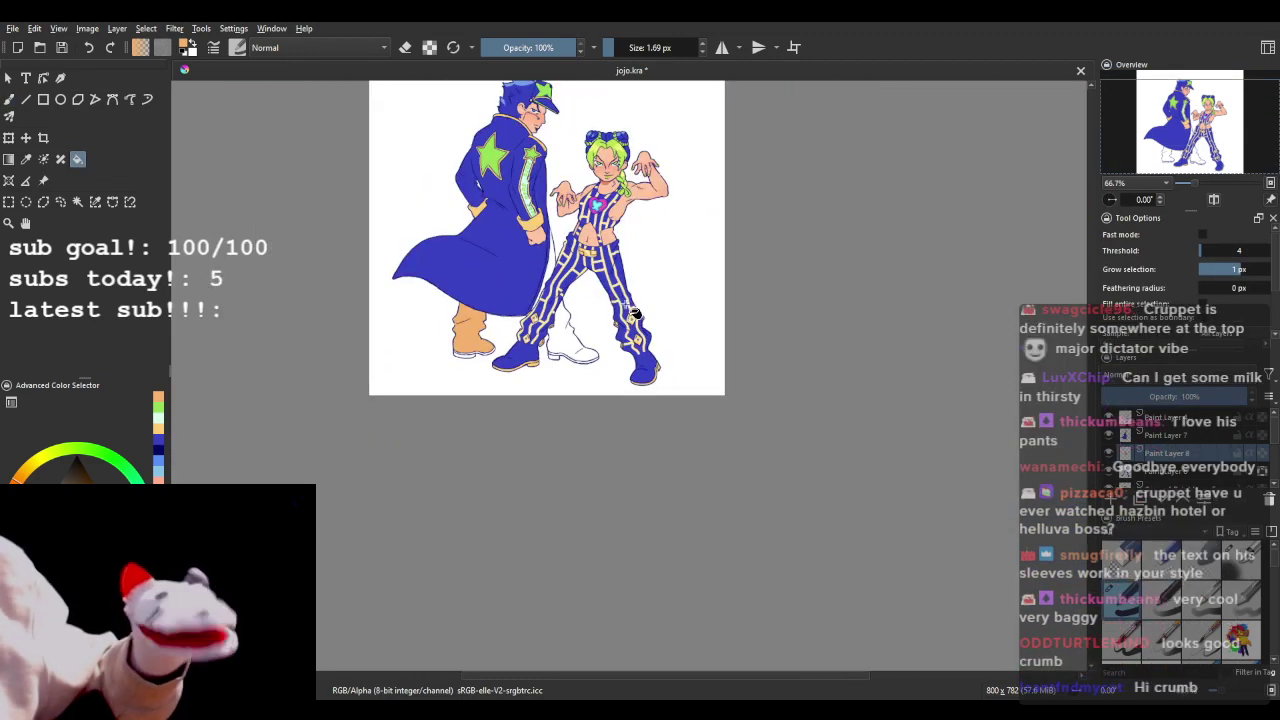
- Close the gap in the coated man's uncolored right-hand leg outline with a light orange dab and fill the leg in that color
{"action": "scroll", "coordinate": [485, 360], "scroll_direction": "up", "scroll_amount": 5}
{"action": "scroll", "coordinate": [484, 382], "scroll_direction": "up", "scroll_amount": 4}
{"action": "key", "text": "b"}
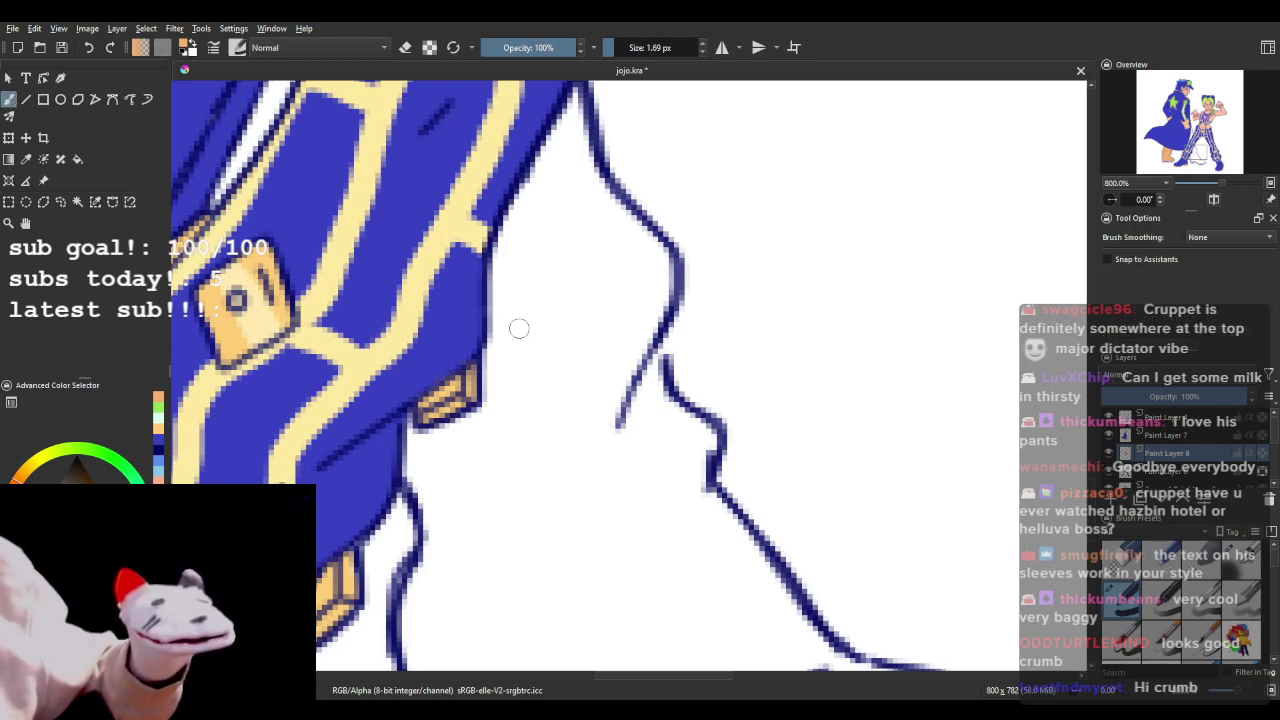
{"action": "left_click_drag", "start_coordinate": [651, 349], "coordinate": [650, 363]}
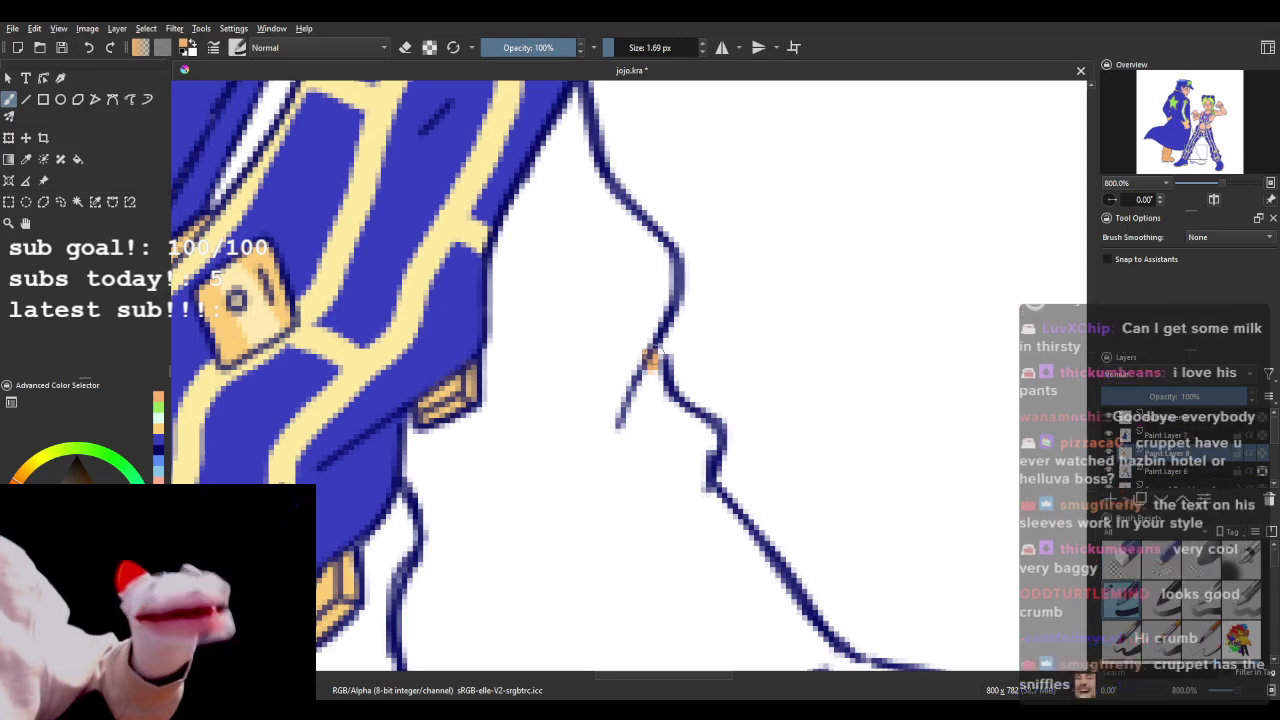
{"action": "left_click", "coordinate": [79, 158]}
{"action": "scroll", "coordinate": [491, 334], "scroll_direction": "down", "scroll_amount": 7}
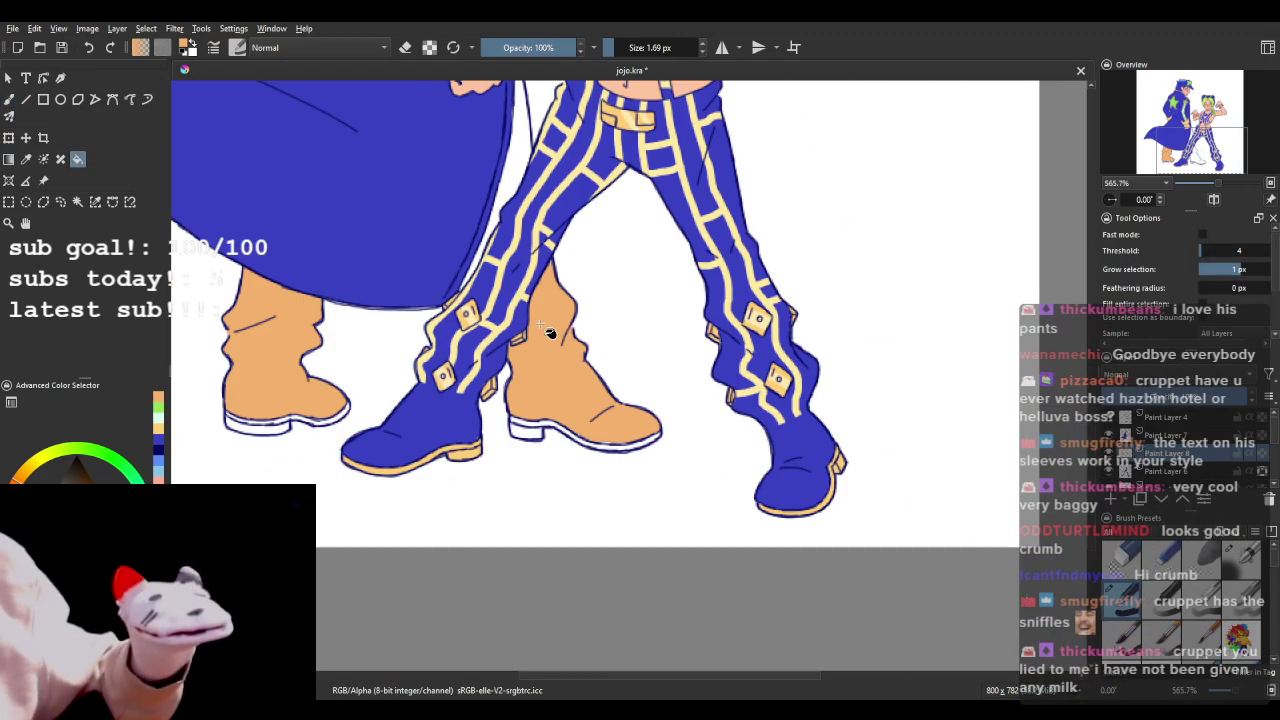
{"action": "scroll", "coordinate": [538, 237], "scroll_direction": "up", "scroll_amount": 5}
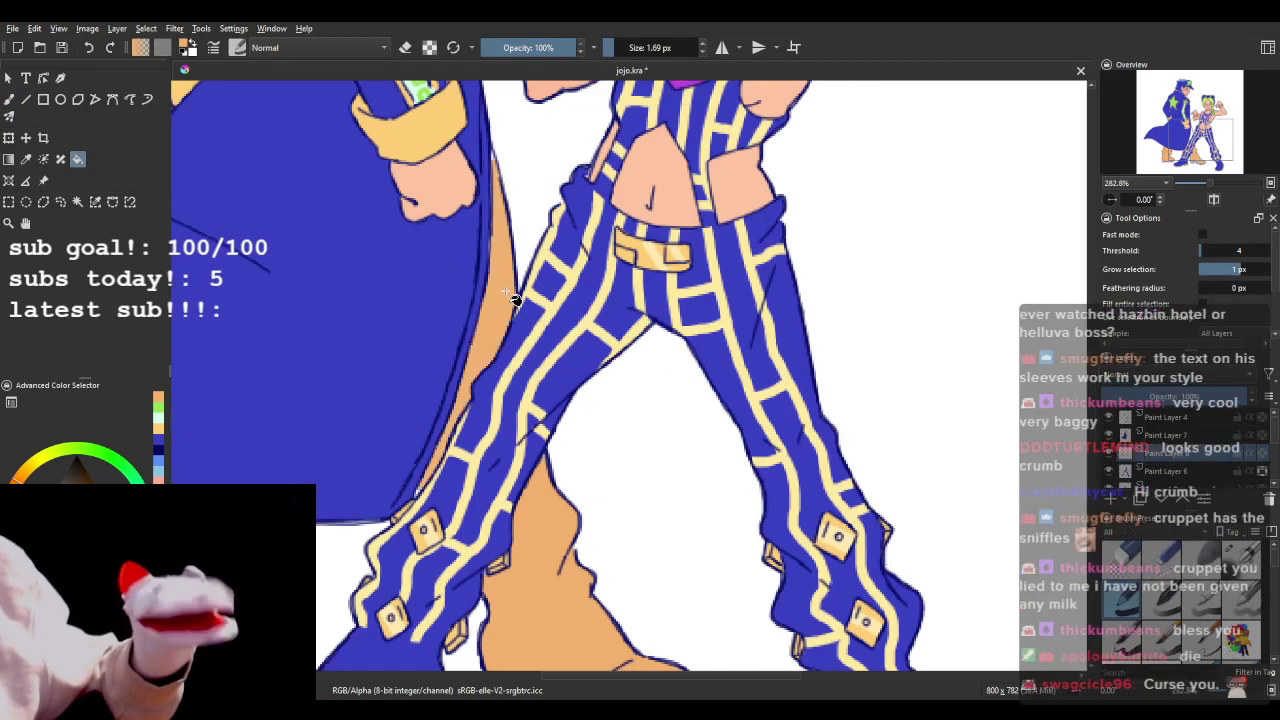
- Hide the orange leg fill and briefly show the pink sketch layer to inspect the lines around the legs
{"action": "scroll", "coordinate": [506, 300], "scroll_direction": "down", "scroll_amount": 4}
{"action": "scroll", "coordinate": [500, 310], "scroll_direction": "up", "scroll_amount": 5}
{"action": "scroll", "coordinate": [500, 349], "scroll_direction": "down", "scroll_amount": 2}
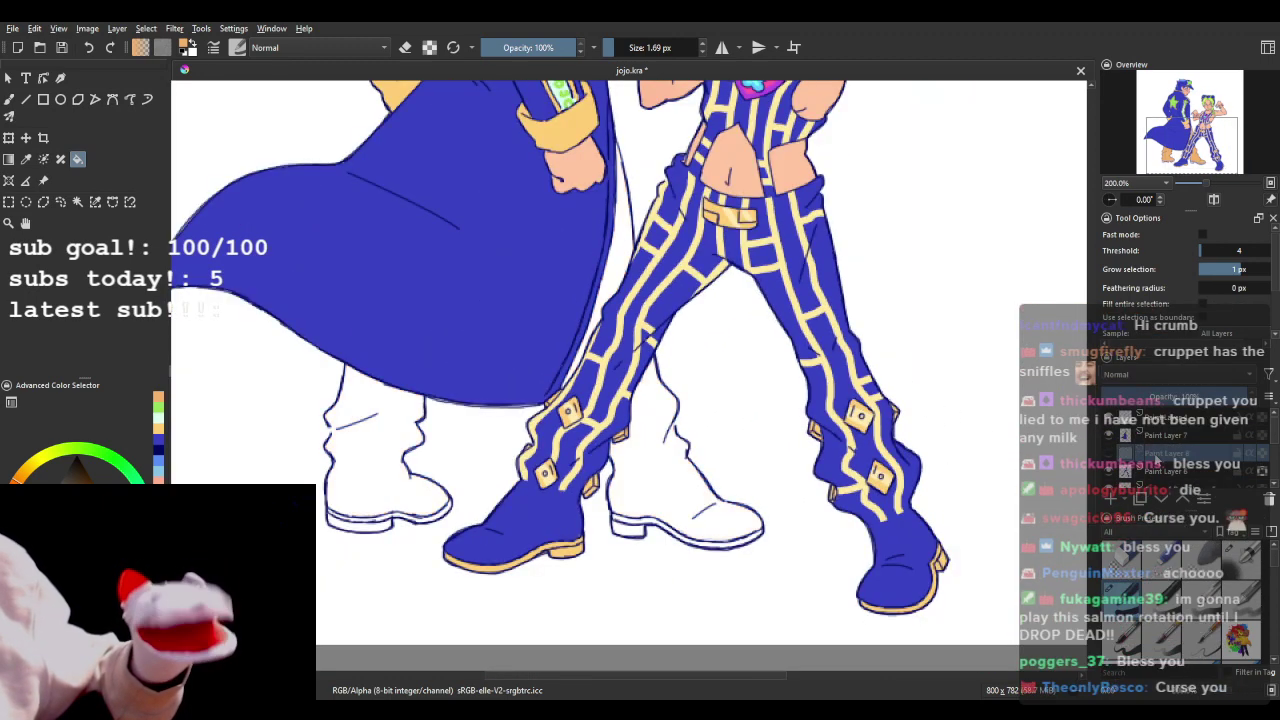
{"action": "scroll", "coordinate": [1130, 458], "scroll_direction": "down", "scroll_amount": 2}
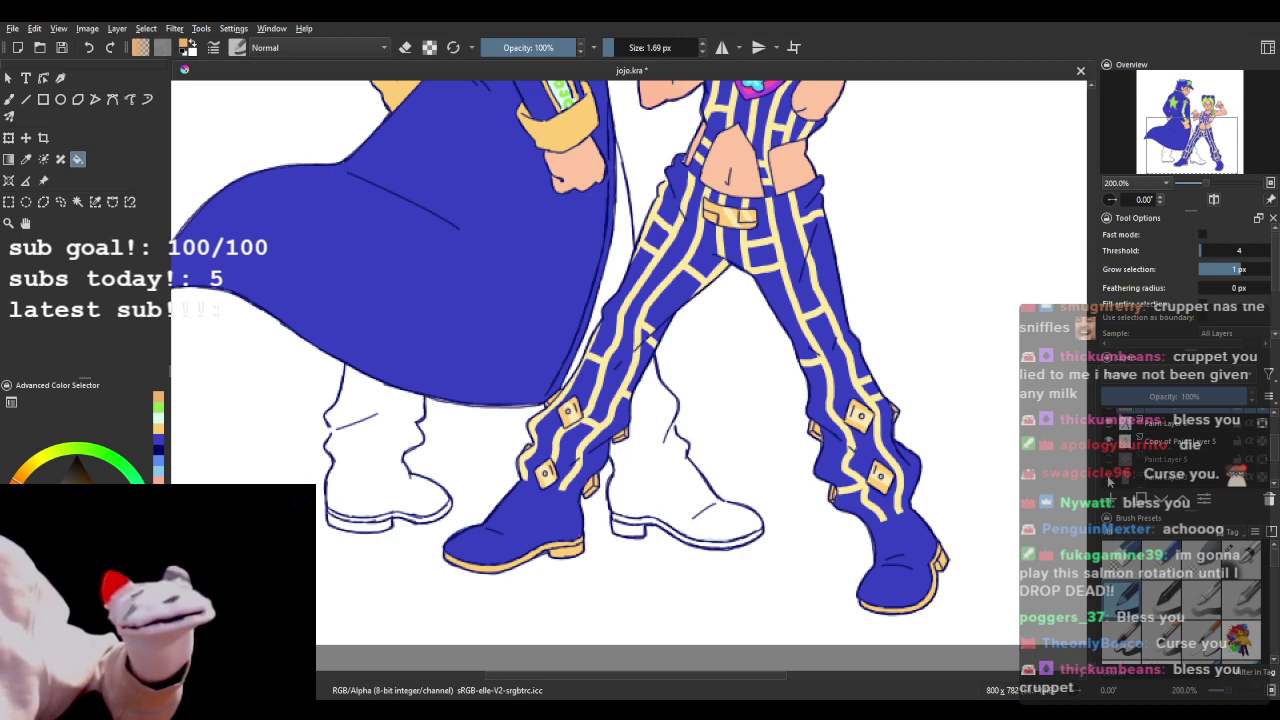
{"action": "scroll", "coordinate": [1109, 481], "scroll_direction": "down", "scroll_amount": 2}
{"action": "left_click", "coordinate": [1109, 466]}
{"action": "left_click", "coordinate": [1108, 465]}
{"action": "left_click", "coordinate": [1108, 450]}
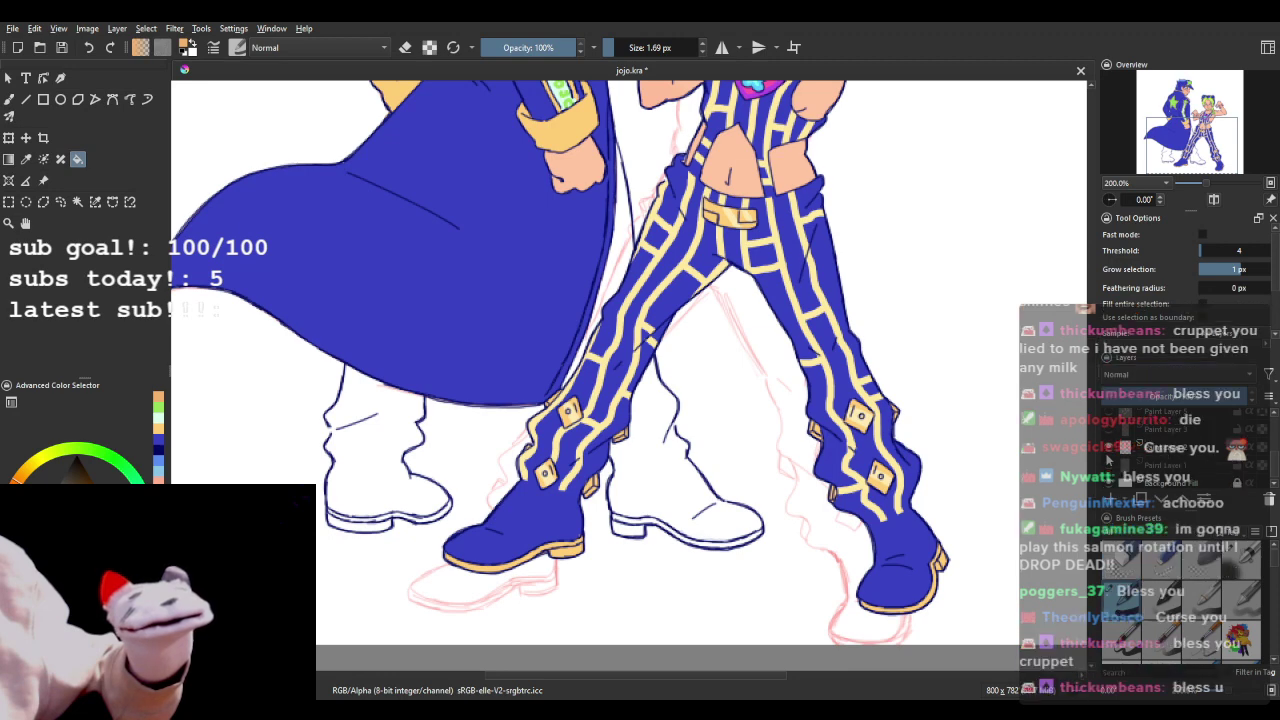
{"action": "left_click", "coordinate": [1108, 459]}
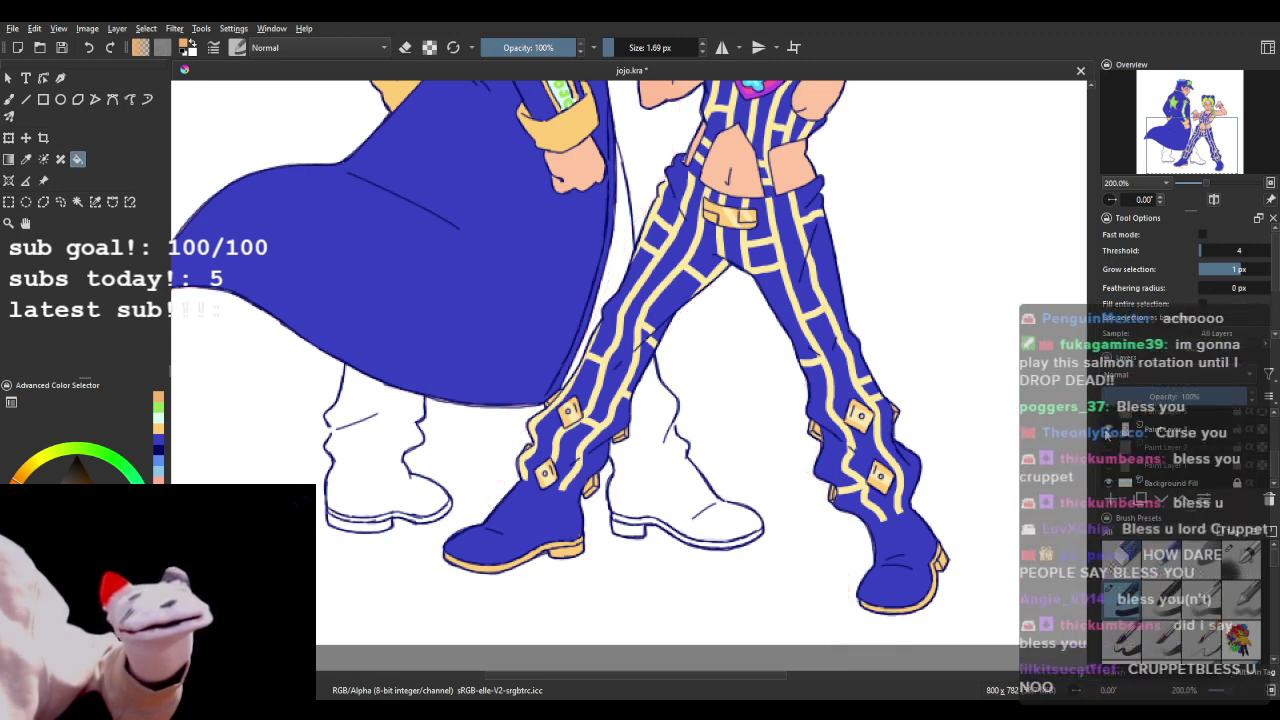
- Toggle the line art on Paint Layer 4 and the fill on Paint Layer 8 to check what each contains
{"action": "left_click", "coordinate": [1108, 420]}
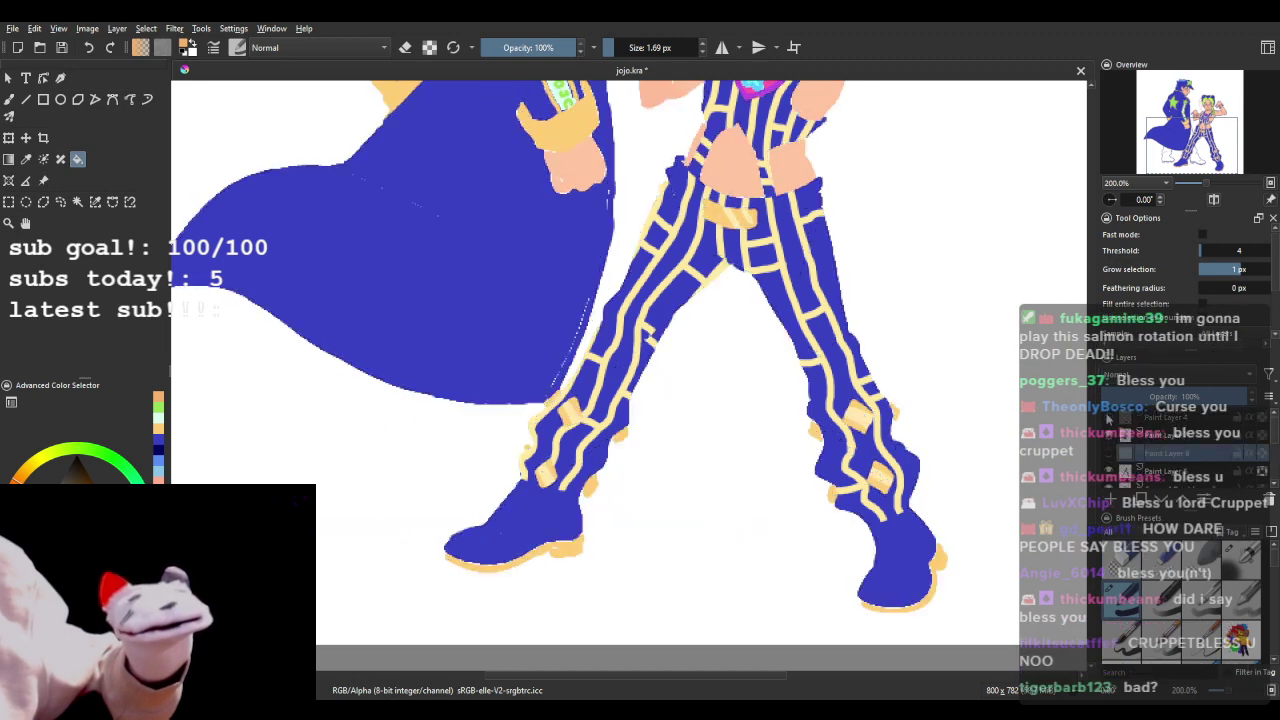
{"action": "left_click", "coordinate": [1108, 420]}
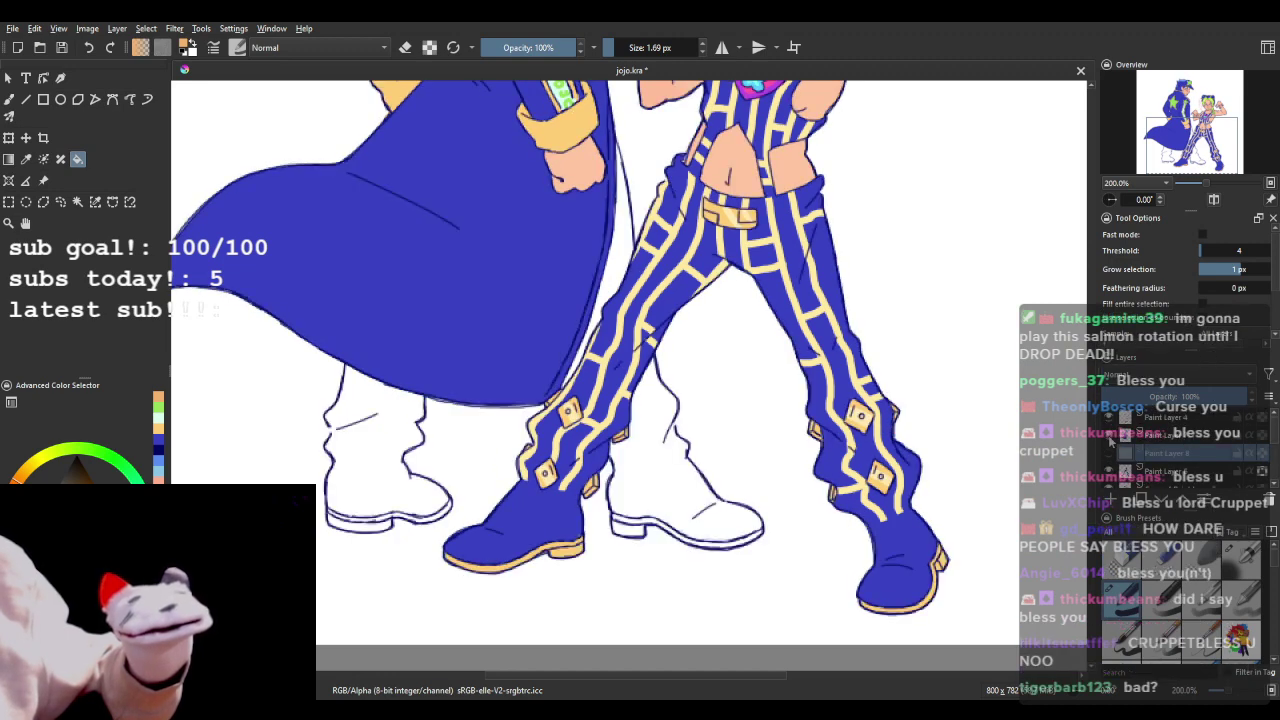
{"action": "left_click", "coordinate": [1108, 455]}
{"action": "left_click", "coordinate": [1108, 455]}
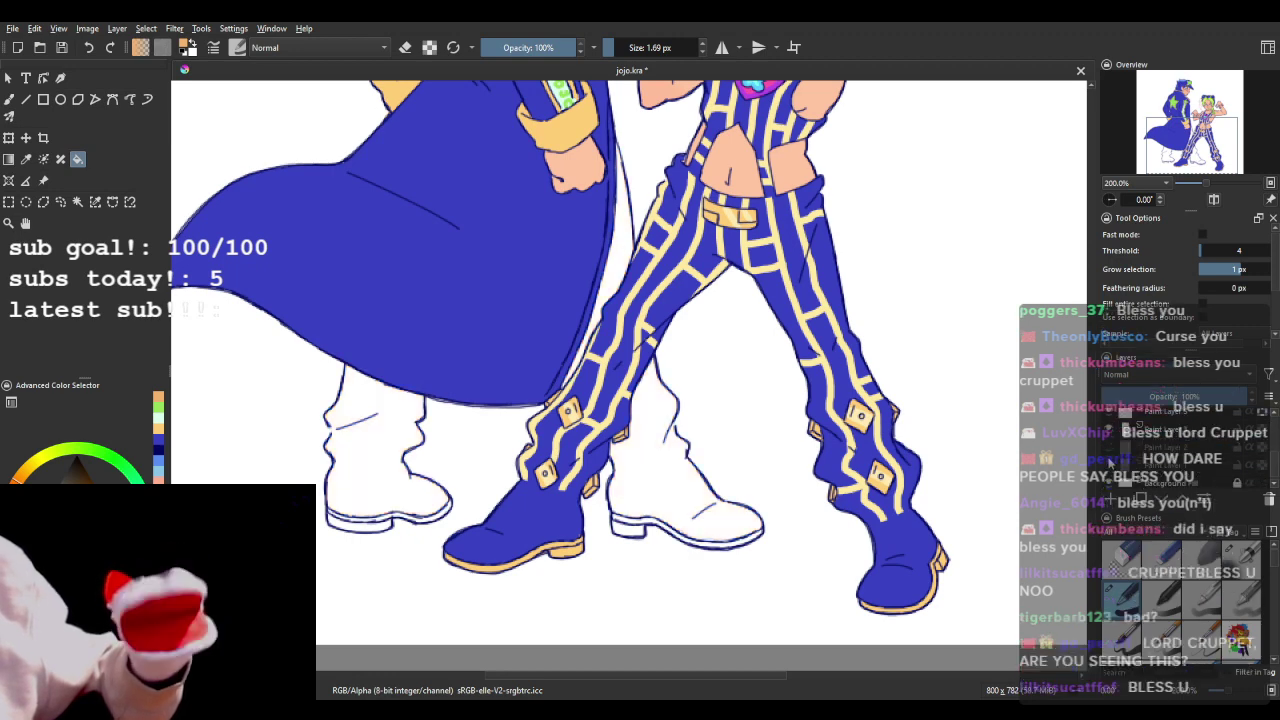
- Show the gray and pink rough sketches beneath the drawing, compare the legs with them, and hide both sketches again
{"action": "left_click", "coordinate": [1106, 453]}
{"action": "left_click", "coordinate": [1107, 472]}
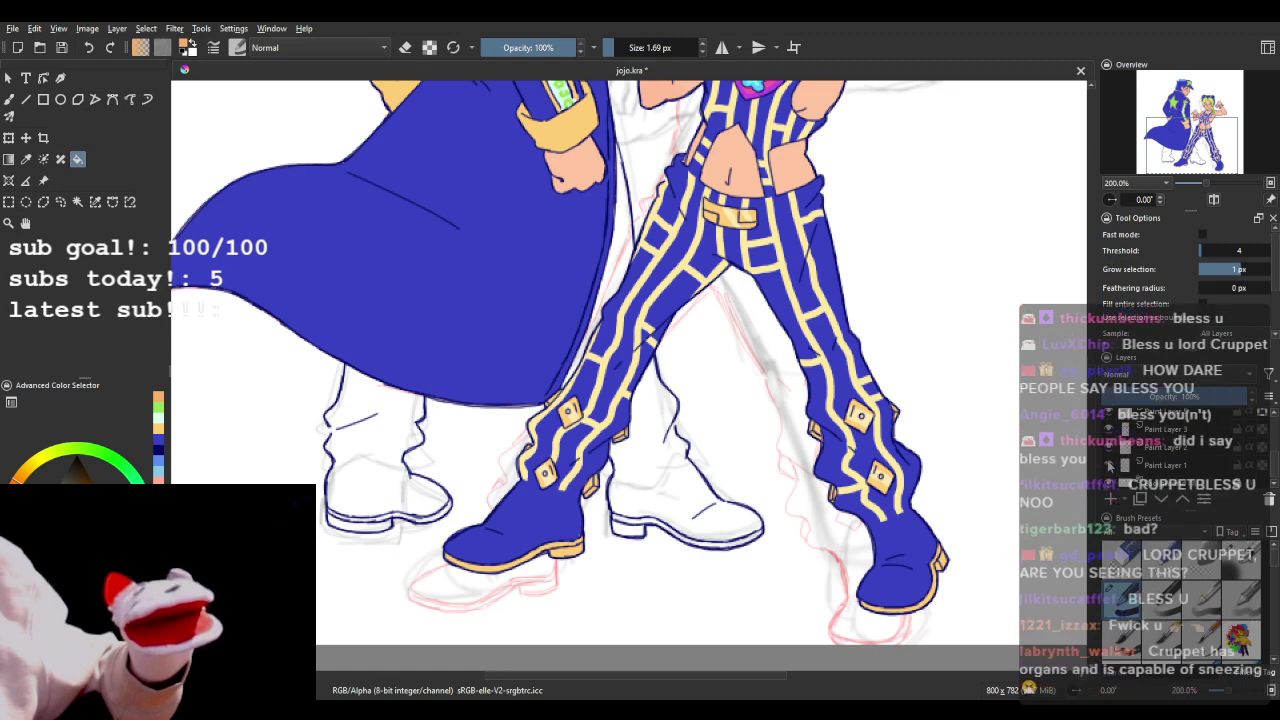
{"action": "scroll", "coordinate": [1216, 447], "scroll_direction": "up", "scroll_amount": 3}
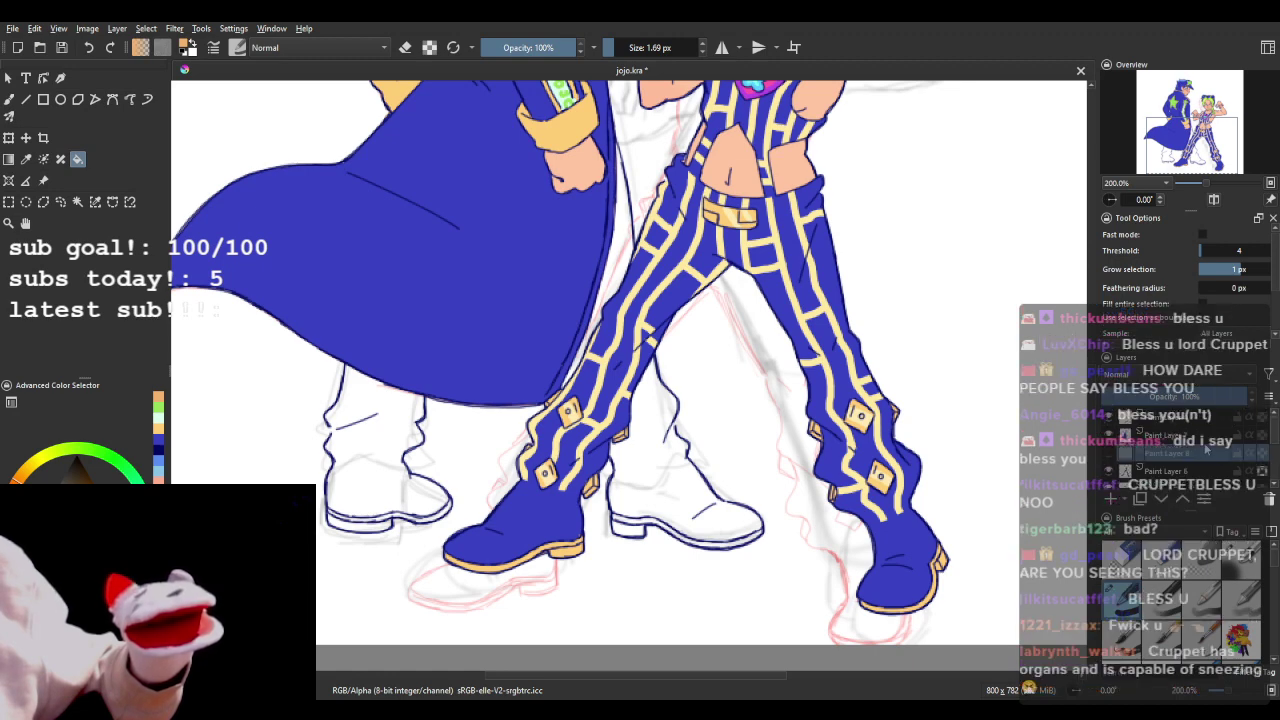
{"action": "left_click", "coordinate": [1107, 418]}
{"action": "left_click", "coordinate": [1107, 418]}
{"action": "scroll", "coordinate": [1155, 447], "scroll_direction": "down", "scroll_amount": 3}
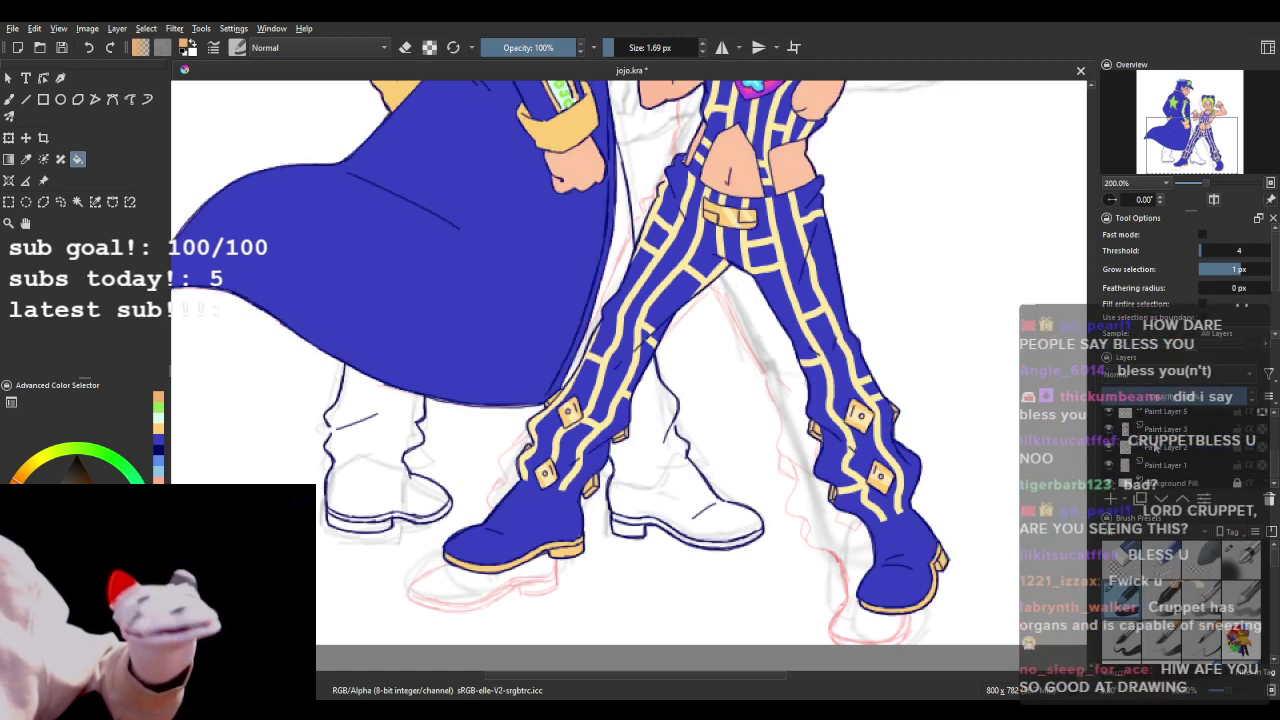
{"action": "left_click", "coordinate": [1108, 447]}
{"action": "left_click", "coordinate": [1108, 465]}
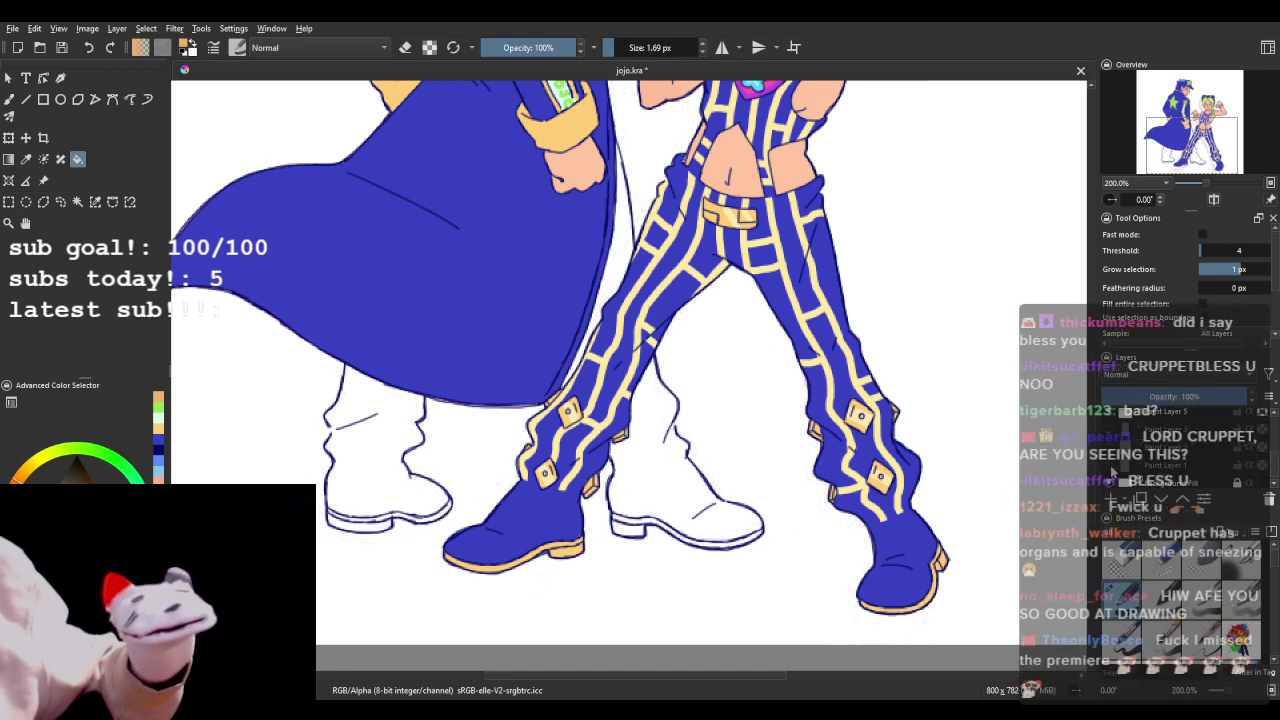
- Toggle the visibility of Paint Layer 8 to compare the legs with and without the orange fill
{"action": "scroll", "coordinate": [1108, 430], "scroll_direction": "up", "scroll_amount": 3}
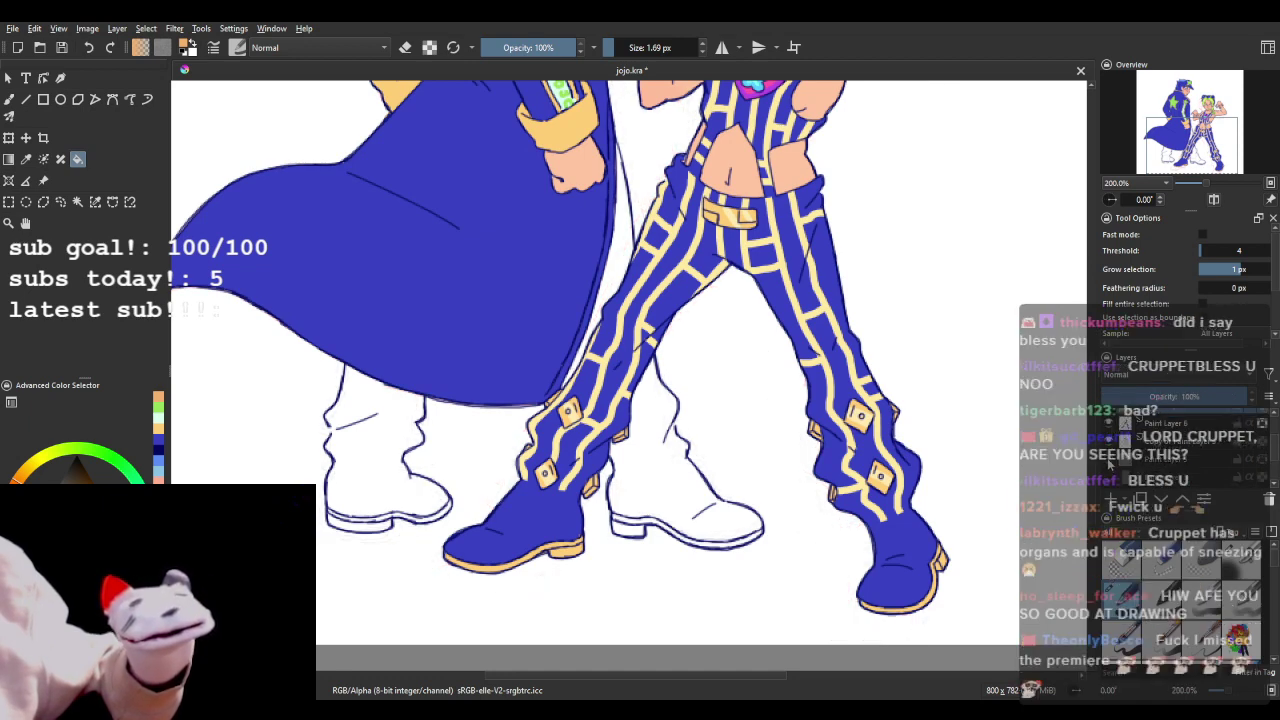
{"action": "scroll", "coordinate": [1112, 458], "scroll_direction": "up", "scroll_amount": 1}
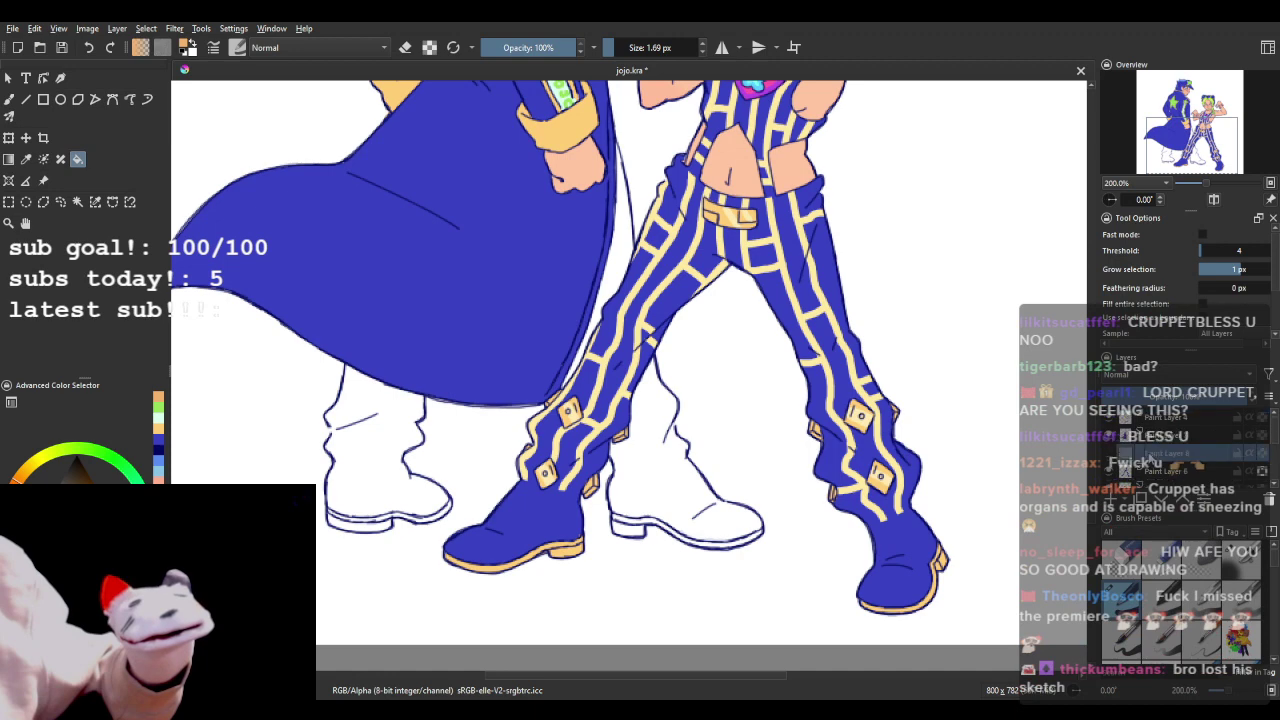
{"action": "scroll", "coordinate": [1116, 455], "scroll_direction": "down", "scroll_amount": 1}
{"action": "scroll", "coordinate": [1121, 450], "scroll_direction": "up", "scroll_amount": 1}
{"action": "left_click", "coordinate": [1108, 453]}
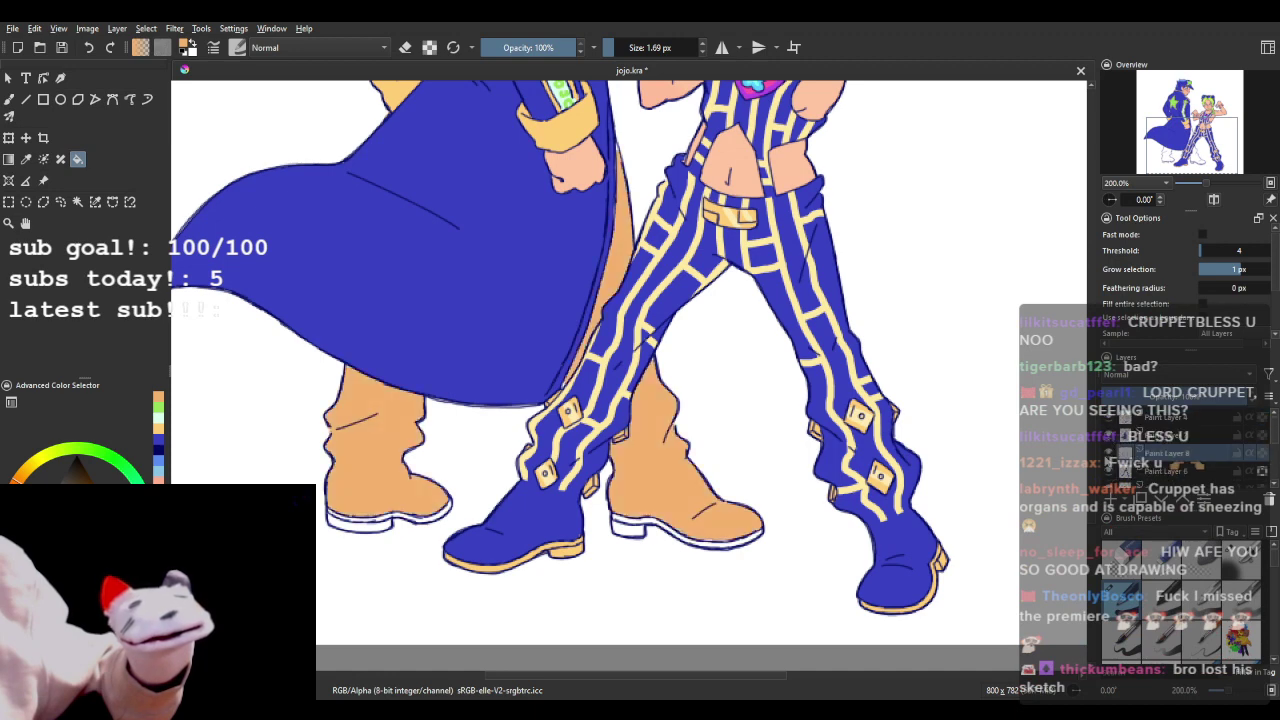
{"action": "left_click", "coordinate": [1110, 457]}
- On Paint Layer 4, close the narrow gap between coat hem and striped trouser leg with a short dark blue 3 px line at 46% opacity
{"action": "left_click", "coordinate": [1165, 418]}
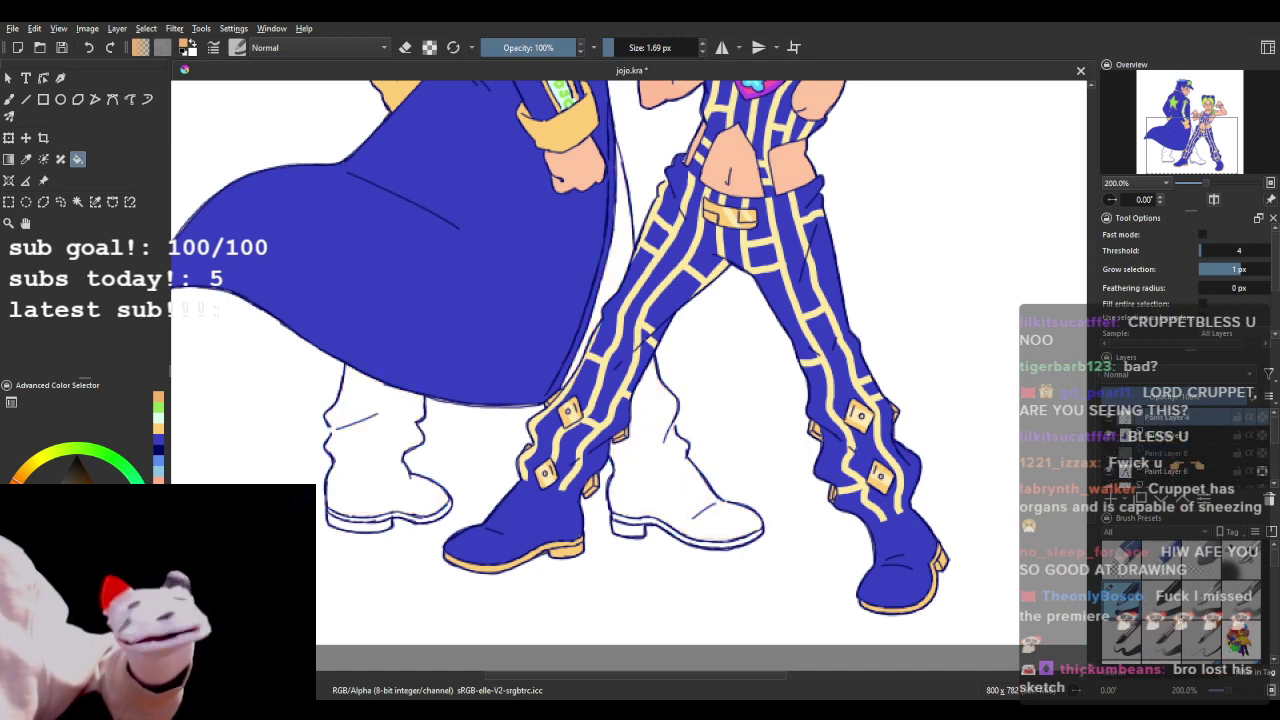
{"action": "scroll", "coordinate": [1200, 600], "scroll_direction": "down", "scroll_amount": 2}
{"action": "left_click", "coordinate": [1242, 640]}
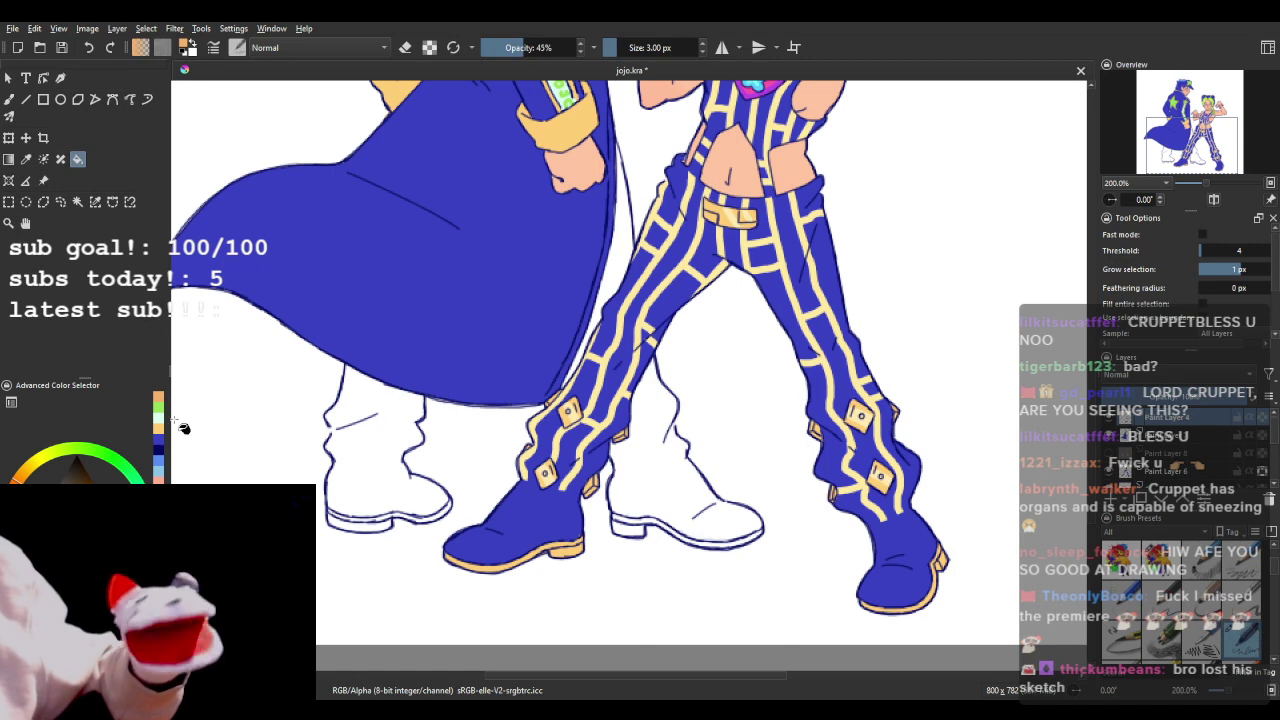
{"action": "left_click", "coordinate": [160, 453]}
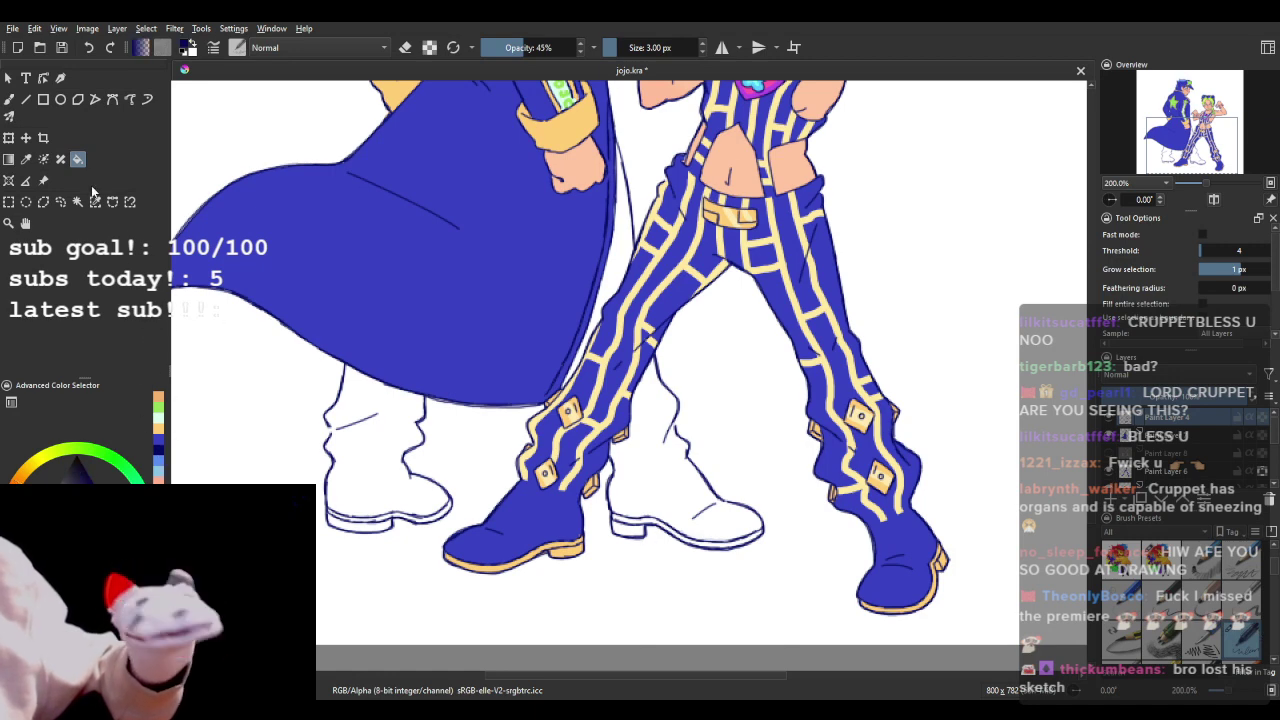
{"action": "left_click", "coordinate": [8, 99]}
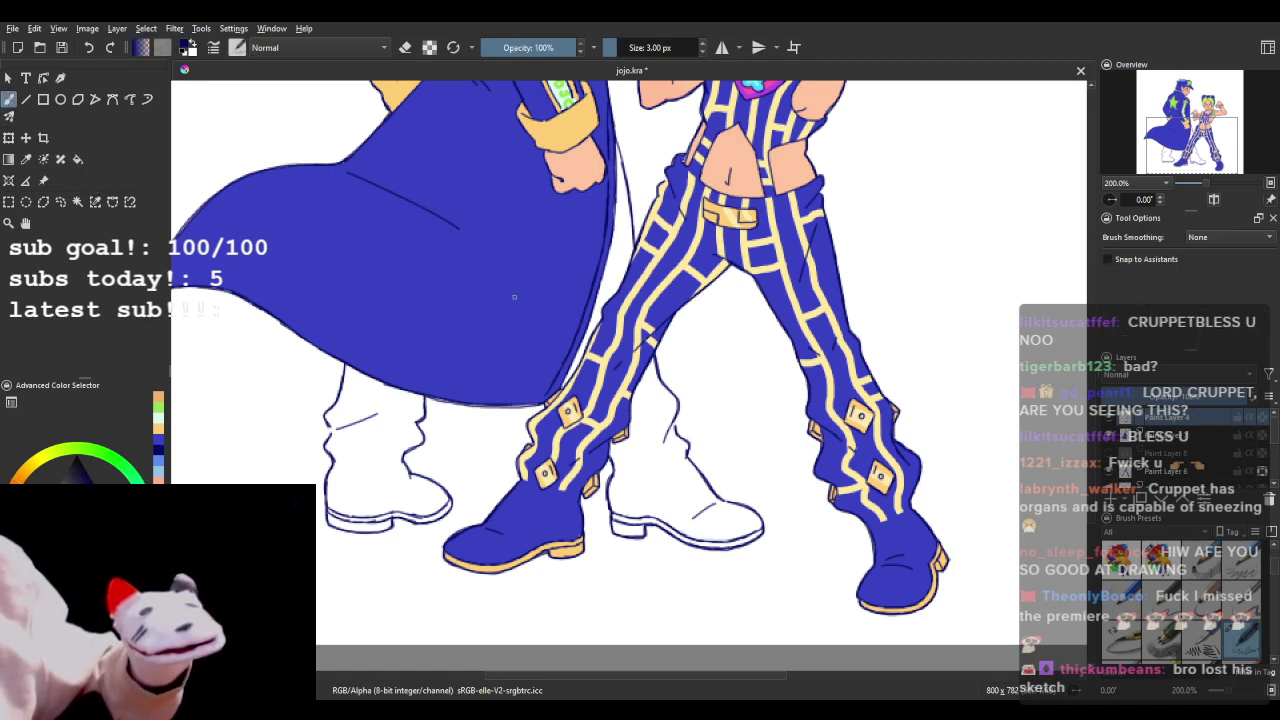
{"action": "scroll", "coordinate": [518, 312], "scroll_direction": "down", "scroll_amount": 2}
{"action": "scroll", "coordinate": [550, 345], "scroll_direction": "up", "scroll_amount": 1}
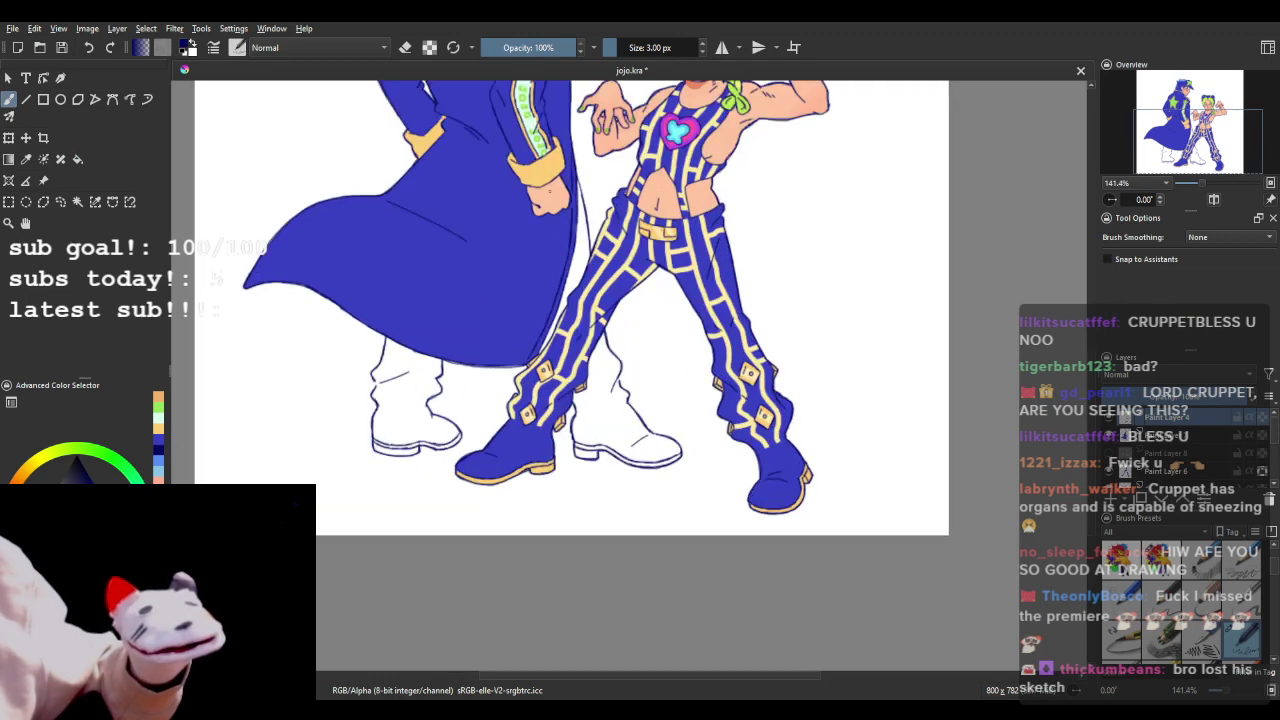
{"action": "left_click", "coordinate": [513, 48]}
{"action": "scroll", "coordinate": [478, 331], "scroll_direction": "up", "scroll_amount": 3}
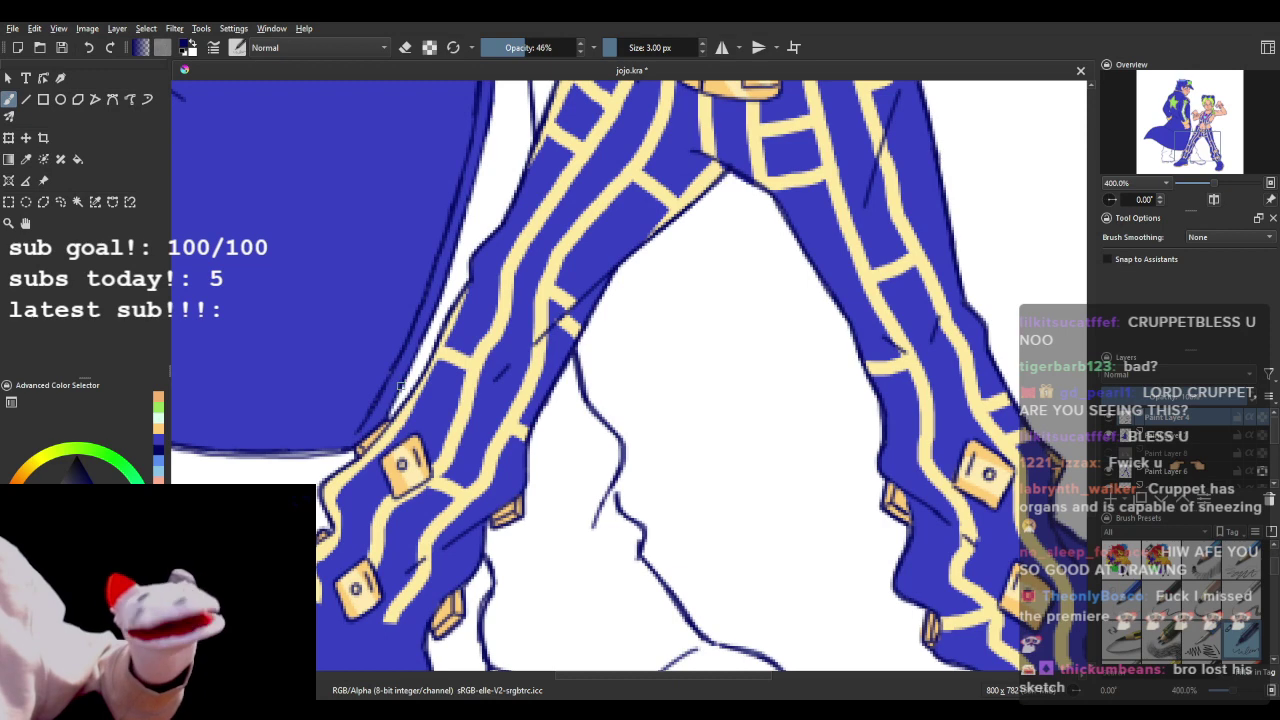
{"action": "left_click_drag", "start_coordinate": [400, 386], "coordinate": [401, 389]}
{"action": "scroll", "coordinate": [560, 200], "scroll_direction": "down", "scroll_amount": 5}
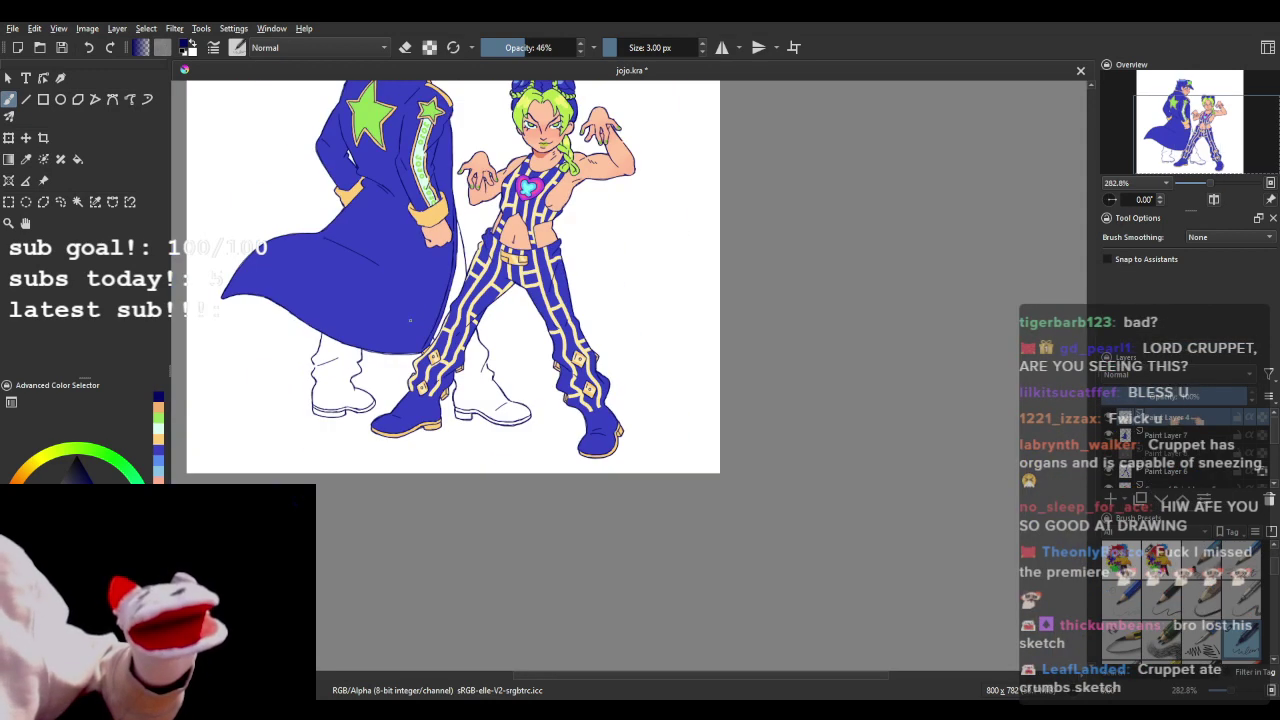
- On the visible Paint Layer 8, erase the orange below the new hem line with an 81 px brush and return to painting in light orange
{"action": "scroll", "coordinate": [1005, 387], "scroll_direction": "up", "scroll_amount": 3}
{"action": "left_click", "coordinate": [1185, 439]}
{"action": "left_click", "coordinate": [1182, 455]}
{"action": "left_click", "coordinate": [1109, 455]}
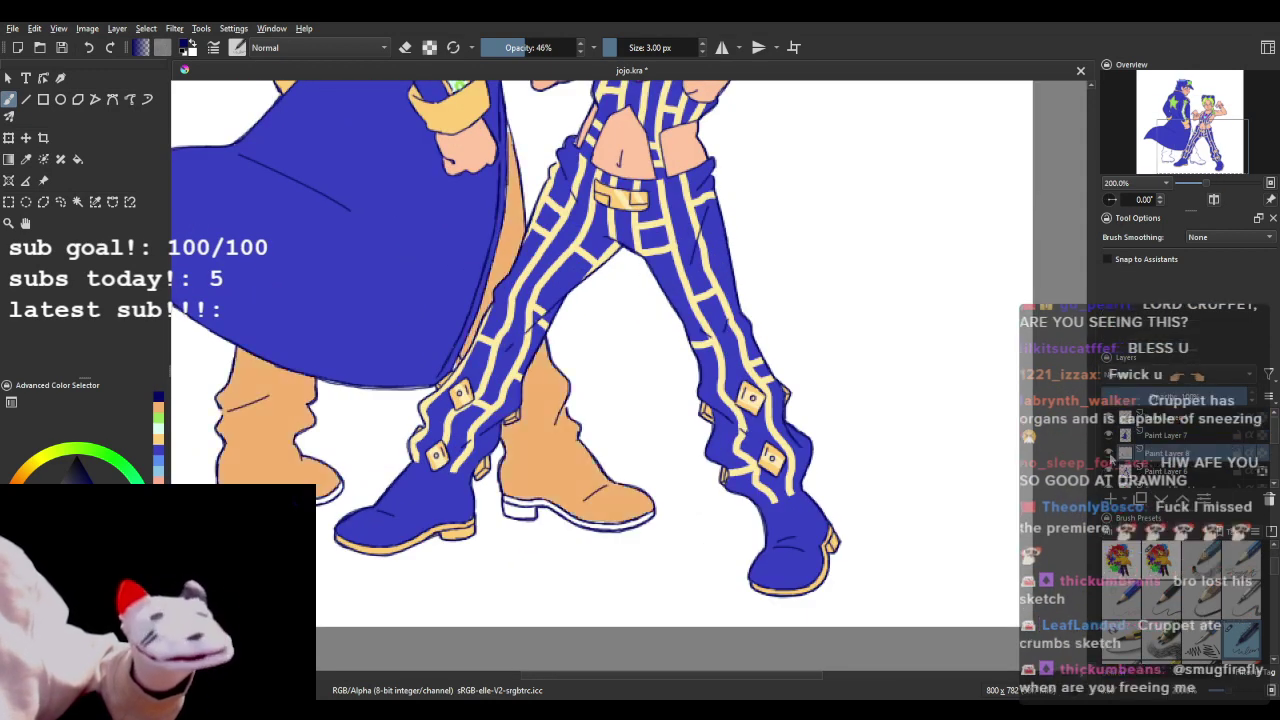
{"action": "left_click", "coordinate": [1155, 552]}
{"action": "scroll", "coordinate": [428, 341], "scroll_direction": "up", "scroll_amount": 3}
{"action": "key", "text": "plus"}
{"action": "key", "text": "plus"}
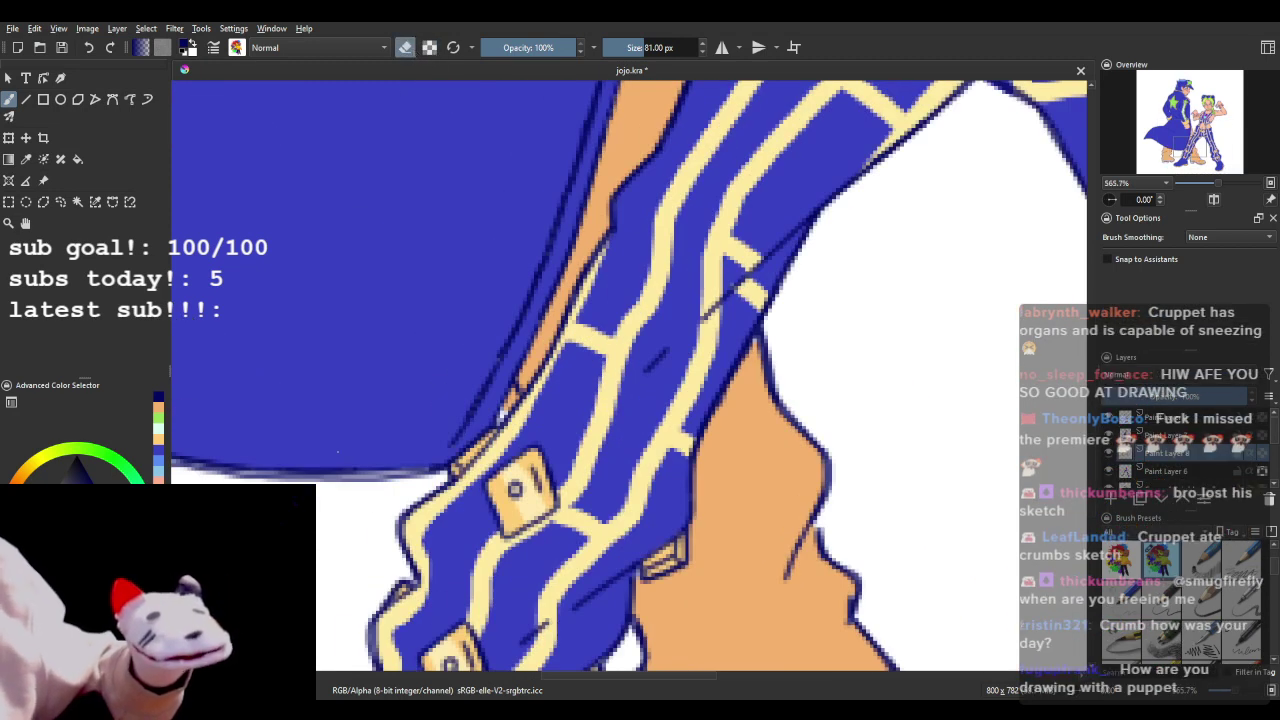
{"action": "left_click_drag", "start_coordinate": [483, 452], "coordinate": [508, 404]}
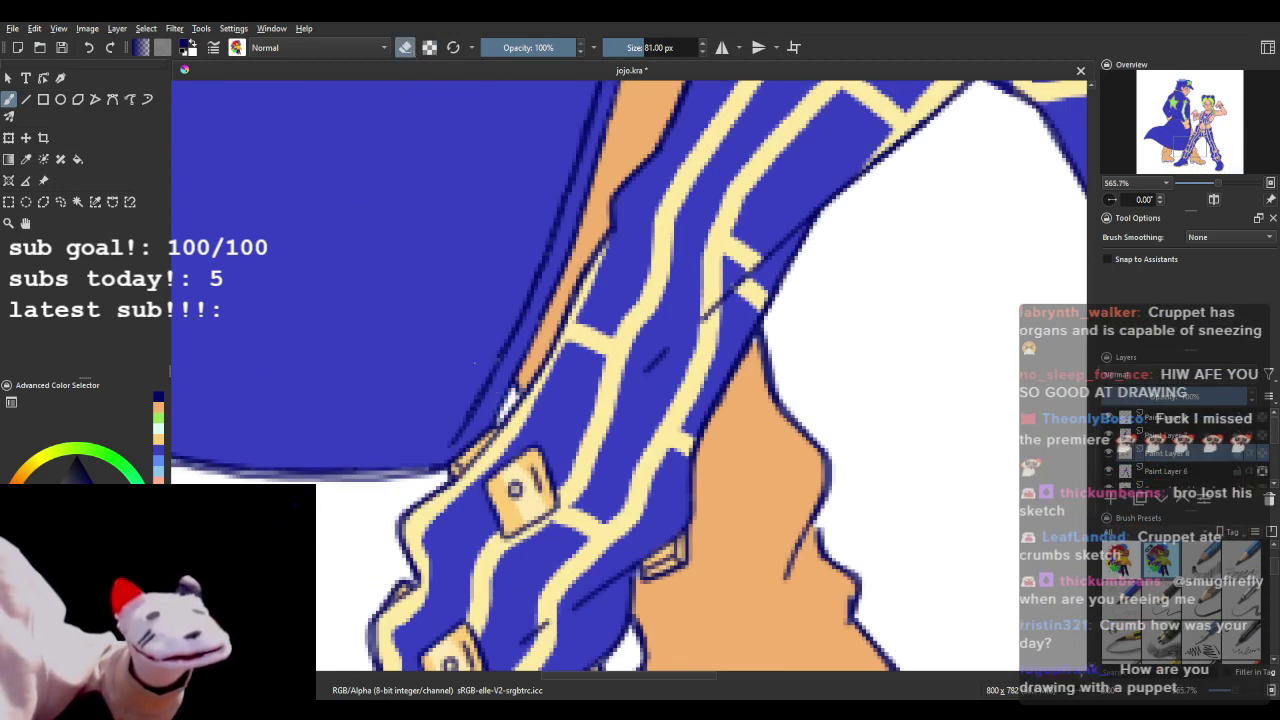
{"action": "left_click", "coordinate": [408, 50]}
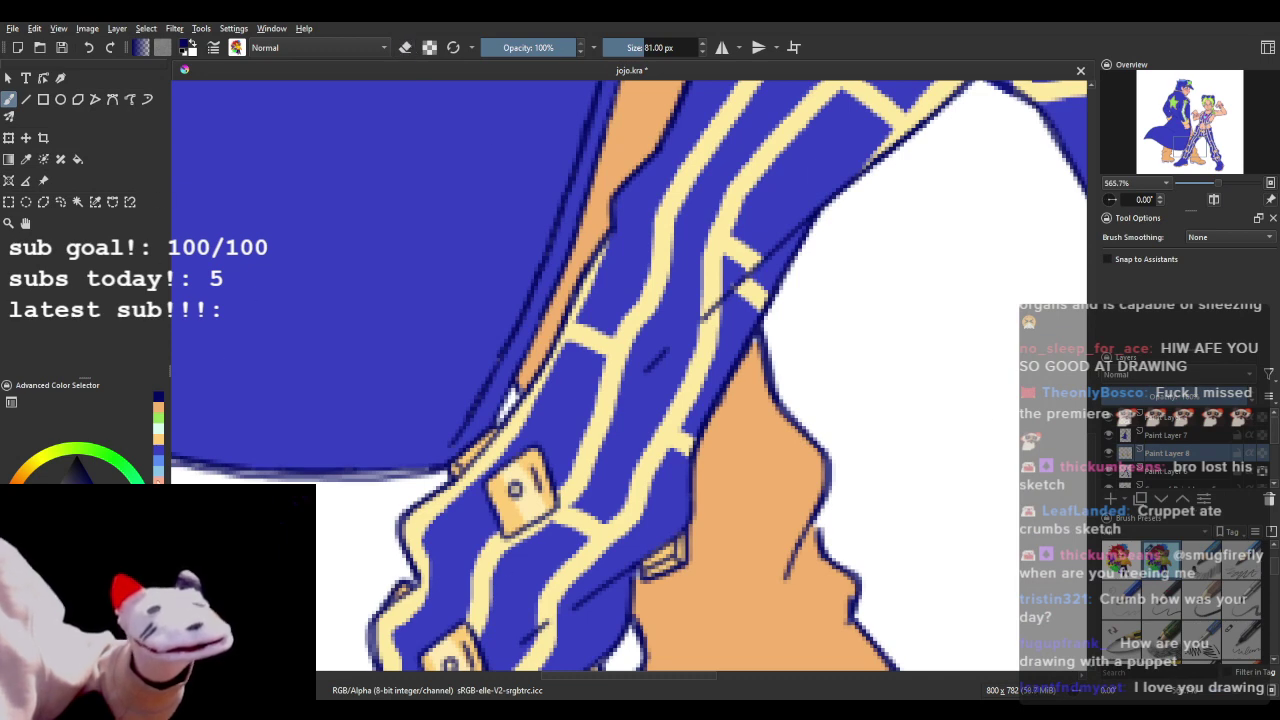
{"action": "left_click", "coordinate": [159, 406]}
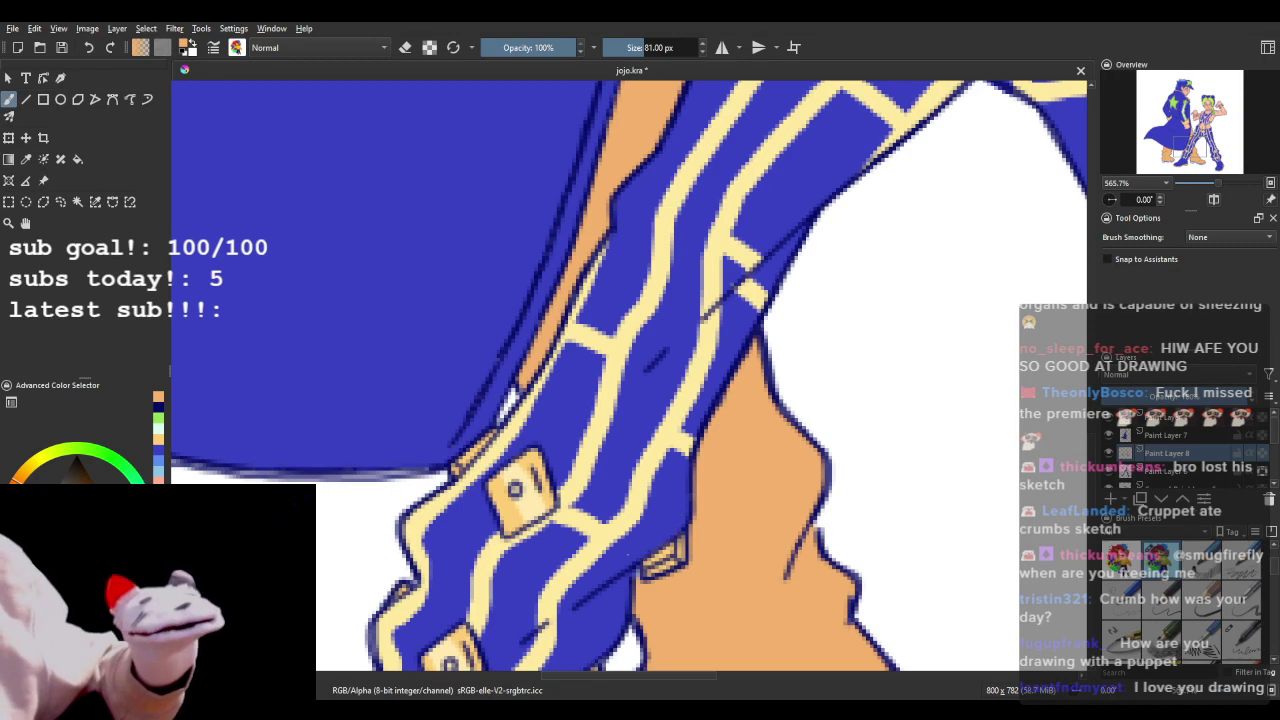
- Examine the coated man's orange legs, the slit beside his coat, his boot soles and the overall drawing
{"action": "scroll", "coordinate": [611, 402], "scroll_direction": "down", "scroll_amount": 4}
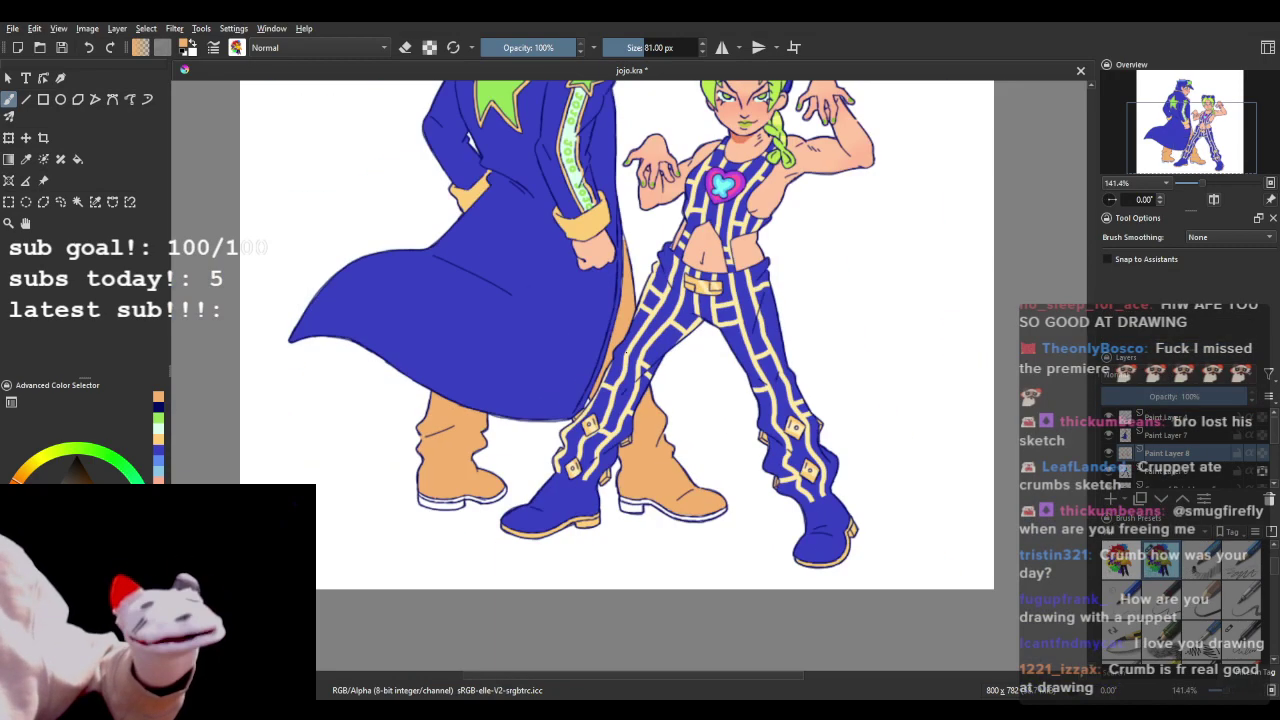
{"action": "scroll", "coordinate": [631, 243], "scroll_direction": "up", "scroll_amount": 4}
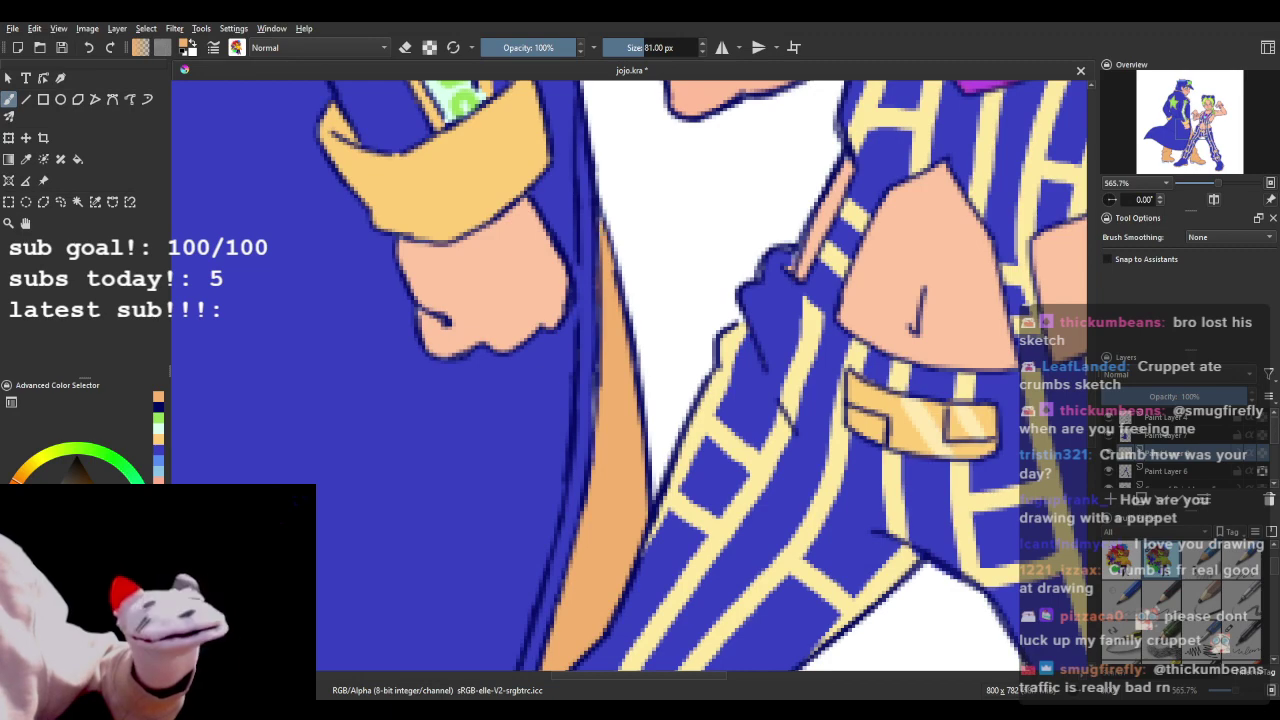
{"action": "scroll", "coordinate": [616, 232], "scroll_direction": "down", "scroll_amount": 6}
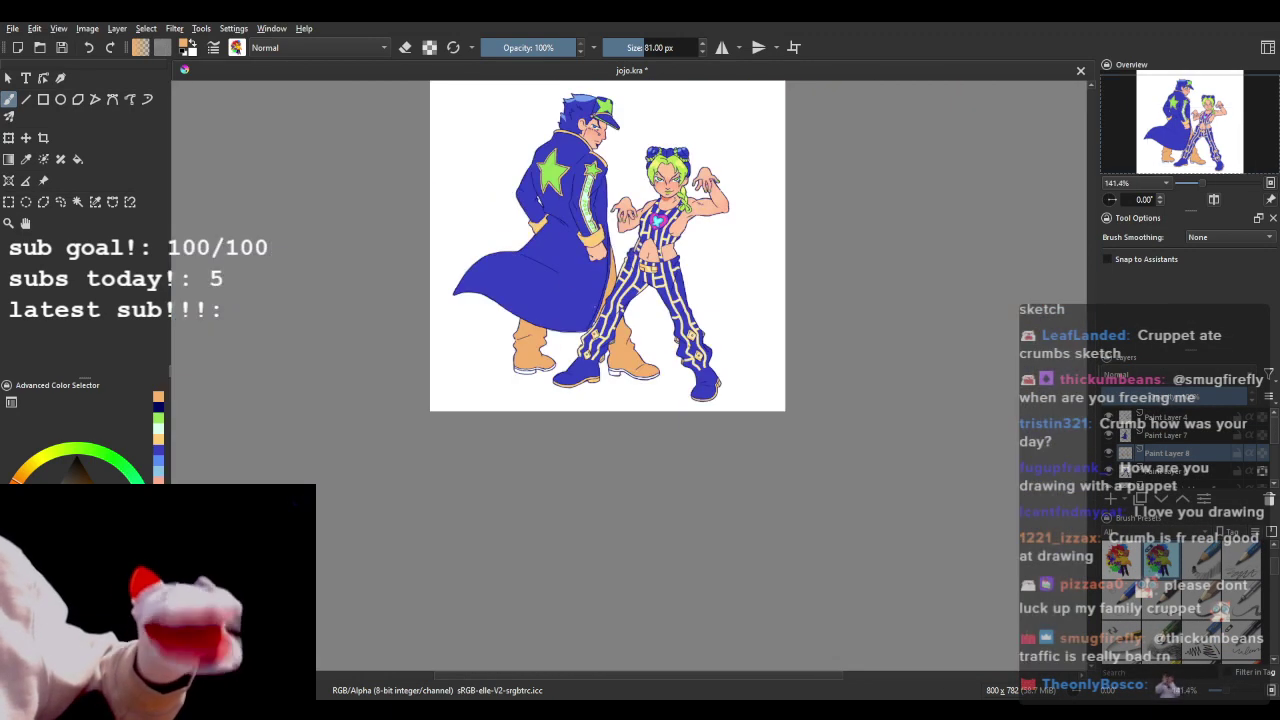
{"action": "scroll", "coordinate": [432, 360], "scroll_direction": "up", "scroll_amount": 3}
{"action": "key", "text": "plus"}
{"action": "key", "text": "plus"}
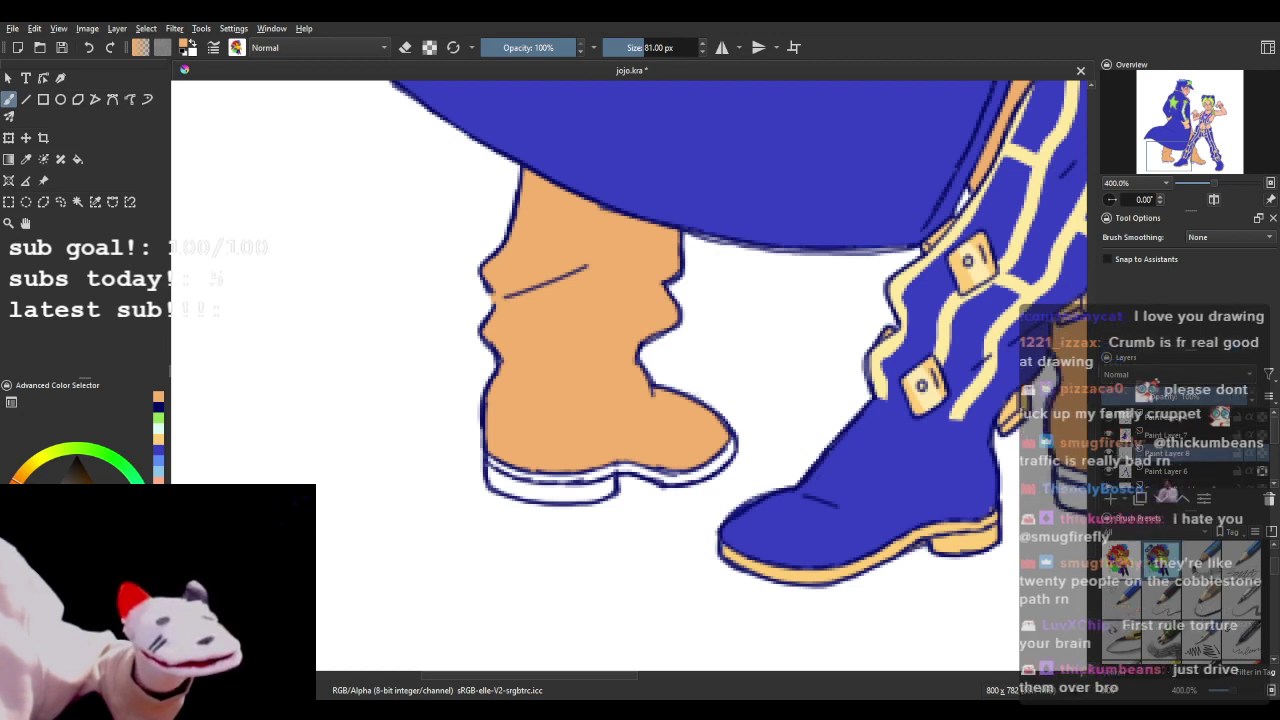
{"action": "scroll", "coordinate": [497, 383], "scroll_direction": "down", "scroll_amount": 2}
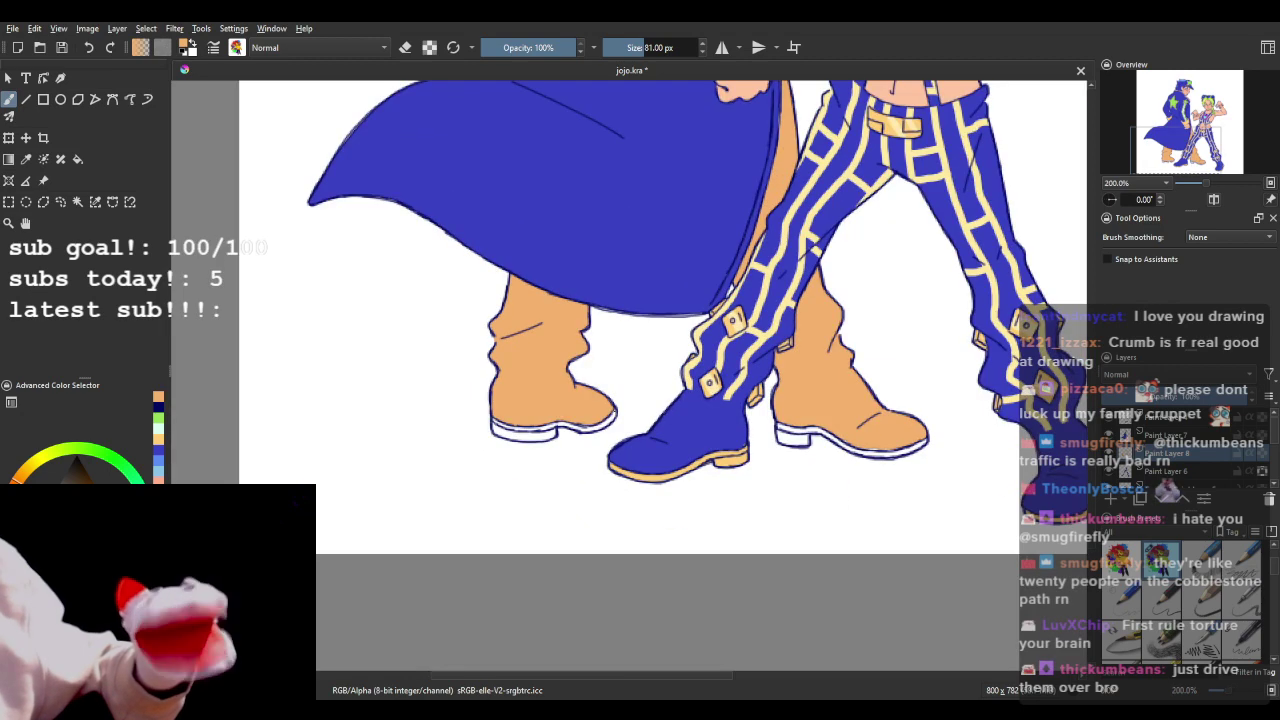
- Fill the heels of the coated man's orange boots and the rear part of his right-hand sole with yellow-orange
{"action": "scroll", "coordinate": [734, 460], "scroll_direction": "up", "scroll_amount": 3}
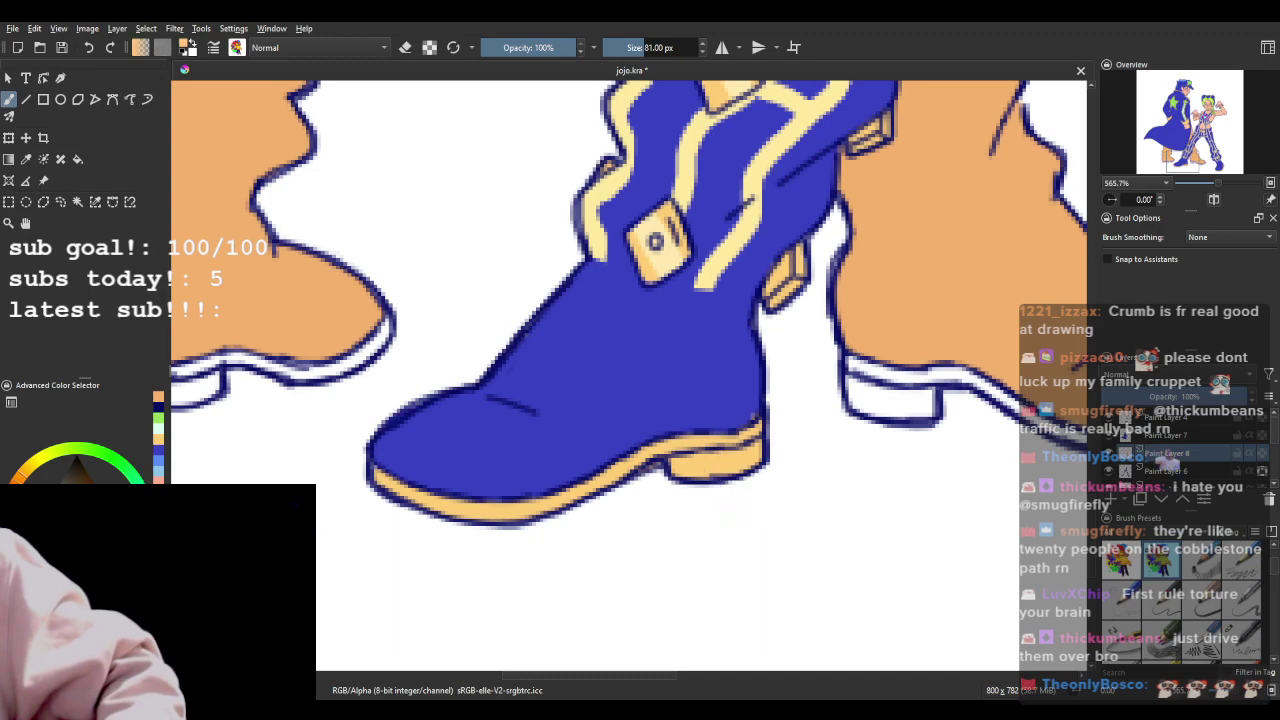
{"action": "scroll", "coordinate": [704, 465], "scroll_direction": "down", "scroll_amount": 2}
{"action": "scroll", "coordinate": [373, 422], "scroll_direction": "up", "scroll_amount": 3}
{"action": "key", "text": "f"}
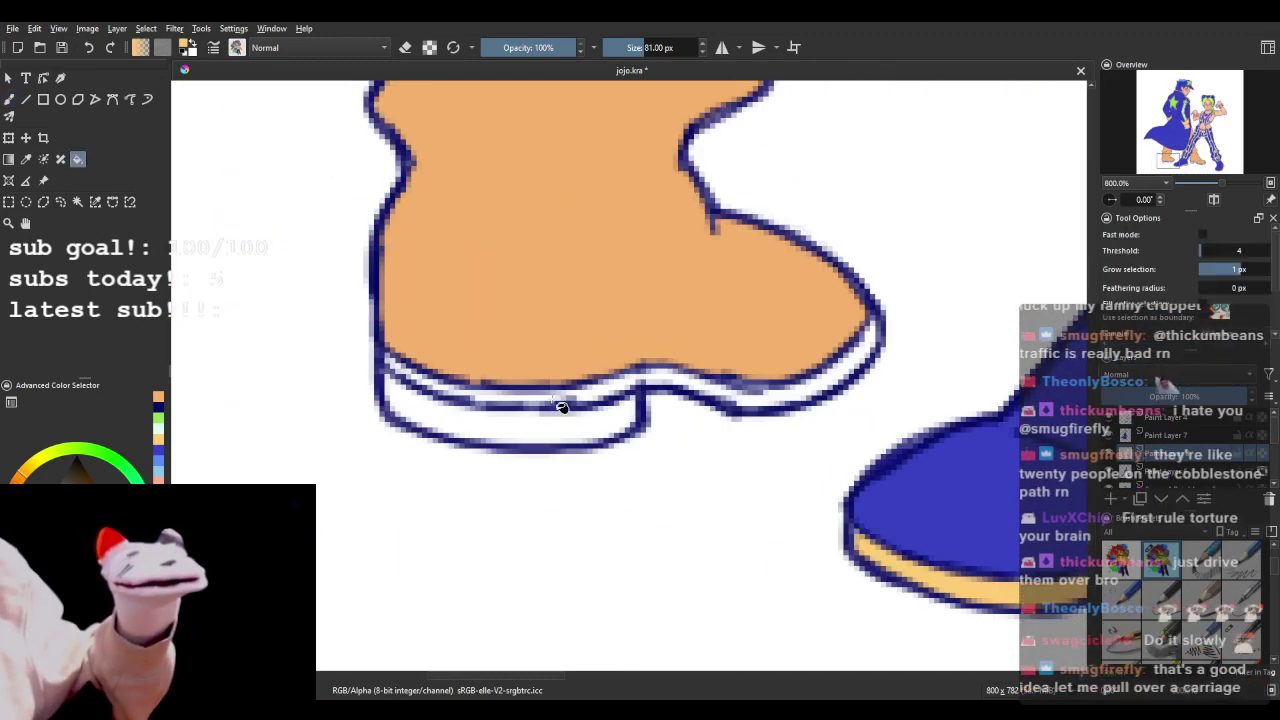
{"action": "left_click", "coordinate": [563, 405]}
{"action": "scroll", "coordinate": [668, 383], "scroll_direction": "down", "scroll_amount": 4}
{"action": "scroll", "coordinate": [771, 389], "scroll_direction": "up", "scroll_amount": 2}
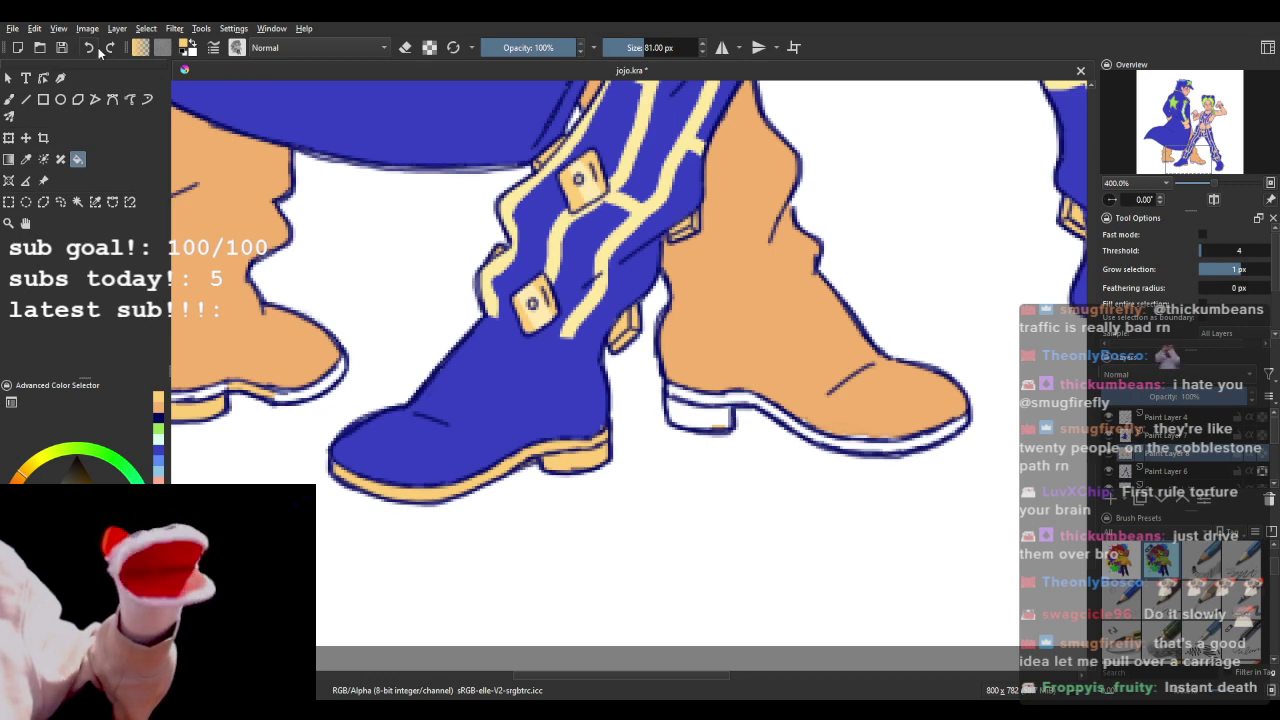
{"action": "scroll", "coordinate": [985, 456], "scroll_direction": "up", "scroll_amount": 1}
{"action": "left_click", "coordinate": [585, 406]}
{"action": "left_click", "coordinate": [590, 373]}
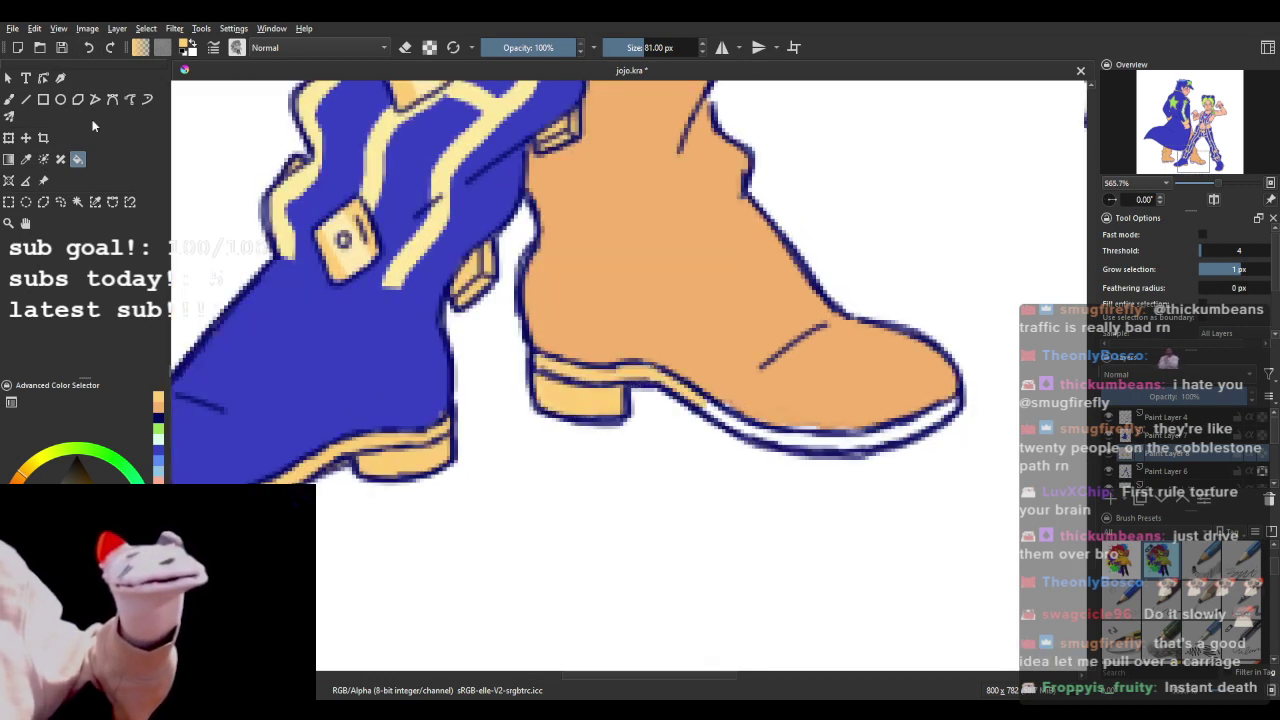
- Paint the remaining white sole strip of the coated man's right-hand boot yellow-orange with a 1.69 px brush
{"action": "left_click", "coordinate": [8, 78]}
{"action": "scroll", "coordinate": [1147, 584], "scroll_direction": "up", "scroll_amount": 3}
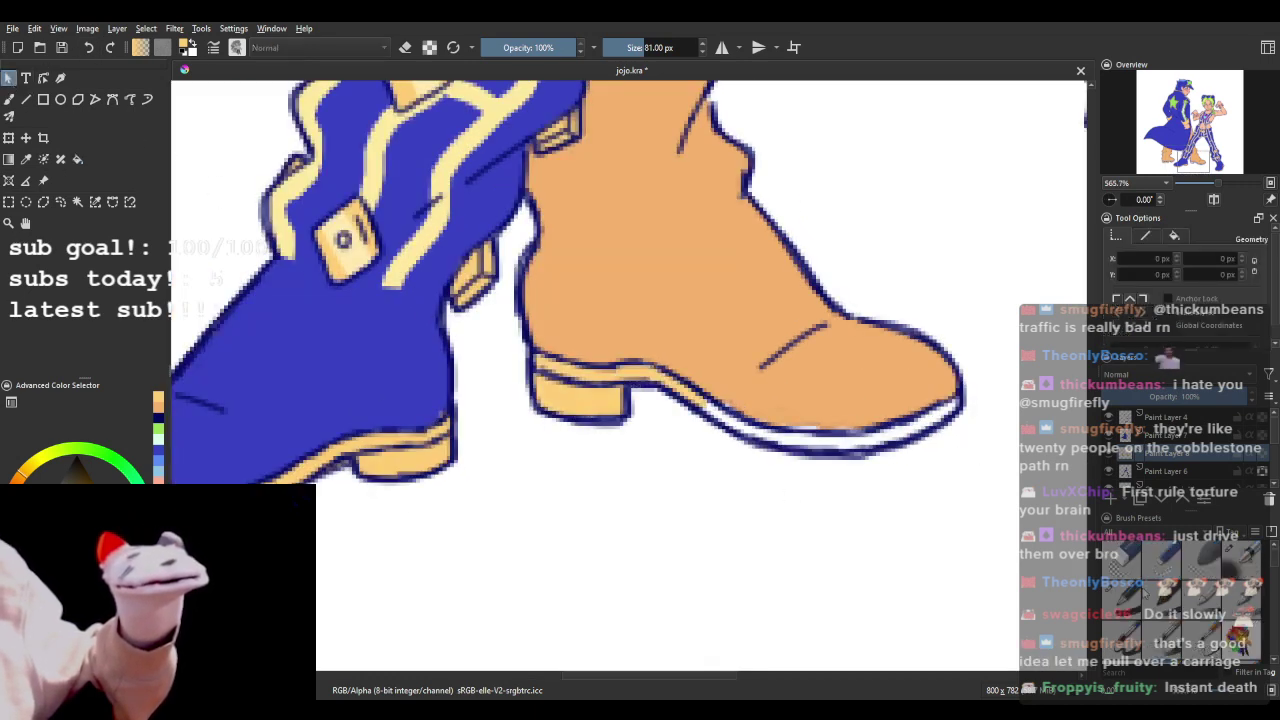
{"action": "left_click", "coordinate": [1127, 598]}
{"action": "key", "text": "b"}
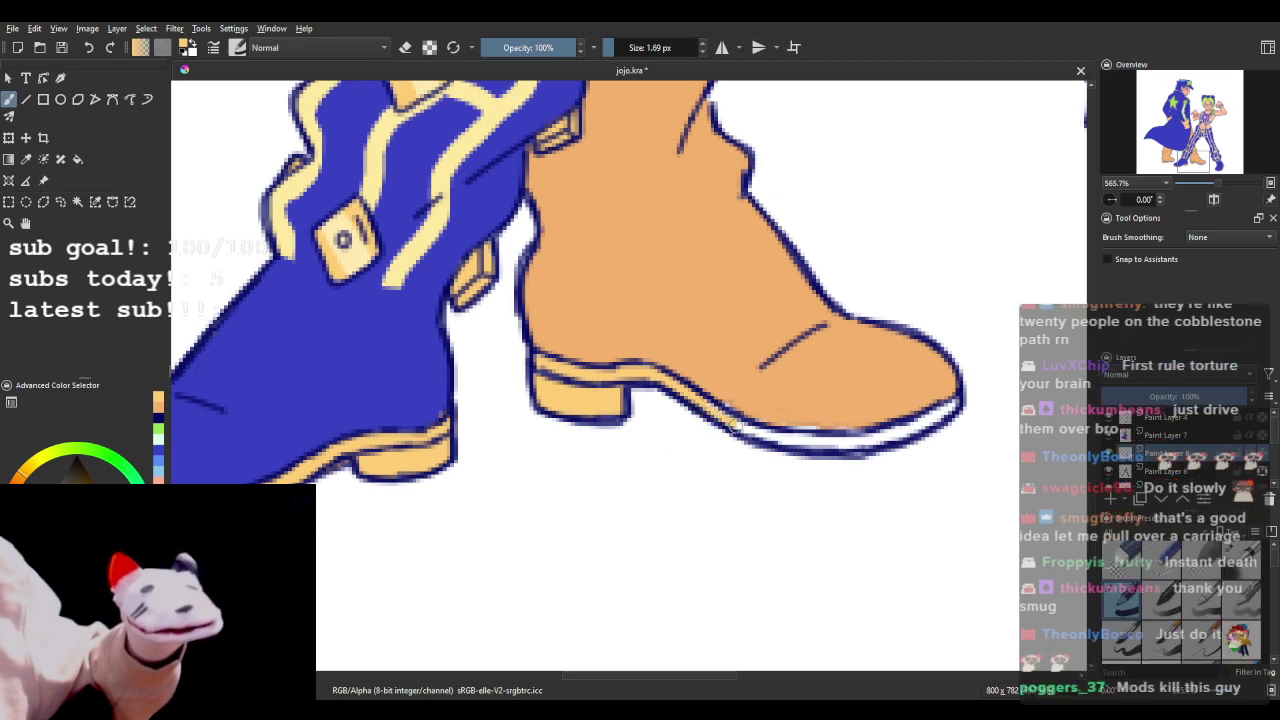
{"action": "mouse_move", "coordinate": [738, 426]}
{"action": "left_mouse_down"}
{"action": "mouse_move", "coordinate": [811, 424]}
{"action": "mouse_move", "coordinate": [798, 415]}
{"action": "mouse_move", "coordinate": [748, 430]}
{"action": "mouse_move", "coordinate": [862, 445]}
{"action": "mouse_move", "coordinate": [829, 446]}
{"action": "mouse_move", "coordinate": [918, 423]}
{"action": "left_mouse_up"}
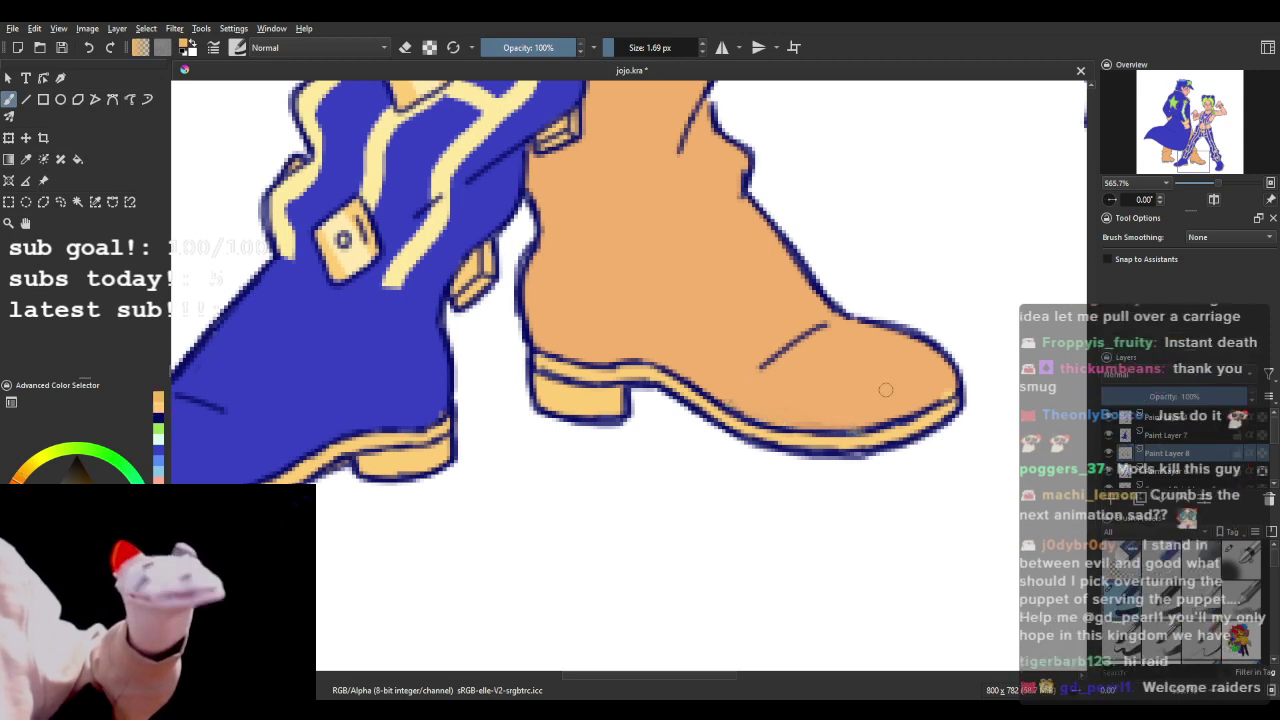
- Paint the white sole strip of the coated man's left-hand boot yellow-orange from heel to toe
{"action": "key", "text": "m"}
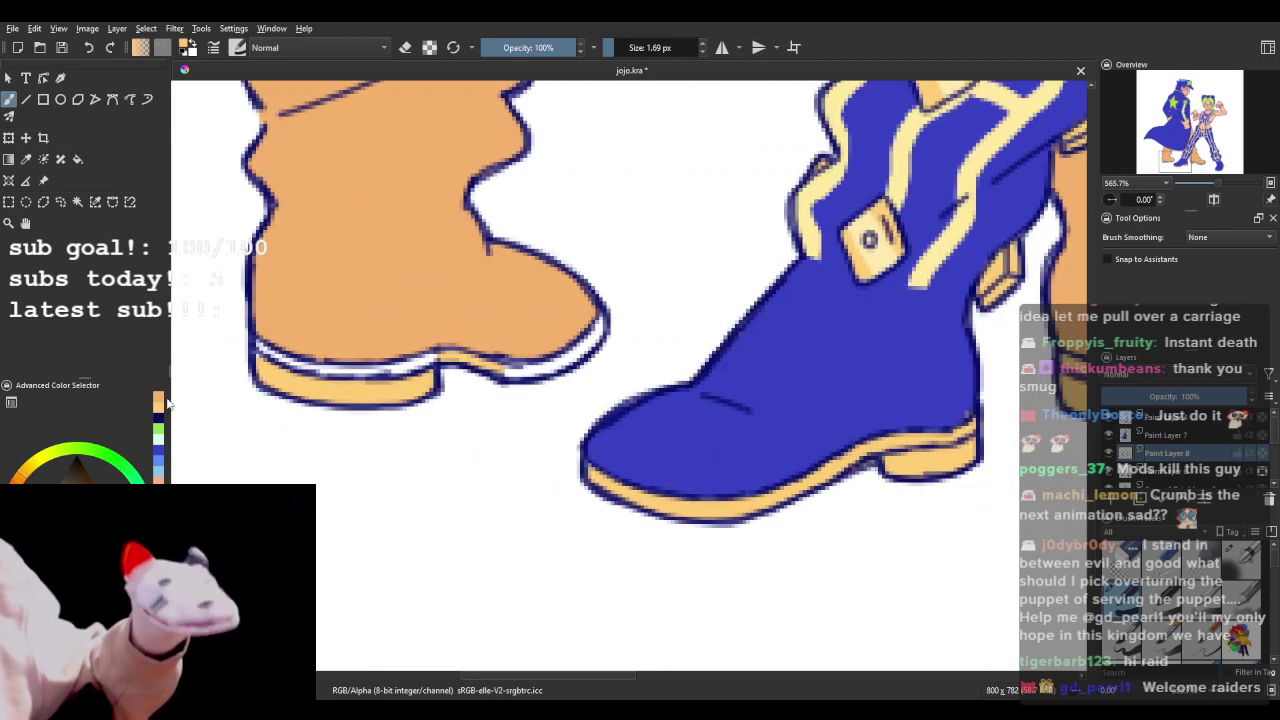
{"action": "mouse_move", "coordinate": [262, 348]}
{"action": "left_mouse_down"}
{"action": "mouse_move", "coordinate": [338, 376]}
{"action": "mouse_move", "coordinate": [308, 367]}
{"action": "mouse_move", "coordinate": [421, 366]}
{"action": "mouse_move", "coordinate": [401, 374]}
{"action": "mouse_move", "coordinate": [436, 359]}
{"action": "mouse_move", "coordinate": [397, 375]}
{"action": "mouse_move", "coordinate": [493, 353]}
{"action": "left_mouse_up"}
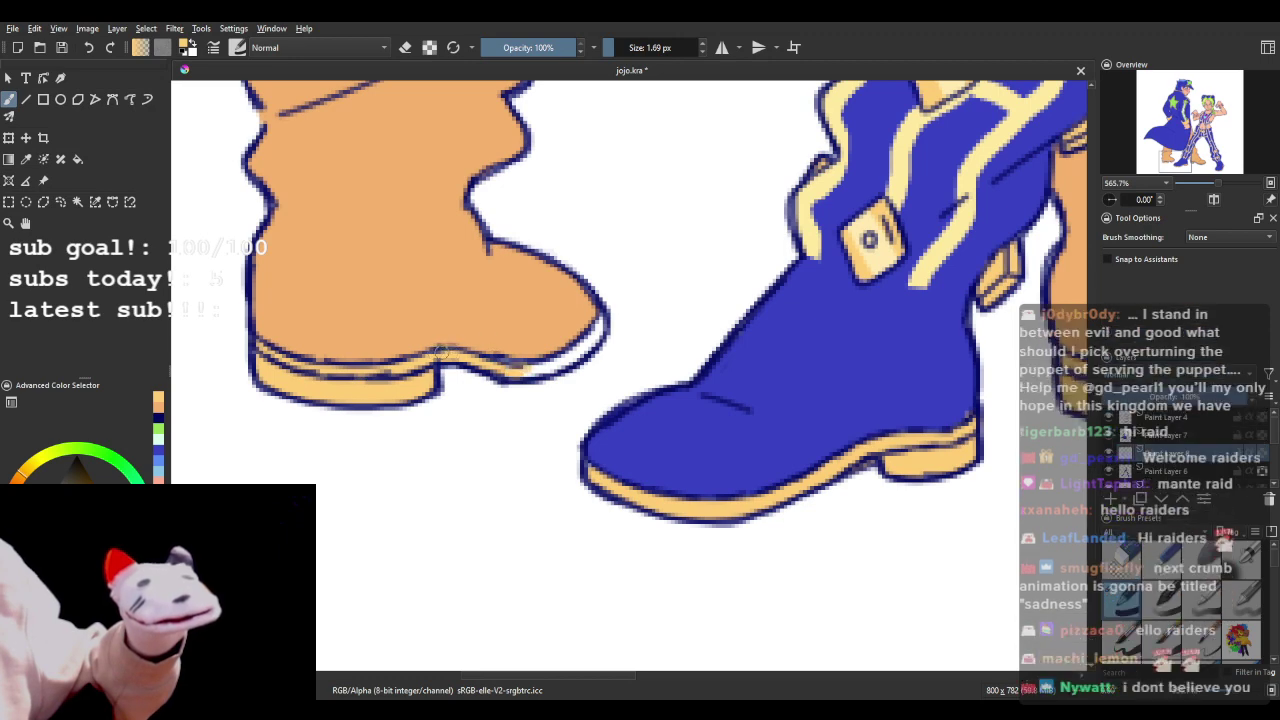
{"action": "left_click_drag", "start_coordinate": [541, 366], "coordinate": [592, 338]}
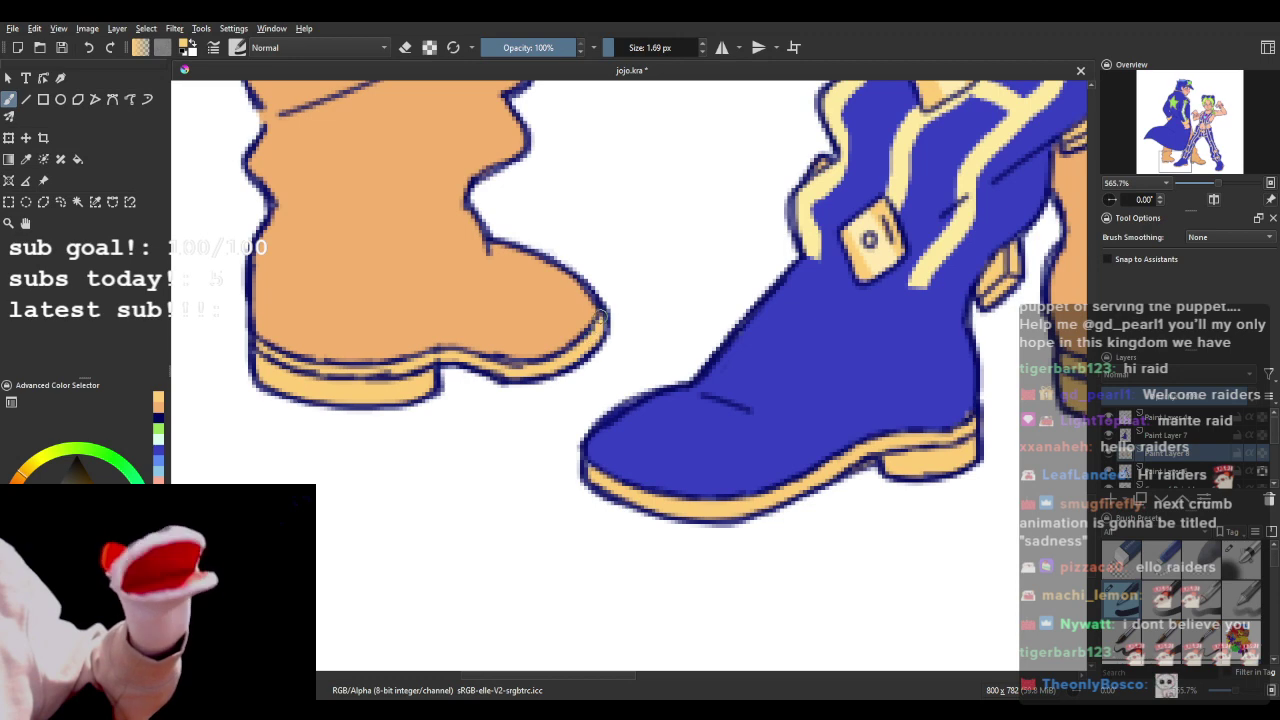
- Examine the coated man's finished boot soles against the colors of the whole drawing
{"action": "scroll", "coordinate": [555, 326], "scroll_direction": "down", "scroll_amount": 6}
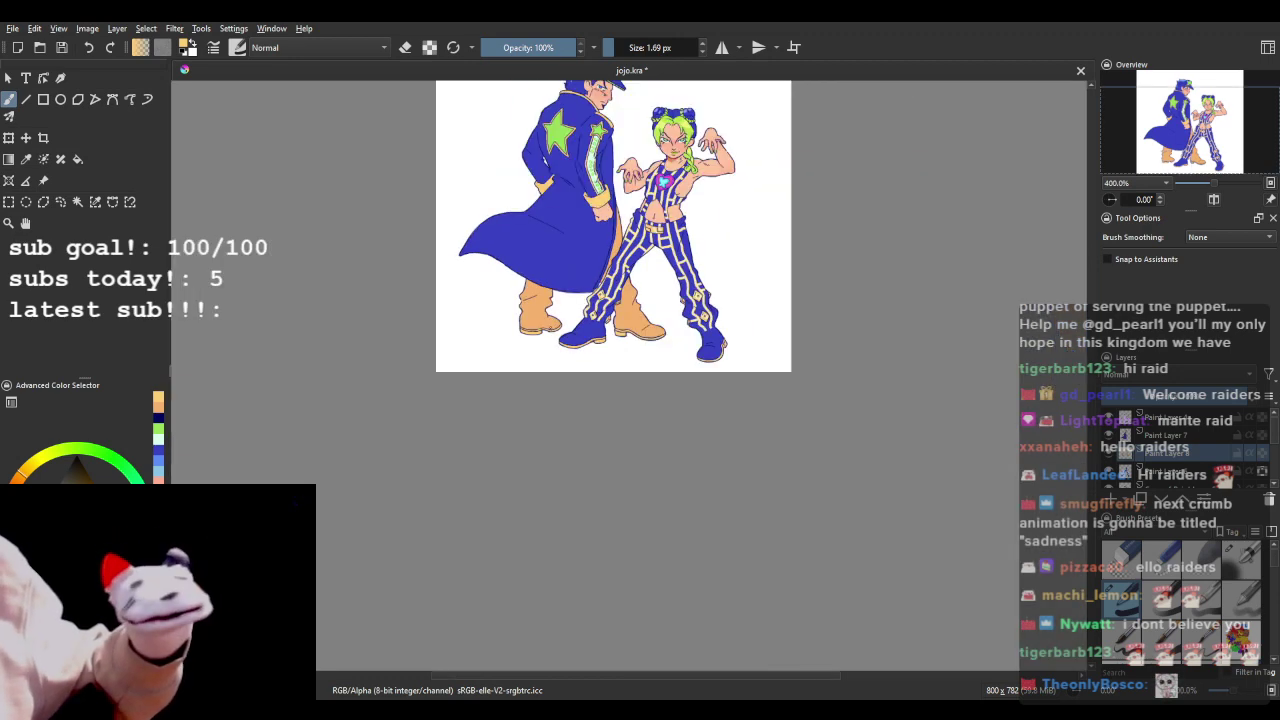
{"action": "scroll", "coordinate": [555, 326], "scroll_direction": "down", "scroll_amount": 1}
{"action": "scroll", "coordinate": [615, 235], "scroll_direction": "up", "scroll_amount": 4}
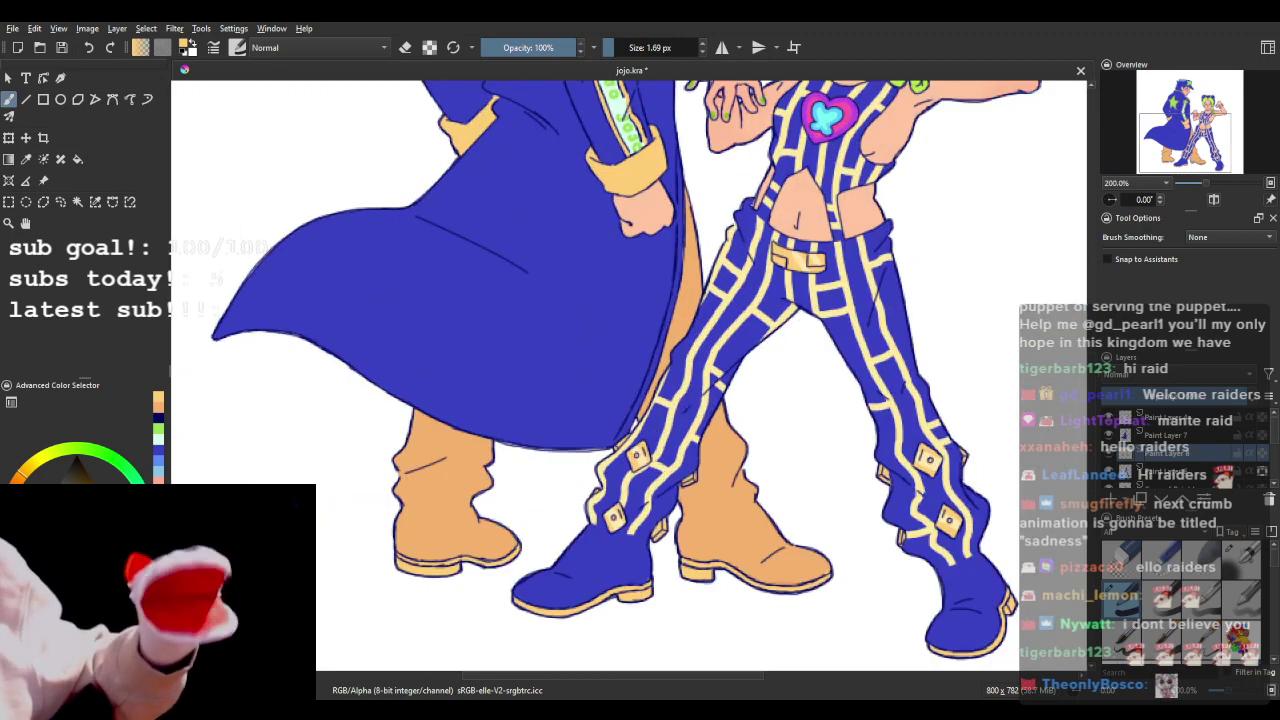
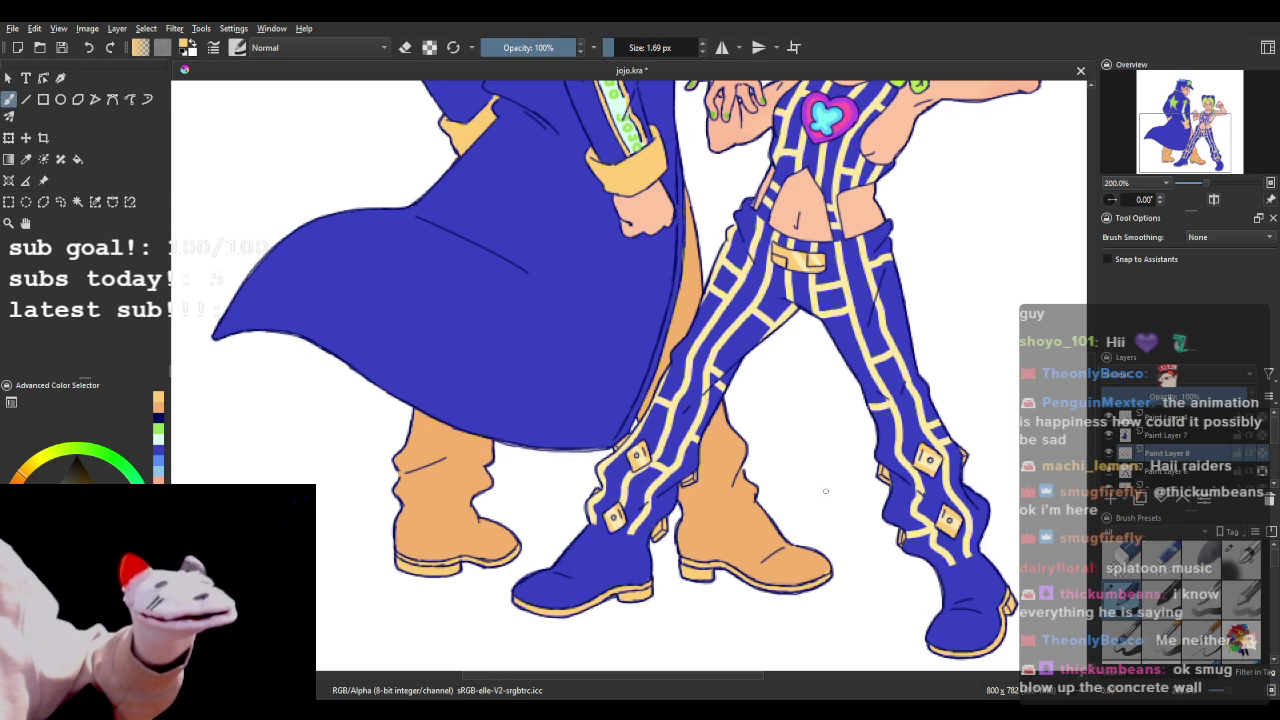
{"action": "key", "text": "minus"}
{"action": "key", "text": "minus"}
{"action": "key", "text": "minus"}
{"action": "key", "text": "plus"}
{"action": "key", "text": "plus"}
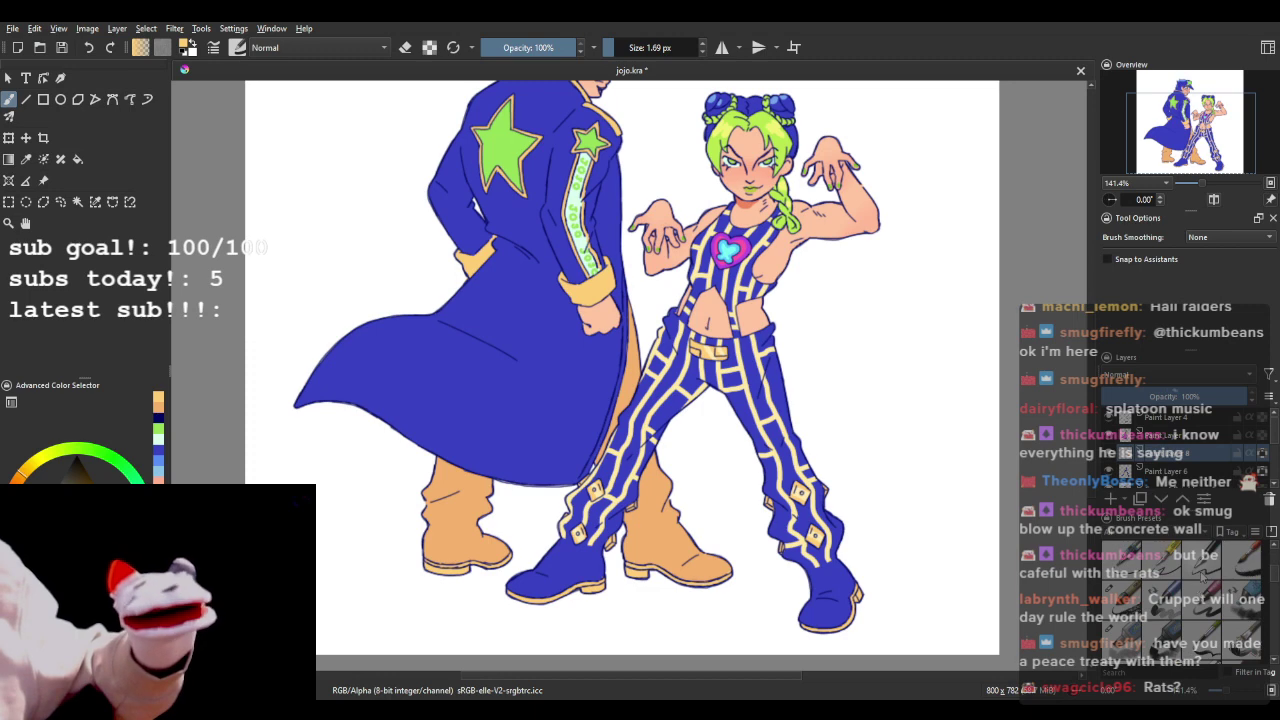
- Try a short yellow-orange stroke on the coated man's left-hand trouser leg with a 5.22 px brush and undo it
{"action": "left_click", "coordinate": [1201, 640]}
{"action": "scroll", "coordinate": [435, 509], "scroll_direction": "up", "scroll_amount": 3}
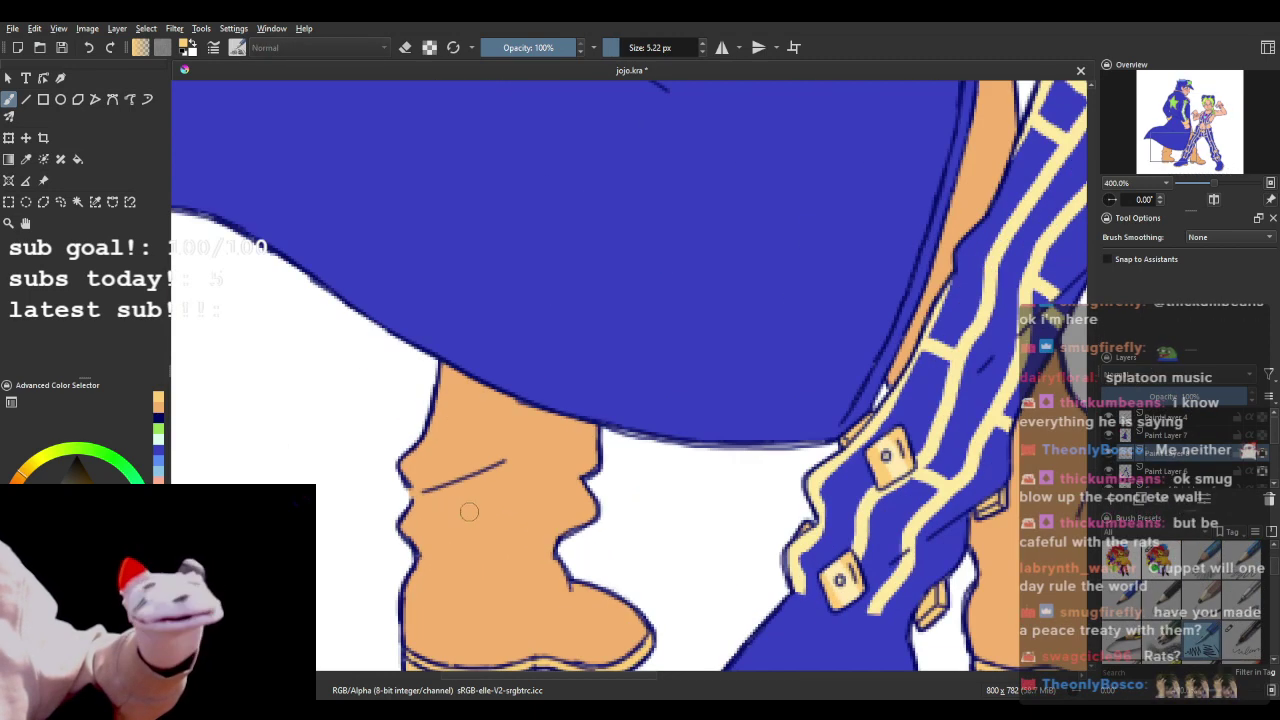
{"action": "left_click_drag", "start_coordinate": [464, 508], "coordinate": [506, 542]}
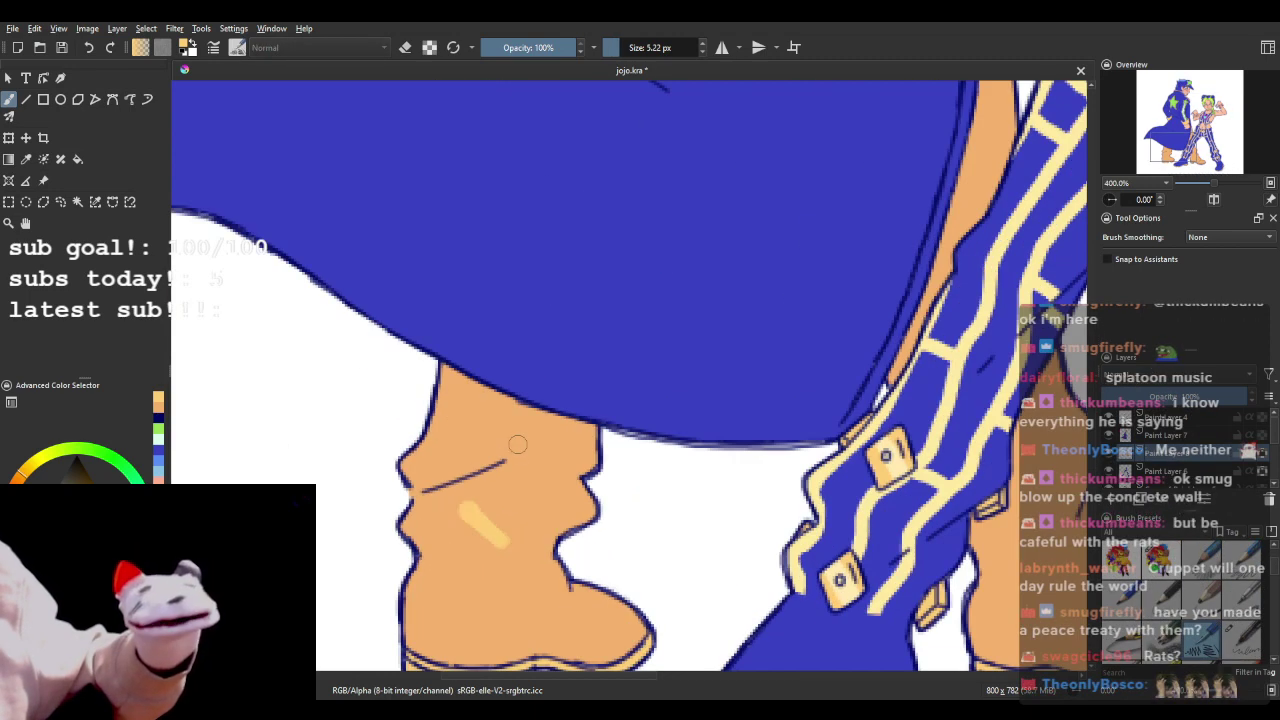
{"action": "left_click", "coordinate": [88, 47]}
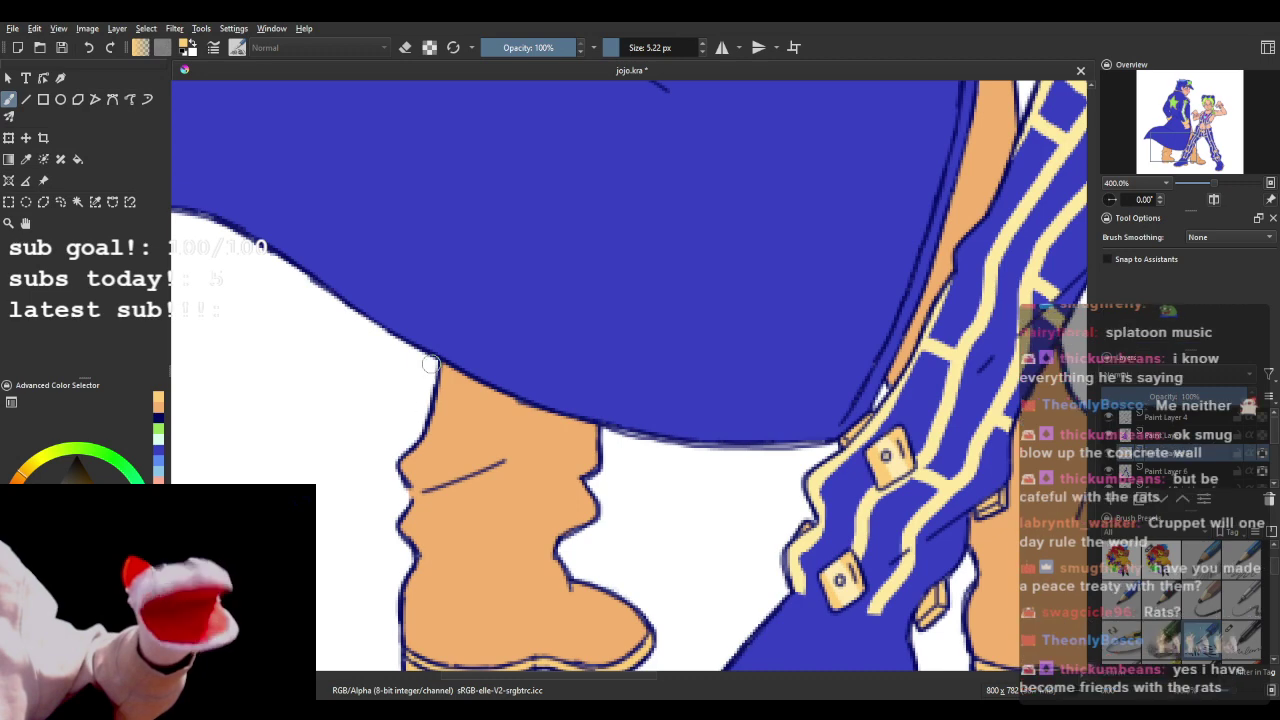
- Test the dark blue coat color as an X on the left-hand orange trouser leg, then undo both strokes
{"action": "left_click", "coordinate": [162, 459]}
{"action": "mouse_move", "coordinate": [452, 514]}
{"action": "left_mouse_down"}
{"action": "mouse_move", "coordinate": [473, 554]}
{"action": "mouse_move", "coordinate": [438, 574]}
{"action": "left_mouse_up"}
{"action": "scroll", "coordinate": [560, 322], "scroll_direction": "down", "scroll_amount": 4}
{"action": "scroll", "coordinate": [462, 280], "scroll_direction": "down", "scroll_amount": 2}
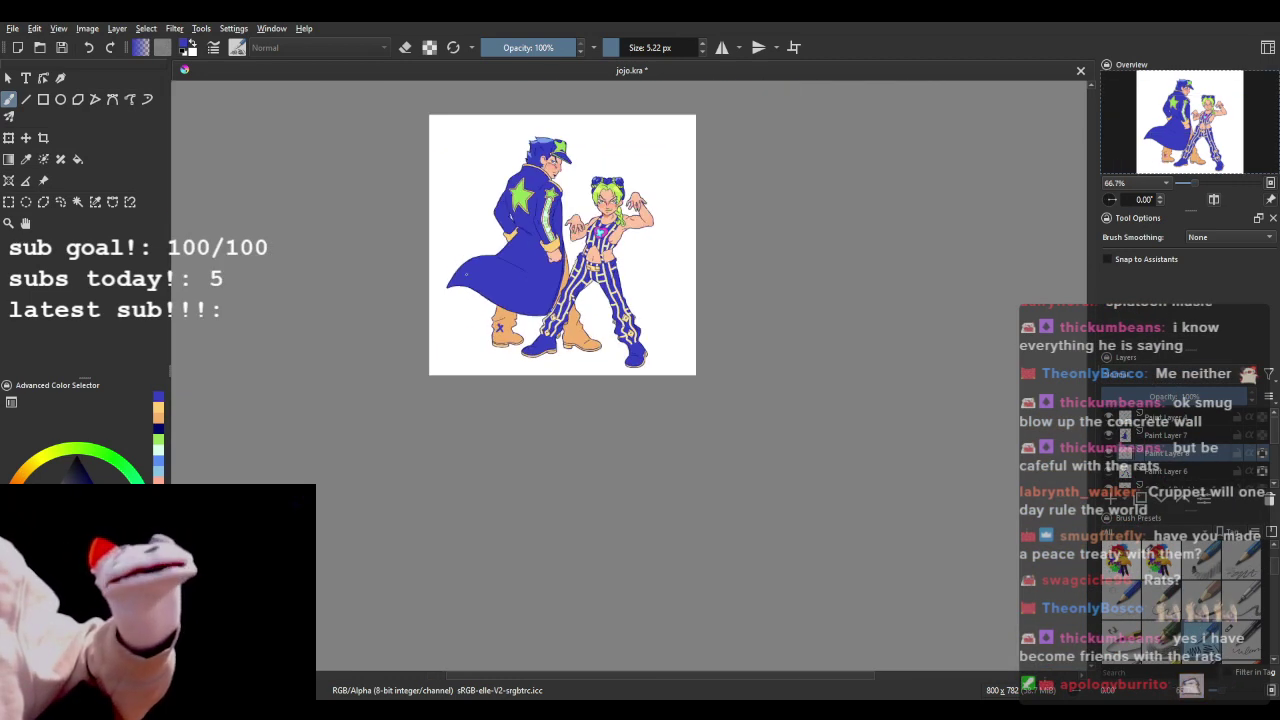
{"action": "scroll", "coordinate": [533, 264], "scroll_direction": "up", "scroll_amount": 4}
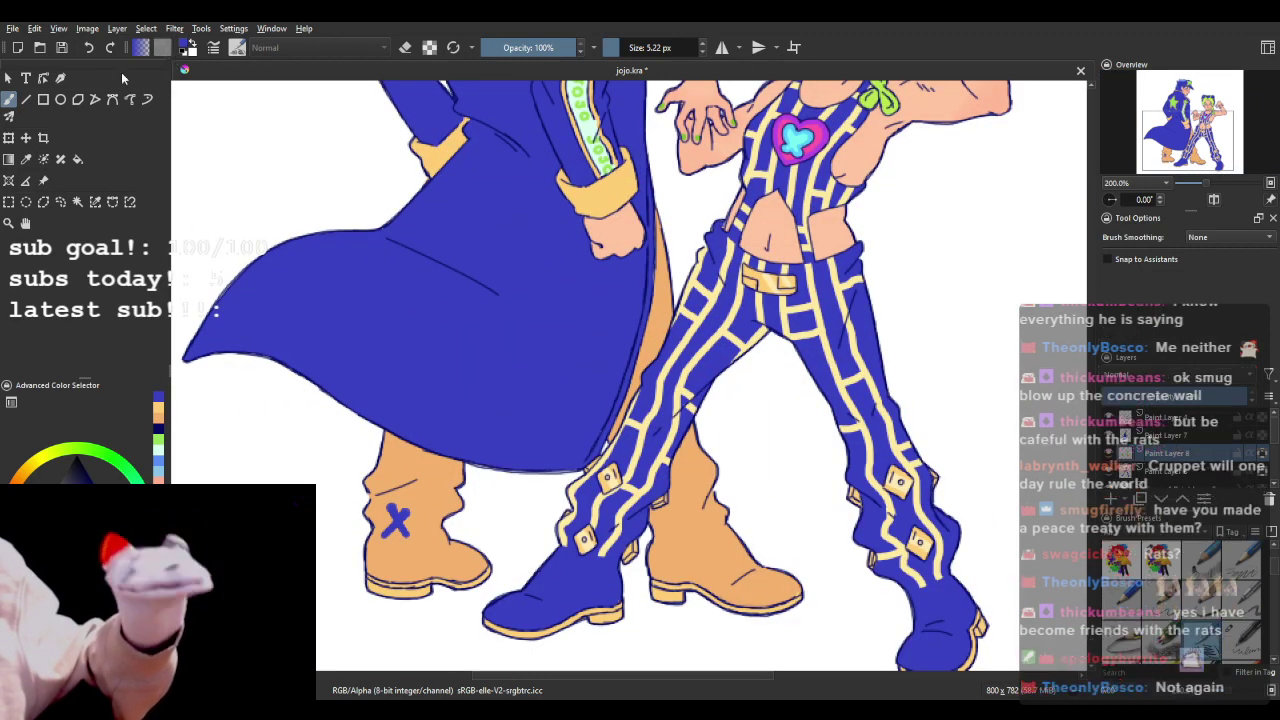
{"action": "left_click", "coordinate": [88, 48]}
{"action": "left_click", "coordinate": [88, 48]}
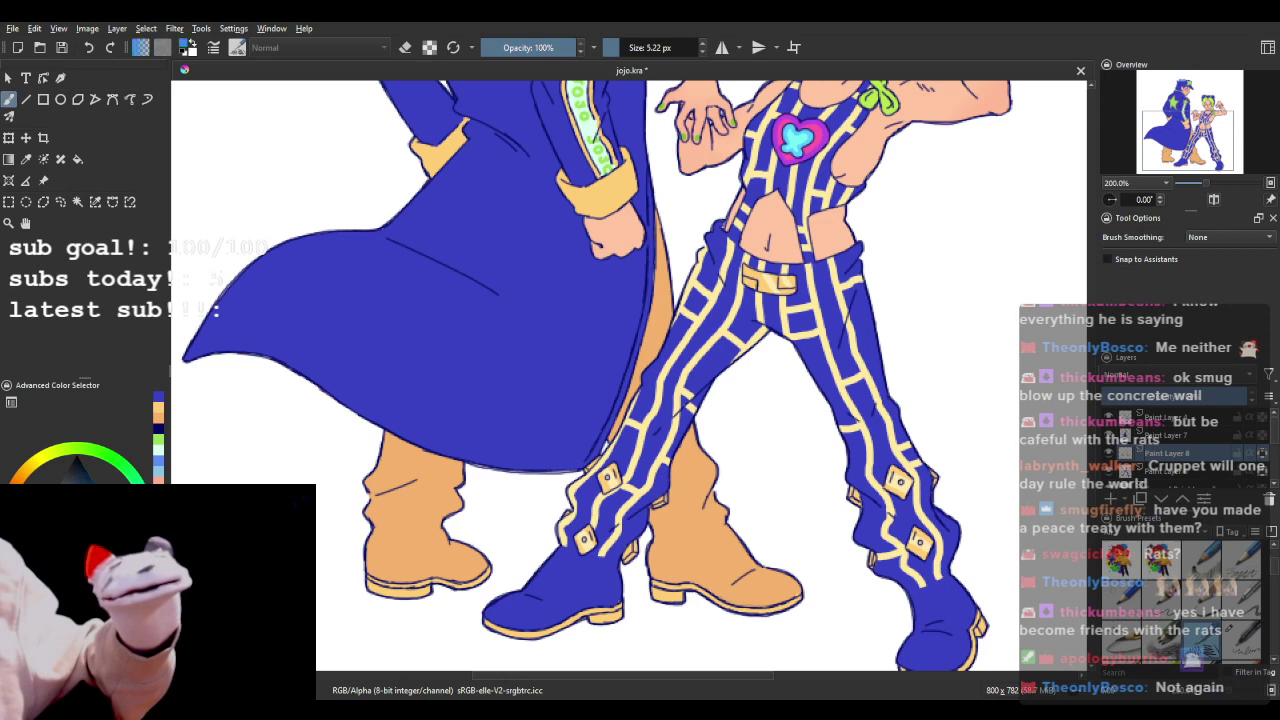
- Test a light blue X on the left-hand orange trouser leg and undo its strokes
{"action": "mouse_move", "coordinate": [376, 494]}
{"action": "left_mouse_down"}
{"action": "mouse_move", "coordinate": [418, 478]}
{"action": "mouse_move", "coordinate": [443, 512]}
{"action": "left_mouse_up"}
{"action": "left_click_drag", "start_coordinate": [429, 461], "coordinate": [403, 498]}
{"action": "scroll", "coordinate": [448, 436], "scroll_direction": "down", "scroll_amount": 4}
{"action": "scroll", "coordinate": [447, 430], "scroll_direction": "up", "scroll_amount": 4}
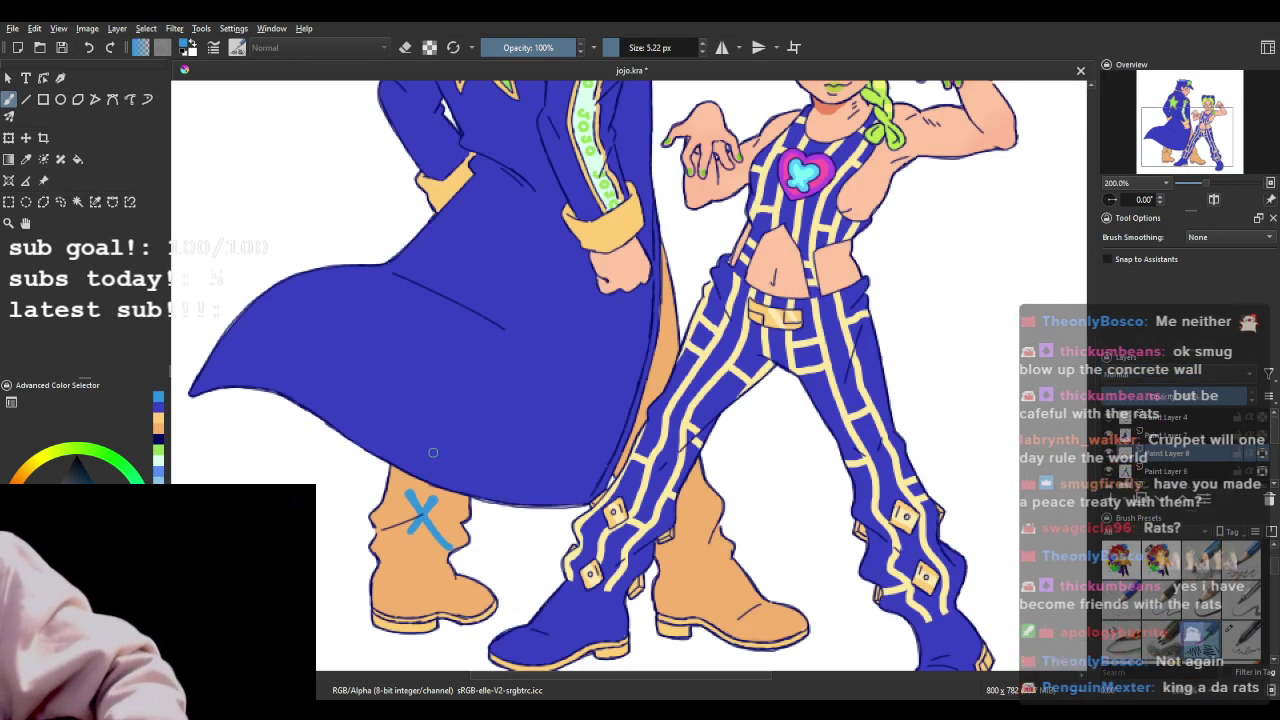
{"action": "left_click", "coordinate": [88, 48]}
{"action": "left_click", "coordinate": [88, 48]}
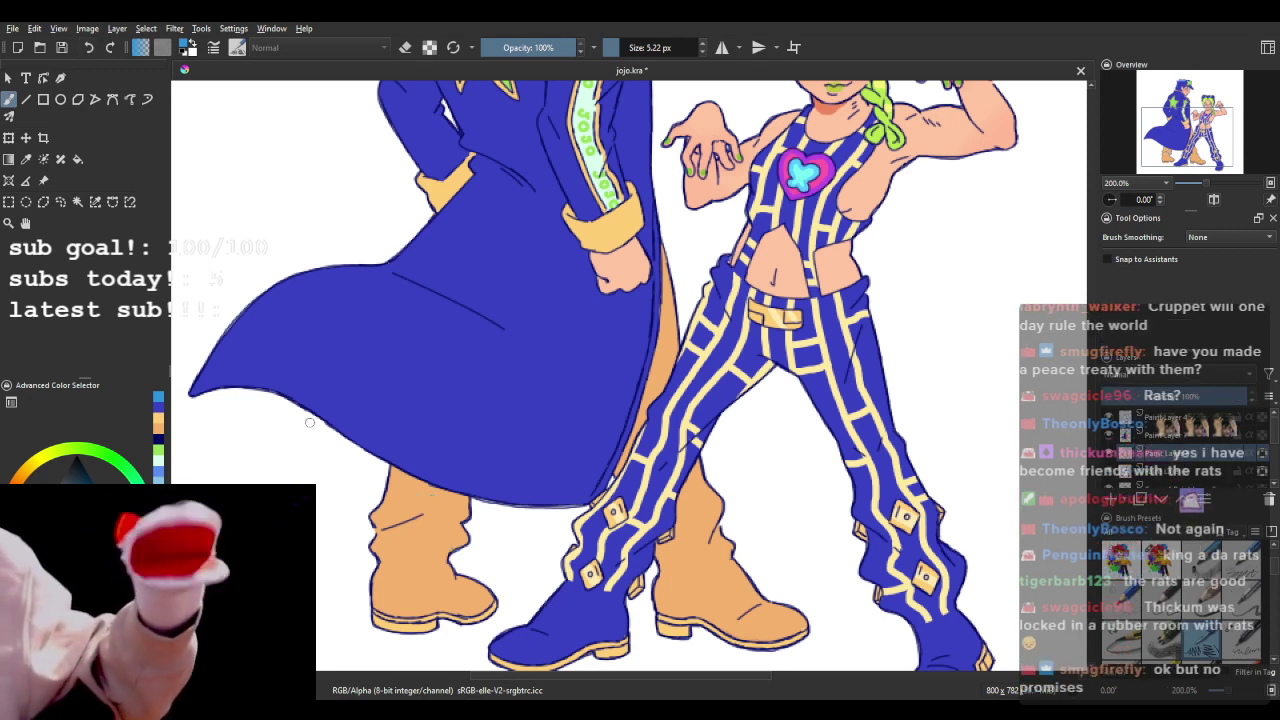
- Test a violet-blue X just below the coat hem on the left-hand trouser leg and undo it
{"action": "scroll", "coordinate": [284, 377], "scroll_direction": "down", "scroll_amount": 3}
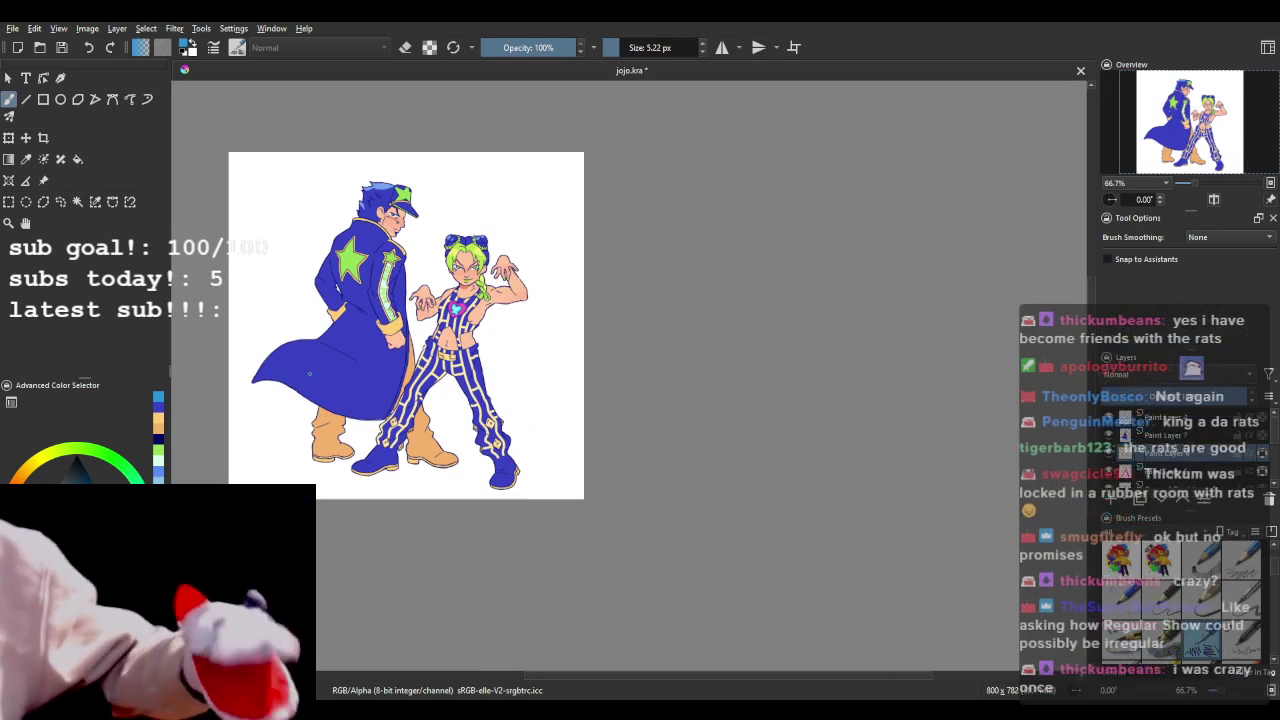
{"action": "scroll", "coordinate": [290, 451], "scroll_direction": "up", "scroll_amount": 1}
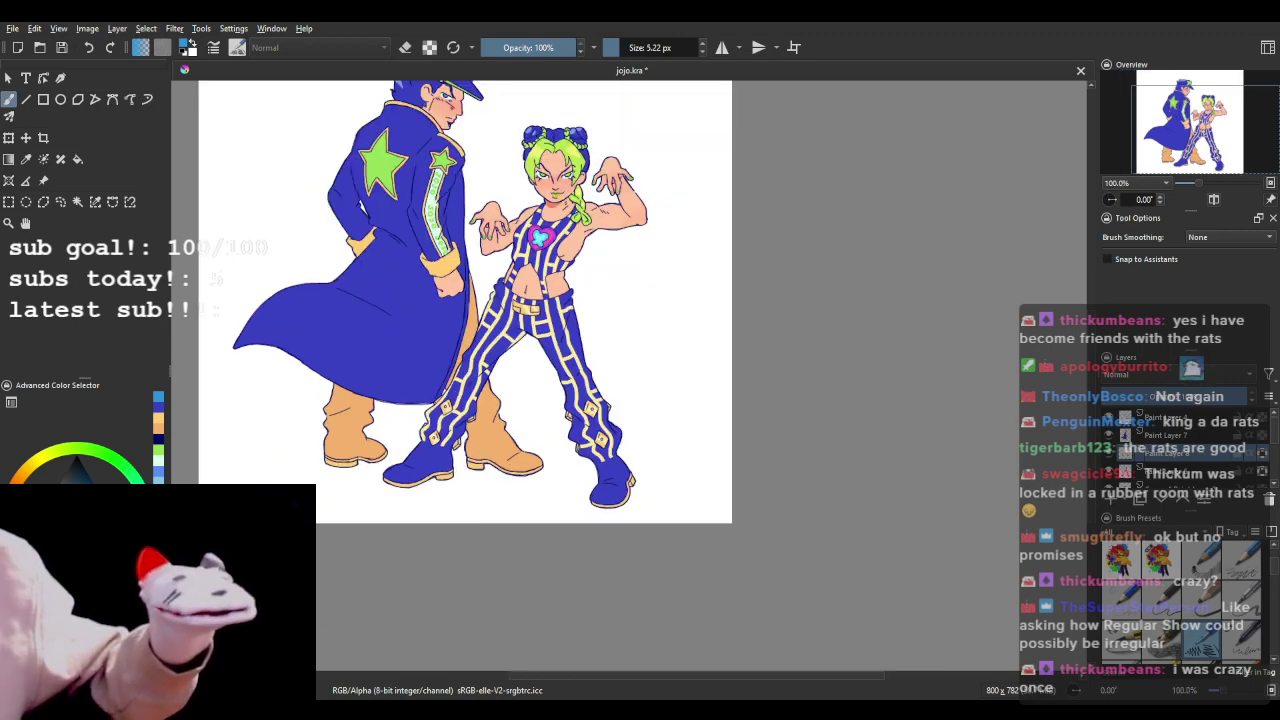
{"action": "scroll", "coordinate": [326, 373], "scroll_direction": "up", "scroll_amount": 2}
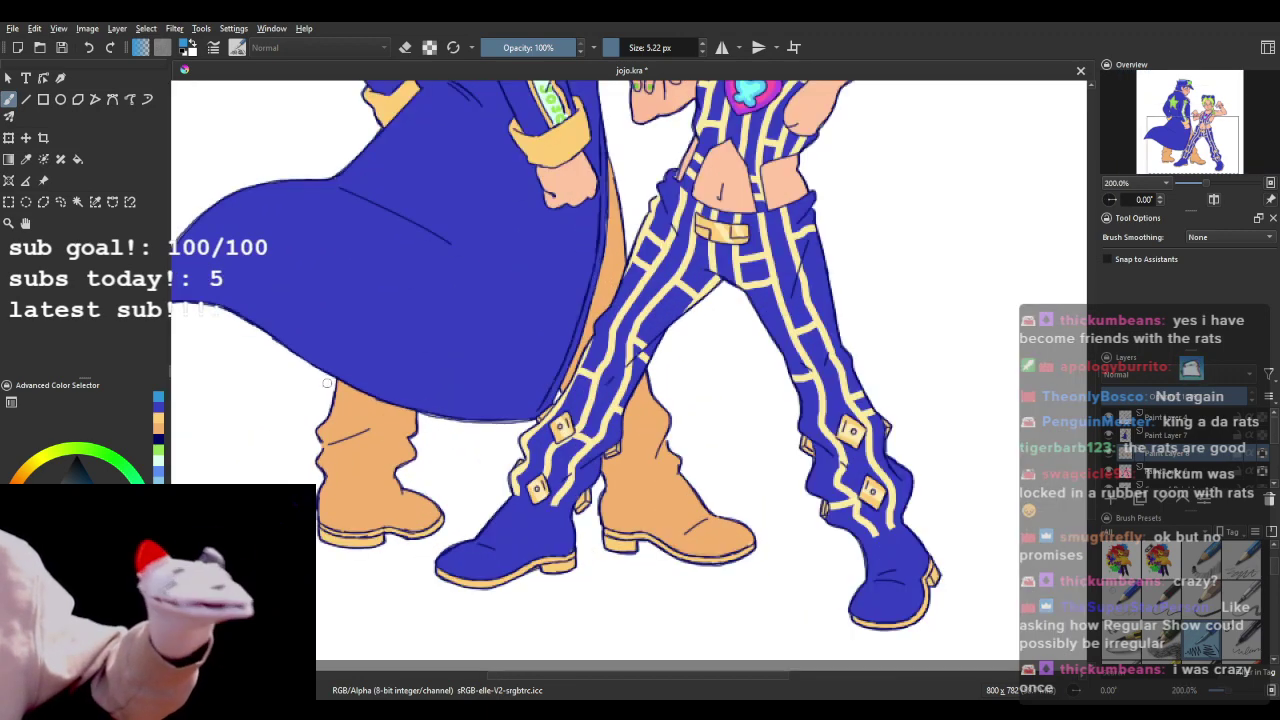
{"action": "scroll", "coordinate": [326, 373], "scroll_direction": "up", "scroll_amount": 1}
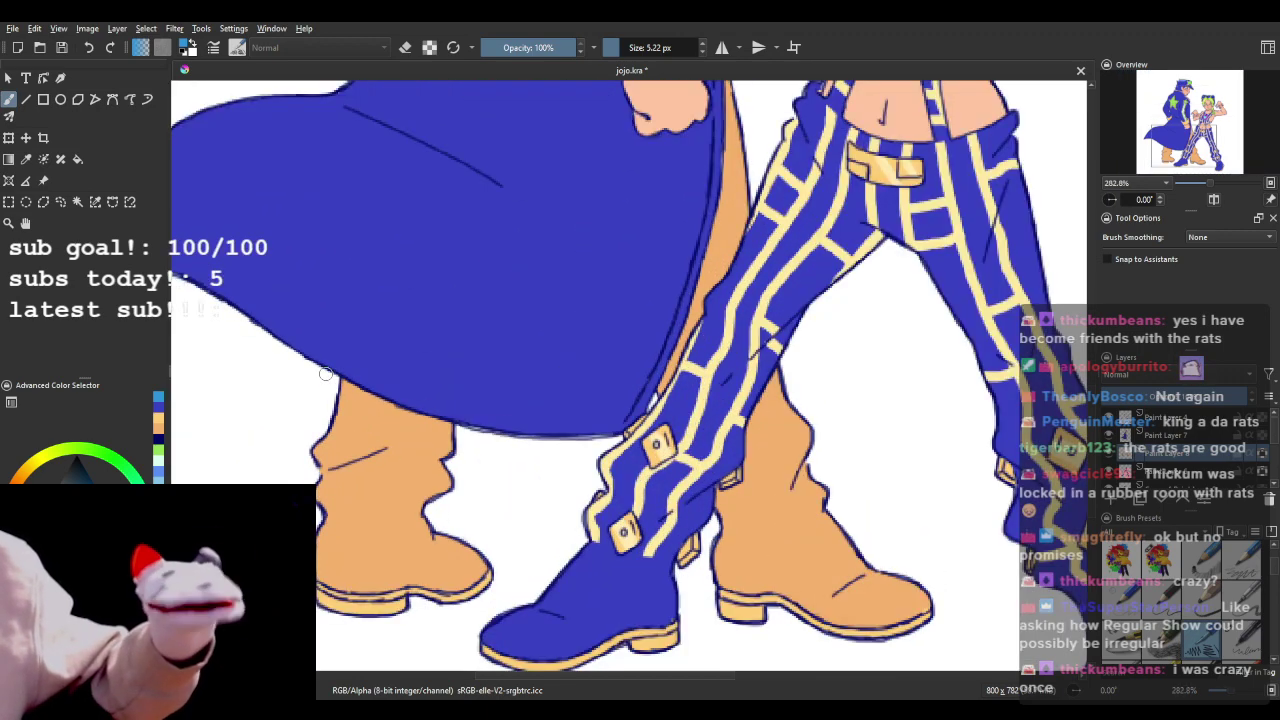
{"action": "left_click", "coordinate": [436, 355], "text": "ctrl"}
{"action": "left_click", "coordinate": [431, 360], "text": "ctrl"}
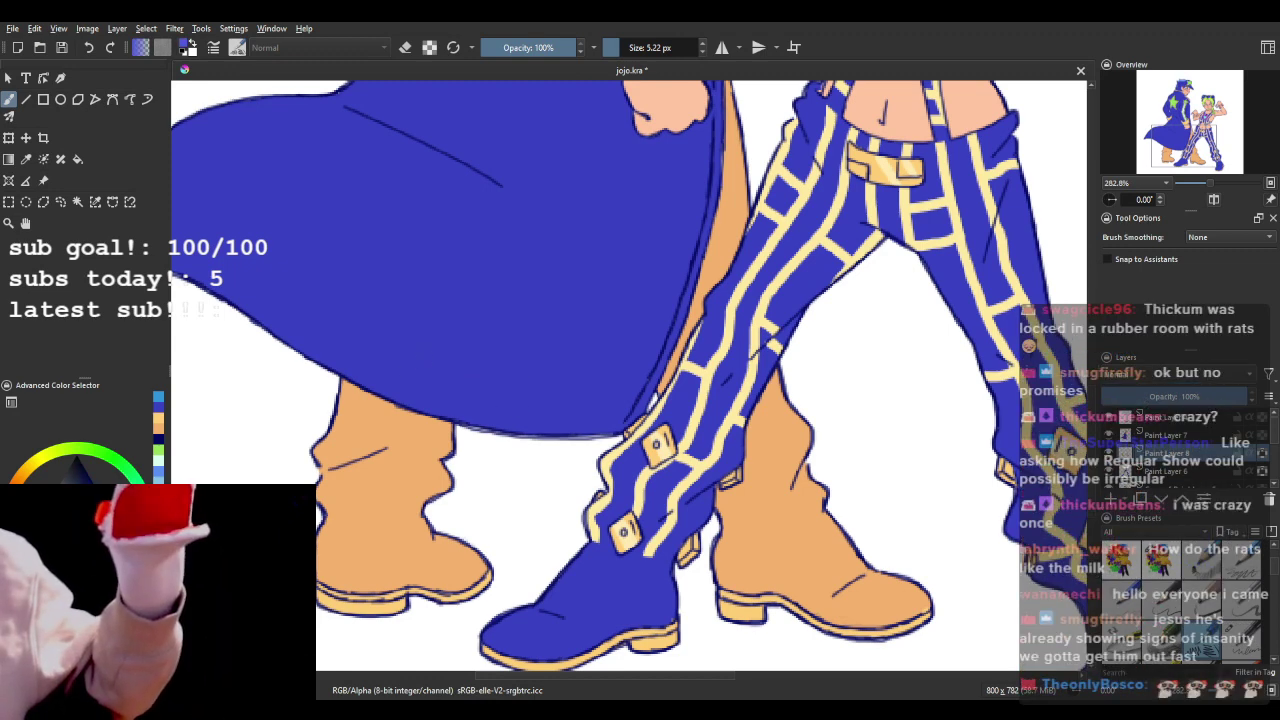
{"action": "left_click_drag", "start_coordinate": [355, 385], "coordinate": [375, 424]}
{"action": "scroll", "coordinate": [335, 425], "scroll_direction": "up", "scroll_amount": 2}
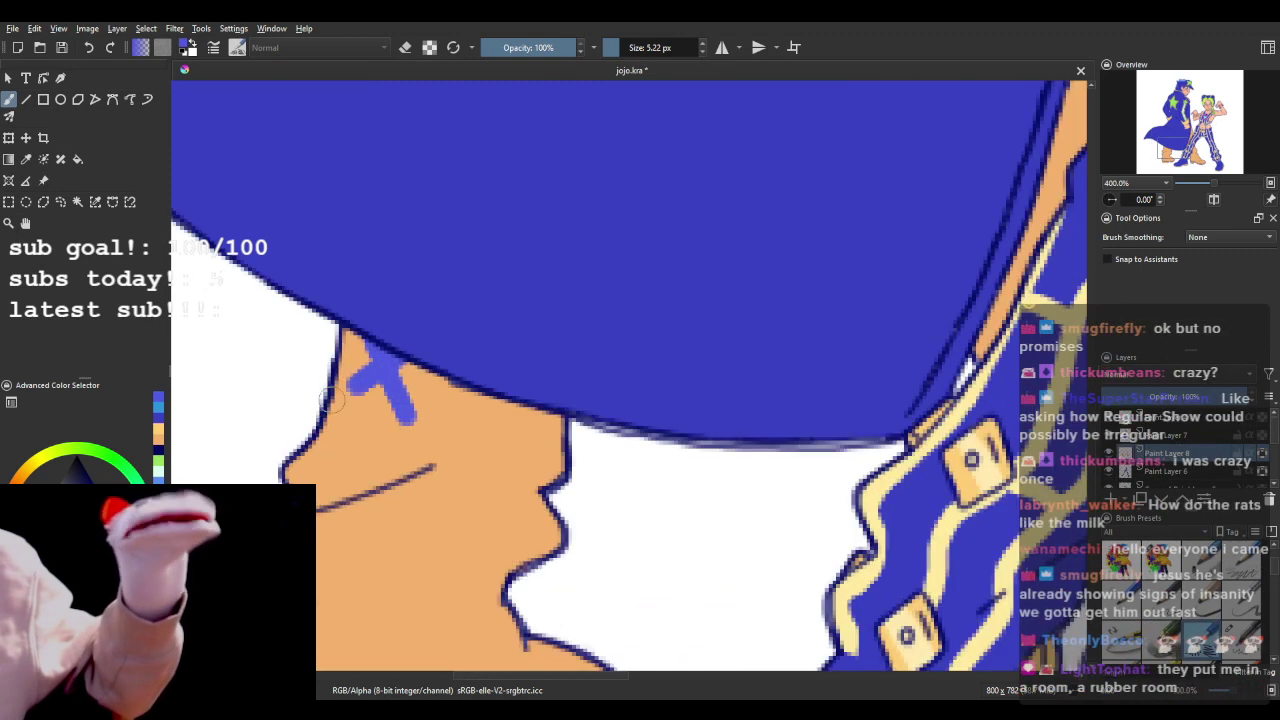
{"action": "left_click", "coordinate": [87, 47]}
{"action": "left_click", "coordinate": [87, 47]}
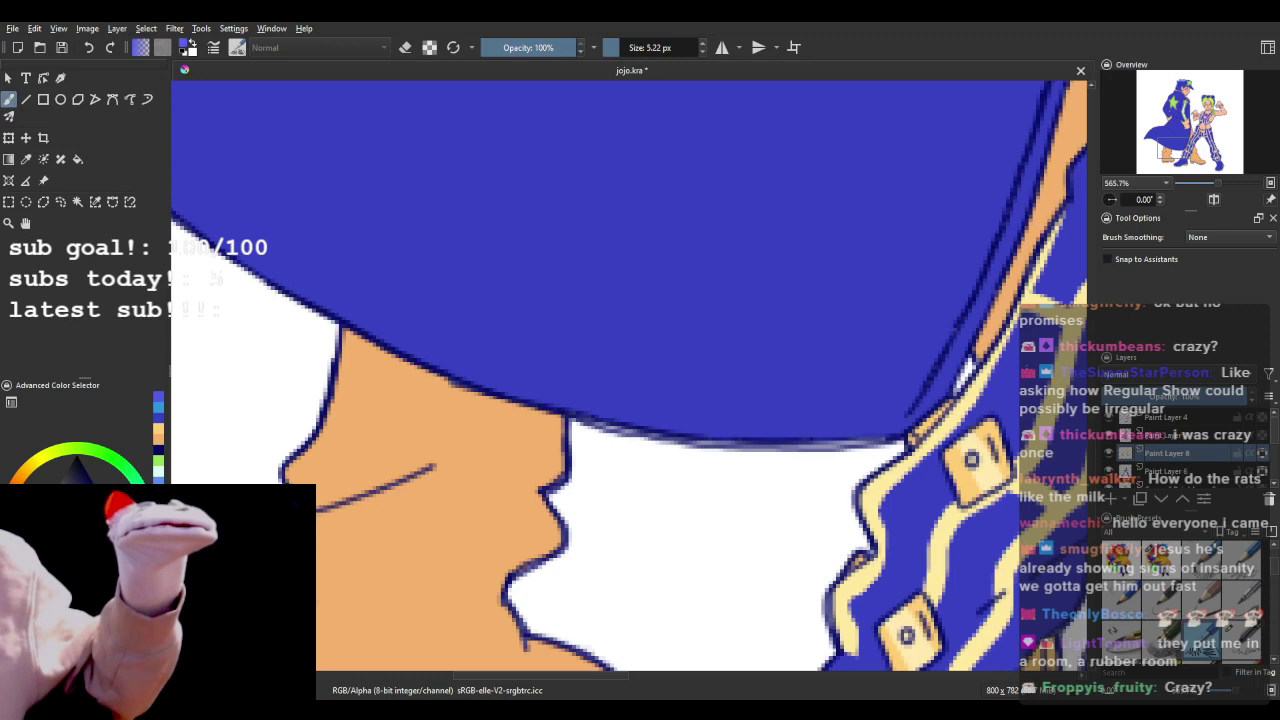
- Test a lighter cornflower blue mark below the coat hem on the left-hand trouser leg and undo it
{"action": "left_click_drag", "start_coordinate": [381, 332], "coordinate": [406, 418]}
{"action": "scroll", "coordinate": [398, 336], "scroll_direction": "down", "scroll_amount": 1}
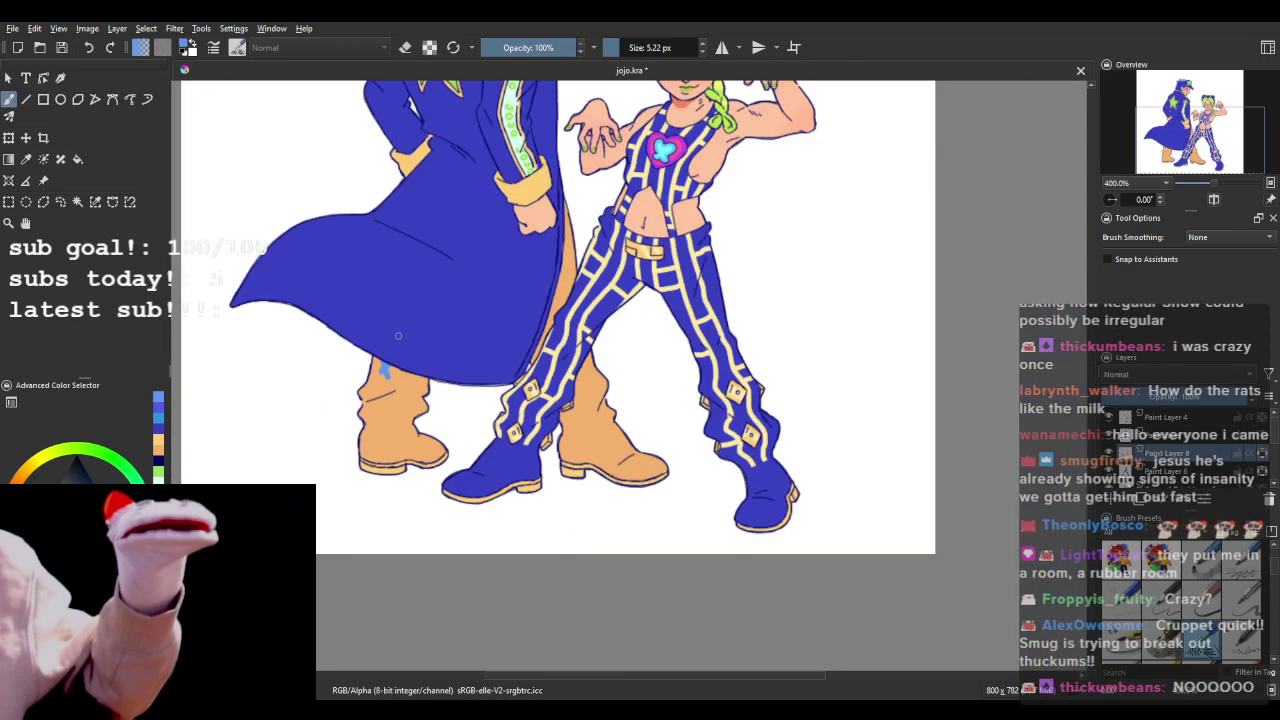
{"action": "left_click", "coordinate": [88, 47]}
{"action": "scroll", "coordinate": [418, 325], "scroll_direction": "down", "scroll_amount": 3}
{"action": "scroll", "coordinate": [418, 325], "scroll_direction": "up", "scroll_amount": 2}
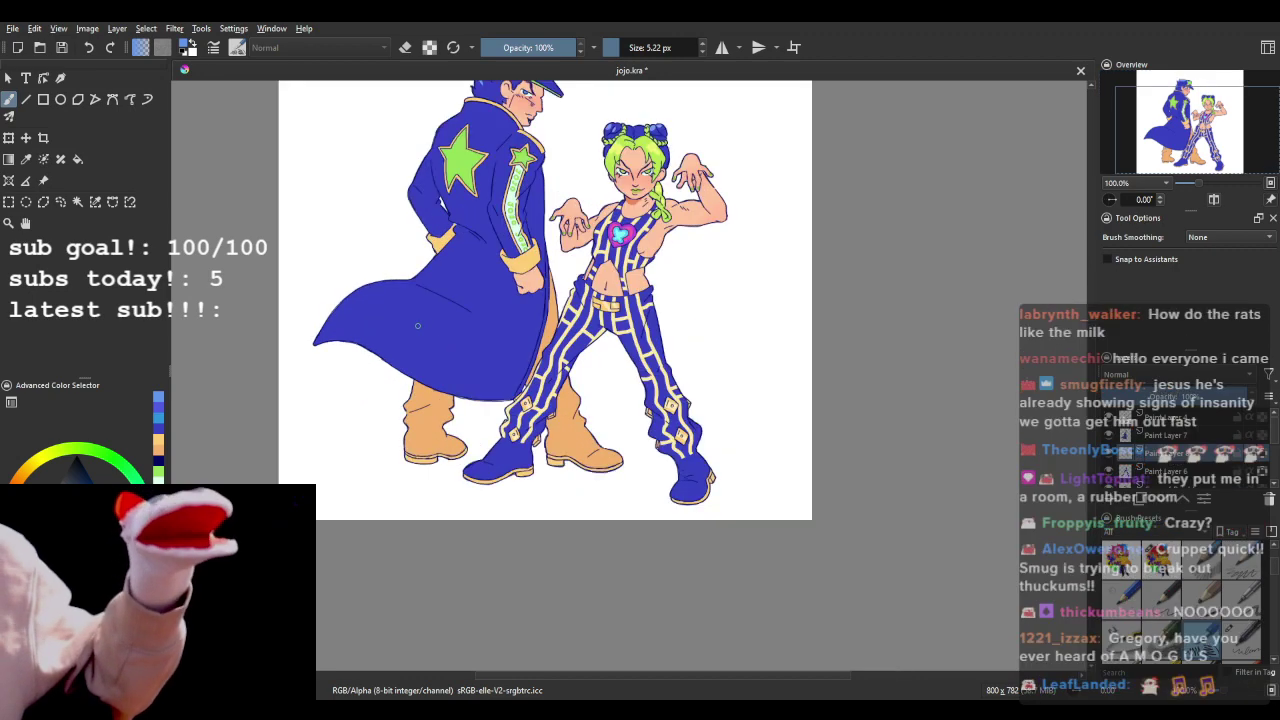
- Examine the top of the left-hand orange trouser leg where it meets the coat hem
{"action": "scroll", "coordinate": [443, 322], "scroll_direction": "up", "scroll_amount": 1}
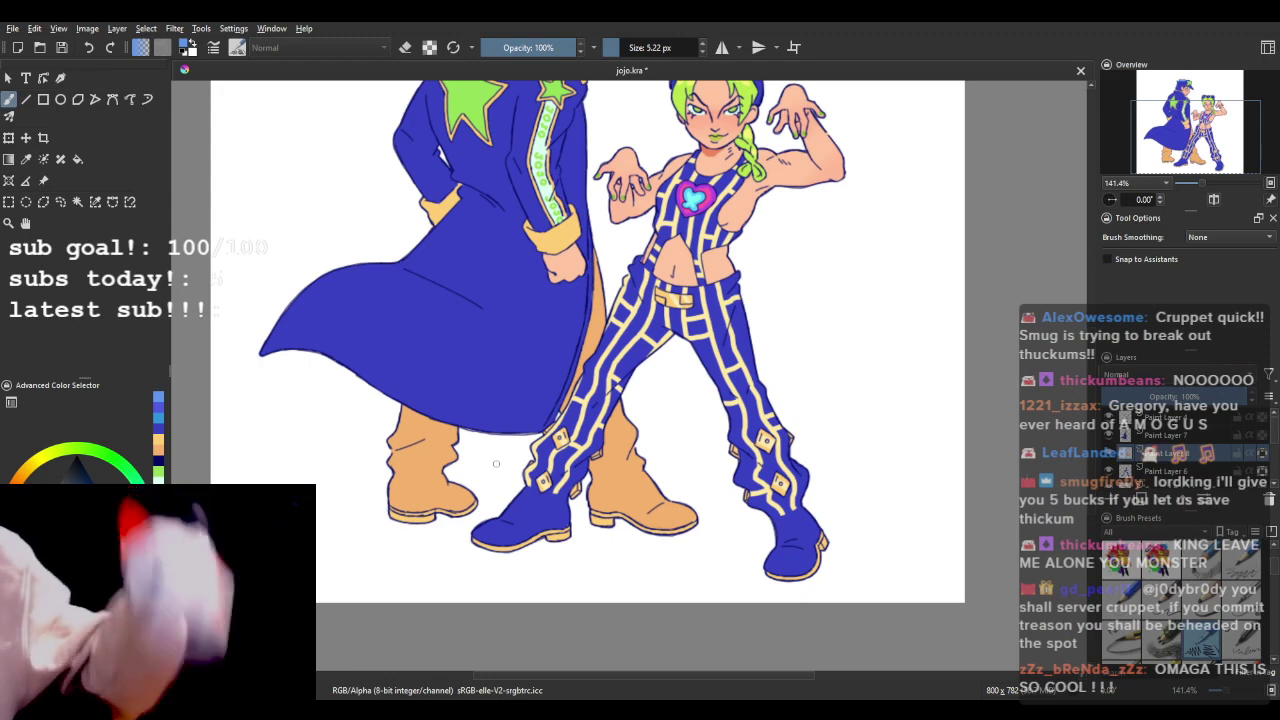
{"action": "scroll", "coordinate": [519, 358], "scroll_direction": "up", "scroll_amount": 3}
{"action": "scroll", "coordinate": [477, 335], "scroll_direction": "down", "scroll_amount": 4}
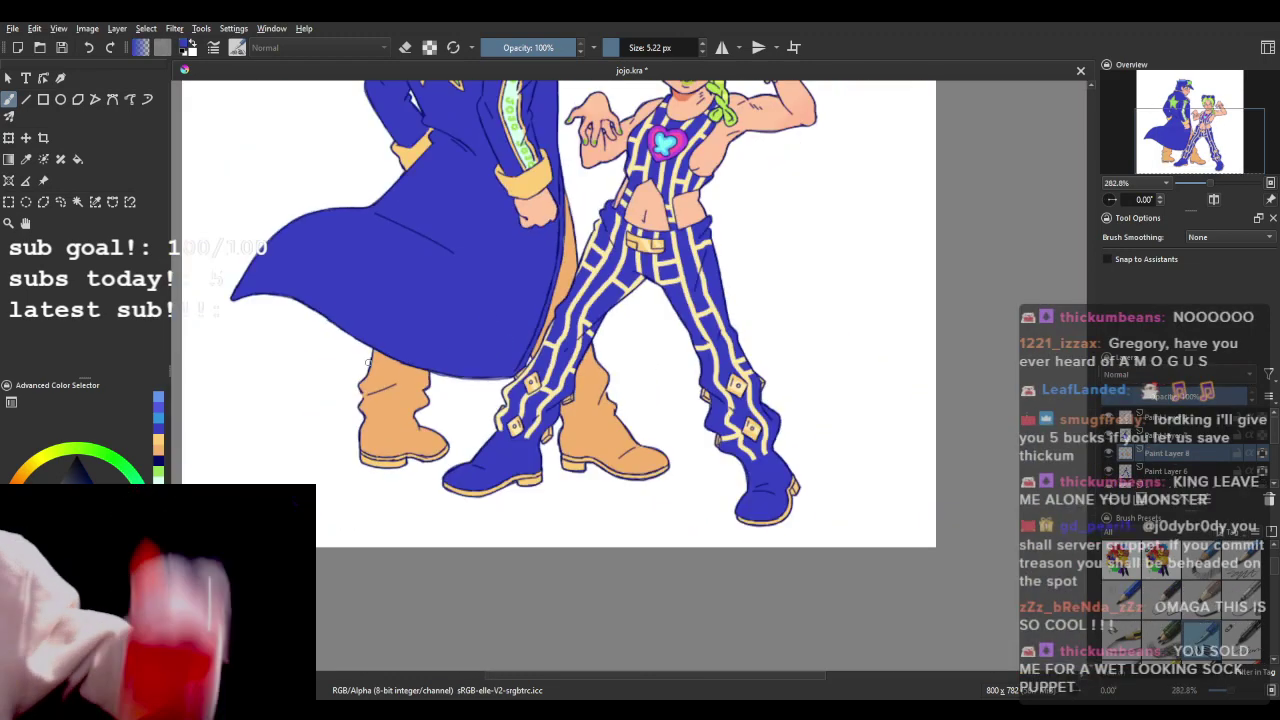
{"action": "scroll", "coordinate": [440, 340], "scroll_direction": "up", "scroll_amount": 6}
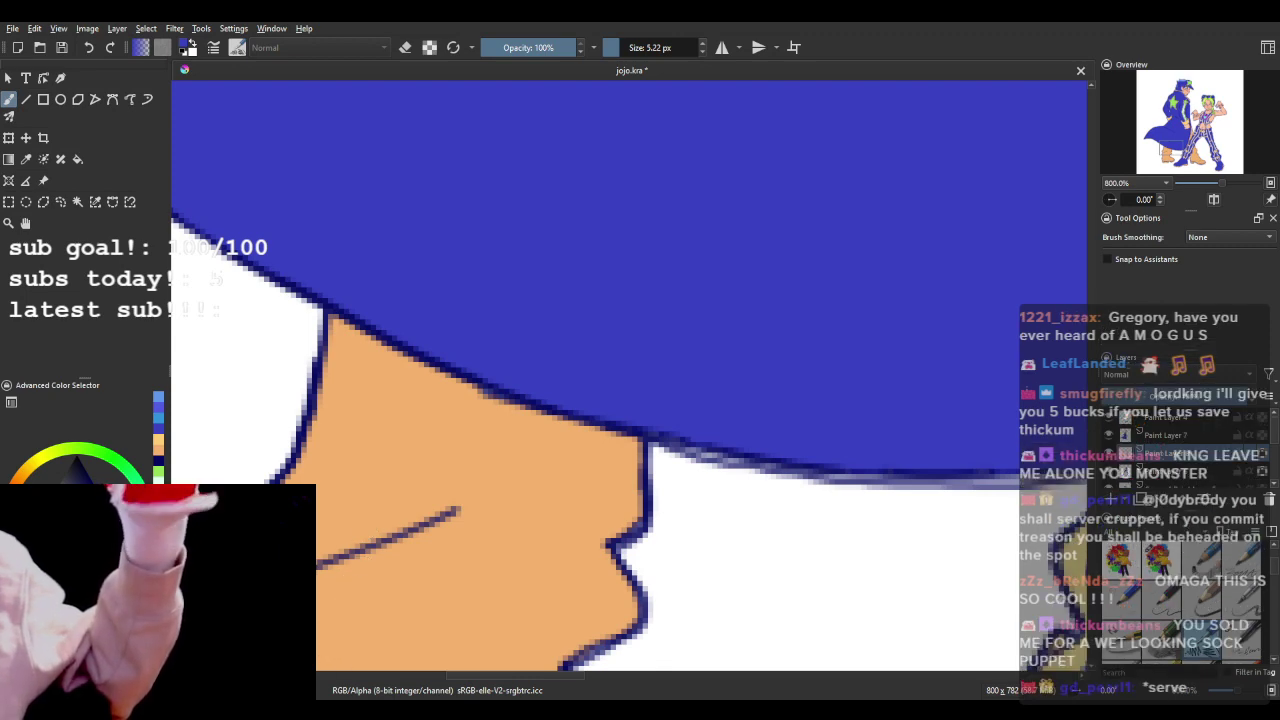
{"action": "scroll", "coordinate": [363, 542], "scroll_direction": "down", "scroll_amount": 2}
{"action": "scroll", "coordinate": [363, 542], "scroll_direction": "up", "scroll_amount": 2}
{"action": "scroll", "coordinate": [399, 495], "scroll_direction": "down", "scroll_amount": 2}
{"action": "scroll", "coordinate": [419, 478], "scroll_direction": "up", "scroll_amount": 2}
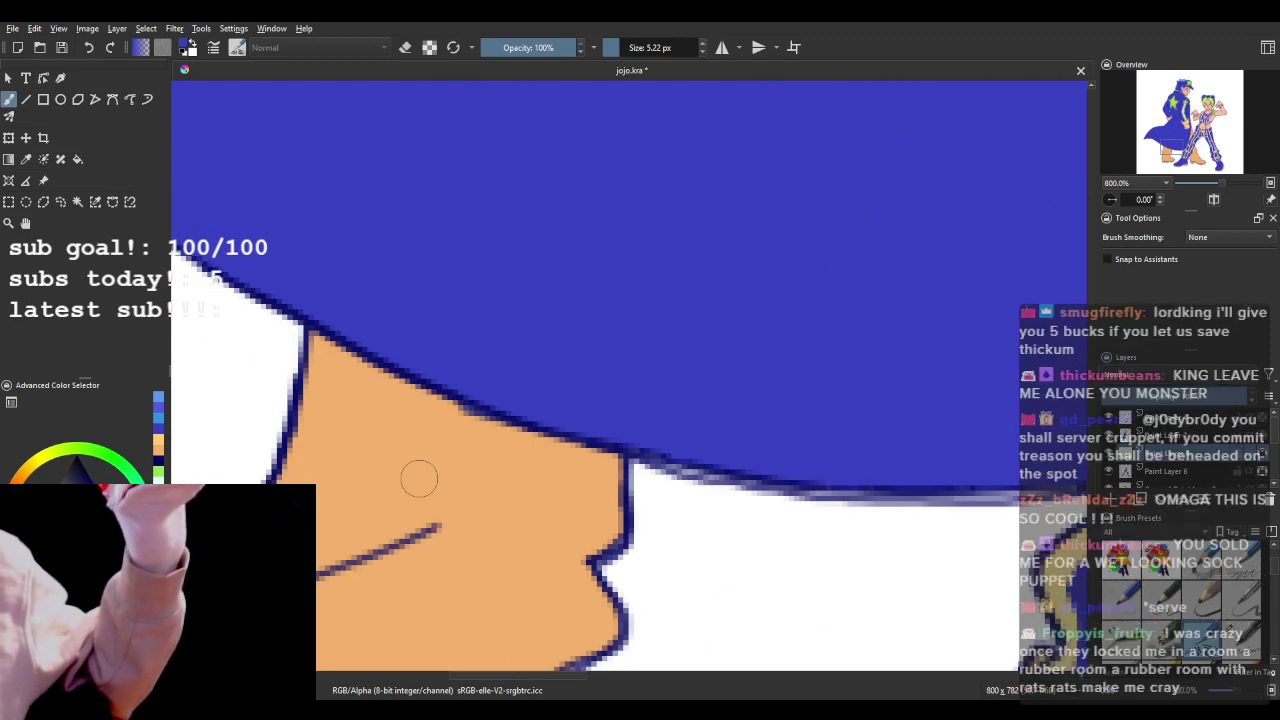
- Try short blue leopard-style spots below the coat hem on the left-hand orange trouser leg and undo them all
{"action": "left_click_drag", "start_coordinate": [376, 464], "coordinate": [322, 398]}
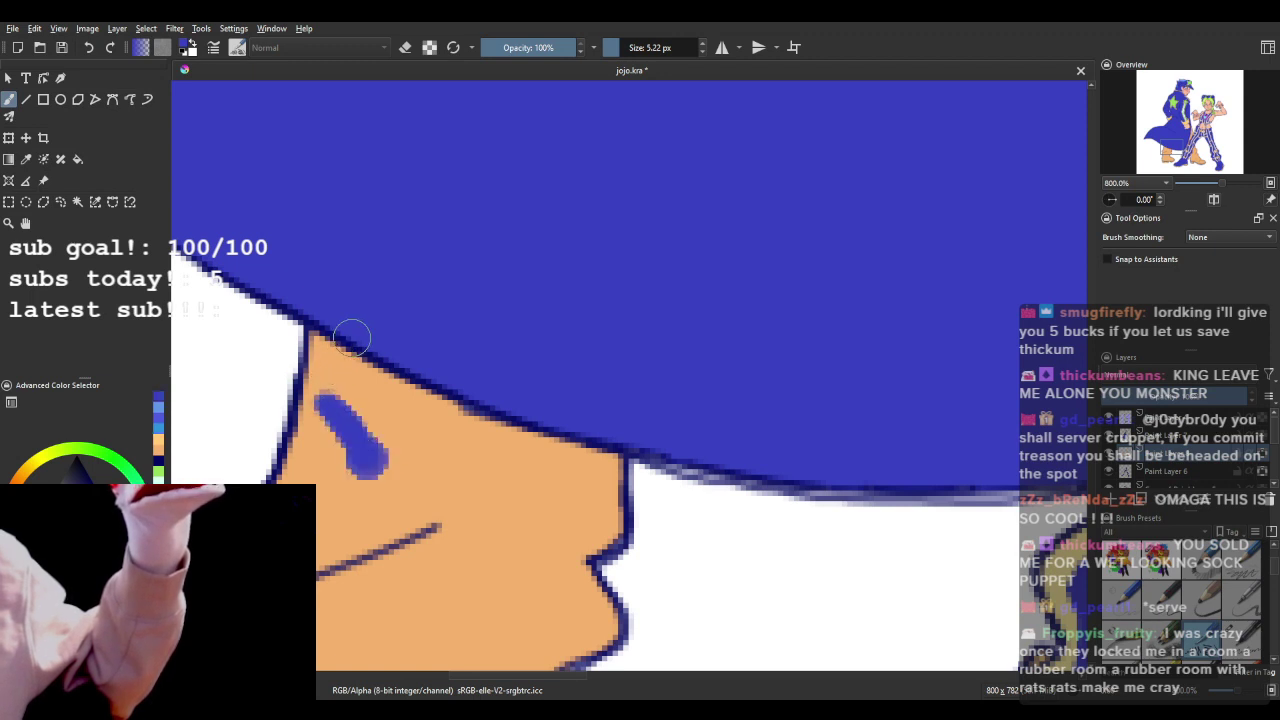
{"action": "left_click", "coordinate": [88, 47]}
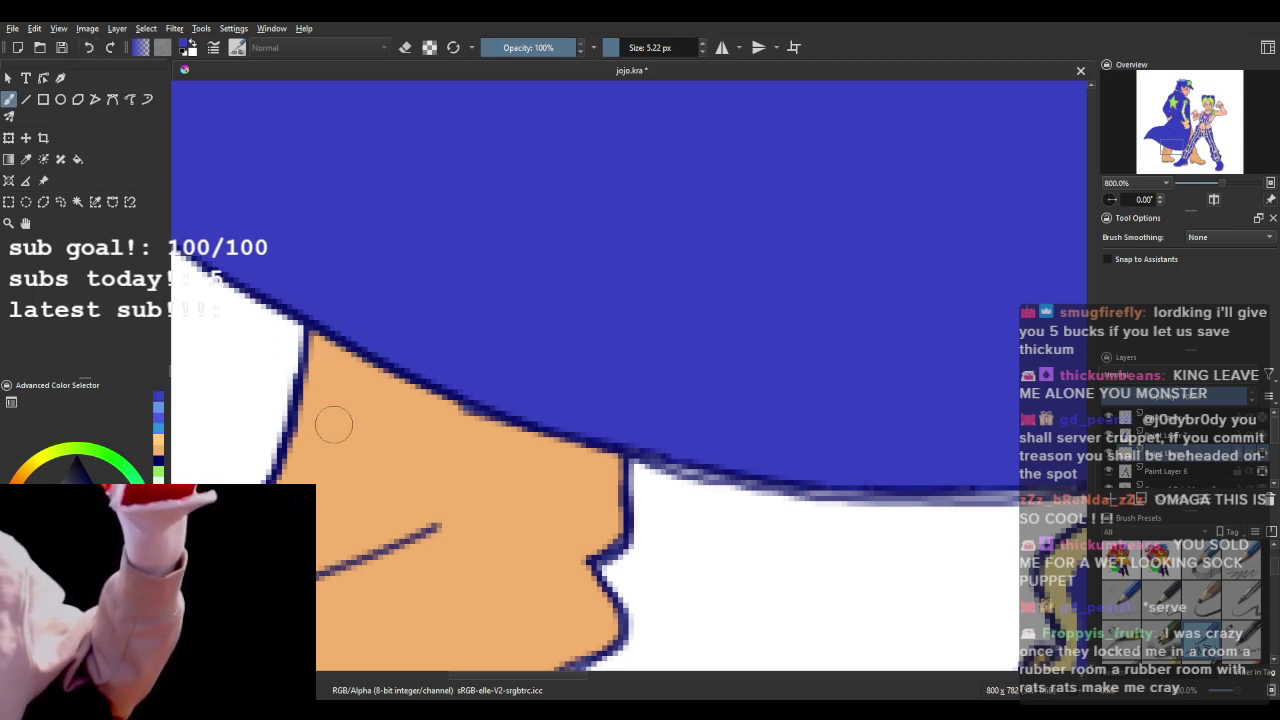
{"action": "left_click_drag", "start_coordinate": [325, 408], "coordinate": [372, 472]}
{"action": "left_click_drag", "start_coordinate": [352, 348], "coordinate": [336, 372]}
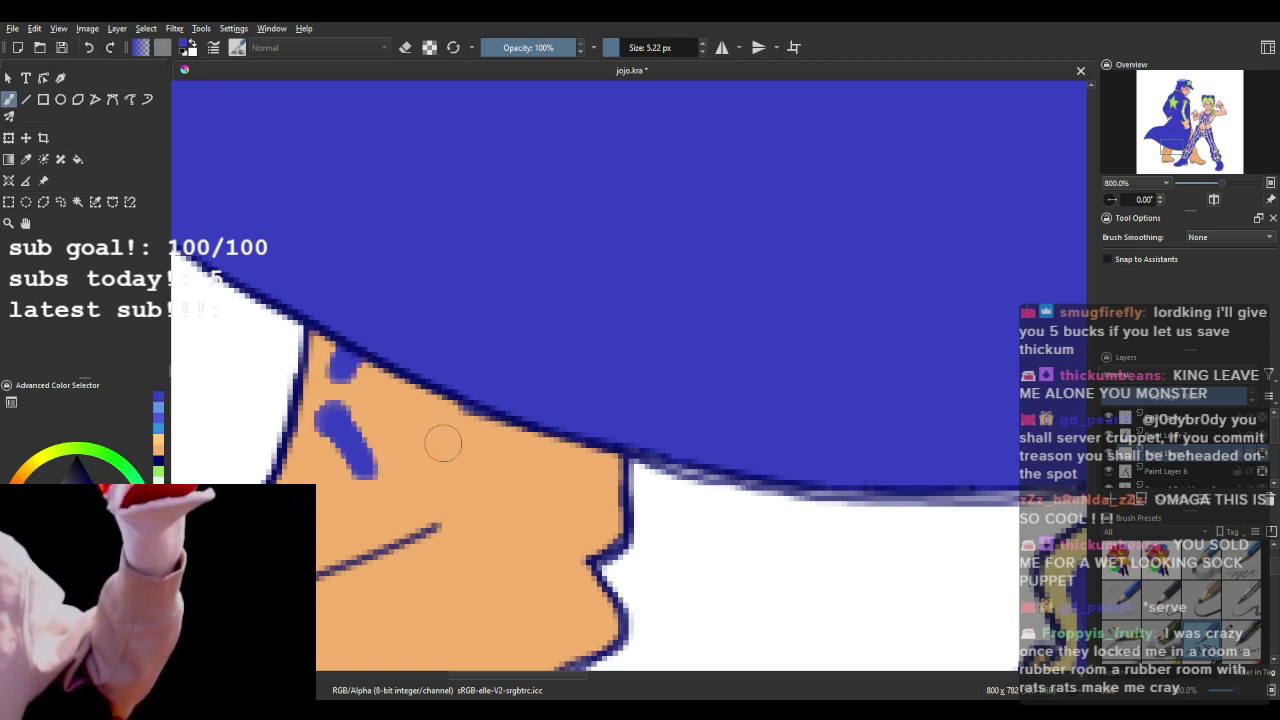
{"action": "mouse_move", "coordinate": [400, 464]}
{"action": "left_mouse_down"}
{"action": "mouse_move", "coordinate": [441, 428]}
{"action": "mouse_move", "coordinate": [400, 478]}
{"action": "left_mouse_up"}
{"action": "left_click", "coordinate": [88, 47]}
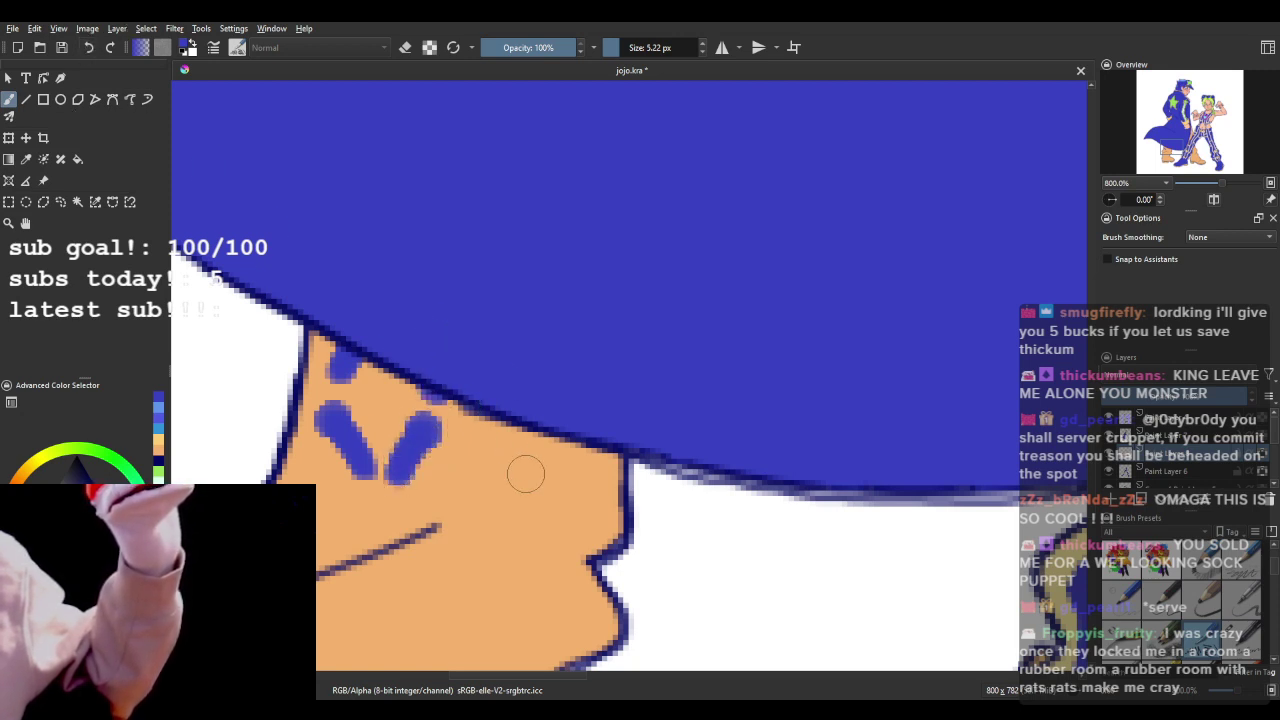
{"action": "left_click_drag", "start_coordinate": [482, 448], "coordinate": [510, 506]}
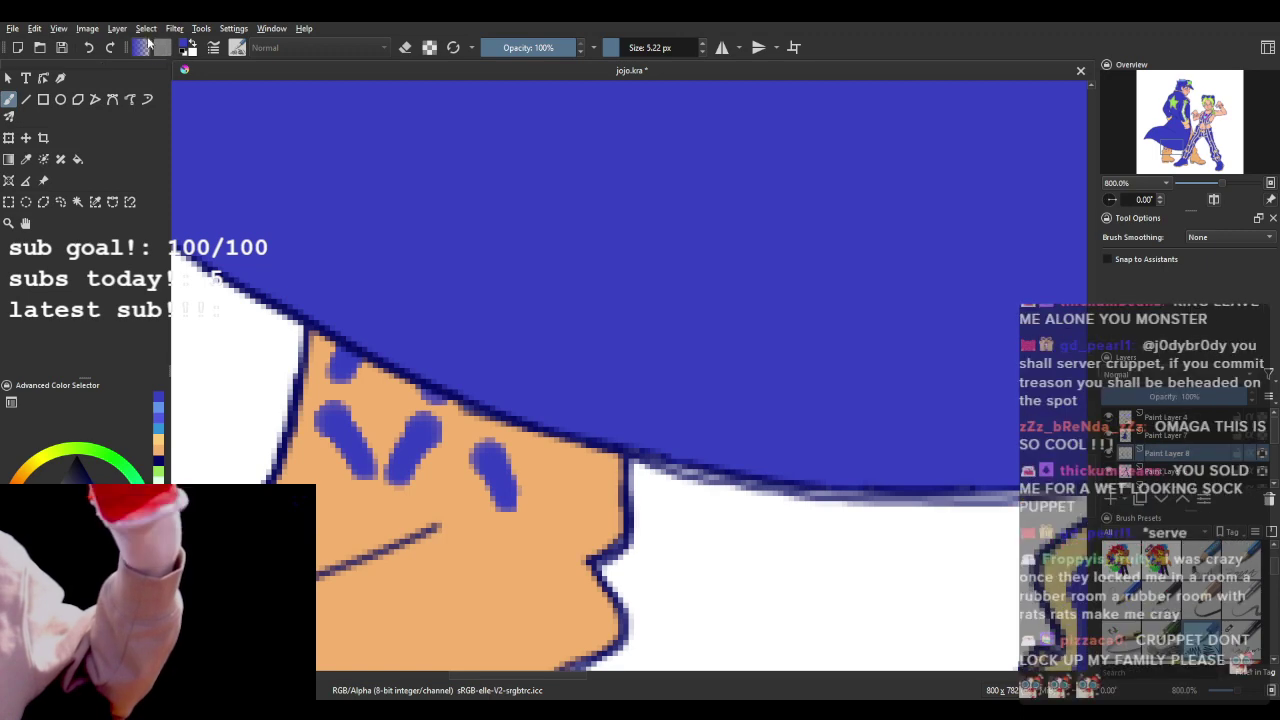
{"action": "left_click", "coordinate": [89, 48]}
{"action": "scroll", "coordinate": [306, 391], "scroll_direction": "down", "scroll_amount": 7}
{"action": "scroll", "coordinate": [306, 391], "scroll_direction": "up", "scroll_amount": 4}
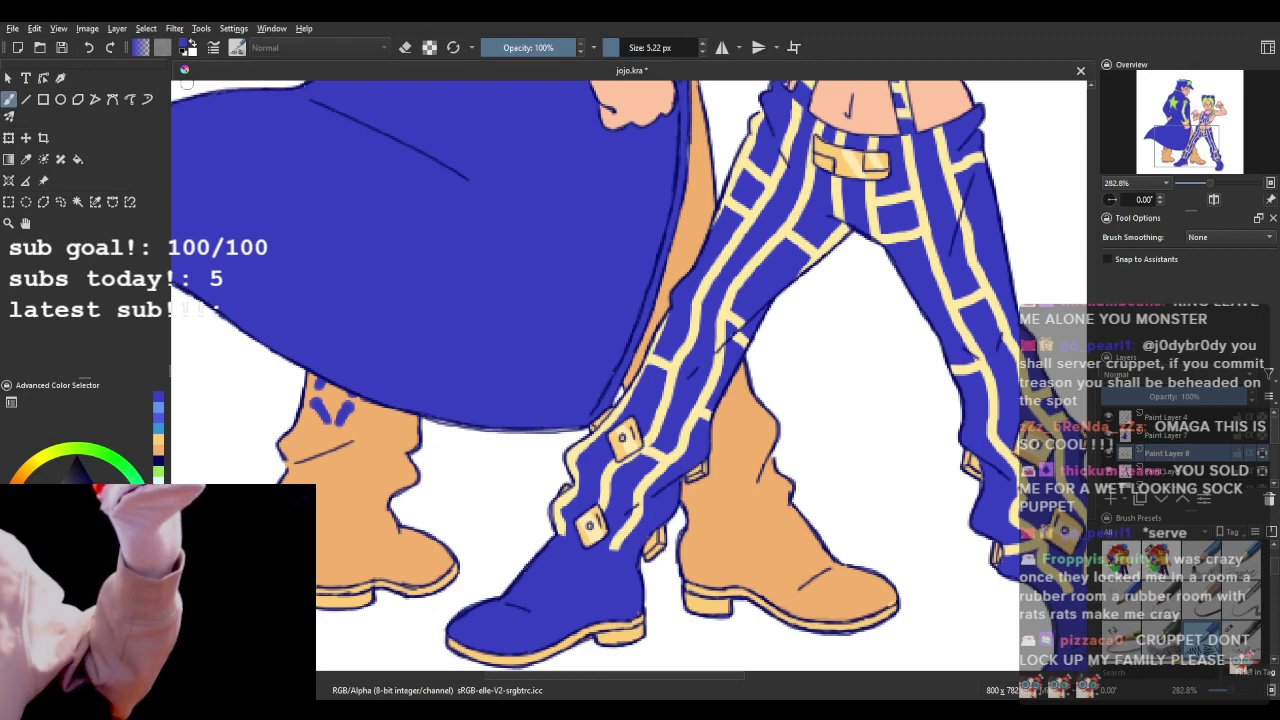
{"action": "left_click", "coordinate": [92, 49]}
{"action": "left_click", "coordinate": [92, 49]}
{"action": "left_click", "coordinate": [92, 49]}
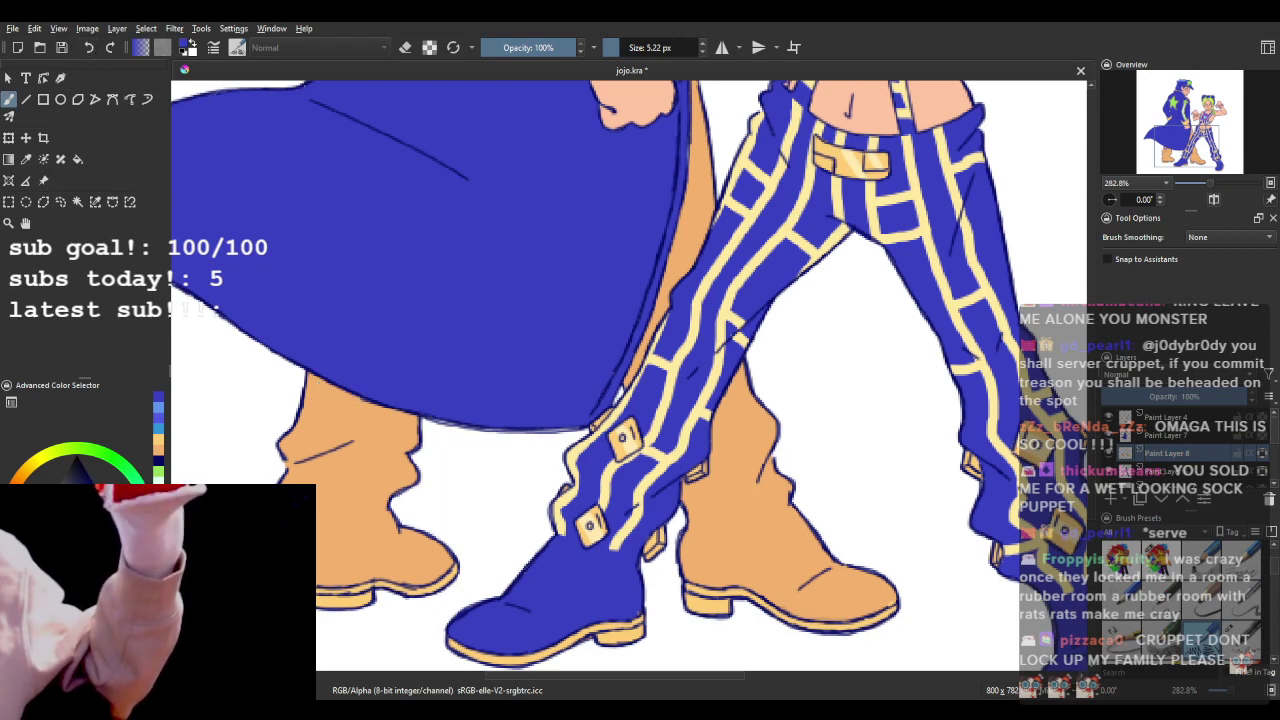
- Paint short blue spots down the narrow orange trouser strip beside the front edge of the man's coat
{"action": "scroll", "coordinate": [632, 366], "scroll_direction": "down", "scroll_amount": 2}
{"action": "scroll", "coordinate": [676, 255], "scroll_direction": "up", "scroll_amount": 3}
{"action": "scroll", "coordinate": [676, 254], "scroll_direction": "up", "scroll_amount": 1}
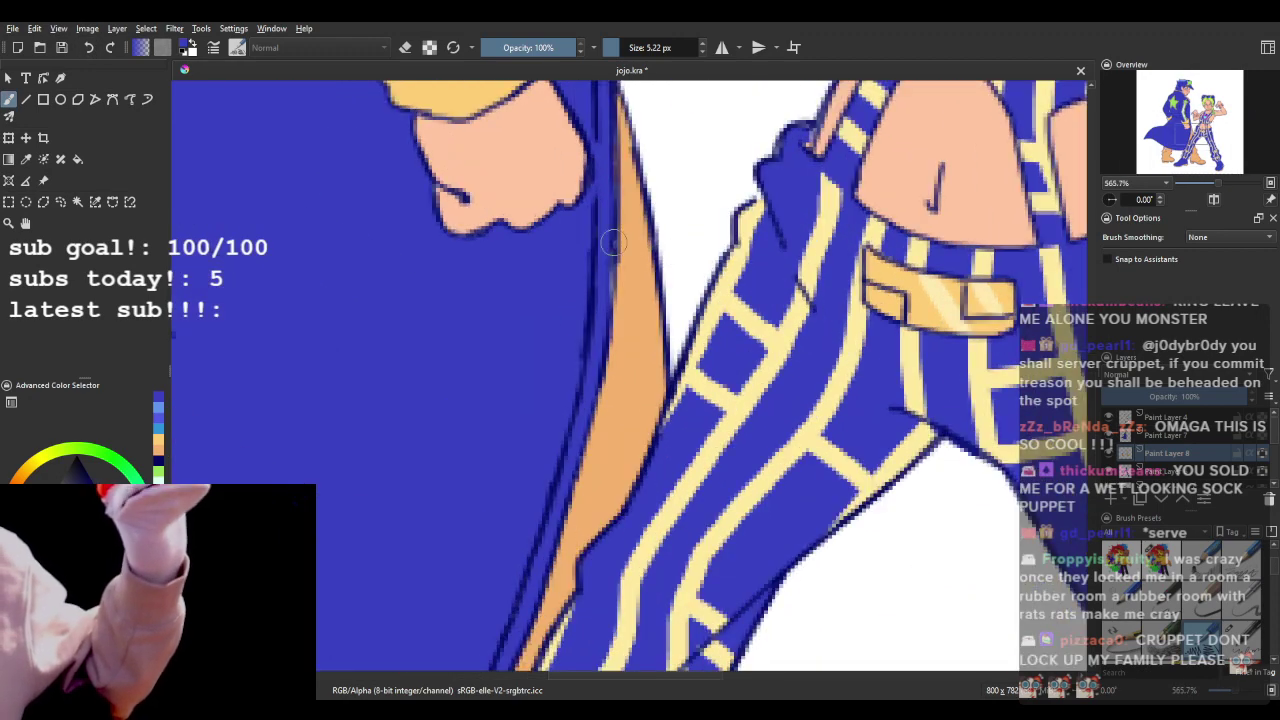
{"action": "left_click_drag", "start_coordinate": [616, 271], "coordinate": [655, 276]}
{"action": "mouse_move", "coordinate": [647, 340]}
{"action": "left_mouse_down"}
{"action": "mouse_move", "coordinate": [654, 289]}
{"action": "mouse_move", "coordinate": [606, 376]}
{"action": "left_mouse_up"}
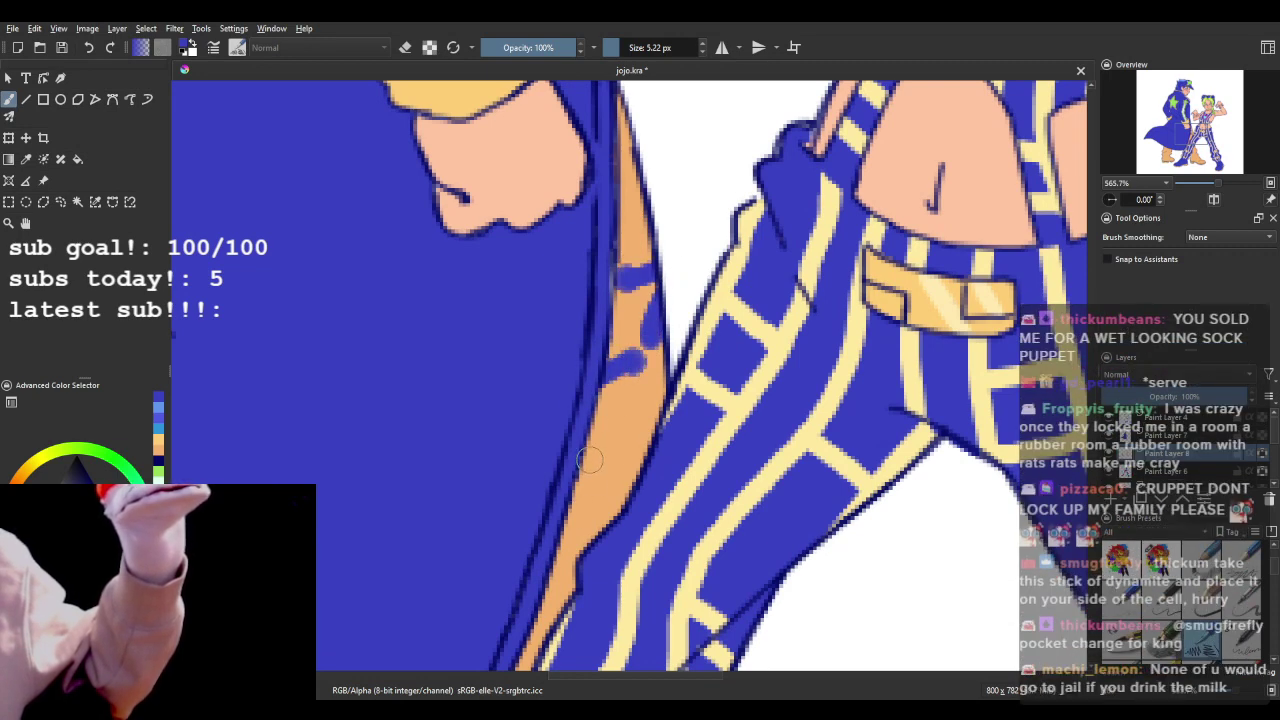
{"action": "left_click_drag", "start_coordinate": [589, 459], "coordinate": [636, 450]}
{"action": "mouse_move", "coordinate": [602, 518]}
{"action": "left_mouse_down"}
{"action": "mouse_move", "coordinate": [632, 484]}
{"action": "mouse_move", "coordinate": [573, 528]}
{"action": "left_mouse_up"}
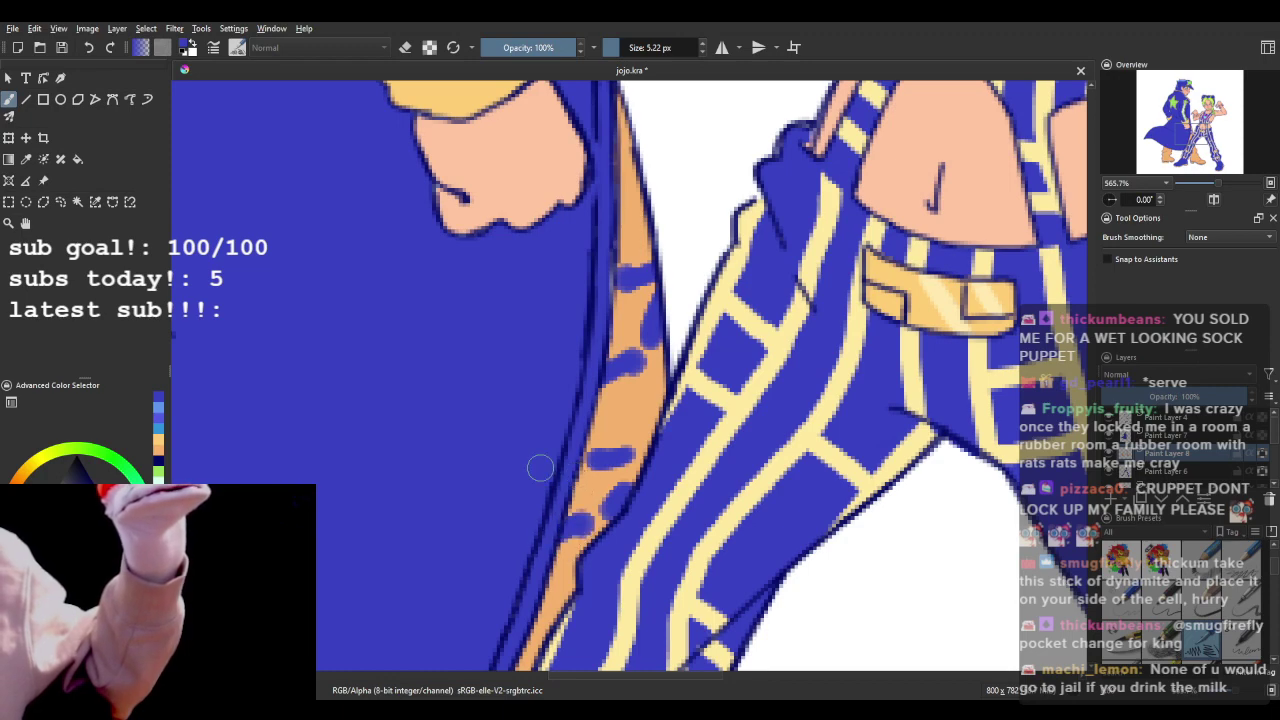
- Paint a ring of blue spots on the upper right-hand orange leg and a partial ring beside the woman's trouser buckles
{"action": "scroll", "coordinate": [540, 463], "scroll_direction": "down", "scroll_amount": 5}
{"action": "scroll", "coordinate": [677, 427], "scroll_direction": "up", "scroll_amount": 3}
{"action": "scroll", "coordinate": [677, 427], "scroll_direction": "up", "scroll_amount": 2}
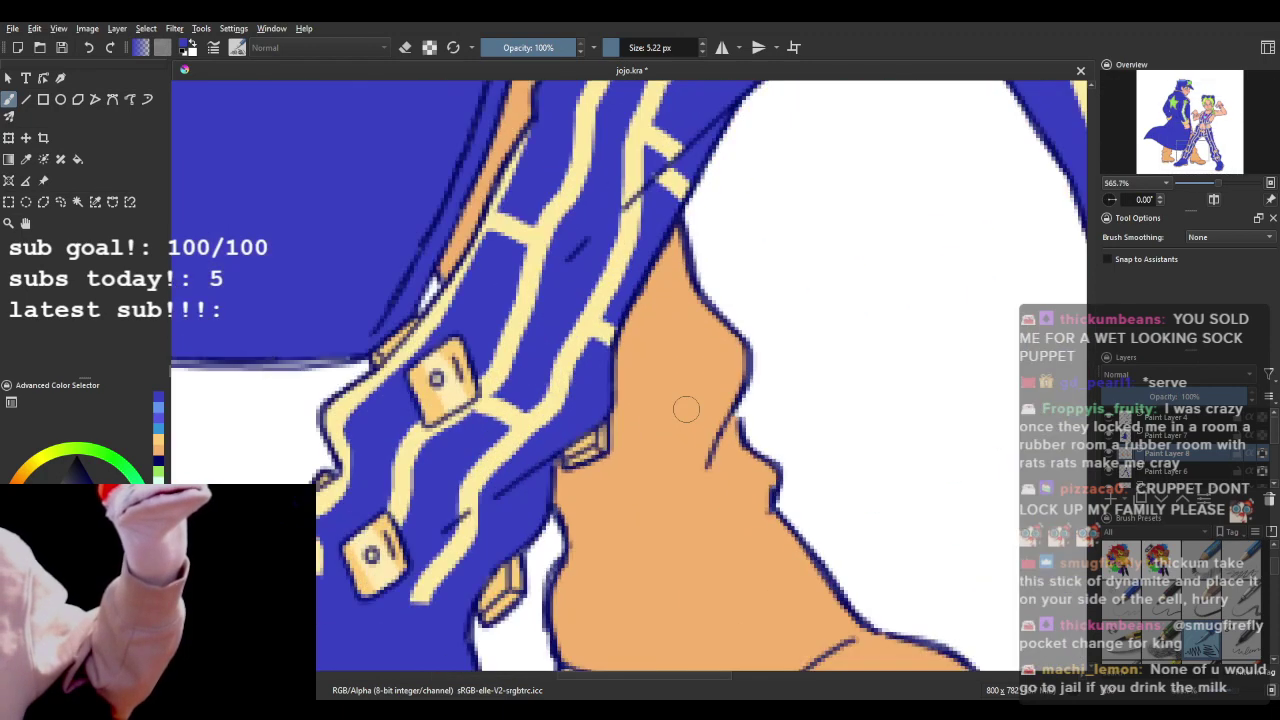
{"action": "mouse_move", "coordinate": [634, 320]}
{"action": "left_mouse_down"}
{"action": "mouse_move", "coordinate": [686, 298]}
{"action": "mouse_move", "coordinate": [693, 358]}
{"action": "mouse_move", "coordinate": [641, 418]}
{"action": "left_mouse_up"}
{"action": "left_click_drag", "start_coordinate": [621, 347], "coordinate": [632, 383]}
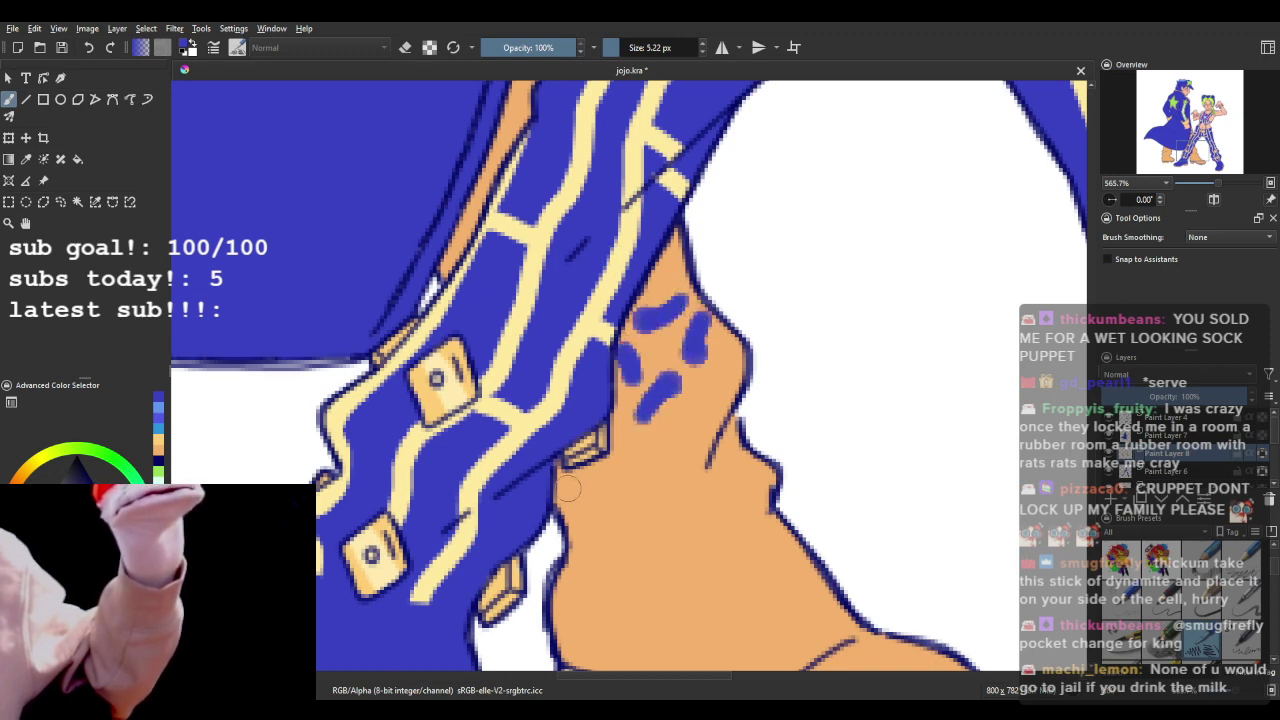
{"action": "left_click_drag", "start_coordinate": [561, 484], "coordinate": [602, 469]}
{"action": "left_click_drag", "start_coordinate": [604, 522], "coordinate": [618, 493]}
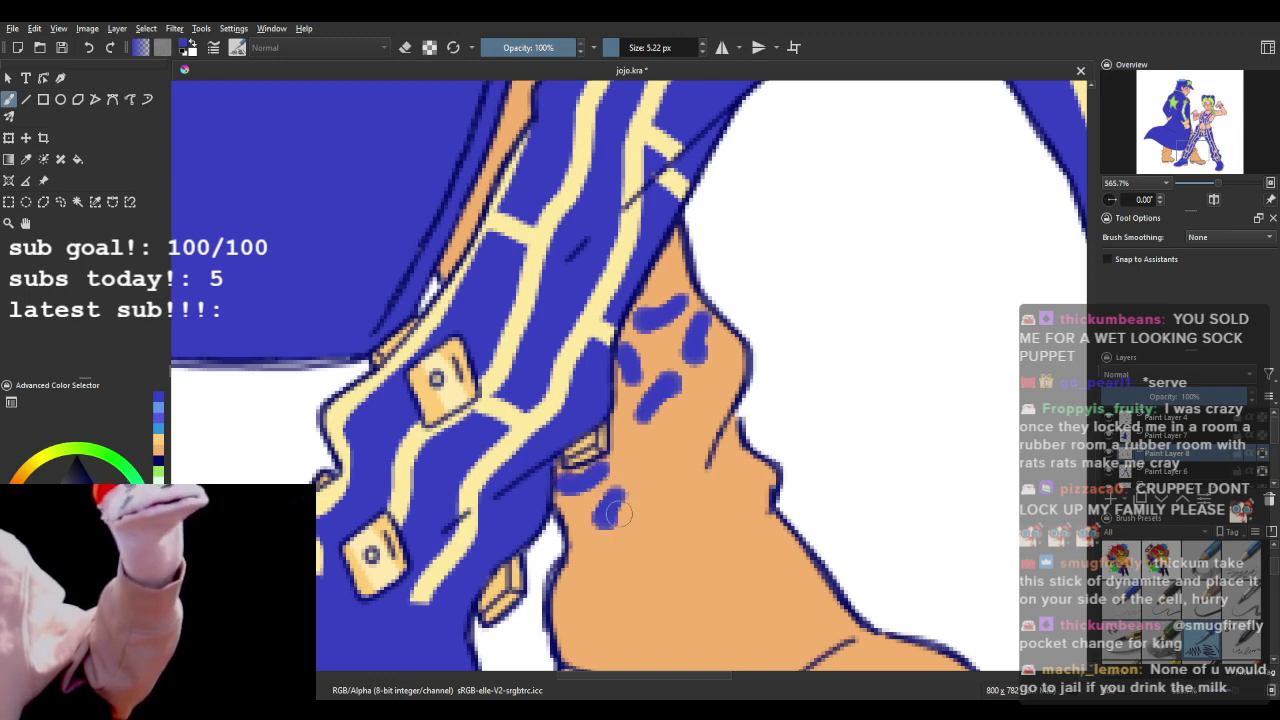
{"action": "left_click_drag", "start_coordinate": [591, 546], "coordinate": [552, 582]}
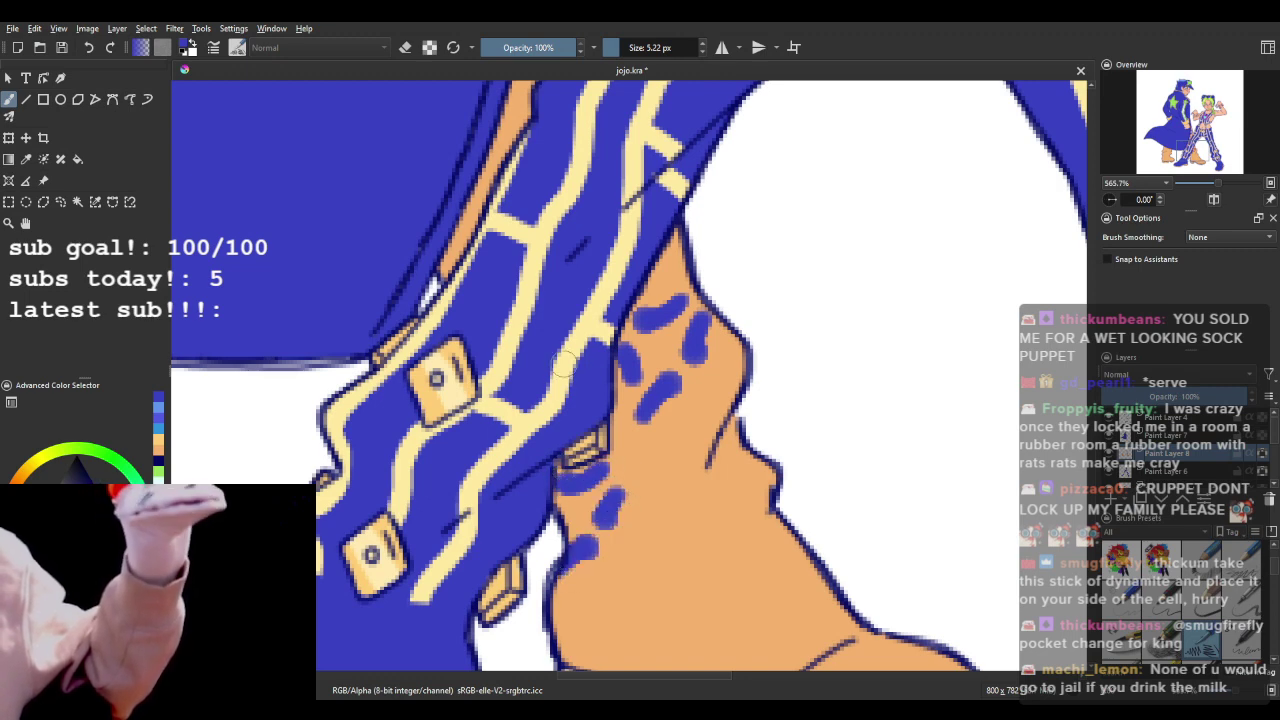
- Paint a ring of four blue spots below the fold line, lower on the man's right-hand orange leg
{"action": "scroll", "coordinate": [564, 364], "scroll_direction": "down", "scroll_amount": 4}
{"action": "scroll", "coordinate": [658, 381], "scroll_direction": "up", "scroll_amount": 2}
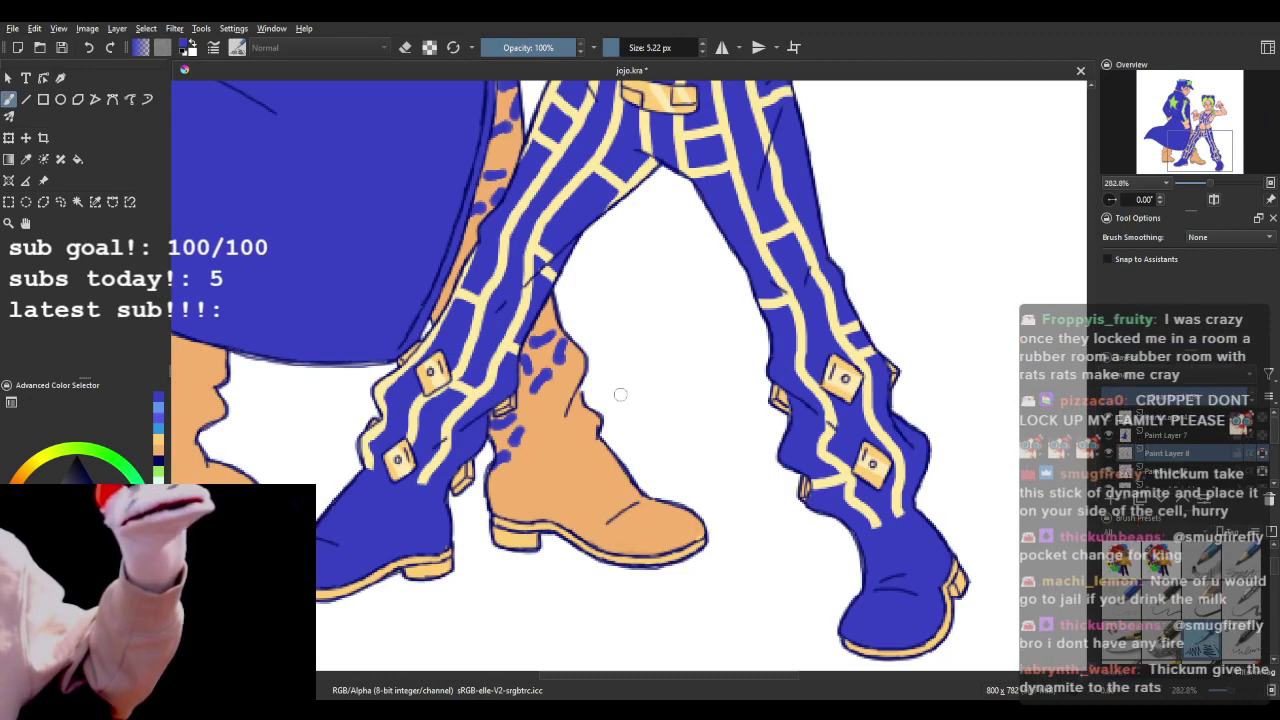
{"action": "scroll", "coordinate": [575, 390], "scroll_direction": "down", "scroll_amount": 2}
{"action": "scroll", "coordinate": [630, 382], "scroll_direction": "up", "scroll_amount": 1}
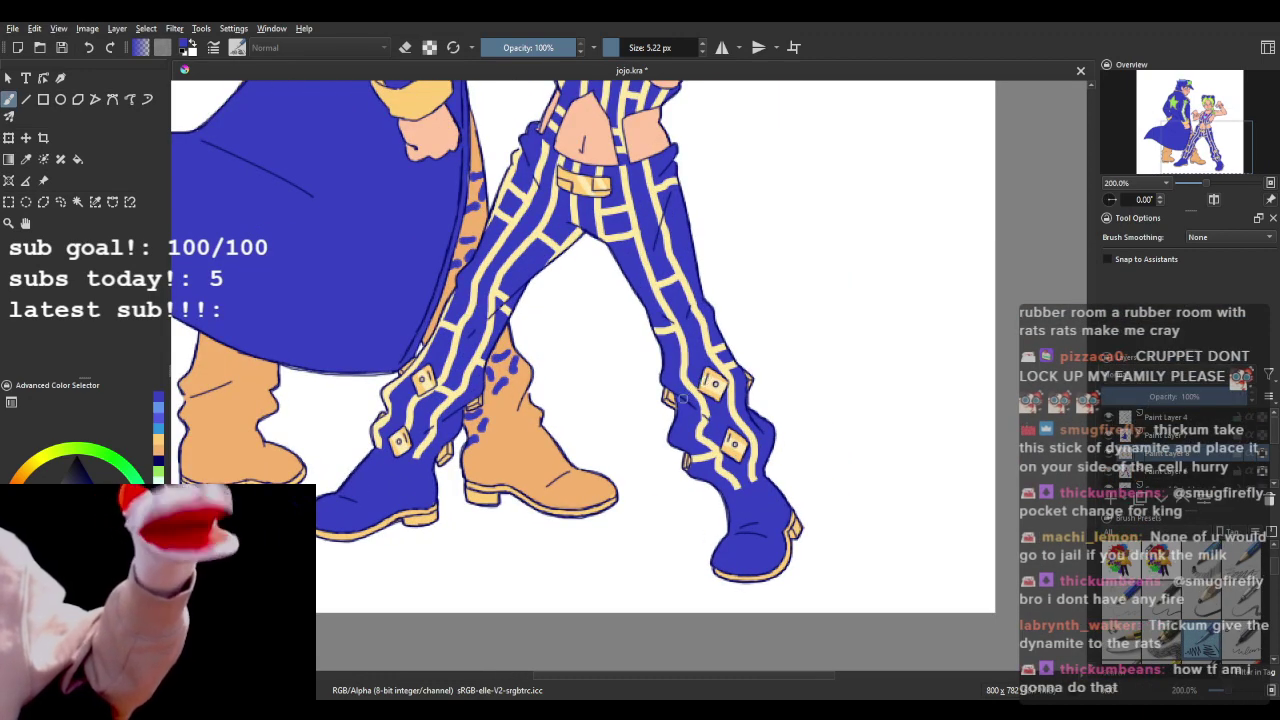
{"action": "scroll", "coordinate": [560, 435], "scroll_direction": "up", "scroll_amount": 4}
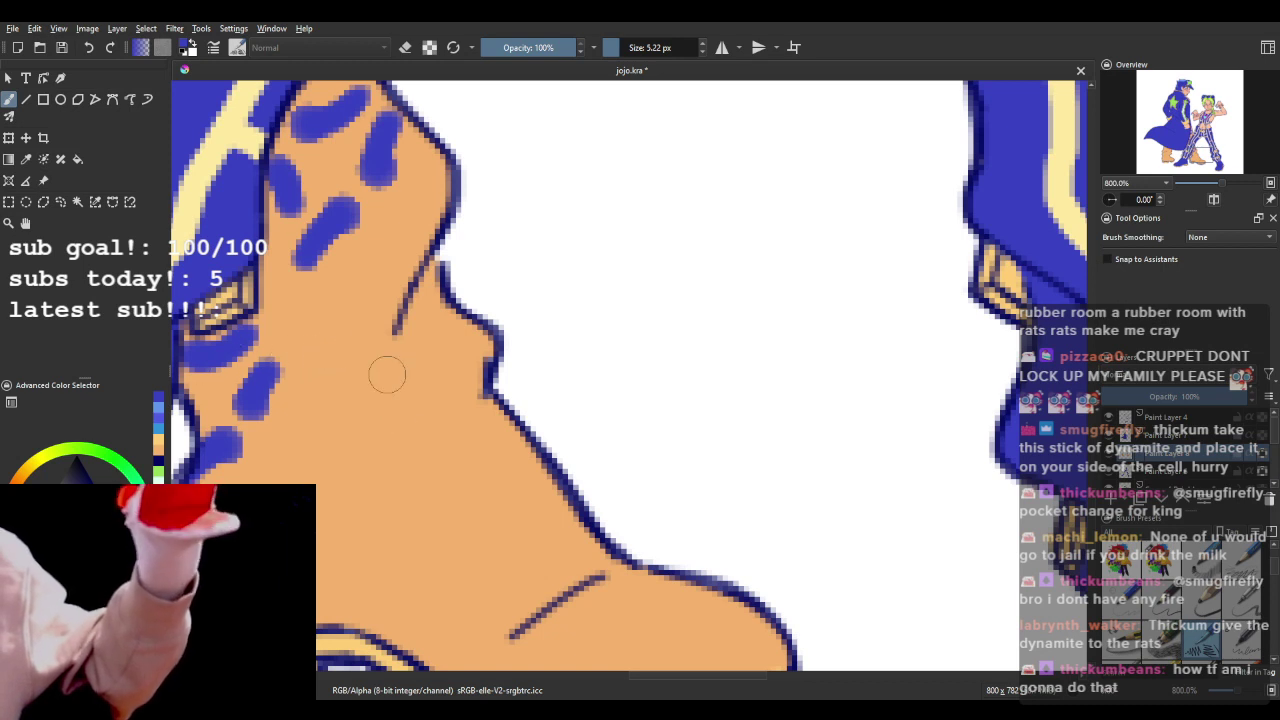
{"action": "mouse_move", "coordinate": [384, 402]}
{"action": "left_mouse_down"}
{"action": "mouse_move", "coordinate": [414, 392]}
{"action": "mouse_move", "coordinate": [400, 400]}
{"action": "left_mouse_up"}
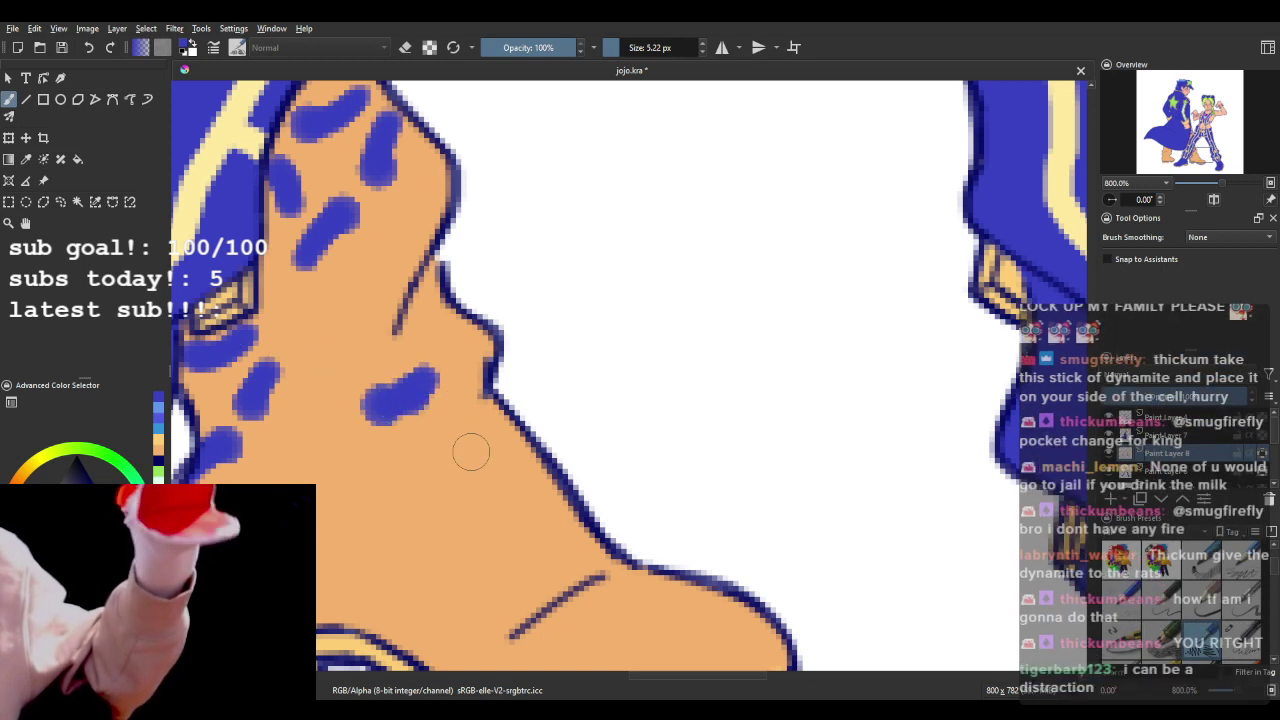
{"action": "left_click_drag", "start_coordinate": [470, 449], "coordinate": [461, 406]}
{"action": "mouse_move", "coordinate": [365, 448]}
{"action": "left_mouse_down"}
{"action": "mouse_move", "coordinate": [360, 500]}
{"action": "mouse_move", "coordinate": [437, 491]}
{"action": "left_mouse_up"}
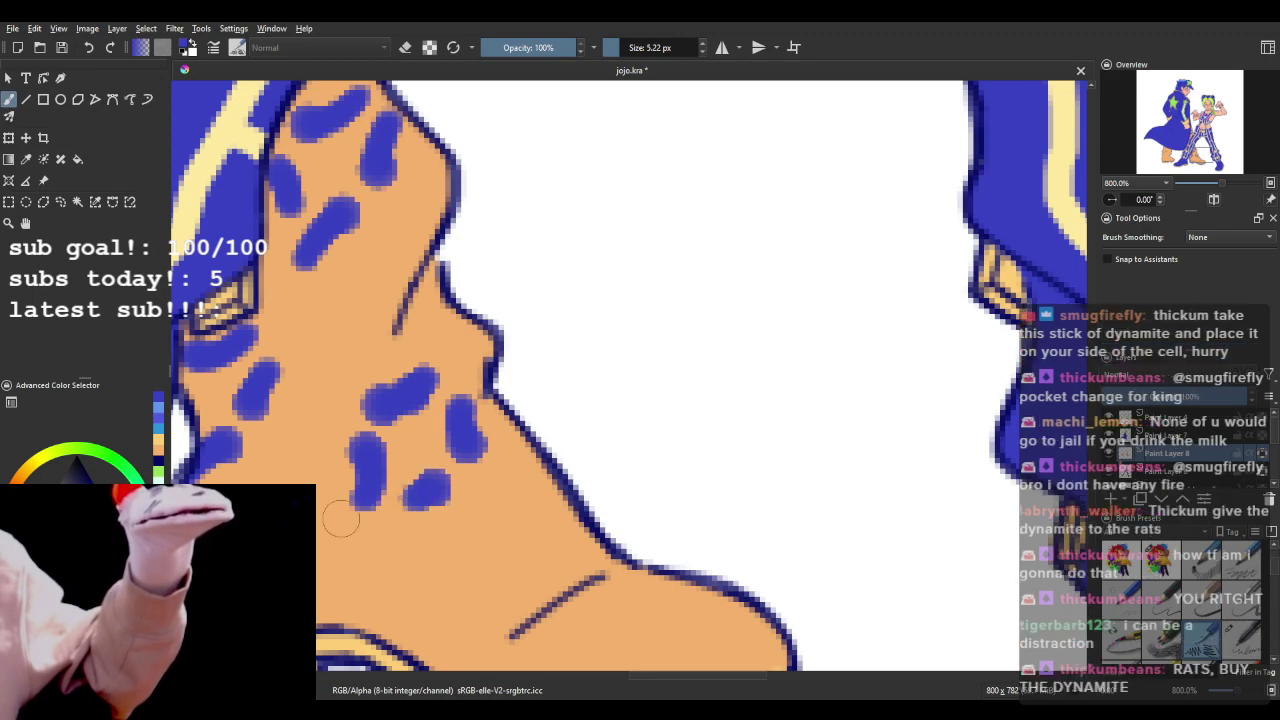
- Paint two clusters of blue spots just below the coat hem on the left-hand orange leg, redoing one misplaced spot
{"action": "scroll", "coordinate": [446, 388], "scroll_direction": "down", "scroll_amount": 7}
{"action": "scroll", "coordinate": [338, 364], "scroll_direction": "up", "scroll_amount": 6}
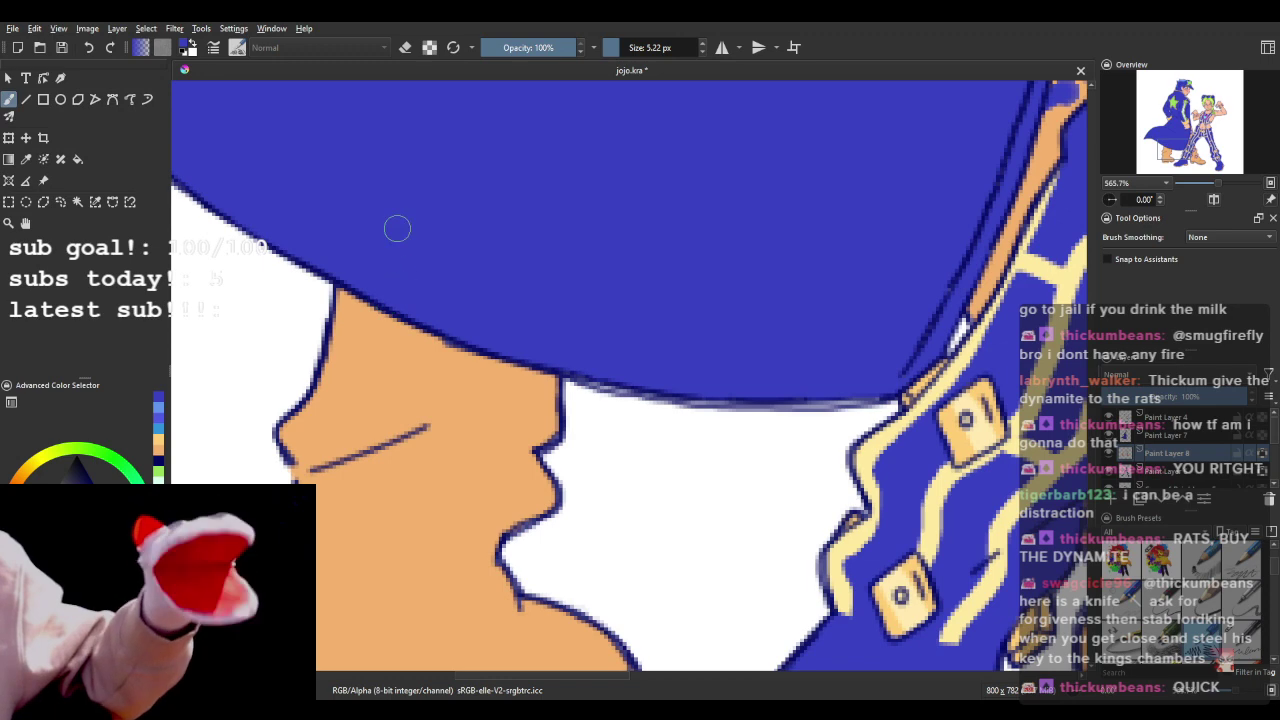
{"action": "mouse_move", "coordinate": [398, 316]}
{"action": "left_mouse_down"}
{"action": "mouse_move", "coordinate": [358, 333]}
{"action": "mouse_move", "coordinate": [371, 371]}
{"action": "mouse_move", "coordinate": [352, 393]}
{"action": "mouse_move", "coordinate": [442, 352]}
{"action": "left_mouse_up"}
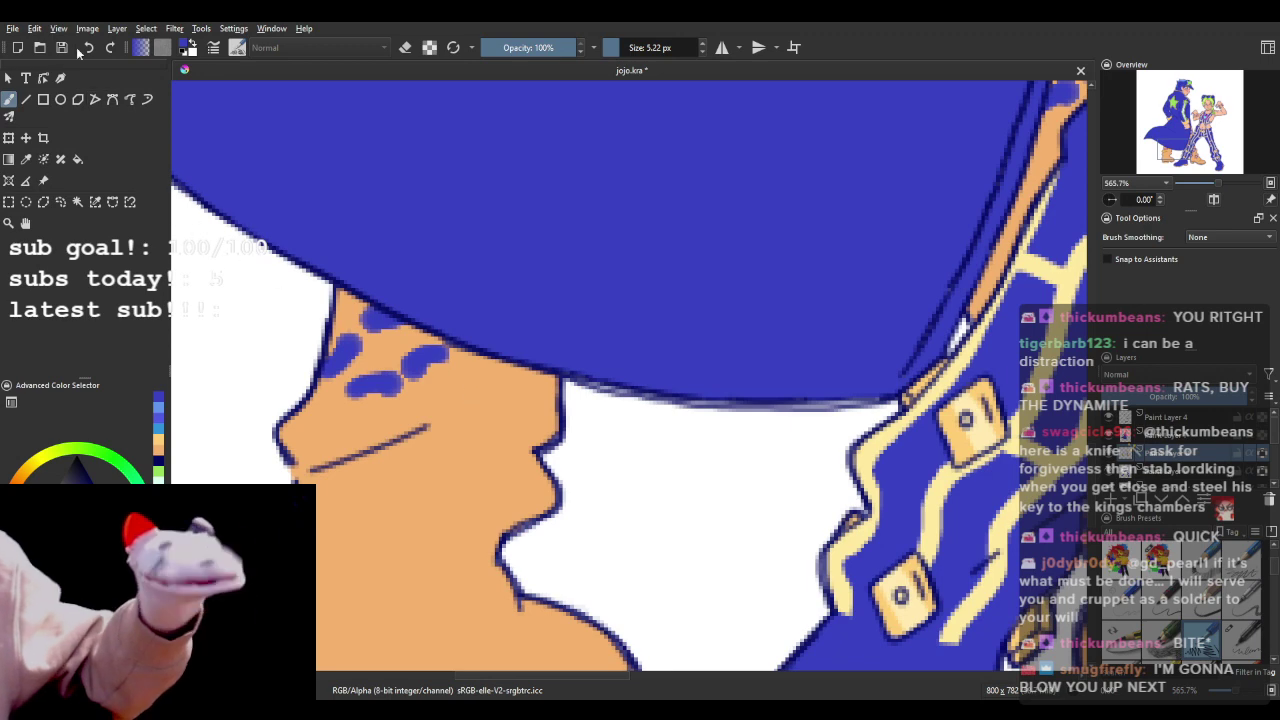
{"action": "key", "text": "ctrl+z"}
{"action": "left_click_drag", "start_coordinate": [417, 357], "coordinate": [430, 340]}
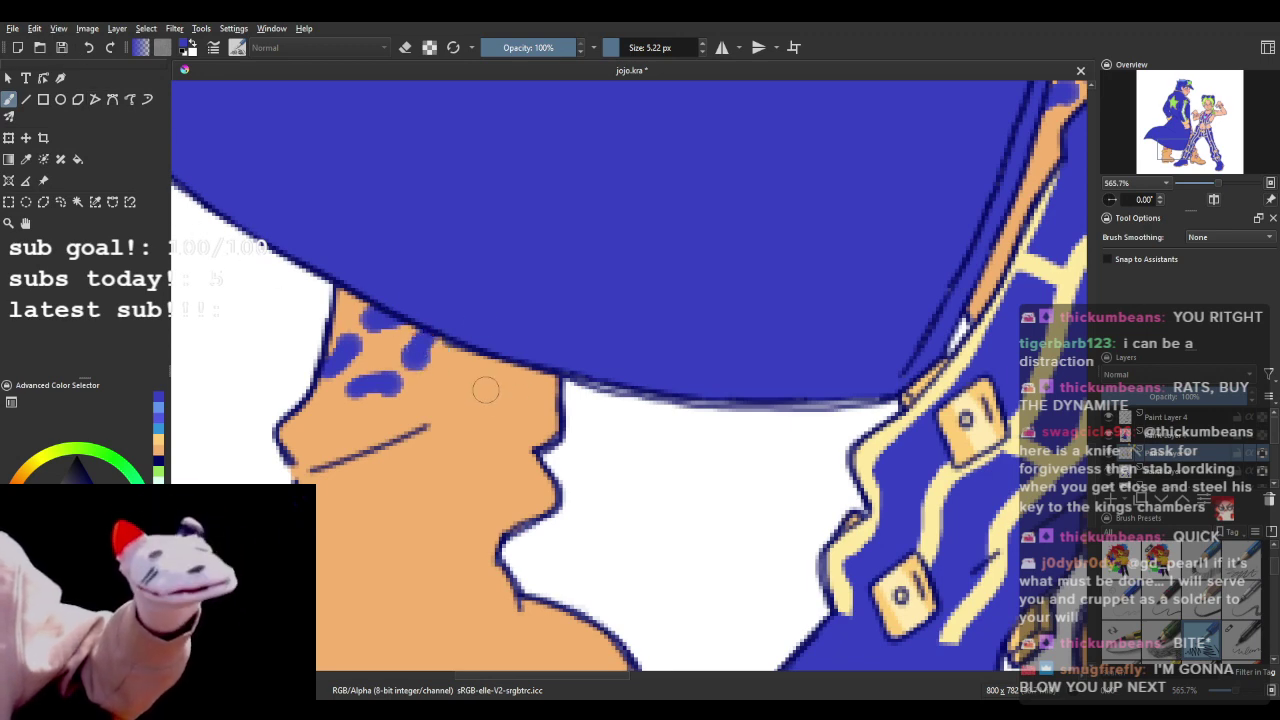
{"action": "left_click_drag", "start_coordinate": [514, 391], "coordinate": [550, 379]}
{"action": "left_click_drag", "start_coordinate": [562, 428], "coordinate": [567, 401]}
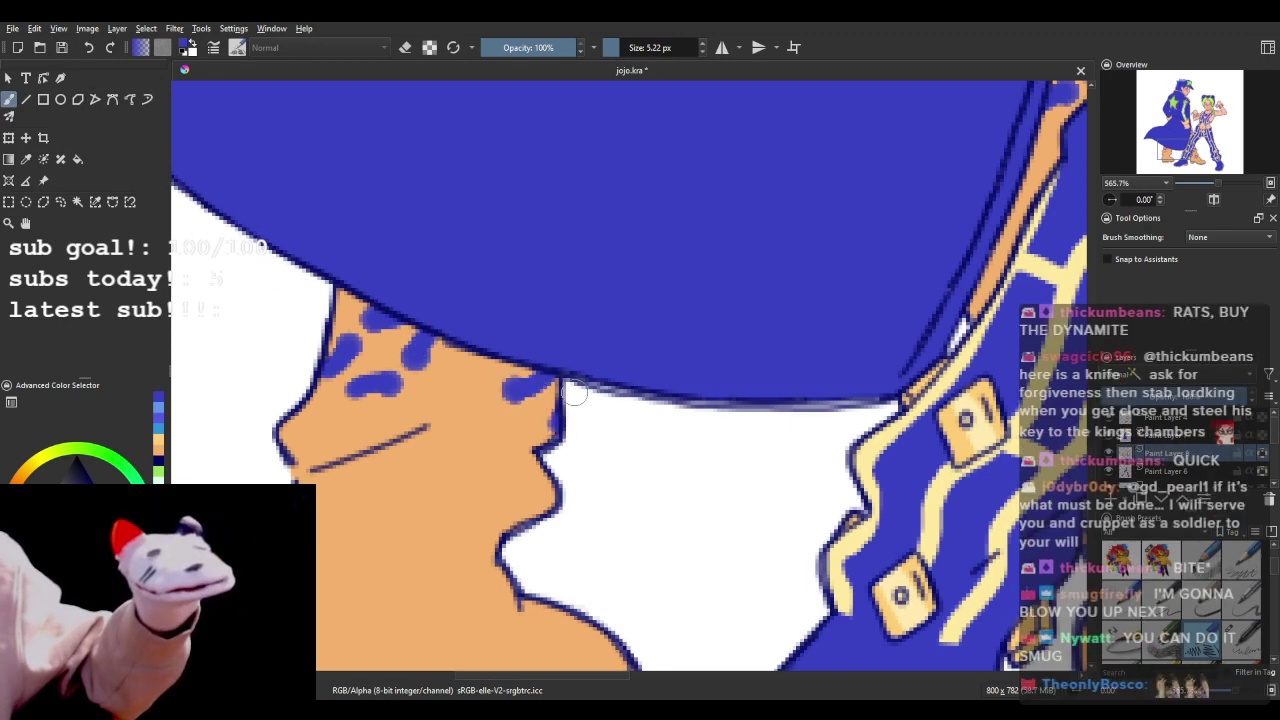
{"action": "mouse_move", "coordinate": [502, 426]}
{"action": "left_mouse_down"}
{"action": "mouse_move", "coordinate": [494, 462]}
{"action": "mouse_move", "coordinate": [520, 462]}
{"action": "left_mouse_up"}
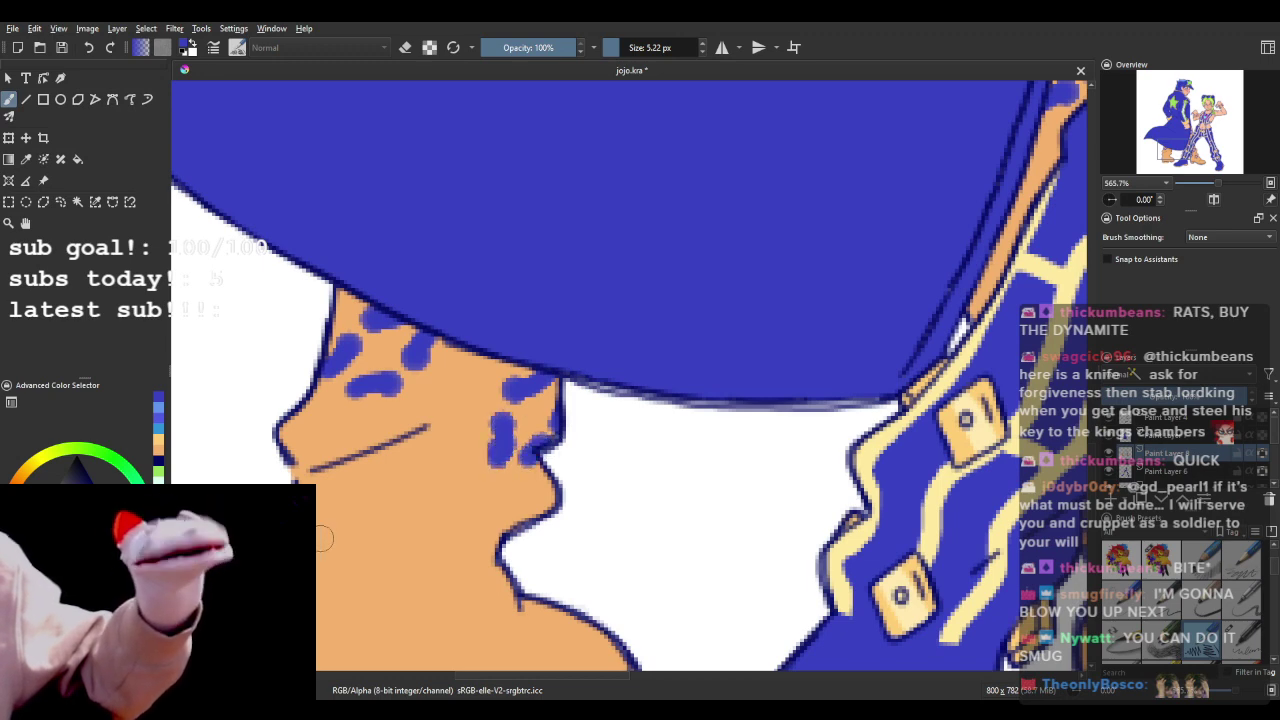
- Paint a ring of four blue spots below the crease line on the left-hand orange leg, replacing a first undone spot
{"action": "mouse_move", "coordinate": [381, 459]}
{"action": "left_mouse_down"}
{"action": "mouse_move", "coordinate": [350, 472]}
{"action": "mouse_move", "coordinate": [396, 452]}
{"action": "left_mouse_up"}
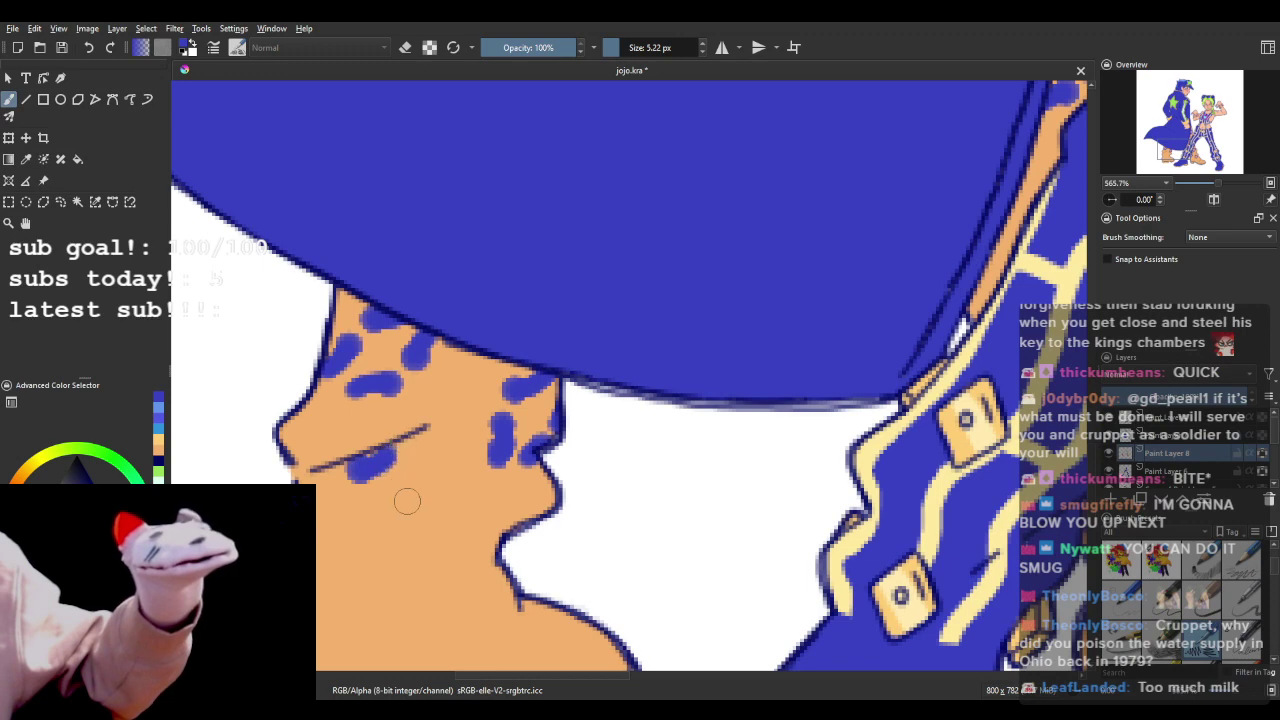
{"action": "left_click", "coordinate": [89, 47]}
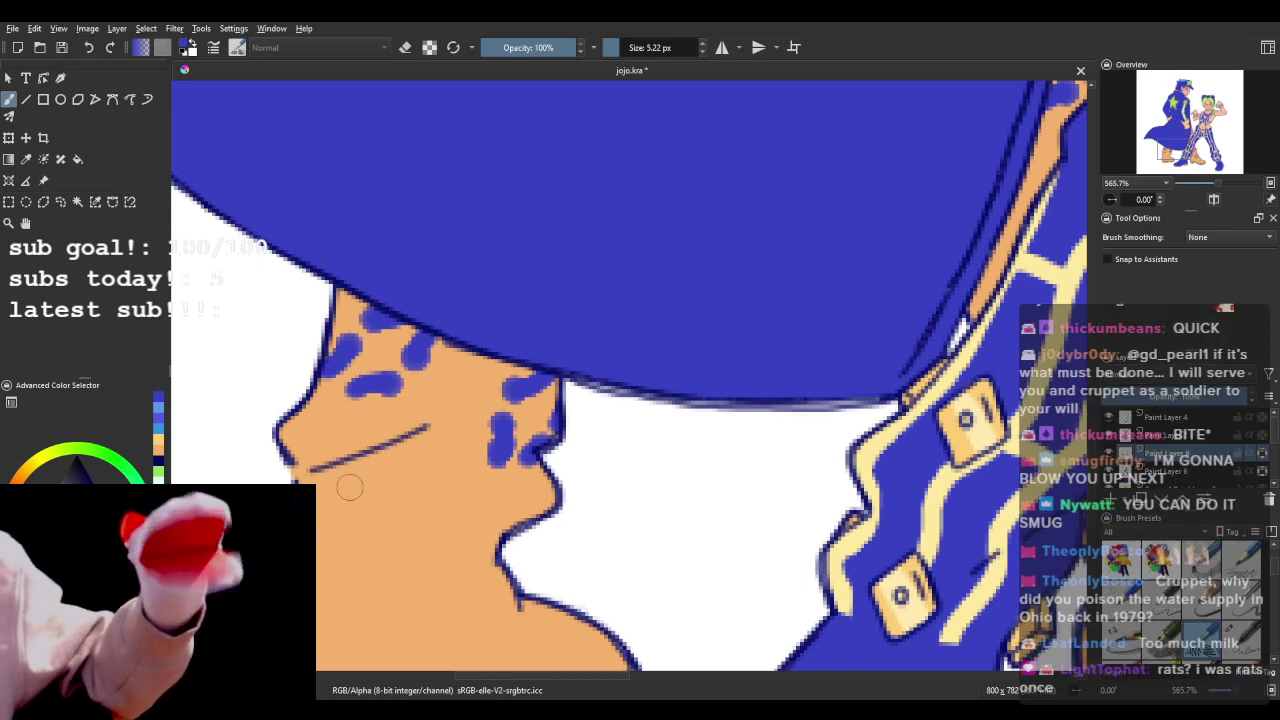
{"action": "left_click_drag", "start_coordinate": [345, 503], "coordinate": [390, 467]}
{"action": "left_click_drag", "start_coordinate": [410, 512], "coordinate": [414, 530]}
{"action": "mouse_move", "coordinate": [404, 481]}
{"action": "left_mouse_down"}
{"action": "mouse_move", "coordinate": [413, 528]}
{"action": "mouse_move", "coordinate": [341, 566]}
{"action": "mouse_move", "coordinate": [374, 576]}
{"action": "left_mouse_up"}
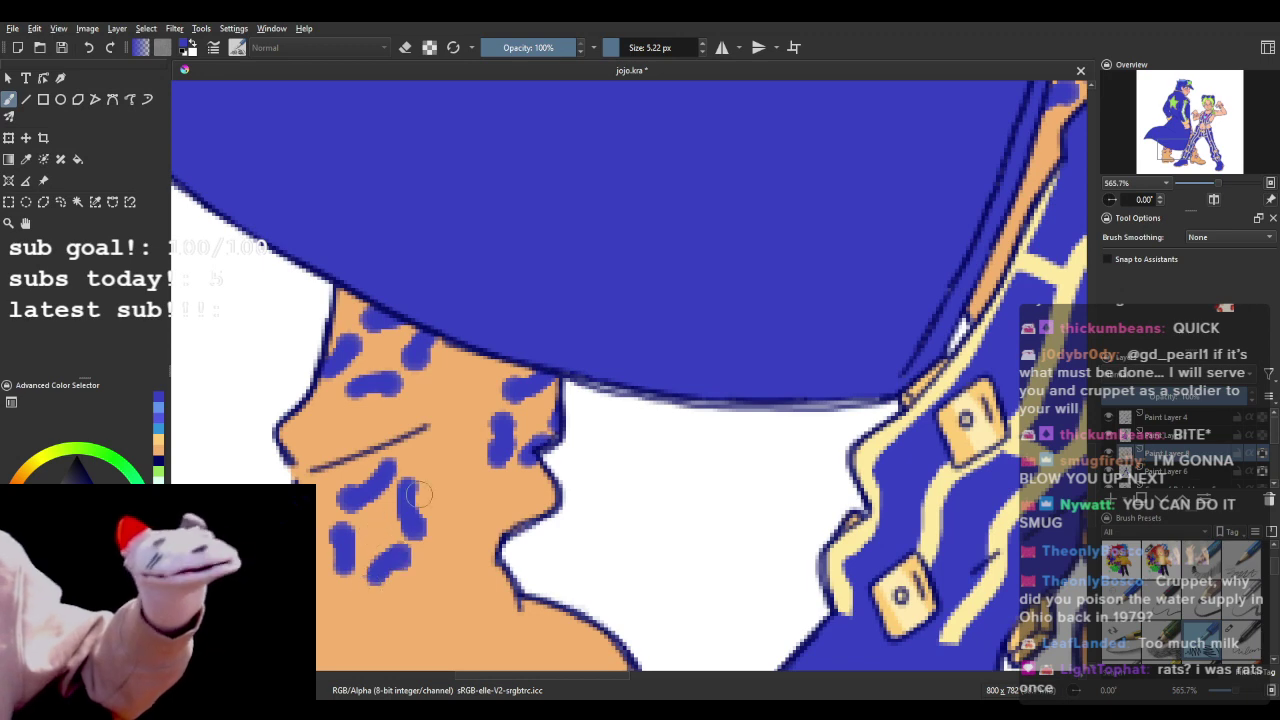
- Examine the whole illustration to judge the spotted trousers against the rest of the two characters
{"action": "scroll", "coordinate": [420, 493], "scroll_direction": "down", "scroll_amount": 7}
{"action": "scroll", "coordinate": [358, 489], "scroll_direction": "up", "scroll_amount": 3}
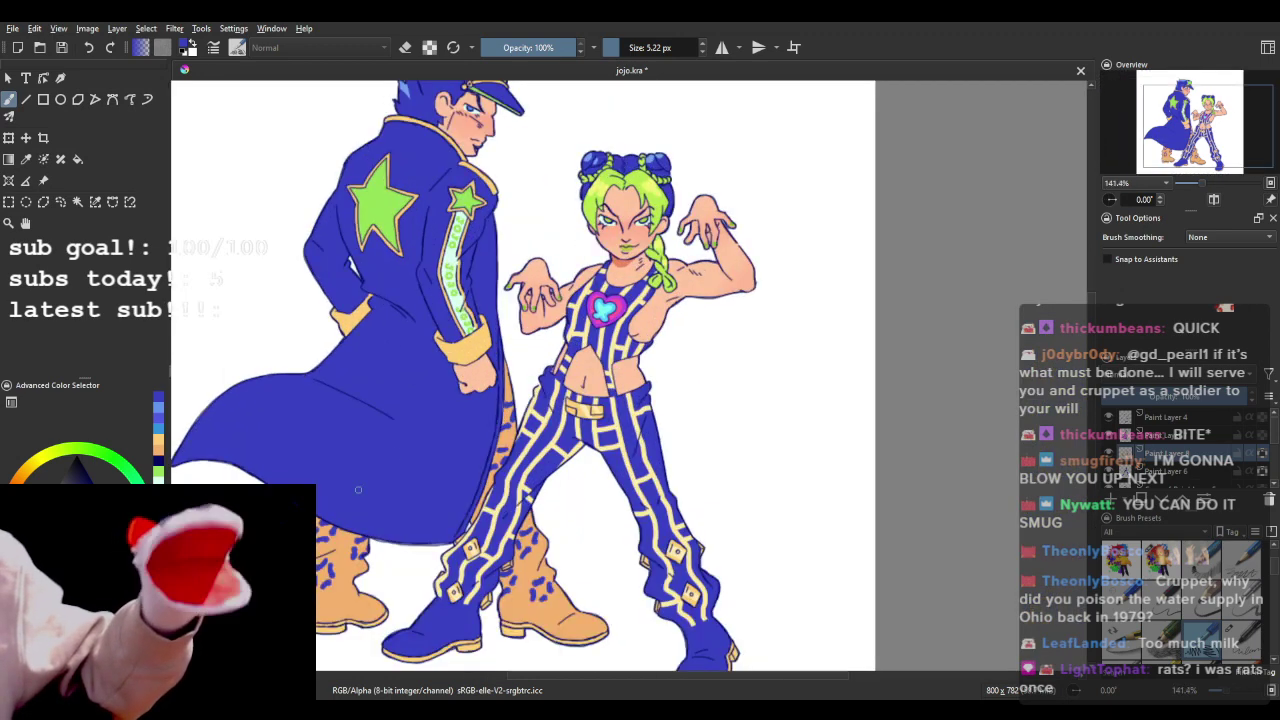
{"action": "scroll", "coordinate": [448, 405], "scroll_direction": "down", "scroll_amount": 2}
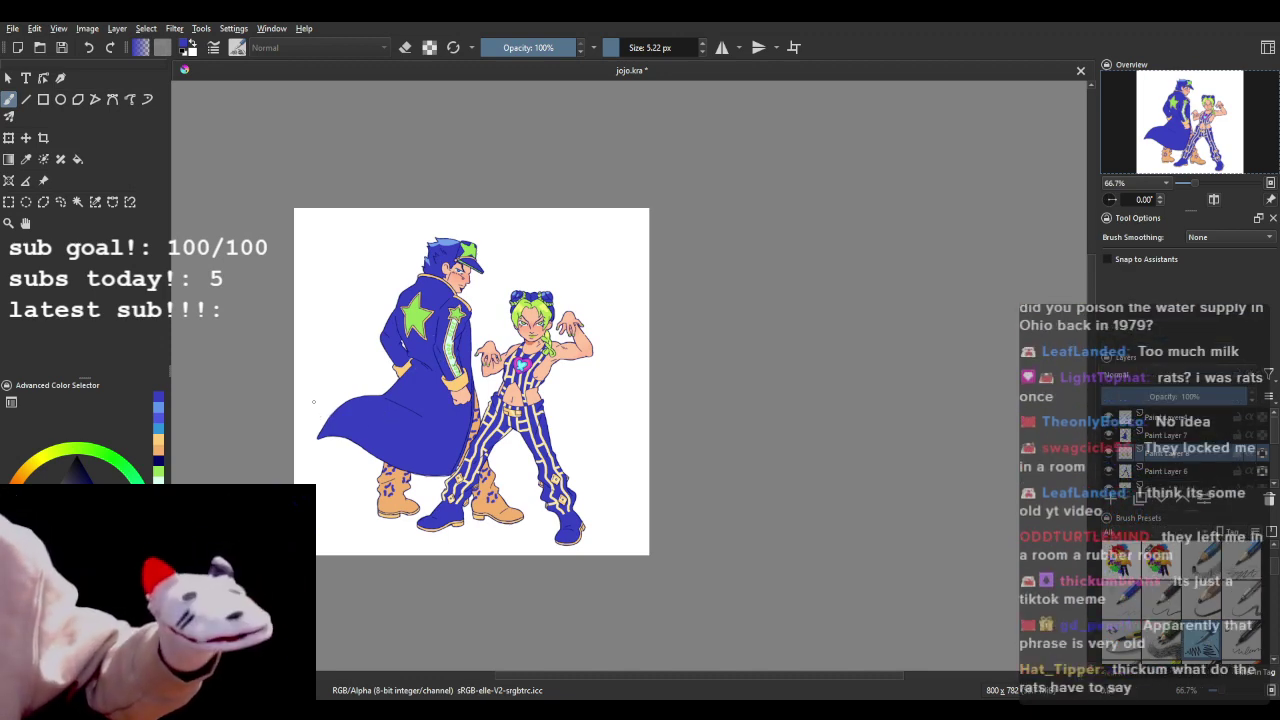
{"action": "scroll", "coordinate": [440, 400], "scroll_direction": "up", "scroll_amount": 1}
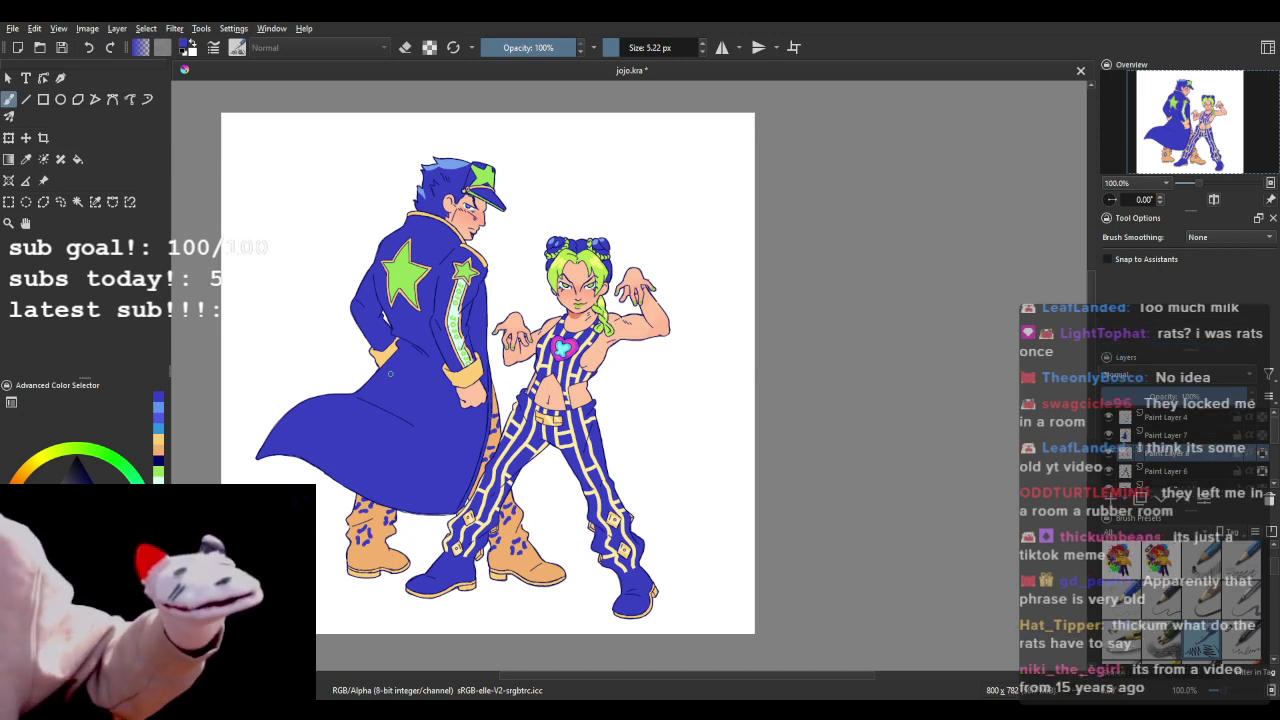
{"action": "scroll", "coordinate": [390, 373], "scroll_direction": "down", "scroll_amount": 2}
{"action": "scroll", "coordinate": [390, 373], "scroll_direction": "up", "scroll_amount": 1}
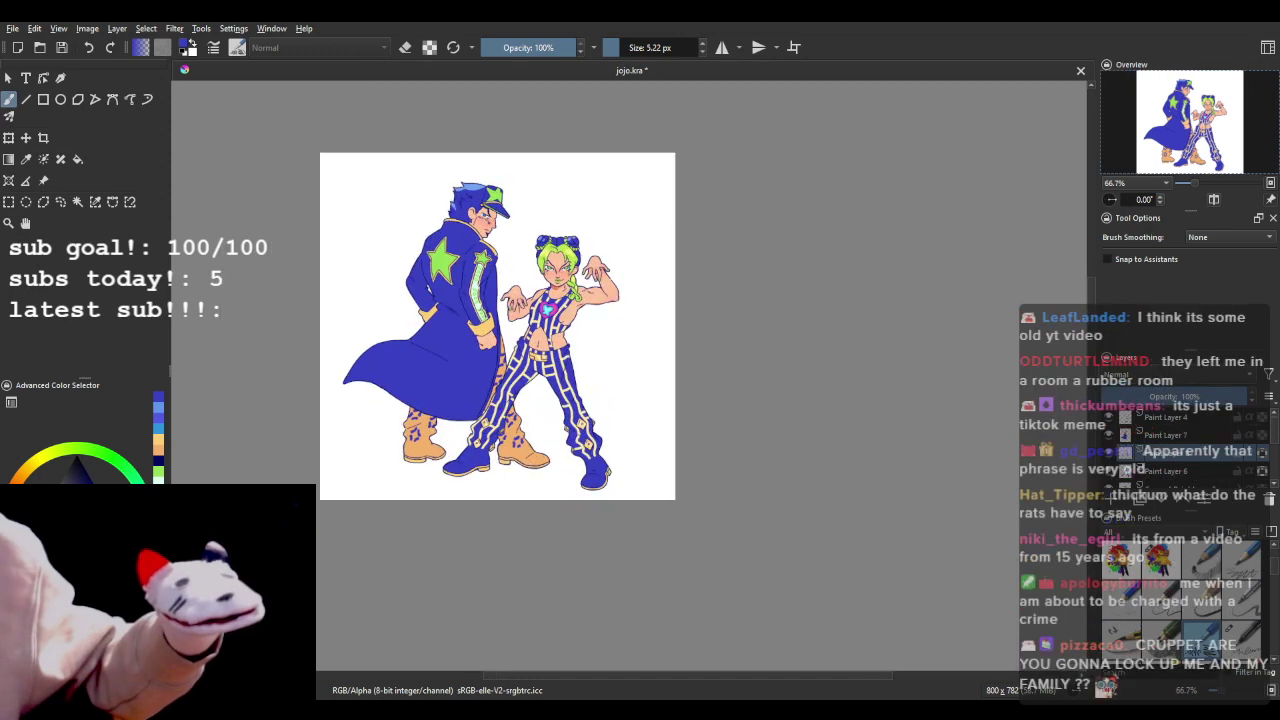
{"action": "scroll", "coordinate": [464, 275], "scroll_direction": "up", "scroll_amount": 1}
{"action": "scroll", "coordinate": [456, 329], "scroll_direction": "up", "scroll_amount": 1}
{"action": "scroll", "coordinate": [456, 329], "scroll_direction": "down", "scroll_amount": 2}
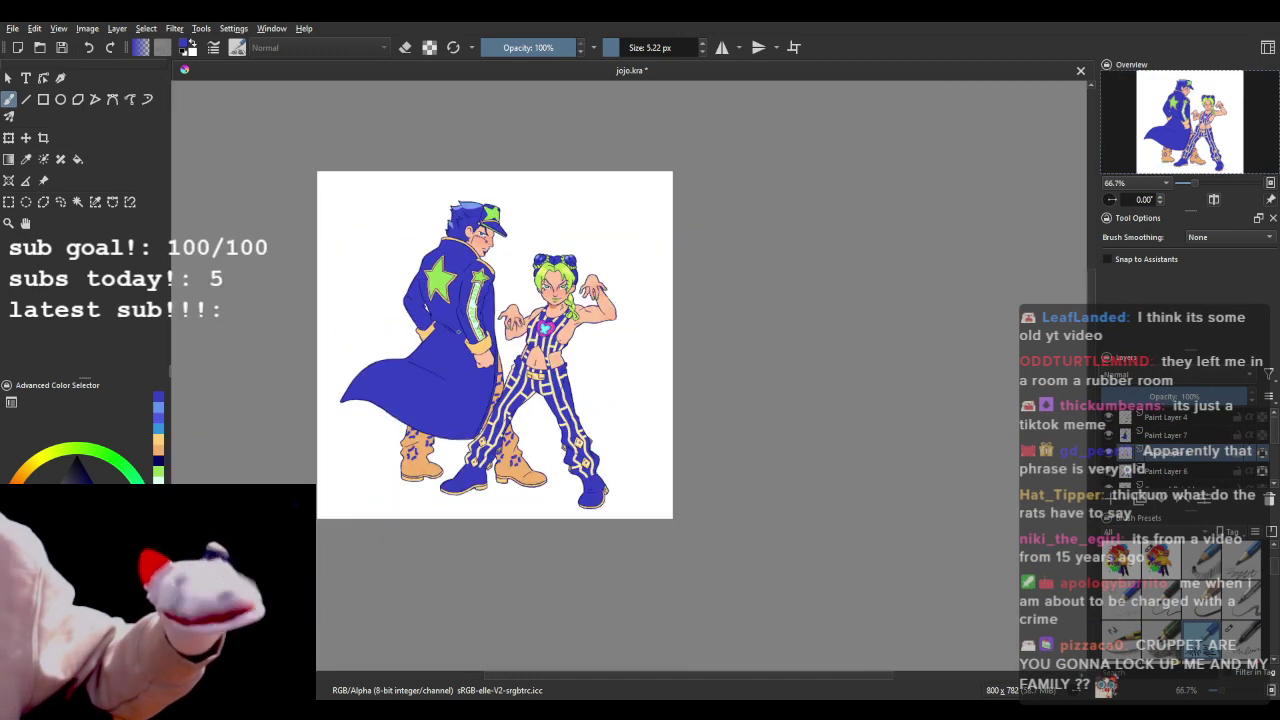
{"action": "scroll", "coordinate": [393, 327], "scroll_direction": "up", "scroll_amount": 2}
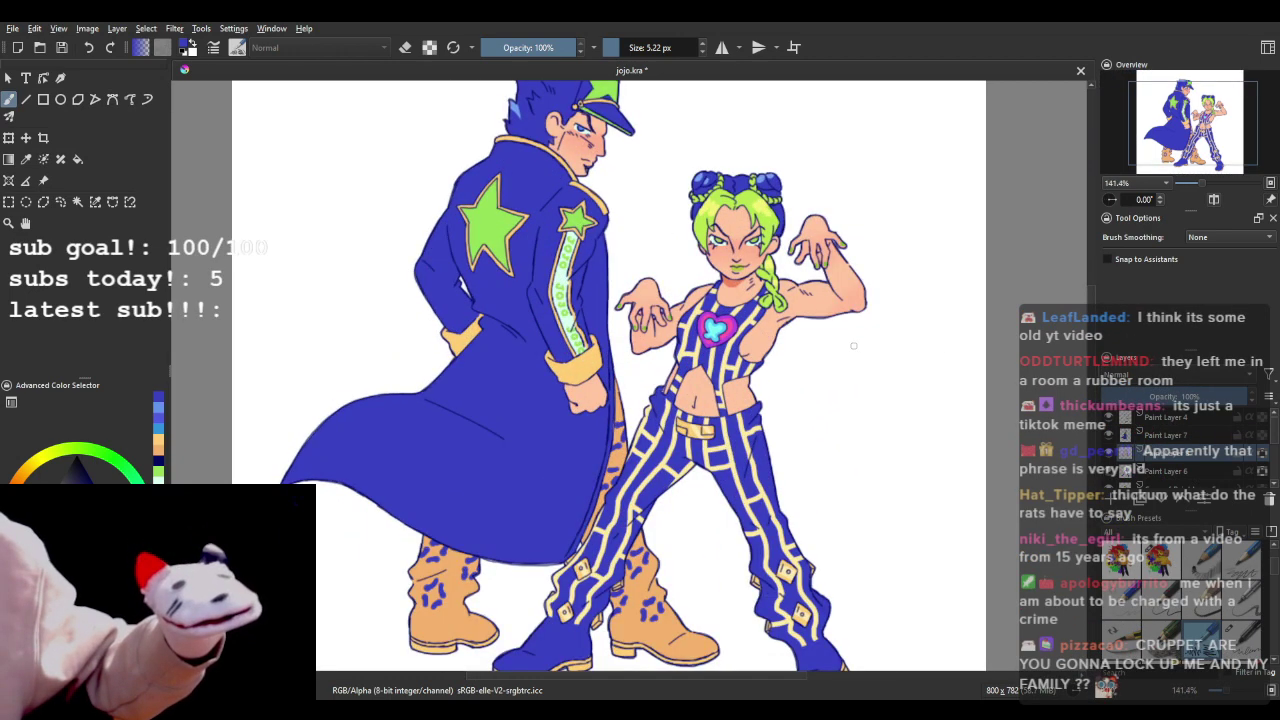
- Hide the Paint Layer 4 line art briefly to check the colors, show it again, and select Paint Layer 7
{"action": "left_click", "coordinate": [1107, 419]}
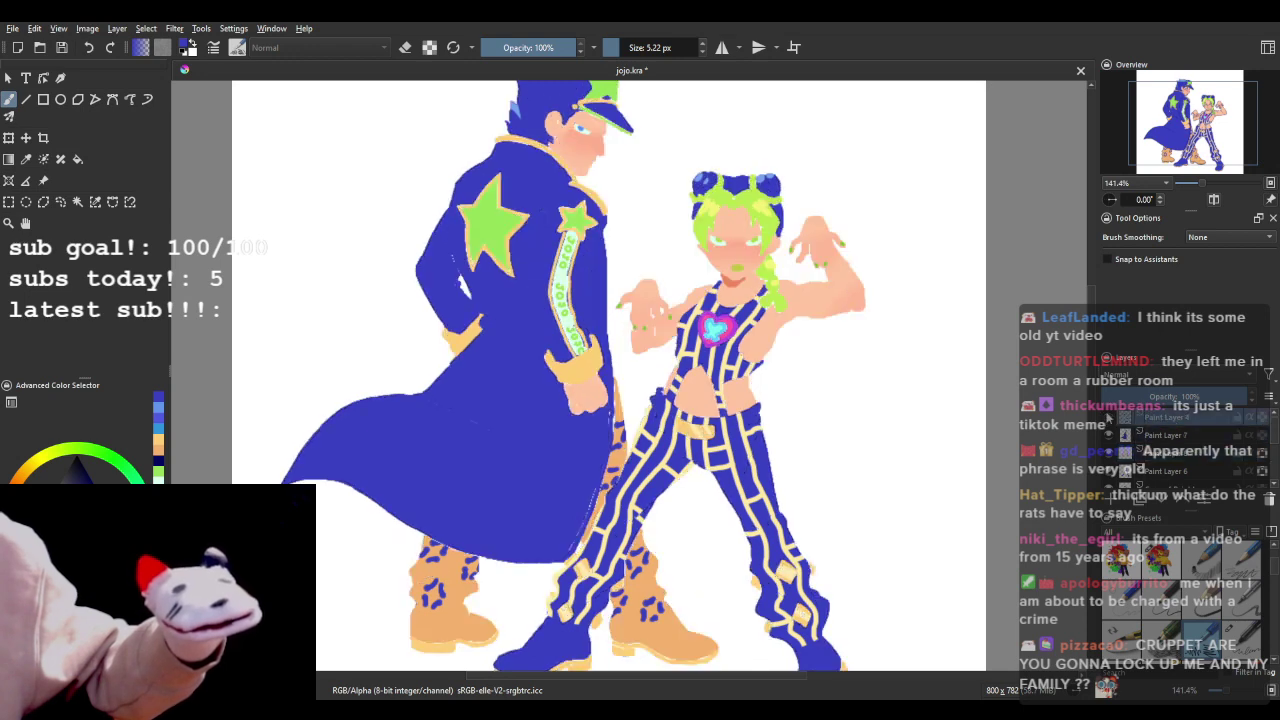
{"action": "left_click", "coordinate": [1107, 419]}
{"action": "left_click", "coordinate": [1150, 437]}
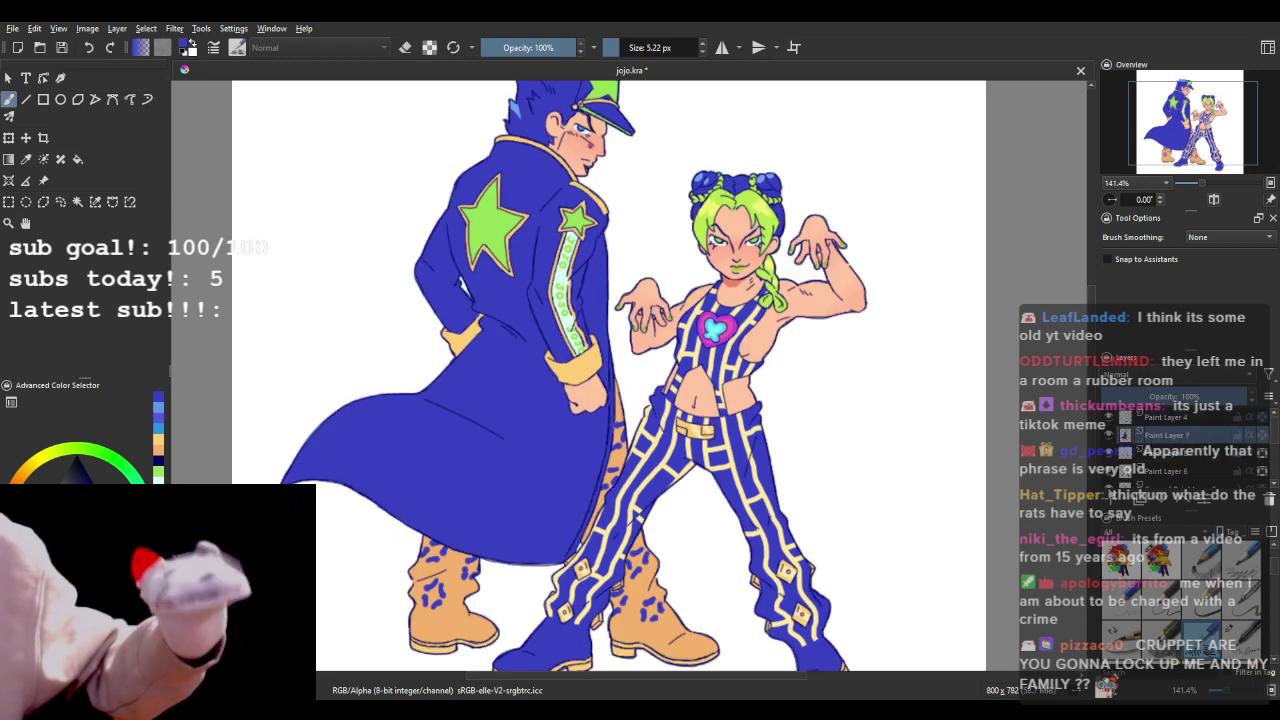
- On a new layer above Paint Layer 7, paint a white band along the outer edge of the man's coat tail with a 40.24 px brush
{"action": "left_click", "coordinate": [1111, 498]}
{"action": "scroll", "coordinate": [1182, 600], "scroll_direction": "up", "scroll_amount": 1}
{"action": "left_click", "coordinate": [1121, 600]}
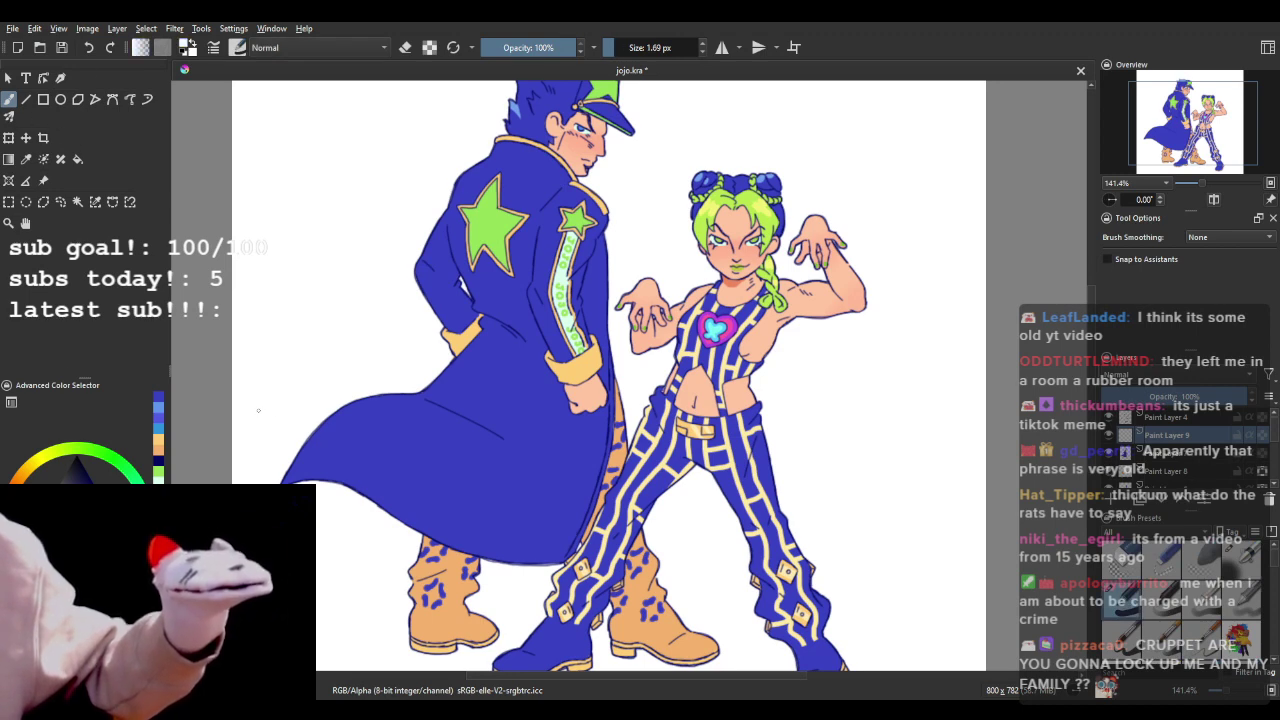
{"action": "left_click", "coordinate": [614, 52]}
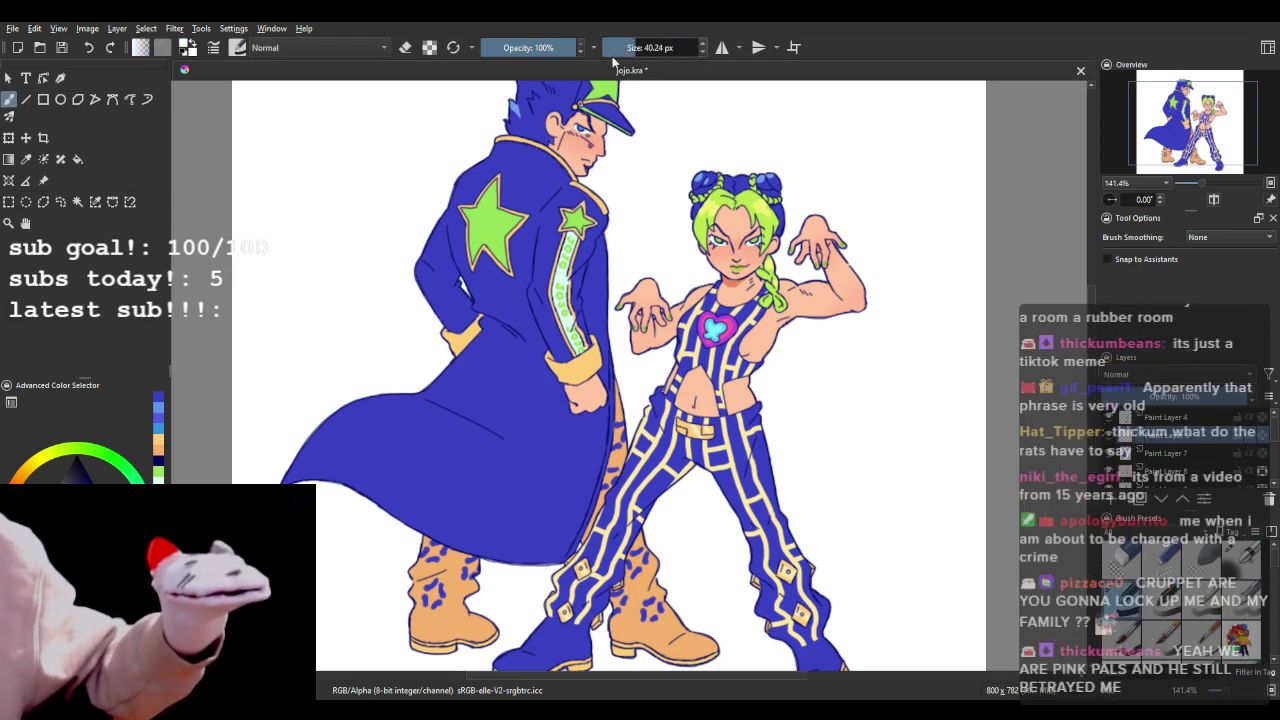
{"action": "mouse_move", "coordinate": [323, 459]}
{"action": "left_mouse_down"}
{"action": "mouse_move", "coordinate": [410, 381]}
{"action": "mouse_move", "coordinate": [448, 345]}
{"action": "left_mouse_up"}
{"action": "scroll", "coordinate": [485, 445], "scroll_direction": "down", "scroll_amount": 5}
{"action": "scroll", "coordinate": [498, 310], "scroll_direction": "up", "scroll_amount": 5}
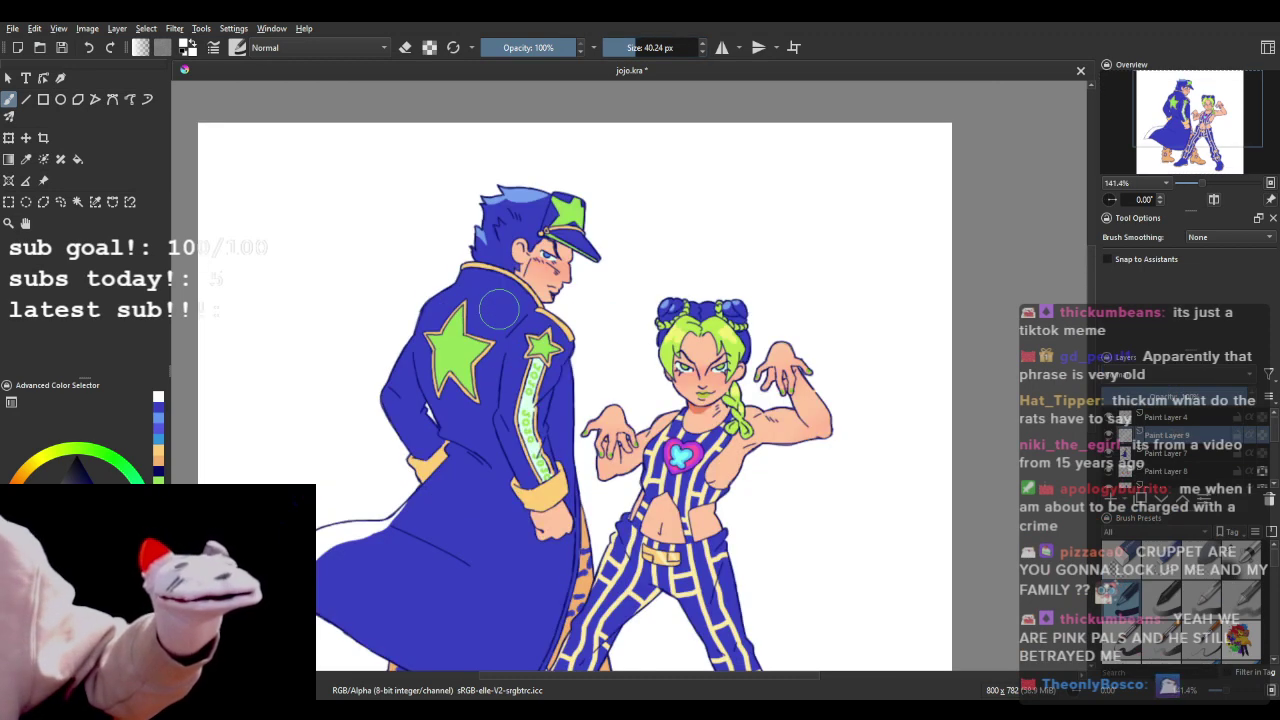
- Paint white along the outer edge of the man's back sleeve and over the back of his hair
{"action": "mouse_move", "coordinate": [437, 273]}
{"action": "left_mouse_down"}
{"action": "mouse_move", "coordinate": [373, 391]}
{"action": "mouse_move", "coordinate": [400, 476]}
{"action": "left_mouse_up"}
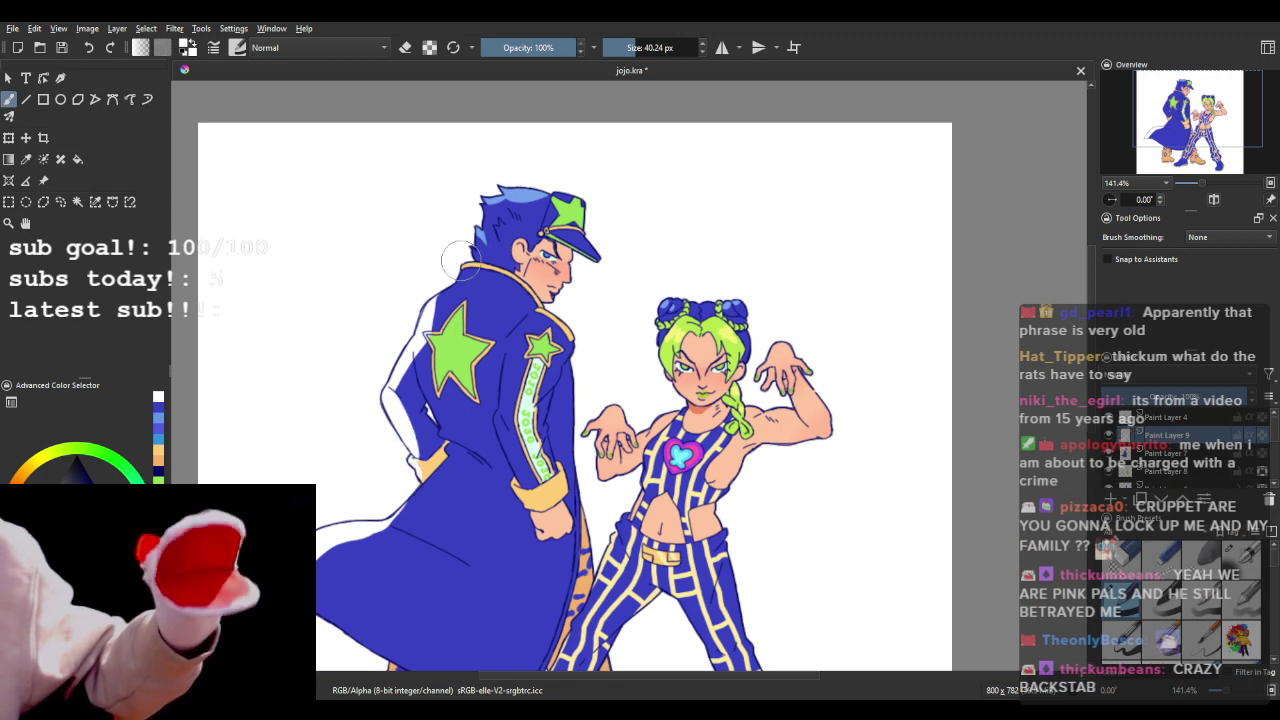
{"action": "mouse_move", "coordinate": [453, 245]}
{"action": "left_mouse_down"}
{"action": "mouse_move", "coordinate": [462, 213]}
{"action": "mouse_move", "coordinate": [530, 175]}
{"action": "left_mouse_up"}
{"action": "scroll", "coordinate": [512, 343], "scroll_direction": "down", "scroll_amount": 3}
{"action": "scroll", "coordinate": [468, 452], "scroll_direction": "up", "scroll_amount": 2}
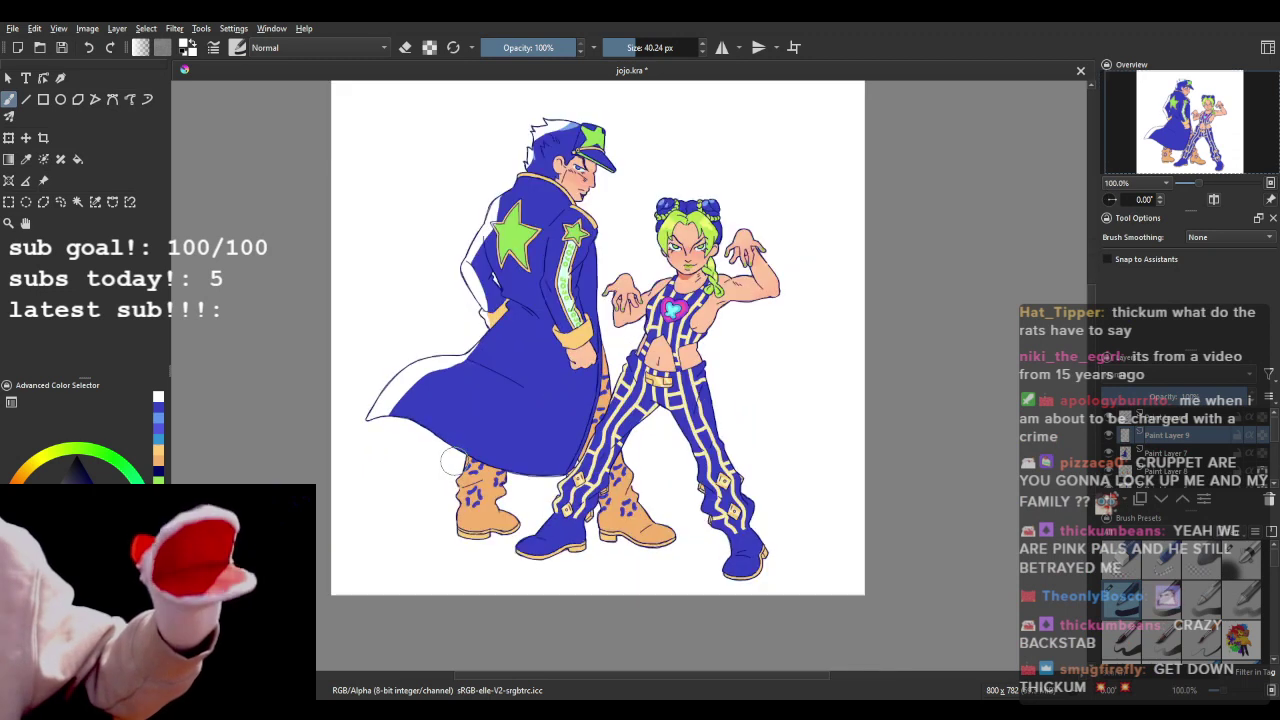
- Paint white along the outer edges of the man's rear boot, the woman's front trouser leg and one side of her hair
{"action": "mouse_move", "coordinate": [449, 421]}
{"action": "left_mouse_down"}
{"action": "mouse_move", "coordinate": [452, 512]}
{"action": "mouse_move", "coordinate": [480, 549]}
{"action": "left_mouse_up"}
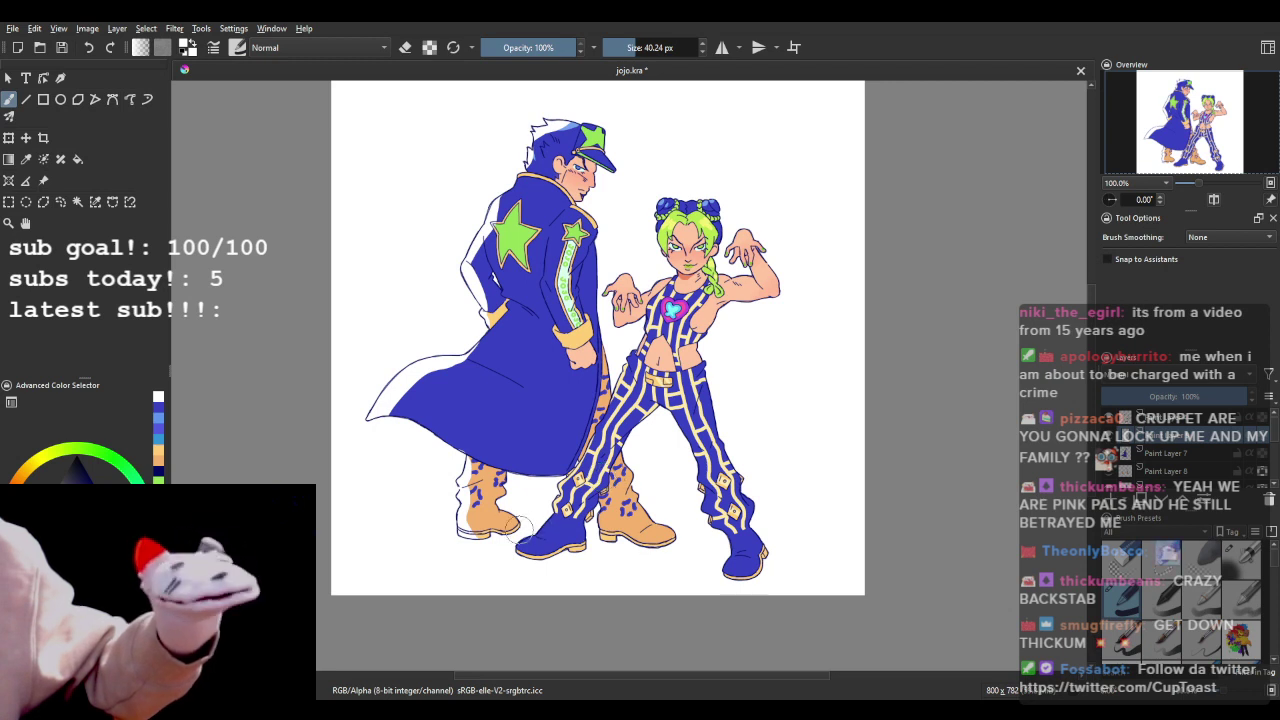
{"action": "left_click_drag", "start_coordinate": [530, 536], "coordinate": [640, 326]}
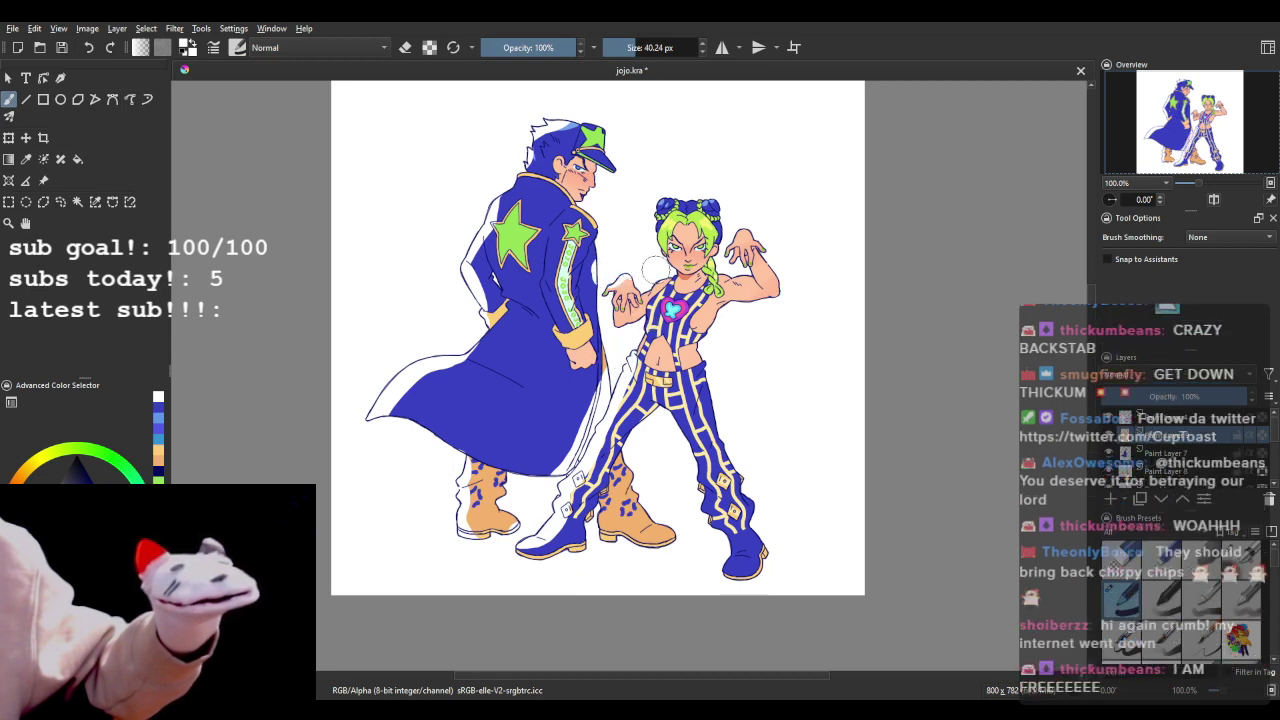
{"action": "left_click_drag", "start_coordinate": [656, 258], "coordinate": [663, 190]}
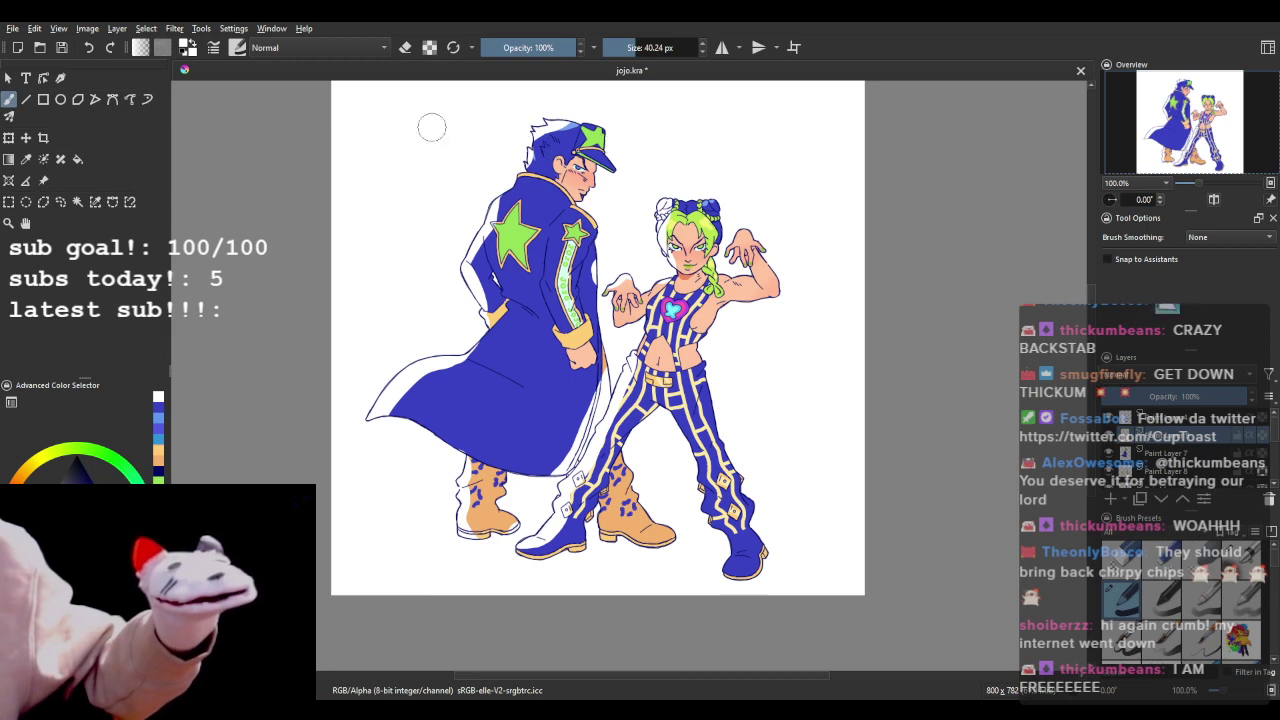
- Erase the excess white from the man's coat front and spotted leg and from the woman's striped trousers
{"action": "key", "text": "e"}
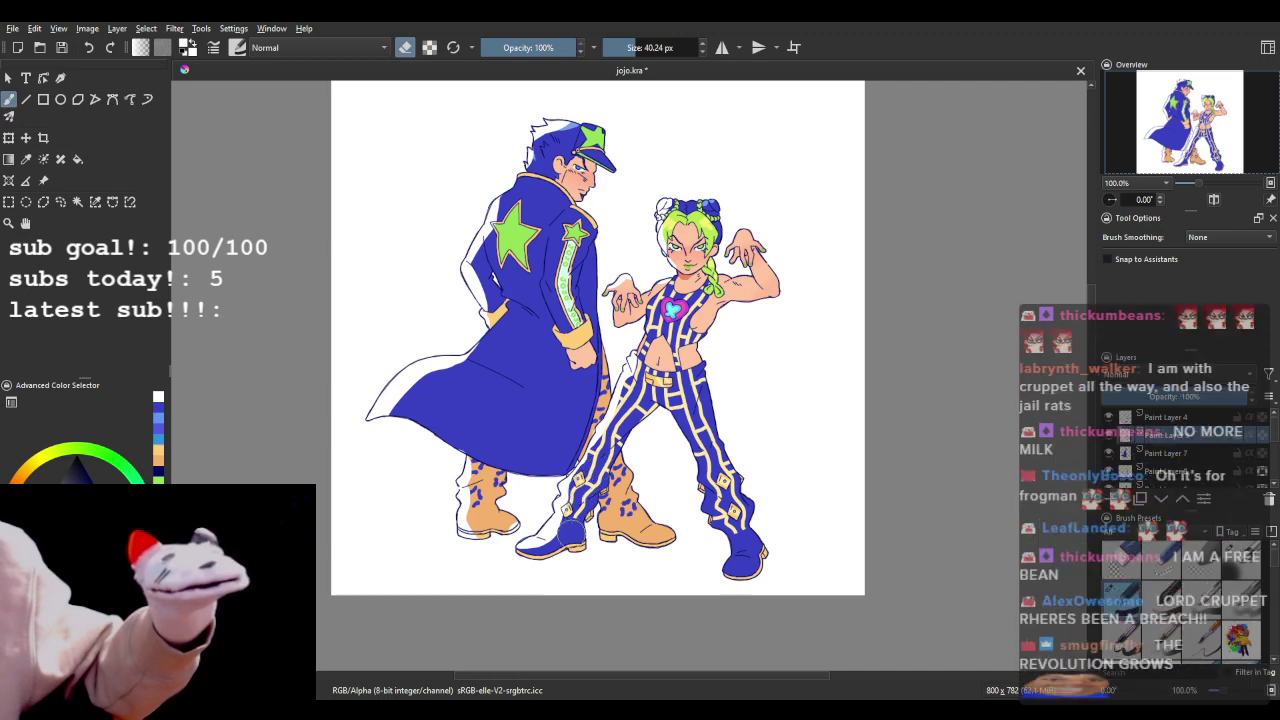
{"action": "scroll", "coordinate": [580, 323], "scroll_direction": "down", "scroll_amount": 3}
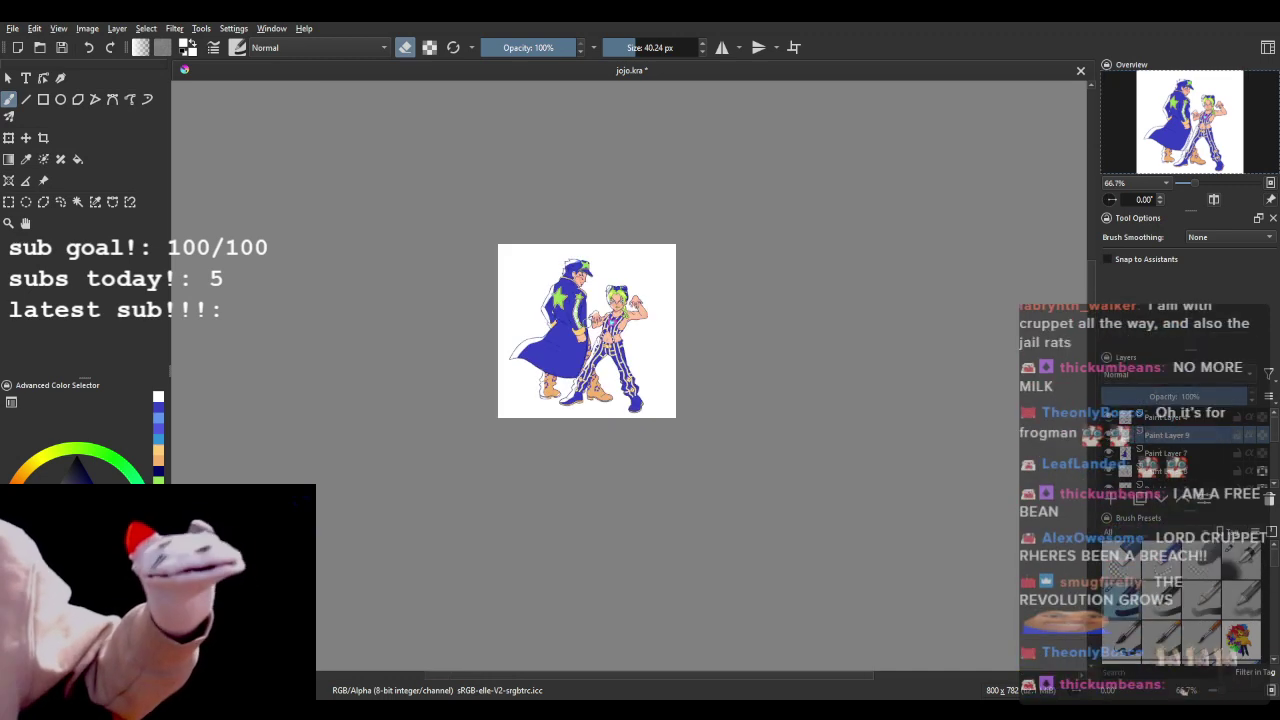
{"action": "scroll", "coordinate": [577, 318], "scroll_direction": "up", "scroll_amount": 3}
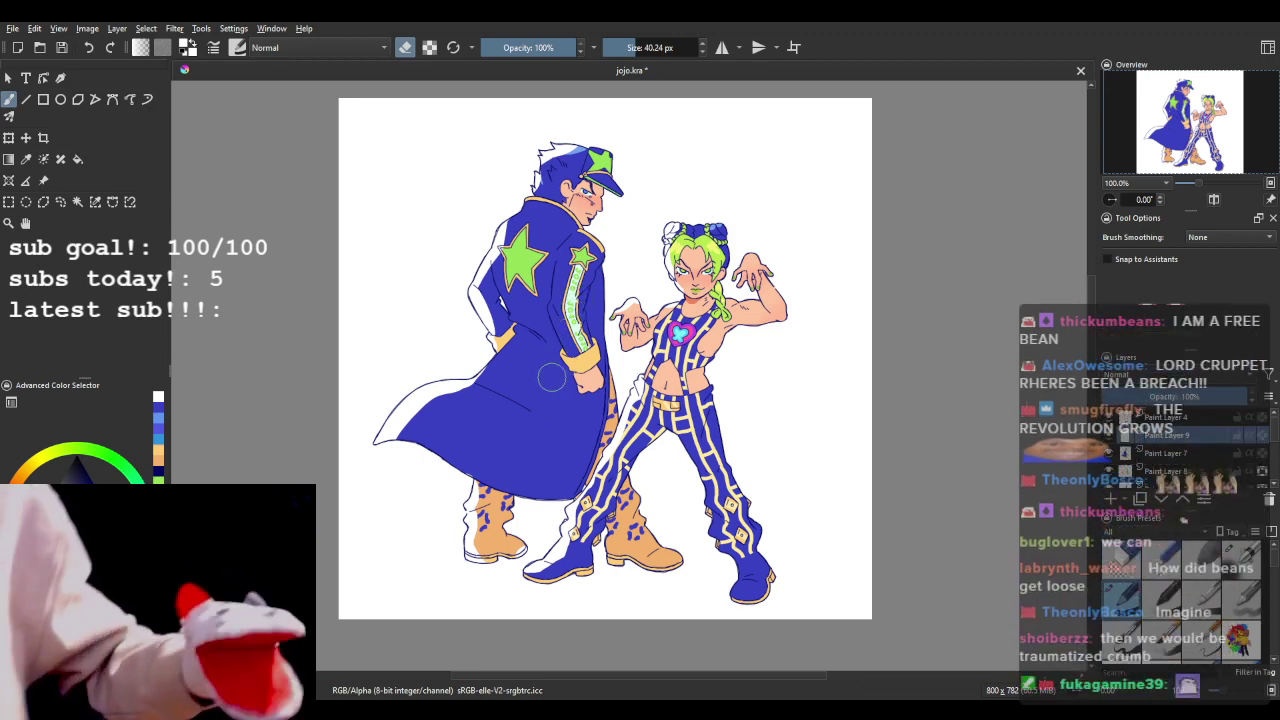
{"action": "scroll", "coordinate": [582, 356], "scroll_direction": "down", "scroll_amount": 1}
{"action": "scroll", "coordinate": [586, 358], "scroll_direction": "up", "scroll_amount": 1}
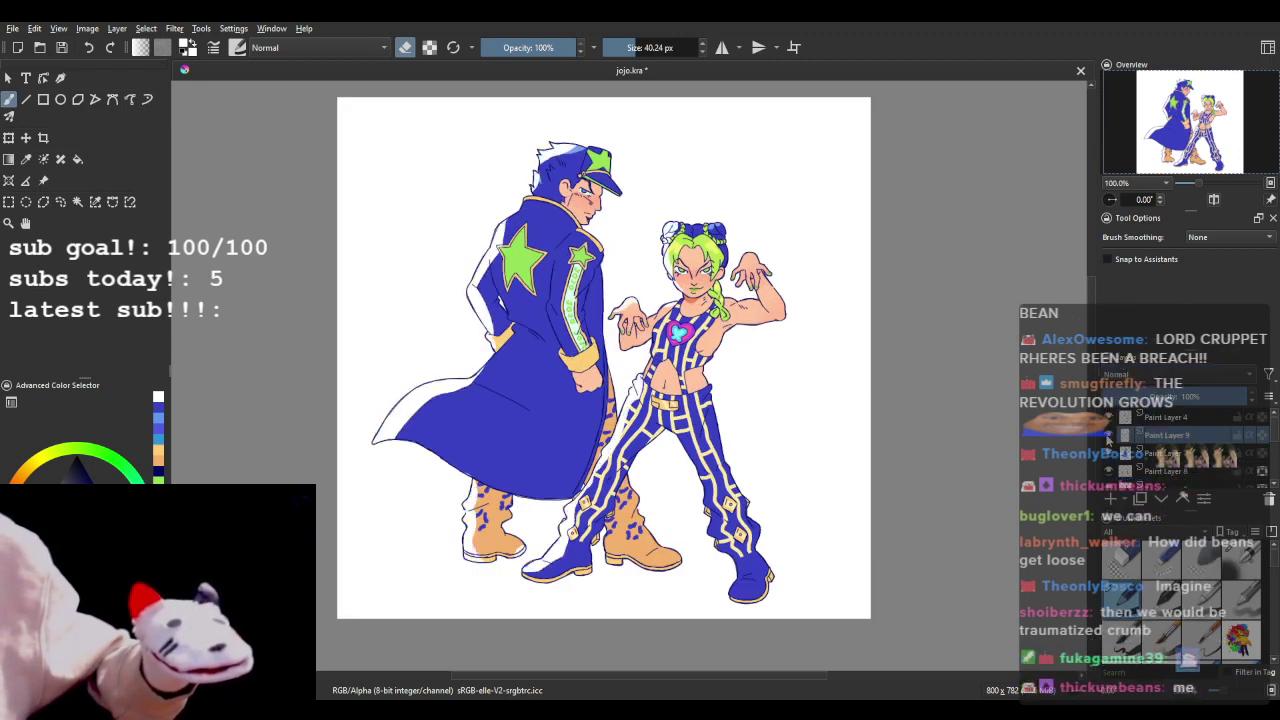
- Toggle the visibility of Paint Layer 9 to compare the illustration with and without the white edge lighting
{"action": "left_click", "coordinate": [1108, 436]}
{"action": "left_click", "coordinate": [1108, 436]}
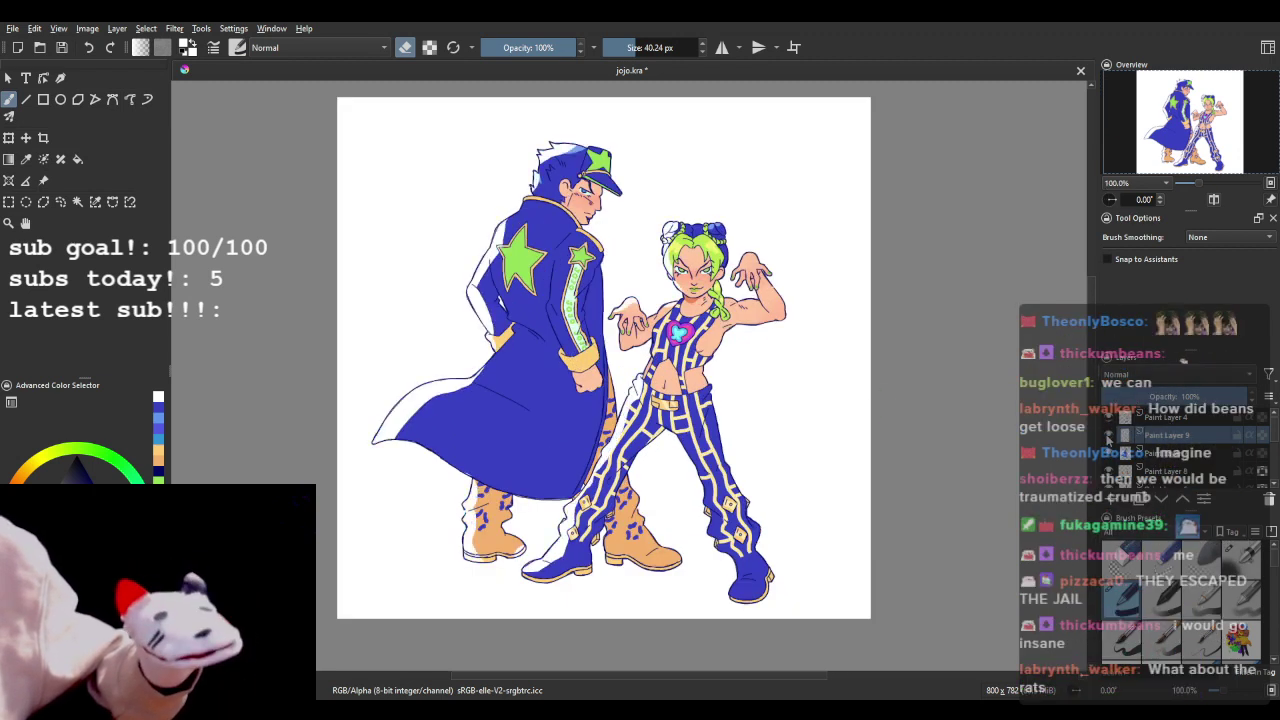
{"action": "left_click", "coordinate": [1108, 436]}
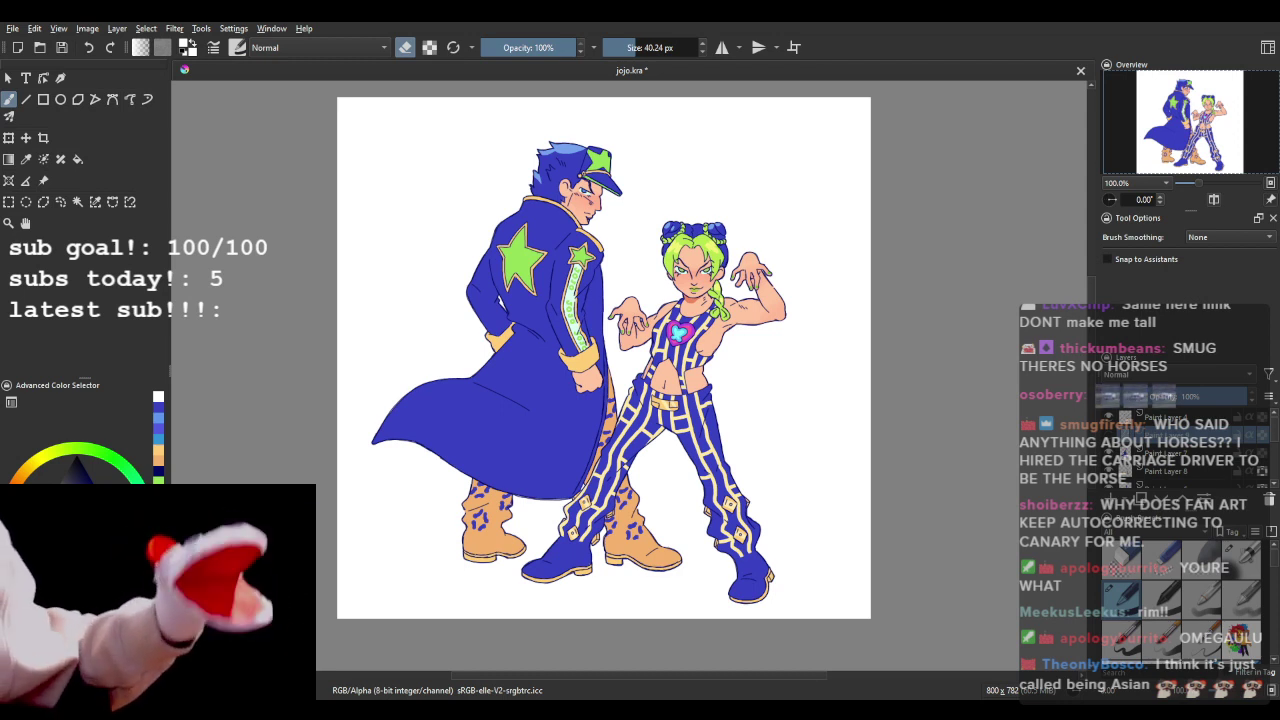
{"action": "left_click", "coordinate": [1110, 437]}
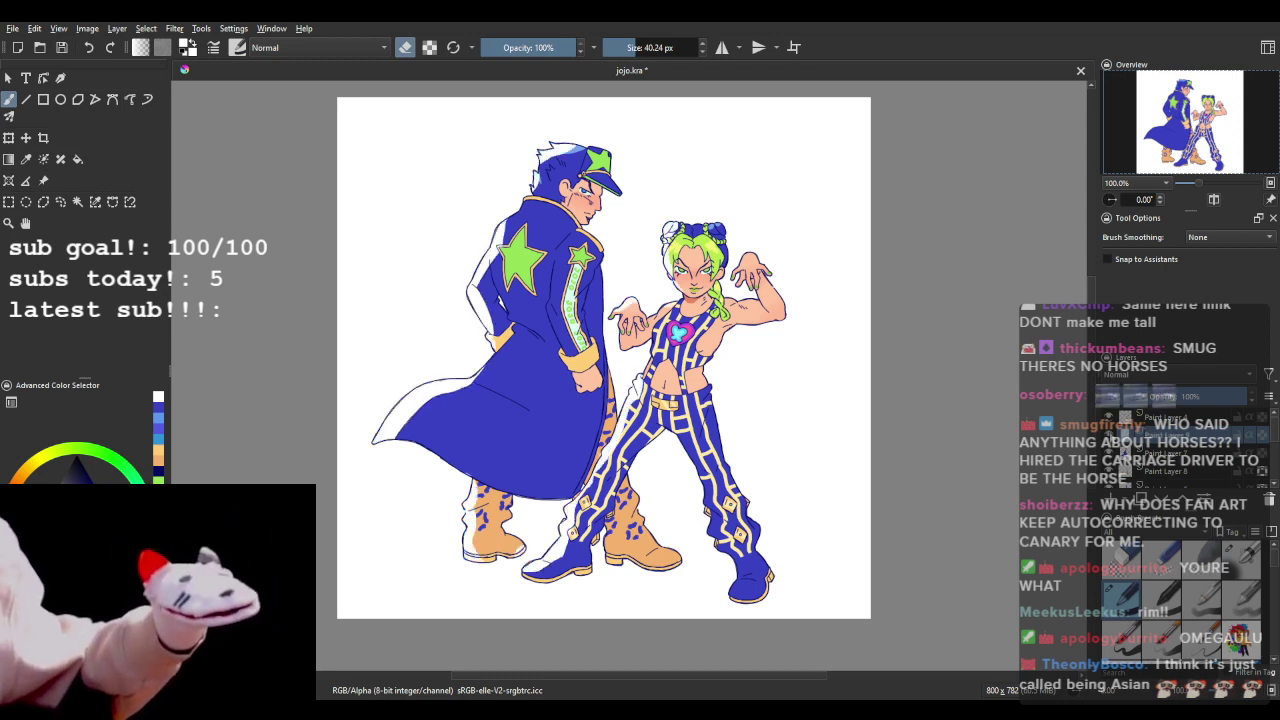
{"action": "left_click", "coordinate": [1110, 437]}
{"action": "left_click", "coordinate": [1110, 437]}
{"action": "left_click", "coordinate": [1110, 437]}
{"action": "left_click", "coordinate": [1110, 437]}
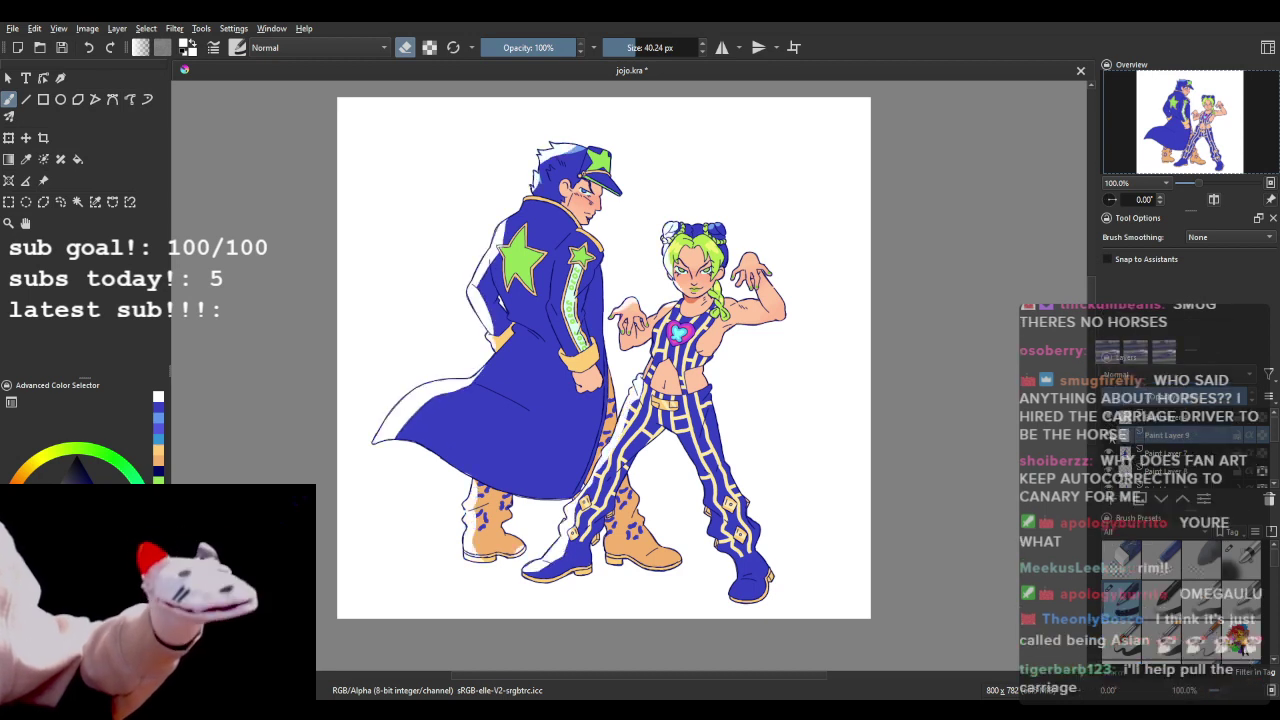
- Add a new paint layer directly beneath Paint Layer 5 for the background
{"action": "left_click", "coordinate": [1175, 453]}
{"action": "left_click", "coordinate": [1181, 468]}
{"action": "scroll", "coordinate": [1181, 466], "scroll_direction": "down", "scroll_amount": 3}
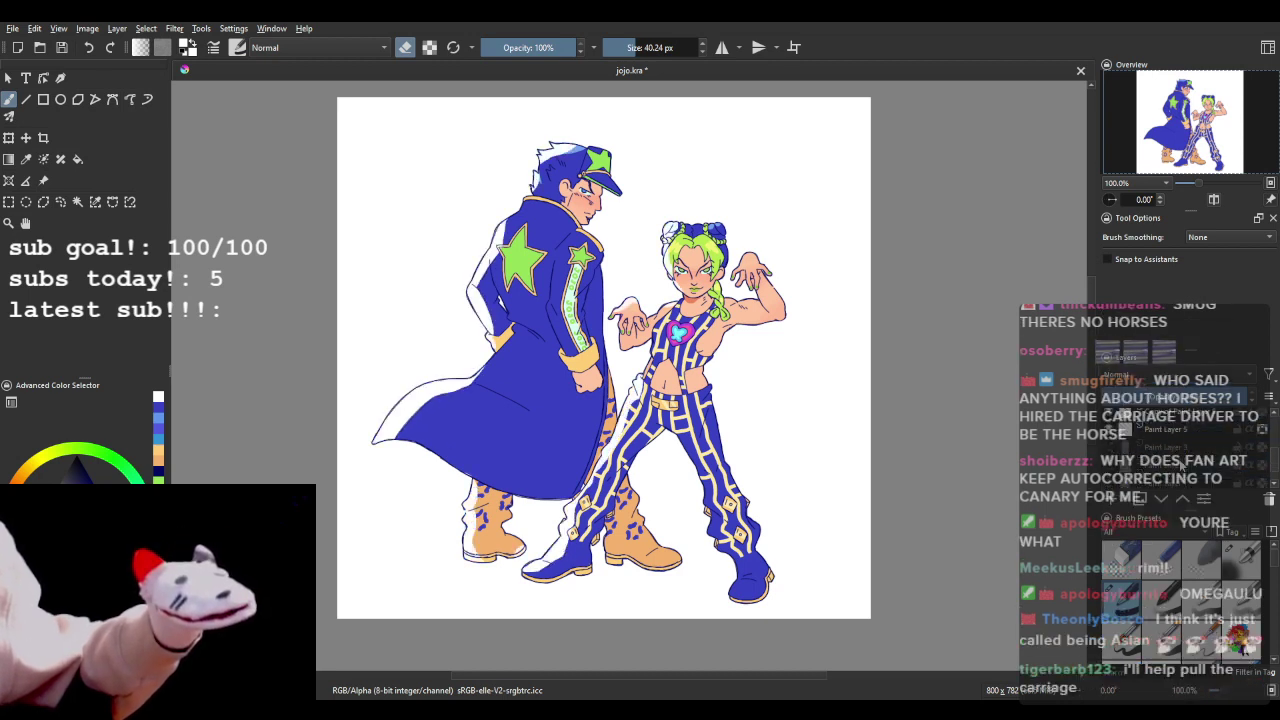
{"action": "left_click", "coordinate": [1175, 429]}
{"action": "left_click", "coordinate": [1168, 447]}
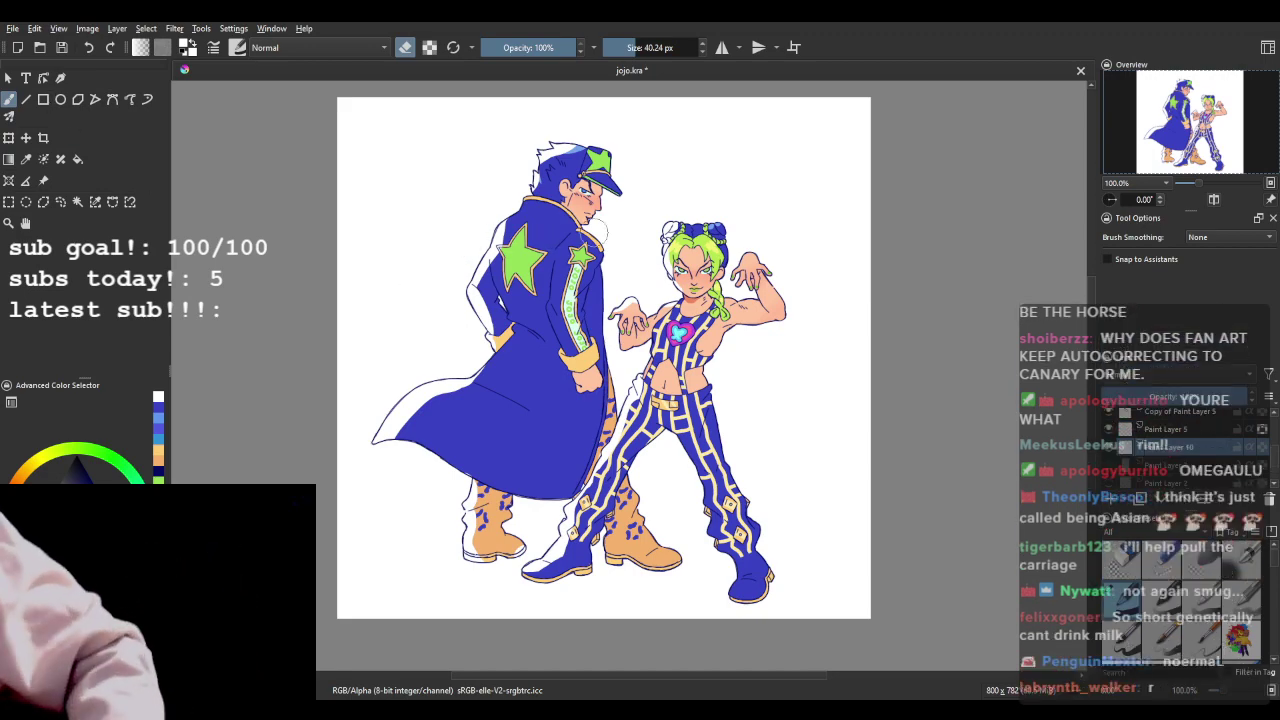
- Sample the pale mint of the woman's eye white and paint the background with it using a 1000 px brush
{"action": "scroll", "coordinate": [690, 256], "scroll_direction": "up", "scroll_amount": 3}
{"action": "scroll", "coordinate": [678, 294], "scroll_direction": "up", "scroll_amount": 2}
{"action": "left_click", "coordinate": [578, 343], "text": "ctrl"}
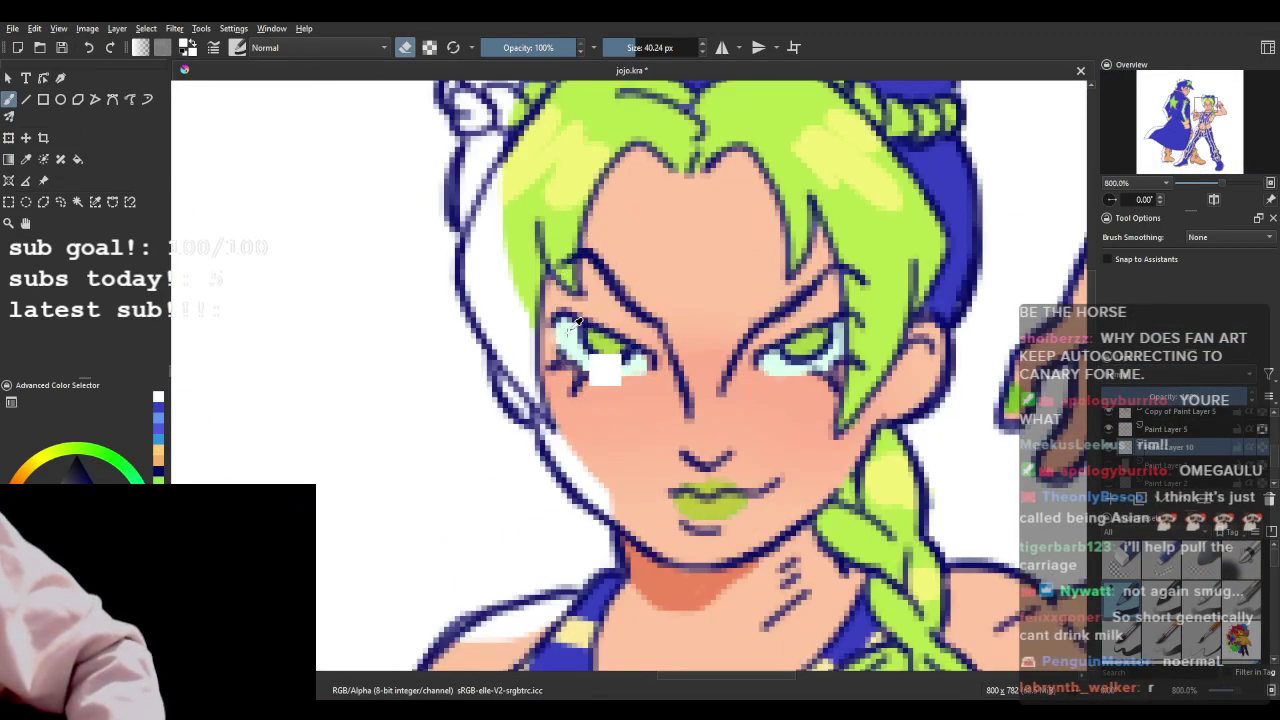
{"action": "key", "text": "e"}
{"action": "scroll", "coordinate": [580, 291], "scroll_direction": "down", "scroll_amount": 6}
{"action": "left_click_drag", "start_coordinate": [668, 48], "coordinate": [706, 48]}
{"action": "mouse_move", "coordinate": [662, 160]}
{"action": "left_mouse_down"}
{"action": "mouse_move", "coordinate": [415, 418]}
{"action": "mouse_move", "coordinate": [368, 431]}
{"action": "left_mouse_up"}
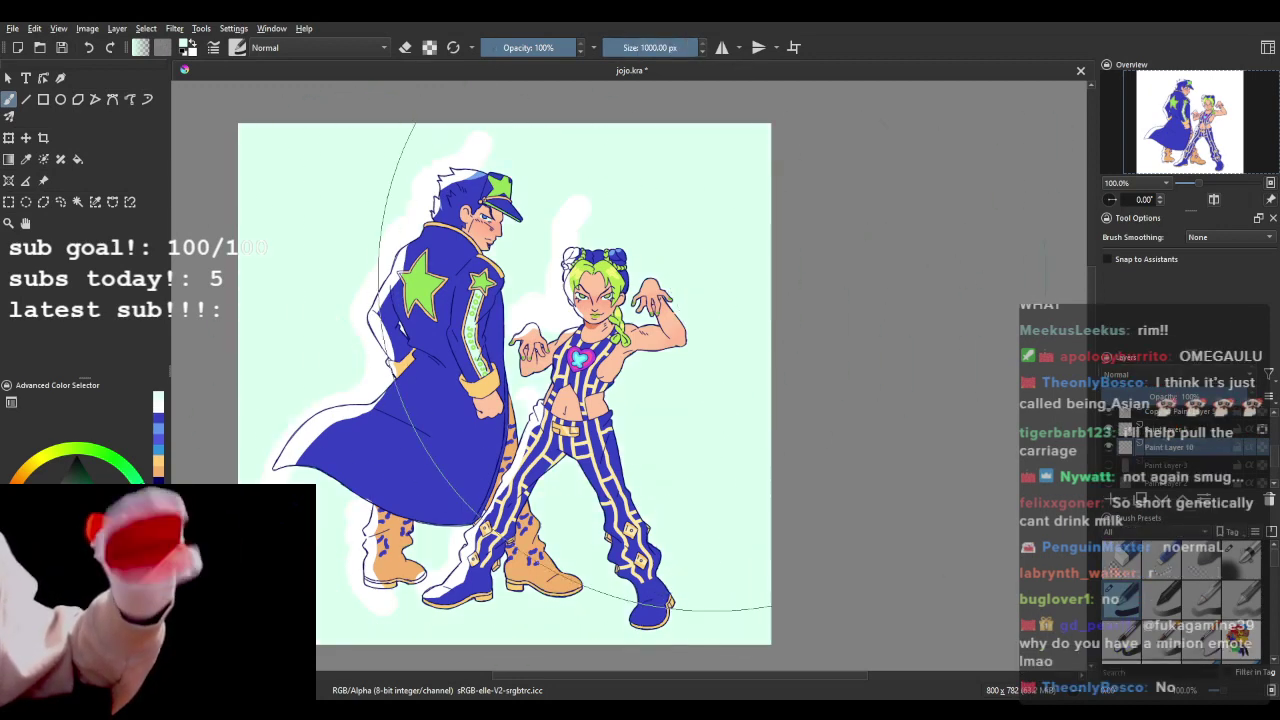
{"action": "scroll", "coordinate": [600, 330], "scroll_direction": "down", "scroll_amount": 2}
{"action": "scroll", "coordinate": [673, 256], "scroll_direction": "up", "scroll_amount": 3}
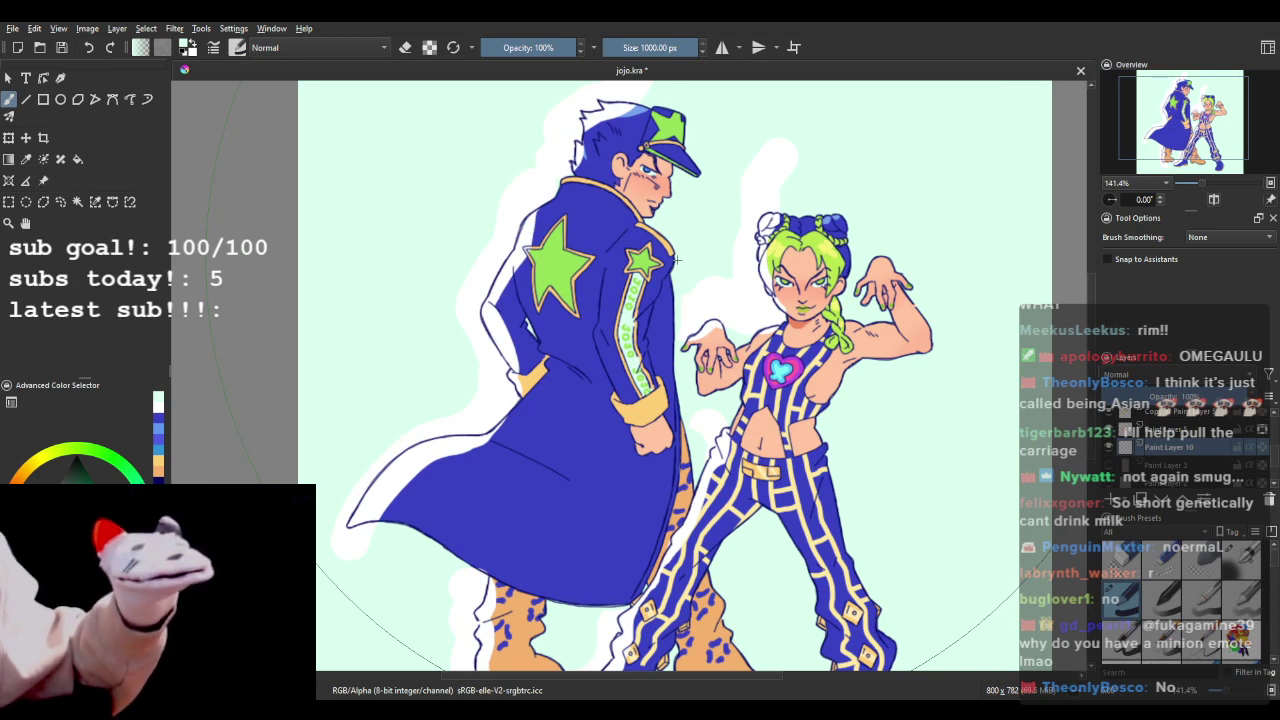
{"action": "scroll", "coordinate": [677, 258], "scroll_direction": "down", "scroll_amount": 1}
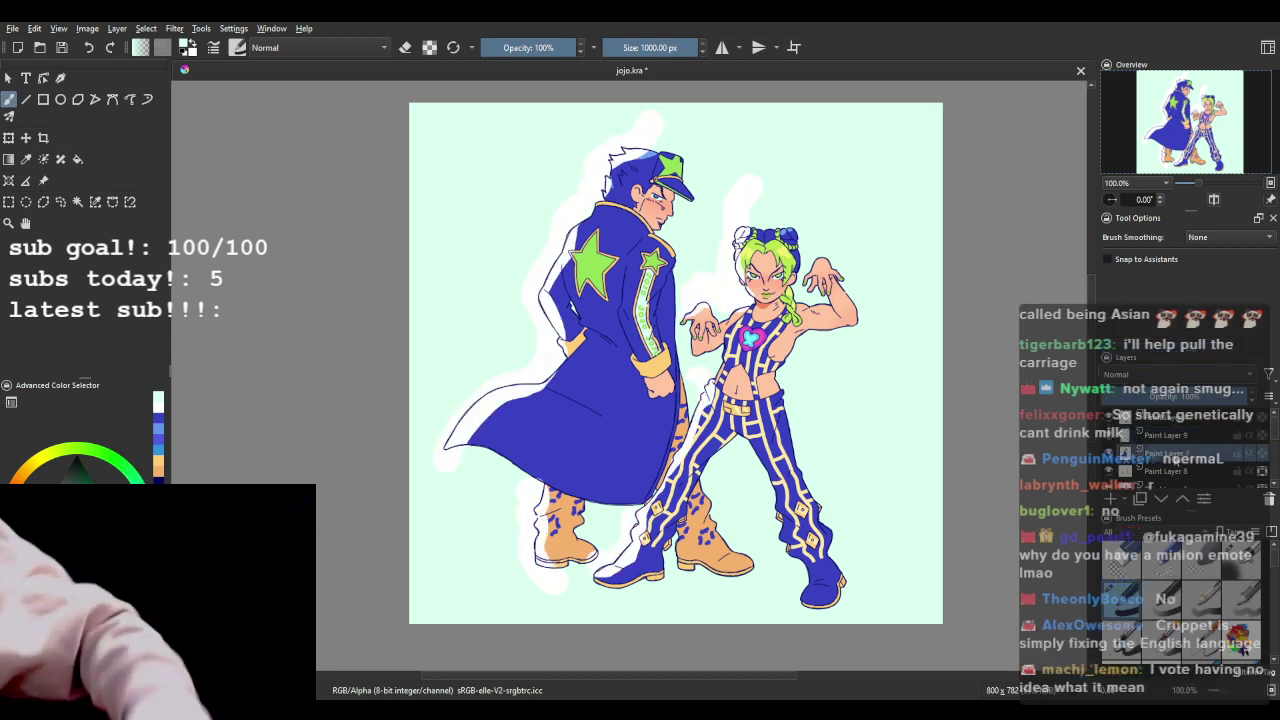
- Merge Paint Layer 7 with the color layers above Paint Layer 10 and duplicate the merged layer
{"action": "key", "text": "e"}
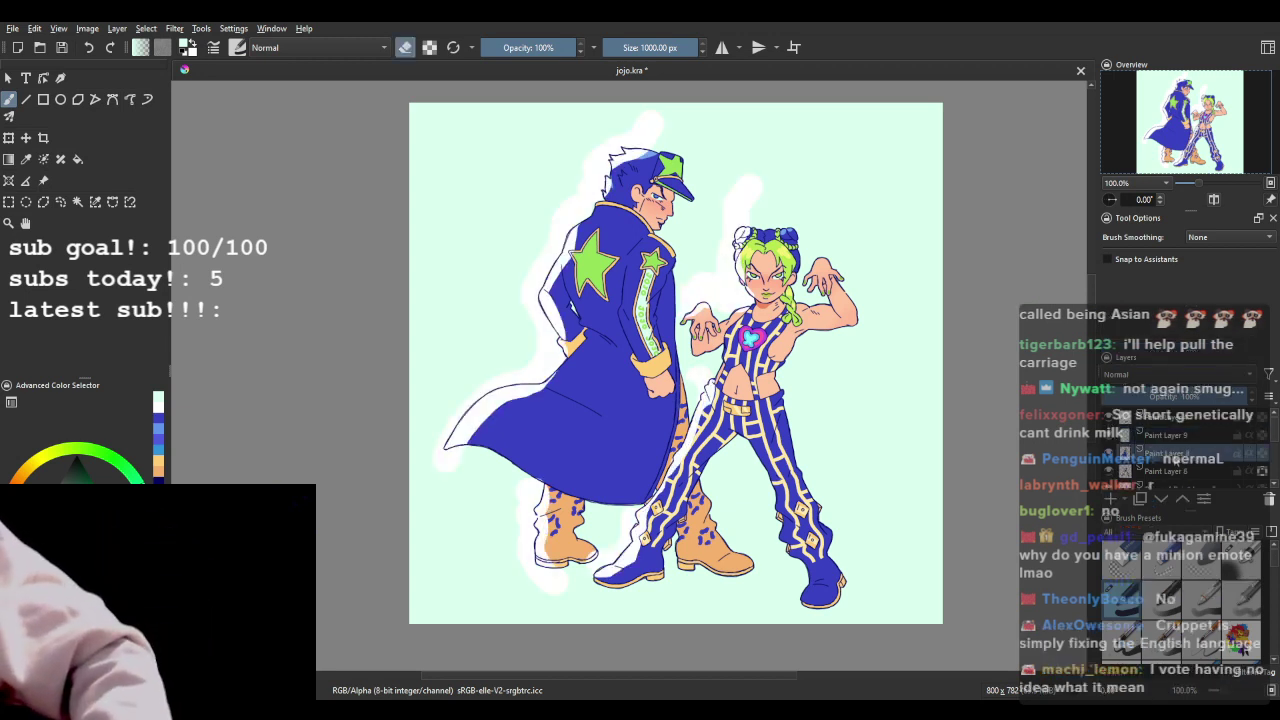
{"action": "key", "text": "ctrl+j"}
{"action": "key", "text": "ctrl+e"}
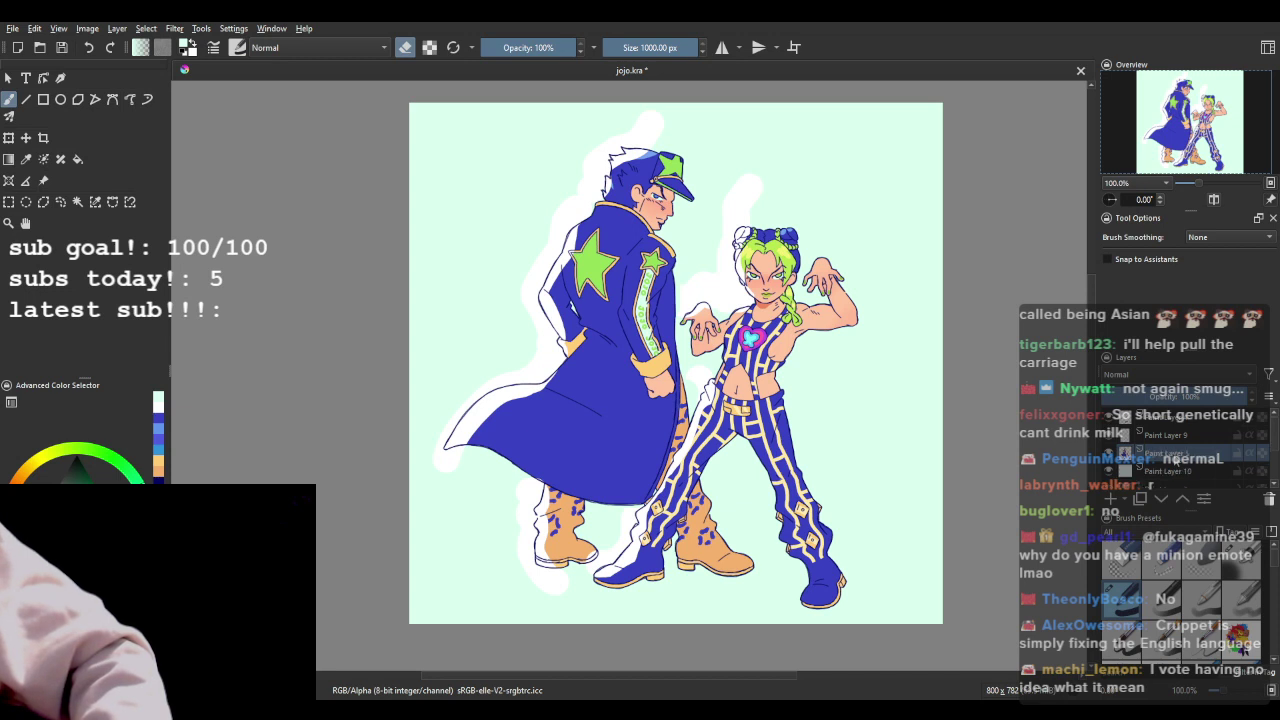
{"action": "key", "text": "ctrl+j"}
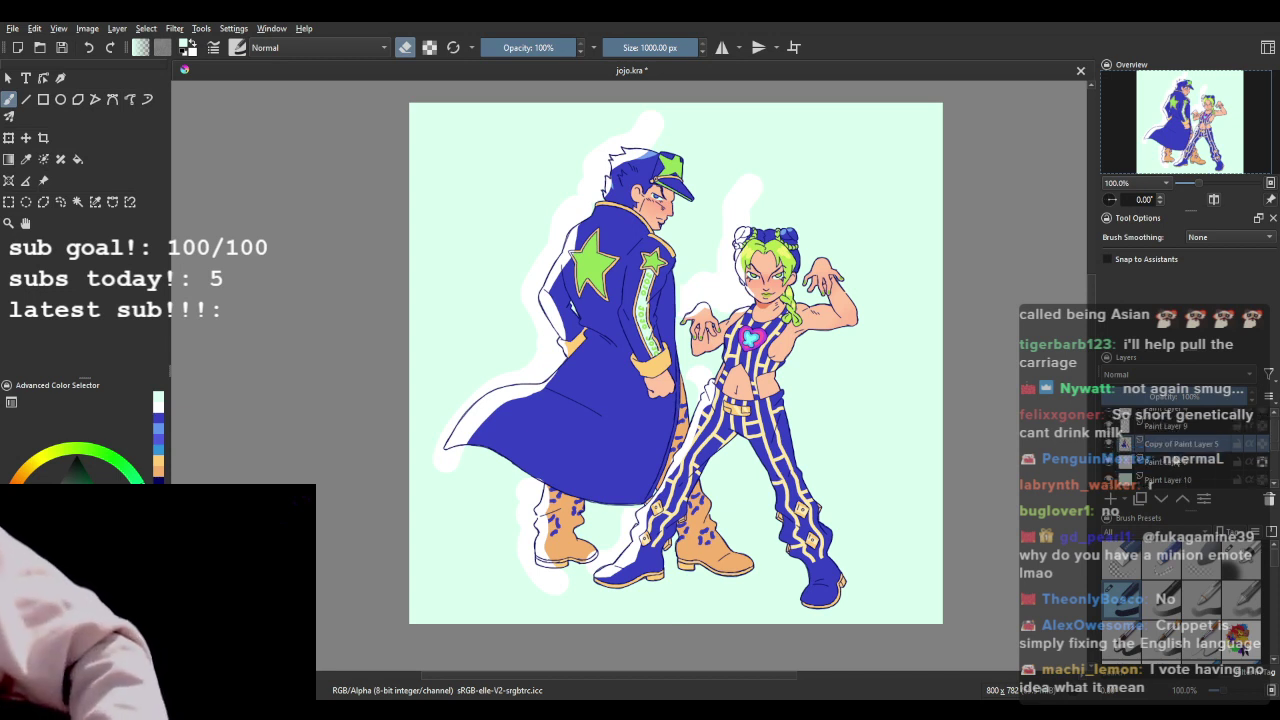
- Compare the merged color layer with its duplicate by toggling their visibility, and delete the lower one
{"action": "left_click", "coordinate": [1109, 444]}
{"action": "left_click", "coordinate": [1109, 462]}
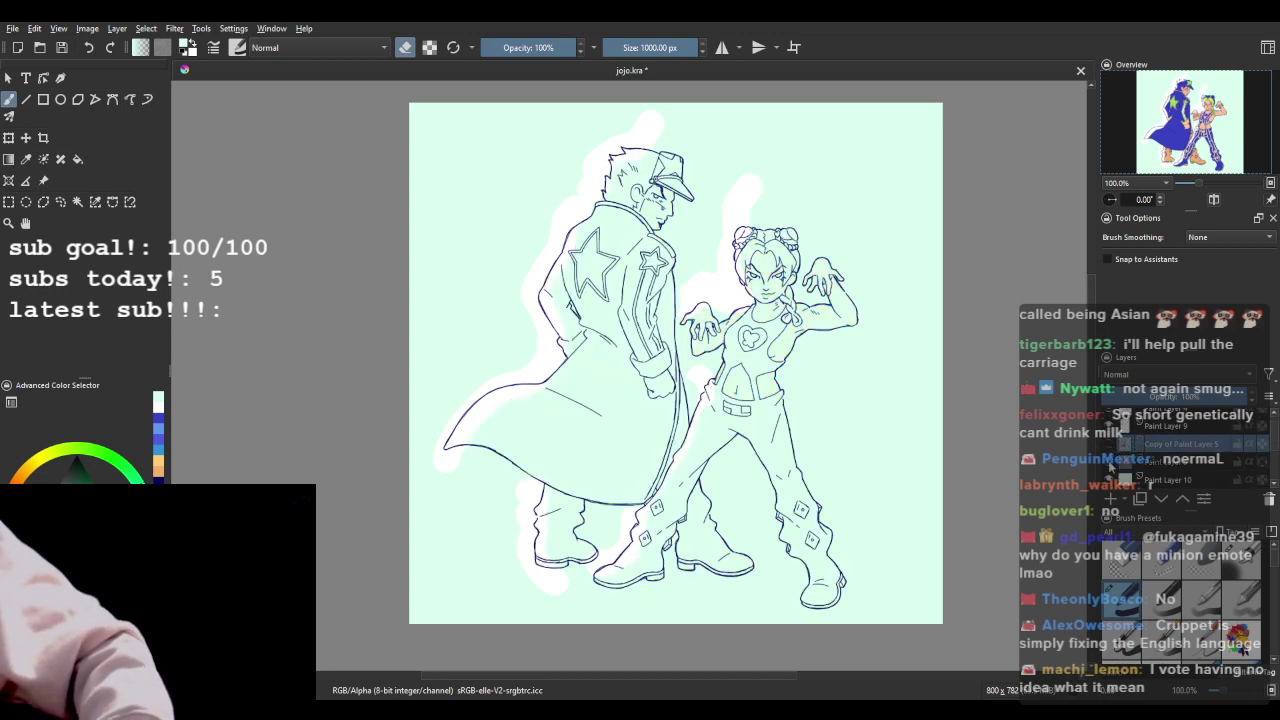
{"action": "left_click", "coordinate": [1109, 462]}
{"action": "left_click", "coordinate": [1109, 462]}
{"action": "left_click", "coordinate": [1109, 462]}
{"action": "left_click", "coordinate": [1110, 446]}
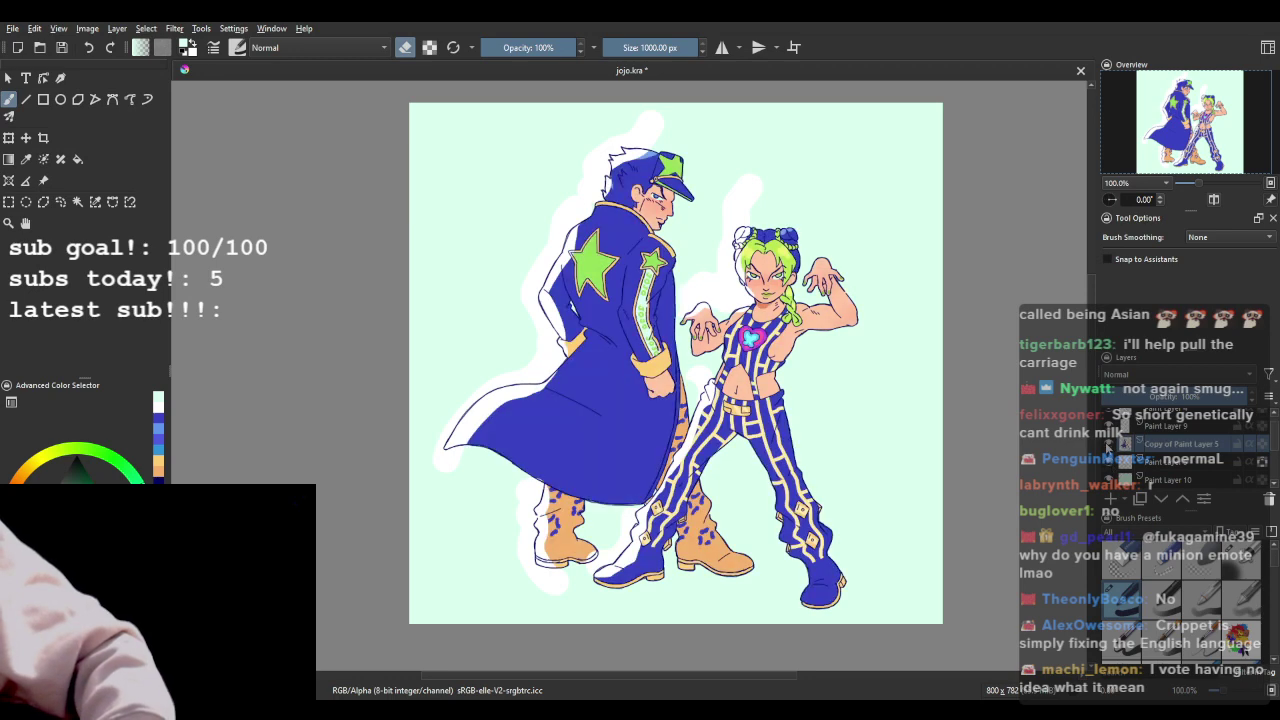
{"action": "left_click", "coordinate": [1110, 446]}
{"action": "left_click", "coordinate": [1110, 446]}
{"action": "left_click", "coordinate": [1170, 464]}
{"action": "left_click", "coordinate": [1267, 498]}
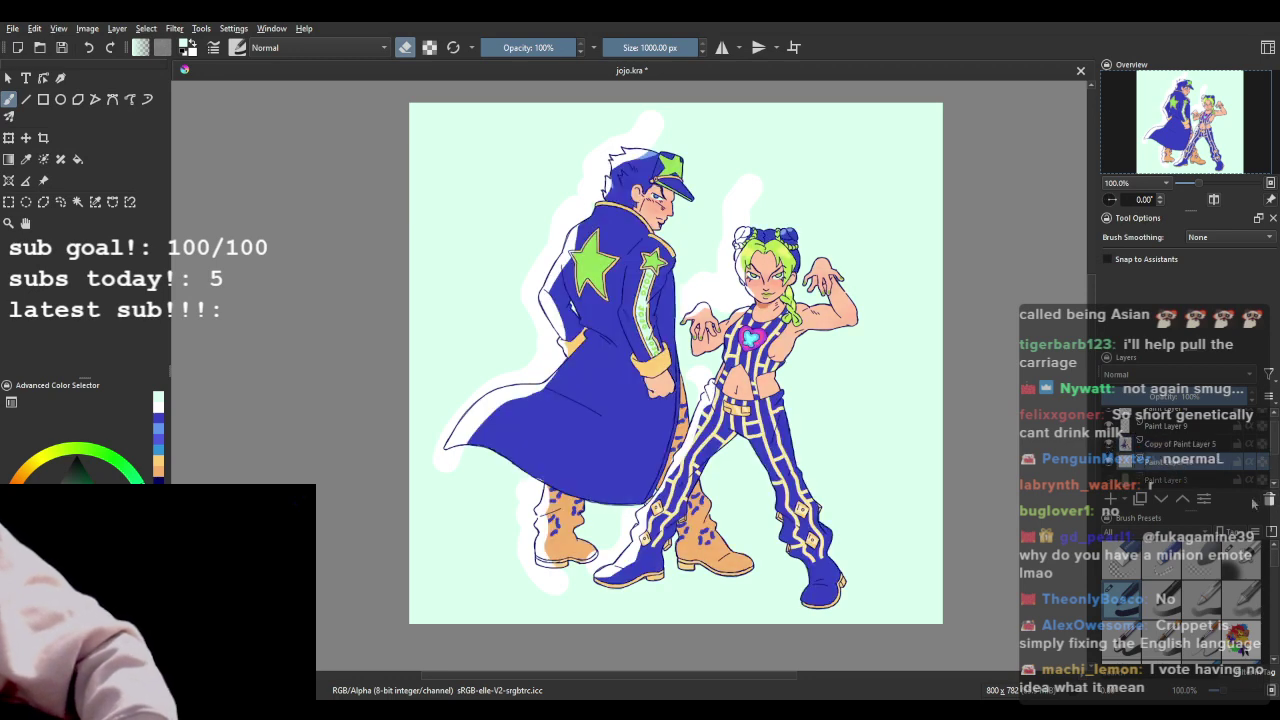
- Create a quick clipping group from Paint Layer 9, the white edge lighting layer
{"action": "left_click", "coordinate": [1180, 445]}
{"action": "left_click", "coordinate": [1178, 426]}
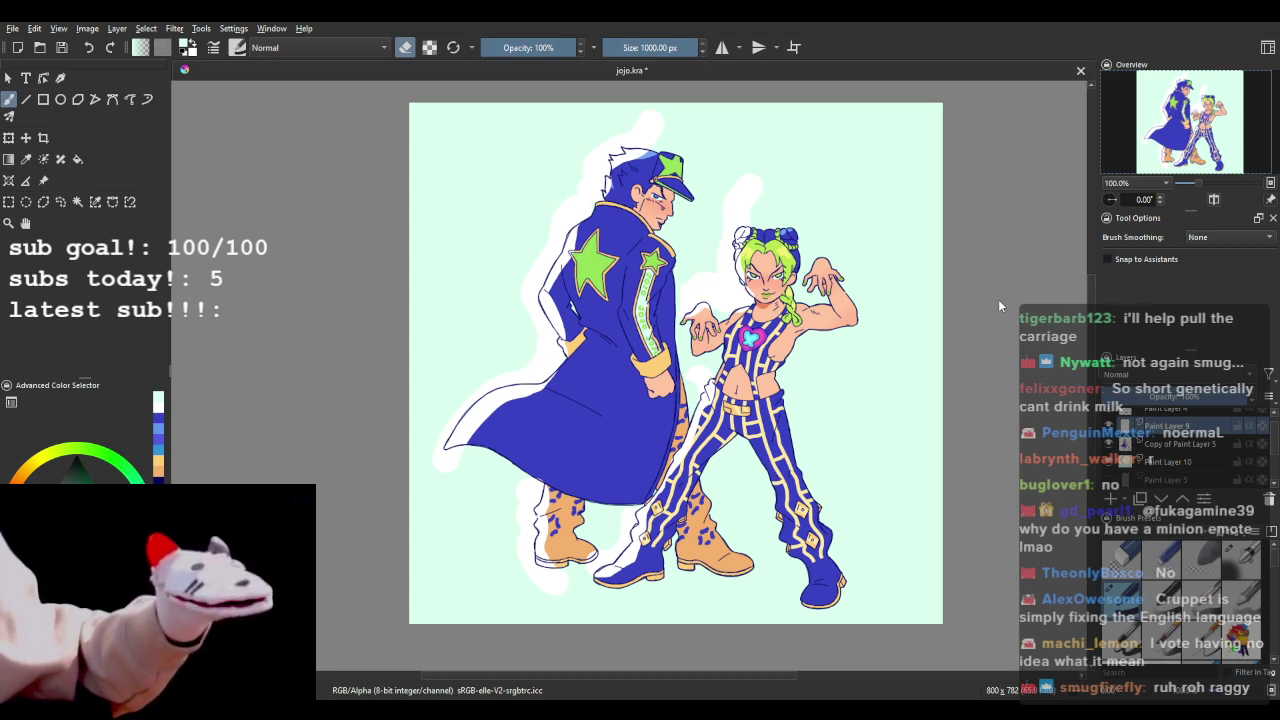
{"action": "key", "text": "ctrl+shift+g"}
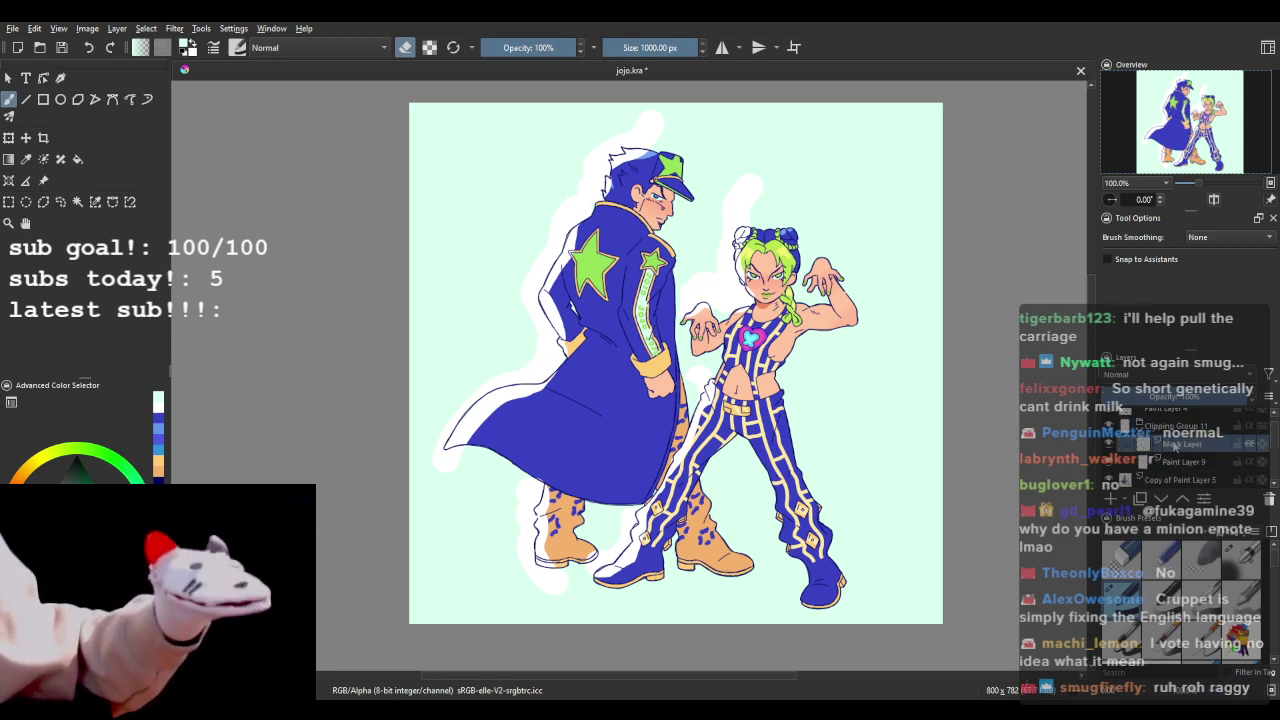
- Rearrange Clipping Group 11 so Paint Layer 9 is above Mask Layer, with the merged color layer Copy of Paint Layer 5 beneath both
{"action": "scroll", "coordinate": [1196, 429], "scroll_direction": "up", "scroll_amount": 1}
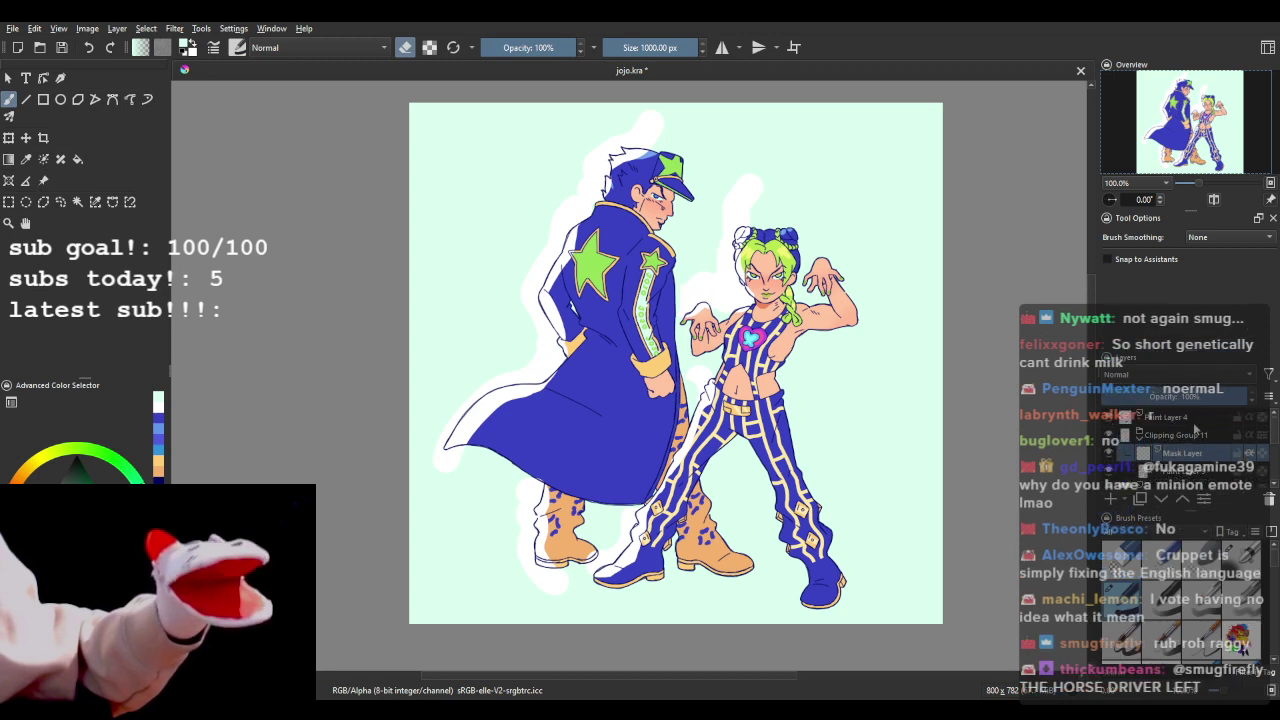
{"action": "left_click", "coordinate": [1188, 424]}
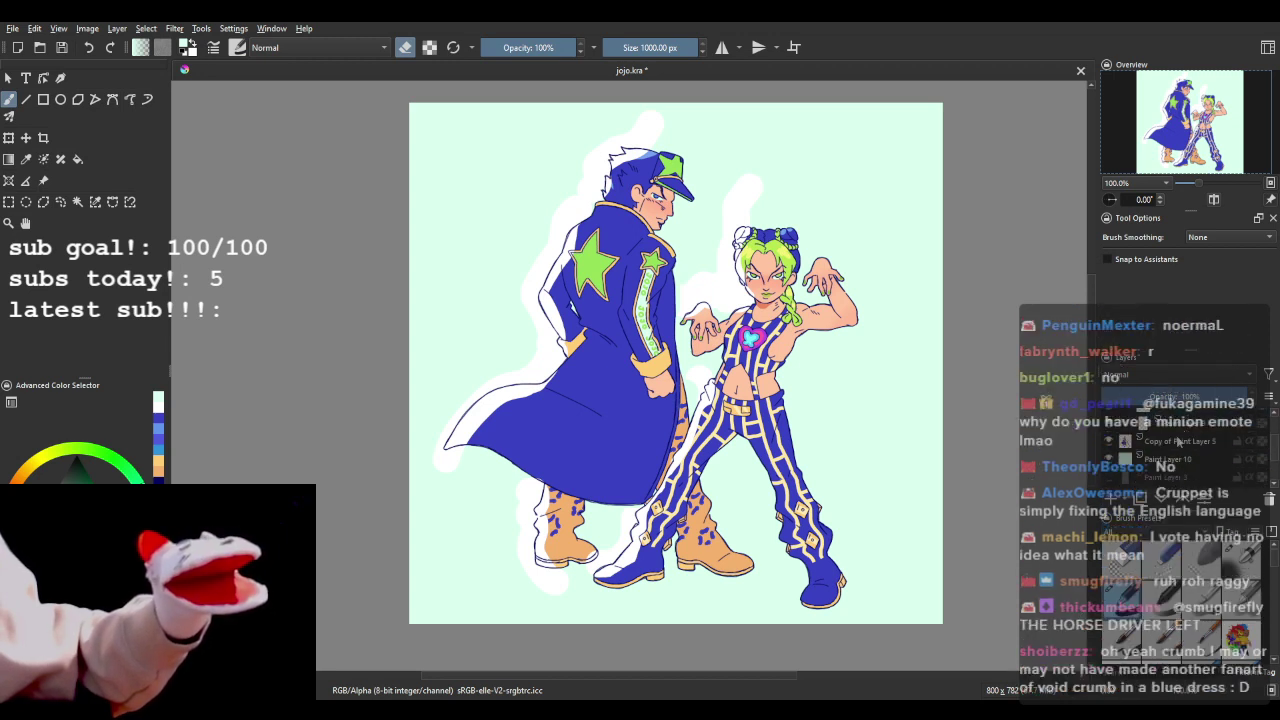
{"action": "left_click", "coordinate": [1108, 470]}
{"action": "left_click", "coordinate": [1108, 470]}
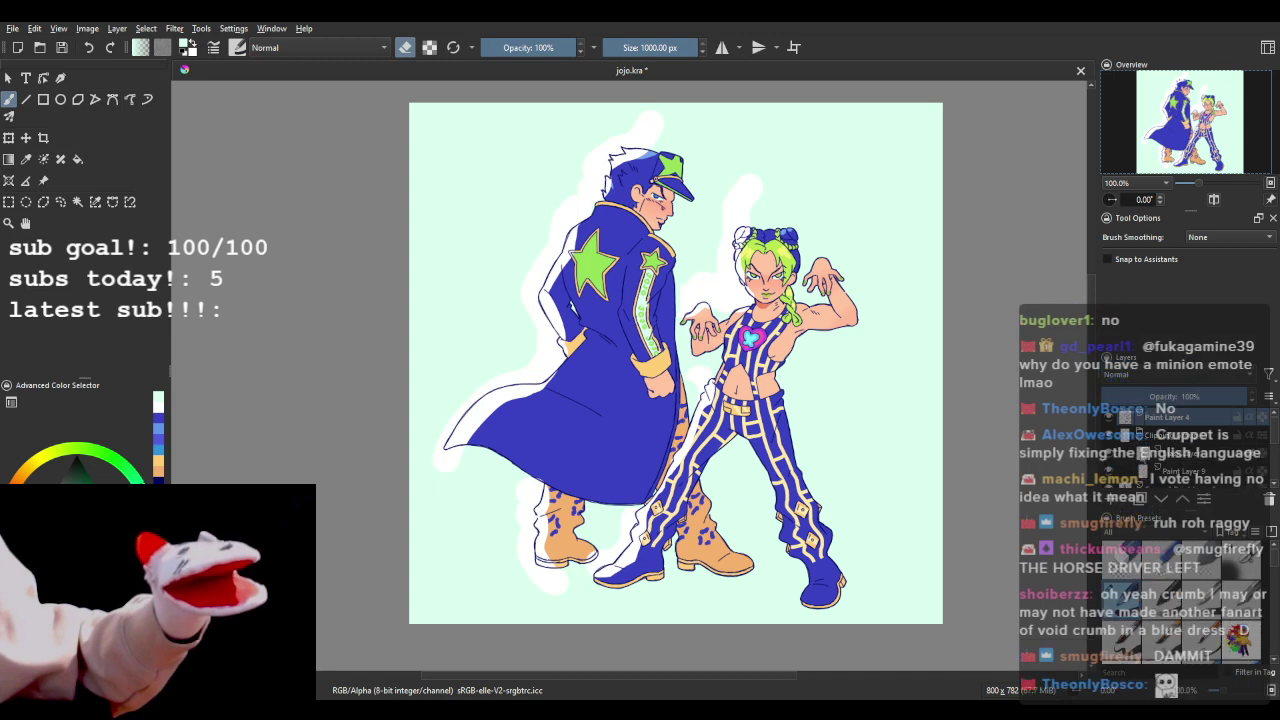
{"action": "scroll", "coordinate": [1170, 452], "scroll_direction": "down", "scroll_amount": 2}
{"action": "scroll", "coordinate": [1181, 444], "scroll_direction": "up", "scroll_amount": 3}
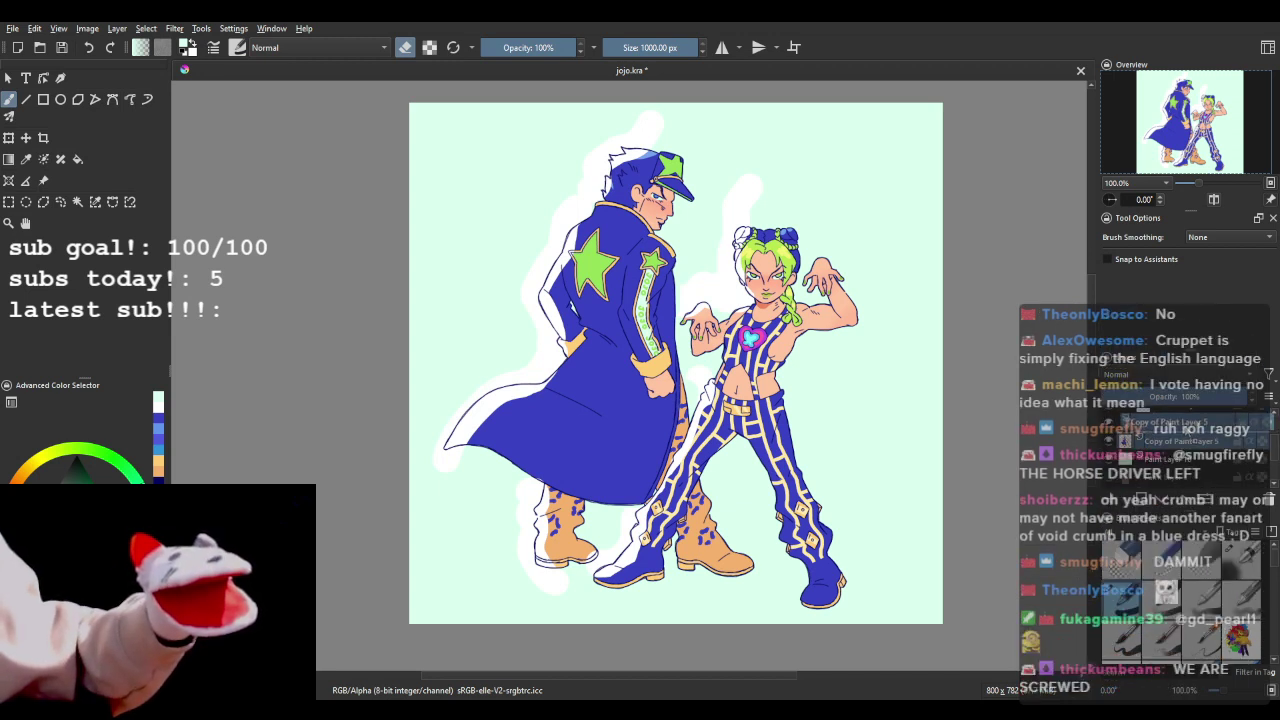
{"action": "left_click", "coordinate": [1172, 455]}
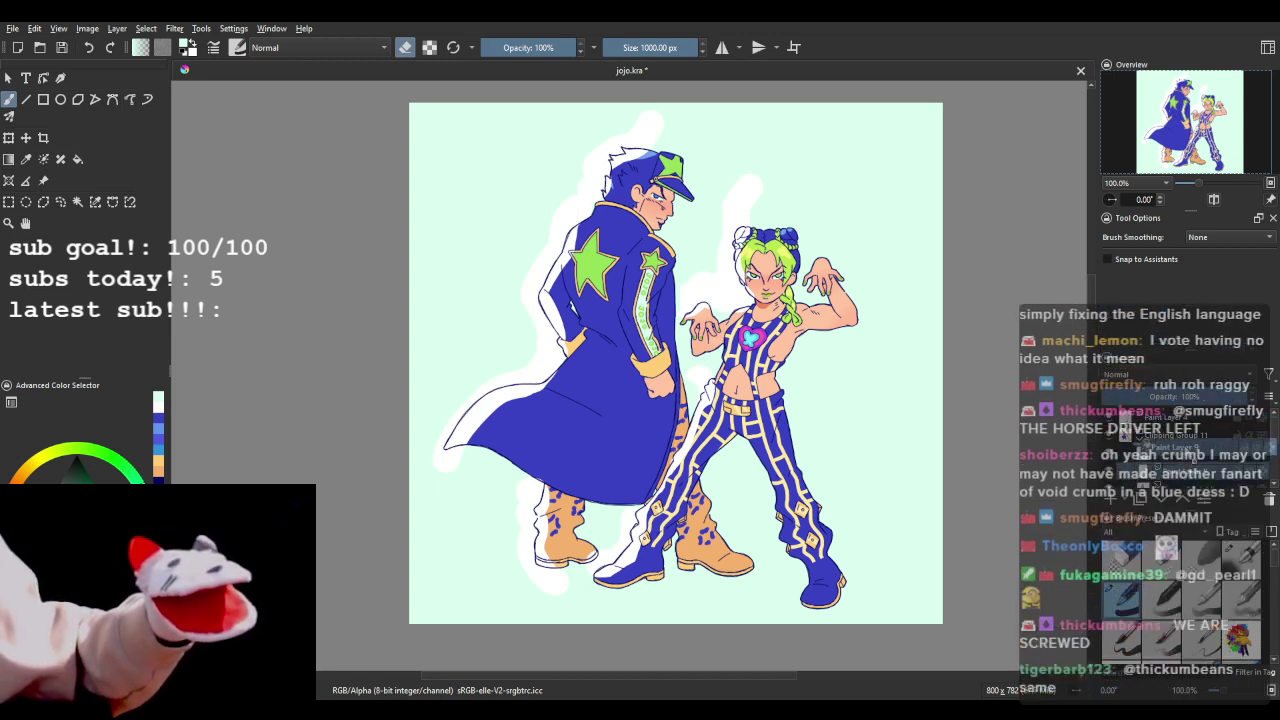
{"action": "left_click", "coordinate": [1172, 484]}
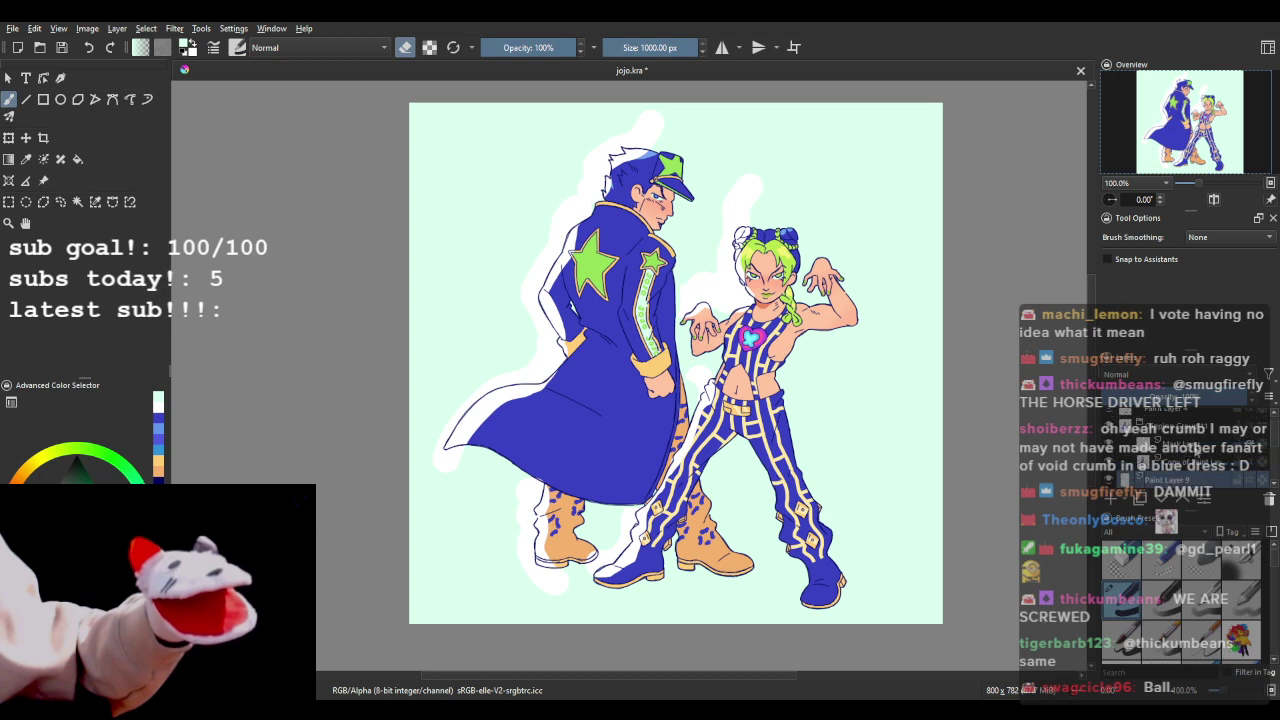
{"action": "key", "text": "ctrl+Page_Down"}
{"action": "scroll", "coordinate": [1190, 454], "scroll_direction": "down", "scroll_amount": 2}
{"action": "scroll", "coordinate": [1195, 455], "scroll_direction": "up", "scroll_amount": 2}
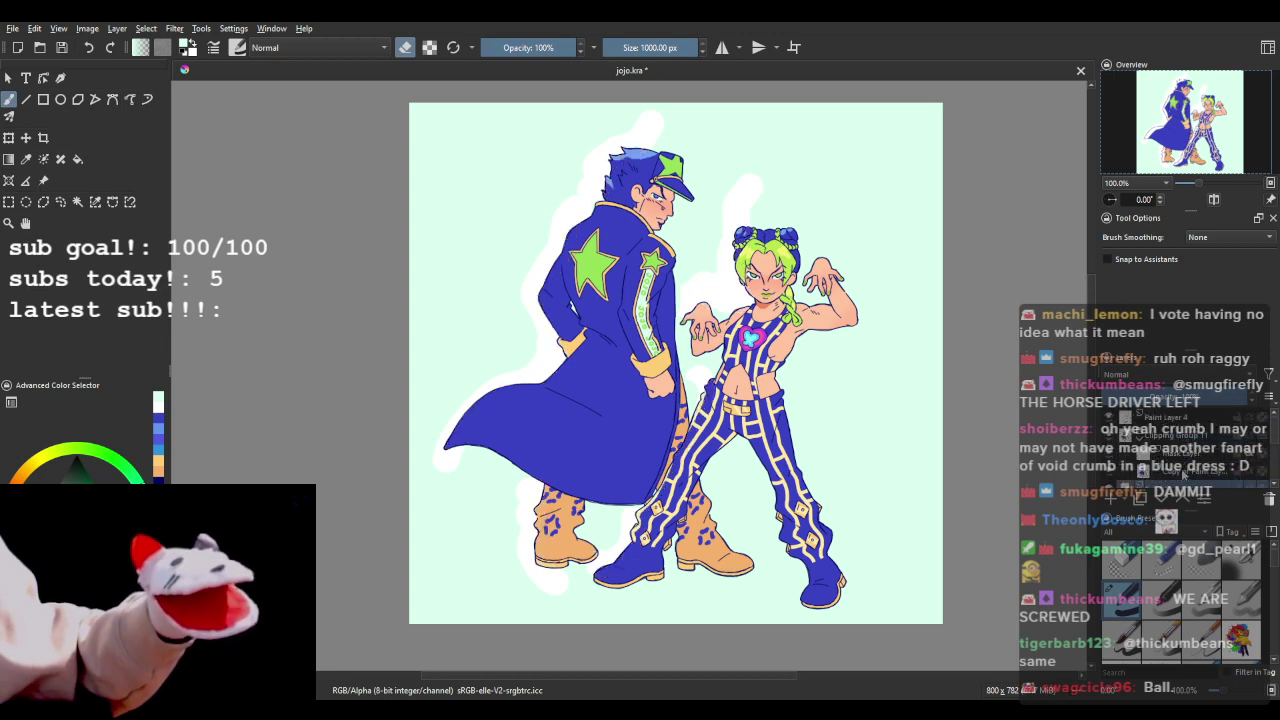
{"action": "left_click_drag", "start_coordinate": [1176, 484], "coordinate": [1185, 449]}
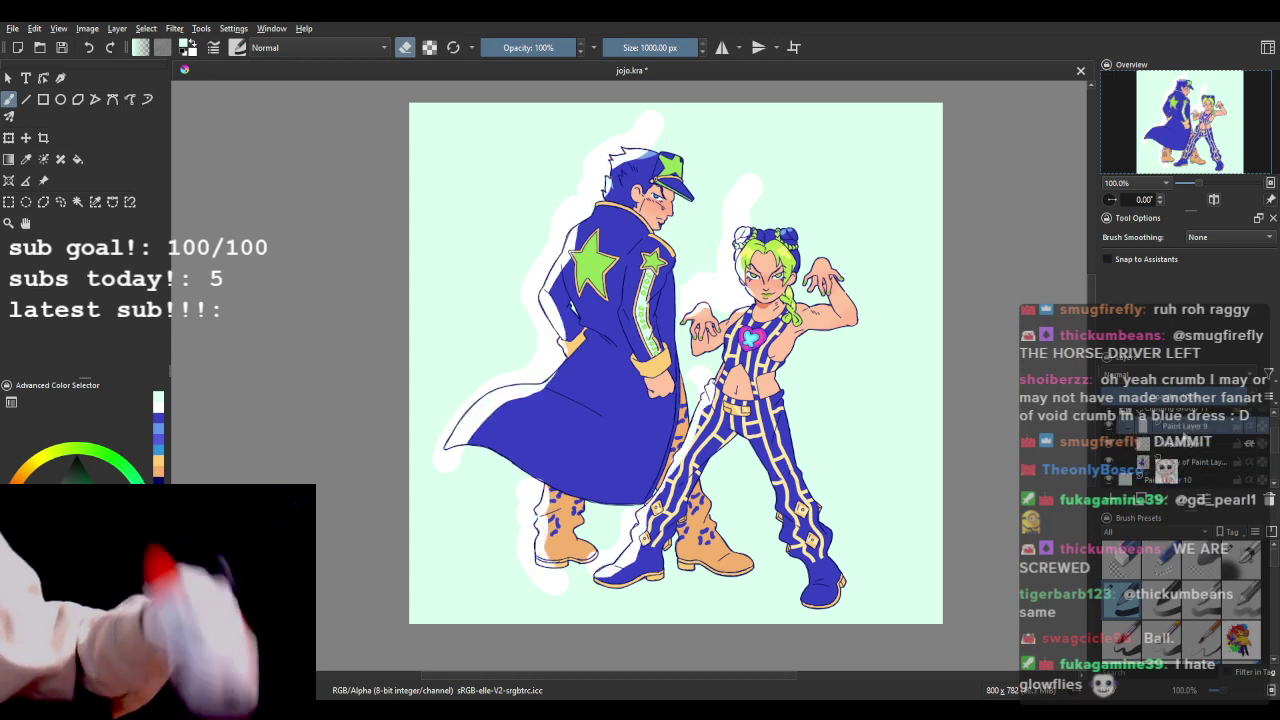
- Merge Paint Layer 9 down into Mask Layer and make the result inherit alpha, clipping the white edge lighting to the characters
{"action": "key", "text": "ctrl+e"}
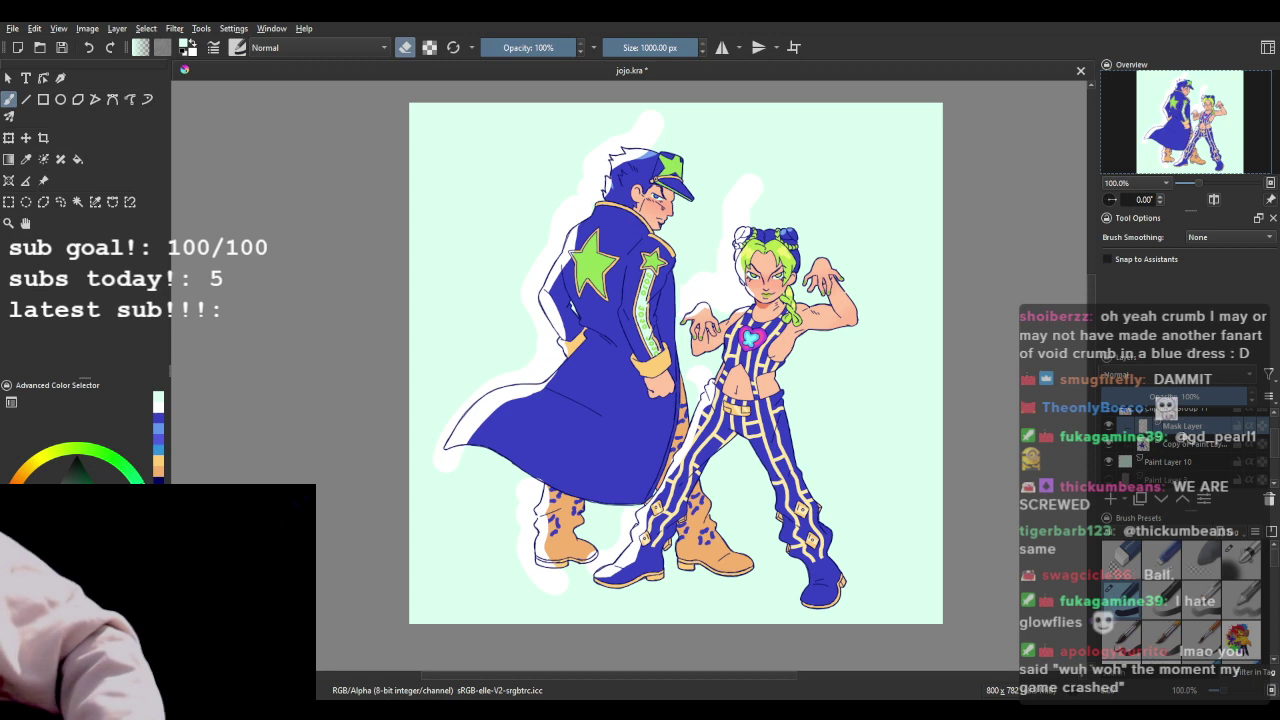
{"action": "left_click", "coordinate": [1247, 429]}
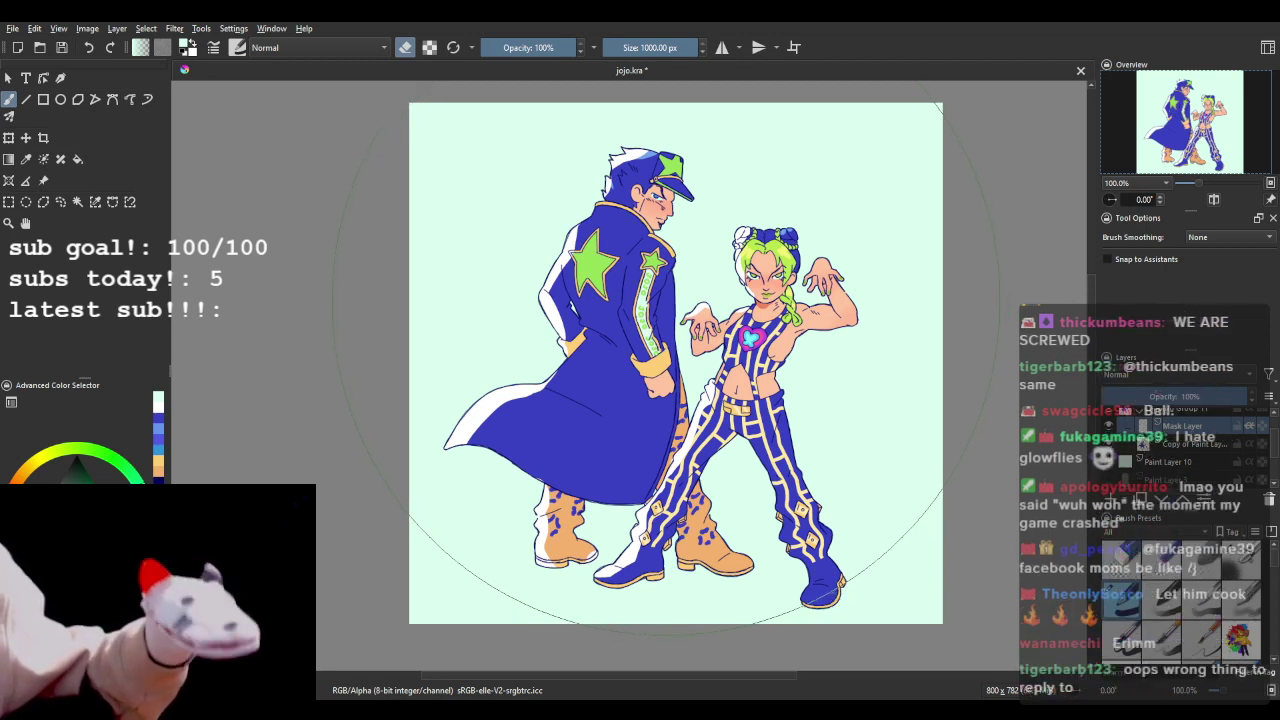
{"action": "scroll", "coordinate": [640, 290], "scroll_direction": "up", "scroll_amount": 2}
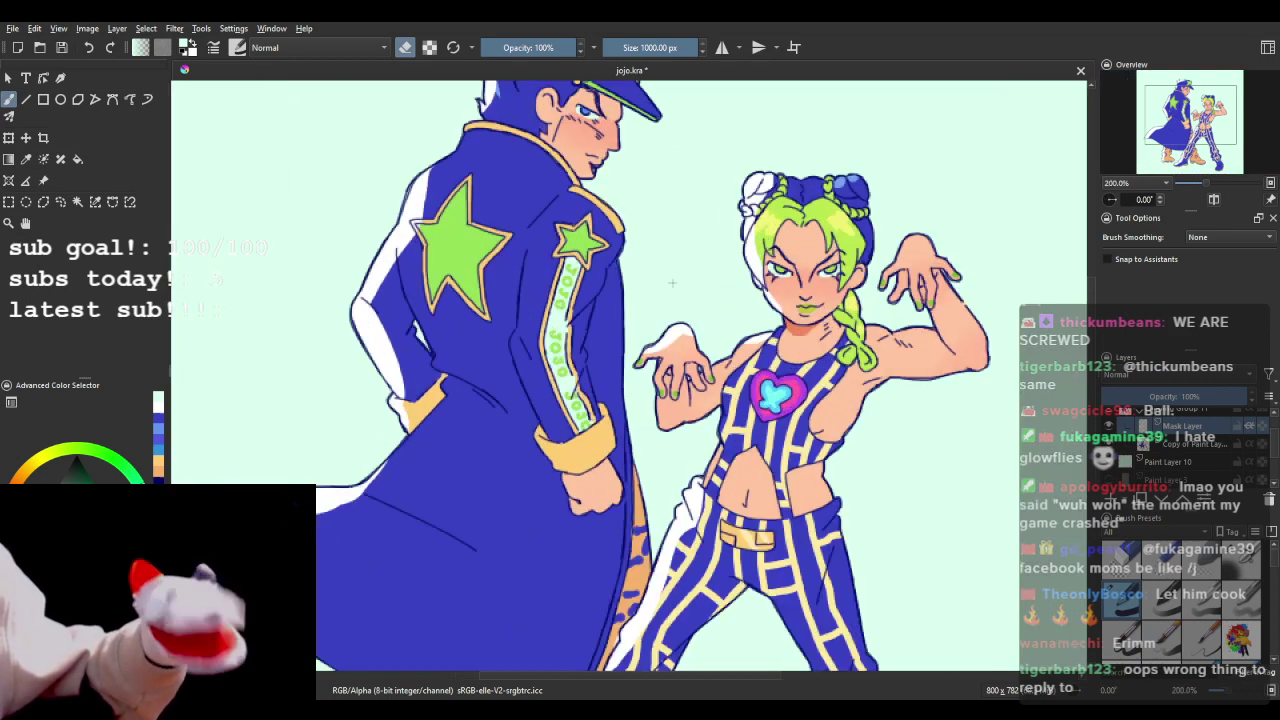
{"action": "scroll", "coordinate": [558, 302], "scroll_direction": "down", "scroll_amount": 3}
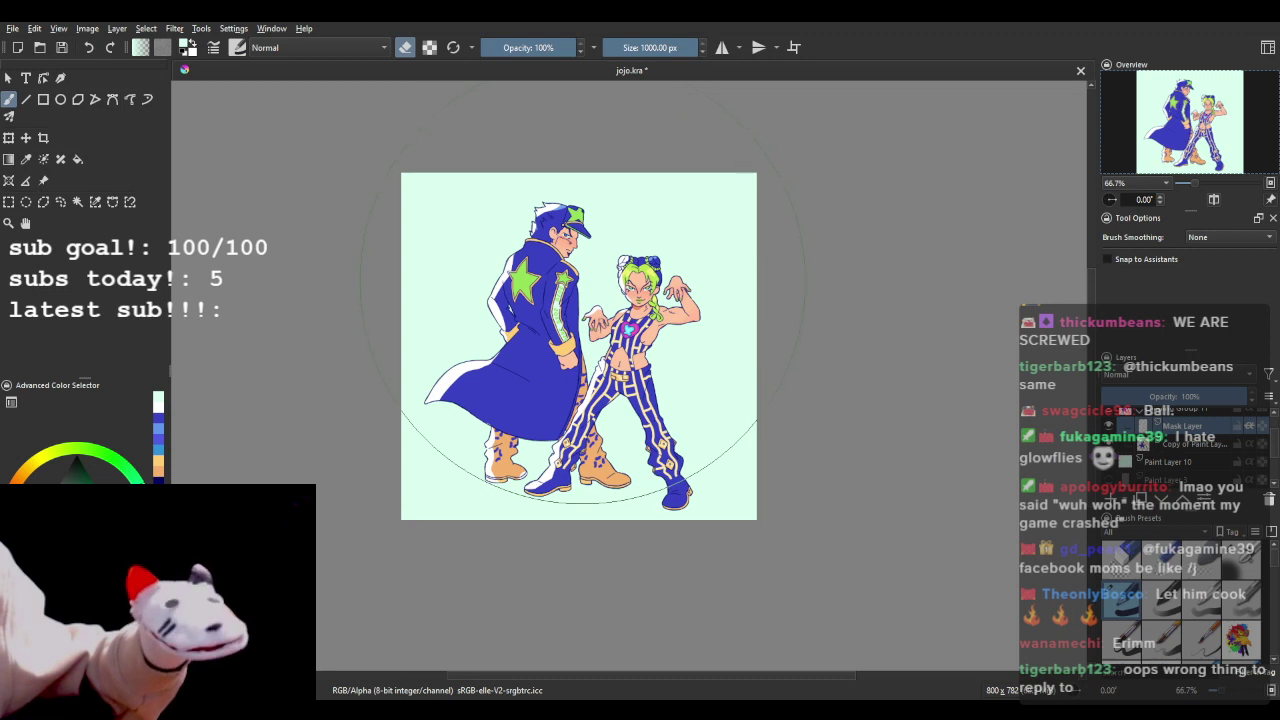
- Try a light blue and a deep blue background on Paint Layer 10 with the 1000 px brush
{"action": "scroll", "coordinate": [577, 280], "scroll_direction": "up", "scroll_amount": 1}
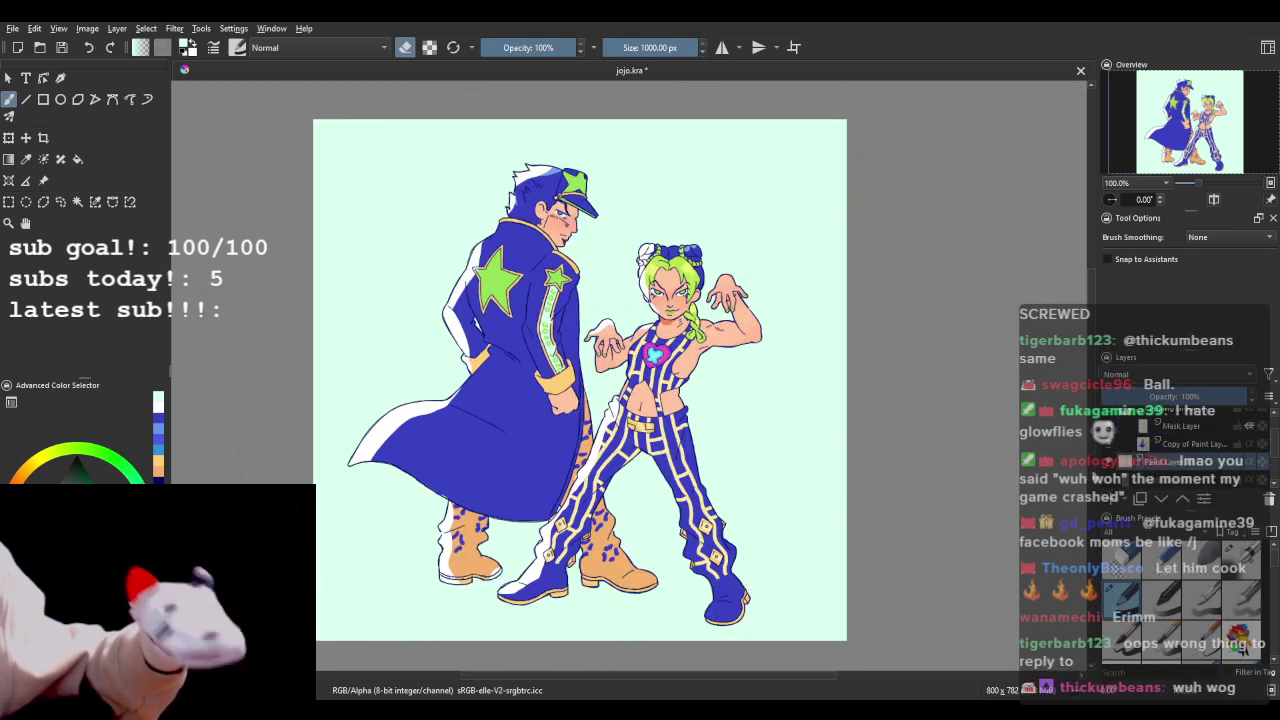
{"action": "left_click", "coordinate": [160, 430]}
{"action": "key", "text": "e"}
{"action": "mouse_move", "coordinate": [571, 359]}
{"action": "left_mouse_down"}
{"action": "mouse_move", "coordinate": [450, 390]}
{"action": "mouse_move", "coordinate": [620, 420]}
{"action": "left_mouse_up"}
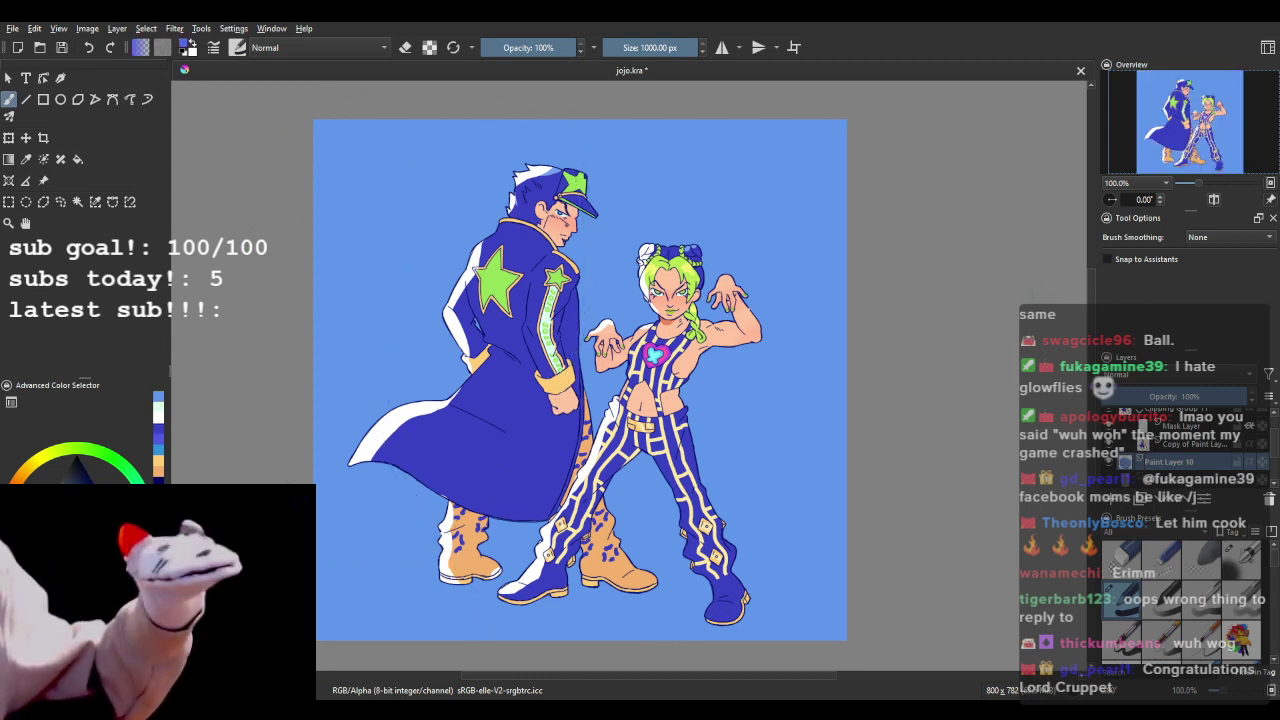
{"action": "mouse_move", "coordinate": [185, 425]}
{"action": "left_mouse_down"}
{"action": "mouse_move", "coordinate": [200, 414]}
{"action": "mouse_move", "coordinate": [450, 680]}
{"action": "left_mouse_up"}
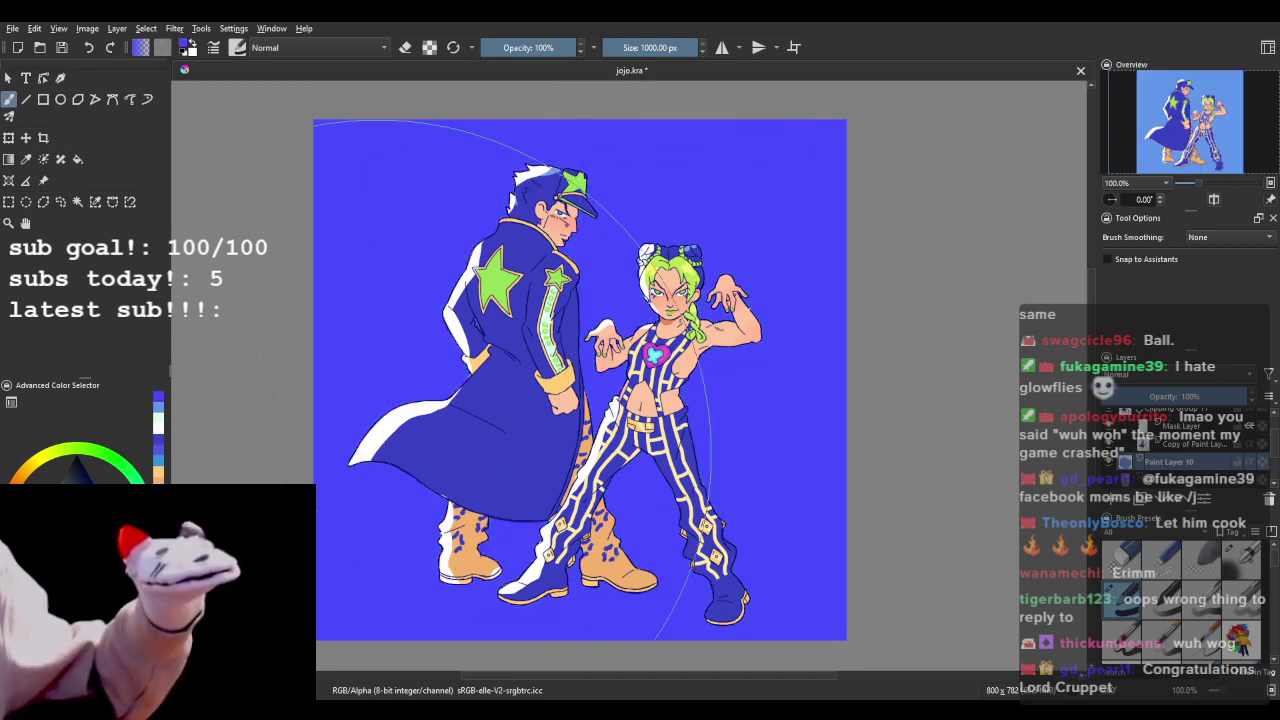
- Pick a pale yellow and repaint the whole background with it on Paint Layer 10
{"action": "left_click", "coordinate": [117, 458]}
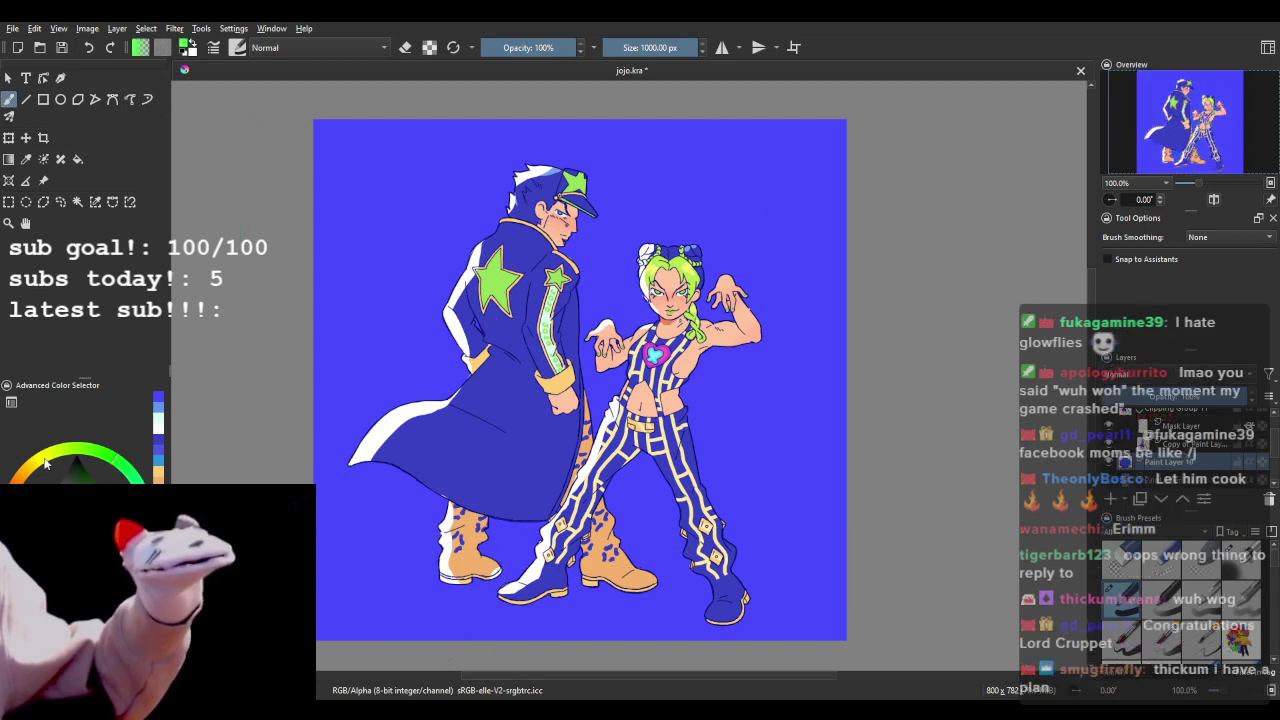
{"action": "left_click_drag", "start_coordinate": [45, 459], "coordinate": [64, 448]}
{"action": "mouse_move", "coordinate": [565, 362]}
{"action": "left_mouse_down"}
{"action": "mouse_move", "coordinate": [420, 430]}
{"action": "mouse_move", "coordinate": [720, 310]}
{"action": "mouse_move", "coordinate": [682, 280]}
{"action": "mouse_move", "coordinate": [225, 205]}
{"action": "left_mouse_up"}
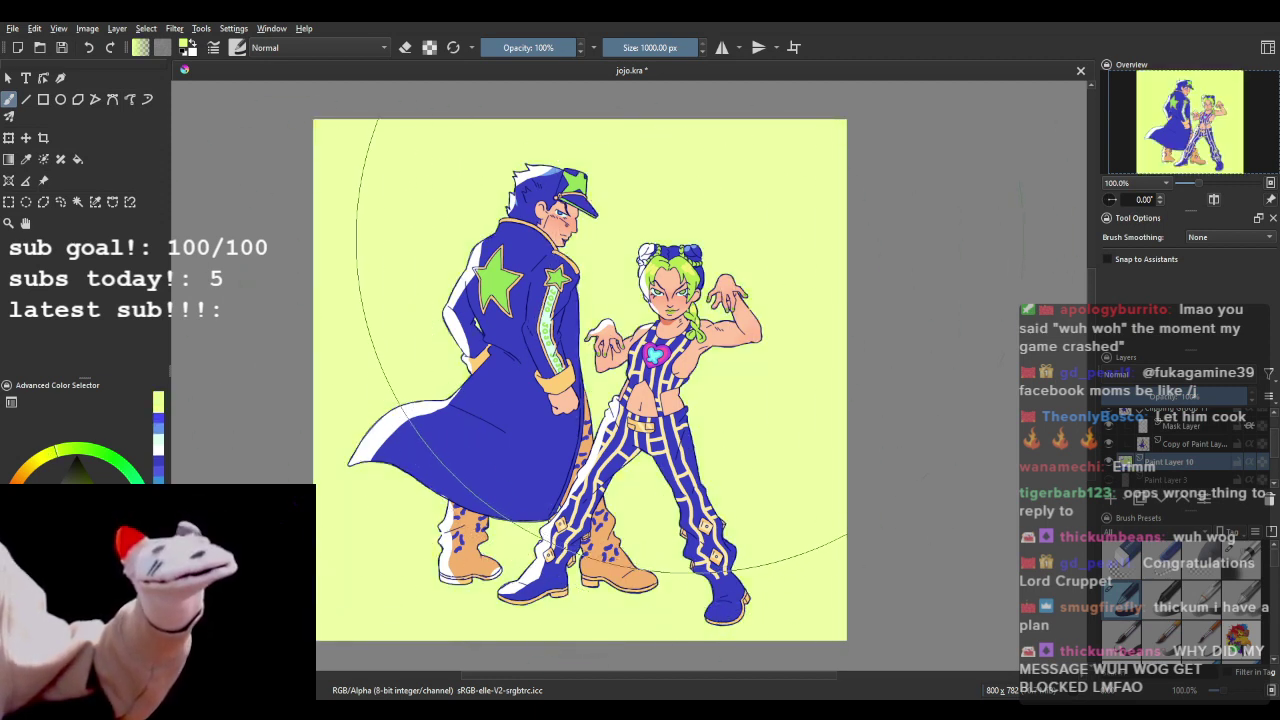
{"action": "scroll", "coordinate": [690, 240], "scroll_direction": "down", "scroll_amount": 3}
{"action": "scroll", "coordinate": [690, 235], "scroll_direction": "down", "scroll_amount": 1}
{"action": "scroll", "coordinate": [690, 235], "scroll_direction": "up", "scroll_amount": 4}
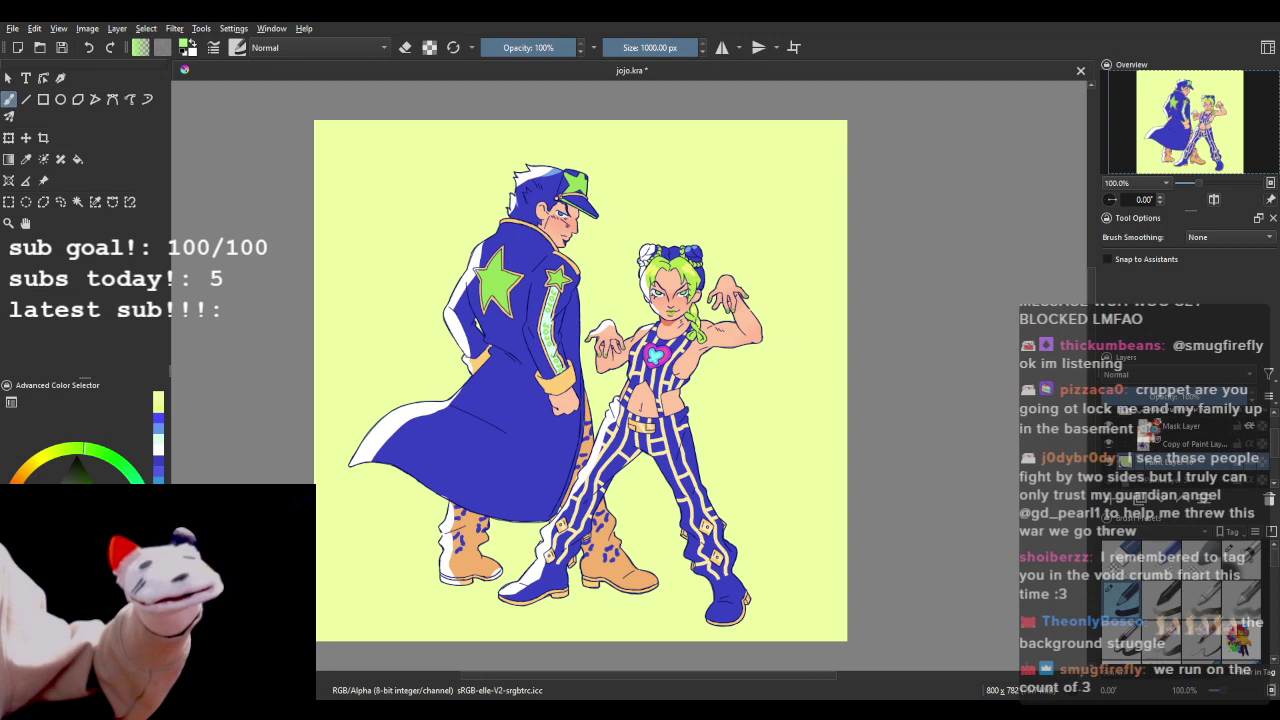
- Try light green and pale mint strokes over the yellow background, undoing and redoing them to compare
{"action": "left_click", "coordinate": [385, 287]}
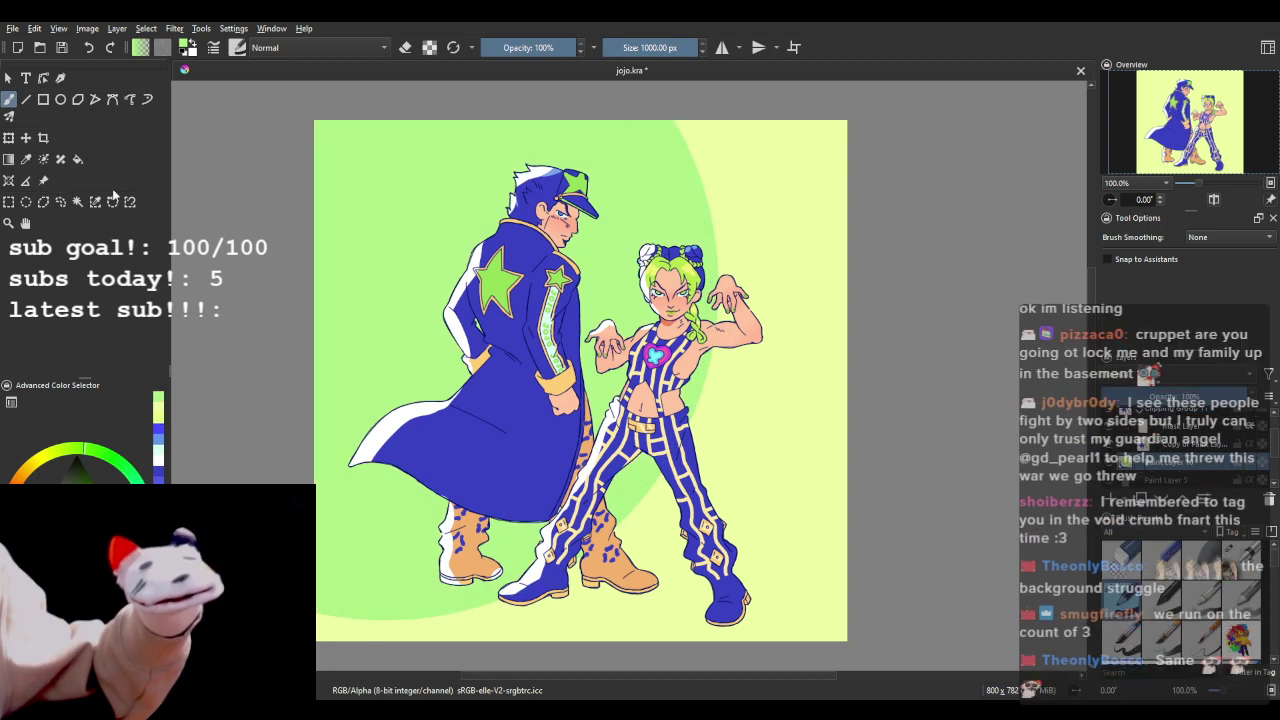
{"action": "left_click", "coordinate": [86, 50]}
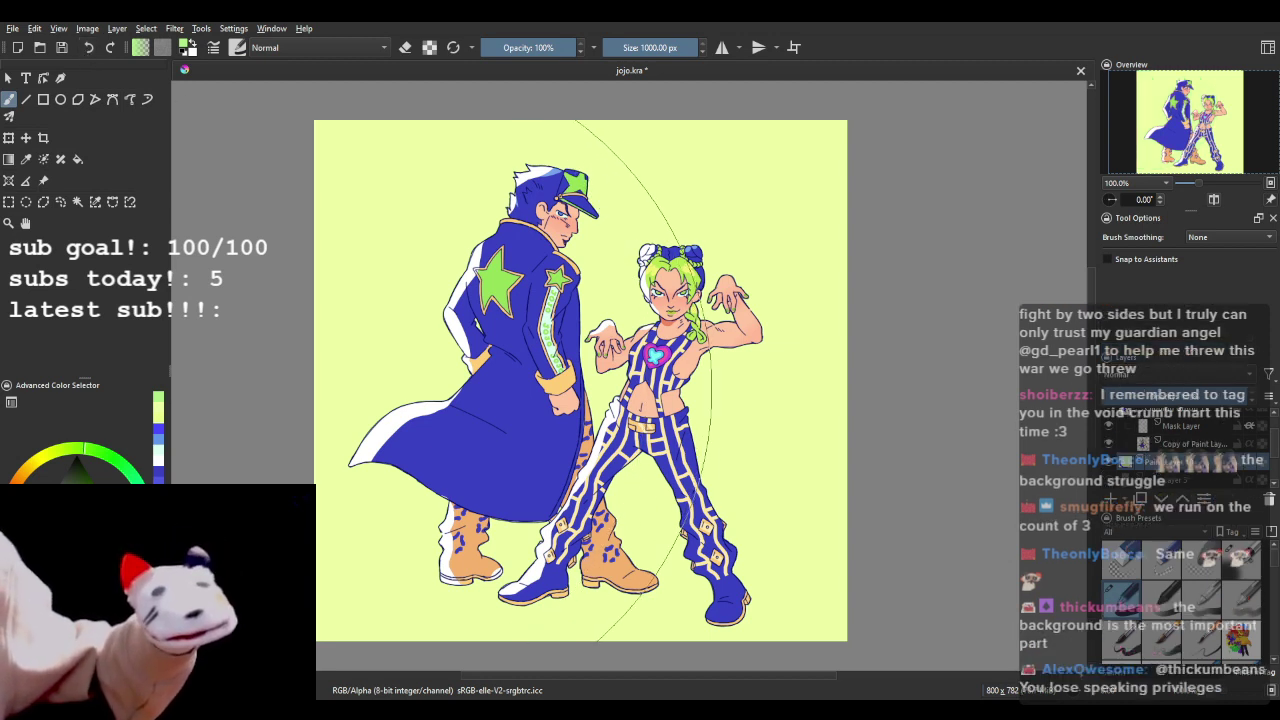
{"action": "left_click", "coordinate": [156, 450]}
{"action": "left_click_drag", "start_coordinate": [505, 310], "coordinate": [584, 227]}
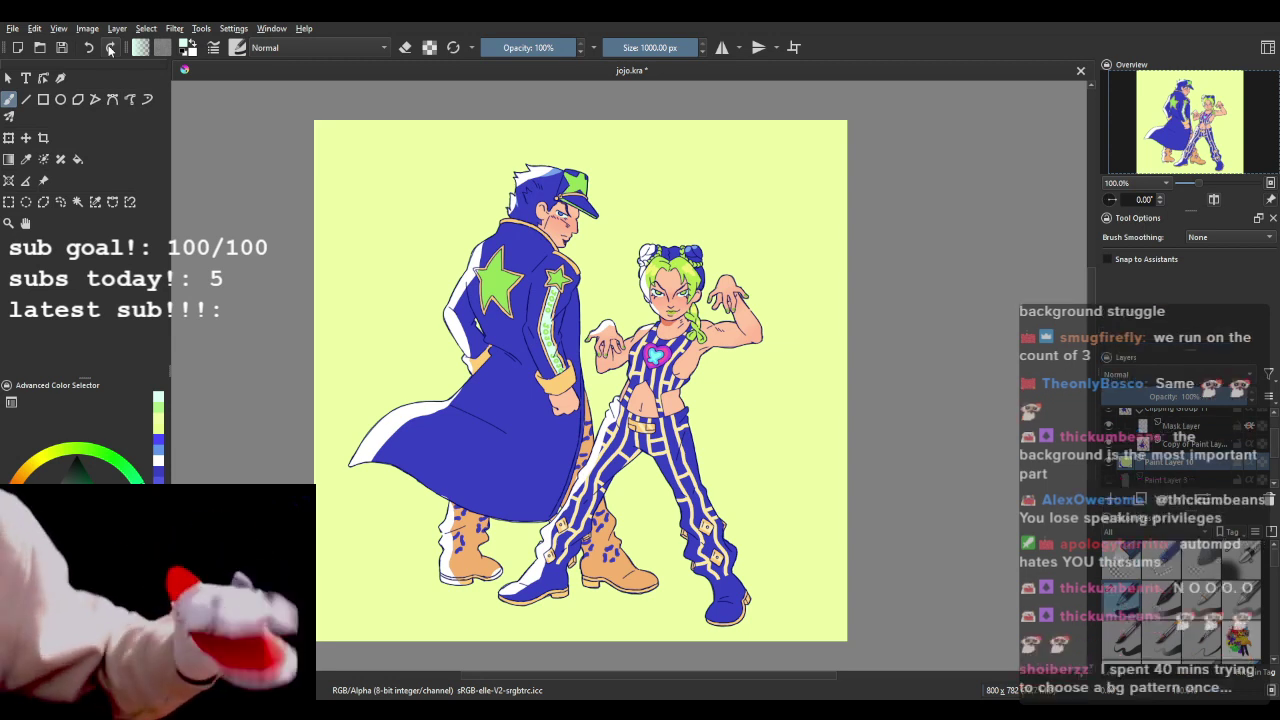
{"action": "left_click", "coordinate": [110, 48]}
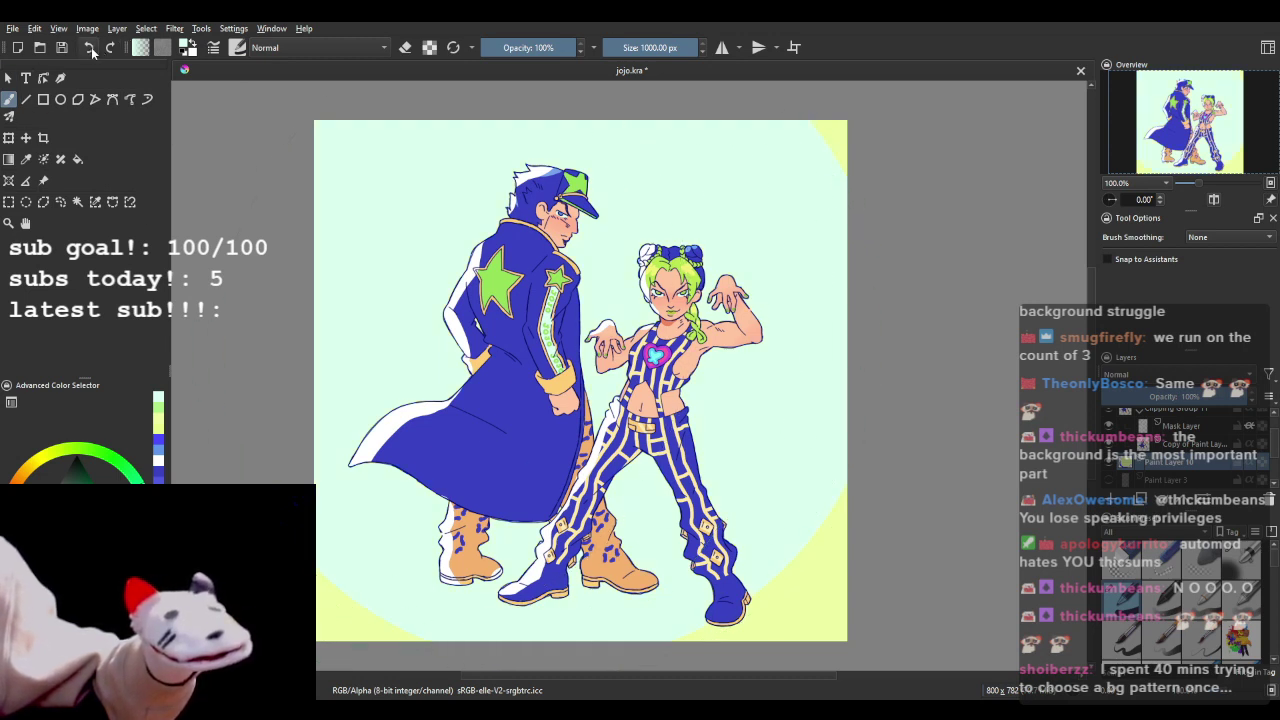
- Try a solid black background behind the two characters
{"action": "left_click", "coordinate": [76, 457]}
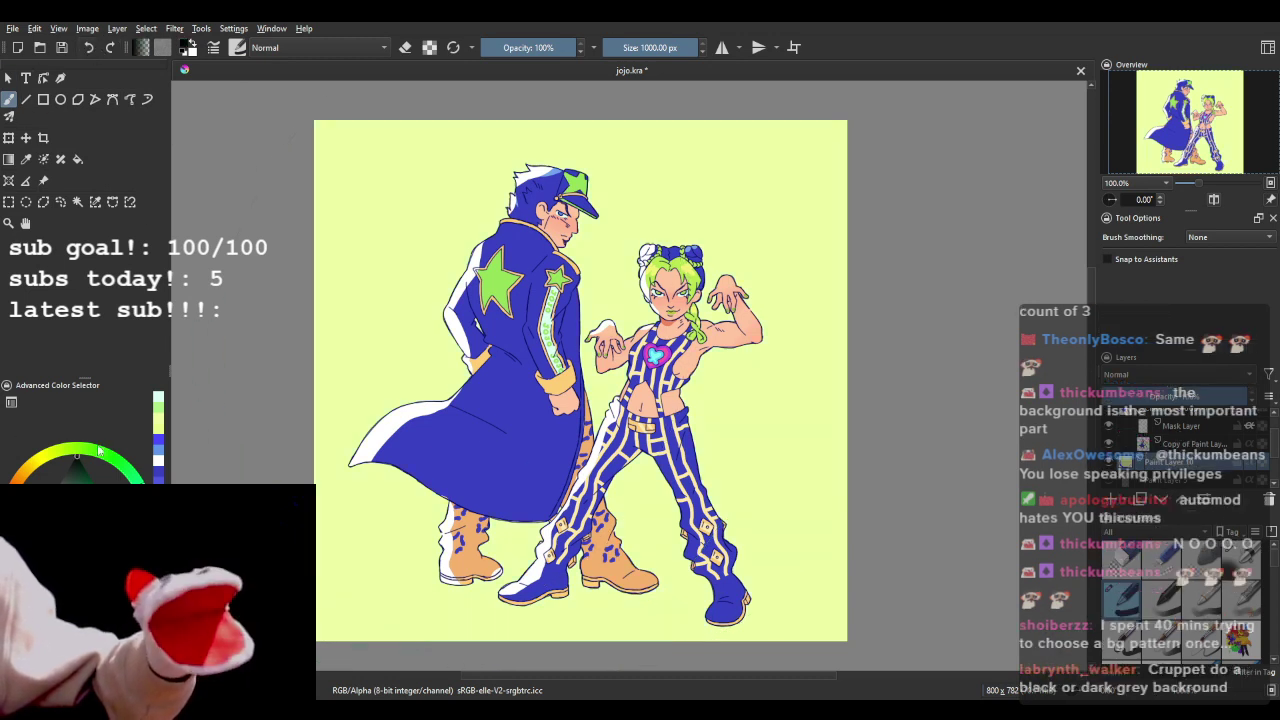
{"action": "mouse_move", "coordinate": [461, 380]}
{"action": "left_mouse_down"}
{"action": "mouse_move", "coordinate": [461, 312]}
{"action": "mouse_move", "coordinate": [796, 432]}
{"action": "mouse_move", "coordinate": [800, 280]}
{"action": "left_mouse_up"}
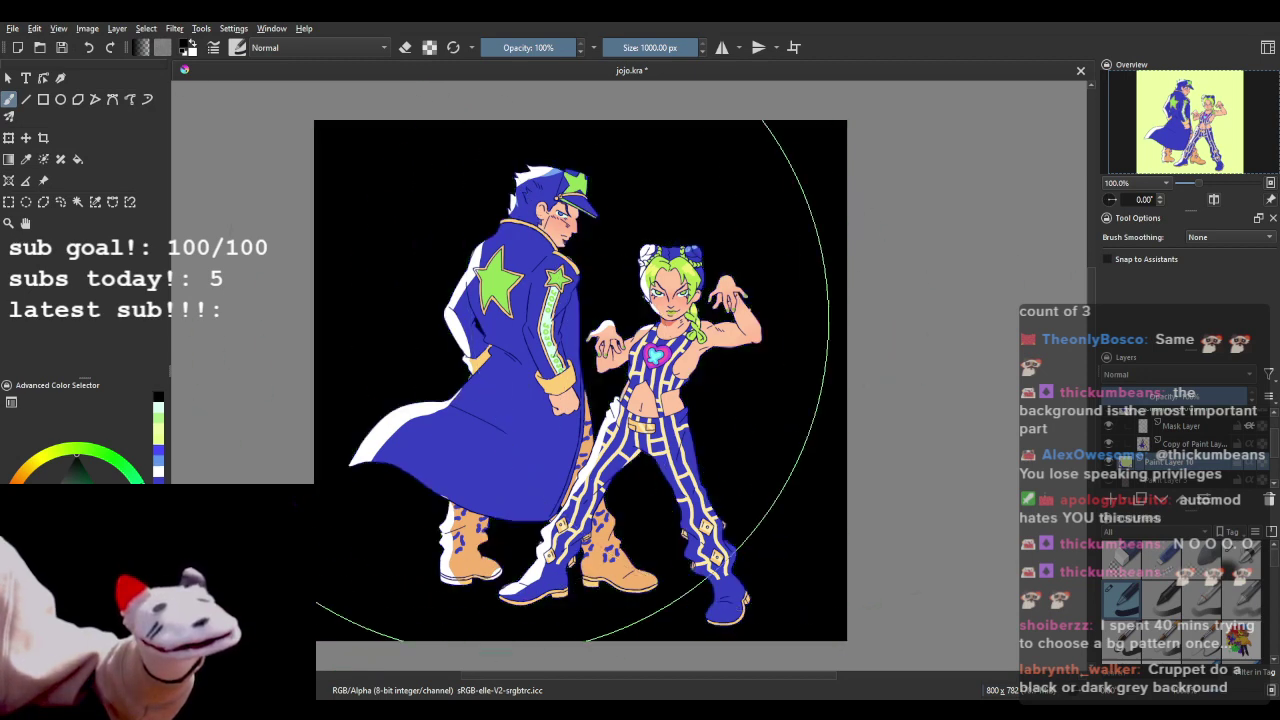
{"action": "scroll", "coordinate": [480, 327], "scroll_direction": "down", "scroll_amount": 2}
{"action": "scroll", "coordinate": [449, 374], "scroll_direction": "up", "scroll_amount": 2}
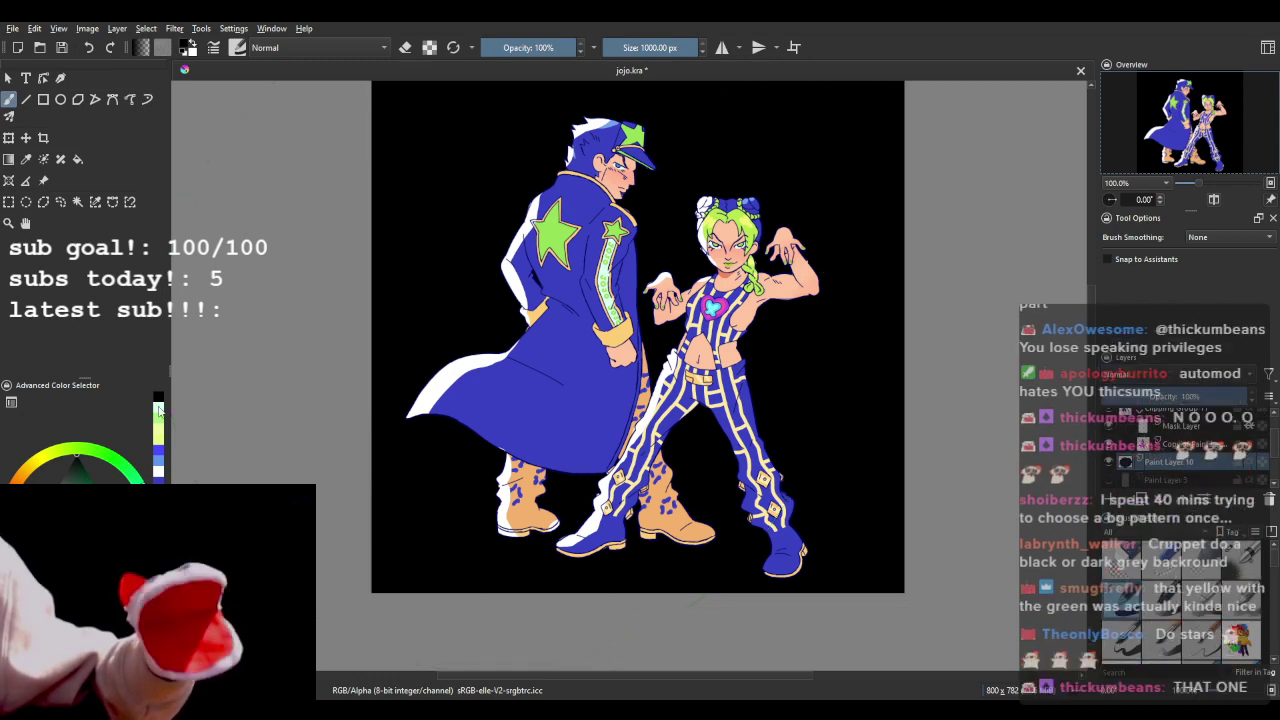
- Cover the black background with the recently used pale yellow
{"action": "left_click", "coordinate": [160, 437]}
{"action": "scroll", "coordinate": [351, 417], "scroll_direction": "down", "scroll_amount": 2}
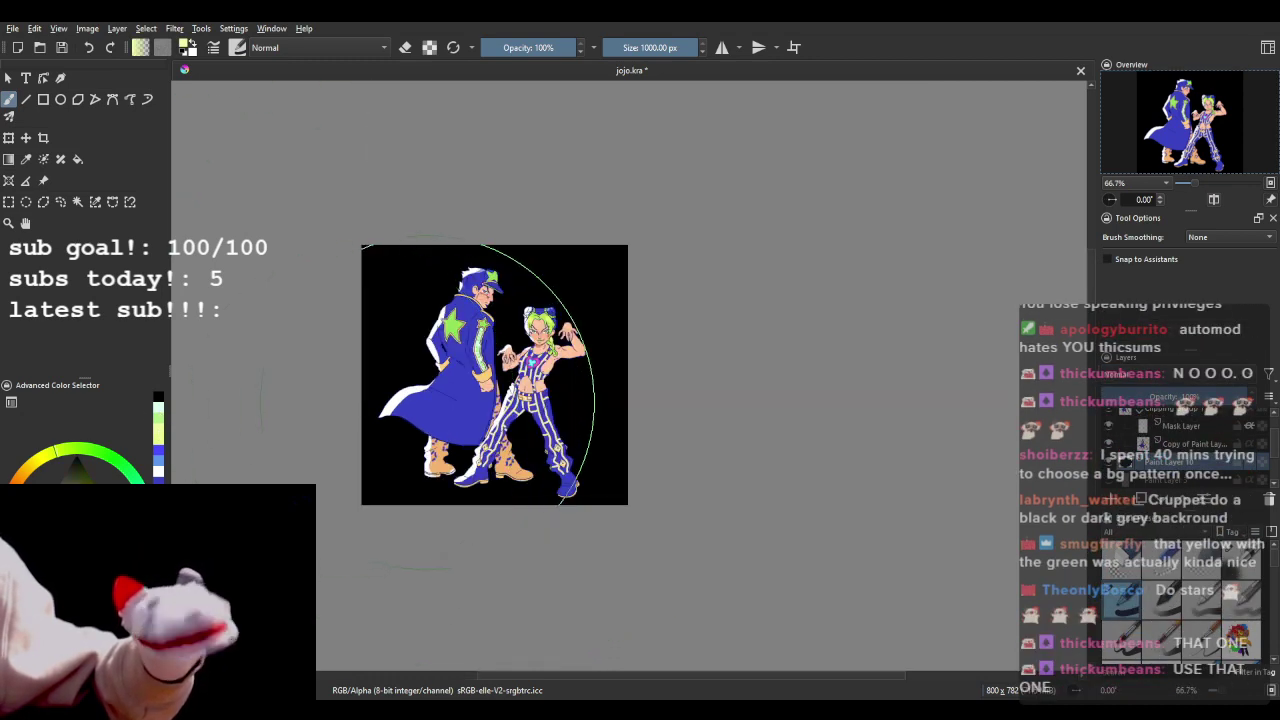
{"action": "mouse_move", "coordinate": [430, 392]}
{"action": "left_mouse_down"}
{"action": "mouse_move", "coordinate": [490, 370]}
{"action": "mouse_move", "coordinate": [470, 410]}
{"action": "left_mouse_up"}
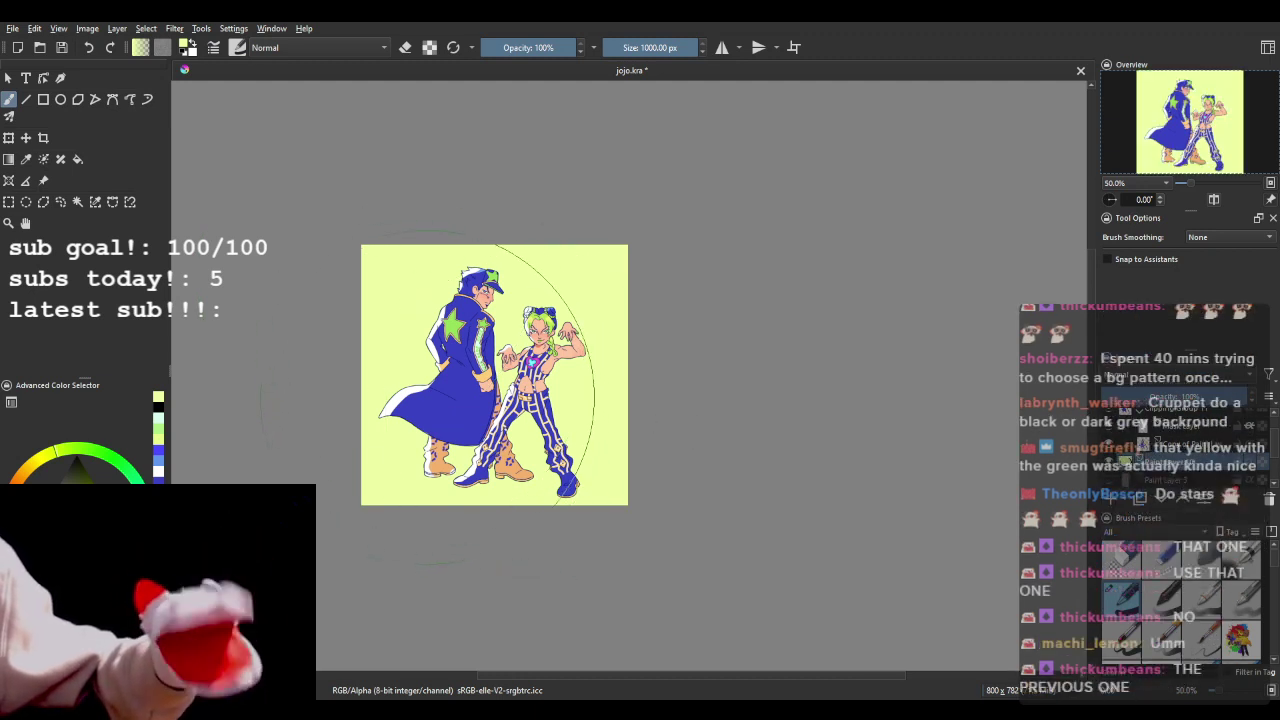
- Repaint the background on Paint Layer 10 with the recently used pale mint
{"action": "scroll", "coordinate": [427, 396], "scroll_direction": "up", "scroll_amount": 1}
{"action": "left_click", "coordinate": [158, 419]}
{"action": "mouse_move", "coordinate": [380, 350]}
{"action": "left_mouse_down"}
{"action": "mouse_move", "coordinate": [433, 329]}
{"action": "mouse_move", "coordinate": [499, 273]}
{"action": "mouse_move", "coordinate": [529, 492]}
{"action": "mouse_move", "coordinate": [575, 343]}
{"action": "left_mouse_up"}
- Try a deep blue background over the pale mint and undo it
{"action": "left_click", "coordinate": [155, 450]}
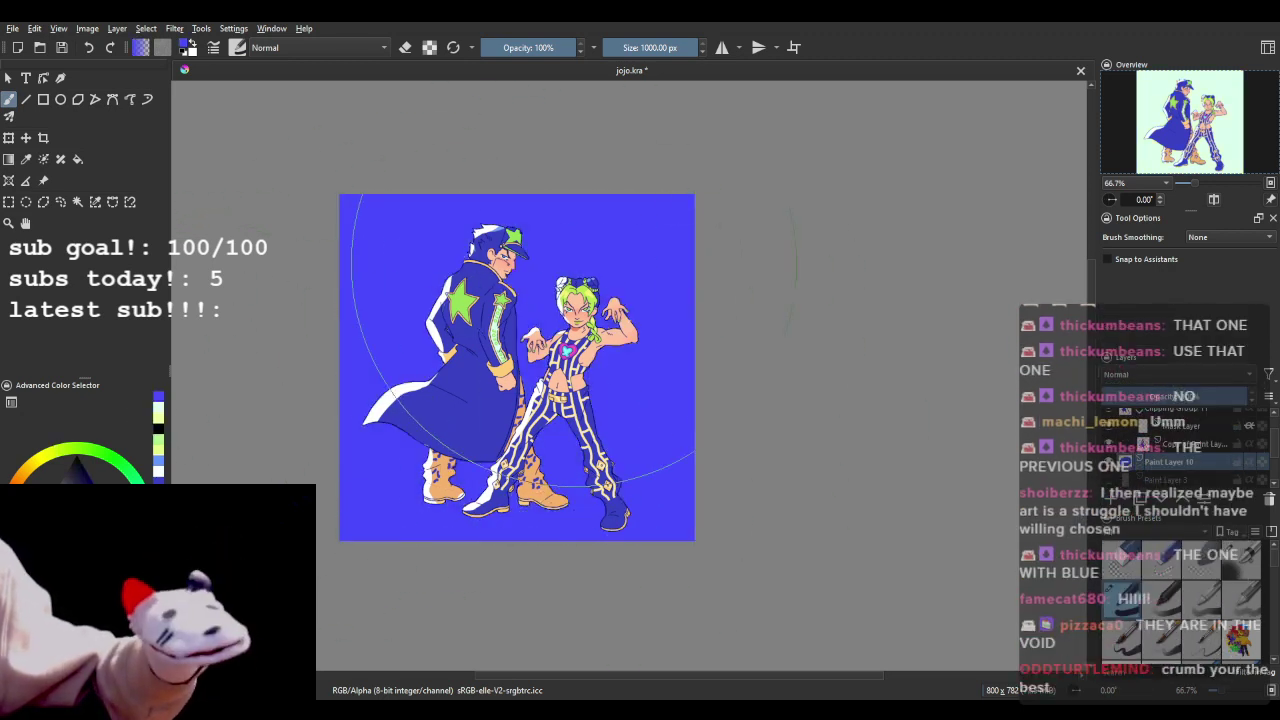
{"action": "left_click", "coordinate": [89, 47]}
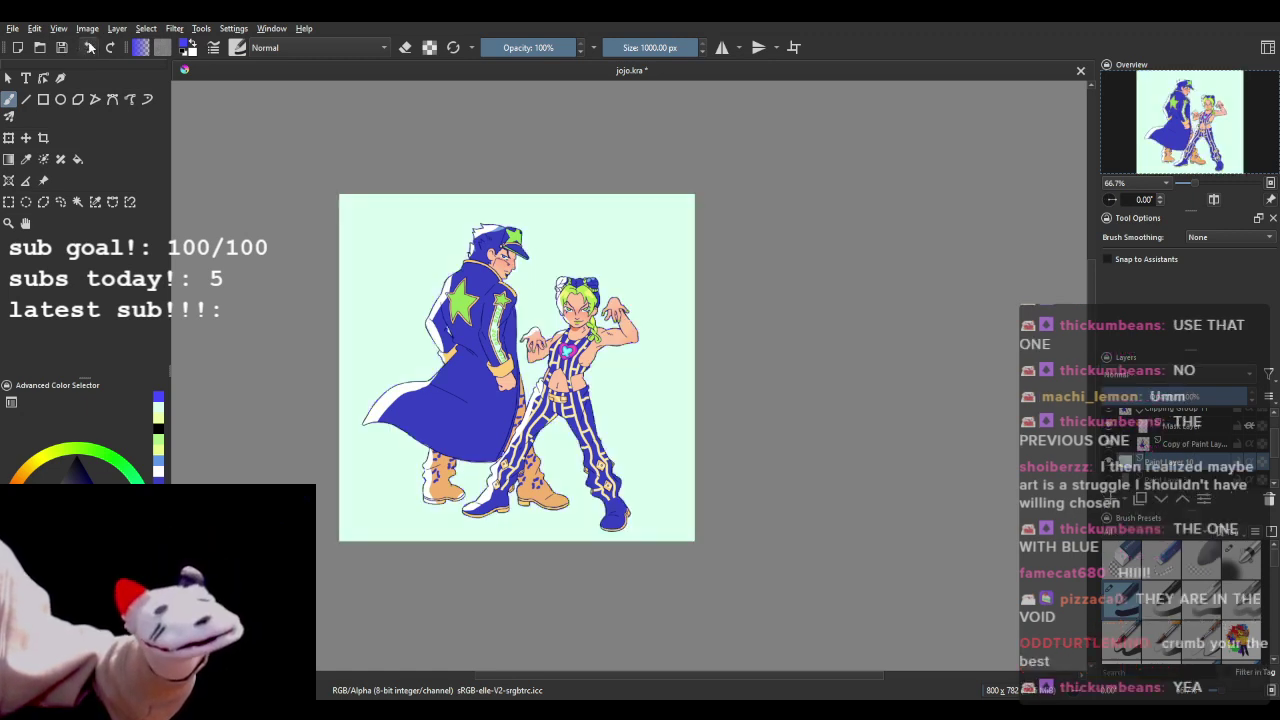
{"action": "scroll", "coordinate": [369, 326], "scroll_direction": "up", "scroll_amount": 1}
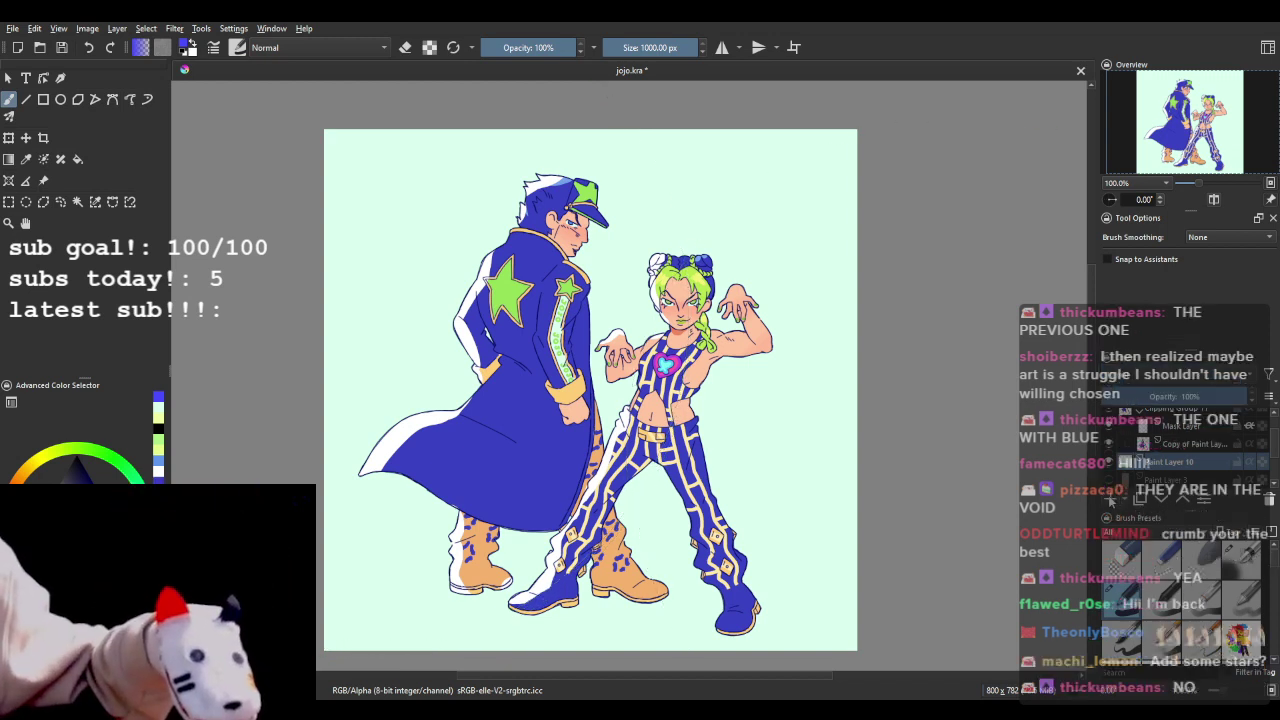
- Add a paint layer above Paint Layer 10, test a 1.41 px red brush with an arched stroke in the canvas's upper-left corner, and undo it
{"action": "left_click", "coordinate": [1112, 499]}
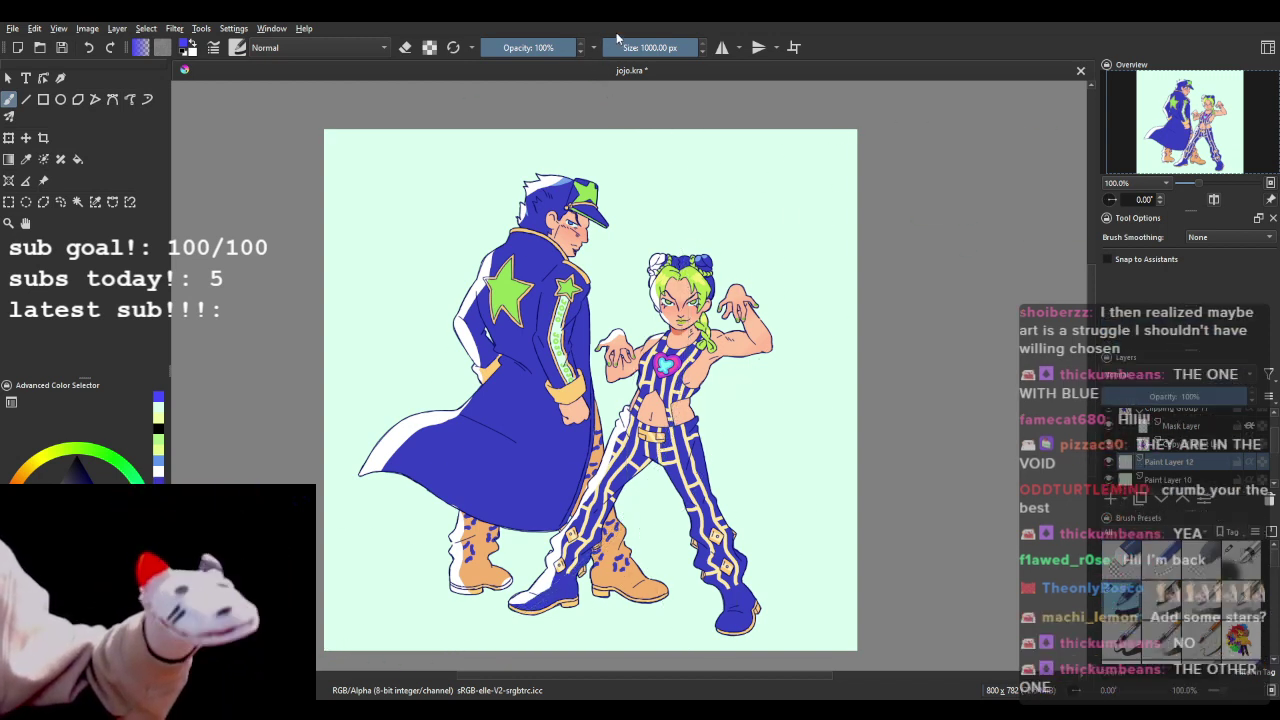
{"action": "left_click_drag", "start_coordinate": [660, 47], "coordinate": [608, 48]}
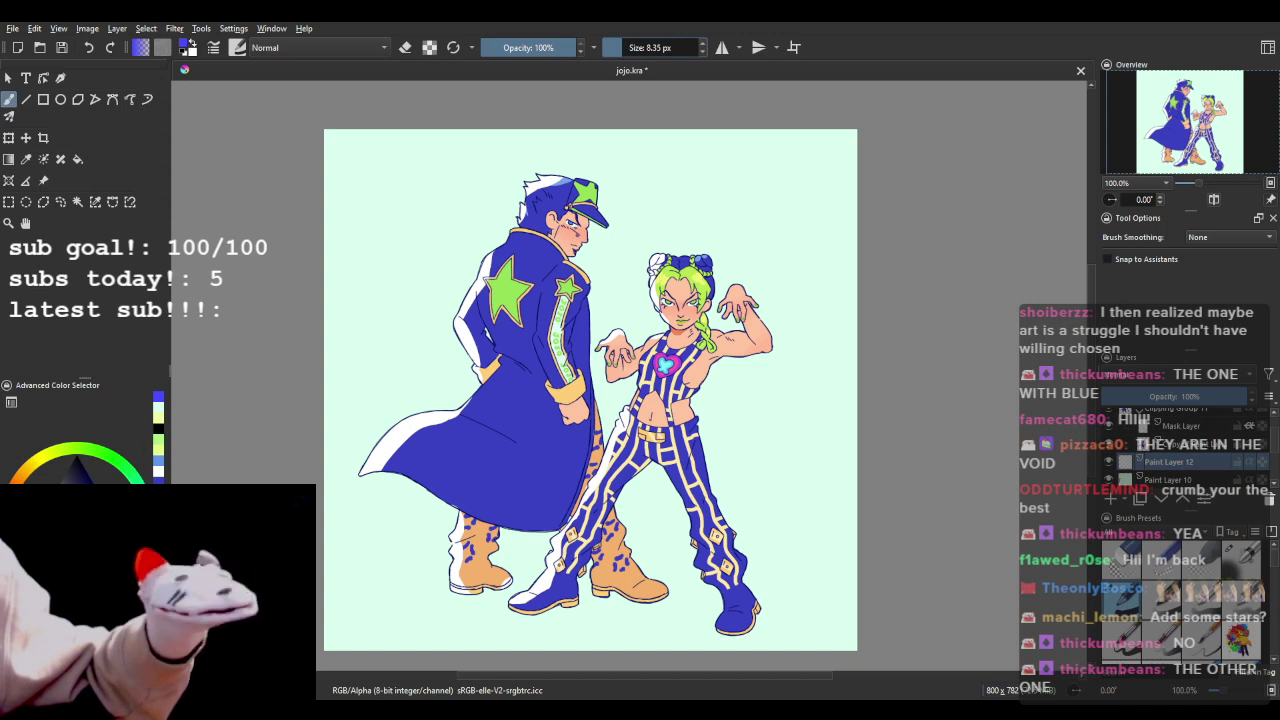
{"action": "left_click", "coordinate": [10, 515]}
{"action": "left_click", "coordinate": [100, 530]}
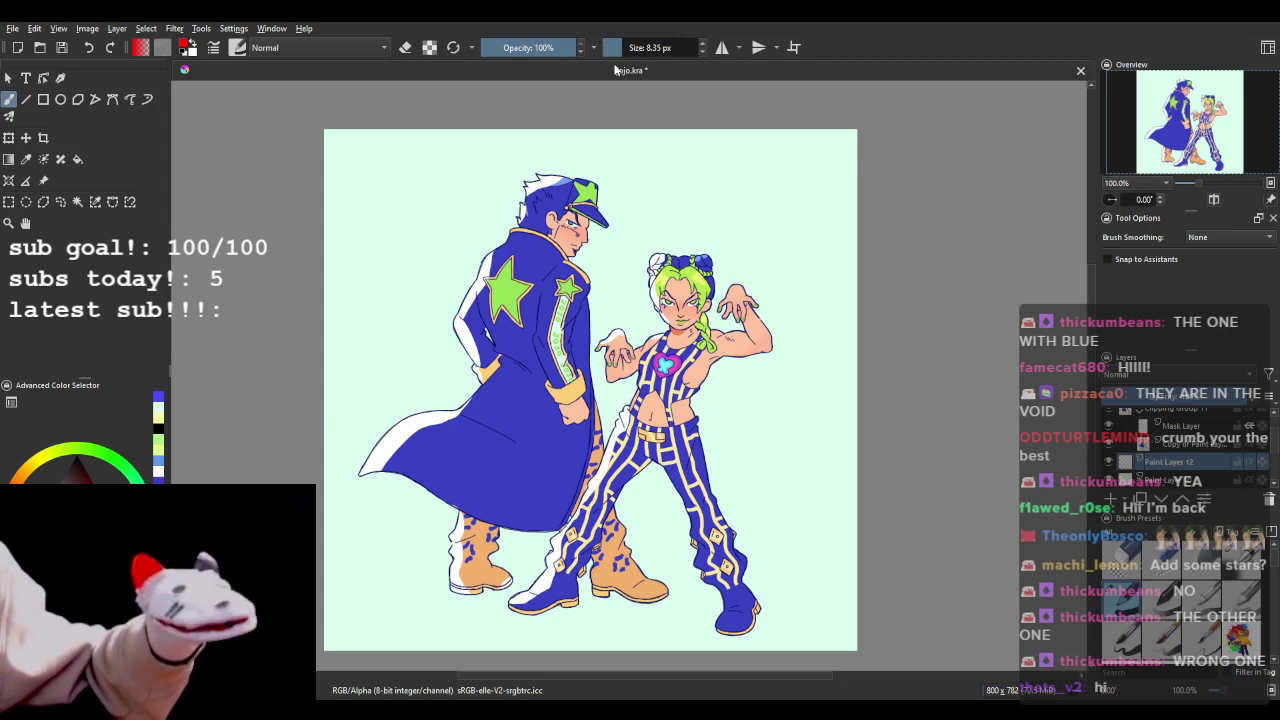
{"action": "left_click", "coordinate": [608, 47]}
{"action": "left_click_drag", "start_coordinate": [332, 182], "coordinate": [380, 160]}
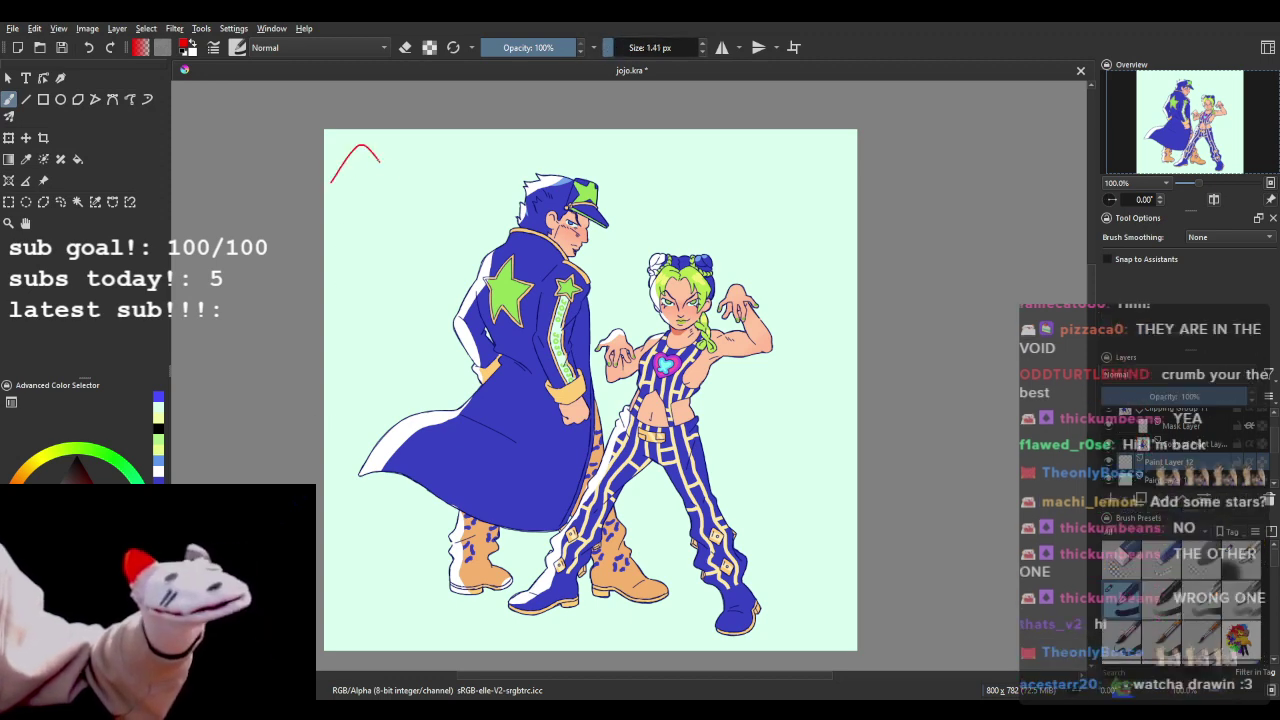
{"action": "left_click", "coordinate": [88, 47]}
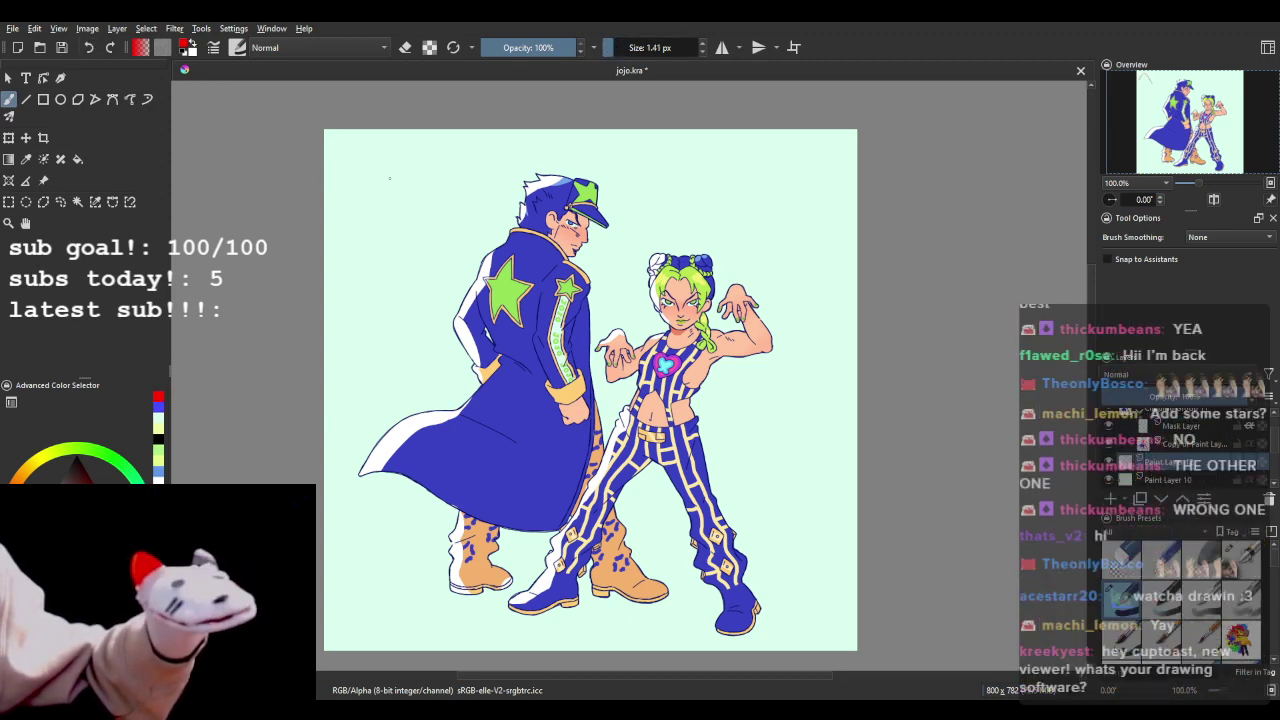
- Outline a large star cropped by the canvas's upper-left corner and fill it red
{"action": "left_click_drag", "start_coordinate": [404, 130], "coordinate": [470, 170]}
{"action": "left_click_drag", "start_coordinate": [415, 218], "coordinate": [400, 295]}
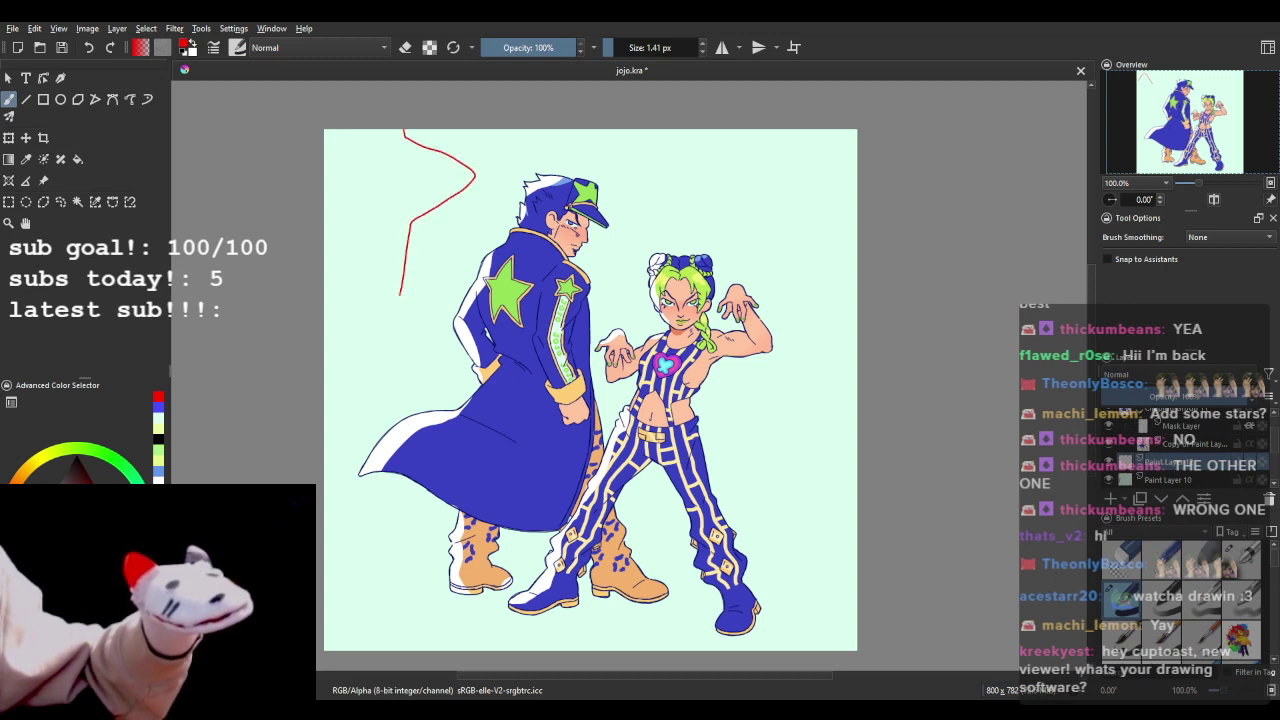
{"action": "left_click", "coordinate": [78, 160]}
{"action": "left_click", "coordinate": [334, 240]}
{"action": "key", "text": "b"}
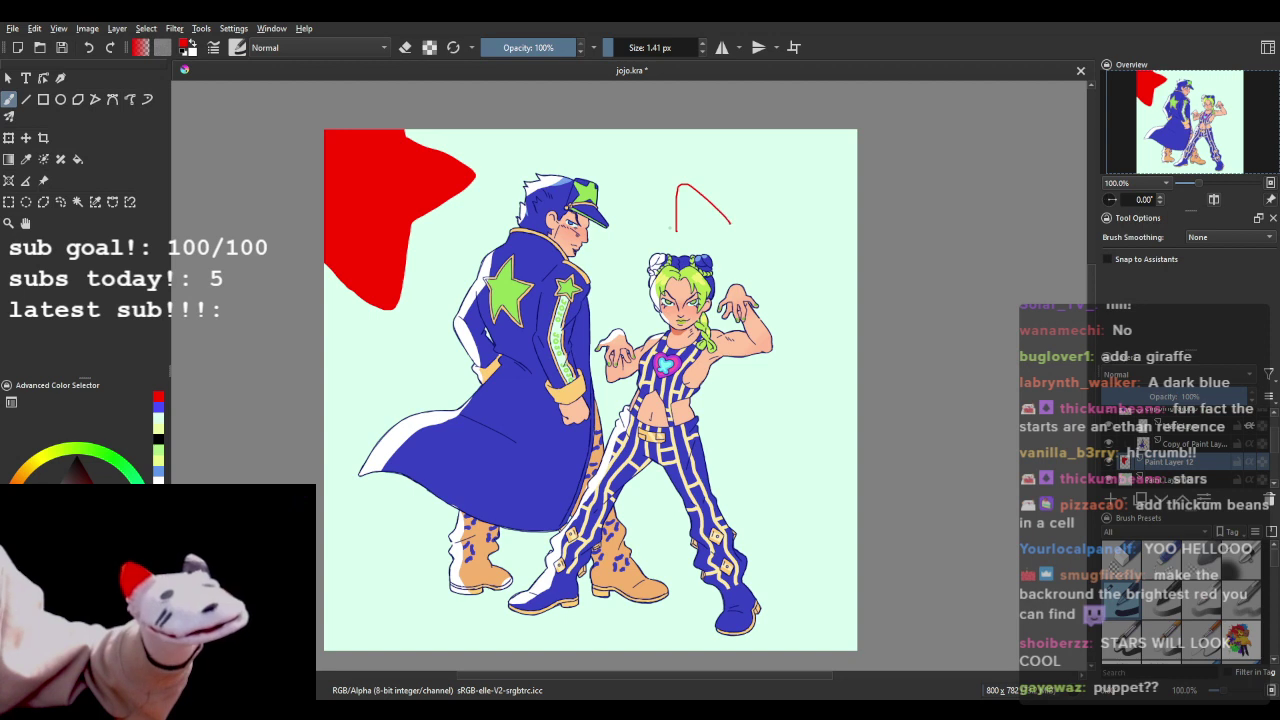
- Sketch the upper point of a red star above the green-haired character, undoing the trial strokes for its other points
{"action": "left_click", "coordinate": [88, 47]}
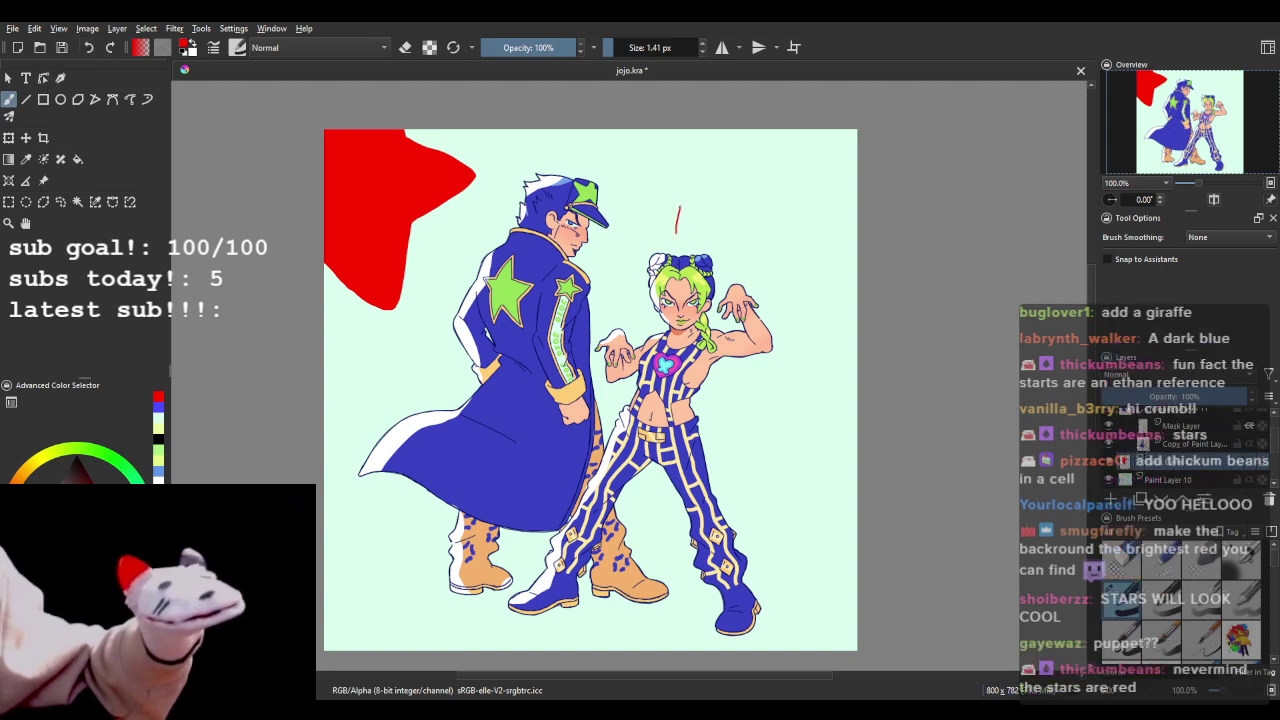
{"action": "left_click_drag", "start_coordinate": [677, 229], "coordinate": [628, 253]}
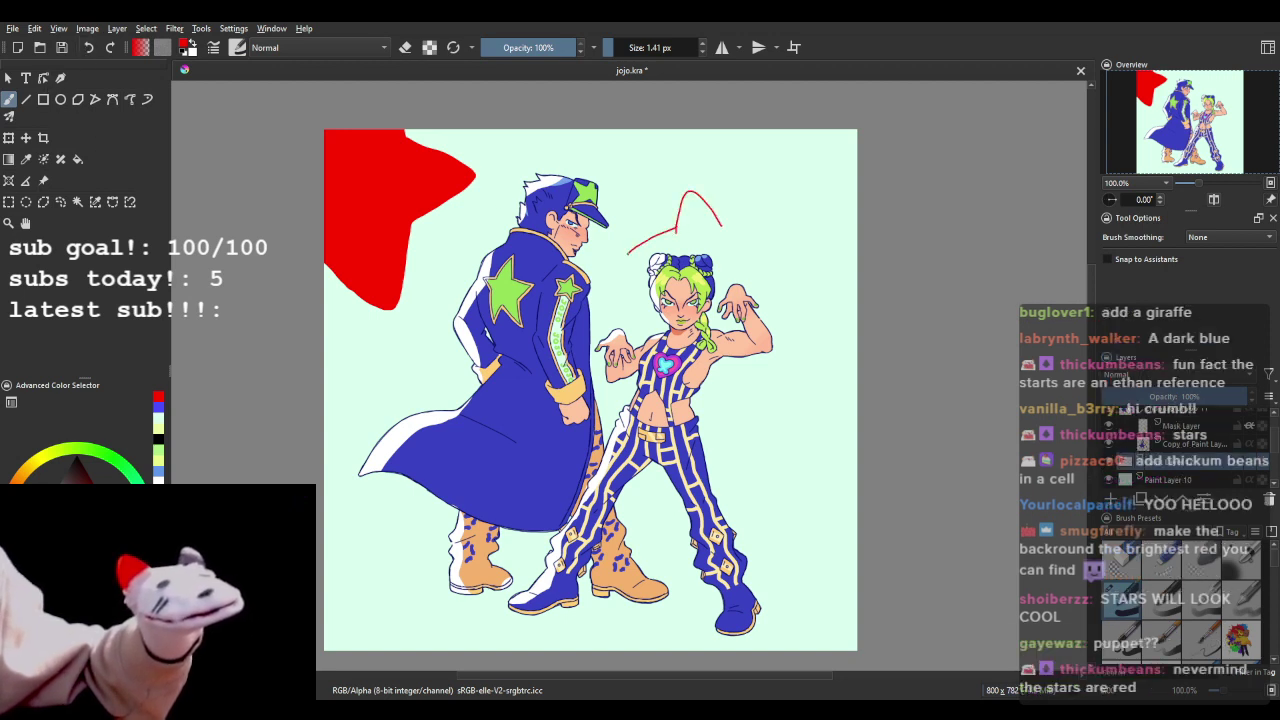
{"action": "left_click_drag", "start_coordinate": [656, 303], "coordinate": [652, 323]}
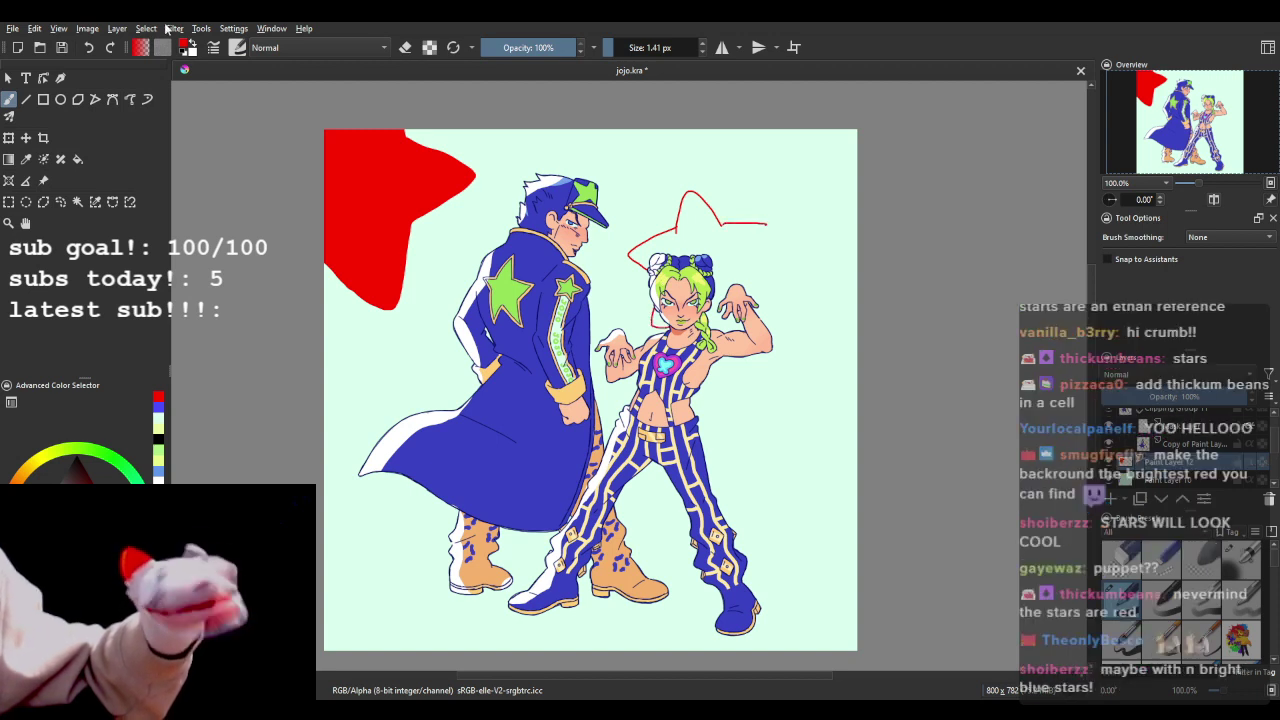
{"action": "left_click", "coordinate": [89, 48]}
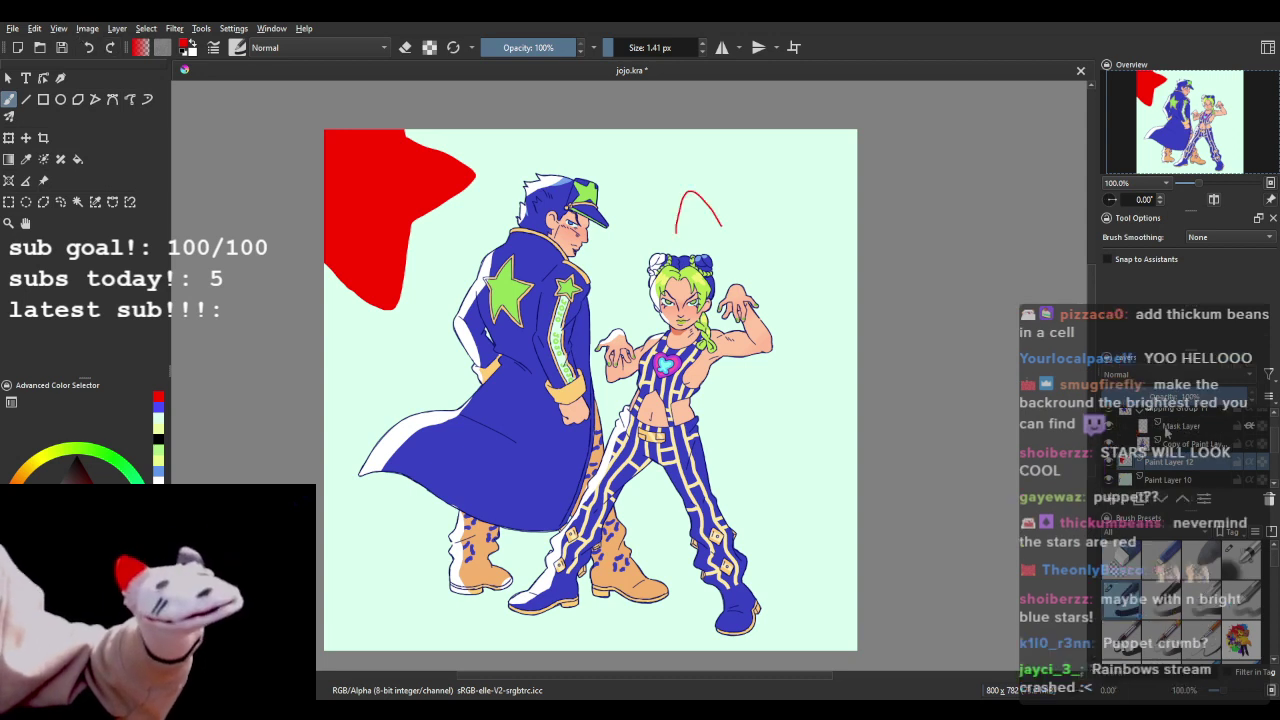
- Hide the characters' color and line-art layers
{"action": "left_click", "coordinate": [1108, 418]}
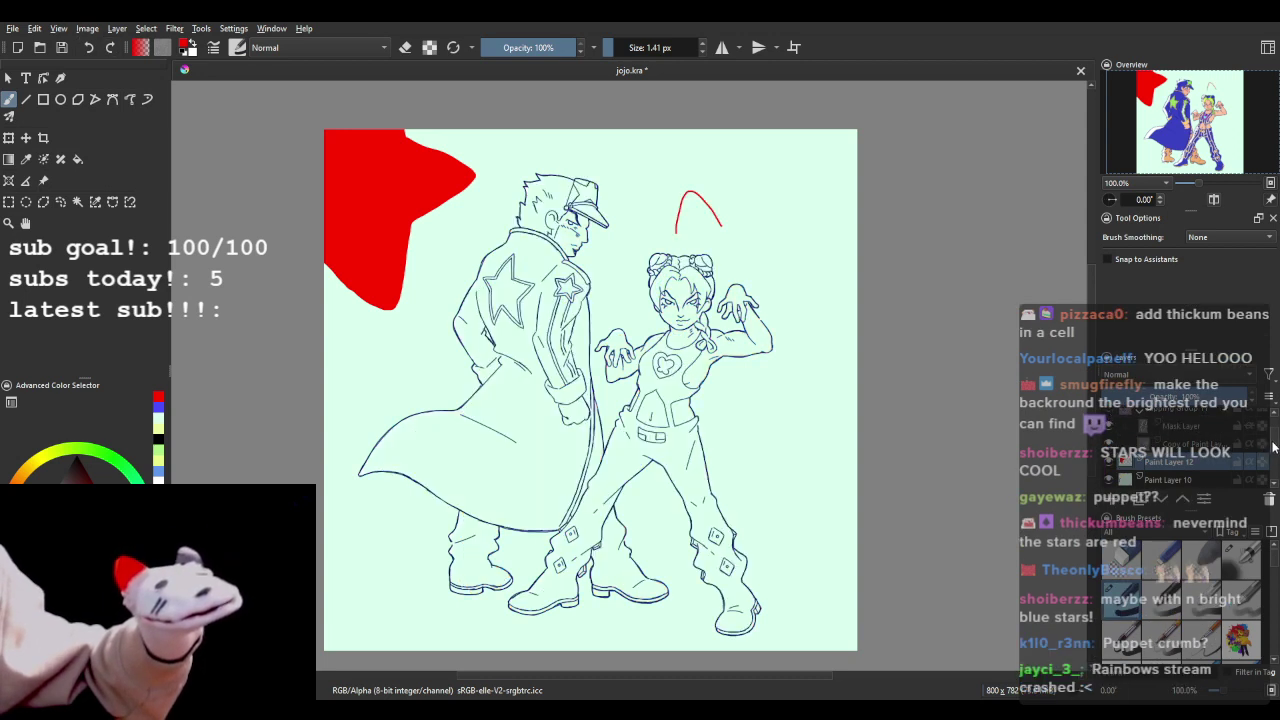
{"action": "left_click_drag", "start_coordinate": [1272, 442], "coordinate": [1273, 430]}
{"action": "left_click", "coordinate": [1109, 420]}
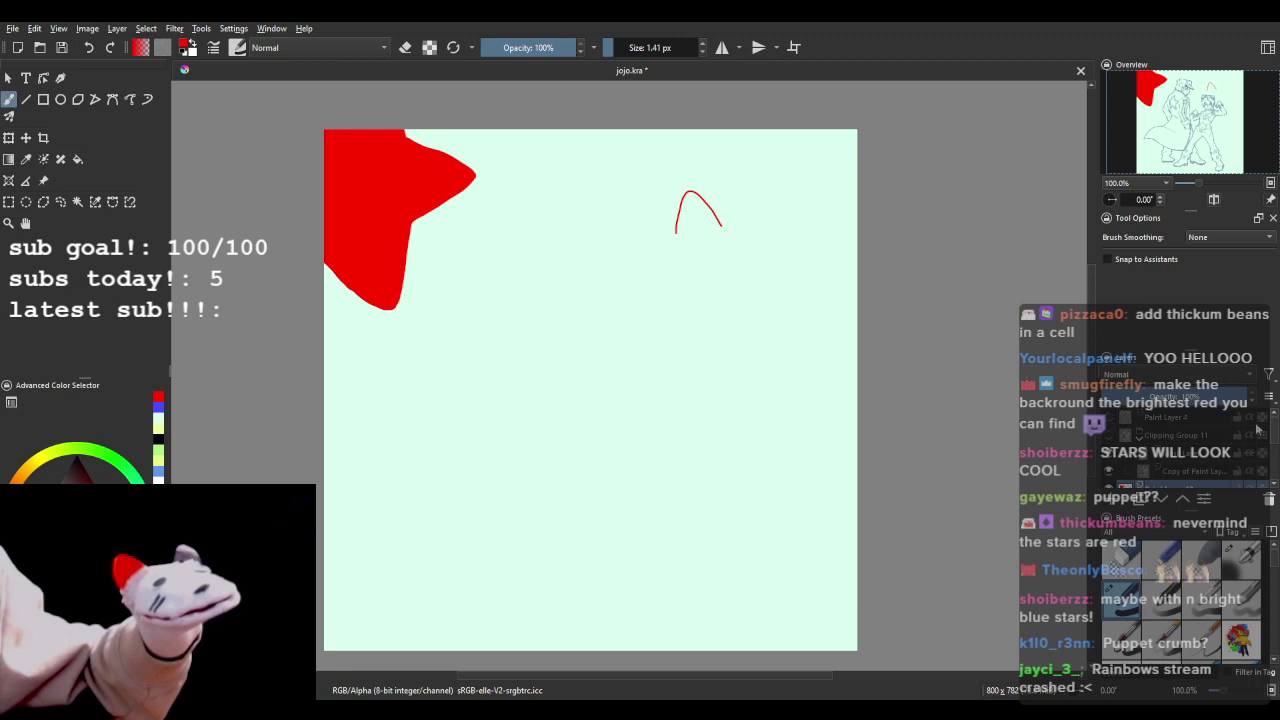
{"action": "scroll", "coordinate": [1272, 434], "scroll_direction": "down", "scroll_amount": 2}
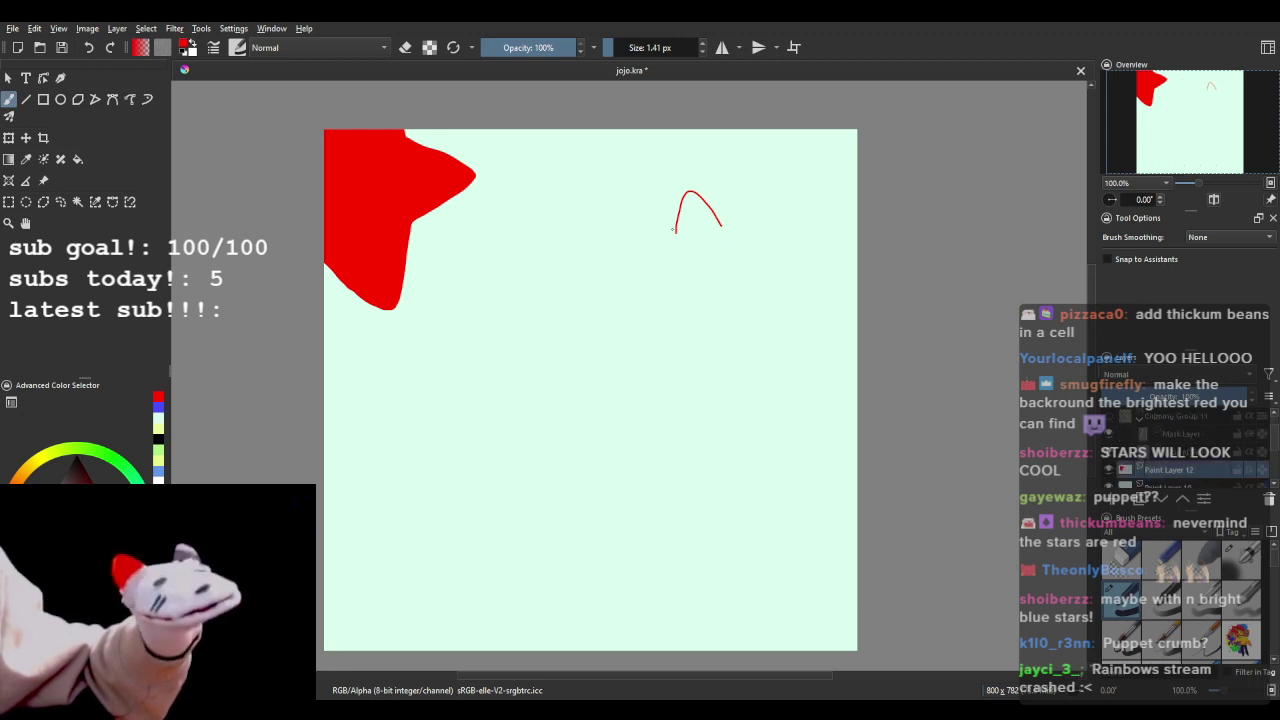
- Complete the five-pointed star outline in the canvas's upper-right area and fill it red
{"action": "left_click_drag", "start_coordinate": [656, 237], "coordinate": [663, 267]}
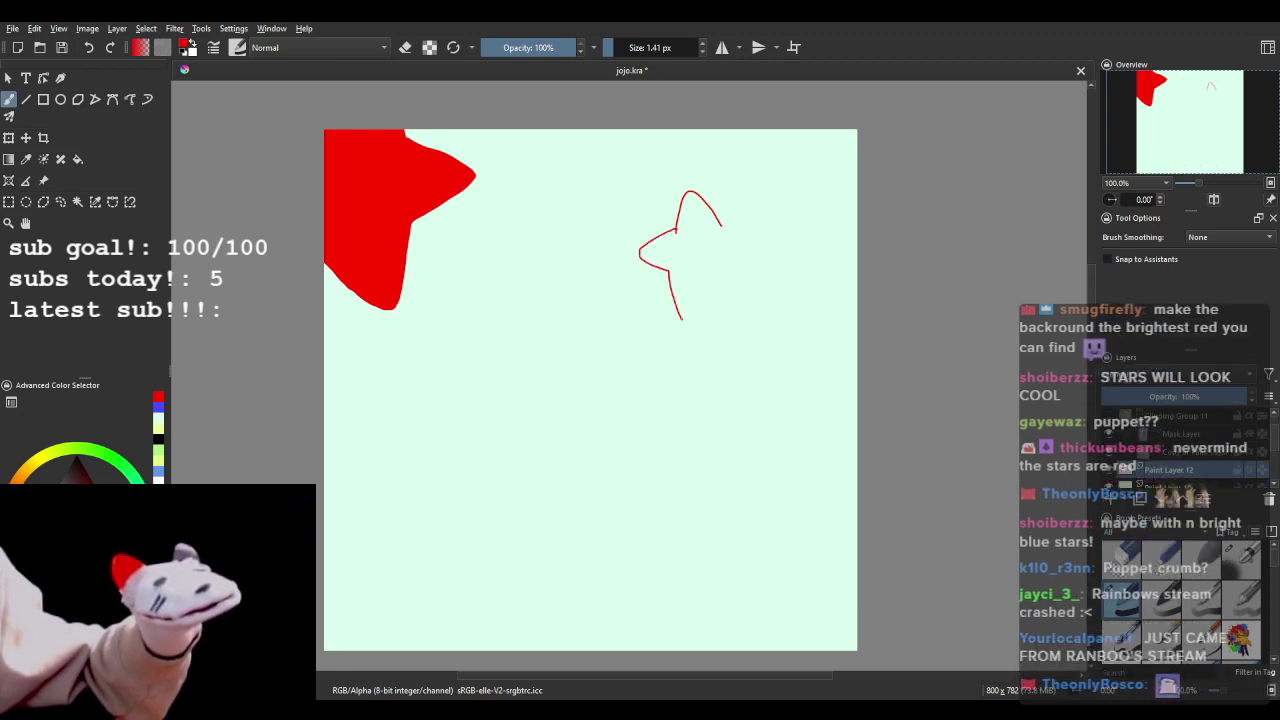
{"action": "left_click", "coordinate": [88, 49]}
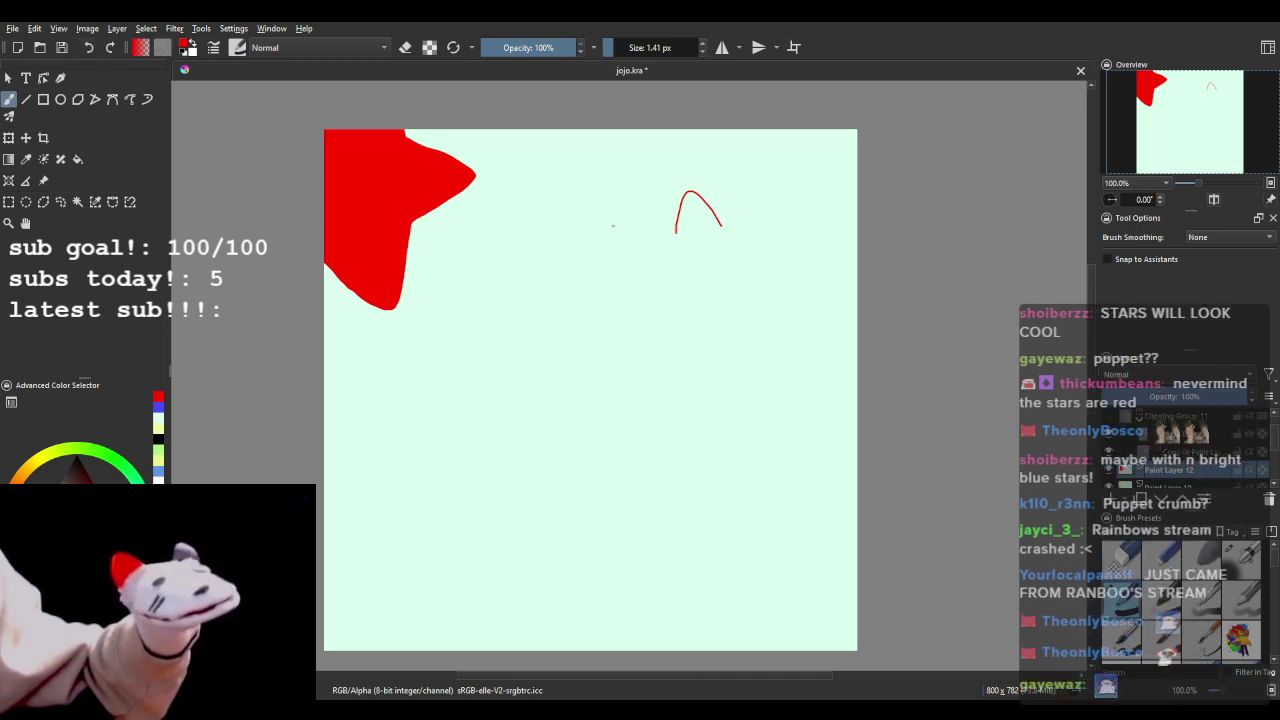
{"action": "mouse_move", "coordinate": [676, 228]}
{"action": "left_mouse_down"}
{"action": "mouse_move", "coordinate": [647, 256]}
{"action": "mouse_move", "coordinate": [671, 268]}
{"action": "mouse_move", "coordinate": [682, 306]}
{"action": "mouse_move", "coordinate": [712, 280]}
{"action": "mouse_move", "coordinate": [757, 285]}
{"action": "mouse_move", "coordinate": [722, 224]}
{"action": "left_mouse_up"}
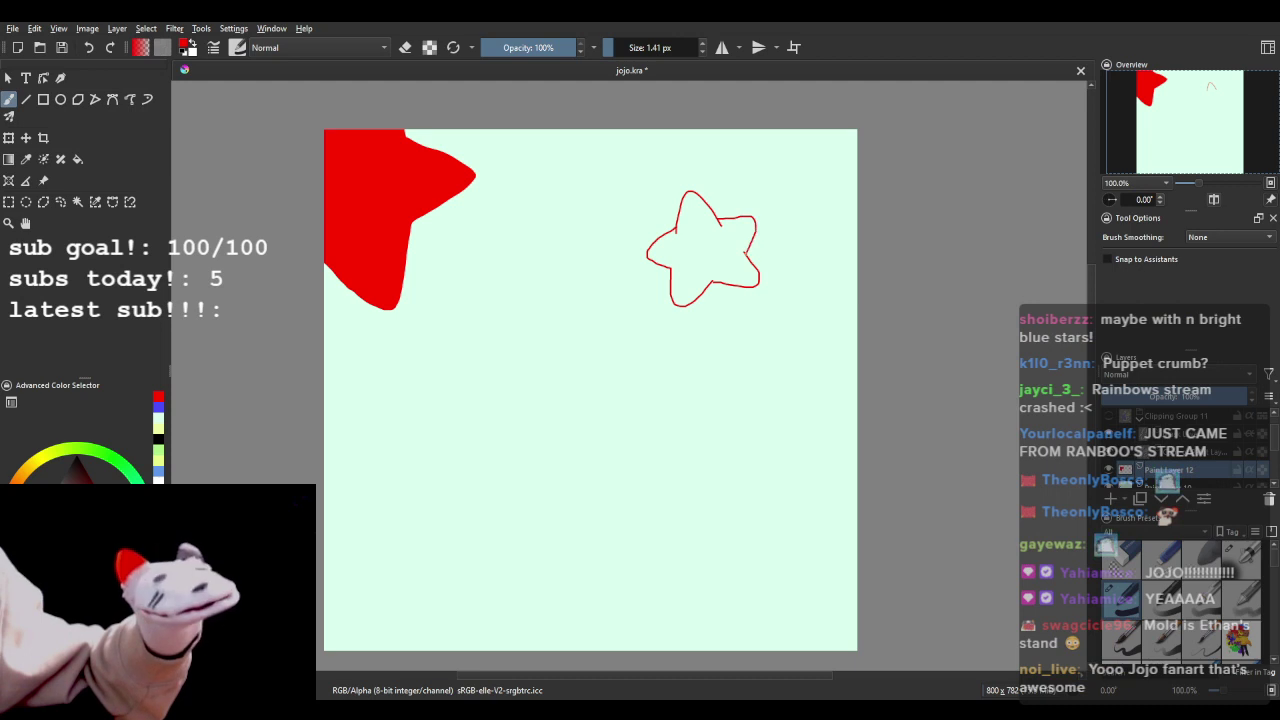
{"action": "key", "text": "f"}
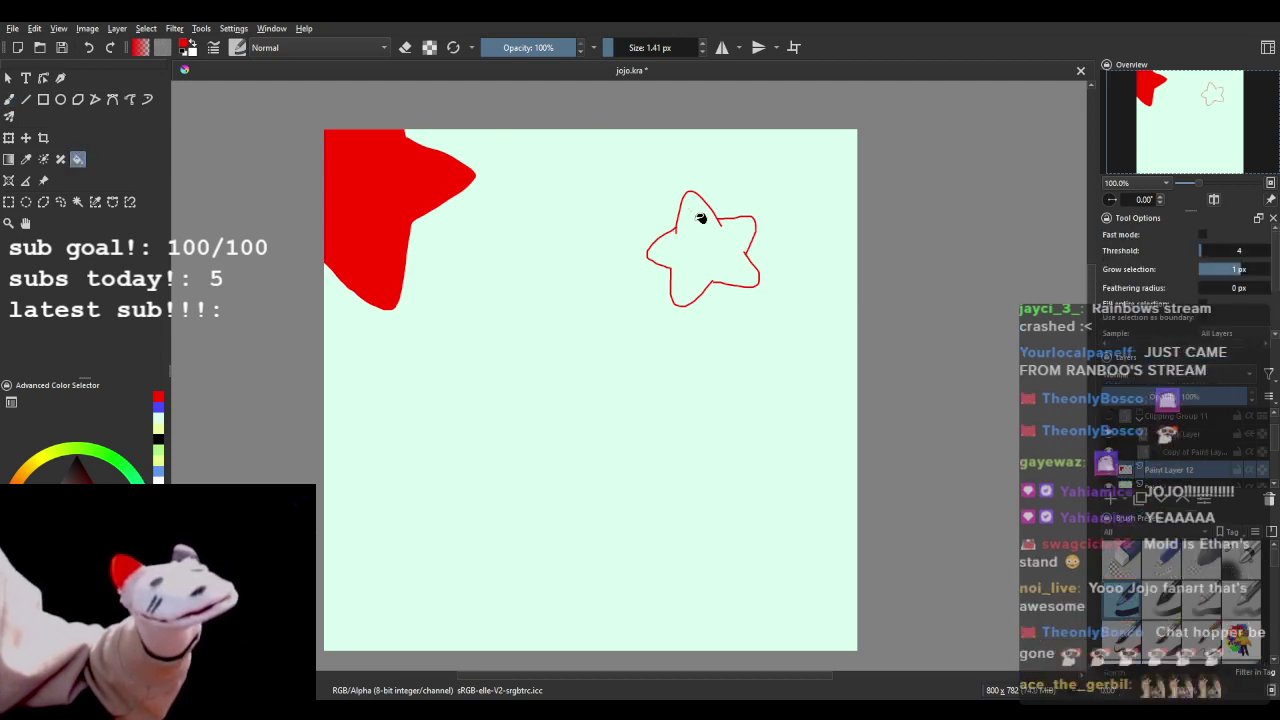
{"action": "left_click", "coordinate": [700, 210]}
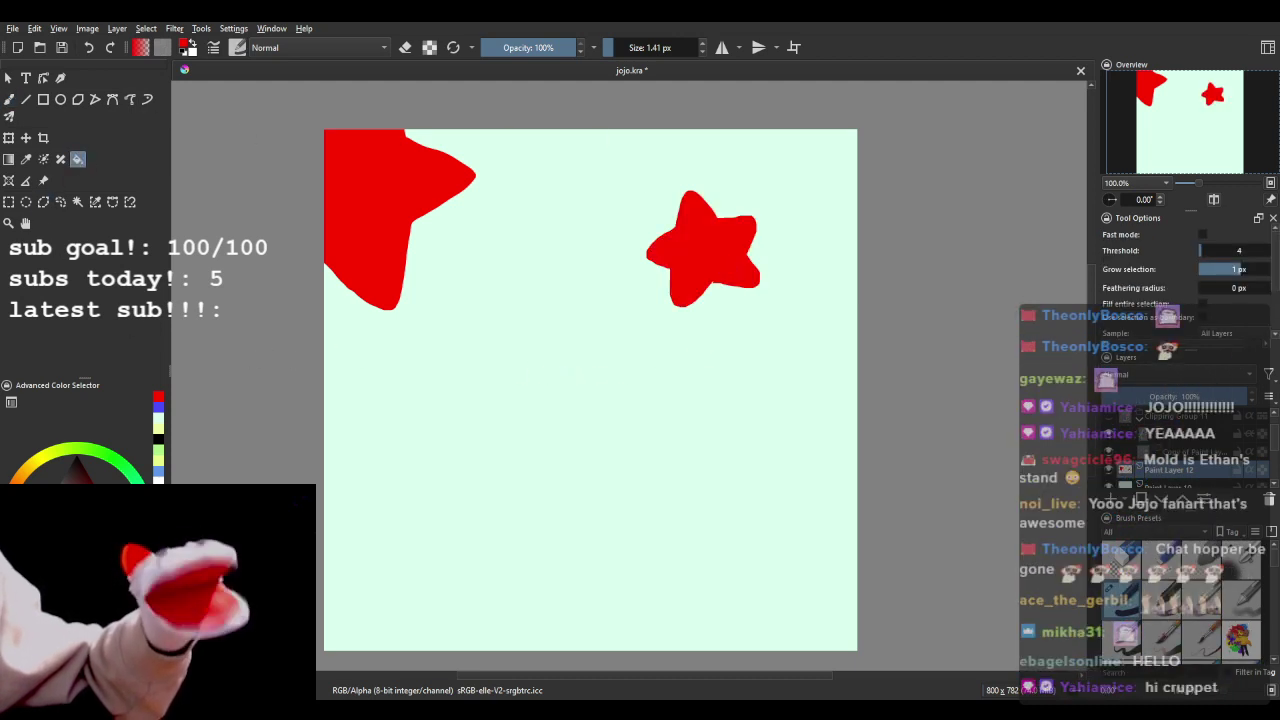
- Try a partial star outline in the canvas's lower-right corner and undo it together with the upper-right star's fill
{"action": "left_click", "coordinate": [9, 100]}
{"action": "scroll", "coordinate": [252, 320], "scroll_direction": "down", "scroll_amount": 1}
{"action": "scroll", "coordinate": [245, 390], "scroll_direction": "up", "scroll_amount": 1}
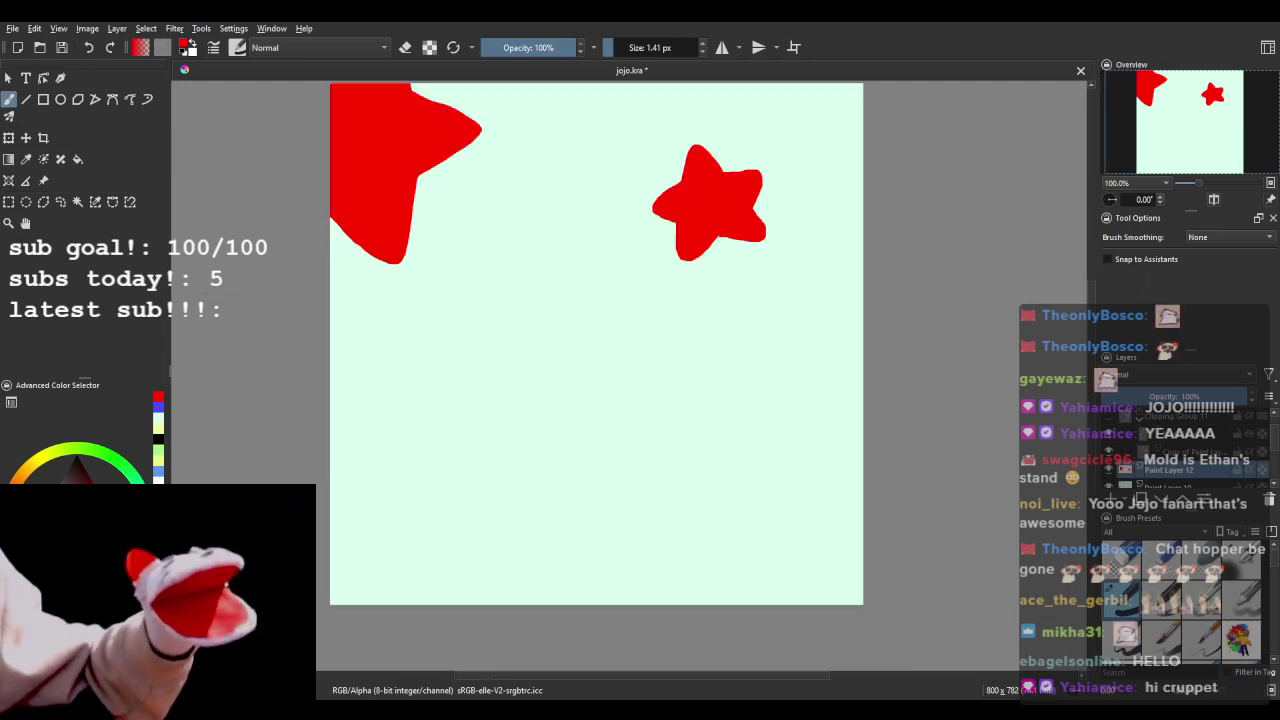
{"action": "scroll", "coordinate": [258, 364], "scroll_direction": "down", "scroll_amount": 1}
{"action": "scroll", "coordinate": [220, 346], "scroll_direction": "up", "scroll_amount": 1}
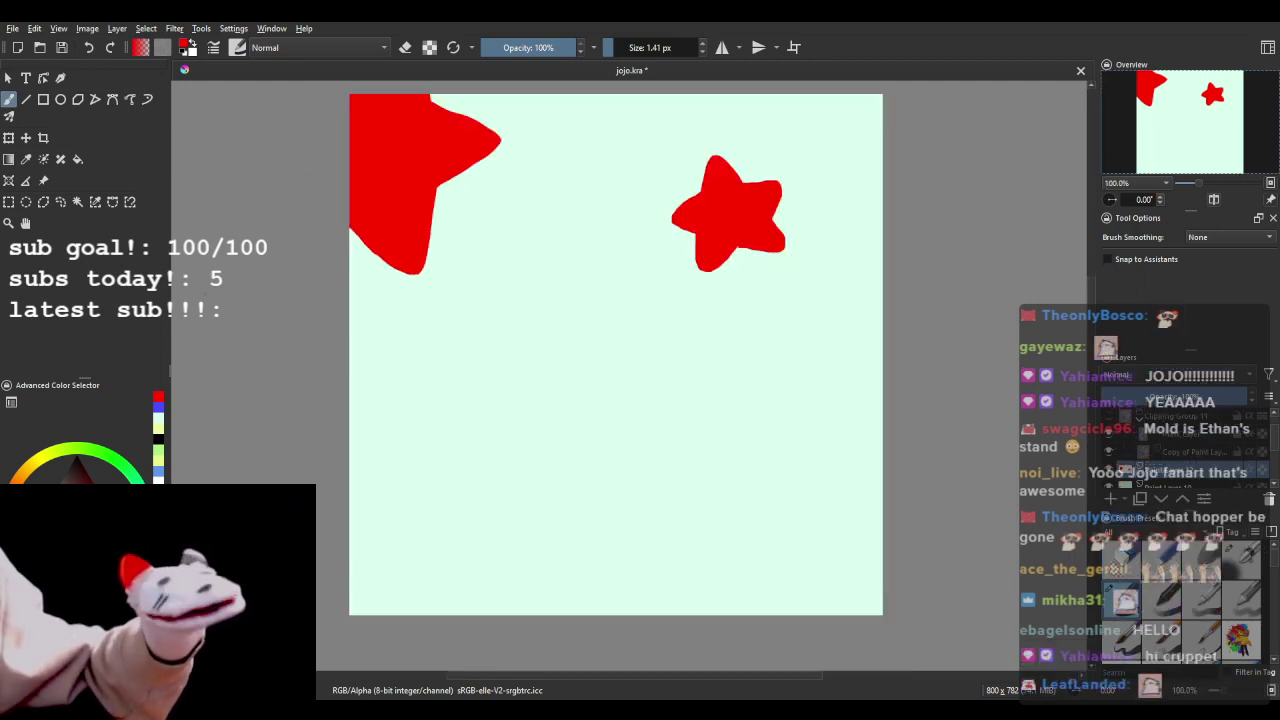
{"action": "scroll", "coordinate": [380, 358], "scroll_direction": "down", "scroll_amount": 3}
{"action": "scroll", "coordinate": [446, 394], "scroll_direction": "up", "scroll_amount": 3}
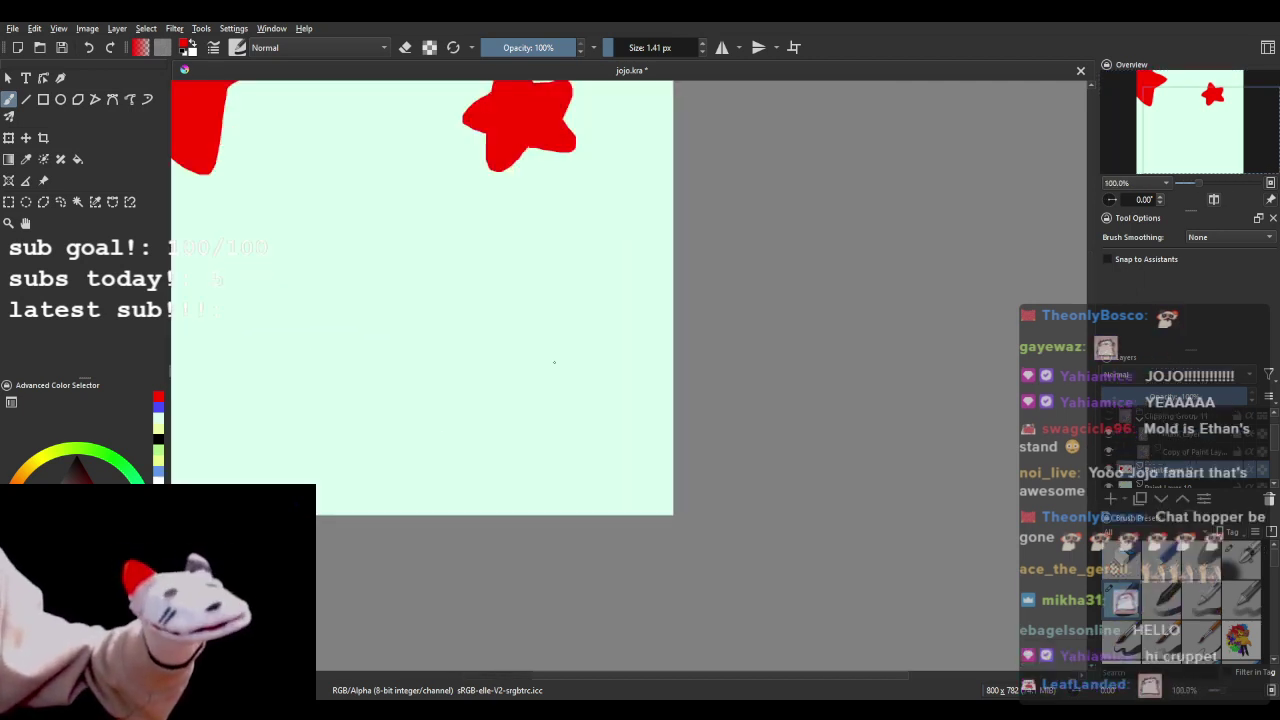
{"action": "mouse_move", "coordinate": [673, 323]}
{"action": "left_mouse_down"}
{"action": "mouse_move", "coordinate": [606, 374]}
{"action": "mouse_move", "coordinate": [509, 399]}
{"action": "mouse_move", "coordinate": [543, 466]}
{"action": "mouse_move", "coordinate": [518, 515]}
{"action": "left_mouse_up"}
{"action": "left_click", "coordinate": [77, 159]}
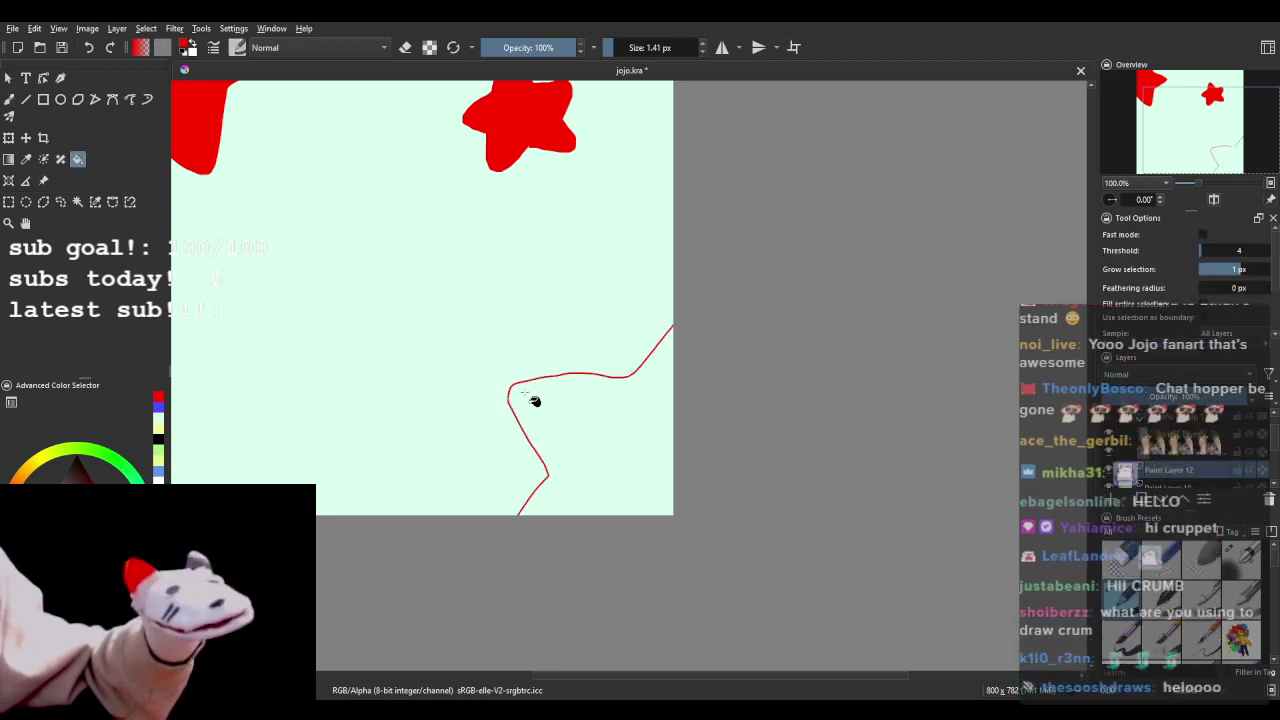
{"action": "left_click", "coordinate": [88, 47]}
{"action": "left_click", "coordinate": [88, 47]}
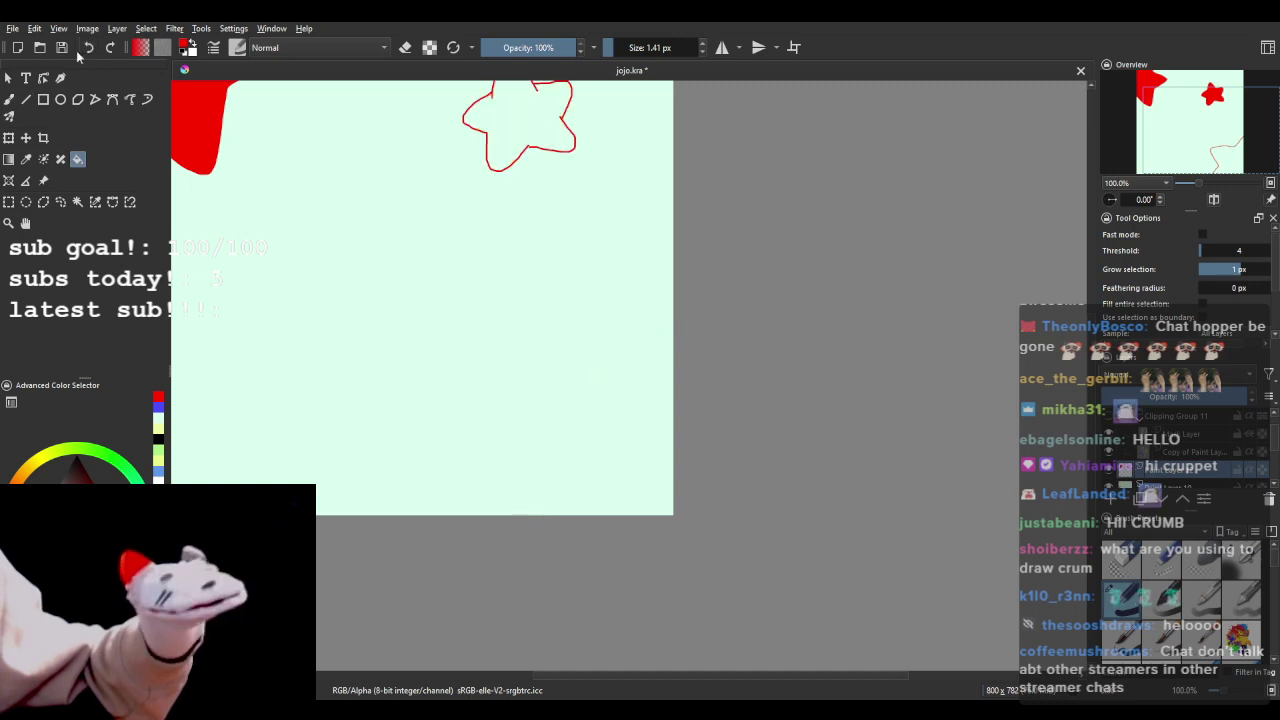
- Restore the upper-right star's red fill and add a large red-filled star cropped by the canvas's lower-right corner
{"action": "left_click", "coordinate": [8, 99]}
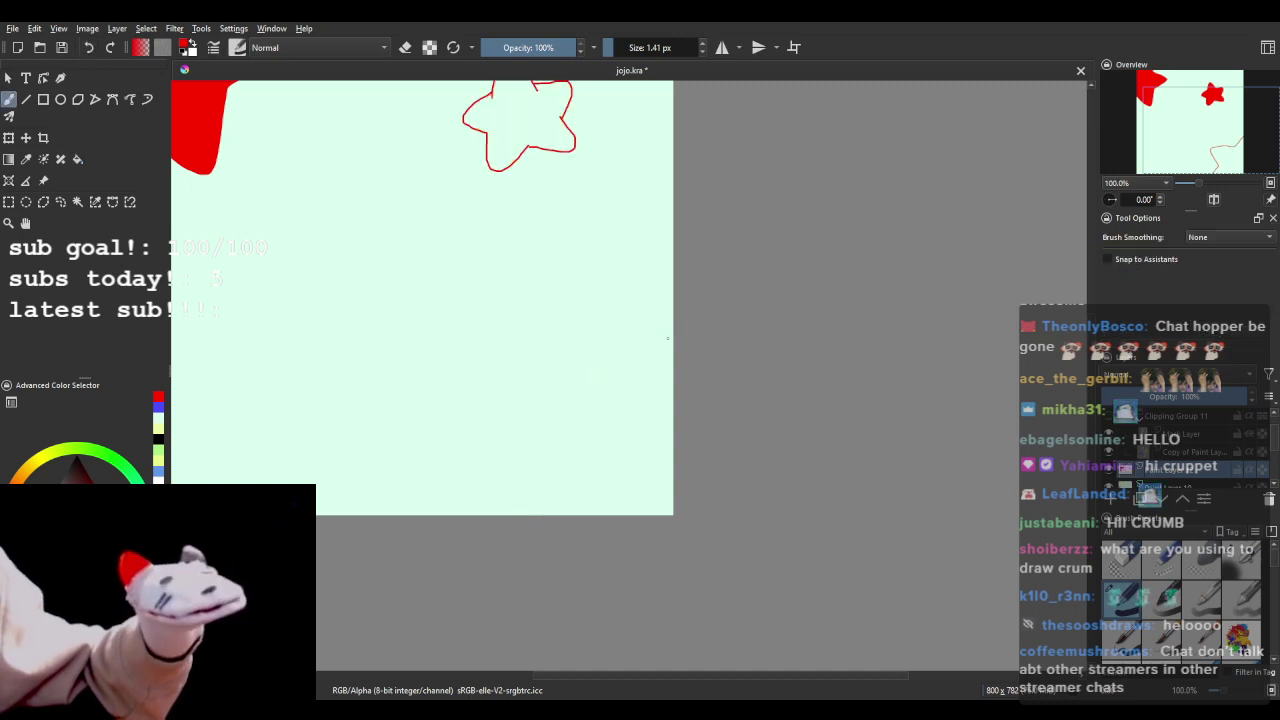
{"action": "left_click", "coordinate": [110, 47]}
{"action": "mouse_move", "coordinate": [673, 326]}
{"action": "left_mouse_down"}
{"action": "mouse_move", "coordinate": [606, 387]}
{"action": "mouse_move", "coordinate": [483, 394]}
{"action": "mouse_move", "coordinate": [491, 486]}
{"action": "mouse_move", "coordinate": [514, 514]}
{"action": "left_mouse_up"}
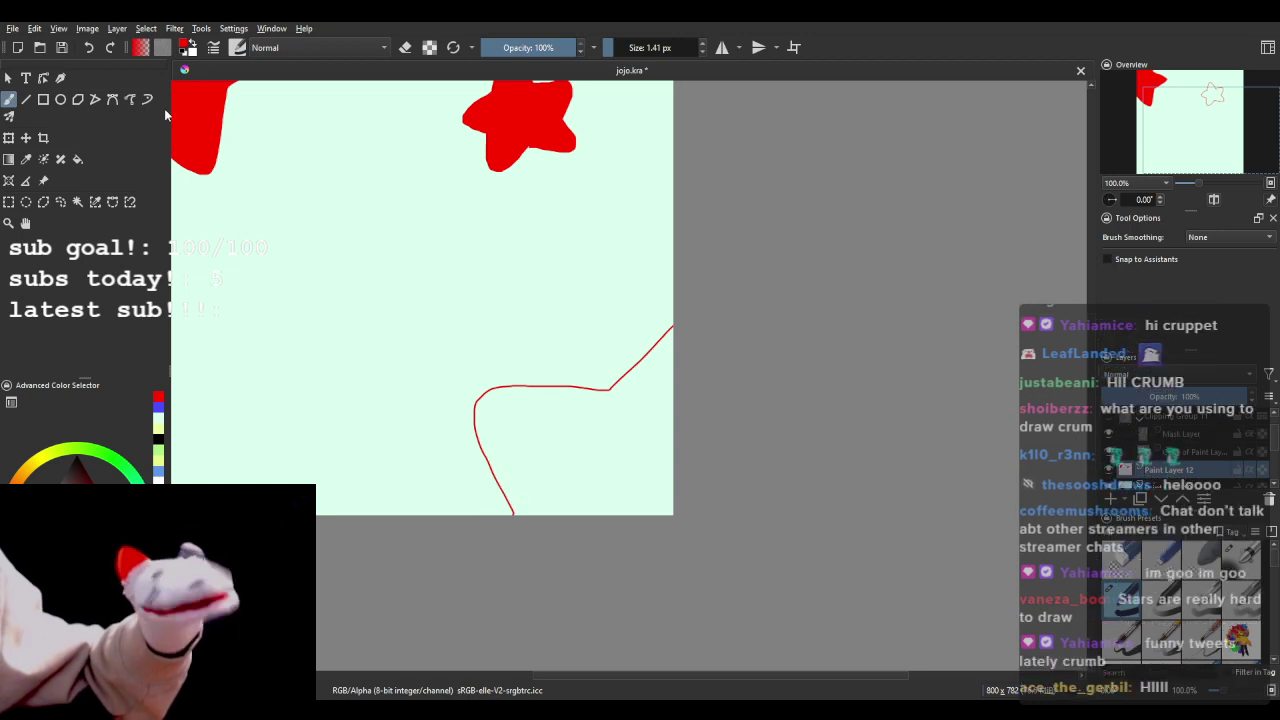
{"action": "left_click", "coordinate": [78, 158]}
{"action": "left_click", "coordinate": [571, 466]}
{"action": "scroll", "coordinate": [629, 314], "scroll_direction": "down", "scroll_amount": 5}
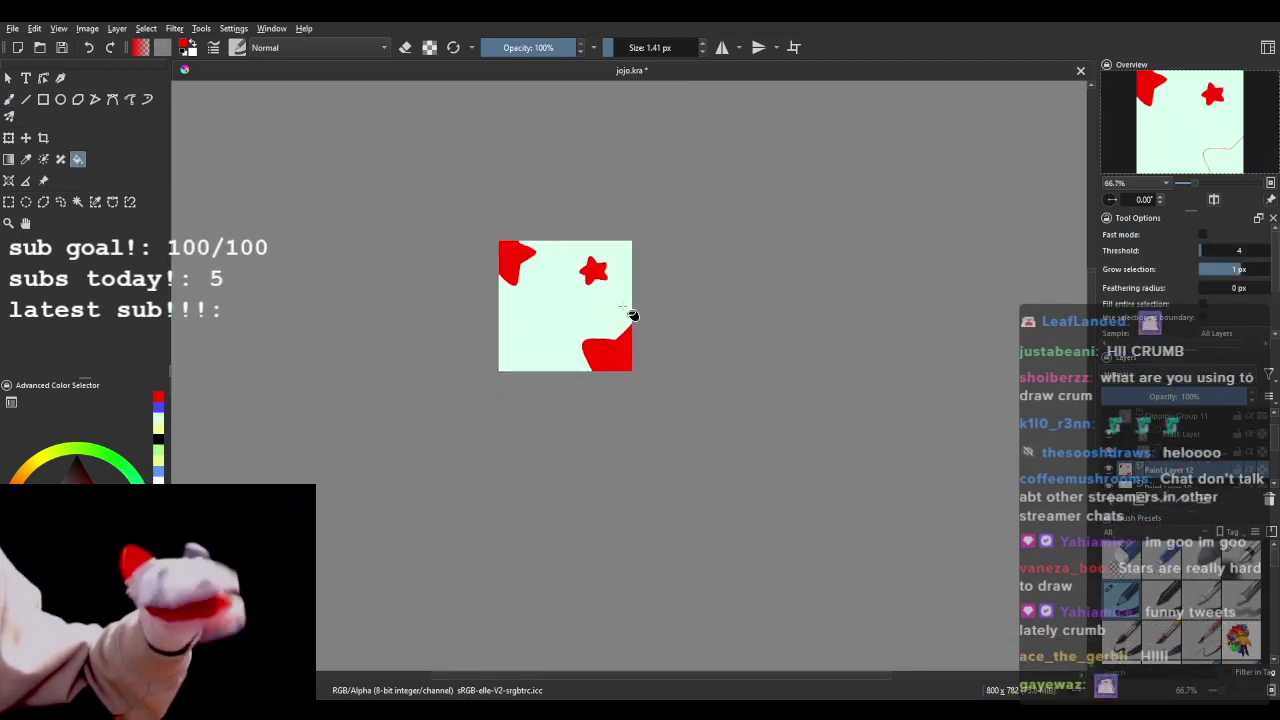
- Draw the upper point of a small red star near the canvas's left edge, replacing the first attempt
{"action": "scroll", "coordinate": [437, 319], "scroll_direction": "up", "scroll_amount": 3}
{"action": "left_click", "coordinate": [9, 99]}
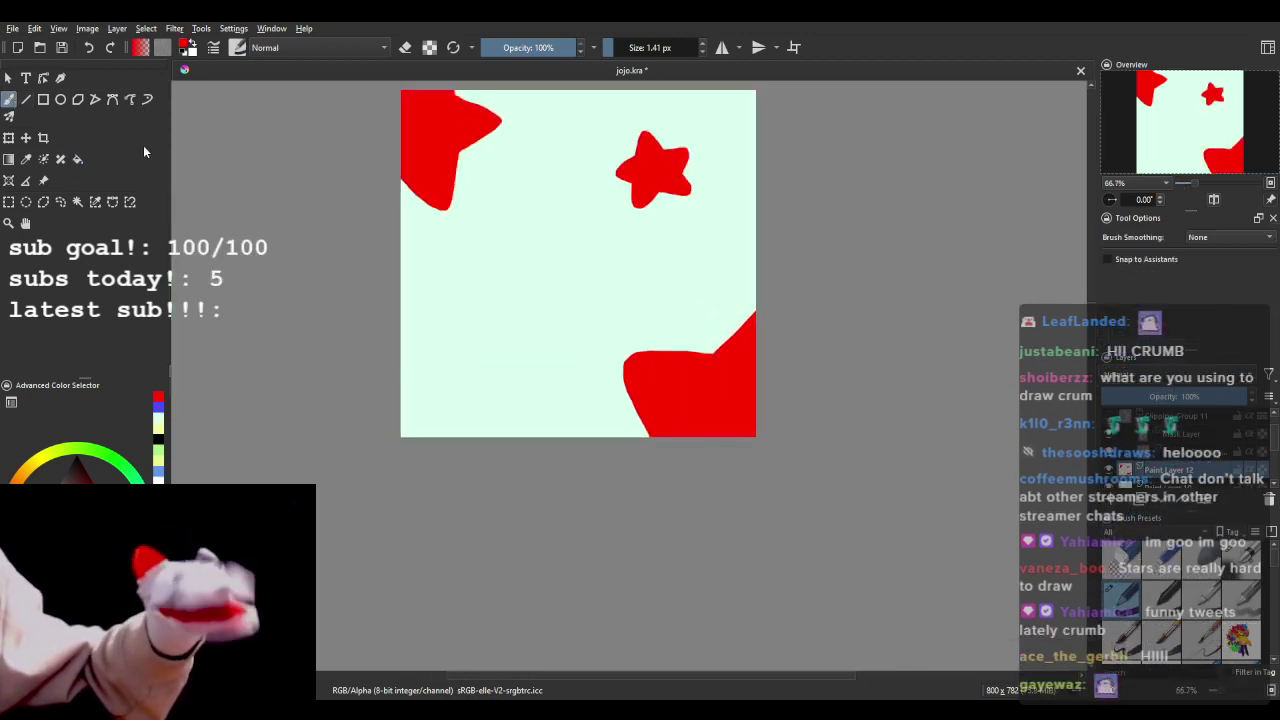
{"action": "scroll", "coordinate": [323, 268], "scroll_direction": "up", "scroll_amount": 1}
{"action": "scroll", "coordinate": [506, 289], "scroll_direction": "down", "scroll_amount": 1}
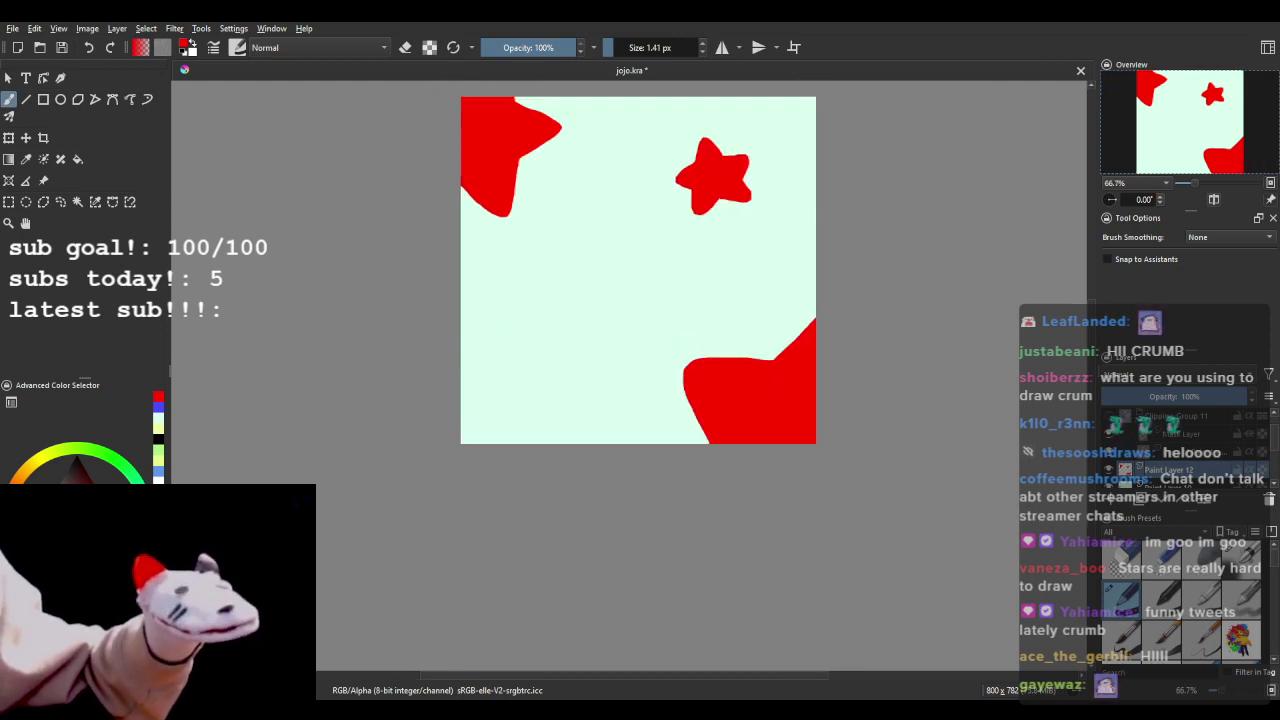
{"action": "scroll", "coordinate": [366, 335], "scroll_direction": "up", "scroll_amount": 1}
{"action": "scroll", "coordinate": [612, 353], "scroll_direction": "up", "scroll_amount": 5}
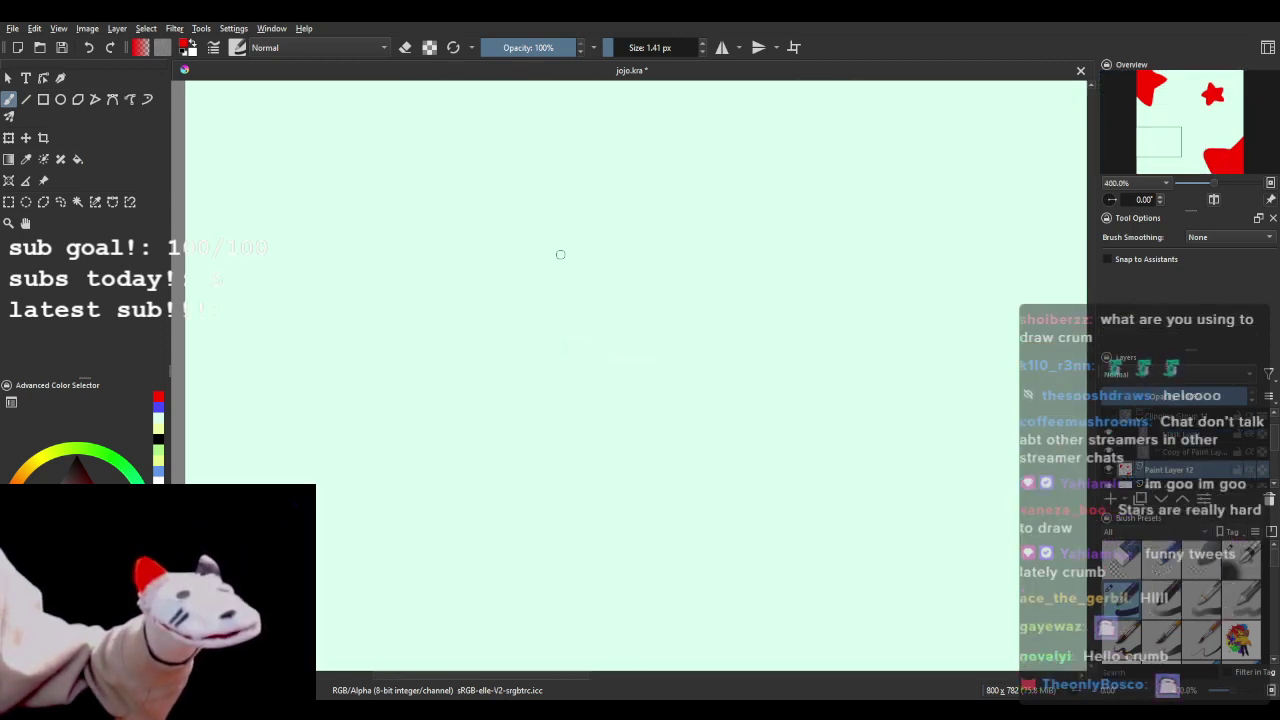
{"action": "mouse_move", "coordinate": [358, 414]}
{"action": "left_mouse_down"}
{"action": "mouse_move", "coordinate": [365, 287]}
{"action": "mouse_move", "coordinate": [432, 320]}
{"action": "mouse_move", "coordinate": [480, 366]}
{"action": "left_mouse_up"}
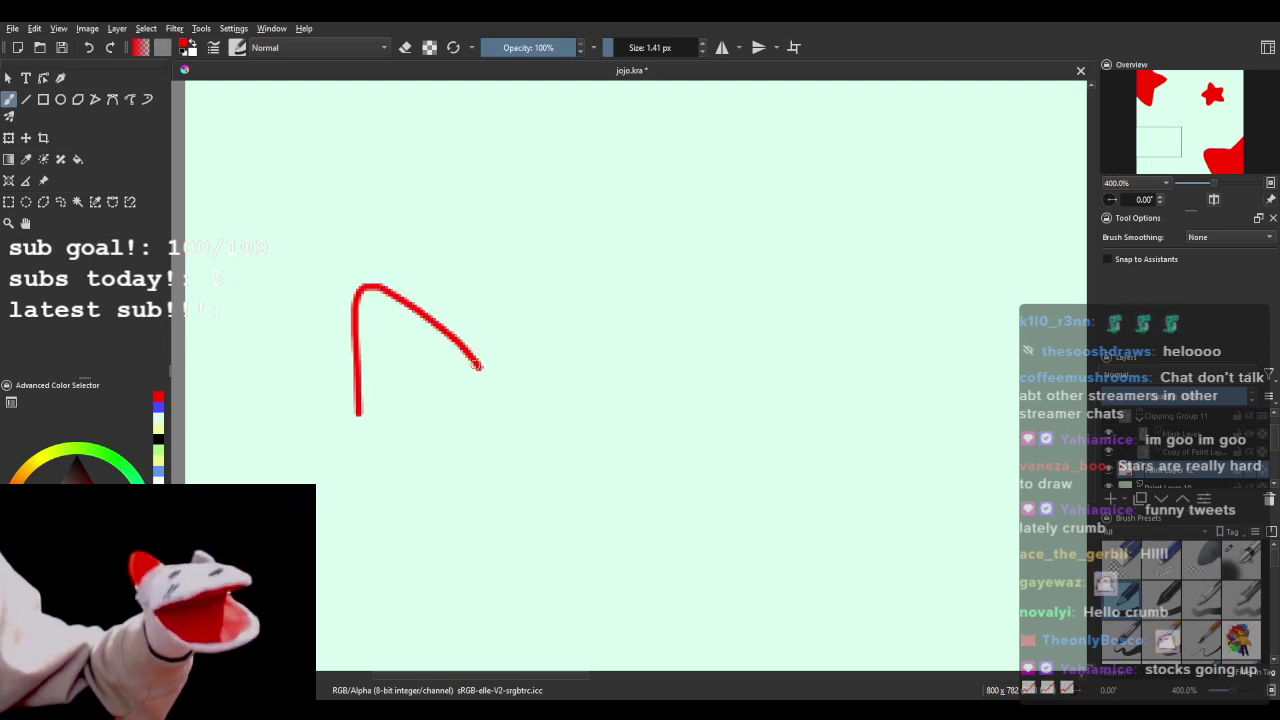
{"action": "left_click", "coordinate": [88, 48]}
{"action": "mouse_move", "coordinate": [362, 414]}
{"action": "left_mouse_down"}
{"action": "mouse_move", "coordinate": [372, 310]}
{"action": "mouse_move", "coordinate": [419, 309]}
{"action": "mouse_move", "coordinate": [481, 357]}
{"action": "left_mouse_up"}
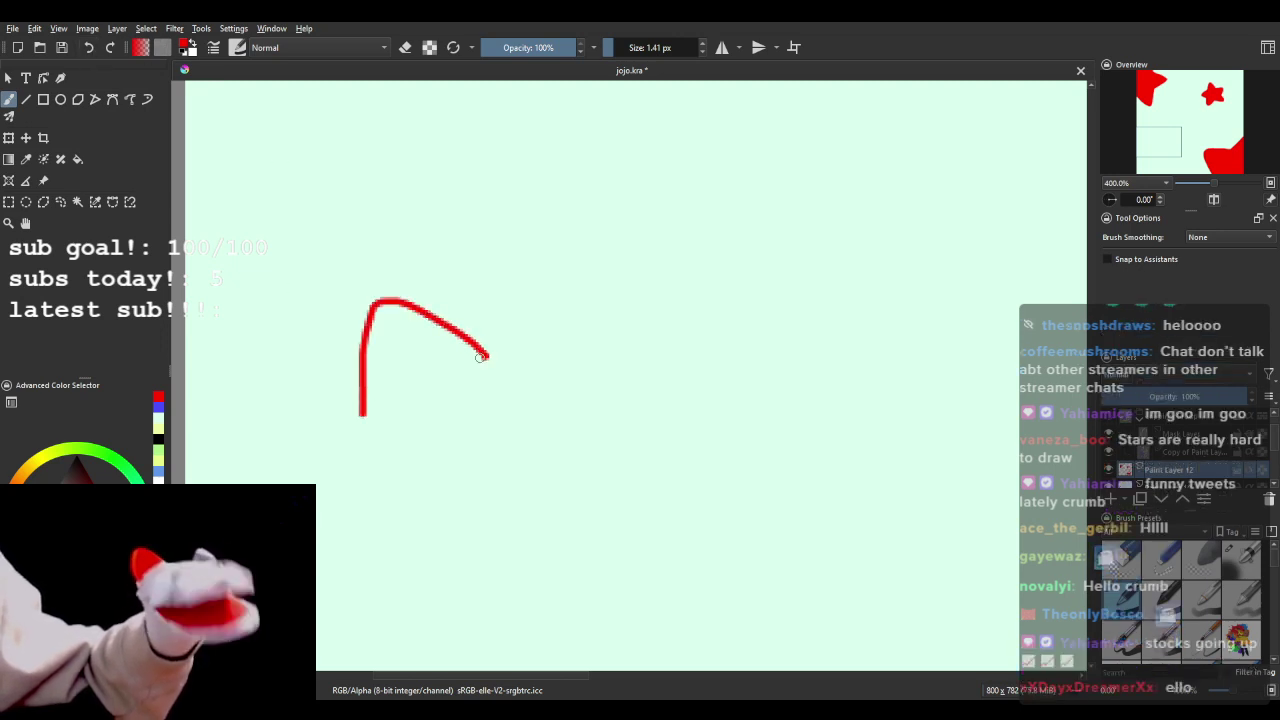
- Outline the small star's left and lower points, undoing and redrawing the uneven strokes
{"action": "mouse_move", "coordinate": [349, 427]}
{"action": "left_mouse_down"}
{"action": "mouse_move", "coordinate": [335, 523]}
{"action": "mouse_move", "coordinate": [399, 540]}
{"action": "left_mouse_up"}
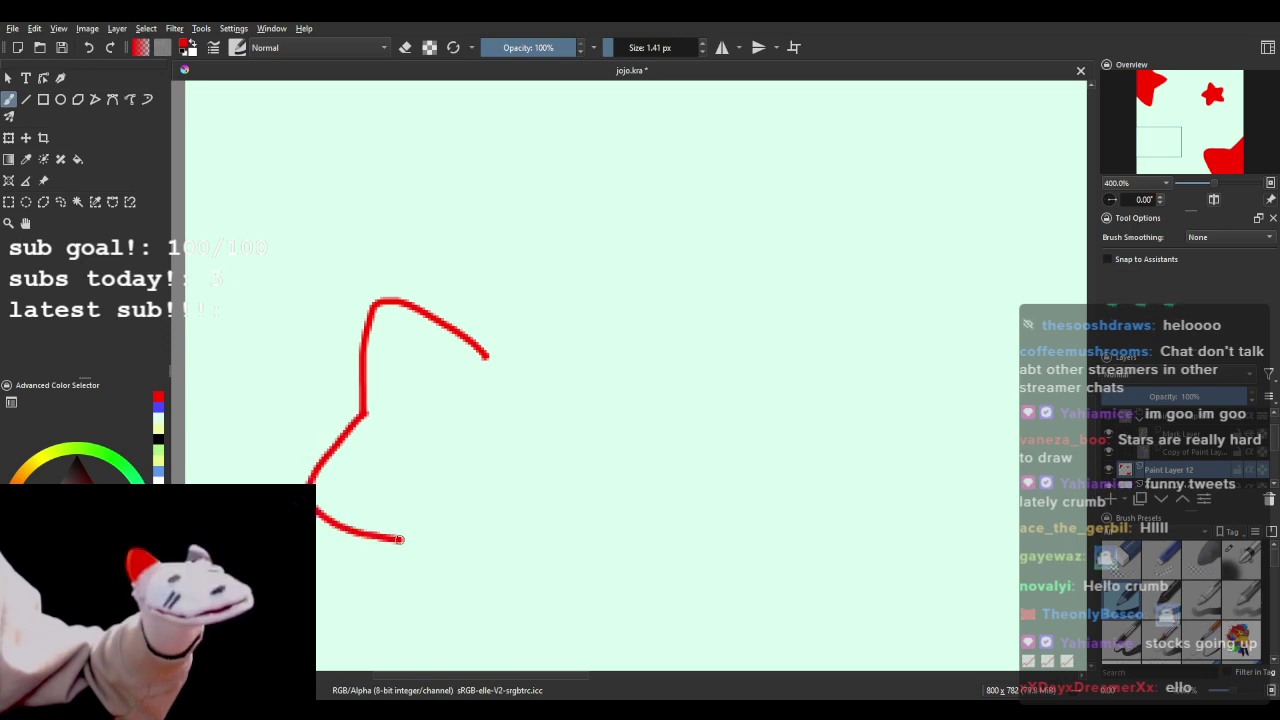
{"action": "left_click", "coordinate": [88, 48]}
{"action": "mouse_move", "coordinate": [363, 410]}
{"action": "left_mouse_down"}
{"action": "mouse_move", "coordinate": [338, 516]}
{"action": "mouse_move", "coordinate": [383, 532]}
{"action": "mouse_move", "coordinate": [372, 525]}
{"action": "mouse_move", "coordinate": [366, 546]}
{"action": "mouse_move", "coordinate": [382, 620]}
{"action": "mouse_move", "coordinate": [425, 627]}
{"action": "mouse_move", "coordinate": [478, 544]}
{"action": "left_mouse_up"}
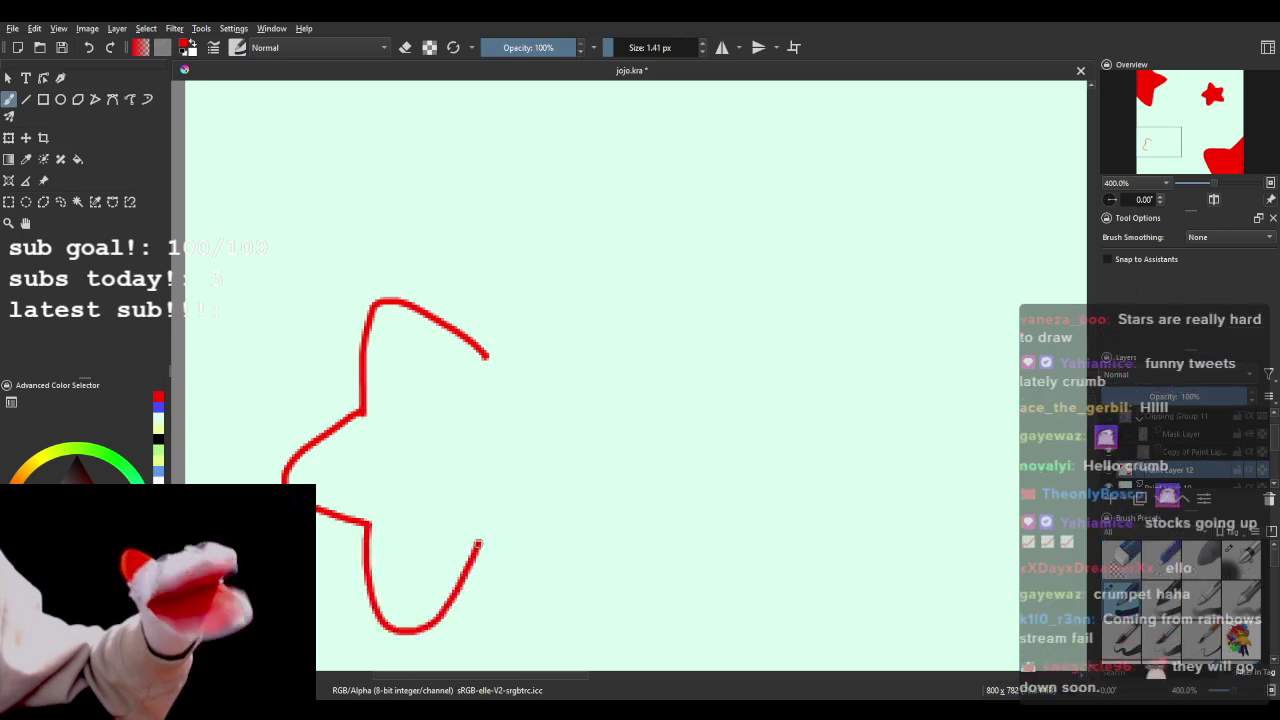
{"action": "left_click", "coordinate": [88, 48]}
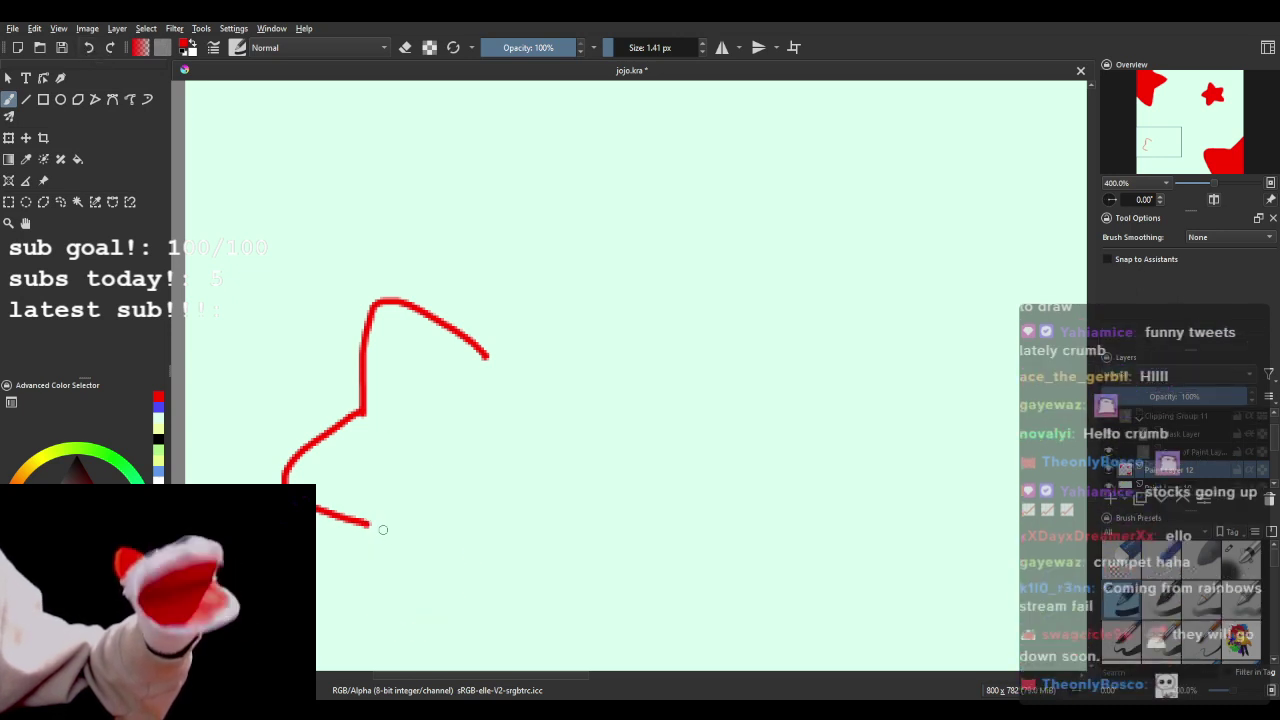
{"action": "mouse_move", "coordinate": [369, 540]}
{"action": "left_mouse_down"}
{"action": "mouse_move", "coordinate": [401, 617]}
{"action": "mouse_move", "coordinate": [454, 591]}
{"action": "mouse_move", "coordinate": [484, 530]}
{"action": "left_mouse_up"}
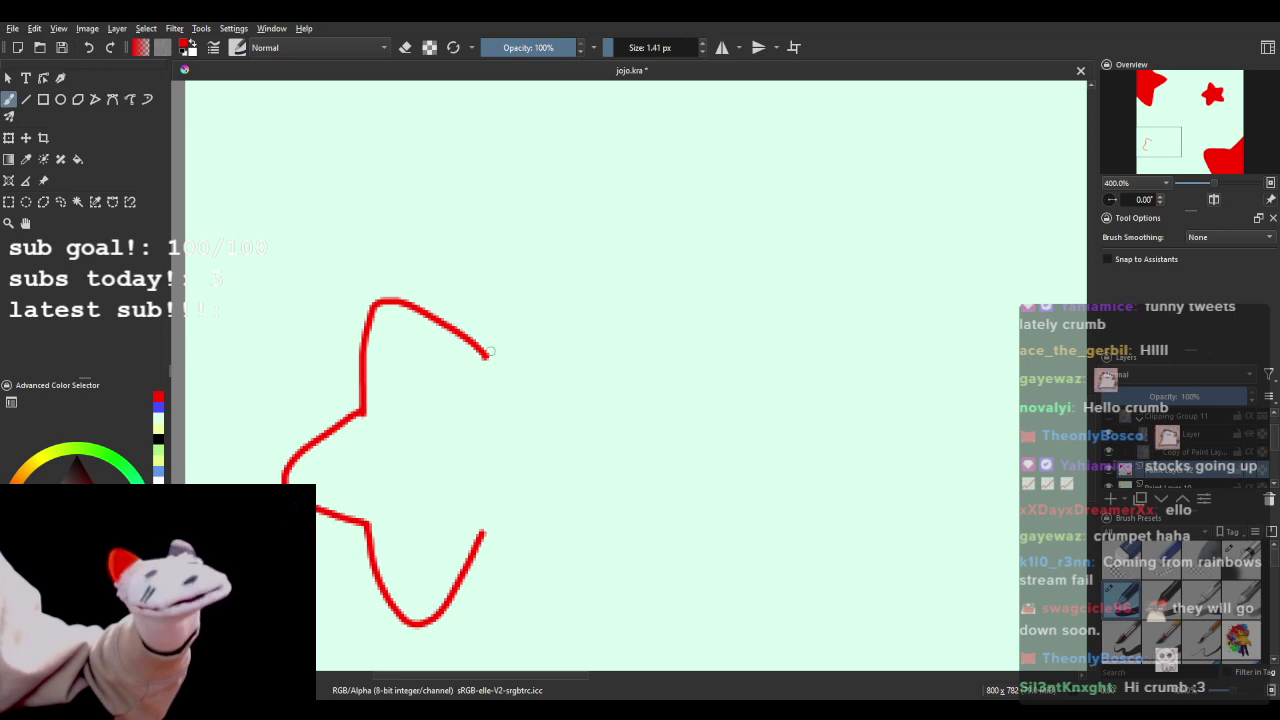
- Close the small star's outline with its two right-hand points and fill it red
{"action": "mouse_move", "coordinate": [484, 354]}
{"action": "left_mouse_down"}
{"action": "mouse_move", "coordinate": [574, 334]}
{"action": "mouse_move", "coordinate": [599, 345]}
{"action": "mouse_move", "coordinate": [575, 440]}
{"action": "left_mouse_up"}
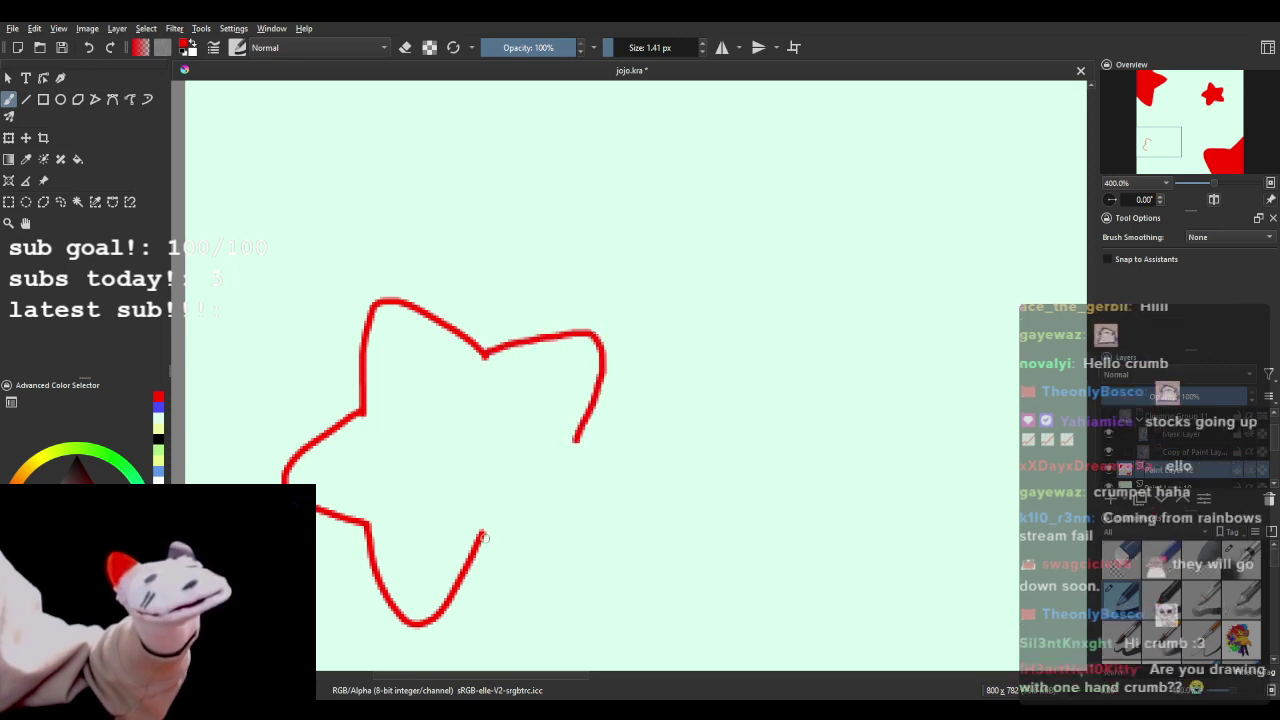
{"action": "mouse_move", "coordinate": [480, 535]}
{"action": "left_mouse_down"}
{"action": "mouse_move", "coordinate": [568, 548]}
{"action": "mouse_move", "coordinate": [601, 528]}
{"action": "mouse_move", "coordinate": [572, 445]}
{"action": "left_mouse_up"}
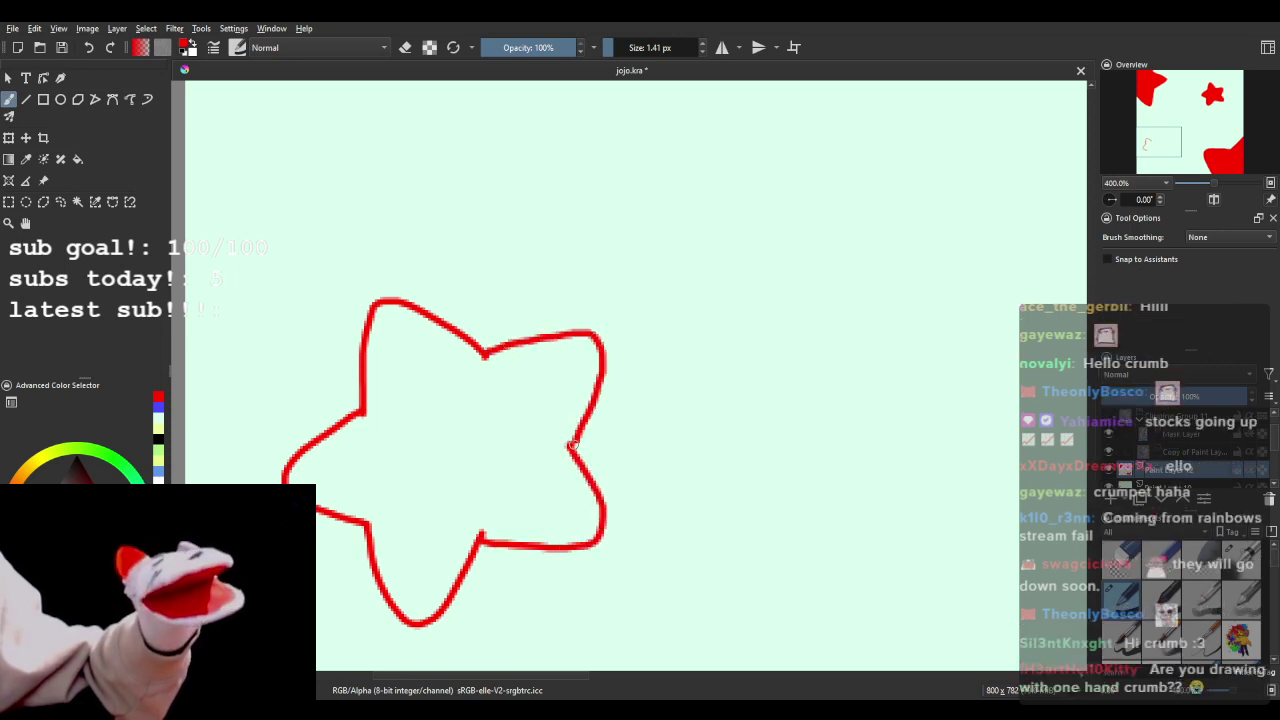
{"action": "left_click", "coordinate": [77, 159]}
{"action": "left_click", "coordinate": [400, 449]}
{"action": "scroll", "coordinate": [423, 349], "scroll_direction": "down", "scroll_amount": 5}
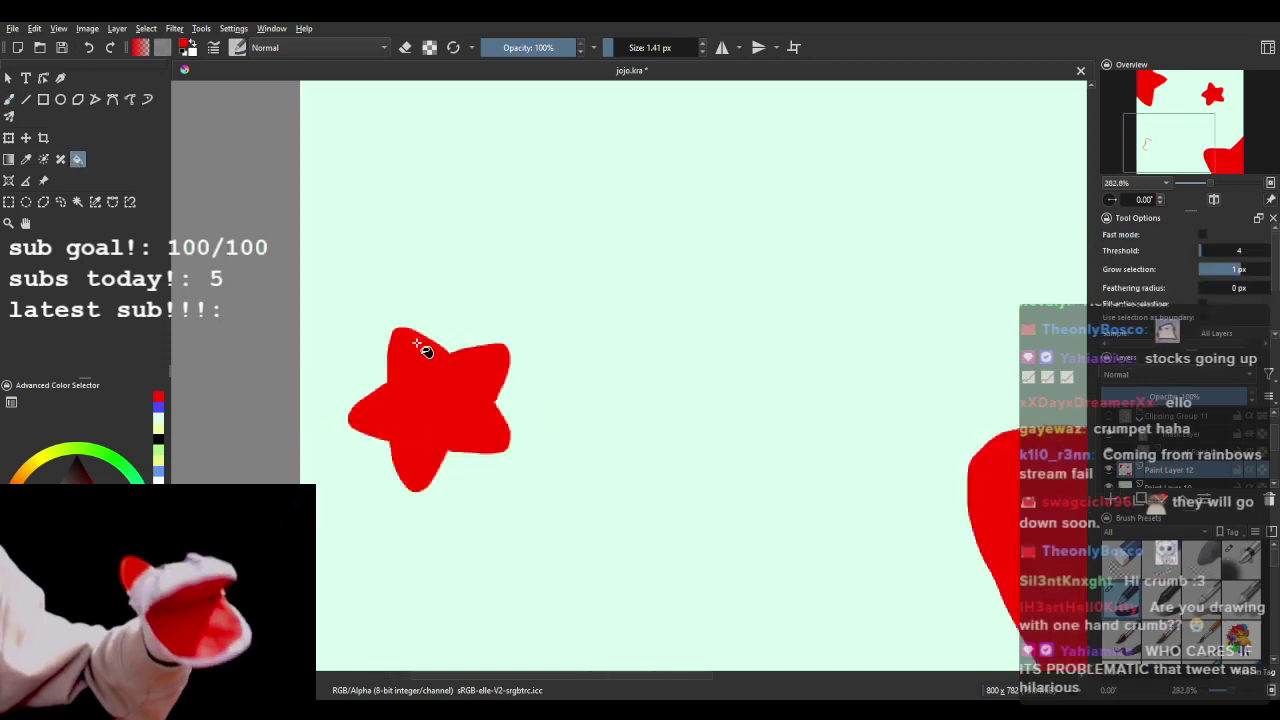
{"action": "scroll", "coordinate": [662, 242], "scroll_direction": "up", "scroll_amount": 1}
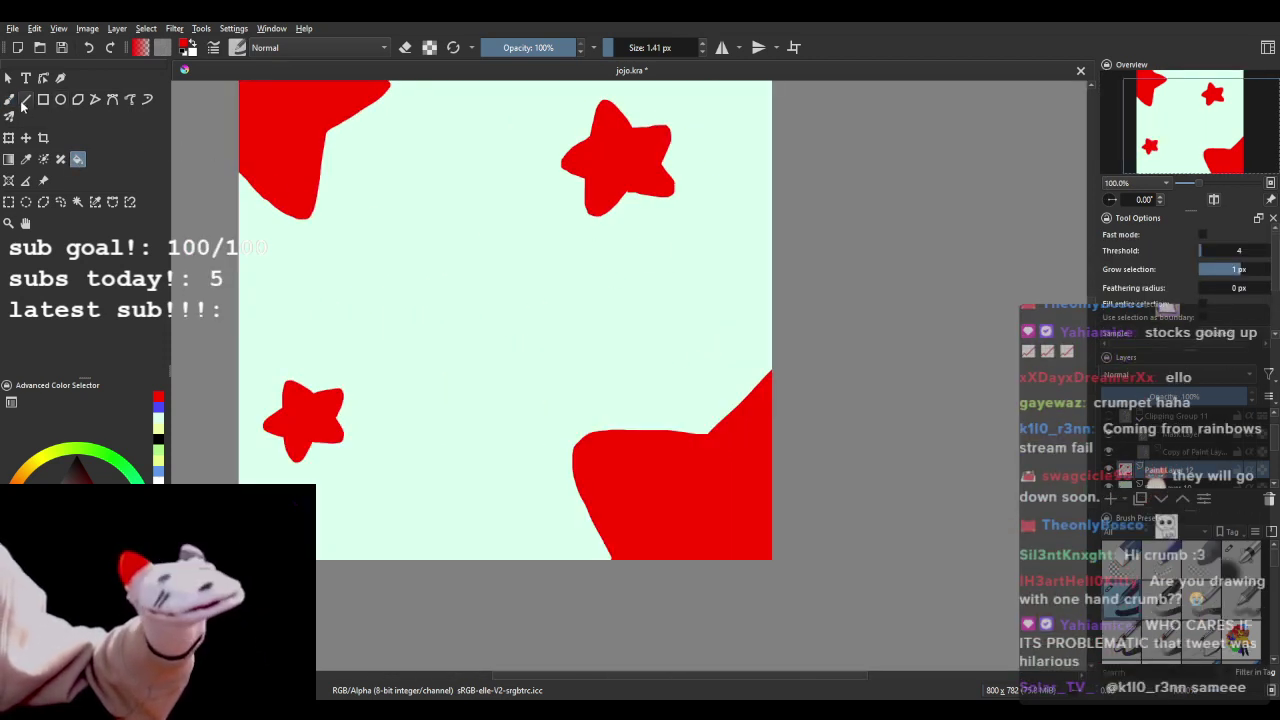
- Outline a small rounded five-pointed star beside the large upper-left star and fill it red
{"action": "key", "text": "b"}
{"action": "scroll", "coordinate": [550, 340], "scroll_direction": "down", "scroll_amount": 1}
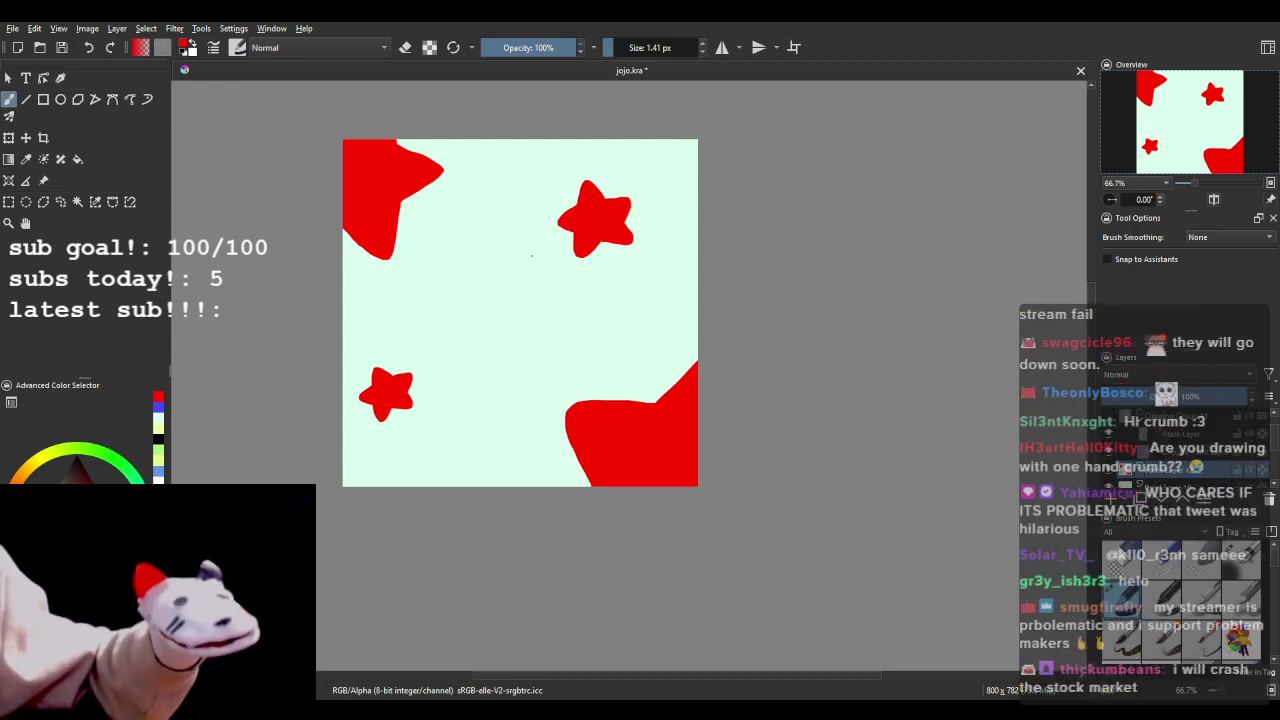
{"action": "scroll", "coordinate": [480, 235], "scroll_direction": "up", "scroll_amount": 4}
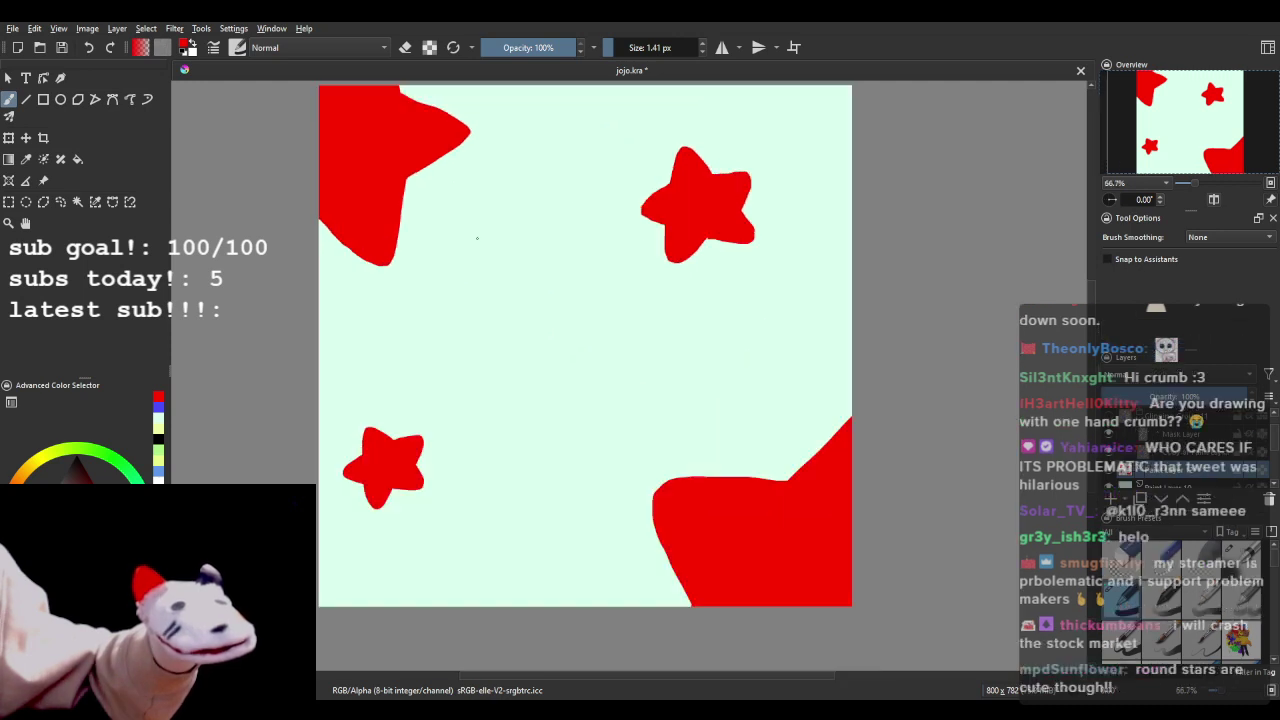
{"action": "scroll", "coordinate": [526, 165], "scroll_direction": "up", "scroll_amount": 1}
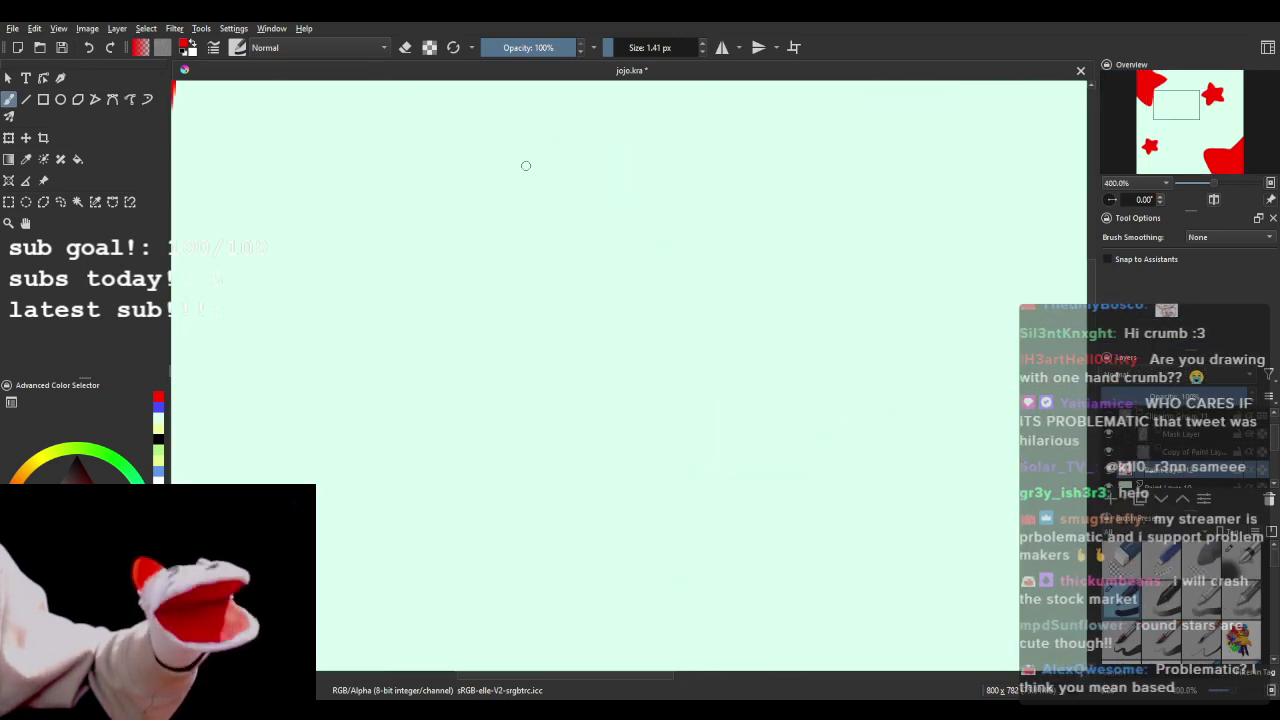
{"action": "left_click_drag", "start_coordinate": [477, 296], "coordinate": [509, 259]}
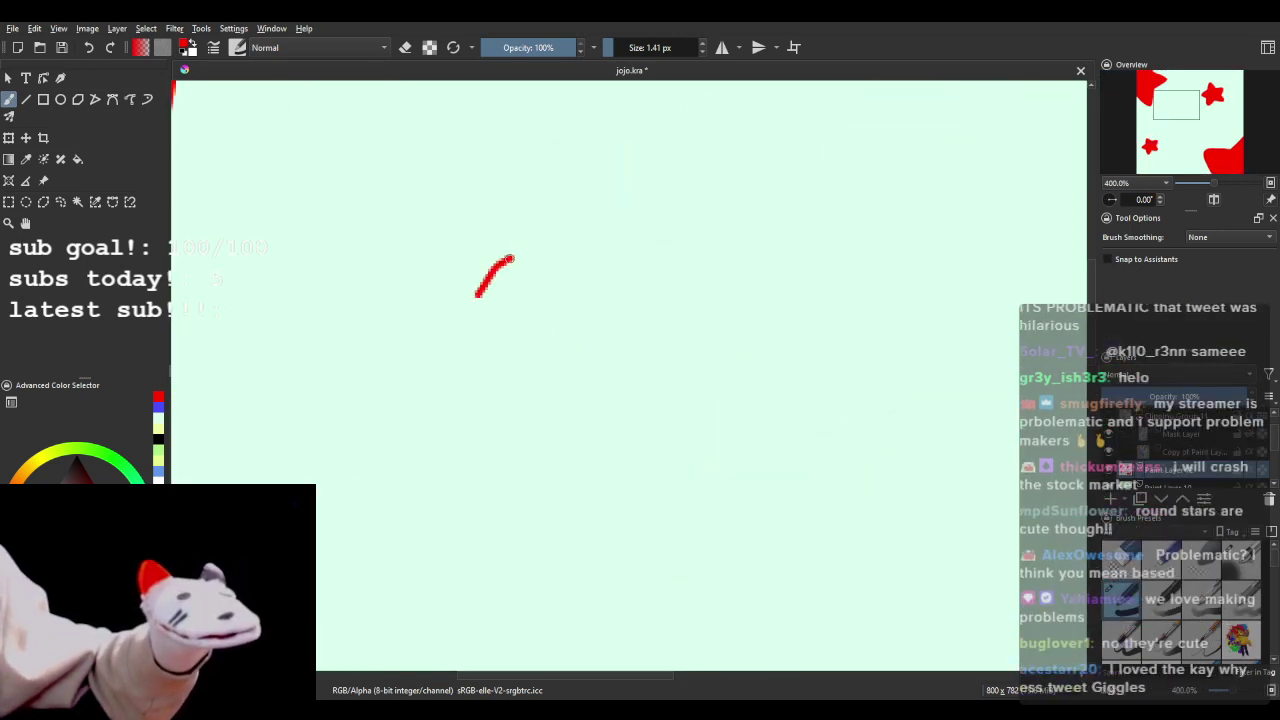
{"action": "left_click", "coordinate": [88, 47]}
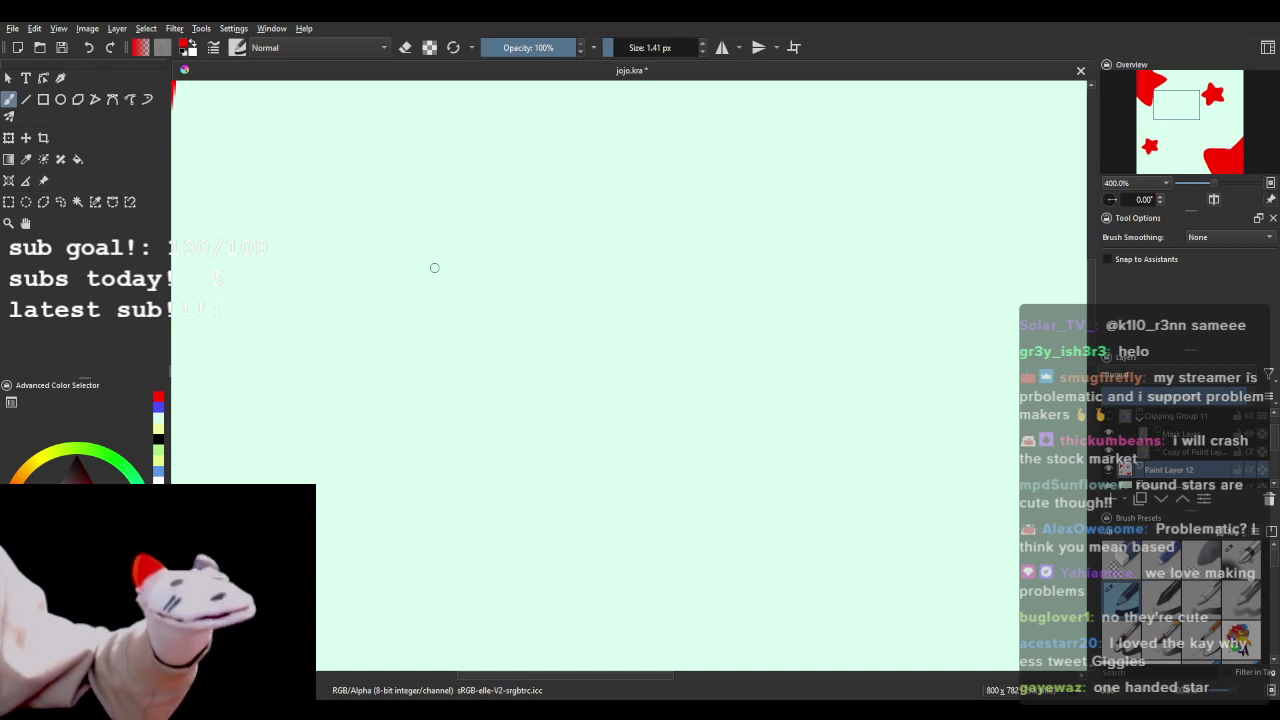
{"action": "left_click_drag", "start_coordinate": [524, 275], "coordinate": [527, 280]}
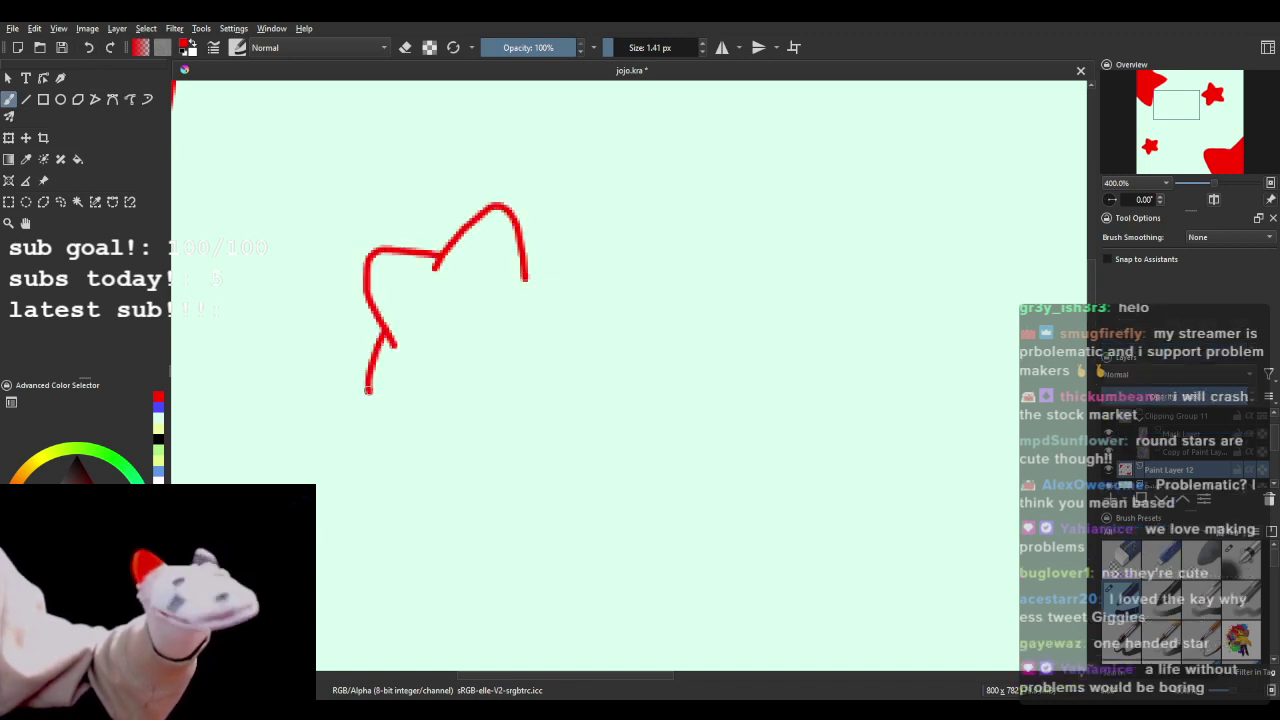
{"action": "left_click_drag", "start_coordinate": [464, 388], "coordinate": [524, 420]}
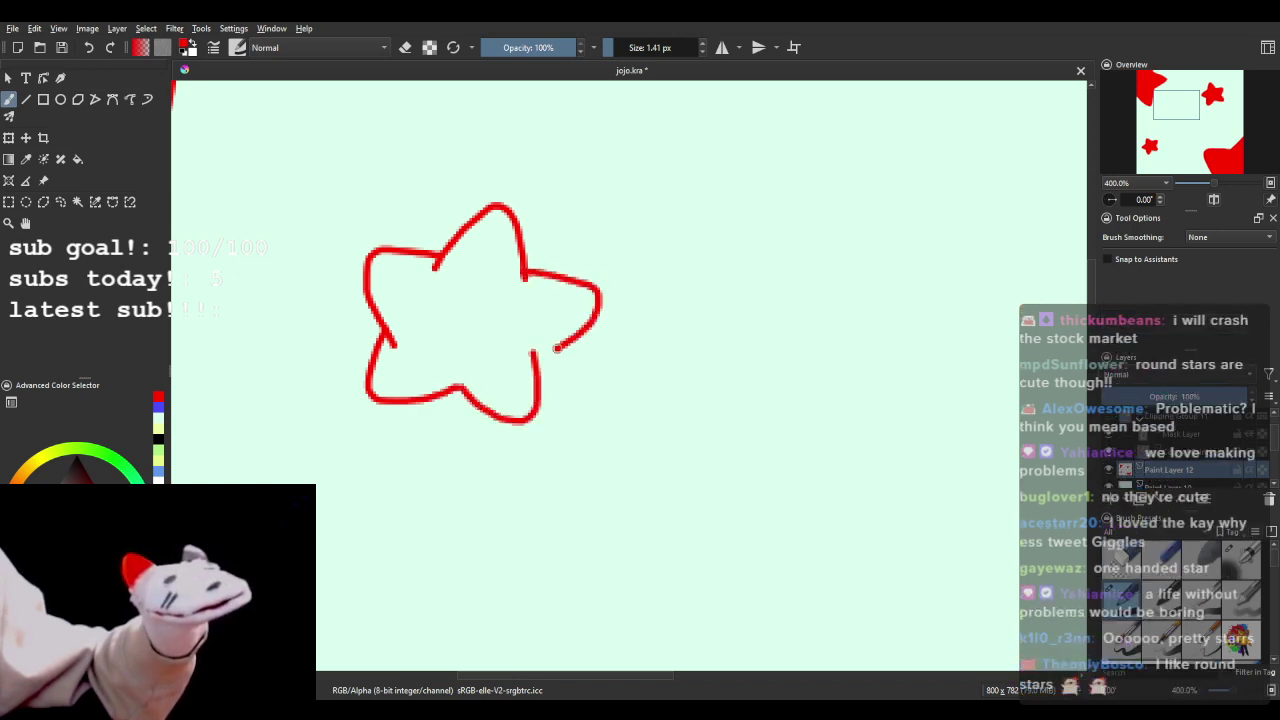
{"action": "left_click", "coordinate": [91, 49]}
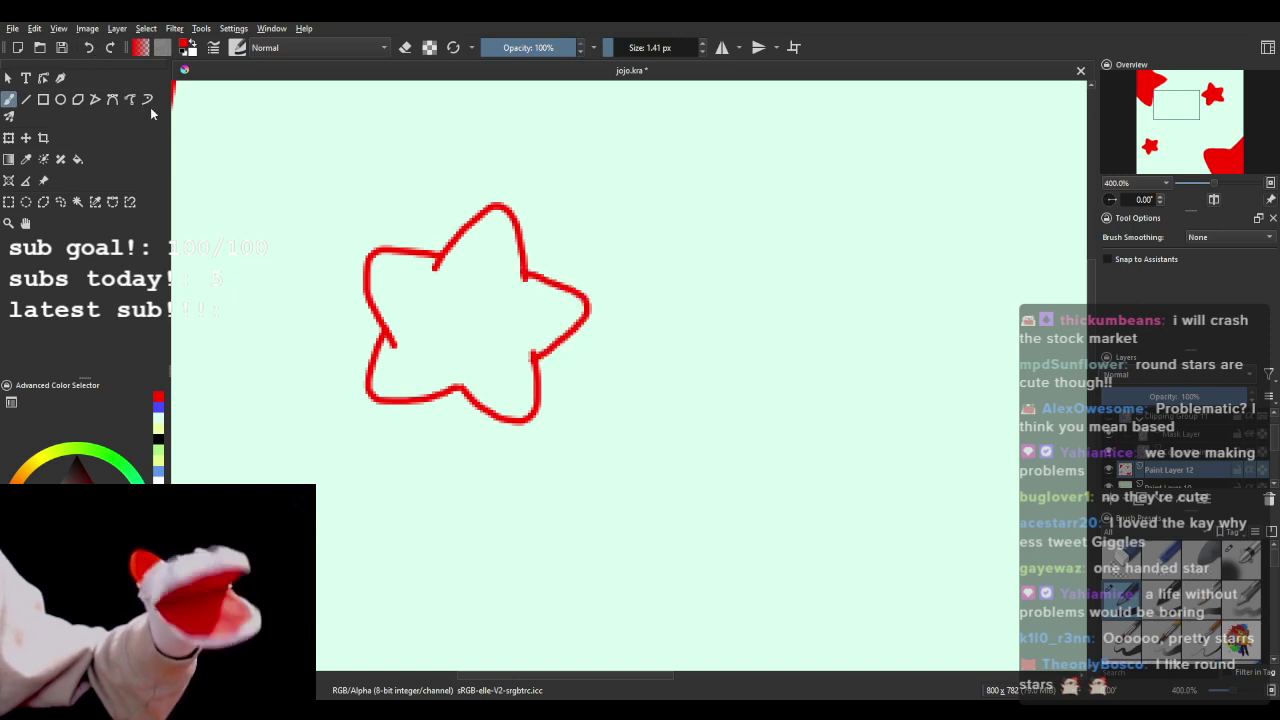
{"action": "left_click", "coordinate": [79, 158]}
{"action": "left_click", "coordinate": [460, 323]}
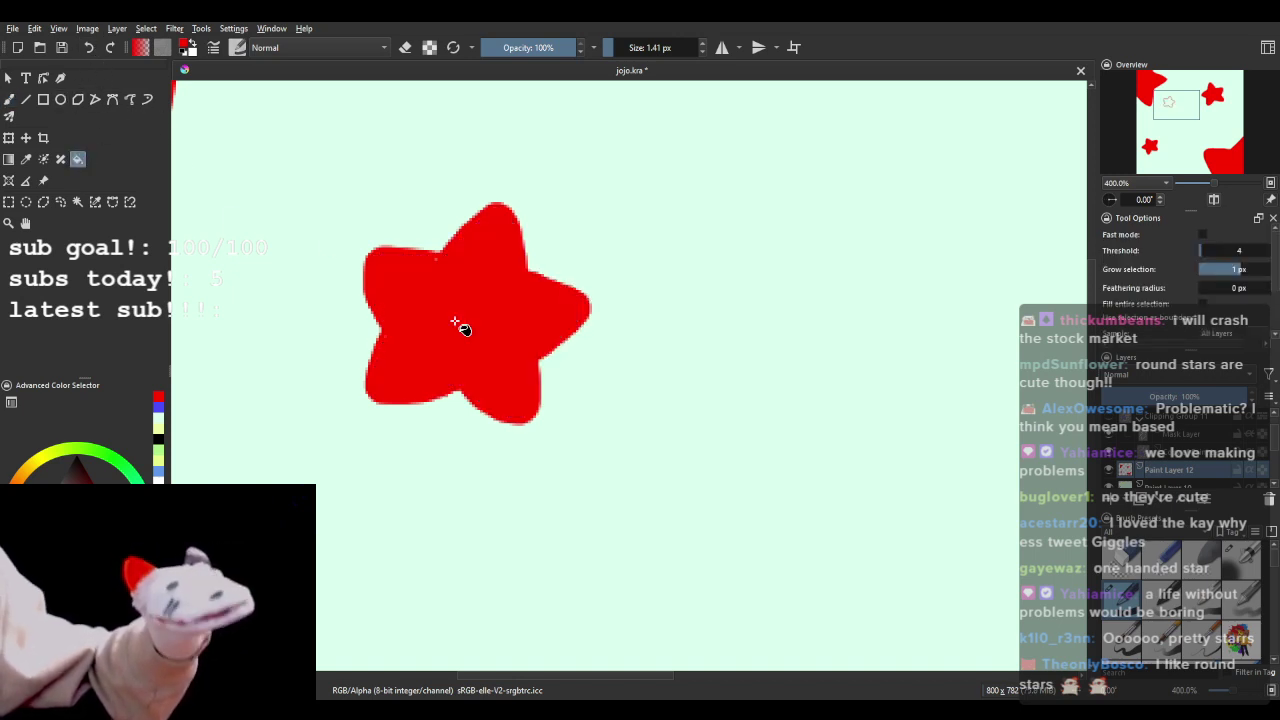
{"action": "scroll", "coordinate": [434, 160], "scroll_direction": "down", "scroll_amount": 6}
{"action": "scroll", "coordinate": [577, 256], "scroll_direction": "up", "scroll_amount": 2}
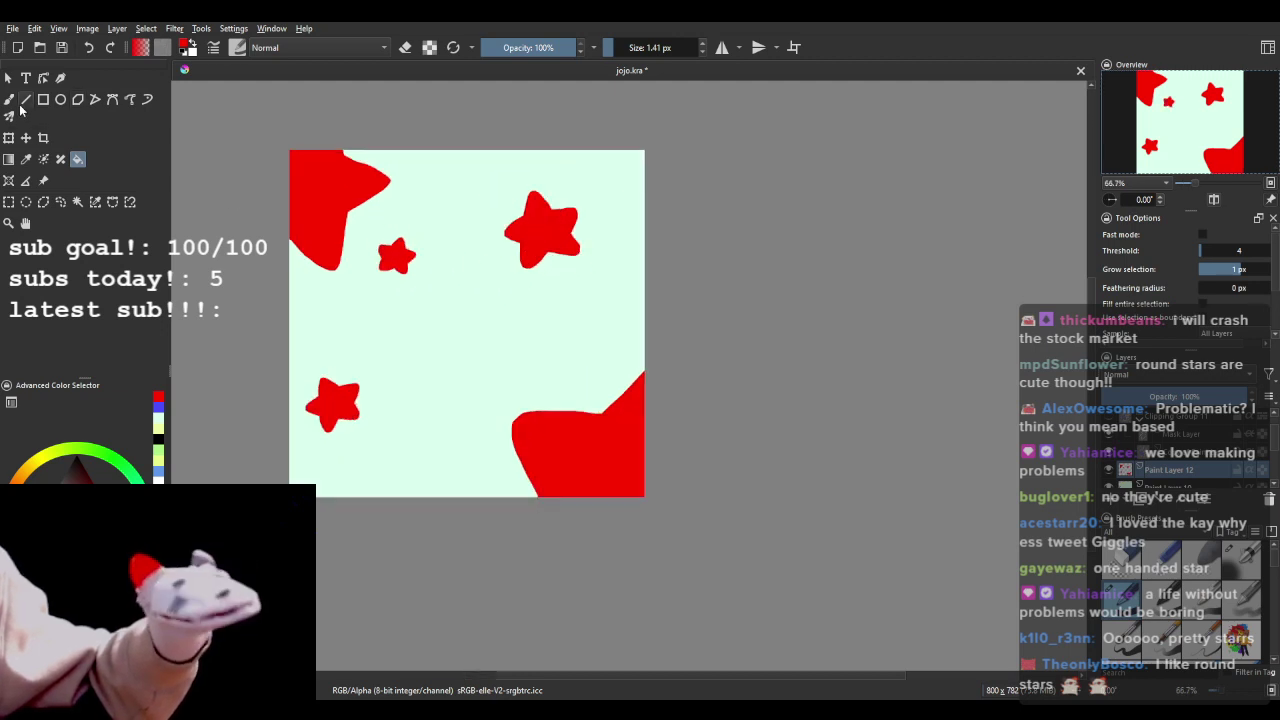
- Show the character line art and add a red-filled rounded star point cropped by the canvas's lower-left corner
{"action": "left_click", "coordinate": [9, 99]}
{"action": "scroll", "coordinate": [580, 320], "scroll_direction": "up", "scroll_amount": 3}
{"action": "scroll", "coordinate": [506, 373], "scroll_direction": "down", "scroll_amount": 5}
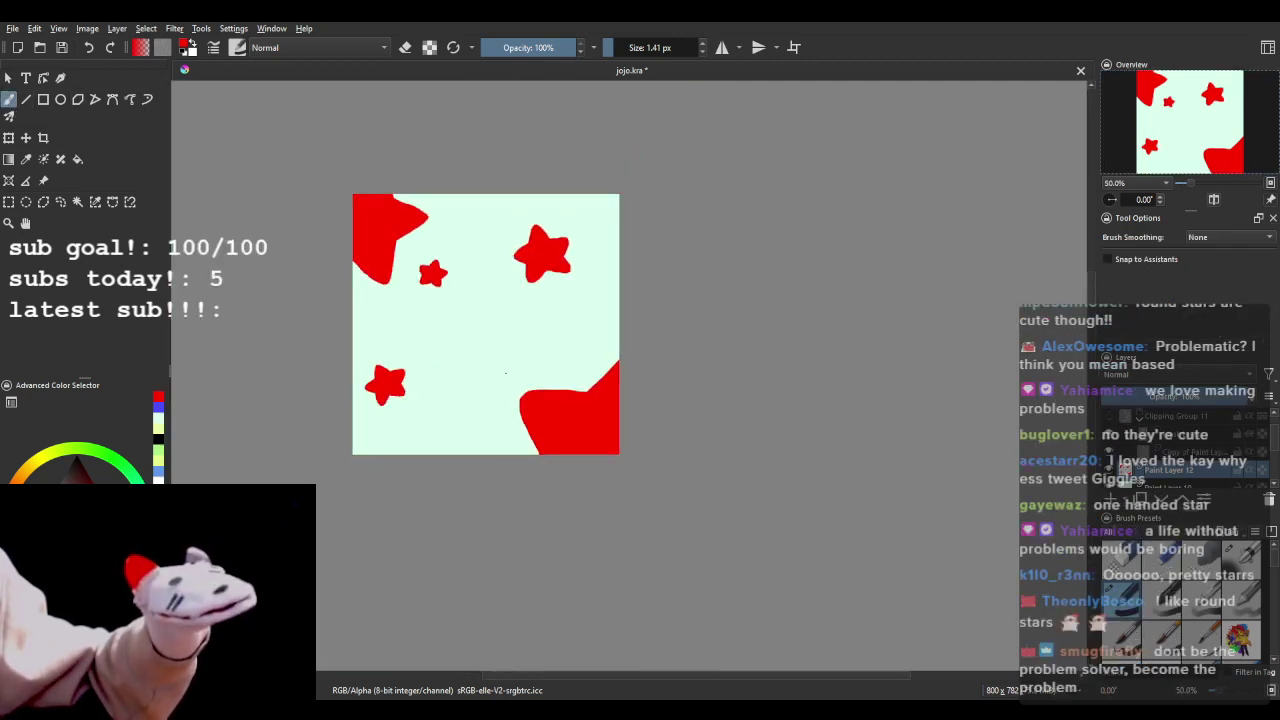
{"action": "scroll", "coordinate": [489, 368], "scroll_direction": "up", "scroll_amount": 5}
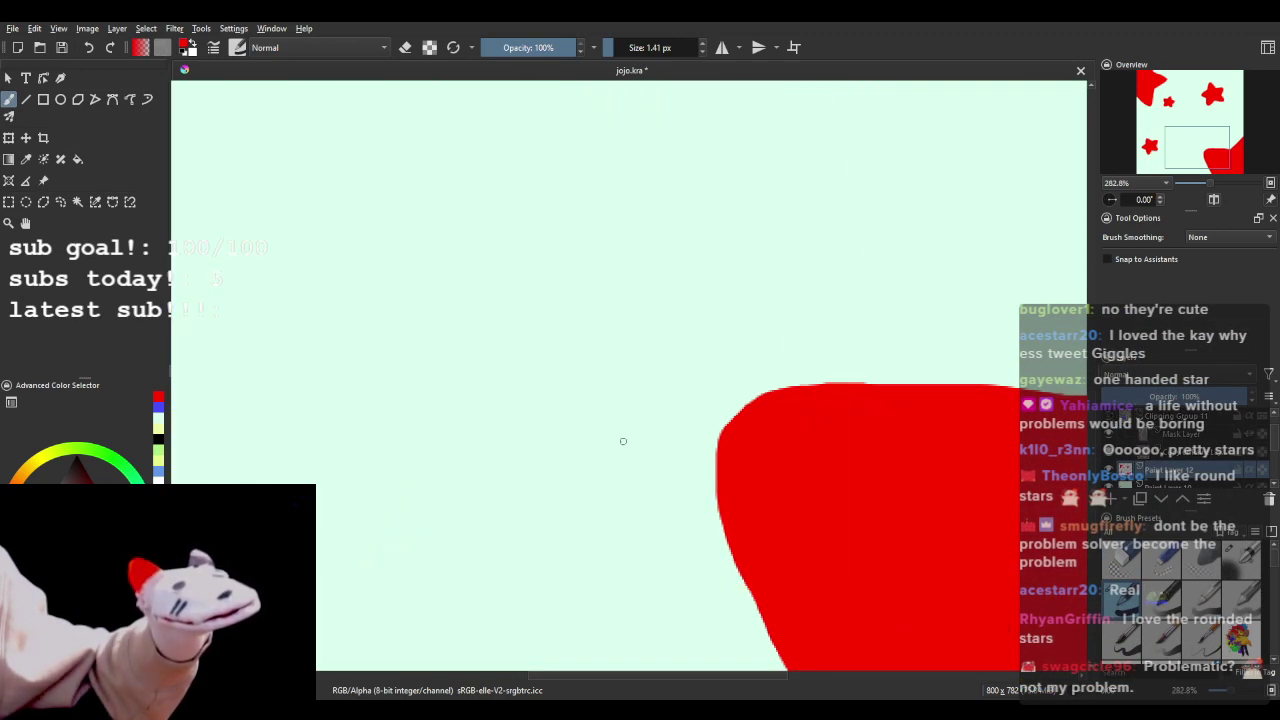
{"action": "scroll", "coordinate": [622, 441], "scroll_direction": "down", "scroll_amount": 5}
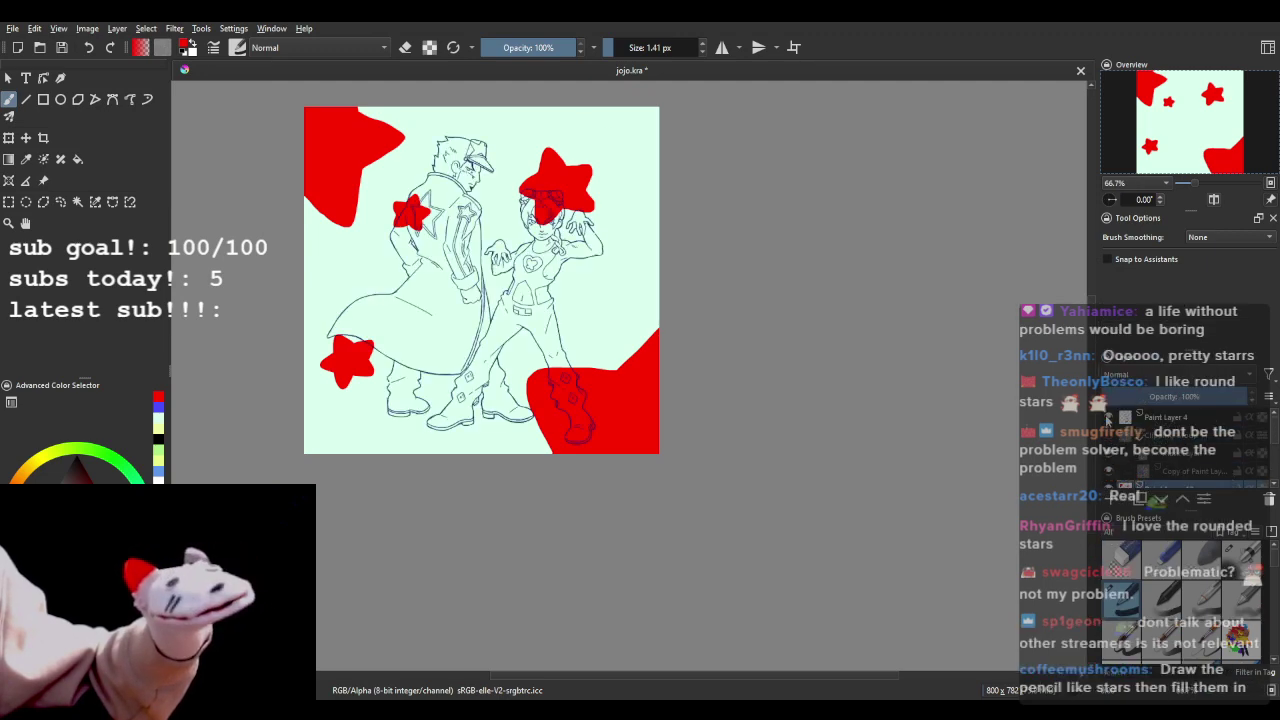
{"action": "scroll", "coordinate": [522, 267], "scroll_direction": "down", "scroll_amount": 1}
{"action": "scroll", "coordinate": [316, 385], "scroll_direction": "up", "scroll_amount": 3}
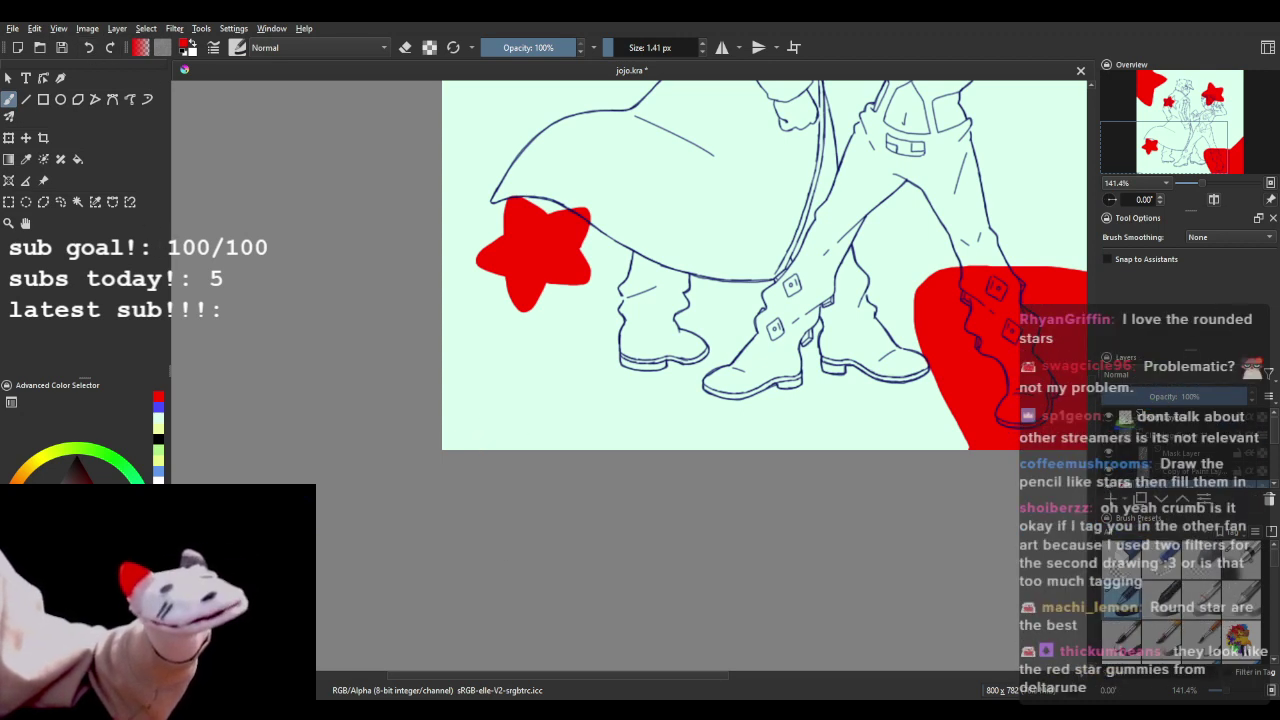
{"action": "left_click_drag", "start_coordinate": [442, 410], "coordinate": [472, 449]}
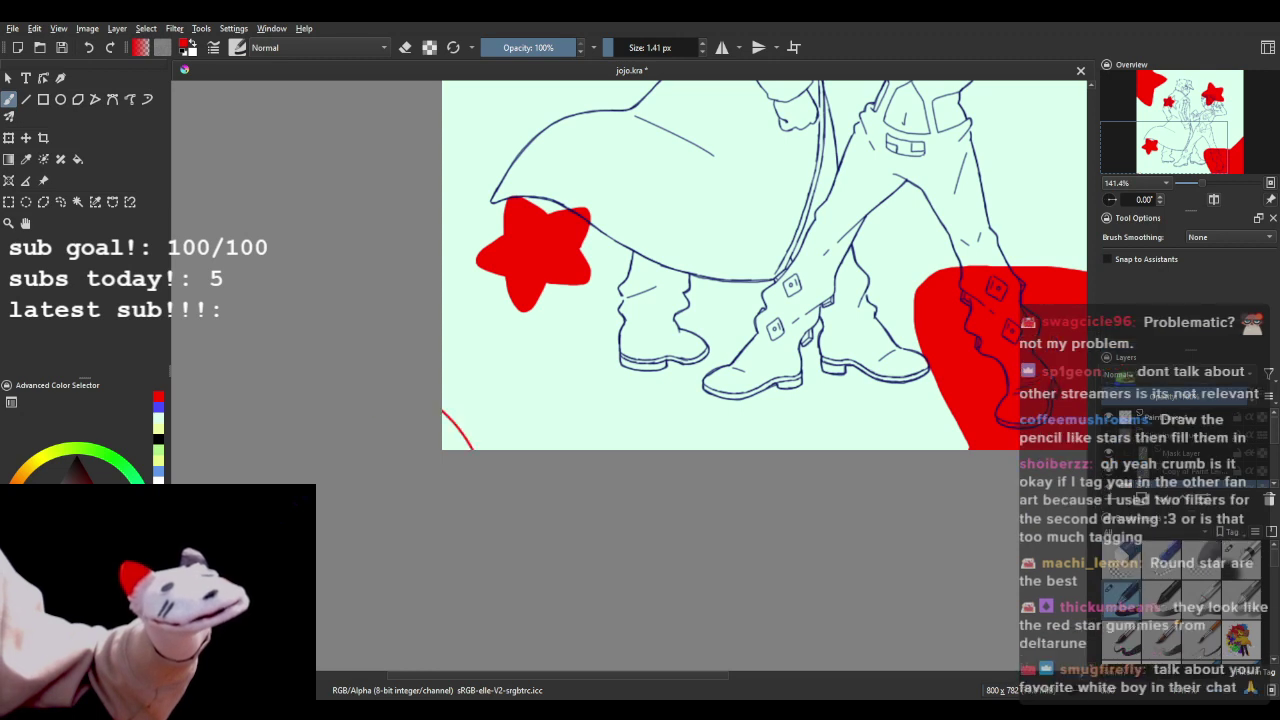
{"action": "left_click", "coordinate": [89, 47]}
{"action": "mouse_move", "coordinate": [465, 378]}
{"action": "left_mouse_down"}
{"action": "mouse_move", "coordinate": [499, 392]}
{"action": "mouse_move", "coordinate": [529, 449]}
{"action": "left_mouse_up"}
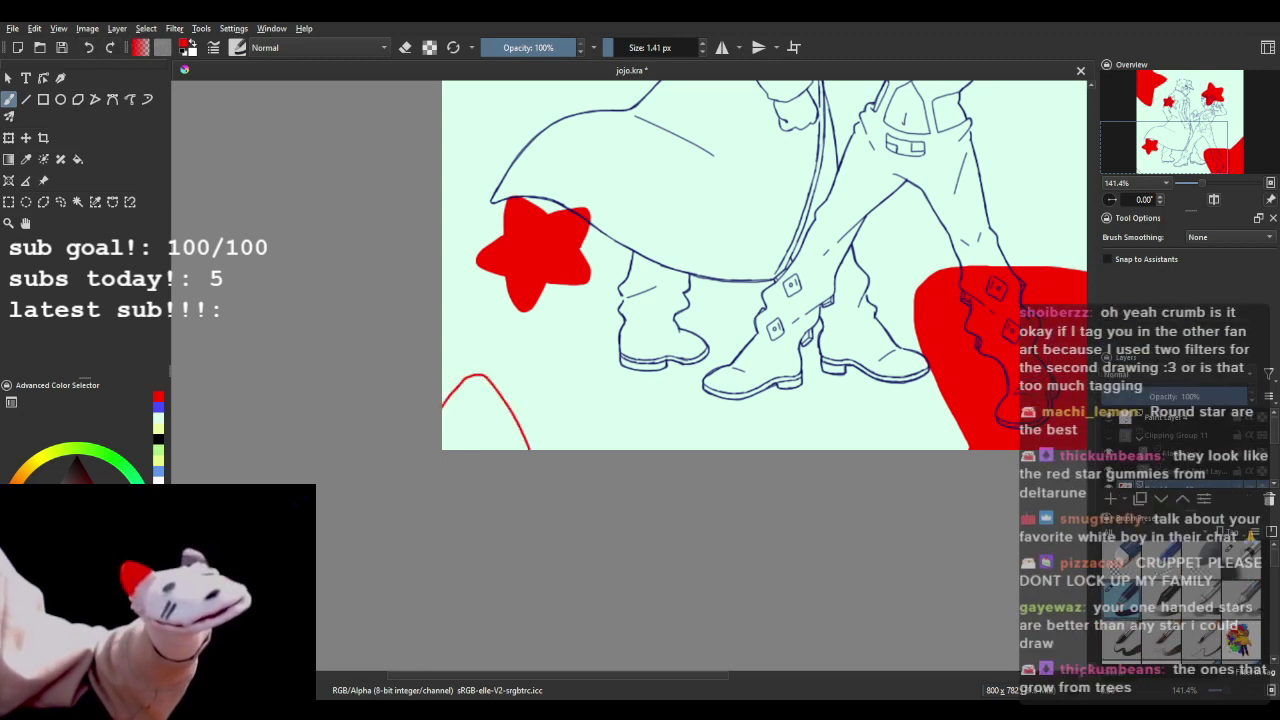
{"action": "left_click", "coordinate": [78, 160]}
{"action": "left_click", "coordinate": [467, 430]}
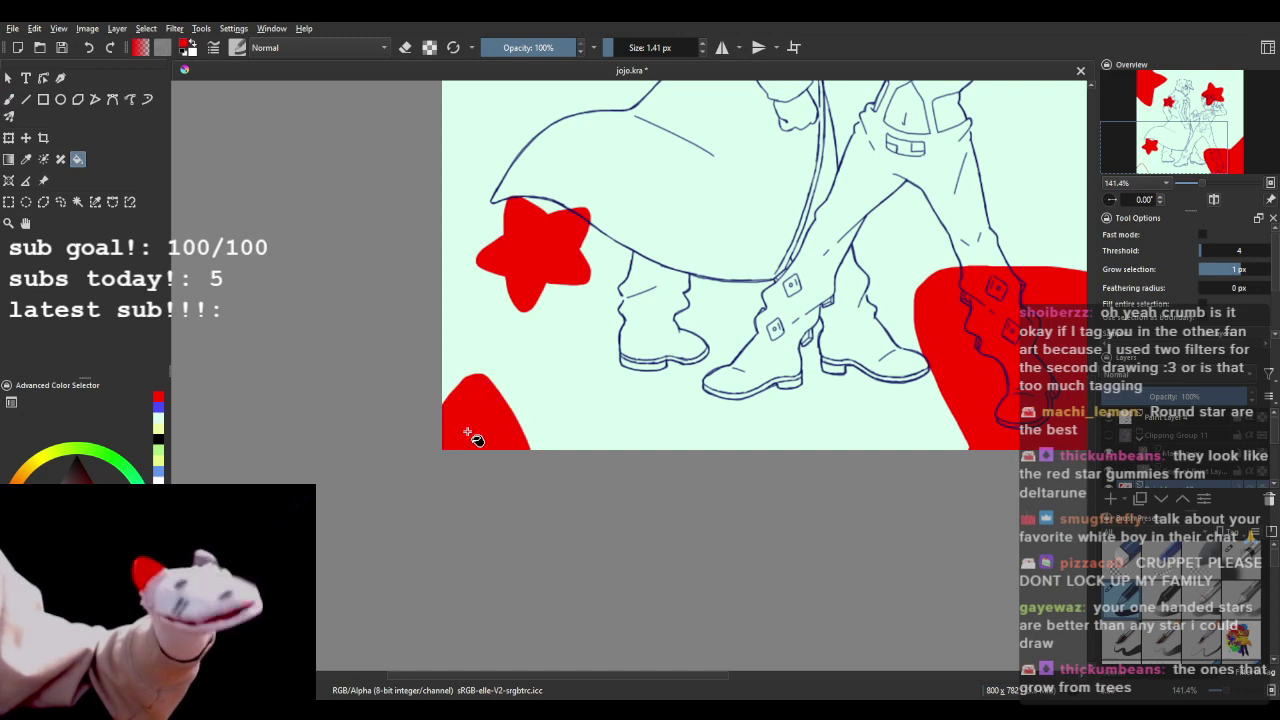
{"action": "scroll", "coordinate": [487, 400], "scroll_direction": "down", "scroll_amount": 4}
{"action": "scroll", "coordinate": [671, 283], "scroll_direction": "up", "scroll_amount": 2}
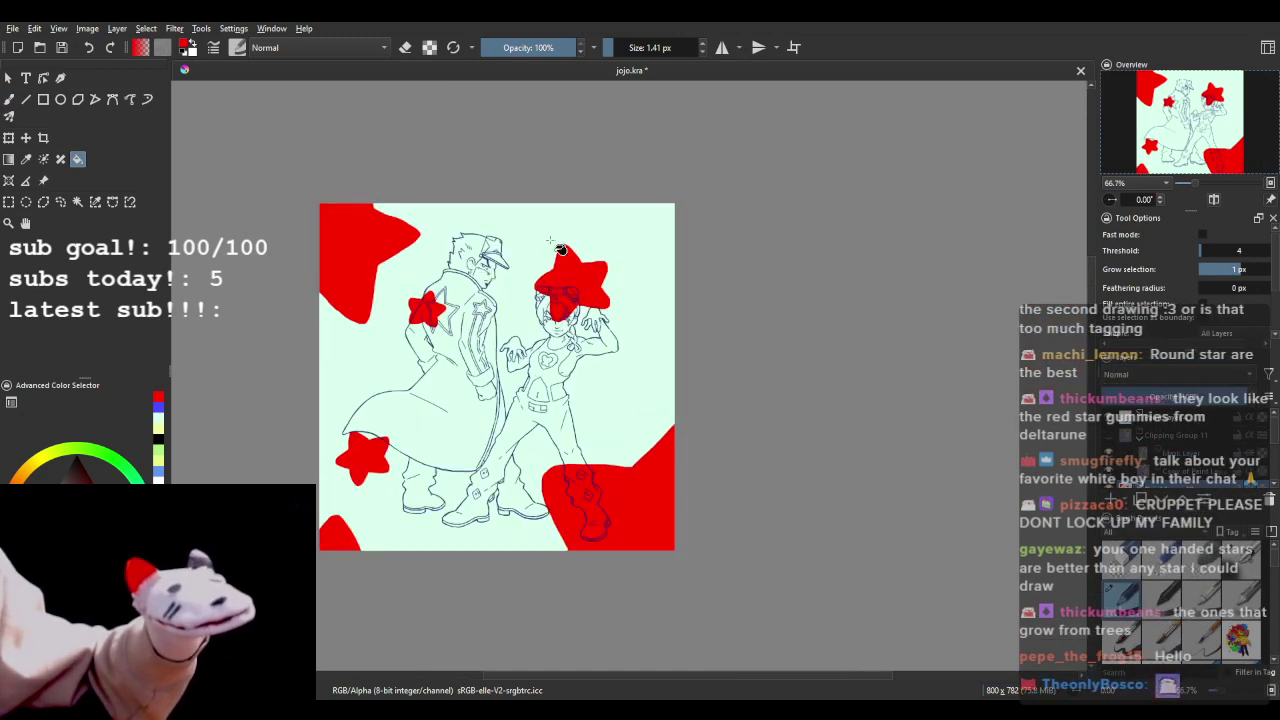
- Outline a large rounded star cropped by the canvas's upper-right corner and fill it red
{"action": "left_click", "coordinate": [9, 100]}
{"action": "scroll", "coordinate": [622, 216], "scroll_direction": "up", "scroll_amount": 3}
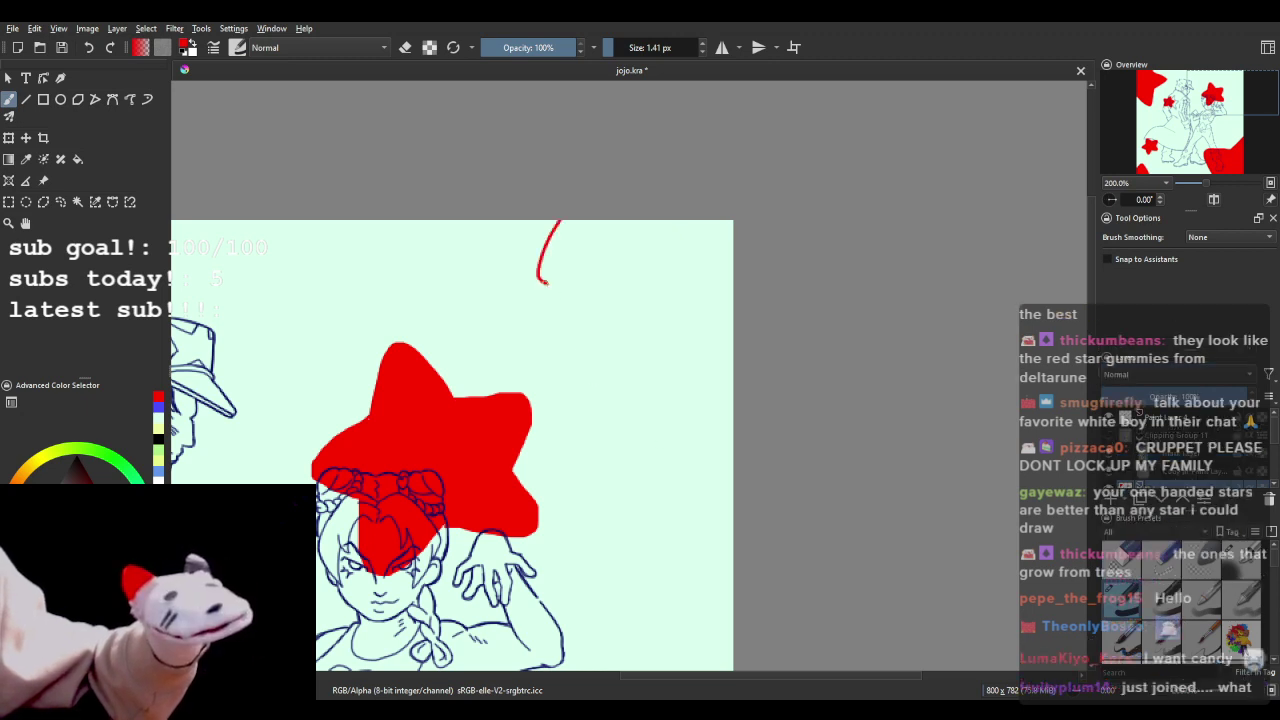
{"action": "left_click_drag", "start_coordinate": [657, 305], "coordinate": [709, 393]}
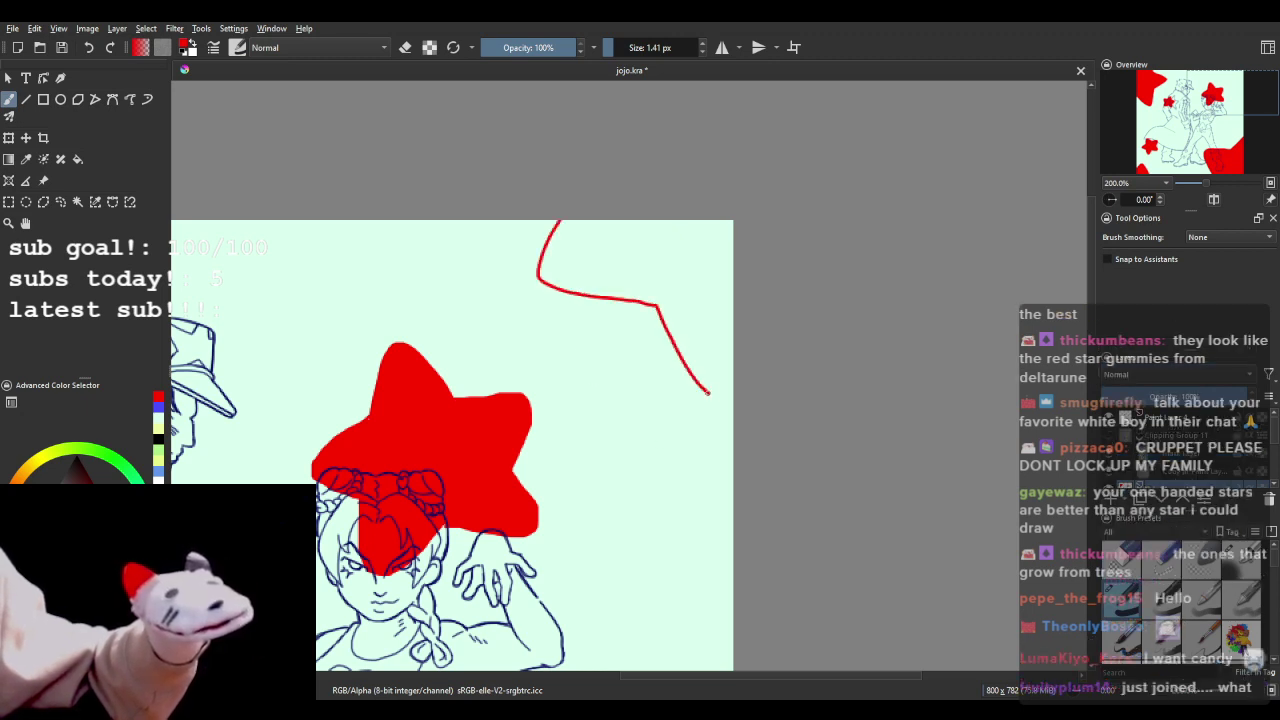
{"action": "left_click", "coordinate": [77, 159]}
{"action": "left_click", "coordinate": [691, 271]}
{"action": "scroll", "coordinate": [694, 271], "scroll_direction": "down", "scroll_amount": 4}
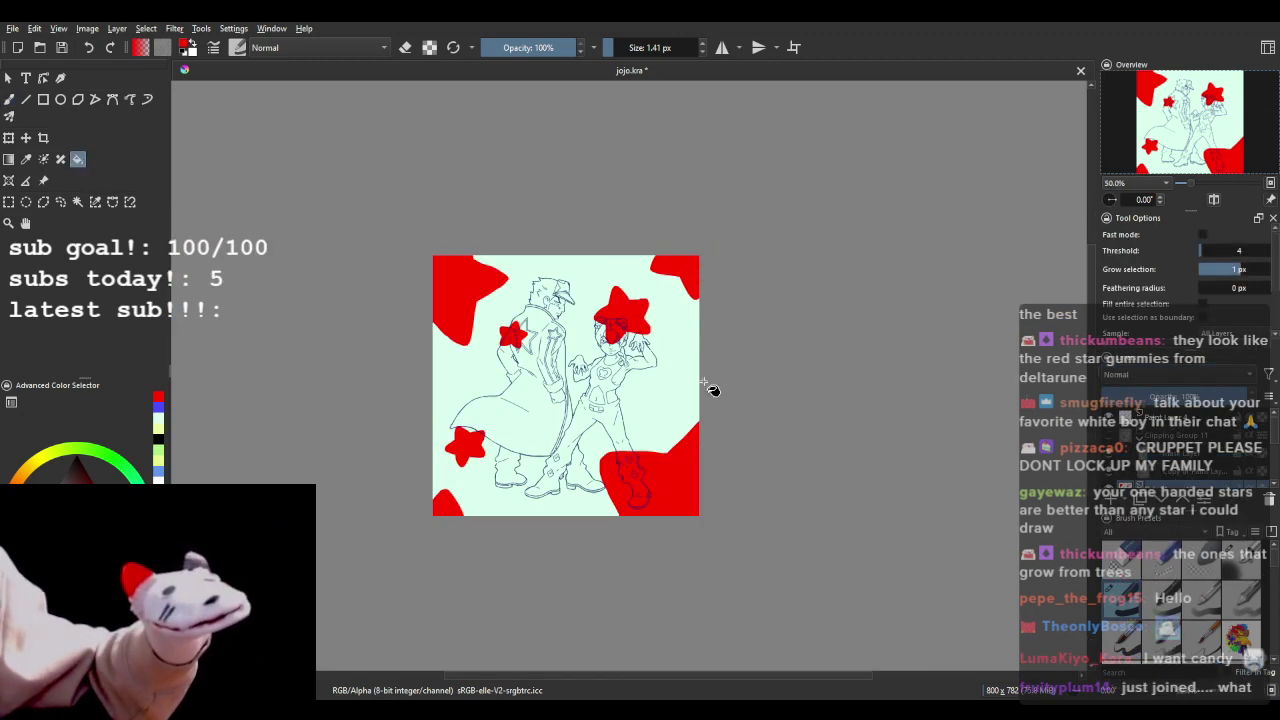
{"action": "scroll", "coordinate": [712, 390], "scroll_direction": "up", "scroll_amount": 2}
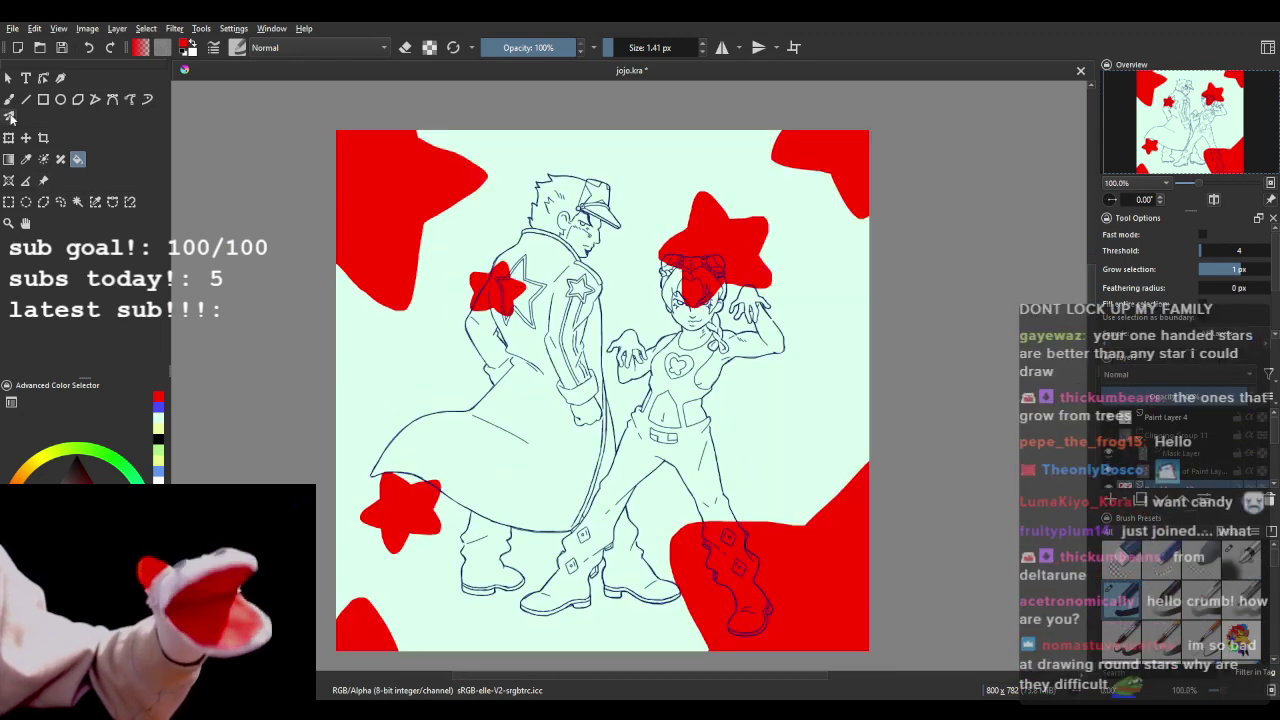
- Try outlining a small sharp-pointed star below the braided character's raised arm, and undo its strokes
{"action": "left_click", "coordinate": [9, 100]}
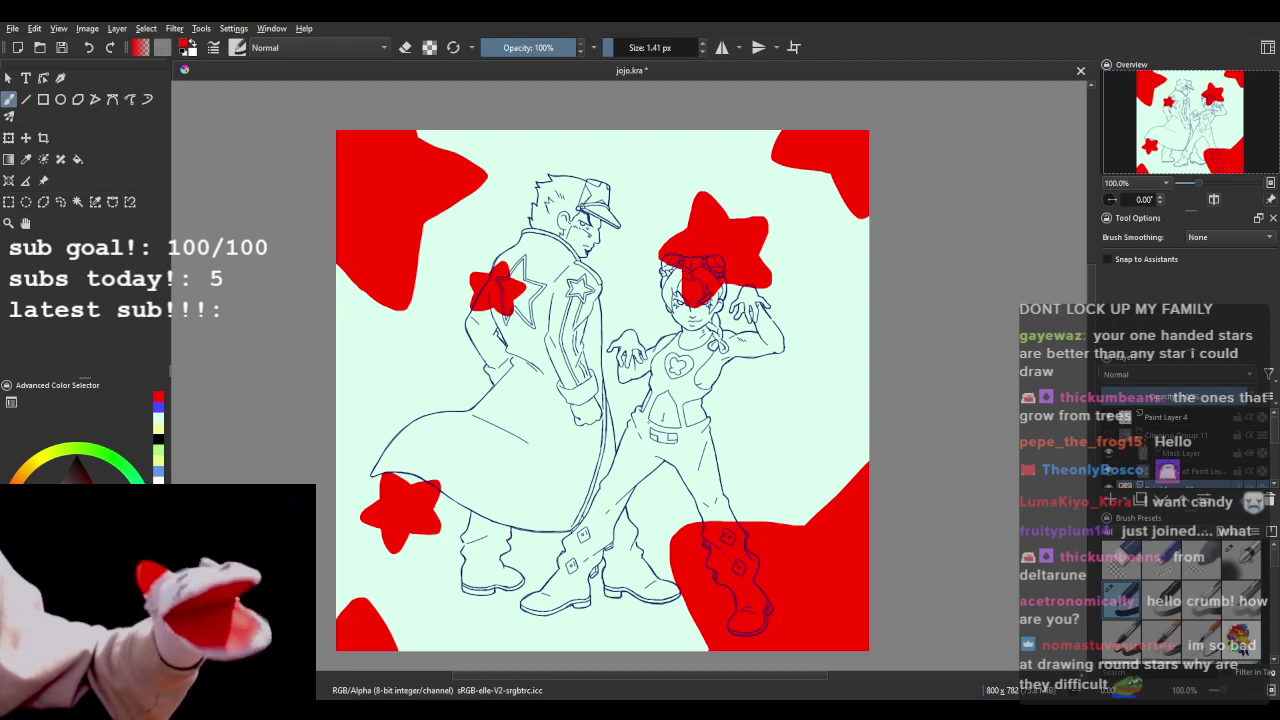
{"action": "scroll", "coordinate": [597, 400], "scroll_direction": "down", "scroll_amount": 1}
{"action": "scroll", "coordinate": [679, 391], "scroll_direction": "up", "scroll_amount": 1}
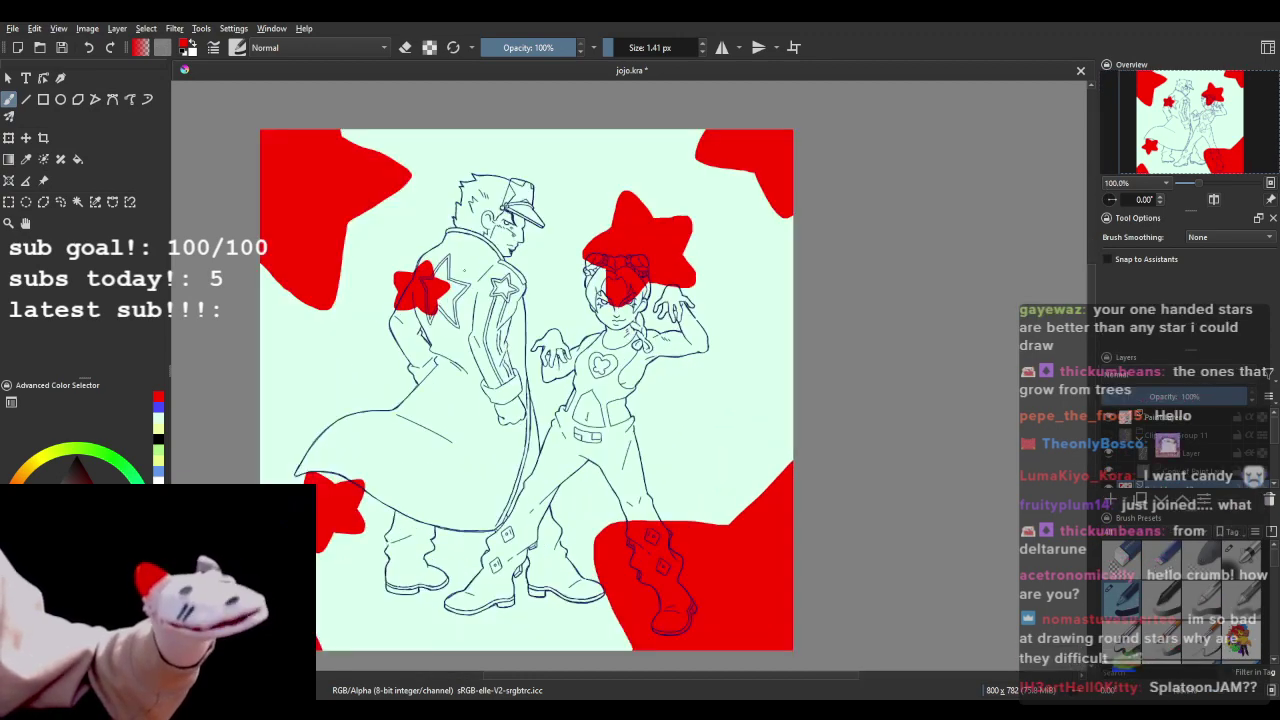
{"action": "scroll", "coordinate": [649, 338], "scroll_direction": "up", "scroll_amount": 5}
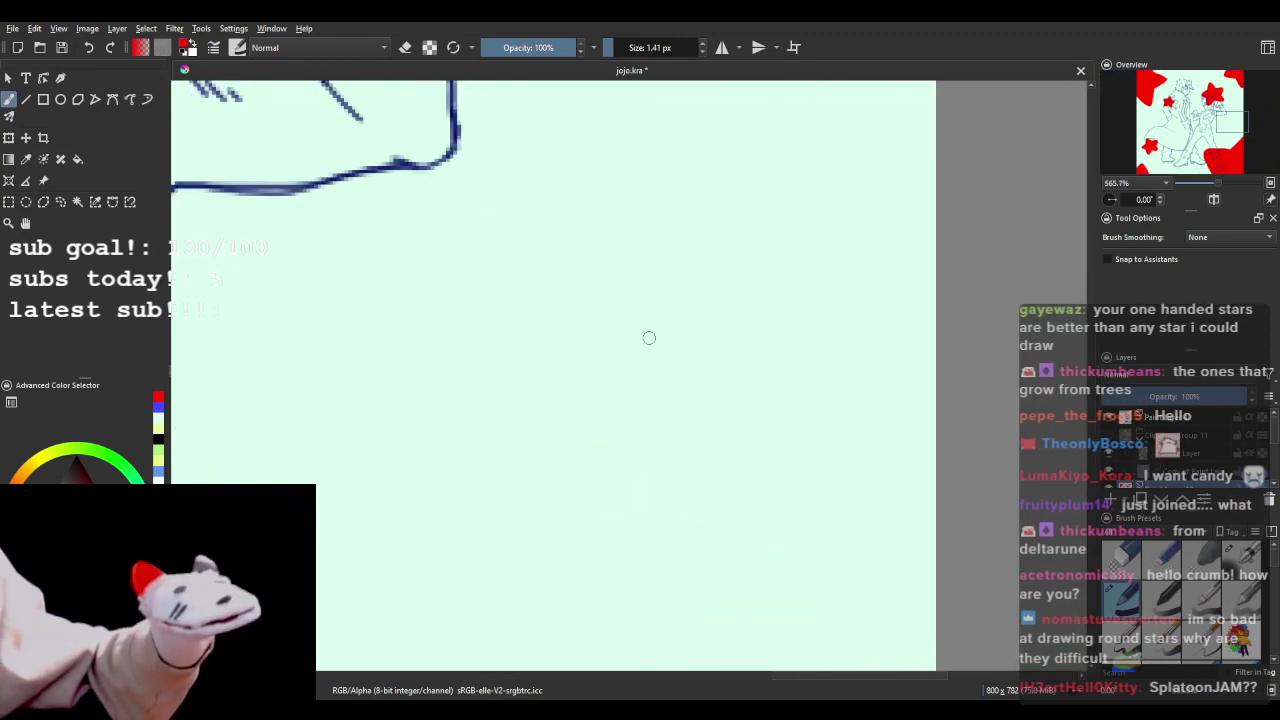
{"action": "mouse_move", "coordinate": [438, 412]}
{"action": "left_mouse_down"}
{"action": "mouse_move", "coordinate": [471, 318]}
{"action": "mouse_move", "coordinate": [507, 409]}
{"action": "mouse_move", "coordinate": [354, 421]}
{"action": "mouse_move", "coordinate": [410, 466]}
{"action": "mouse_move", "coordinate": [396, 535]}
{"action": "mouse_move", "coordinate": [429, 544]}
{"action": "mouse_move", "coordinate": [474, 509]}
{"action": "mouse_move", "coordinate": [519, 541]}
{"action": "mouse_move", "coordinate": [535, 492]}
{"action": "left_mouse_up"}
{"action": "mouse_move", "coordinate": [511, 408]}
{"action": "left_mouse_down"}
{"action": "mouse_move", "coordinate": [595, 417]}
{"action": "mouse_move", "coordinate": [536, 490]}
{"action": "left_mouse_up"}
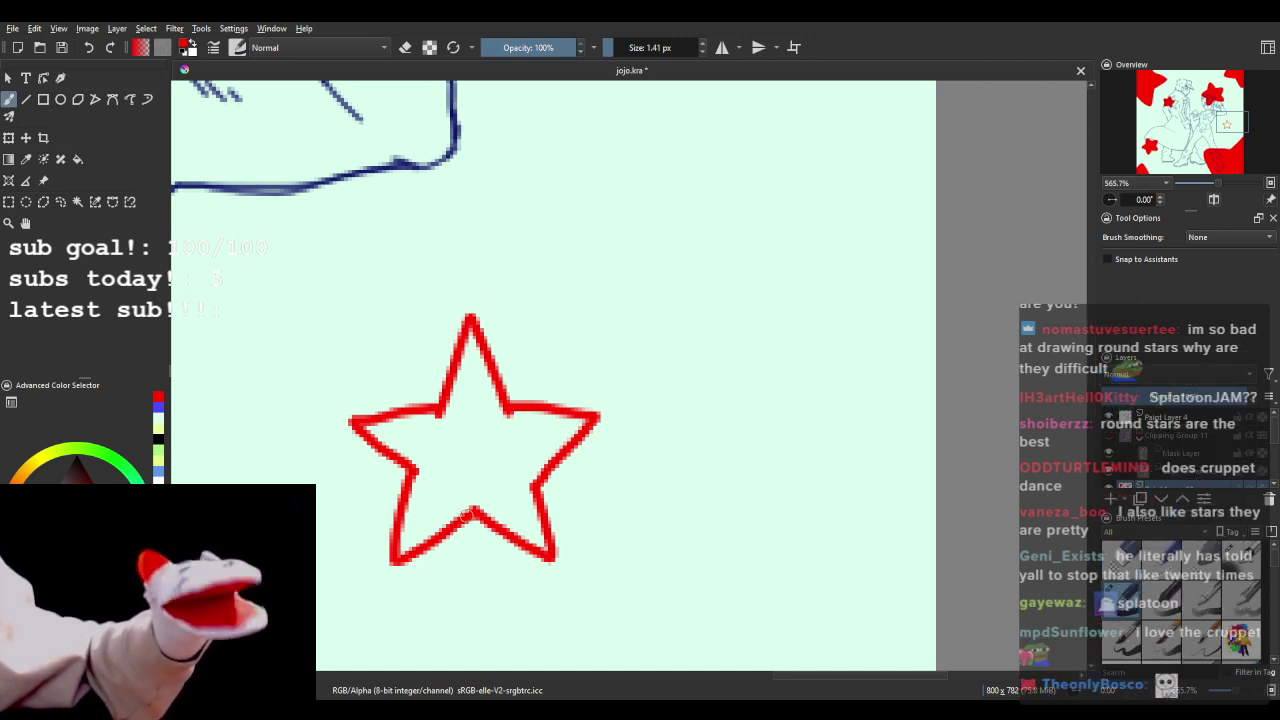
{"action": "left_click", "coordinate": [88, 50]}
{"action": "left_click", "coordinate": [88, 50]}
{"action": "left_click", "coordinate": [88, 50]}
{"action": "left_click", "coordinate": [88, 50]}
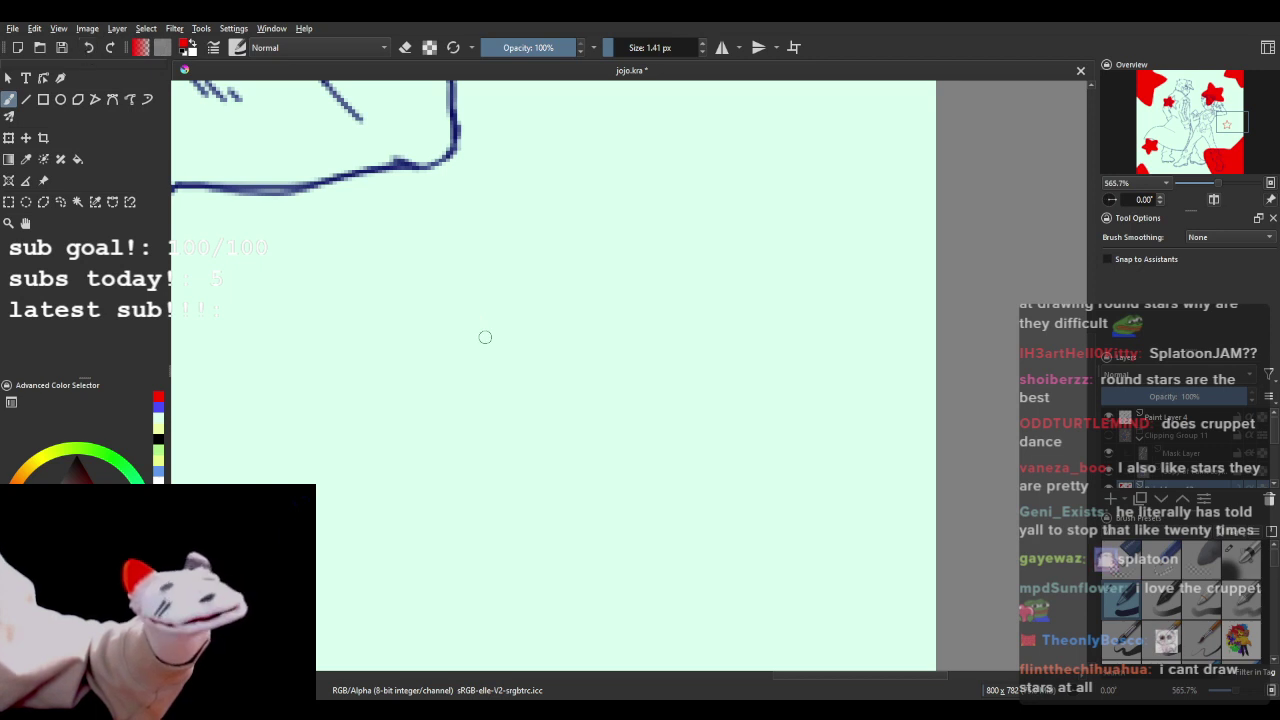
- Try a small star made of crossing lines in the empty area beside the braided character, and undo it
{"action": "mouse_move", "coordinate": [409, 466]}
{"action": "left_mouse_down"}
{"action": "mouse_move", "coordinate": [434, 291]}
{"action": "mouse_move", "coordinate": [485, 428]}
{"action": "mouse_move", "coordinate": [362, 373]}
{"action": "mouse_move", "coordinate": [540, 345]}
{"action": "mouse_move", "coordinate": [420, 484]}
{"action": "mouse_move", "coordinate": [383, 357]}
{"action": "mouse_move", "coordinate": [508, 429]}
{"action": "mouse_move", "coordinate": [320, 450]}
{"action": "mouse_move", "coordinate": [485, 354]}
{"action": "mouse_move", "coordinate": [402, 505]}
{"action": "mouse_move", "coordinate": [392, 320]}
{"action": "mouse_move", "coordinate": [414, 437]}
{"action": "mouse_move", "coordinate": [465, 368]}
{"action": "mouse_move", "coordinate": [369, 509]}
{"action": "left_mouse_up"}
{"action": "left_click", "coordinate": [88, 50]}
{"action": "left_click", "coordinate": [88, 48]}
{"action": "scroll", "coordinate": [499, 409], "scroll_direction": "down", "scroll_amount": 4}
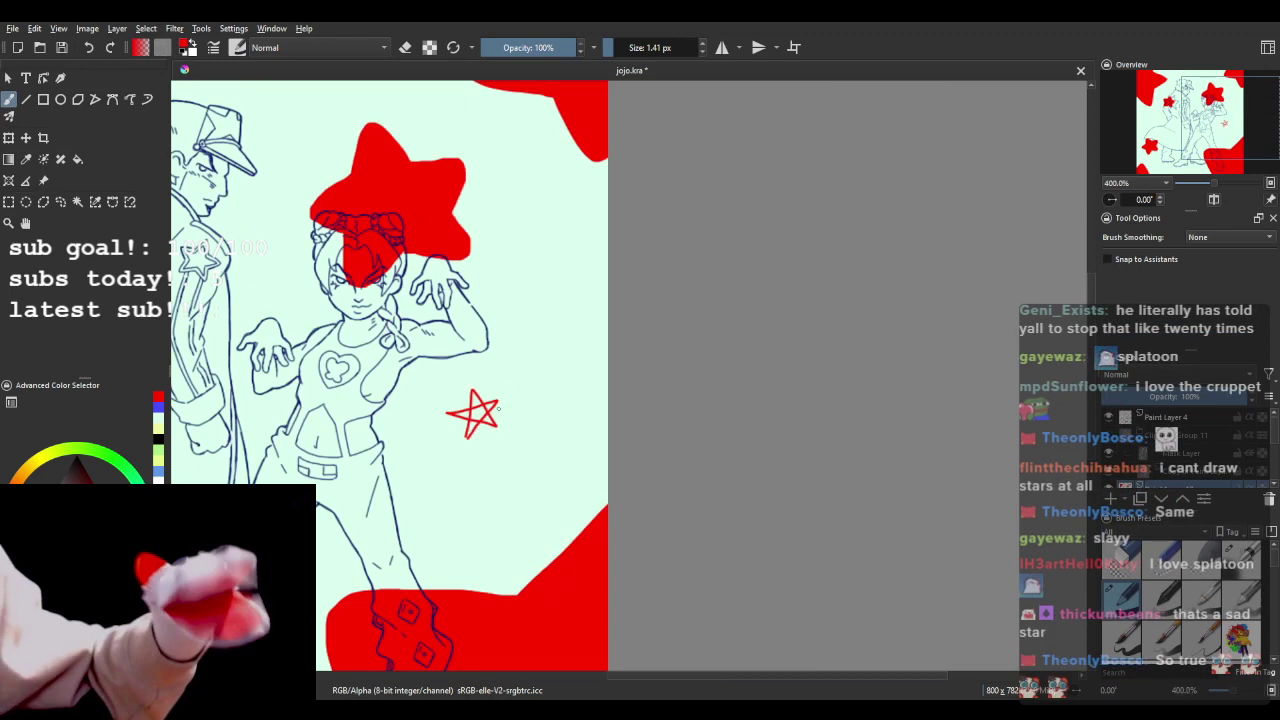
{"action": "scroll", "coordinate": [540, 430], "scroll_direction": "down", "scroll_amount": 3}
{"action": "scroll", "coordinate": [374, 433], "scroll_direction": "up", "scroll_amount": 3}
{"action": "left_click", "coordinate": [88, 48]}
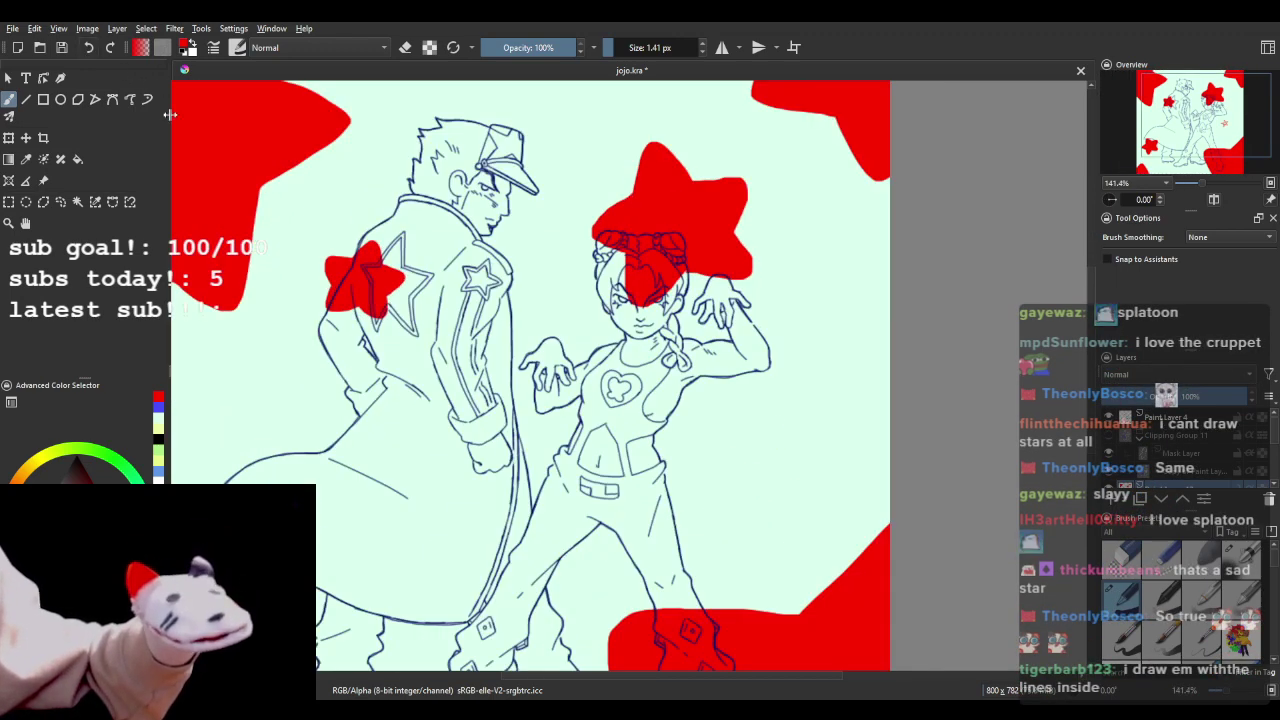
- Show the characters' colours again by making Clipping Group 11 visible
{"action": "scroll", "coordinate": [617, 394], "scroll_direction": "down", "scroll_amount": 2}
{"action": "left_click", "coordinate": [1108, 435]}
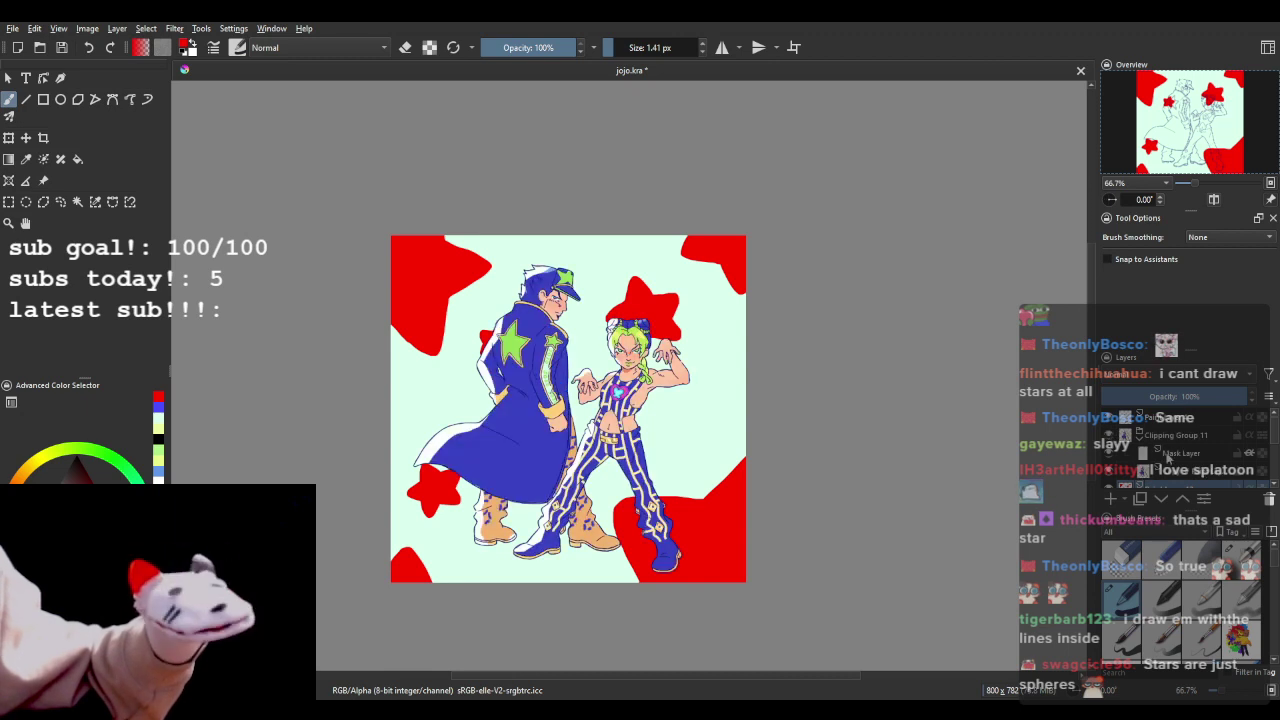
{"action": "scroll", "coordinate": [1168, 457], "scroll_direction": "down", "scroll_amount": 2}
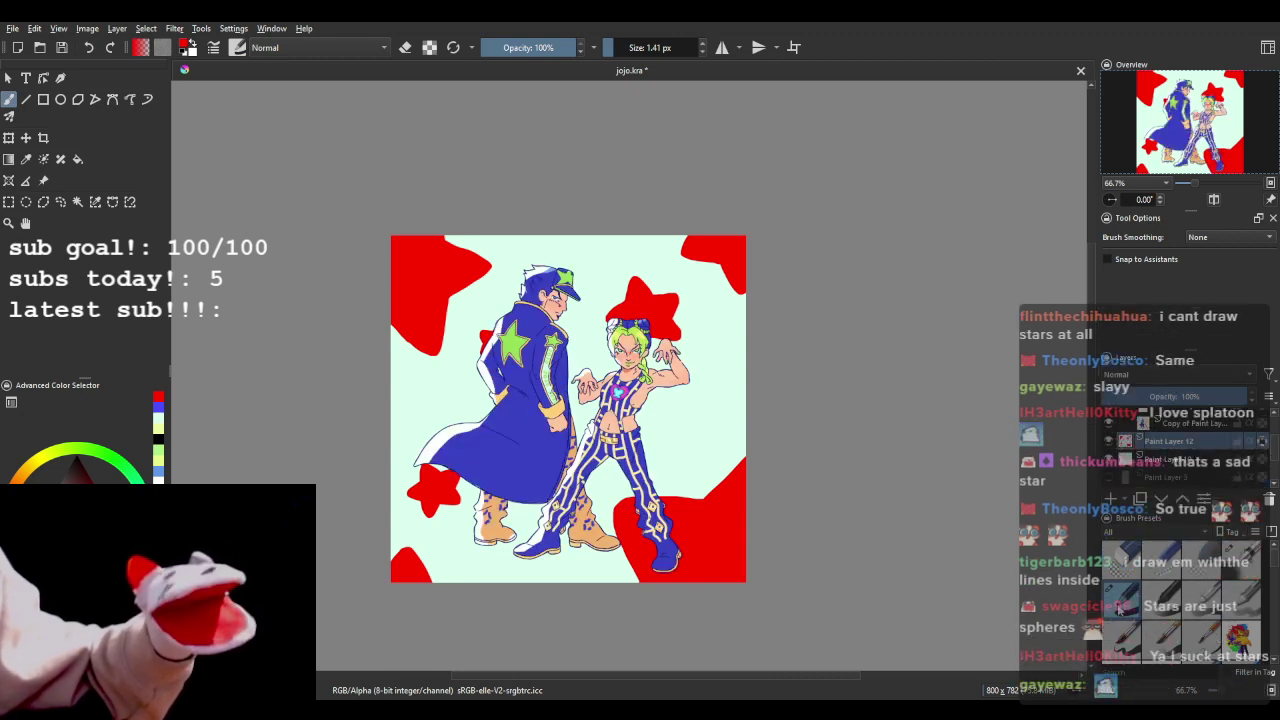
- Paint the whole background light blue on Paint Layer 10, enlarging the brush to 1000 px
{"action": "left_click", "coordinate": [651, 47]}
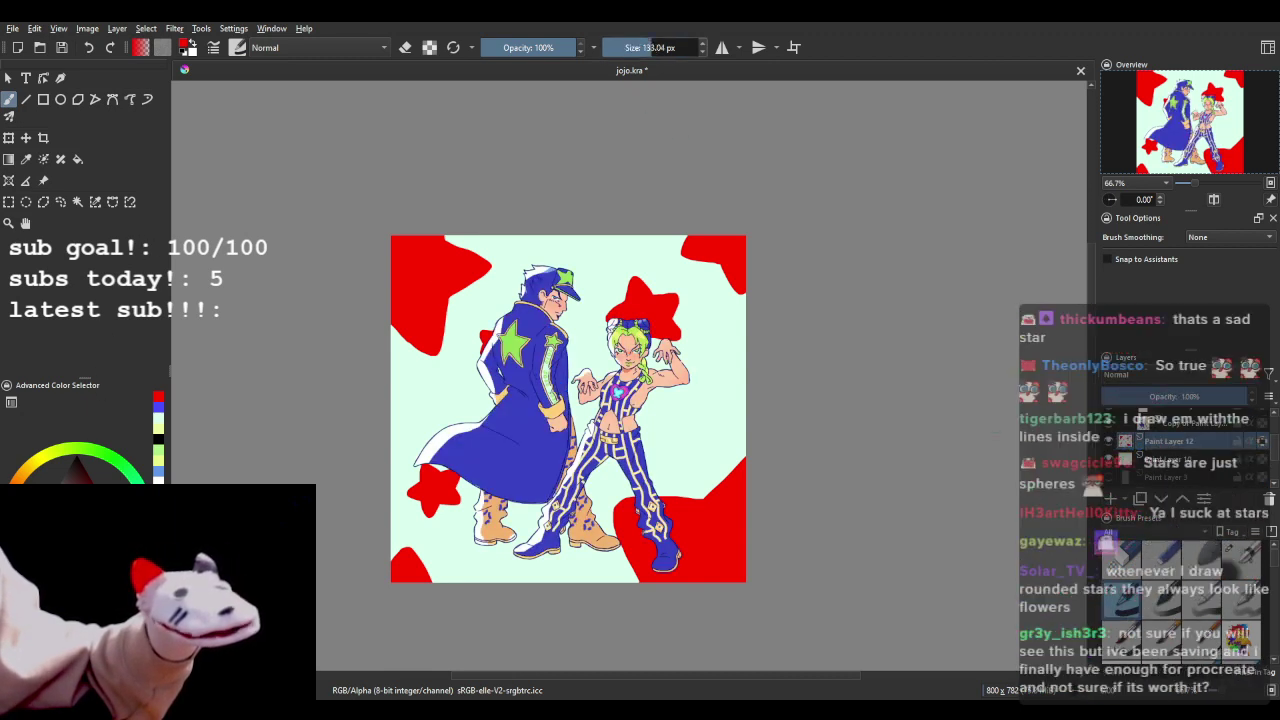
{"action": "left_click", "coordinate": [1208, 458]}
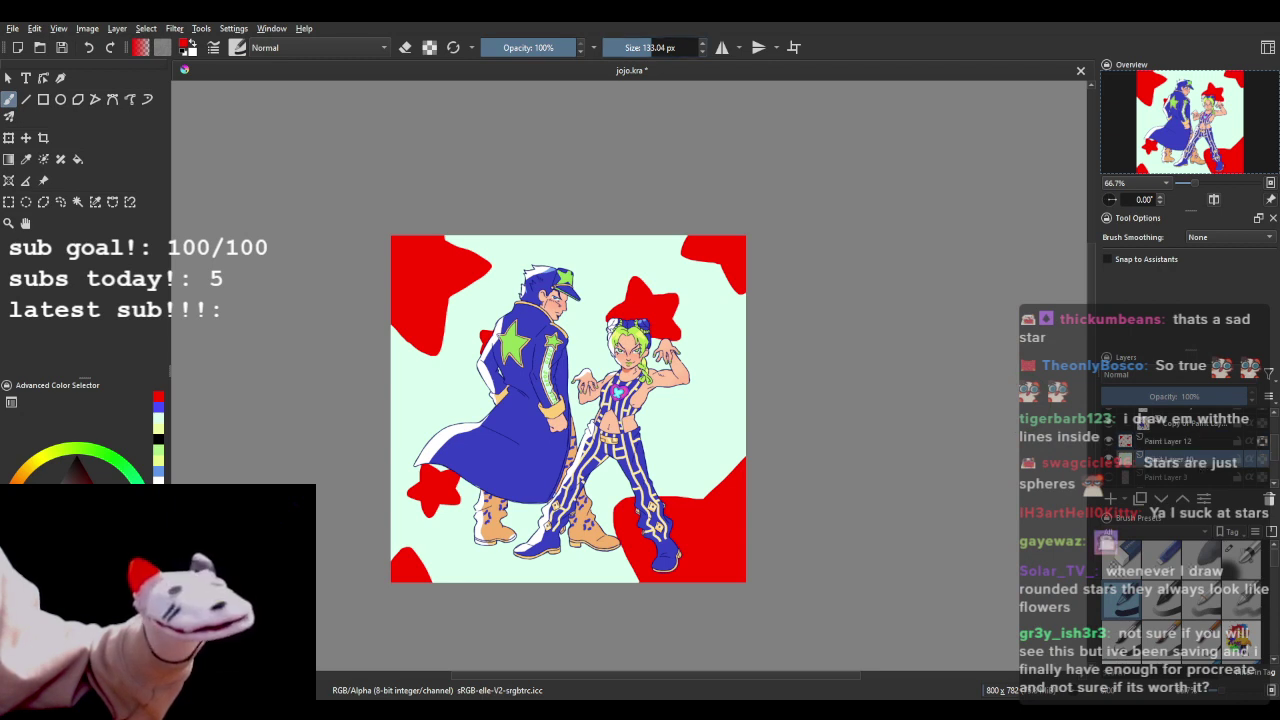
{"action": "left_click", "coordinate": [158, 472]}
{"action": "mouse_move", "coordinate": [700, 390]}
{"action": "left_mouse_down"}
{"action": "mouse_move", "coordinate": [672, 354]}
{"action": "mouse_move", "coordinate": [705, 385]}
{"action": "left_mouse_up"}
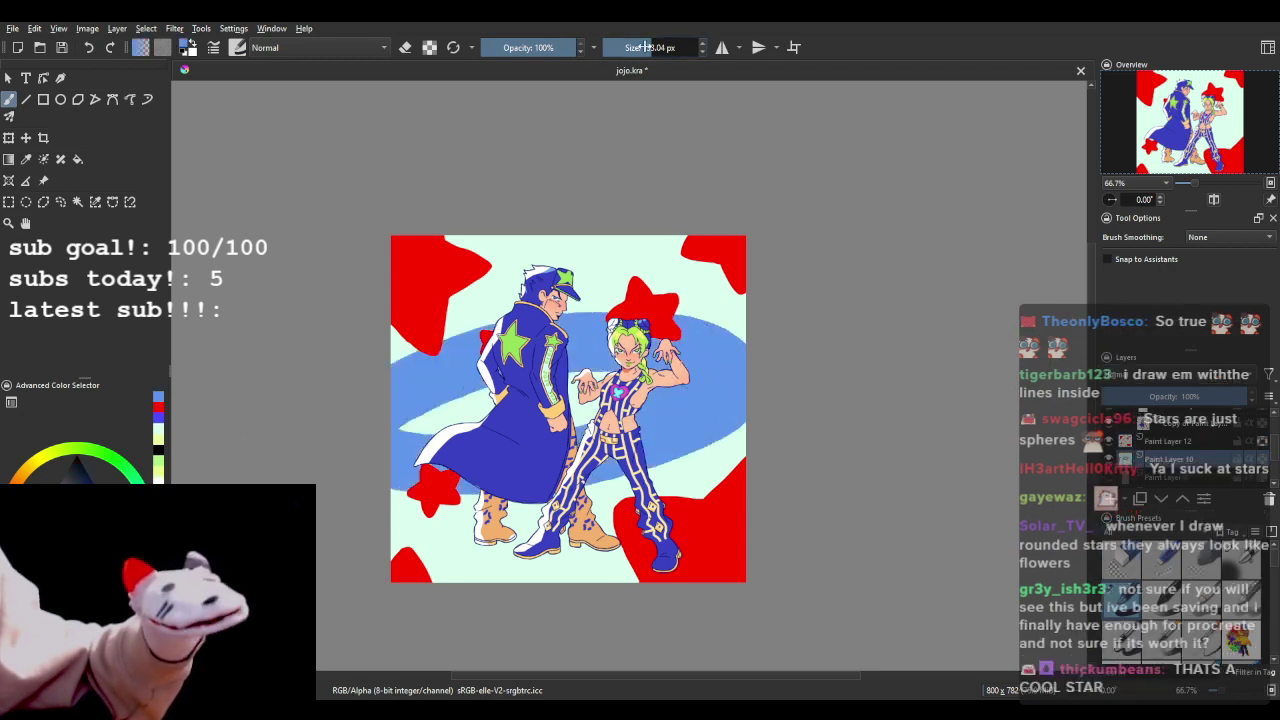
{"action": "left_click", "coordinate": [698, 47]}
{"action": "left_click_drag", "start_coordinate": [687, 220], "coordinate": [586, 237]}
{"action": "scroll", "coordinate": [690, 465], "scroll_direction": "up", "scroll_amount": 1}
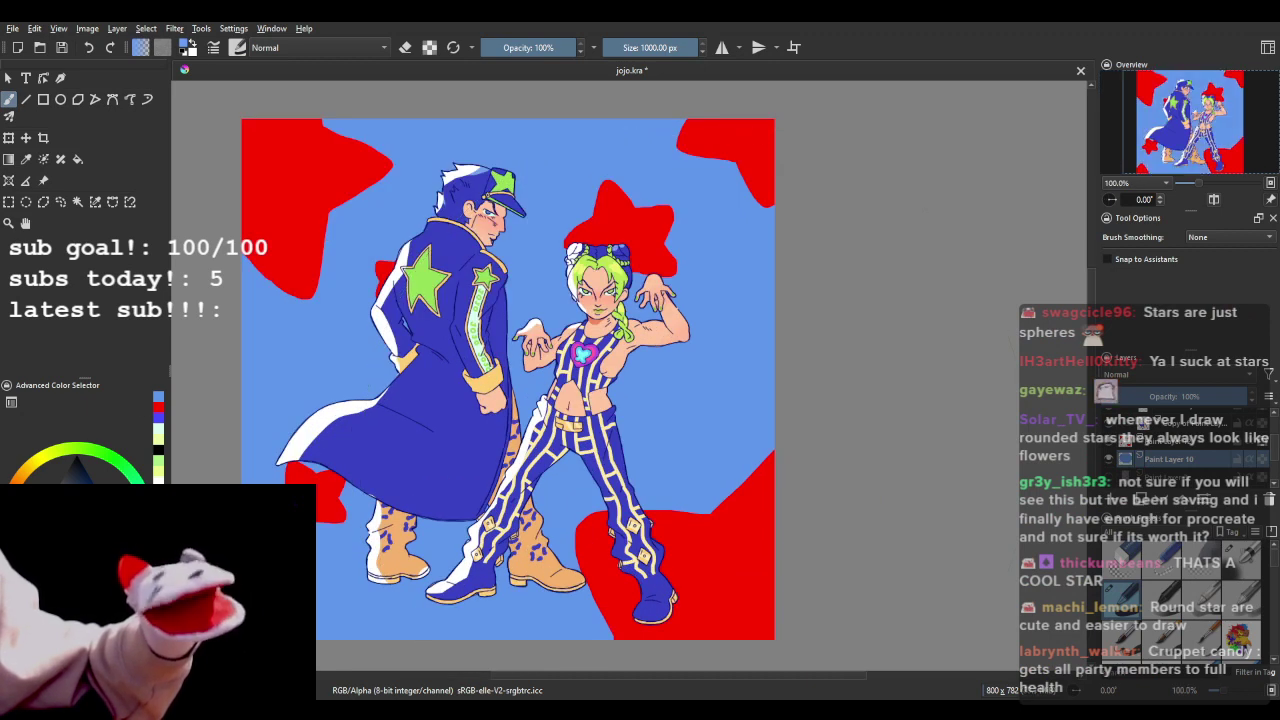
- Try periwinkle, violet, sky blue and medium blue in turn as the background colour on Paint Layer 10
{"action": "mouse_move", "coordinate": [400, 405]}
{"action": "left_mouse_down"}
{"action": "mouse_move", "coordinate": [510, 375]}
{"action": "mouse_move", "coordinate": [325, 408]}
{"action": "left_mouse_up"}
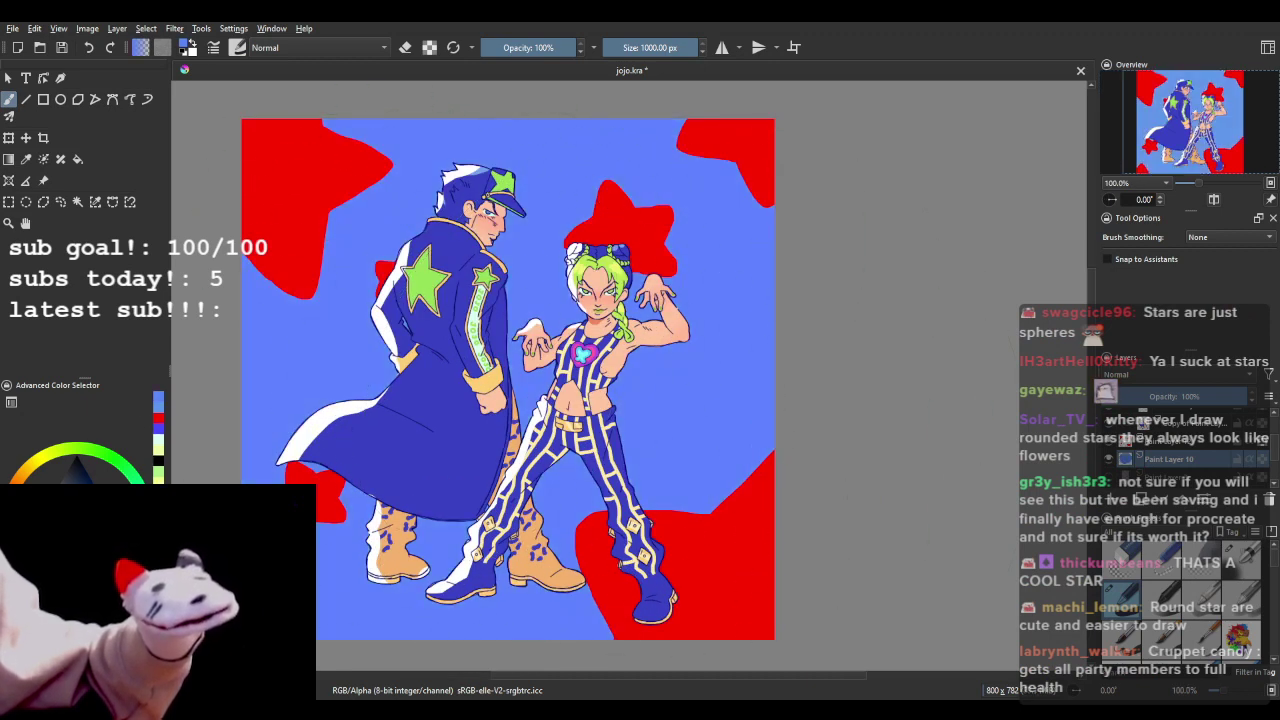
{"action": "left_click_drag", "start_coordinate": [460, 380], "coordinate": [580, 372]}
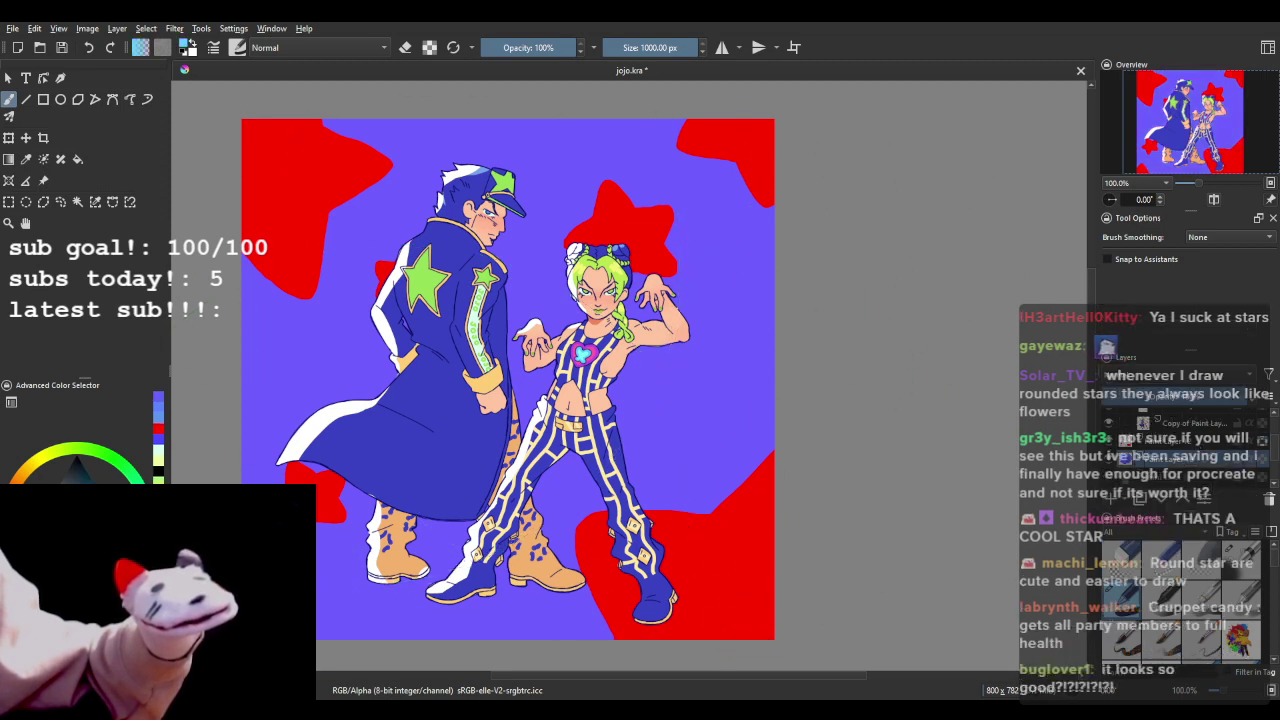
{"action": "key", "text": "ctrl+z"}
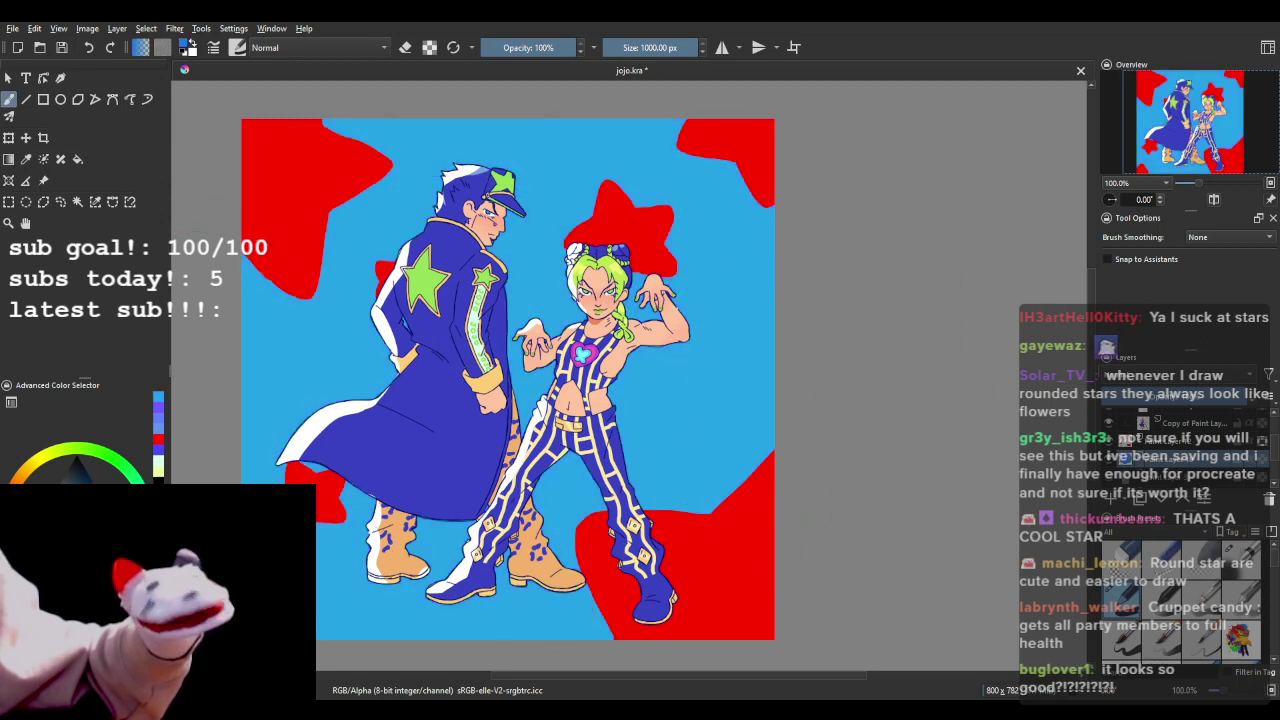
{"action": "key", "text": "ctrl+shift+z"}
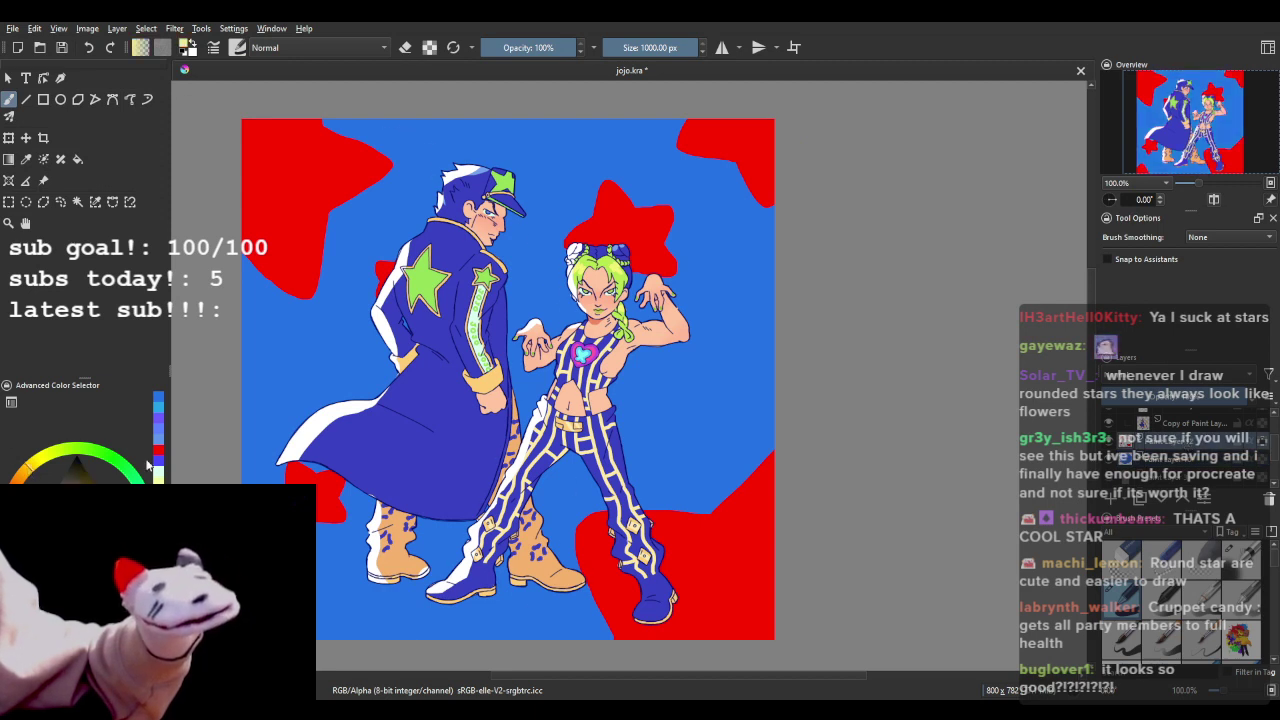
- Recolour the stars on Paint Layer 12, trying pale yellow and settling on light cyan
{"action": "left_click_drag", "start_coordinate": [480, 350], "coordinate": [590, 400]}
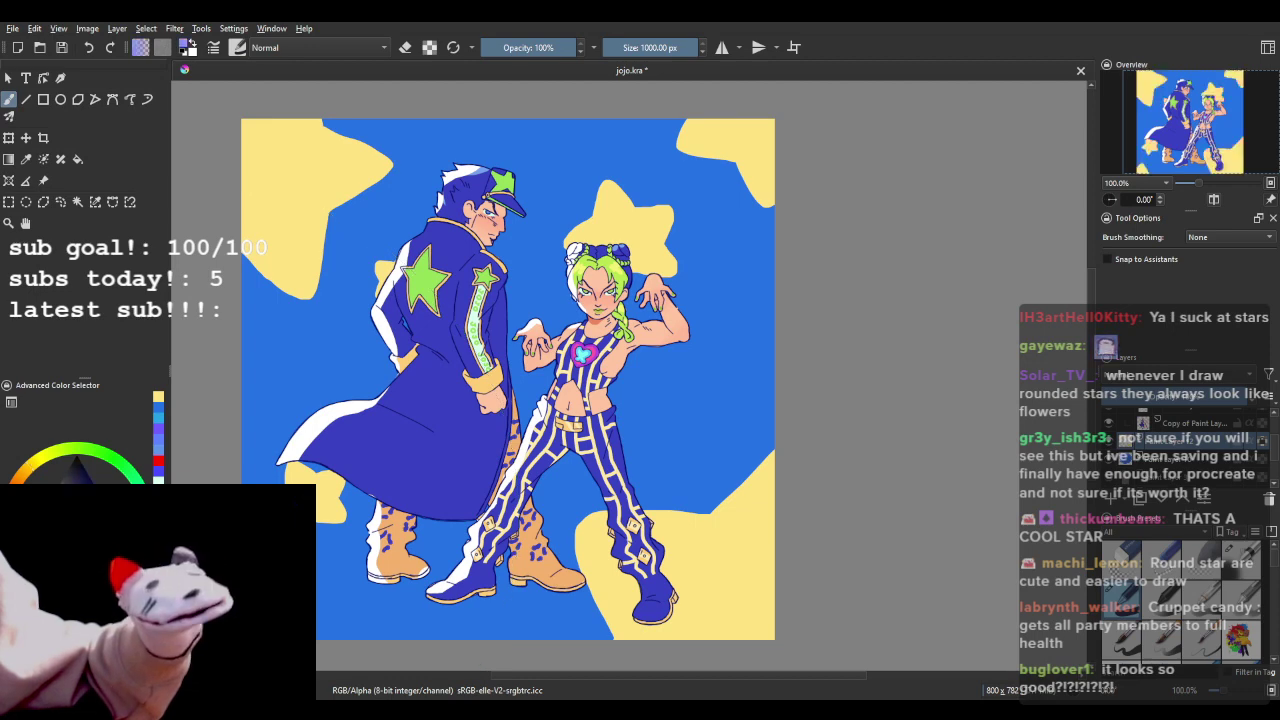
{"action": "left_click_drag", "start_coordinate": [398, 376], "coordinate": [583, 397]}
{"action": "scroll", "coordinate": [583, 397], "scroll_direction": "down", "scroll_amount": 2}
{"action": "scroll", "coordinate": [572, 393], "scroll_direction": "up", "scroll_amount": 2}
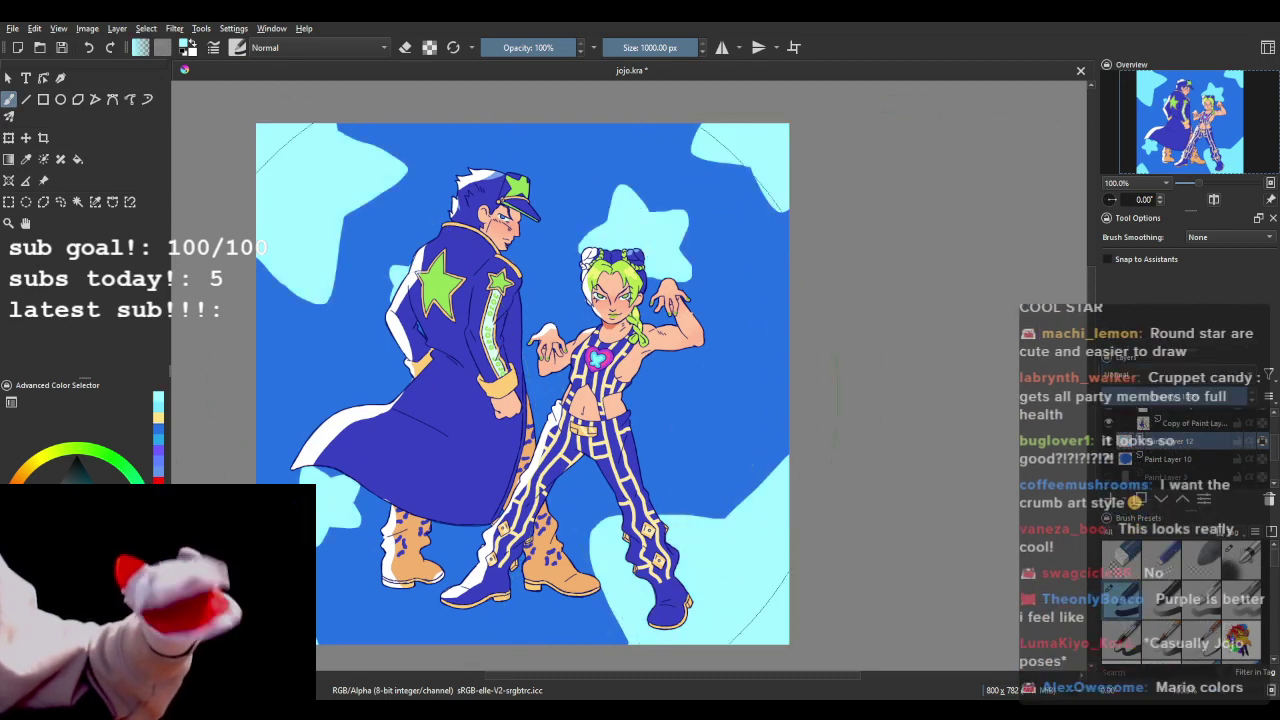
- Repaint the background on Paint Layer 10, trying light blue and cream and settling on pale yellow
{"action": "scroll", "coordinate": [575, 395], "scroll_direction": "down", "scroll_amount": 1}
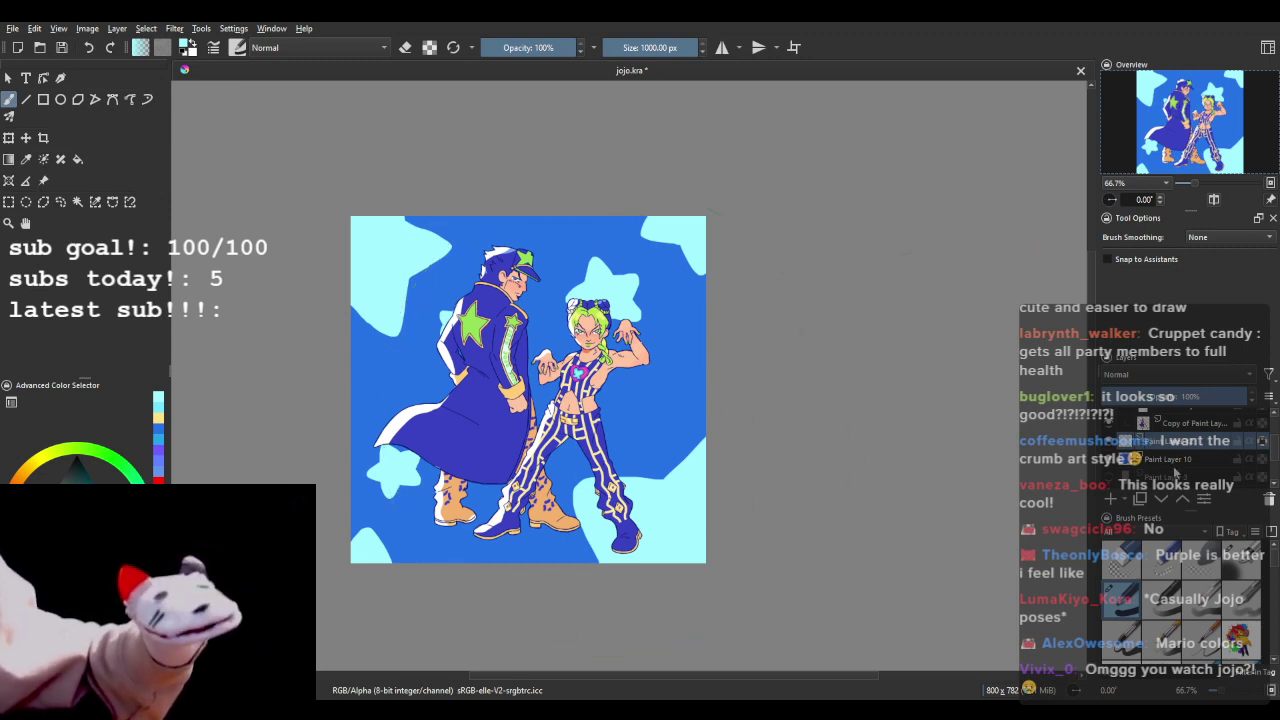
{"action": "left_click", "coordinate": [1172, 461]}
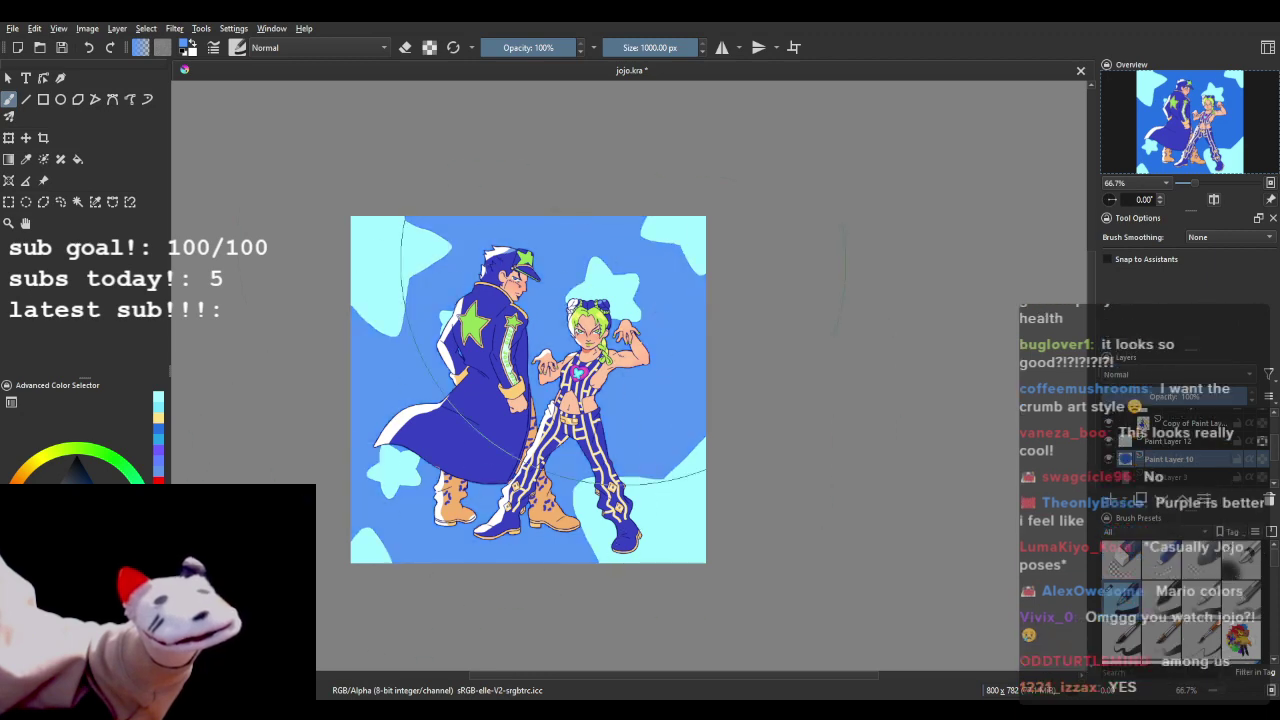
{"action": "scroll", "coordinate": [530, 400], "scroll_direction": "down", "scroll_amount": 1}
{"action": "scroll", "coordinate": [530, 385], "scroll_direction": "up", "scroll_amount": 3}
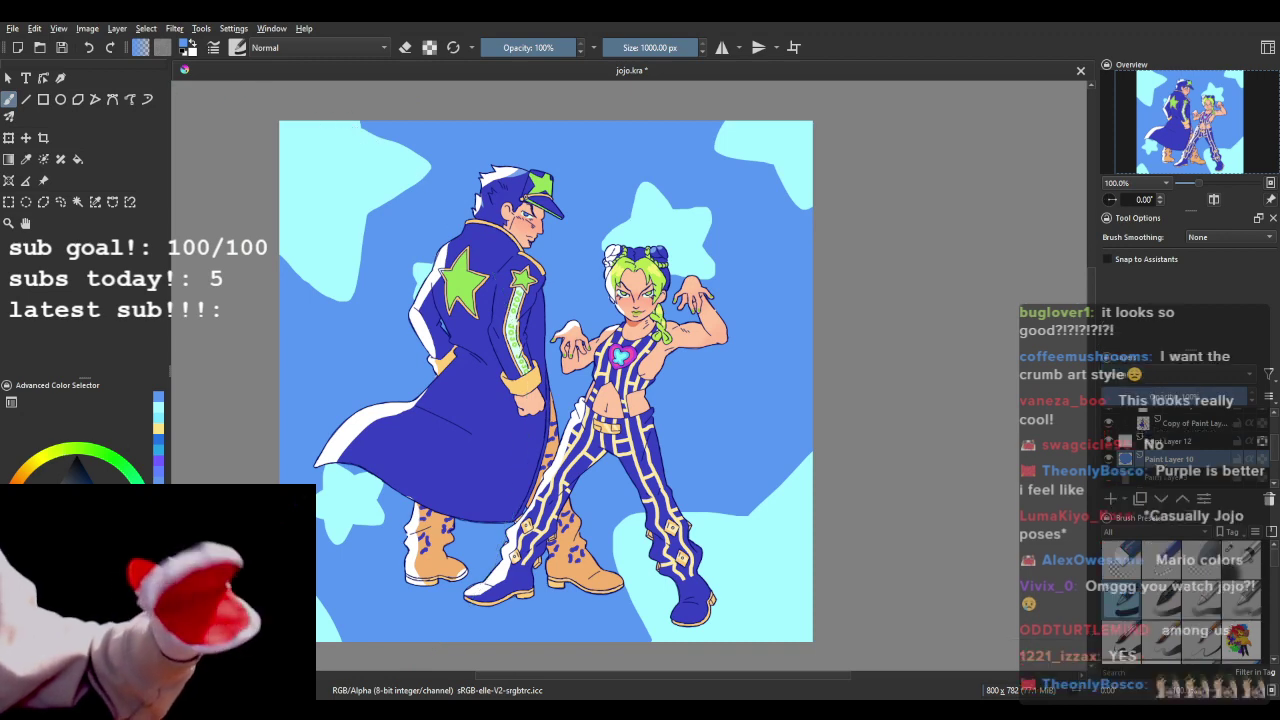
{"action": "mouse_move", "coordinate": [430, 498]}
{"action": "left_mouse_down"}
{"action": "mouse_move", "coordinate": [497, 453]}
{"action": "mouse_move", "coordinate": [429, 325]}
{"action": "left_mouse_up"}
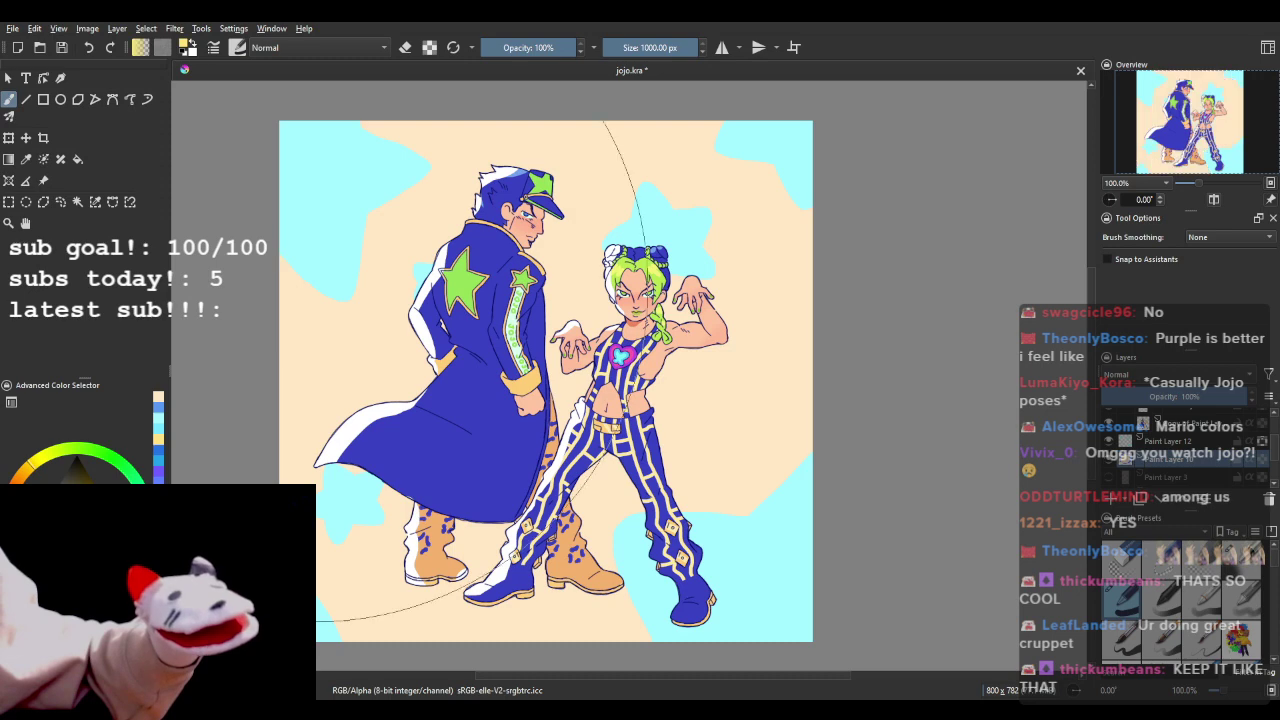
{"action": "left_click_drag", "start_coordinate": [318, 294], "coordinate": [432, 312]}
- Try an orange background behind the light cyan stars on Paint Layer 10, and undo it
{"action": "left_click", "coordinate": [17, 482]}
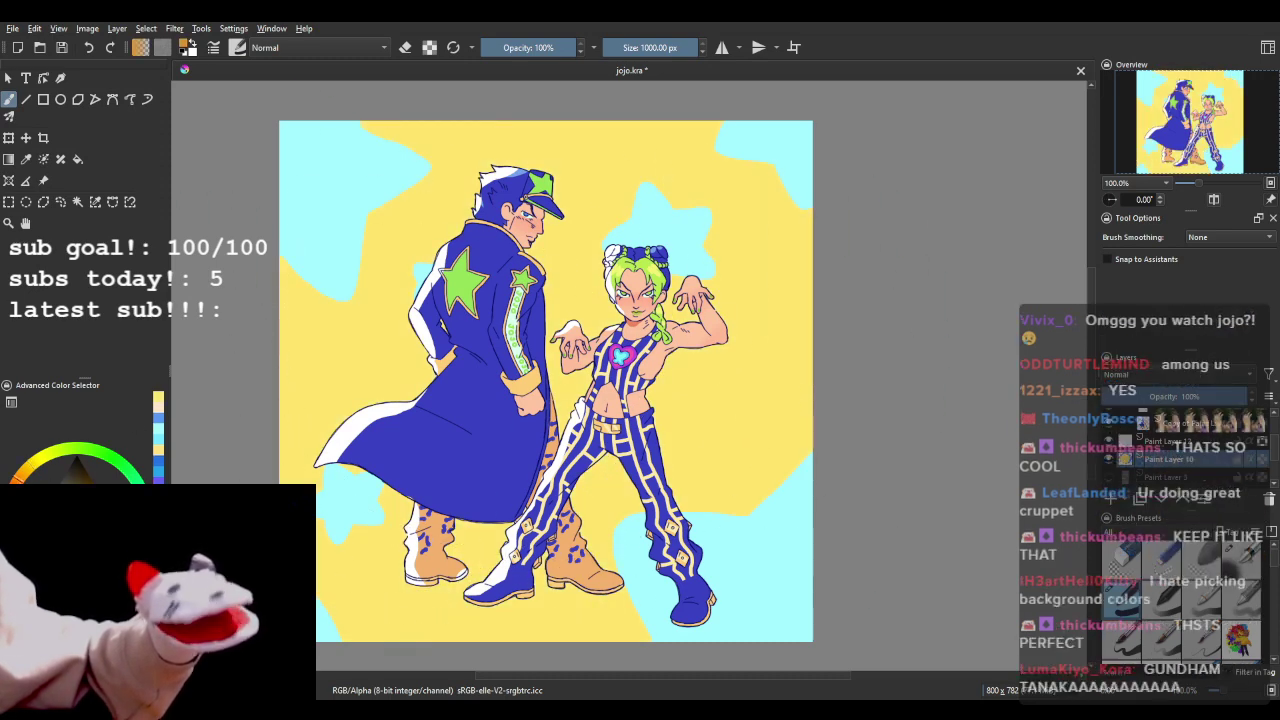
{"action": "mouse_move", "coordinate": [307, 350]}
{"action": "left_mouse_down"}
{"action": "mouse_move", "coordinate": [497, 460]}
{"action": "mouse_move", "coordinate": [520, 240]}
{"action": "left_mouse_up"}
{"action": "scroll", "coordinate": [525, 231], "scroll_direction": "down", "scroll_amount": 3}
{"action": "scroll", "coordinate": [510, 240], "scroll_direction": "up", "scroll_amount": 3}
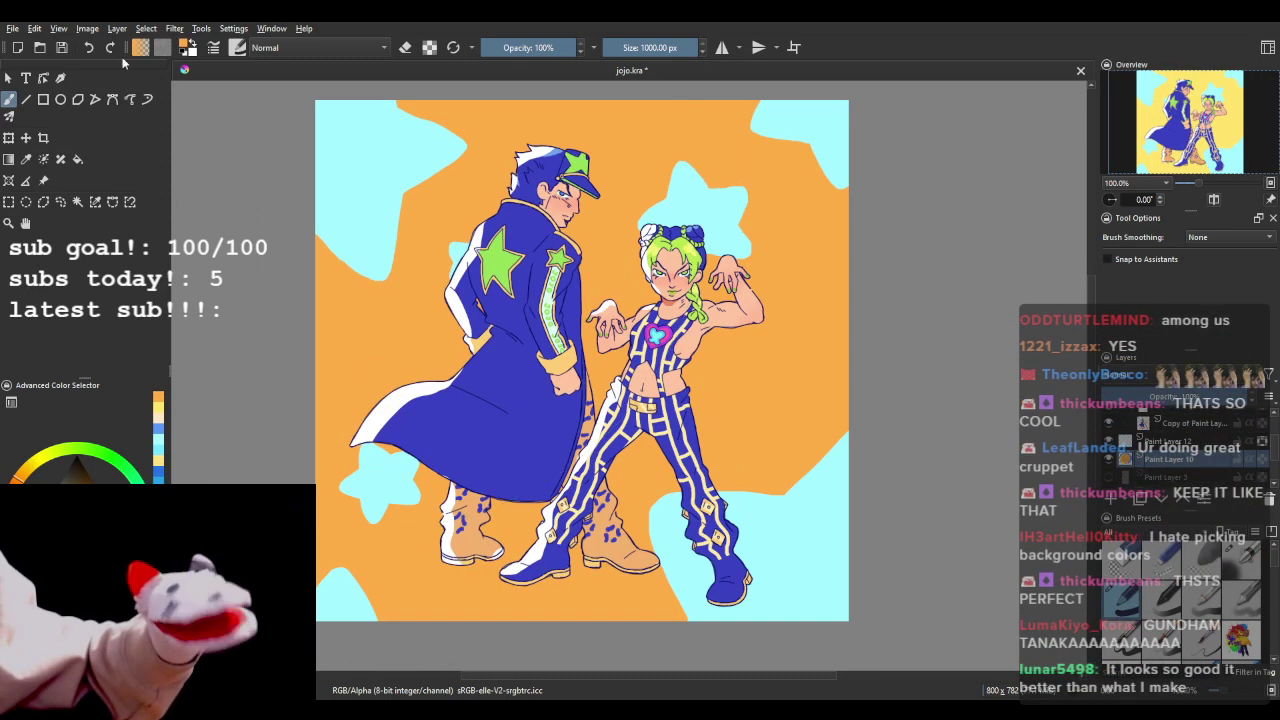
{"action": "left_click", "coordinate": [88, 47]}
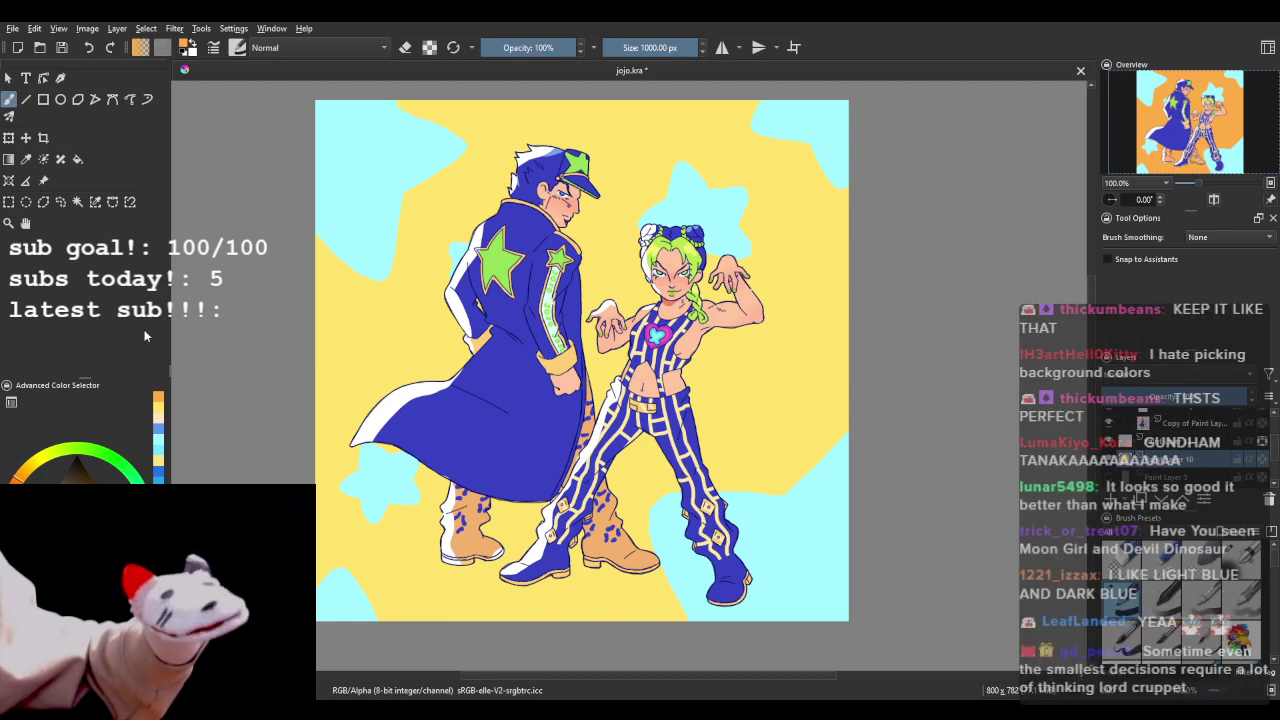
{"action": "scroll", "coordinate": [542, 352], "scroll_direction": "down", "scroll_amount": 4}
{"action": "scroll", "coordinate": [542, 352], "scroll_direction": "up", "scroll_amount": 2}
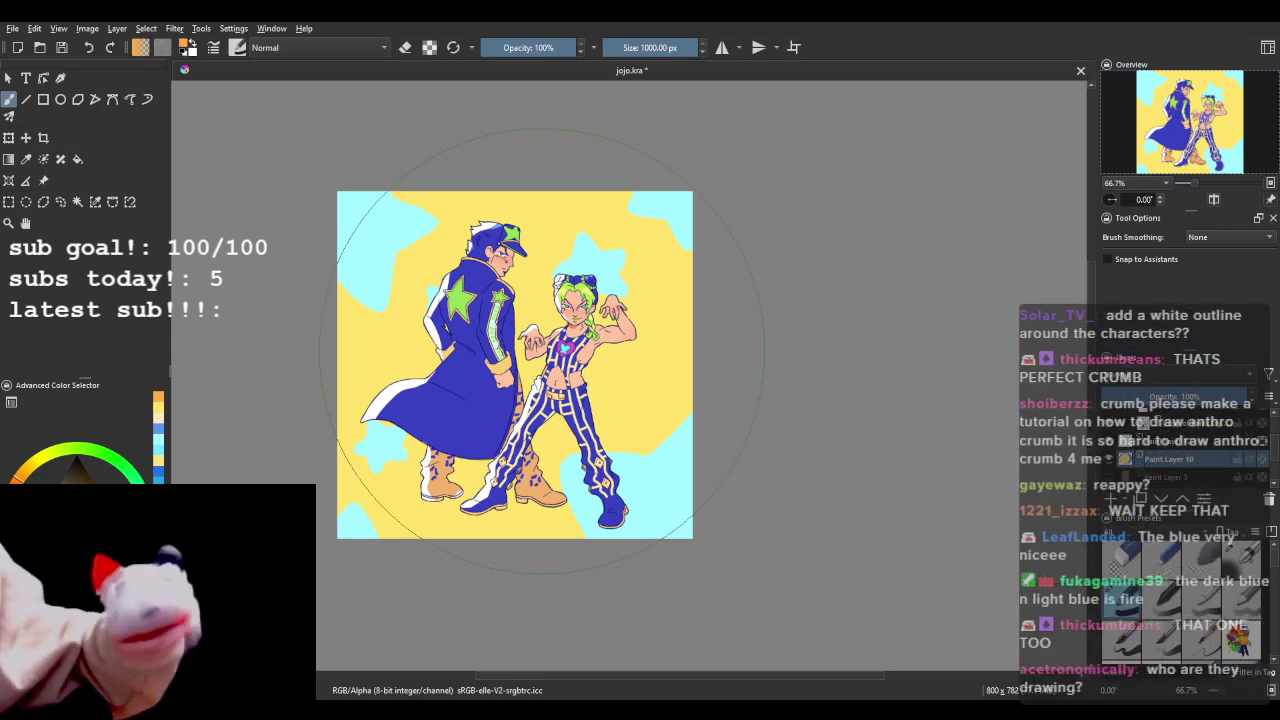
{"action": "scroll", "coordinate": [541, 350], "scroll_direction": "up", "scroll_amount": 6}
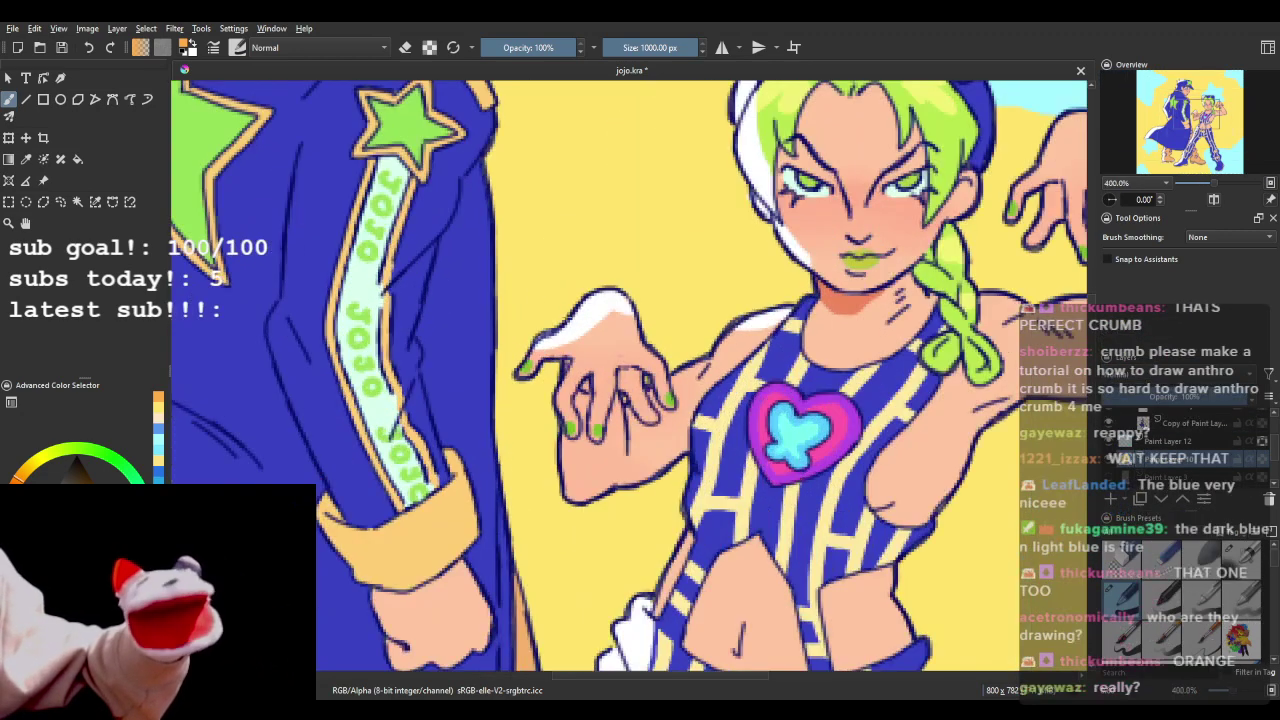
{"action": "scroll", "coordinate": [583, 336], "scroll_direction": "down", "scroll_amount": 5}
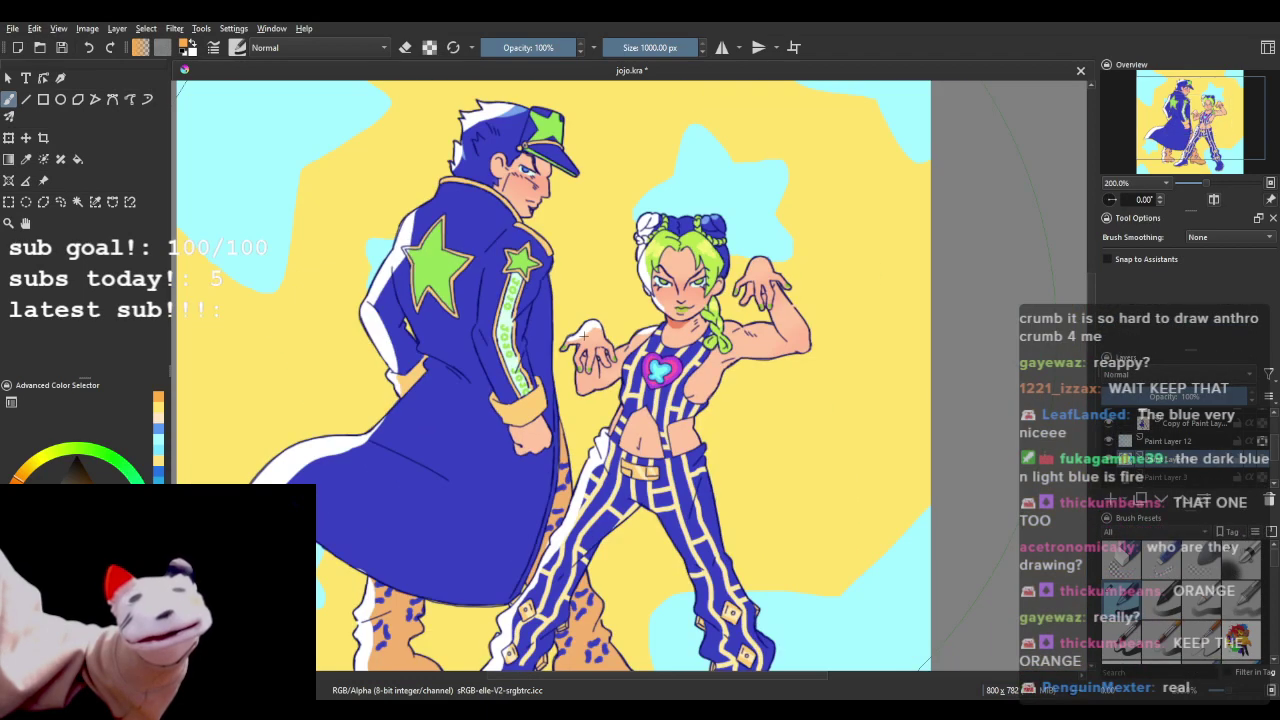
{"action": "scroll", "coordinate": [584, 335], "scroll_direction": "up", "scroll_amount": 2}
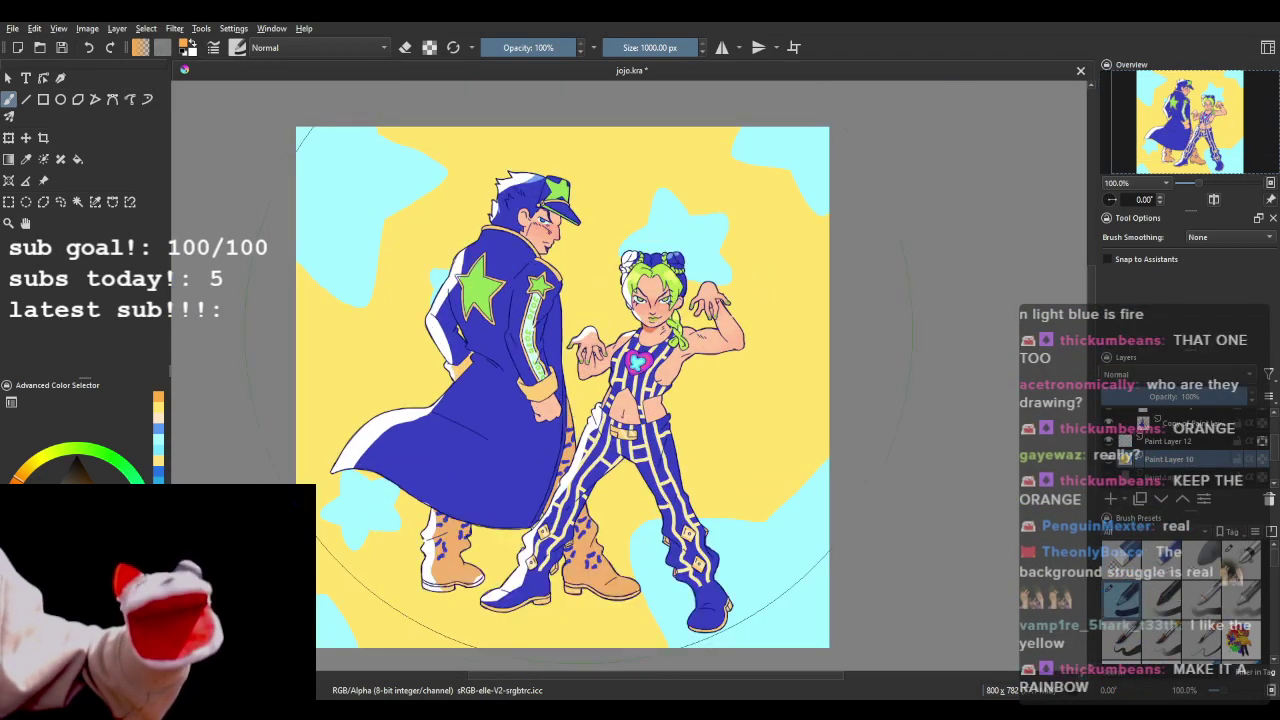
{"action": "scroll", "coordinate": [584, 335], "scroll_direction": "down", "scroll_amount": 3}
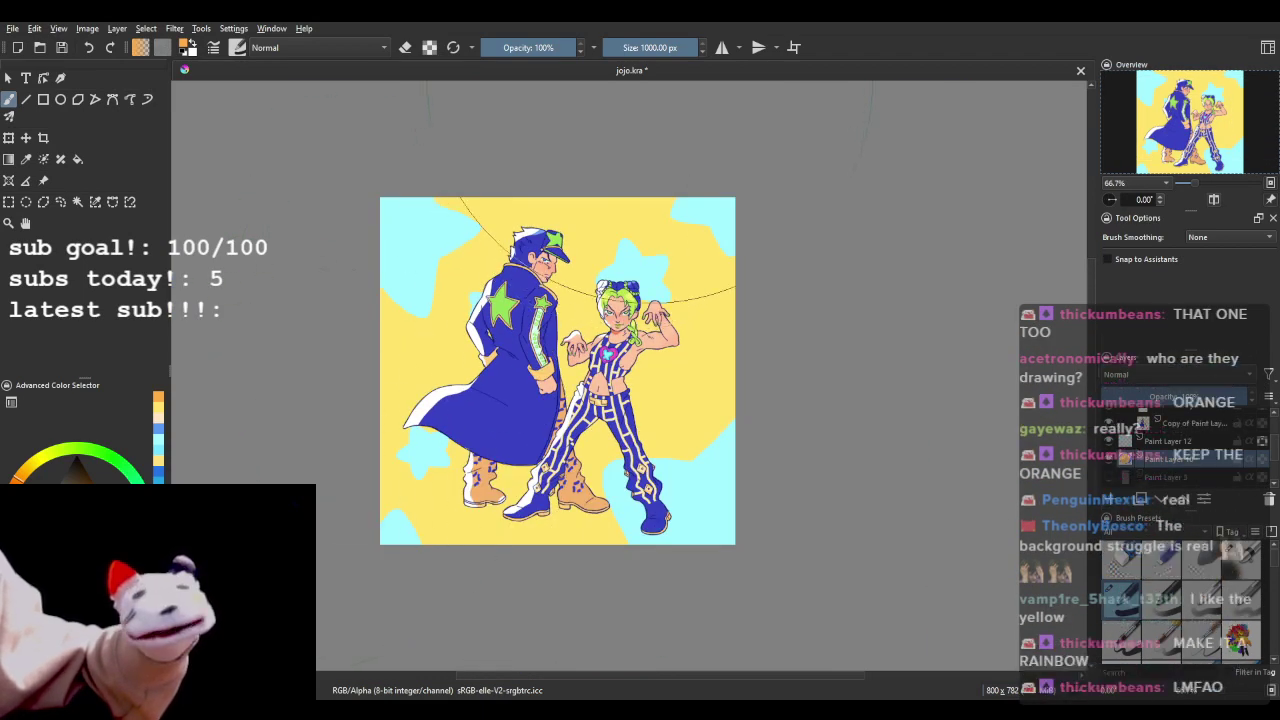
- Paint diagonal red, orange, green and blue stripes over the yellow background on Paint Layer 10 with a 284.04 px brush
{"action": "left_click", "coordinate": [652, 47]}
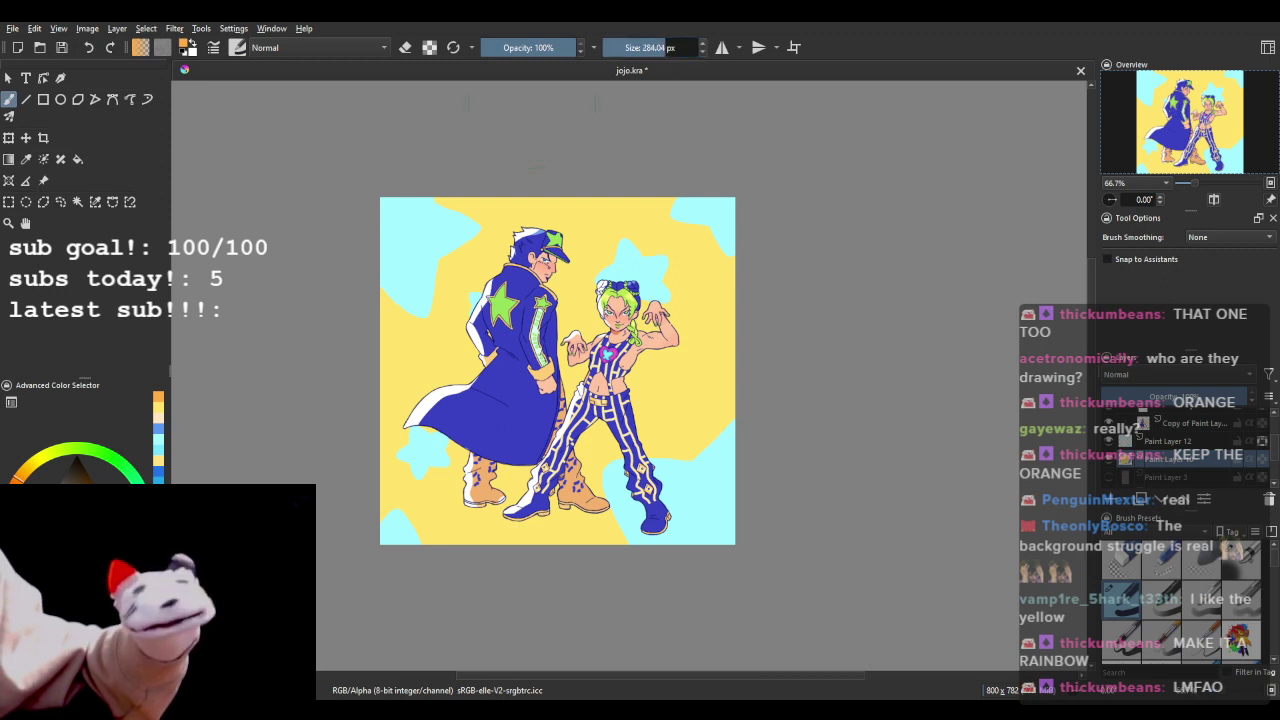
{"action": "left_click_drag", "start_coordinate": [532, 104], "coordinate": [276, 395]}
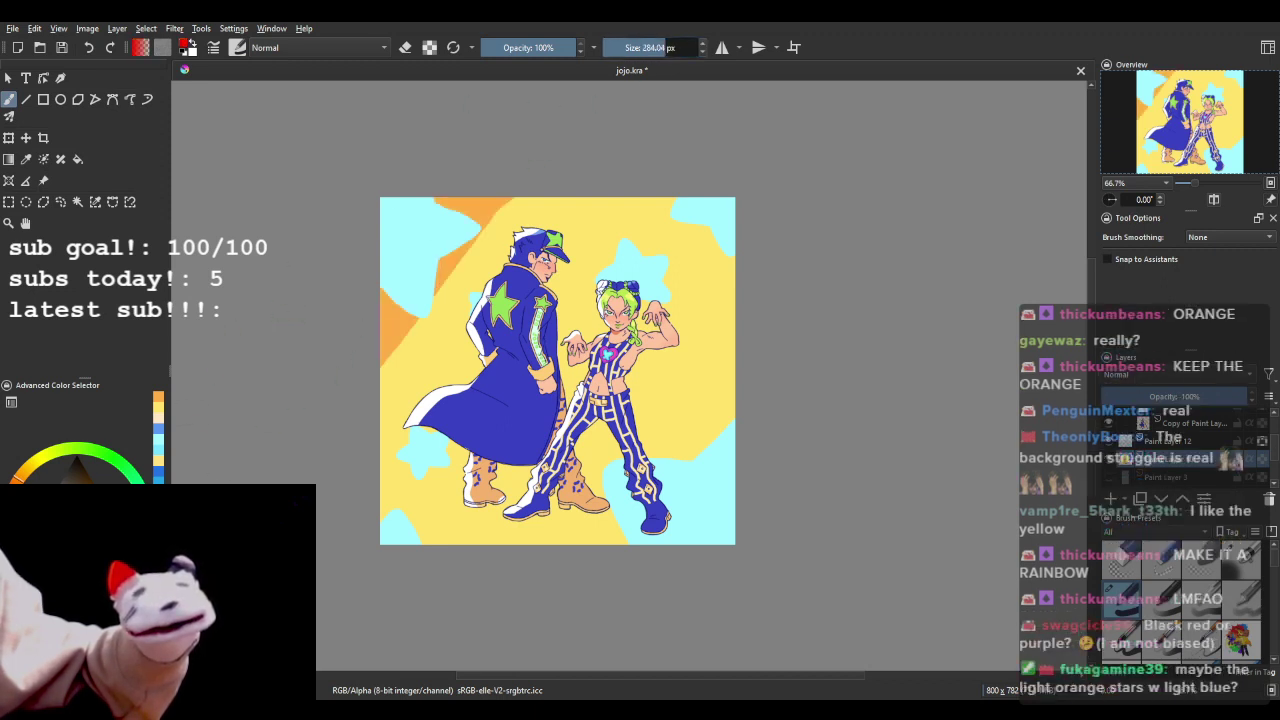
{"action": "left_click_drag", "start_coordinate": [495, 150], "coordinate": [309, 403]}
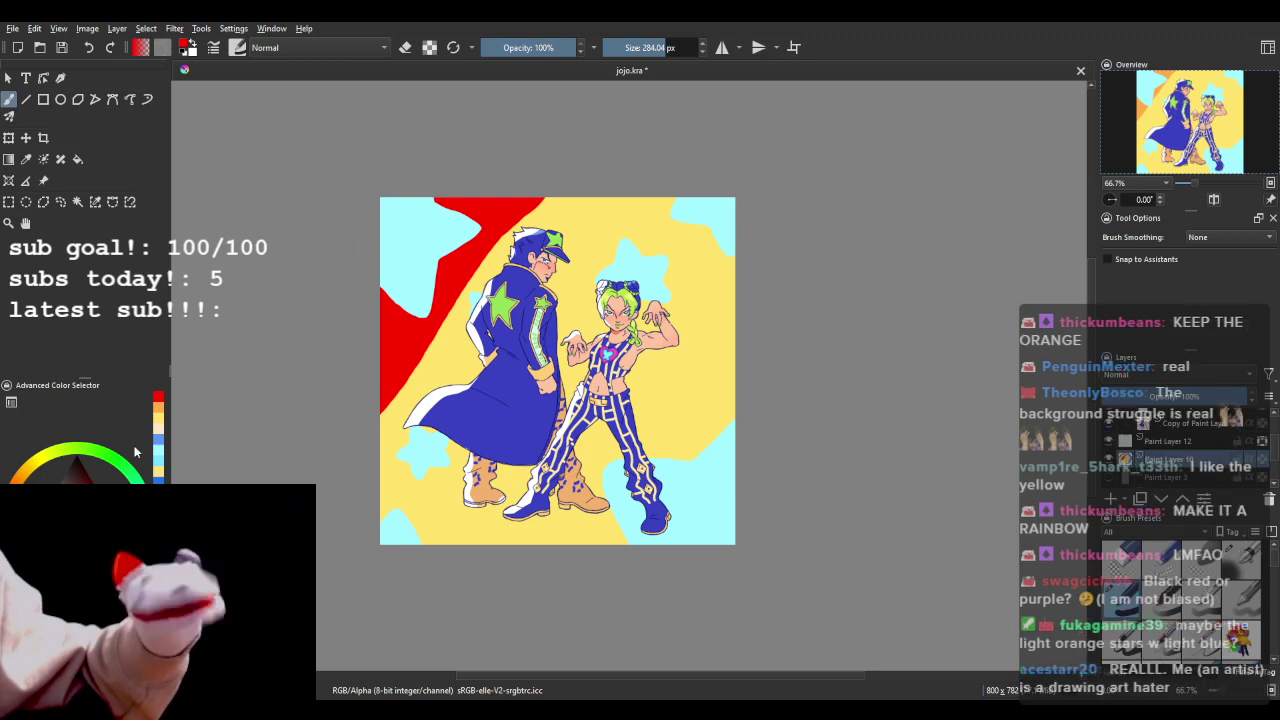
{"action": "left_click_drag", "start_coordinate": [612, 200], "coordinate": [420, 450]}
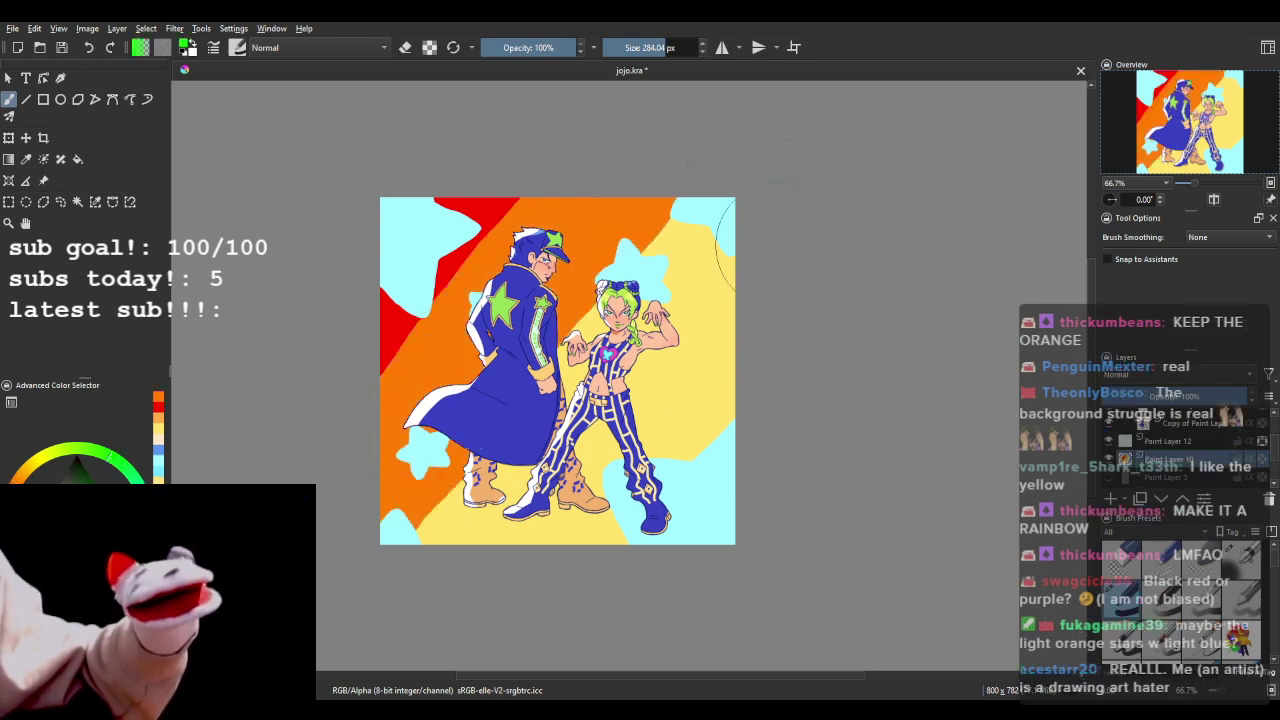
{"action": "mouse_move", "coordinate": [725, 235]}
{"action": "left_mouse_down"}
{"action": "mouse_move", "coordinate": [690, 340]}
{"action": "mouse_move", "coordinate": [512, 605]}
{"action": "left_mouse_up"}
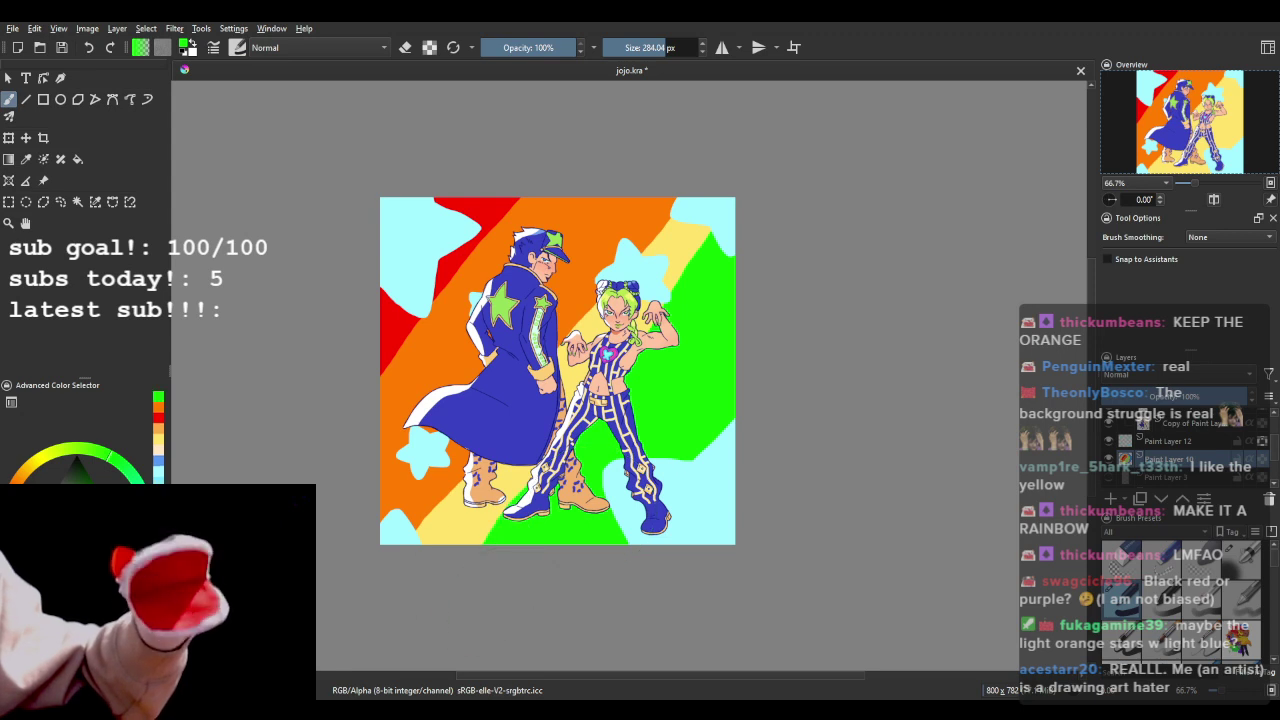
{"action": "left_click_drag", "start_coordinate": [800, 380], "coordinate": [630, 585]}
- Examine how the characters and stars look against the rainbow-striped background
{"action": "scroll", "coordinate": [842, 430], "scroll_direction": "down", "scroll_amount": 2}
{"action": "scroll", "coordinate": [842, 409], "scroll_direction": "up", "scroll_amount": 1}
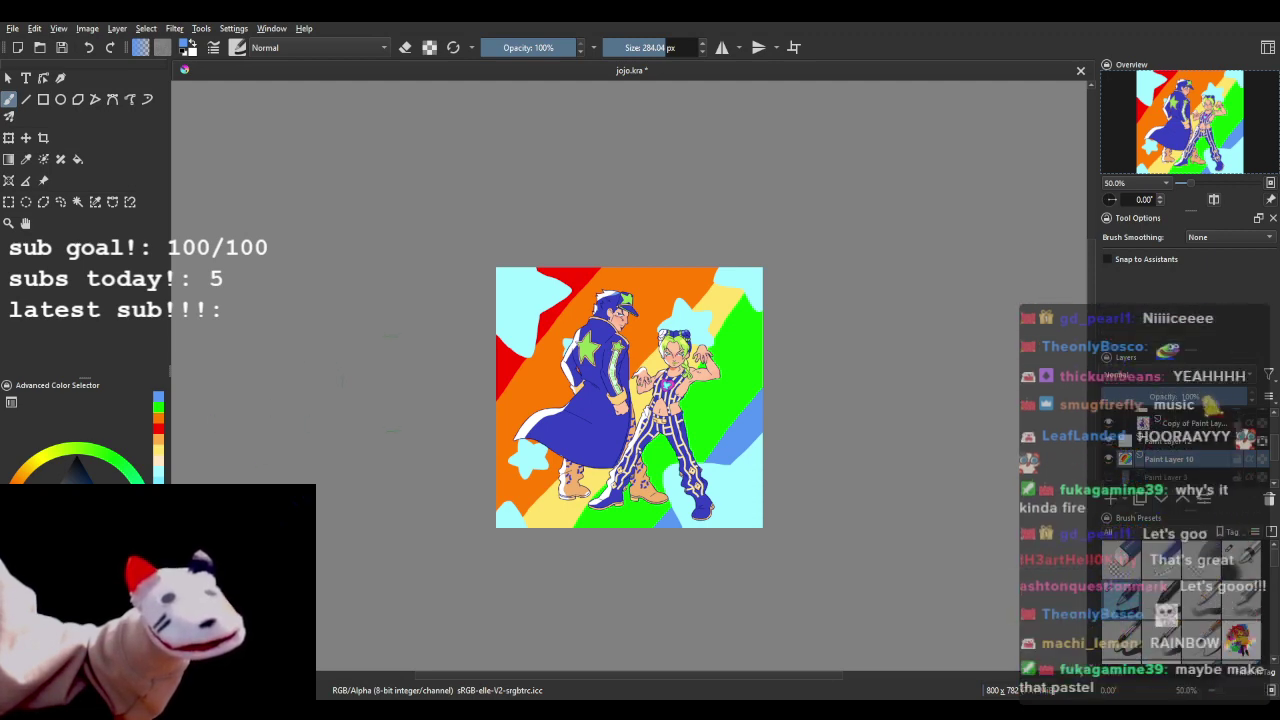
{"action": "scroll", "coordinate": [436, 362], "scroll_direction": "down", "scroll_amount": 1}
{"action": "scroll", "coordinate": [475, 404], "scroll_direction": "up", "scroll_amount": 3}
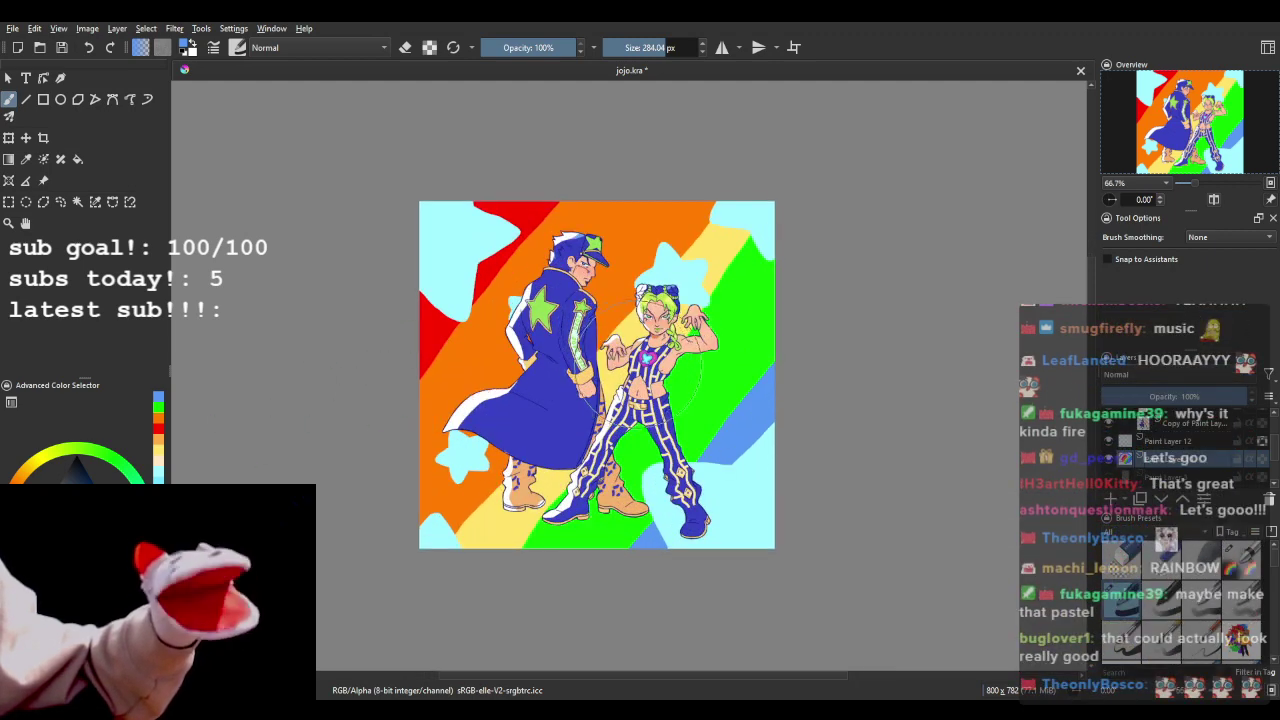
{"action": "scroll", "coordinate": [477, 316], "scroll_direction": "down", "scroll_amount": 1}
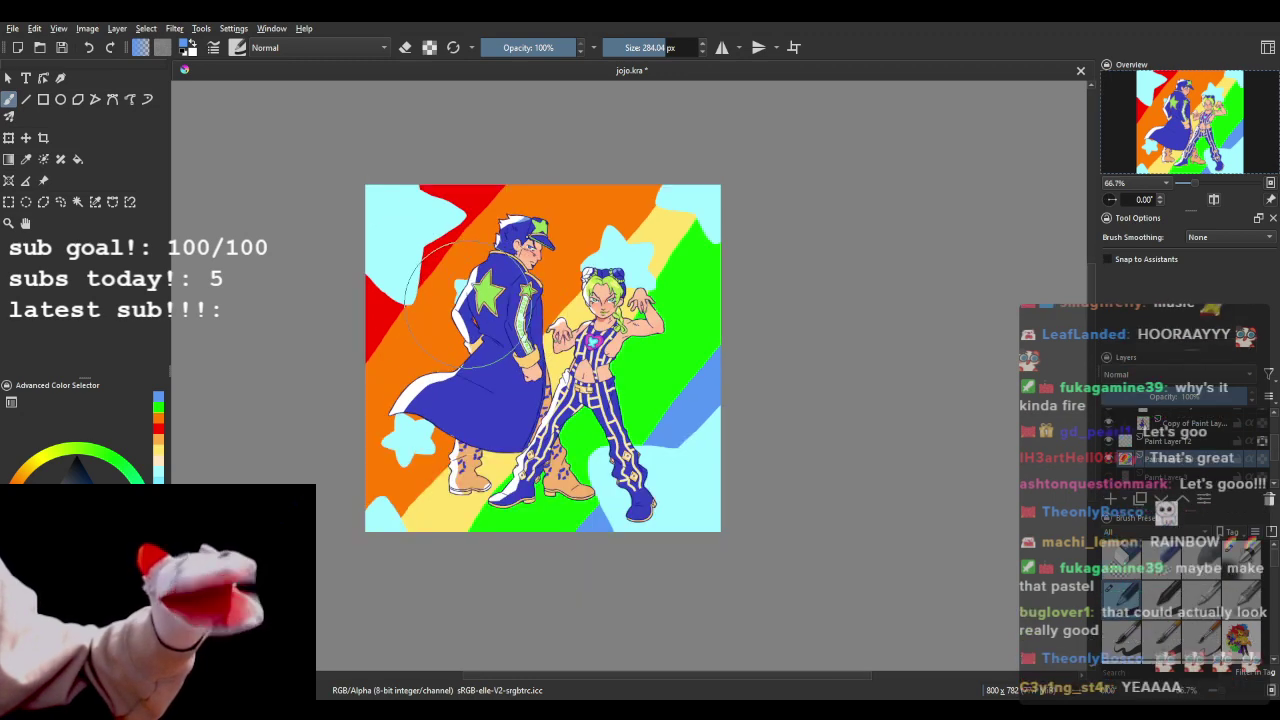
{"action": "scroll", "coordinate": [469, 307], "scroll_direction": "up", "scroll_amount": 1}
{"action": "scroll", "coordinate": [410, 310], "scroll_direction": "down", "scroll_amount": 1}
{"action": "scroll", "coordinate": [400, 315], "scroll_direction": "up", "scroll_amount": 1}
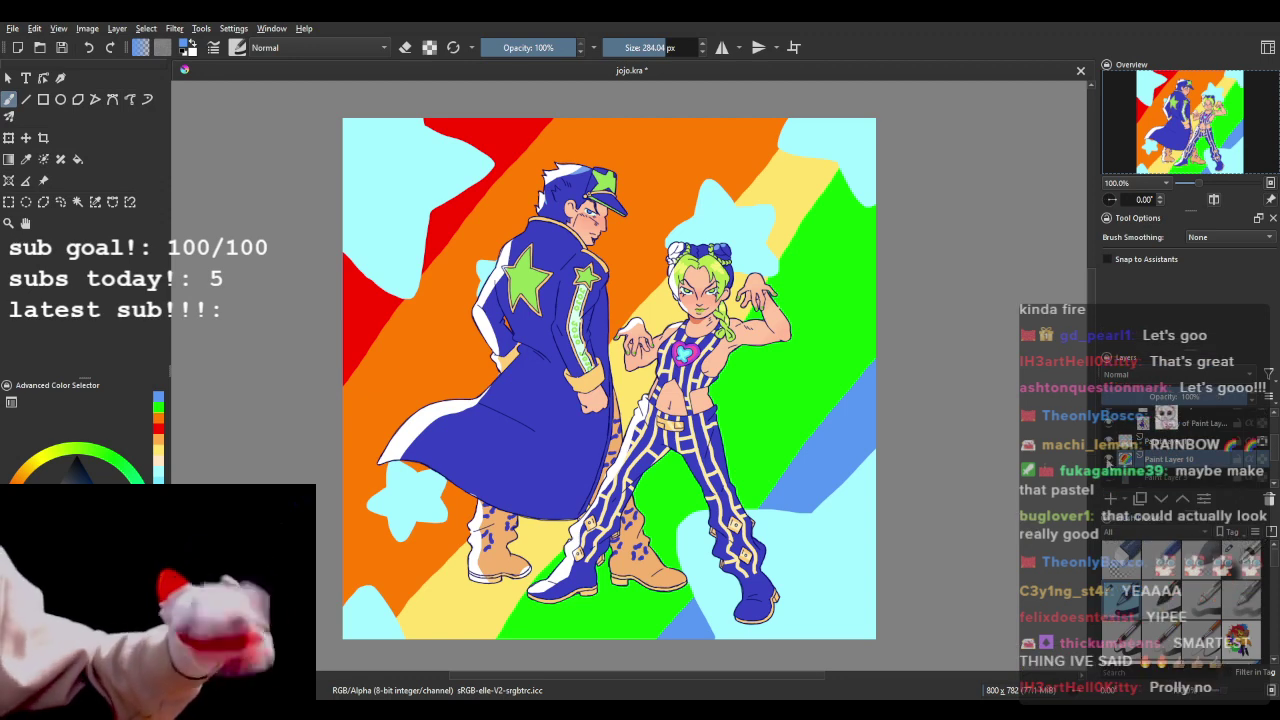
- Hide Paint Layer 10 and paint a straight-edged pastel red diagonal stripe across the canvas's upper-left corner on new Paint Layer 13
{"action": "left_click", "coordinate": [1108, 459]}
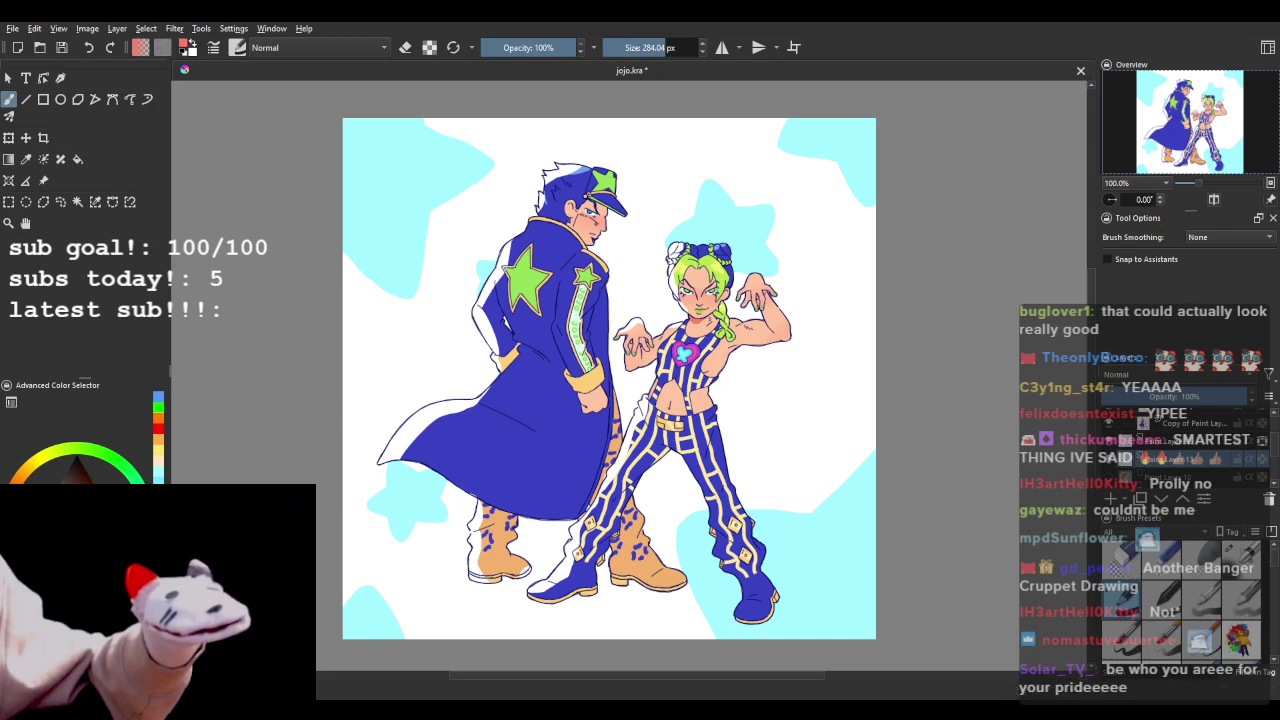
{"action": "left_click_drag", "start_coordinate": [470, 140], "coordinate": [370, 390]}
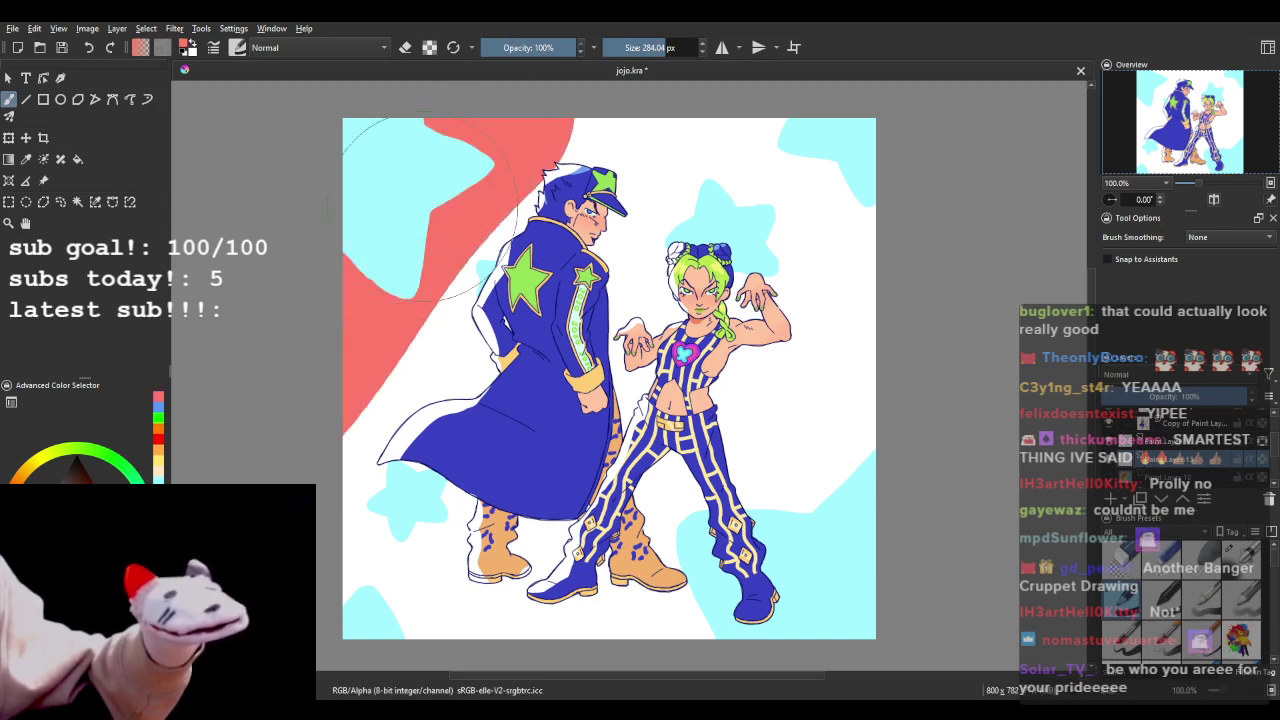
{"action": "scroll", "coordinate": [581, 251], "scroll_direction": "down", "scroll_amount": 3}
{"action": "scroll", "coordinate": [573, 204], "scroll_direction": "up", "scroll_amount": 3}
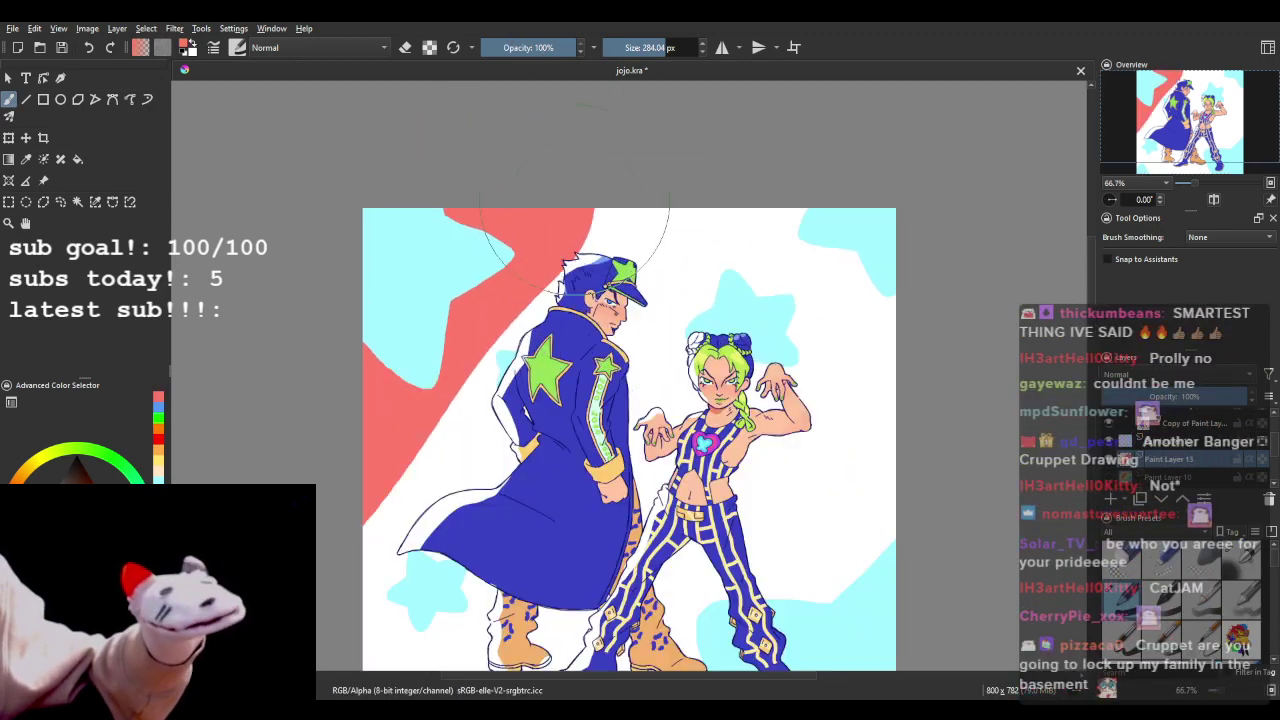
{"action": "key", "text": "ctrl+z"}
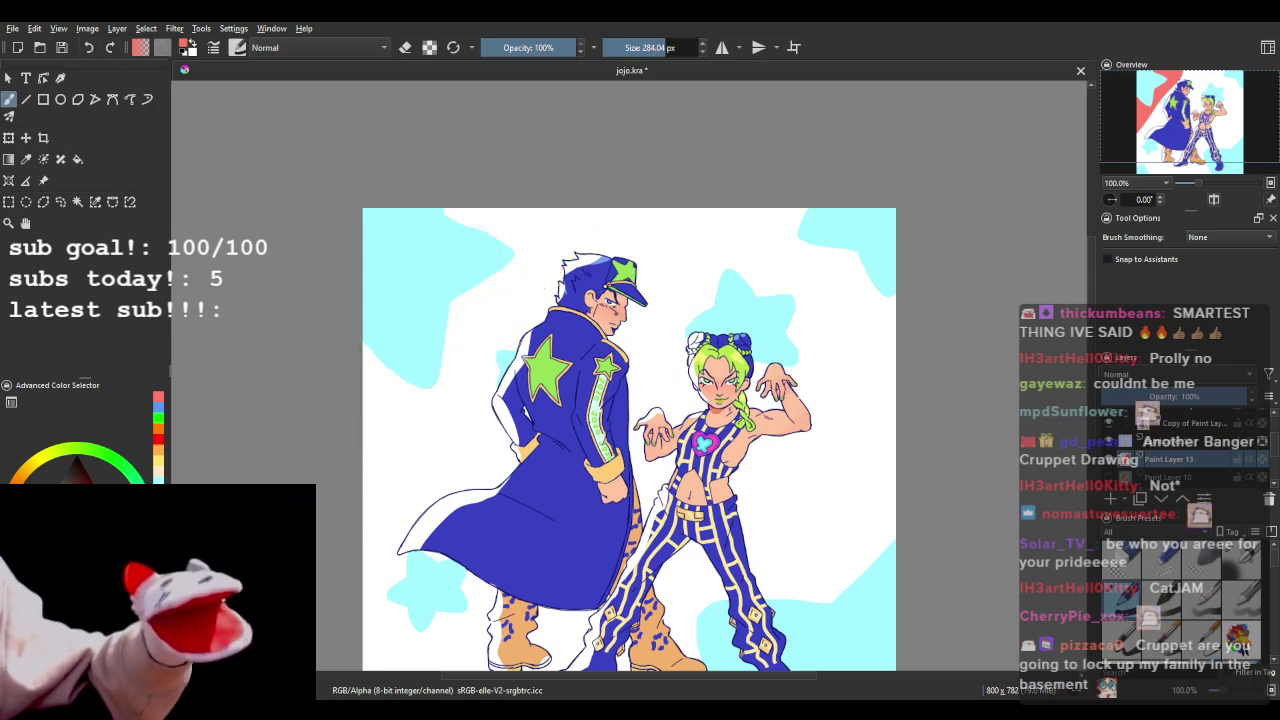
{"action": "mouse_move", "coordinate": [510, 152]}
{"action": "left_mouse_down"}
{"action": "mouse_move", "coordinate": [457, 165]}
{"action": "mouse_move", "coordinate": [488, 174]}
{"action": "mouse_move", "coordinate": [457, 203]}
{"action": "left_mouse_up"}
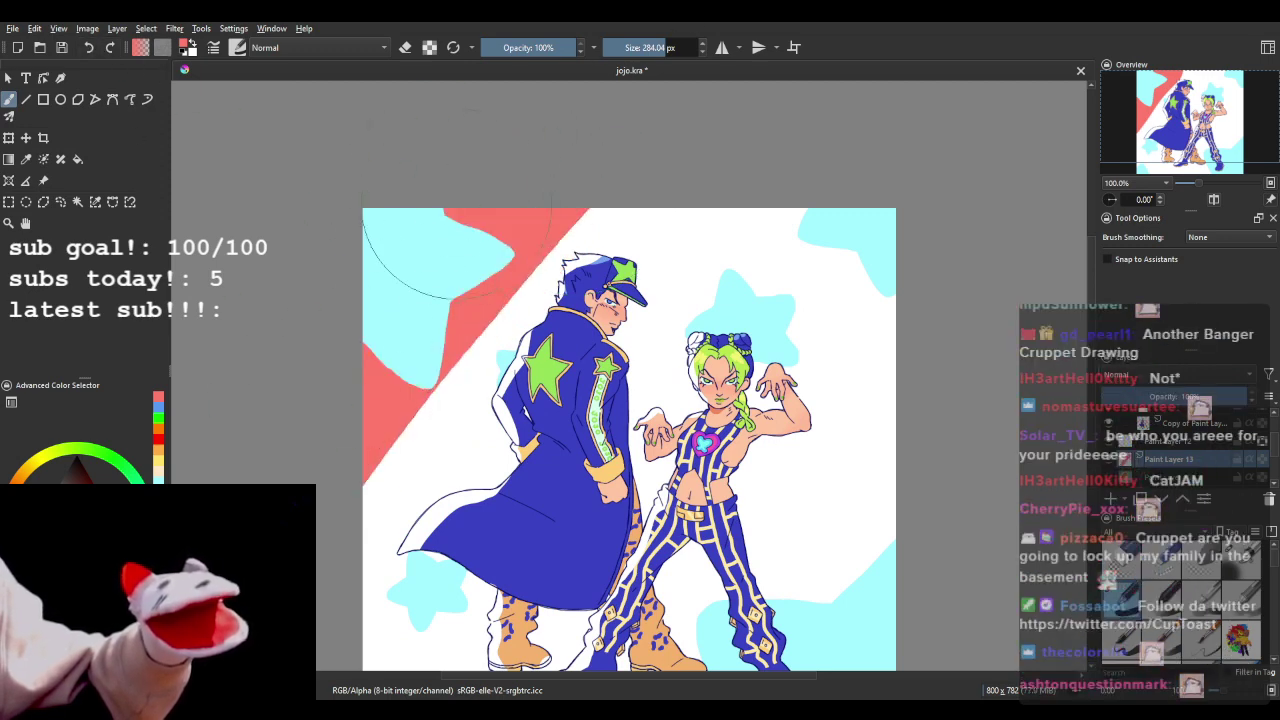
- Try a light orange diagonal stripe next to the pastel red one on Paint Layer 13, and undo it
{"action": "left_click", "coordinate": [22, 477]}
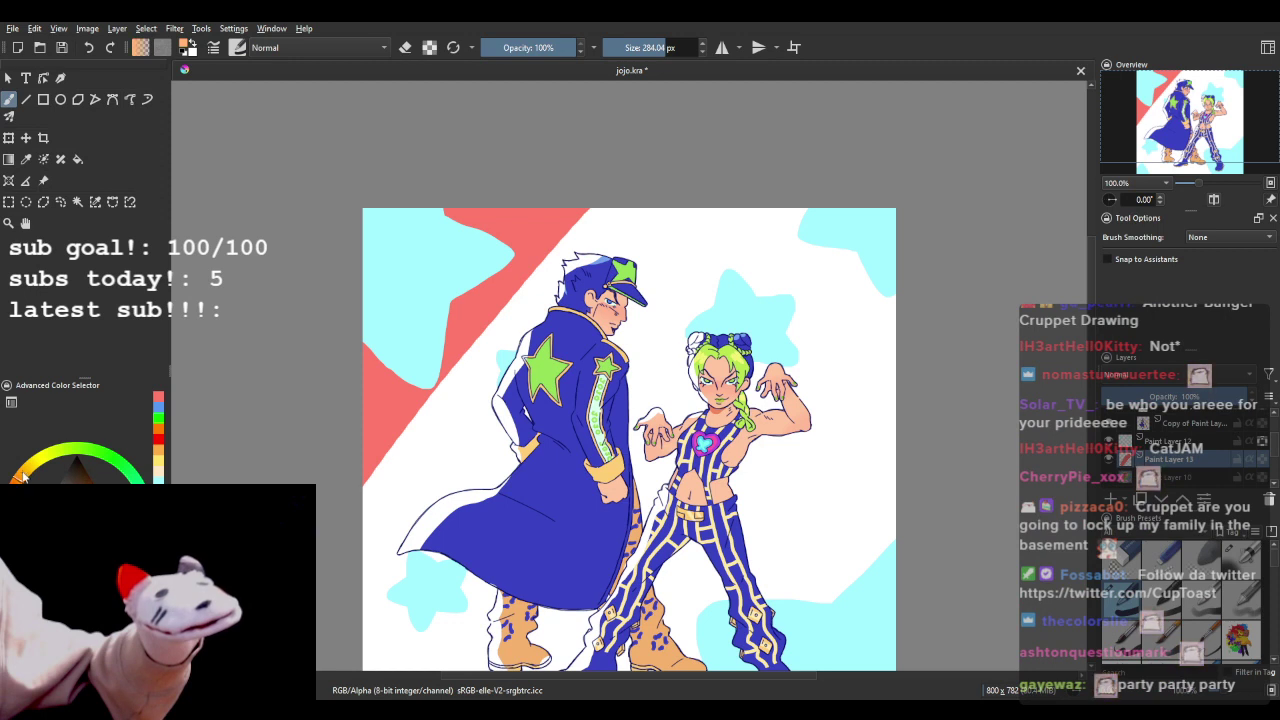
{"action": "mouse_move", "coordinate": [690, 200]}
{"action": "left_mouse_down"}
{"action": "mouse_move", "coordinate": [470, 430]}
{"action": "mouse_move", "coordinate": [390, 600]}
{"action": "left_mouse_up"}
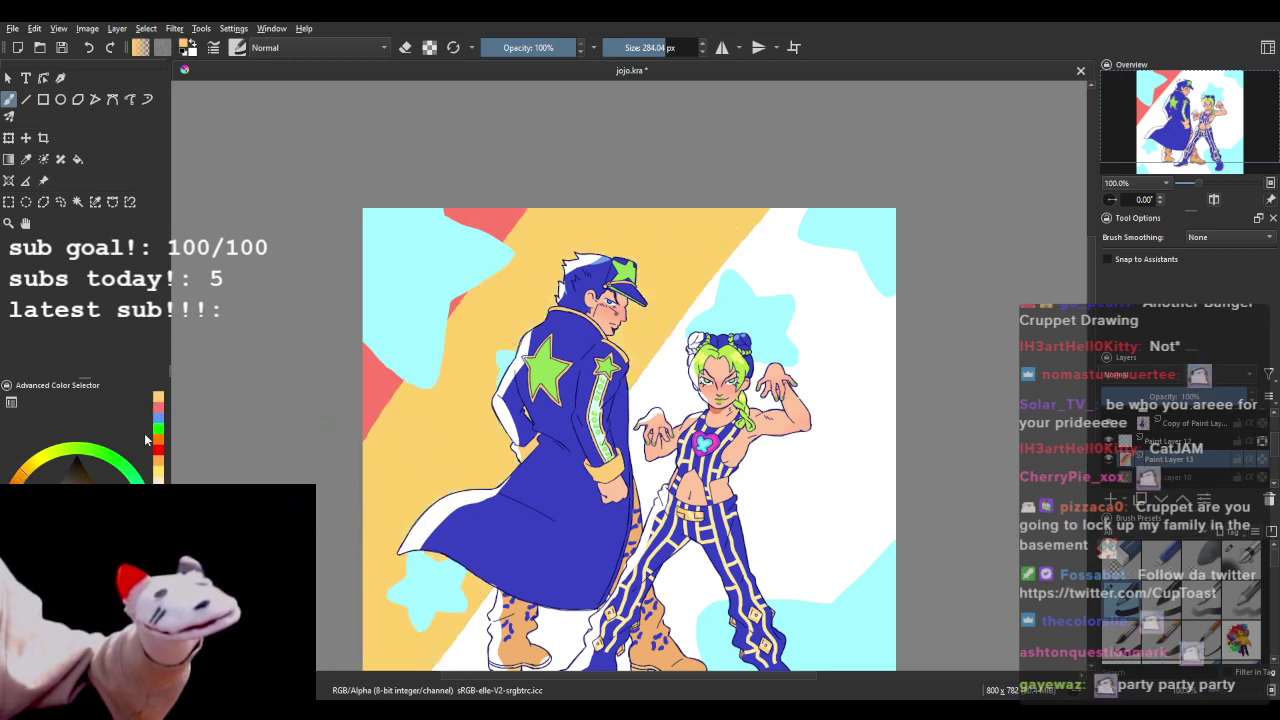
{"action": "left_click", "coordinate": [89, 48]}
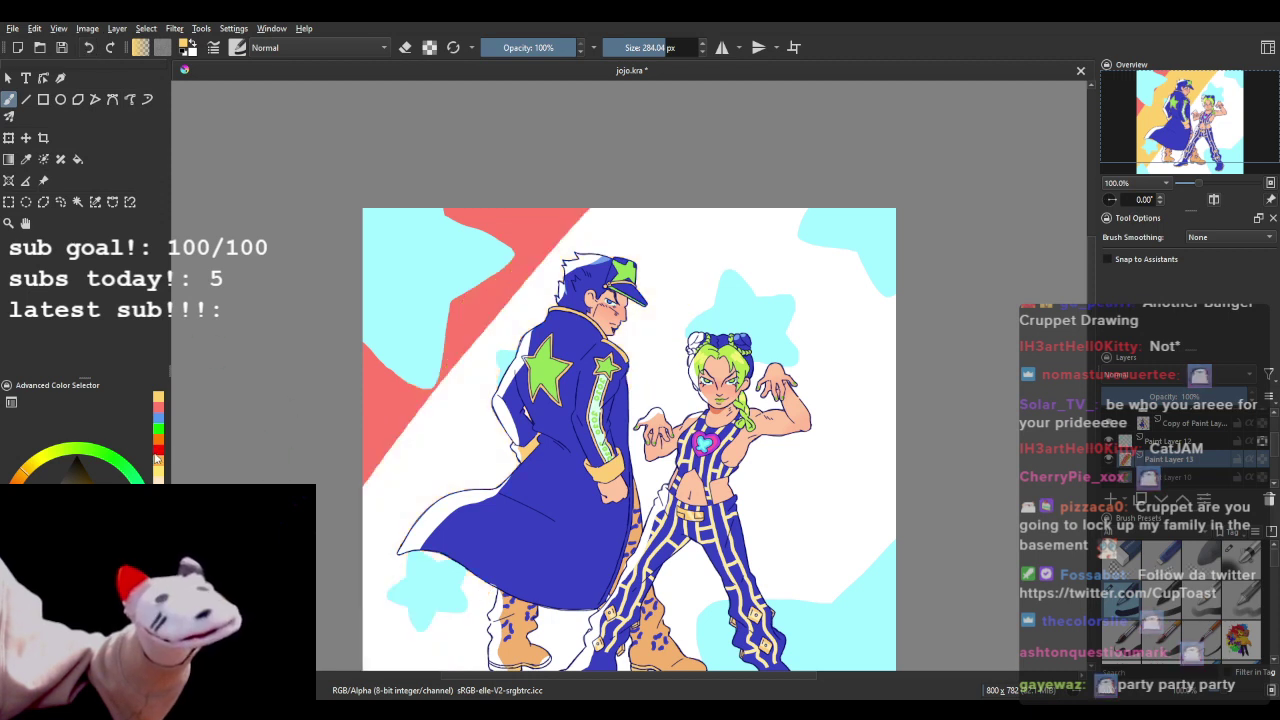
{"action": "mouse_move", "coordinate": [655, 198]}
{"action": "left_mouse_down"}
{"action": "mouse_move", "coordinate": [682, 276]}
{"action": "mouse_move", "coordinate": [400, 600]}
{"action": "mouse_move", "coordinate": [390, 630]}
{"action": "left_mouse_up"}
{"action": "left_click", "coordinate": [90, 49]}
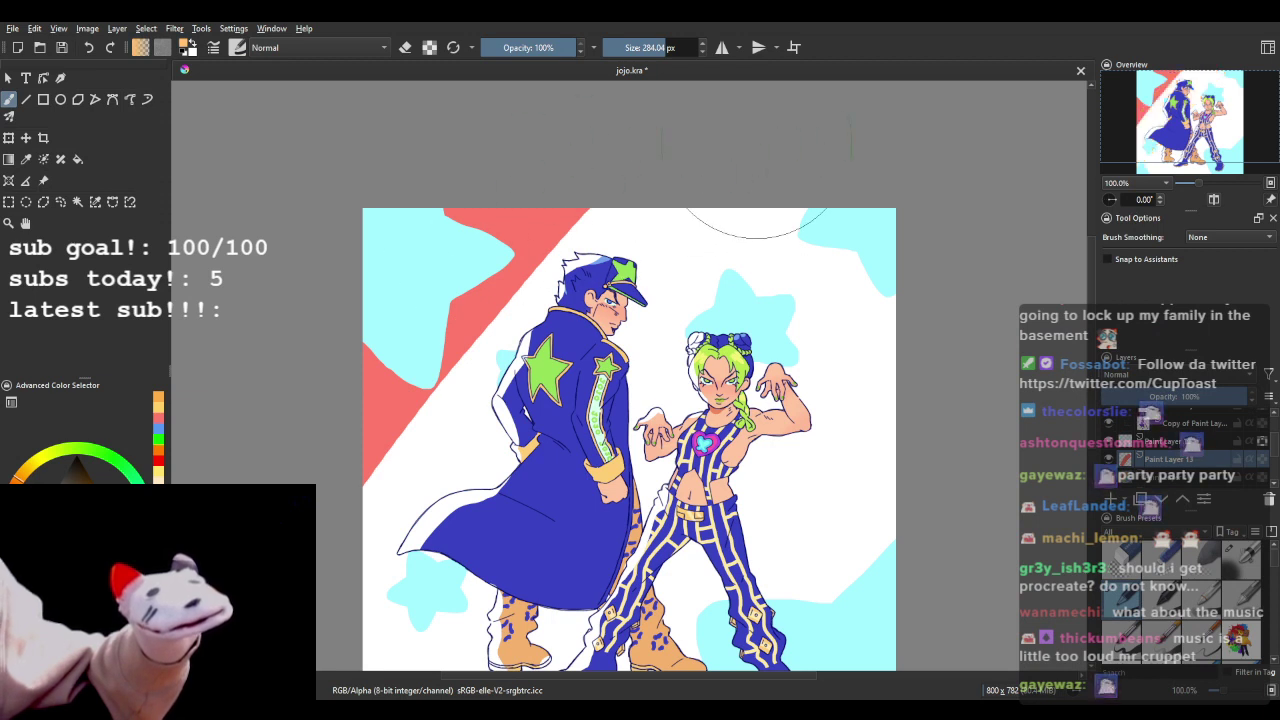
{"action": "left_click_drag", "start_coordinate": [733, 155], "coordinate": [300, 605]}
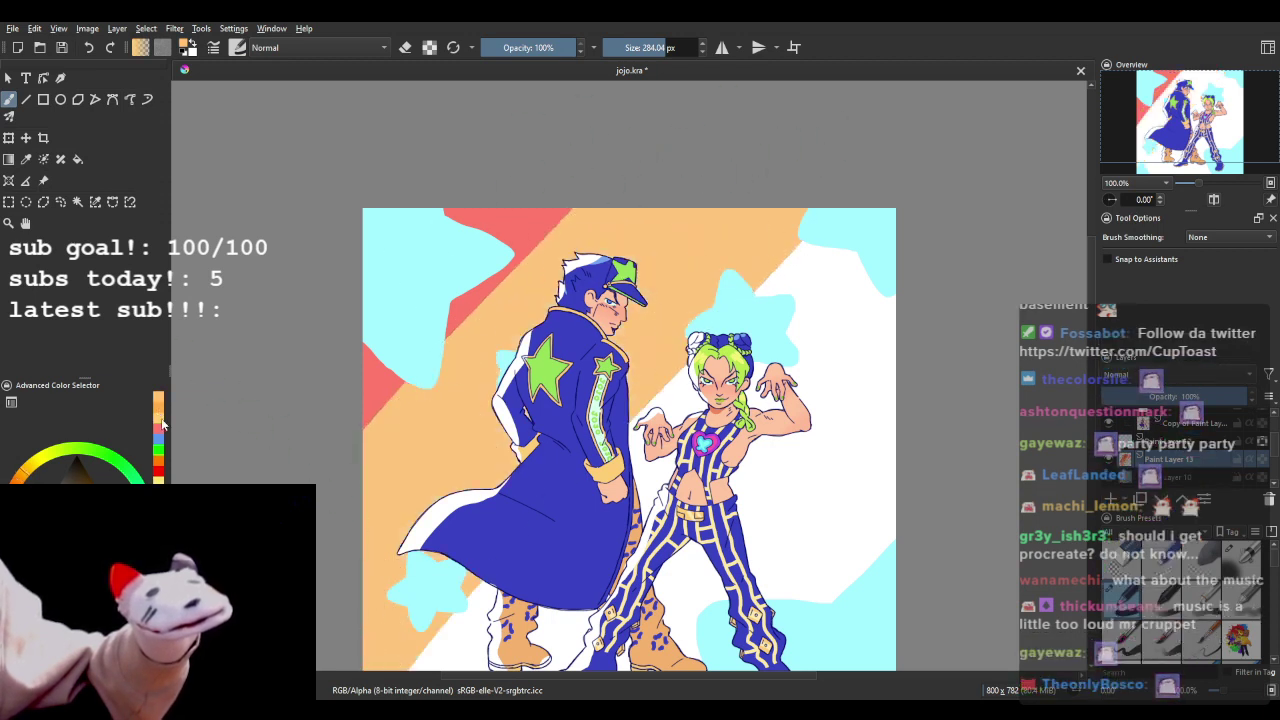
{"action": "left_click", "coordinate": [90, 47]}
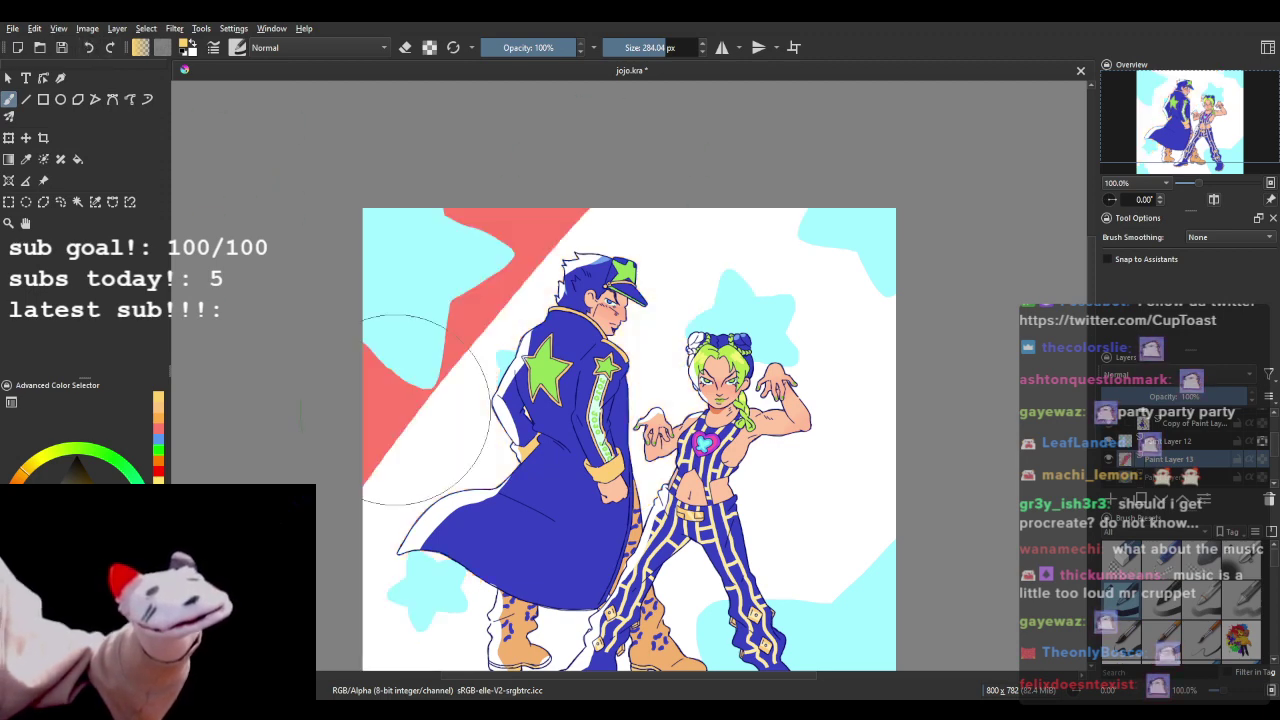
- Paint a straight-edged pastel yellow-orange diagonal stripe beside the pastel red one on Paint Layer 13
{"action": "scroll", "coordinate": [518, 390], "scroll_direction": "down", "scroll_amount": 3}
{"action": "scroll", "coordinate": [511, 395], "scroll_direction": "up", "scroll_amount": 3}
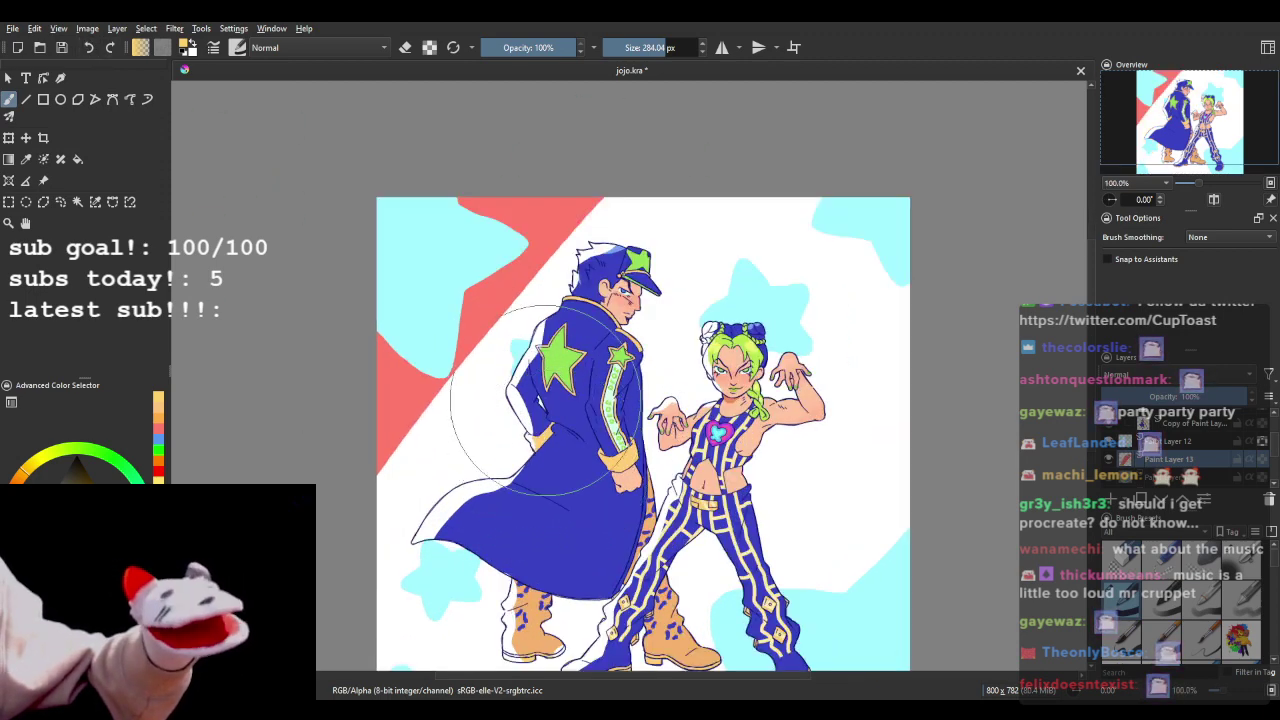
{"action": "scroll", "coordinate": [547, 402], "scroll_direction": "down", "scroll_amount": 3}
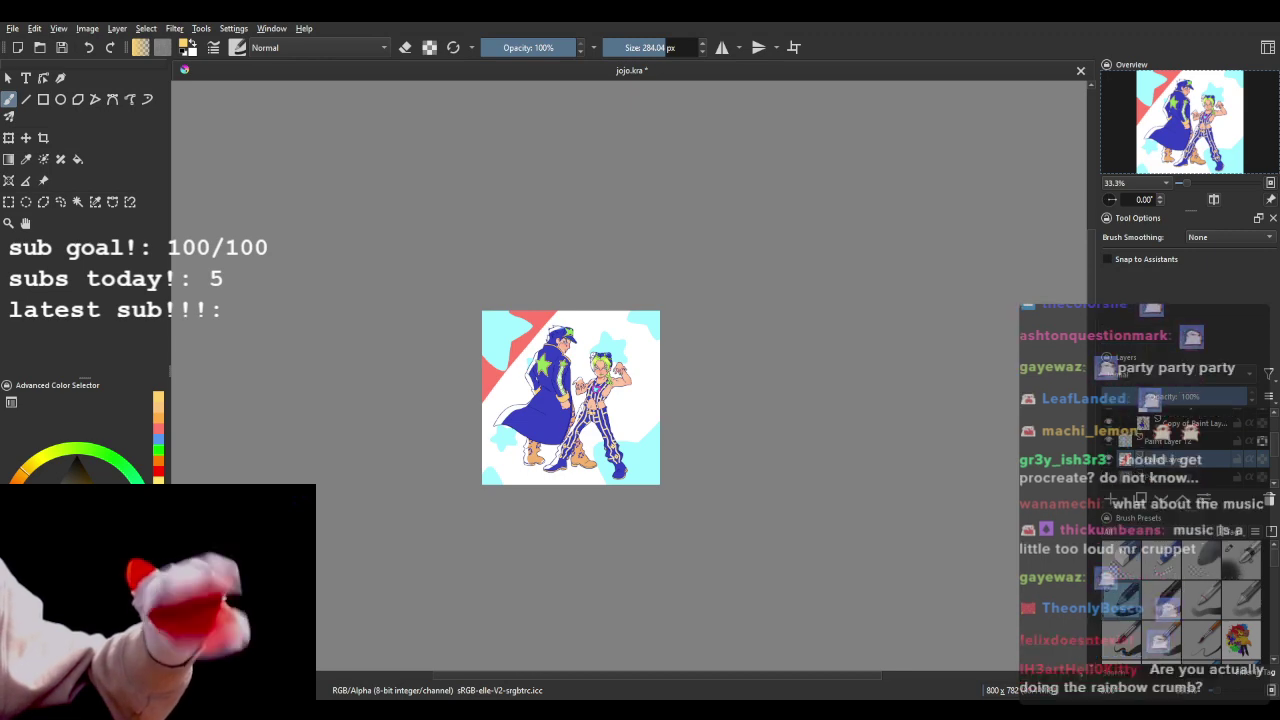
{"action": "scroll", "coordinate": [485, 310], "scroll_direction": "up", "scroll_amount": 1}
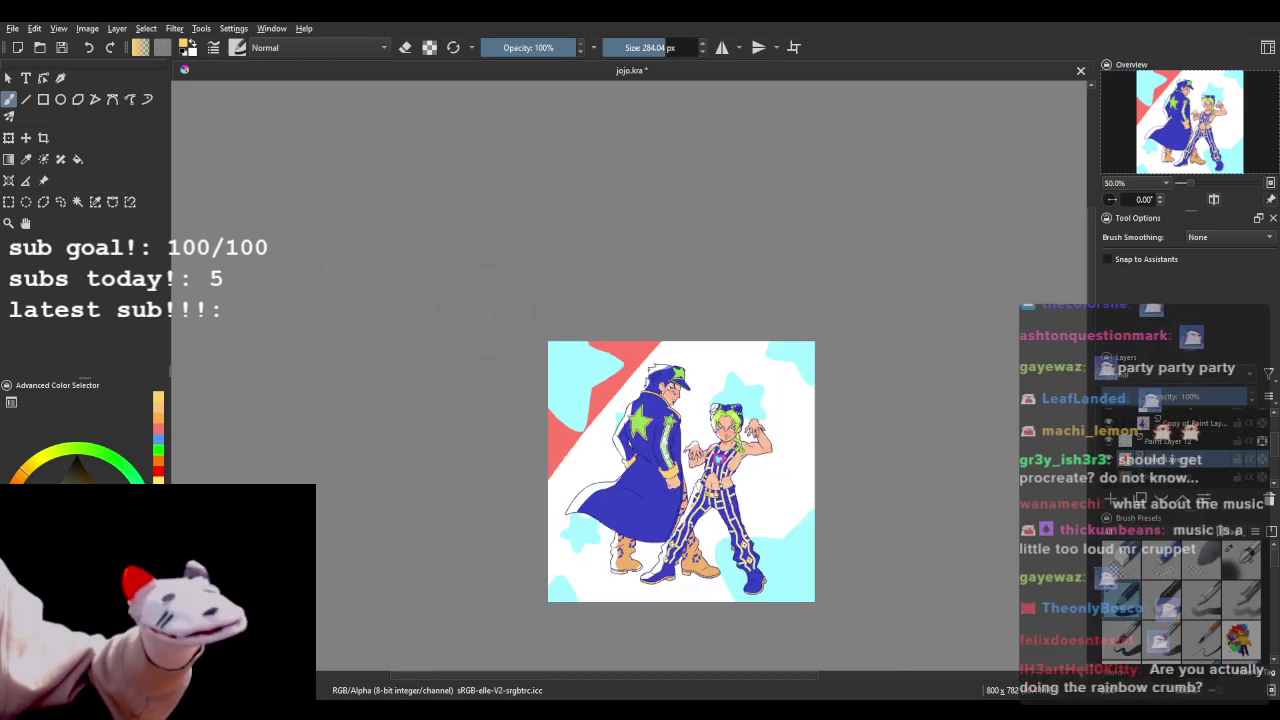
{"action": "scroll", "coordinate": [485, 310], "scroll_direction": "down", "scroll_amount": 1}
{"action": "scroll", "coordinate": [600, 340], "scroll_direction": "up", "scroll_amount": 3}
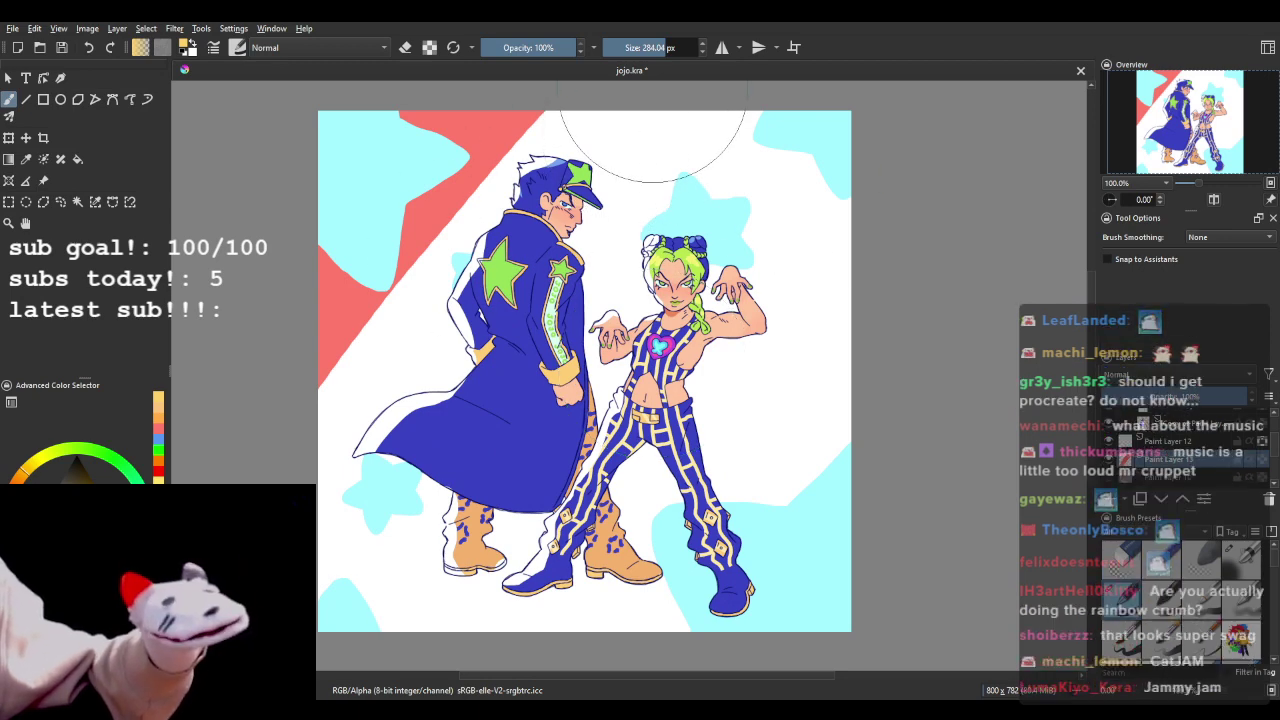
{"action": "mouse_move", "coordinate": [650, 120]}
{"action": "left_mouse_down"}
{"action": "mouse_move", "coordinate": [500, 260]}
{"action": "mouse_move", "coordinate": [414, 444]}
{"action": "left_mouse_up"}
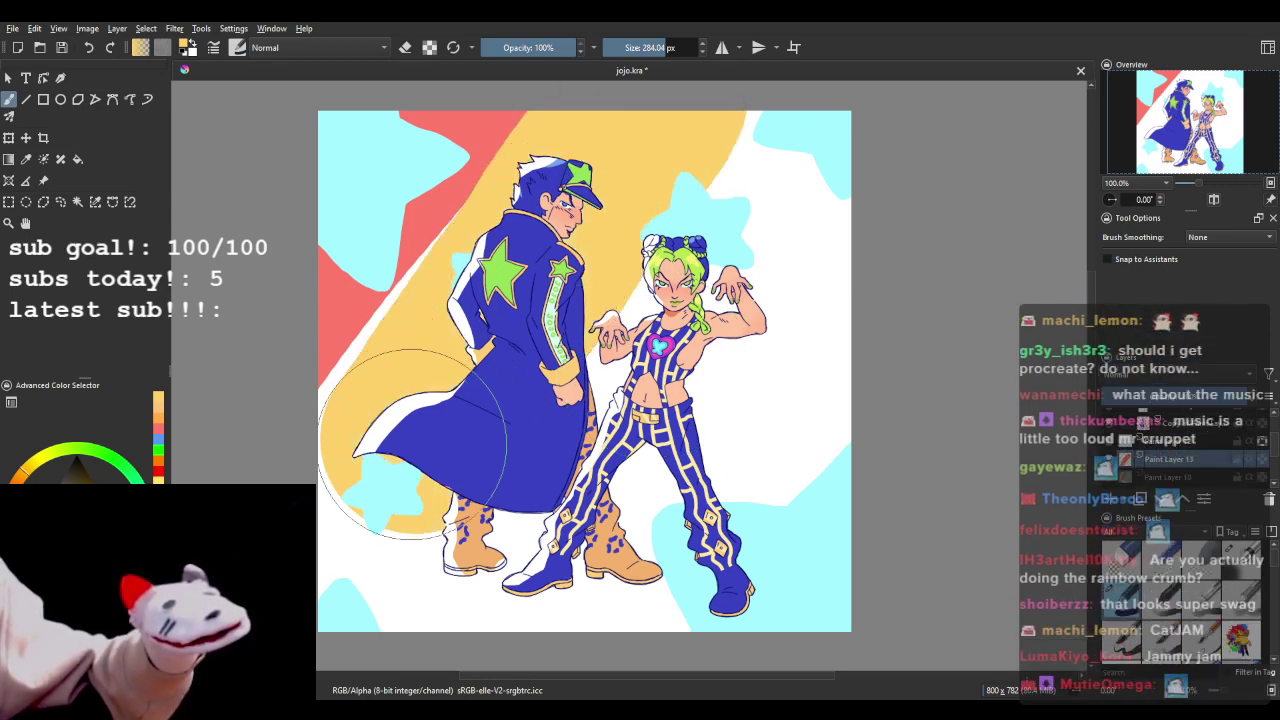
{"action": "scroll", "coordinate": [414, 444], "scroll_direction": "up", "scroll_amount": 1}
{"action": "scroll", "coordinate": [420, 400], "scroll_direction": "down", "scroll_amount": 4}
{"action": "scroll", "coordinate": [430, 345], "scroll_direction": "up", "scroll_amount": 2}
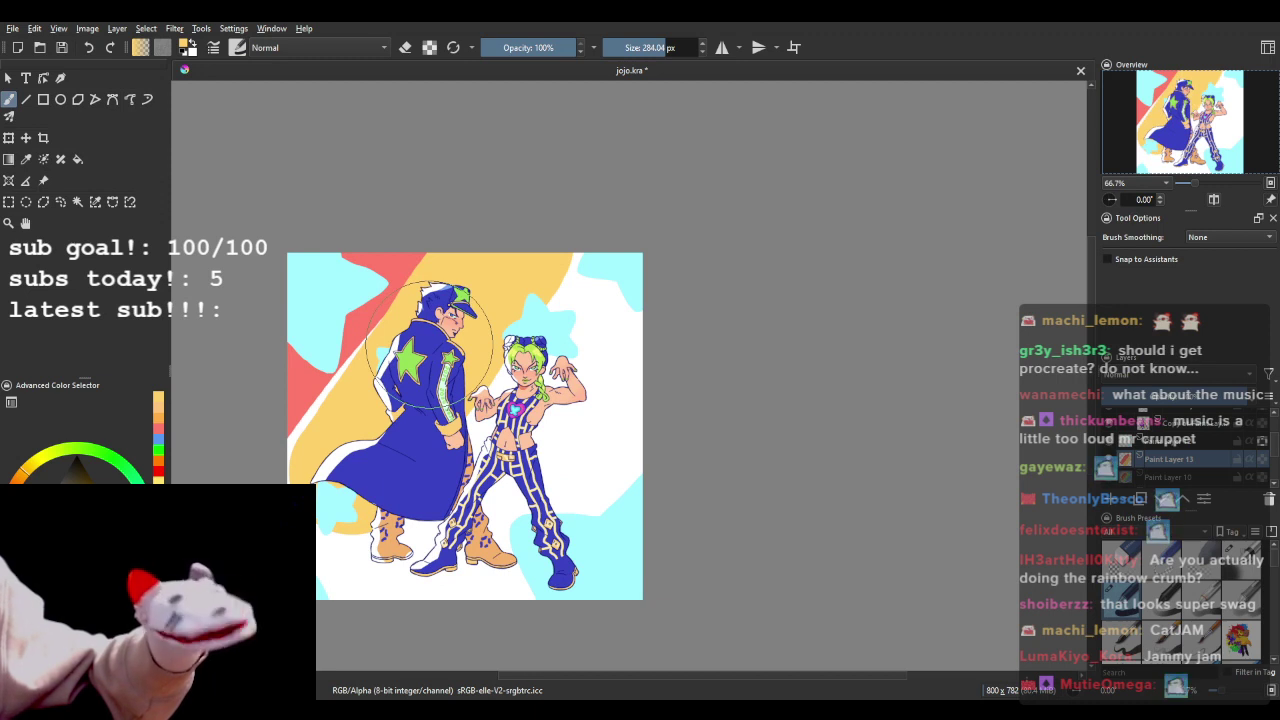
{"action": "left_click", "coordinate": [87, 48]}
{"action": "left_click_drag", "start_coordinate": [517, 240], "coordinate": [275, 560]}
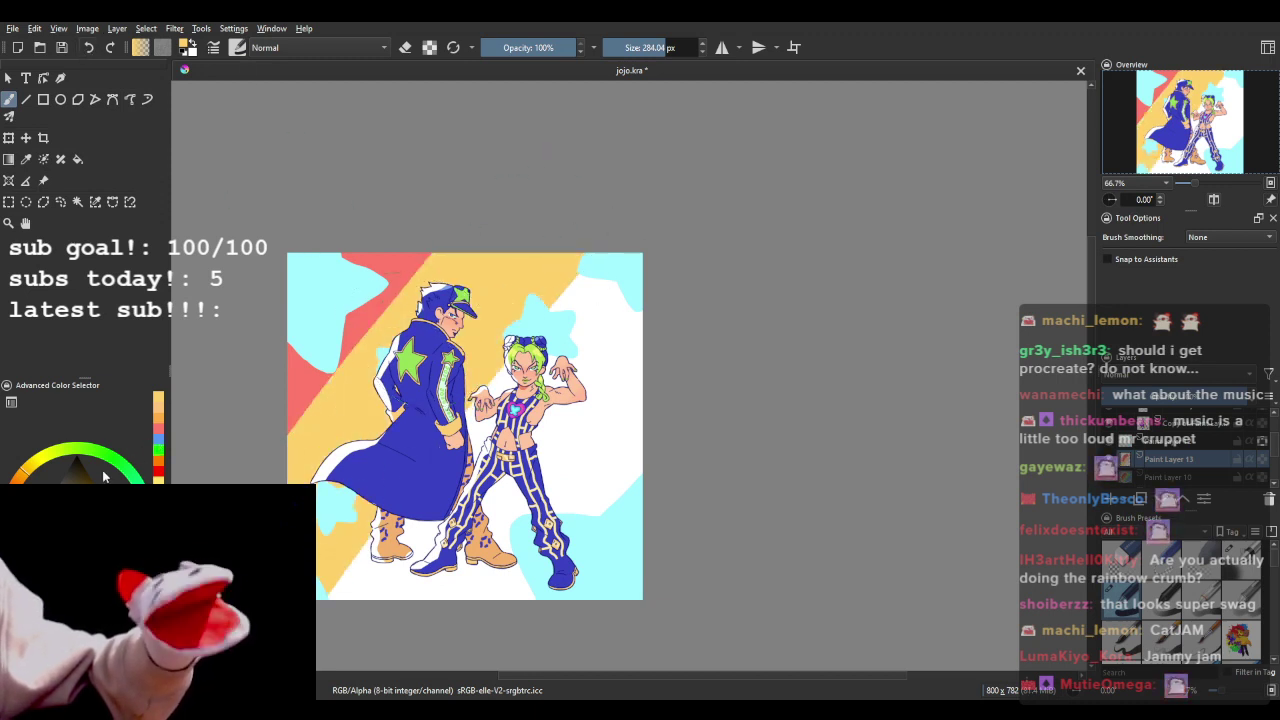
- Paint pastel lime green and light aqua diagonal stripes next to the yellow-orange one on Paint Layer 13
{"action": "left_click", "coordinate": [73, 450]}
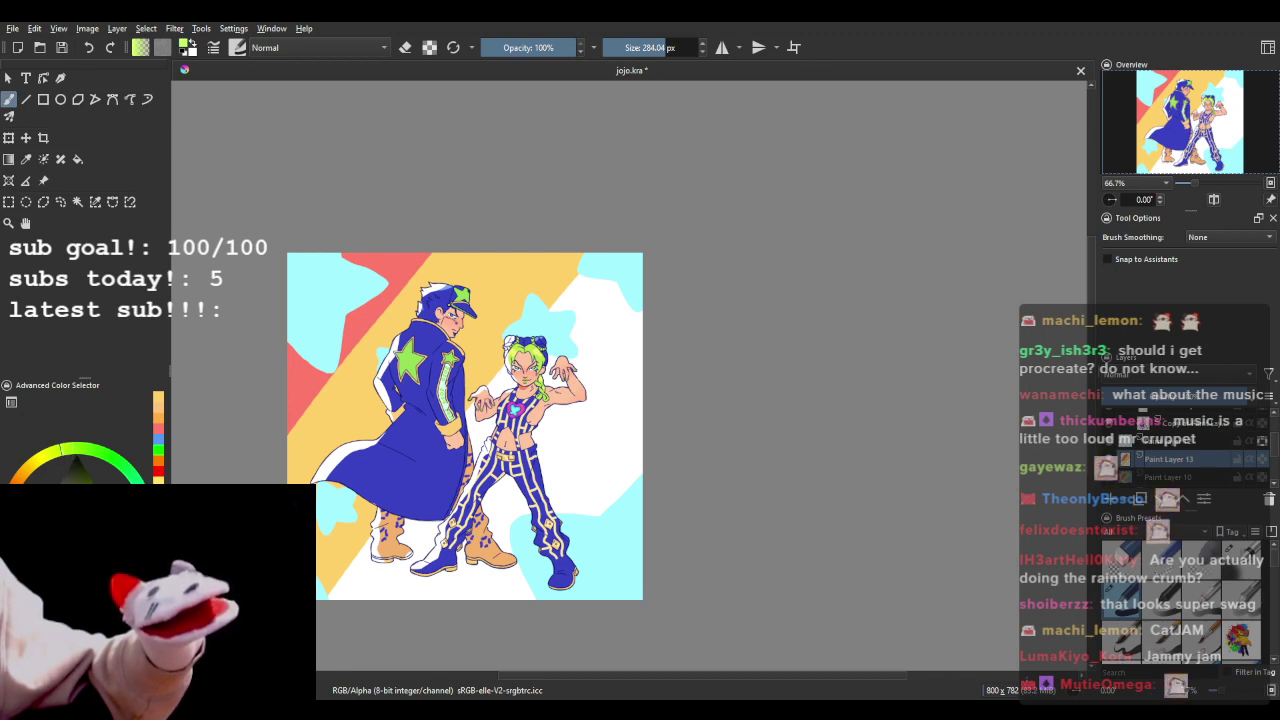
{"action": "left_click_drag", "start_coordinate": [635, 320], "coordinate": [335, 580]}
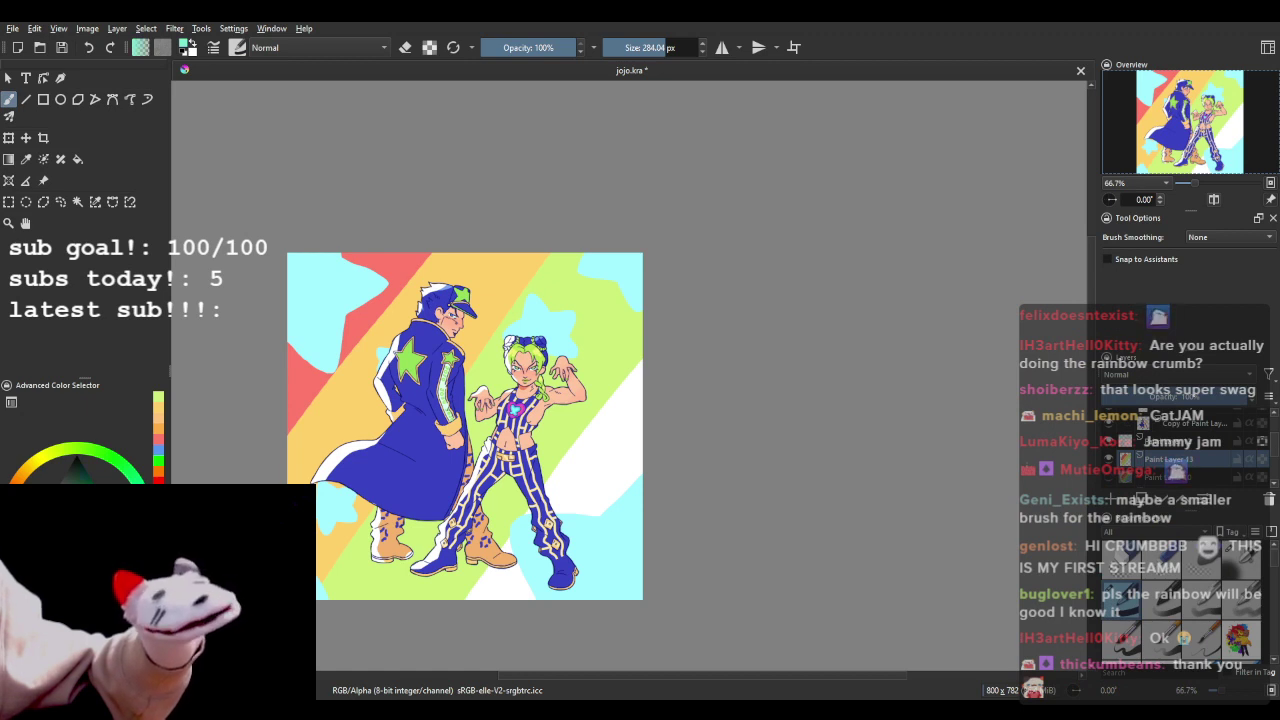
{"action": "left_click_drag", "start_coordinate": [662, 400], "coordinate": [515, 610]}
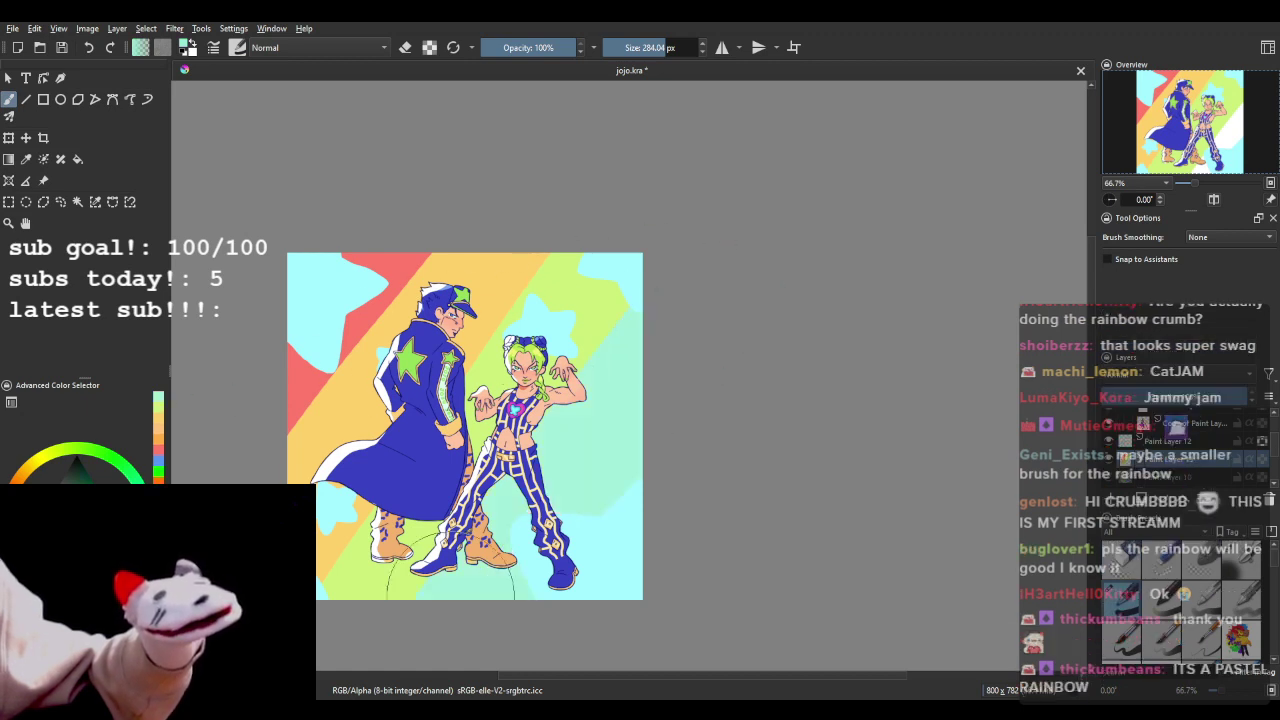
{"action": "left_click", "coordinate": [88, 47]}
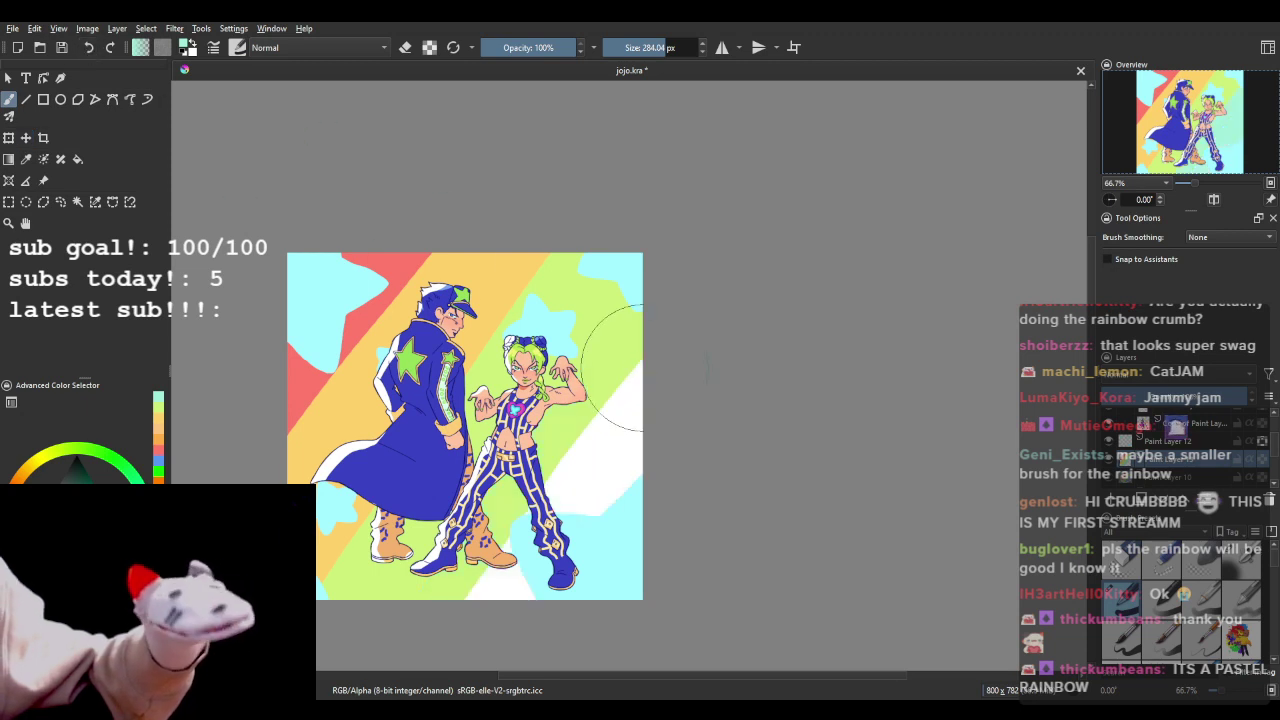
{"action": "left_click_drag", "start_coordinate": [678, 350], "coordinate": [470, 650]}
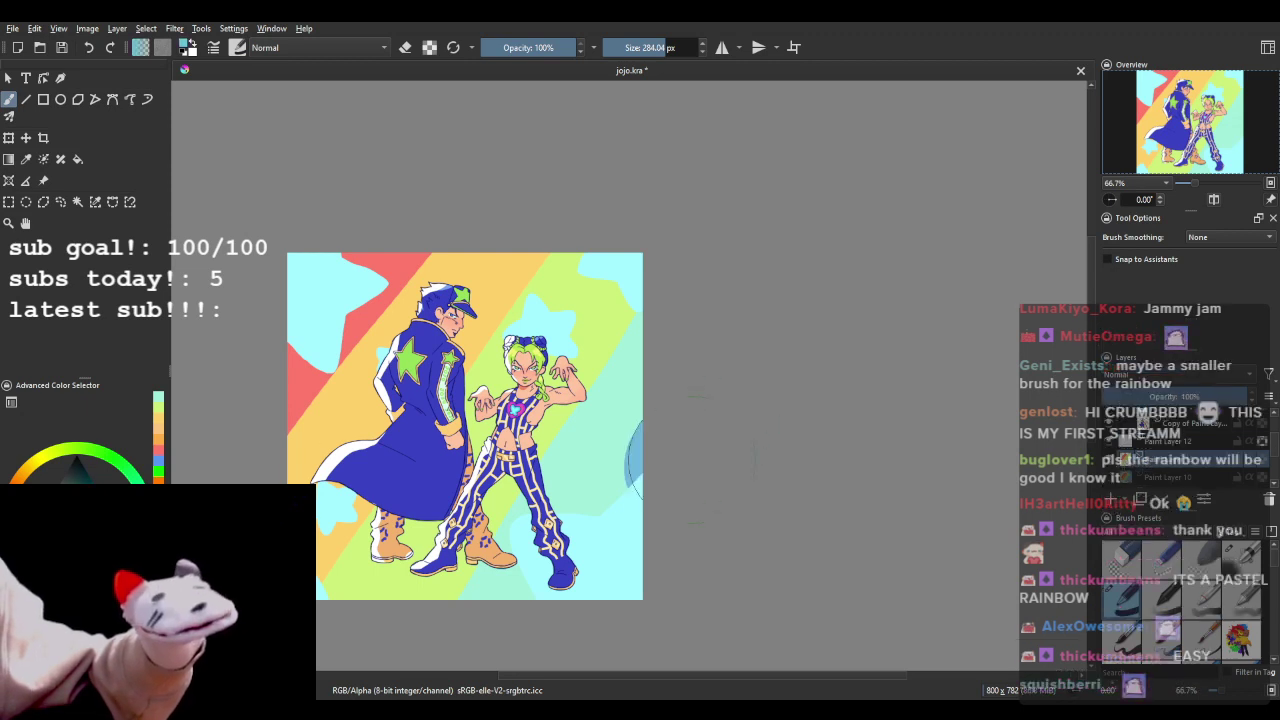
{"action": "left_click_drag", "start_coordinate": [692, 459], "coordinate": [620, 590]}
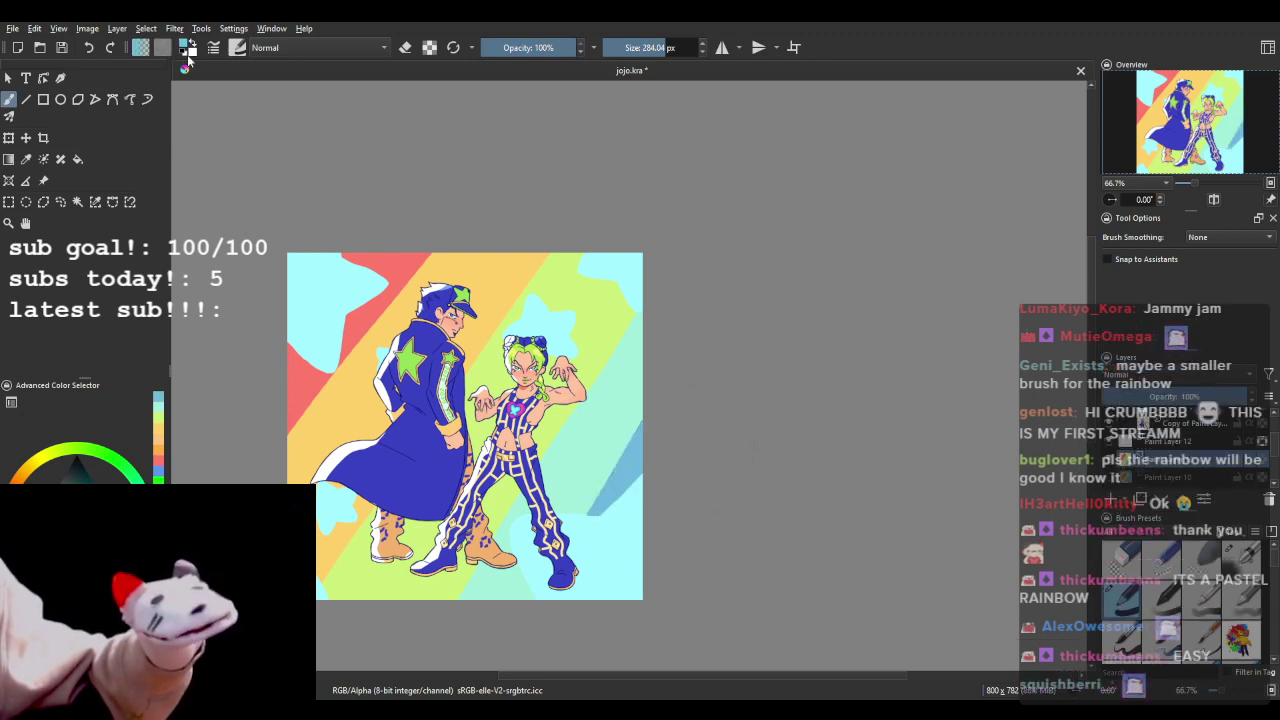
{"action": "left_click", "coordinate": [88, 47]}
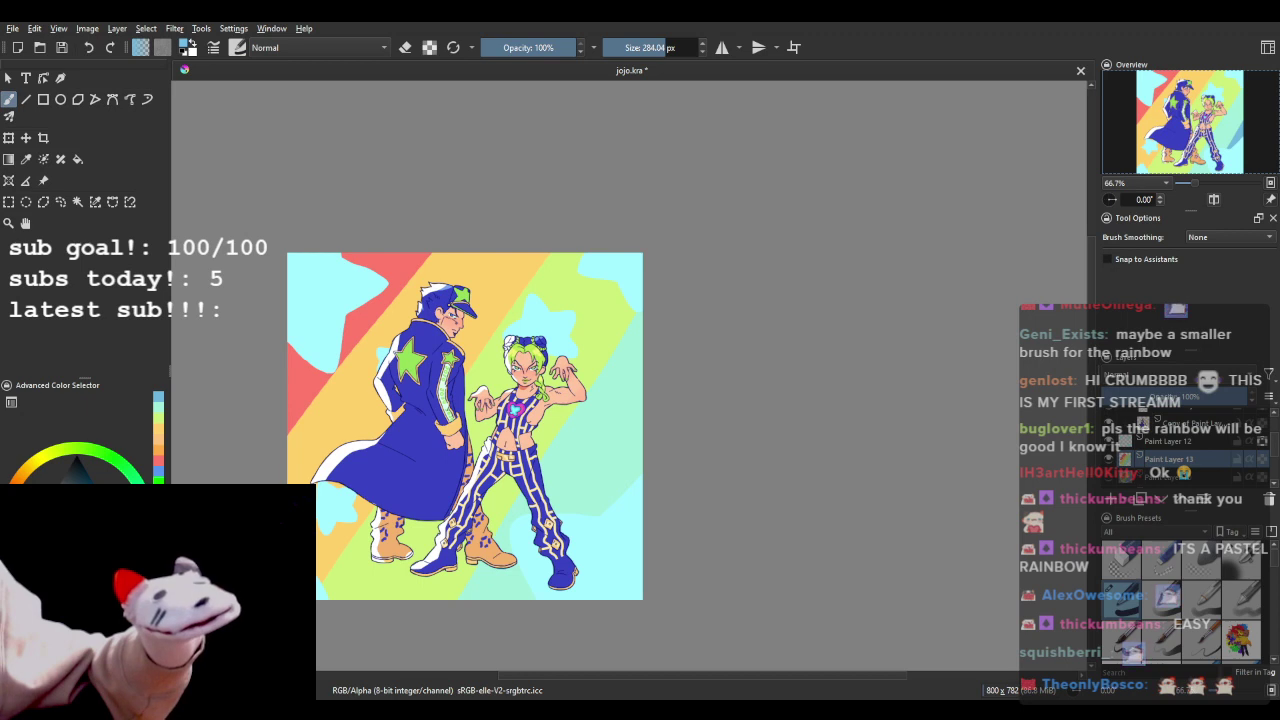
{"action": "left_click_drag", "start_coordinate": [692, 472], "coordinate": [646, 566]}
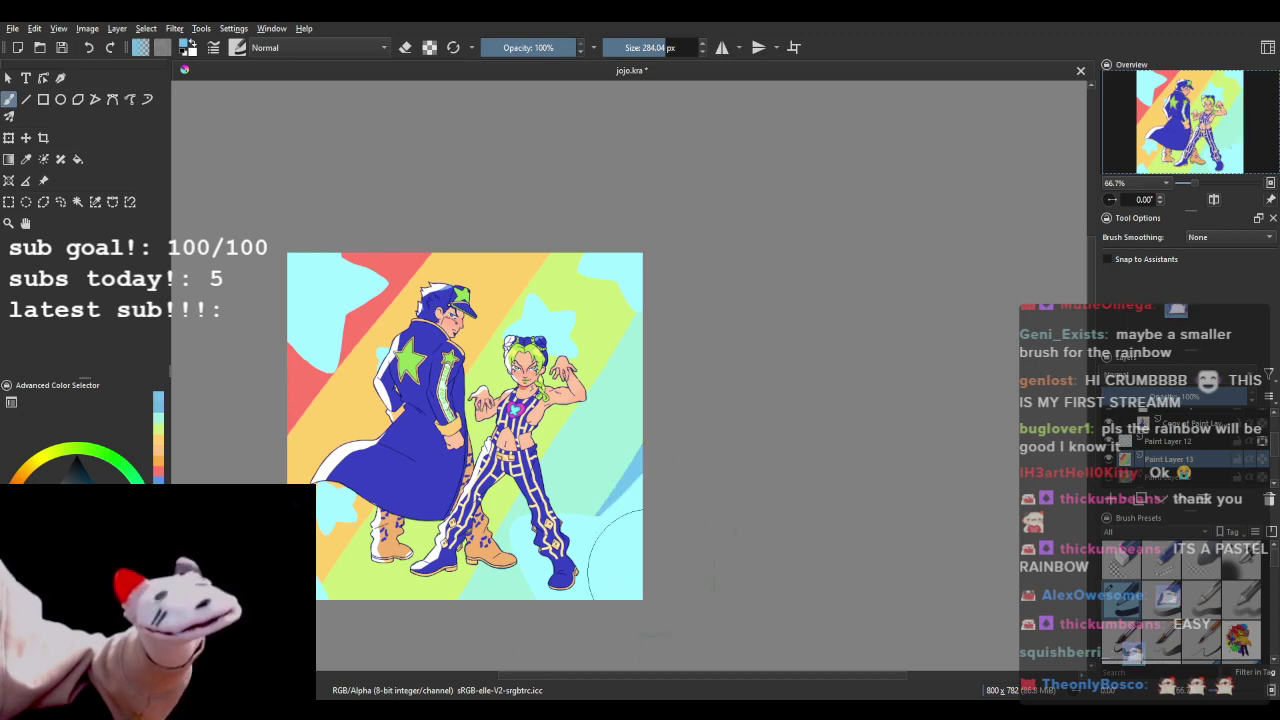
{"action": "left_click", "coordinate": [88, 47]}
- Hide Paint Layer 12 and paint a light blue diagonal stripe across the canvas's lower-right corner on Paint Layer 13
{"action": "left_click", "coordinate": [1109, 442]}
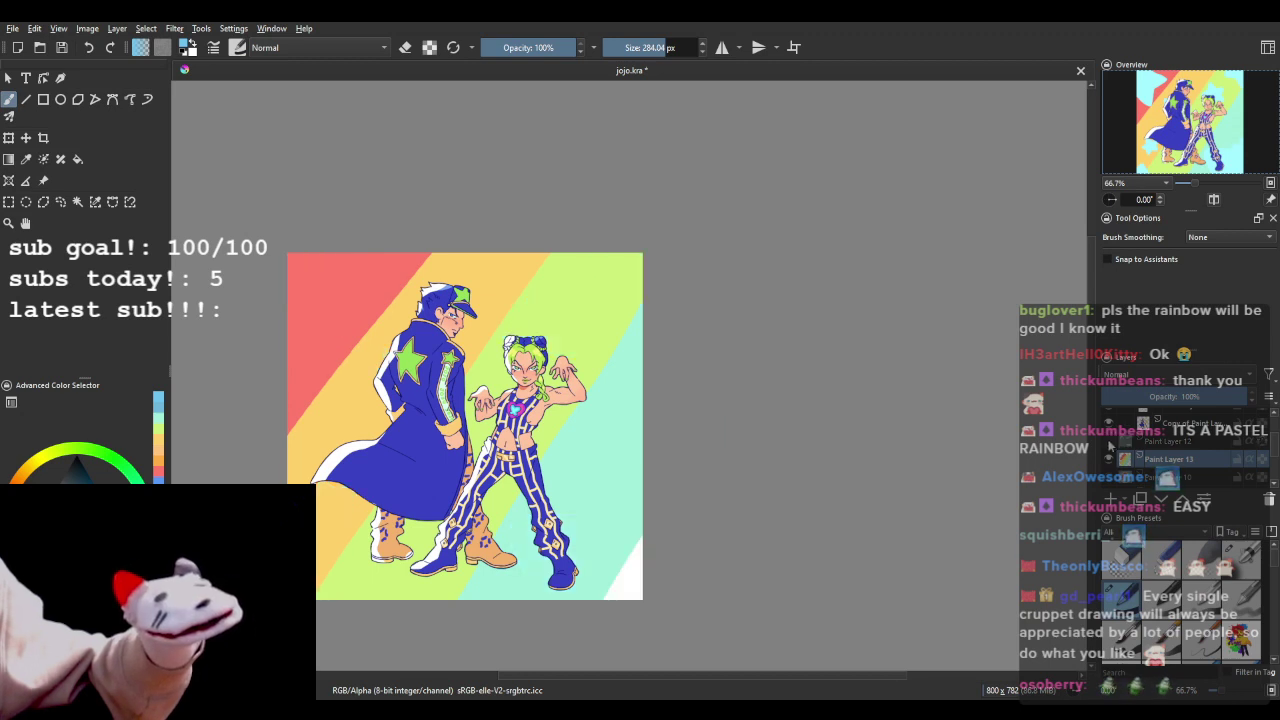
{"action": "left_click_drag", "start_coordinate": [680, 450], "coordinate": [665, 598]}
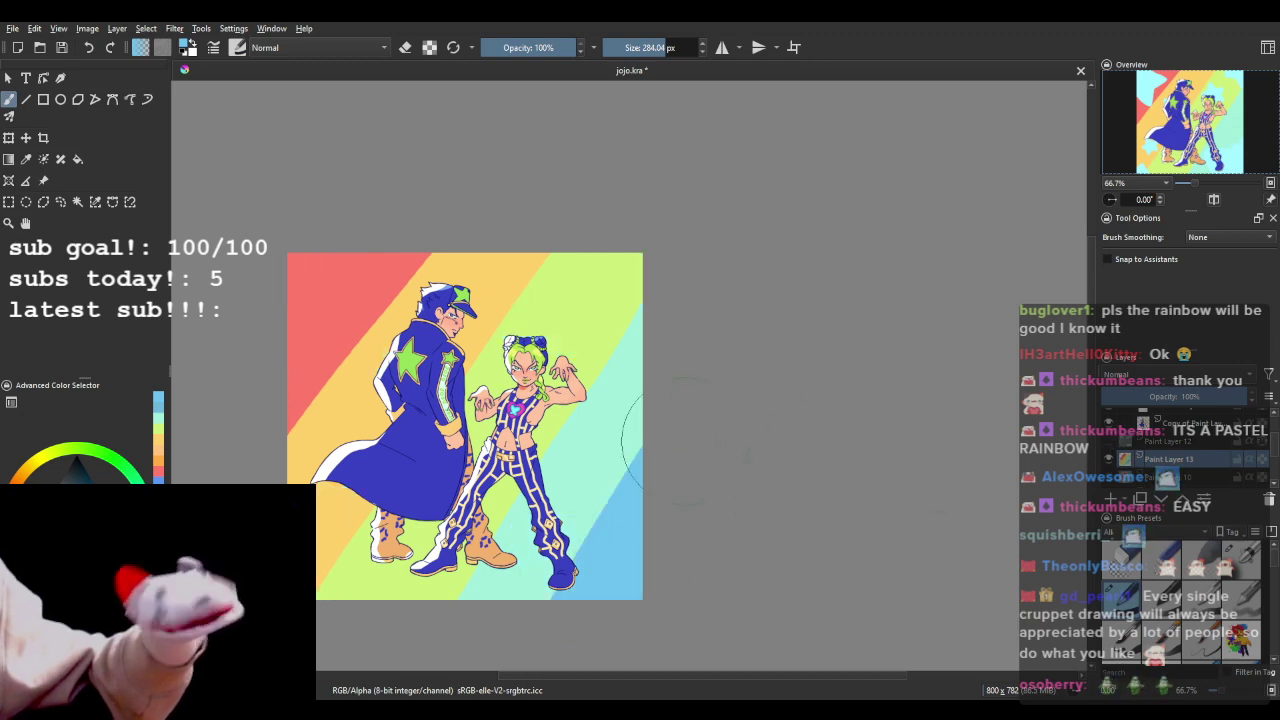
{"action": "scroll", "coordinate": [700, 400], "scroll_direction": "down", "scroll_amount": 2}
{"action": "scroll", "coordinate": [610, 458], "scroll_direction": "up", "scroll_amount": 2}
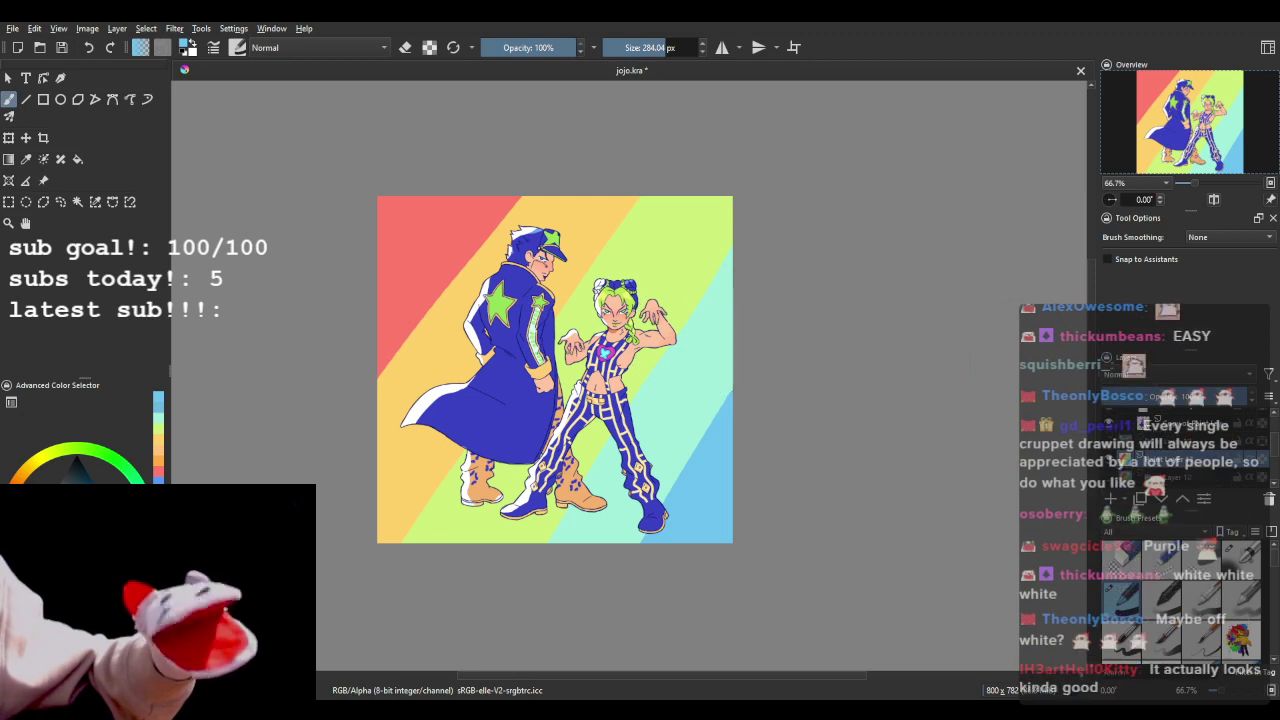
- Show Paint Layer 12 again and recolor its background stars off-white with an 860.22 px brush
{"action": "left_click", "coordinate": [1109, 440]}
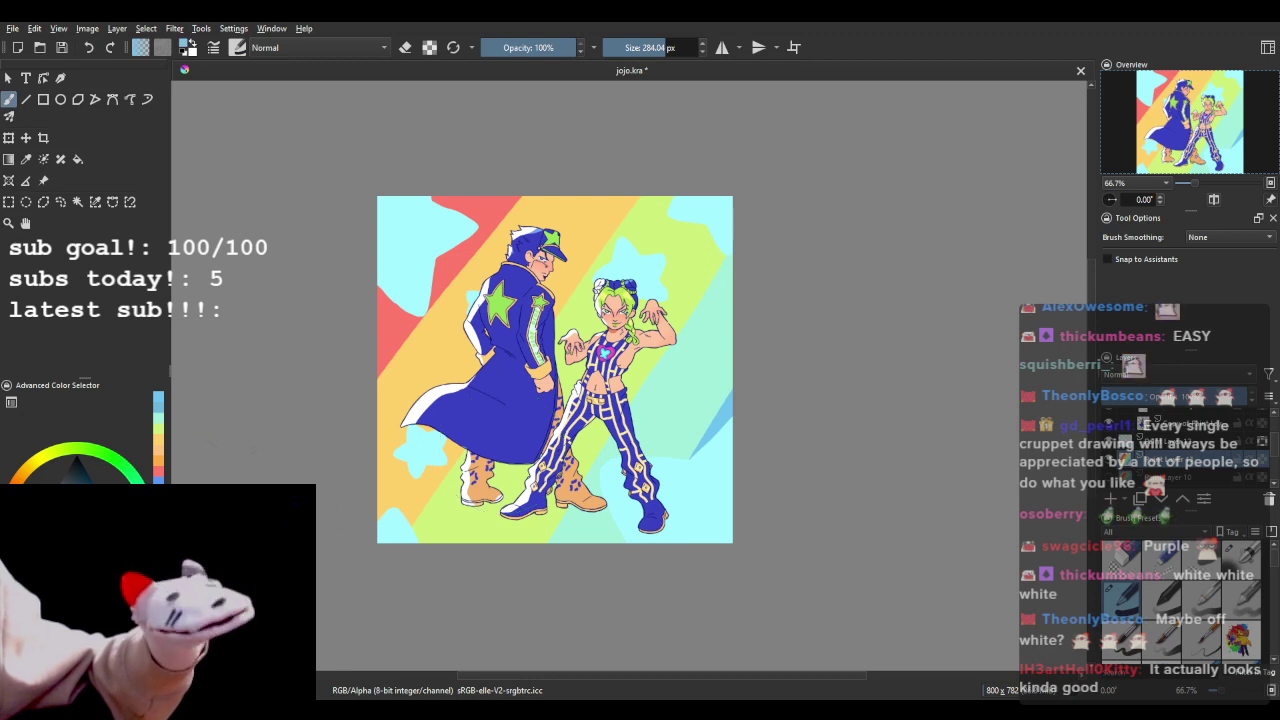
{"action": "mouse_move", "coordinate": [398, 290]}
{"action": "left_mouse_down"}
{"action": "mouse_move", "coordinate": [437, 417]}
{"action": "mouse_move", "coordinate": [466, 338]}
{"action": "left_mouse_up"}
{"action": "key", "text": "ctrl+z"}
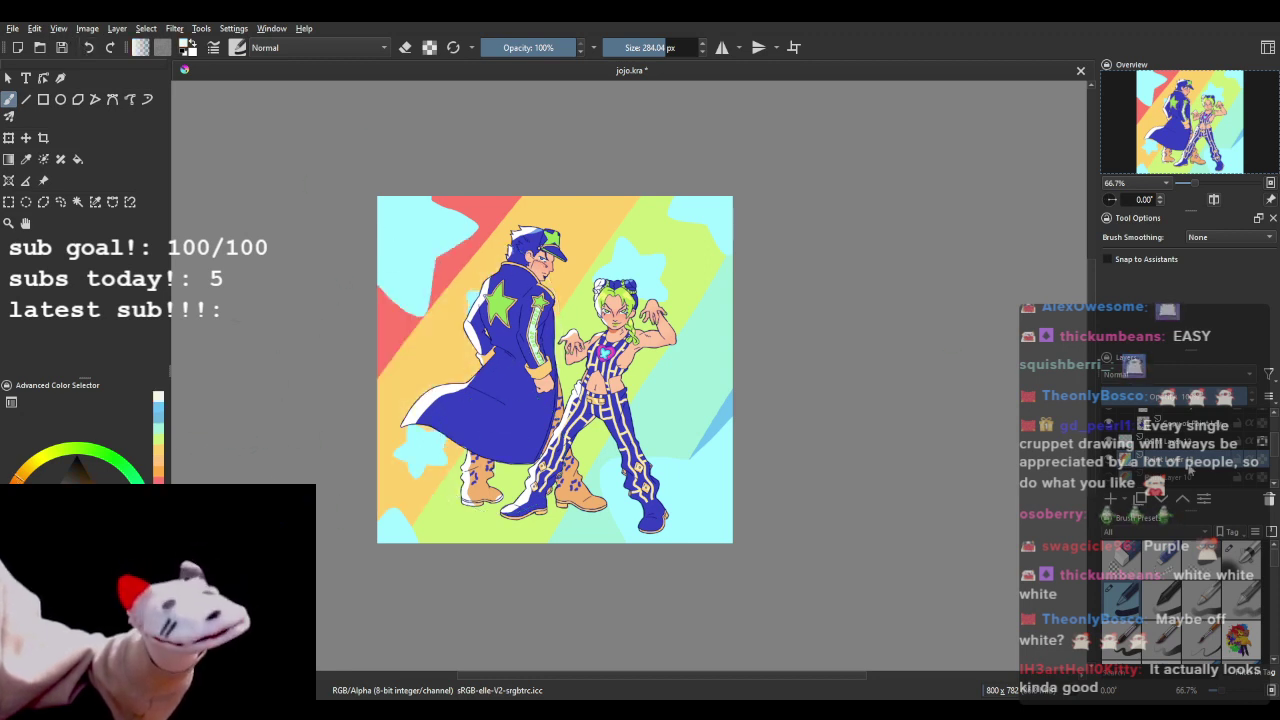
{"action": "left_click", "coordinate": [1213, 443]}
{"action": "left_click_drag", "start_coordinate": [614, 42], "coordinate": [694, 55]}
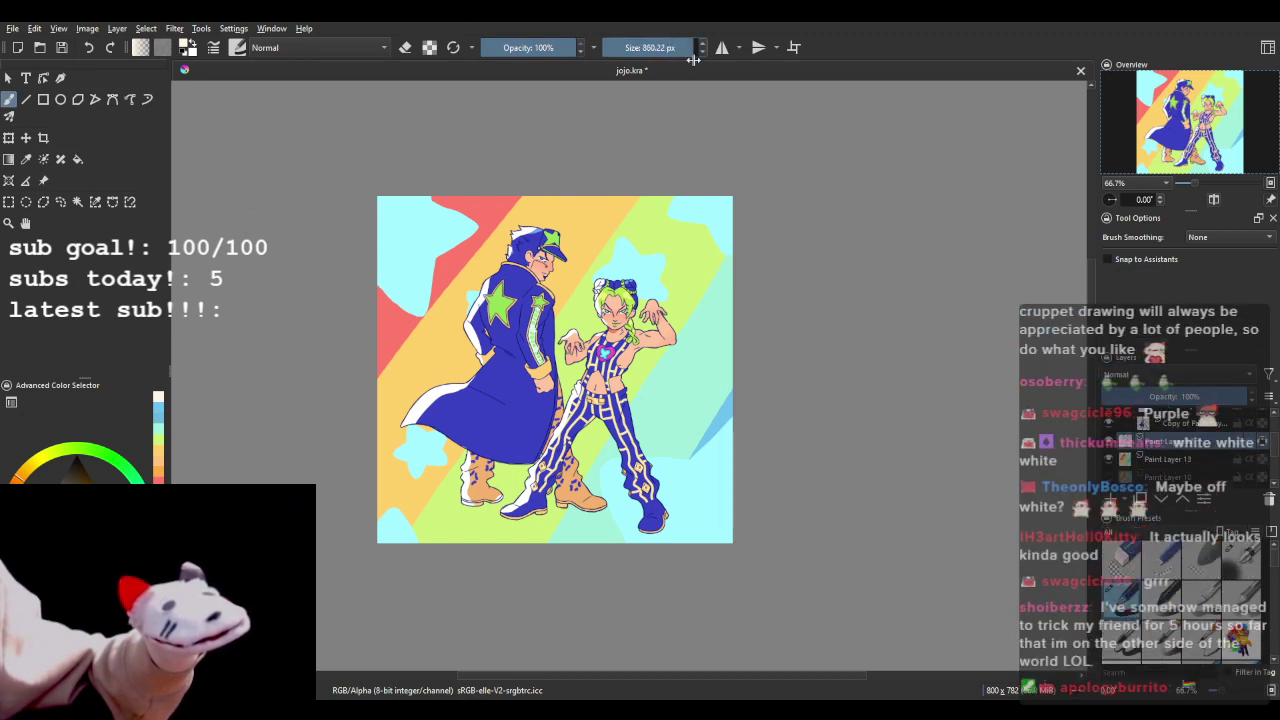
{"action": "mouse_move", "coordinate": [432, 175]}
{"action": "left_mouse_down"}
{"action": "mouse_move", "coordinate": [497, 235]}
{"action": "mouse_move", "coordinate": [695, 215]}
{"action": "left_mouse_up"}
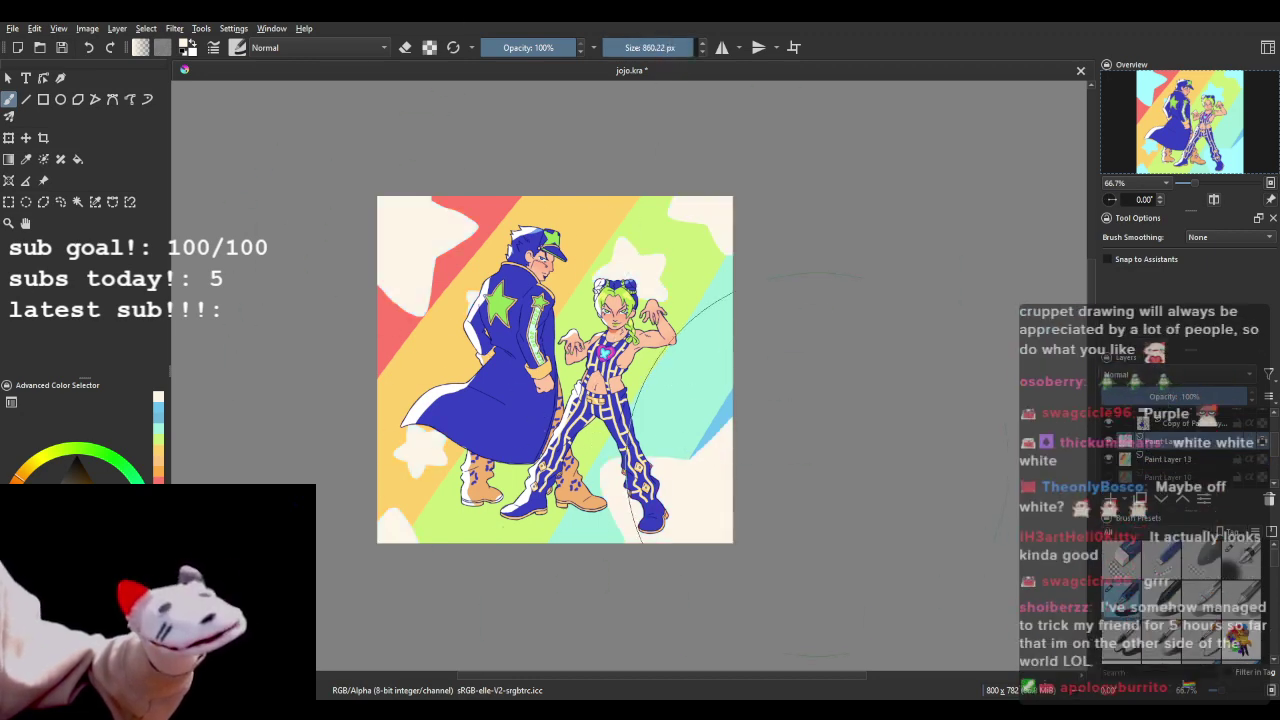
{"action": "scroll", "coordinate": [814, 456], "scroll_direction": "down", "scroll_amount": 1}
{"action": "key", "text": "1"}
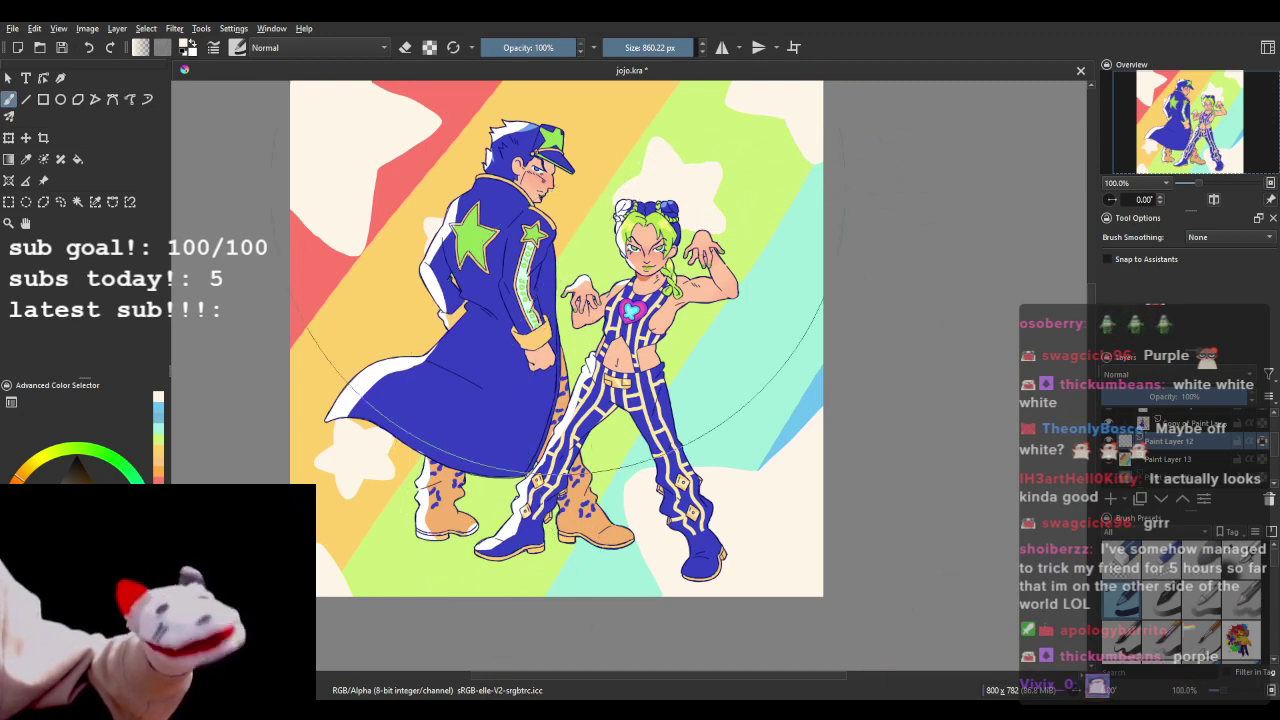
- Erase the large star in the canvas's lower-right corner on Paint Layer 12
{"action": "left_click", "coordinate": [405, 47]}
{"action": "scroll", "coordinate": [630, 441], "scroll_direction": "down", "scroll_amount": 2}
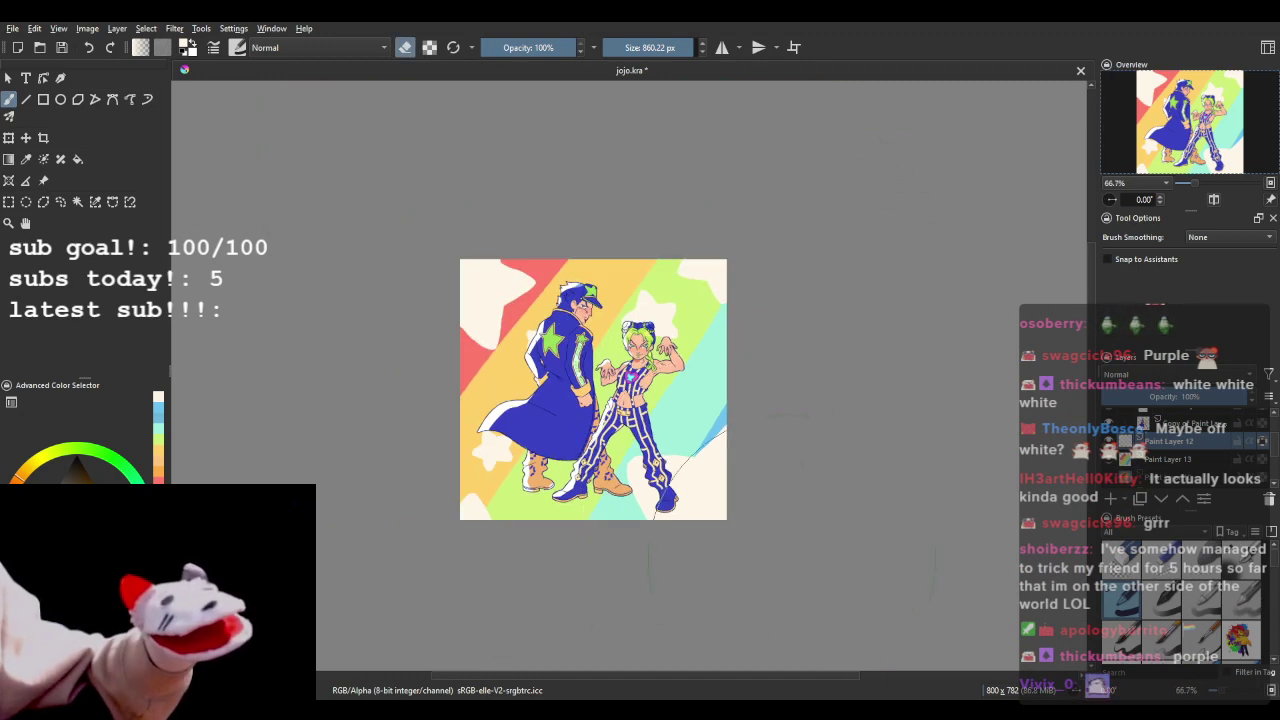
{"action": "left_click_drag", "start_coordinate": [785, 545], "coordinate": [742, 536]}
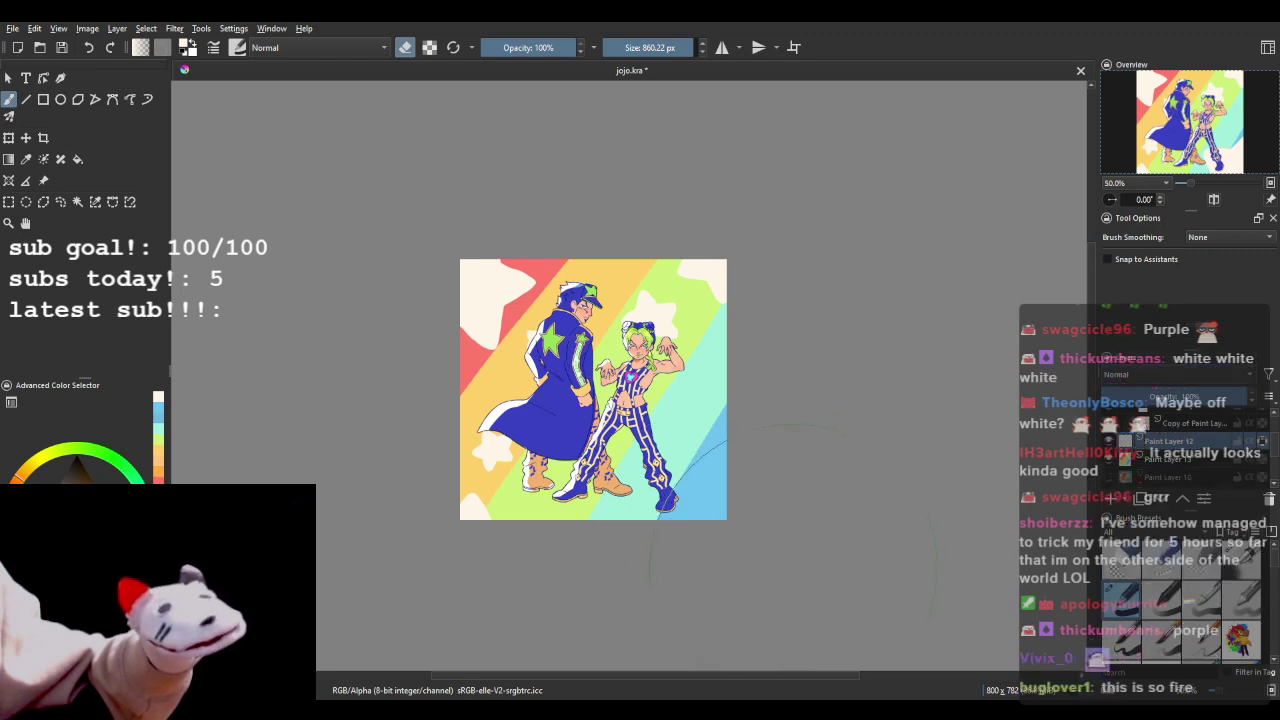
{"action": "scroll", "coordinate": [804, 574], "scroll_direction": "up", "scroll_amount": 3}
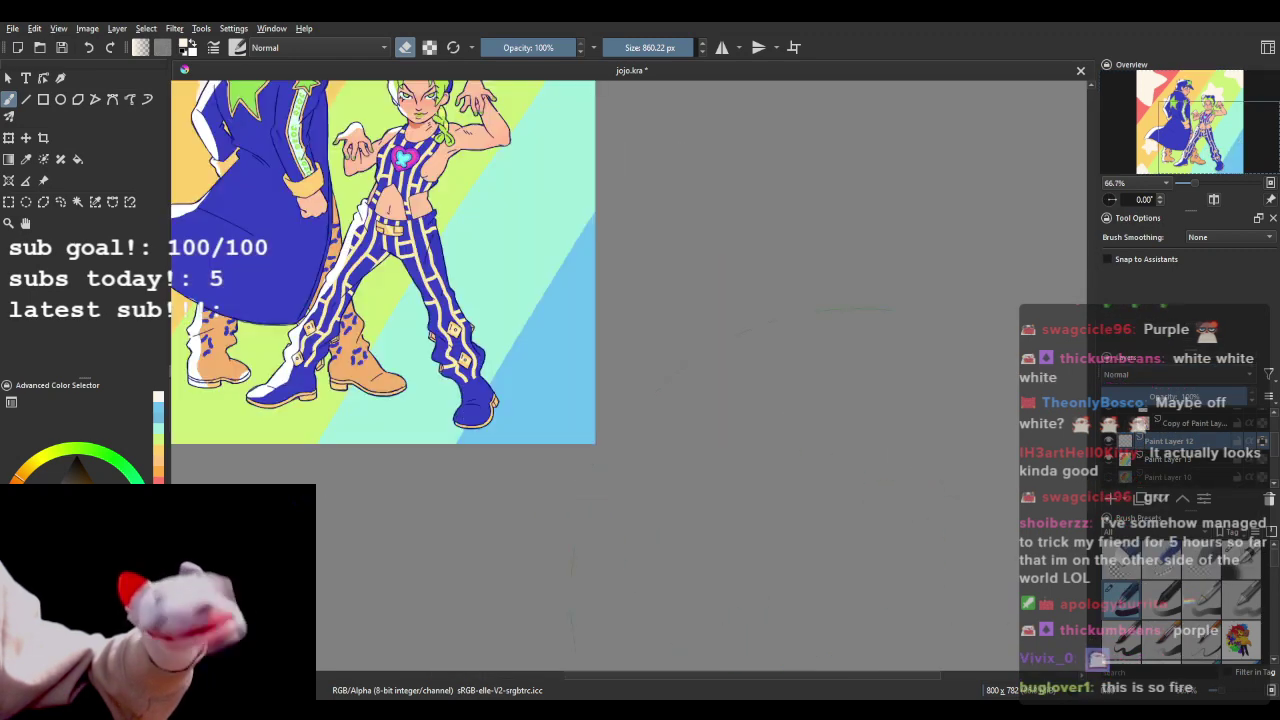
{"action": "scroll", "coordinate": [804, 574], "scroll_direction": "down", "scroll_amount": 3}
{"action": "scroll", "coordinate": [804, 574], "scroll_direction": "up", "scroll_amount": 3}
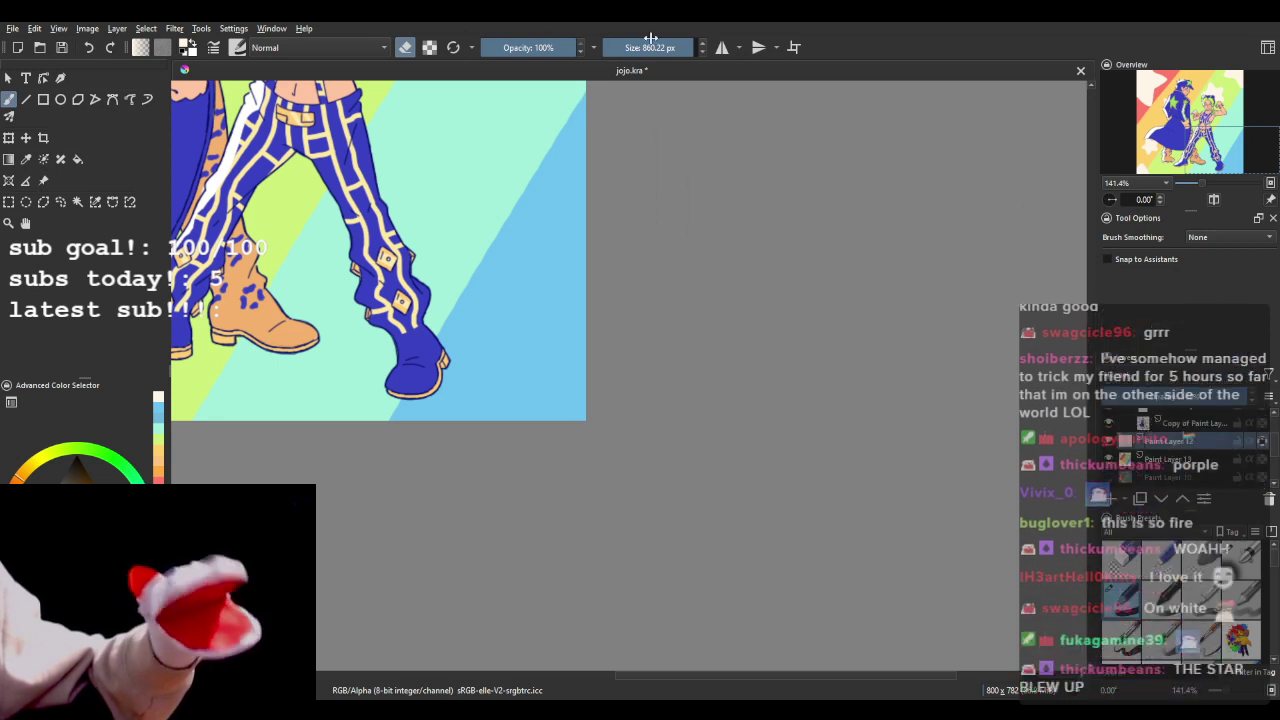
- Turn off erasing and Paint Layer 12's alpha lock, and outline a smaller off-white star in the canvas's lower-right corner with an 8.35 px brush
{"action": "left_click", "coordinate": [405, 47]}
{"action": "scroll", "coordinate": [469, 272], "scroll_direction": "down", "scroll_amount": 1}
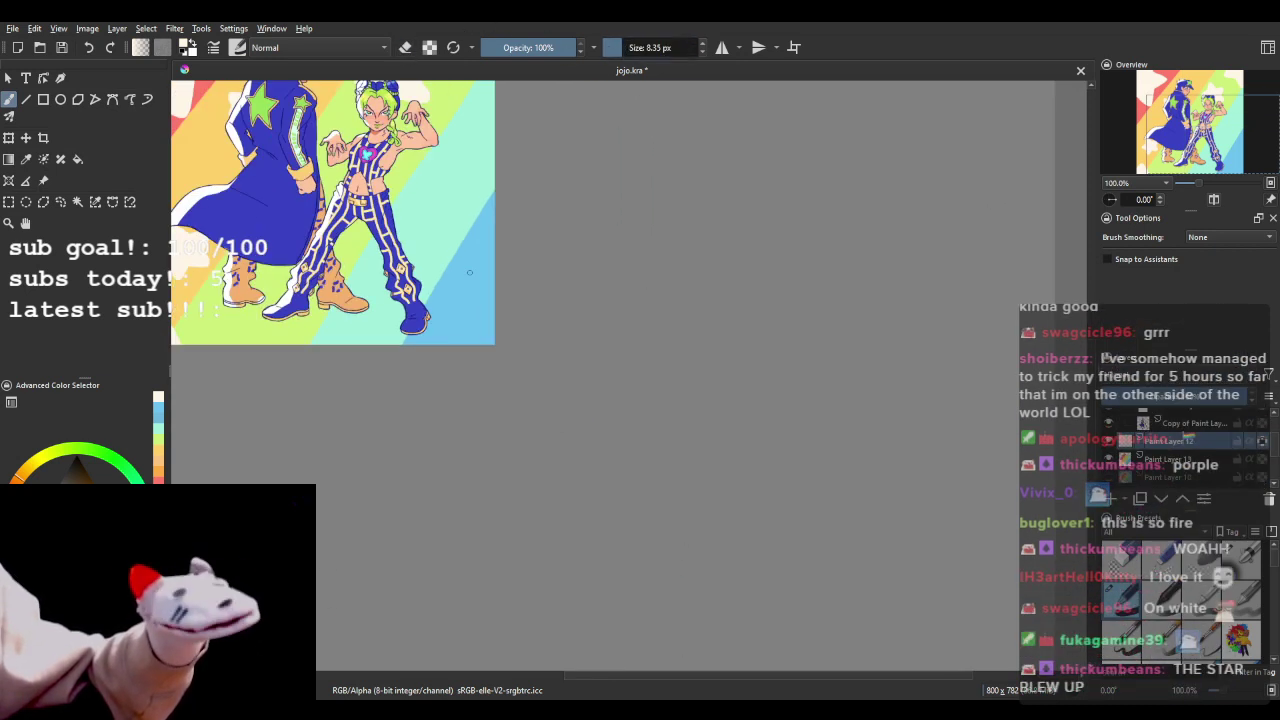
{"action": "scroll", "coordinate": [509, 288], "scroll_direction": "up", "scroll_amount": 3}
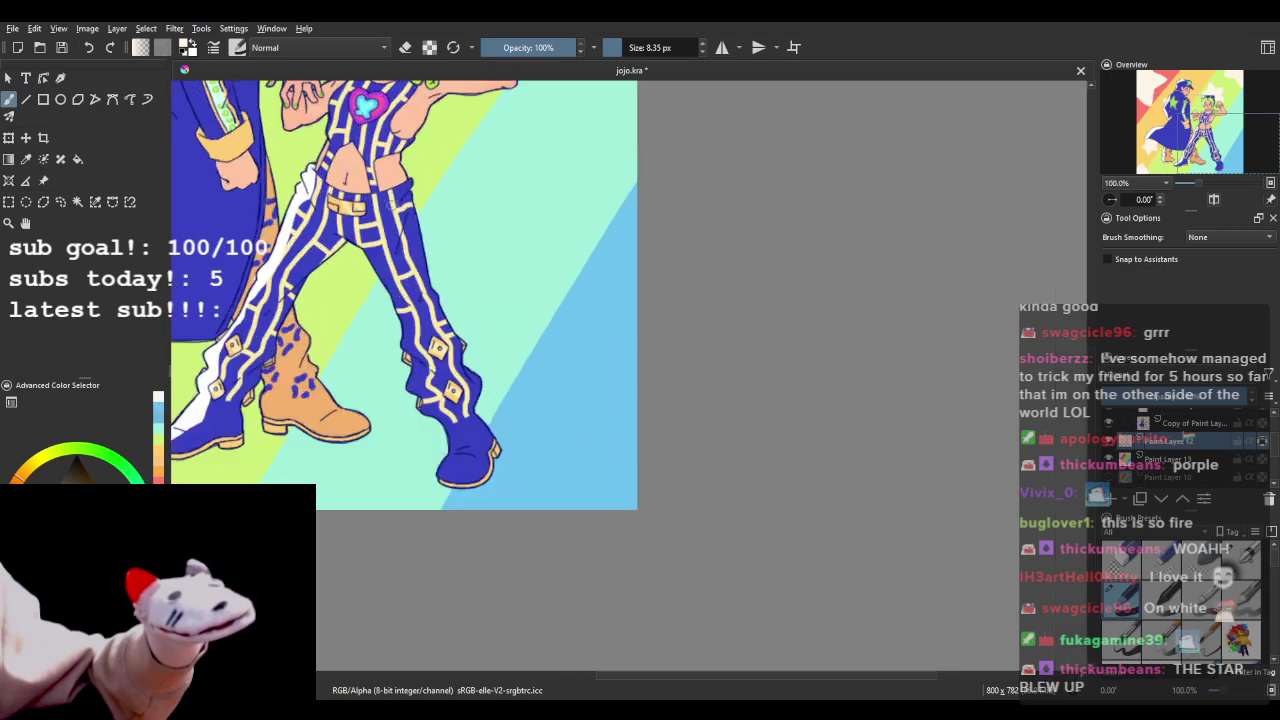
{"action": "scroll", "coordinate": [540, 320], "scroll_direction": "down", "scroll_amount": 1}
{"action": "scroll", "coordinate": [578, 370], "scroll_direction": "up", "scroll_amount": 1}
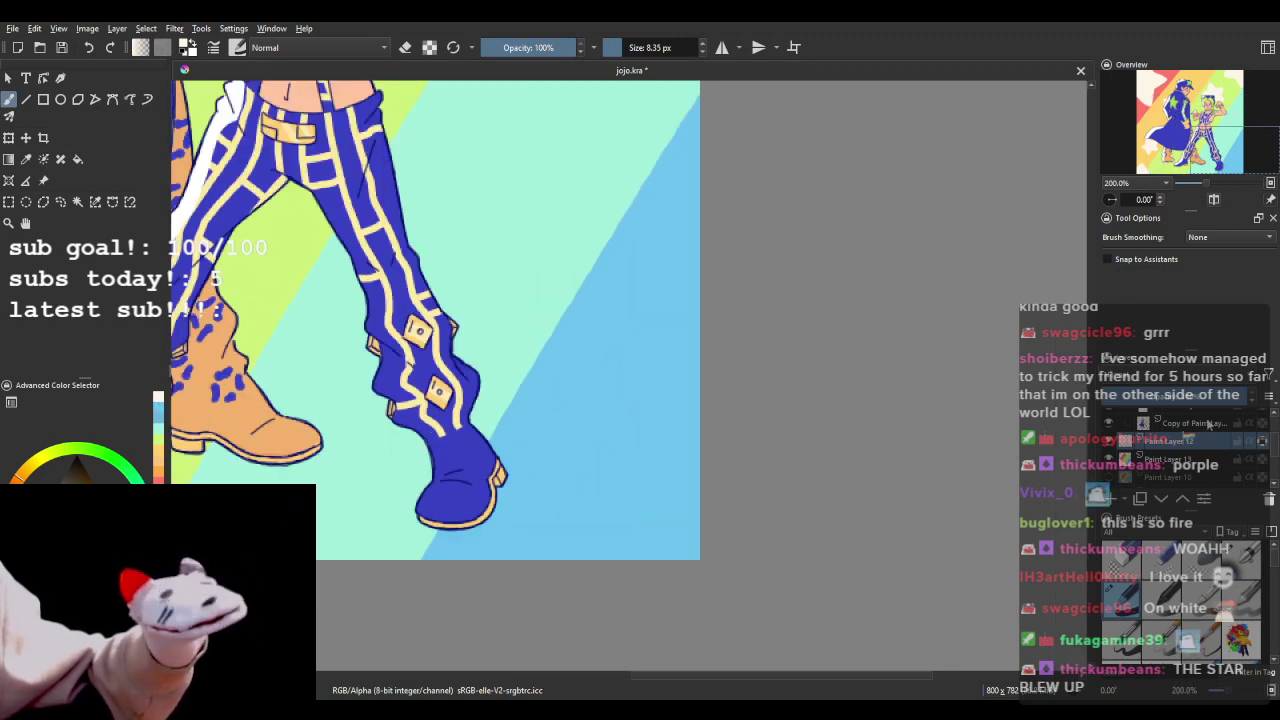
{"action": "left_click", "coordinate": [1262, 442]}
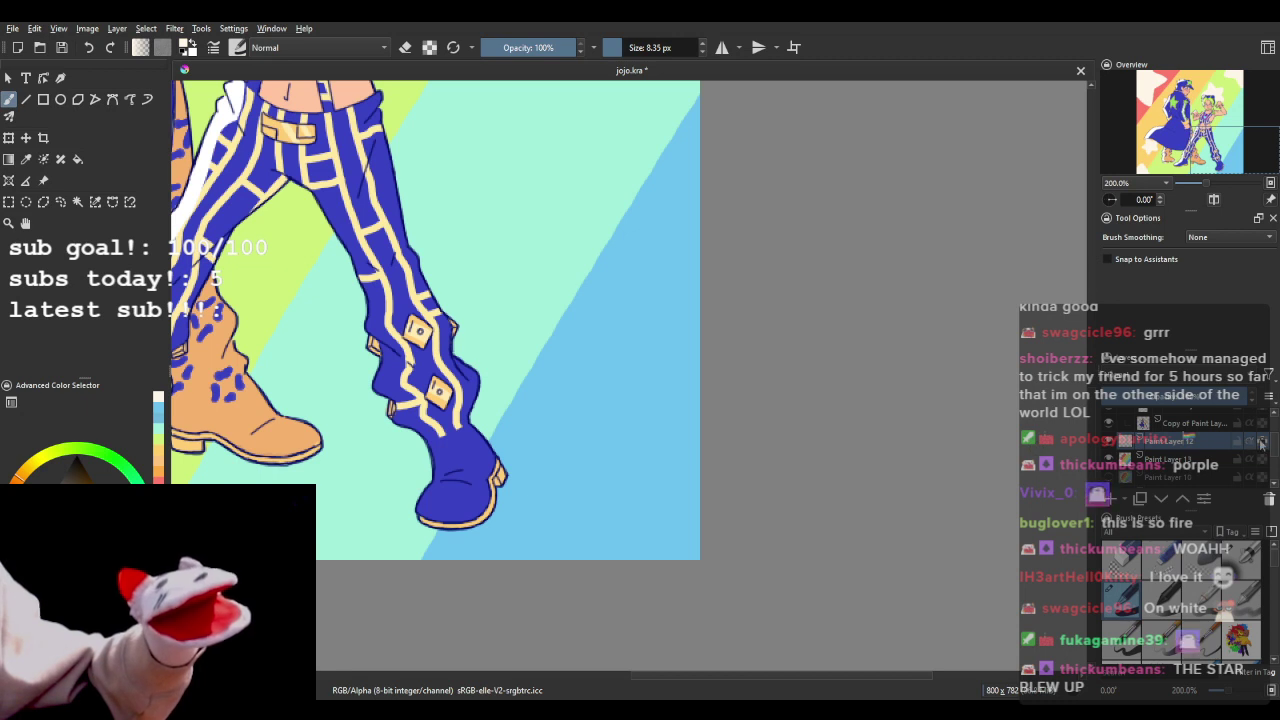
{"action": "mouse_move", "coordinate": [675, 362]}
{"action": "left_mouse_down"}
{"action": "mouse_move", "coordinate": [642, 342]}
{"action": "mouse_move", "coordinate": [621, 405]}
{"action": "mouse_move", "coordinate": [622, 483]}
{"action": "mouse_move", "coordinate": [507, 545]}
{"action": "left_mouse_up"}
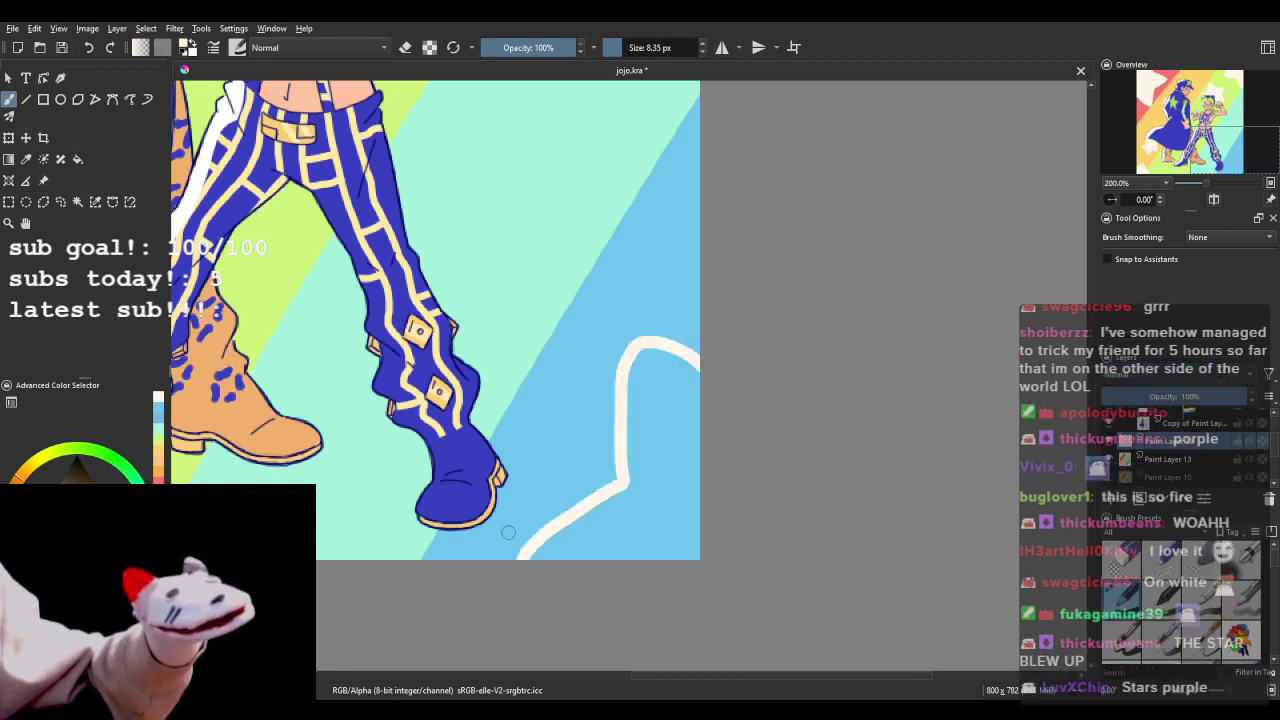
- Fill the outlined star in the canvas's lower-right corner with off-white
{"action": "left_click", "coordinate": [77, 159]}
{"action": "left_click", "coordinate": [646, 427]}
{"action": "scroll", "coordinate": [661, 424], "scroll_direction": "down", "scroll_amount": 4}
{"action": "scroll", "coordinate": [635, 334], "scroll_direction": "up", "scroll_amount": 2}
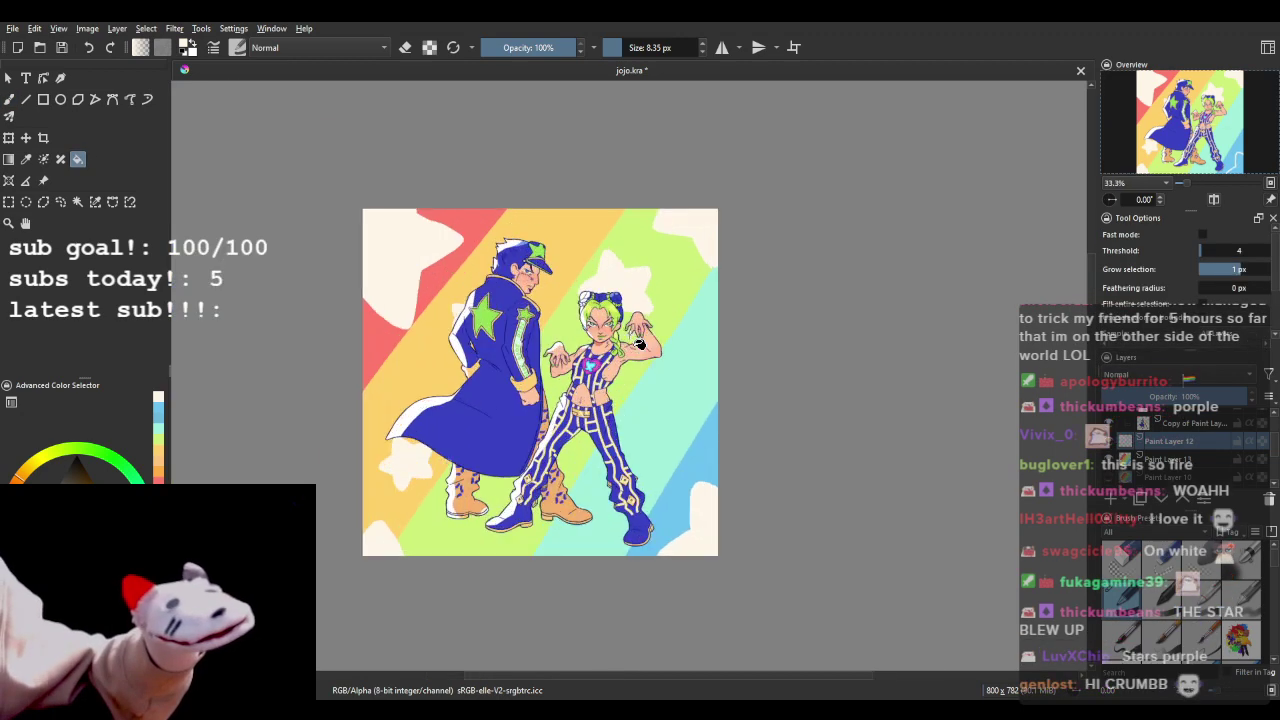
{"action": "scroll", "coordinate": [705, 370], "scroll_direction": "down", "scroll_amount": 1}
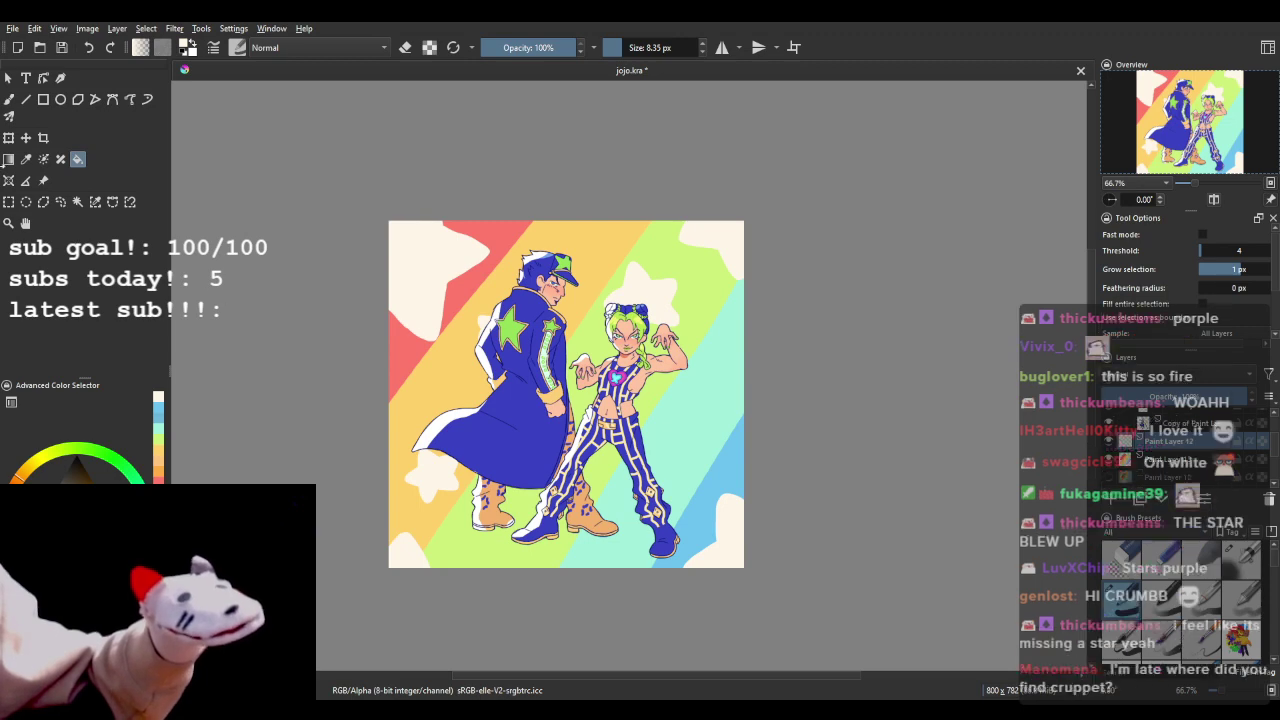
- Outline a small off-white five-pointed star on the mint stripe beside the green-haired character's waist with a 3.18 px brush
{"action": "key", "text": "b"}
{"action": "scroll", "coordinate": [737, 423], "scroll_direction": "up", "scroll_amount": 6}
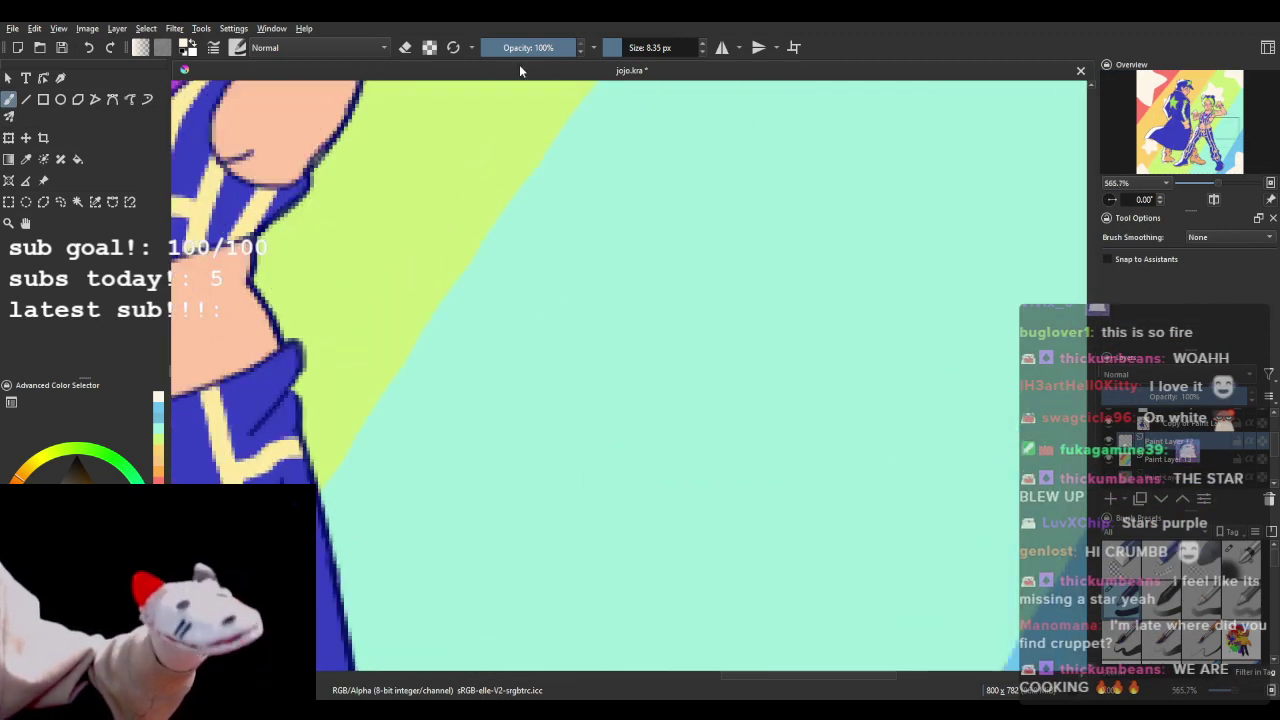
{"action": "left_click", "coordinate": [616, 47]}
{"action": "mouse_move", "coordinate": [600, 302]}
{"action": "left_mouse_down"}
{"action": "mouse_move", "coordinate": [660, 237]}
{"action": "mouse_move", "coordinate": [693, 313]}
{"action": "left_mouse_up"}
{"action": "mouse_move", "coordinate": [592, 299]}
{"action": "left_mouse_down"}
{"action": "mouse_move", "coordinate": [517, 355]}
{"action": "mouse_move", "coordinate": [541, 387]}
{"action": "mouse_move", "coordinate": [530, 451]}
{"action": "mouse_move", "coordinate": [580, 468]}
{"action": "mouse_move", "coordinate": [632, 445]}
{"action": "mouse_move", "coordinate": [723, 482]}
{"action": "mouse_move", "coordinate": [712, 398]}
{"action": "left_mouse_up"}
{"action": "mouse_move", "coordinate": [691, 311]}
{"action": "left_mouse_down"}
{"action": "mouse_move", "coordinate": [770, 341]}
{"action": "mouse_move", "coordinate": [753, 381]}
{"action": "mouse_move", "coordinate": [708, 404]}
{"action": "left_mouse_up"}
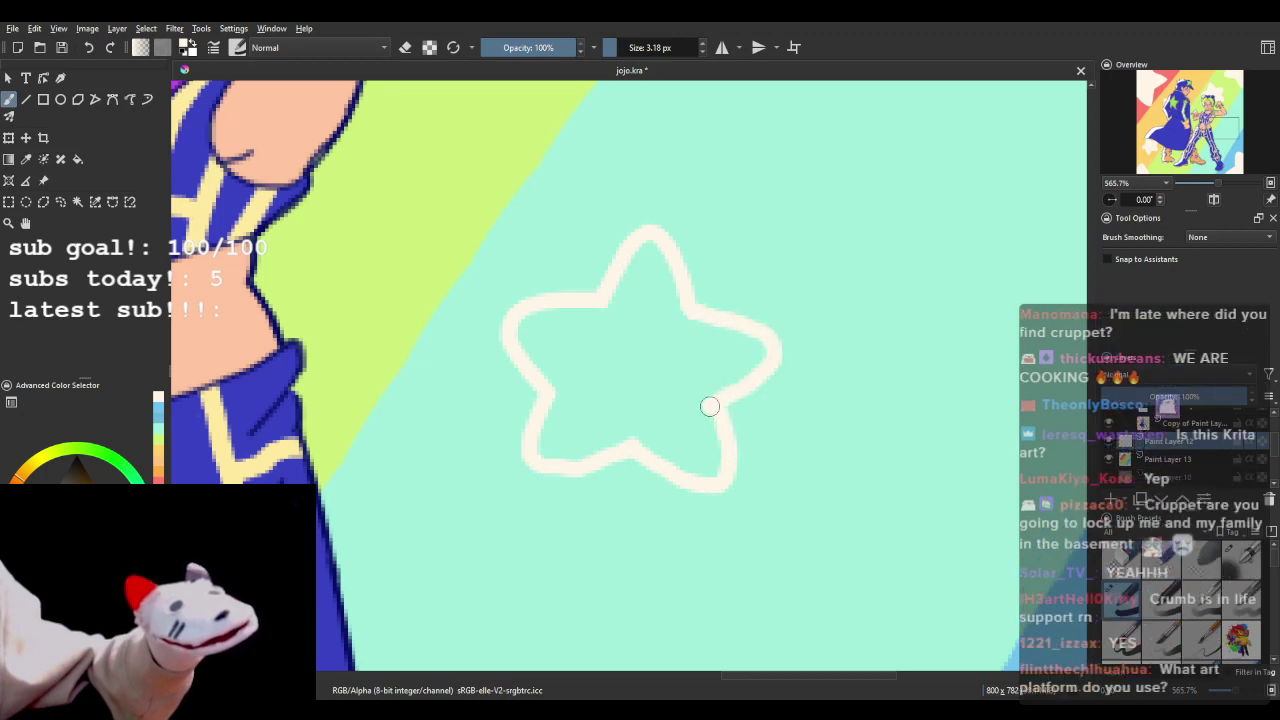
- Fill the small star on the mint stripe with off-white and check it against the whole illustration
{"action": "left_click", "coordinate": [77, 159]}
{"action": "left_click", "coordinate": [660, 409]}
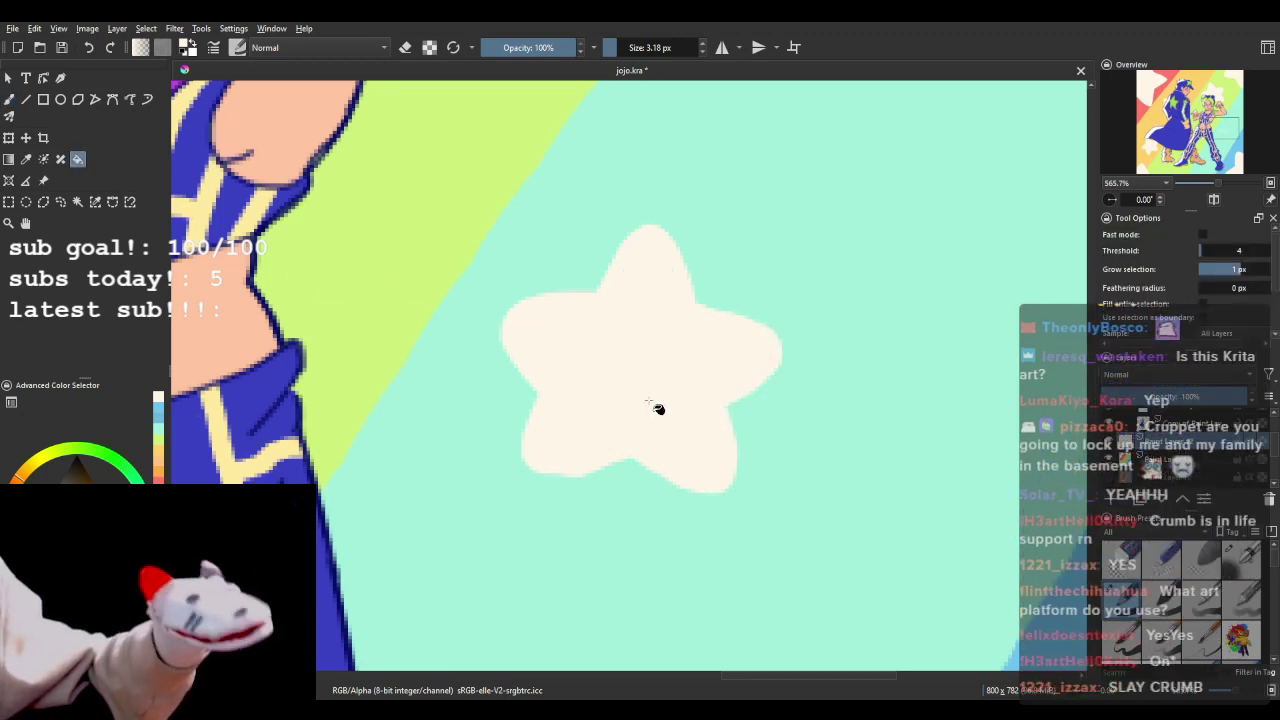
{"action": "scroll", "coordinate": [680, 277], "scroll_direction": "down", "scroll_amount": 6}
{"action": "scroll", "coordinate": [672, 262], "scroll_direction": "up", "scroll_amount": 2}
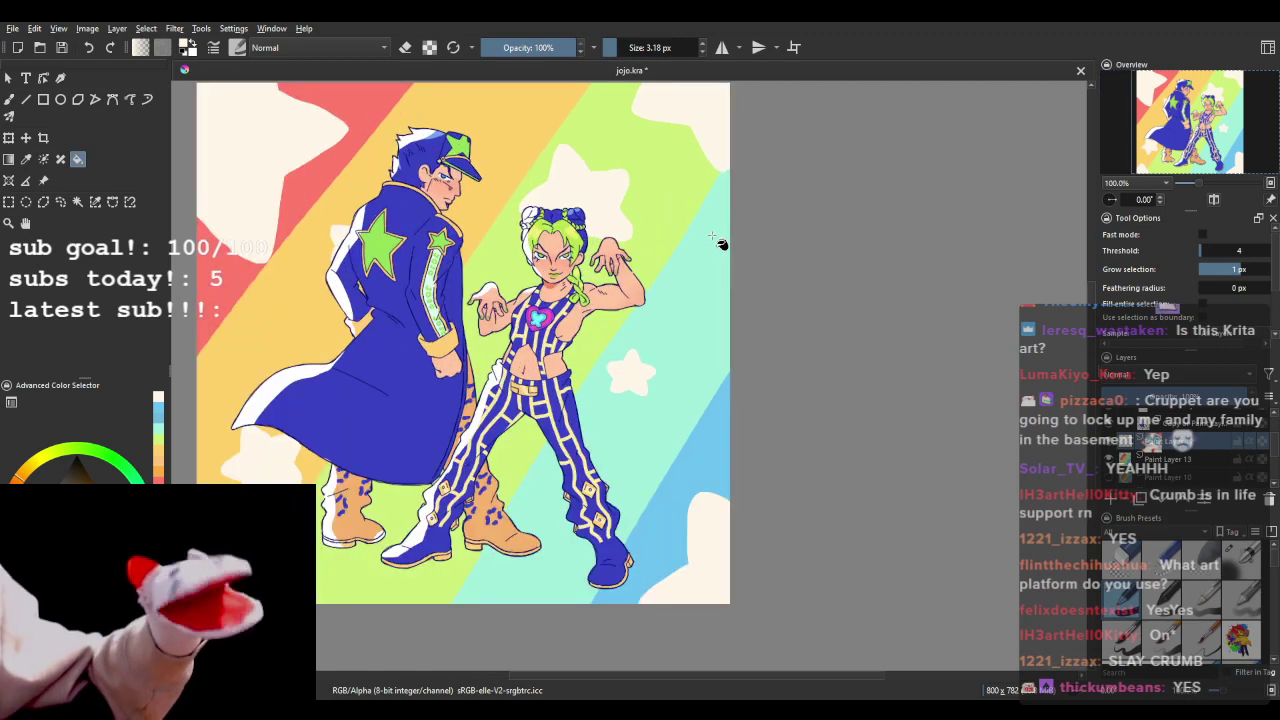
{"action": "scroll", "coordinate": [720, 240], "scroll_direction": "down", "scroll_amount": 1}
{"action": "scroll", "coordinate": [594, 189], "scroll_direction": "up", "scroll_amount": 1}
{"action": "scroll", "coordinate": [578, 195], "scroll_direction": "down", "scroll_amount": 1}
{"action": "scroll", "coordinate": [448, 210], "scroll_direction": "up", "scroll_amount": 1}
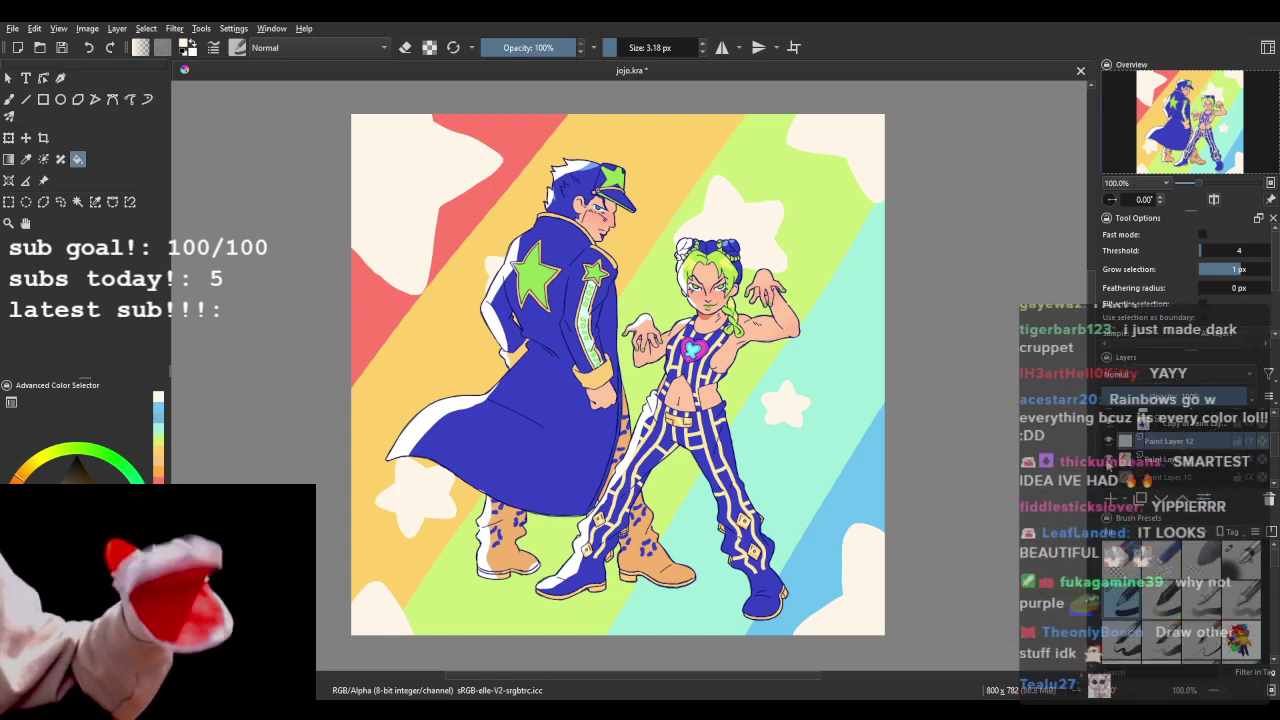
- Compare the saturated rainbow background on Paint Layer 10 with the pastel one by toggling the visibility of Paint Layers 13 and 10
{"action": "left_click", "coordinate": [1108, 459]}
{"action": "left_click", "coordinate": [1108, 477]}
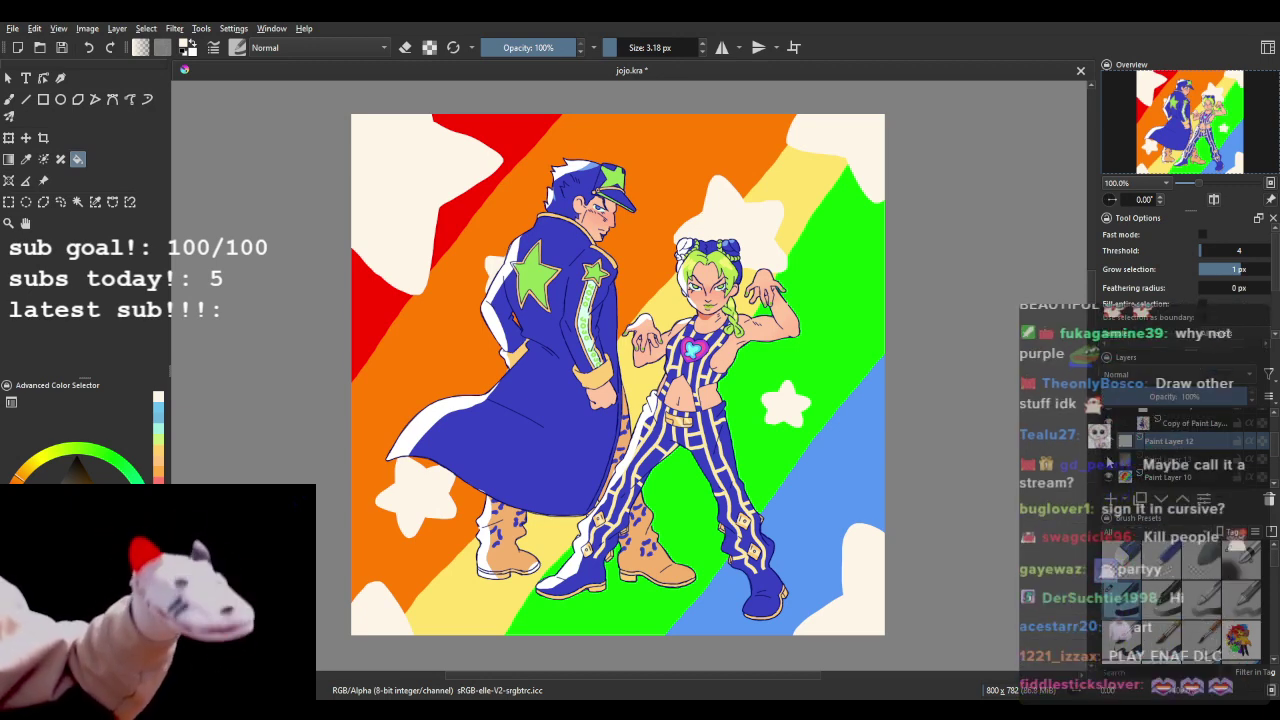
{"action": "left_click", "coordinate": [1109, 459]}
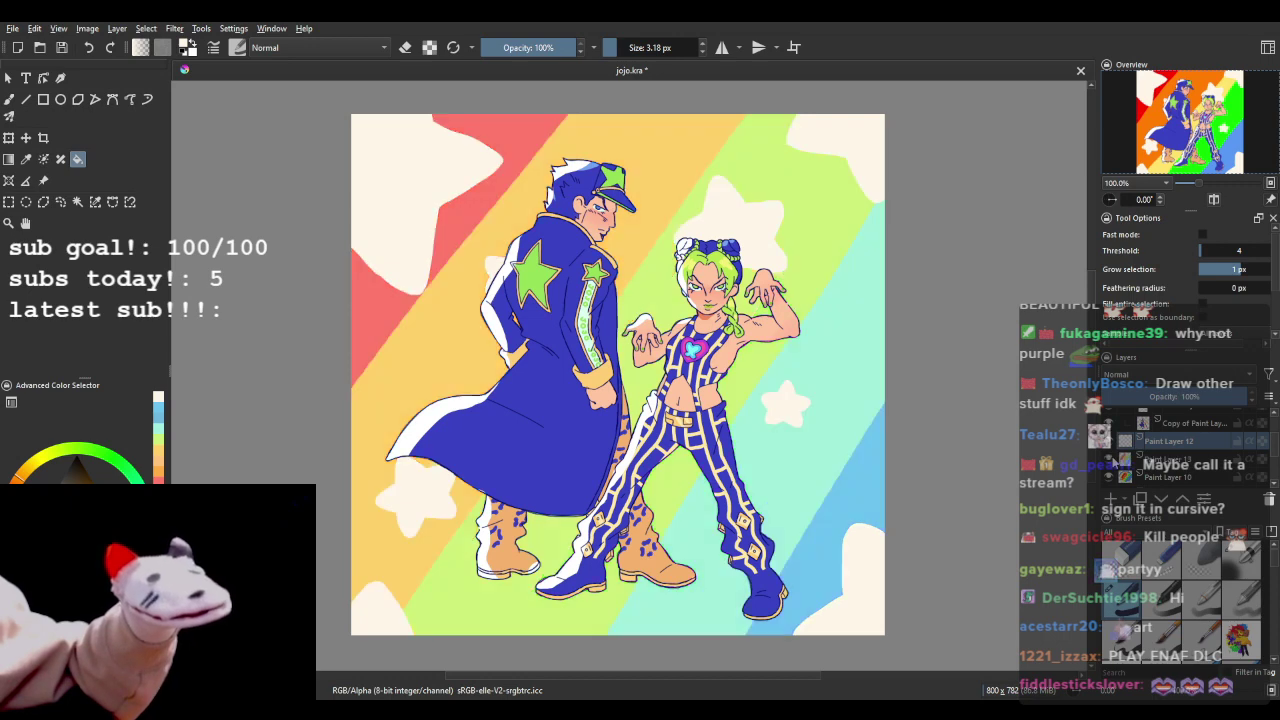
{"action": "left_click", "coordinate": [1109, 459]}
{"action": "left_click", "coordinate": [1109, 459]}
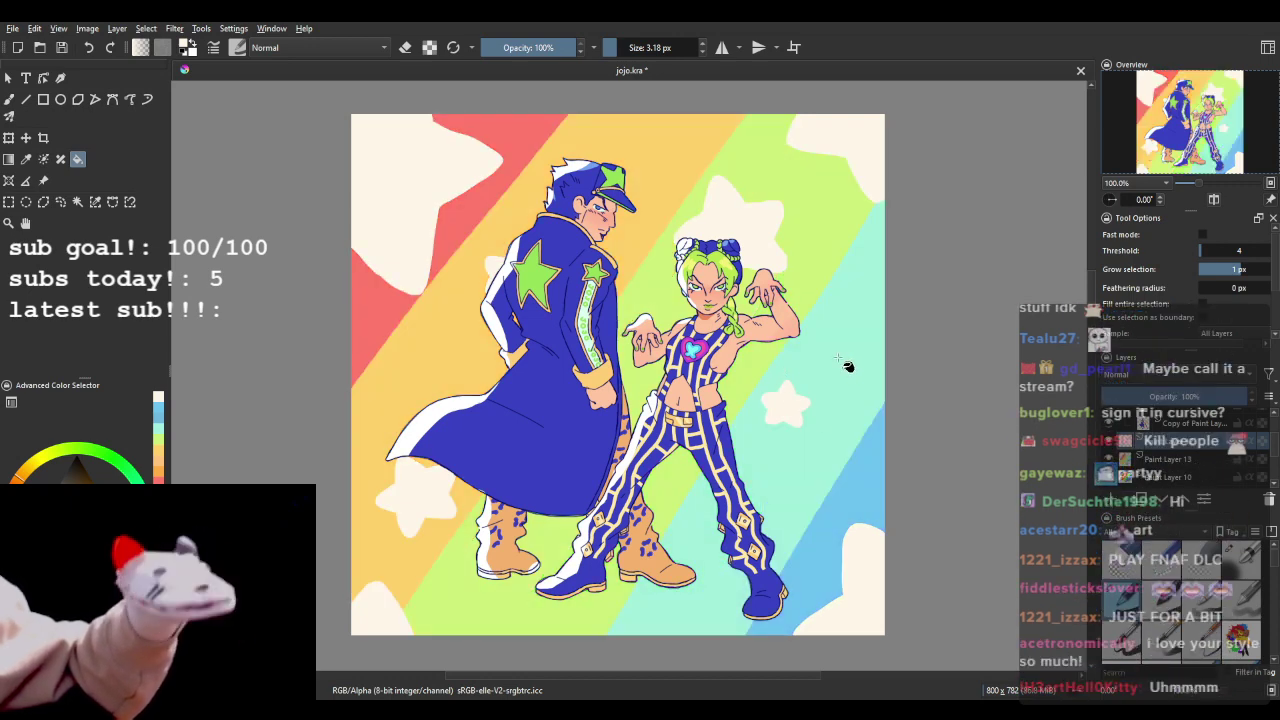